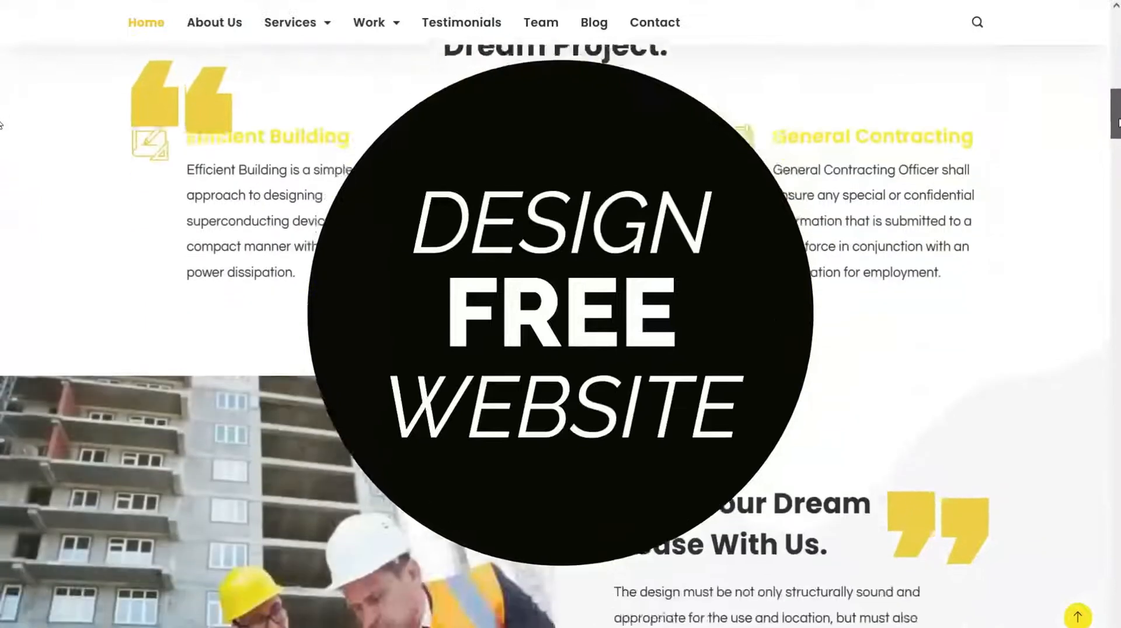
# Step: Scroll down the construction demo site past What We Offer, Always Strong Foundation and Our Clients
pyautogui.scroll(-10, 1017, 182)
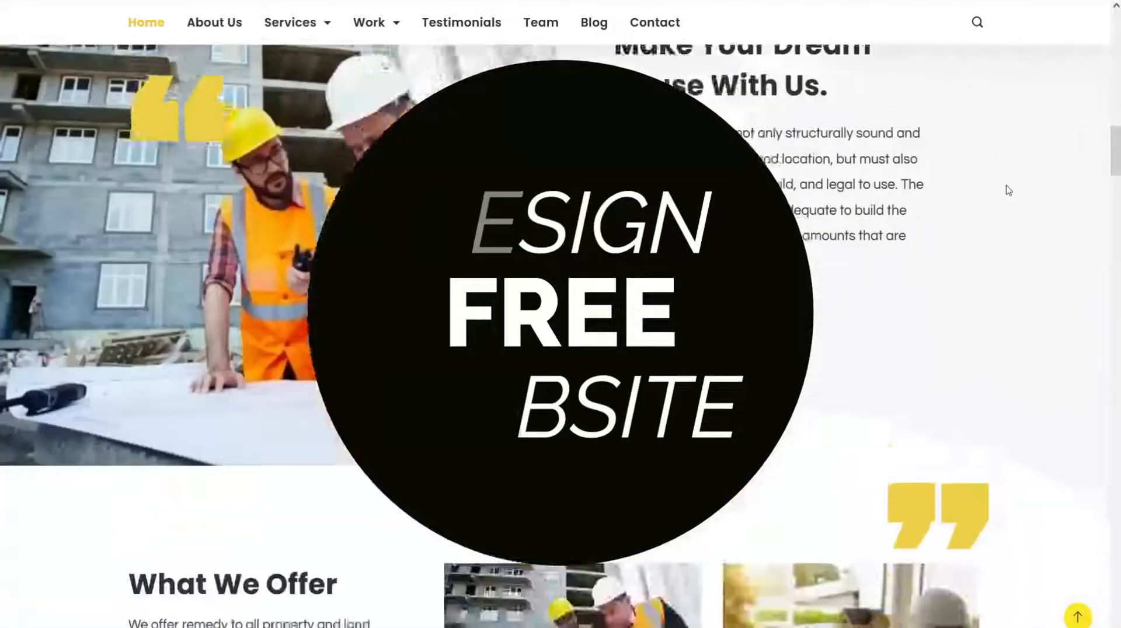
pyautogui.scroll(-7, 1003, 192)
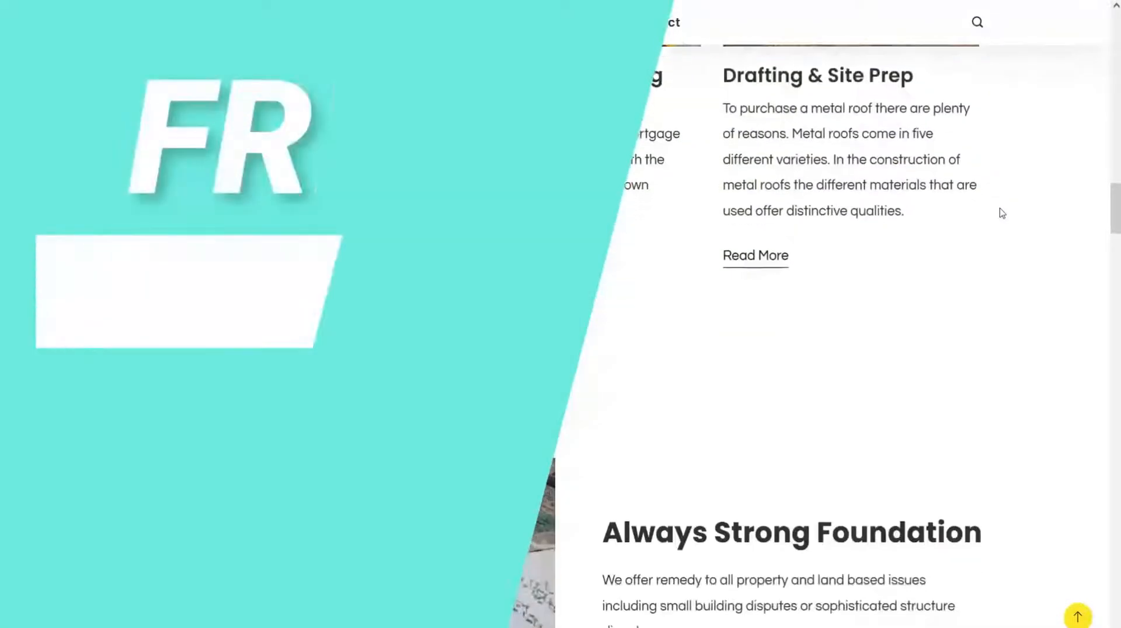
pyautogui.scroll(-10, 1003, 223)
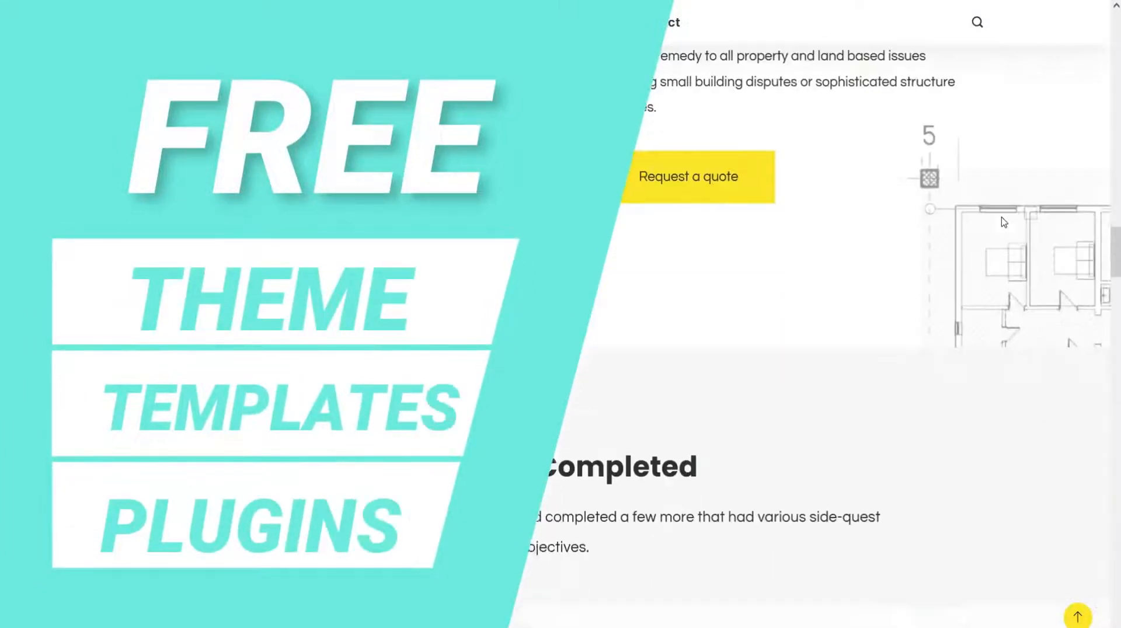
pyautogui.scroll(-8, 1004, 223)
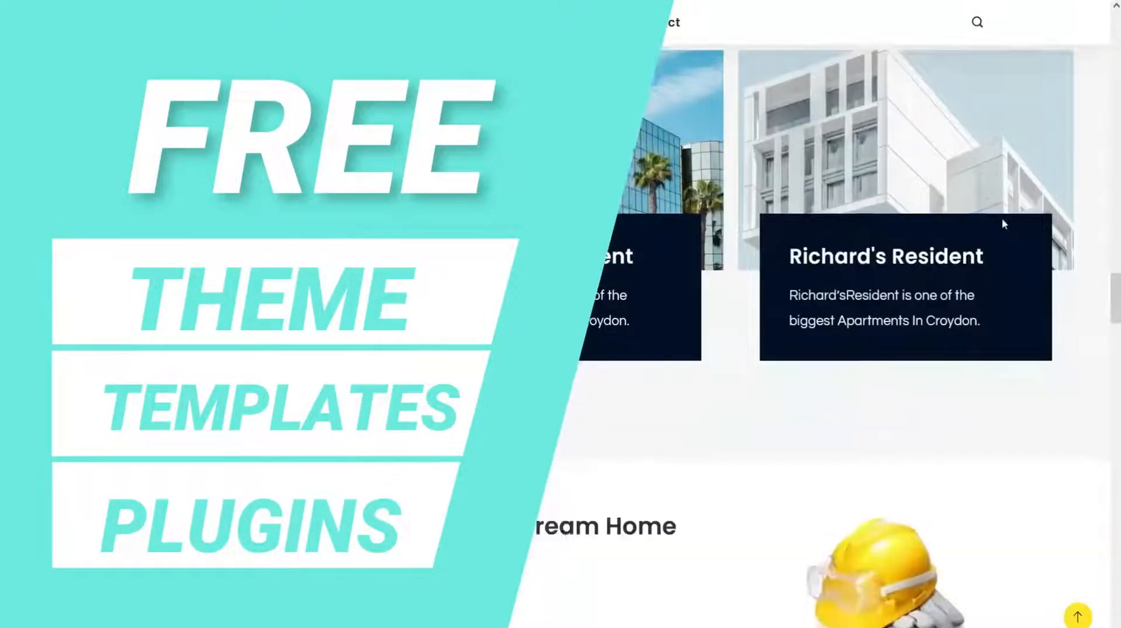
pyautogui.scroll(-10, 1003, 228)
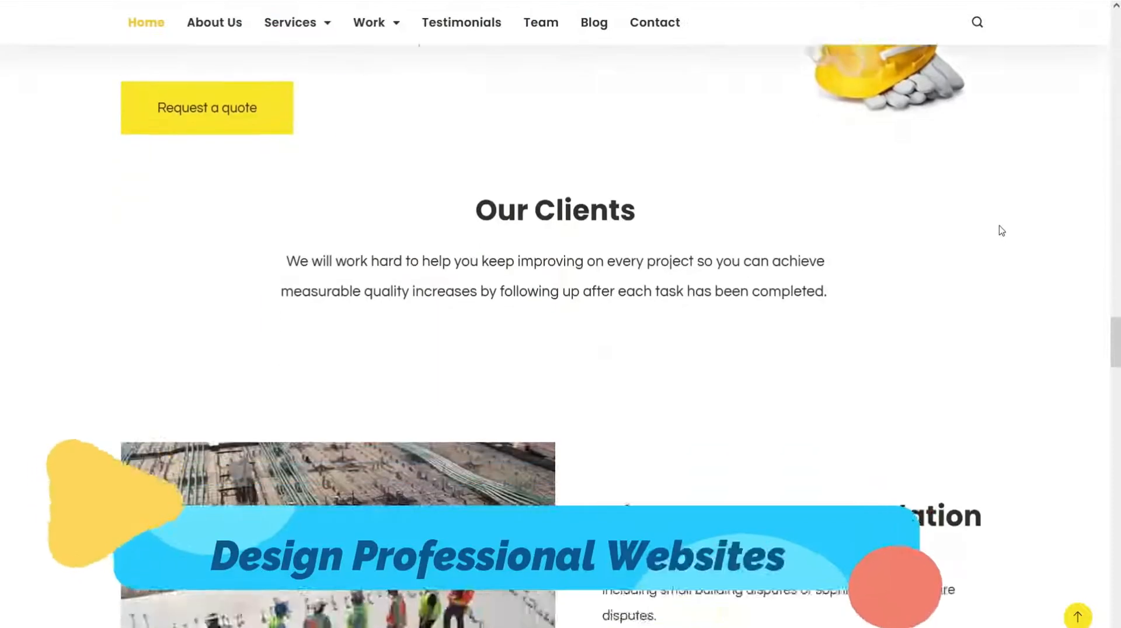
pyautogui.scroll(-6, 1000, 238)
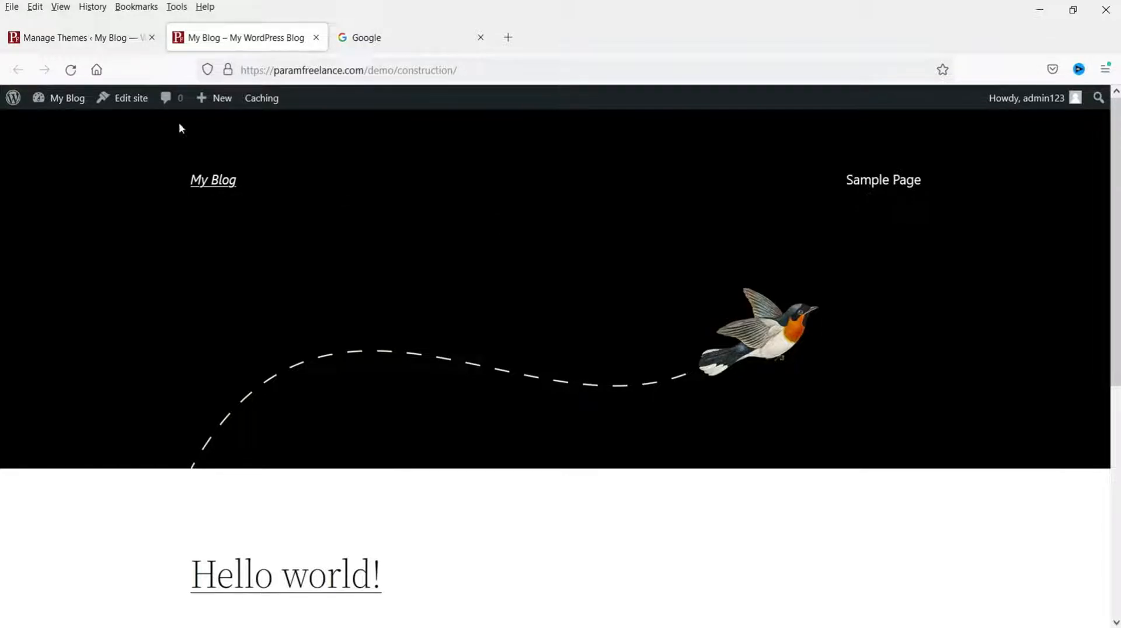
# Step: Check the empty Plugins list, Pages and Posts, then return to Themes showing Twenty Twenty-Two active
pyautogui.click(99, 36)
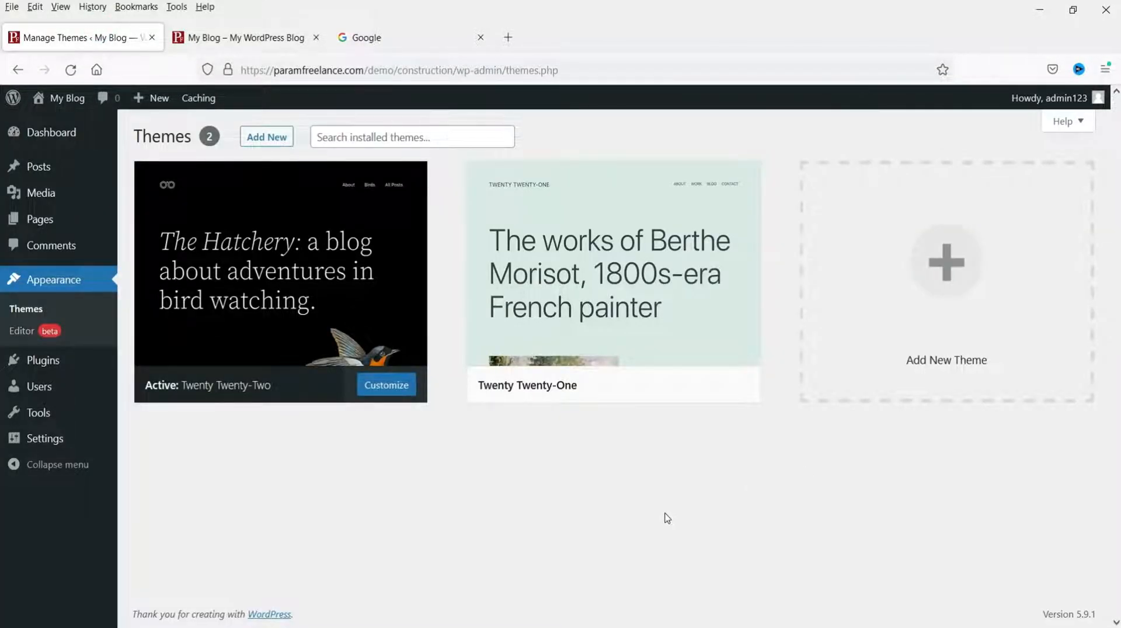
pyautogui.click(24, 386)
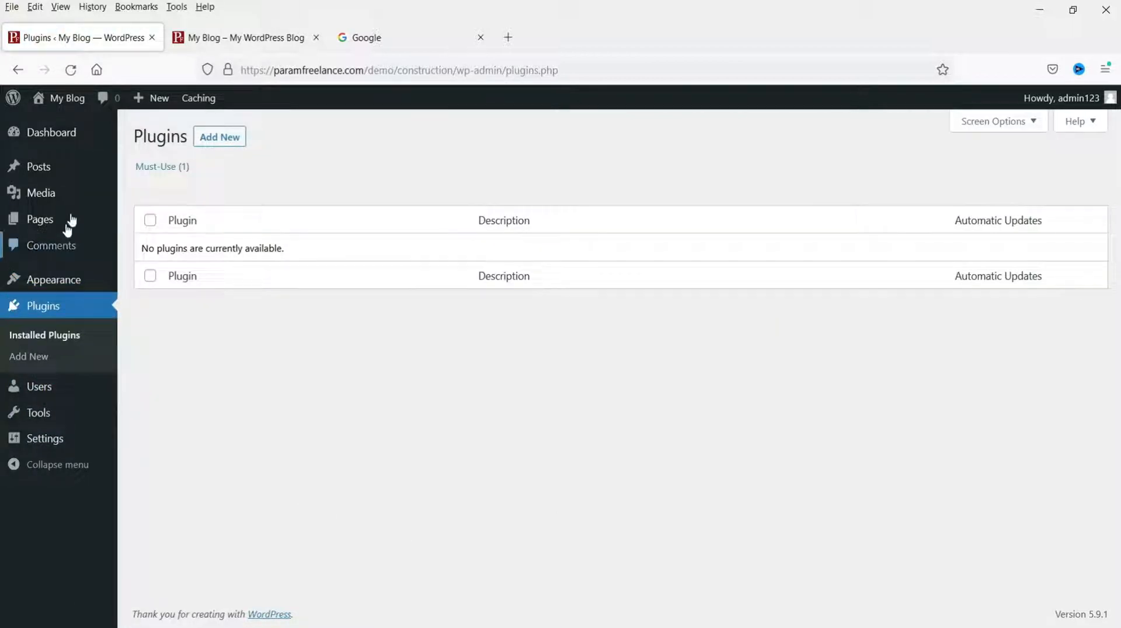
pyautogui.click(71, 221)
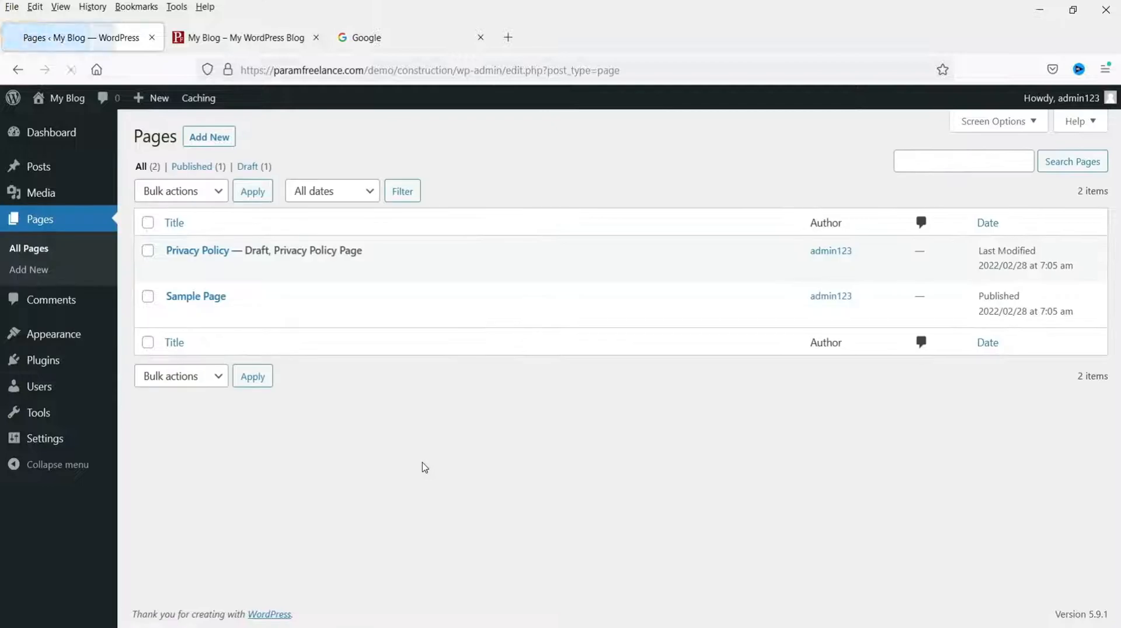
pyautogui.click(32, 168)
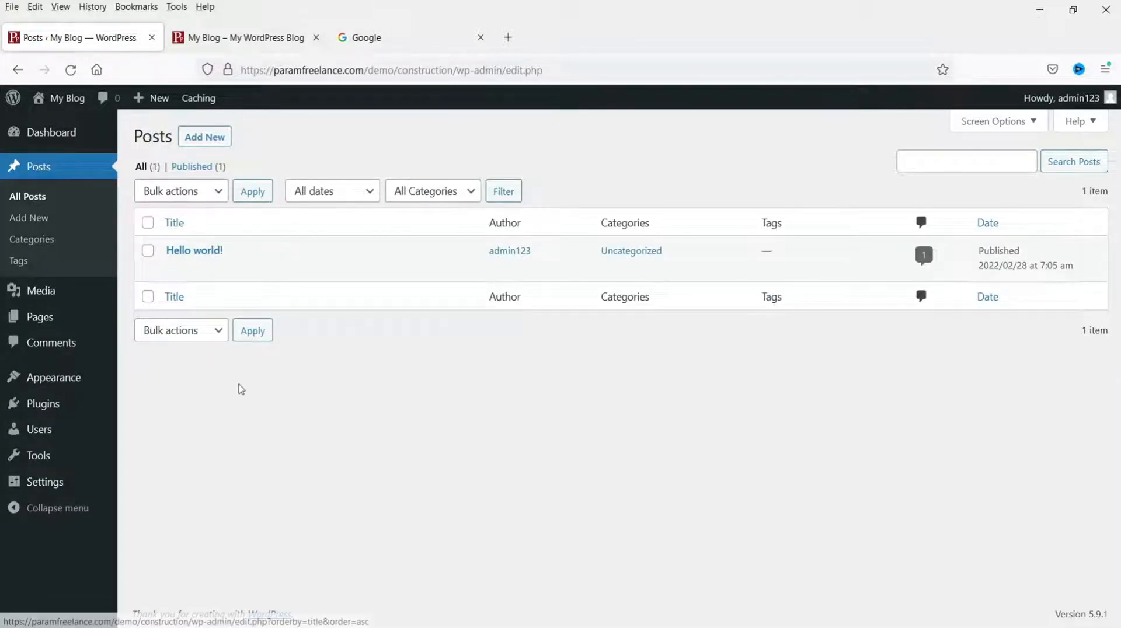
pyautogui.click(64, 378)
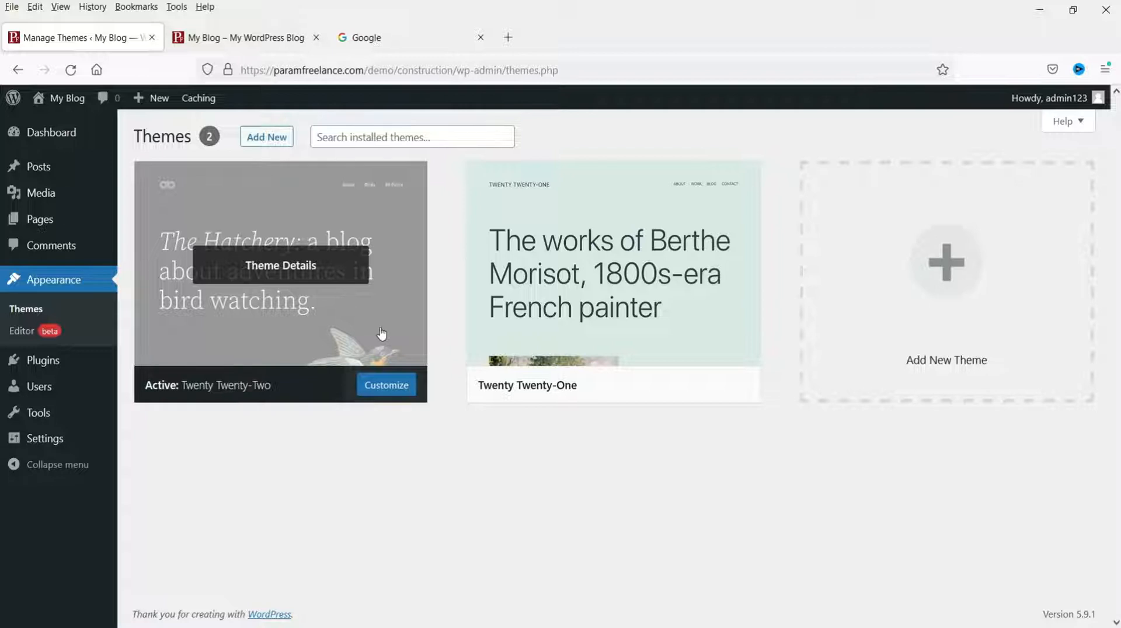
pyautogui.click(395, 36)
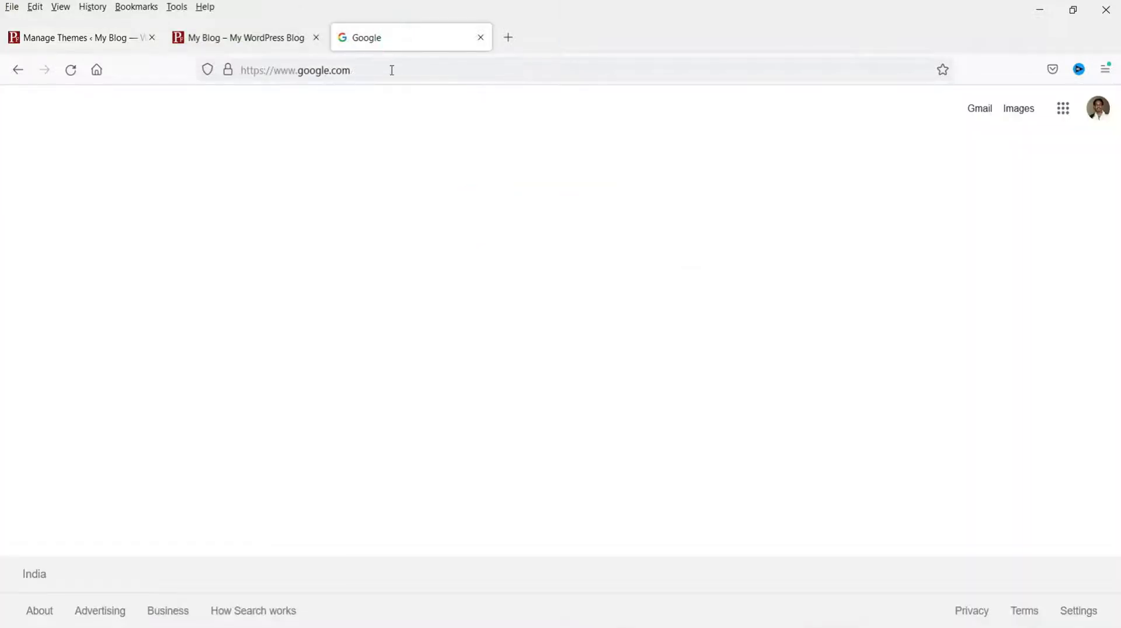
# Step: Replace the Google tab's address with rishitheme.com and load the site
pyautogui.click(392, 71)
pyautogui.write('rishitheme.com')
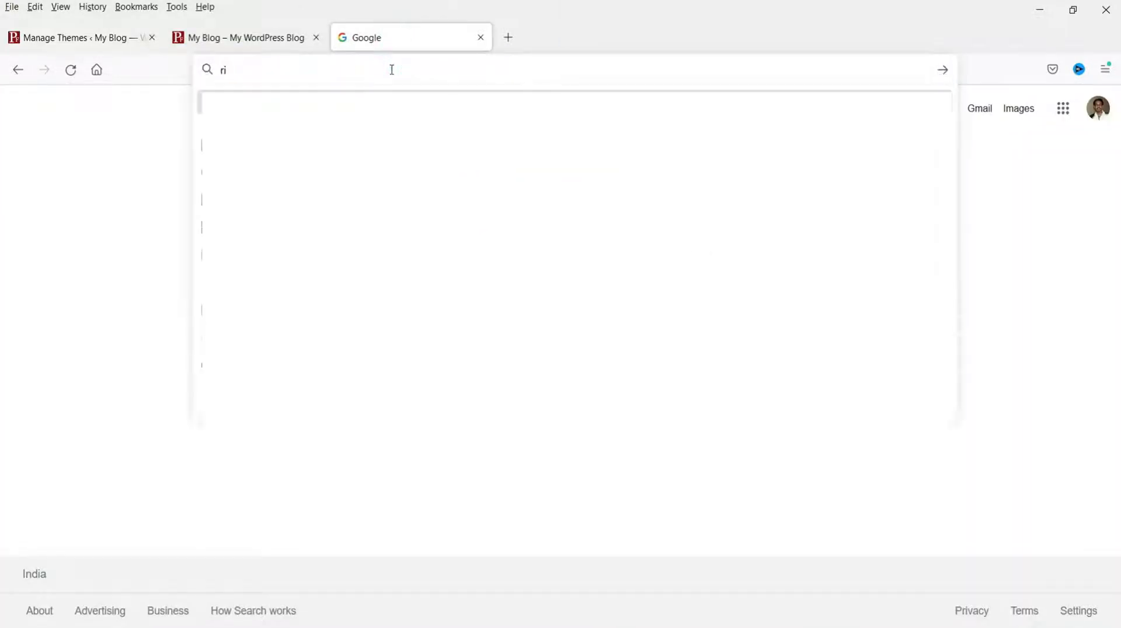
pyautogui.press('Return')
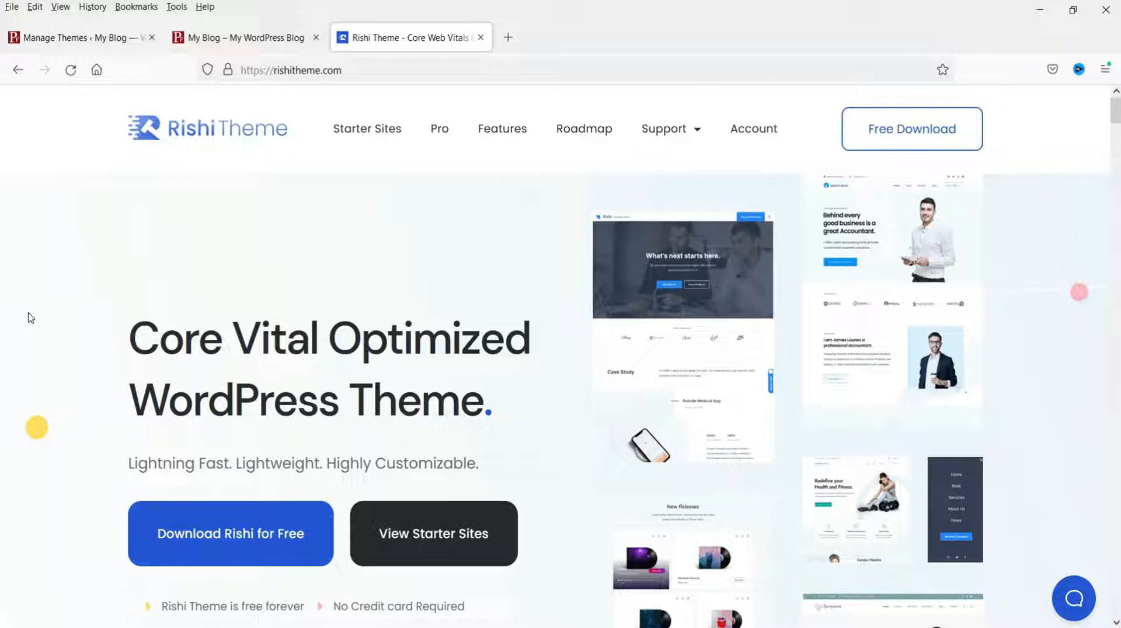
# Step: Compare Rishi's PageSpeed mobile, Pingdom and GTmetrix scores, then scroll to the plugin integrations
pyautogui.scroll(-4, 125, 231)
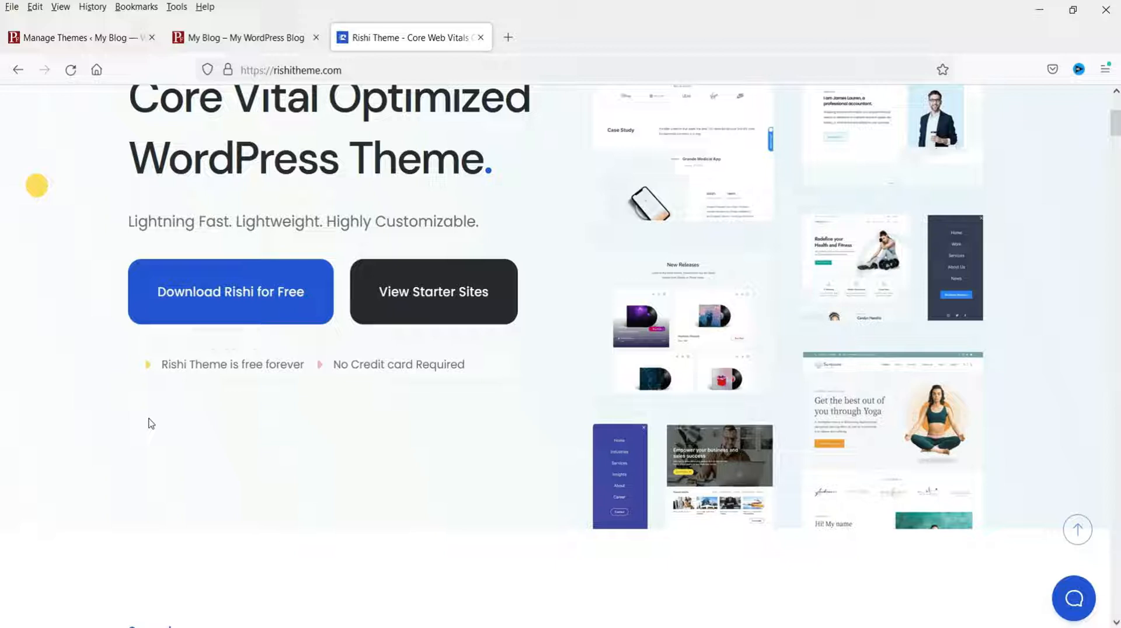
pyautogui.scroll(-5, 421, 425)
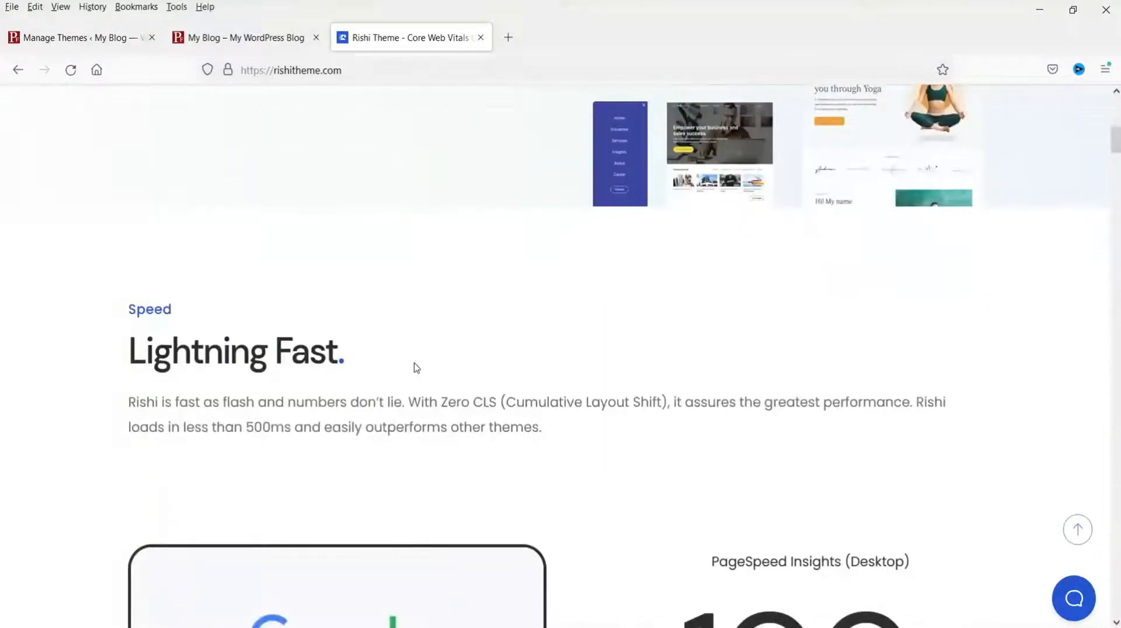
pyautogui.scroll(-8, 583, 327)
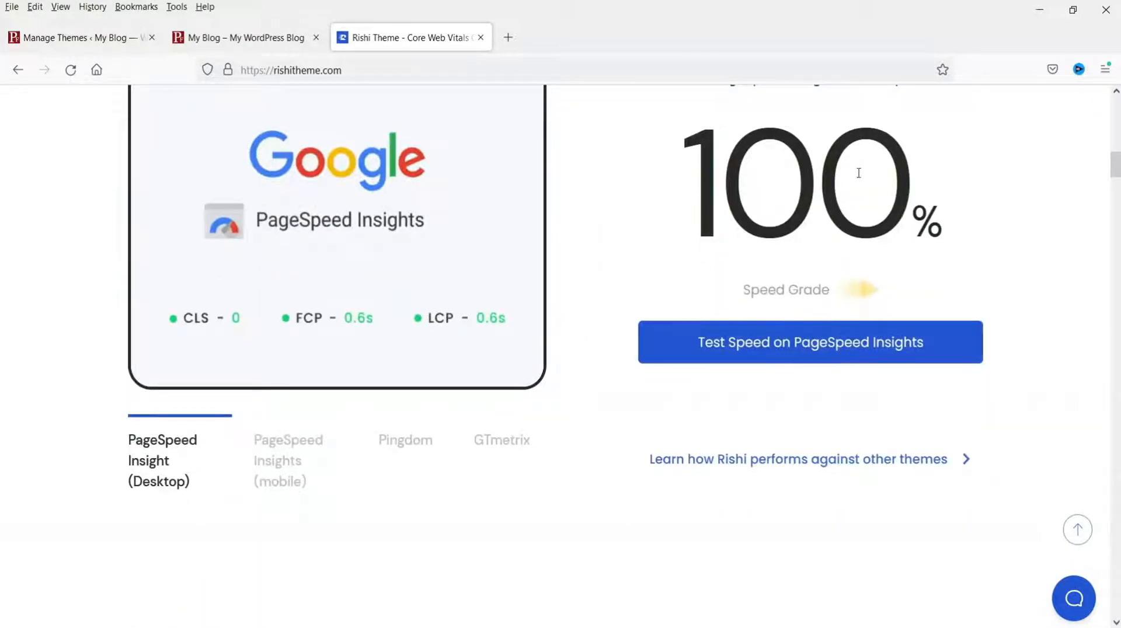
pyautogui.click(300, 463)
pyautogui.click(387, 447)
pyautogui.click(498, 445)
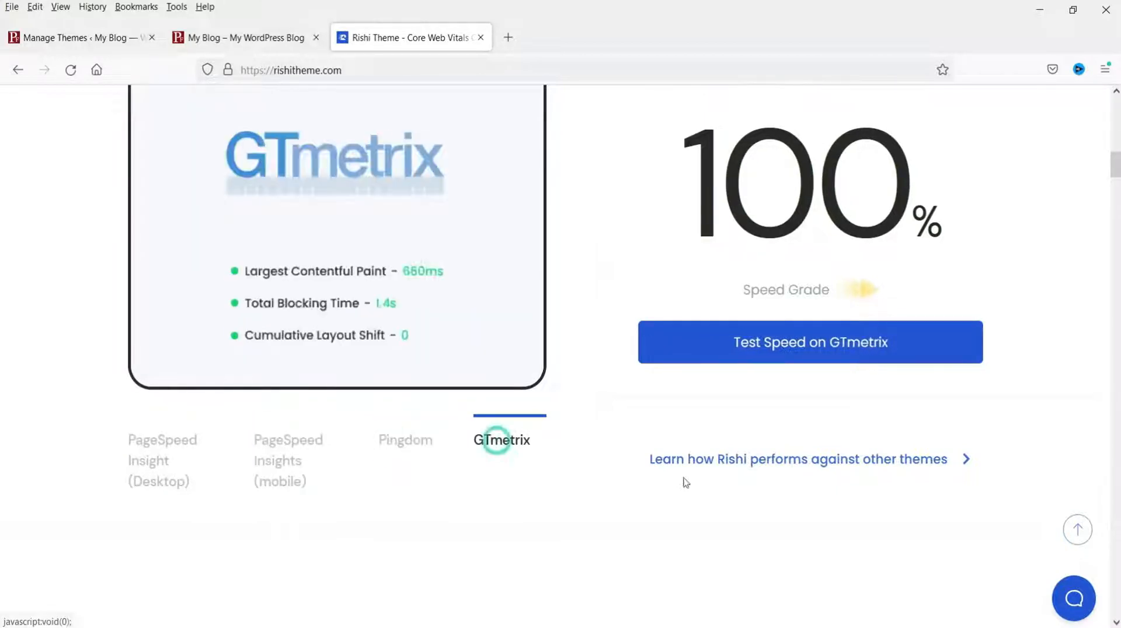
pyautogui.scroll(3, 852, 247)
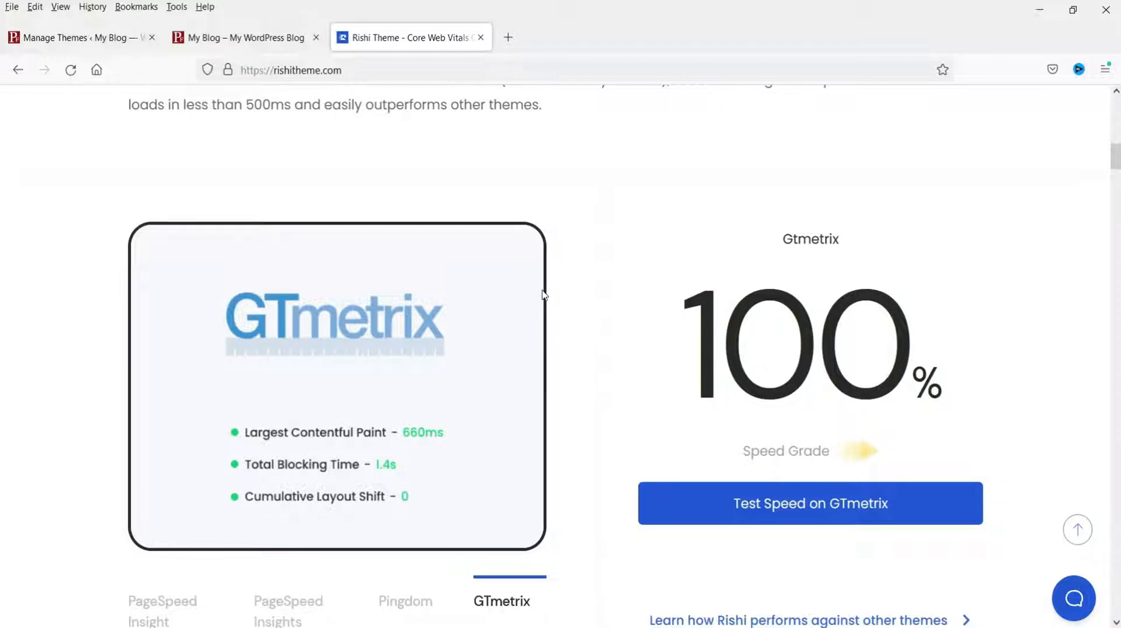
pyautogui.scroll(-10, 542, 295)
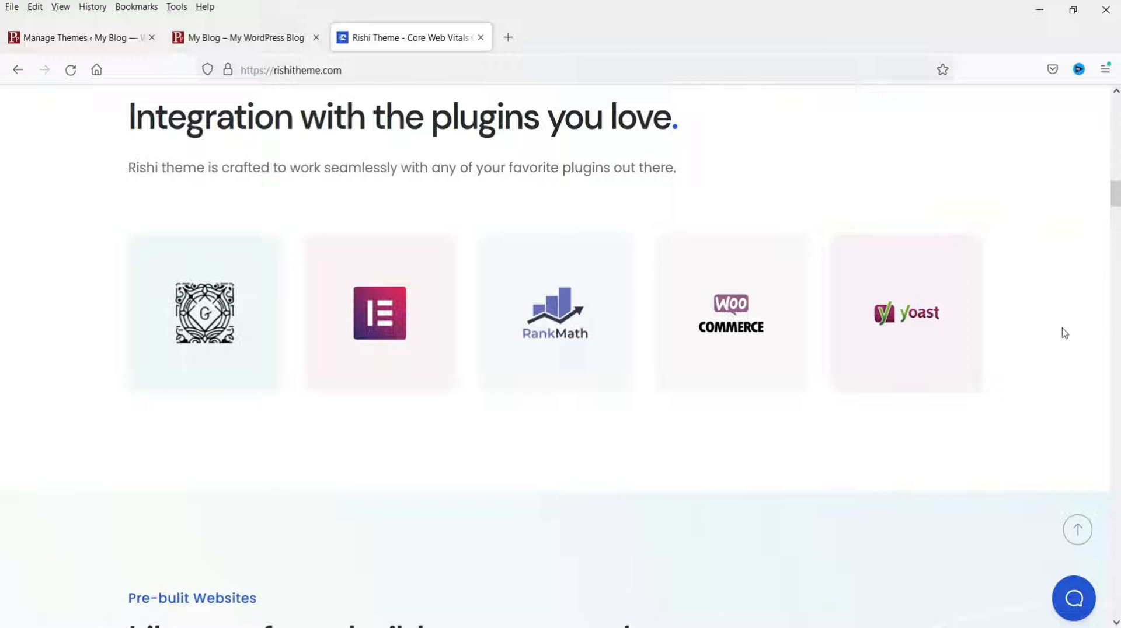
pyautogui.scroll(-5, 1063, 331)
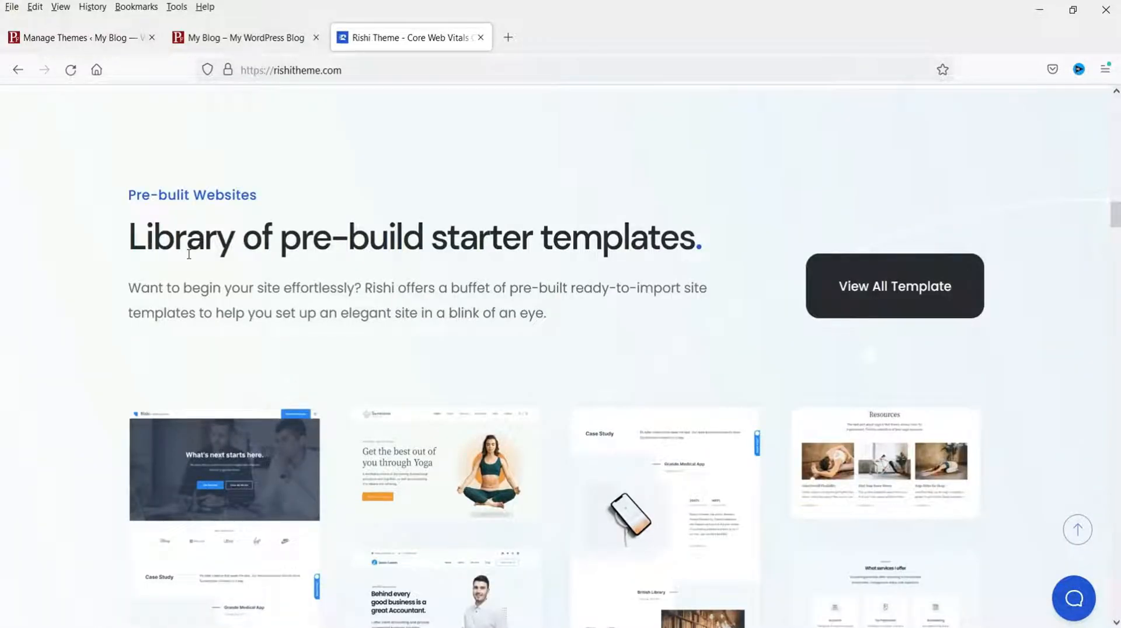
pyautogui.scroll(-4, 189, 253)
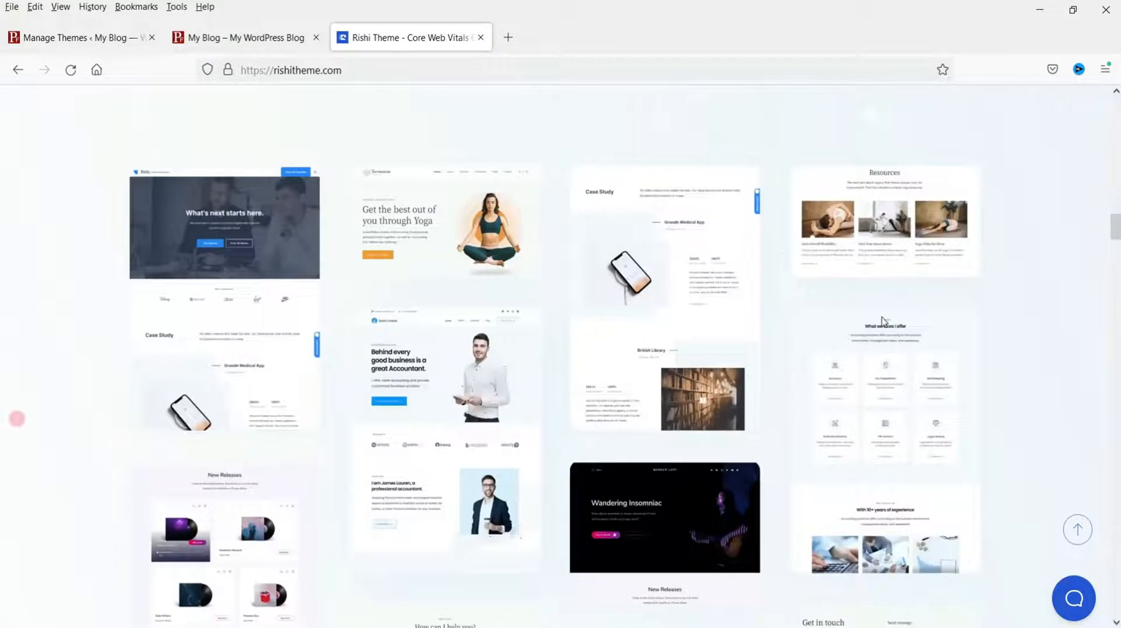
pyautogui.scroll(-8, 791, 320)
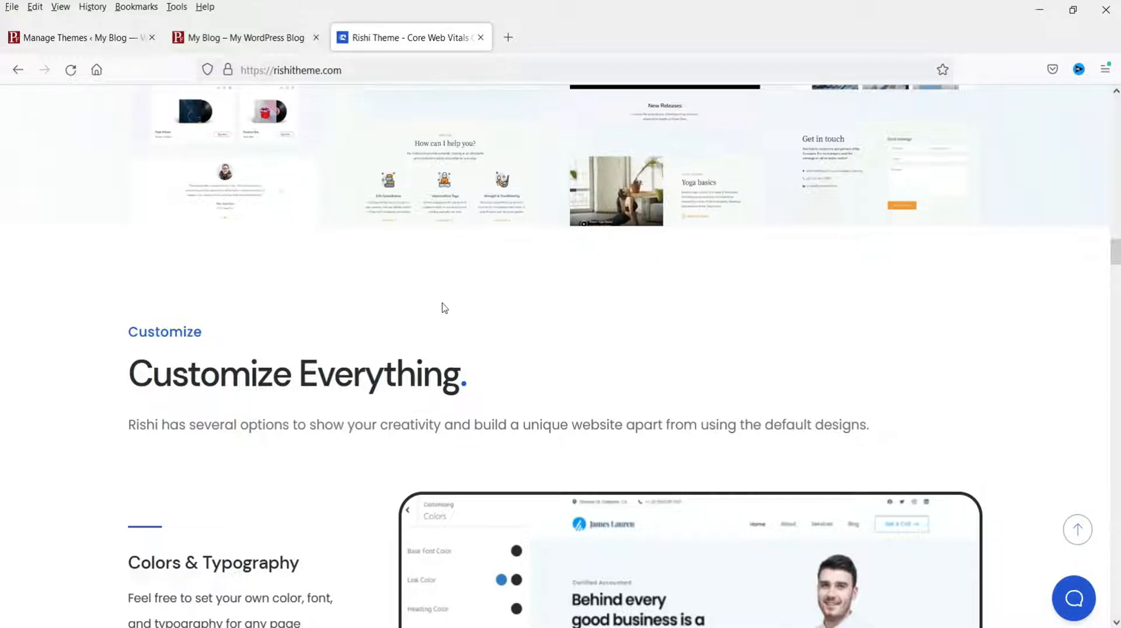
pyautogui.scroll(-4, 445, 308)
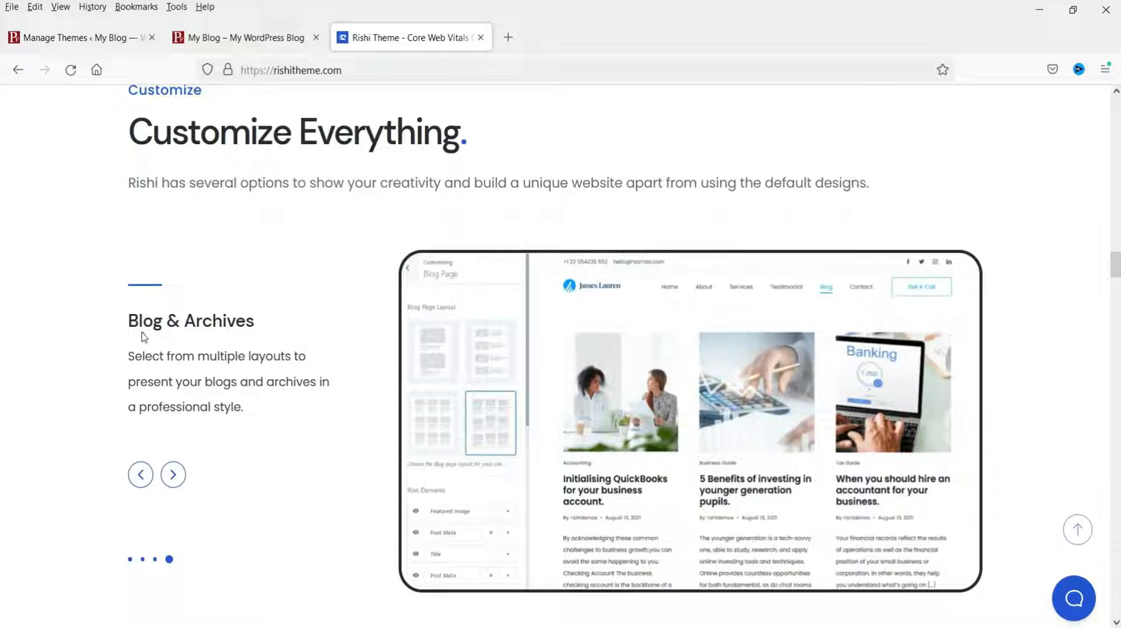
pyautogui.scroll(-9, 142, 337)
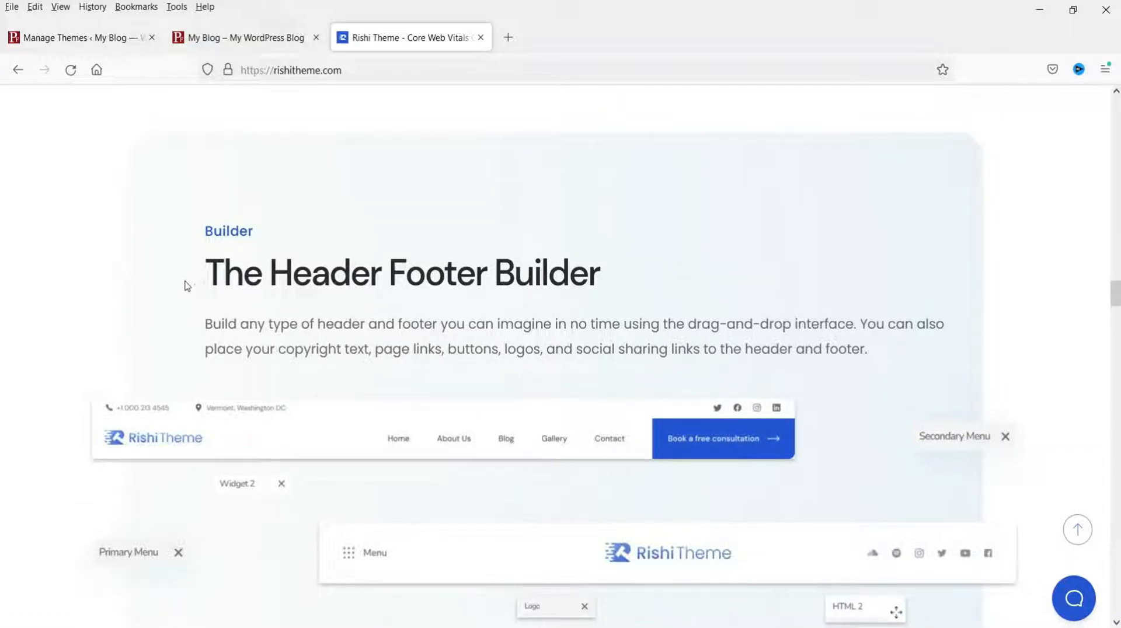
pyautogui.scroll(-7, 187, 285)
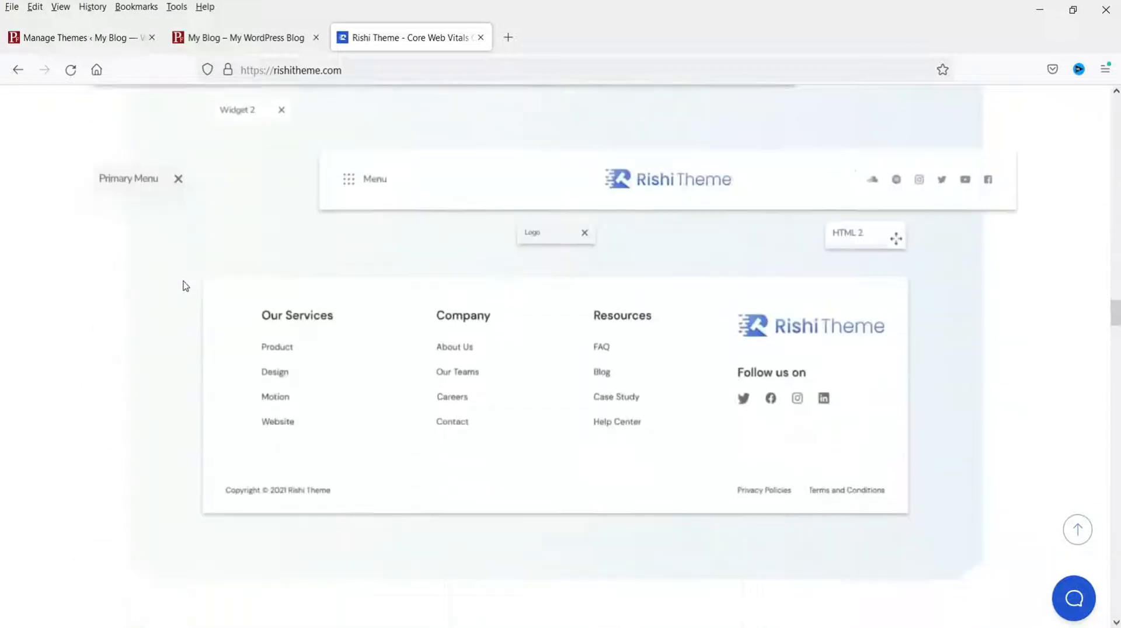
pyautogui.scroll(-7, 185, 286)
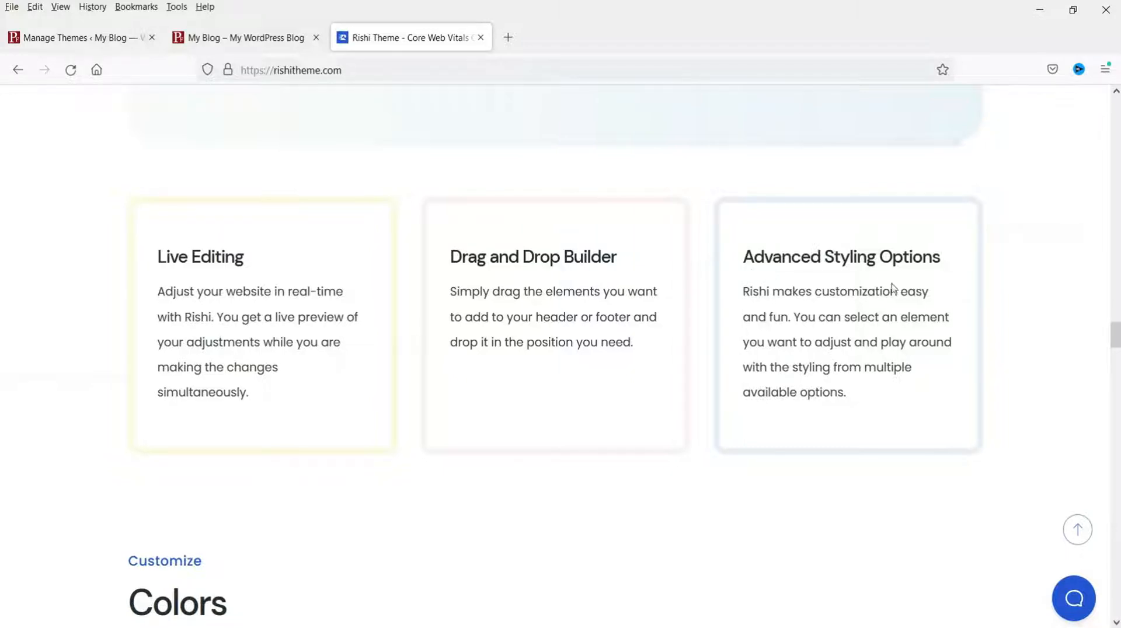
pyautogui.scroll(-4, 834, 315)
pyautogui.scroll(-5, 834, 315)
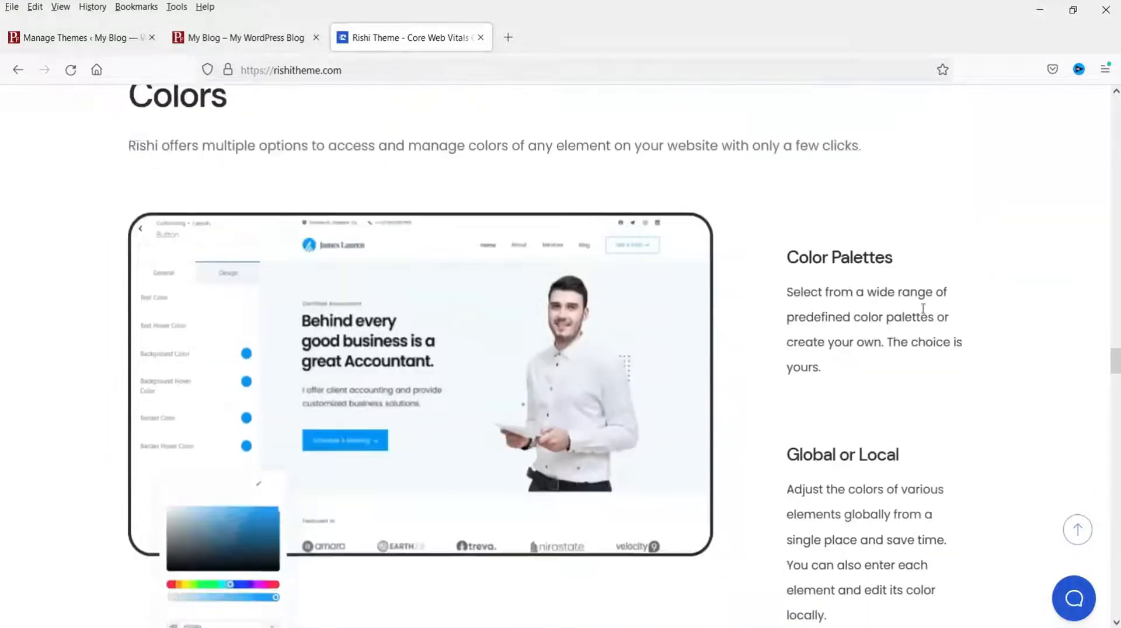
pyautogui.scroll(-10, 922, 308)
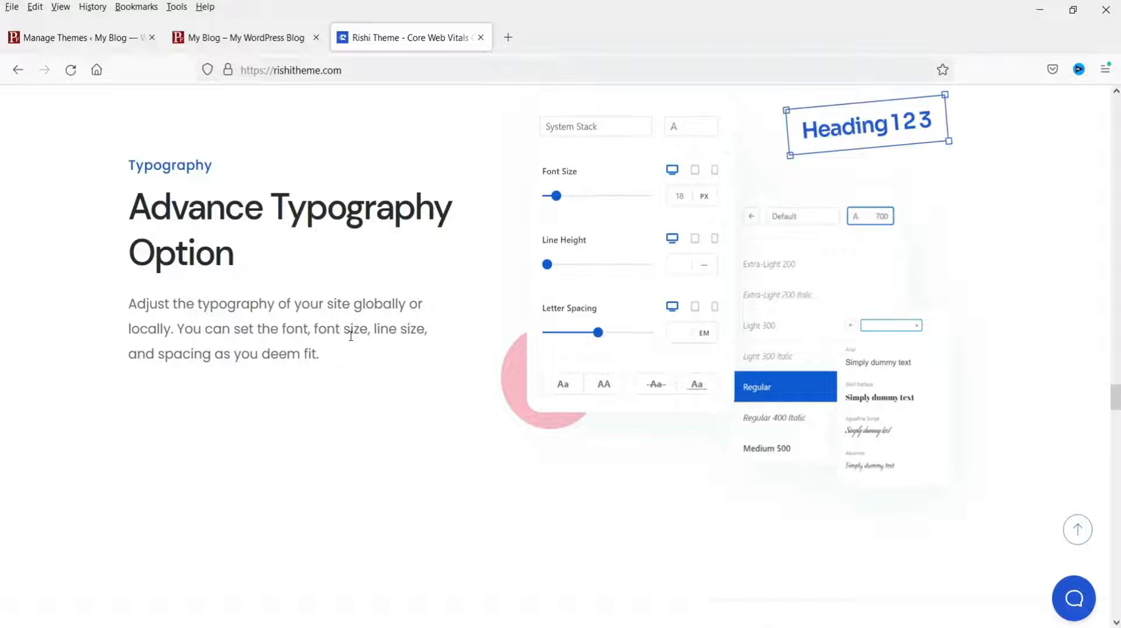
pyautogui.scroll(-4, 350, 336)
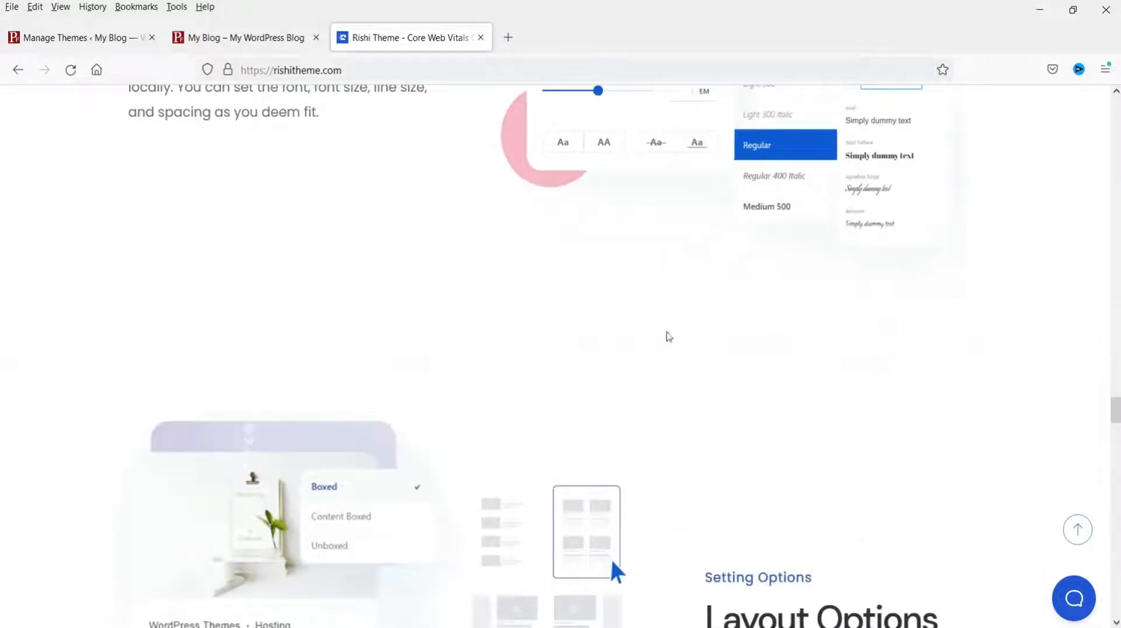
pyautogui.scroll(-5, 771, 341)
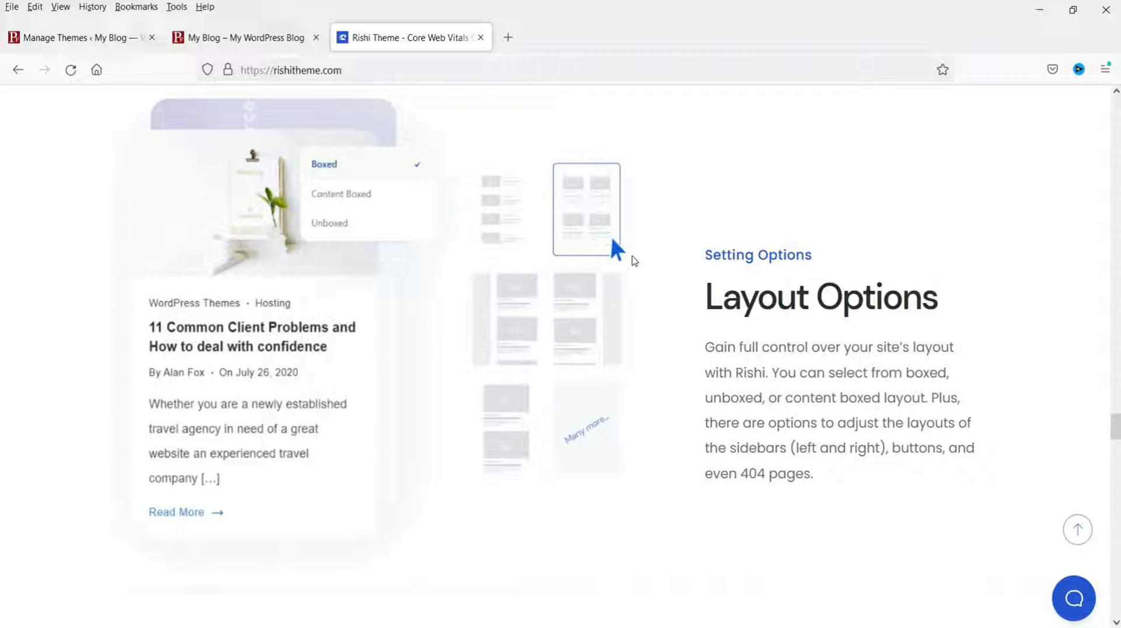
pyautogui.scroll(-4, 843, 281)
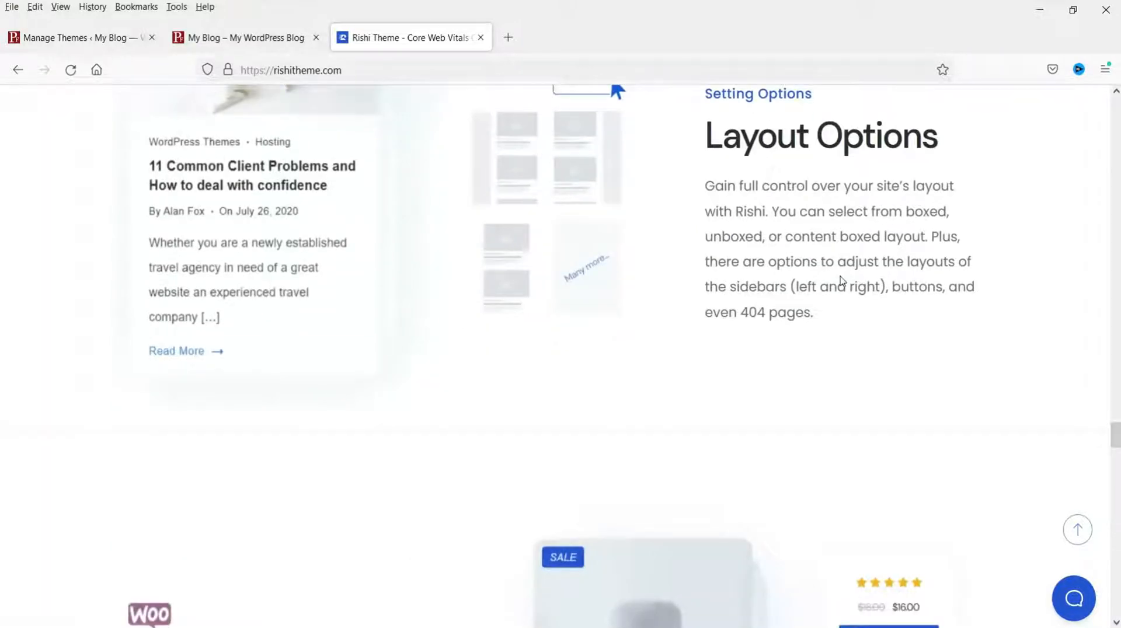
pyautogui.scroll(-1, 844, 282)
pyautogui.scroll(-2, 841, 274)
pyautogui.scroll(-3, 269, 394)
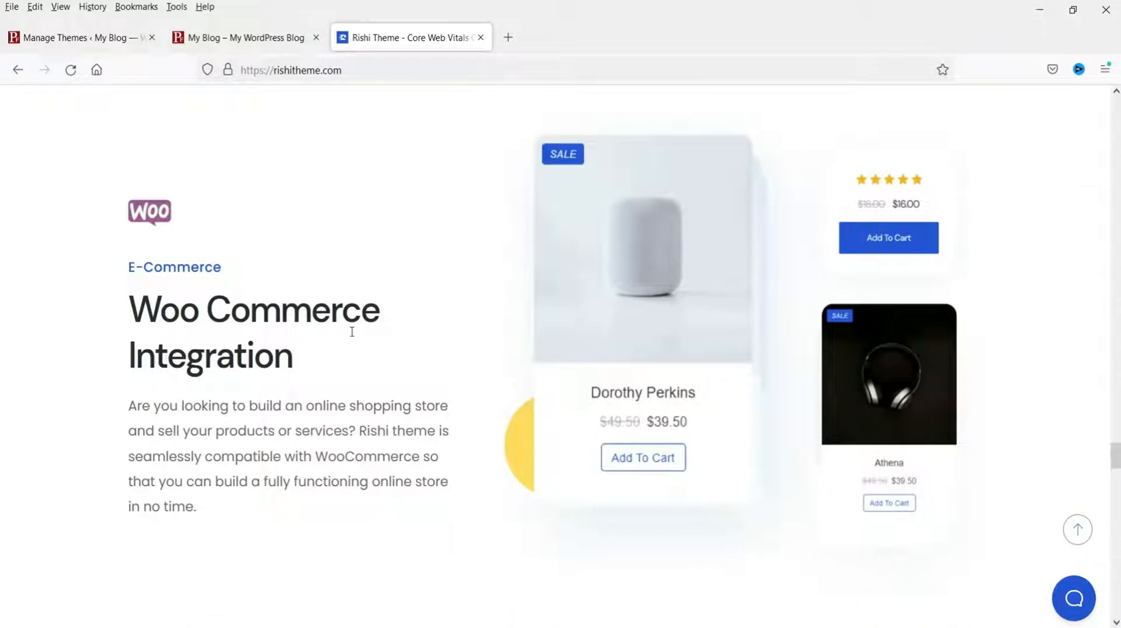
pyautogui.scroll(-5, 352, 337)
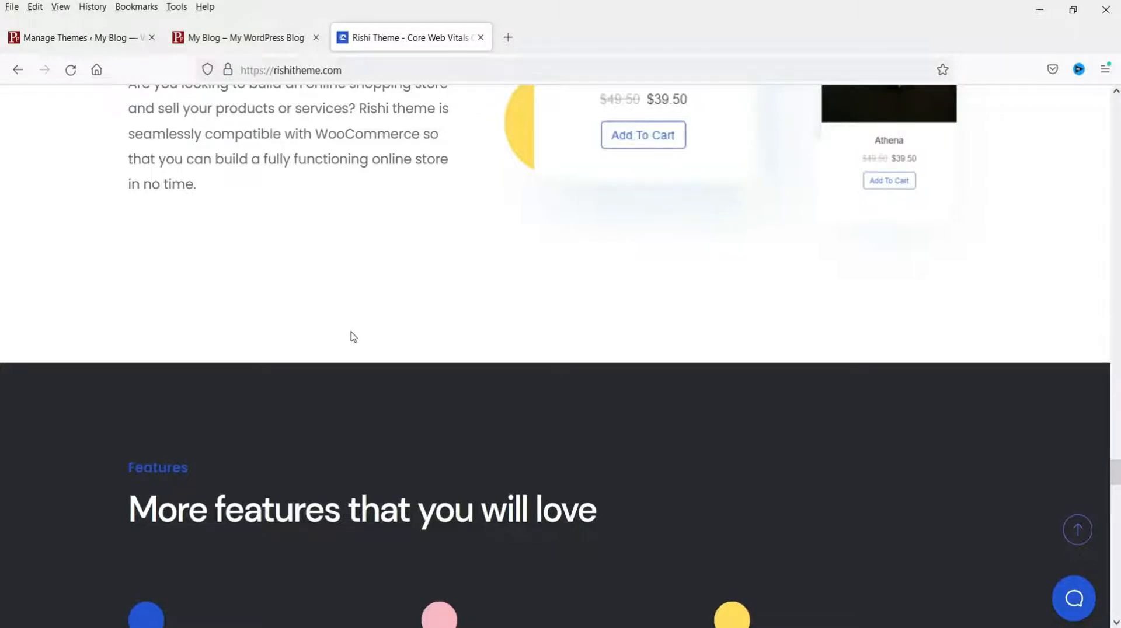
pyautogui.scroll(-5, 353, 337)
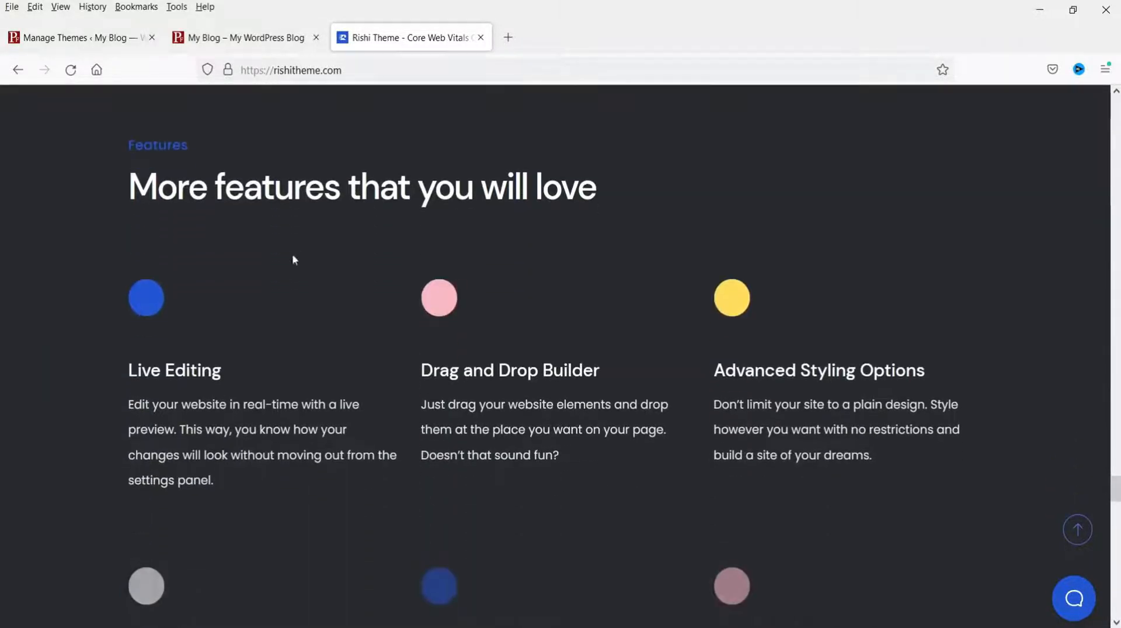
pyautogui.scroll(-5, 476, 303)
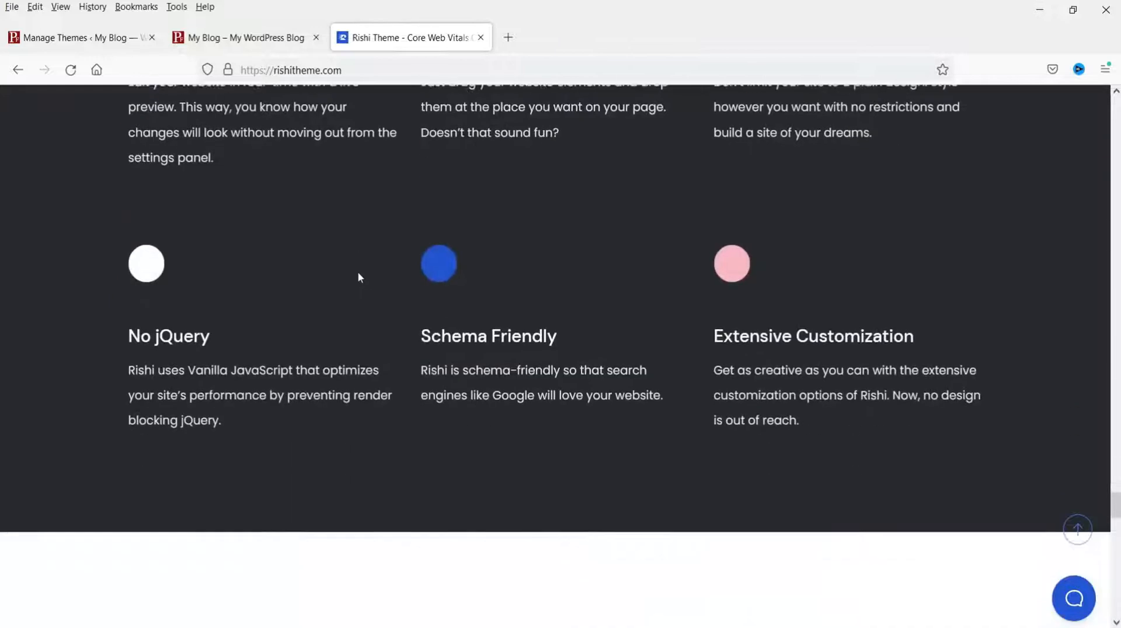
pyautogui.scroll(-8, 358, 275)
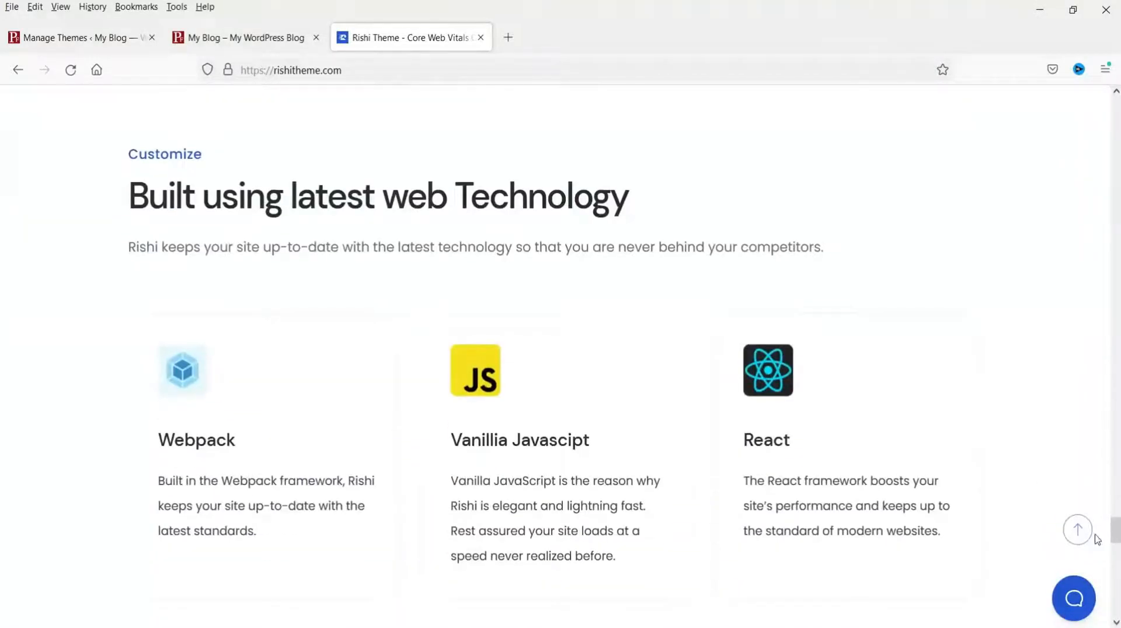
pyautogui.click(1077, 532)
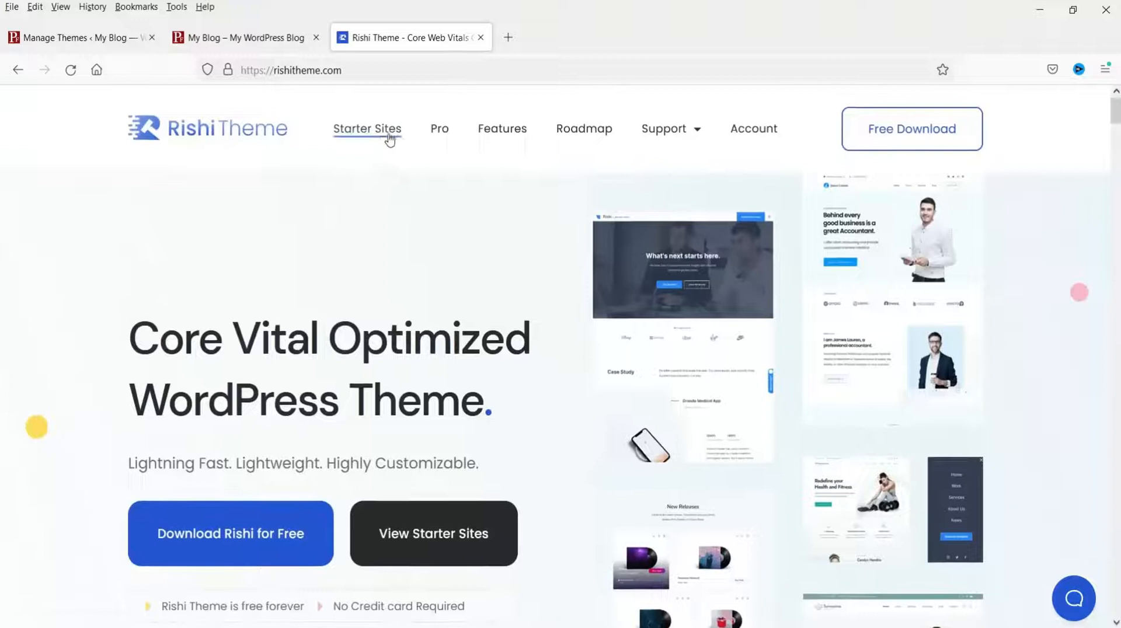
# Step: Scroll through the Starter Sites templates, then go to the Pro pricing page
pyautogui.click(381, 142)
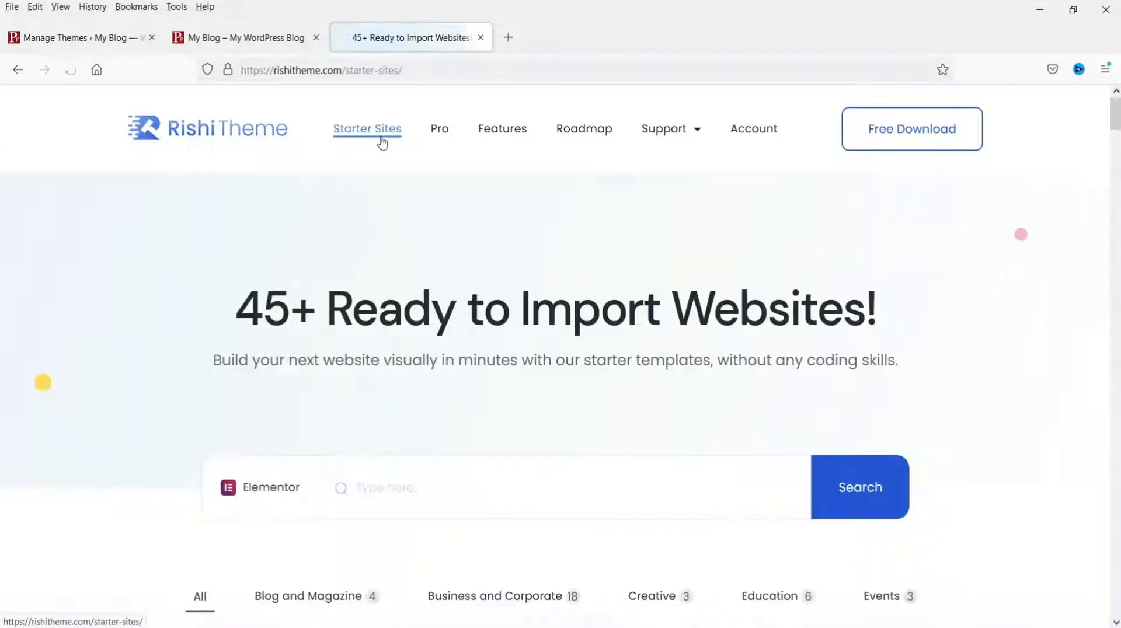
pyautogui.scroll(-3, 226, 158)
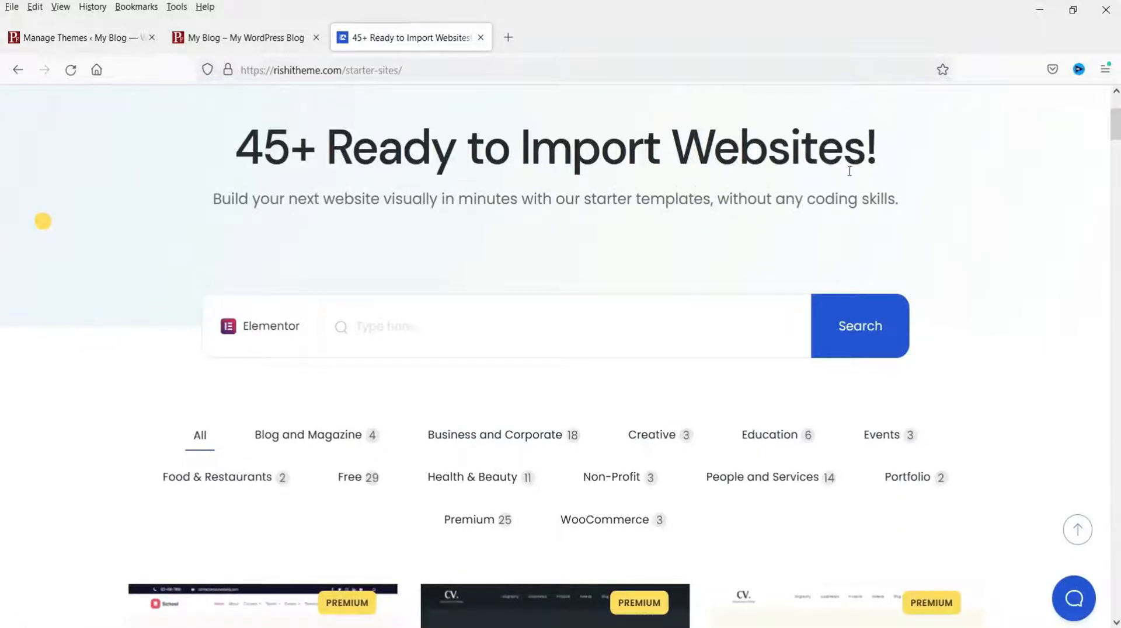
pyautogui.scroll(-4, 300, 258)
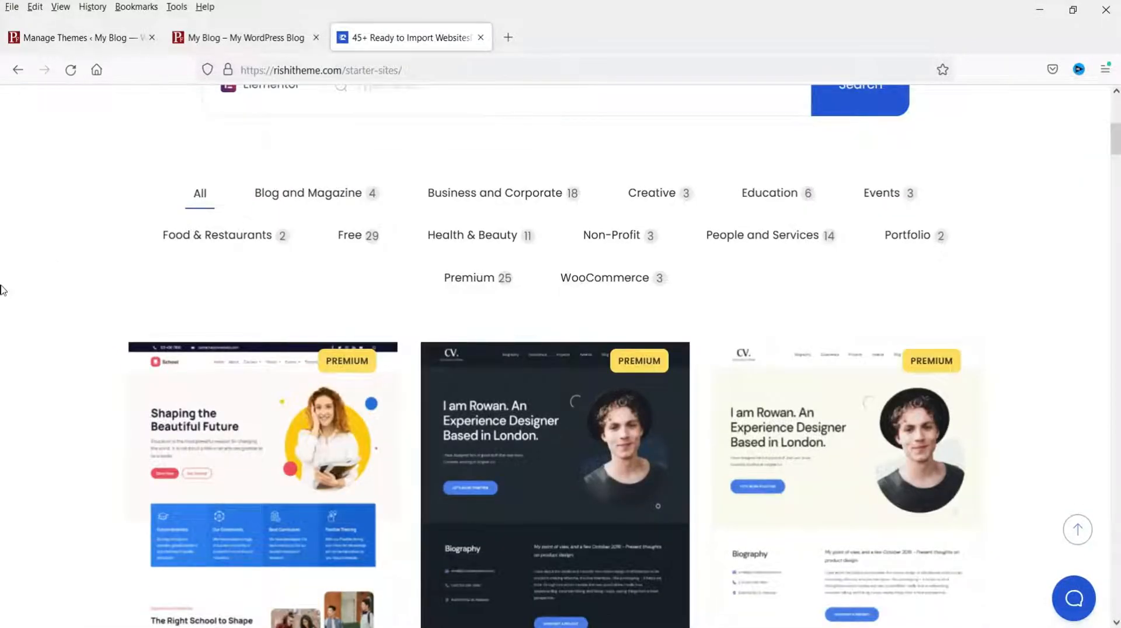
pyautogui.scroll(-1, 2, 290)
pyautogui.scroll(-8, 2, 290)
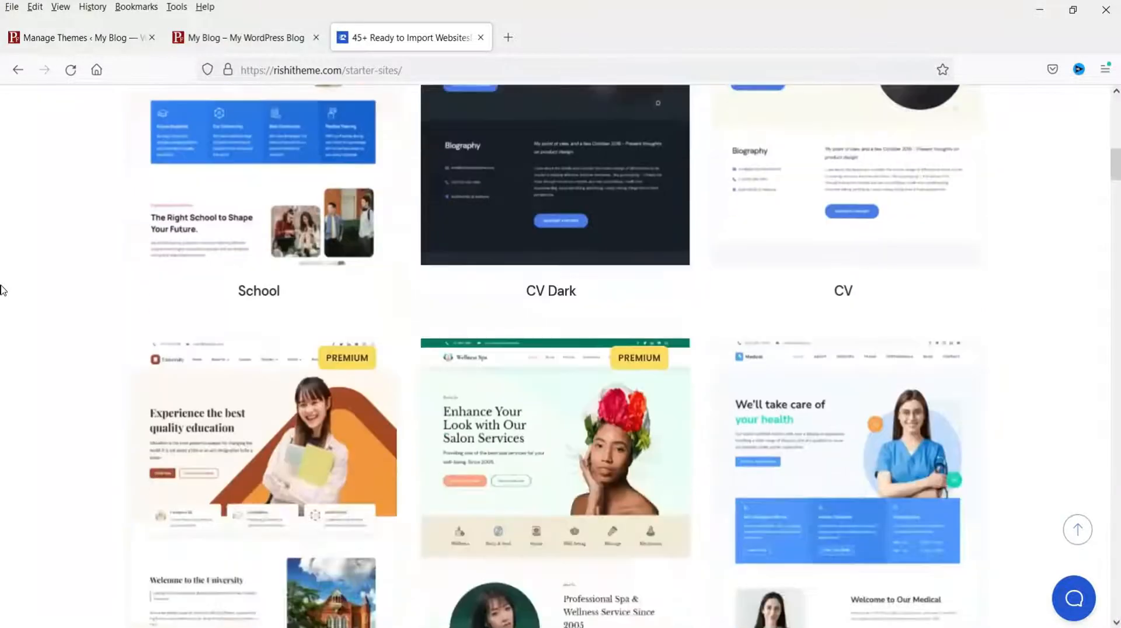
pyautogui.scroll(-7, 1, 290)
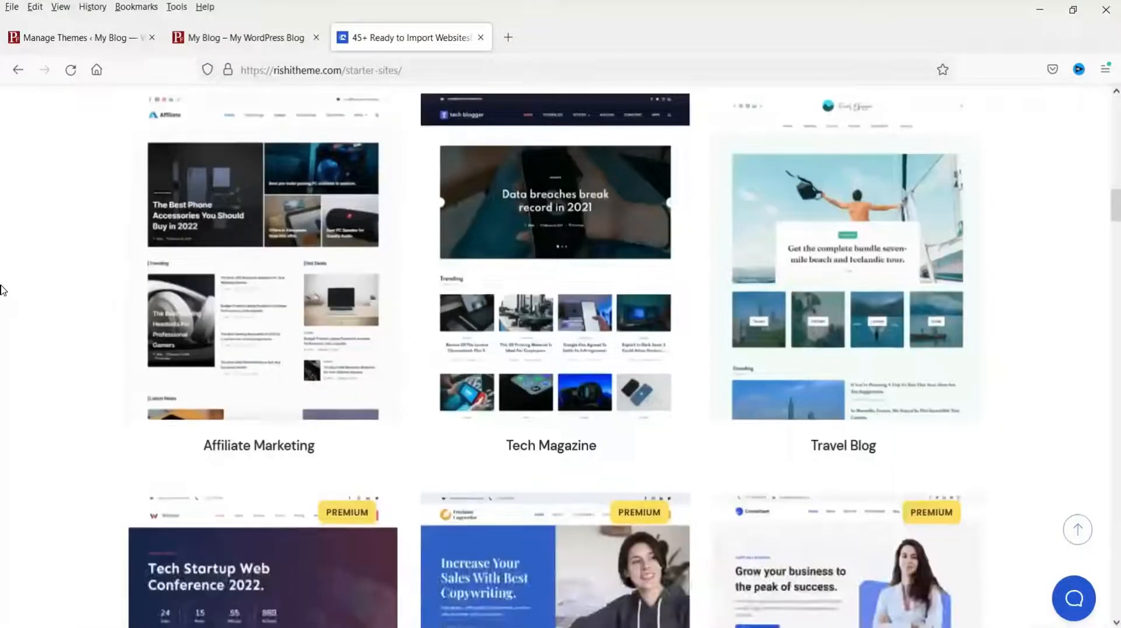
pyautogui.scroll(-6, 2, 290)
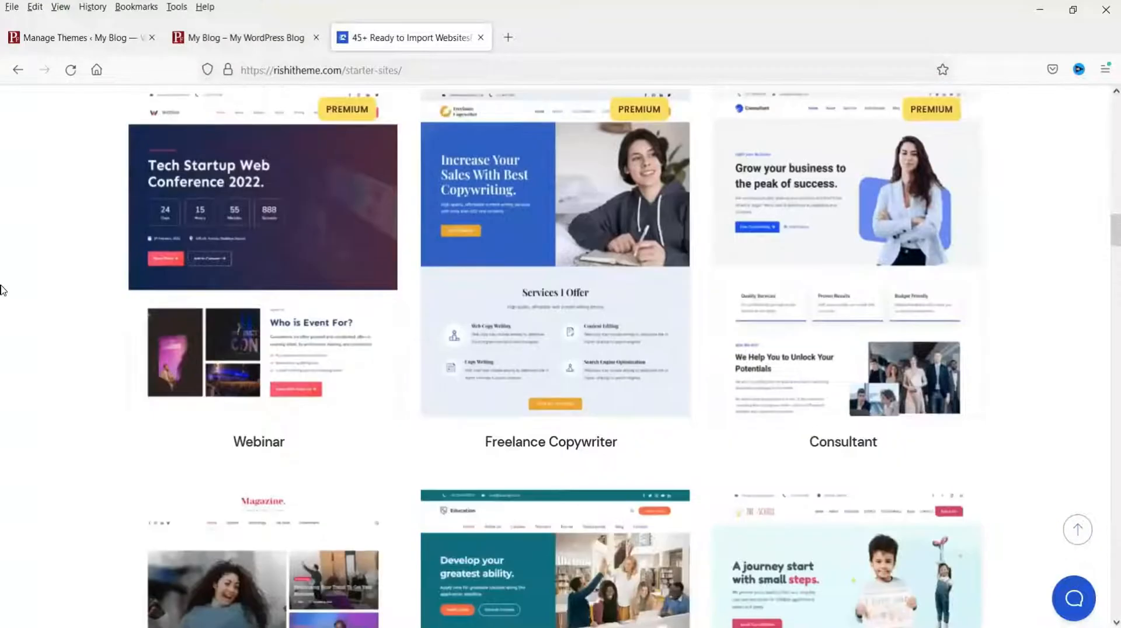
pyautogui.scroll(17, 2, 290)
pyautogui.scroll(12, 2, 290)
pyautogui.scroll(-5, 2, 290)
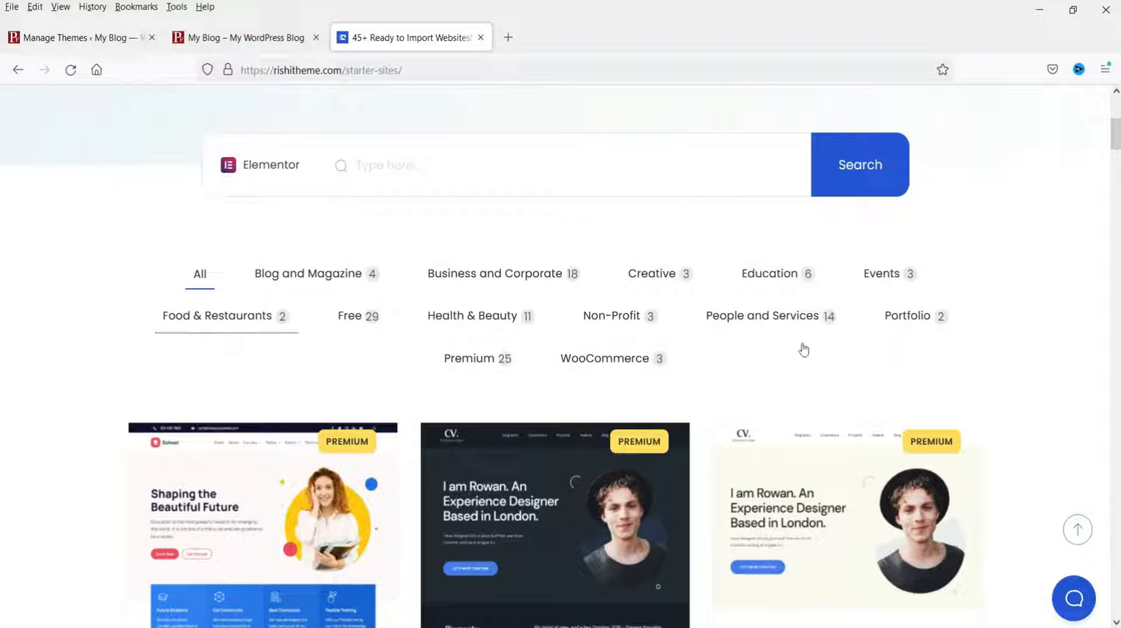
pyautogui.scroll(5, 1033, 383)
pyautogui.click(441, 129)
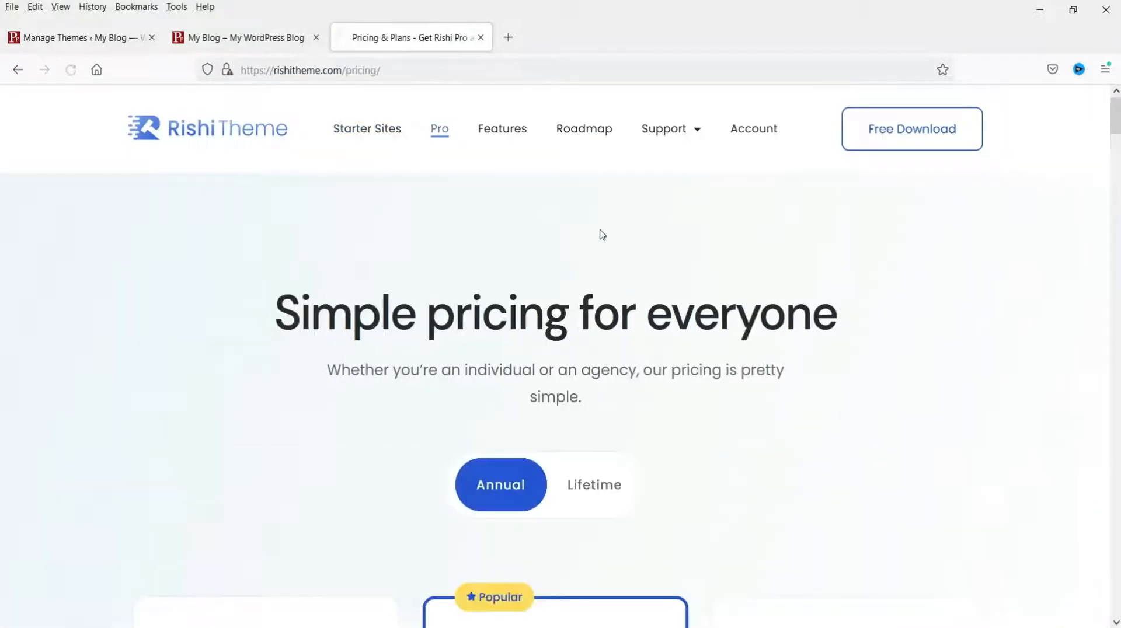
# Step: Switch the pricing page's plans from Annual to Lifetime billing
pyautogui.scroll(-3, 601, 238)
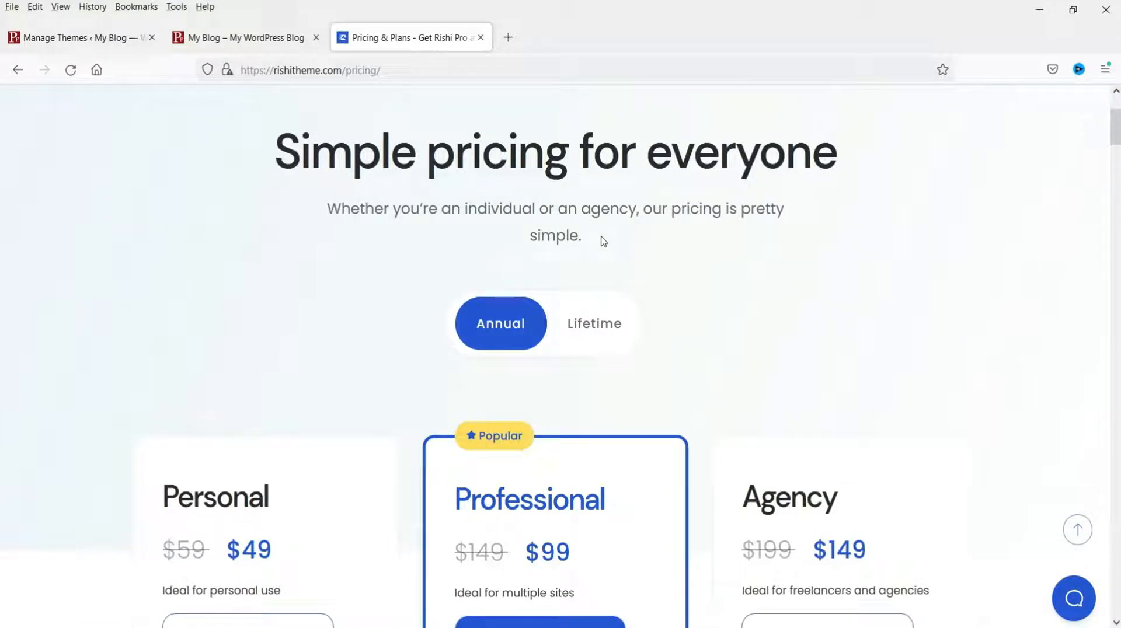
pyautogui.scroll(-3, 687, 233)
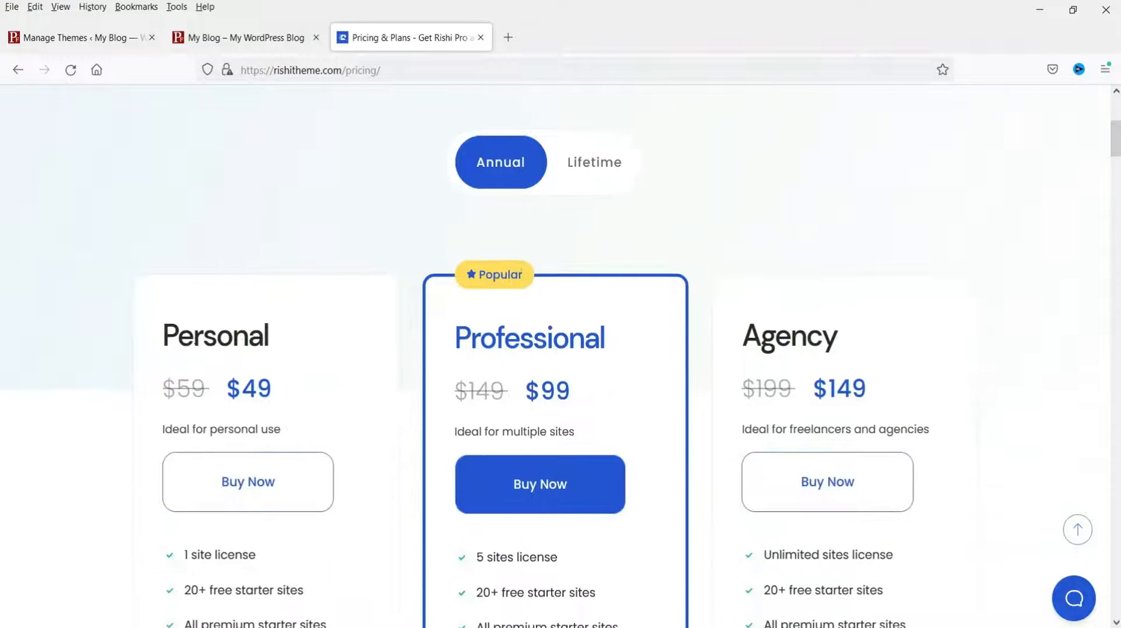
pyautogui.scroll(-3, 659, 207)
pyautogui.scroll(3, 951, 307)
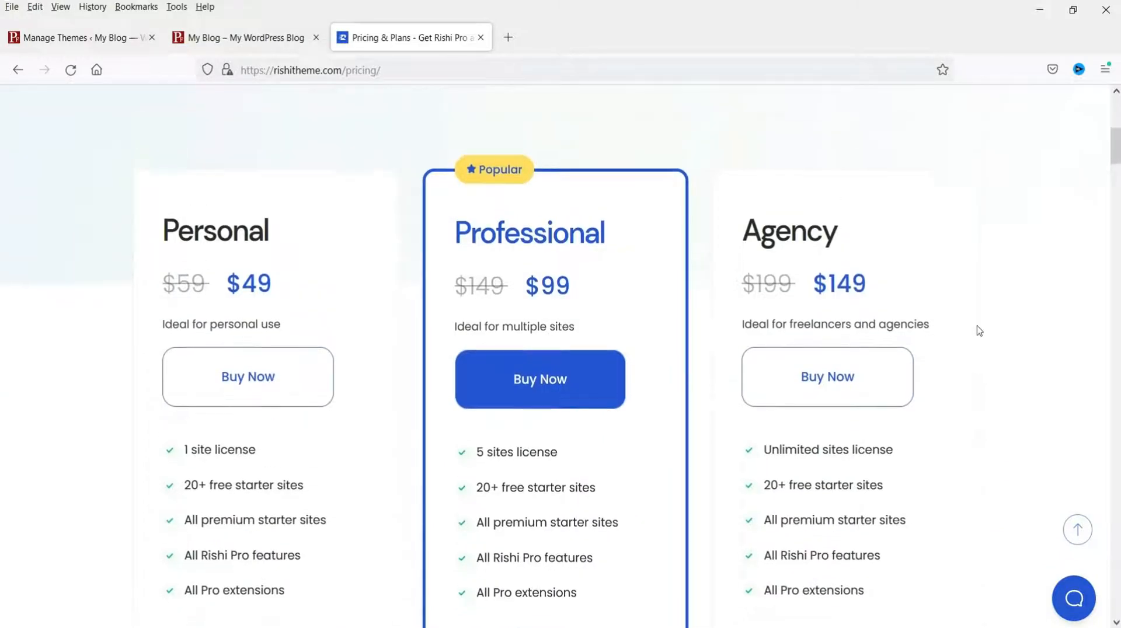
pyautogui.click(609, 171)
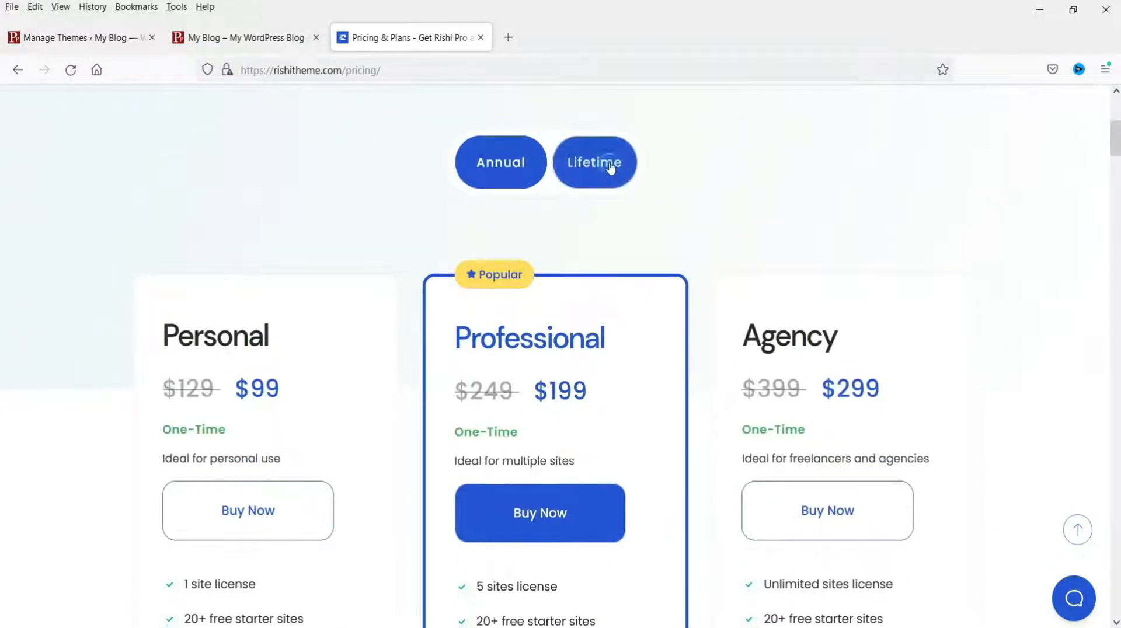
# Step: Review the lifetime prices: Personal $99, Professional $199 and Agency $299
pyautogui.scroll(-3, 221, 300)
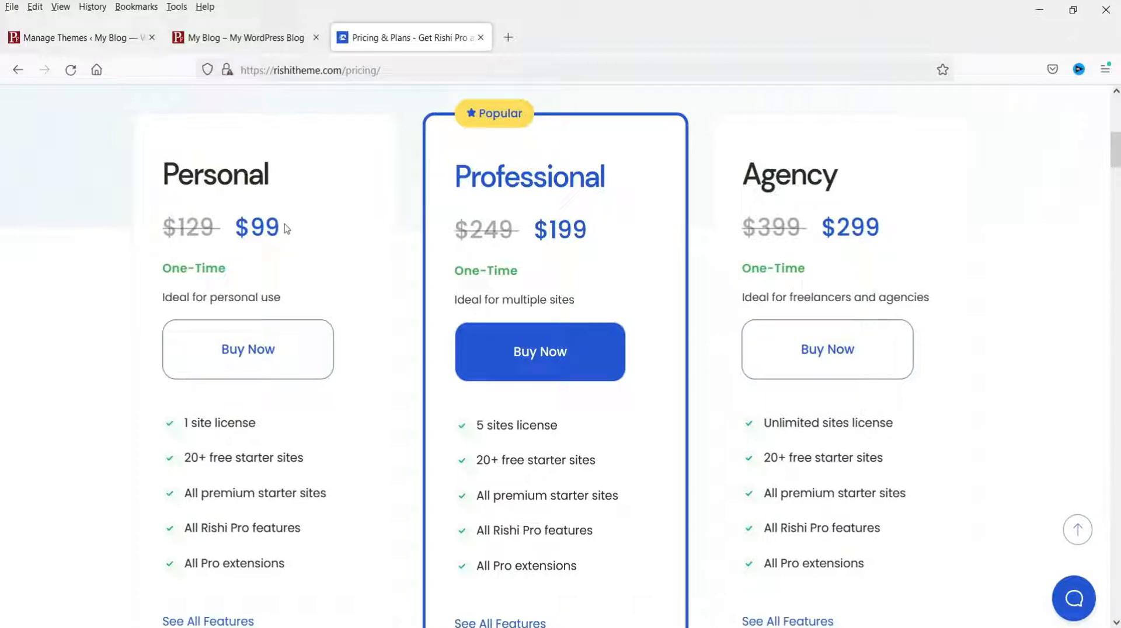
pyautogui.doubleClick(275, 227)
pyautogui.click(271, 266)
pyautogui.scroll(-2, 233, 447)
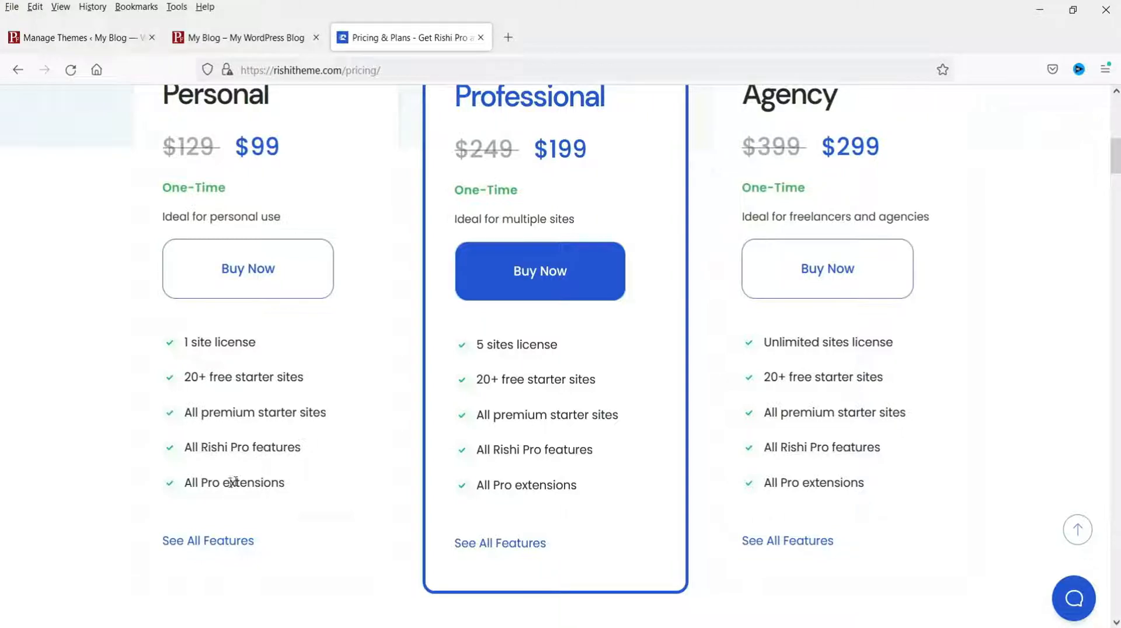
pyautogui.scroll(2, 234, 482)
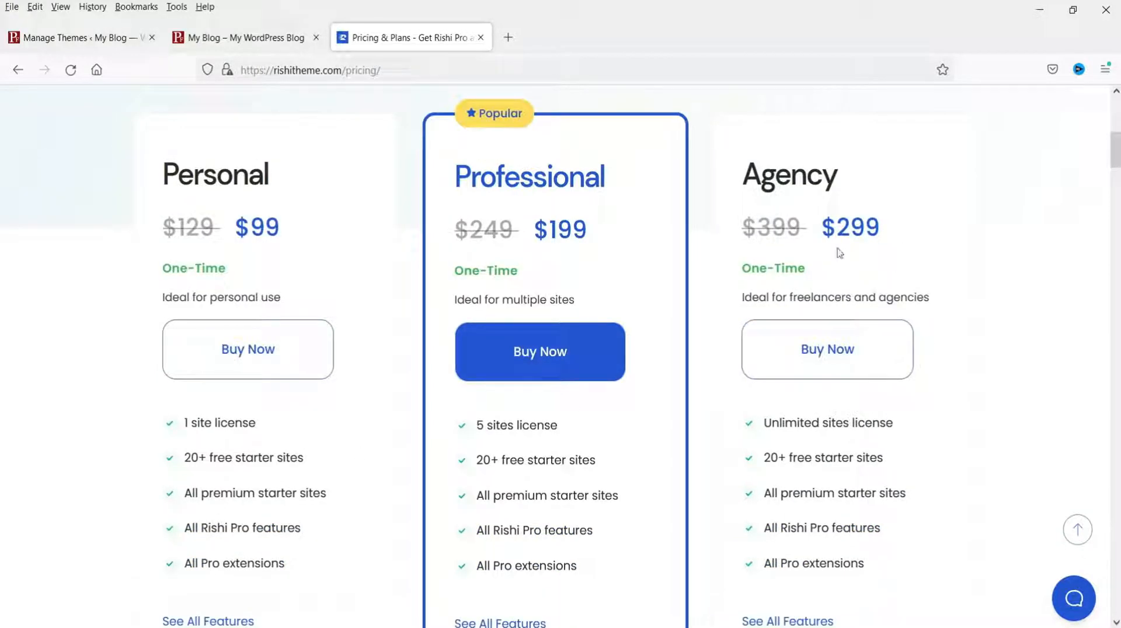
pyautogui.scroll(2, 805, 257)
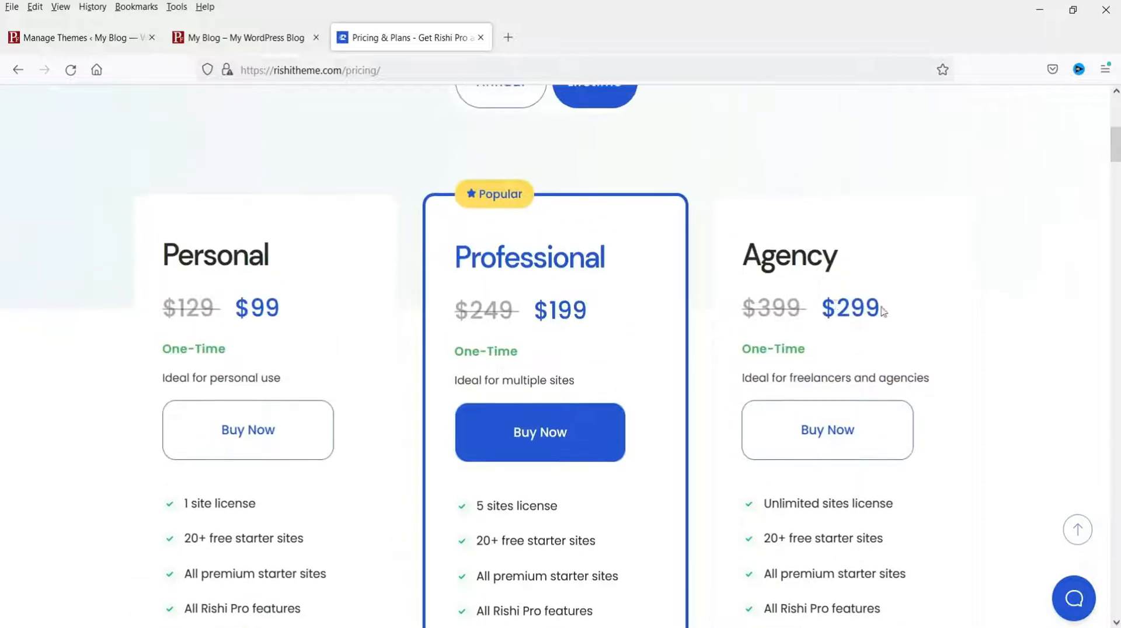
pyautogui.scroll(8, 887, 311)
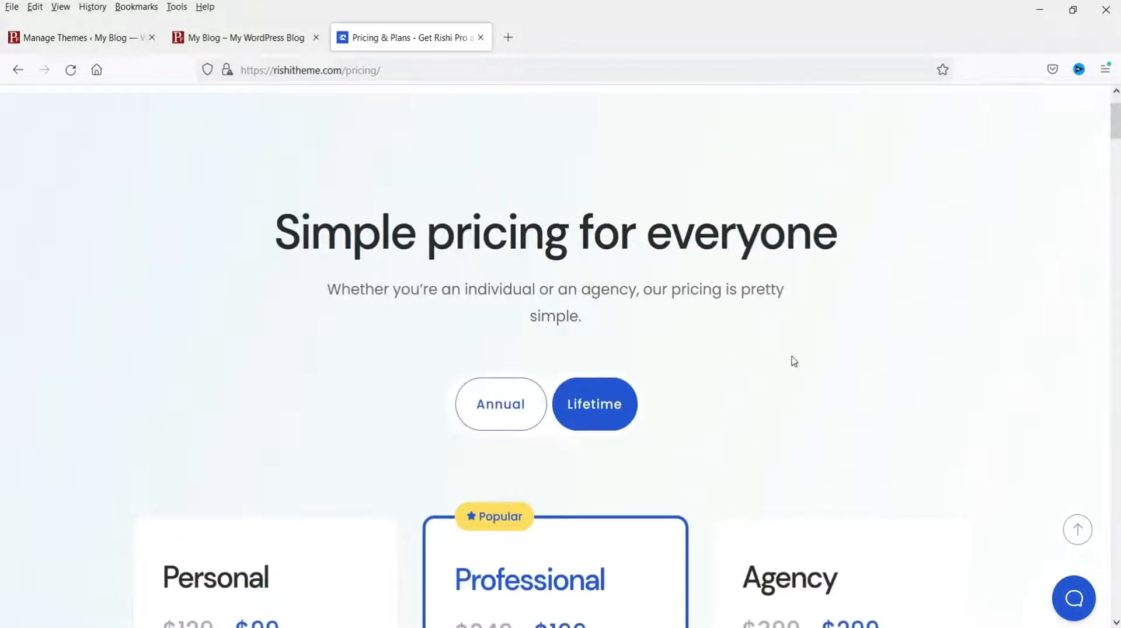
pyautogui.scroll(2, 793, 360)
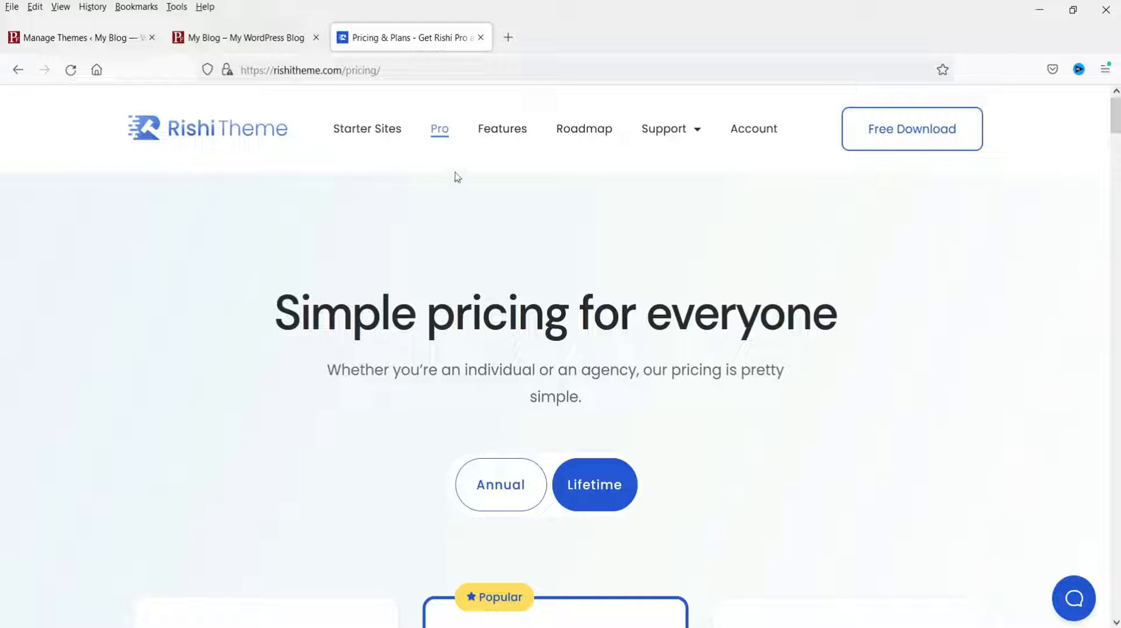
pyautogui.click(493, 134)
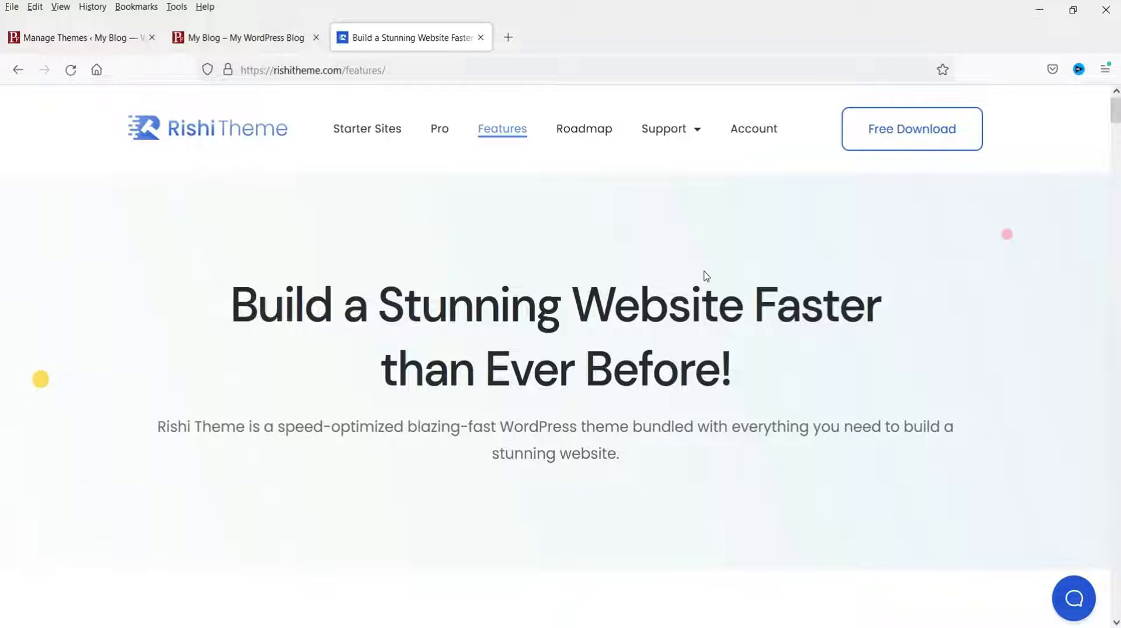
pyautogui.scroll(-7, 546, 283)
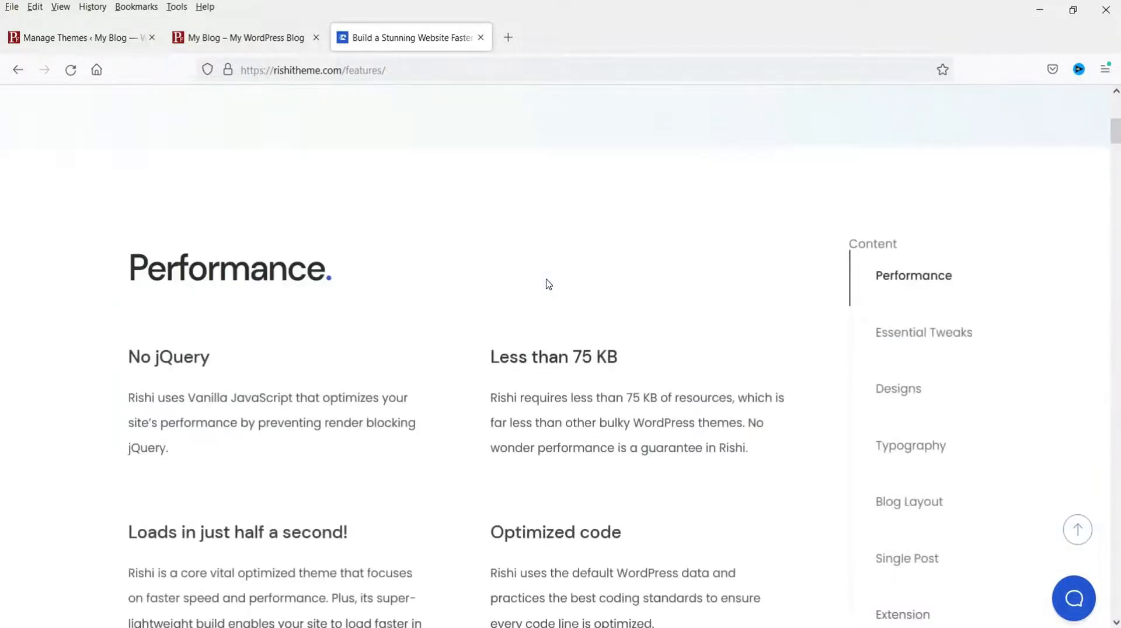
pyautogui.scroll(-2, 520, 276)
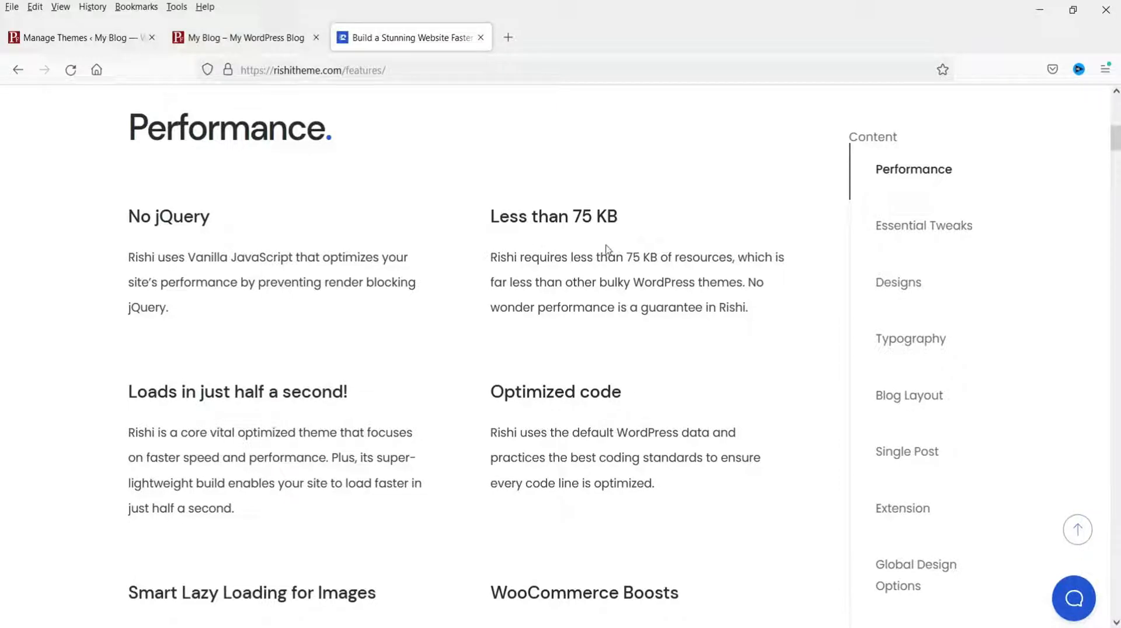
pyautogui.scroll(-3, 408, 298)
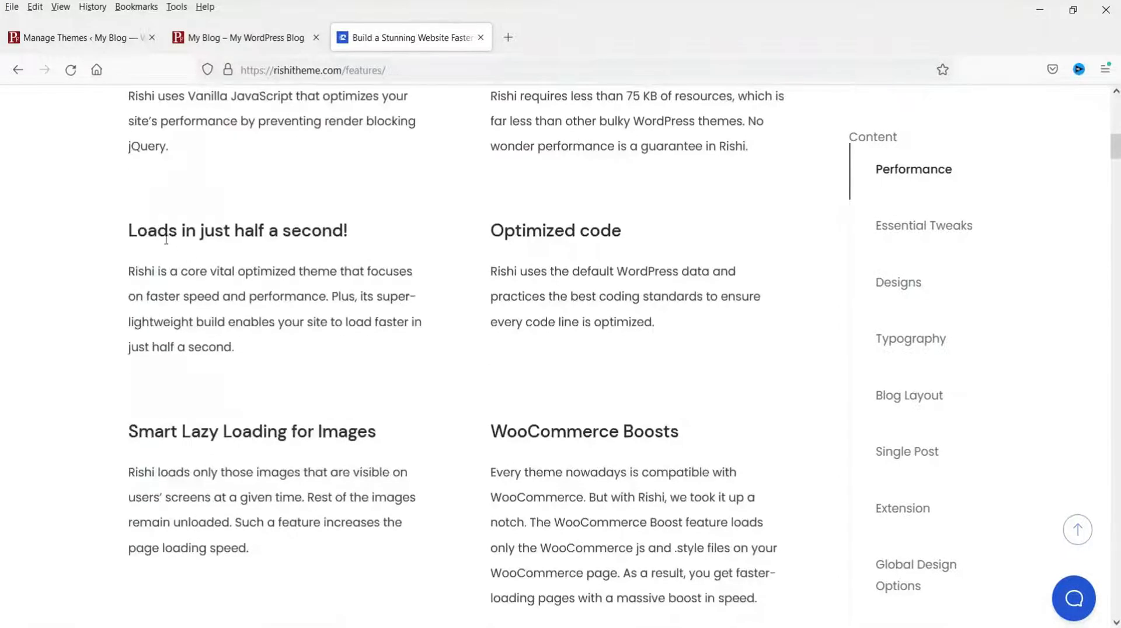
pyautogui.scroll(-8, 612, 274)
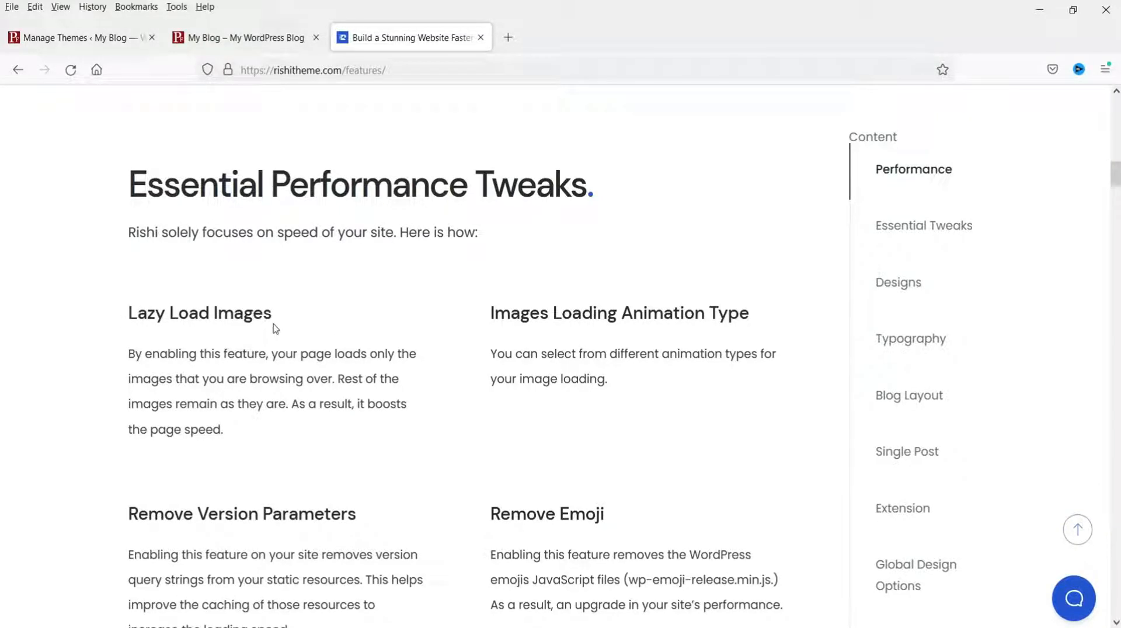
pyautogui.scroll(-3, 700, 303)
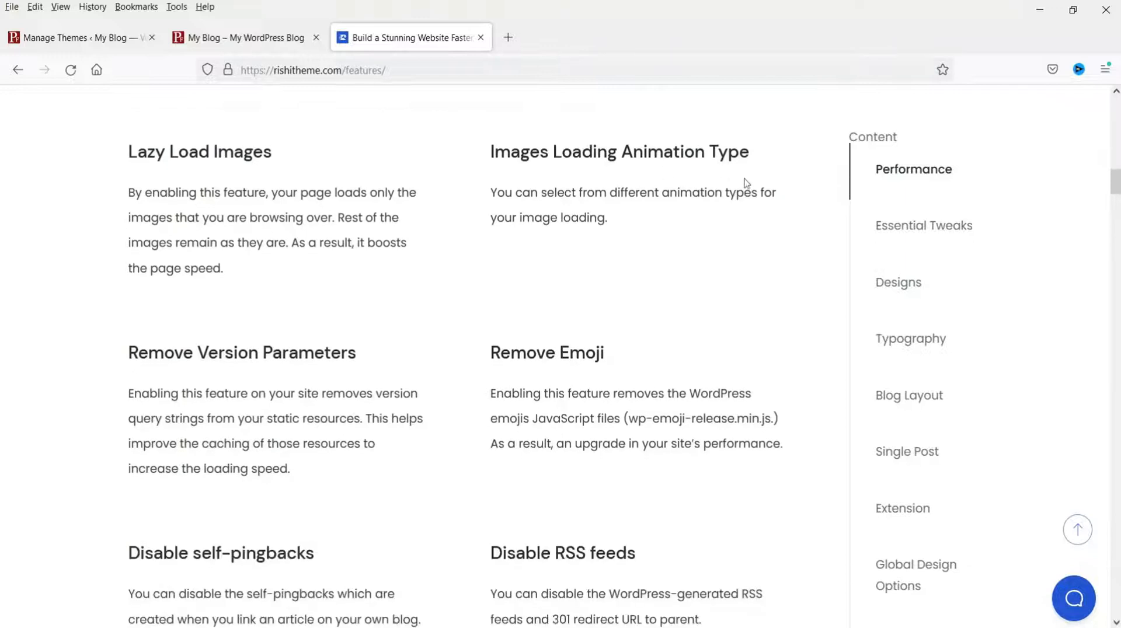
pyautogui.scroll(-10, 658, 243)
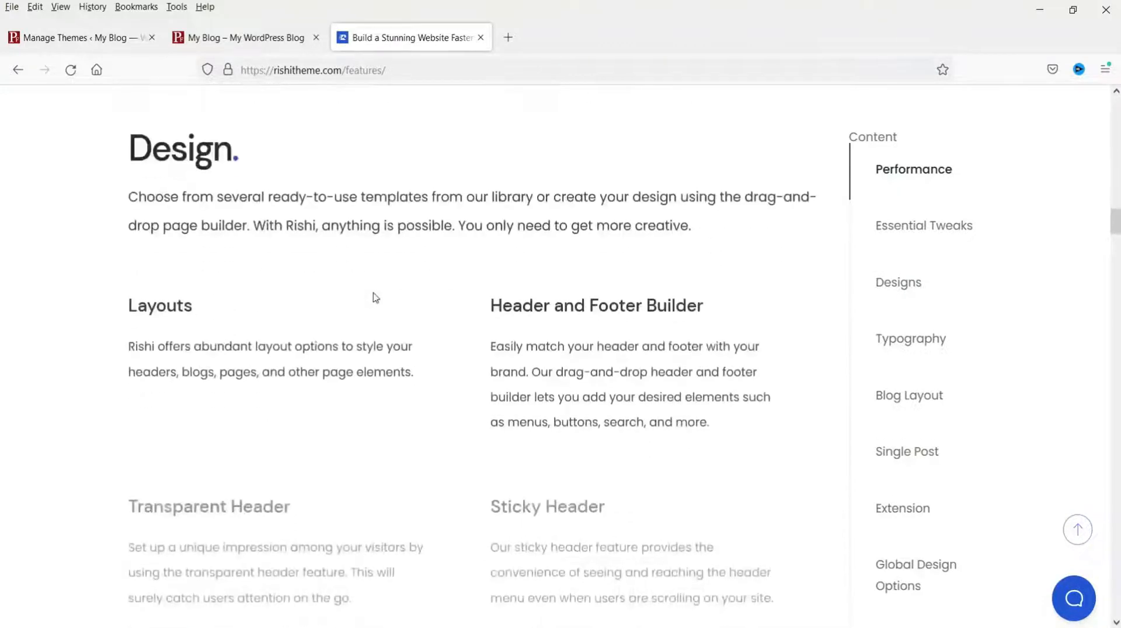
pyautogui.scroll(-8, 612, 335)
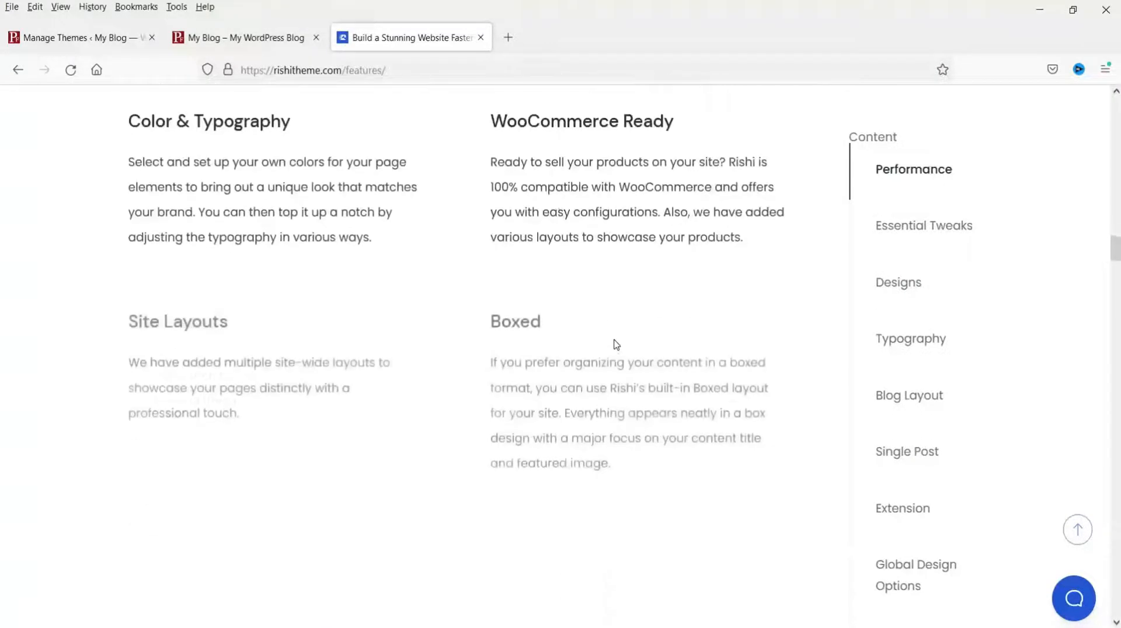
pyautogui.scroll(-12, 614, 344)
pyautogui.scroll(-16, 614, 338)
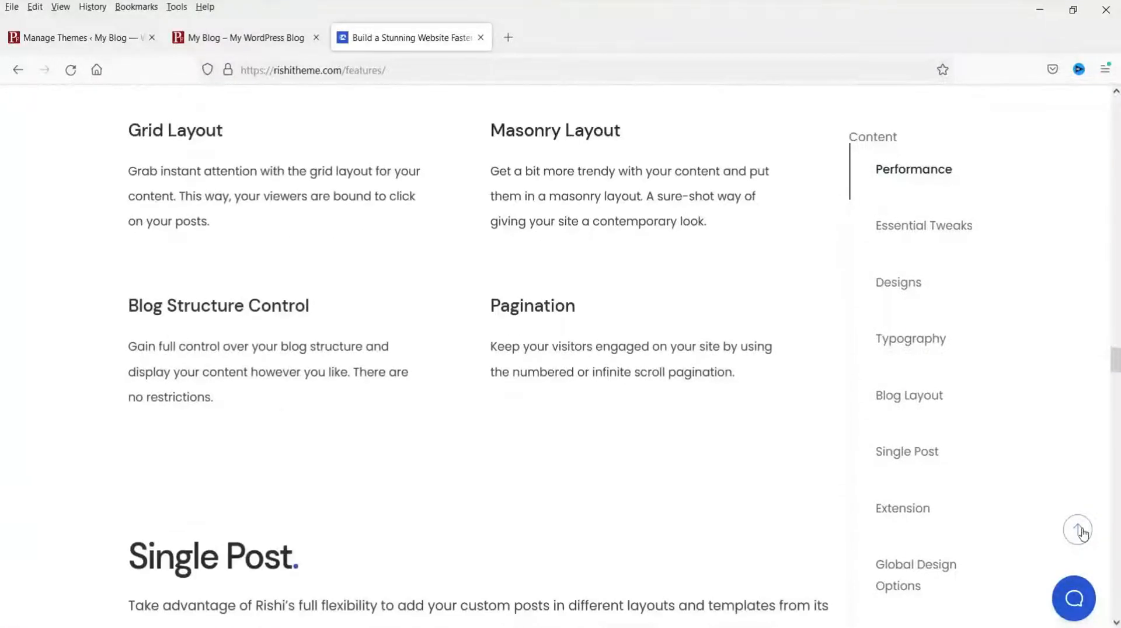
pyautogui.click(1079, 530)
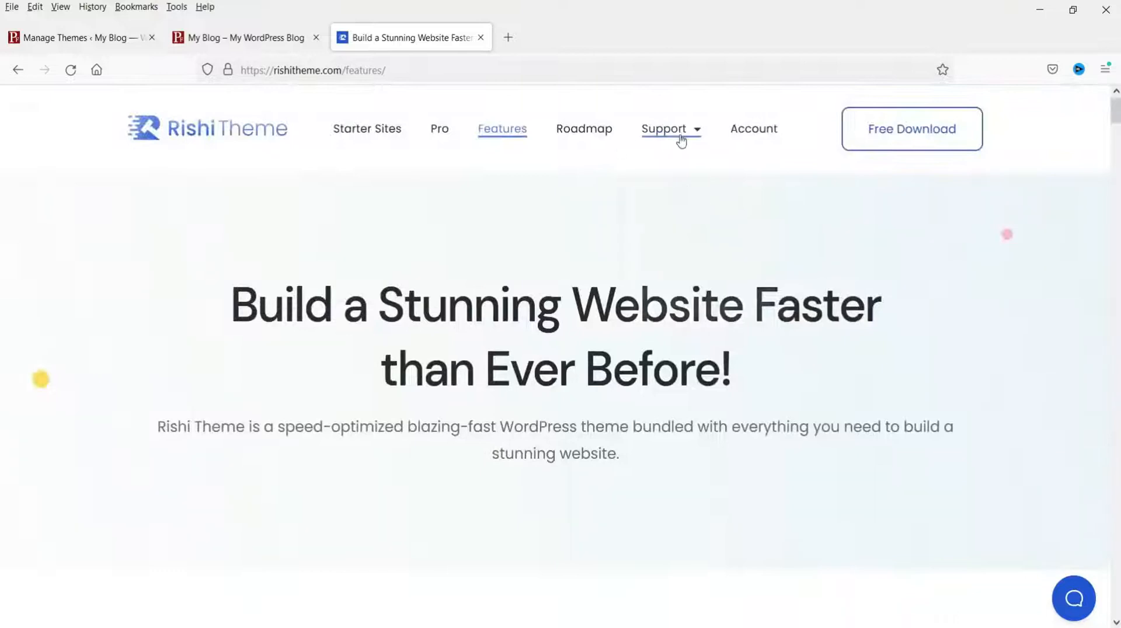
pyautogui.moveTo(681, 140)
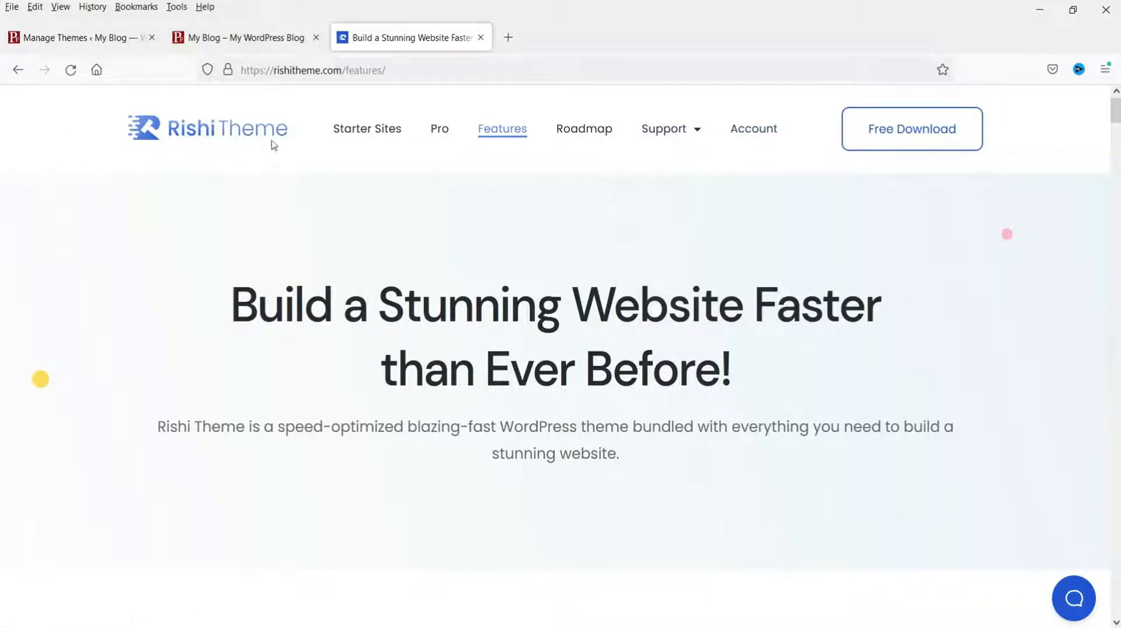
# Step: Fill in the free download form with first and last name and submit it
pyautogui.click(909, 133)
pyautogui.click(433, 281)
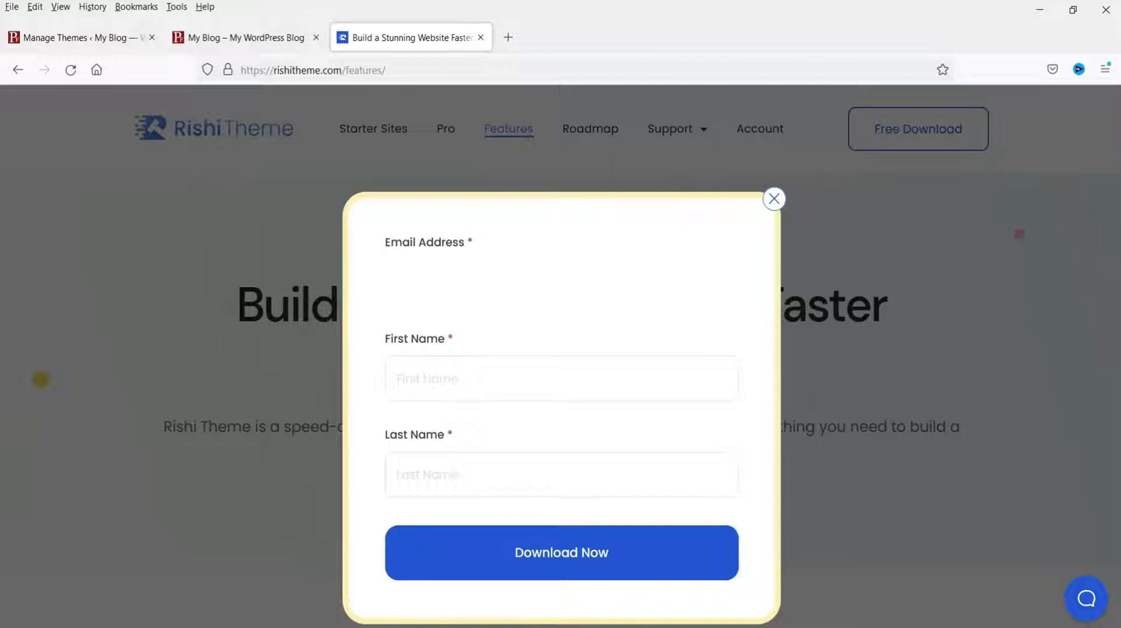
pyautogui.press('Tab')
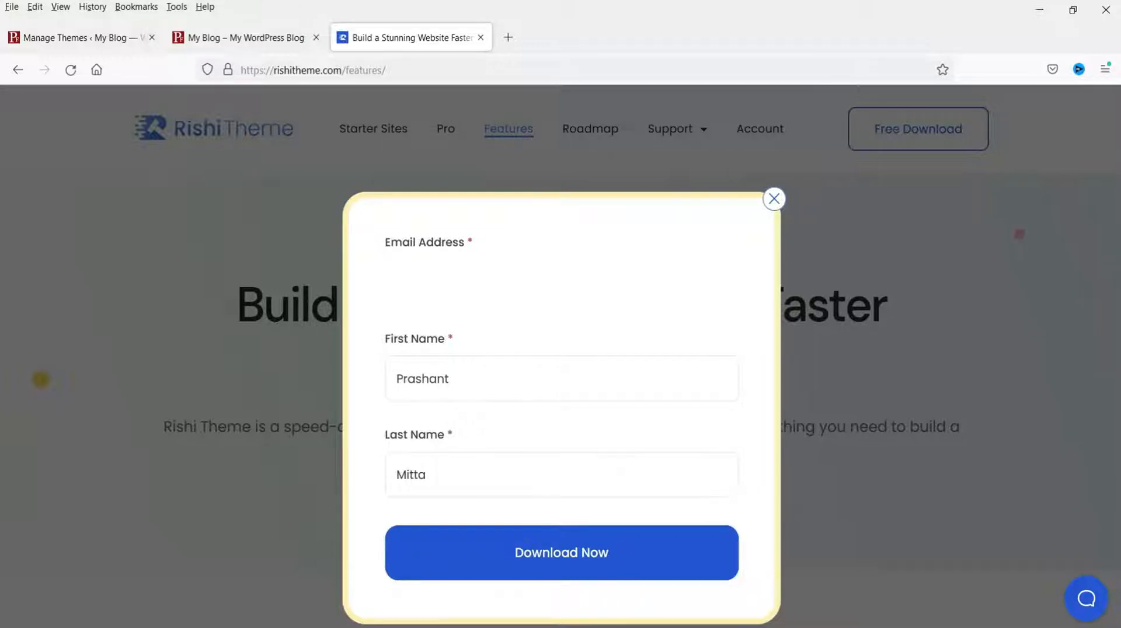
pyautogui.click(594, 562)
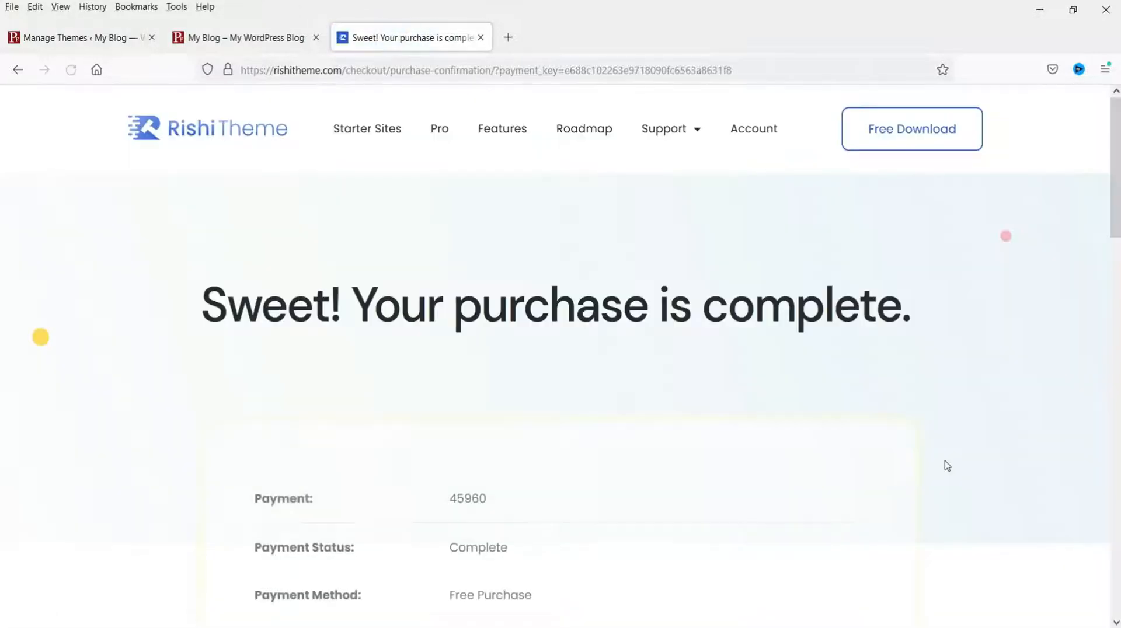
# Step: Download rishi_1.1.2 from the $0.00 order confirmation and save the zip file
pyautogui.scroll(-3, 829, 367)
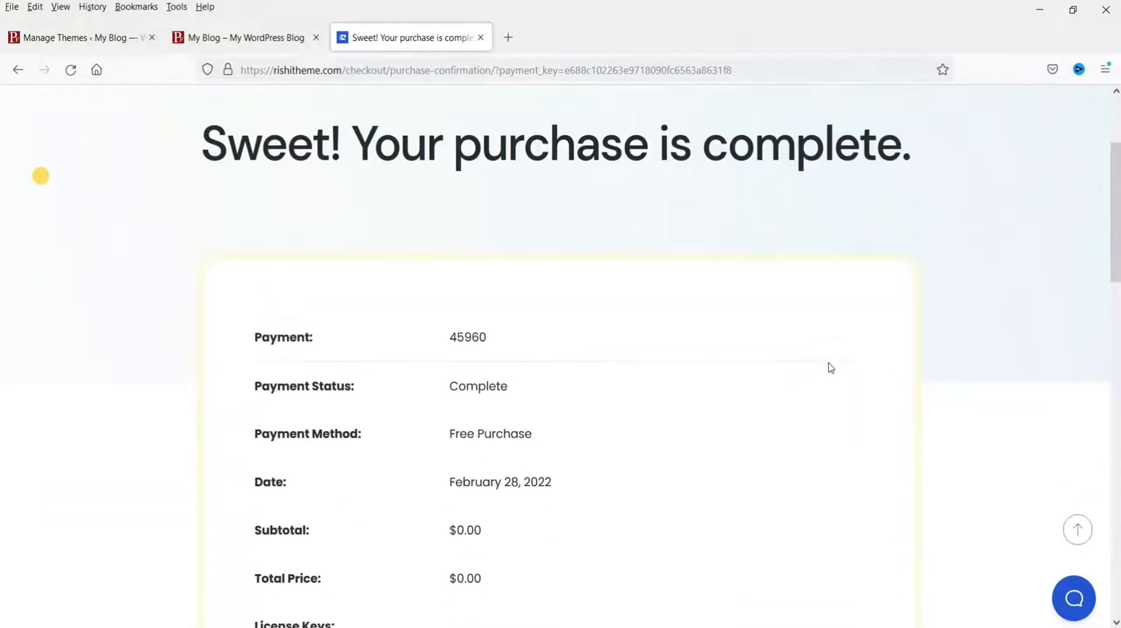
pyautogui.scroll(-2, 759, 356)
pyautogui.scroll(-2, 646, 273)
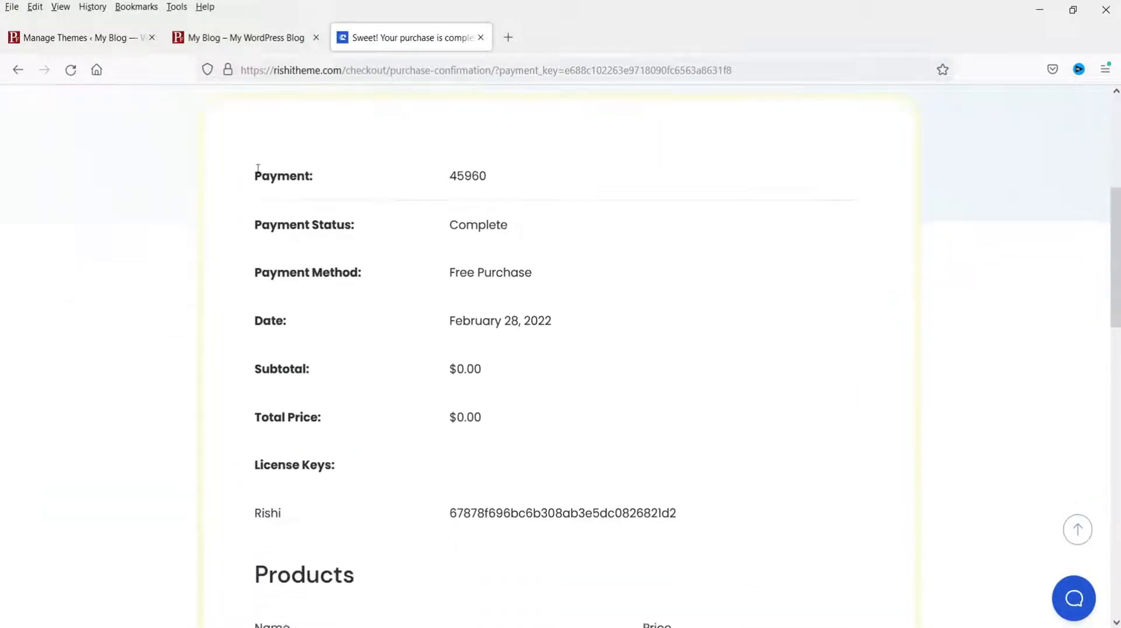
pyautogui.scroll(-2, 528, 283)
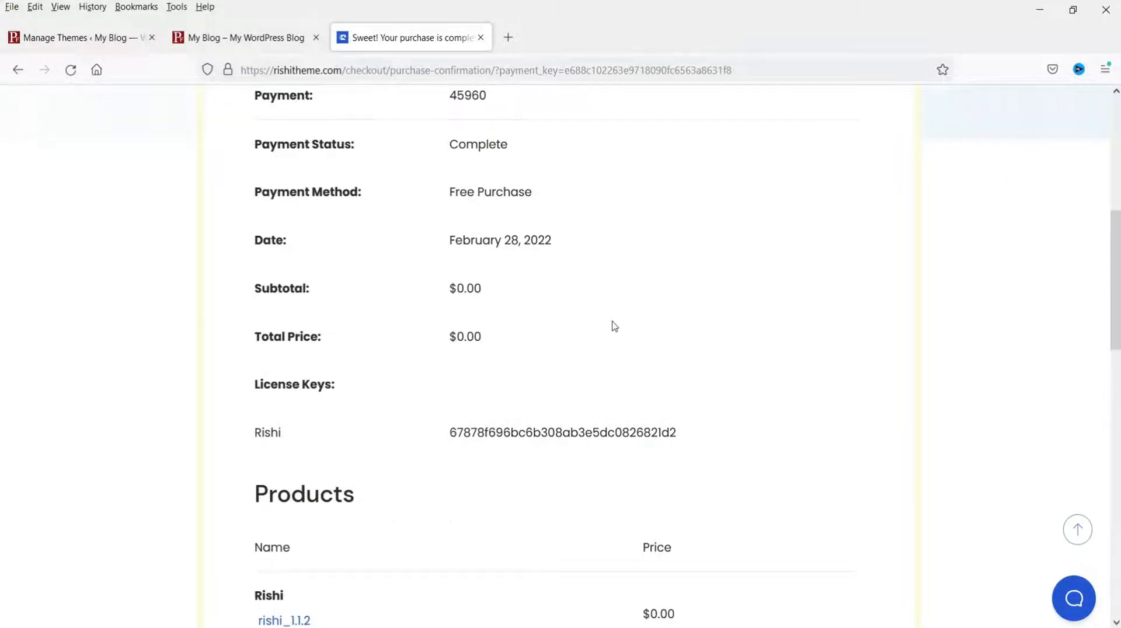
pyautogui.scroll(-2, 613, 325)
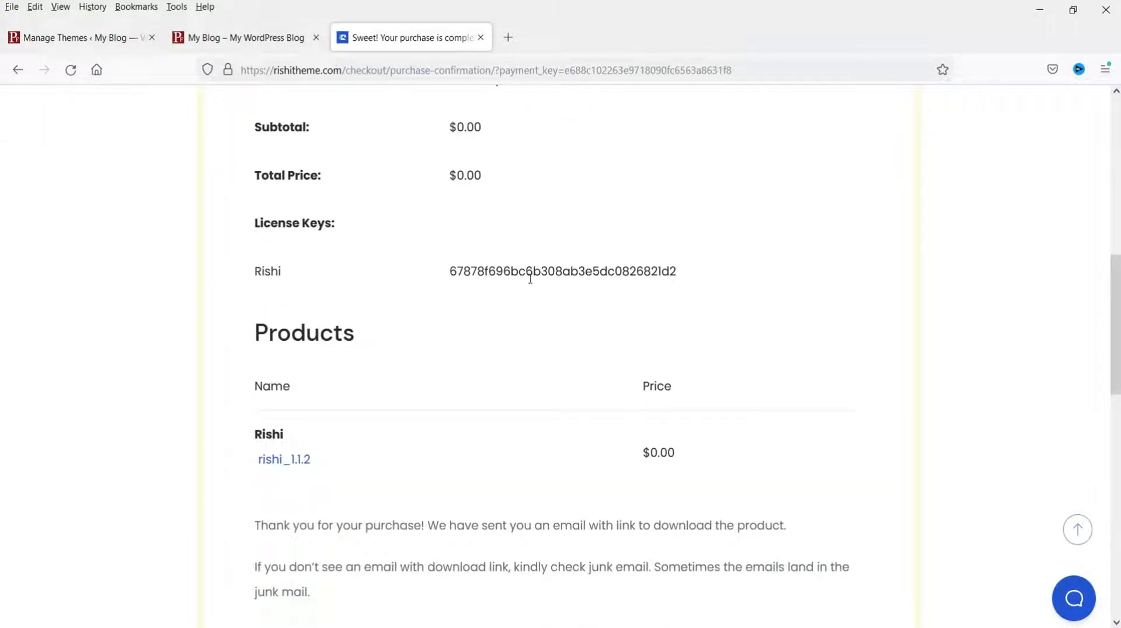
pyautogui.scroll(-2, 527, 270)
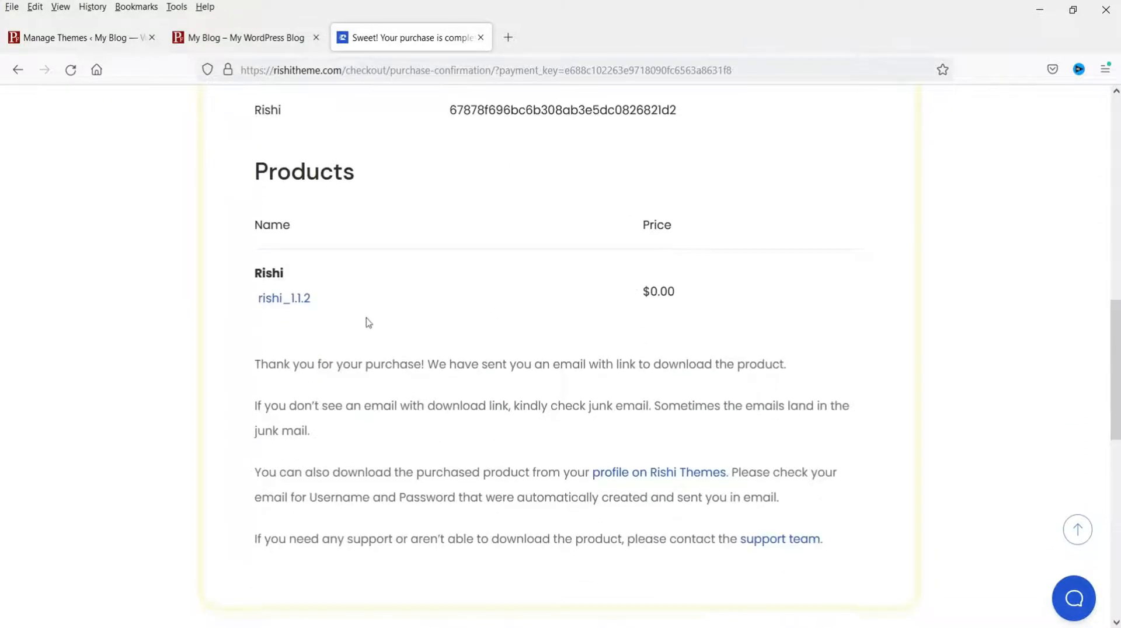
pyautogui.click(288, 305)
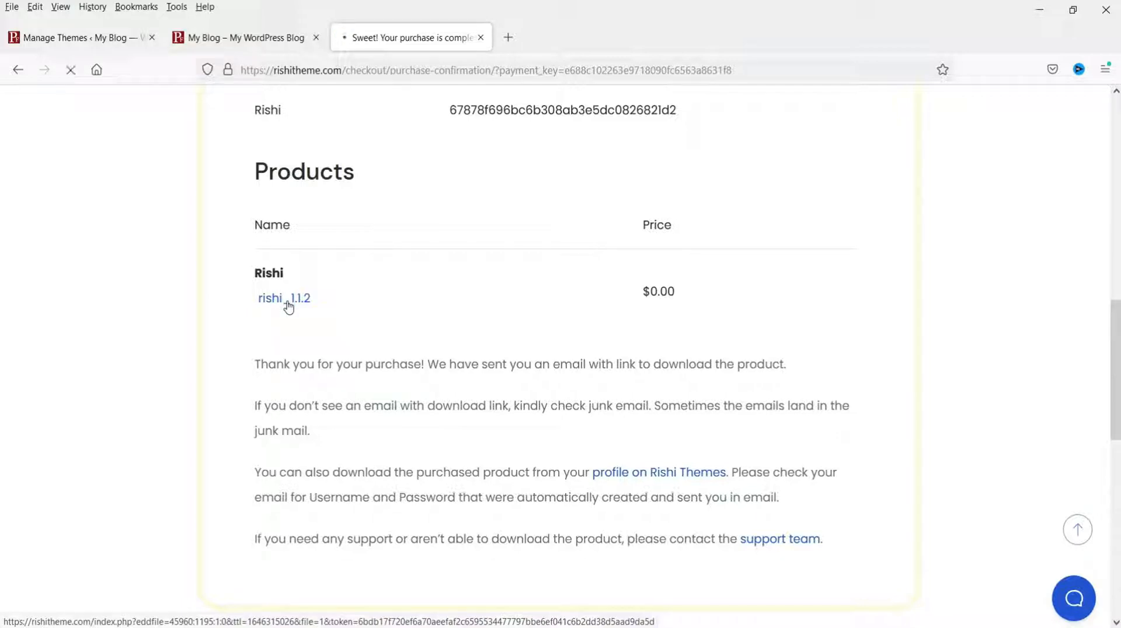
pyautogui.click(1005, 606)
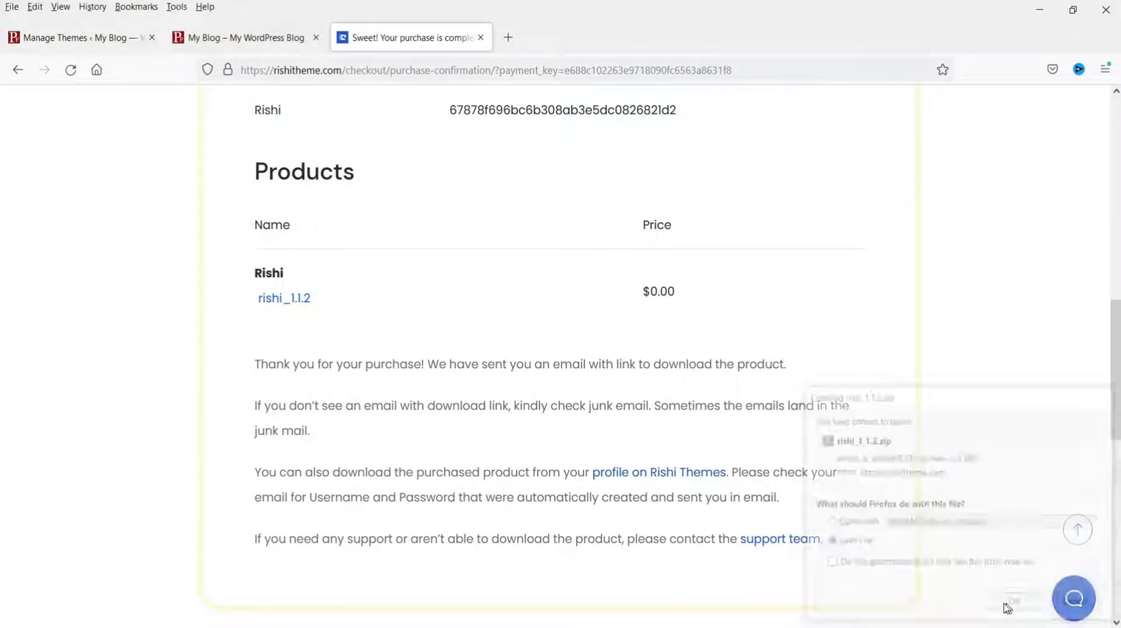
pyautogui.click(449, 344)
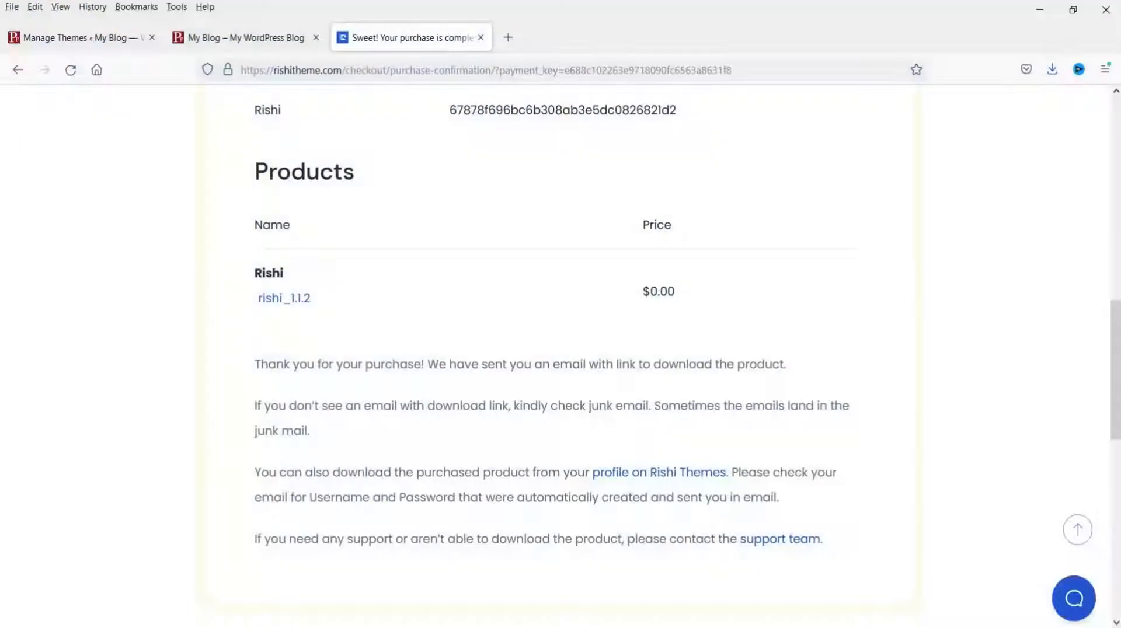
# Step: Upload rishi_1.1.2.zip via Themes > Add New > Upload Theme and install it
pyautogui.click(51, 36)
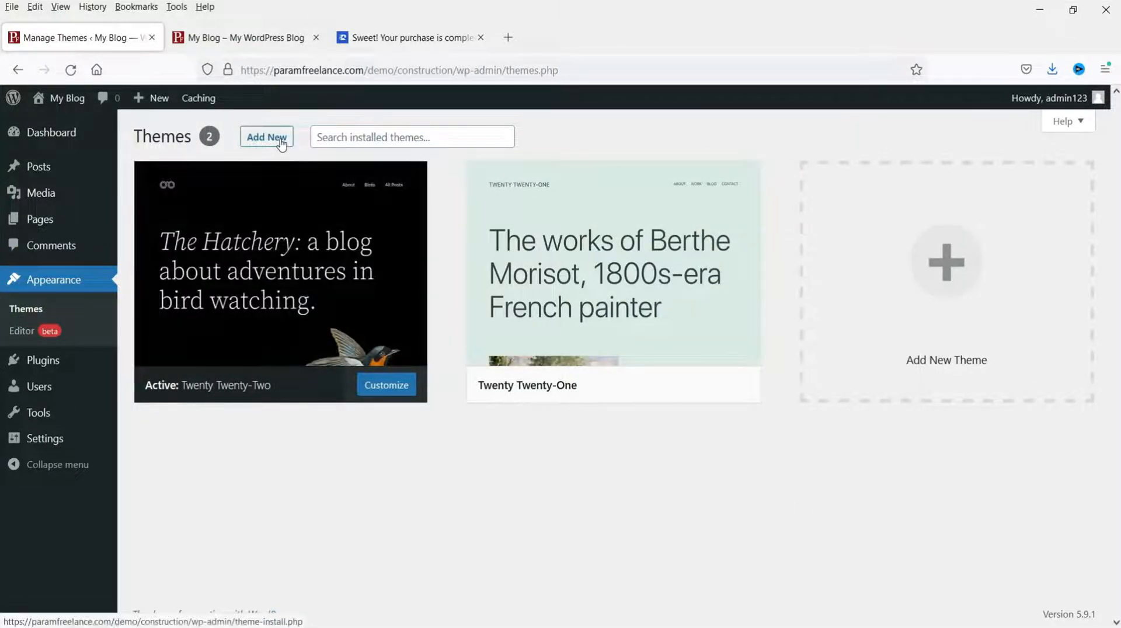
pyautogui.click(281, 143)
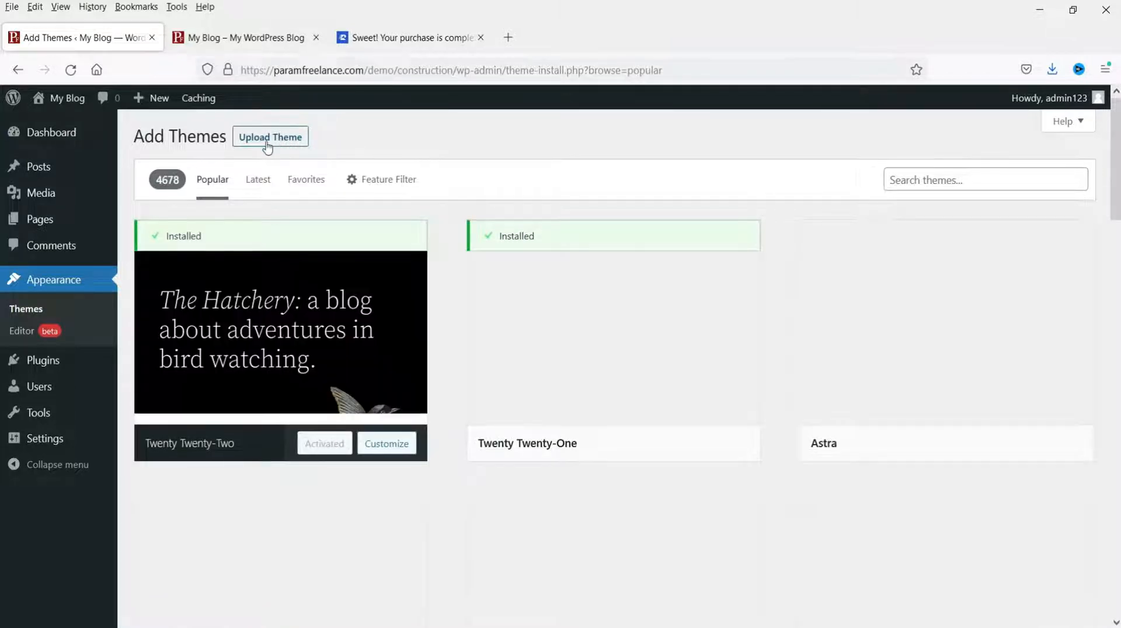
pyautogui.click(267, 146)
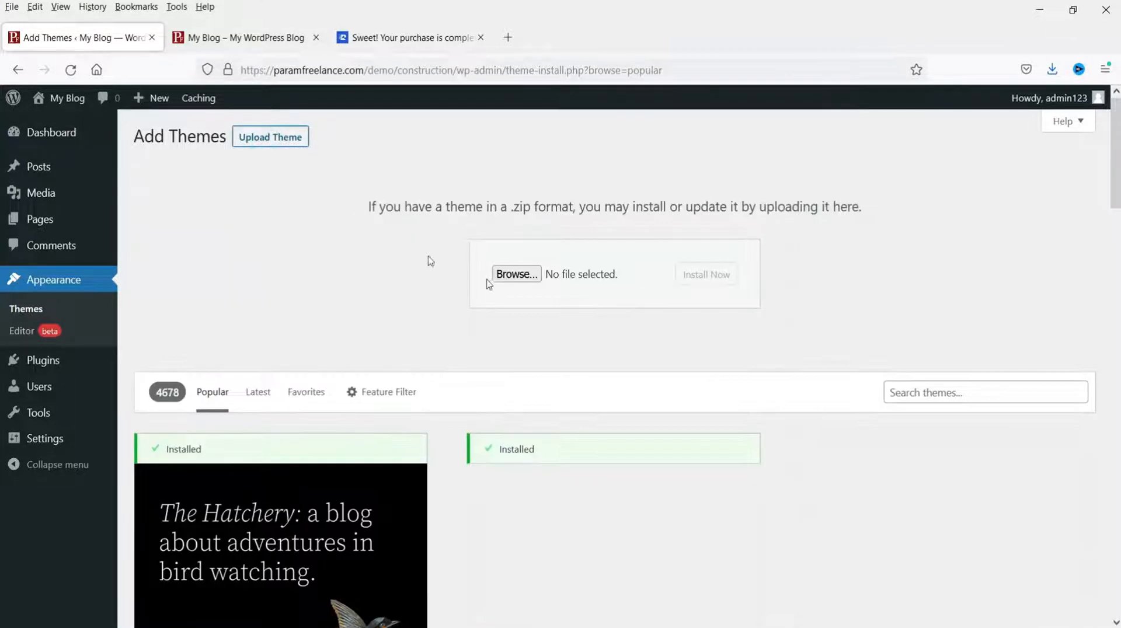
pyautogui.click(511, 282)
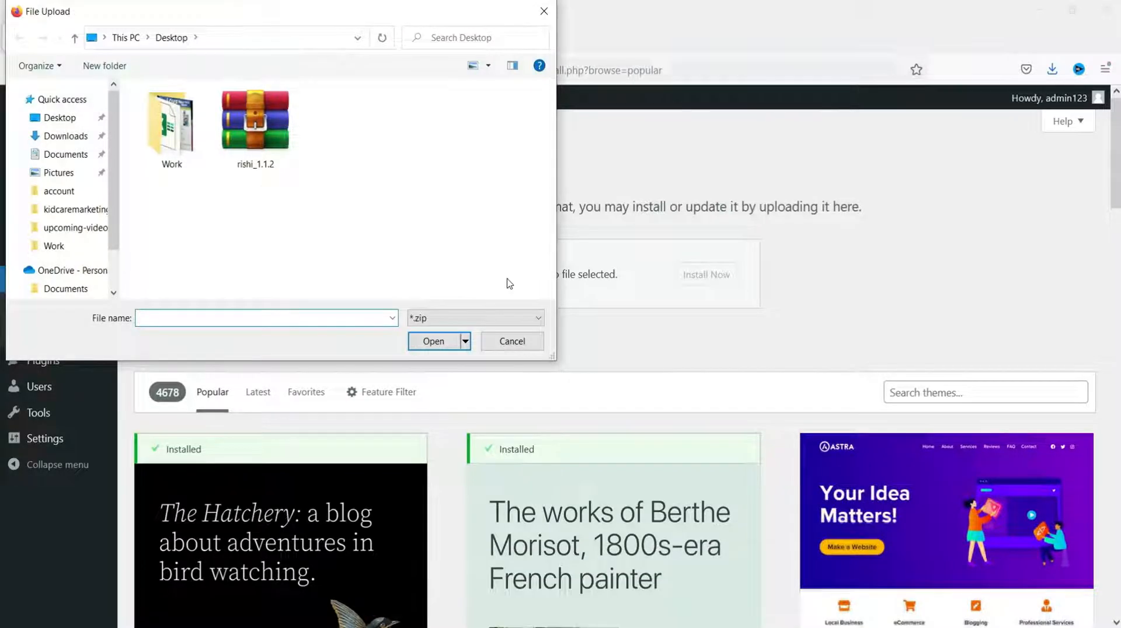
pyautogui.click(283, 144)
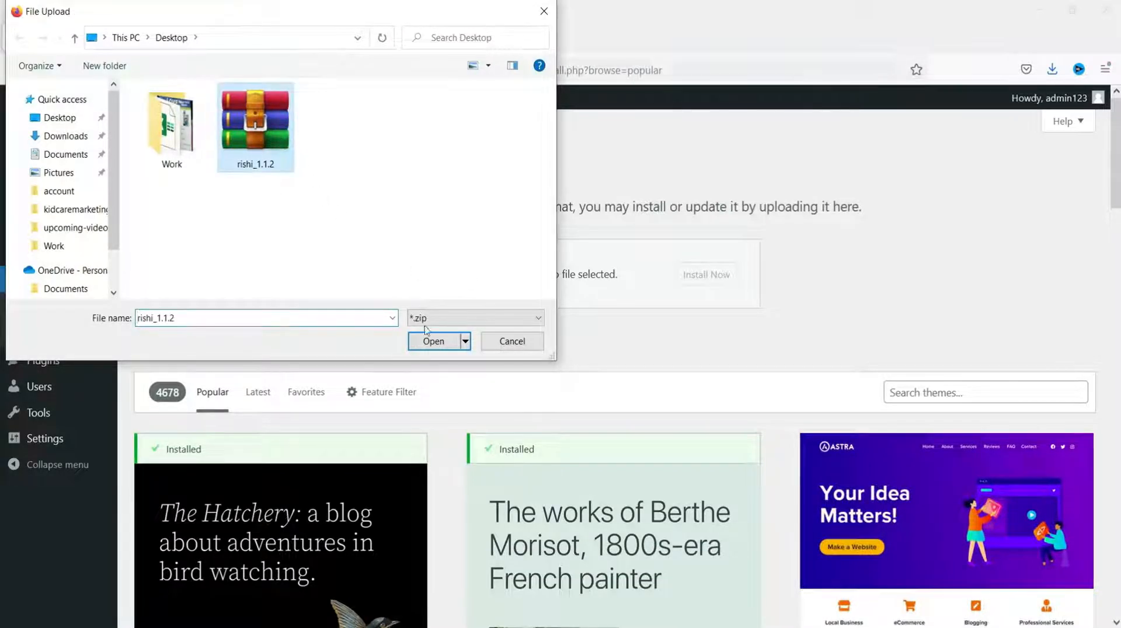
pyautogui.click(433, 342)
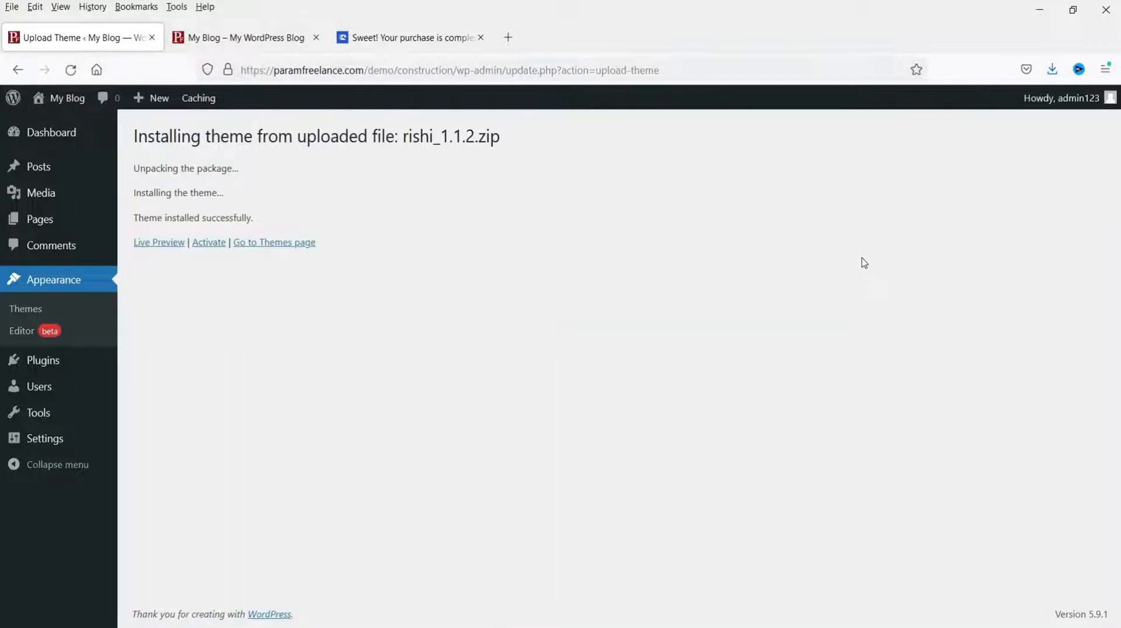
# Step: Activate the Rishi theme and install the Rishi Companion plugin
pyautogui.click(206, 248)
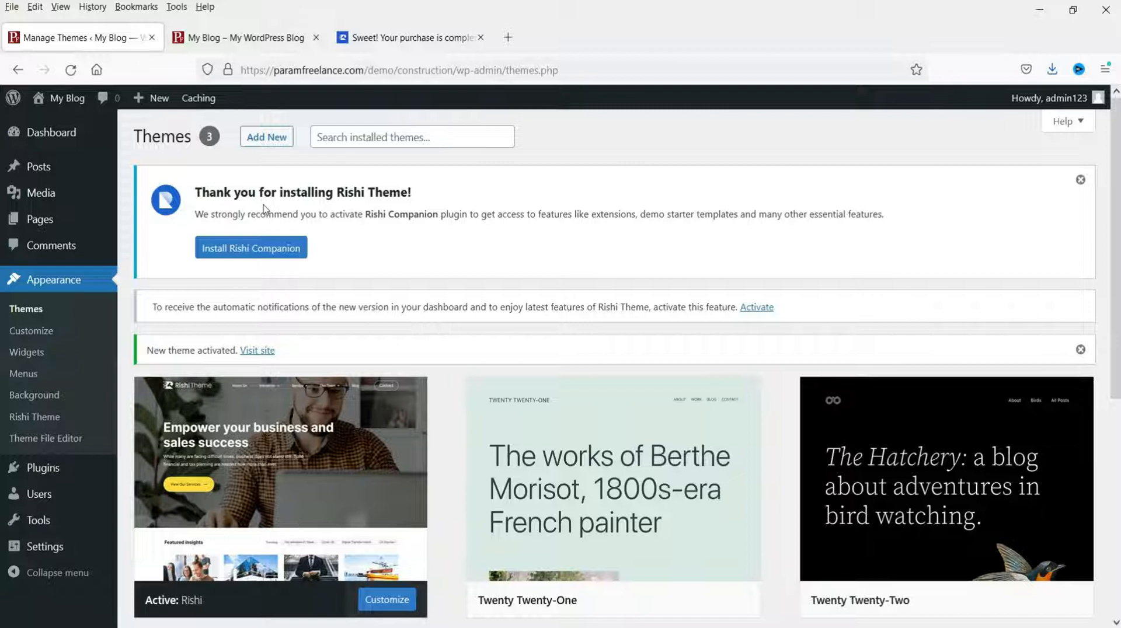
pyautogui.click(234, 261)
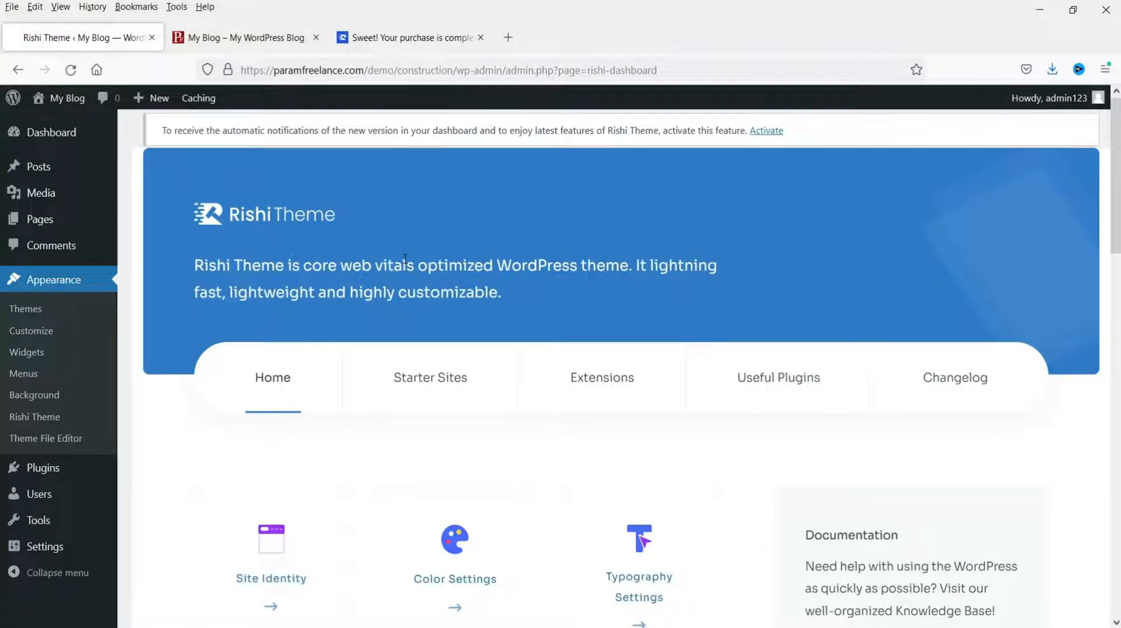
pyautogui.scroll(-2, 702, 258)
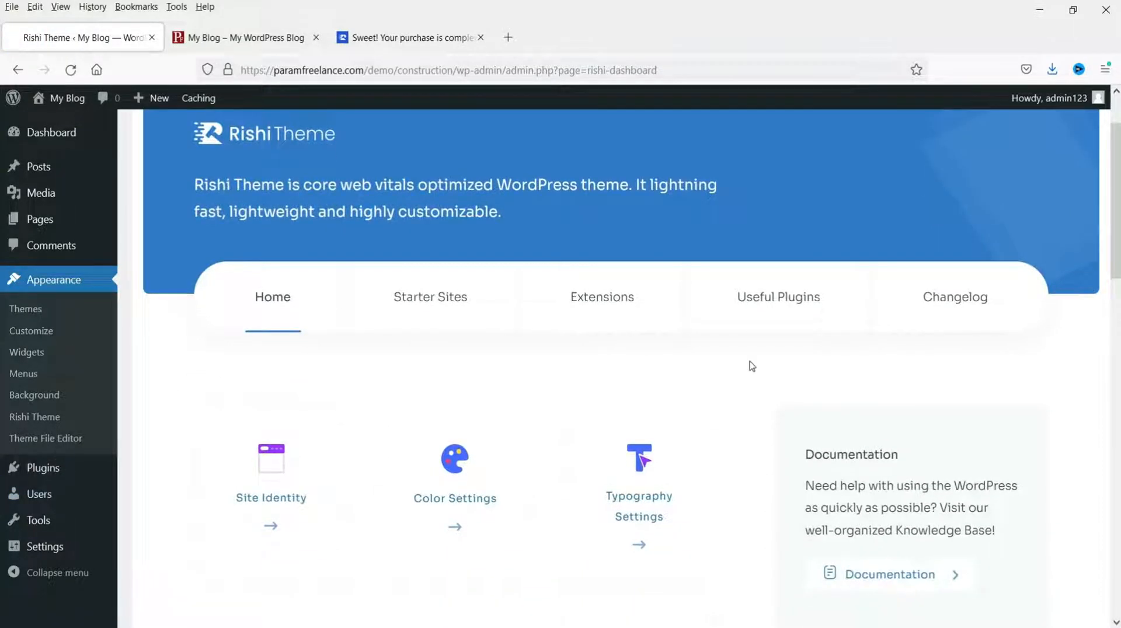
pyautogui.scroll(-2, 640, 348)
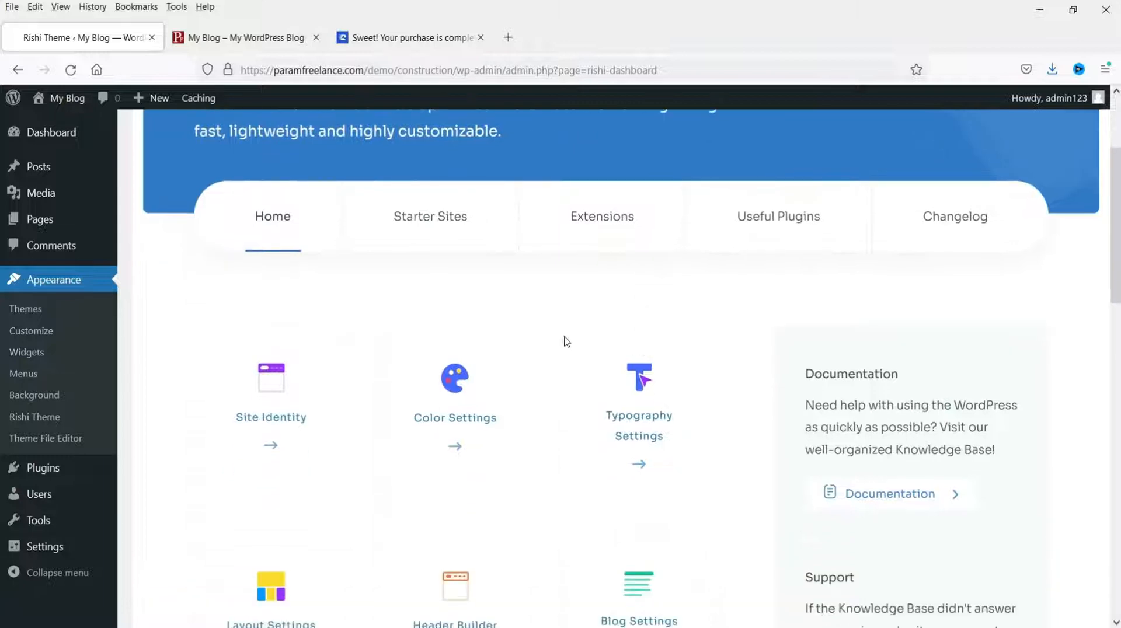
pyautogui.scroll(-2, 675, 325)
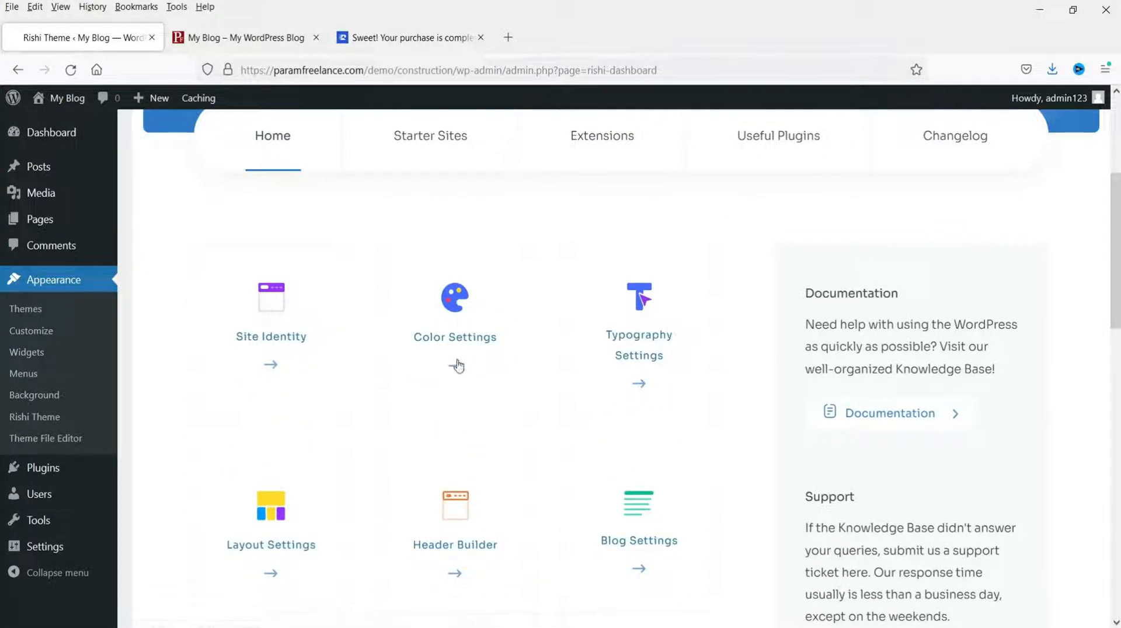
pyautogui.scroll(-2, 671, 380)
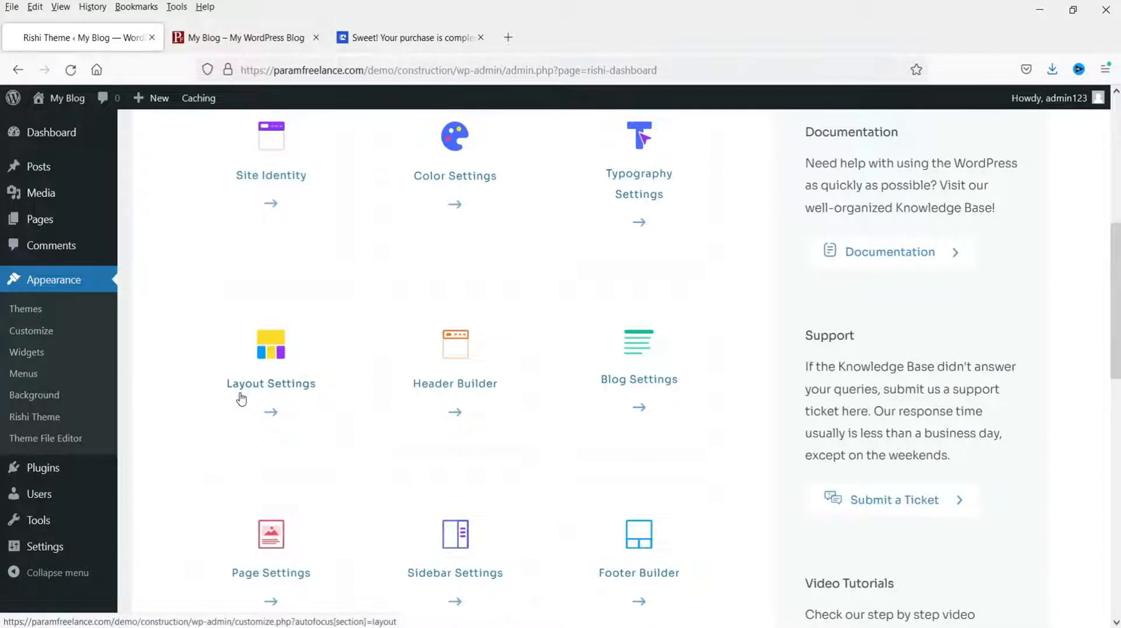
pyautogui.scroll(-2, 248, 420)
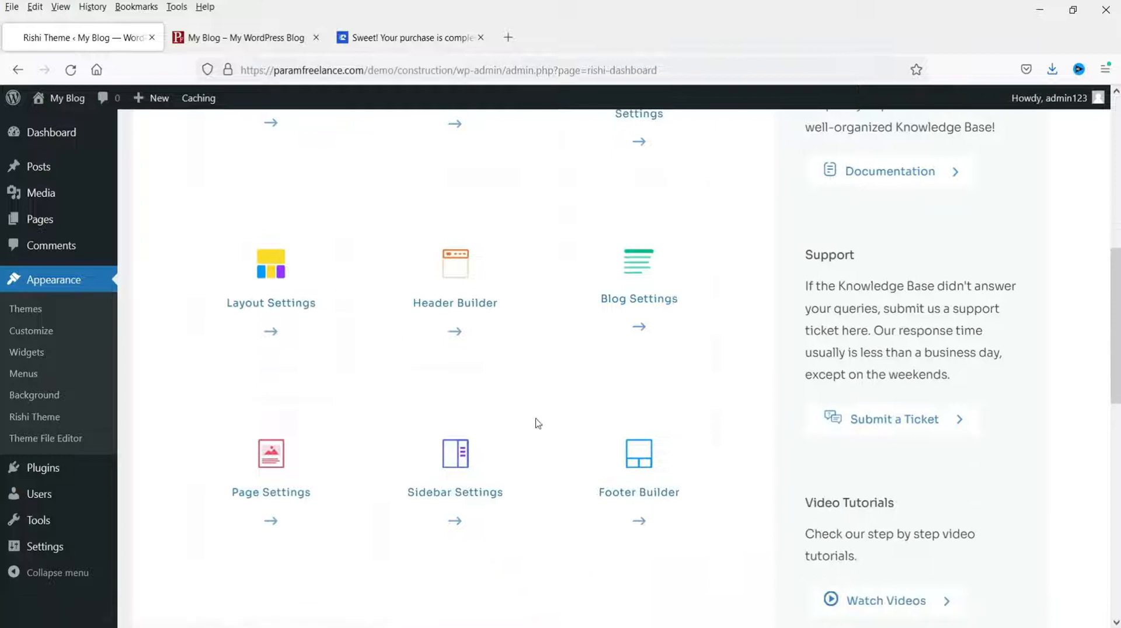
pyautogui.scroll(6, 528, 426)
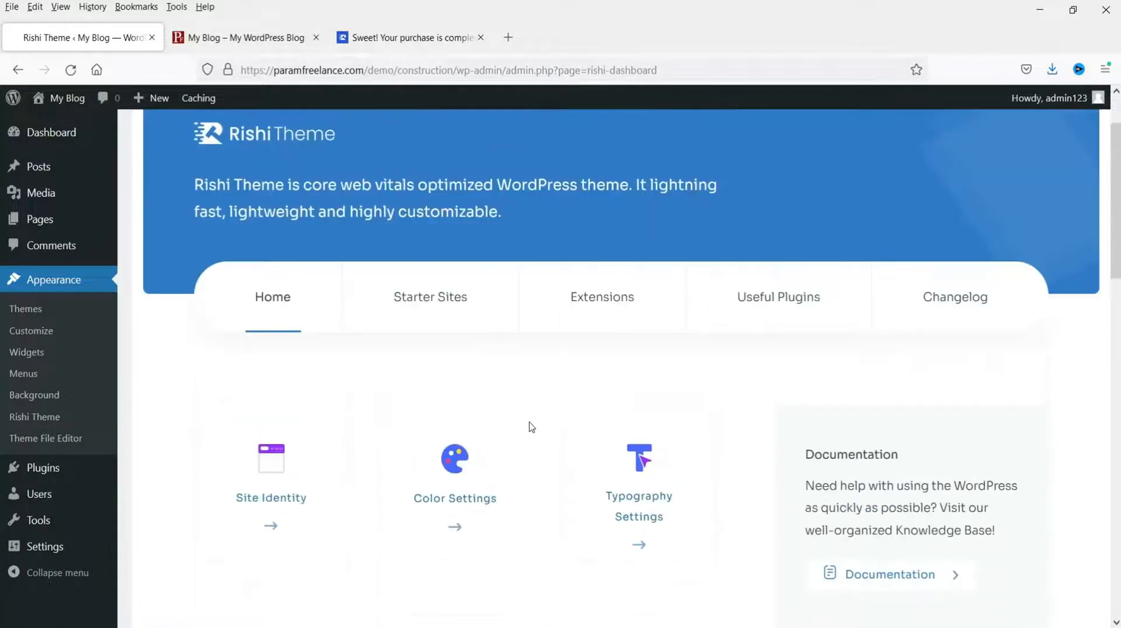
# Step: Look through the Starter Sites section of the Rishi dashboard
pyautogui.click(432, 307)
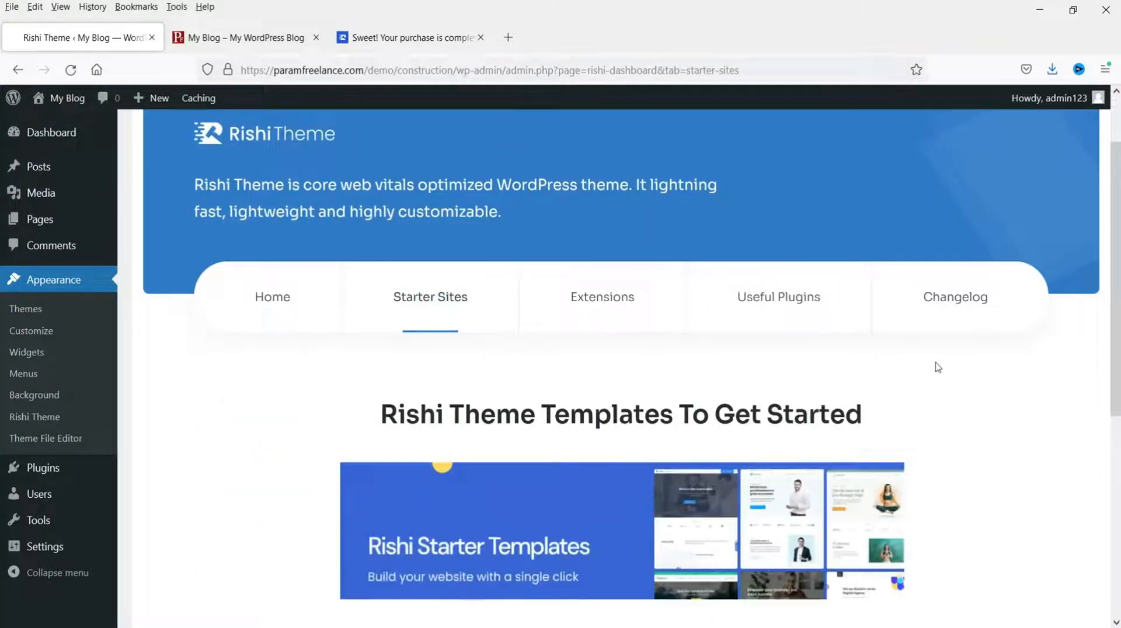
pyautogui.scroll(-2, 940, 367)
pyautogui.scroll(-1, 1015, 396)
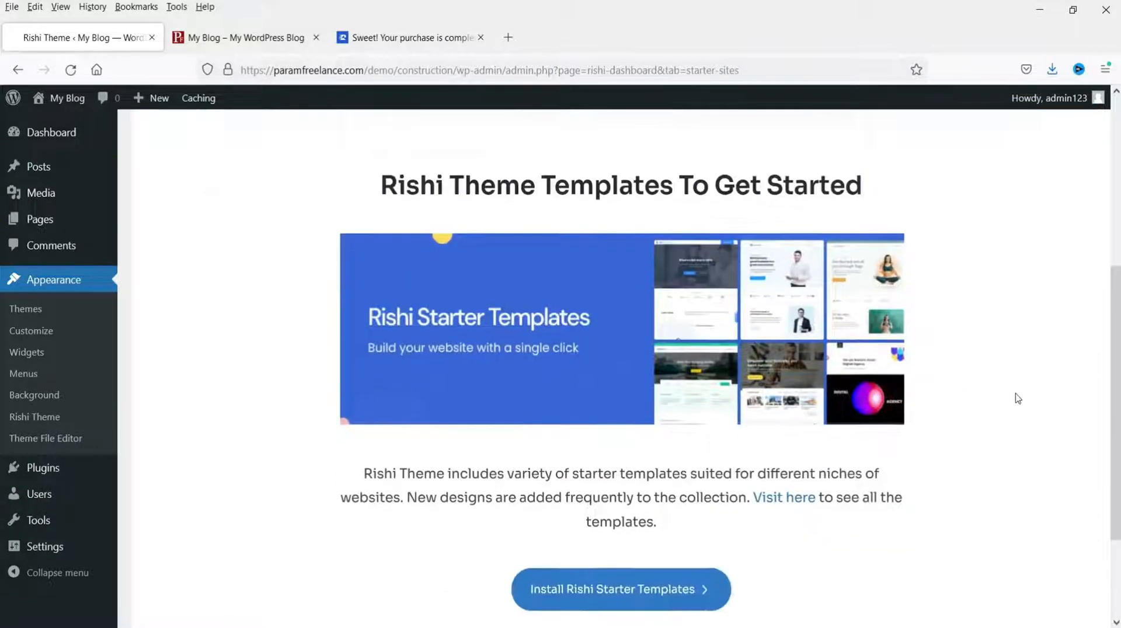
pyautogui.scroll(4, 1010, 414)
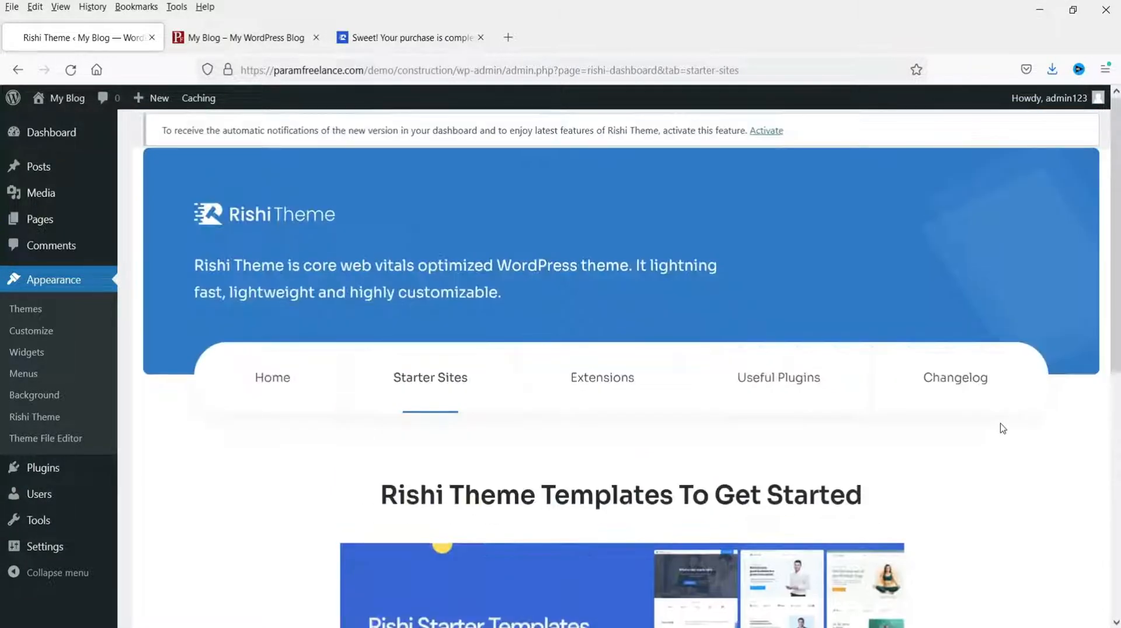
pyautogui.scroll(-2, 1001, 431)
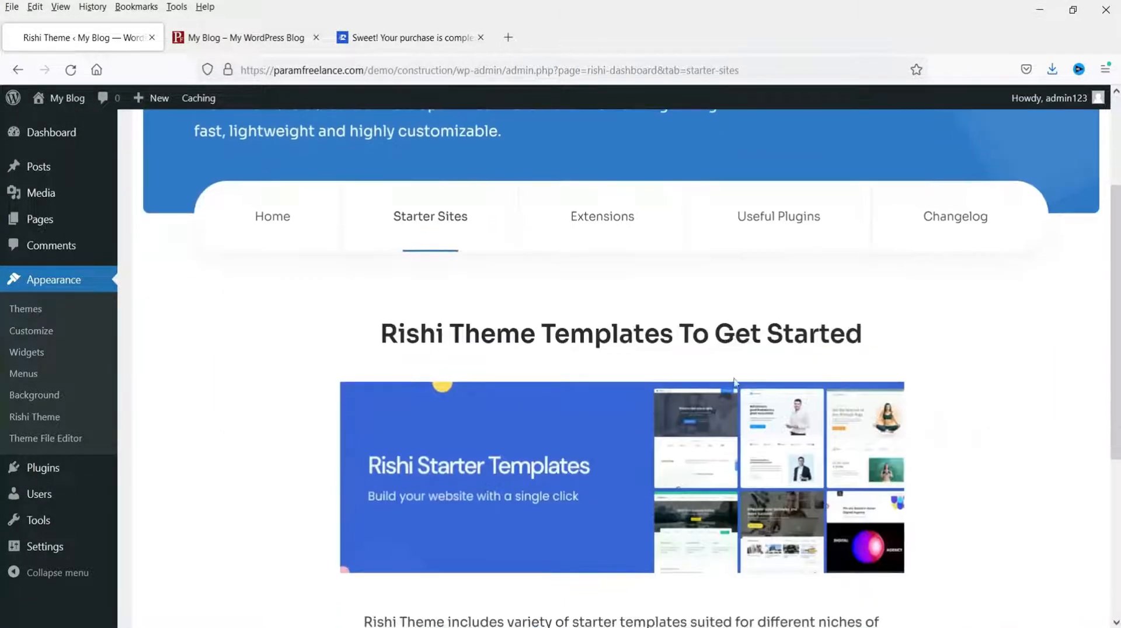
# Step: Browse the Extensions list: Cookies Consent, Performance, Reading Progress Bar, Social Sharing
pyautogui.click(620, 228)
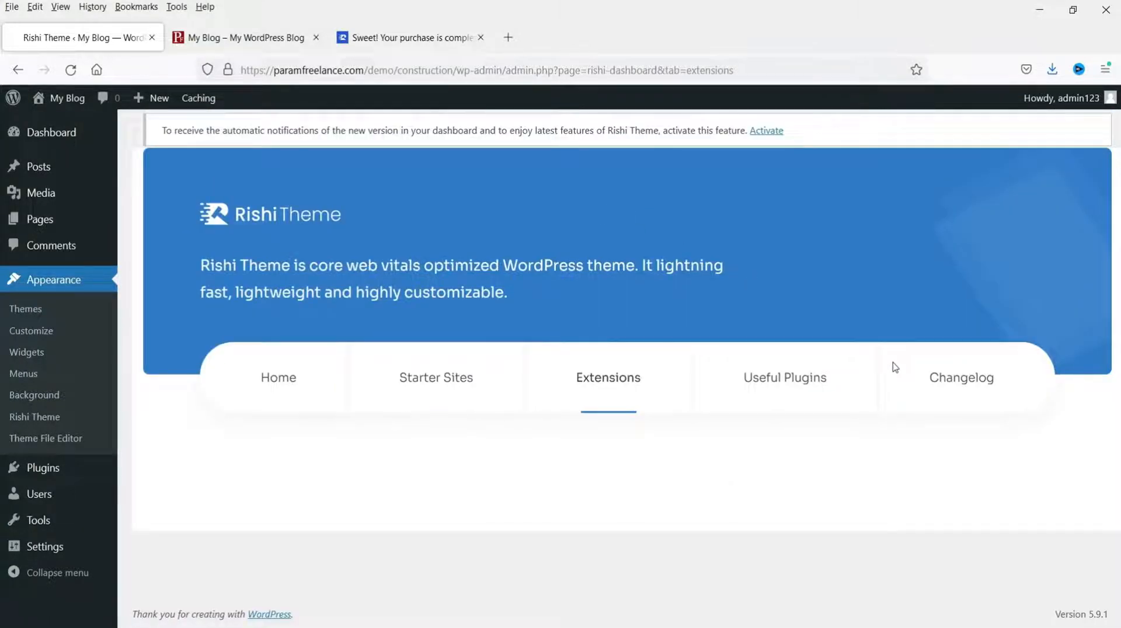
pyautogui.scroll(-4, 895, 367)
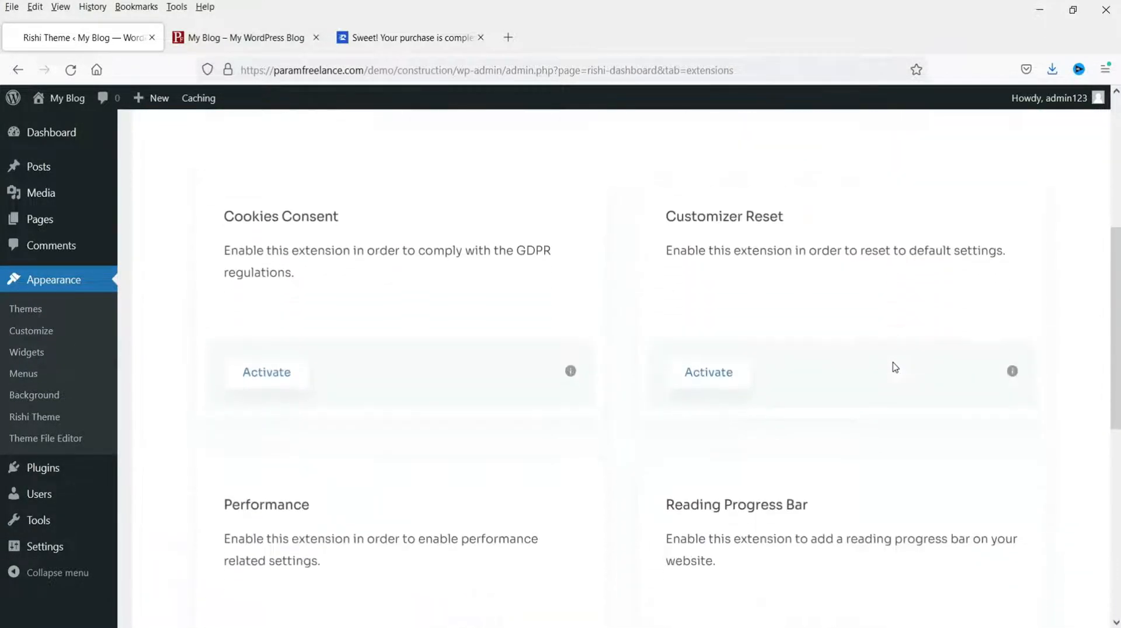
pyautogui.scroll(-3, 895, 367)
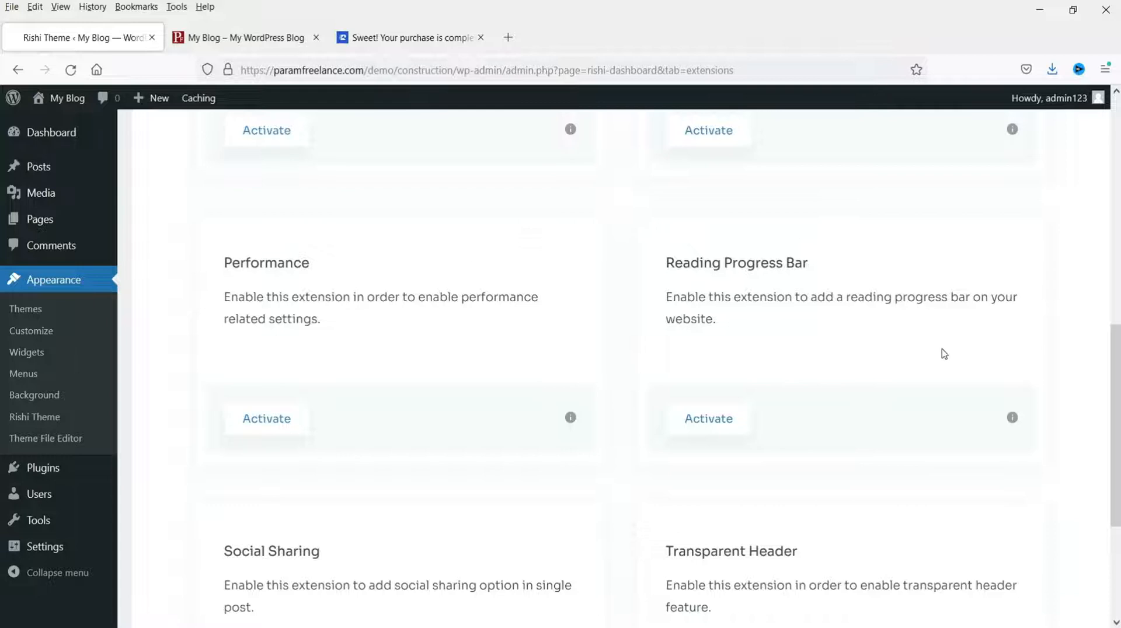
pyautogui.scroll(10, 875, 292)
# Step: Install and activate Elementor Page Builder and Mega Elements from the Useful Plugins tab
pyautogui.click(806, 222)
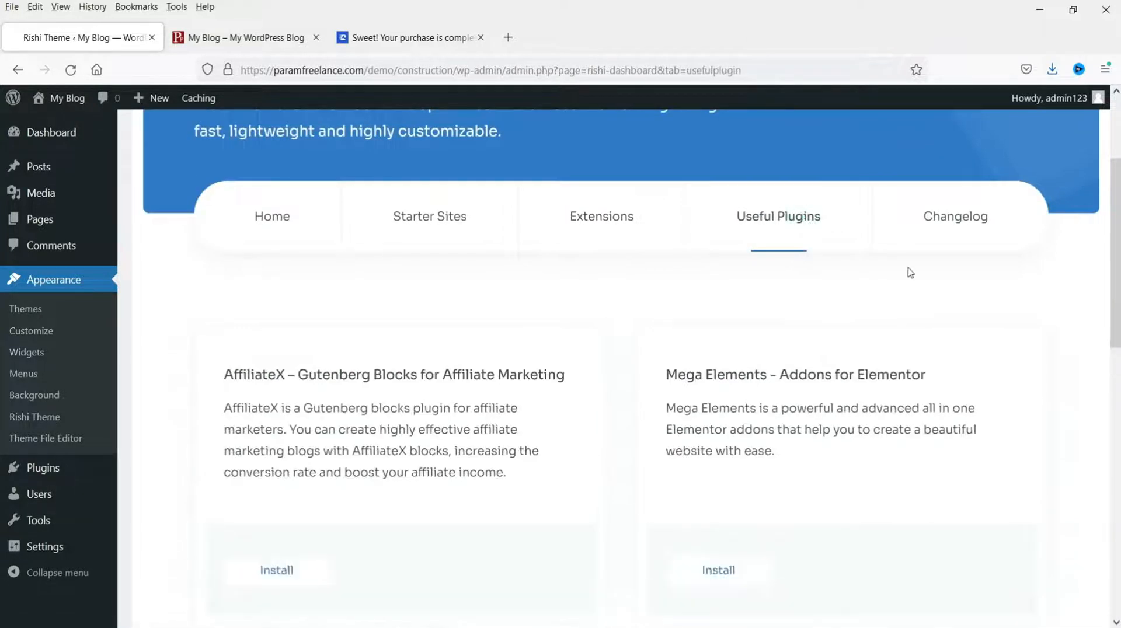
pyautogui.scroll(-3, 909, 272)
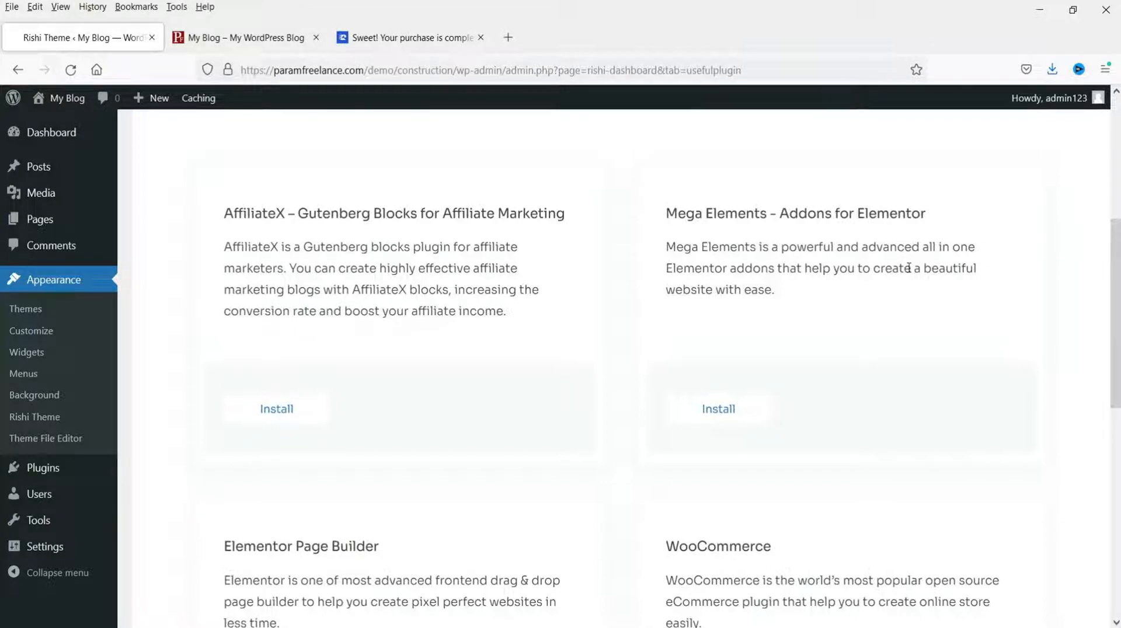
pyautogui.scroll(-4, 908, 268)
pyautogui.click(268, 480)
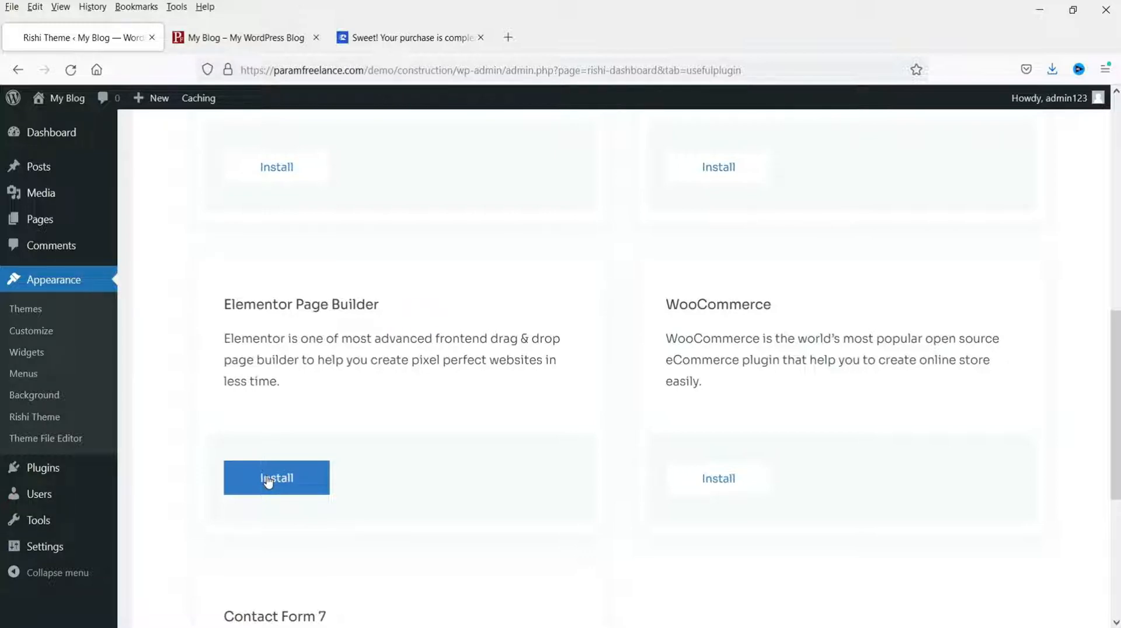
pyautogui.click(255, 492)
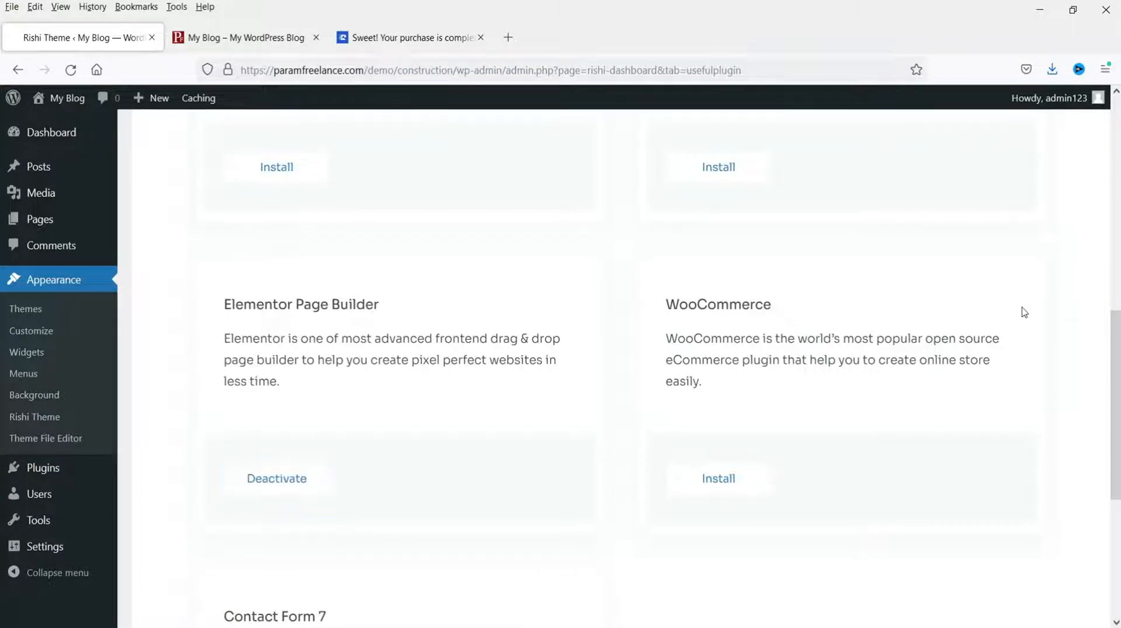
pyautogui.scroll(3, 1022, 313)
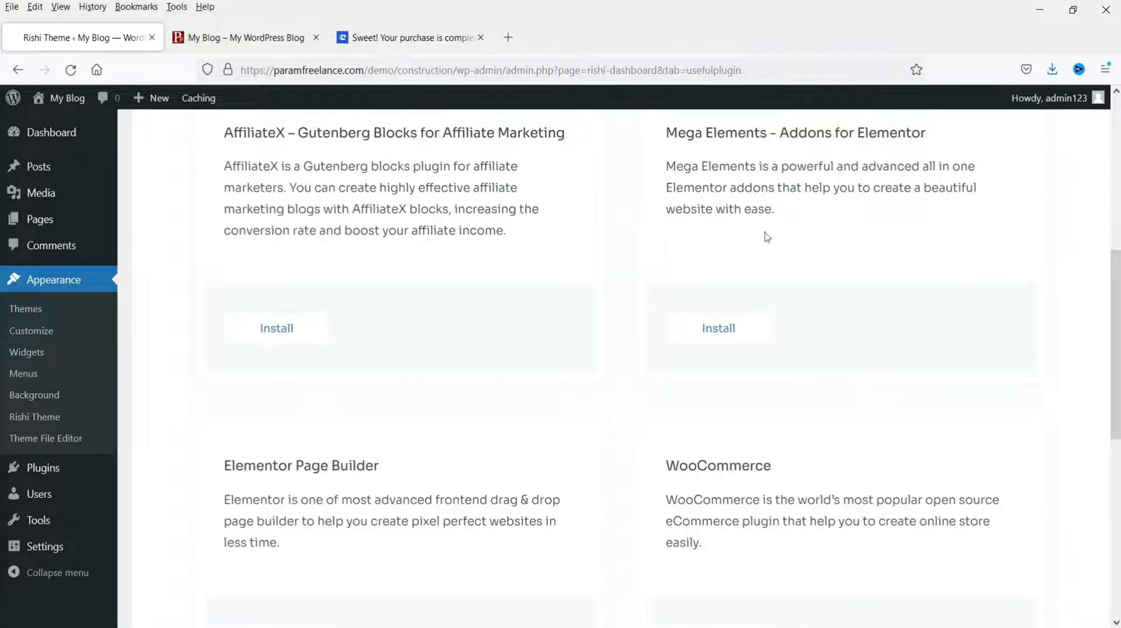
pyautogui.click(745, 334)
pyautogui.click(712, 325)
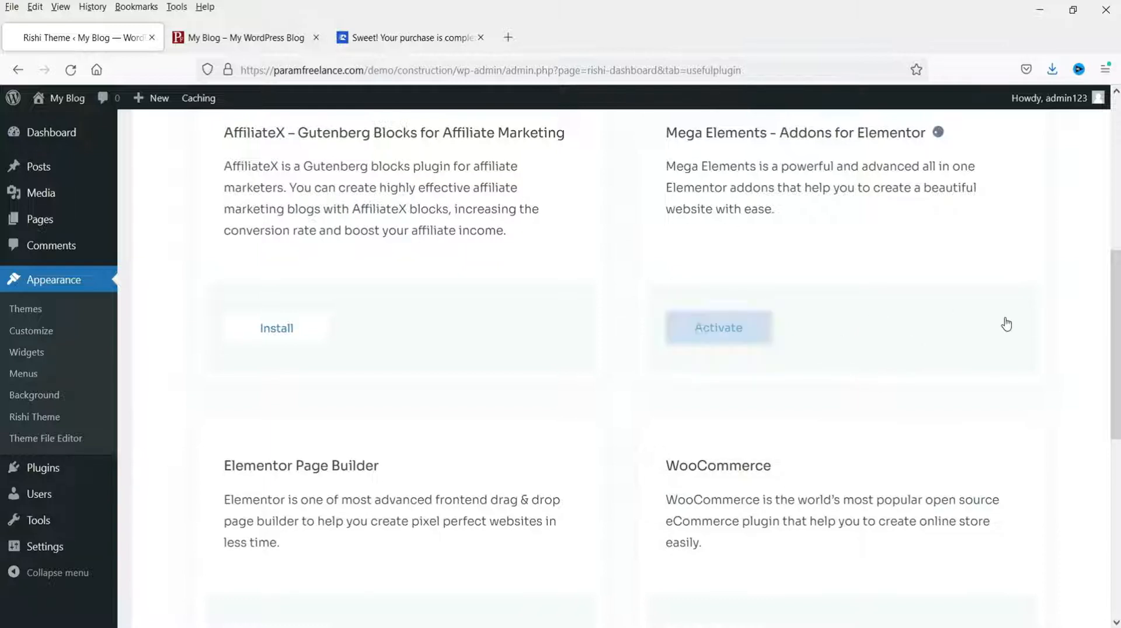
# Step: Install and activate the Contact Form 7 plugin
pyautogui.scroll(-3, 1061, 283)
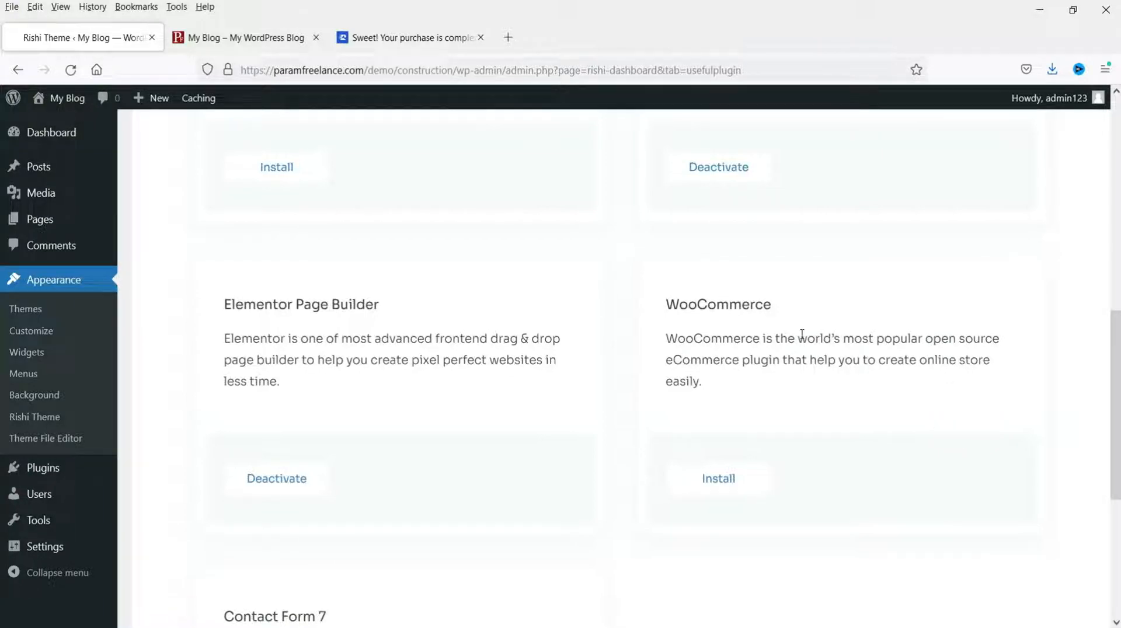
pyautogui.scroll(-5, 766, 351)
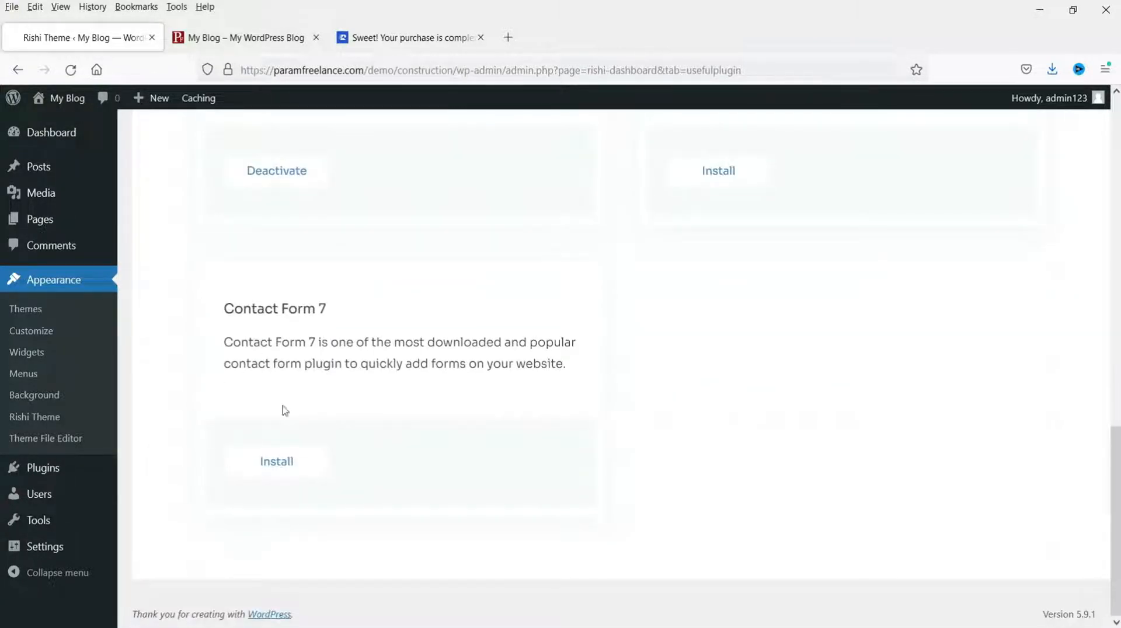
pyautogui.click(288, 461)
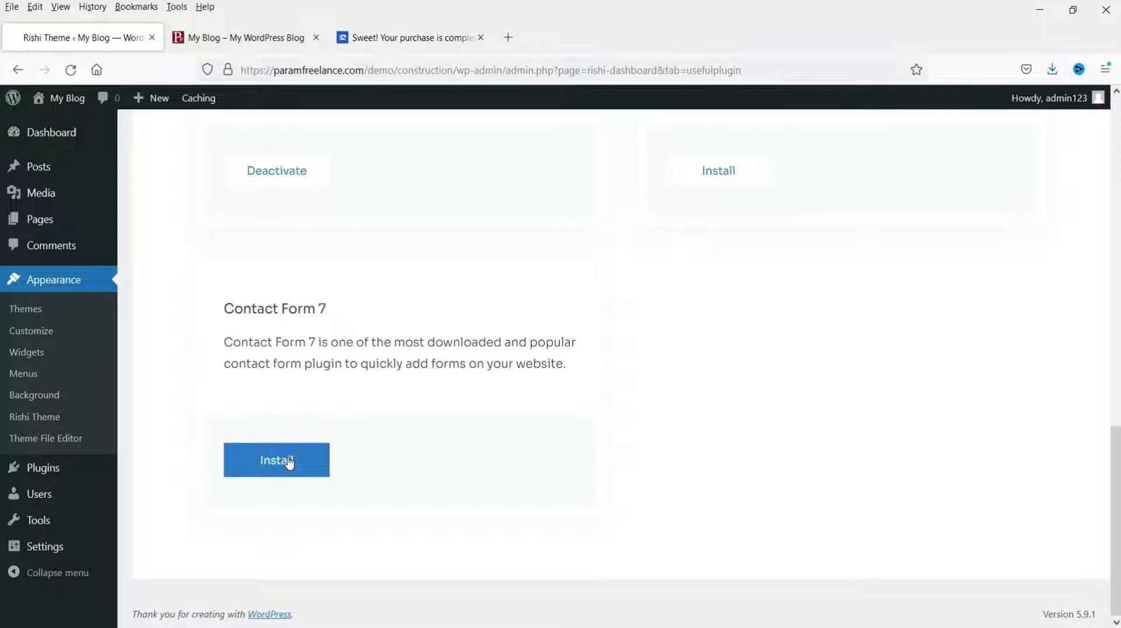
pyautogui.click(283, 473)
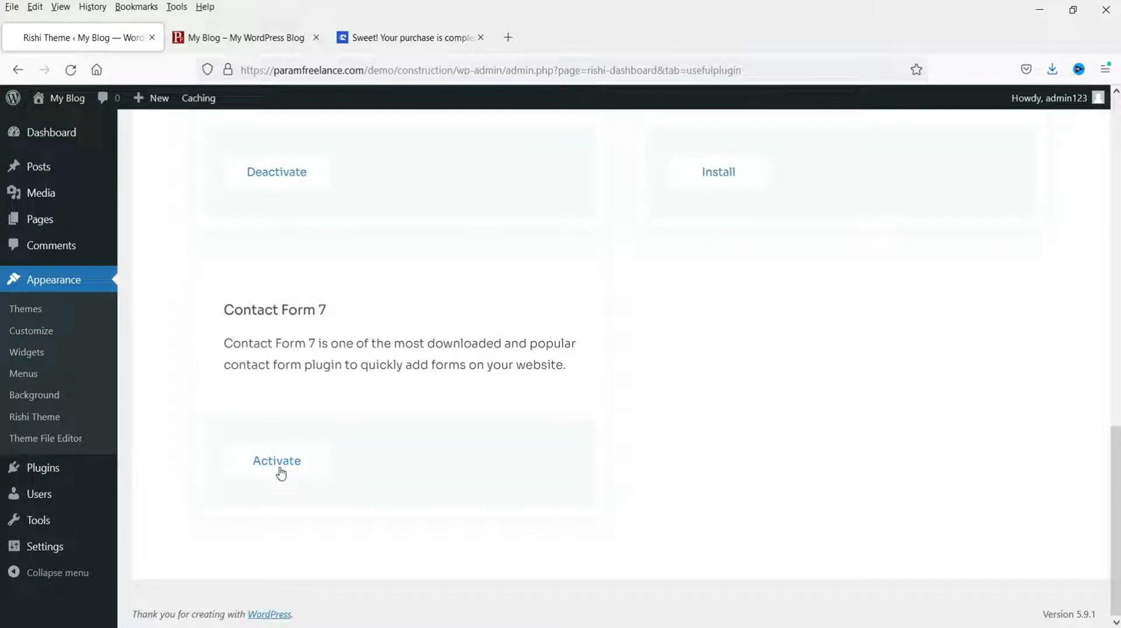
pyautogui.click(281, 474)
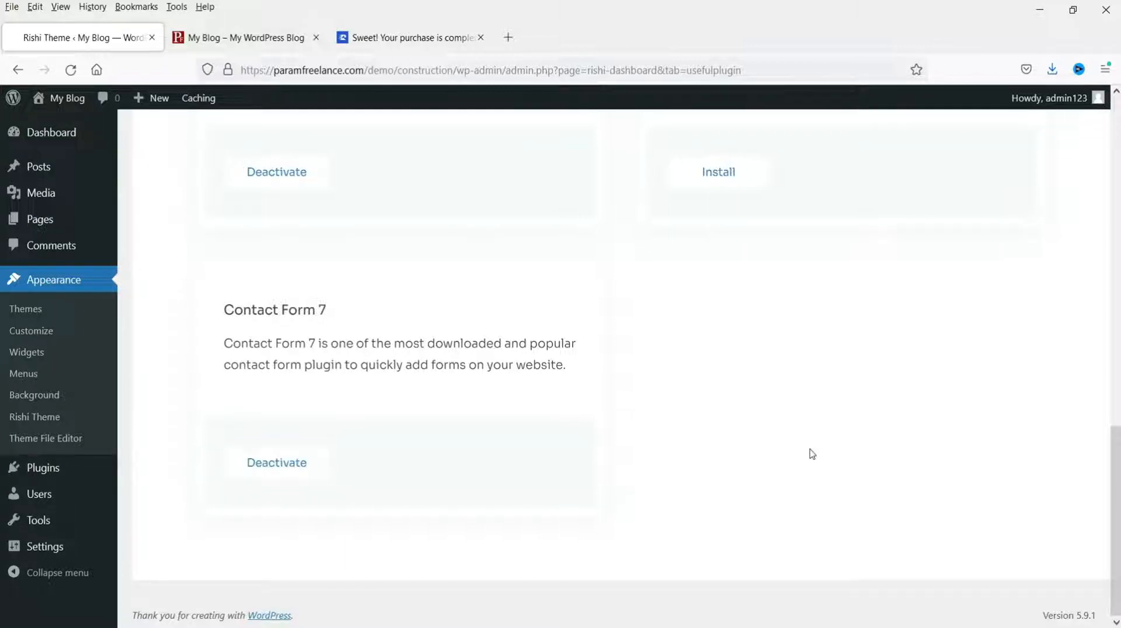
pyautogui.scroll(10, 876, 443)
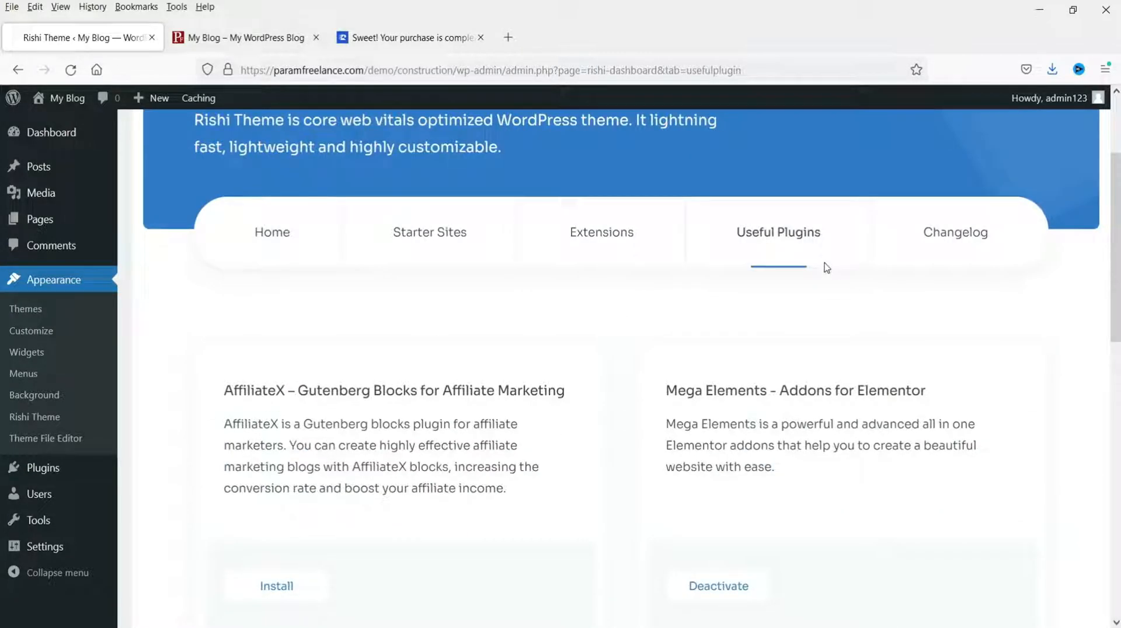
# Step: Check the theme changelog, then install the Rishi Starter Templates from the Starter Sites section
pyautogui.click(958, 237)
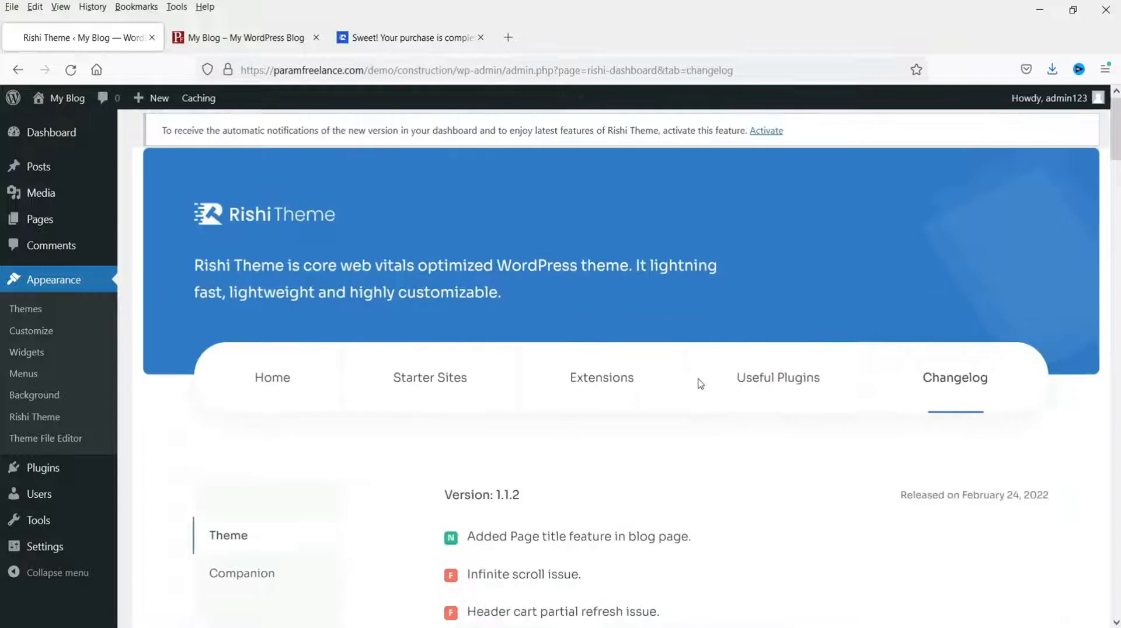
pyautogui.click(440, 385)
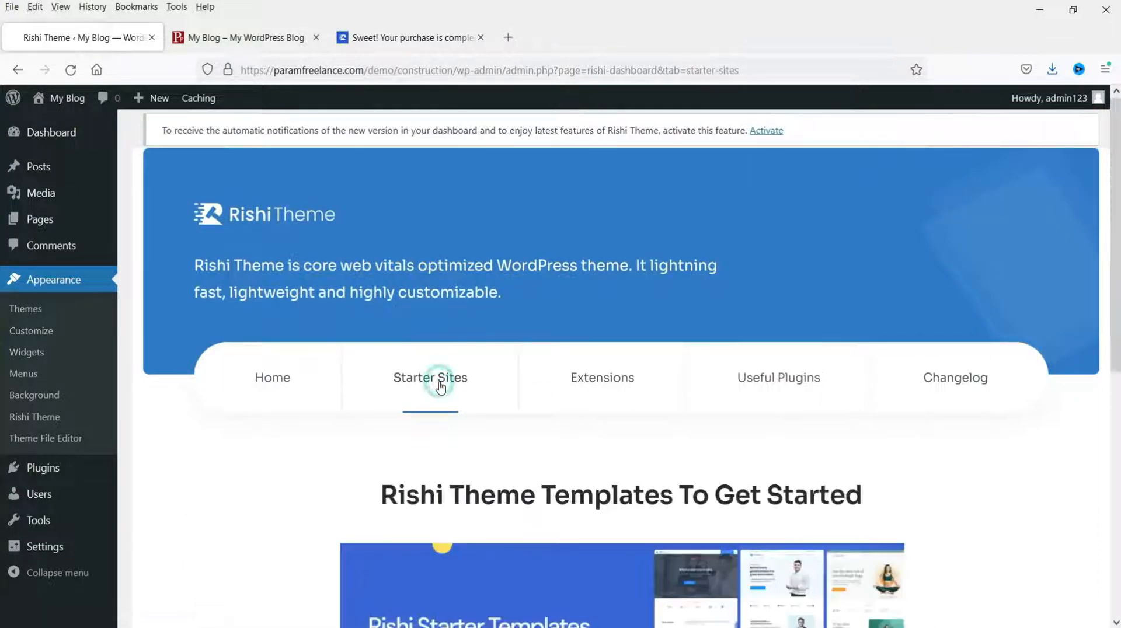
pyautogui.scroll(-5, 960, 520)
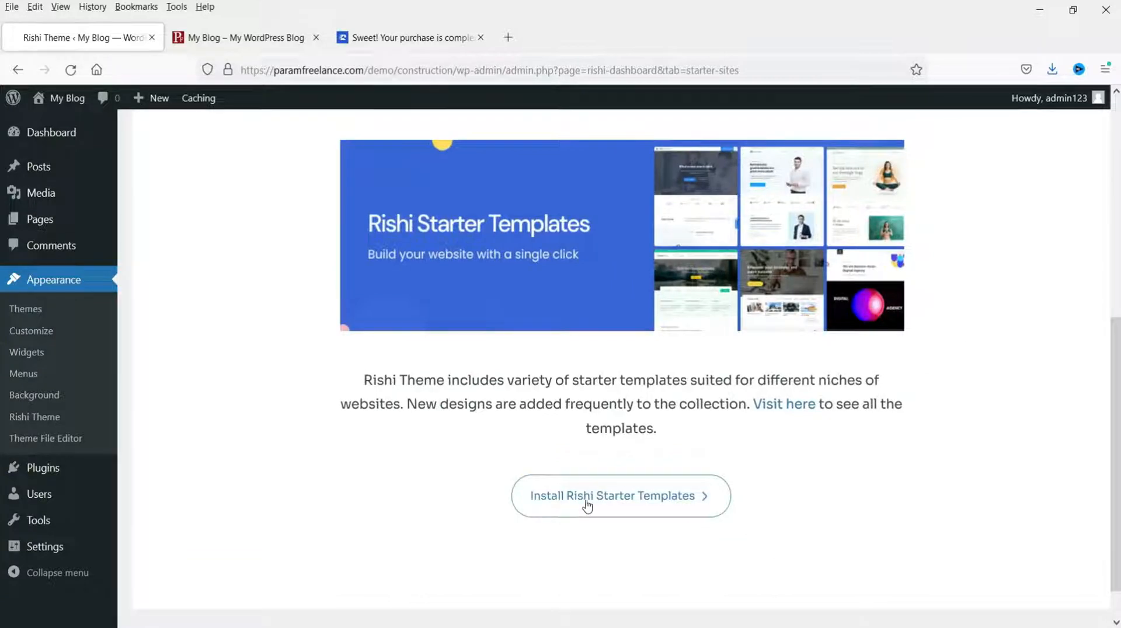
pyautogui.click(669, 505)
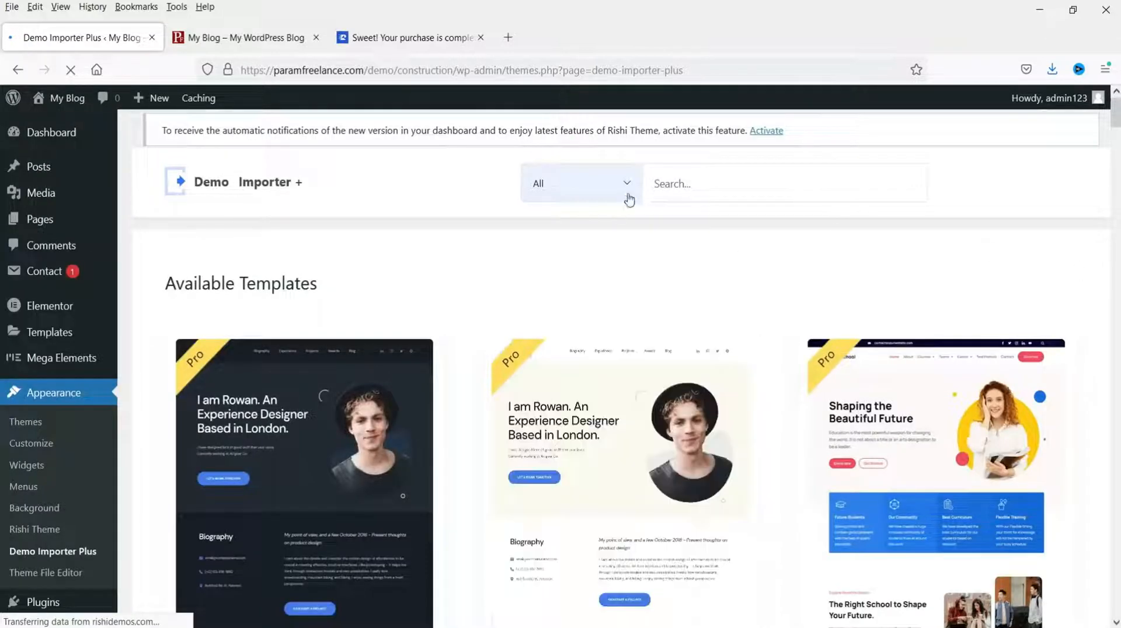
# Step: Check the template type and category filters and browse the template catalogue
pyautogui.click(626, 186)
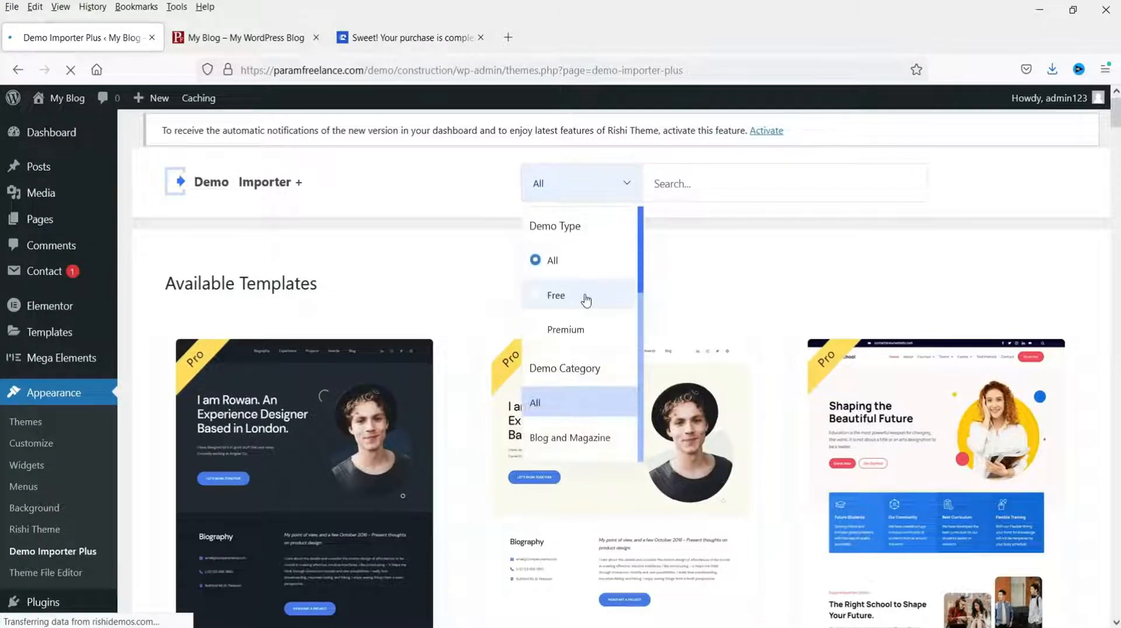
pyautogui.scroll(-2, 584, 342)
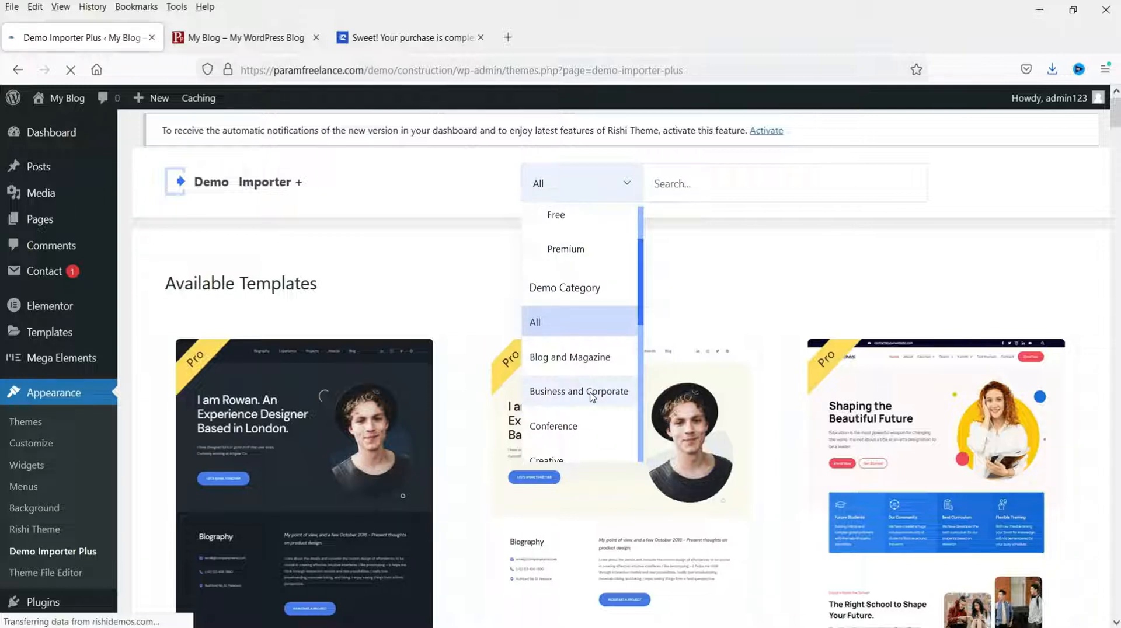
pyautogui.scroll(-5, 591, 395)
pyautogui.scroll(-3, 840, 224)
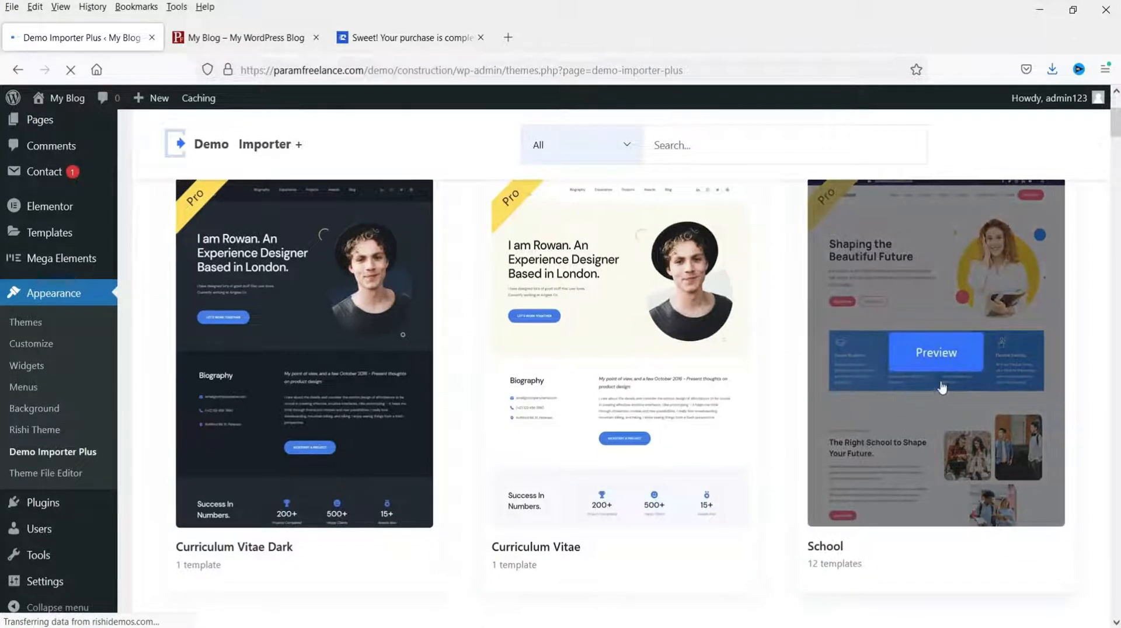
# Step: Preview the School demo site, close the preview, and open the School template's details
pyautogui.click(944, 358)
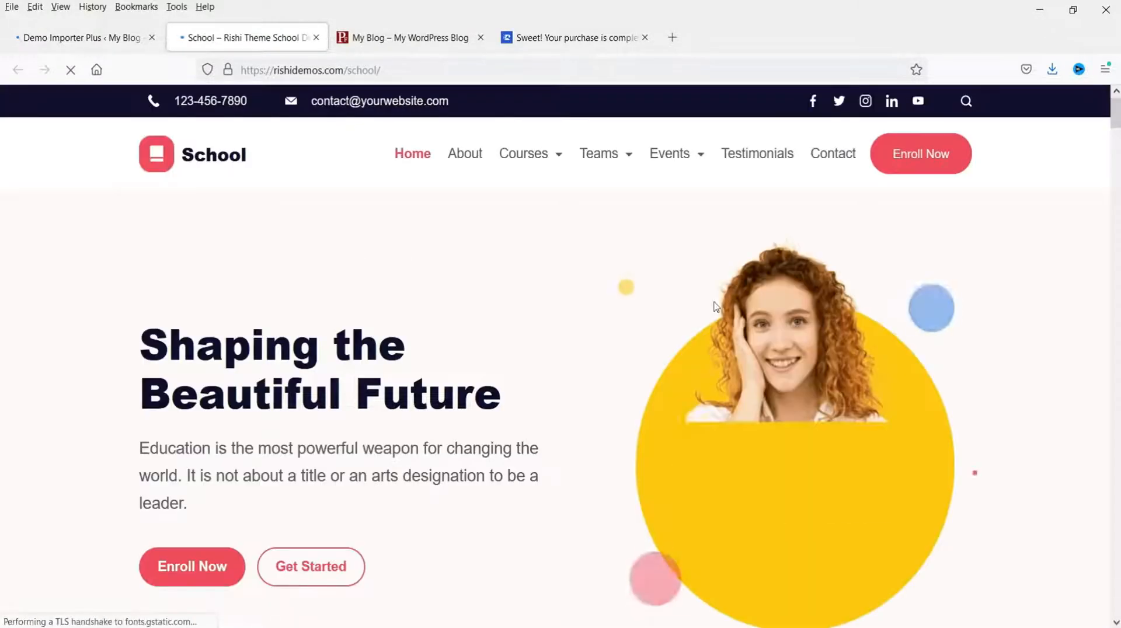
pyautogui.scroll(-10, 983, 319)
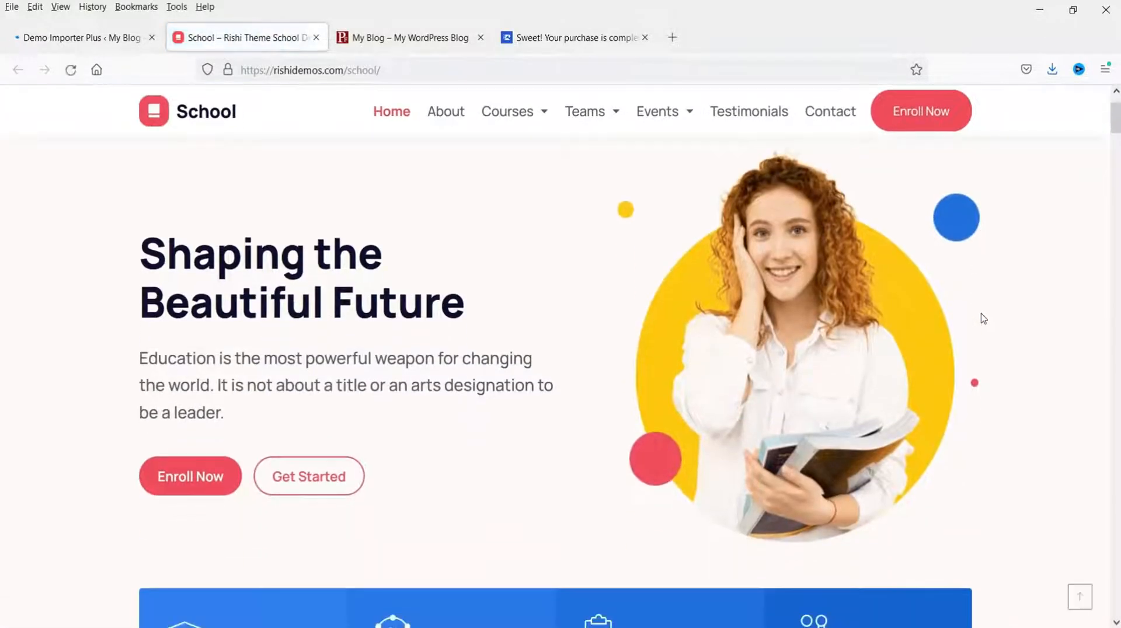
pyautogui.scroll(10, 983, 318)
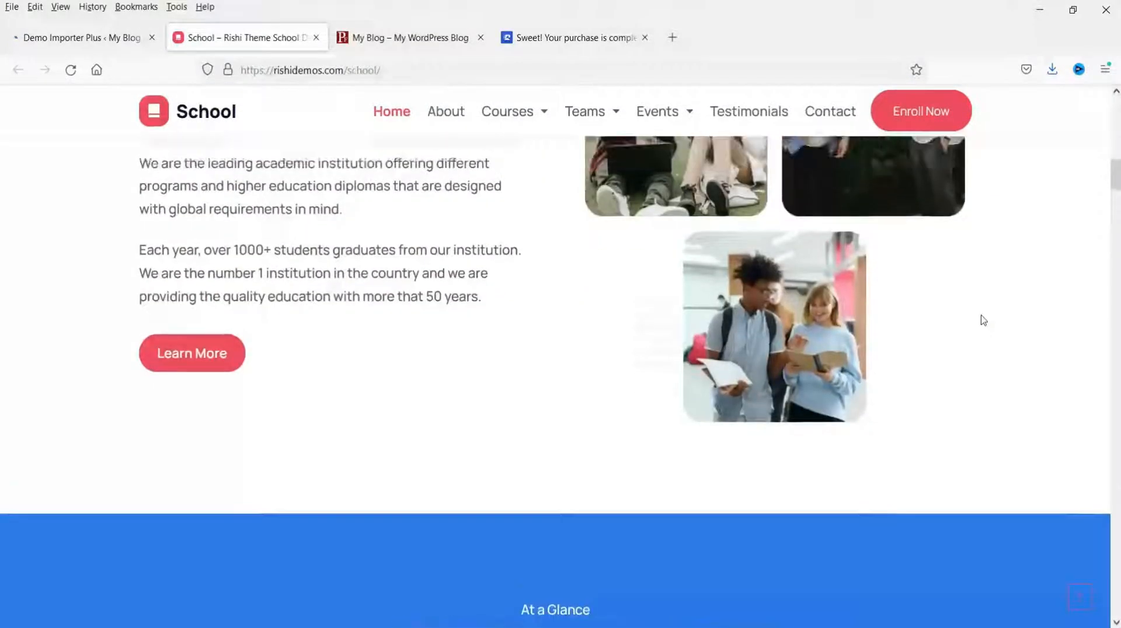
pyautogui.click(315, 38)
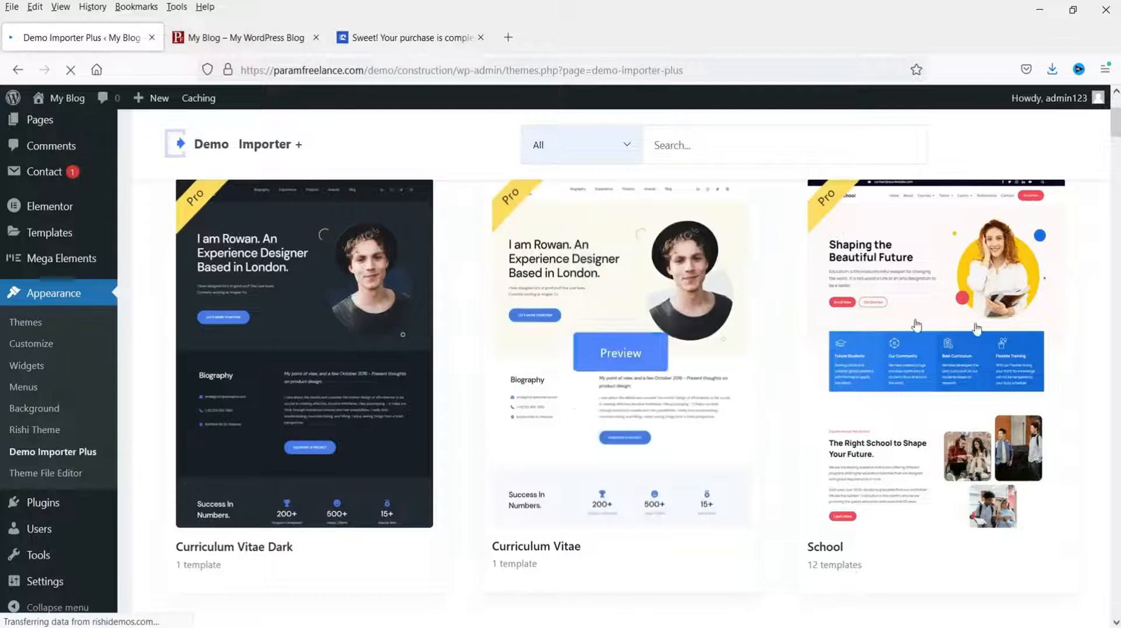
pyautogui.click(826, 548)
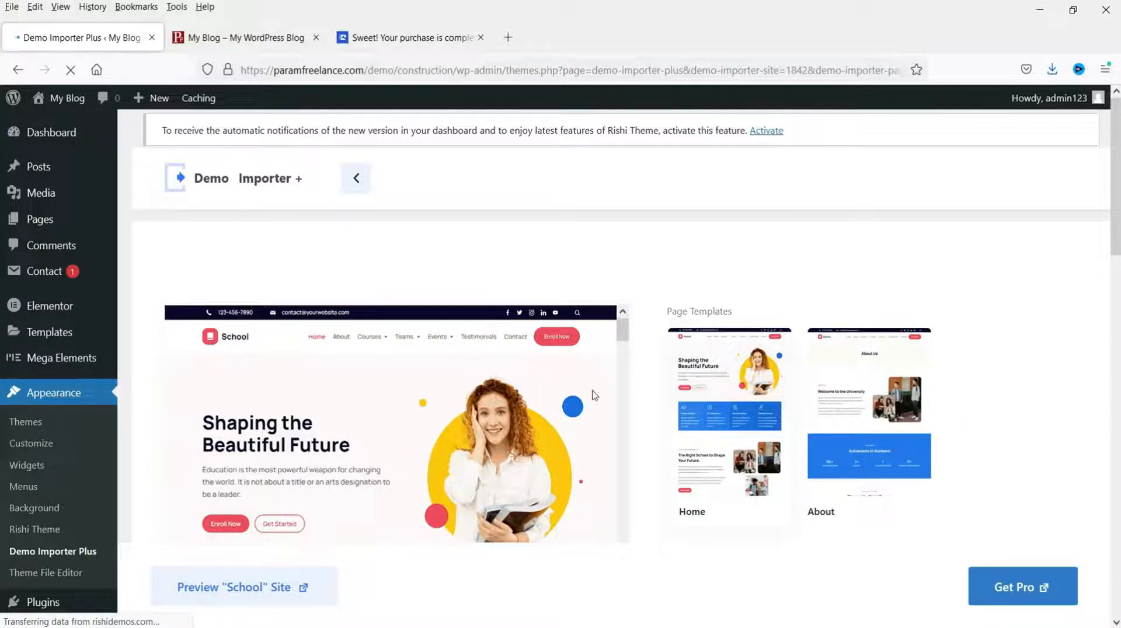
# Step: Return to the full template list with all types shown and preview the Rishi Consulting demo
pyautogui.click(355, 181)
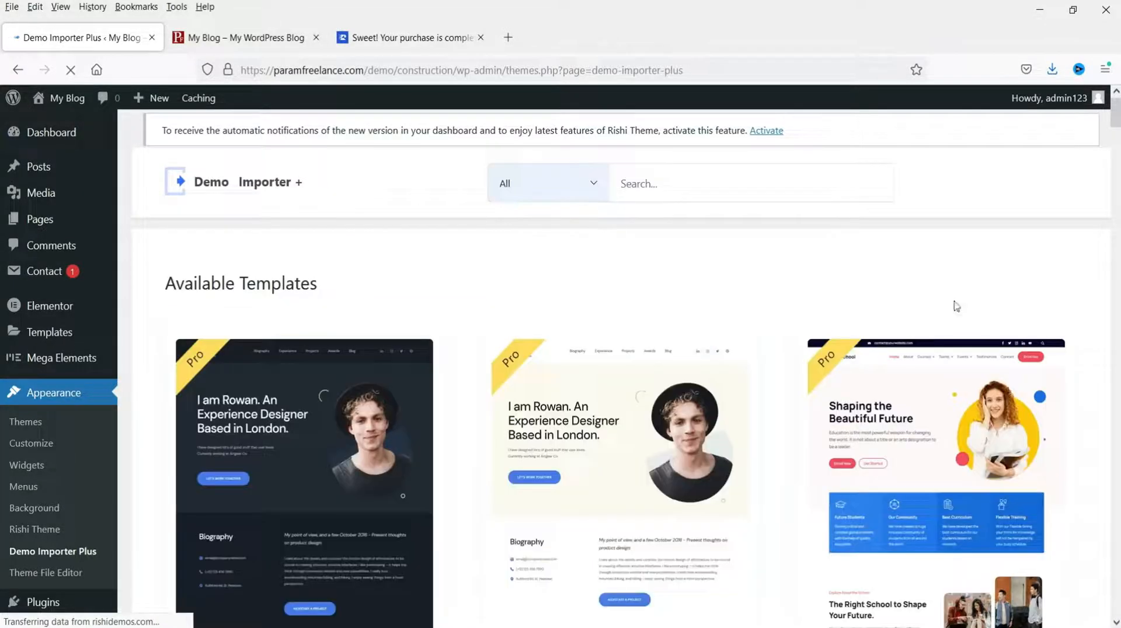
pyautogui.click(590, 186)
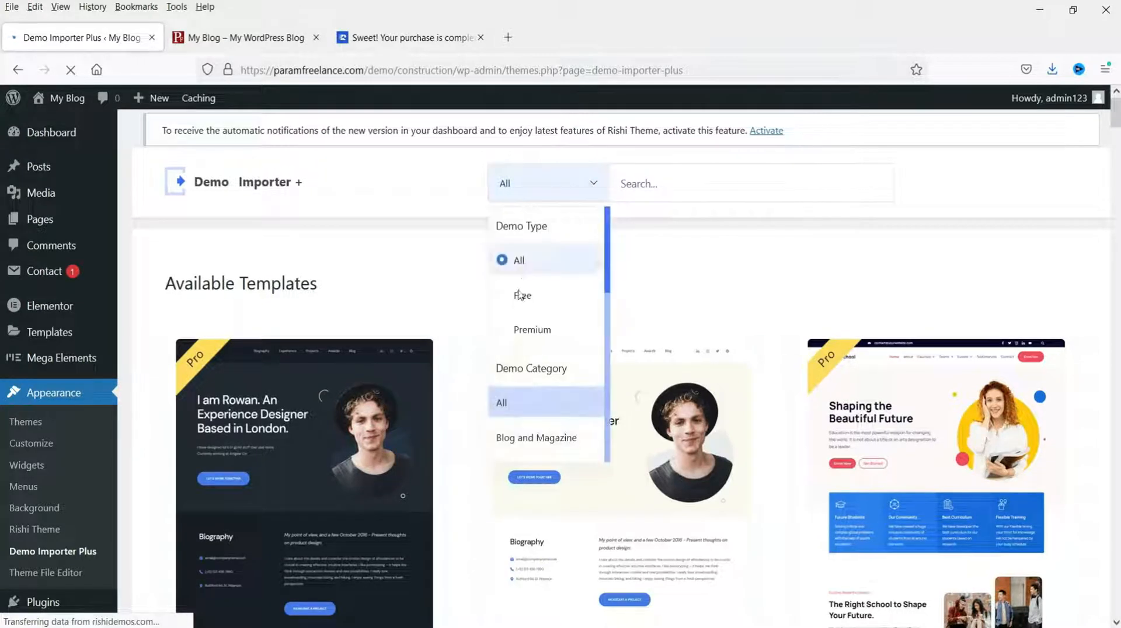
pyautogui.click(520, 295)
pyautogui.scroll(-5, 1096, 279)
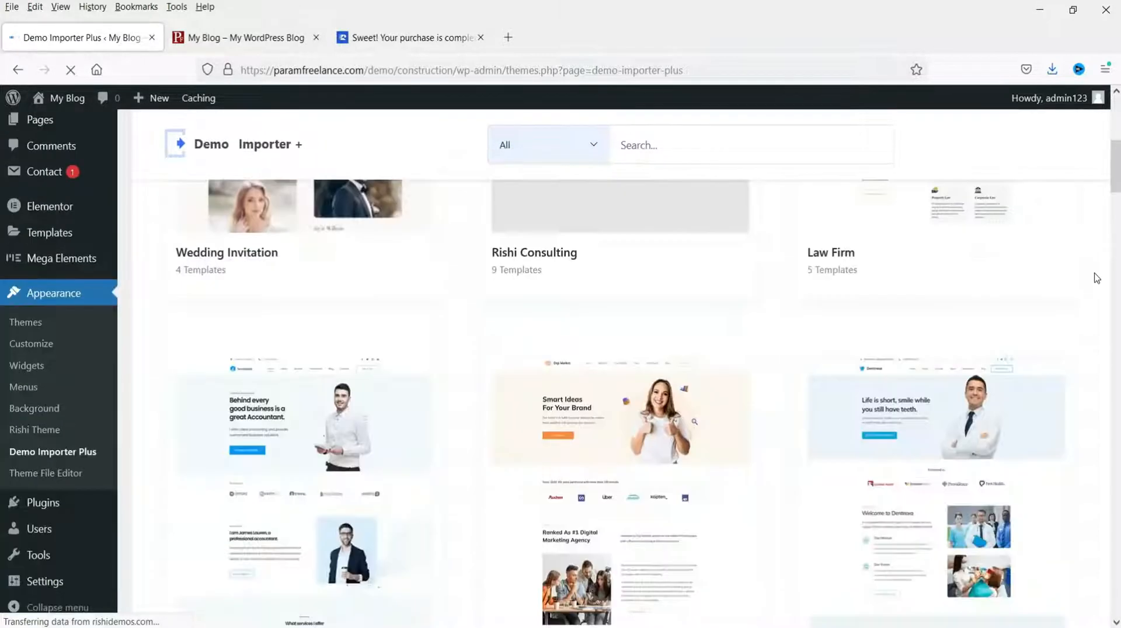
pyautogui.scroll(-3, 1097, 278)
pyautogui.scroll(2, 1096, 278)
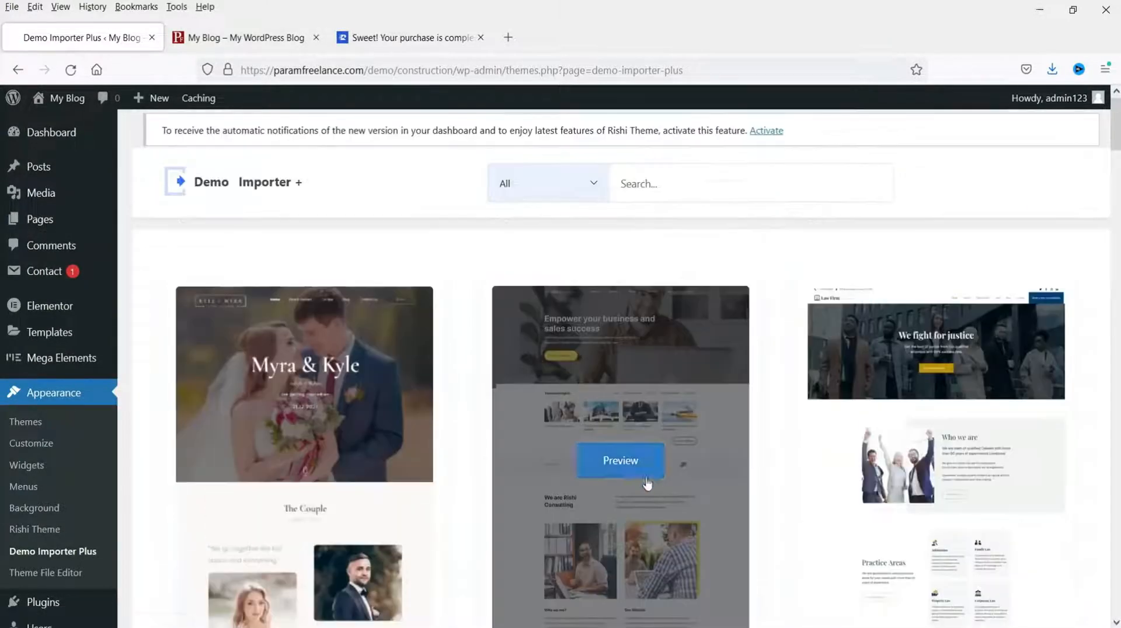
pyautogui.click(628, 462)
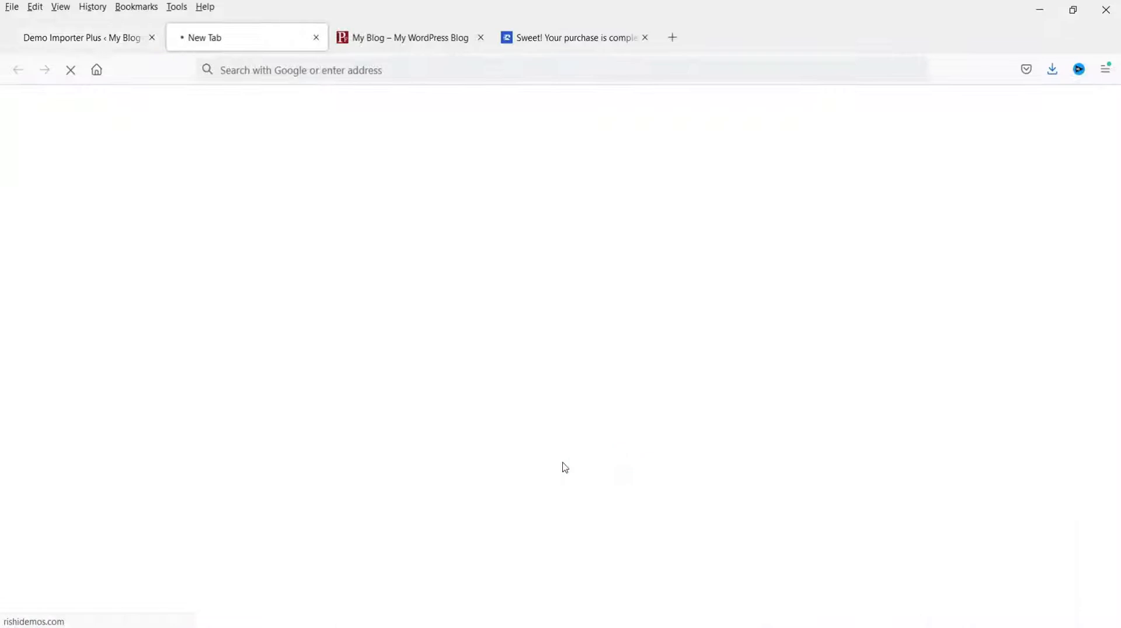
pyautogui.click(67, 43)
# Step: Preview the Yoga and Gym demo sites in new tabs
pyautogui.scroll(-4, 763, 367)
pyautogui.scroll(-5, 764, 380)
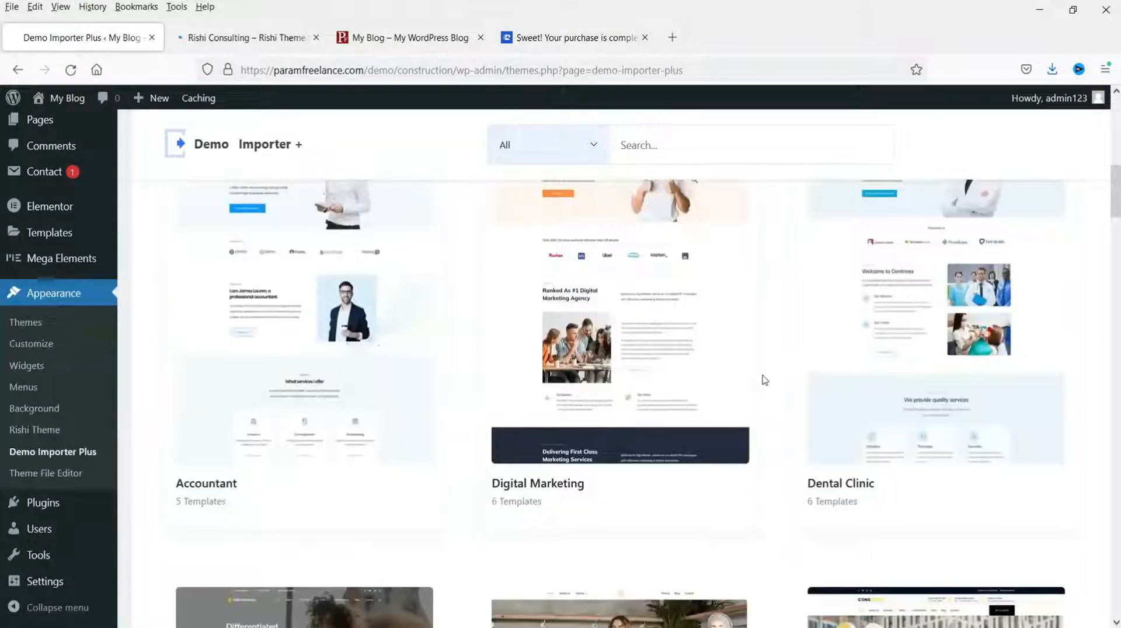
pyautogui.scroll(-4, 598, 333)
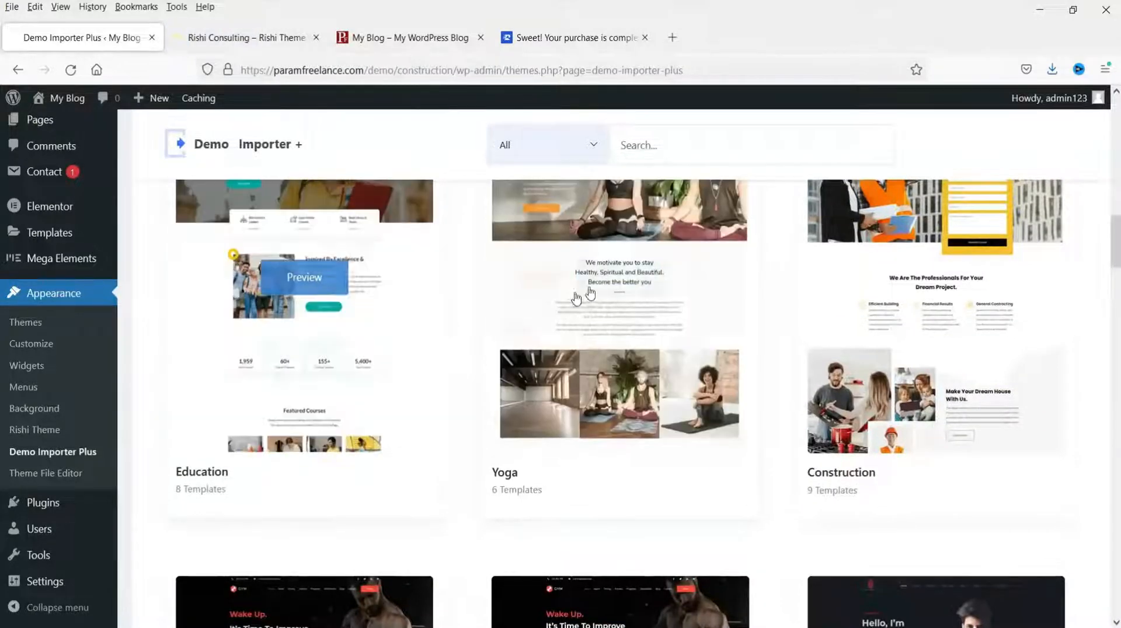
pyautogui.click(621, 278)
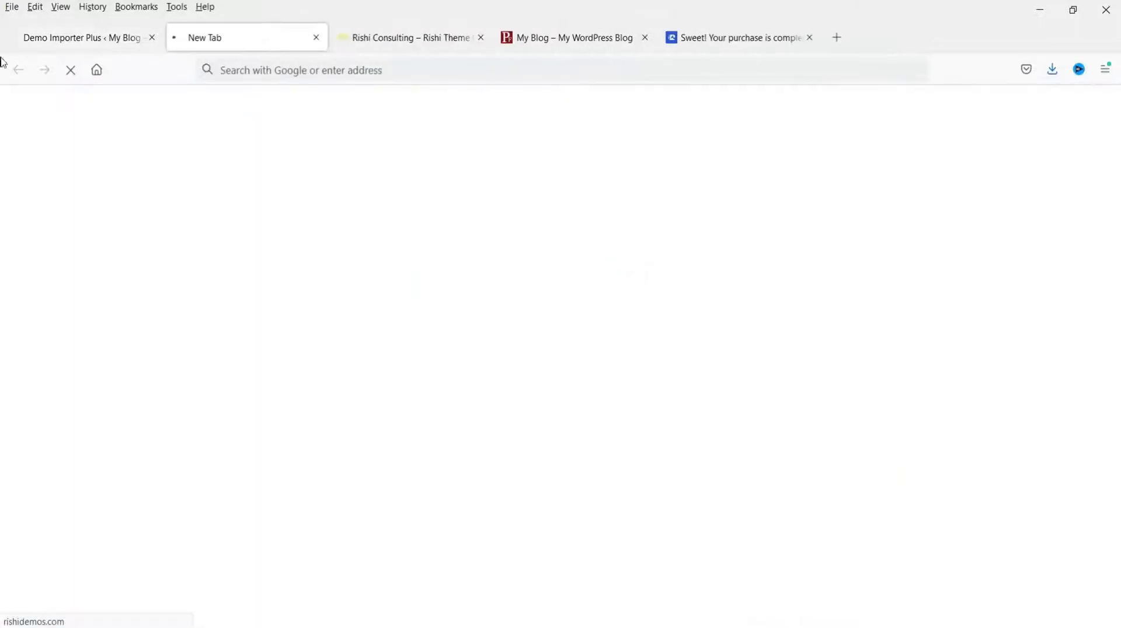
pyautogui.click(69, 45)
pyautogui.scroll(-4, 670, 301)
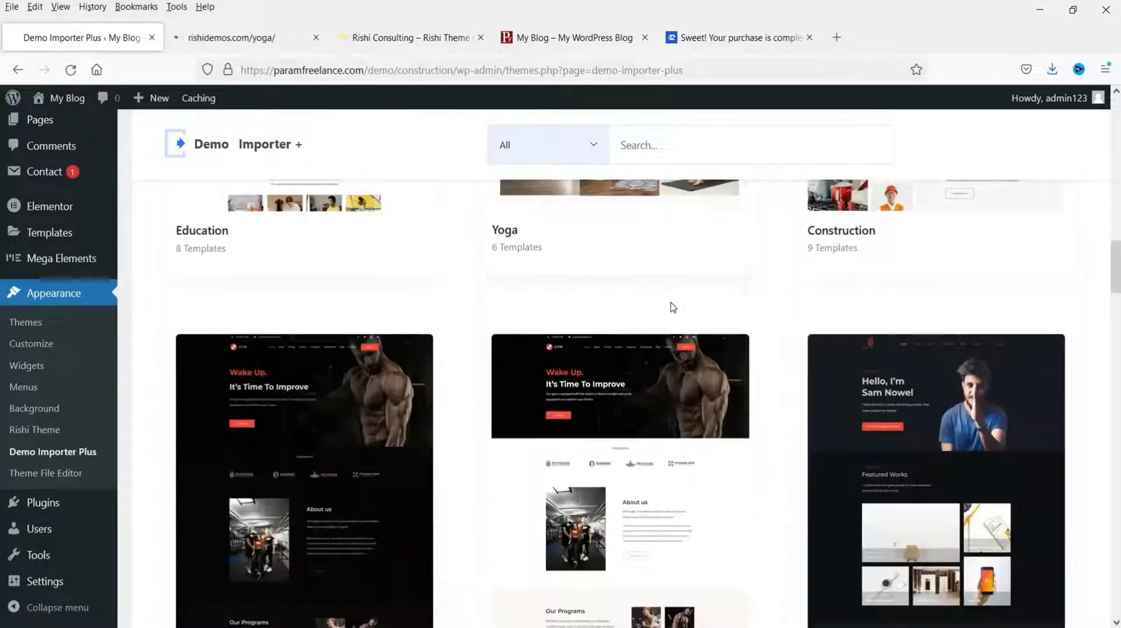
pyautogui.scroll(-3, 643, 315)
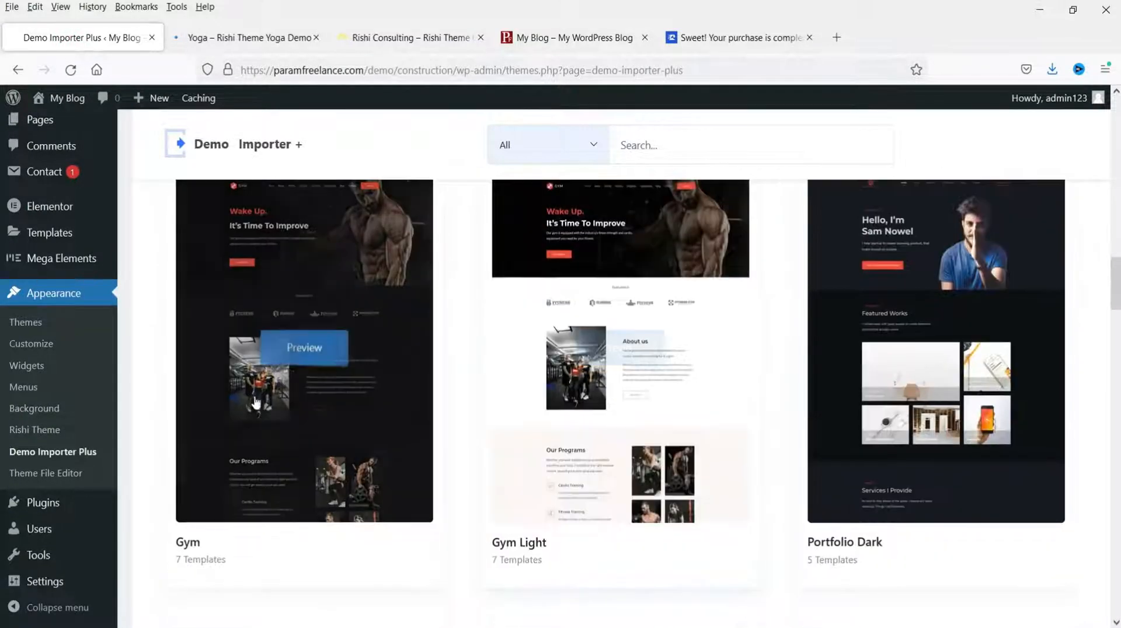
pyautogui.click(290, 362)
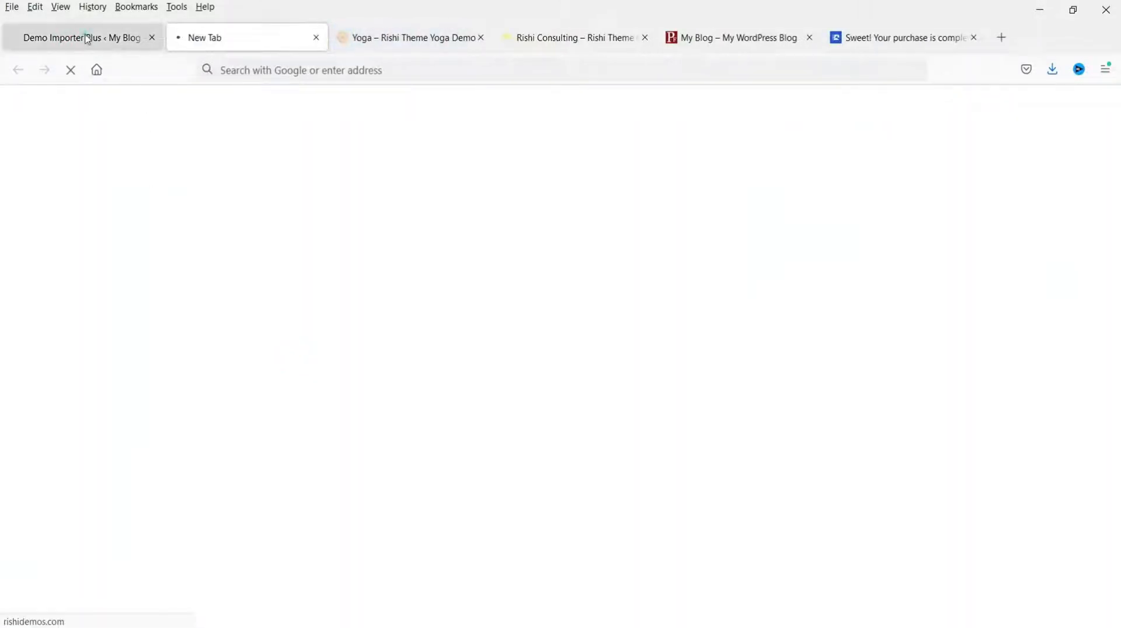
pyautogui.click(88, 38)
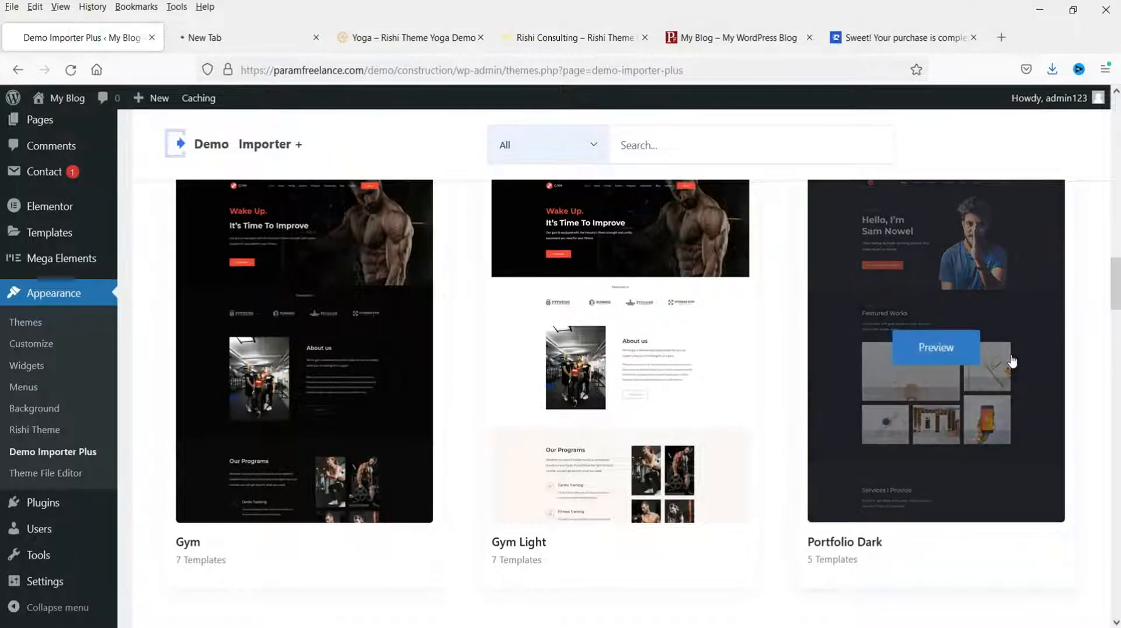
# Step: Preview the Construction demo site in a new tab and scroll through it
pyautogui.scroll(-4, 1012, 373)
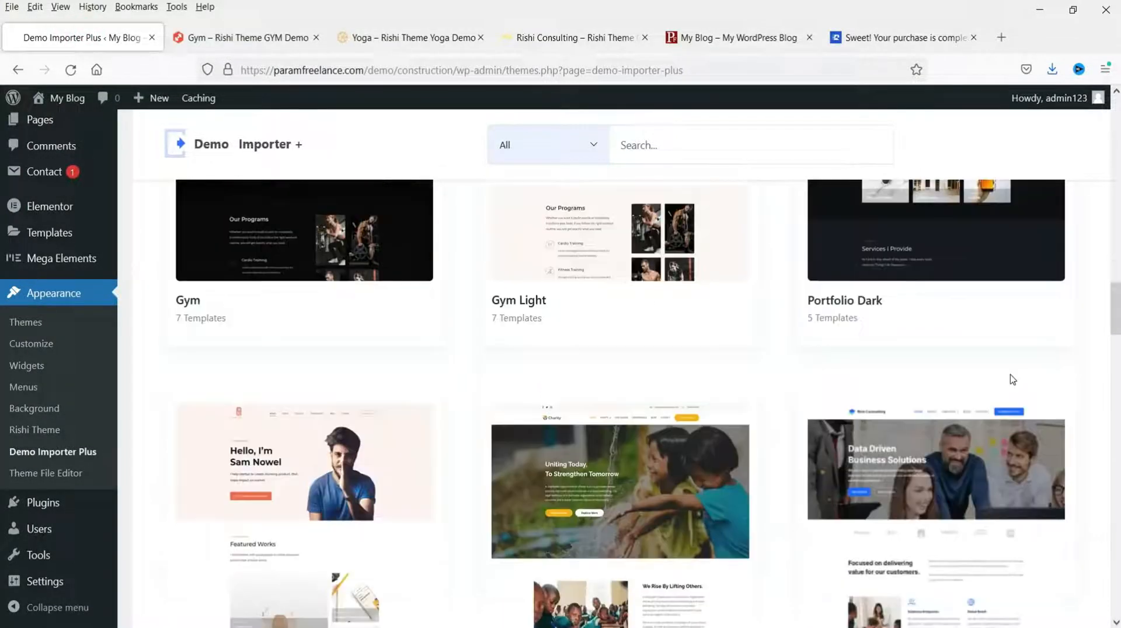
pyautogui.scroll(6, 1011, 379)
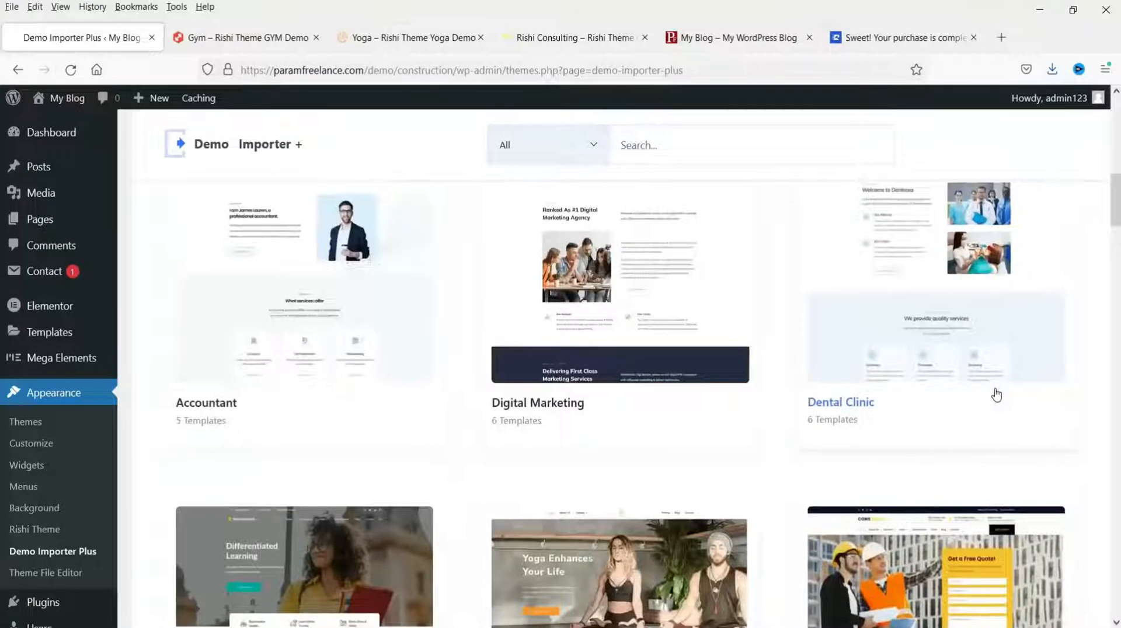
pyautogui.scroll(-4, 996, 396)
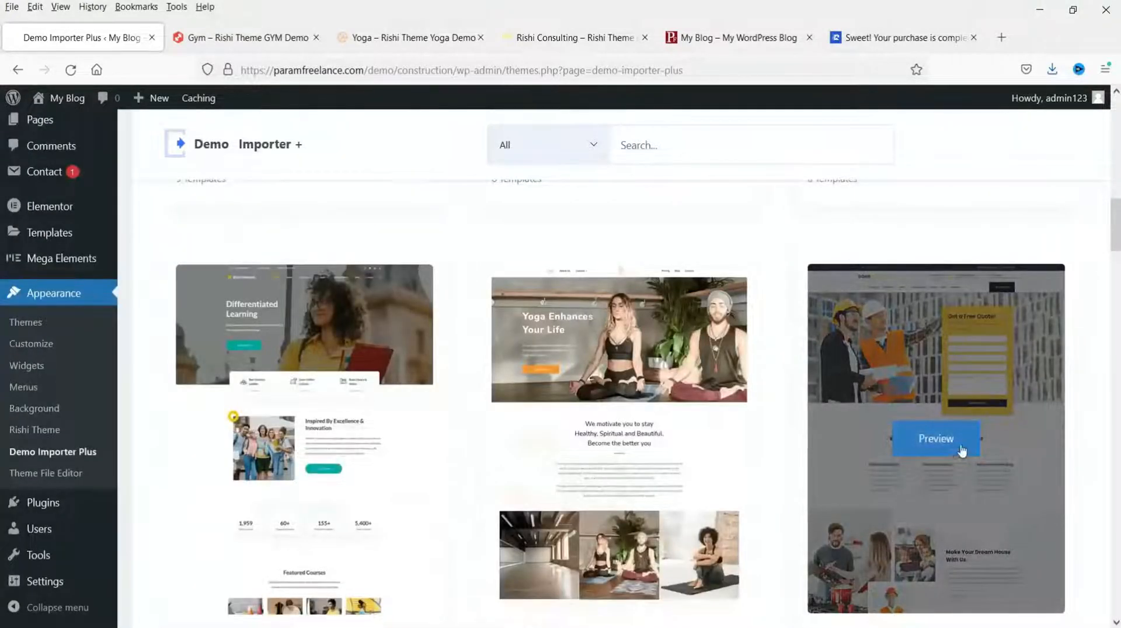
pyautogui.scroll(-3, 992, 420)
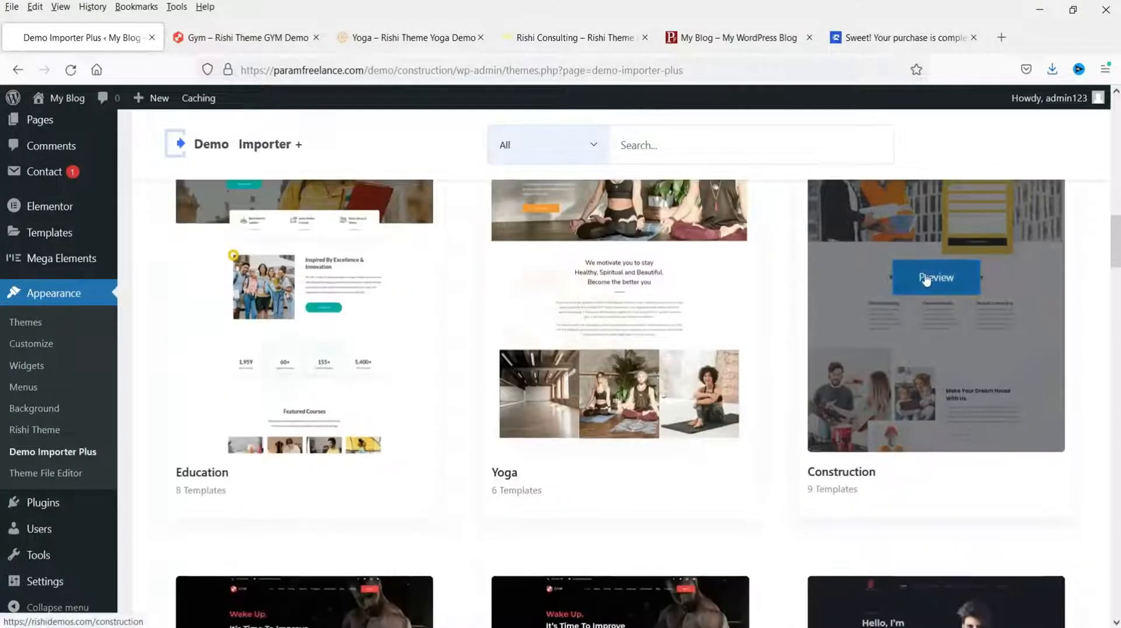
pyautogui.click(926, 279)
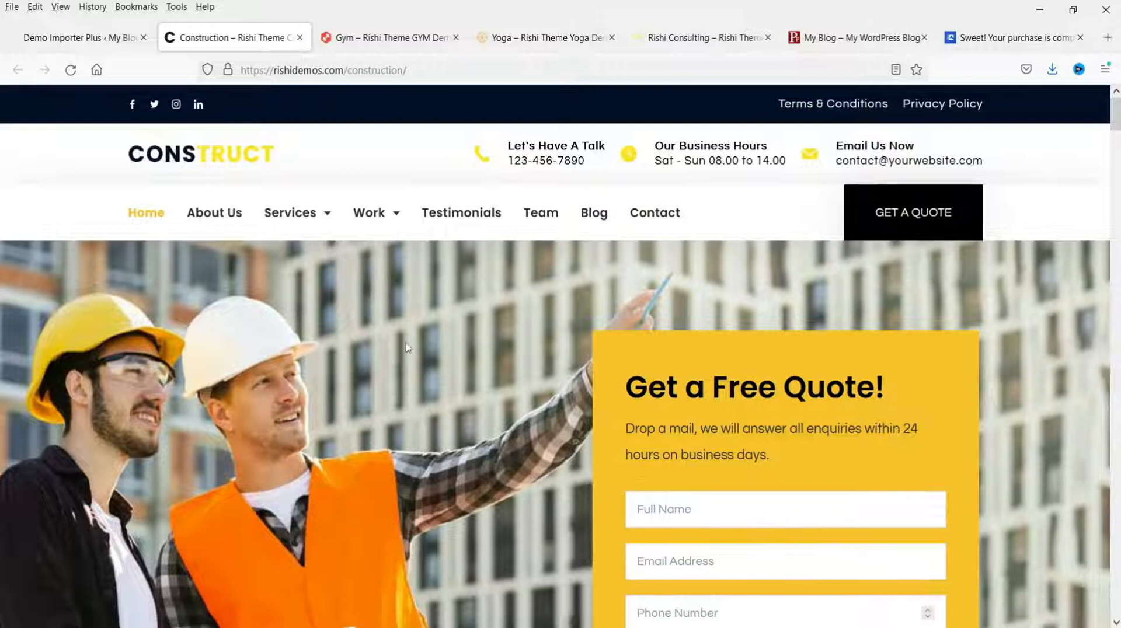
pyautogui.scroll(-10, 566, 353)
pyautogui.scroll(-5, 569, 373)
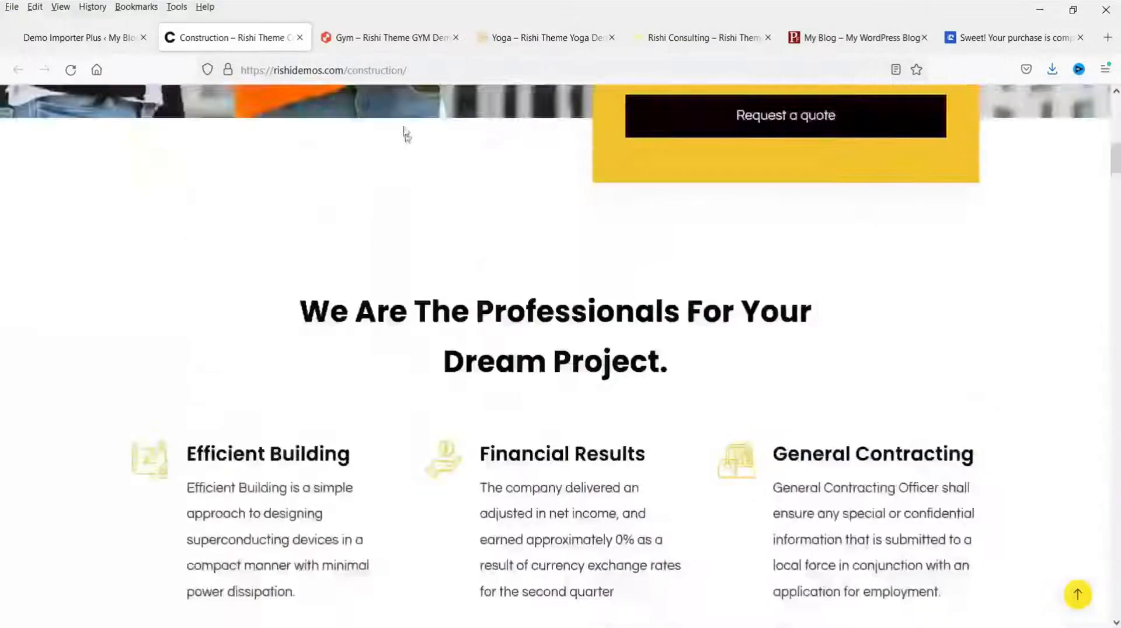
# Step: Browse the Gym demo preview, then close its tab
pyautogui.click(388, 38)
pyautogui.scroll(-12, 1025, 331)
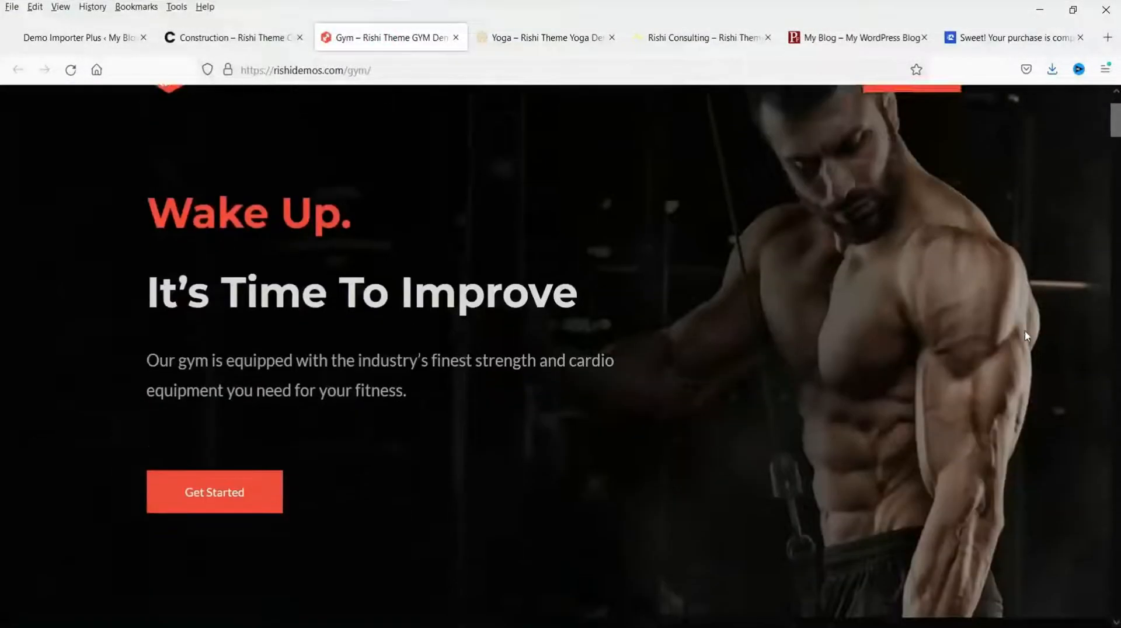
pyautogui.scroll(-4, 1026, 337)
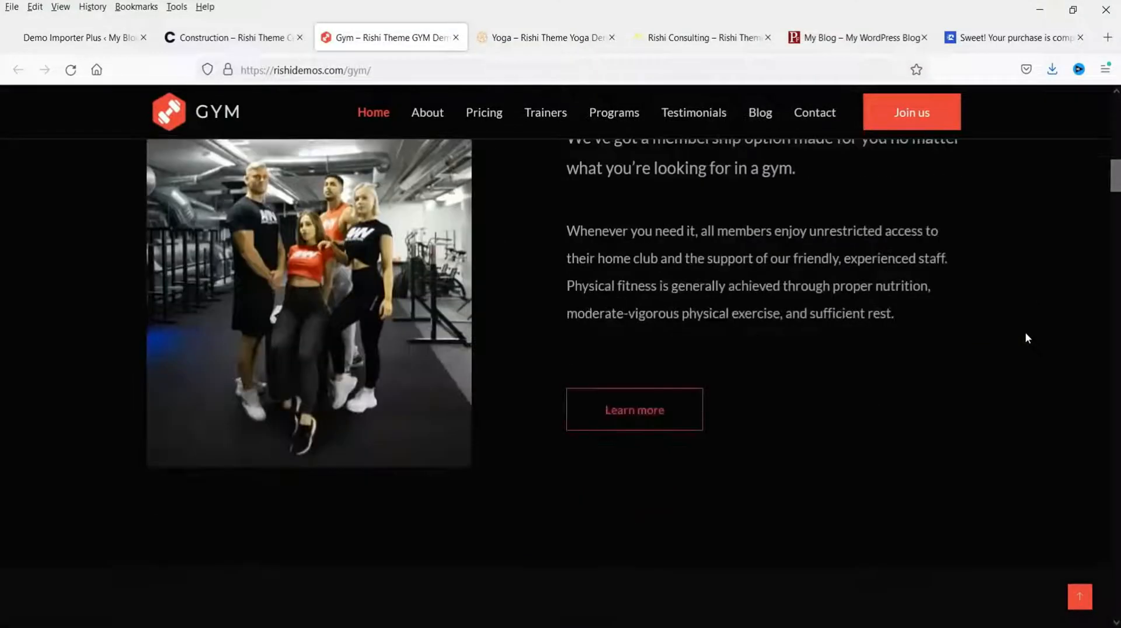
pyautogui.scroll(-4, 1017, 350)
pyautogui.scroll(-4, 1017, 354)
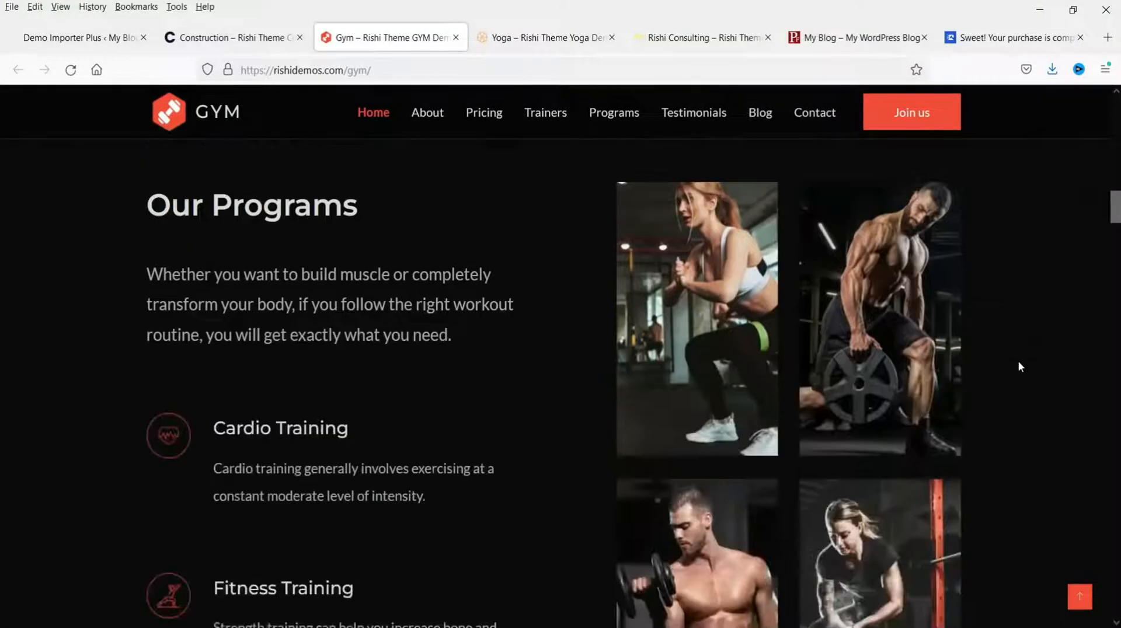
pyautogui.scroll(-4, 1020, 368)
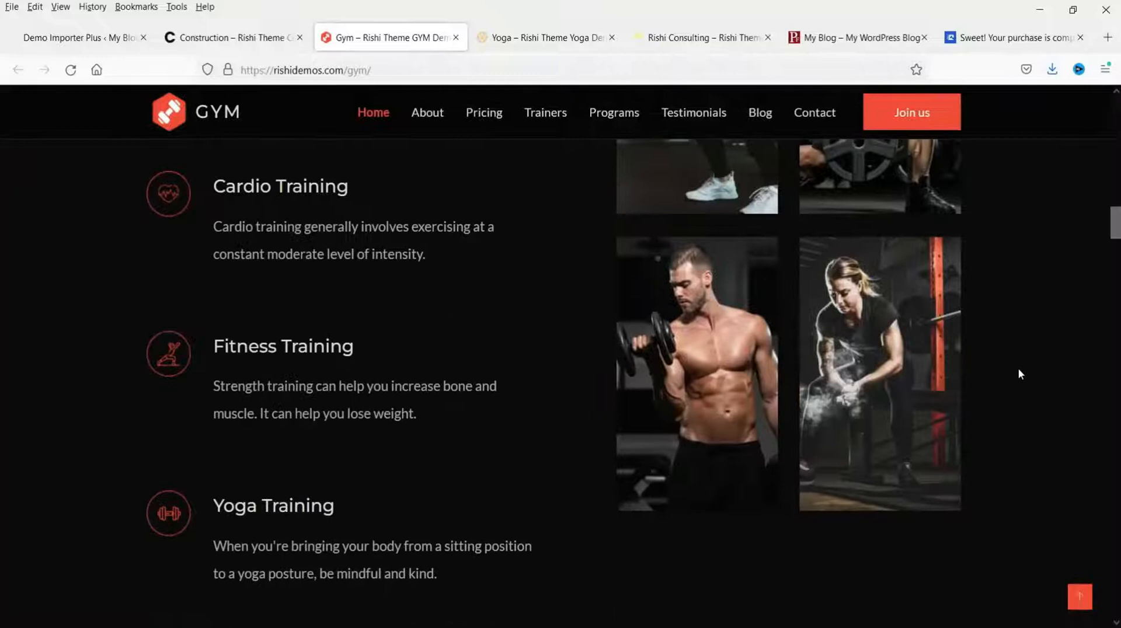
pyautogui.scroll(15, 1019, 372)
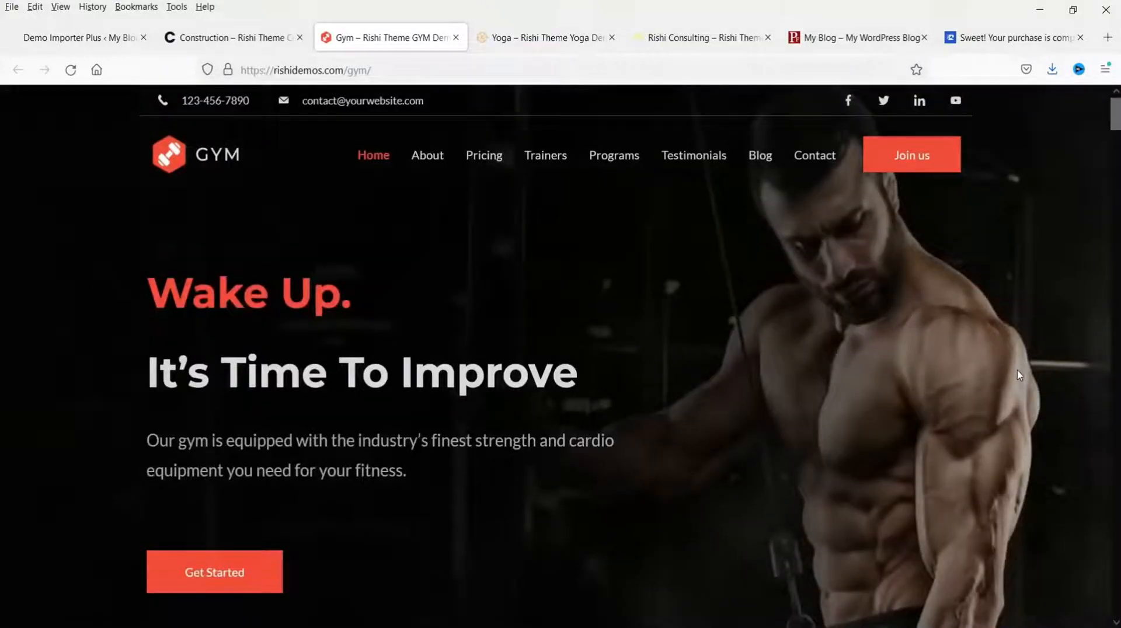
pyautogui.click(455, 37)
# Step: Scroll through the Yoga demo preview, then close its tab
pyautogui.scroll(-1, 818, 309)
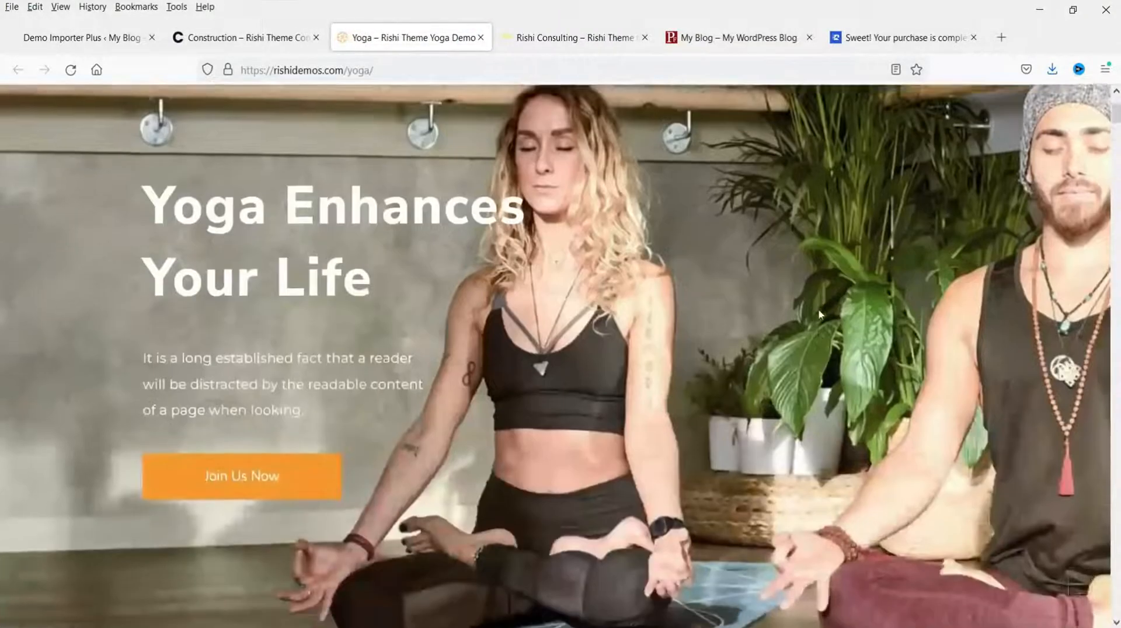
pyautogui.scroll(-16, 818, 315)
pyautogui.scroll(9, 819, 314)
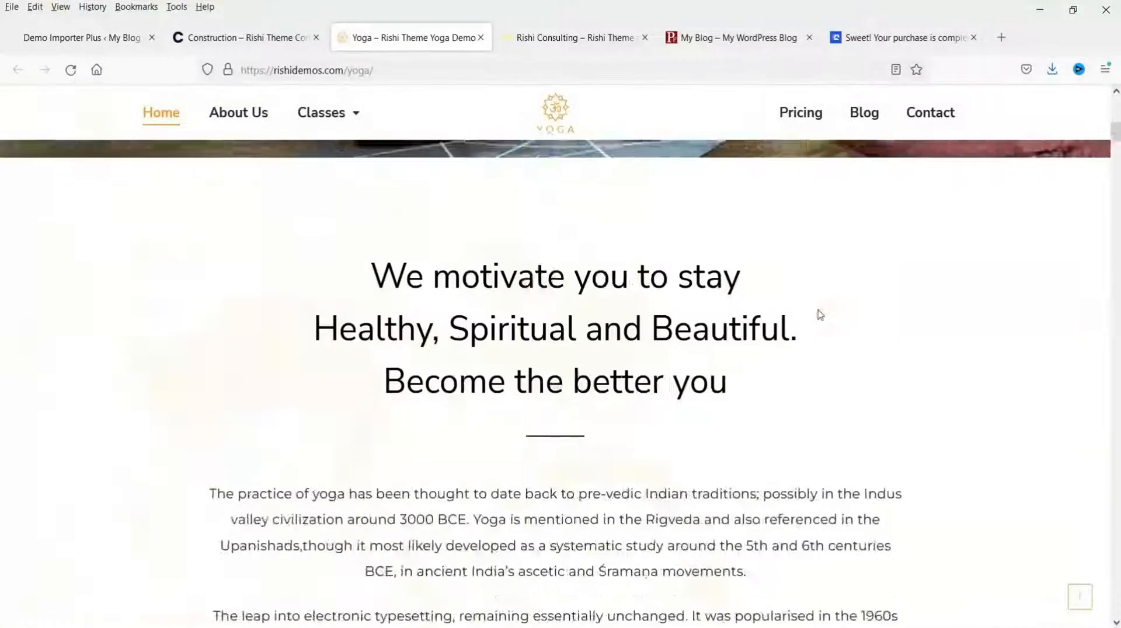
pyautogui.scroll(3, 820, 315)
pyautogui.click(480, 37)
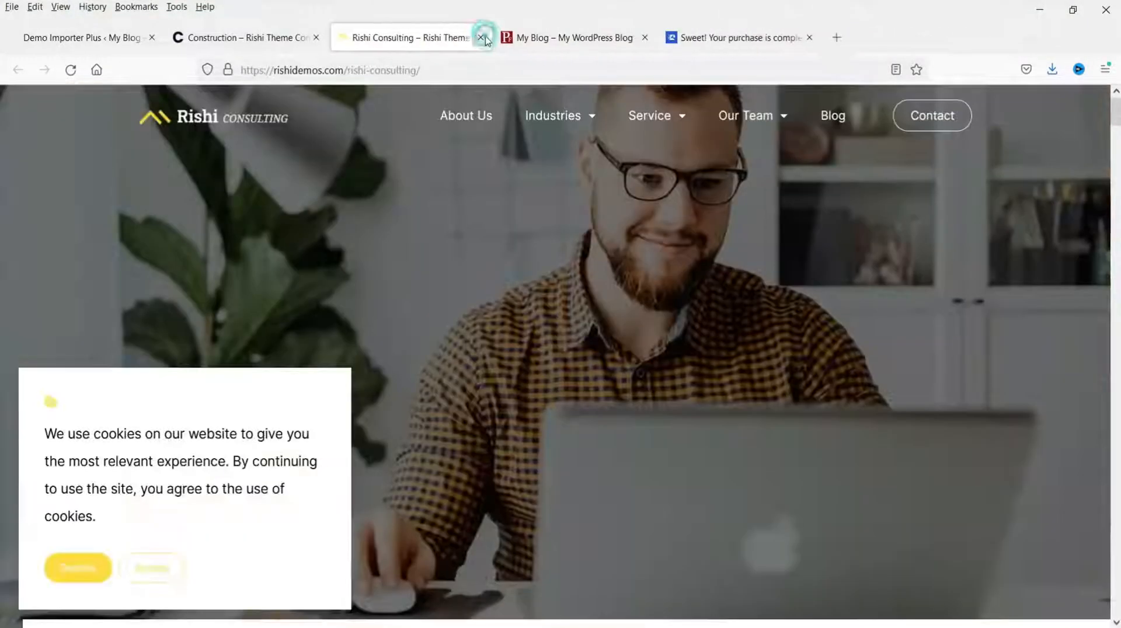
pyautogui.scroll(-5, 1112, 342)
# Step: Close the Rishi Consulting preview and scroll the Construction template's page templates
pyautogui.hotkey('ctrl', 'w')
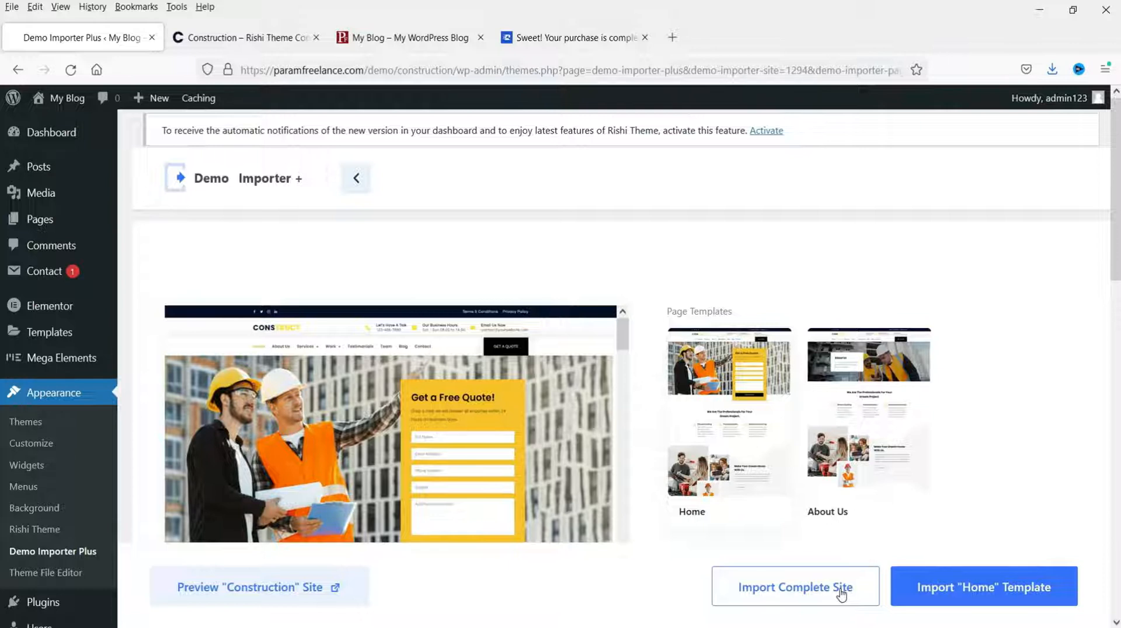
pyautogui.scroll(-2, 731, 321)
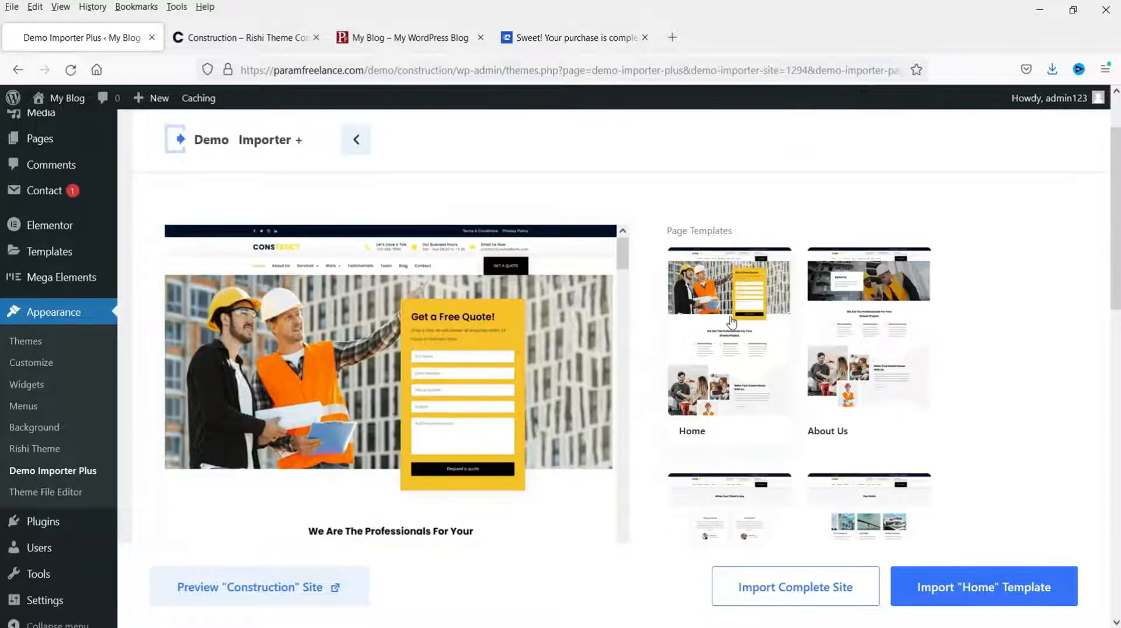
pyautogui.scroll(-3, 838, 318)
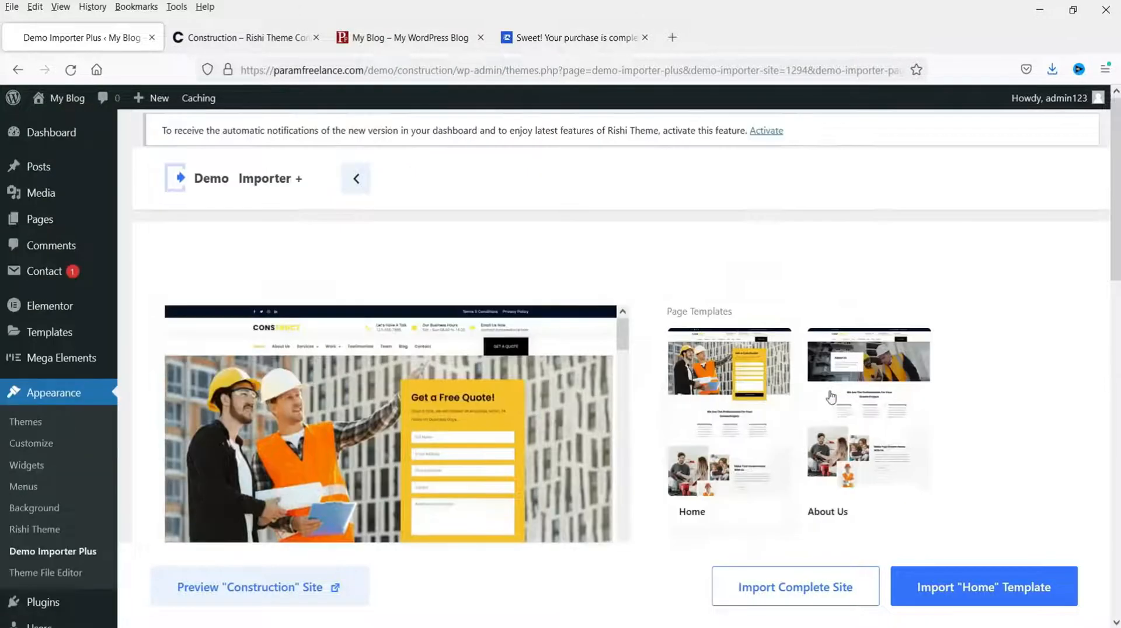
# Step: Start importing the complete Construction site, browsing its demo while the import runs
pyautogui.click(805, 596)
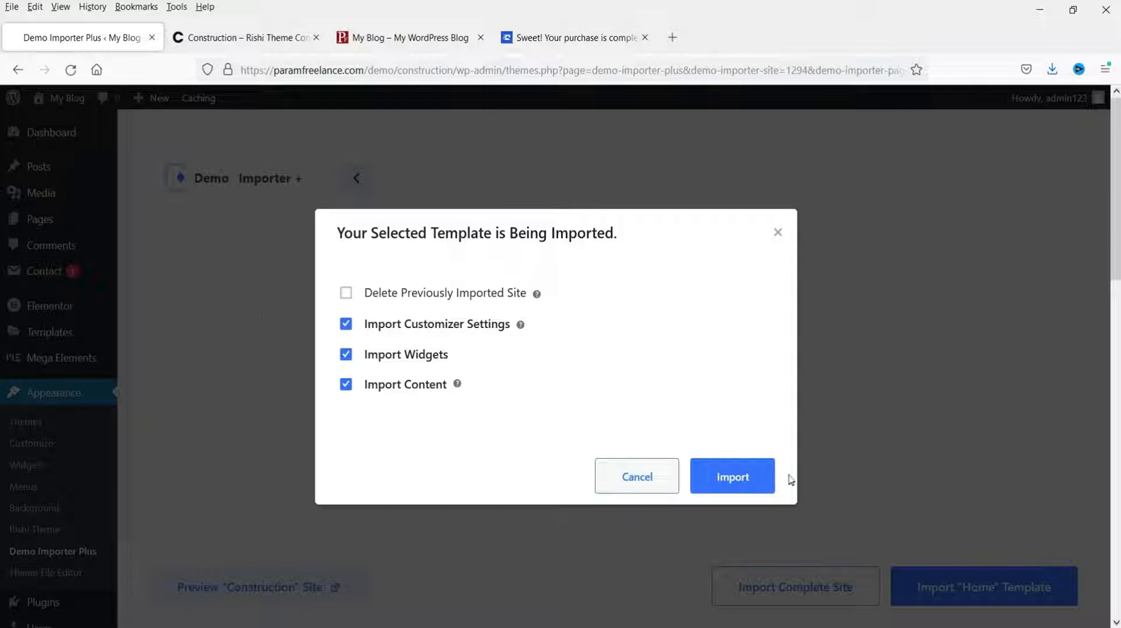
pyautogui.click(737, 487)
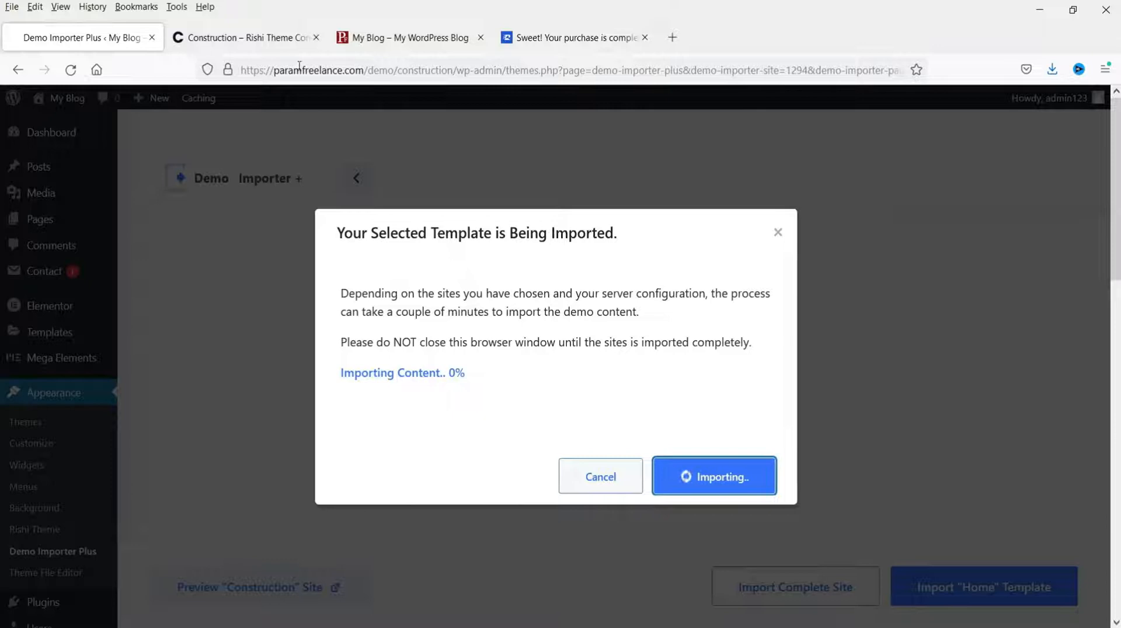
pyautogui.click(243, 37)
pyautogui.scroll(-7, 430, 246)
pyautogui.scroll(7, 432, 286)
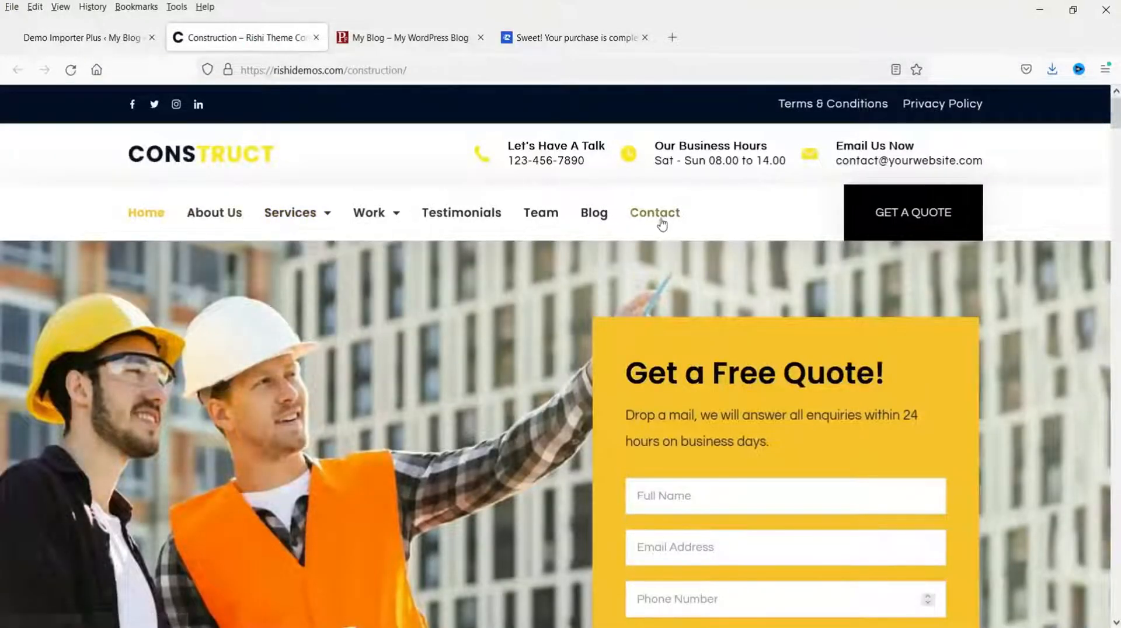
pyautogui.scroll(-10, 532, 359)
pyautogui.scroll(-5, 535, 365)
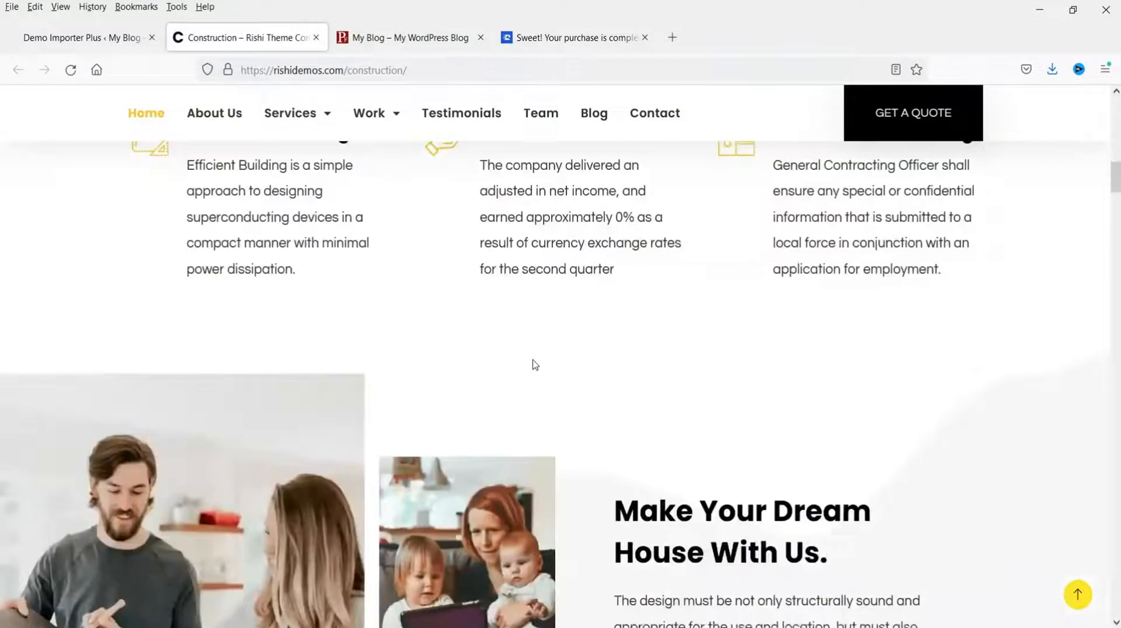
pyautogui.scroll(15, 534, 365)
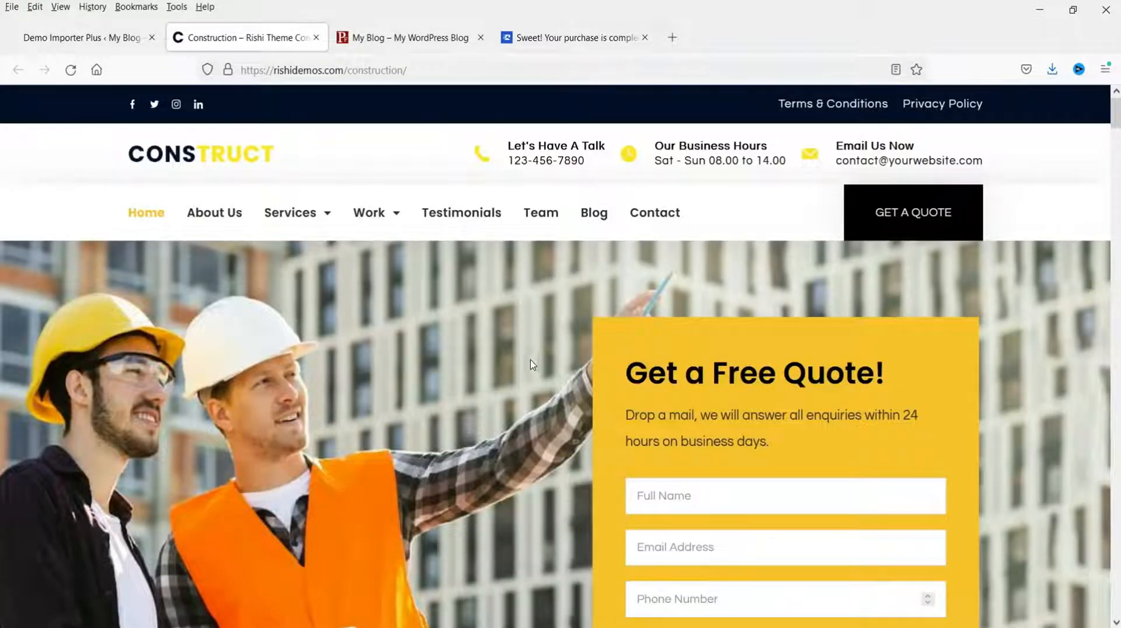
# Step: Check the import progress, returning to the Construction demo in between
pyautogui.click(108, 42)
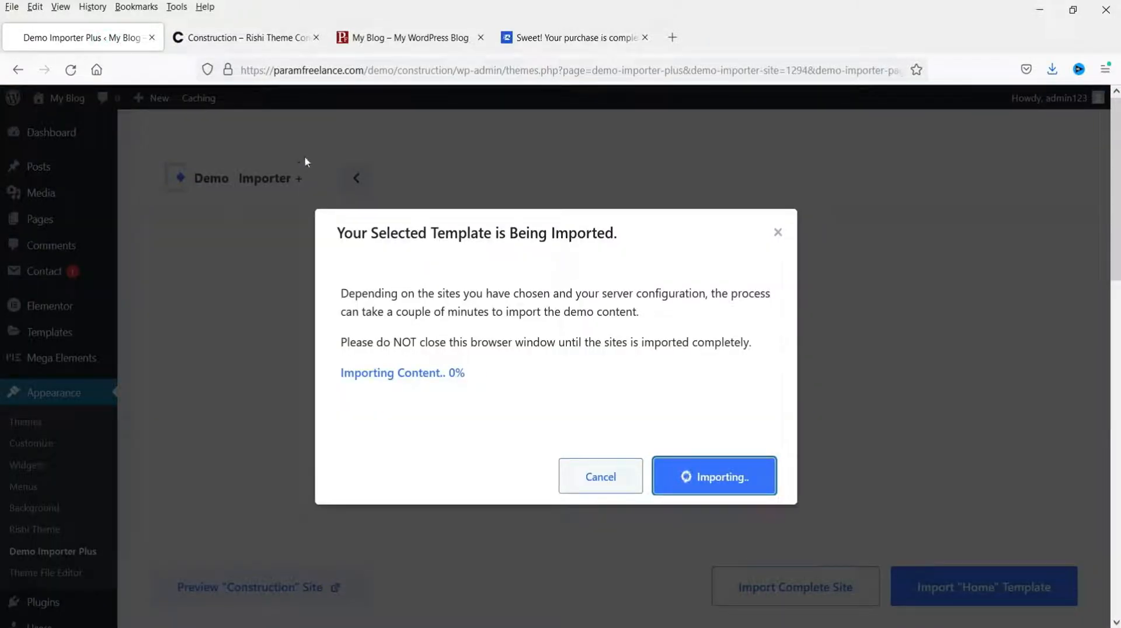
pyautogui.click(251, 37)
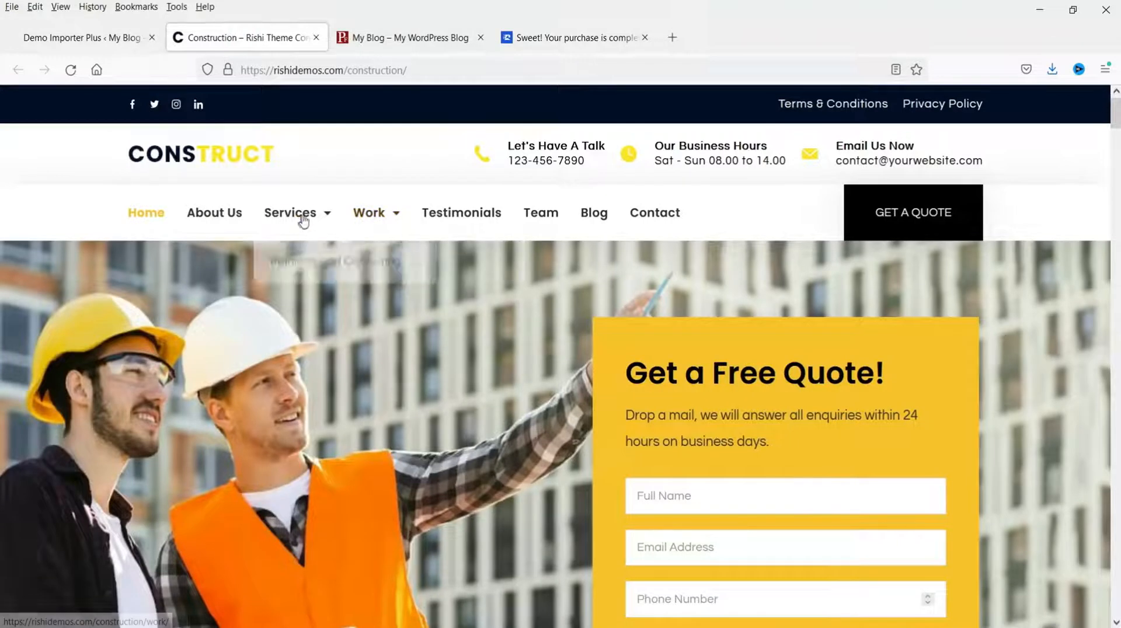
pyautogui.moveTo(300, 220)
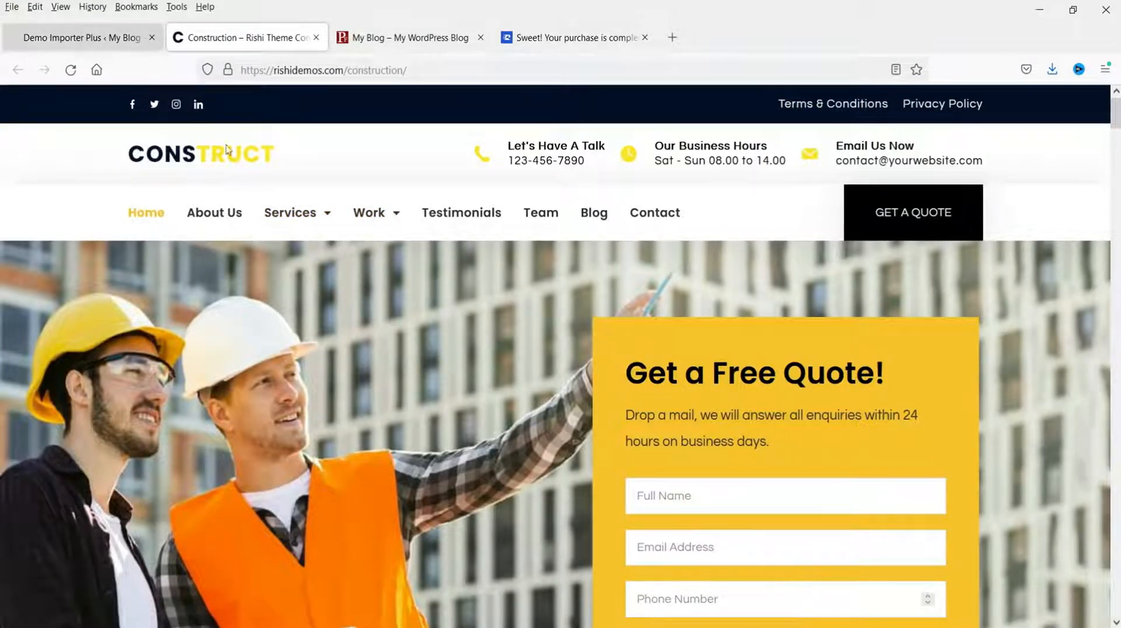
pyautogui.click(49, 41)
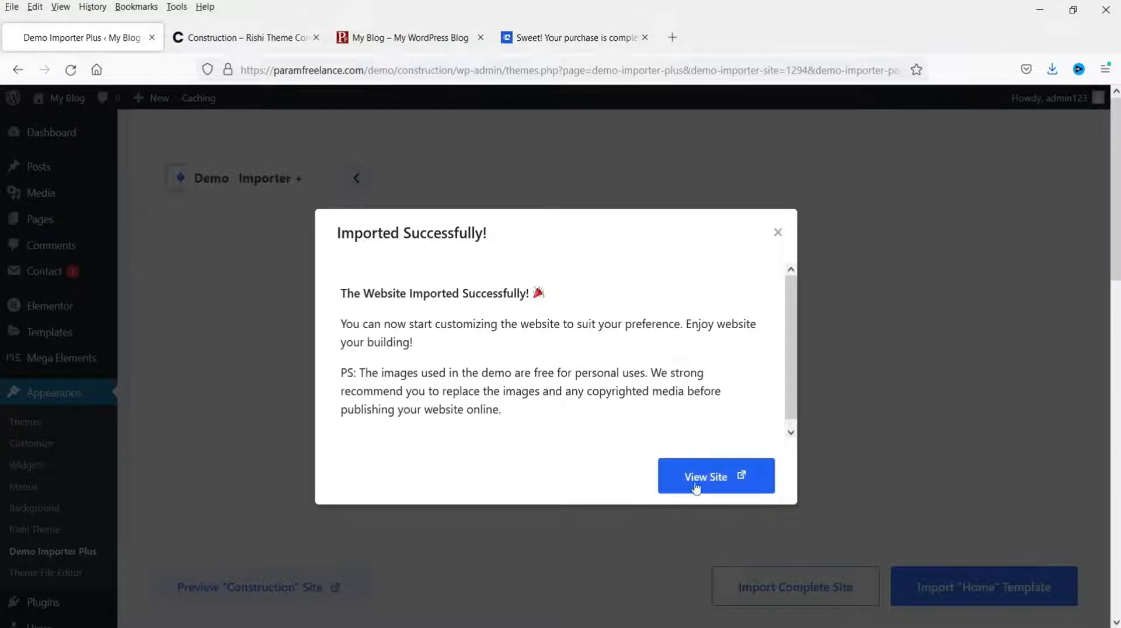
# Step: View the newly imported Construction site and scroll through its homepage
pyautogui.click(720, 482)
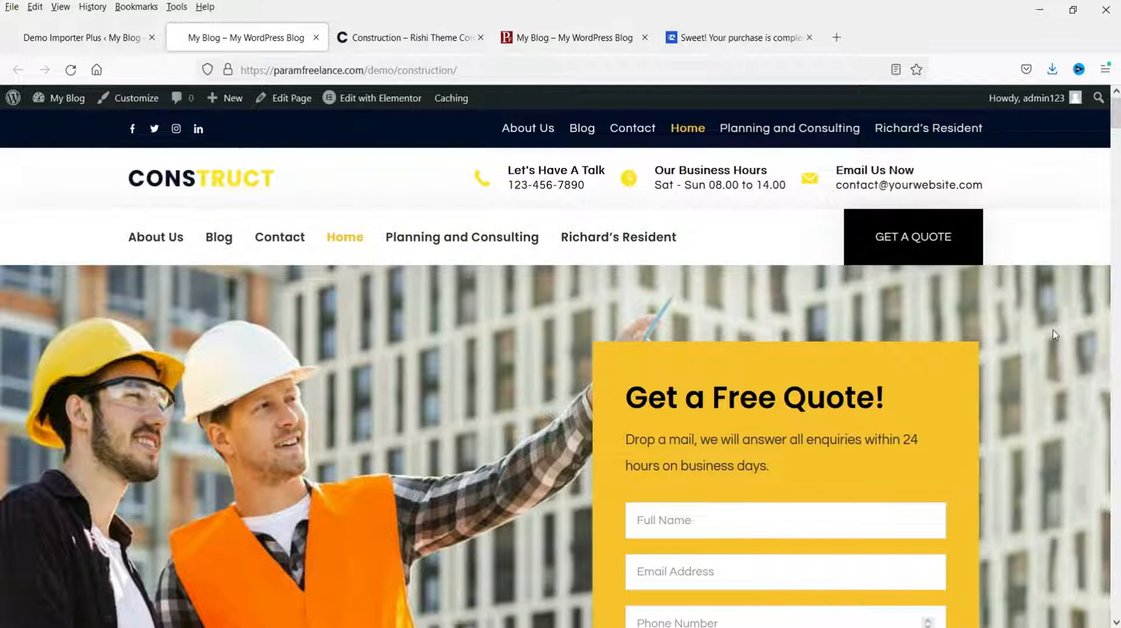
pyautogui.scroll(-15, 1055, 334)
pyautogui.scroll(-15, 1055, 335)
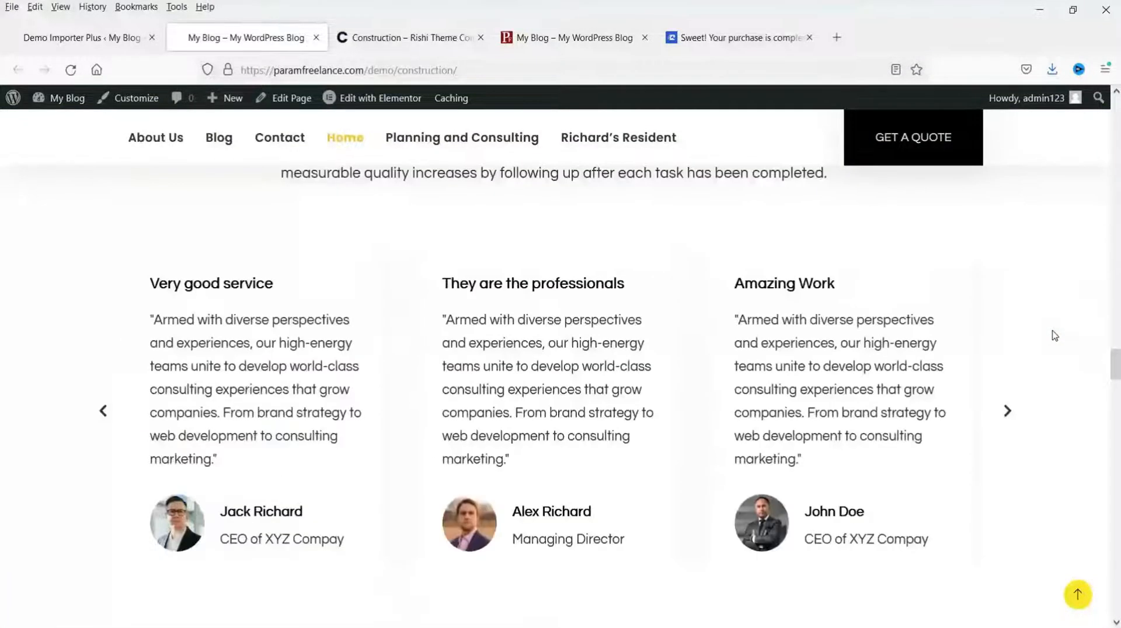
pyautogui.scroll(-15, 1054, 335)
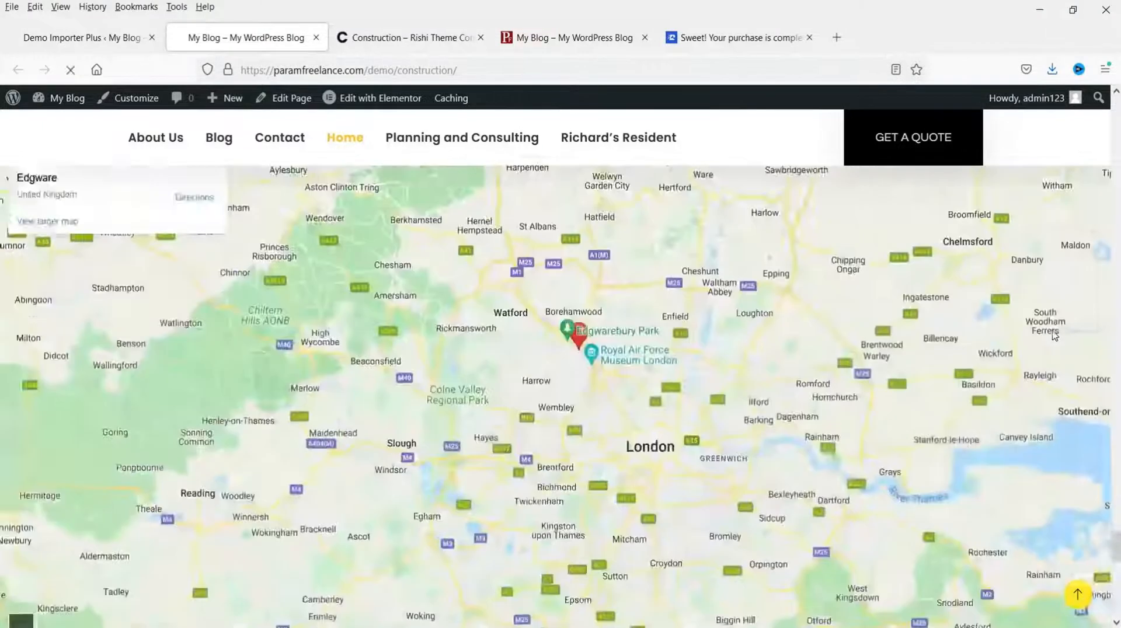
pyautogui.scroll(-10, 1054, 335)
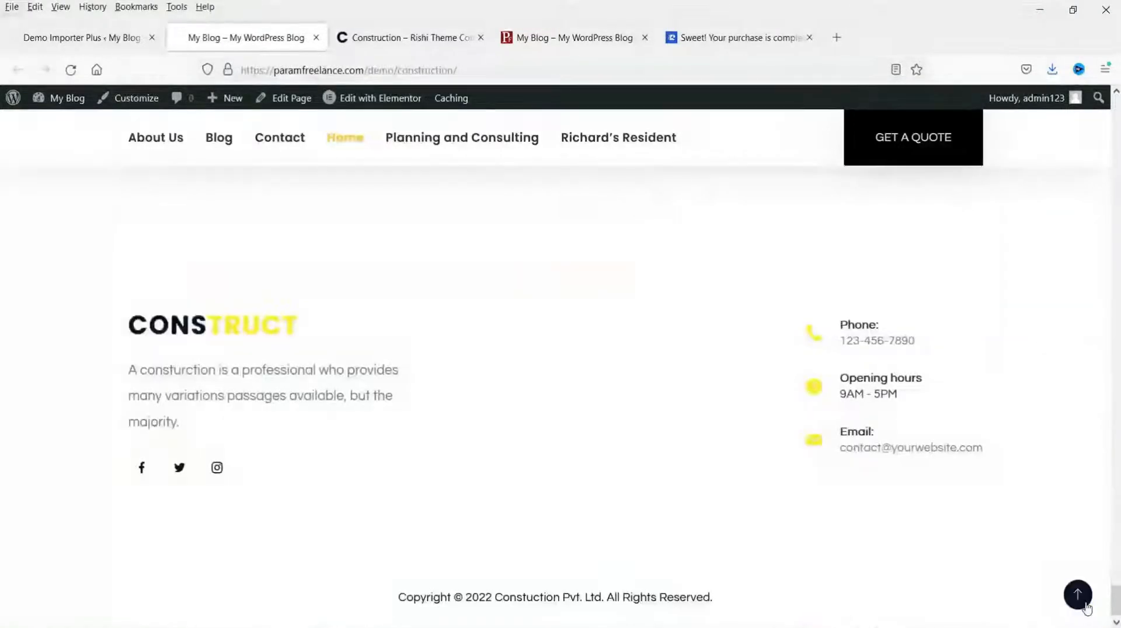
pyautogui.click(1081, 601)
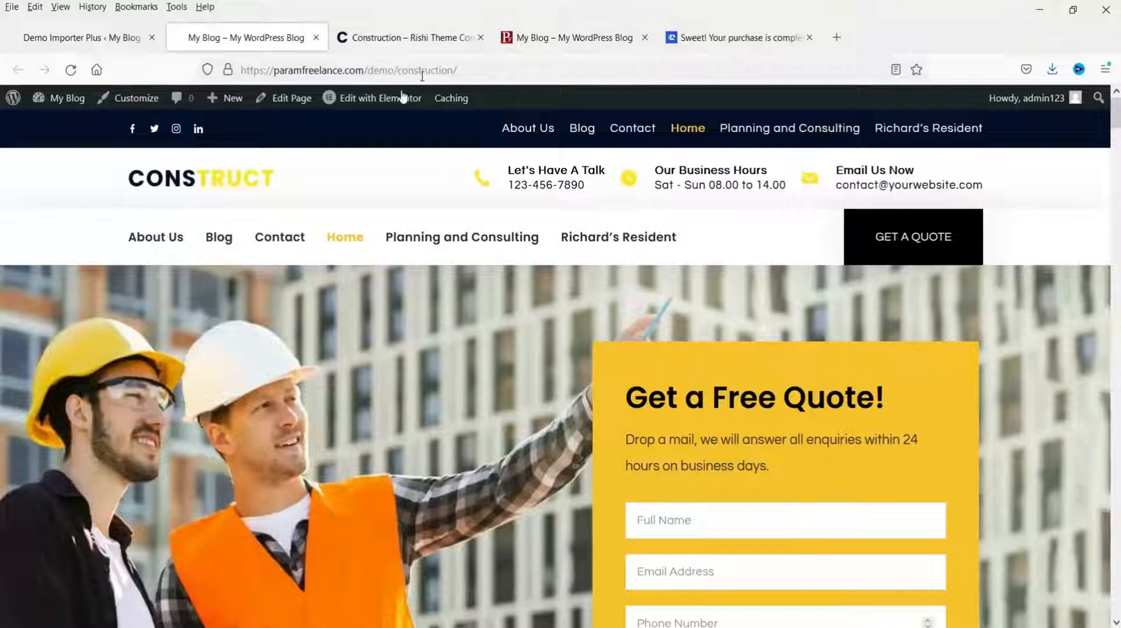
# Step: Close the extra demo and site preview tabs and dismiss the Imported Successfully message
pyautogui.click(480, 37)
pyautogui.click(480, 37)
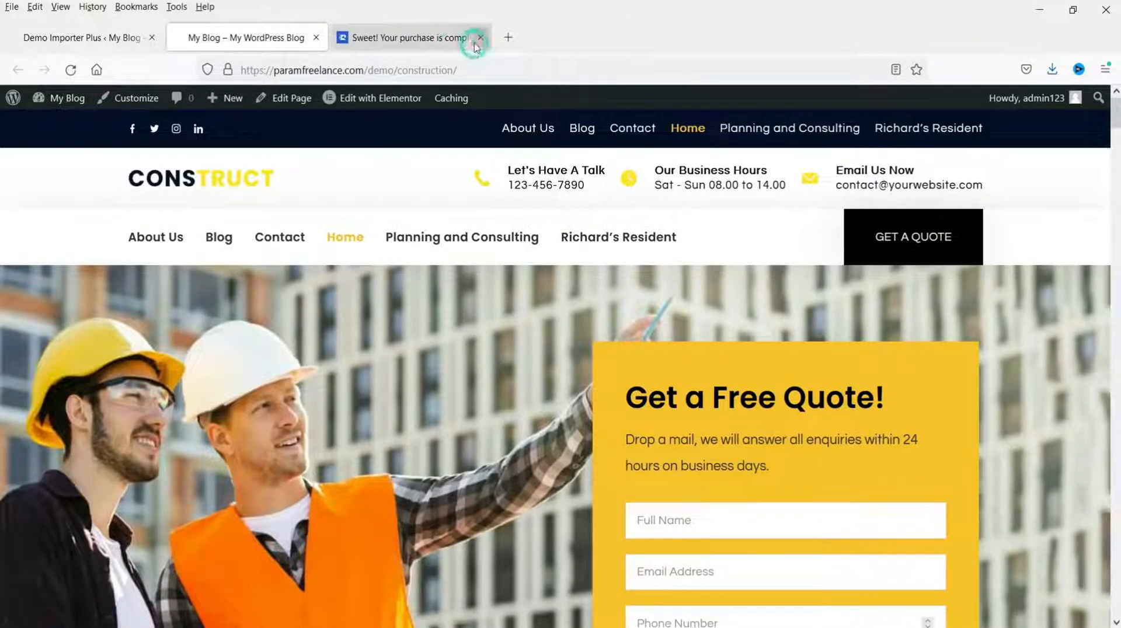
pyautogui.click(73, 39)
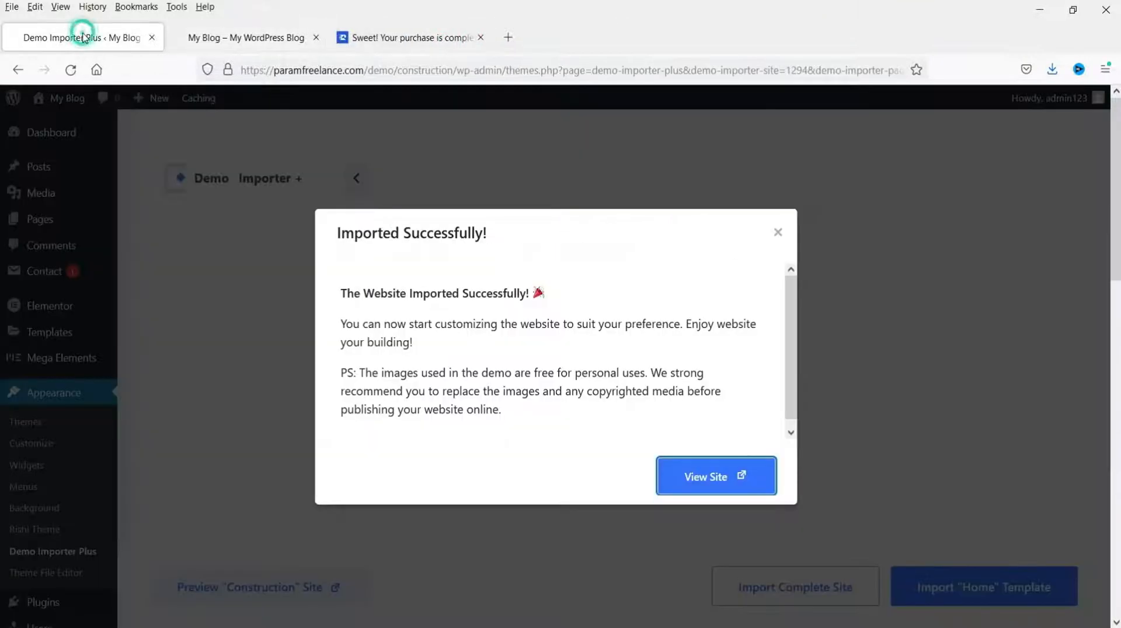
pyautogui.click(777, 233)
# Step: Review the list of imported site pages
pyautogui.click(39, 220)
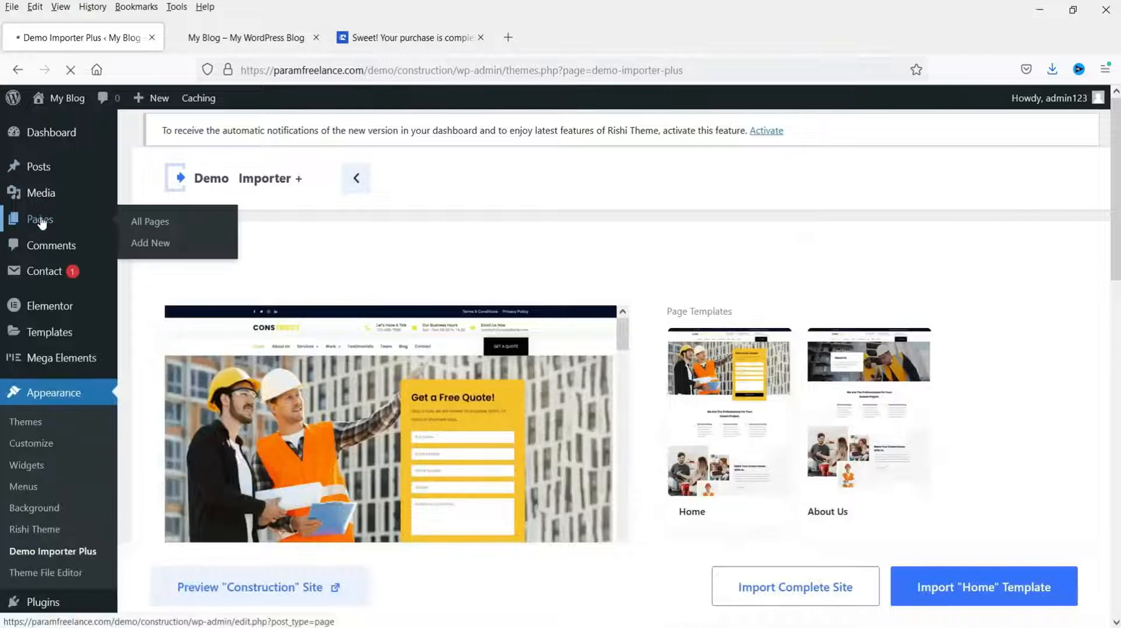
pyautogui.scroll(-2, 386, 286)
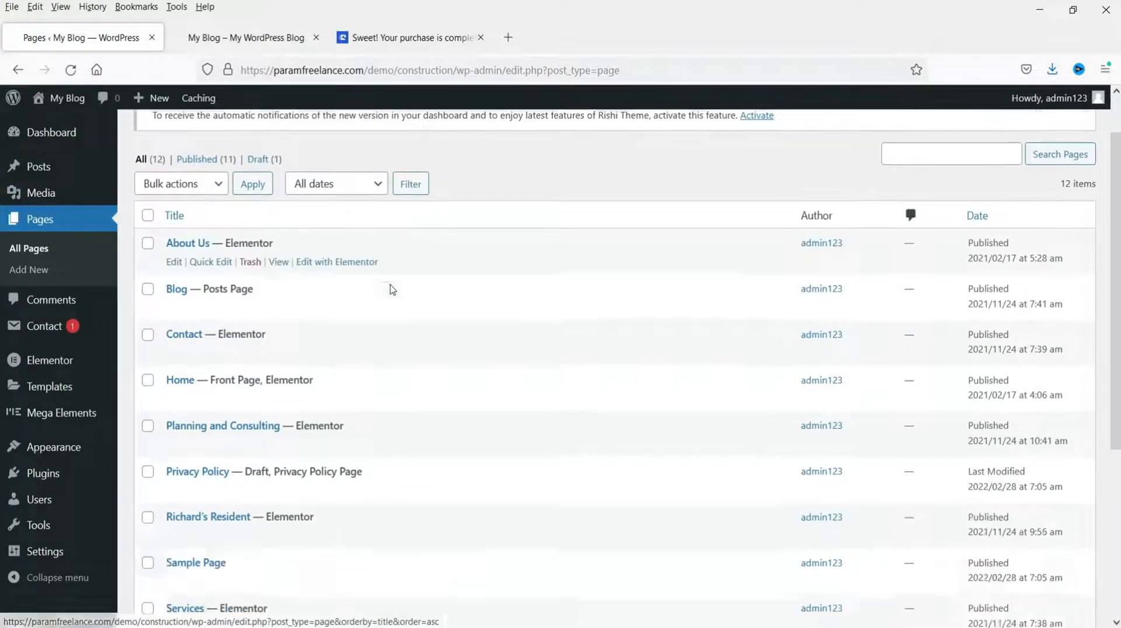
pyautogui.scroll(-4, 492, 268)
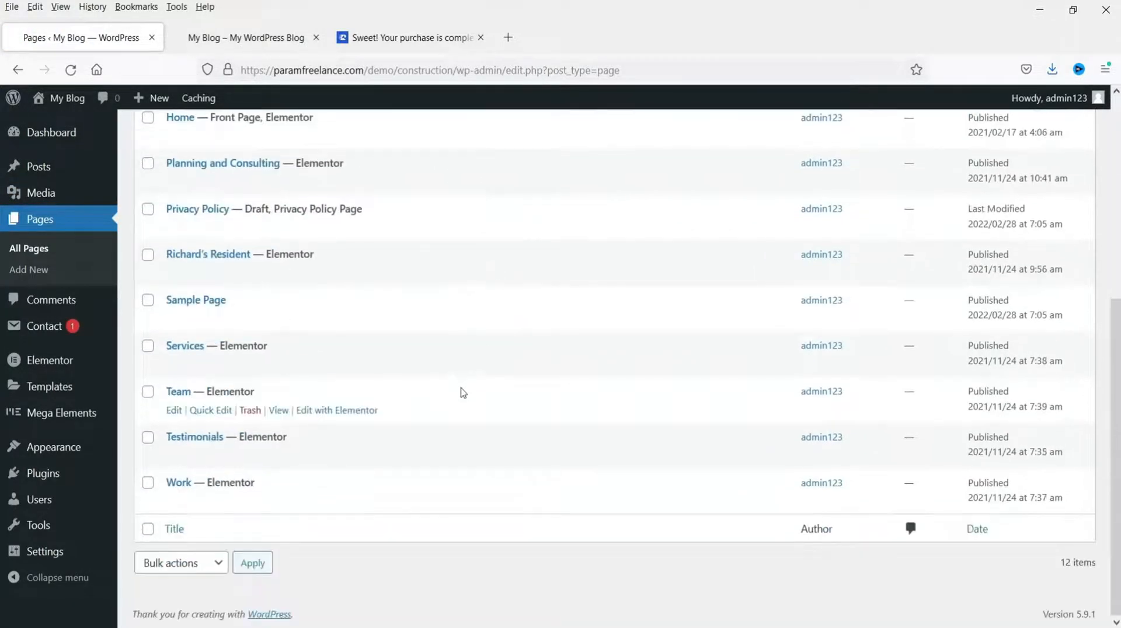
pyautogui.scroll(4, 501, 406)
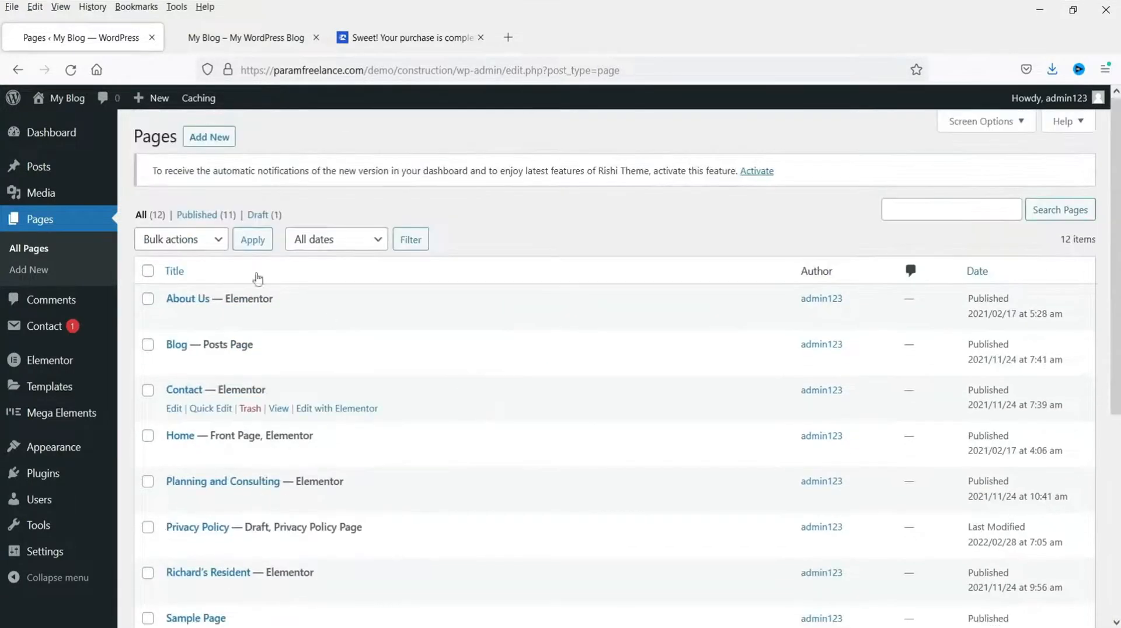
# Step: Move the default 'Hello world!' post to the Trash
pyautogui.click(39, 166)
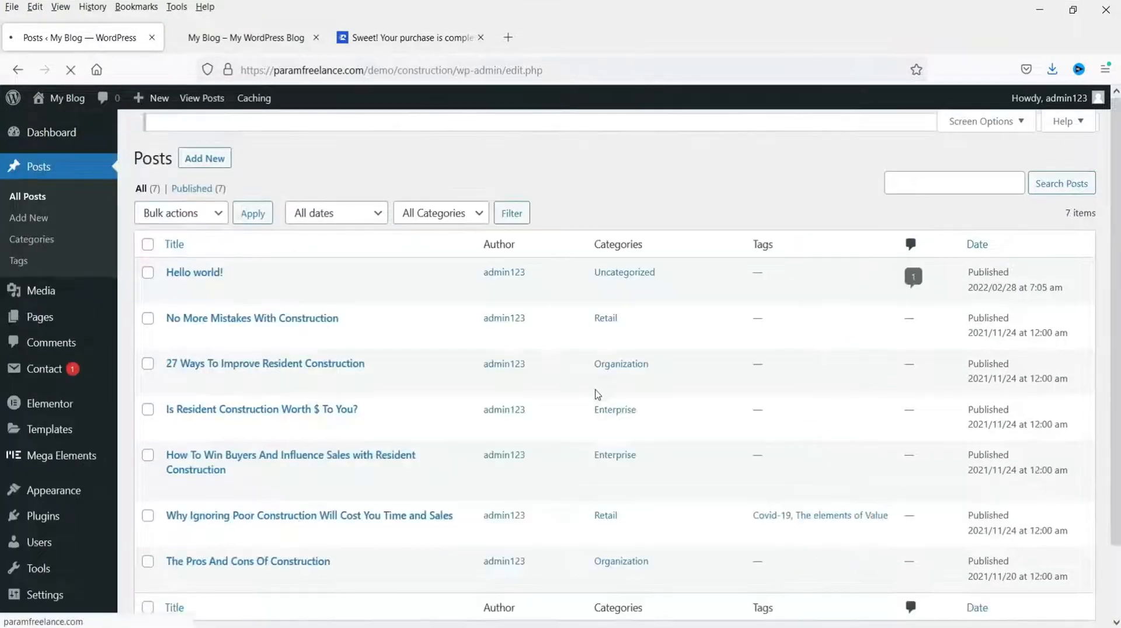
pyautogui.scroll(-3, 703, 344)
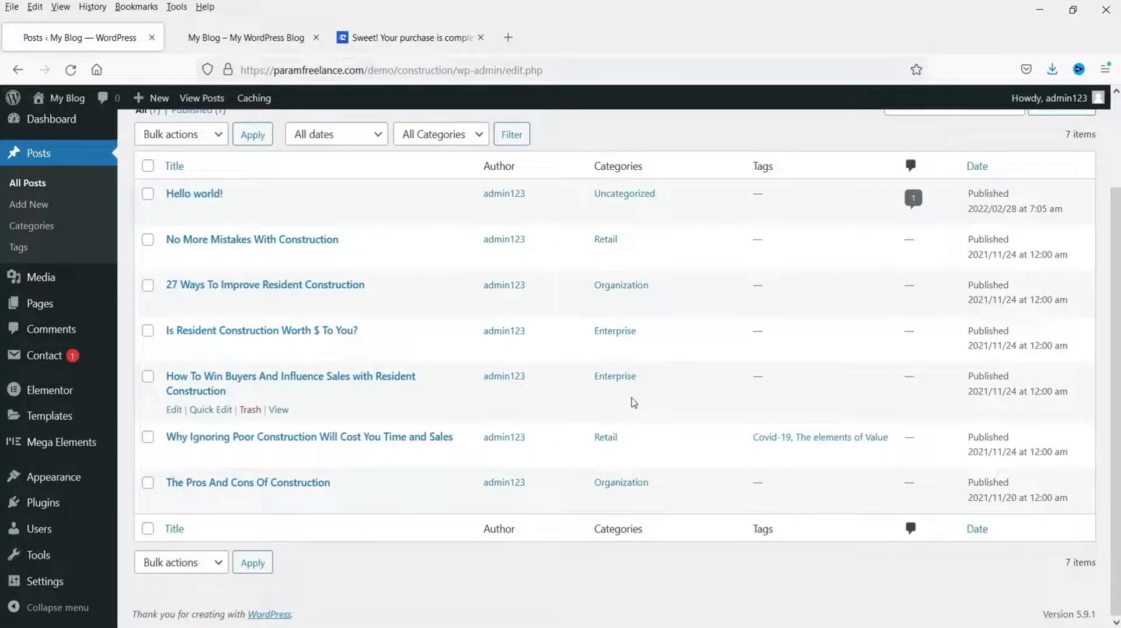
pyautogui.scroll(3, 633, 402)
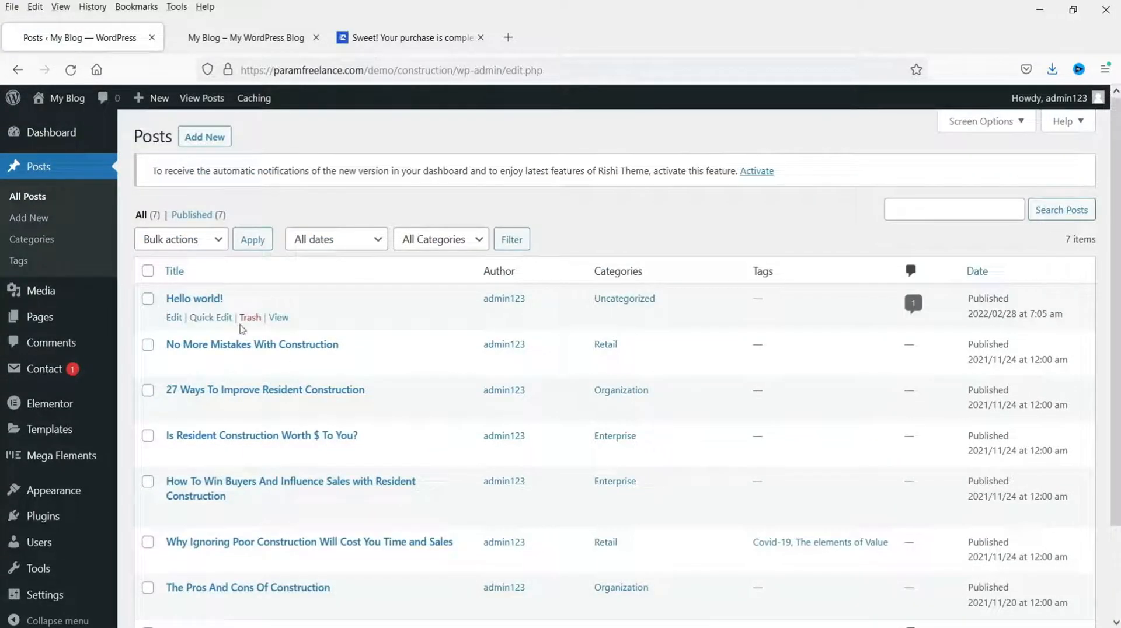
pyautogui.click(252, 319)
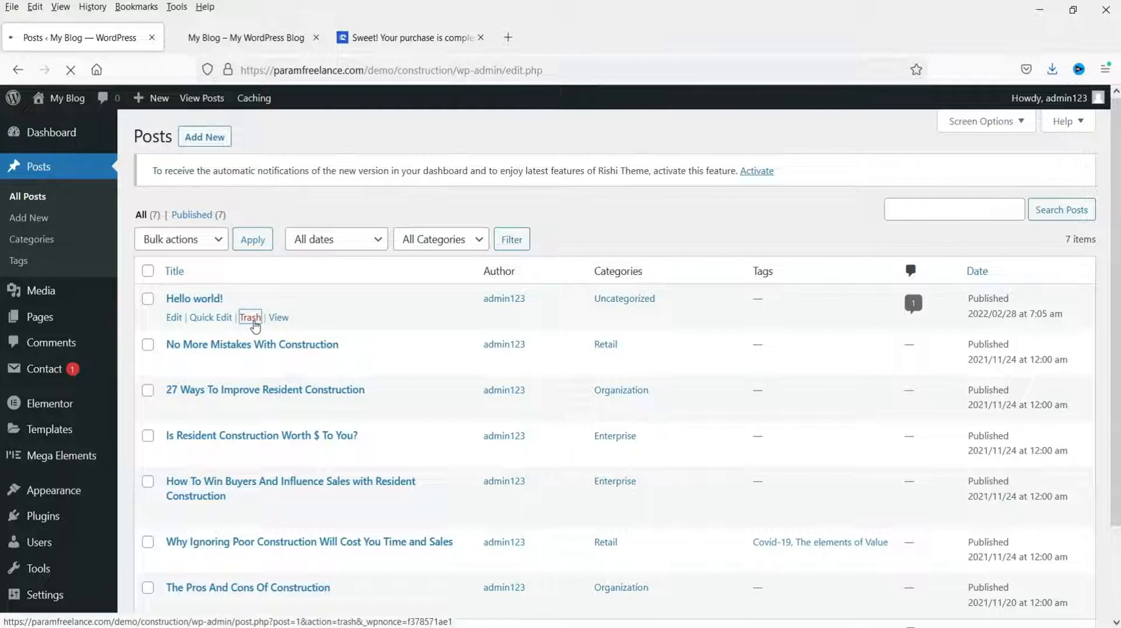
pyautogui.scroll(-3, 432, 336)
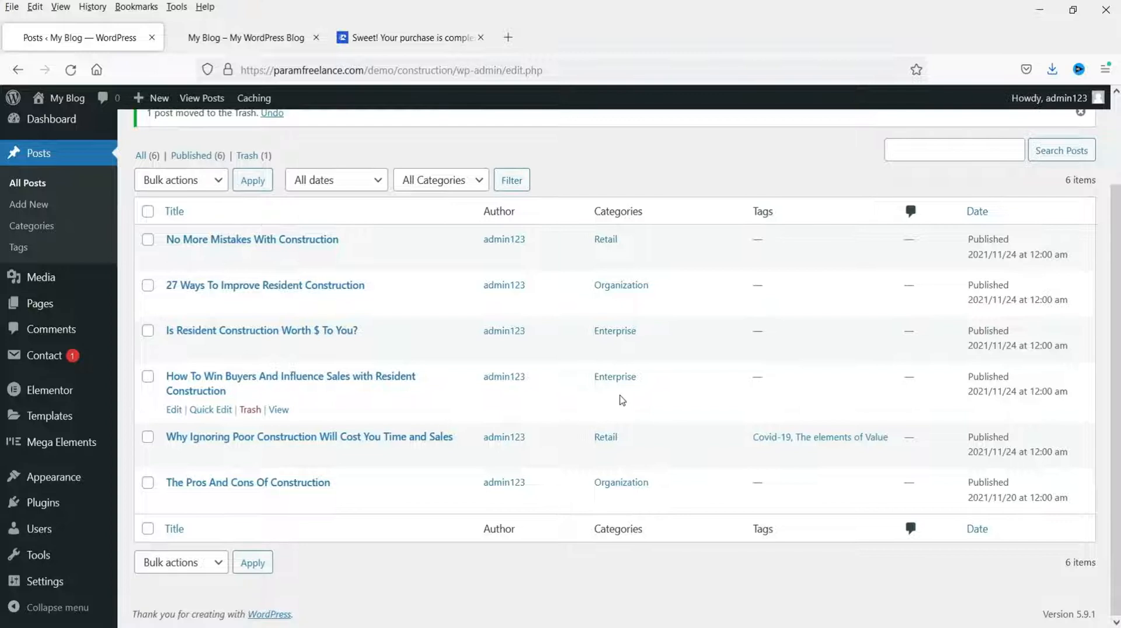
# Step: Set site title 'Param Construction' and tagline 'Construction Website' in General Settings and save
pyautogui.click(29, 581)
pyautogui.moveTo(303, 221); pyautogui.dragTo(350, 222)
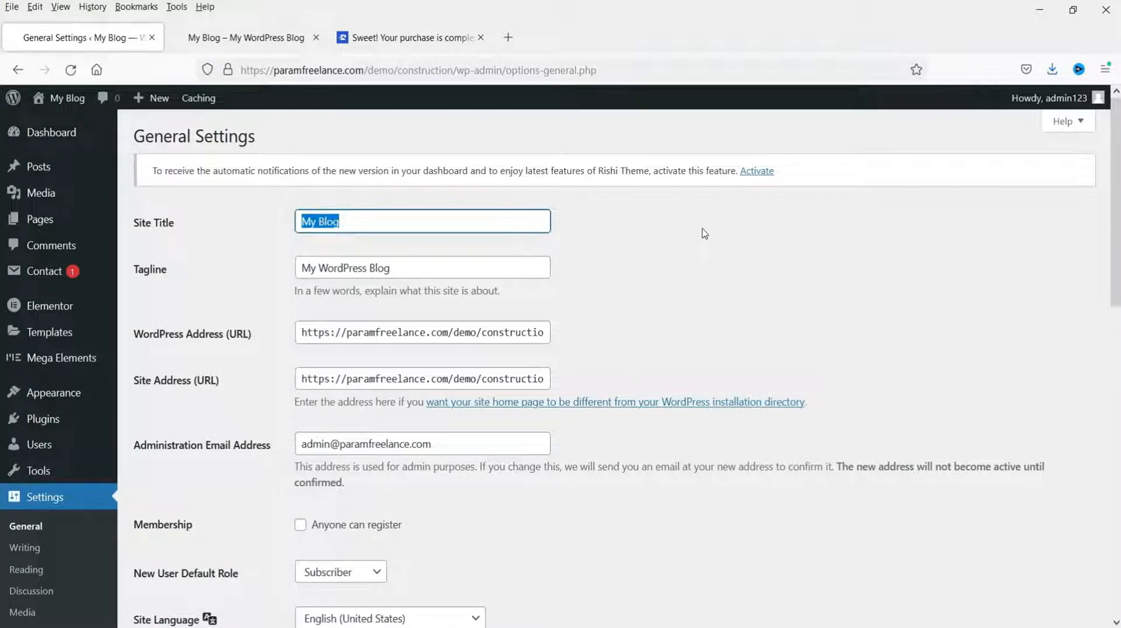
pyautogui.write('Param ')
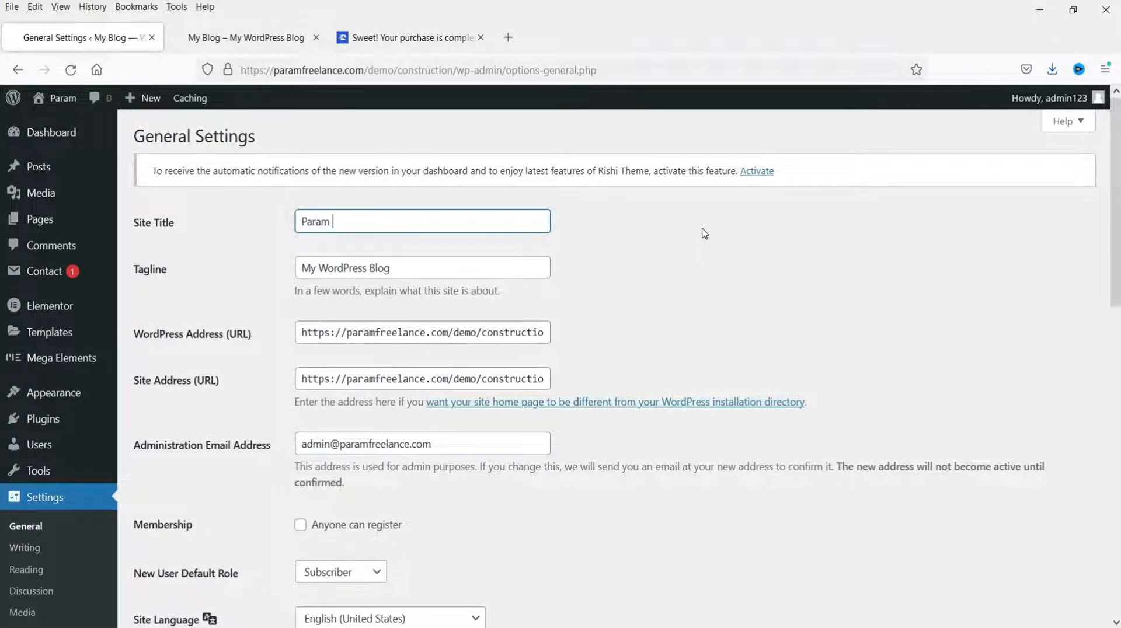
pyautogui.write('Construc')
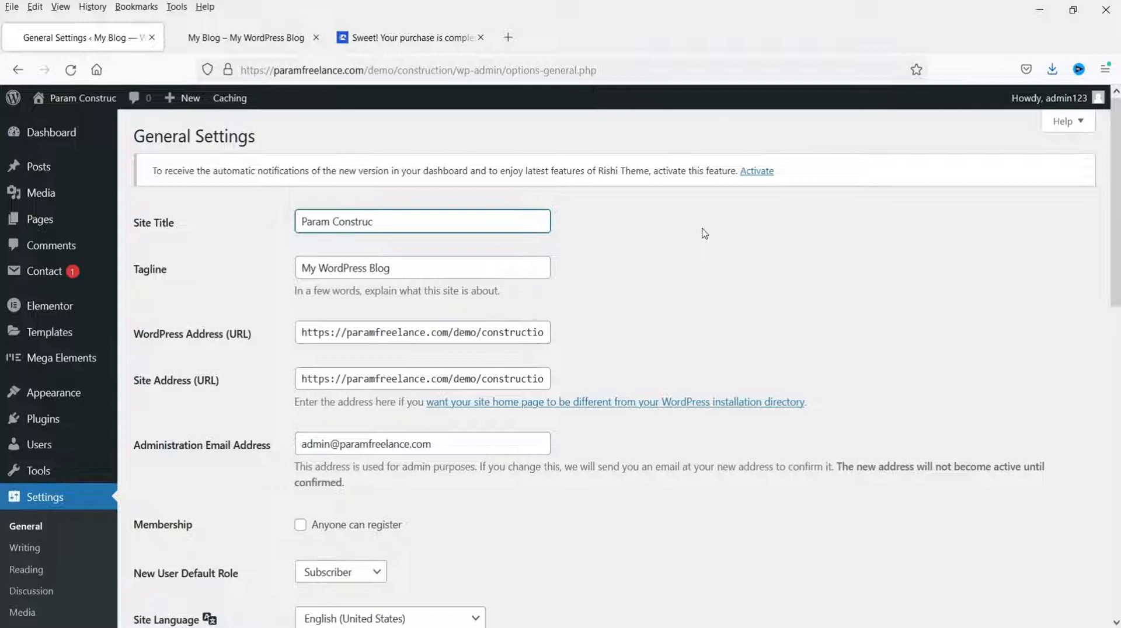
pyautogui.write('tion')
pyautogui.tripleClick(488, 274)
pyautogui.write('Construction Website')
pyautogui.scroll(-15, 520, 373)
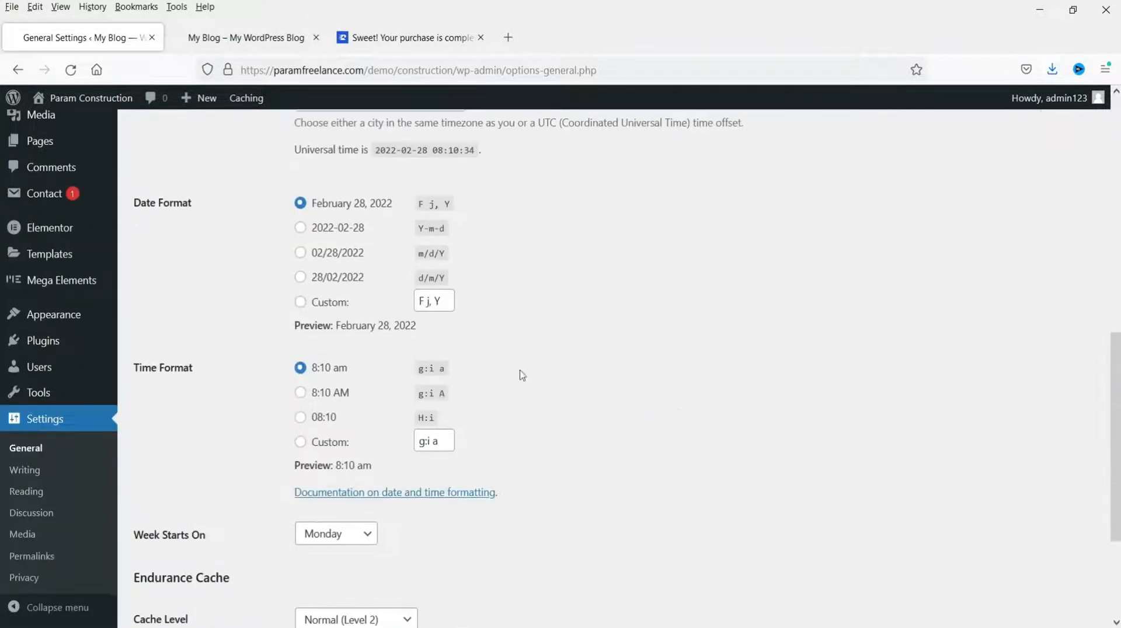
pyautogui.click(172, 552)
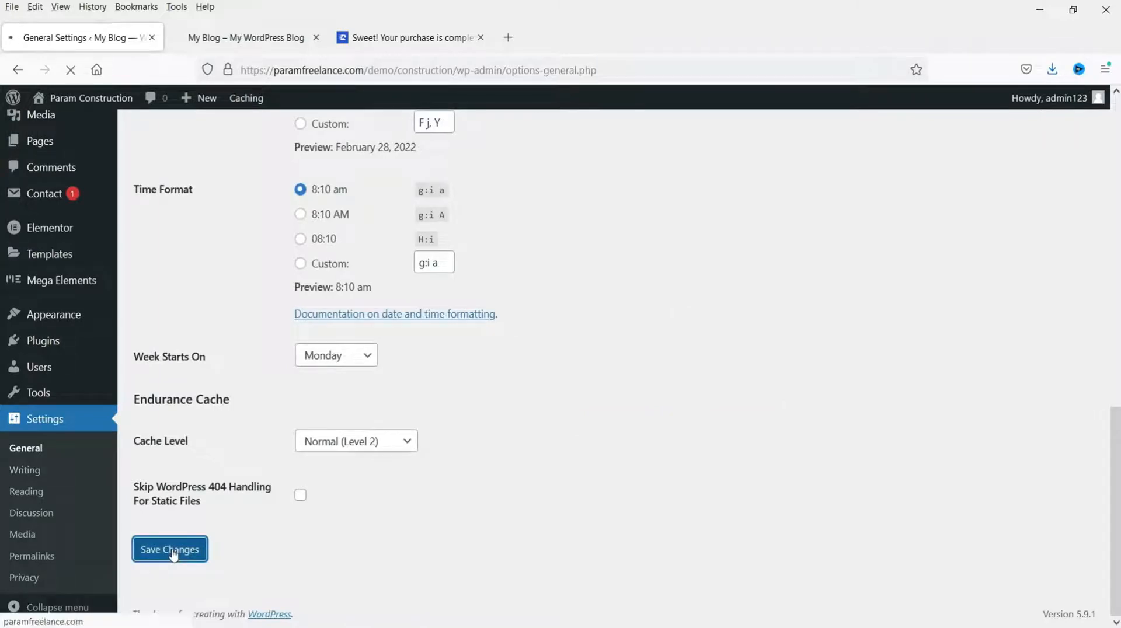
pyautogui.moveTo(81, 374)
pyautogui.scroll(-3, 82, 379)
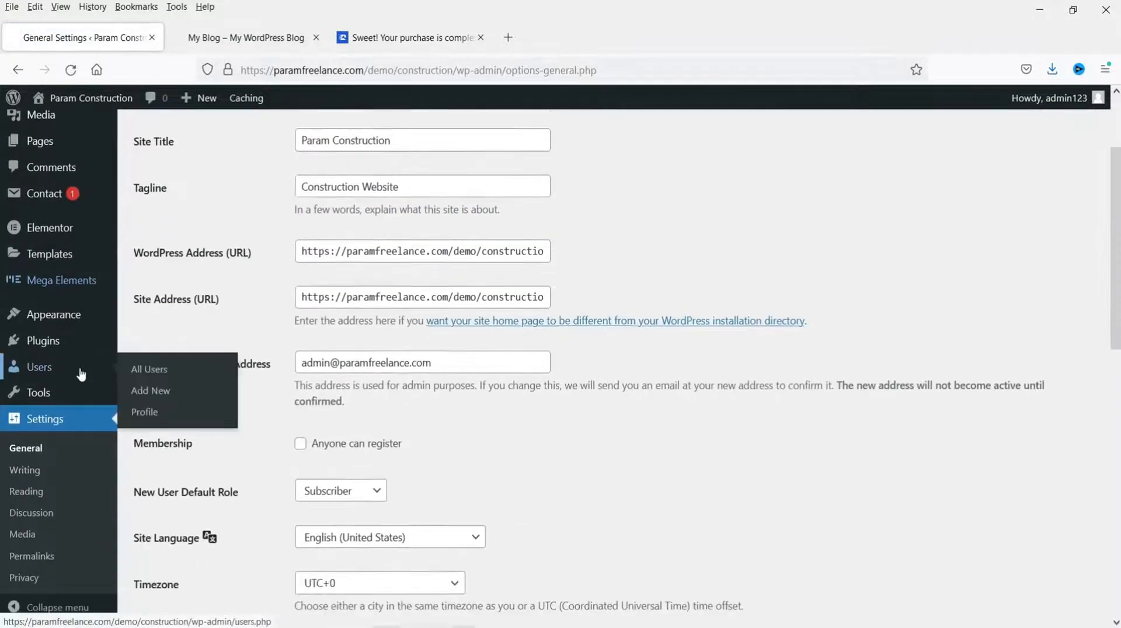
pyautogui.click(26, 491)
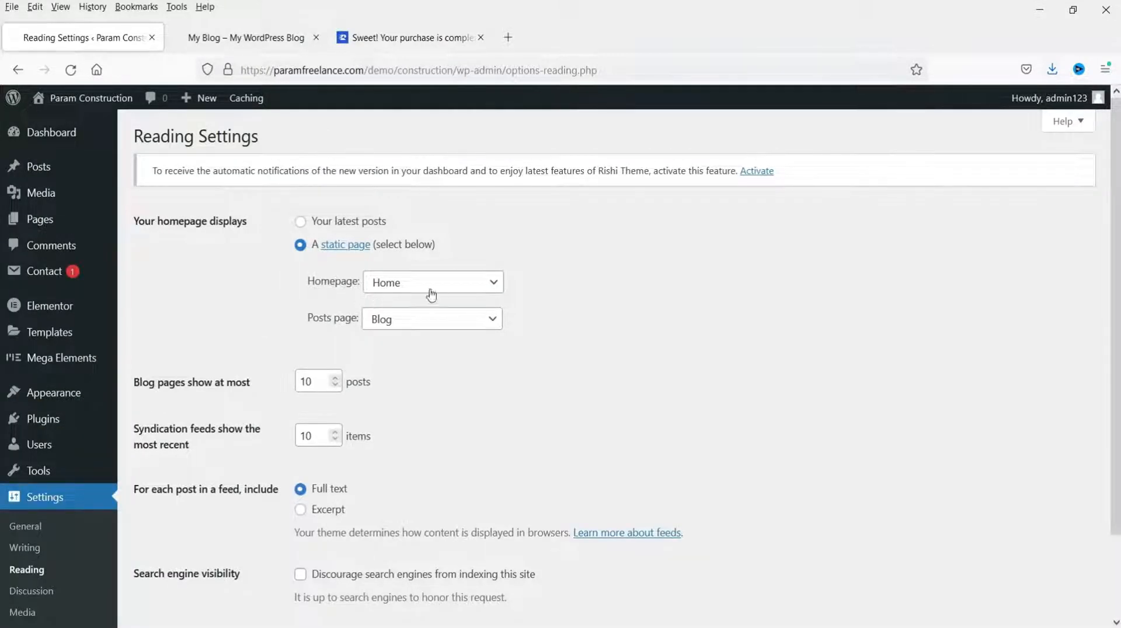
# Step: Adjust and save the Reading settings
pyautogui.click(664, 350)
pyautogui.scroll(-3, 665, 351)
pyautogui.click(170, 551)
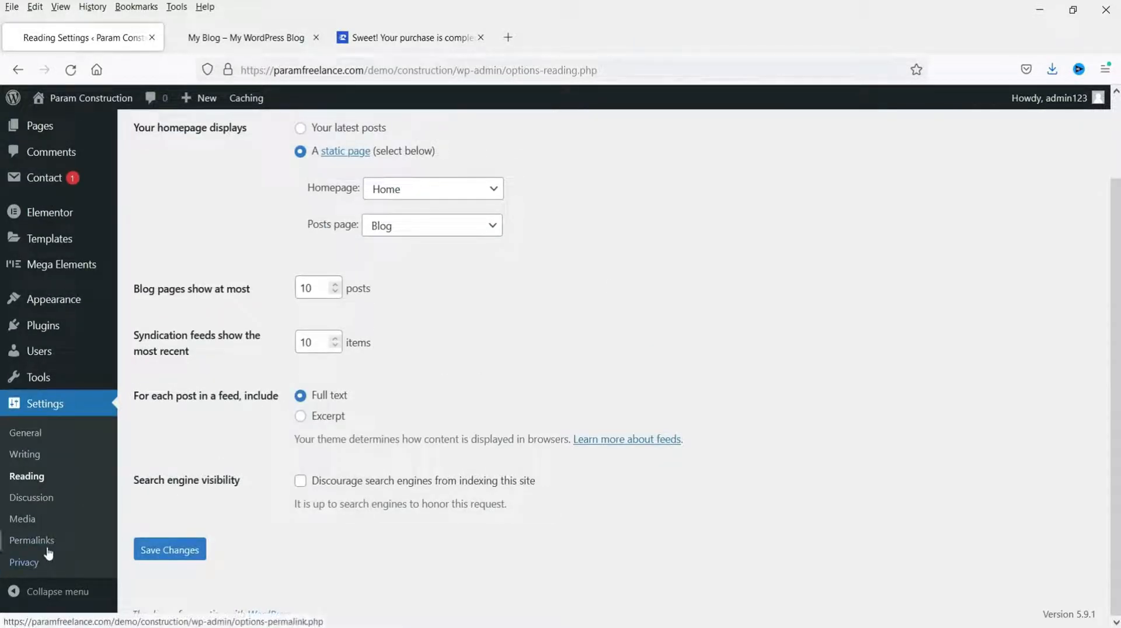
# Step: Switch permalinks to the Post name structure and save
pyautogui.click(50, 540)
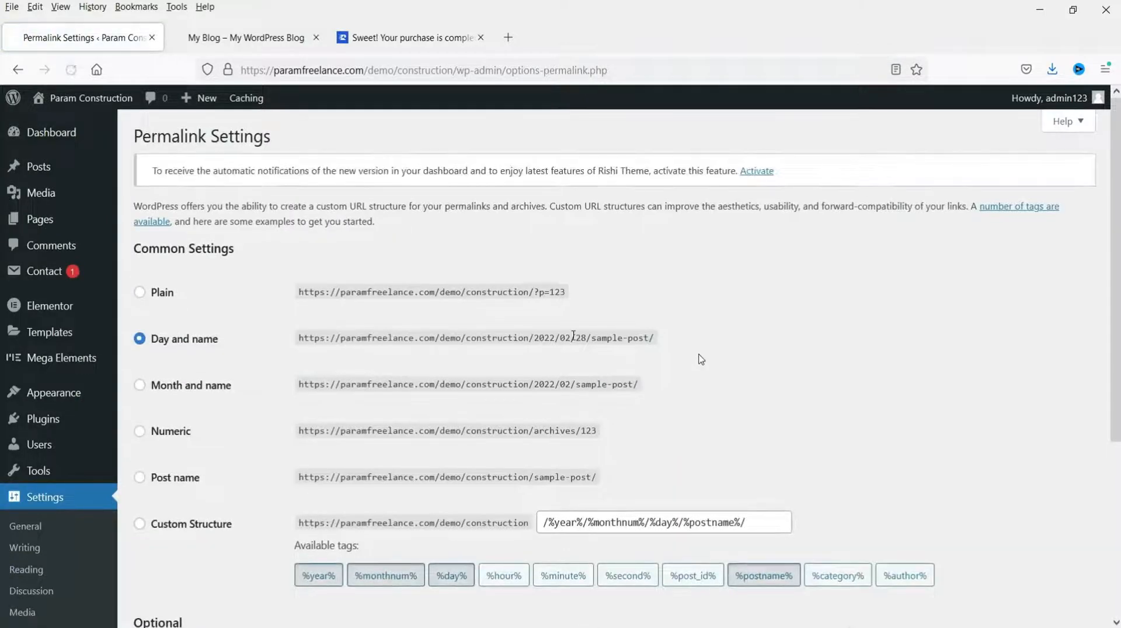
pyautogui.click(142, 478)
pyautogui.scroll(-4, 169, 409)
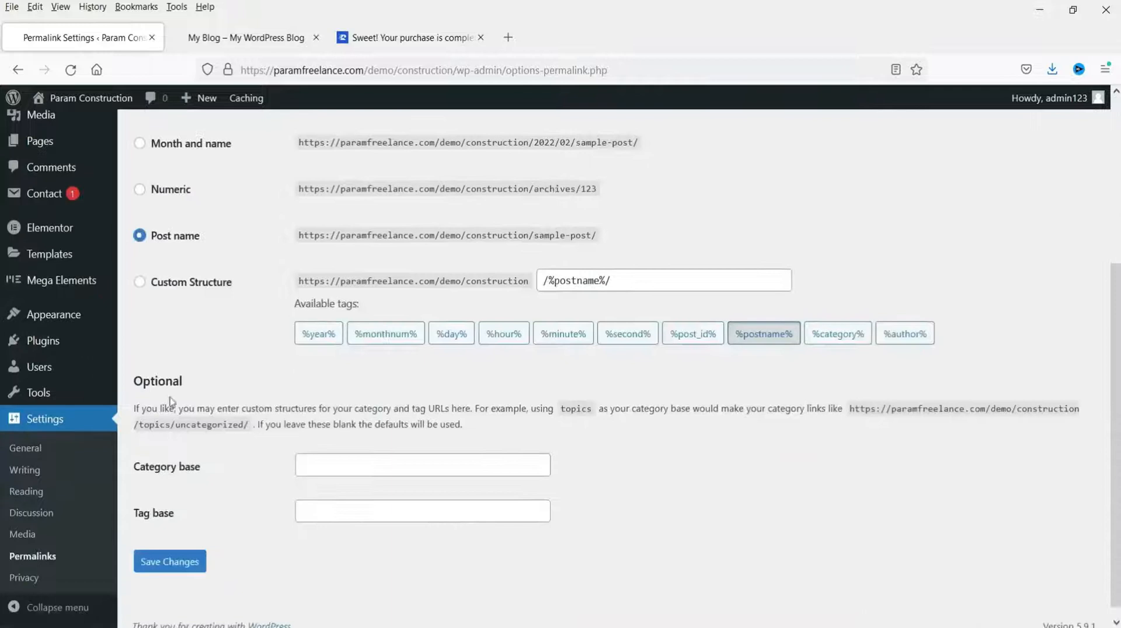
pyautogui.click(169, 561)
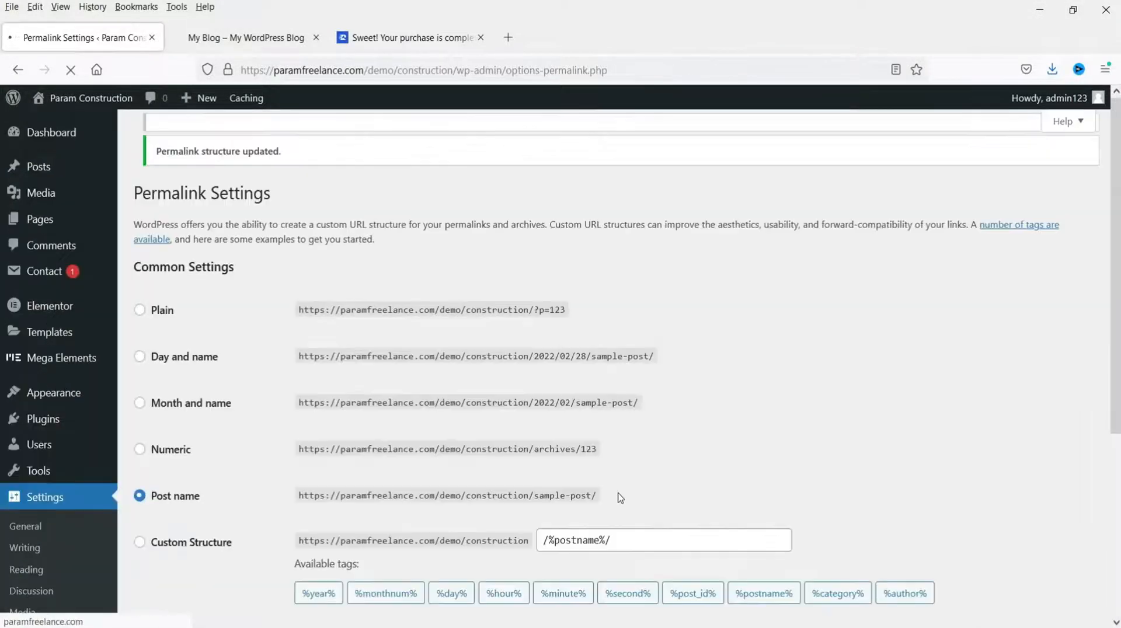
pyautogui.scroll(-4, 517, 382)
pyautogui.moveTo(55, 318)
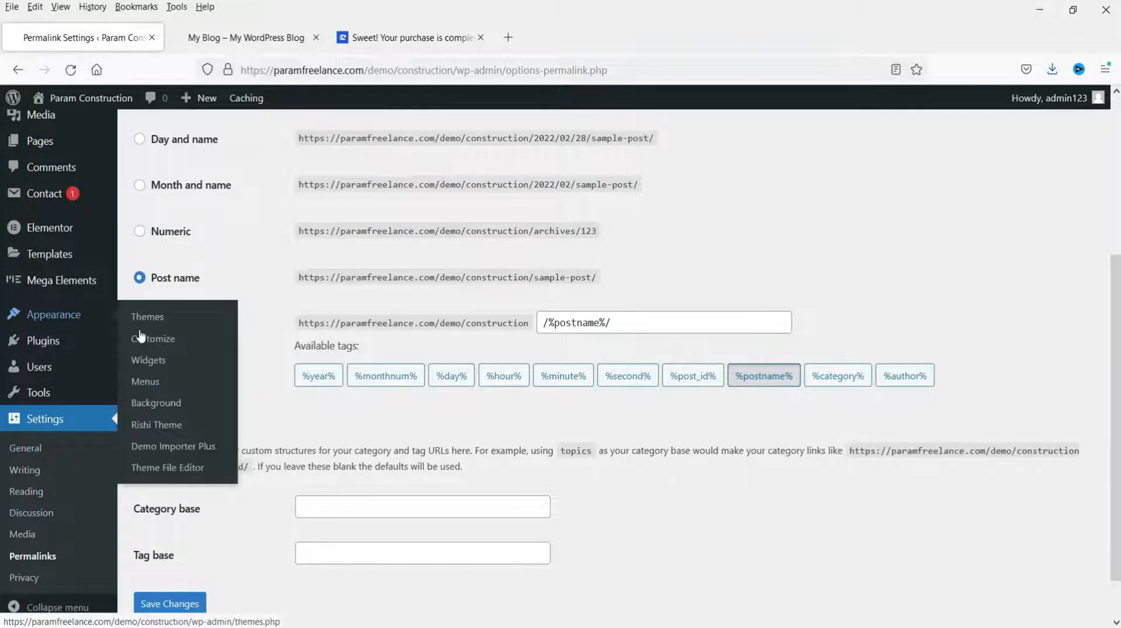
# Step: Load Menu 1 (Primary) in Appearance › Menus, save it, and view the front page
pyautogui.click(146, 383)
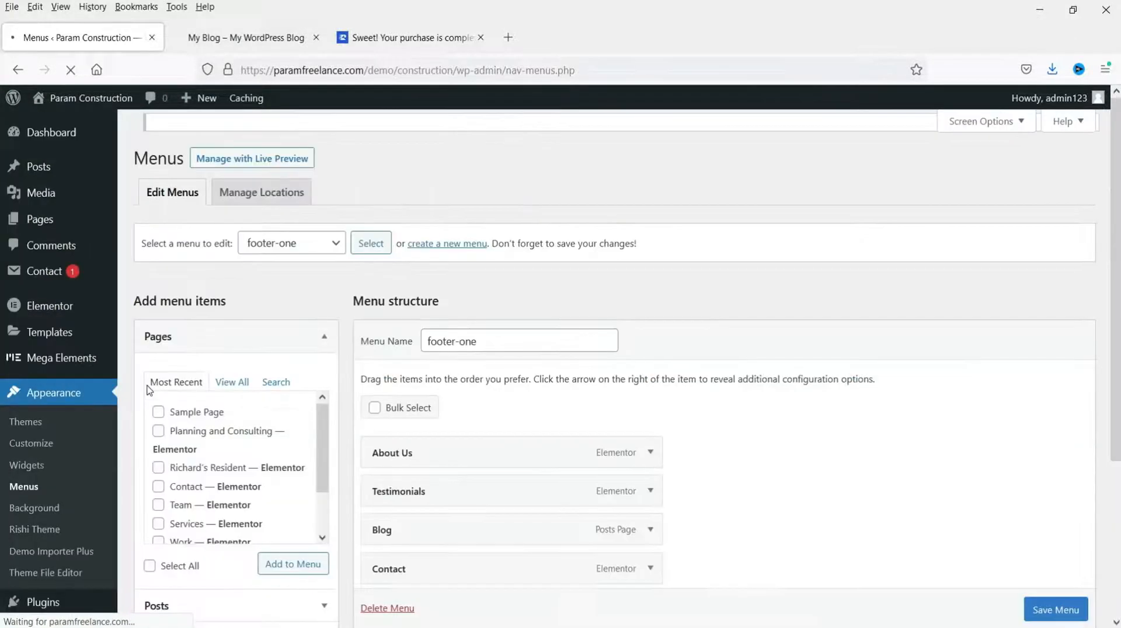
pyautogui.scroll(-4, 784, 364)
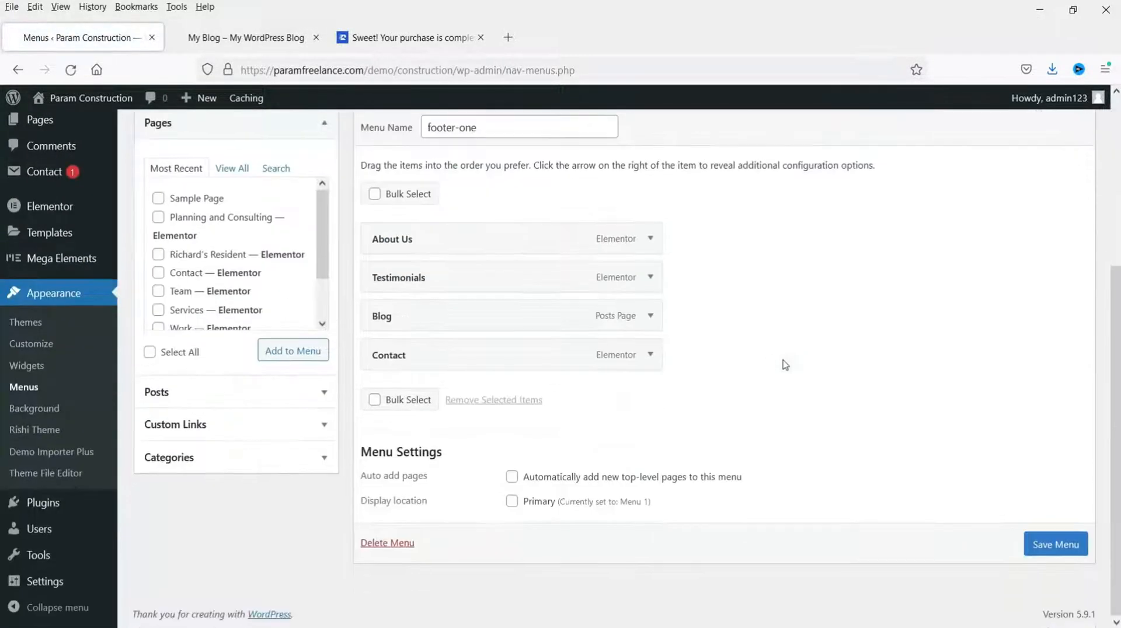
pyautogui.scroll(4, 757, 456)
pyautogui.click(316, 278)
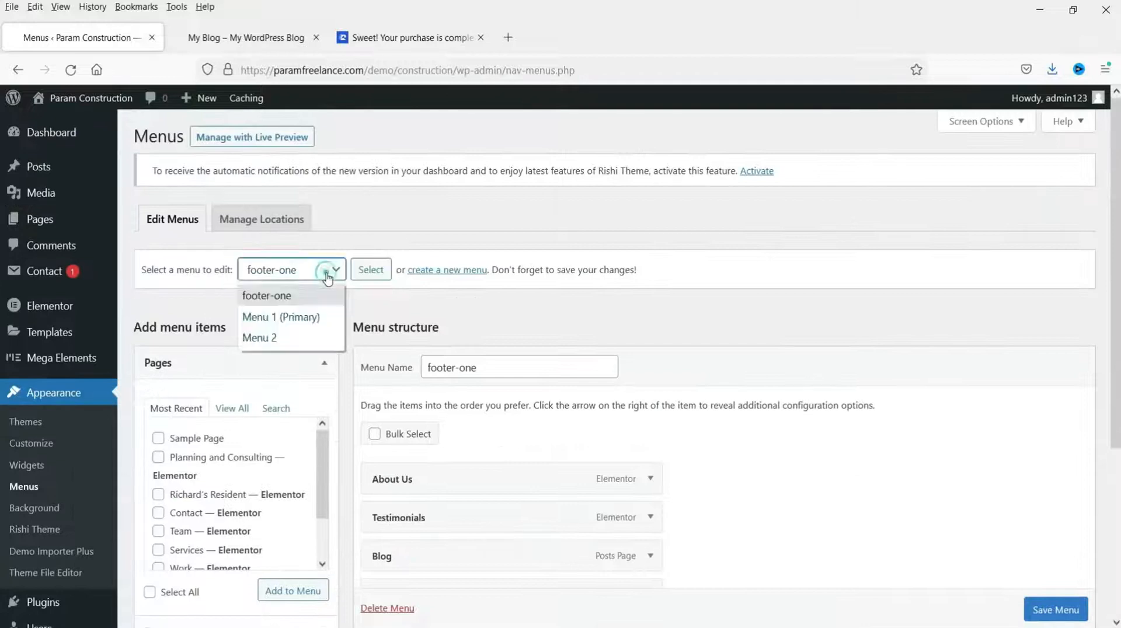
pyautogui.click(313, 315)
pyautogui.click(370, 270)
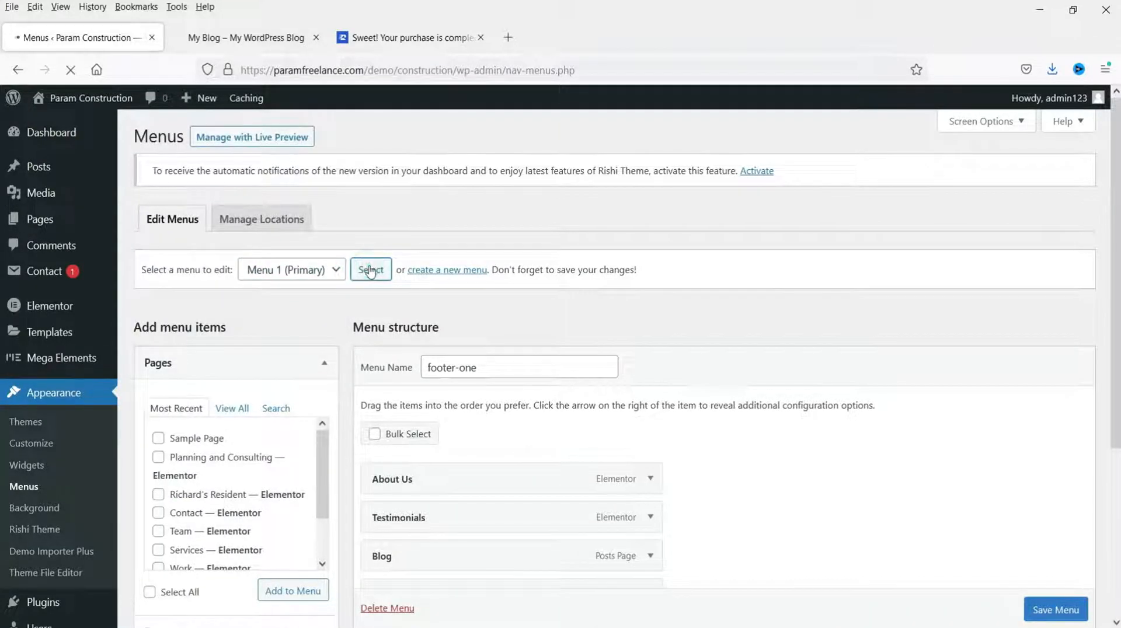
pyautogui.scroll(-7, 748, 352)
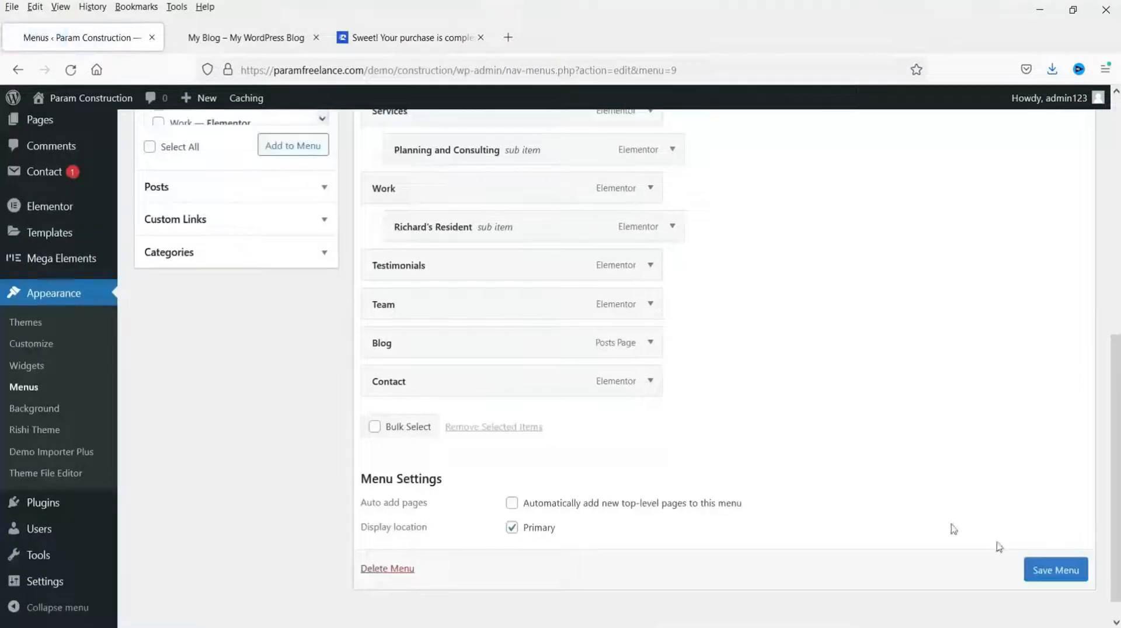
pyautogui.click(1062, 571)
pyautogui.hotkey('ctrl', 'Tab')
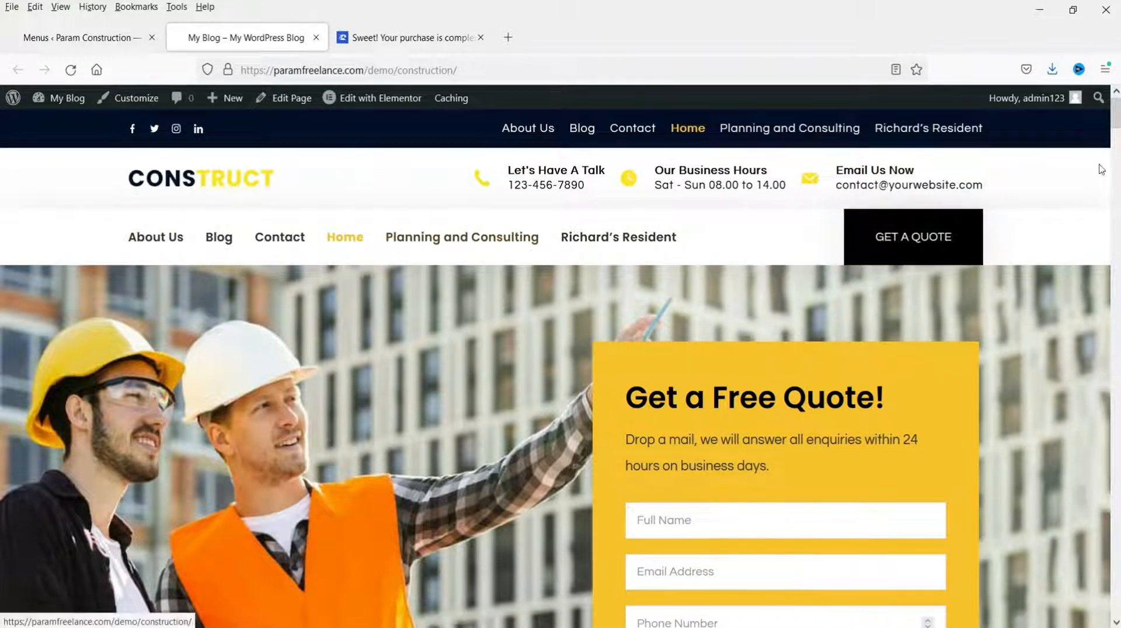
# Step: Review the finished front page down to the footer, then return to the Menus admin tab
pyautogui.moveTo(1117, 117); pyautogui.dragTo(1116, 604)
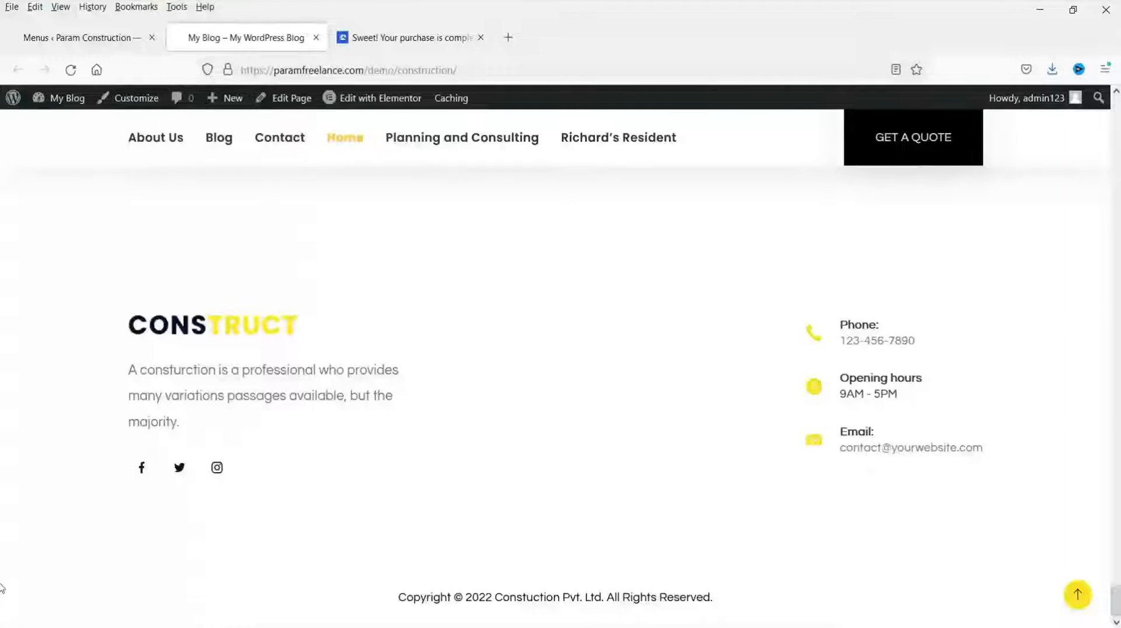
pyautogui.moveTo(1116, 601); pyautogui.dragTo(1116, 102)
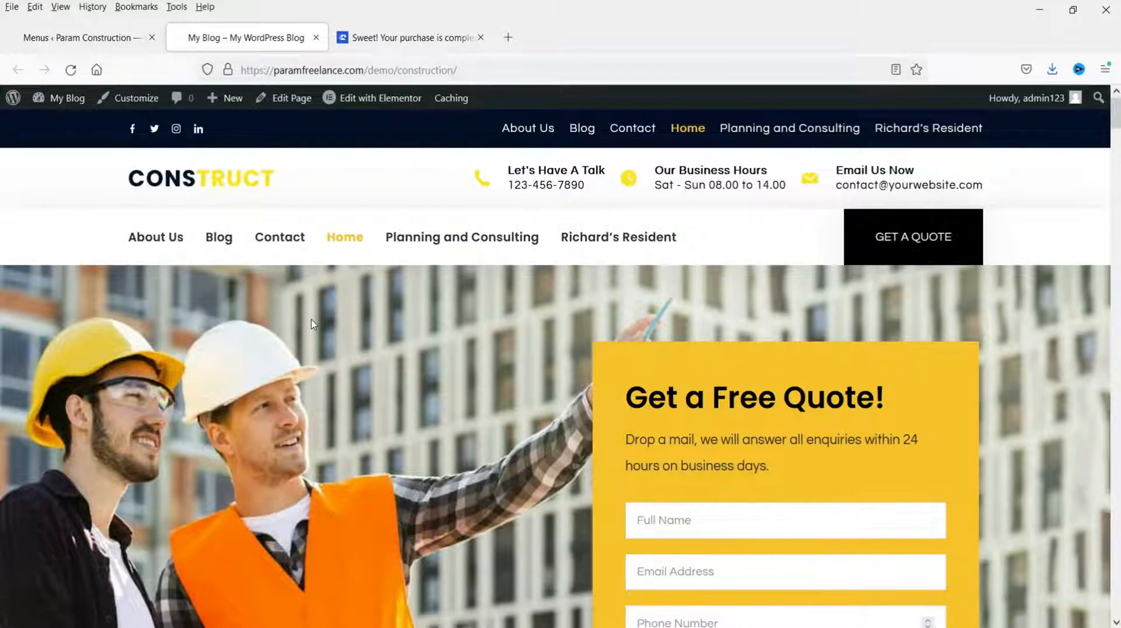
pyautogui.hotkey('ctrl', 'pageup')
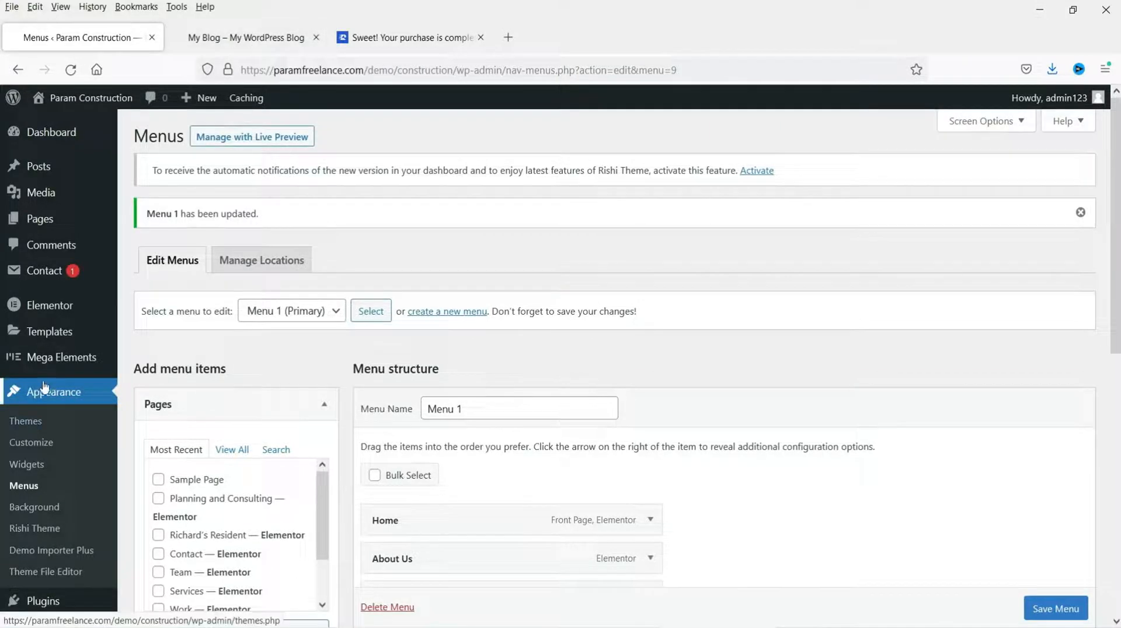
# Step: Open the Rishi Theme dashboard and launch its Header Builder in the customizer
pyautogui.click(36, 528)
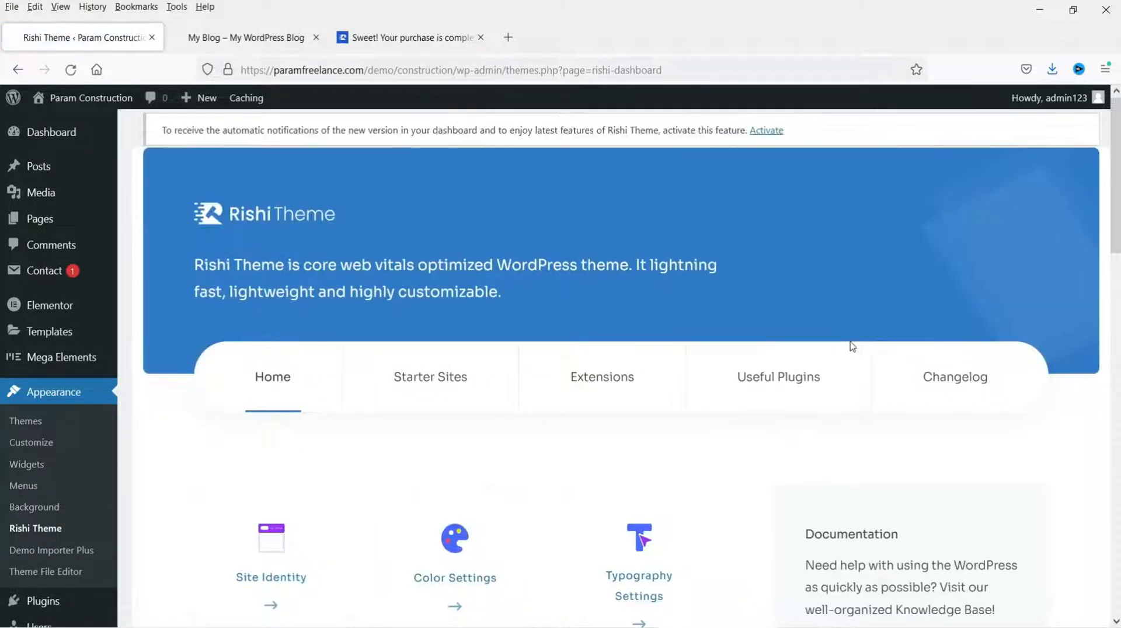
pyautogui.scroll(-5, 601, 295)
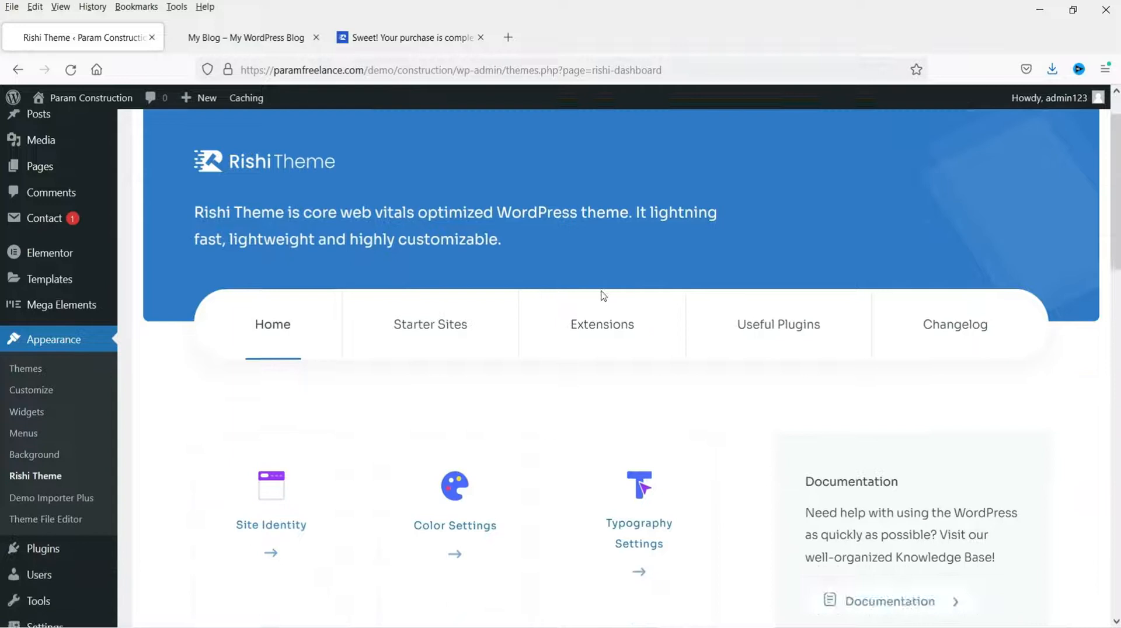
pyautogui.scroll(-2, 603, 295)
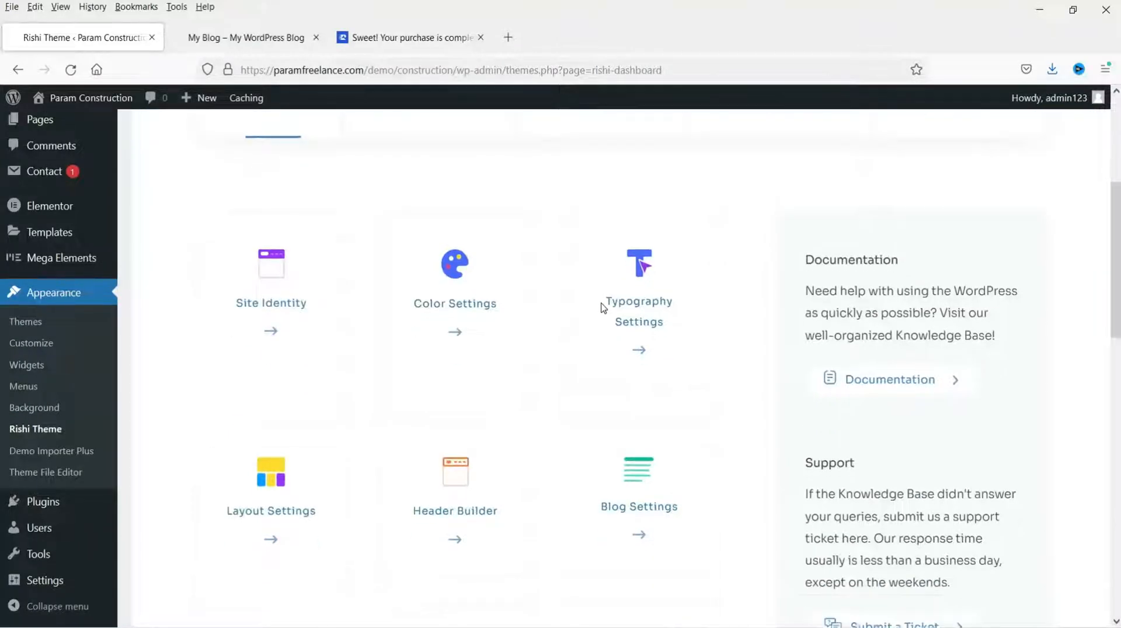
pyautogui.click(458, 473)
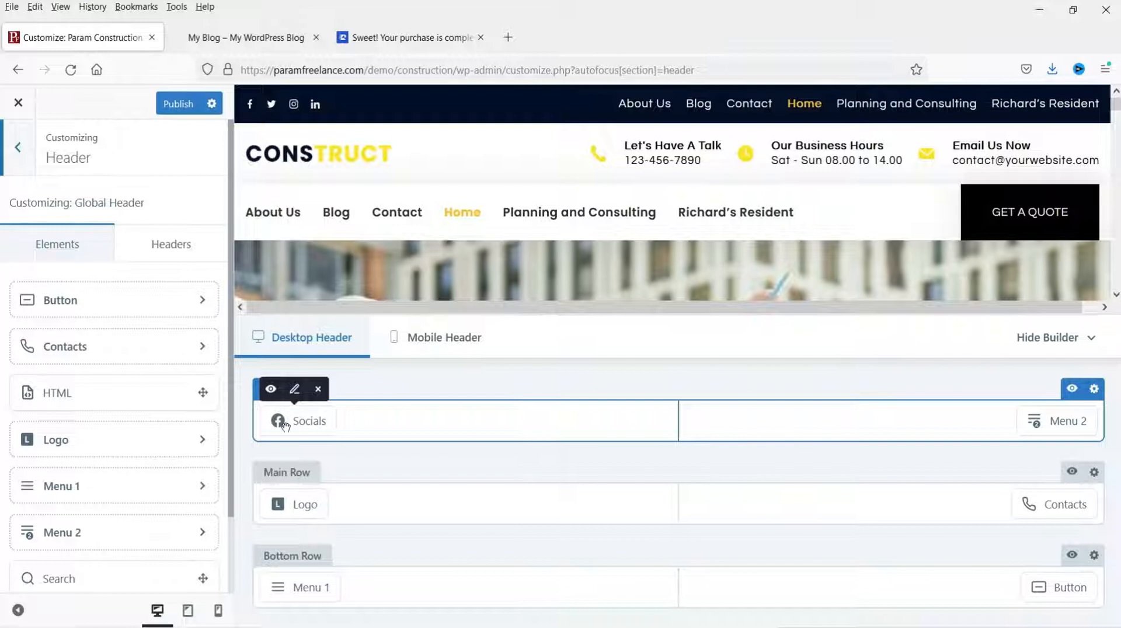
# Step: In the top-row Socials settings, delete LinkedIn and add Pinterest to the icons
pyautogui.click(296, 391)
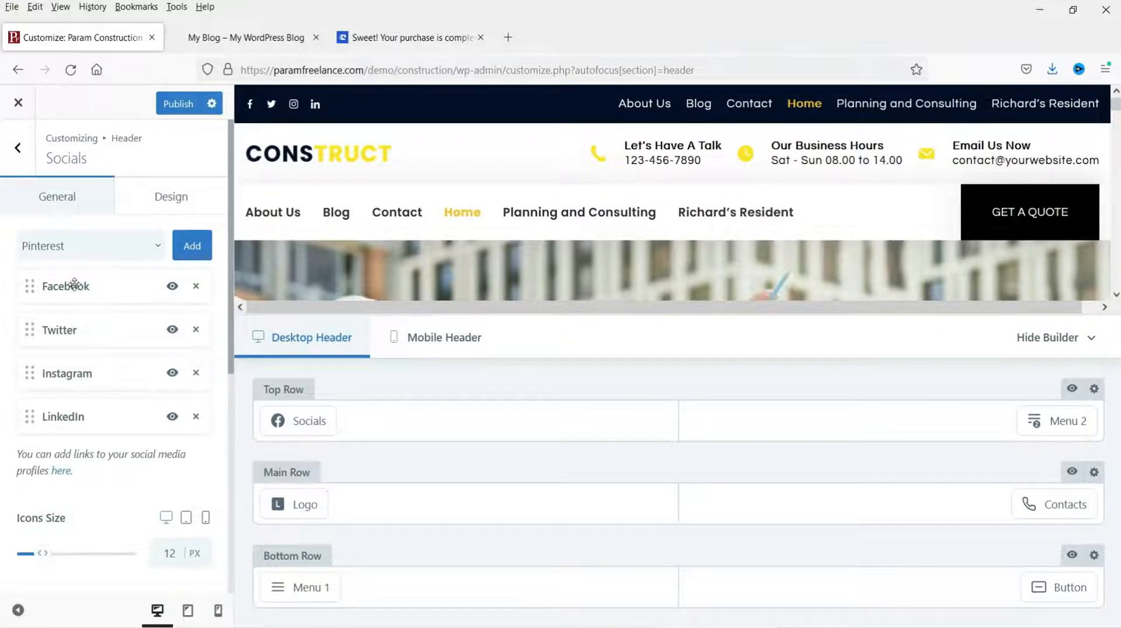
pyautogui.click(174, 289)
pyautogui.click(172, 417)
pyautogui.click(172, 417)
pyautogui.click(196, 417)
pyautogui.click(91, 245)
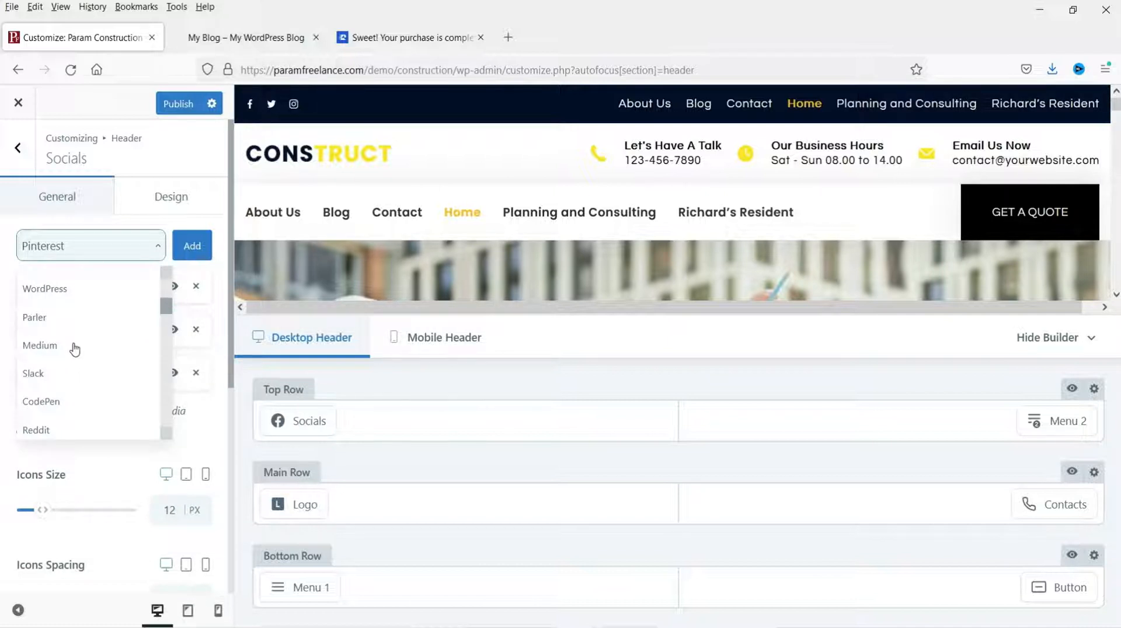
pyautogui.click(197, 250)
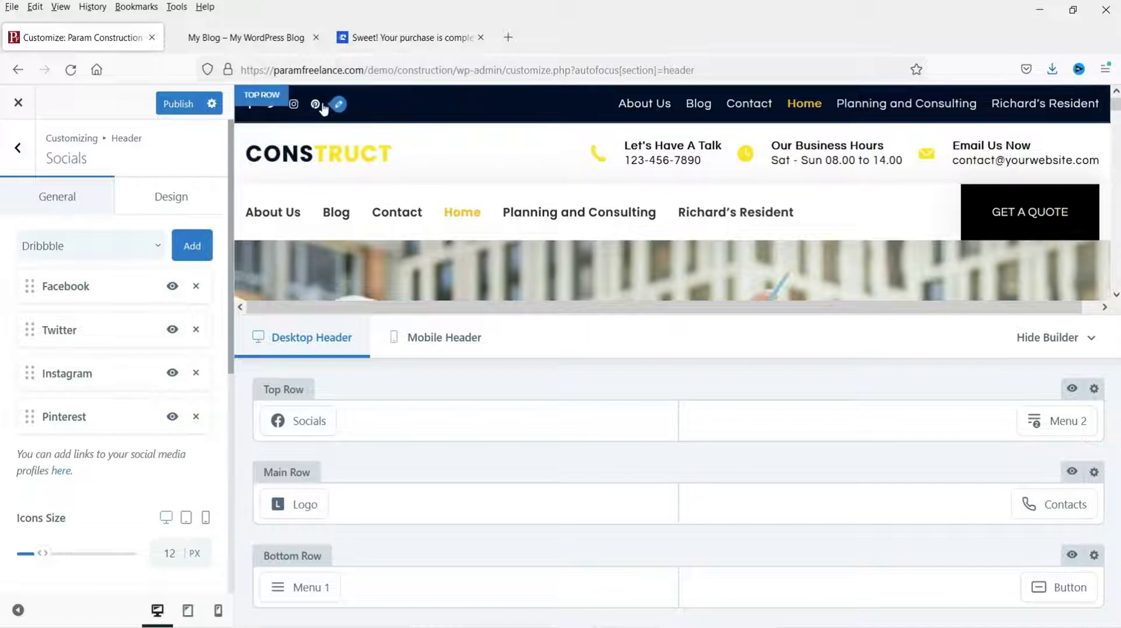
# Step: Set the social icons' size to 15 px and their spacing to 20 px
pyautogui.scroll(-3, 138, 446)
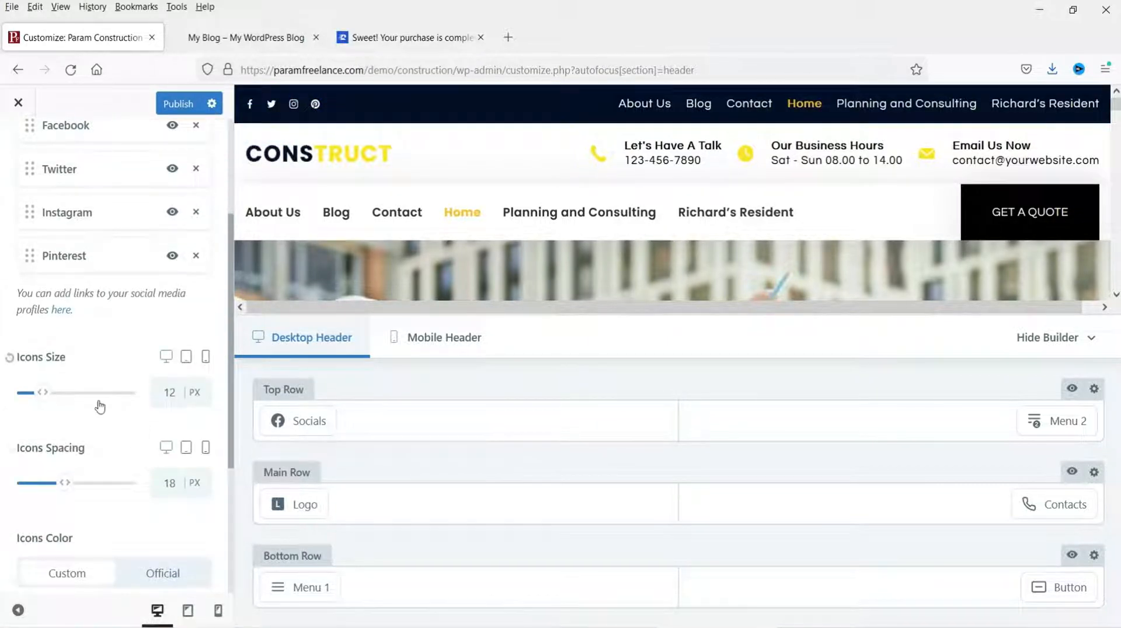
pyautogui.doubleClick(168, 392)
pyautogui.write('15')
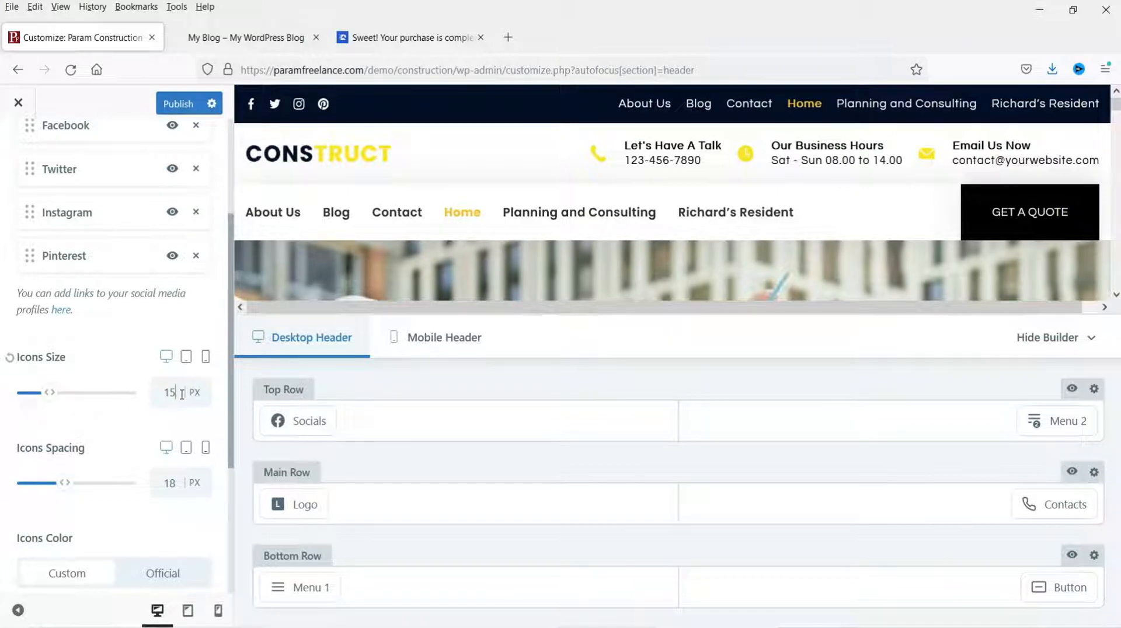
pyautogui.doubleClick(168, 483)
pyautogui.write('20')
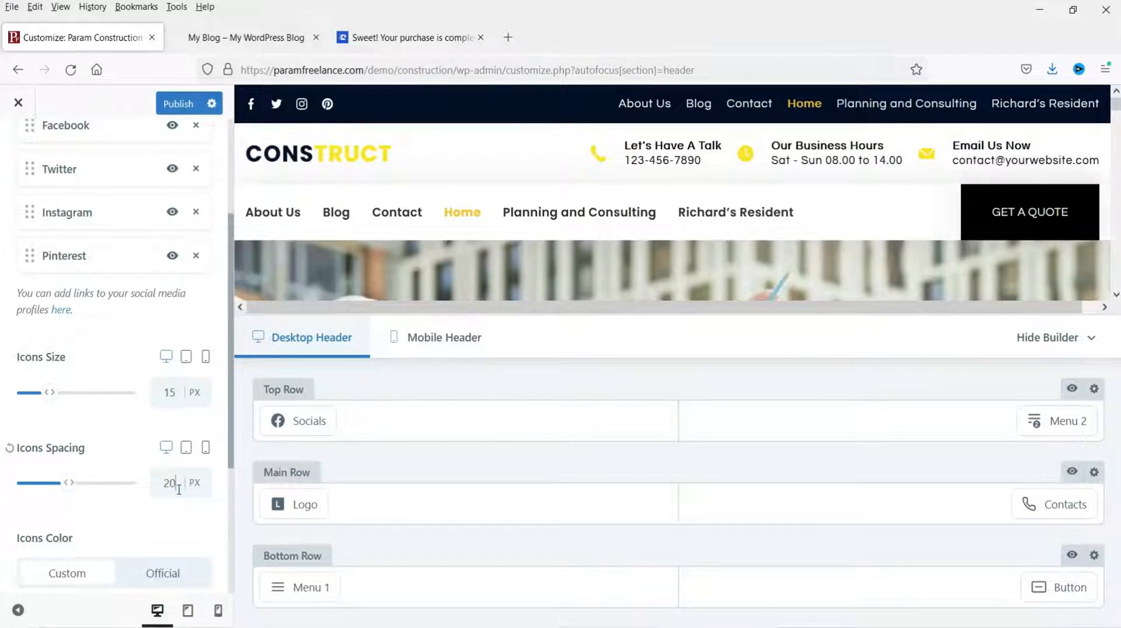
# Step: Try the Official brand colour for the icons, then revert to Custom
pyautogui.scroll(-3, 149, 495)
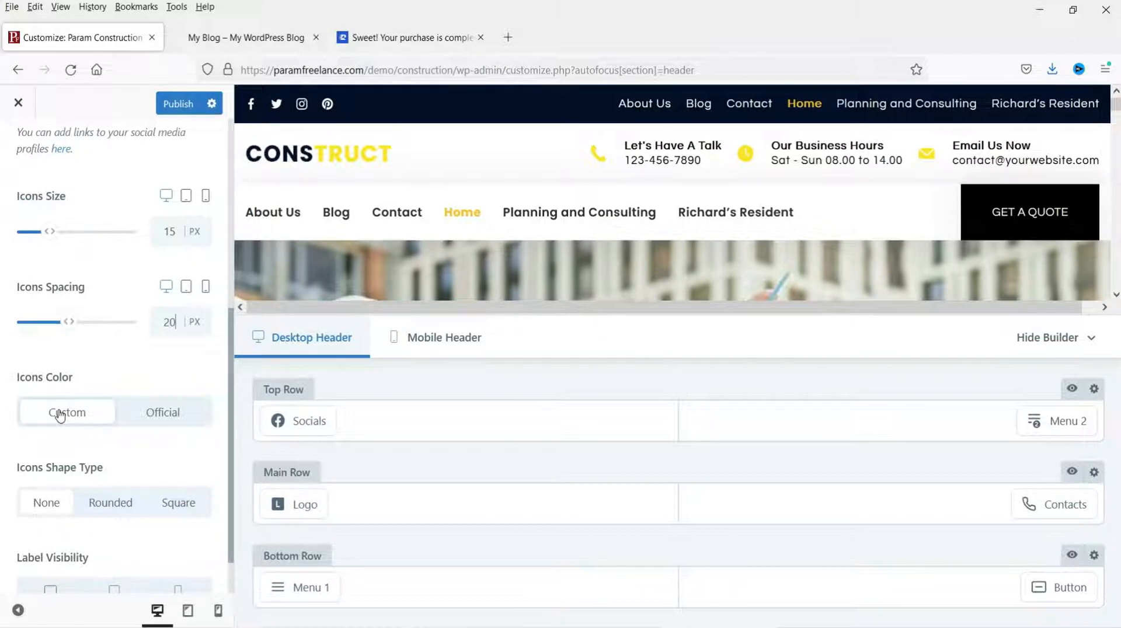
pyautogui.click(169, 414)
pyautogui.click(169, 414)
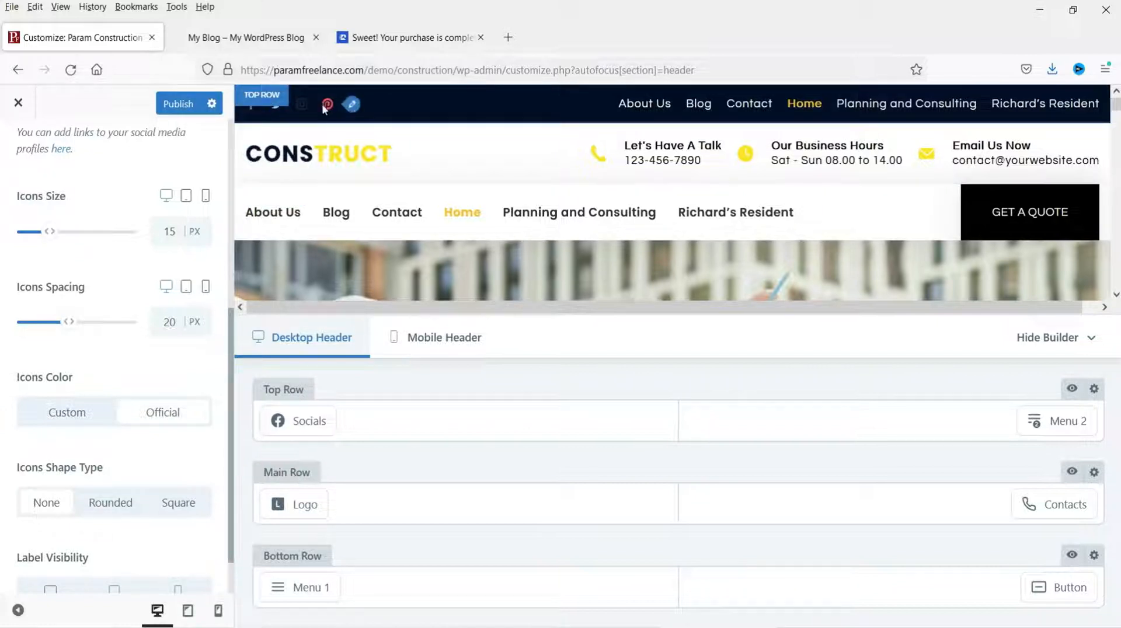
pyautogui.click(62, 416)
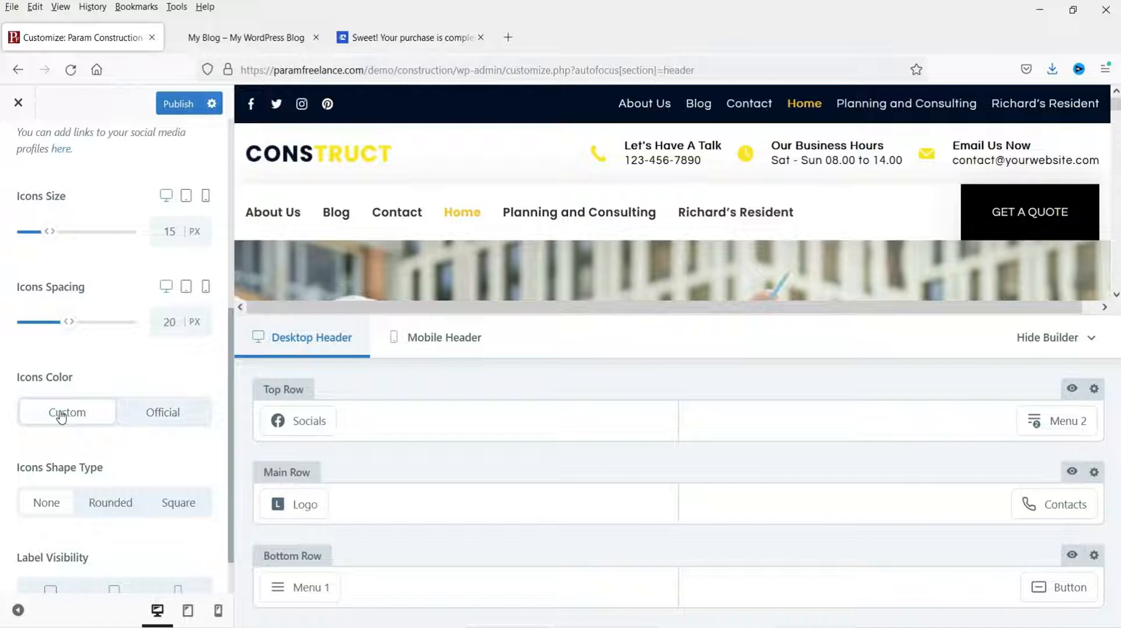
# Step: Try Rounded and Square icon backgrounds, settle on None, and hide the desktop labels
pyautogui.scroll(-1, 64, 417)
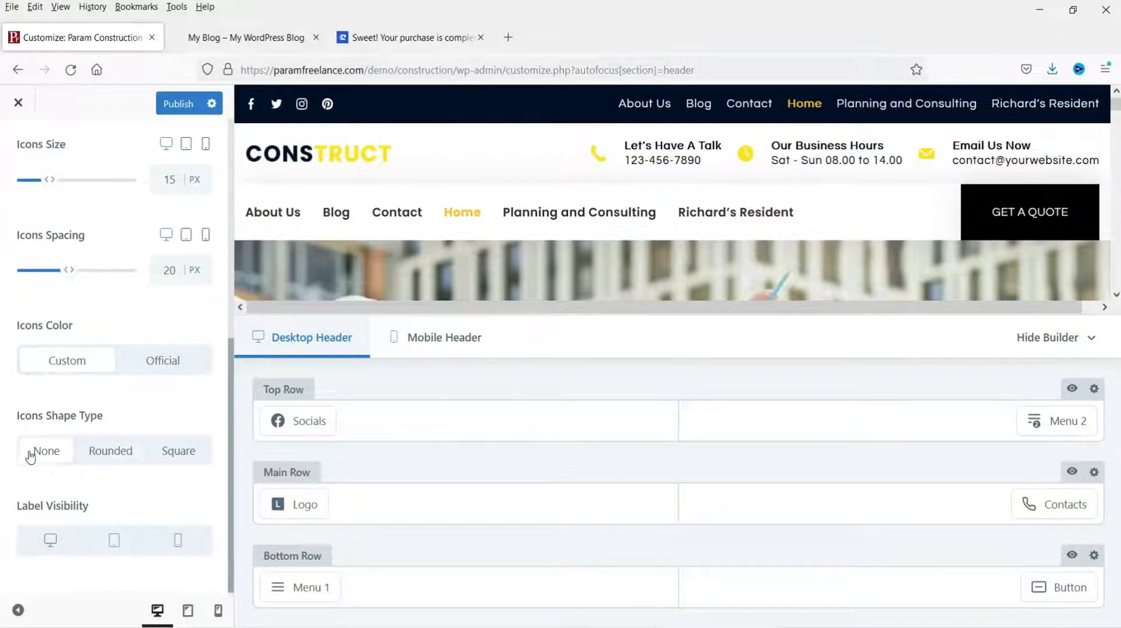
pyautogui.click(111, 459)
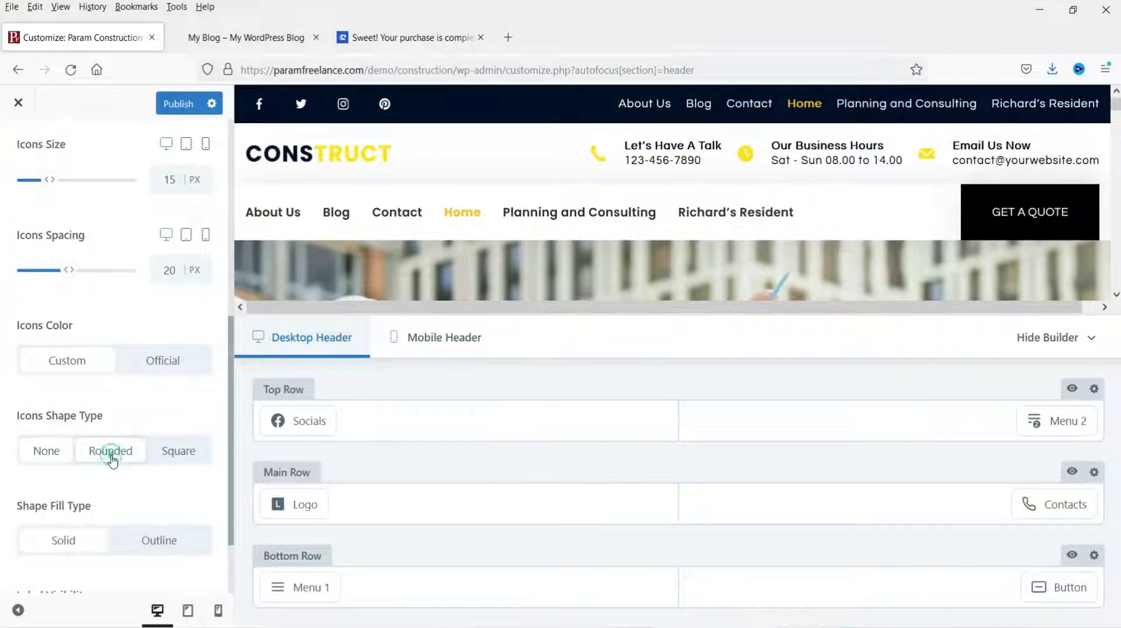
pyautogui.click(168, 452)
pyautogui.scroll(-2, 145, 471)
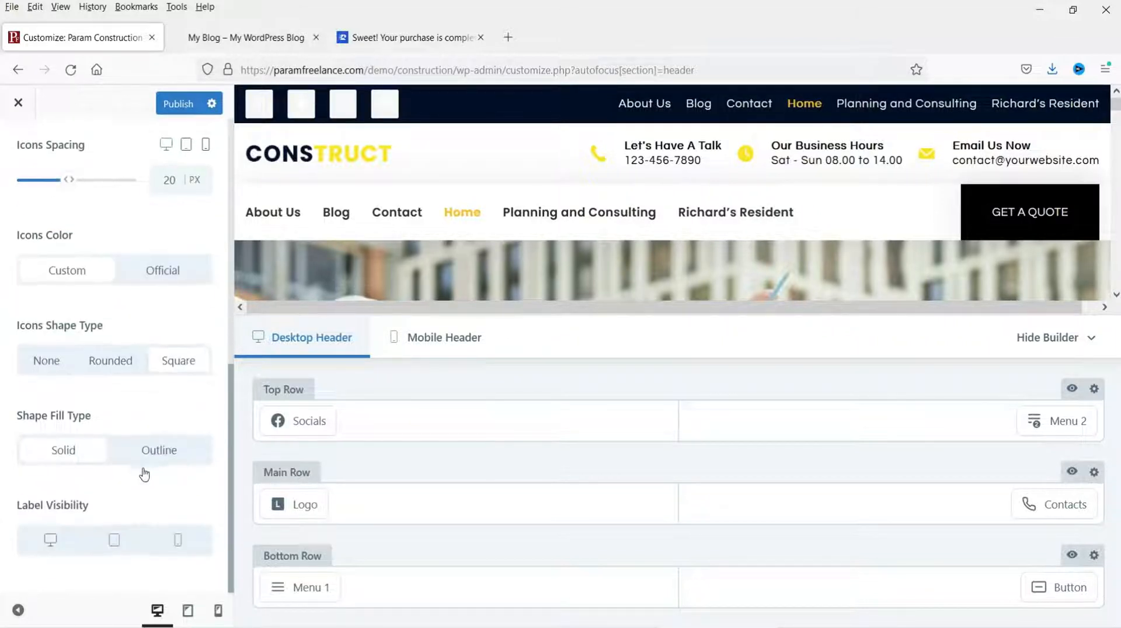
pyautogui.scroll(2, 154, 261)
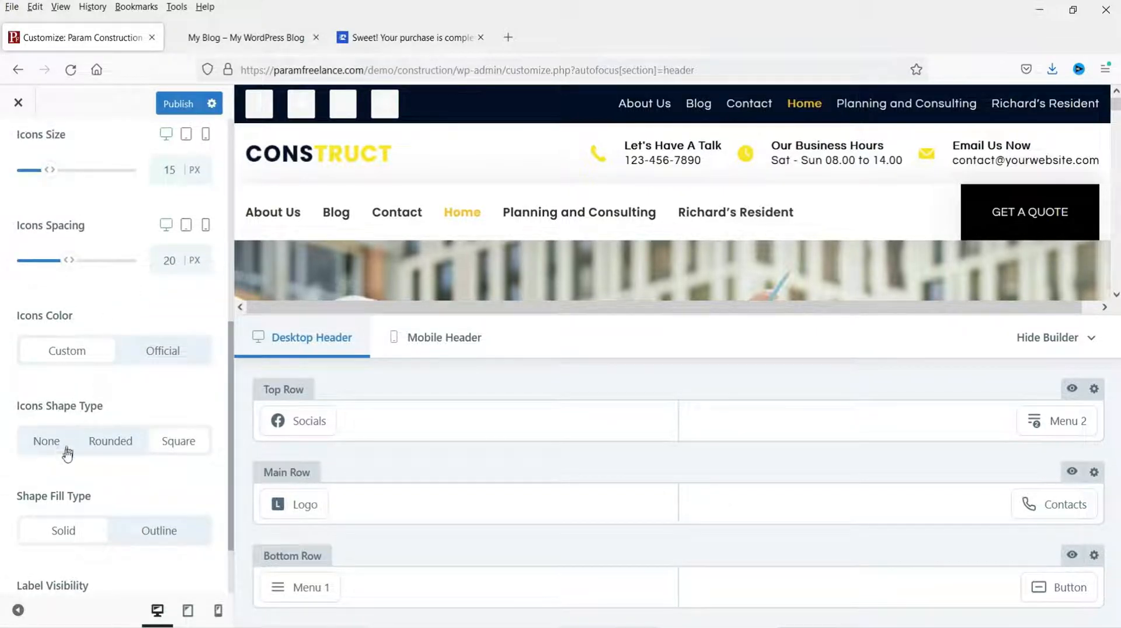
pyautogui.click(50, 440)
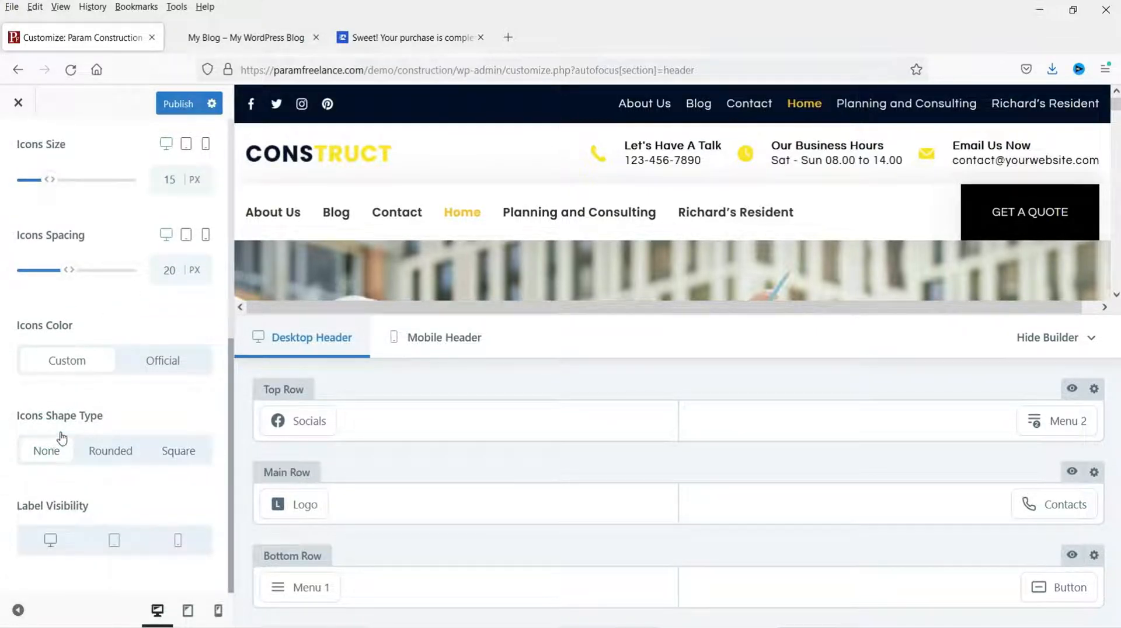
pyautogui.click(52, 547)
pyautogui.scroll(6, 150, 395)
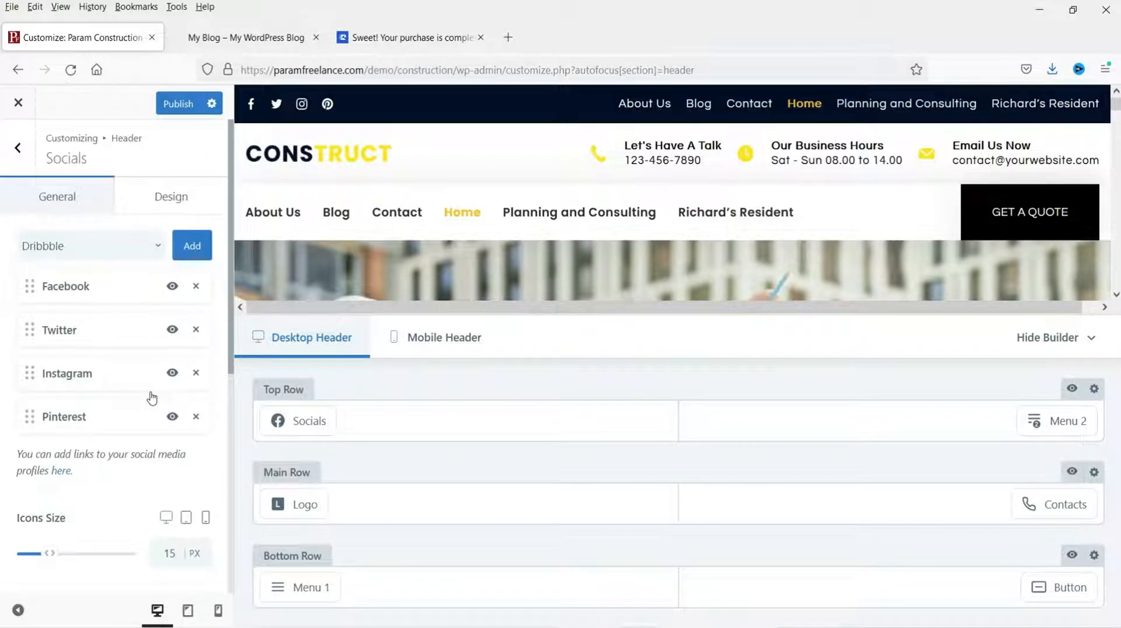
# Step: In Socials Design, set the icons' default colour to yellow and hover colour to orange
pyautogui.click(181, 198)
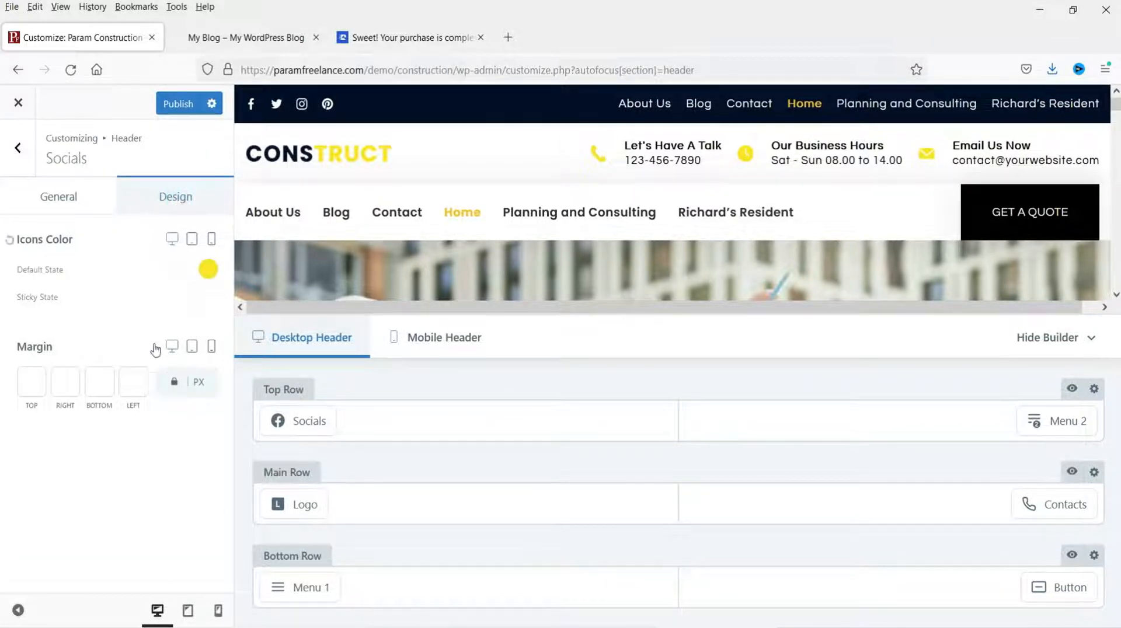
pyautogui.click(209, 269)
pyautogui.click(181, 366)
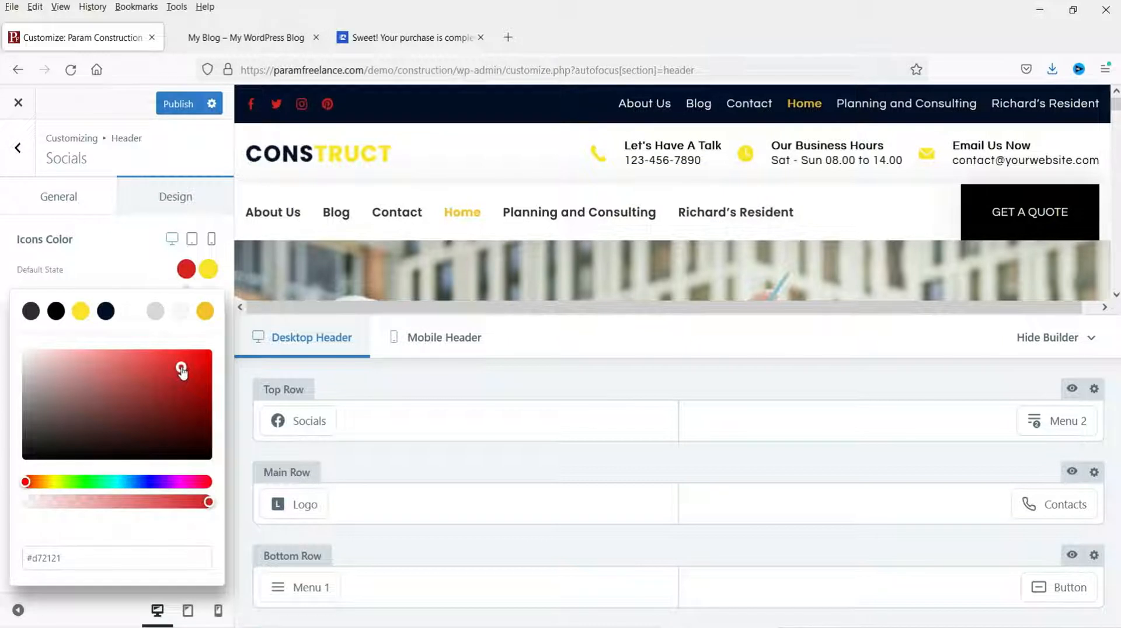
pyautogui.click(80, 311)
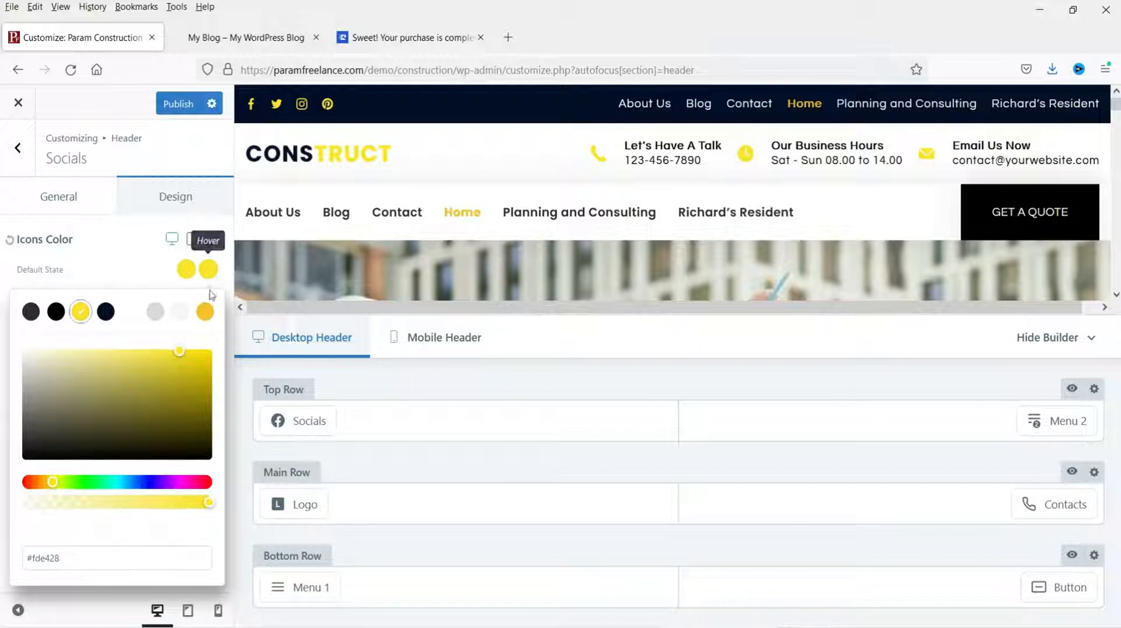
pyautogui.click(205, 312)
pyautogui.click(187, 243)
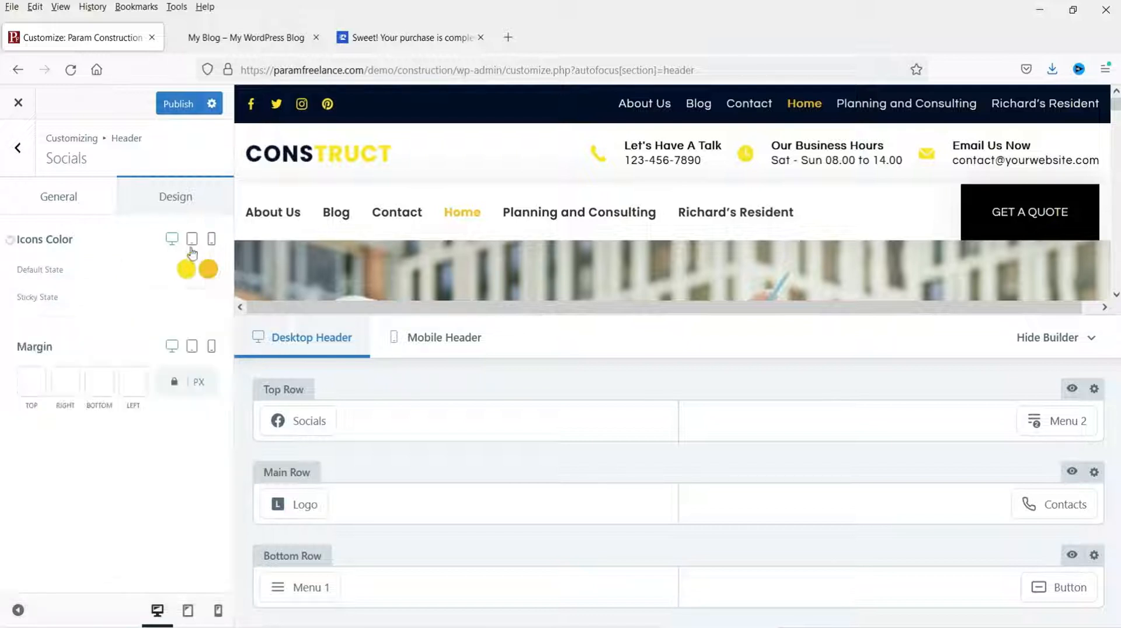
# Step: Preview the header on tablet and mobile, then return to desktop and the General settings
pyautogui.click(192, 239)
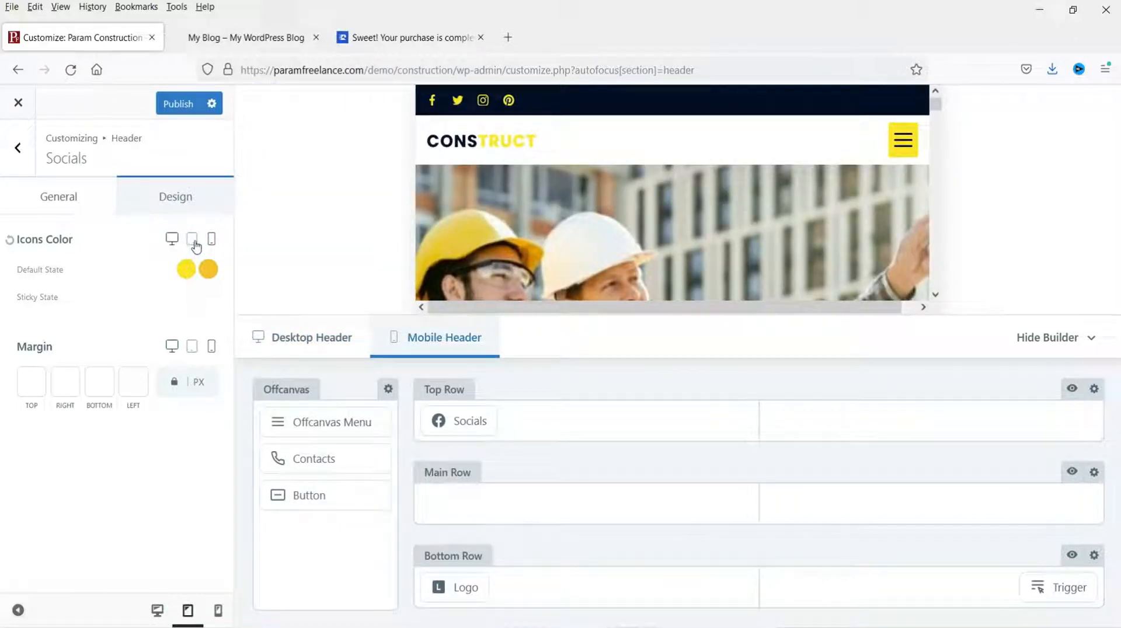
pyautogui.click(213, 245)
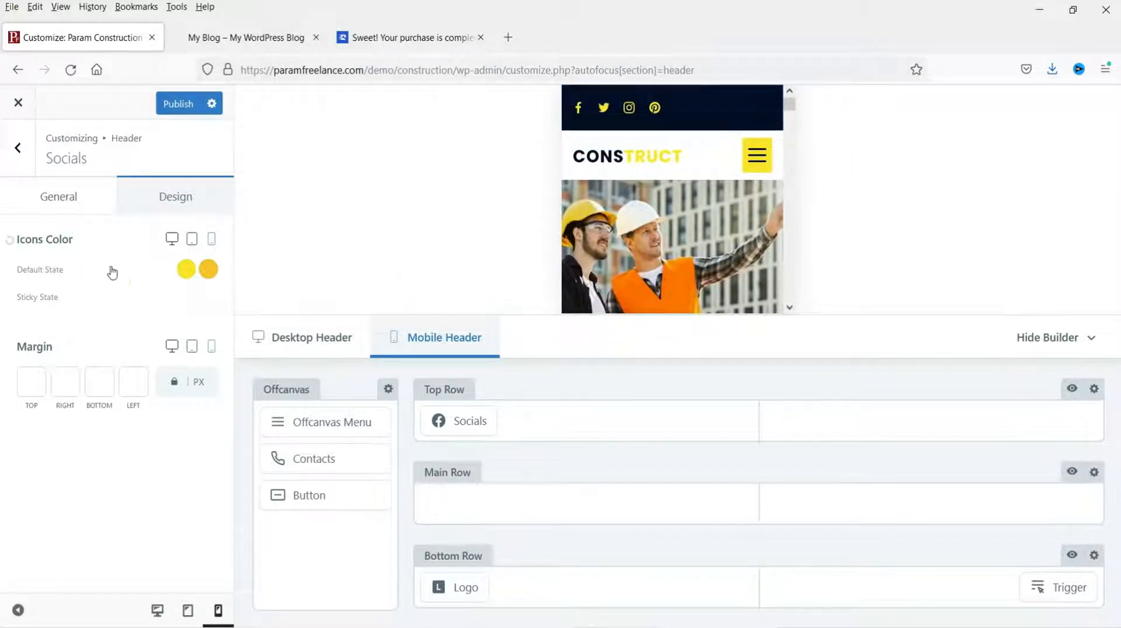
pyautogui.click(172, 239)
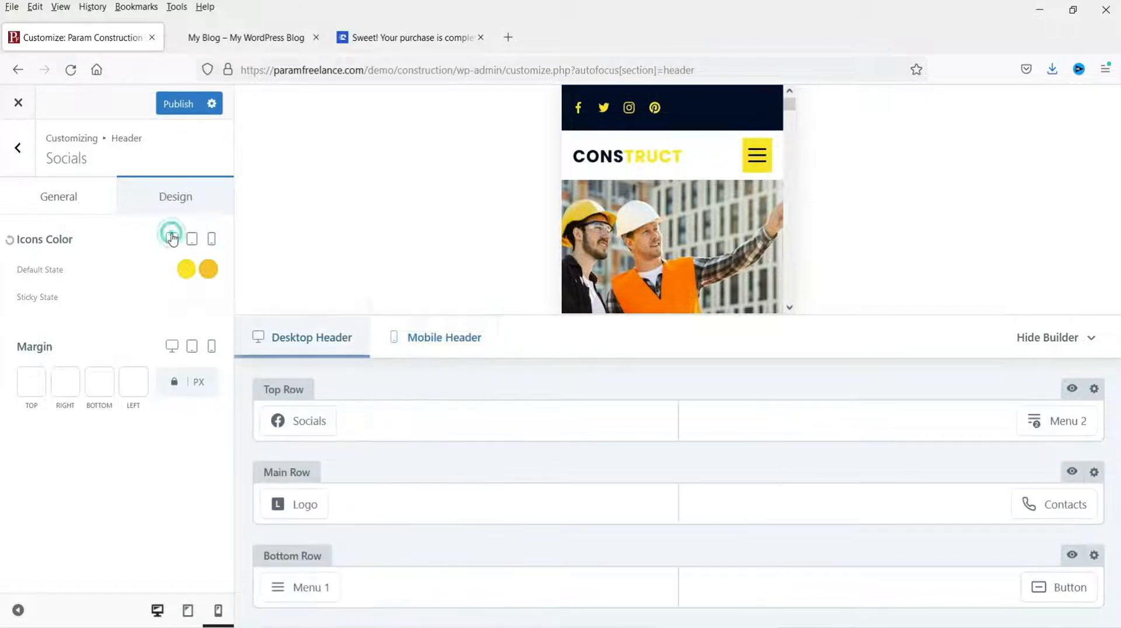
pyautogui.click(60, 195)
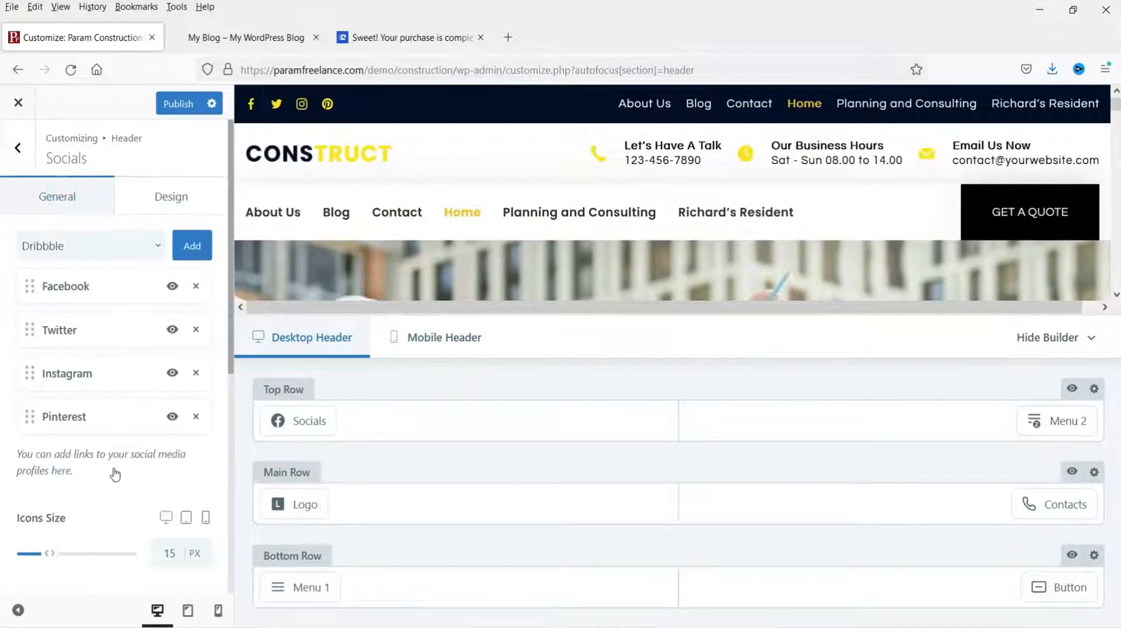
# Step: Delete Pinterest from the social icons and set their default colour to white
pyautogui.click(197, 417)
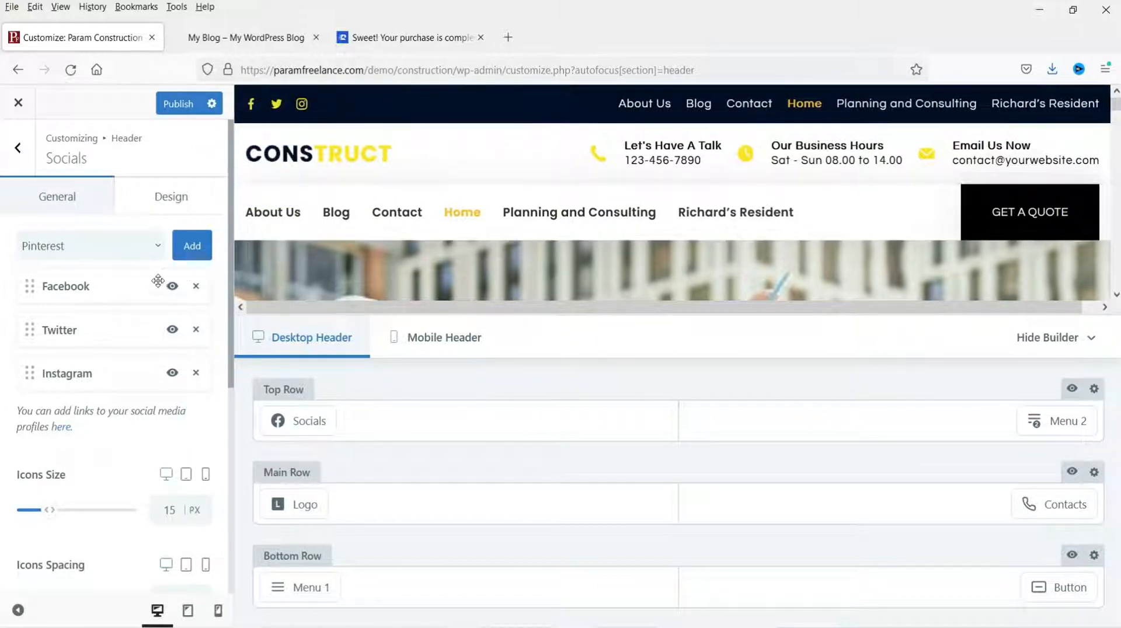
pyautogui.click(151, 205)
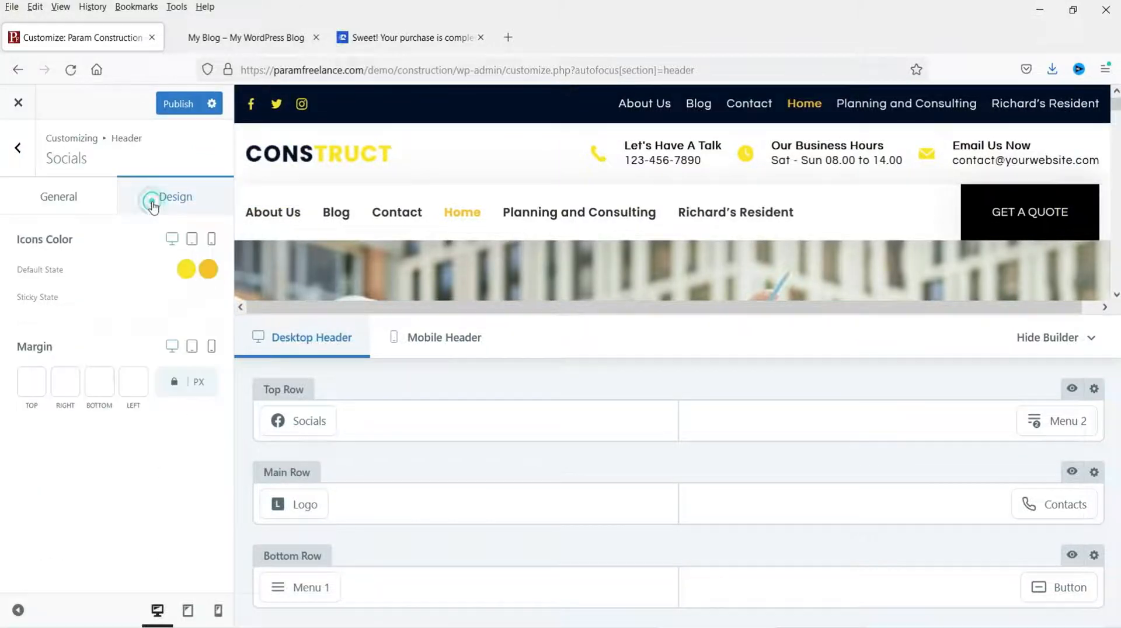
pyautogui.click(186, 269)
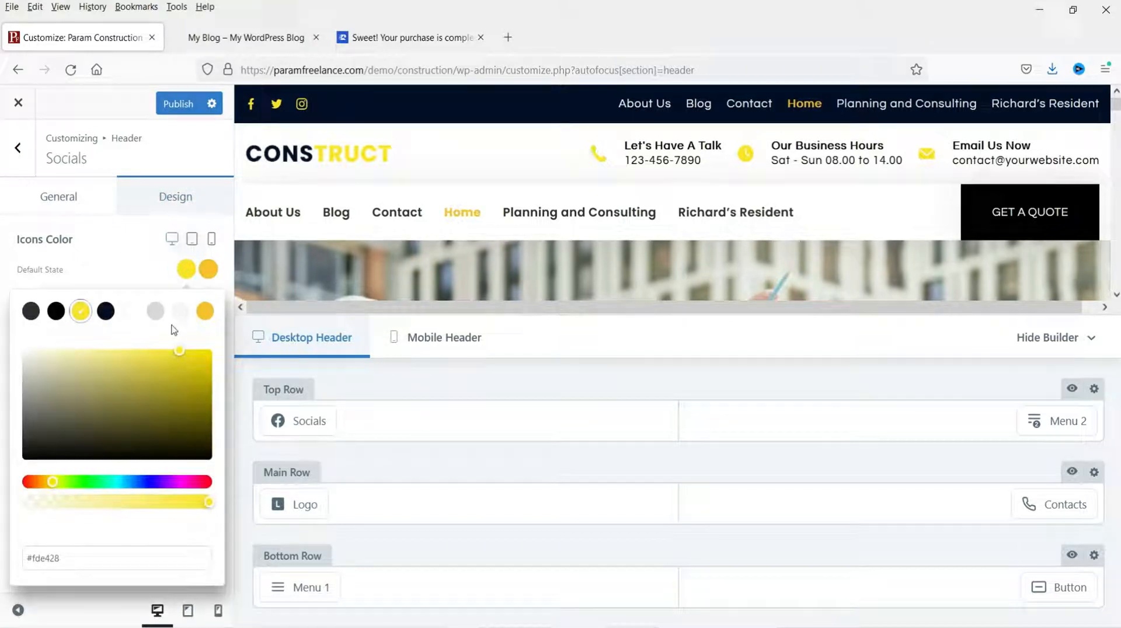
pyautogui.click(130, 311)
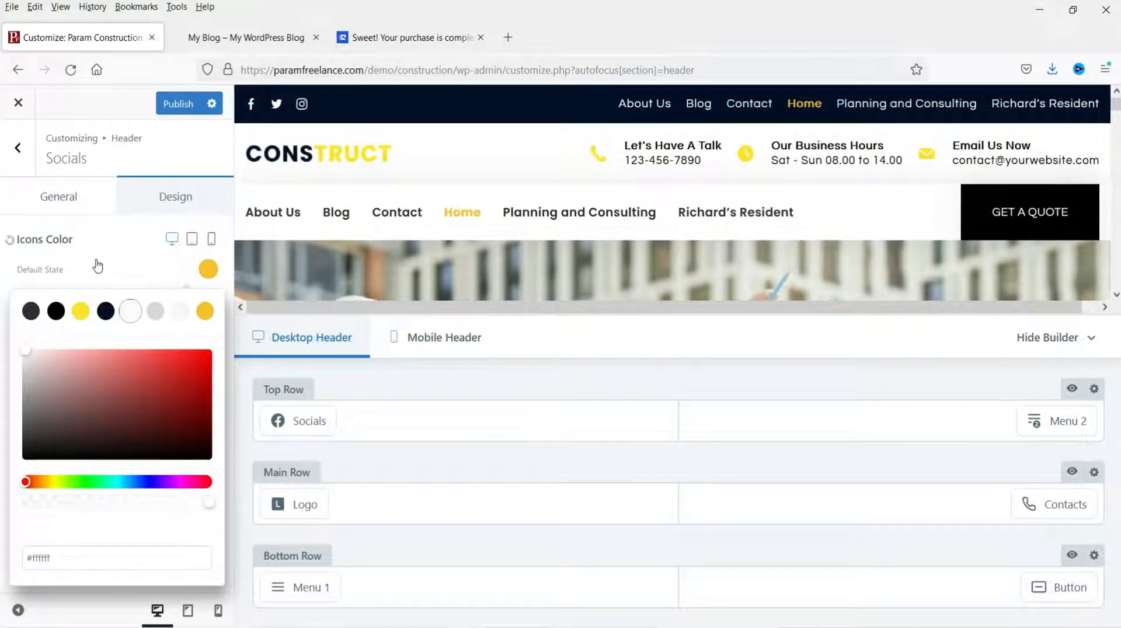
pyautogui.click(96, 262)
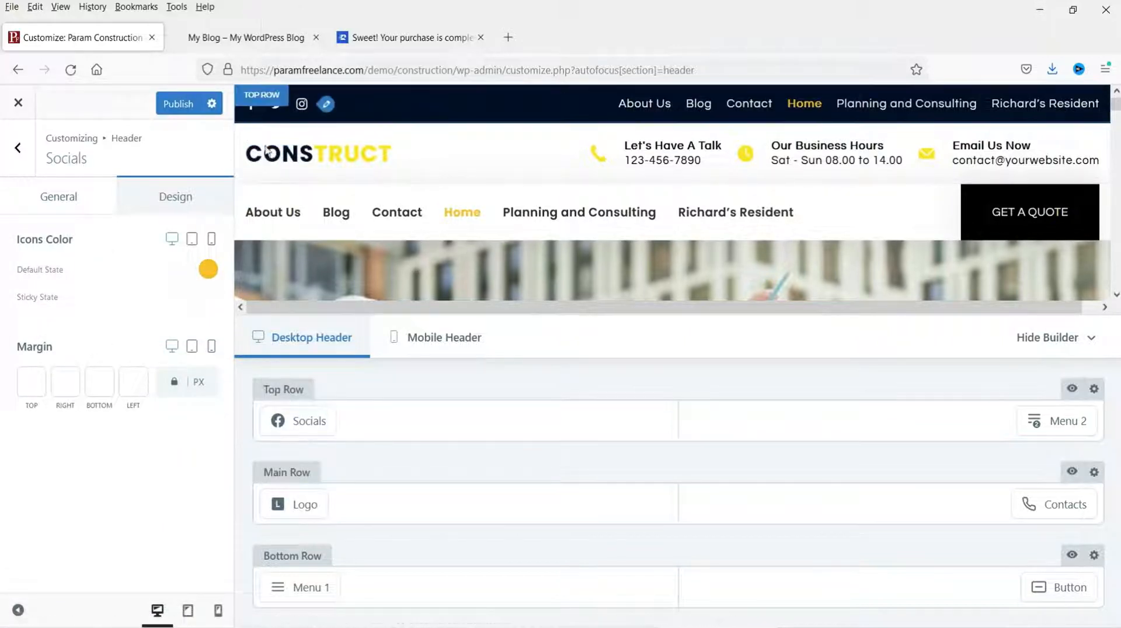
pyautogui.click(32, 151)
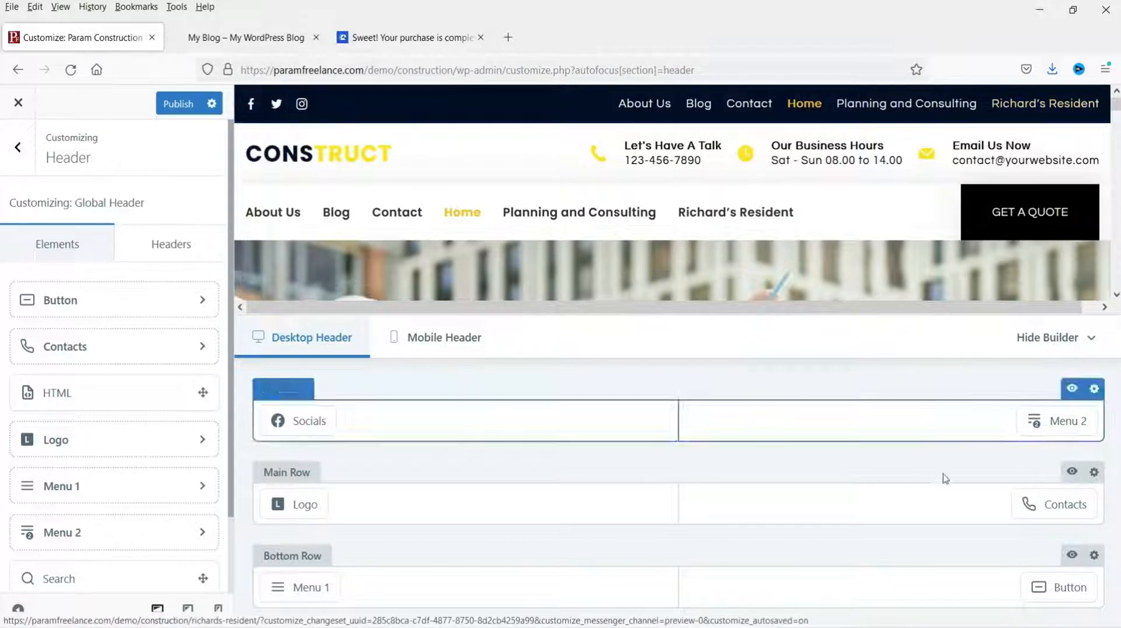
# Step: Select Menu 2 for the top-row Menu 2 element, then view the live site tab
pyautogui.click(1051, 428)
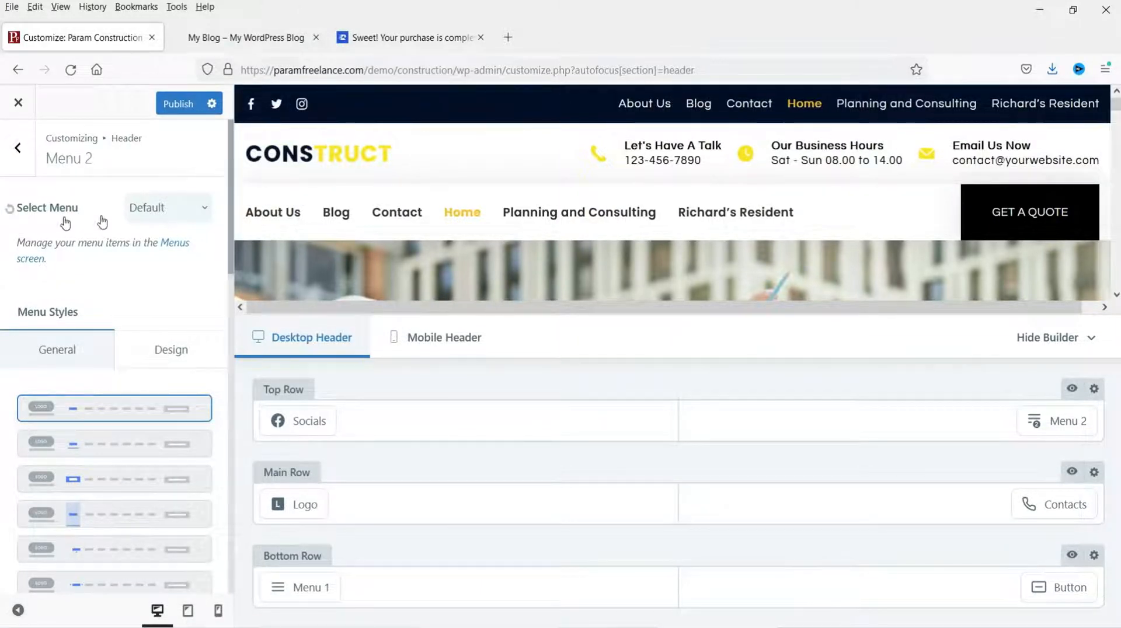
pyautogui.click(194, 216)
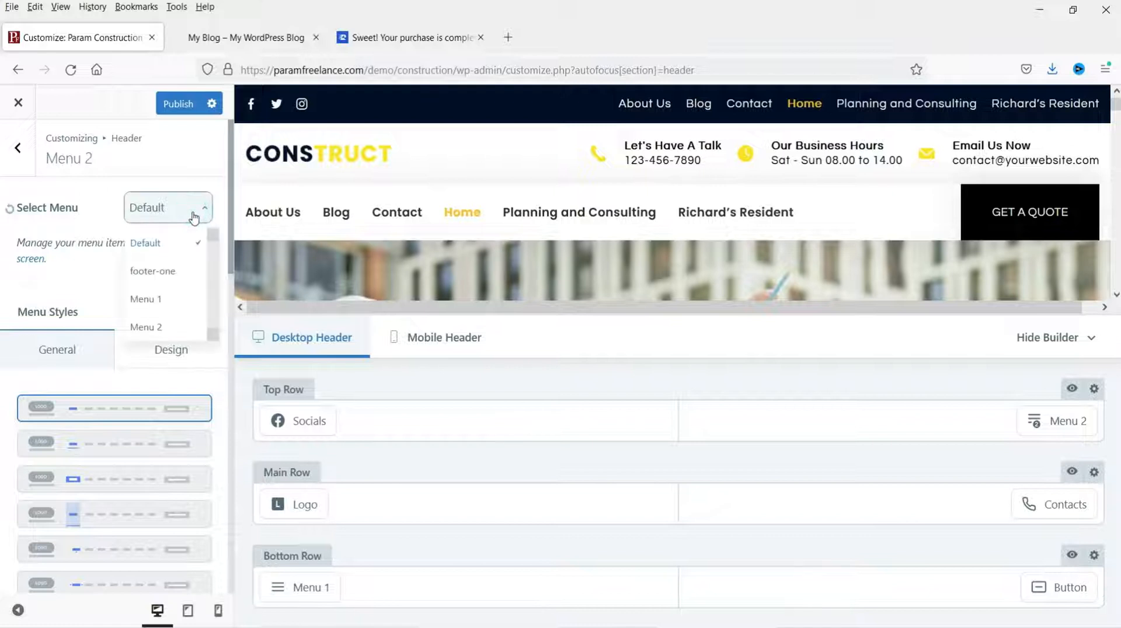
pyautogui.click(145, 328)
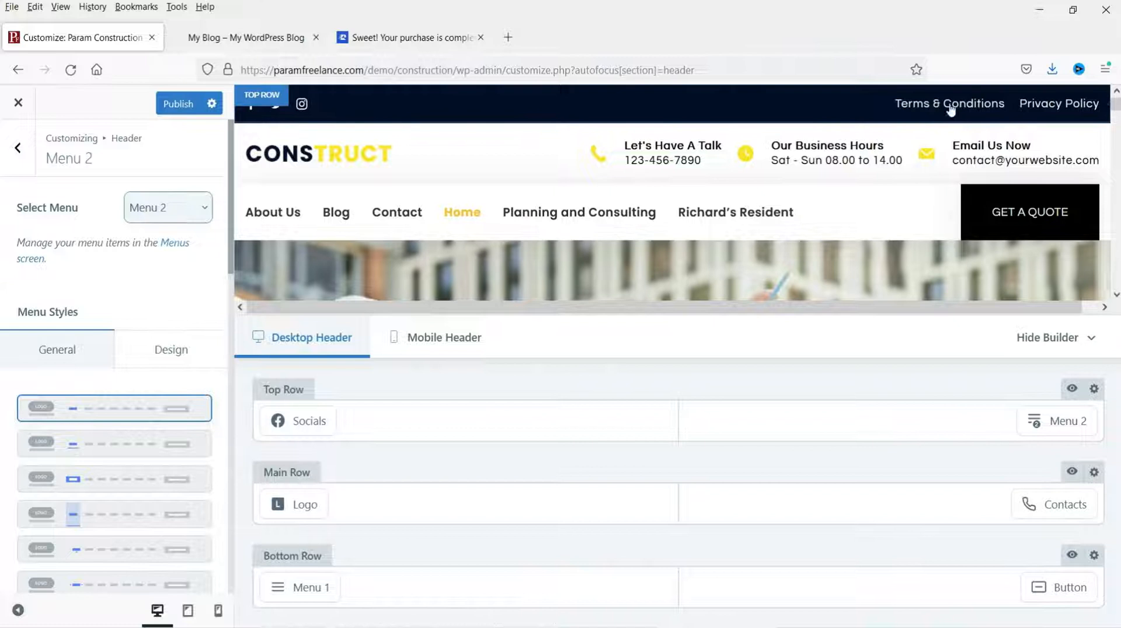
pyautogui.click(278, 47)
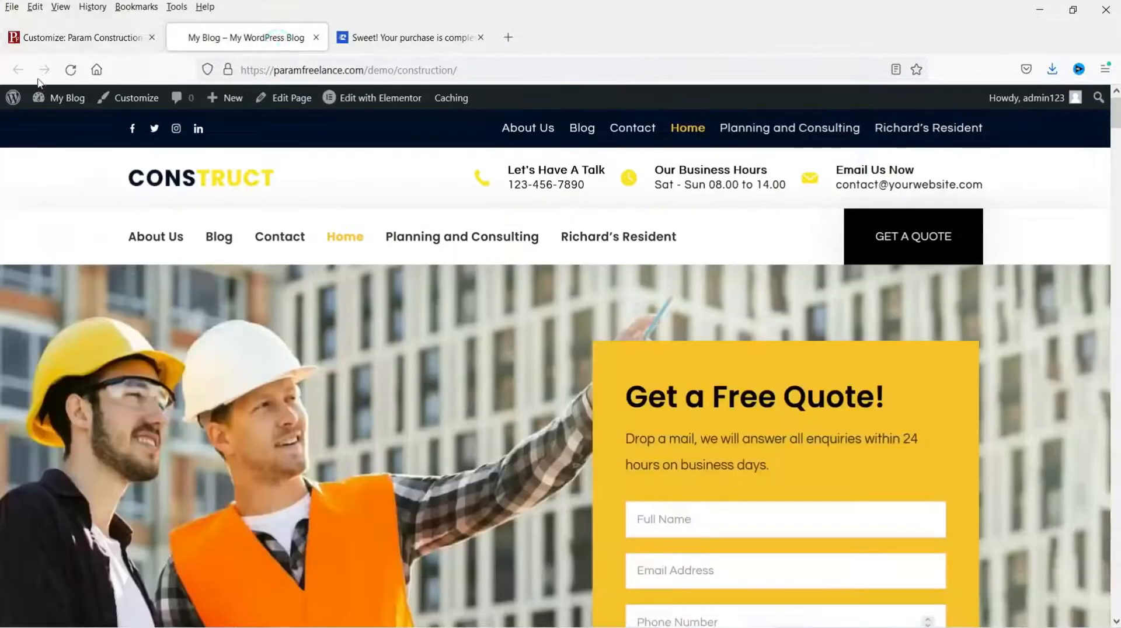
# Step: Check the available menus on the admin Appearance › Menus page, then return to the customizer
pyautogui.moveTo(58, 97)
pyautogui.click(45, 128)
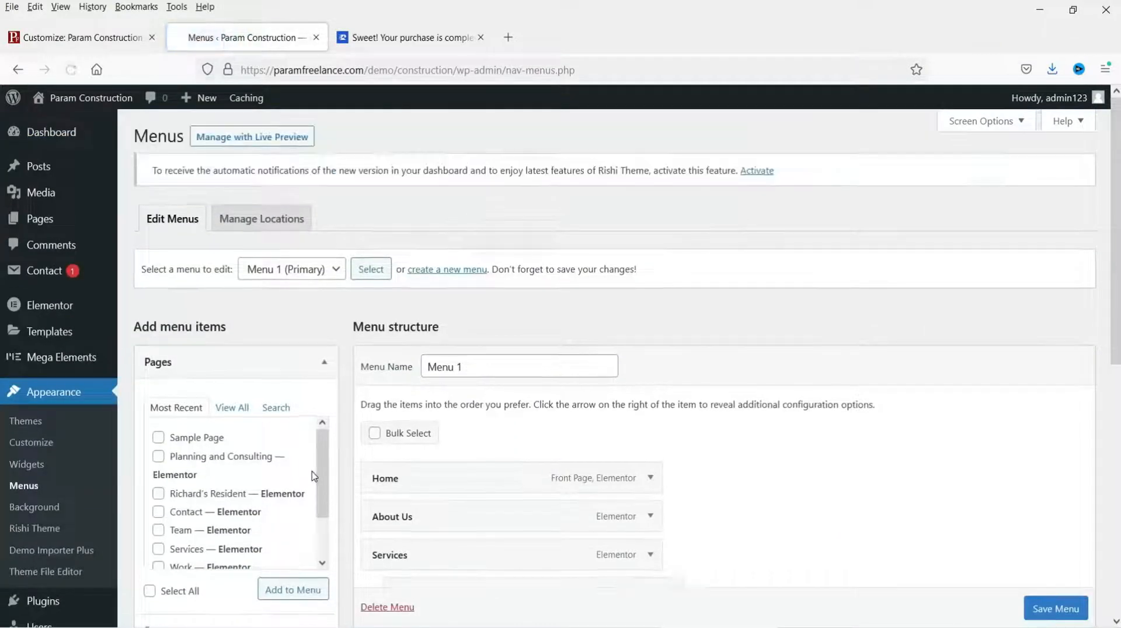
pyautogui.scroll(-4, 584, 401)
pyautogui.scroll(4, 543, 403)
pyautogui.click(321, 279)
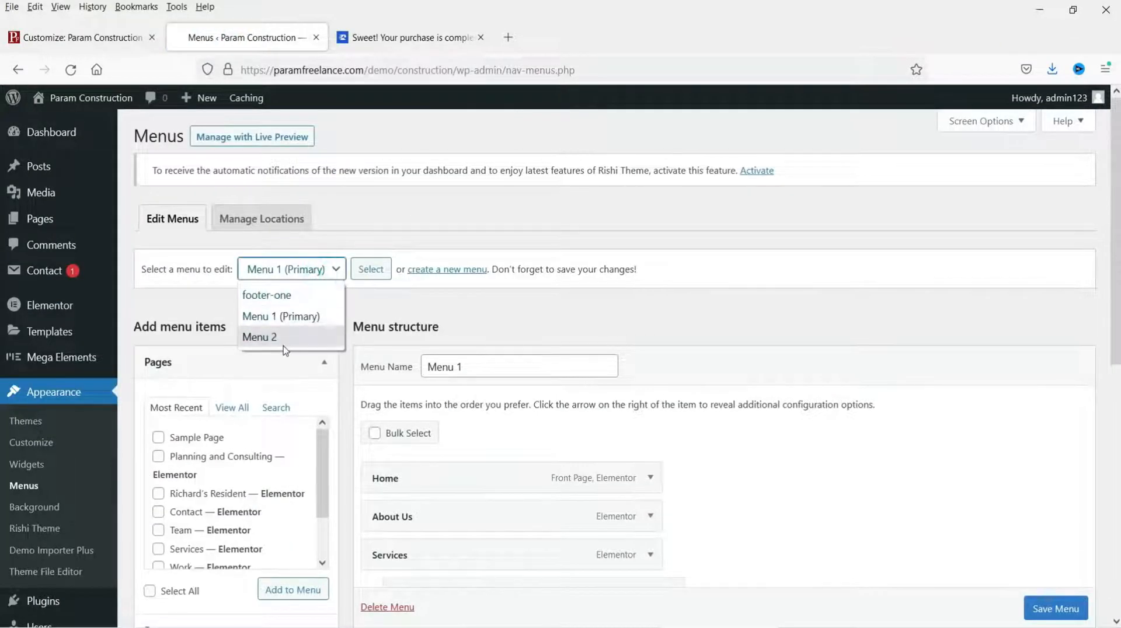
pyautogui.click(53, 41)
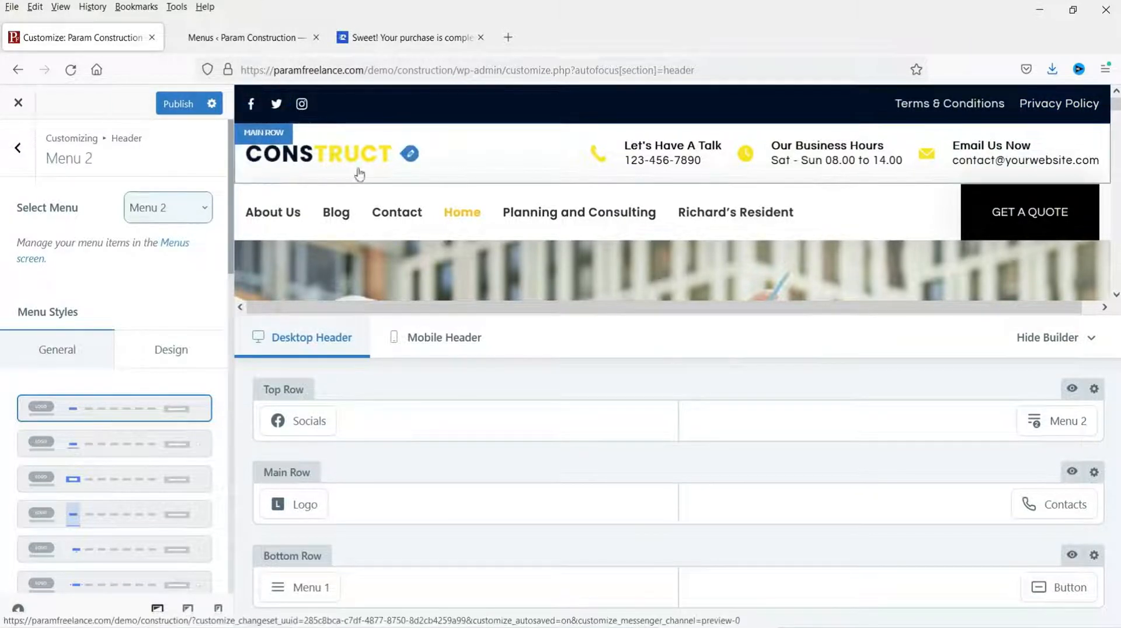
# Step: Upload the PARAM CONSTRUCTION logo.png from the Desktop and set it as the header logo
pyautogui.moveTo(284, 509)
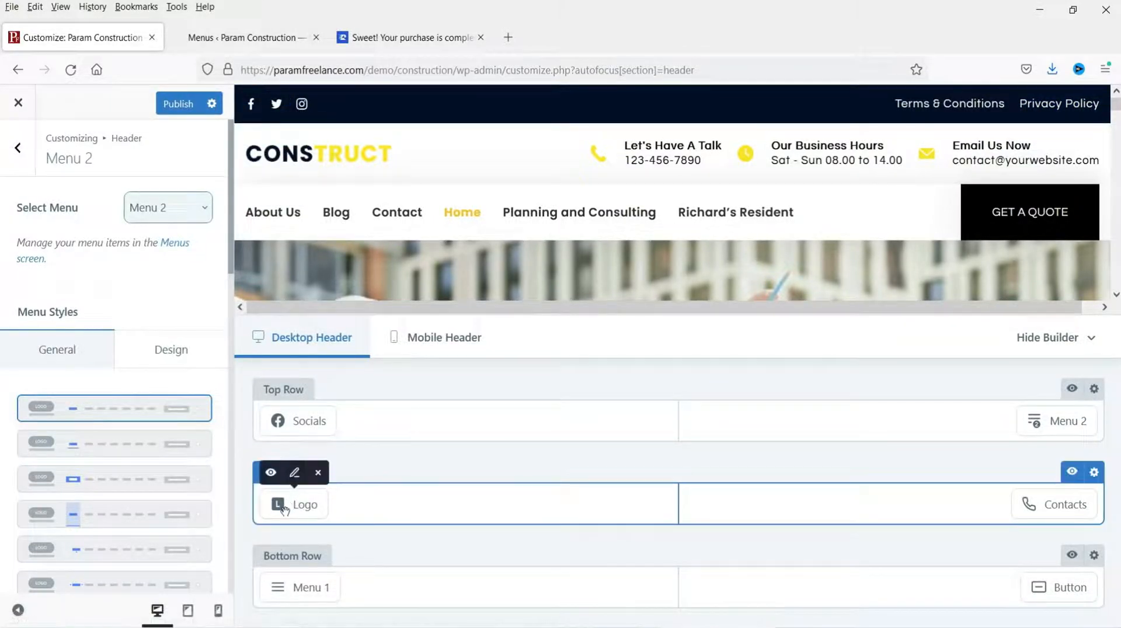
pyautogui.click(294, 472)
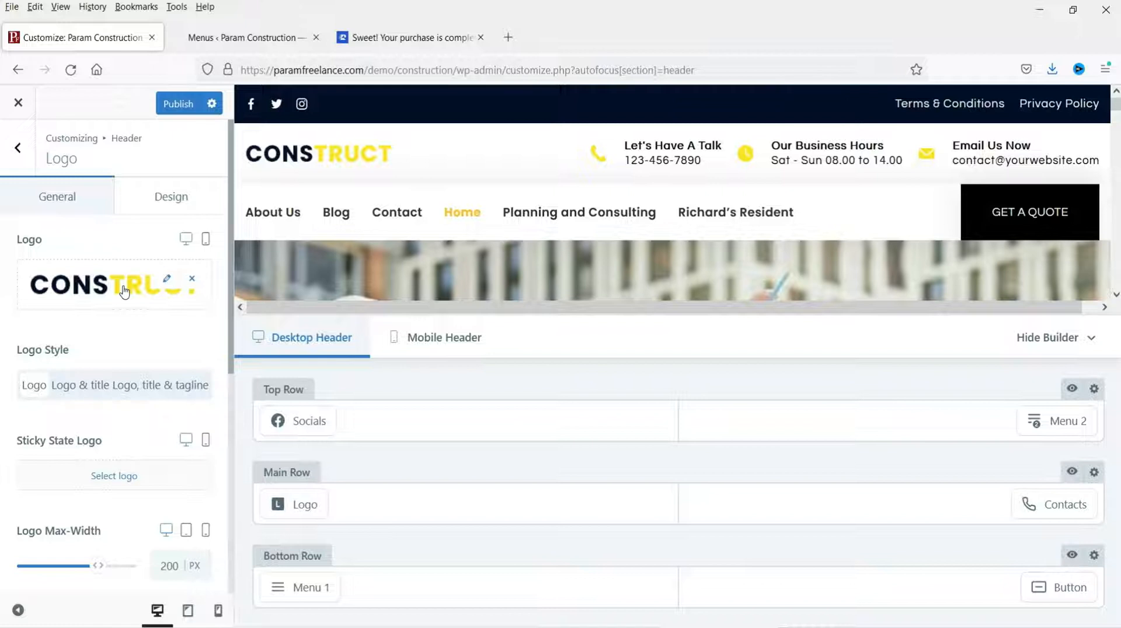
pyautogui.click(165, 284)
pyautogui.click(565, 373)
pyautogui.click(340, 130)
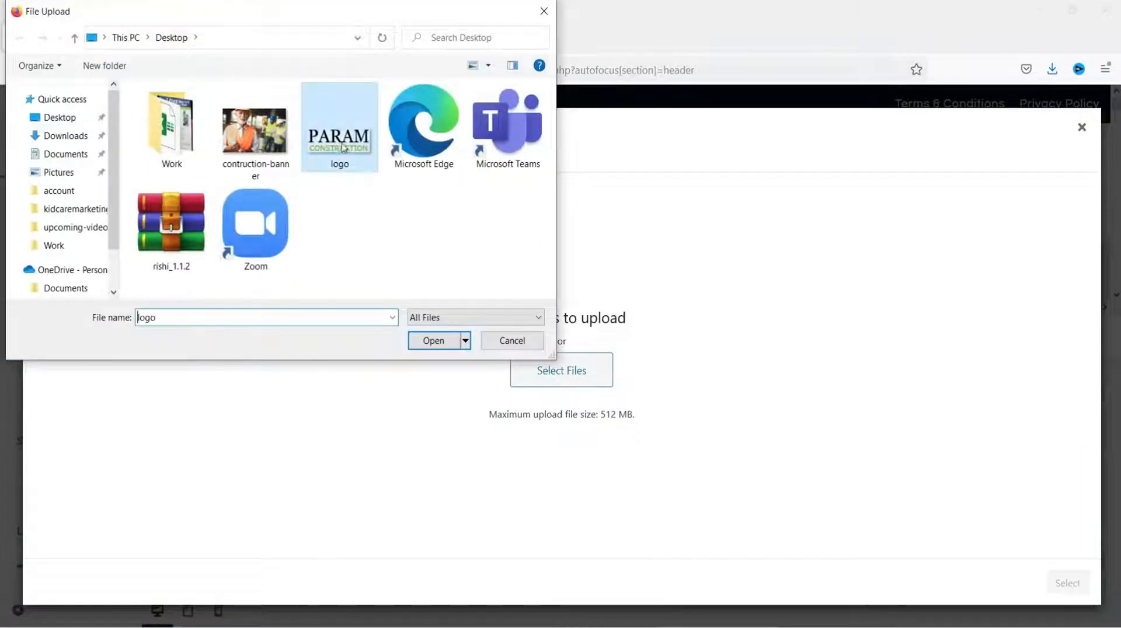
pyautogui.click(433, 342)
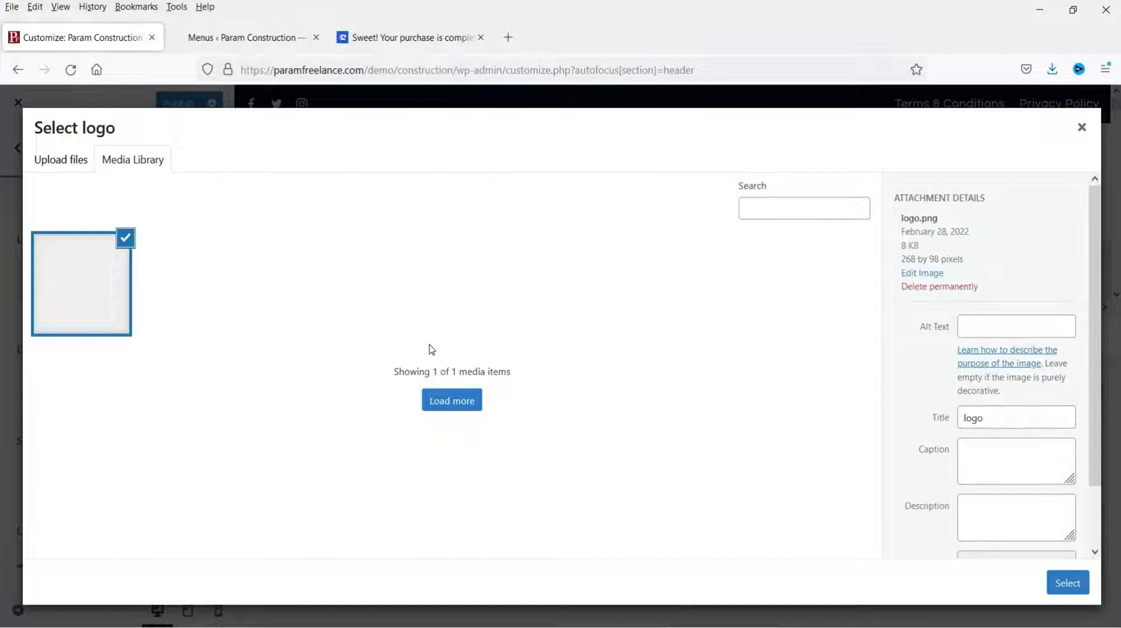
pyautogui.click(1060, 579)
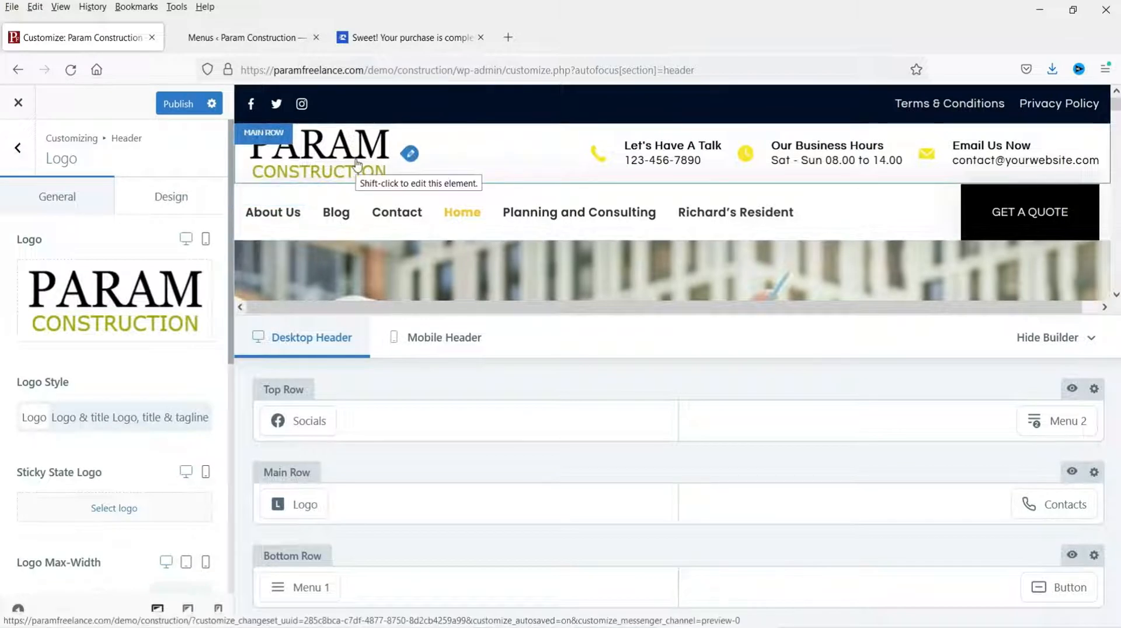
pyautogui.moveTo(316, 507)
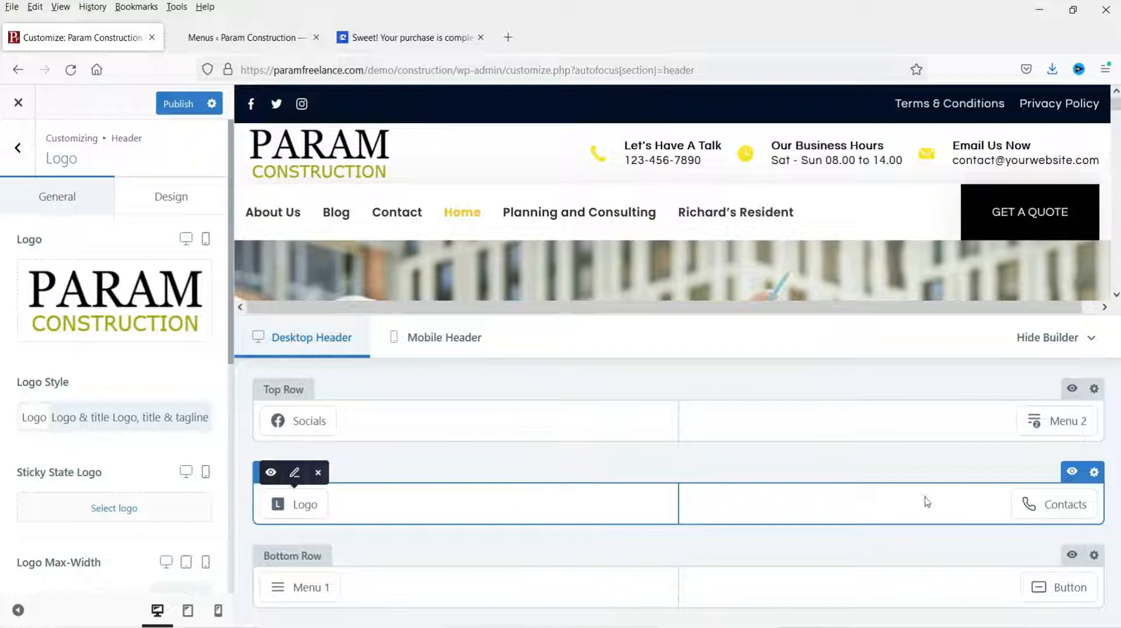
pyautogui.moveTo(1046, 510)
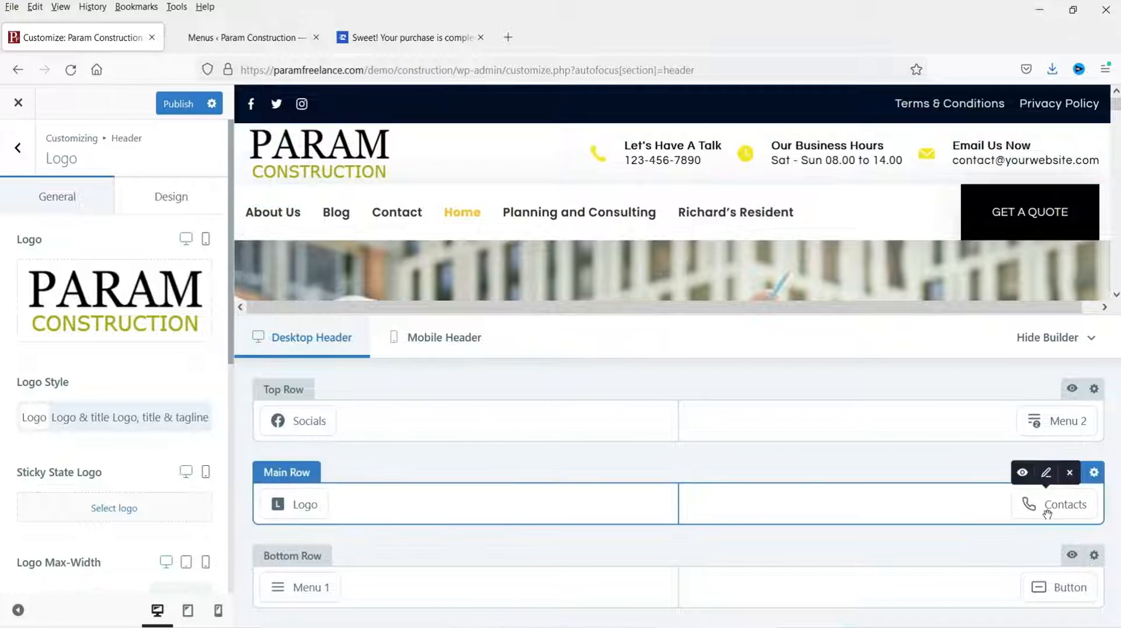
# Step: Open the header Contacts settings, delete the work hours item and review the Phone details
pyautogui.click(1063, 517)
pyautogui.moveTo(1051, 503)
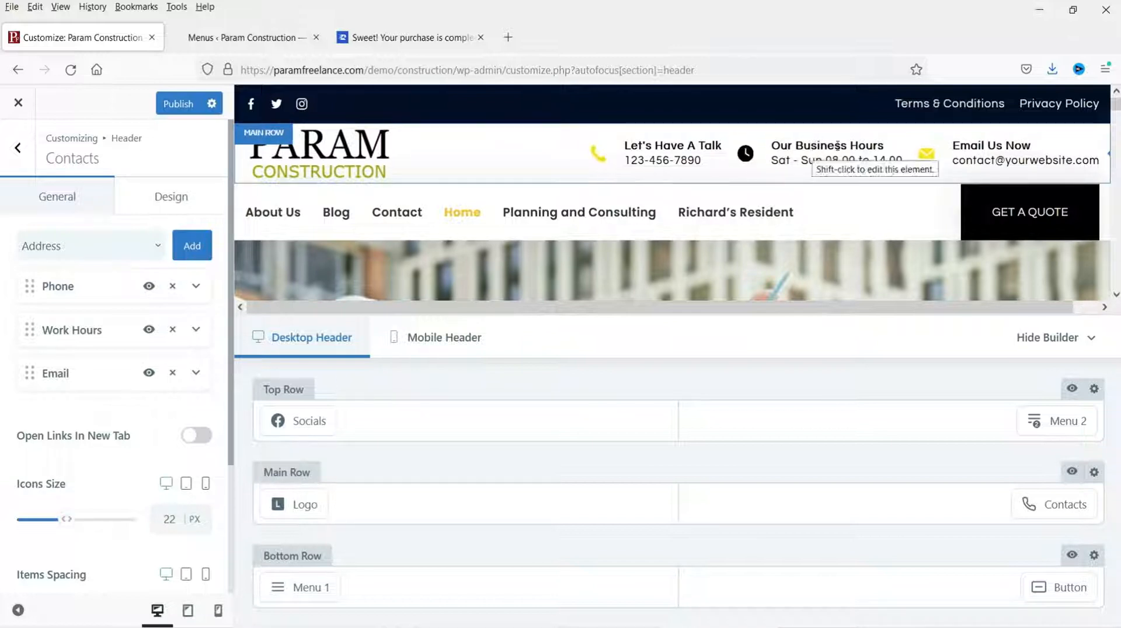
pyautogui.click(173, 330)
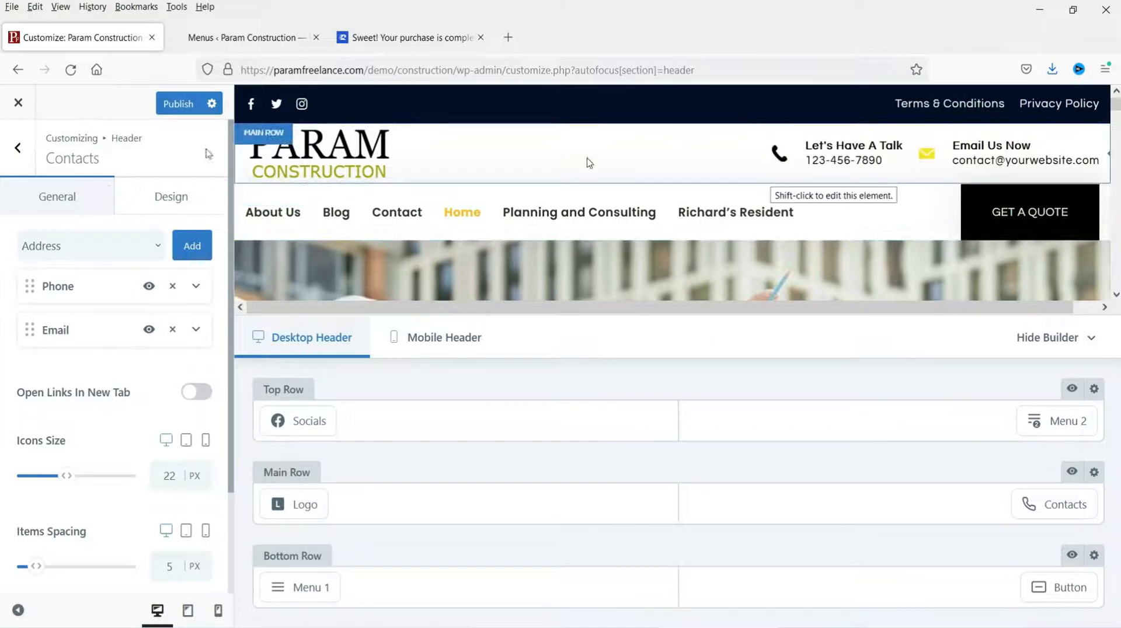
pyautogui.click(197, 287)
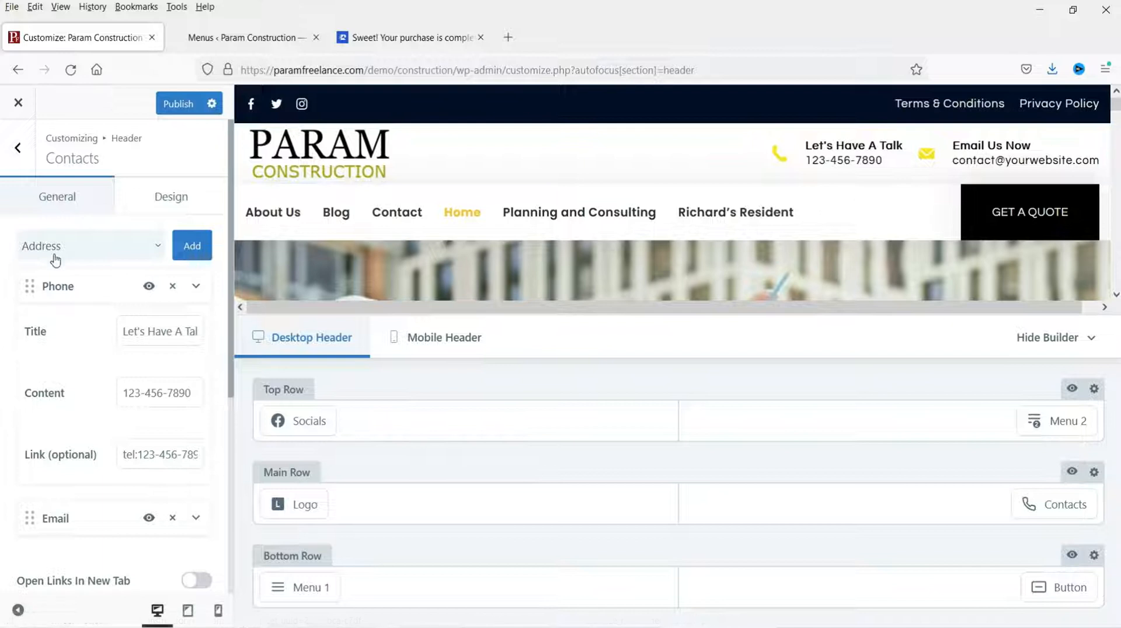
pyautogui.click(60, 279)
pyautogui.click(196, 285)
# Step: Check the Email item's details, then pick Address as the contact type to add
pyautogui.click(196, 329)
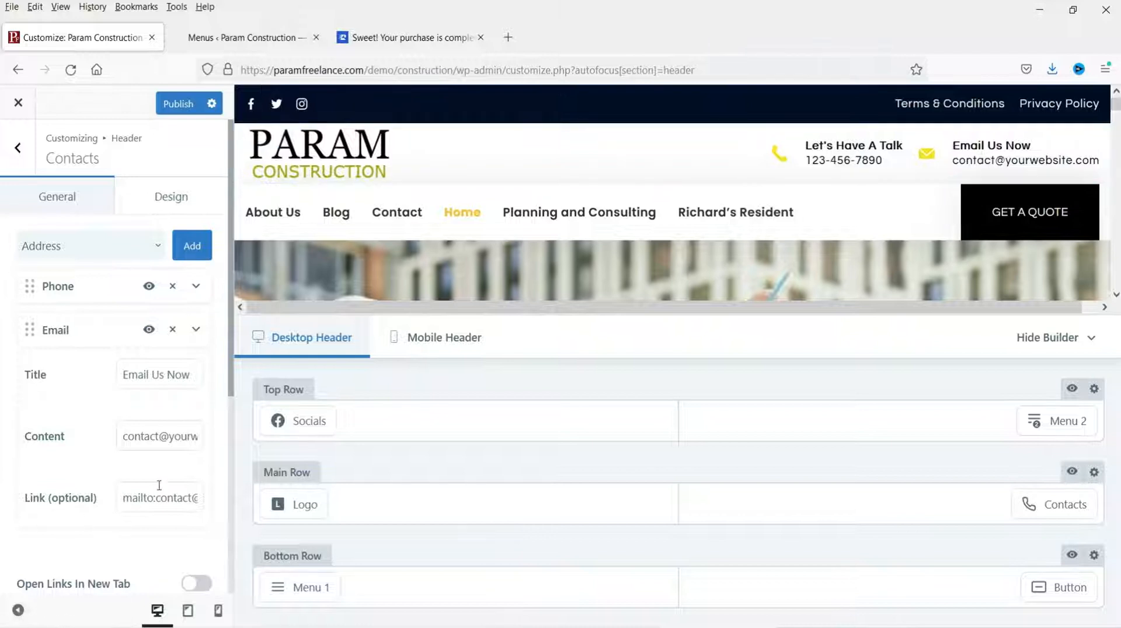
pyautogui.click(196, 331)
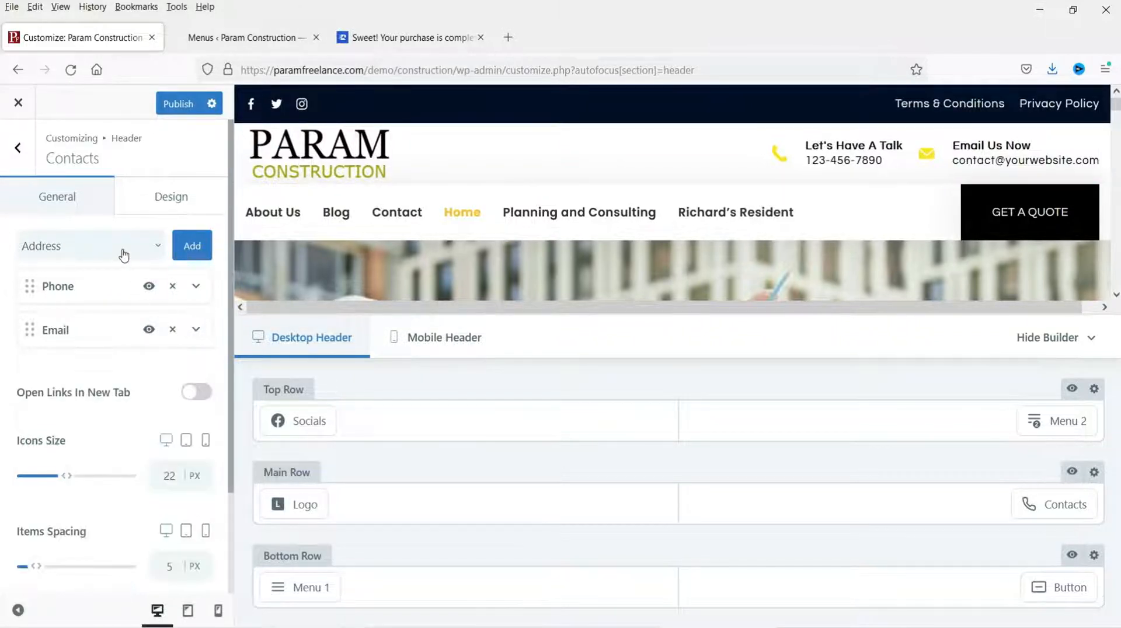
pyautogui.click(124, 255)
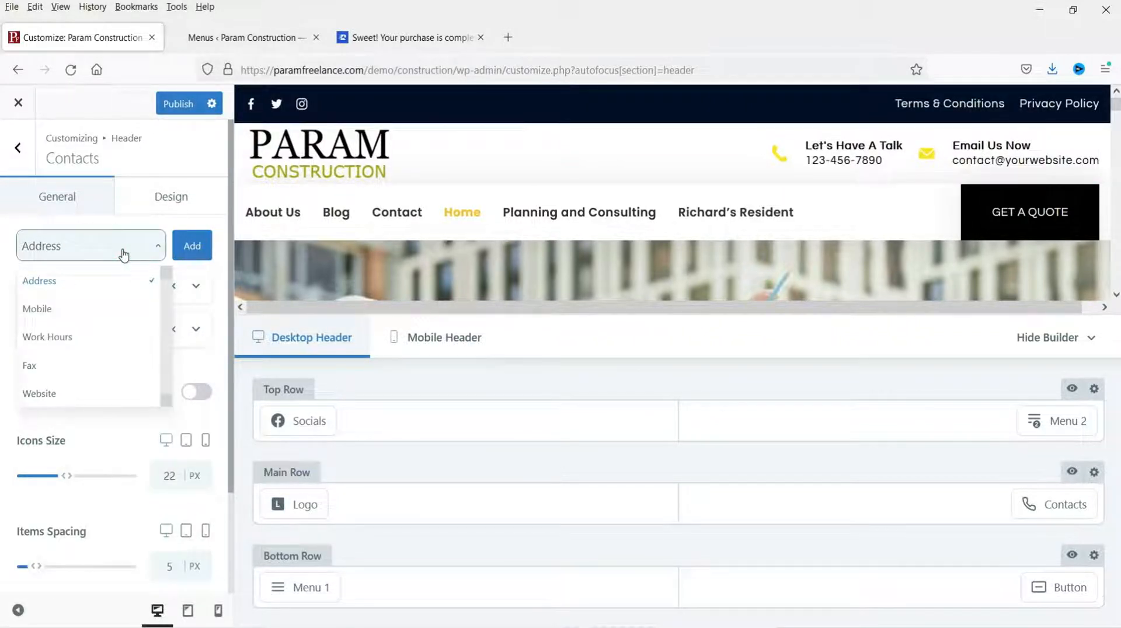
pyautogui.scroll(-2, 87, 341)
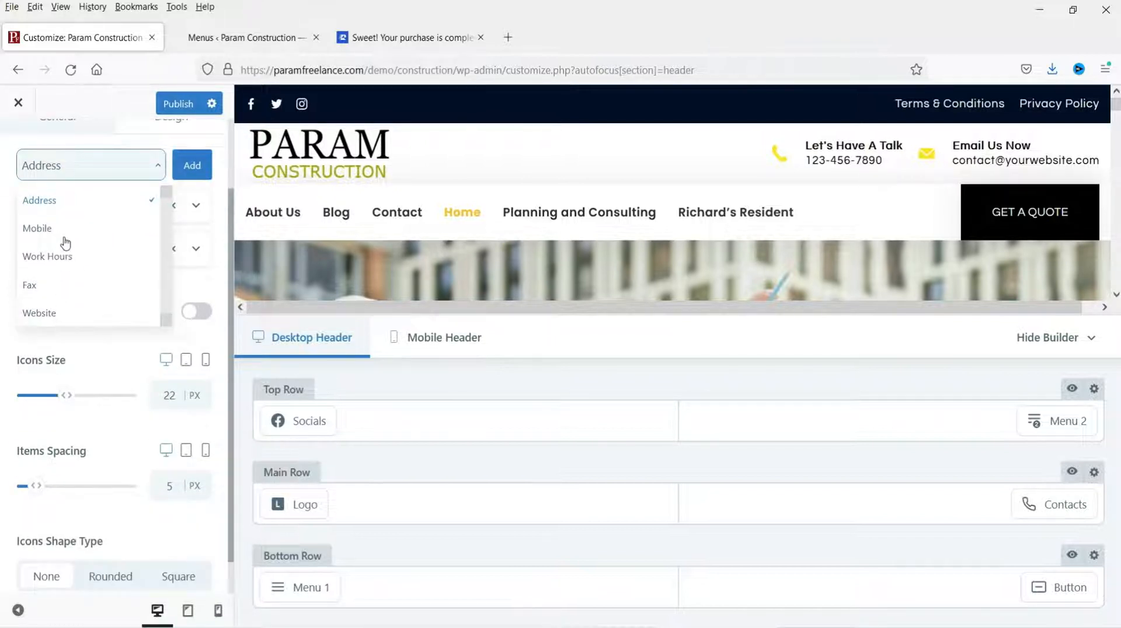
pyautogui.click(65, 201)
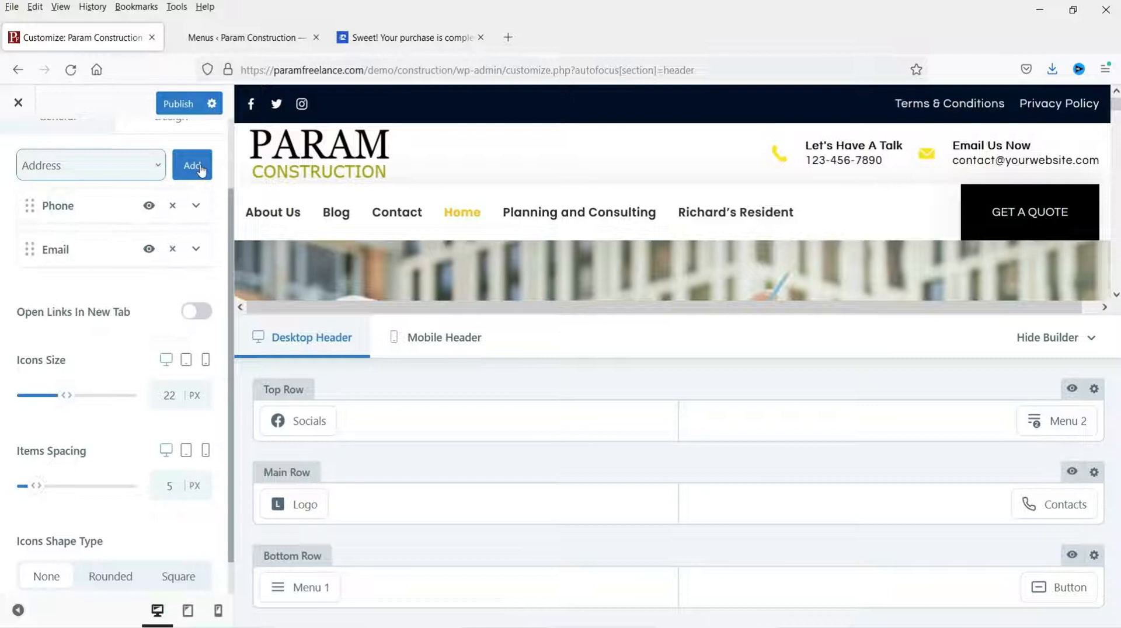
# Step: Add an Address contact to the header with the text '123 Park Street, Pune'
pyautogui.click(192, 165)
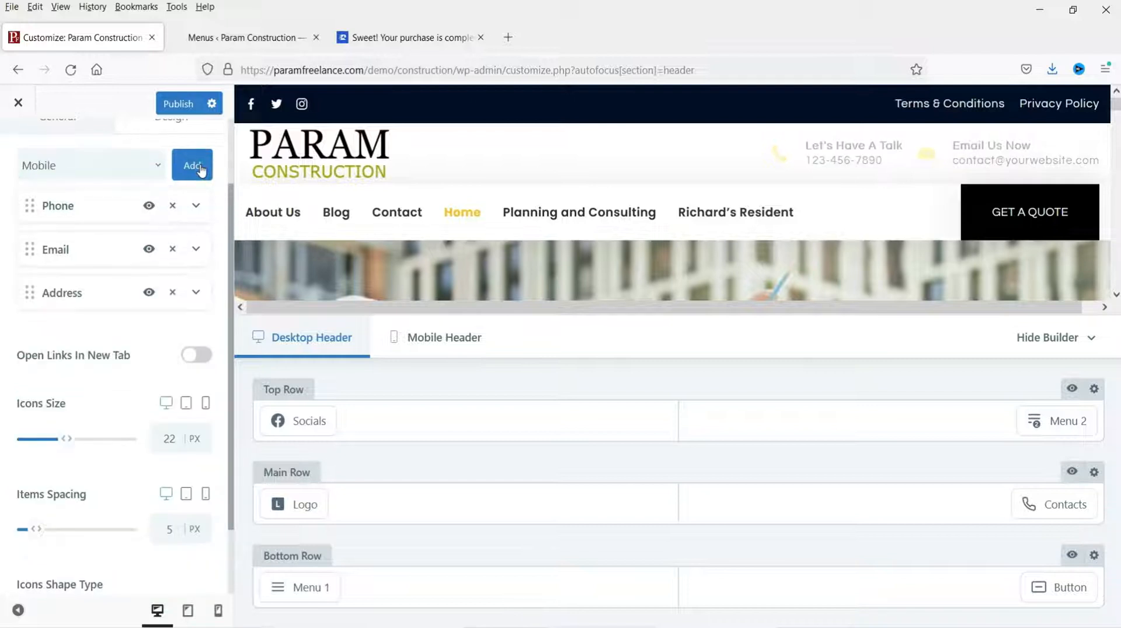
pyautogui.click(197, 293)
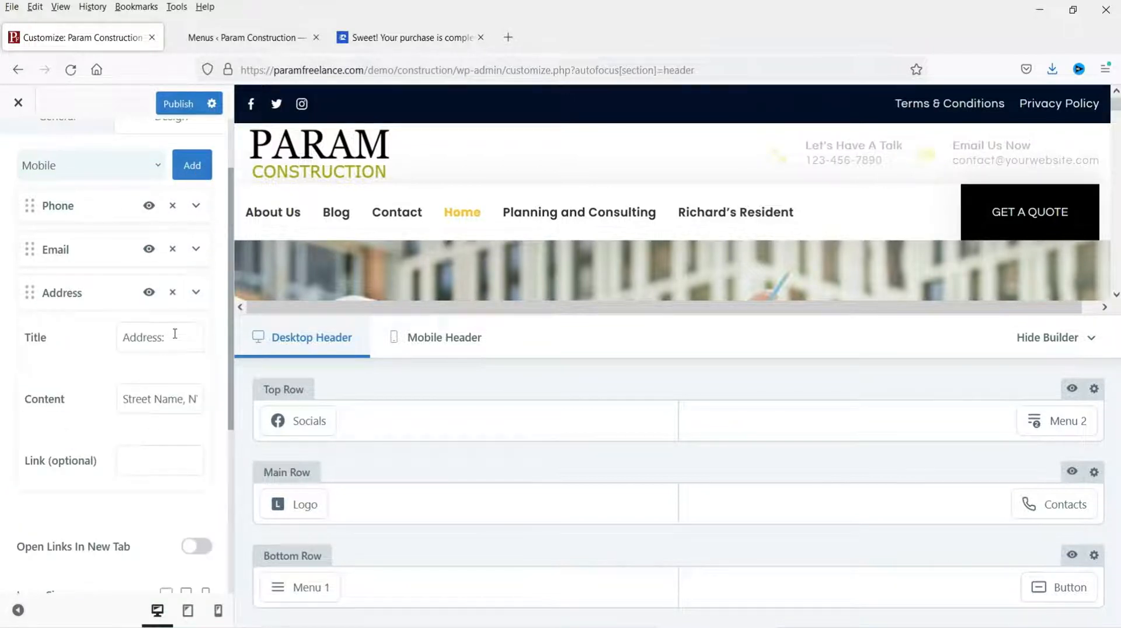
pyautogui.tripleClick(141, 401)
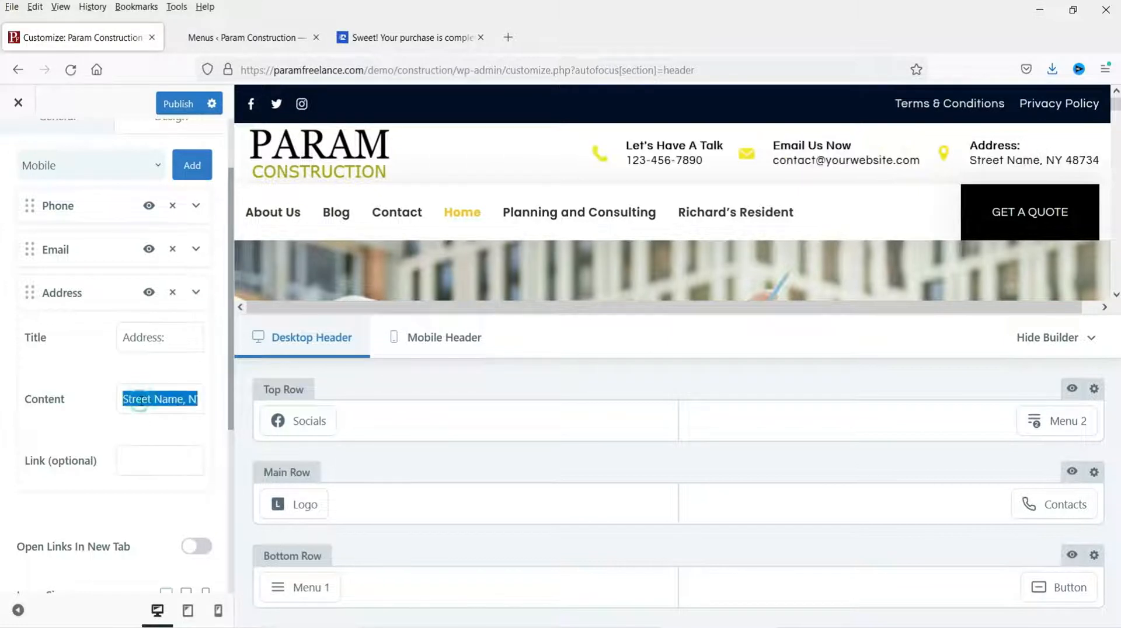
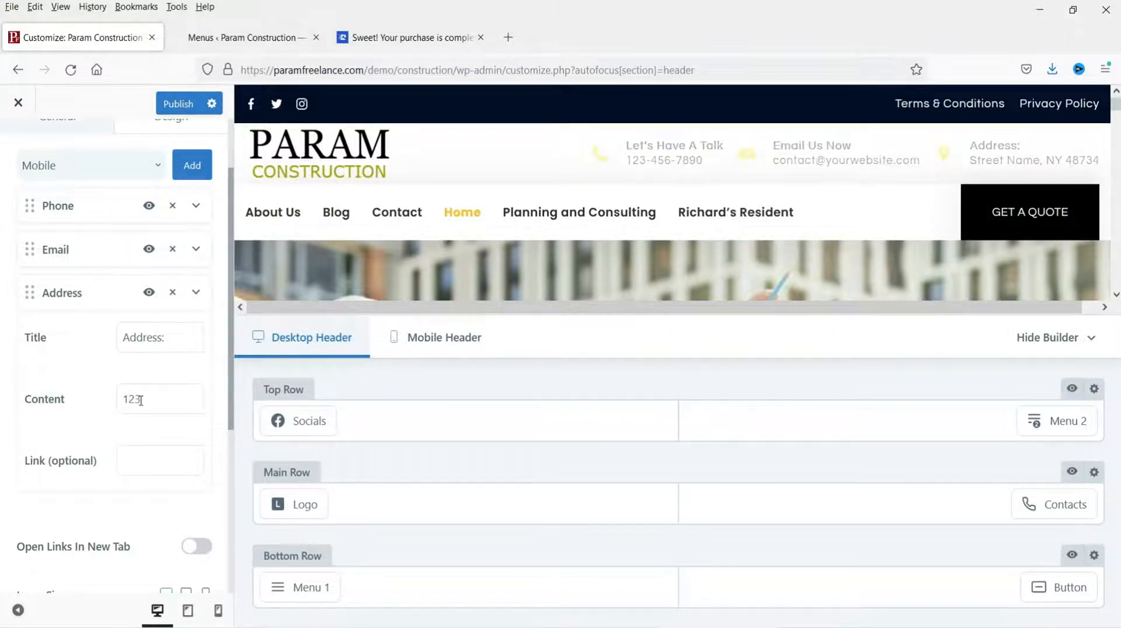
pyautogui.moveTo(154, 398); pyautogui.dragTo(207, 387)
pyautogui.press('BackSpace')
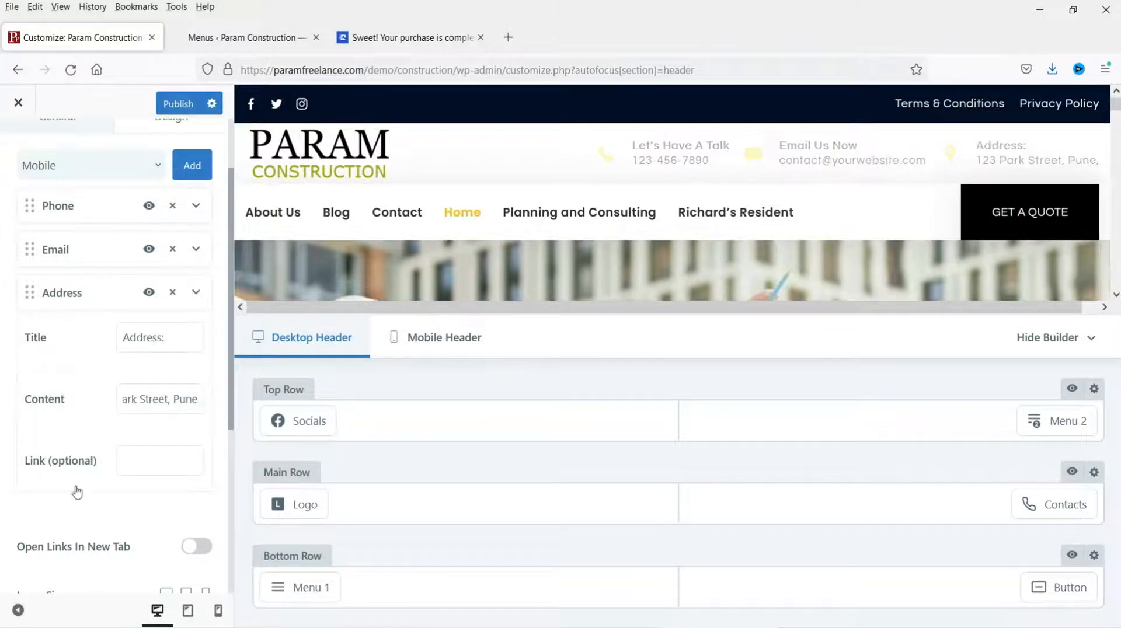
pyautogui.click(130, 463)
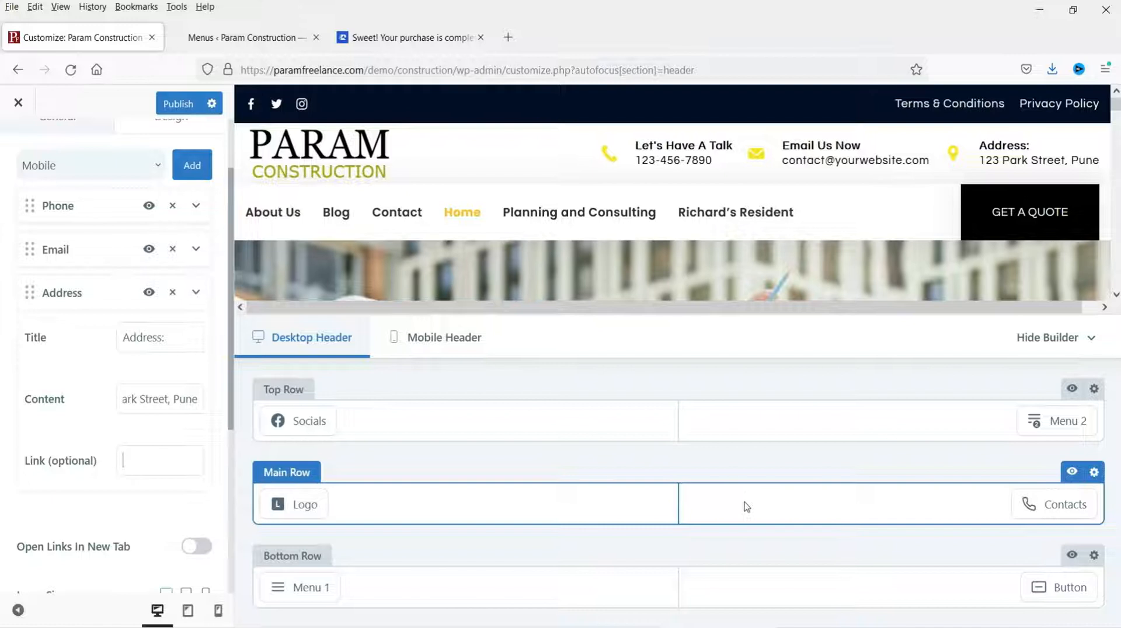
# Step: Set the contact icon size to 25 and try the rounded and square icon shapes
pyautogui.scroll(-4, 117, 383)
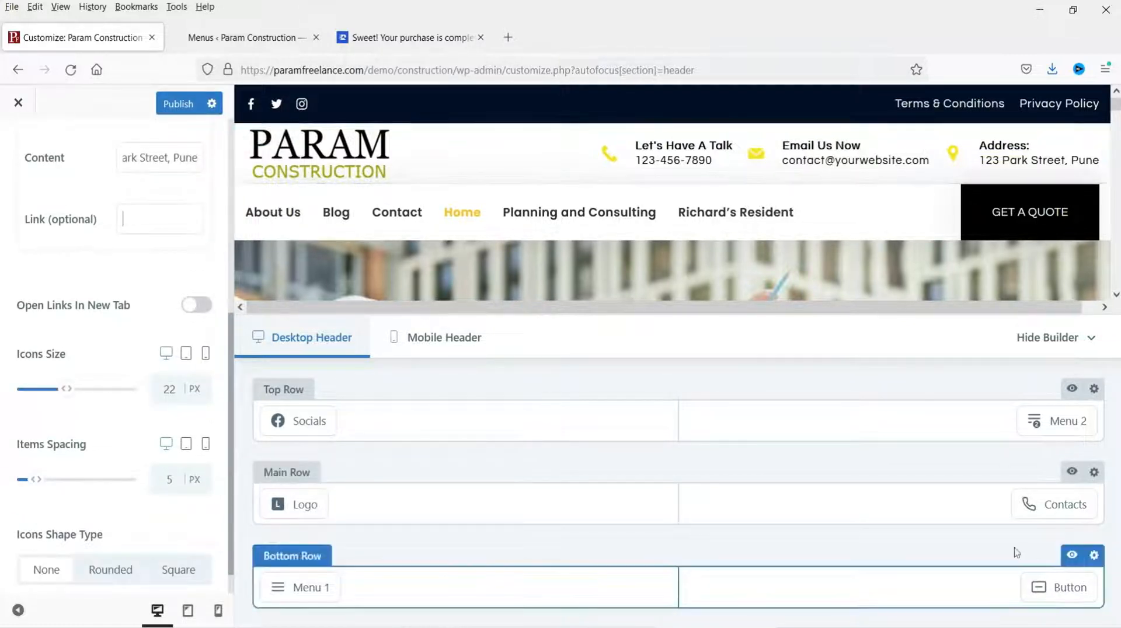
pyautogui.doubleClick(178, 388)
pyautogui.write('25')
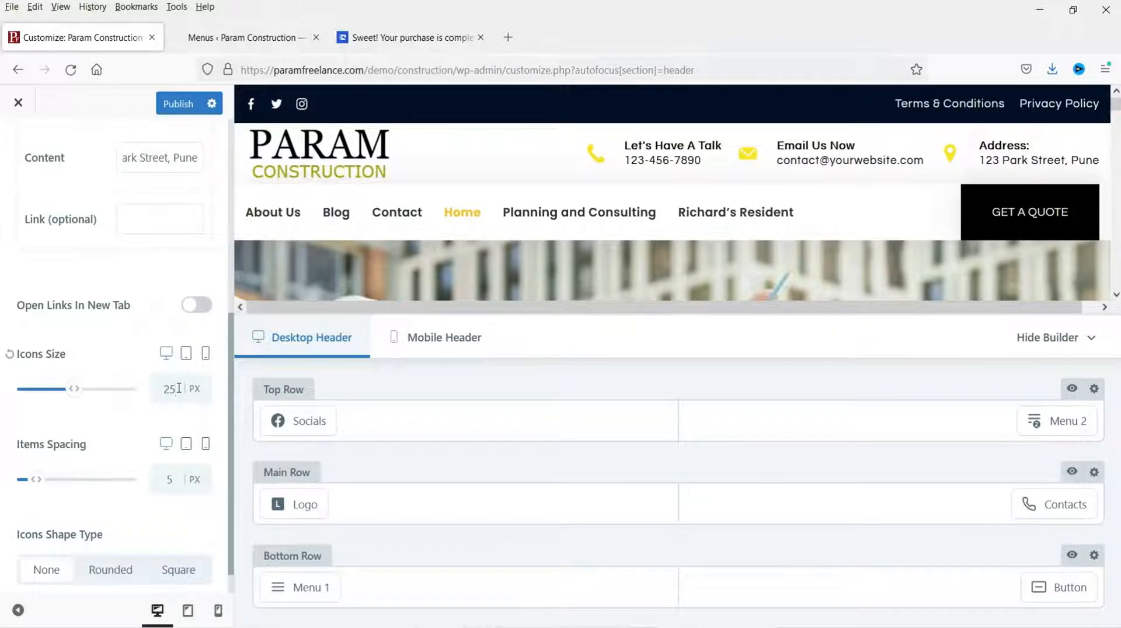
pyautogui.scroll(-1, 80, 428)
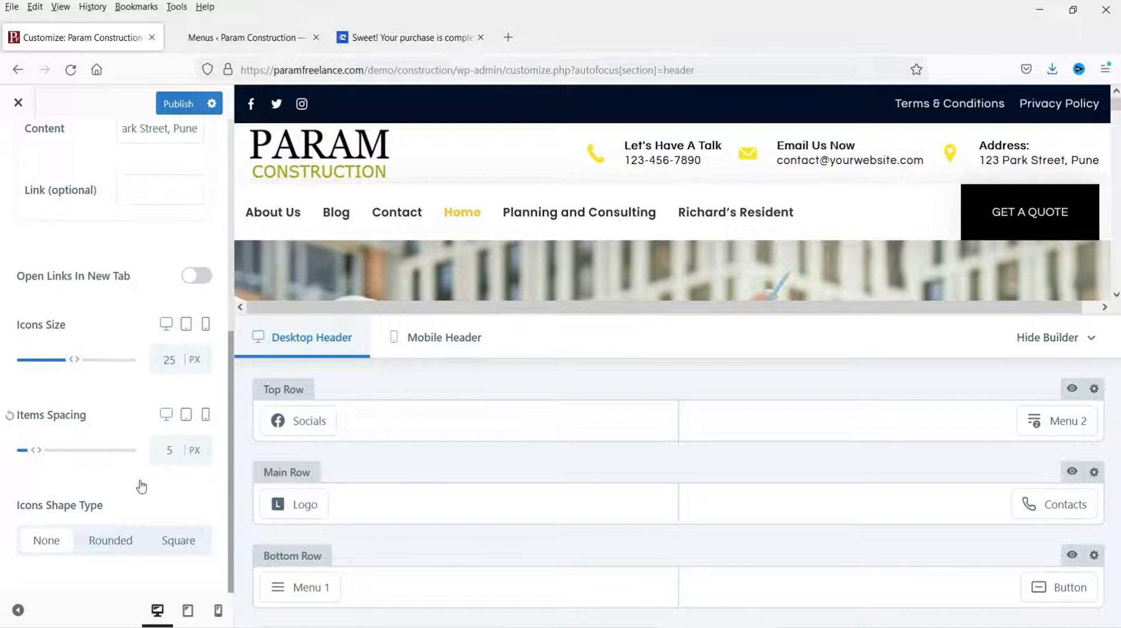
pyautogui.click(110, 543)
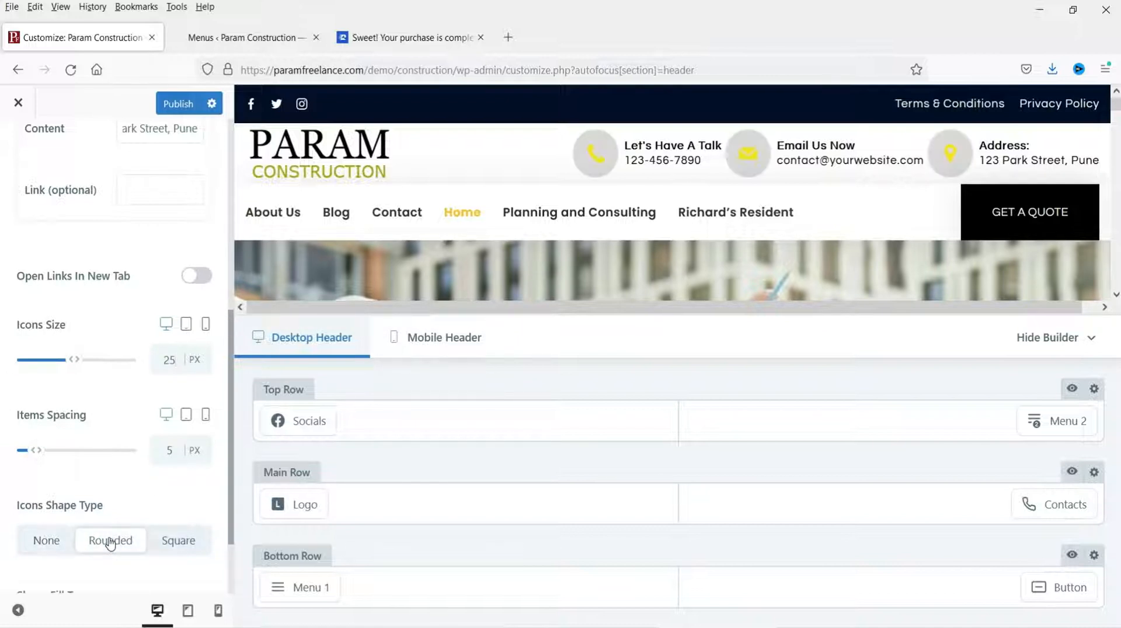
pyautogui.click(194, 543)
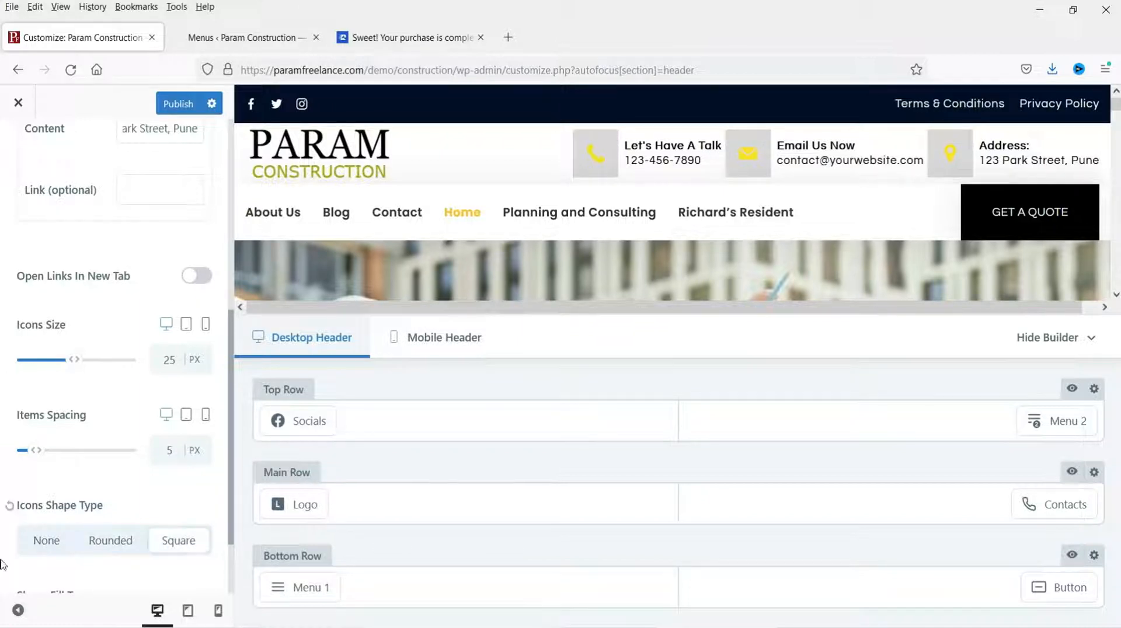
pyautogui.scroll(5, 2, 564)
pyautogui.click(171, 196)
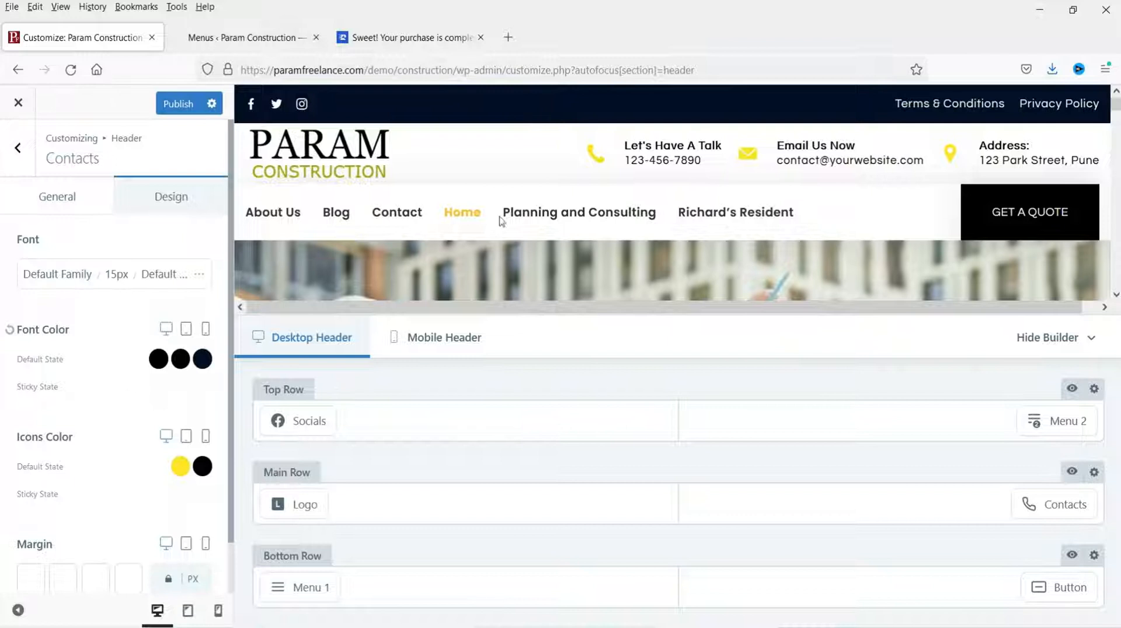
# Step: Colour the contact icons deep red (#c62a12), checking the tablet preview before returning to desktop
pyautogui.click(180, 465)
pyautogui.click(30, 343)
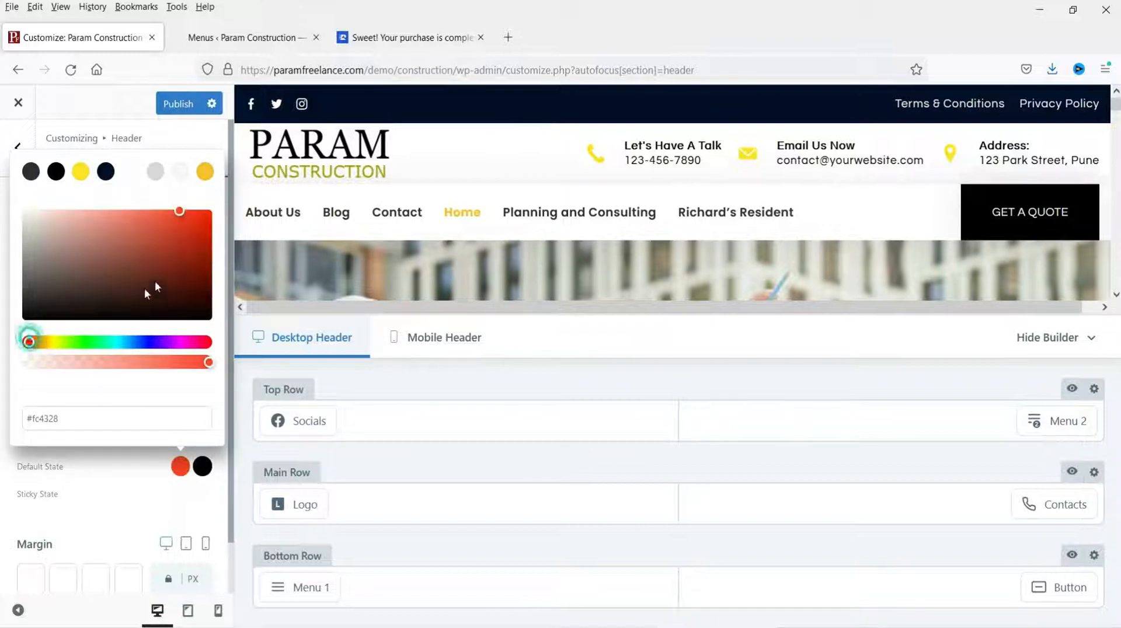
pyautogui.click(193, 233)
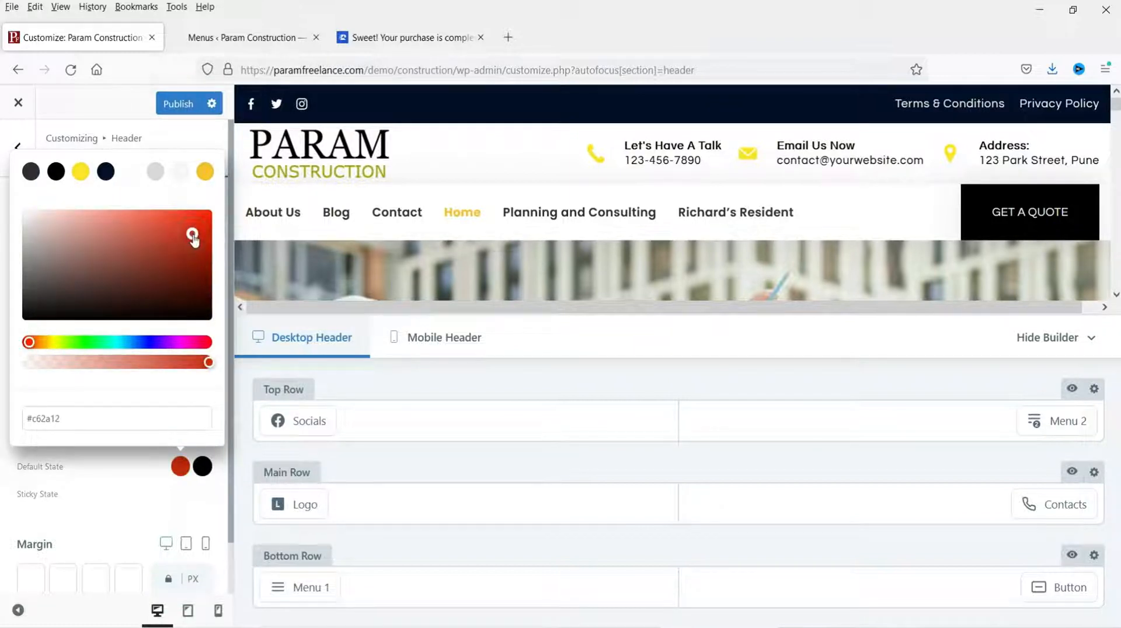
pyautogui.click(182, 134)
pyautogui.scroll(-2, 128, 464)
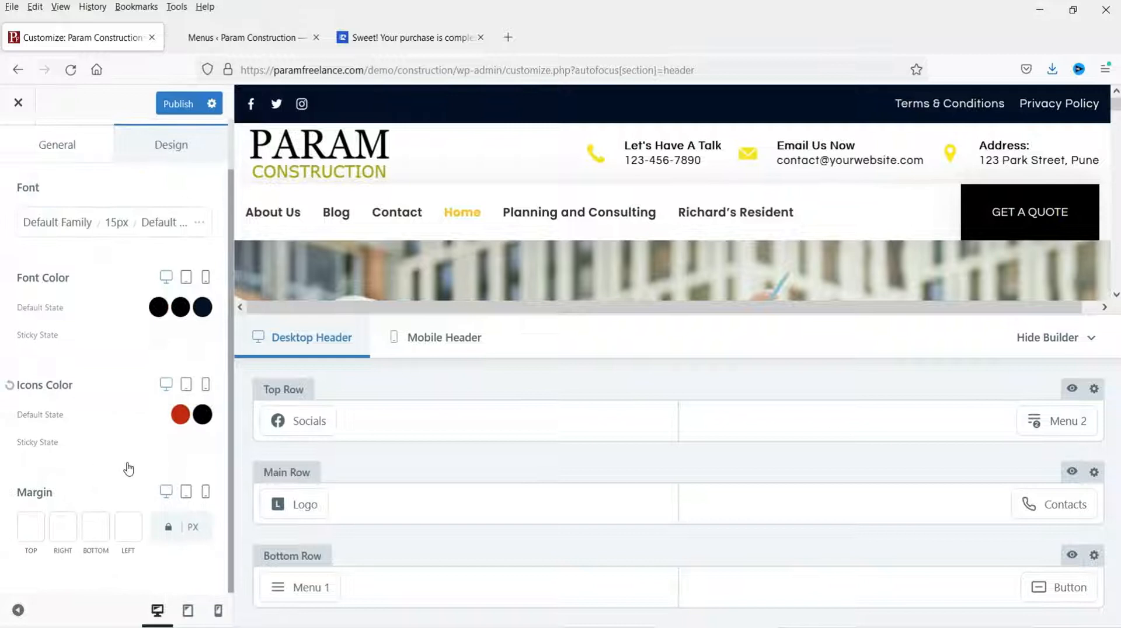
pyautogui.click(186, 278)
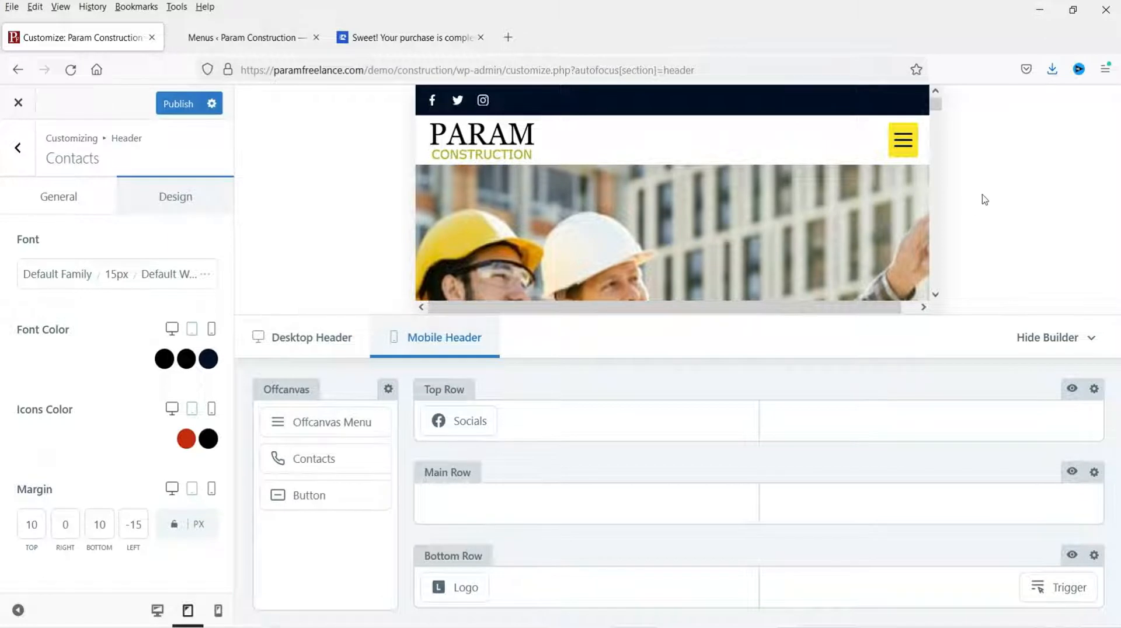
pyautogui.click(313, 350)
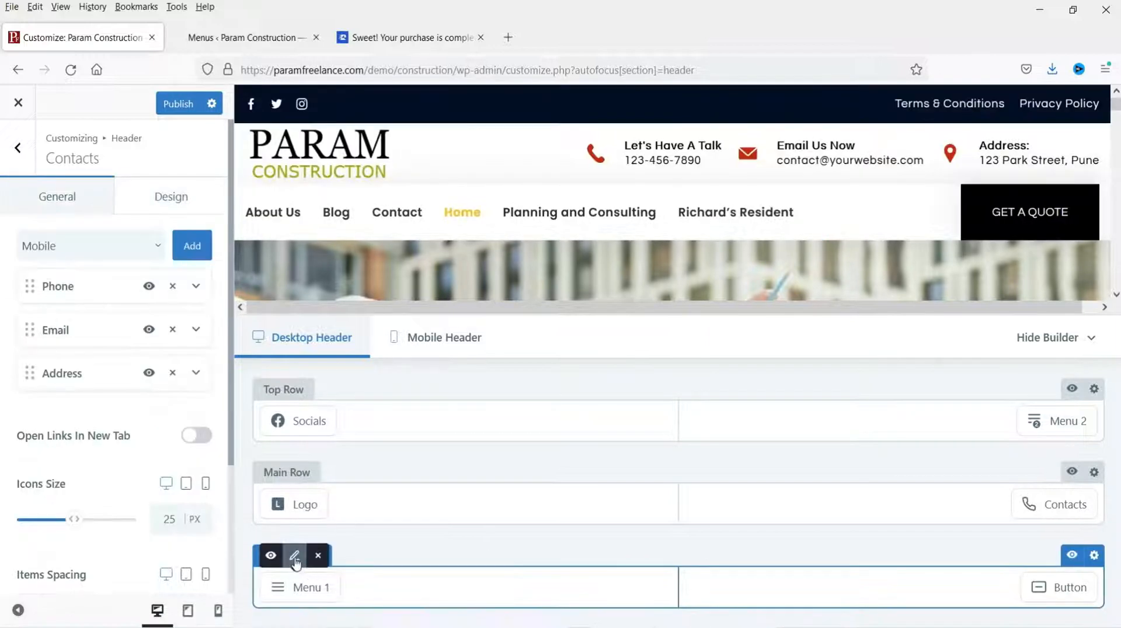
# Step: Assign Menu 1 to the bottom-row header menu, then bring up the GET A QUOTE button's settings
pyautogui.click(295, 556)
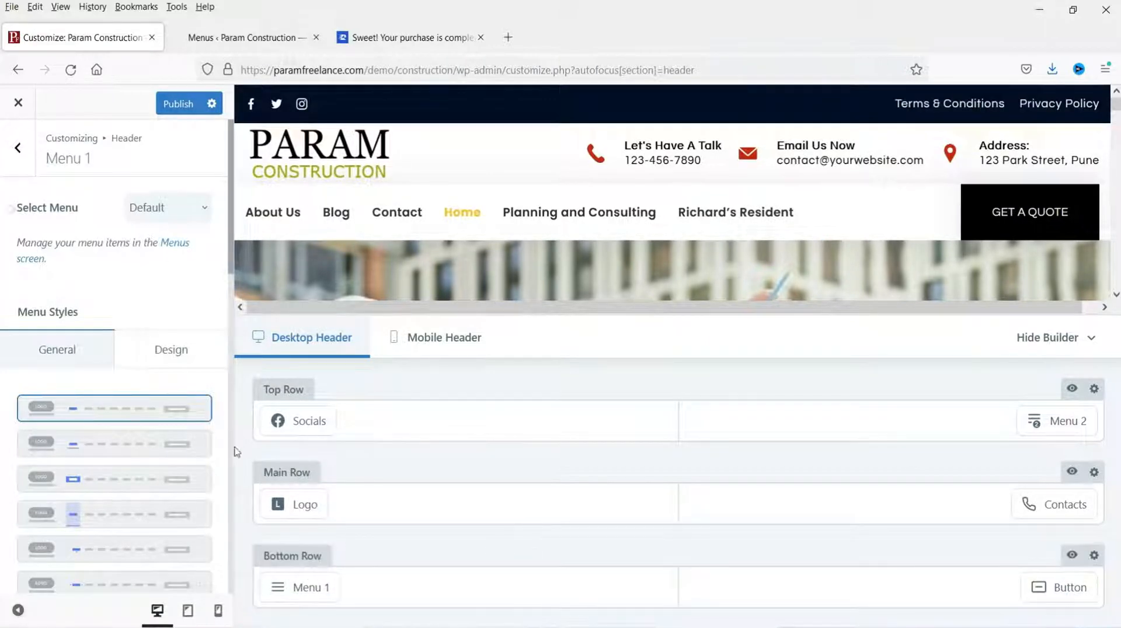
pyautogui.click(178, 216)
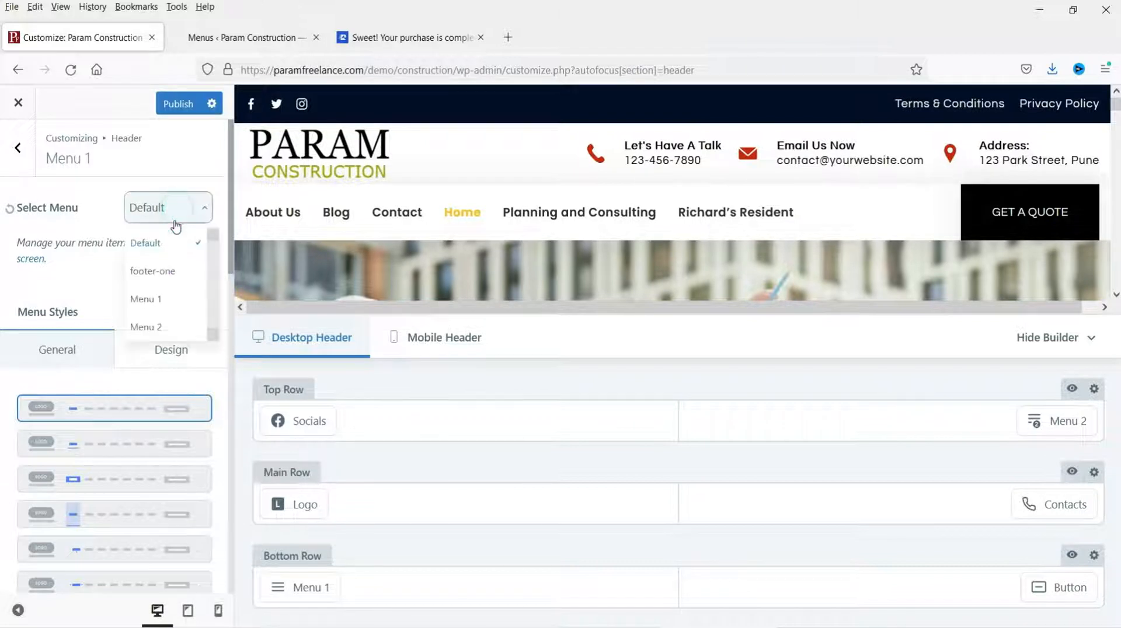
pyautogui.click(155, 303)
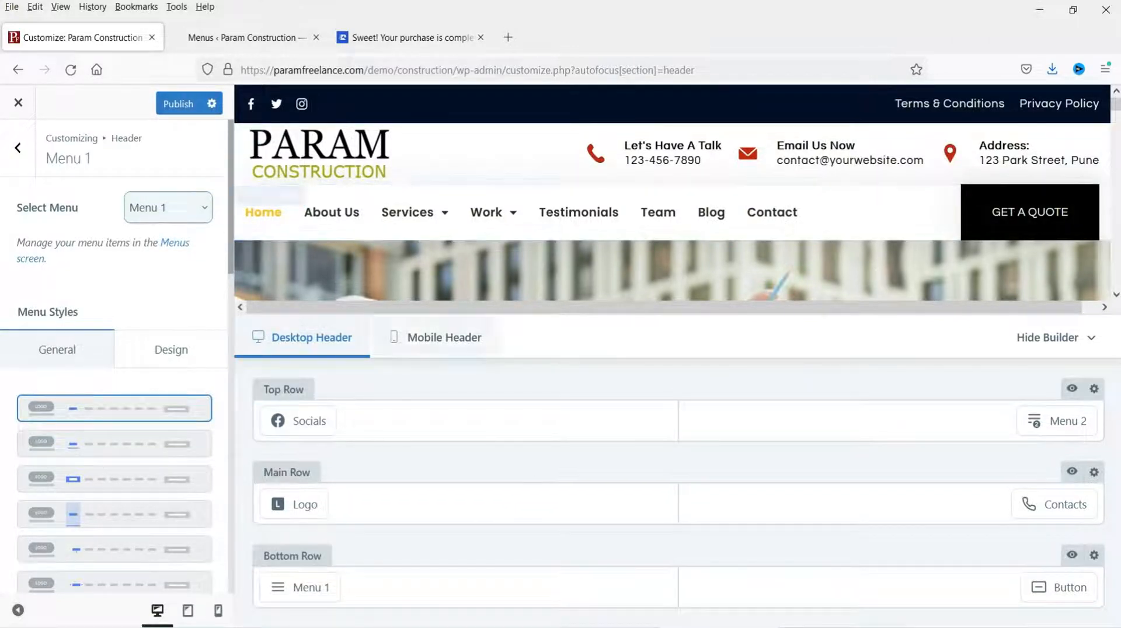
pyautogui.click(1057, 588)
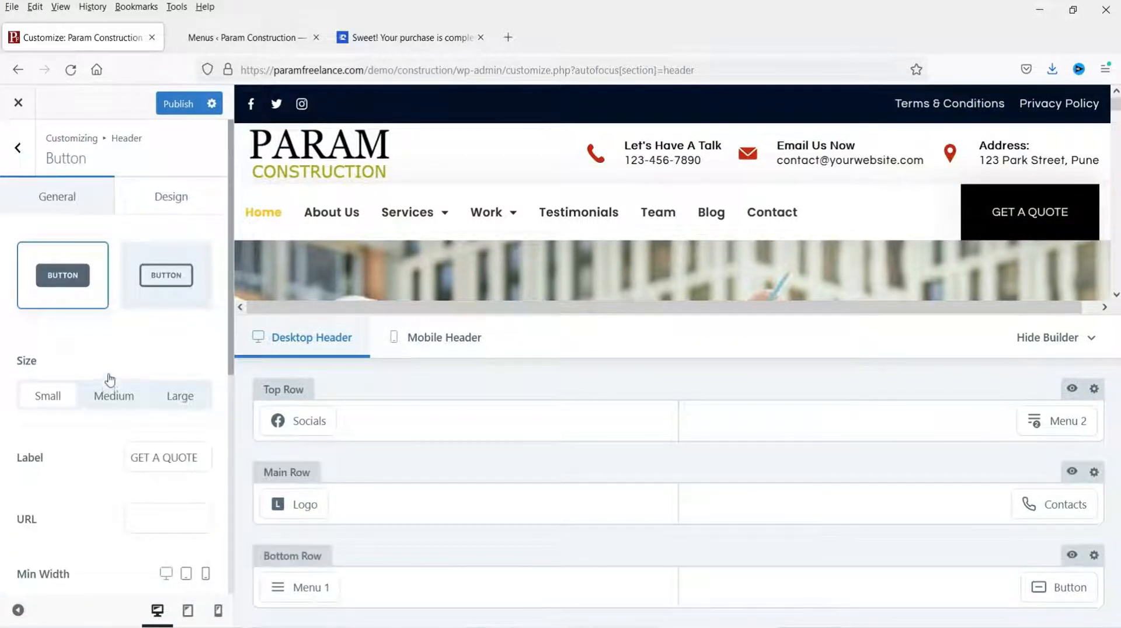
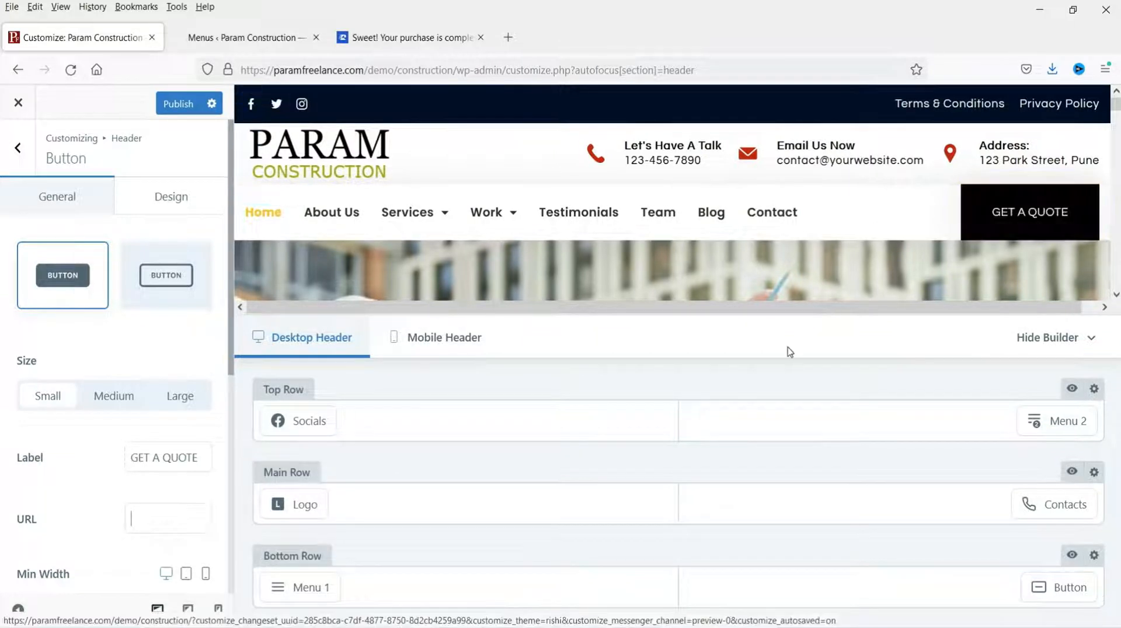
# Step: Delete the GET A QUOTE button from the header's bottom row, leaving only Menu 1
pyautogui.moveTo(1066, 588)
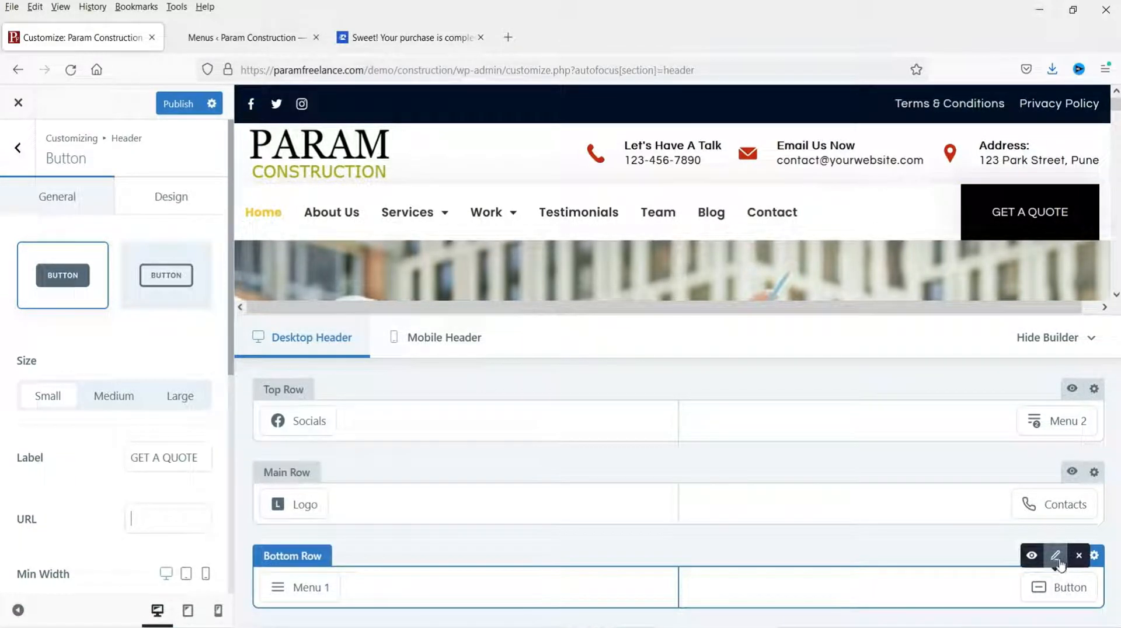
pyautogui.click(1079, 556)
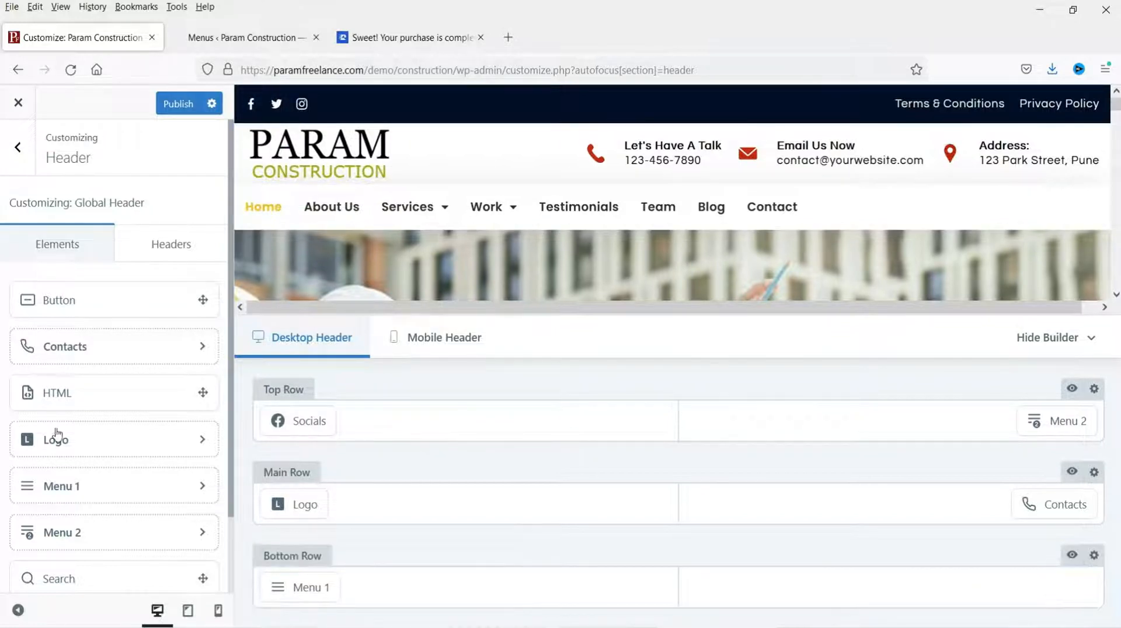
# Step: Drop a Search element into the bottom row's right slot, publish, and return to Menus
pyautogui.scroll(-3, 95, 345)
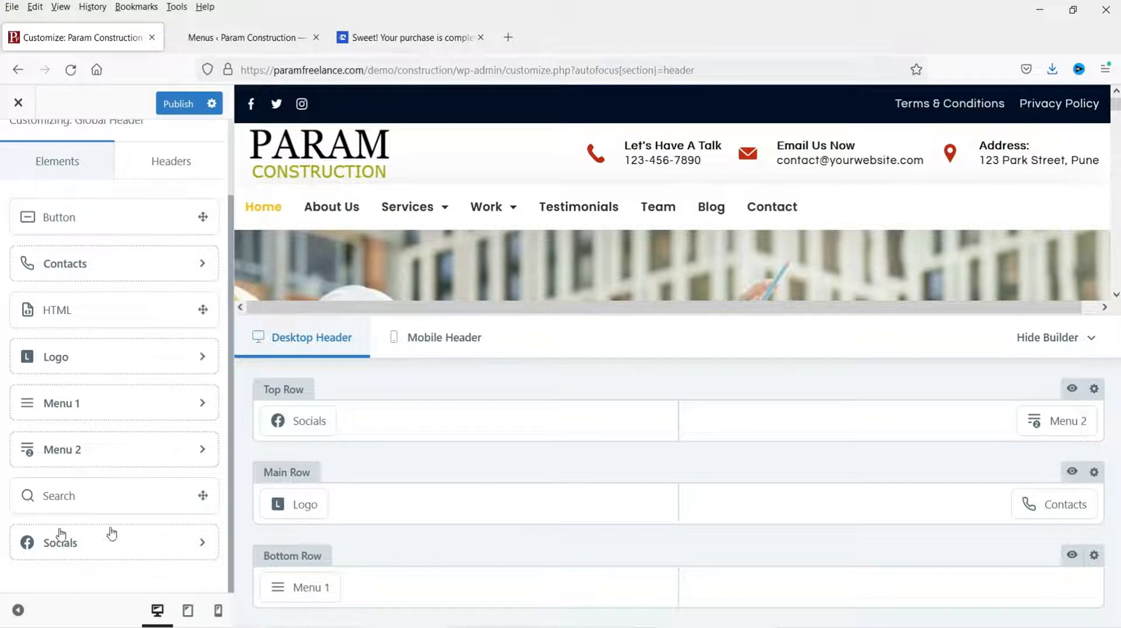
pyautogui.moveTo(33, 496); pyautogui.dragTo(967, 601)
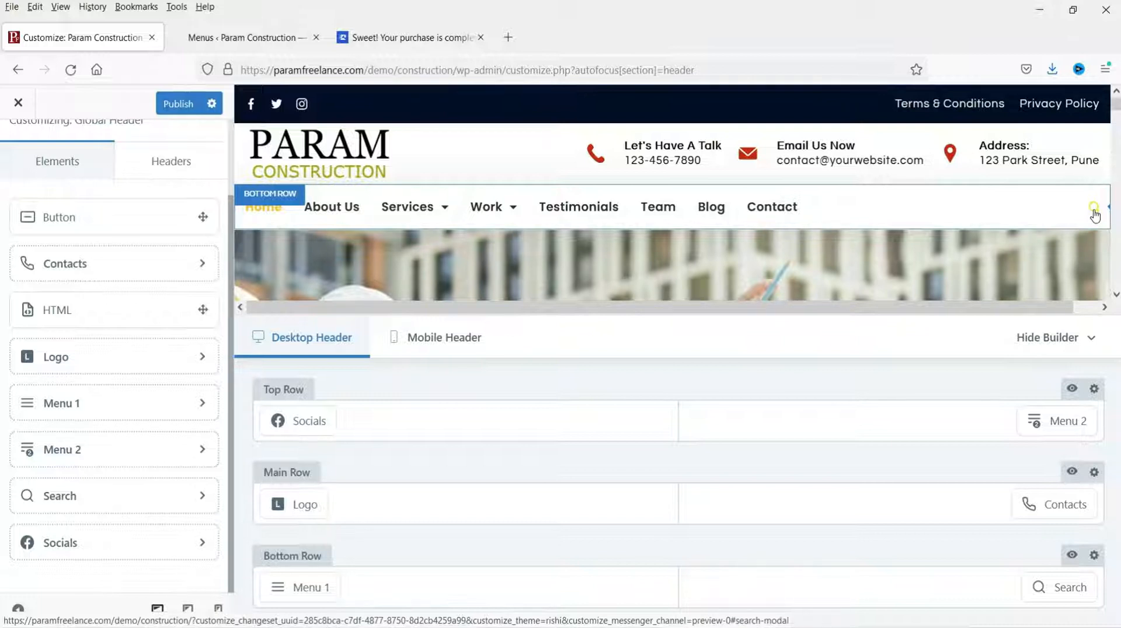
pyautogui.click(168, 106)
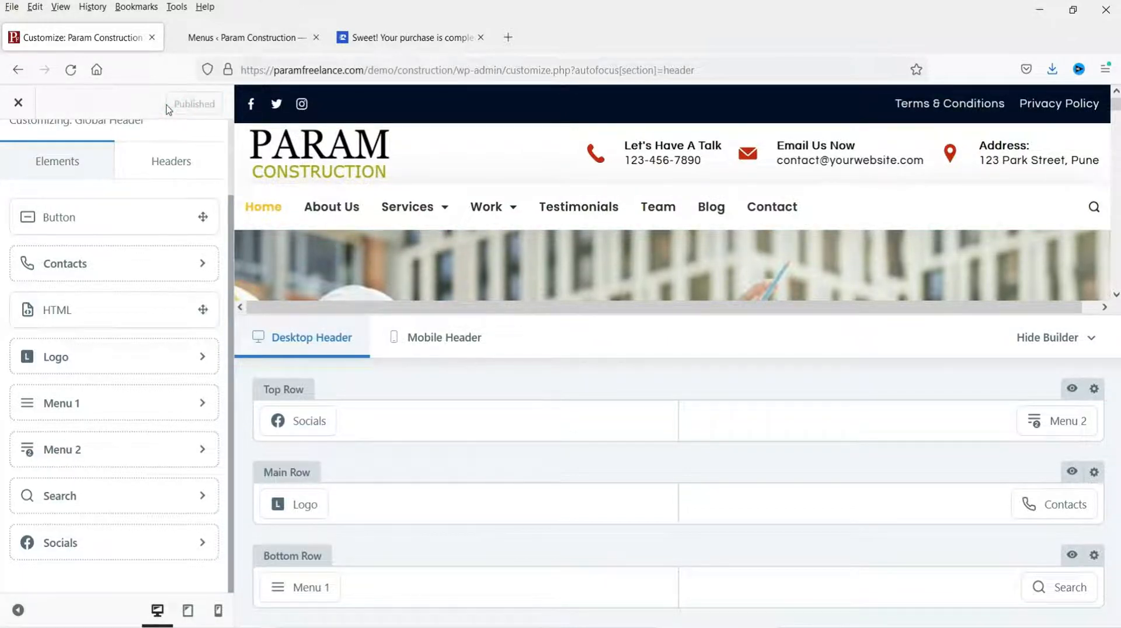
pyautogui.click(234, 37)
# Step: View the new header on the live homepage, then return to the Customizer's main options
pyautogui.moveTo(87, 98)
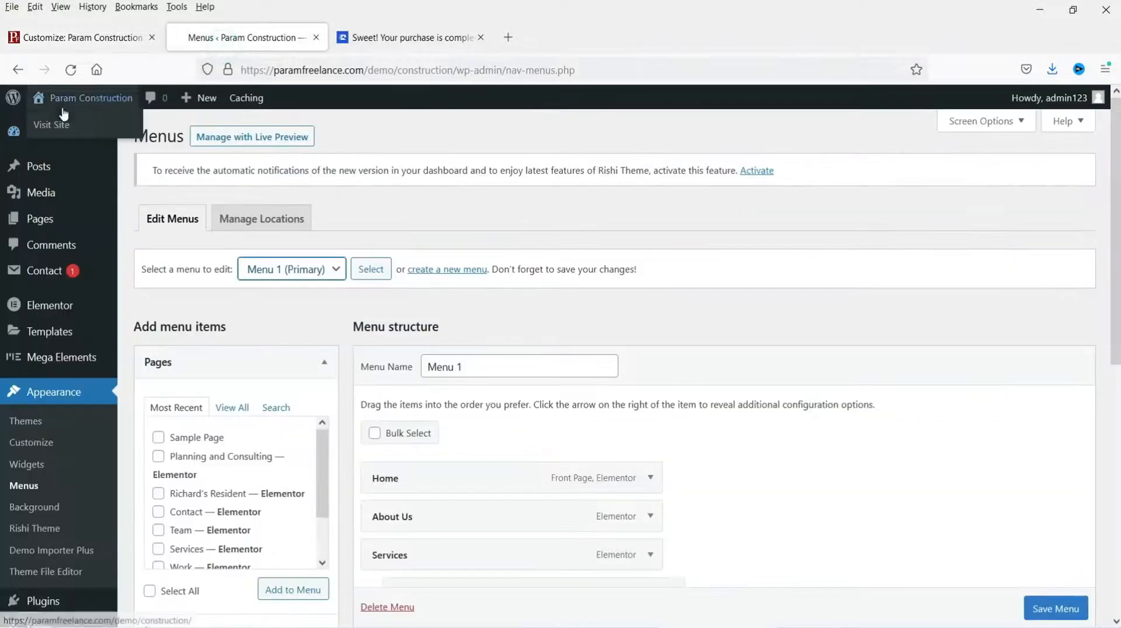
pyautogui.click(53, 125)
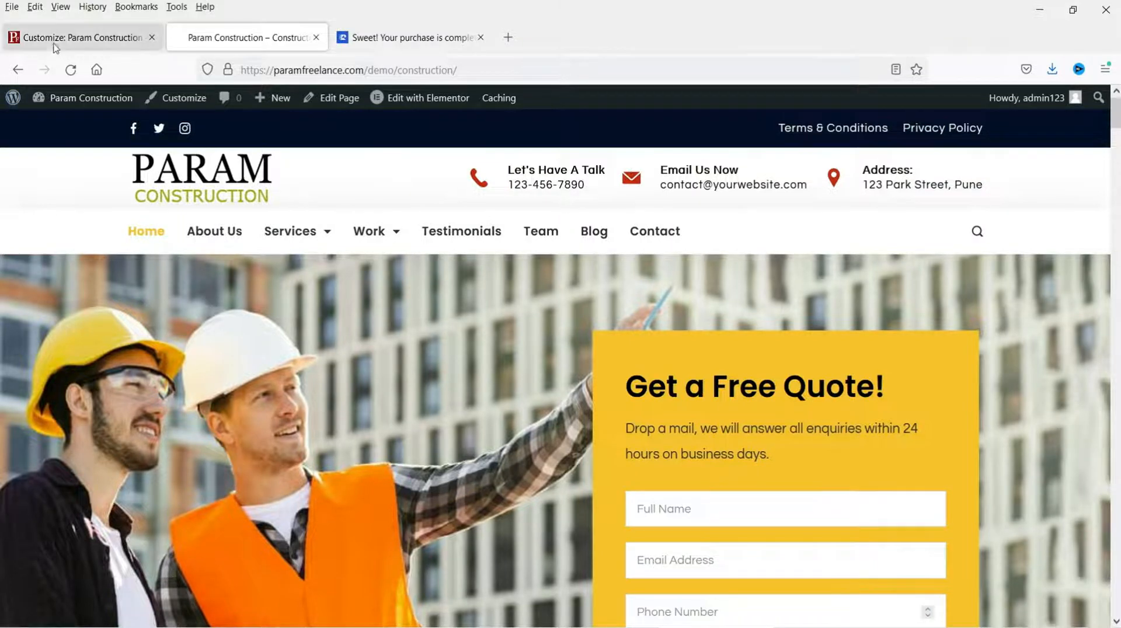
pyautogui.click(79, 37)
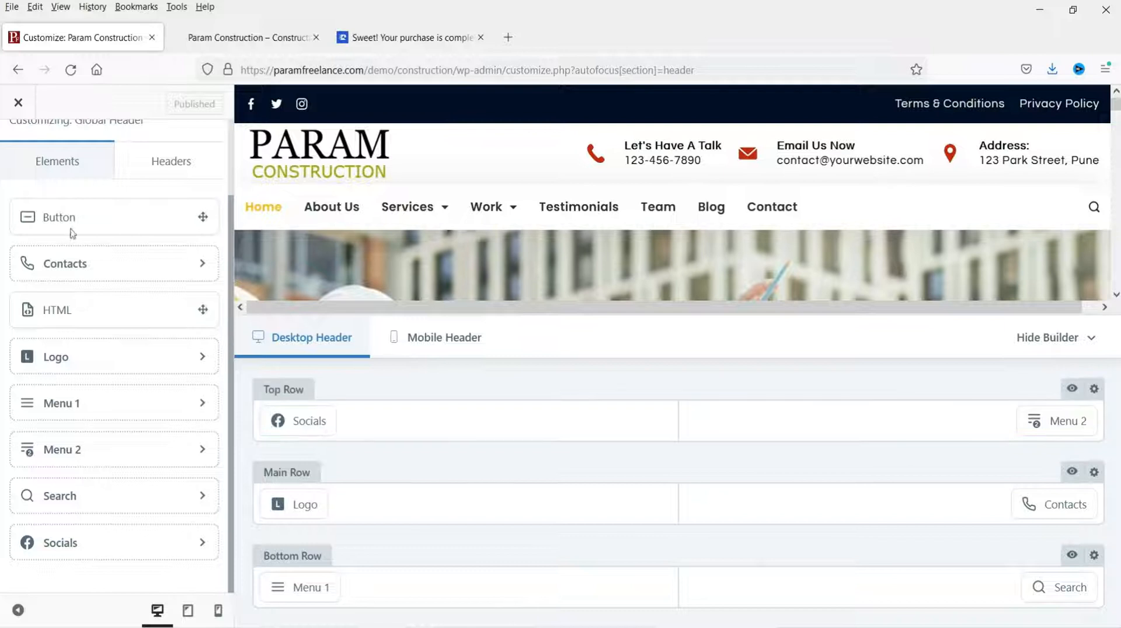
pyautogui.scroll(2, 53, 205)
pyautogui.click(19, 153)
pyautogui.scroll(-3, 169, 350)
pyautogui.scroll(3, 39, 302)
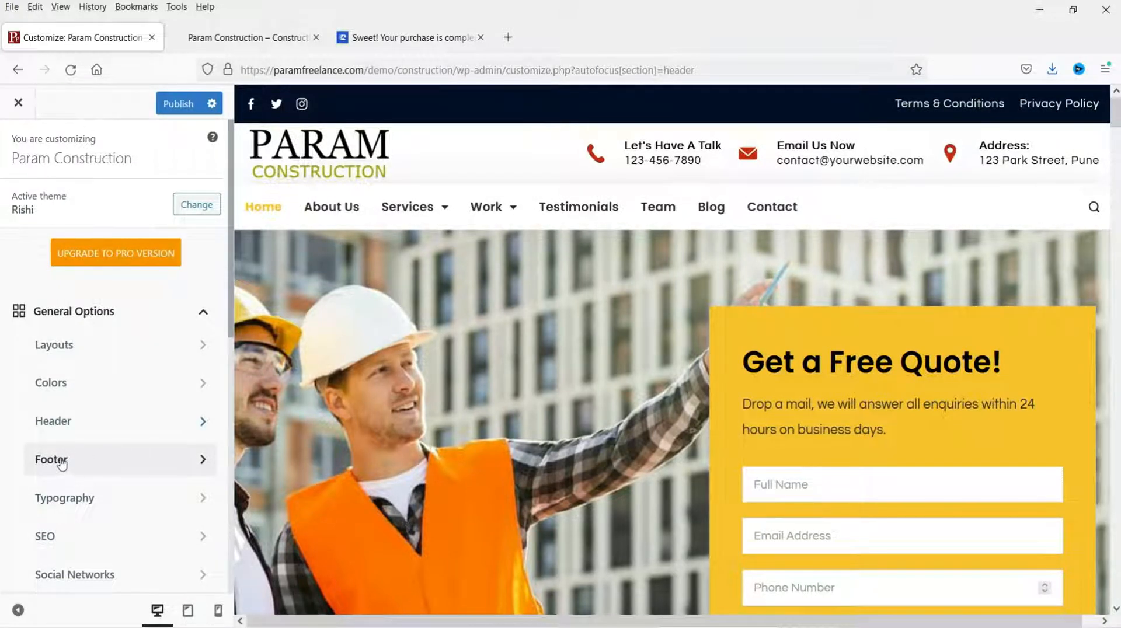
# Step: Open the Rishi Theme dashboard from WordPress admin, then go back to the Customizer
pyautogui.click(274, 38)
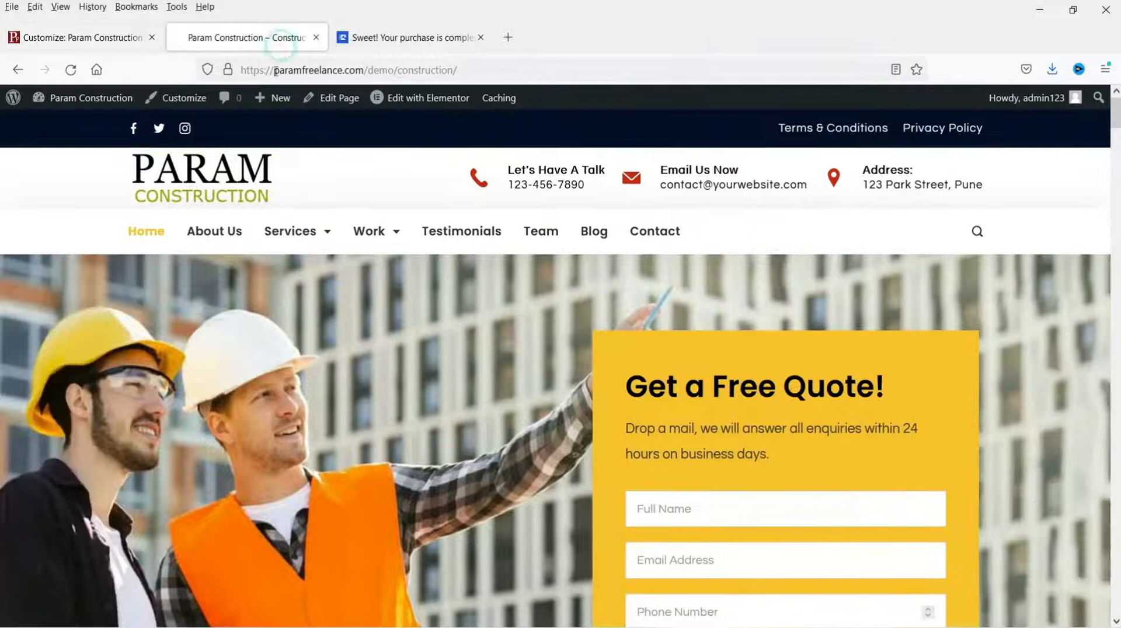
pyautogui.click(54, 100)
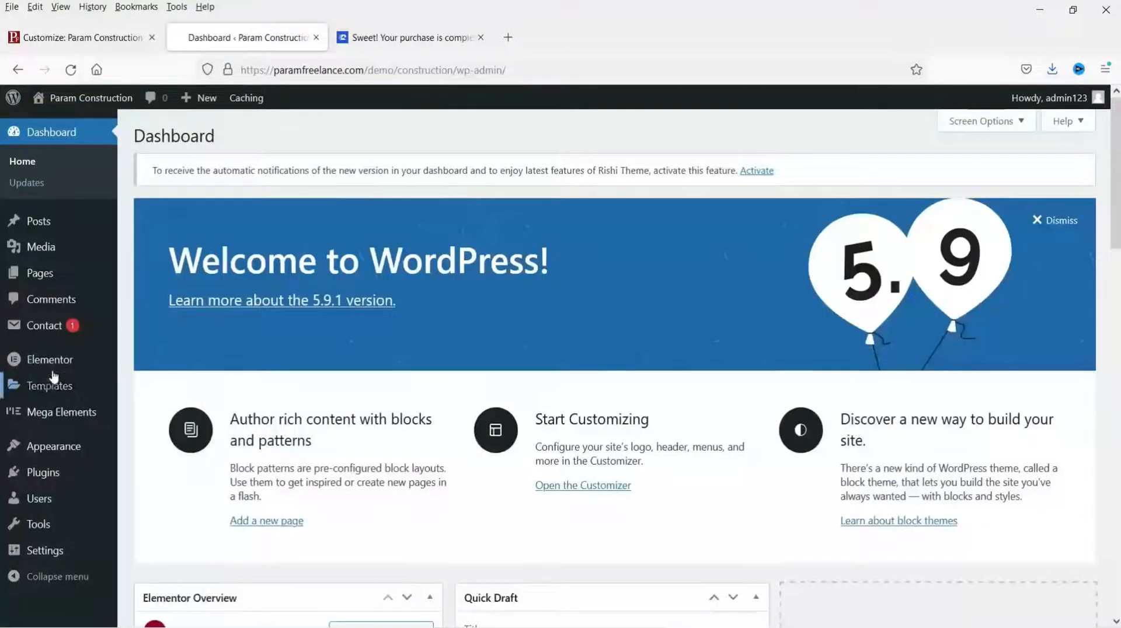
pyautogui.moveTo(66, 453)
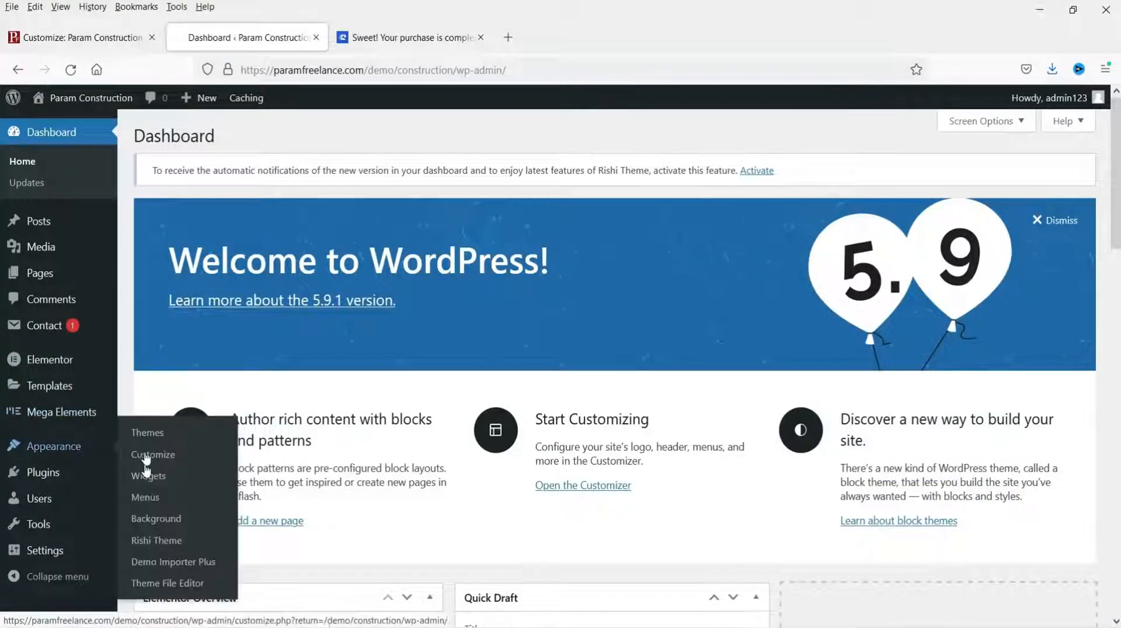
pyautogui.click(163, 541)
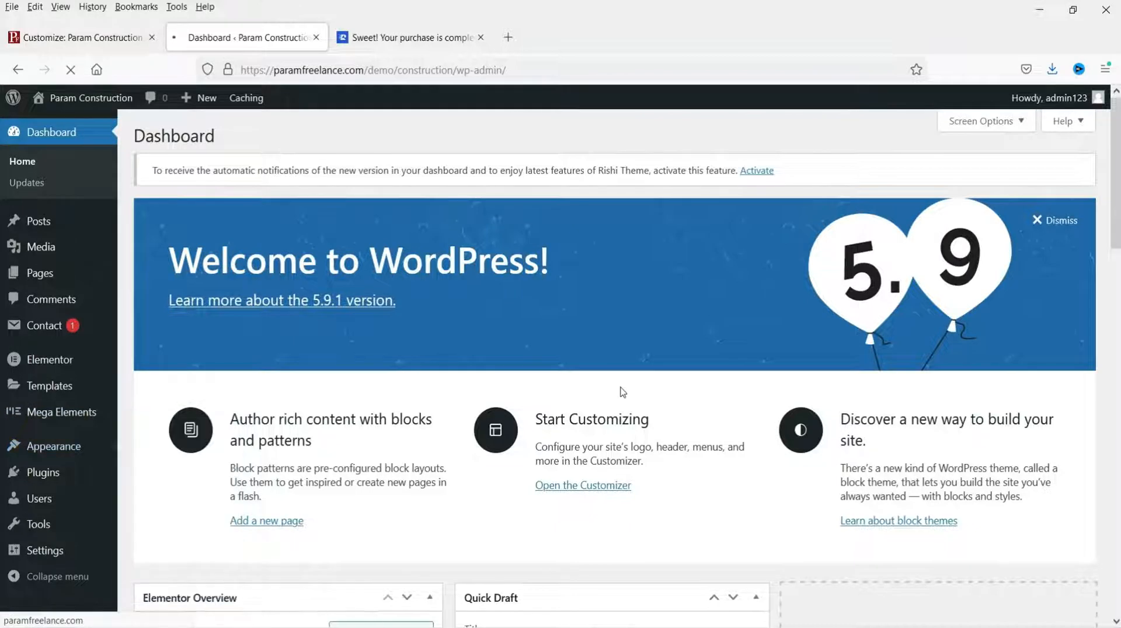
pyautogui.scroll(-3, 621, 393)
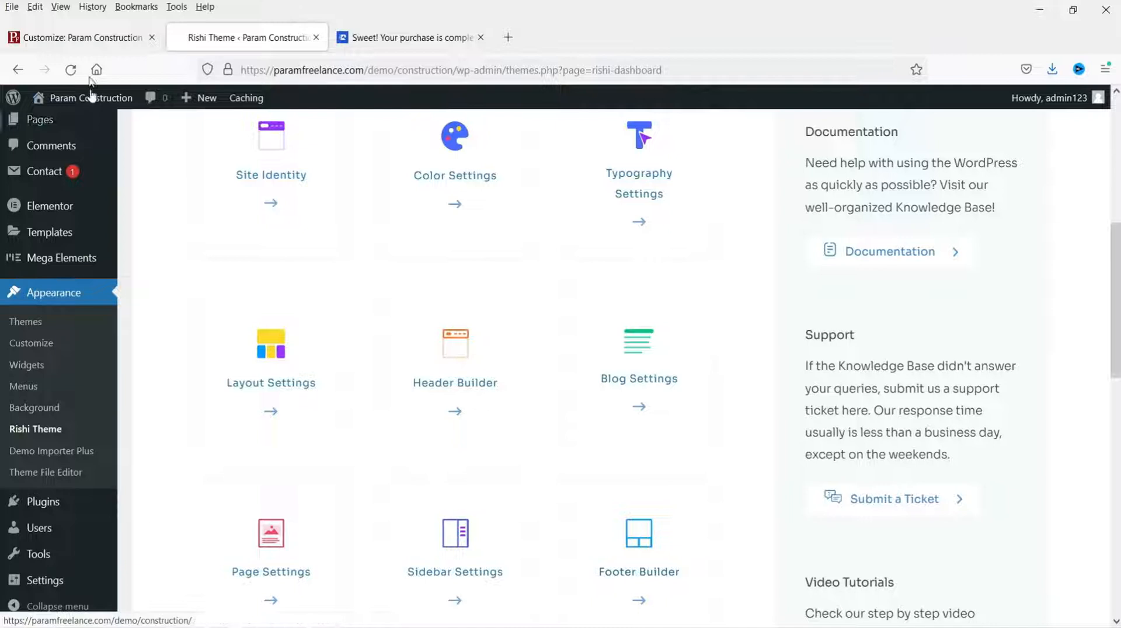
pyautogui.click(62, 40)
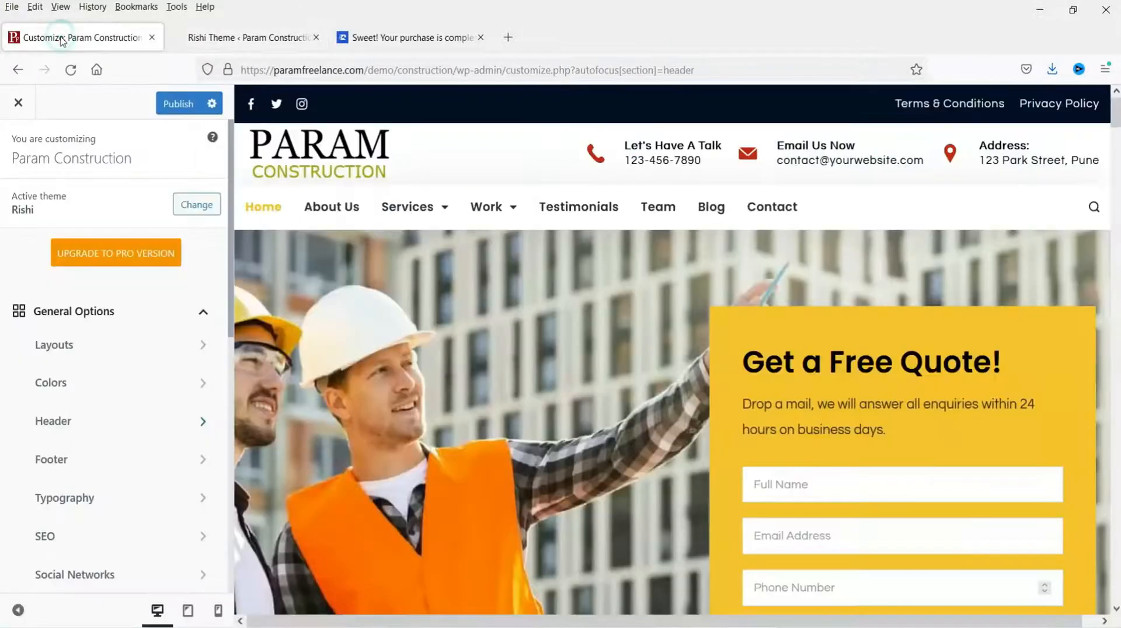
# Step: Open the Footer builder, review the footer in the preview, then open Appearance > Widgets
pyautogui.click(86, 461)
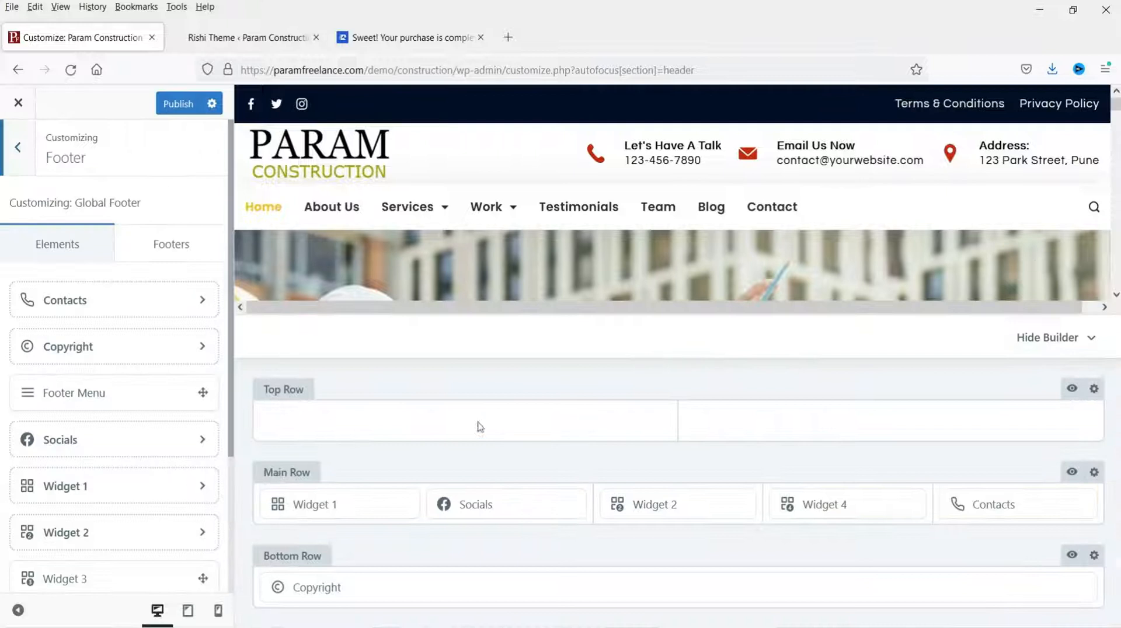
pyautogui.scroll(-15, 840, 235)
pyautogui.scroll(-15, 840, 236)
pyautogui.scroll(-15, 840, 239)
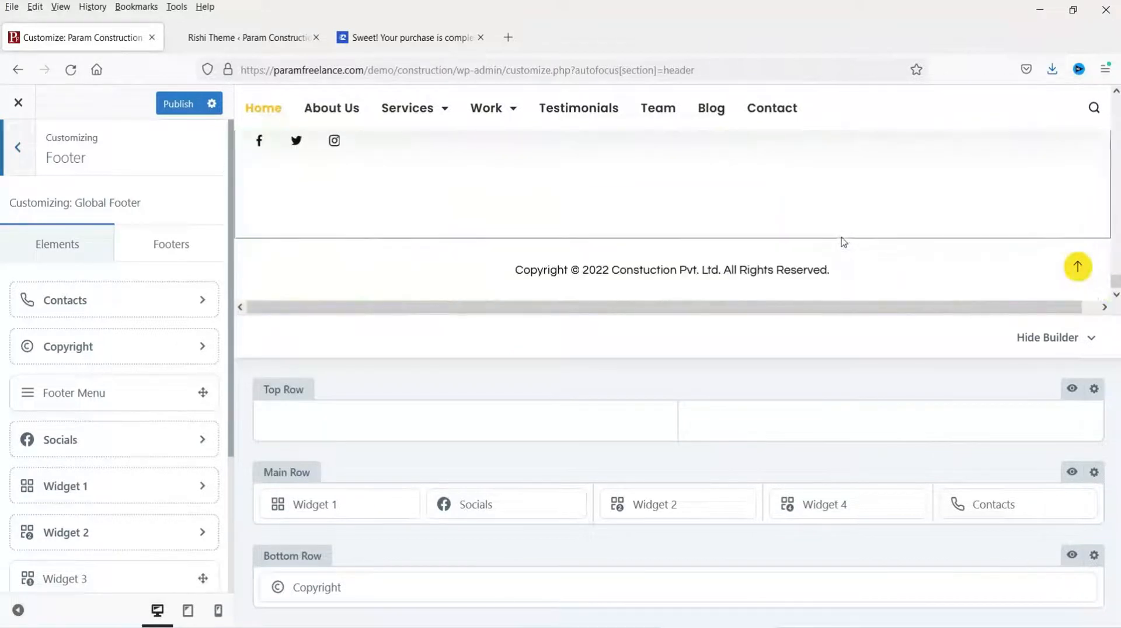
pyautogui.scroll(5, 700, 251)
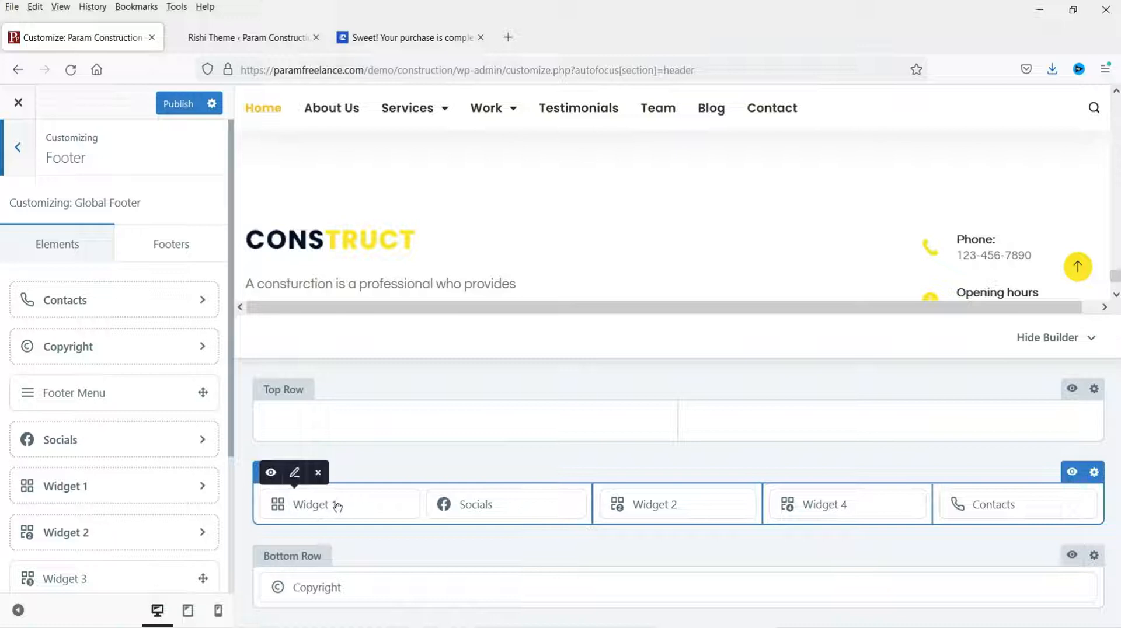
pyautogui.click(204, 36)
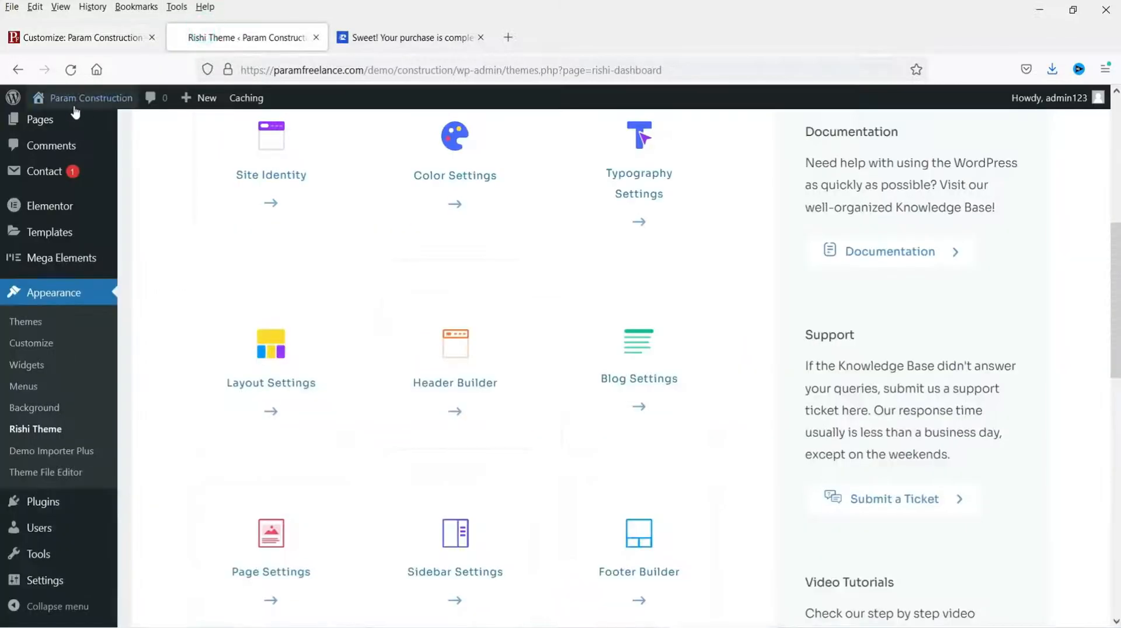
pyautogui.click(36, 368)
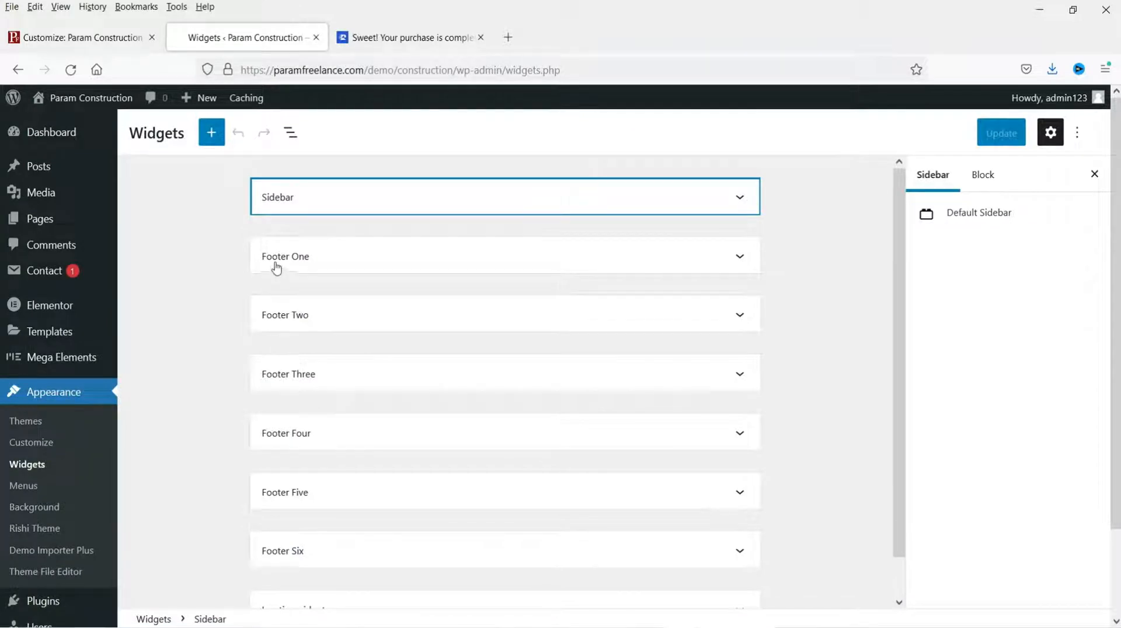
# Step: Expand Footer One in Widgets and select its CONSTRUCT logo image, comparing with the Customizer preview
pyautogui.click(73, 39)
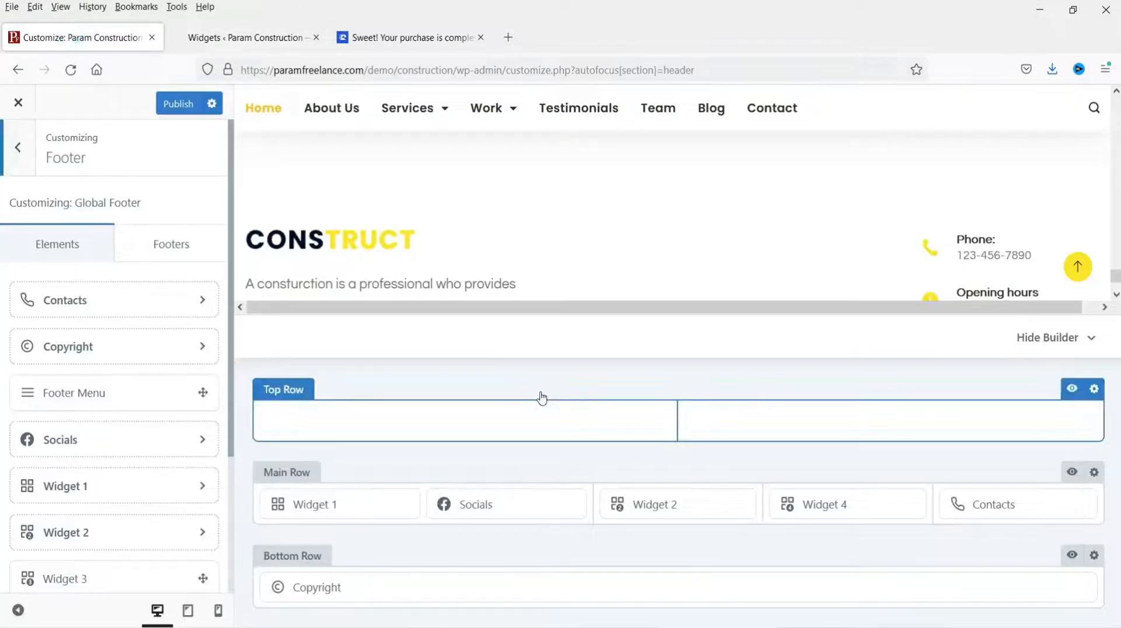
pyautogui.moveTo(317, 506)
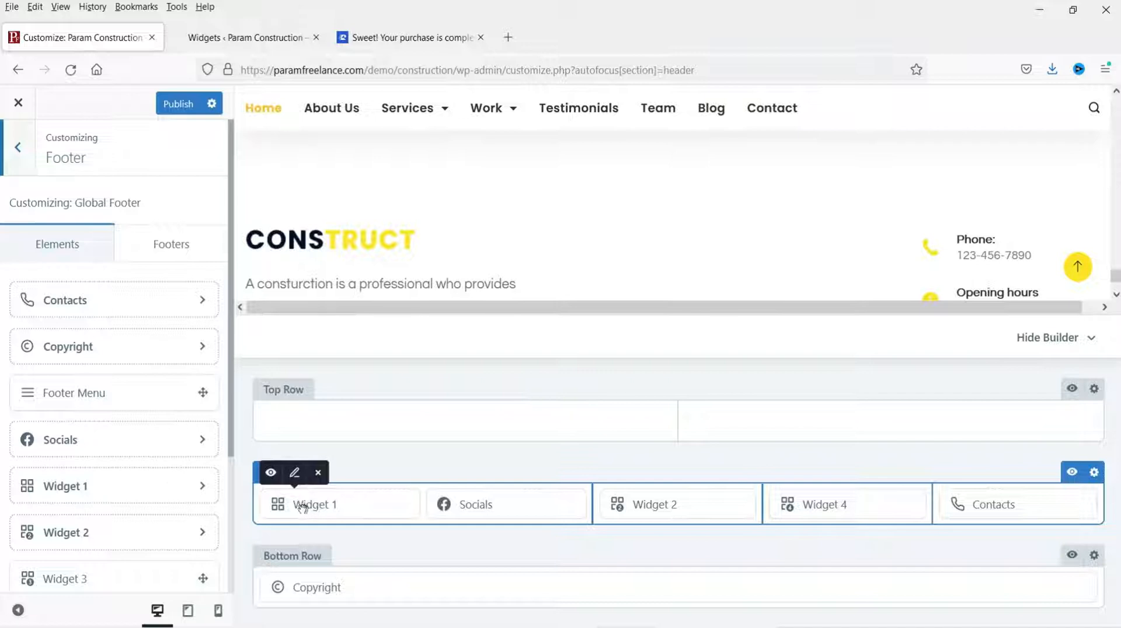
pyautogui.click(240, 36)
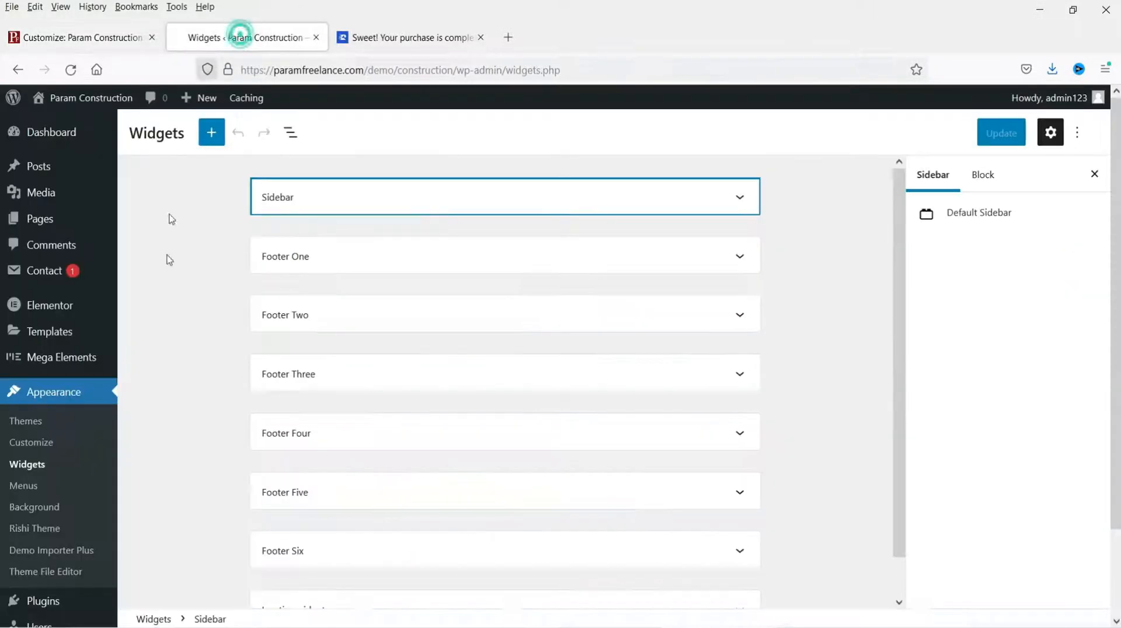
pyautogui.click(739, 258)
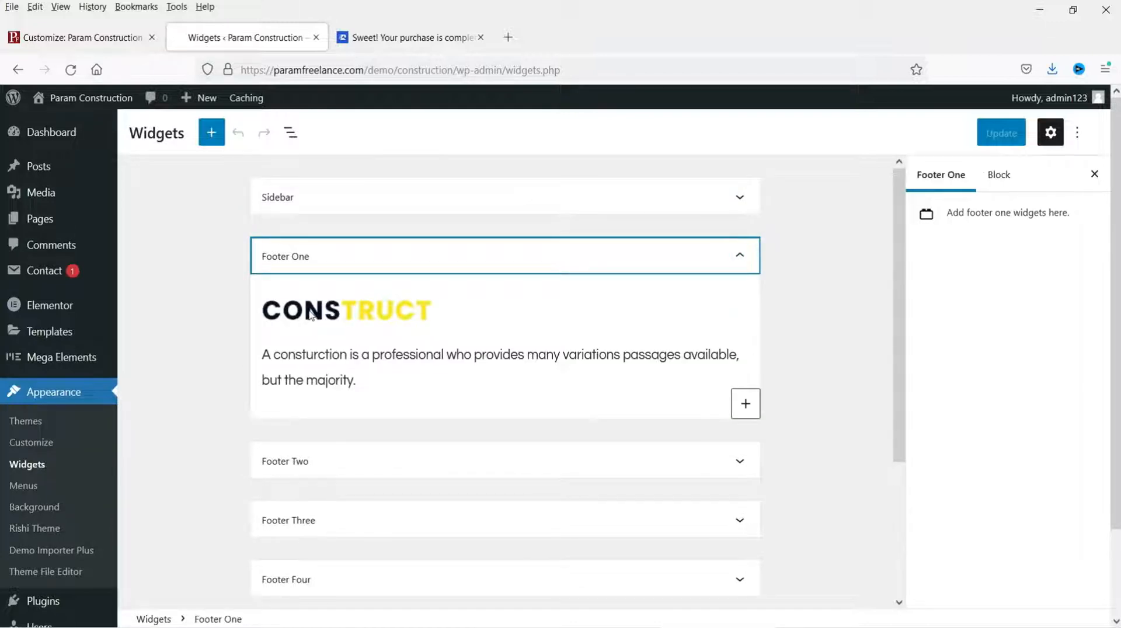
pyautogui.click(34, 37)
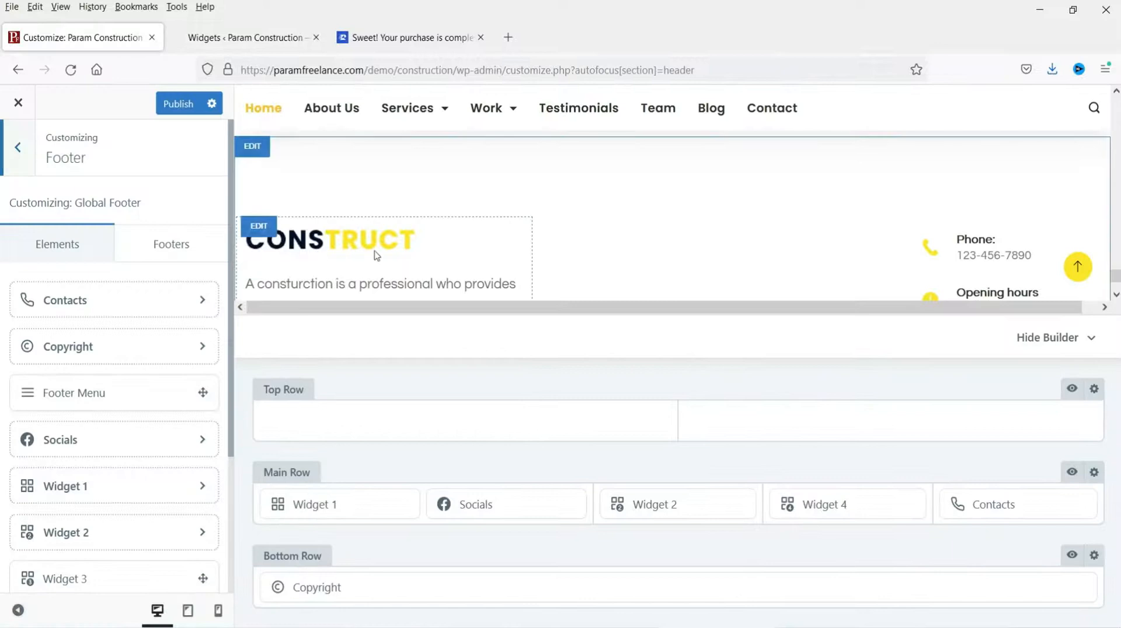
pyautogui.scroll(-1, 376, 255)
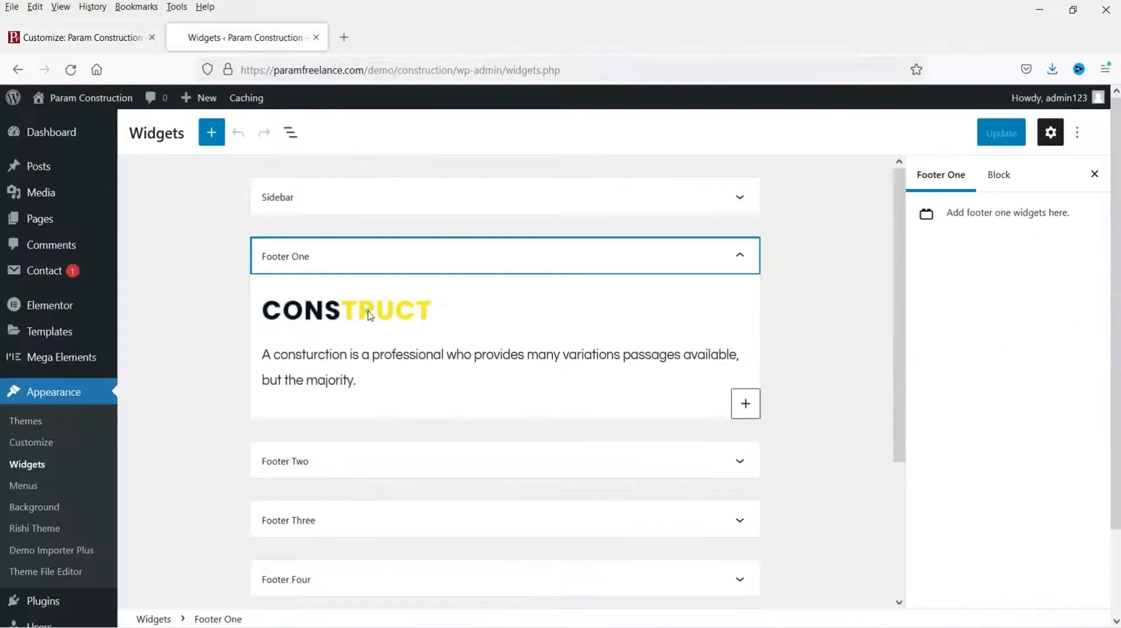
pyautogui.click(367, 311)
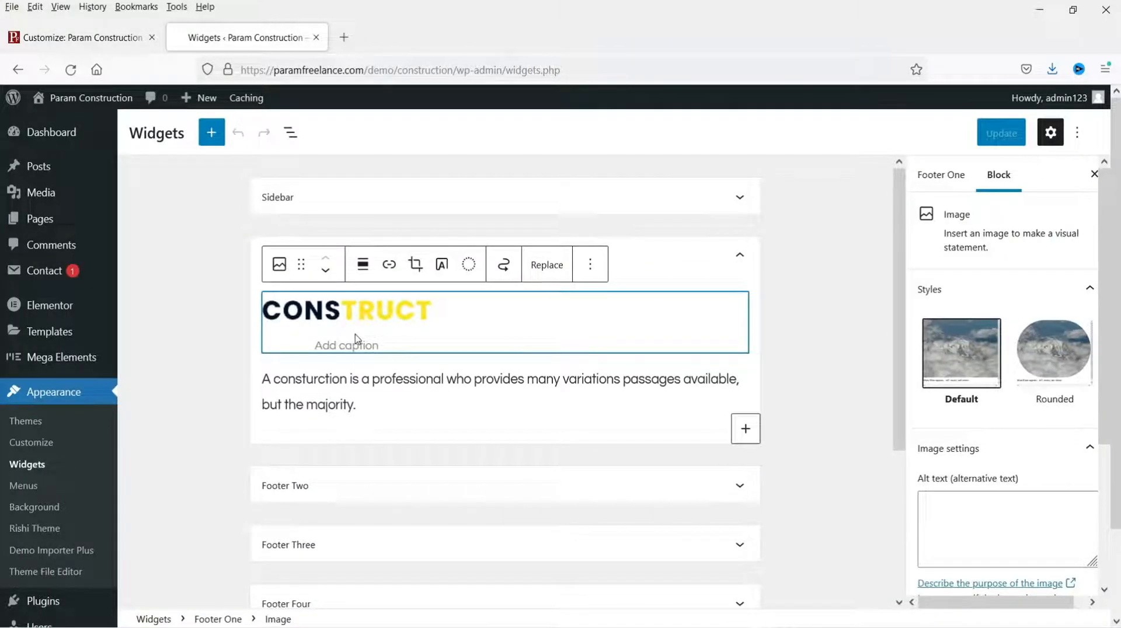
pyautogui.click(65, 38)
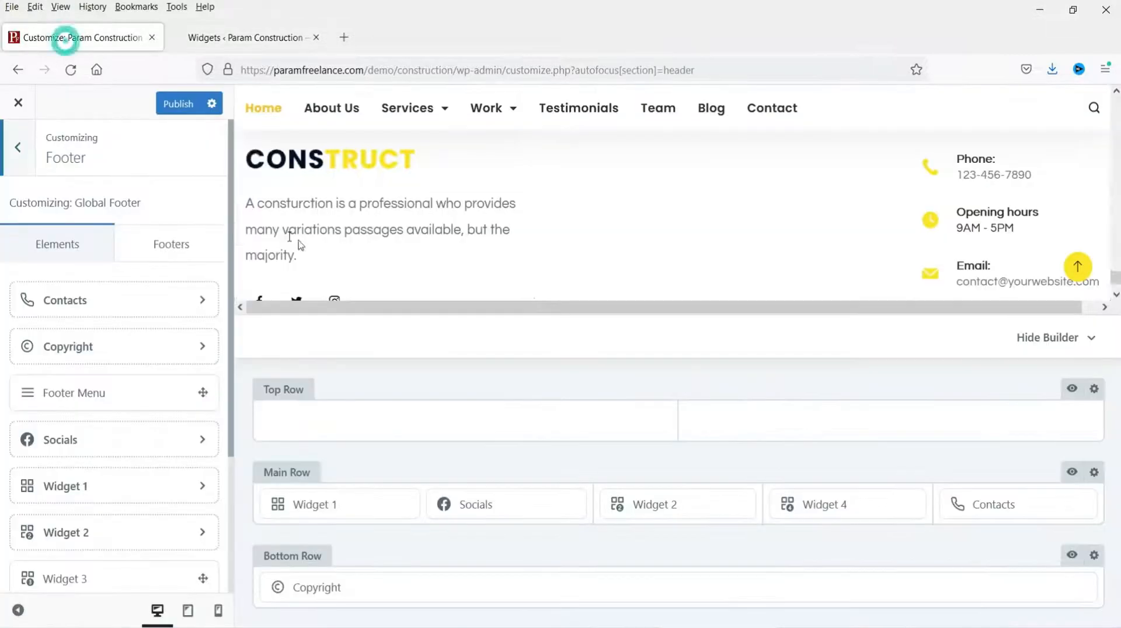
pyautogui.click(254, 39)
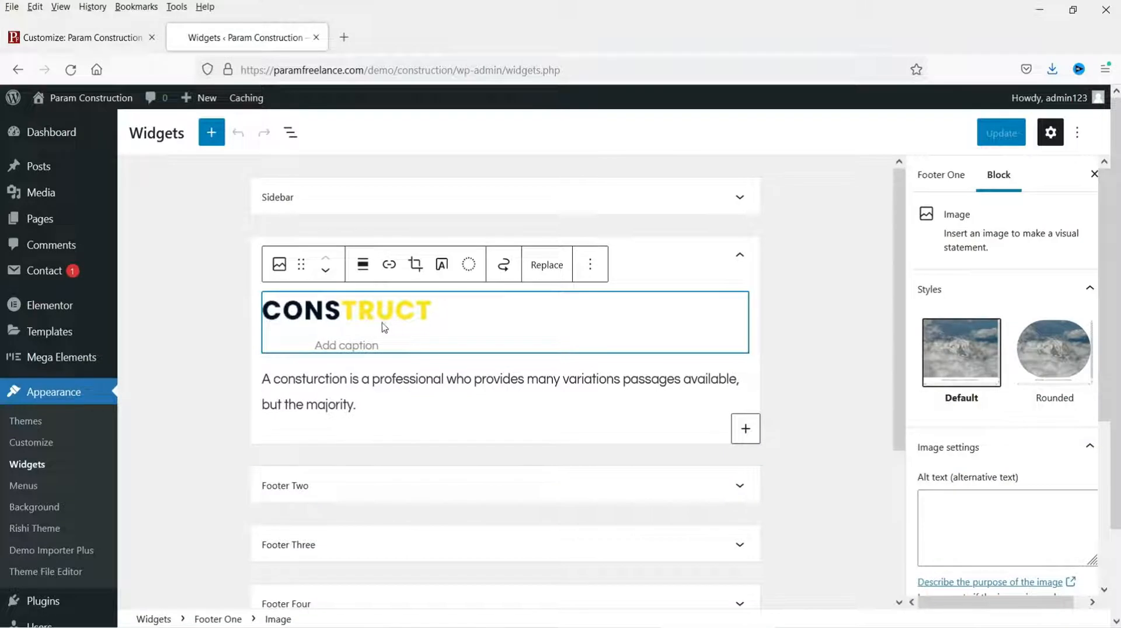
# Step: Replace the Footer One image with logo.png from the Media Library
pyautogui.click(556, 270)
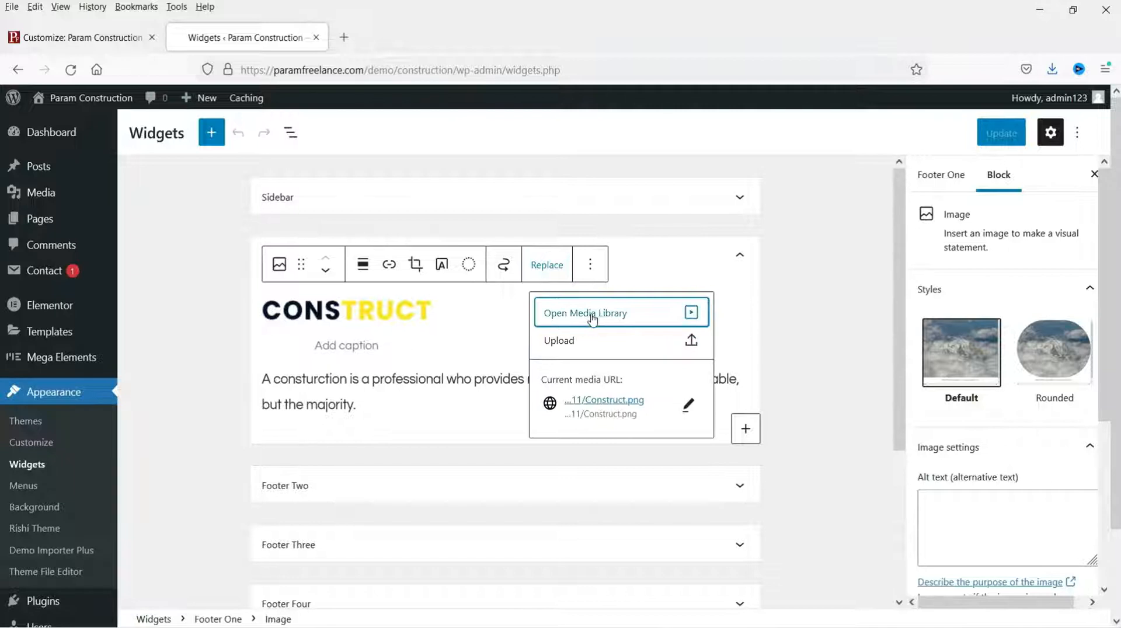
pyautogui.click(592, 316)
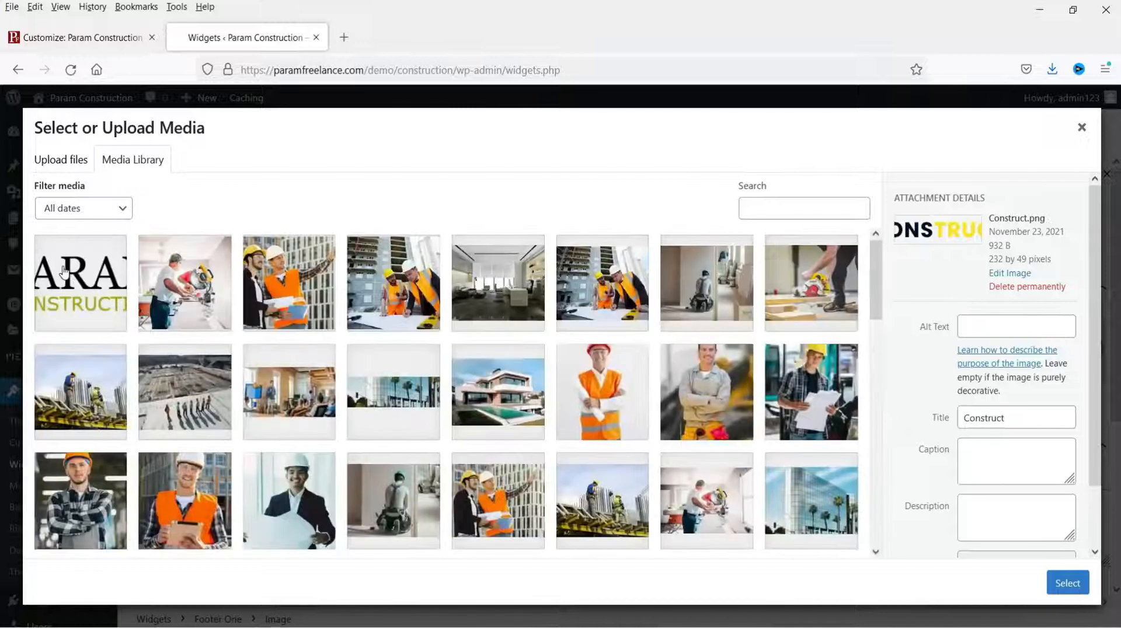
pyautogui.click(64, 269)
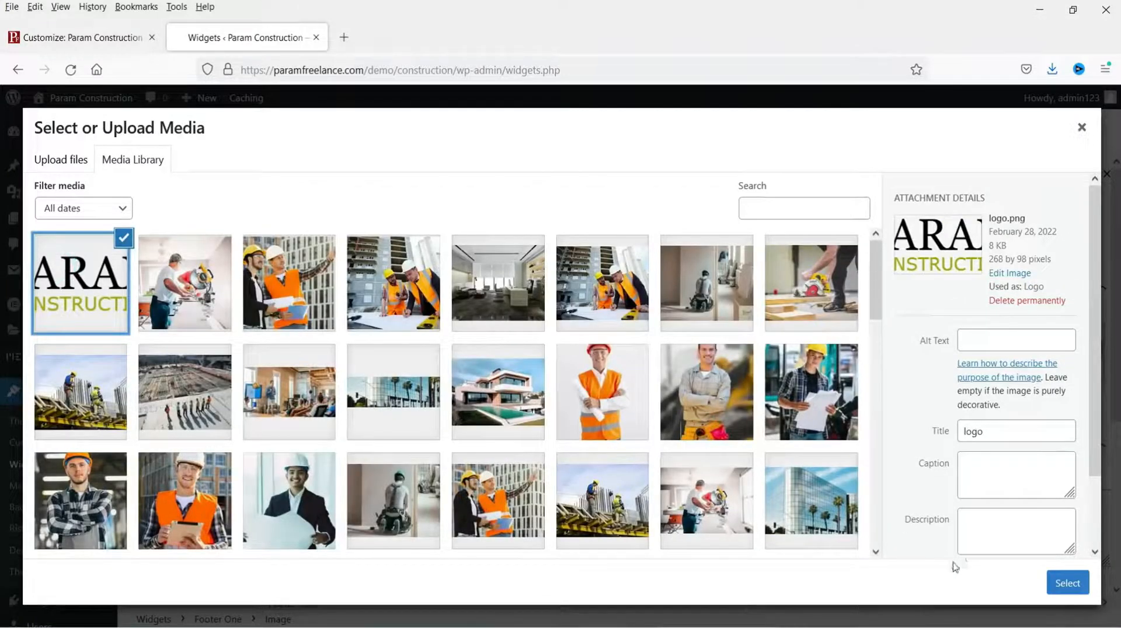
pyautogui.click(1057, 585)
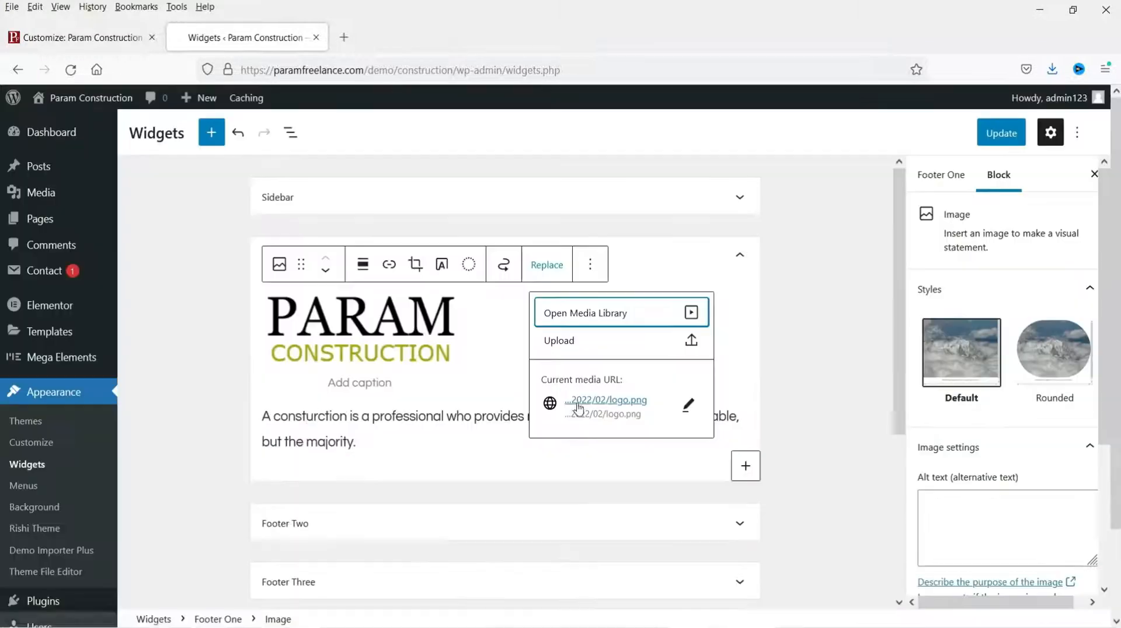
pyautogui.click(305, 424)
# Step: Make the Footer One paragraph begin with 'Param Construction' and save the widgets
pyautogui.click(71, 37)
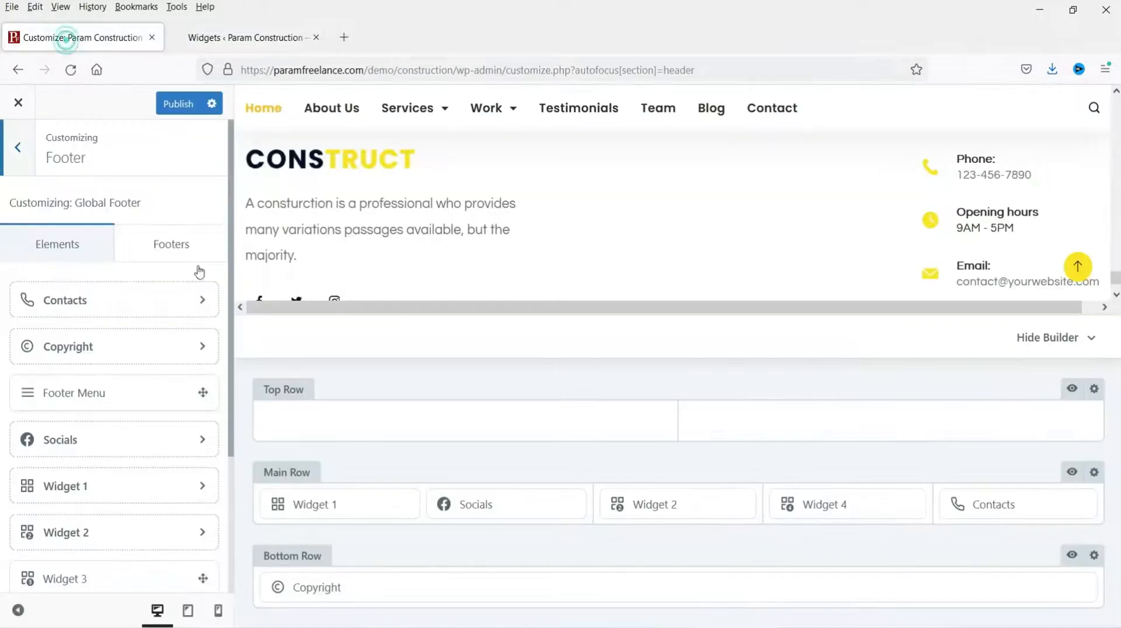
pyautogui.click(246, 37)
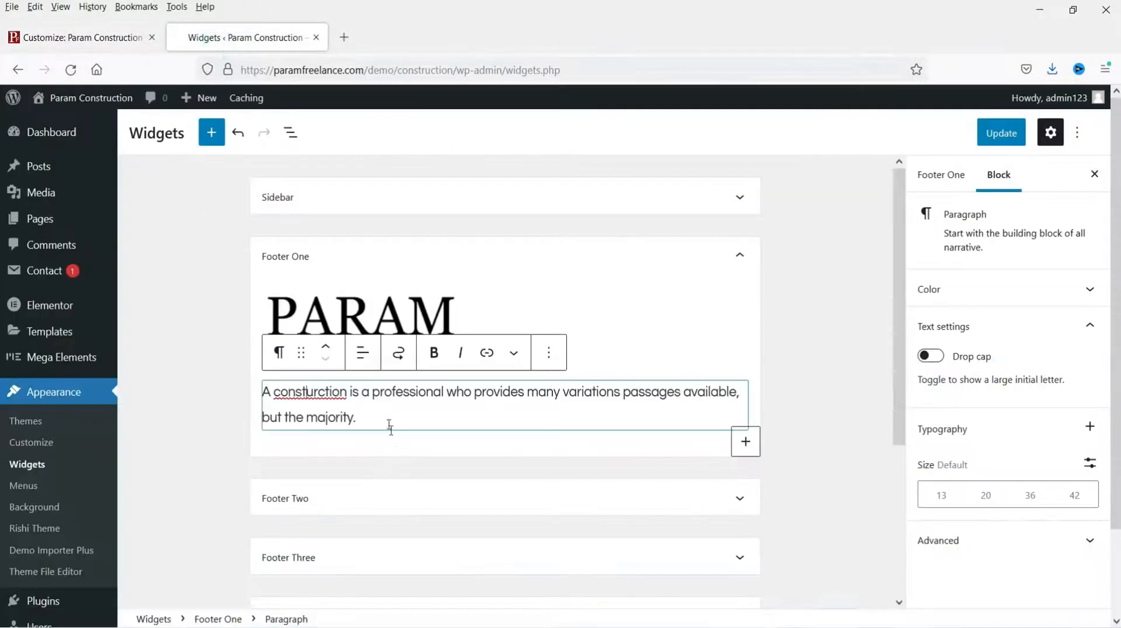
pyautogui.press('BackSpace')
pyautogui.press('BackSpace')
pyautogui.write('p')
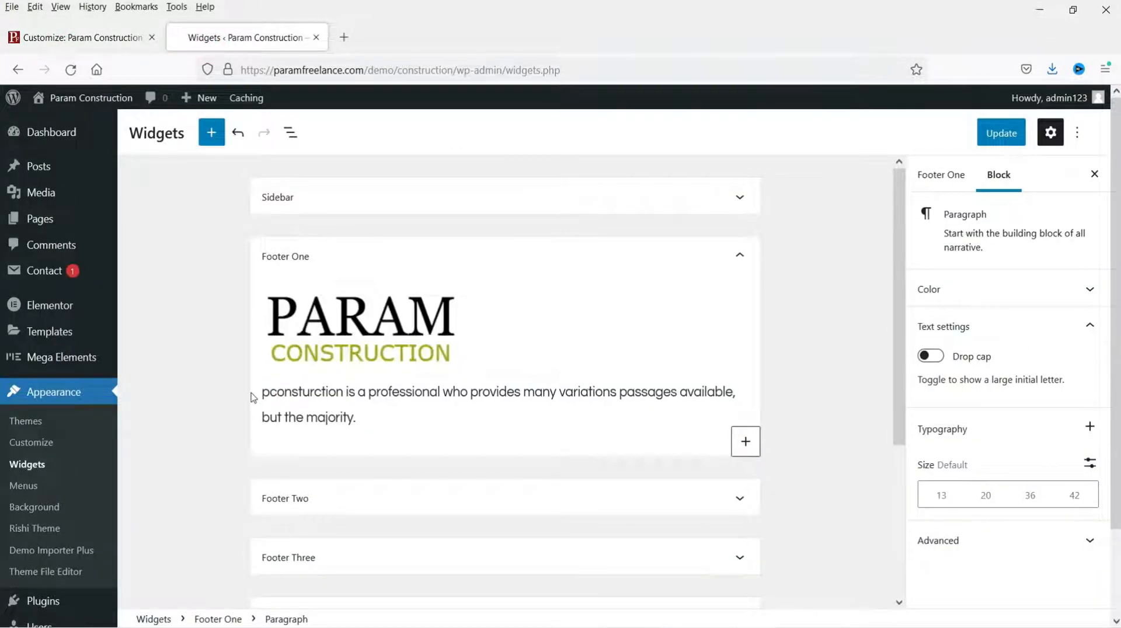
pyautogui.press('BackSpace')
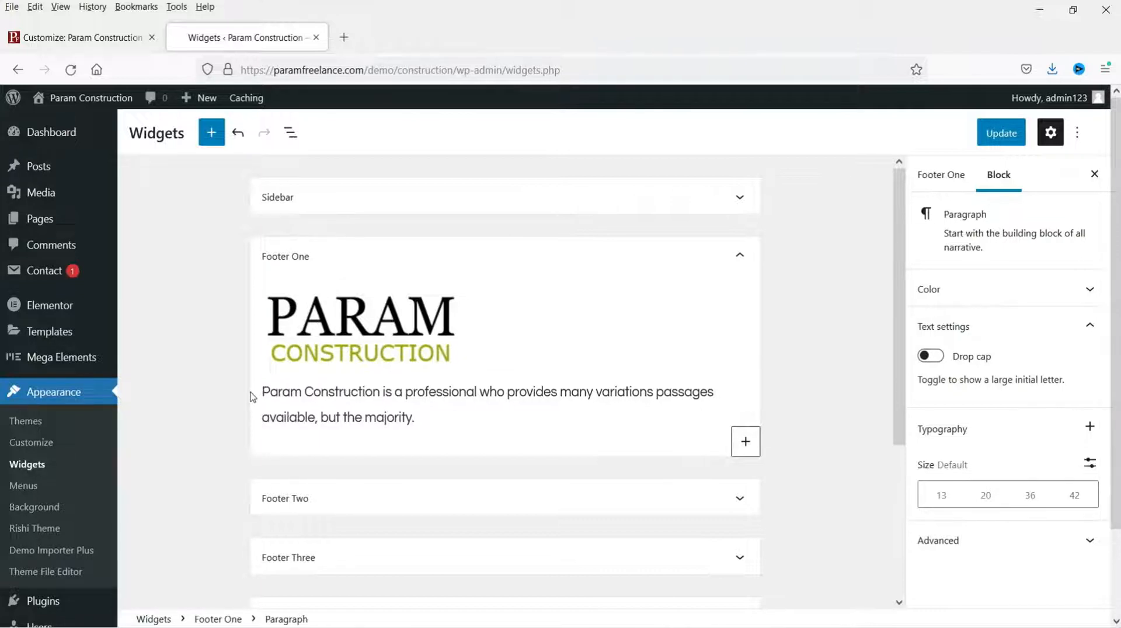
pyautogui.click(1001, 133)
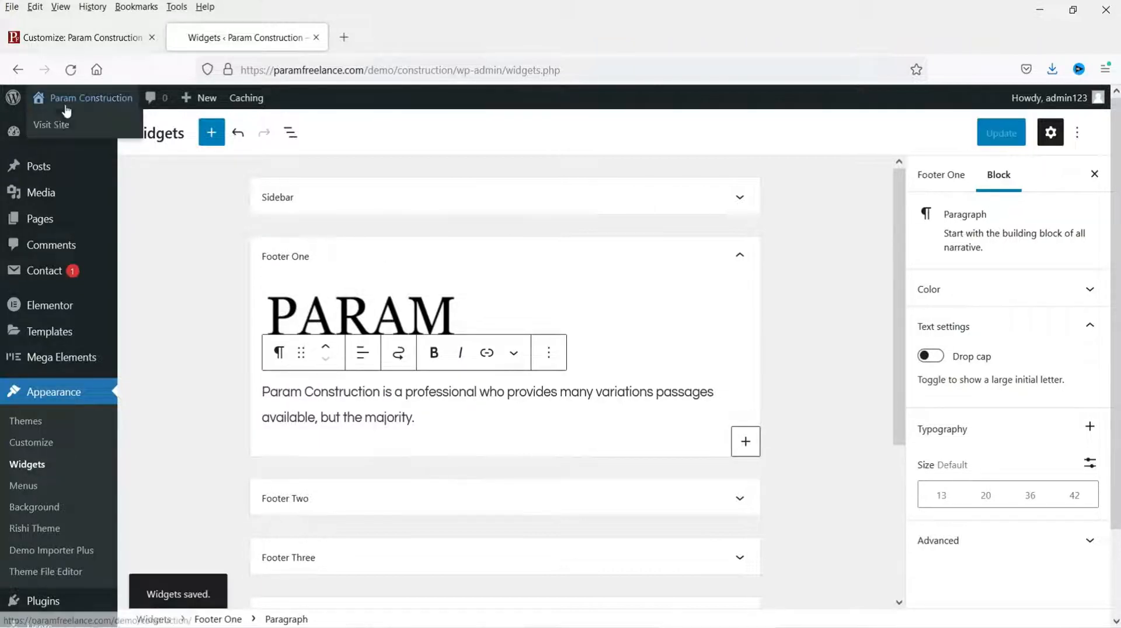
# Step: Open the live site in a new tab to check the footer, then return to the Customizer
pyautogui.rightClick(62, 124)
pyautogui.click(108, 140)
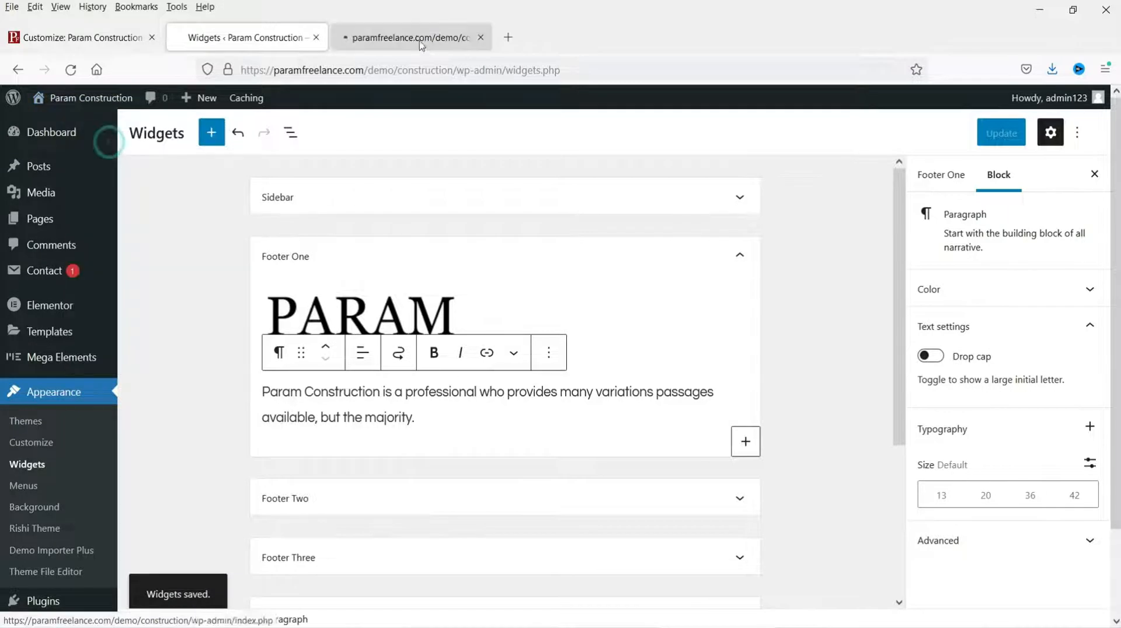
pyautogui.click(421, 38)
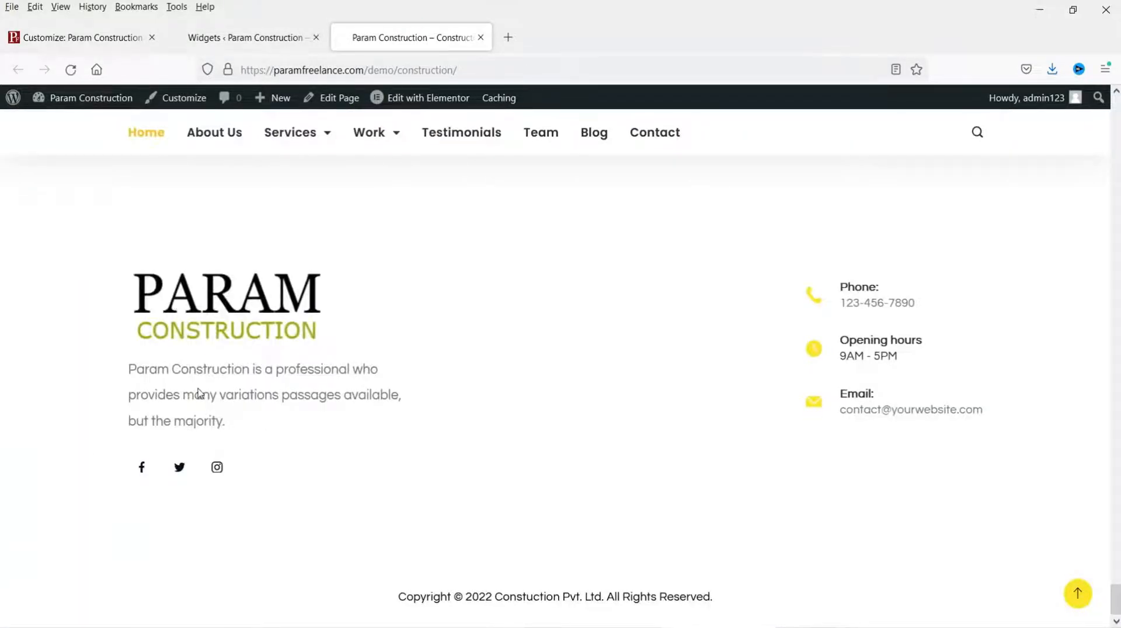
pyautogui.click(96, 38)
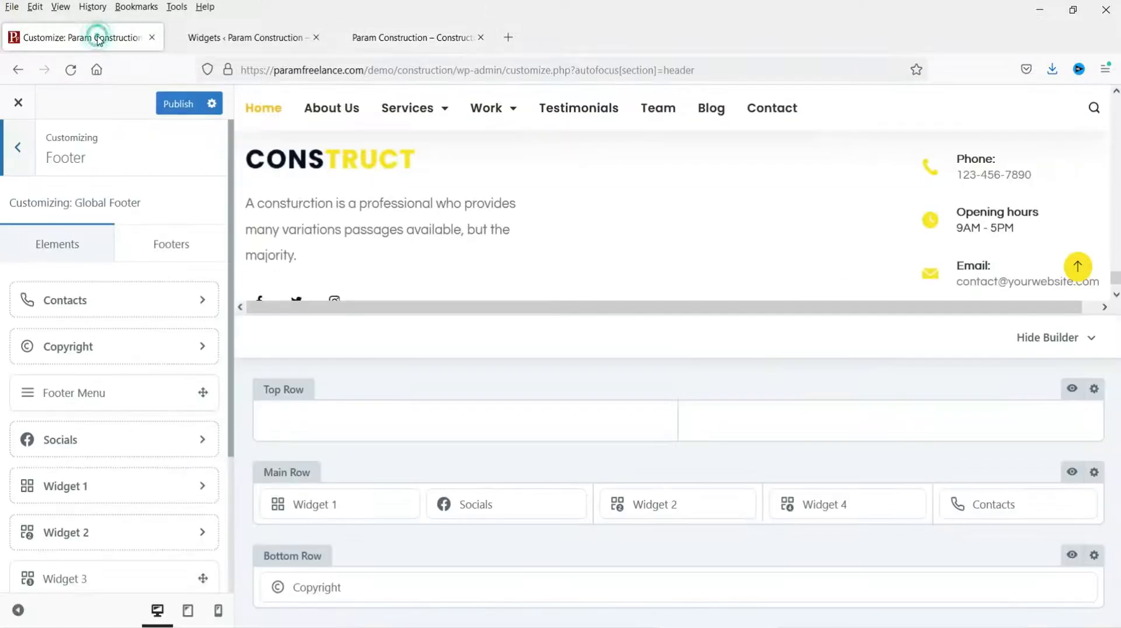
# Step: Look over the footer's social icons and Widget 2 settings in the Customizer
pyautogui.moveTo(484, 505)
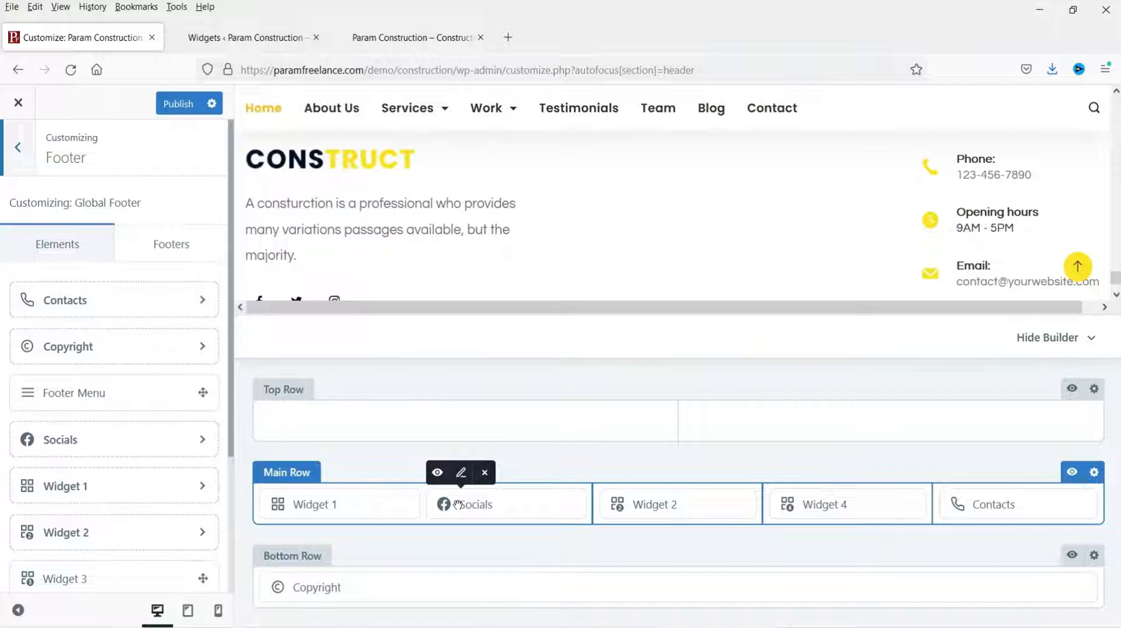
pyautogui.click(458, 504)
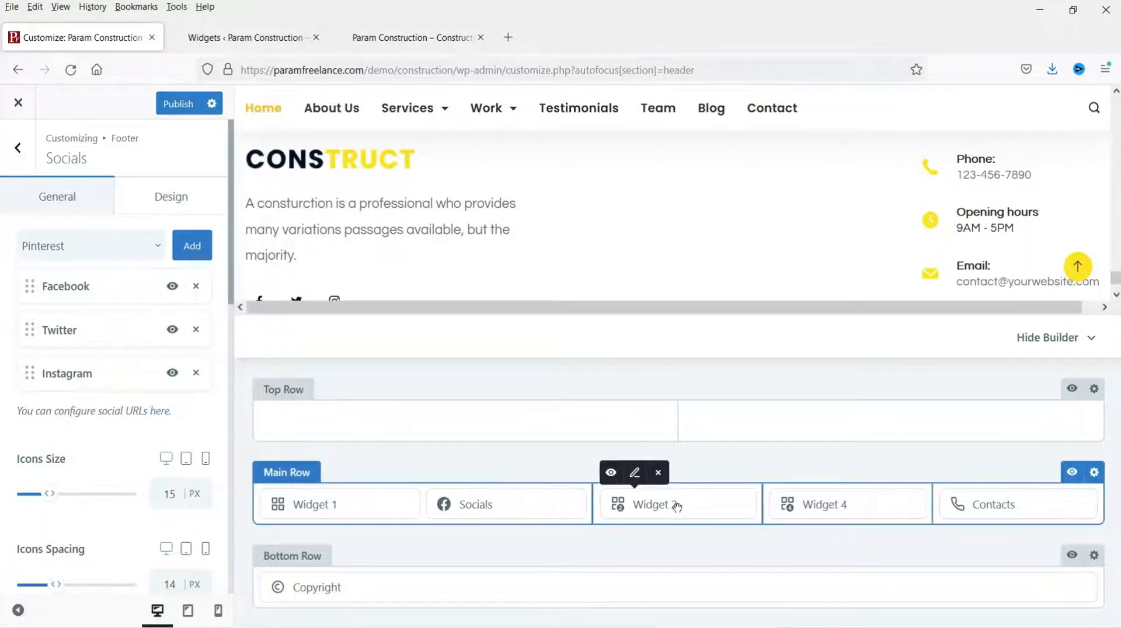
pyautogui.click(676, 503)
# Step: Set the Footer Two Quick Links widget to Menu 2 and save the widgets
pyautogui.click(275, 38)
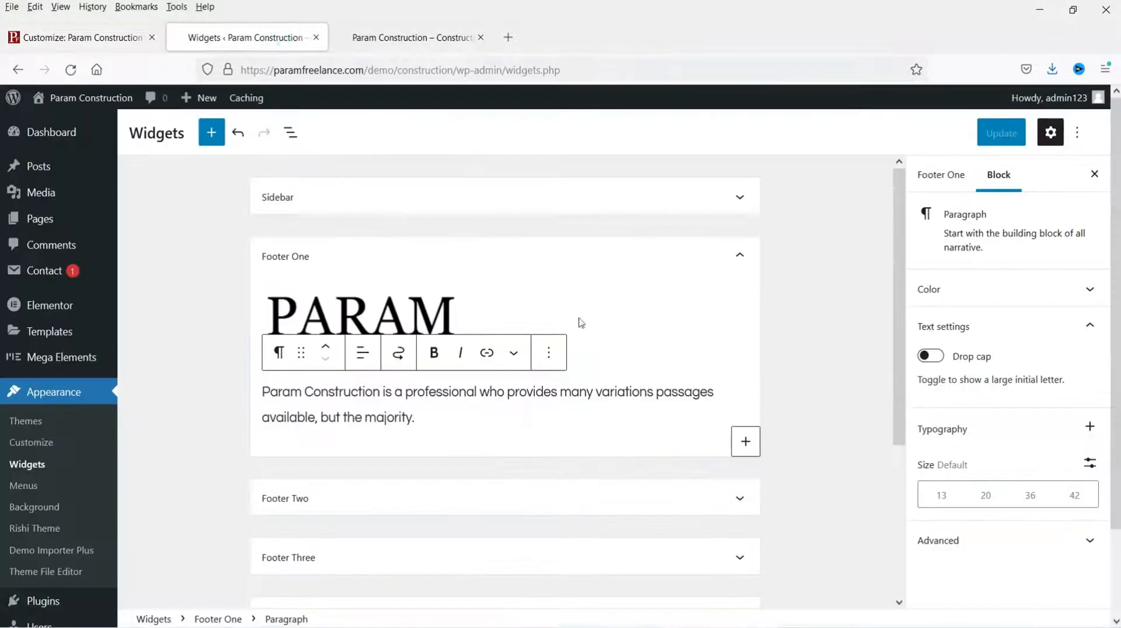
pyautogui.click(739, 262)
pyautogui.click(740, 315)
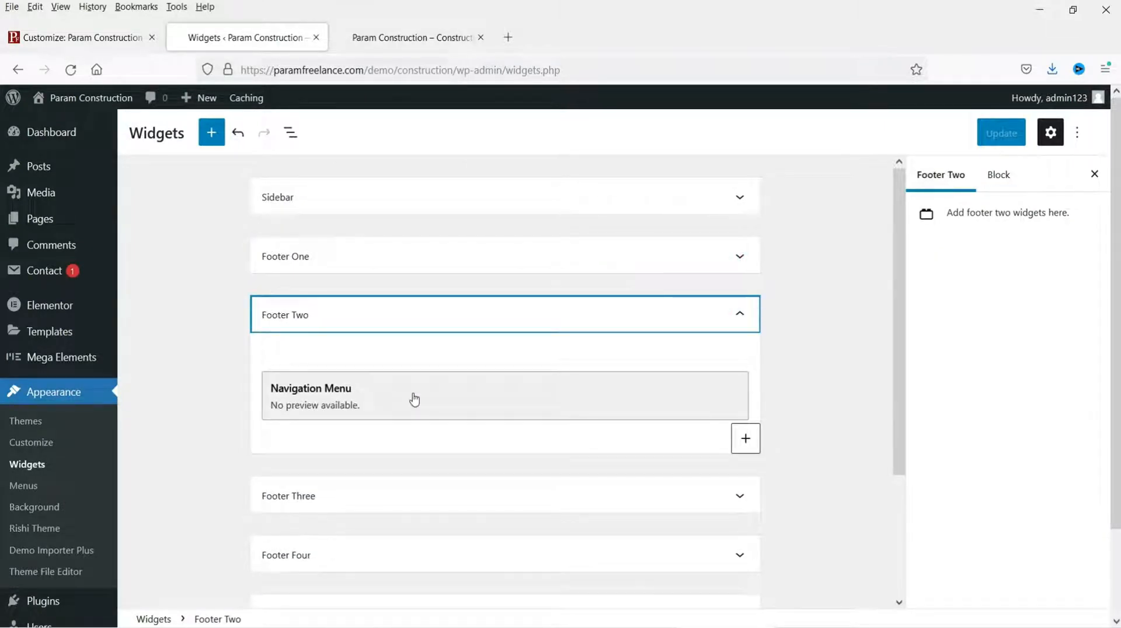
pyautogui.rightClick(414, 398)
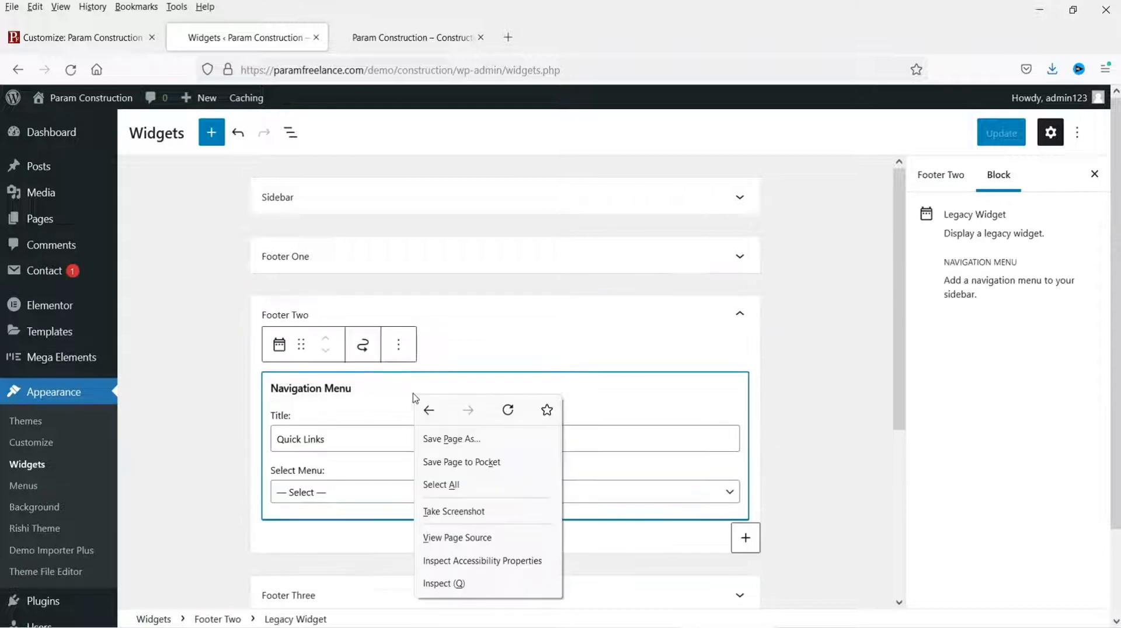
pyautogui.click(318, 502)
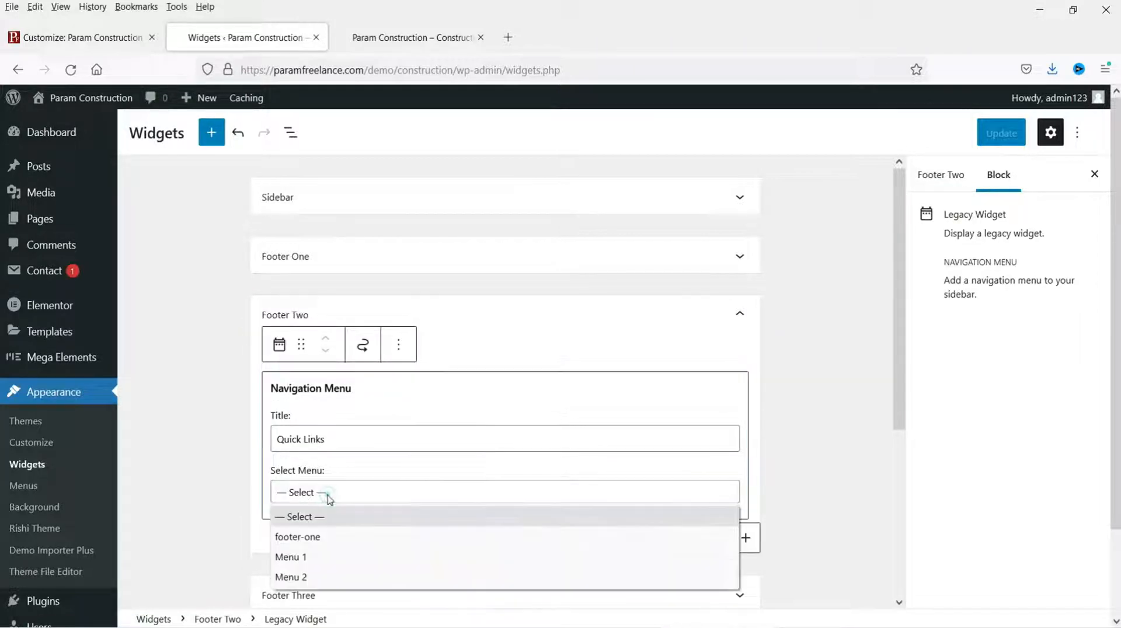
pyautogui.click(335, 578)
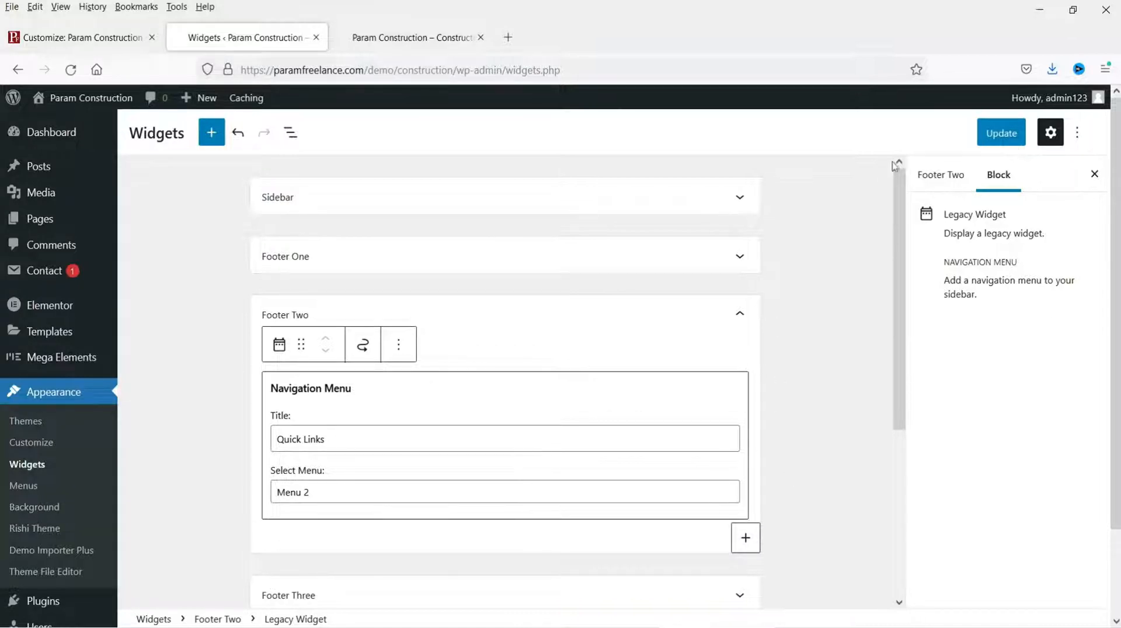
pyautogui.click(999, 133)
# Step: Reload the live site to check the new footer links, then go back to the Customizer
pyautogui.click(388, 38)
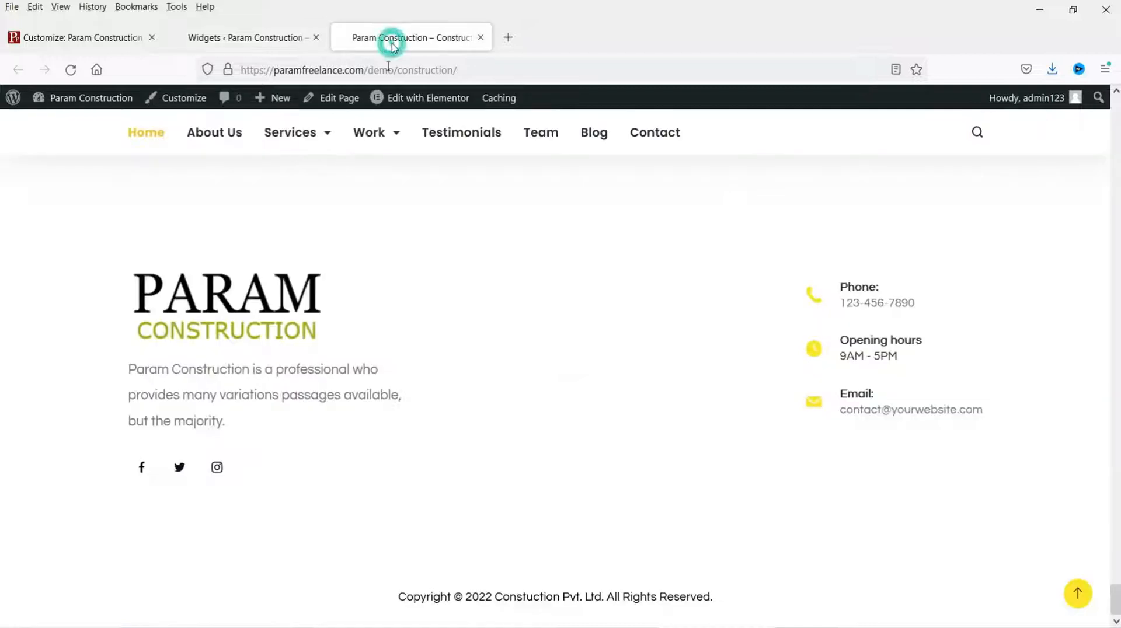
pyautogui.click(71, 69)
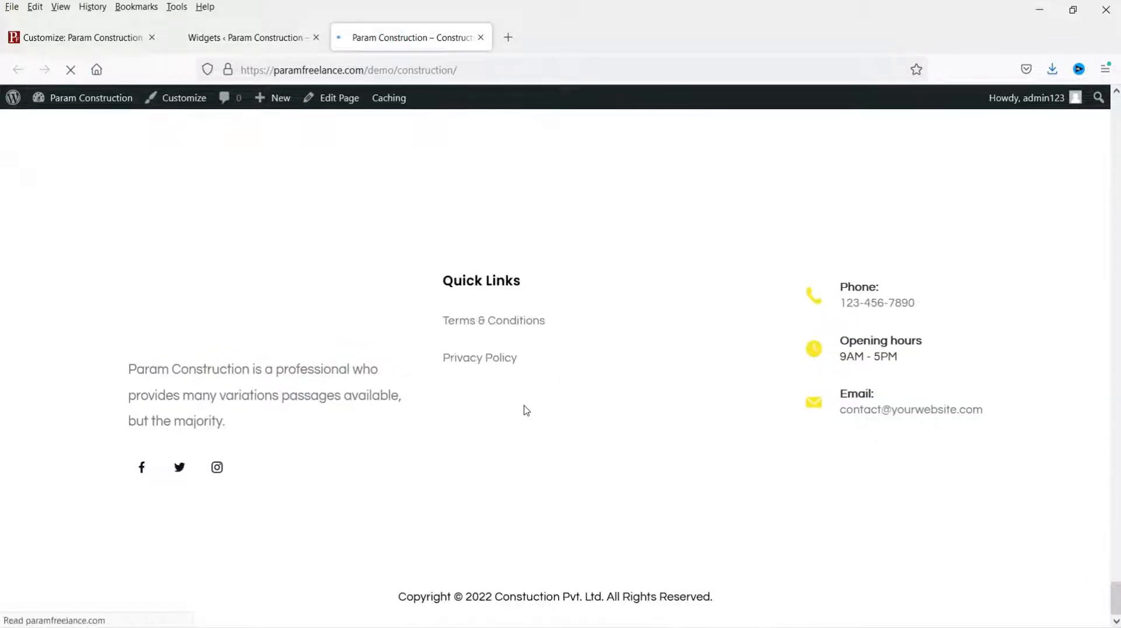
pyautogui.scroll(-5, 461, 283)
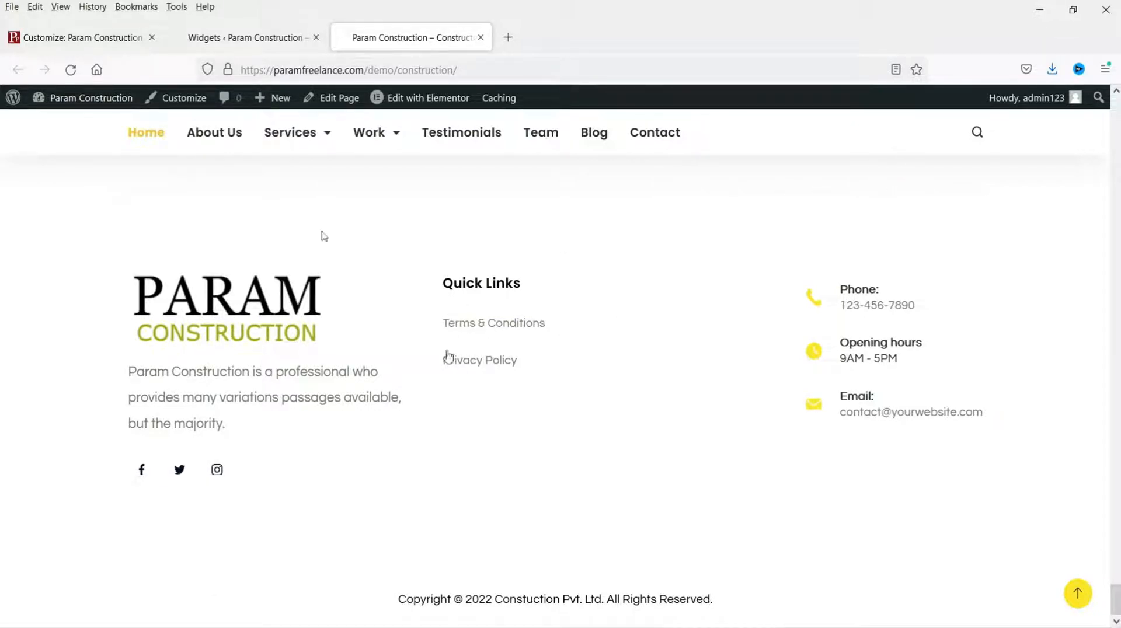
pyautogui.click(222, 39)
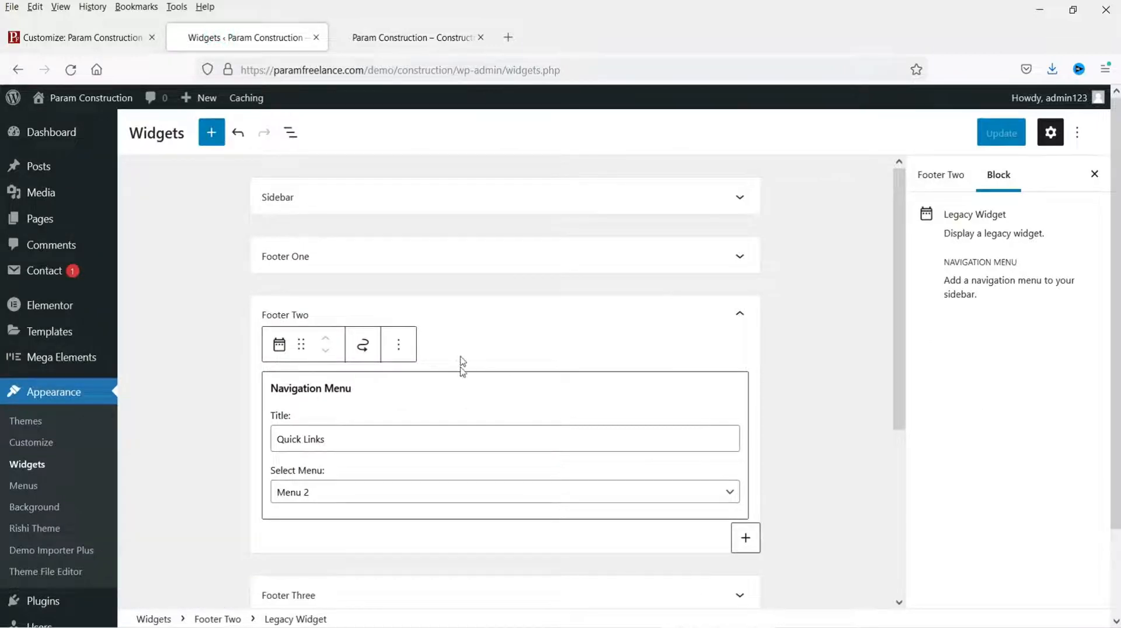
pyautogui.click(47, 41)
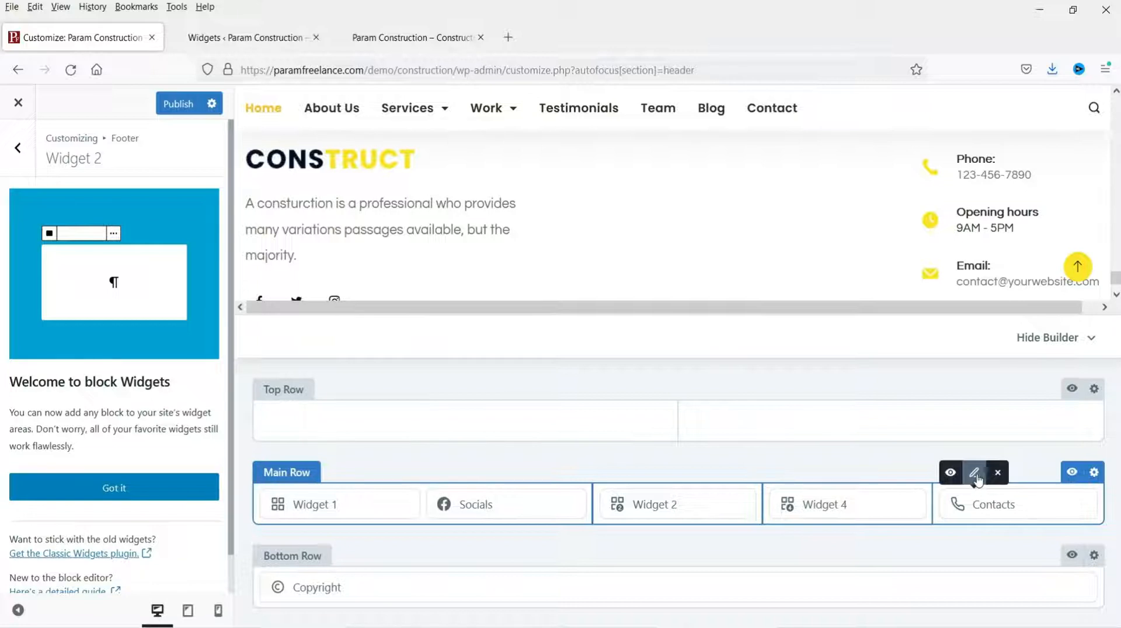
# Step: Open the footer Main Row's Contacts item to see its Phone, Work Hours and Email entries
pyautogui.click(973, 474)
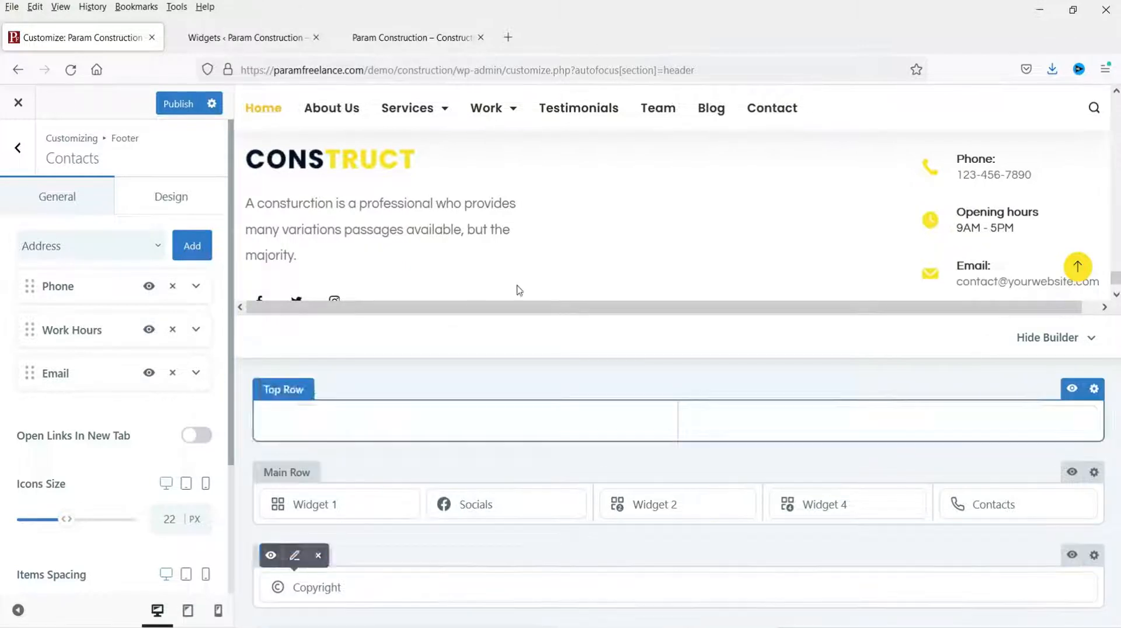
pyautogui.scroll(-3, 642, 235)
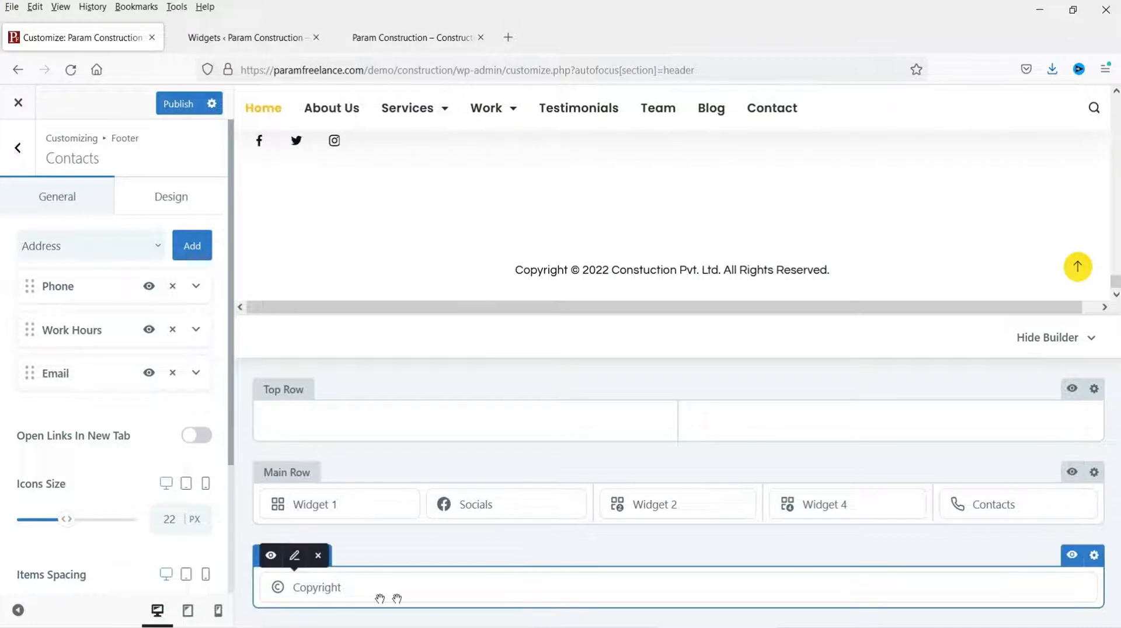
# Step: Change the footer copyright to '© {current_year} Param COnstruction. All Rights Reserved.' and publish
pyautogui.click(294, 555)
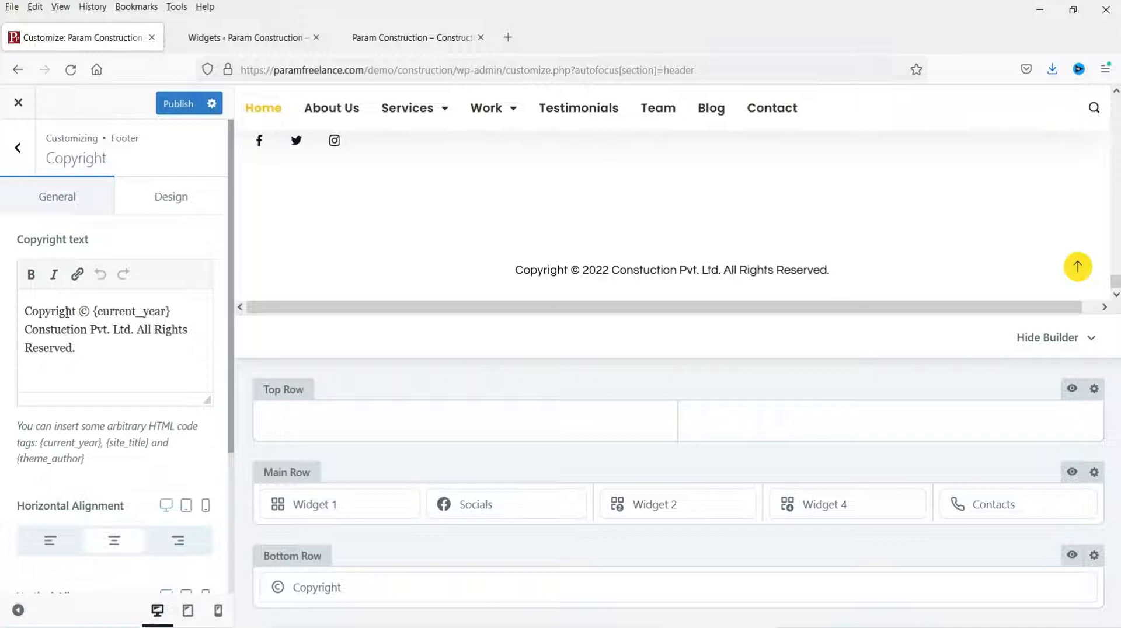
pyautogui.moveTo(80, 313); pyautogui.dragTo(6, 312)
pyautogui.press('BackSpace')
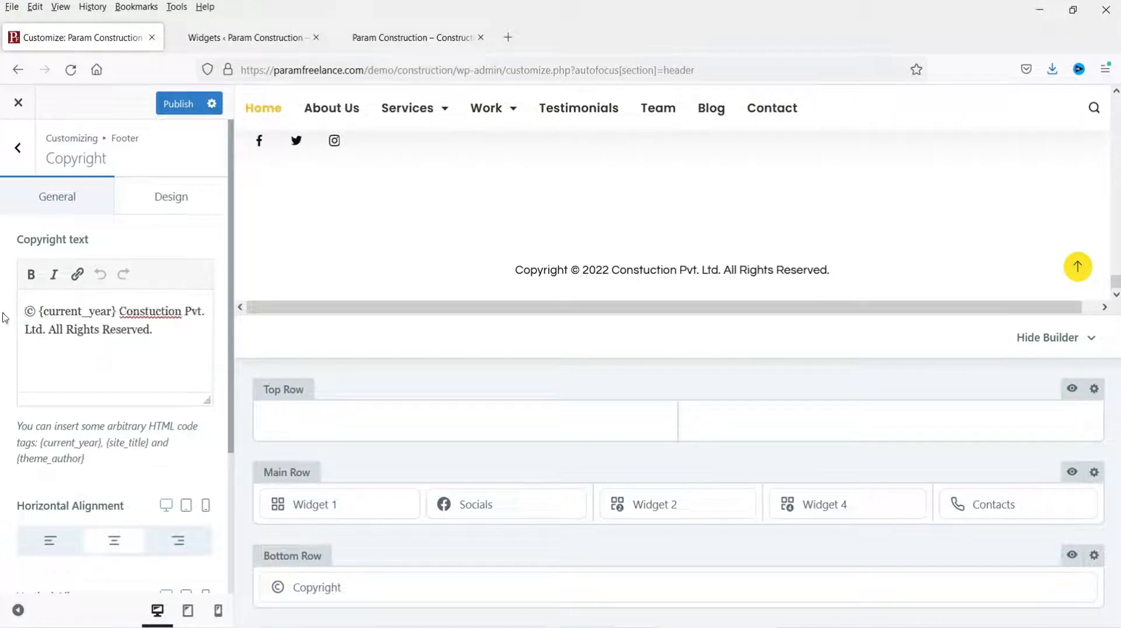
pyautogui.moveTo(120, 311); pyautogui.dragTo(199, 312)
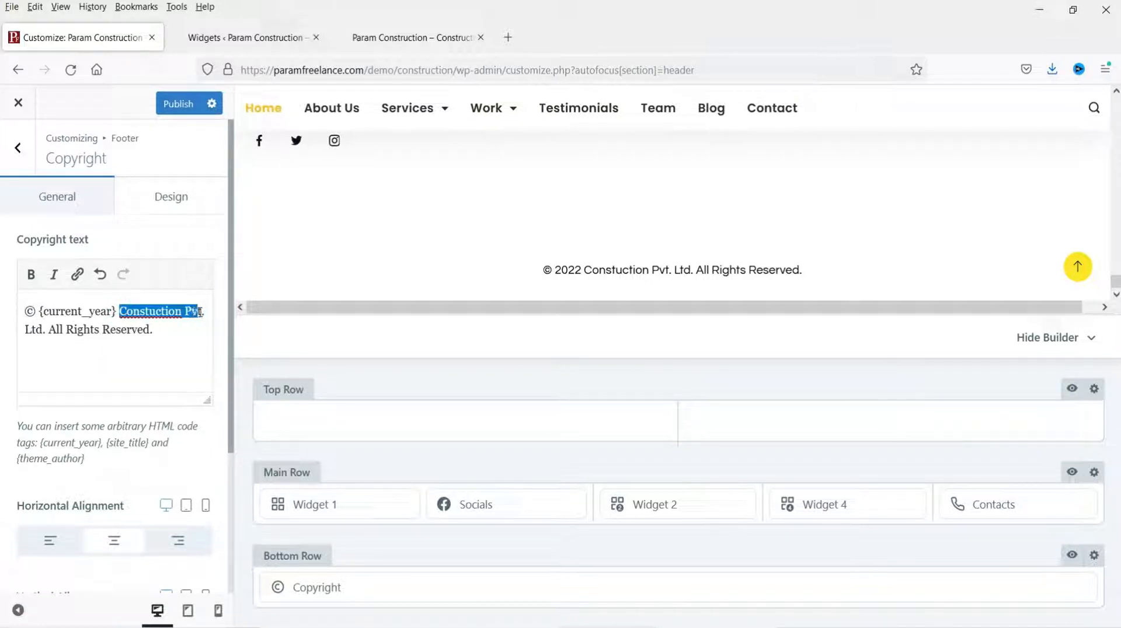
pyautogui.write('Param COnstruction')
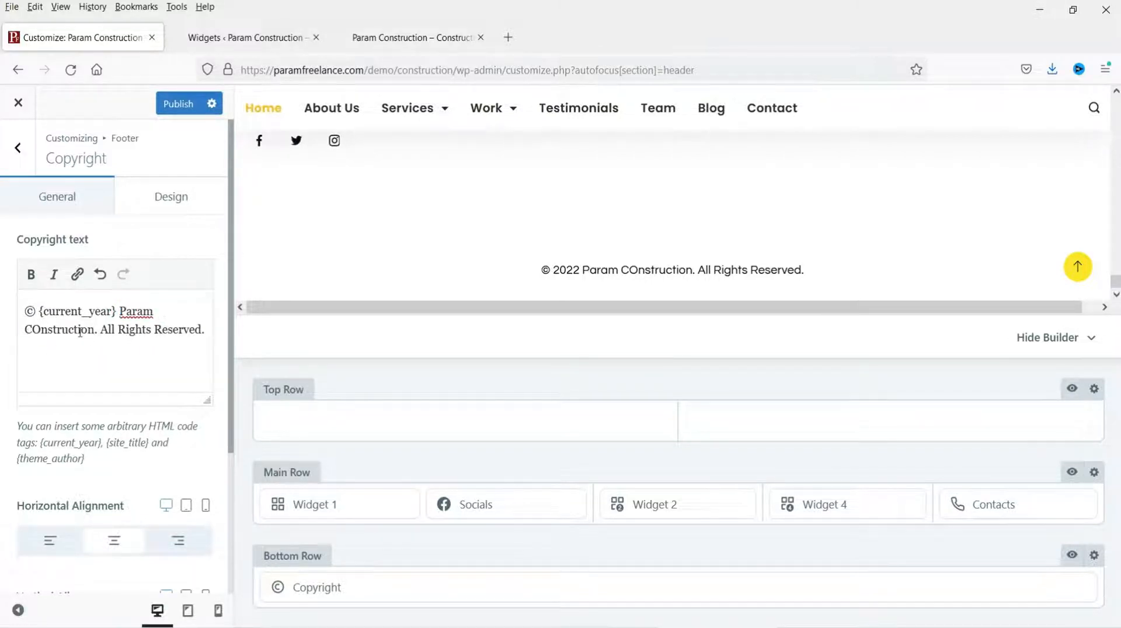
pyautogui.click(170, 109)
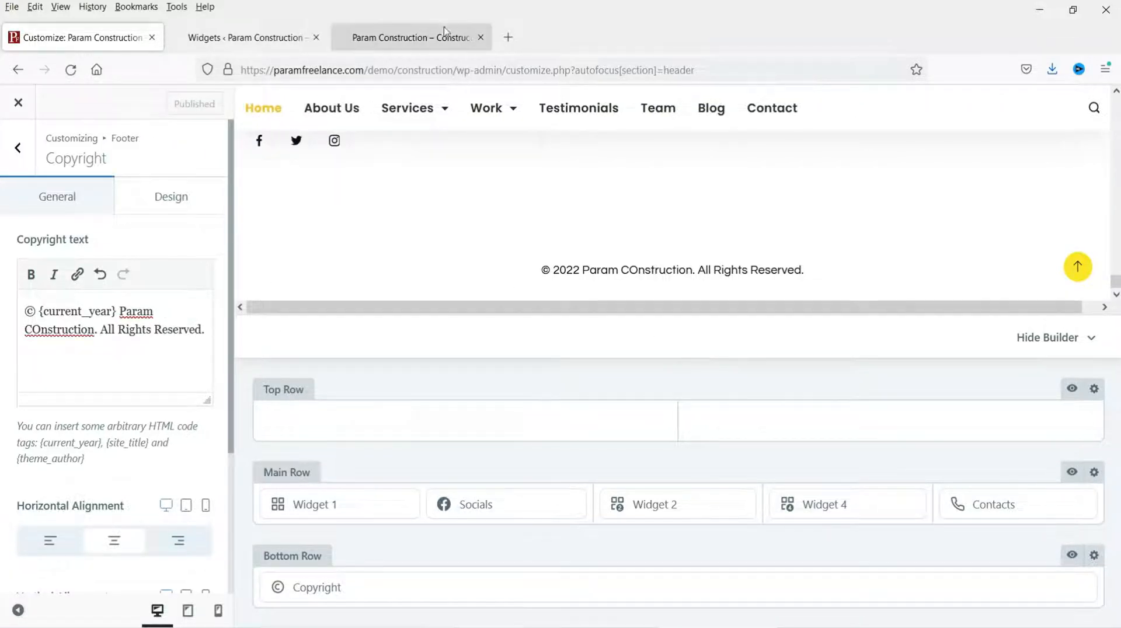
# Step: Reload the live site to check the new copyright, then return to the Customizer
pyautogui.click(421, 27)
pyautogui.click(71, 69)
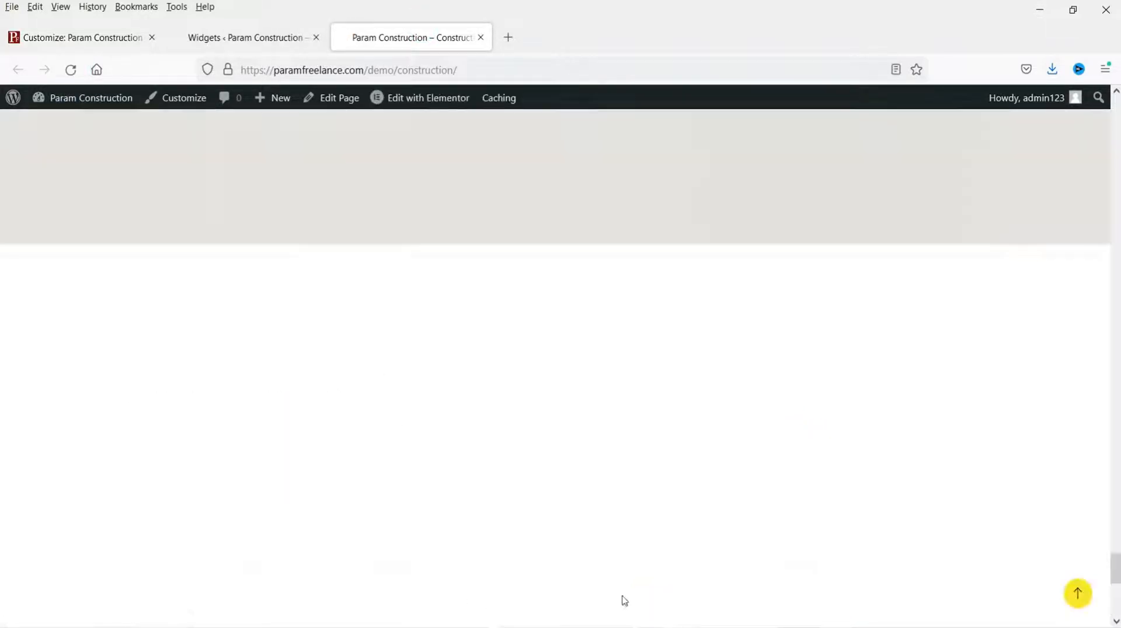
pyautogui.scroll(-5, 628, 528)
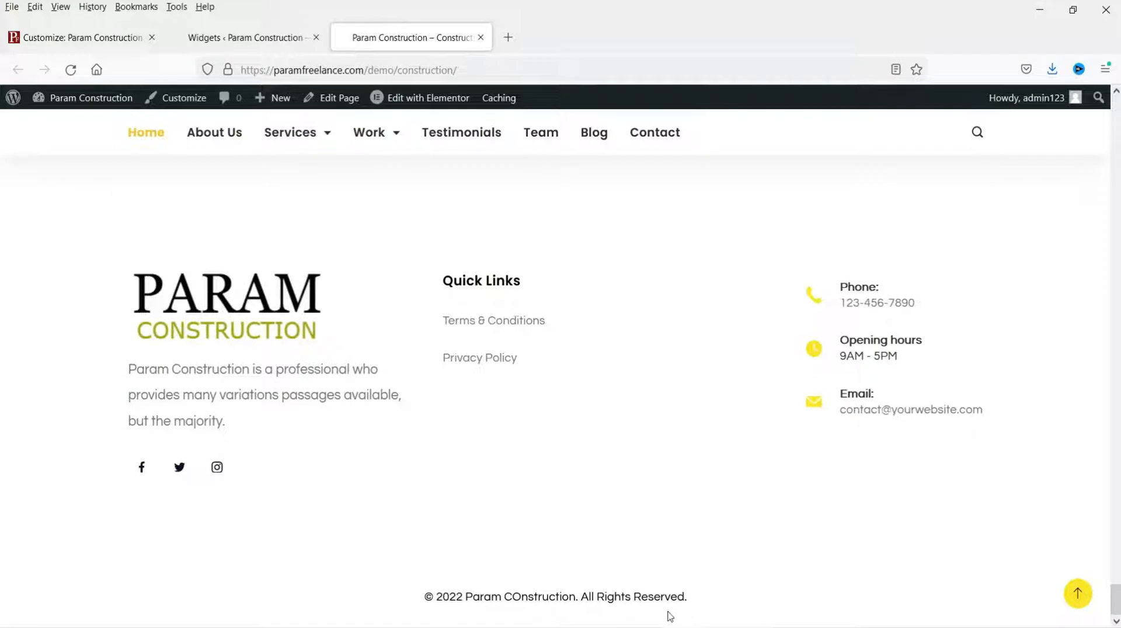
pyautogui.scroll(10, 533, 450)
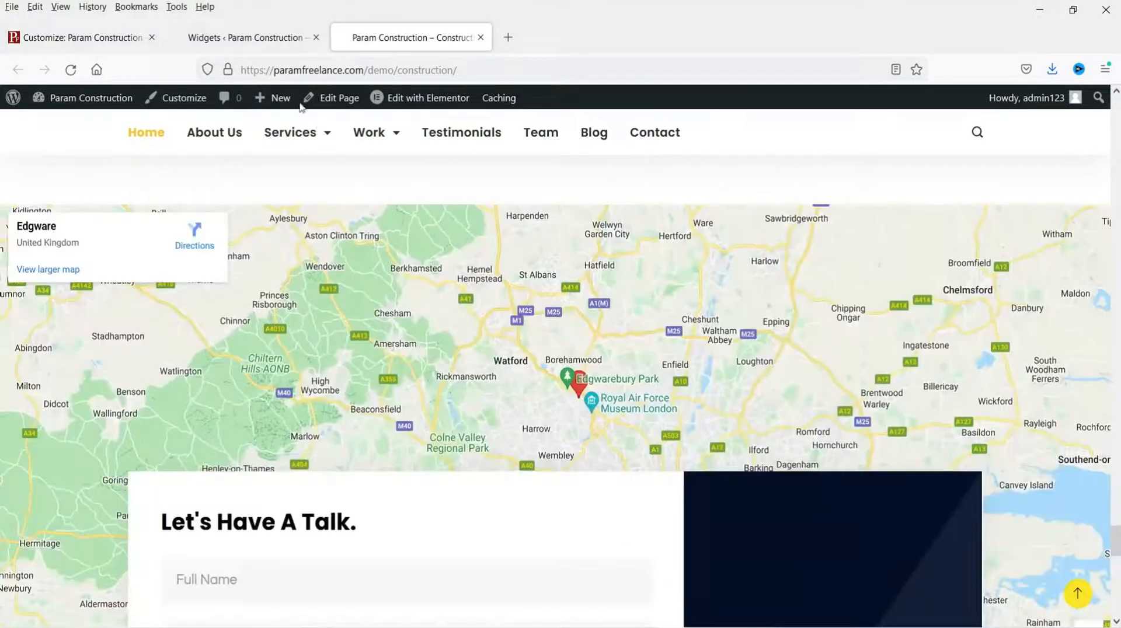
pyautogui.click(254, 32)
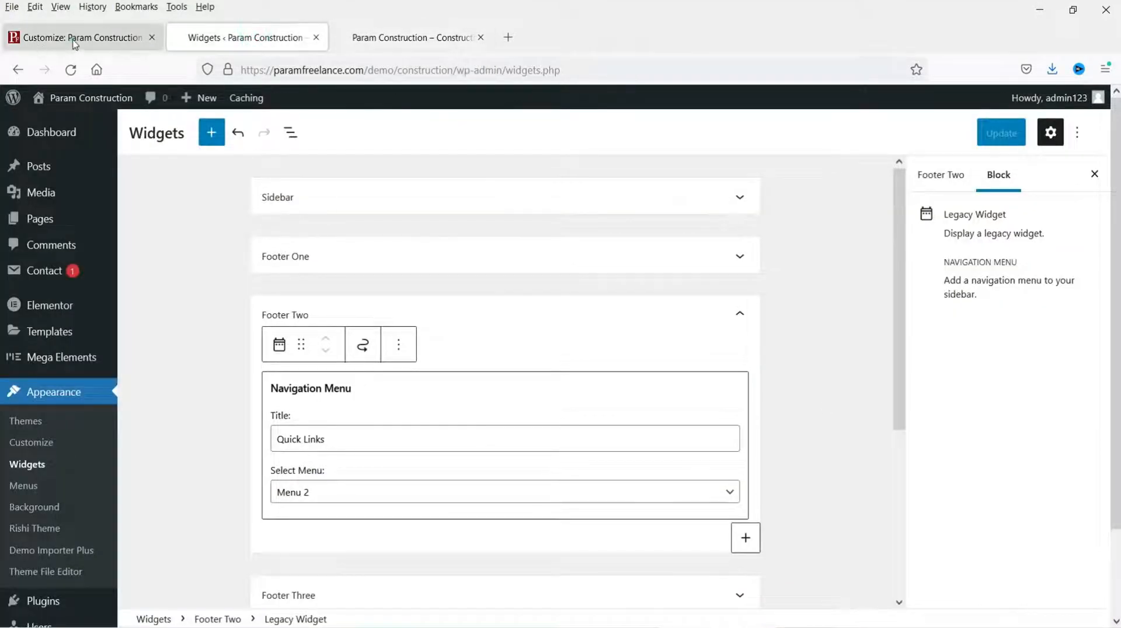
pyautogui.click(41, 35)
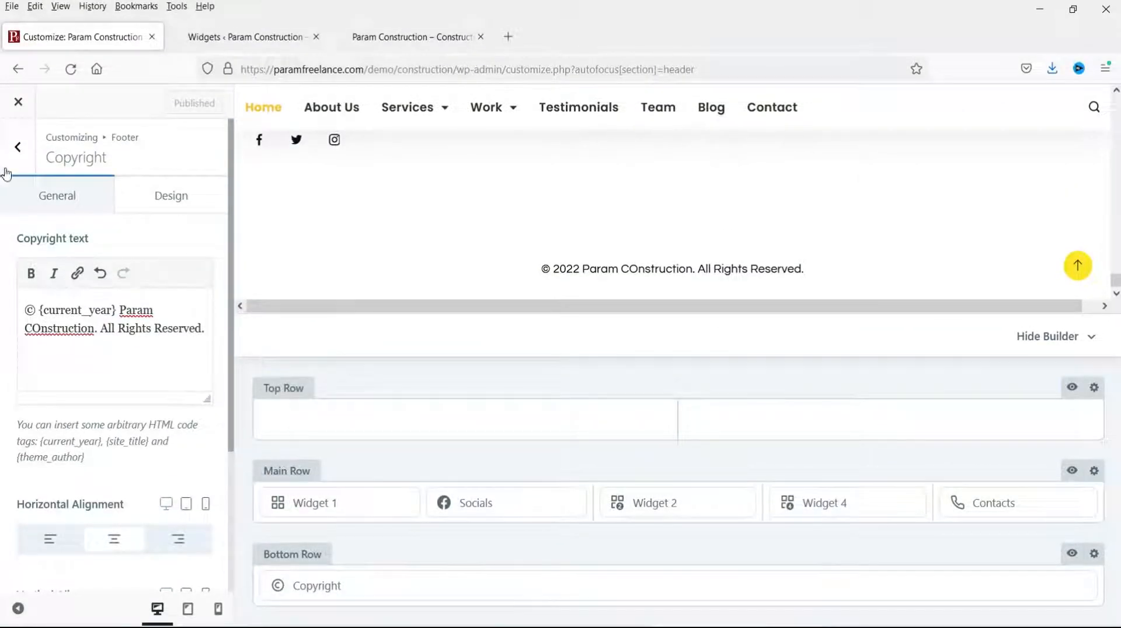
# Step: Open Typography from the main Customizer panel, showing Questrial 18px base and Poppins headings
pyautogui.click(18, 150)
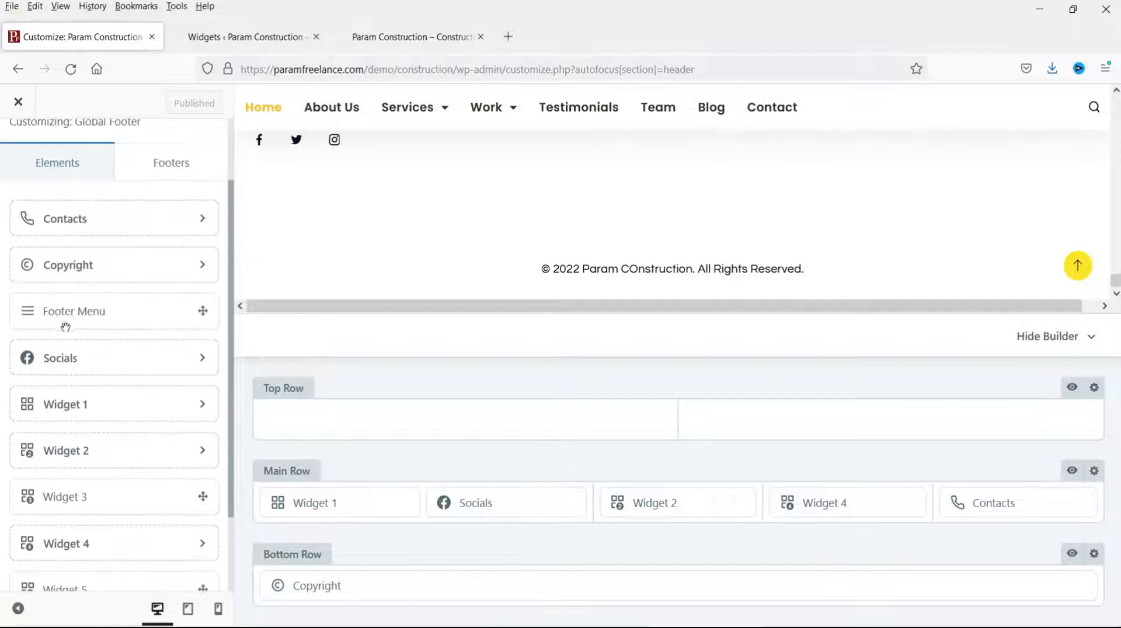
pyautogui.click(21, 164)
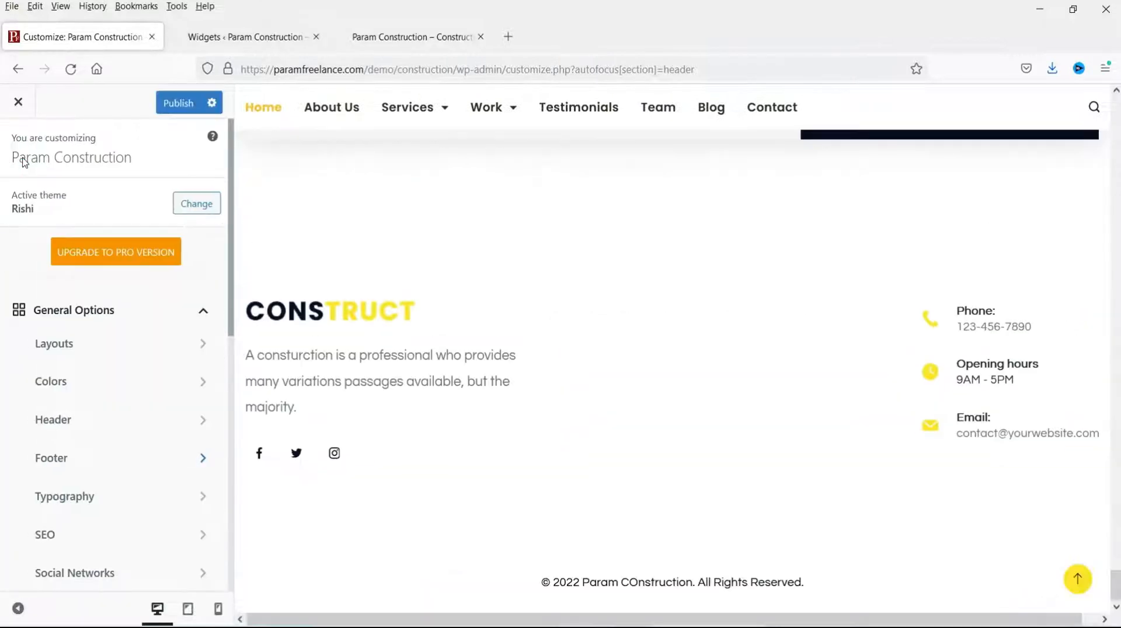
pyautogui.scroll(-2, 125, 391)
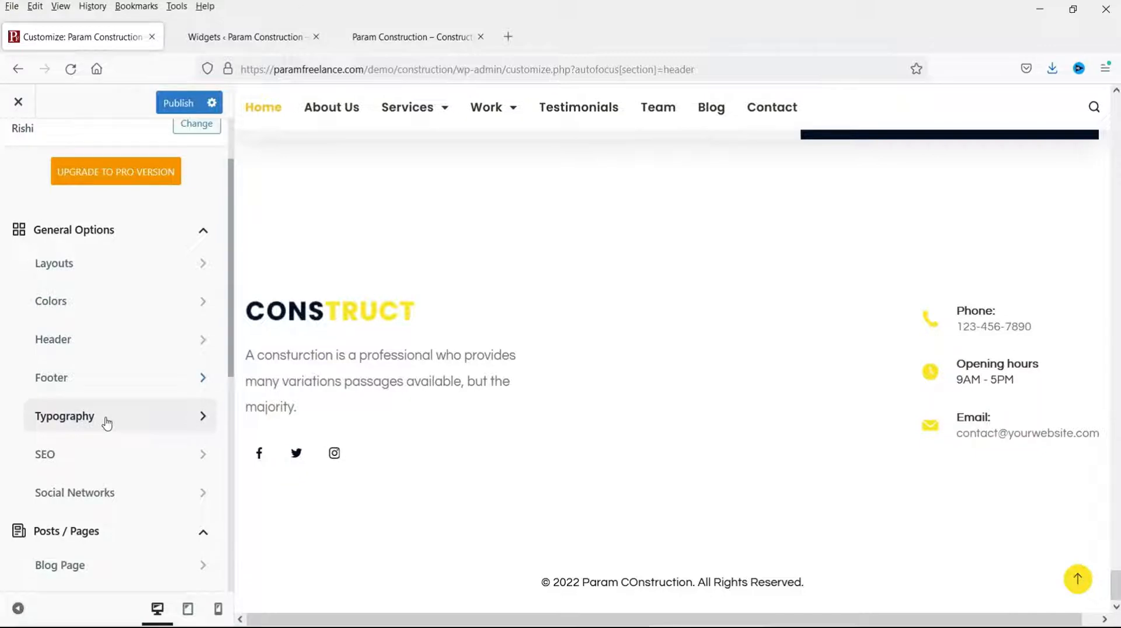
pyautogui.click(106, 420)
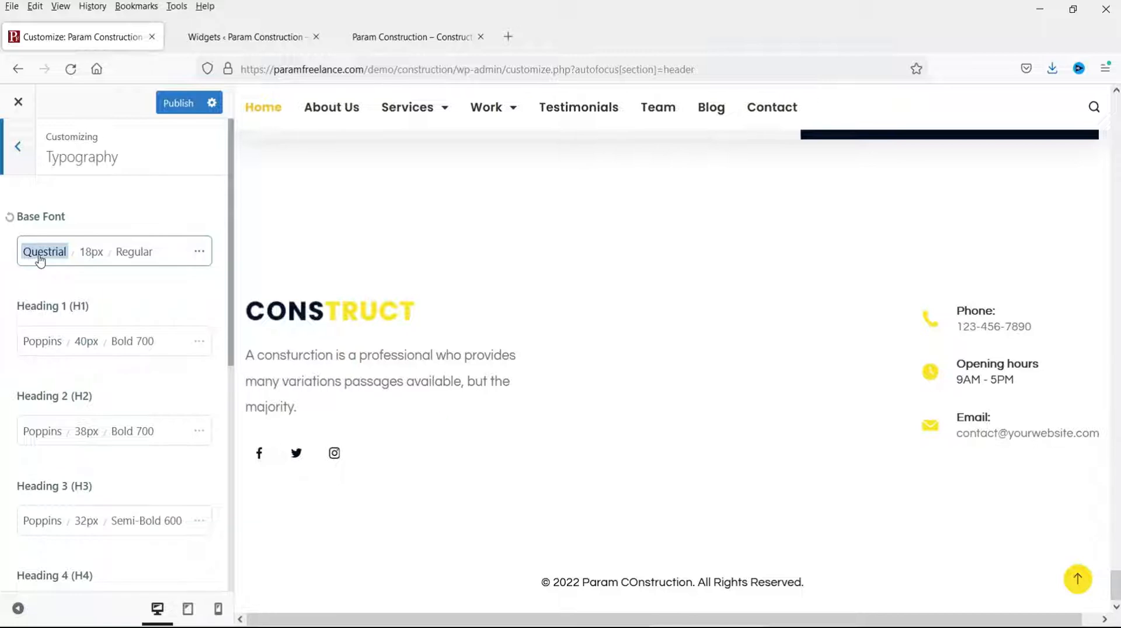
pyautogui.click(1078, 579)
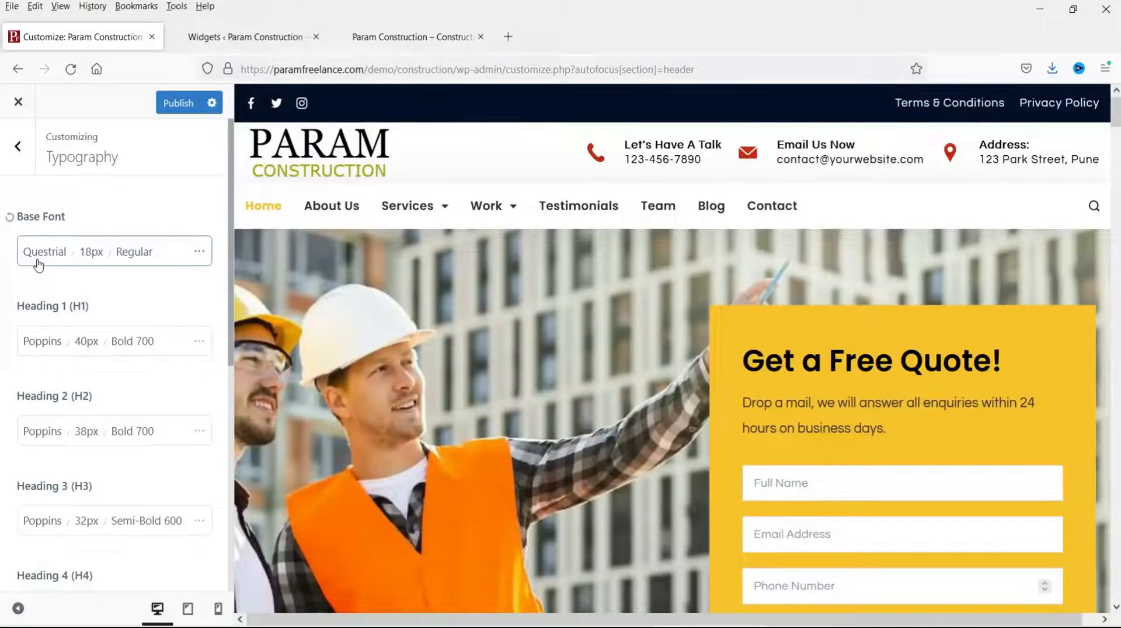
# Step: Search the base font list for 'roboto' and set the base font to Roboto
pyautogui.doubleClick(40, 263)
pyautogui.click(40, 261)
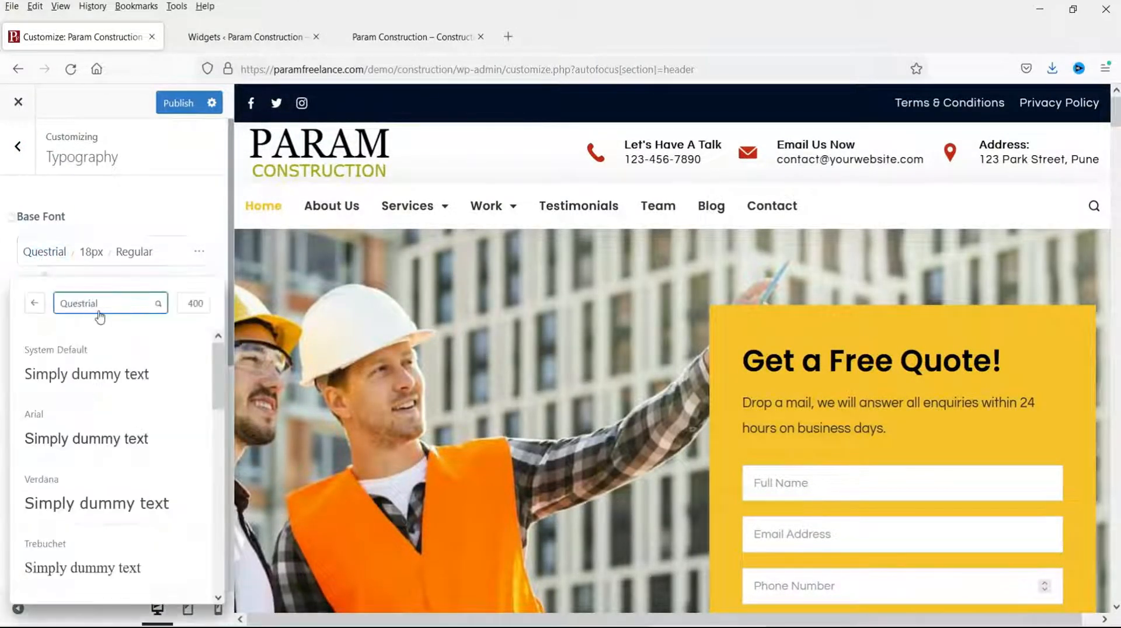
pyautogui.scroll(-8, 149, 422)
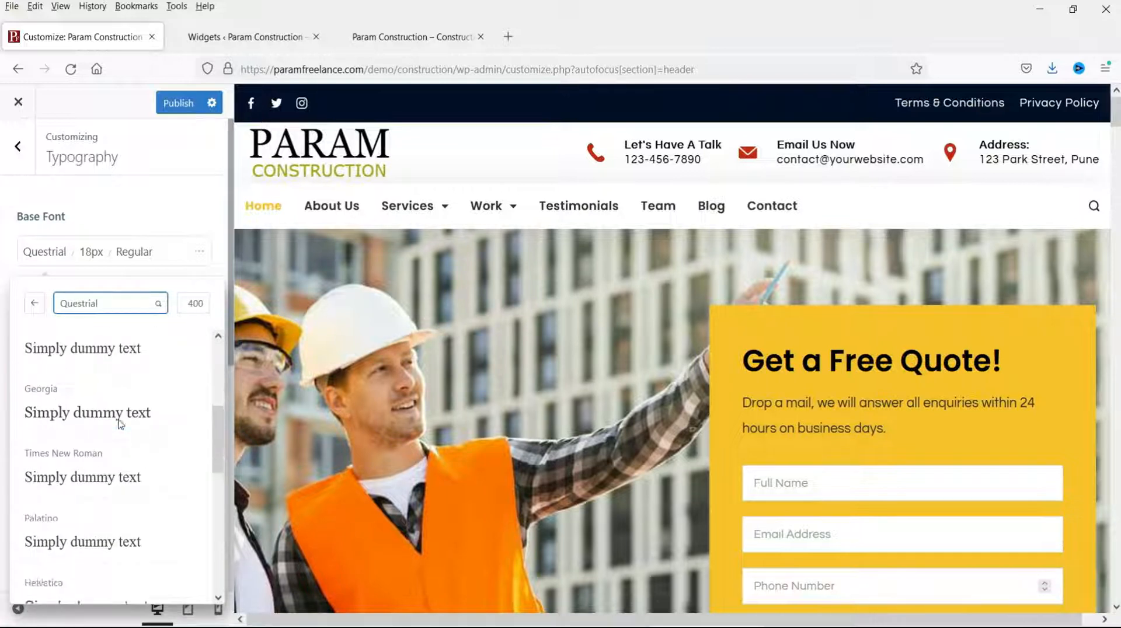
pyautogui.scroll(8, 125, 434)
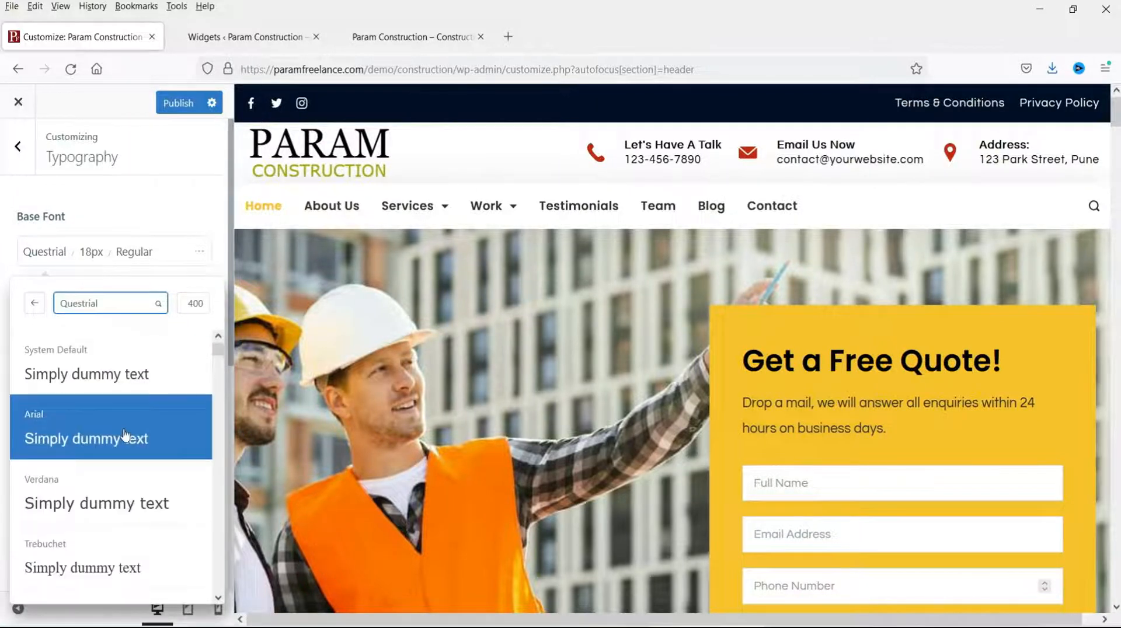
pyautogui.click(98, 303)
pyautogui.write('roboto')
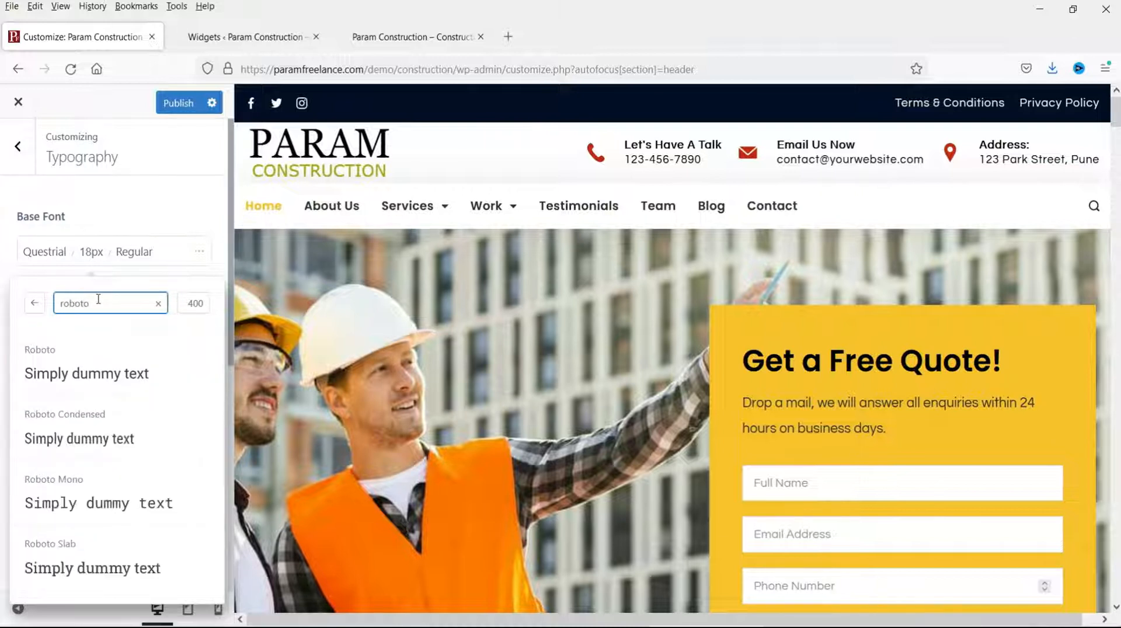
pyautogui.click(80, 366)
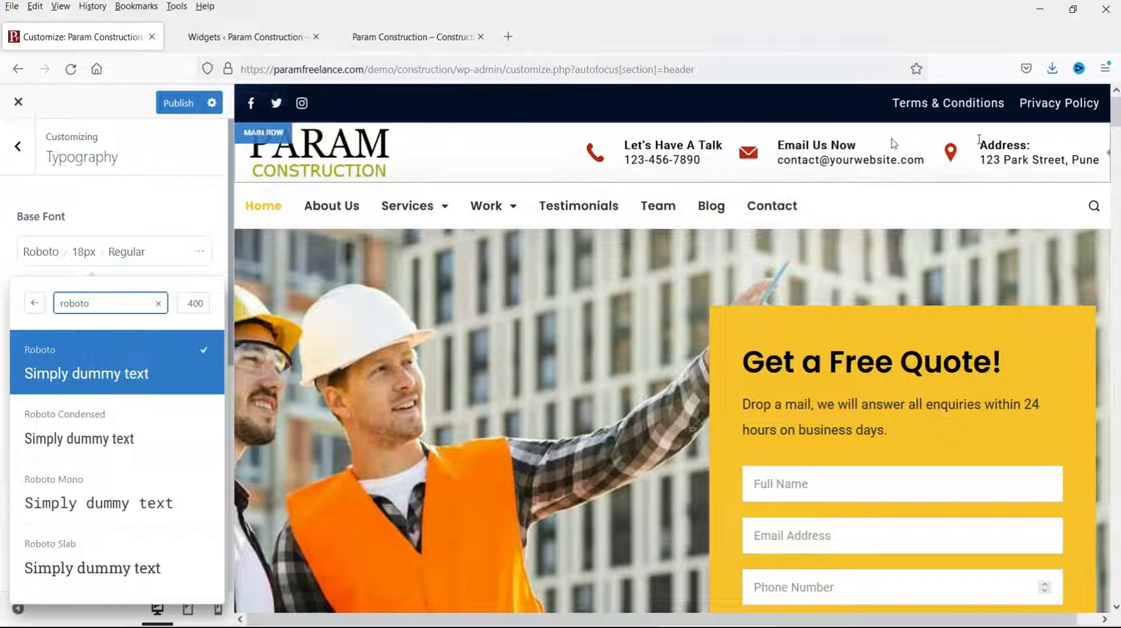
# Step: Reload the customizer and choose Leave page, discarding the unsaved Roboto font change
pyautogui.scroll(-10, 577, 407)
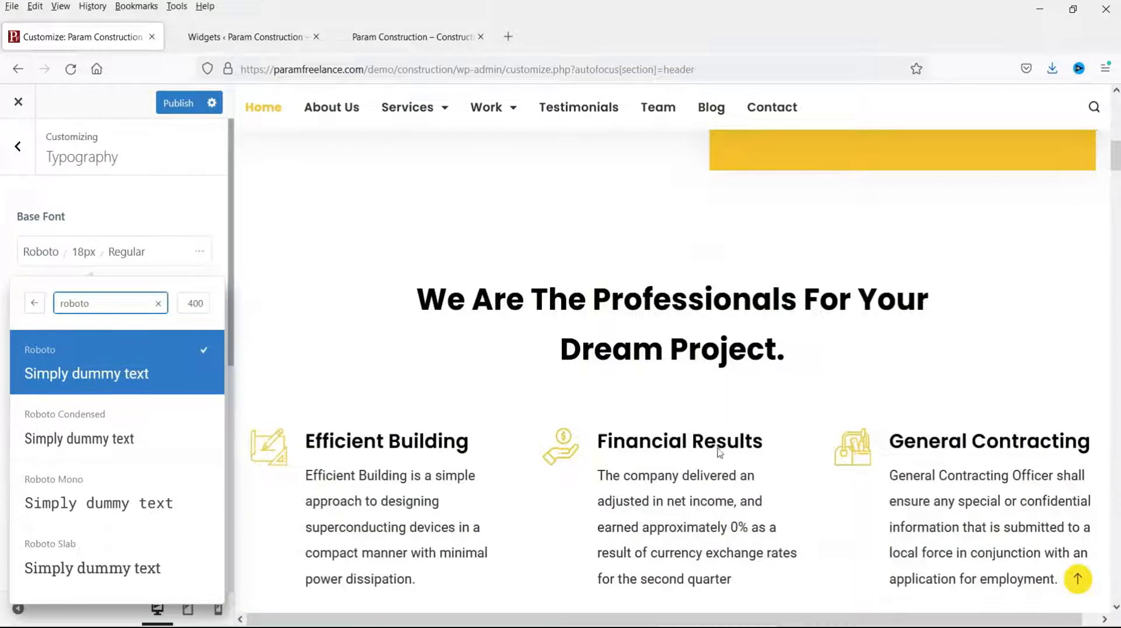
pyautogui.scroll(-4, 720, 452)
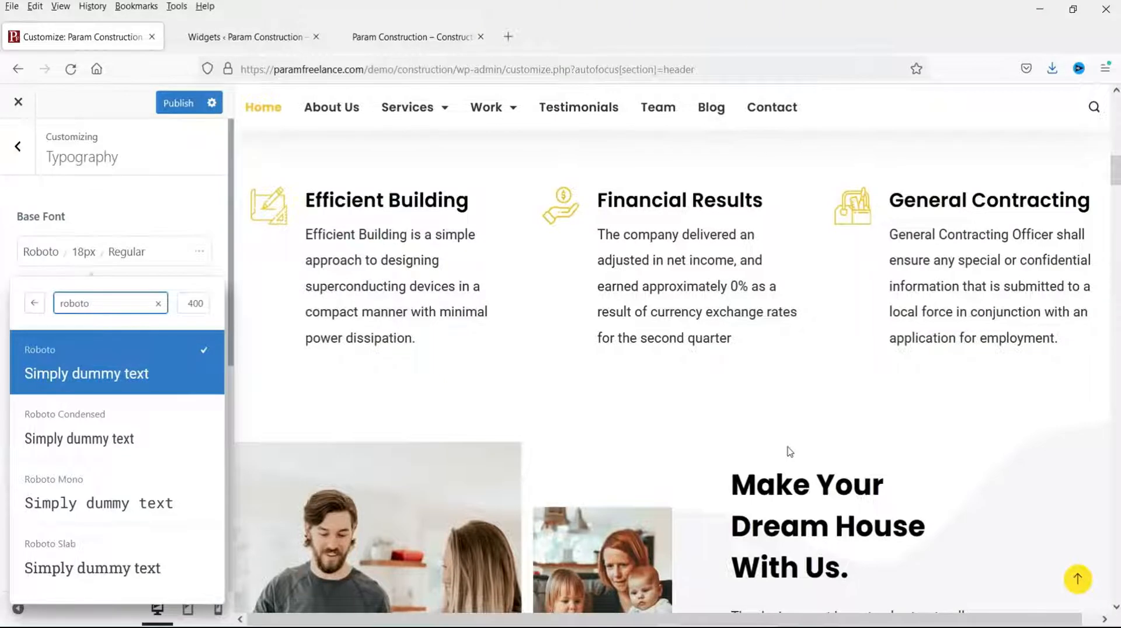
pyautogui.moveTo(104, 304); pyautogui.dragTo(32, 315)
pyautogui.write('q')
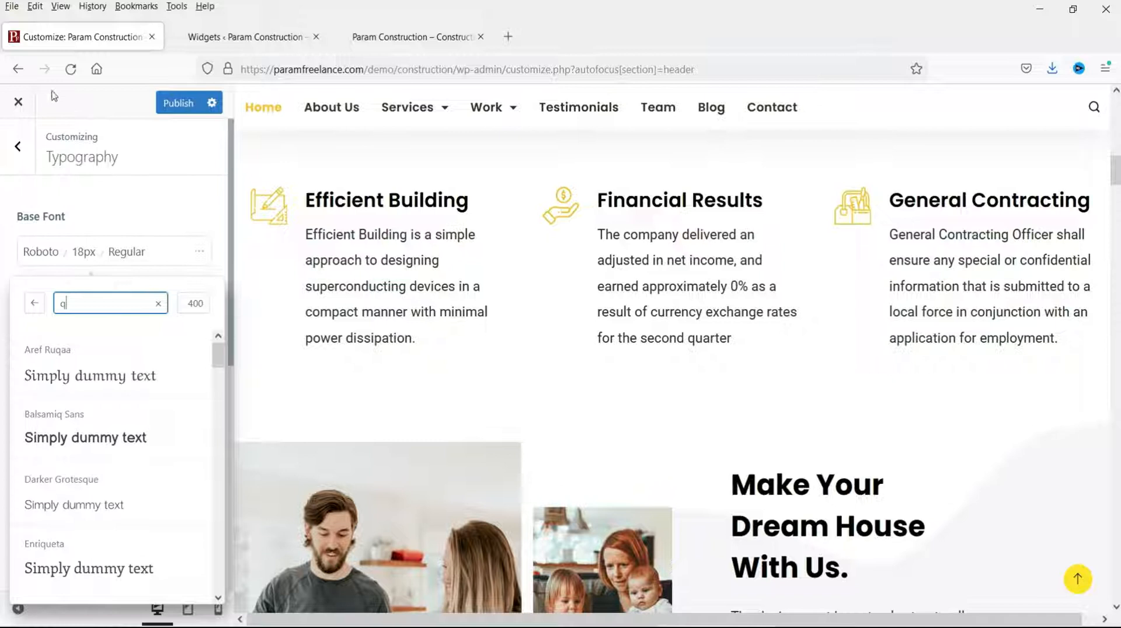
pyautogui.click(71, 69)
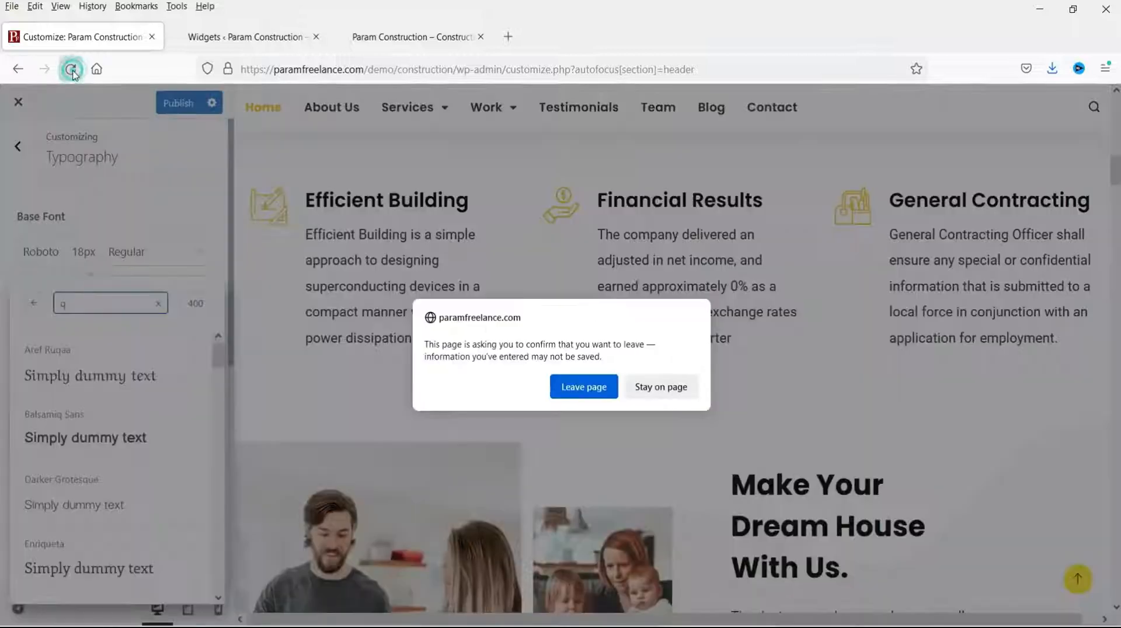
pyautogui.click(589, 389)
pyautogui.click(81, 497)
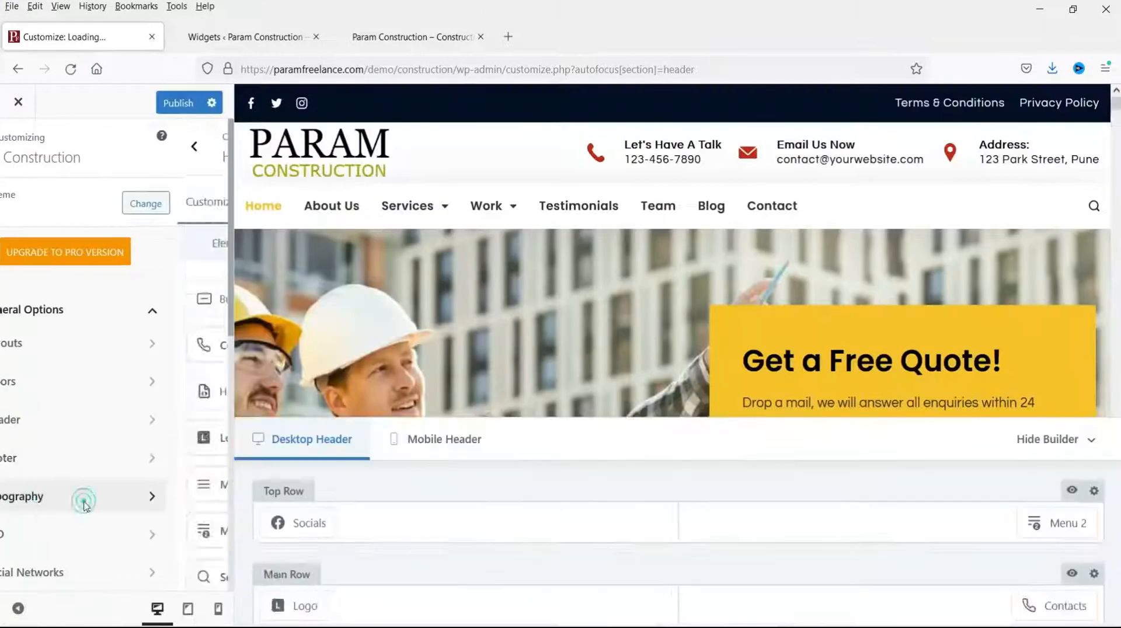
pyautogui.doubleClick(38, 262)
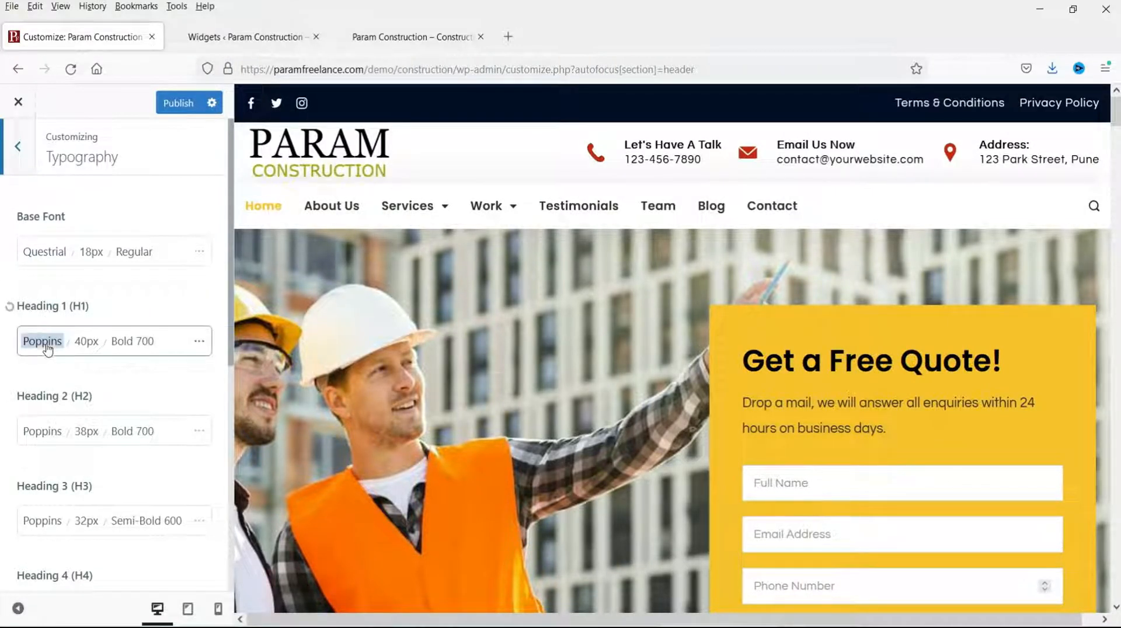
pyautogui.scroll(-2, 884, 392)
pyautogui.click(809, 283)
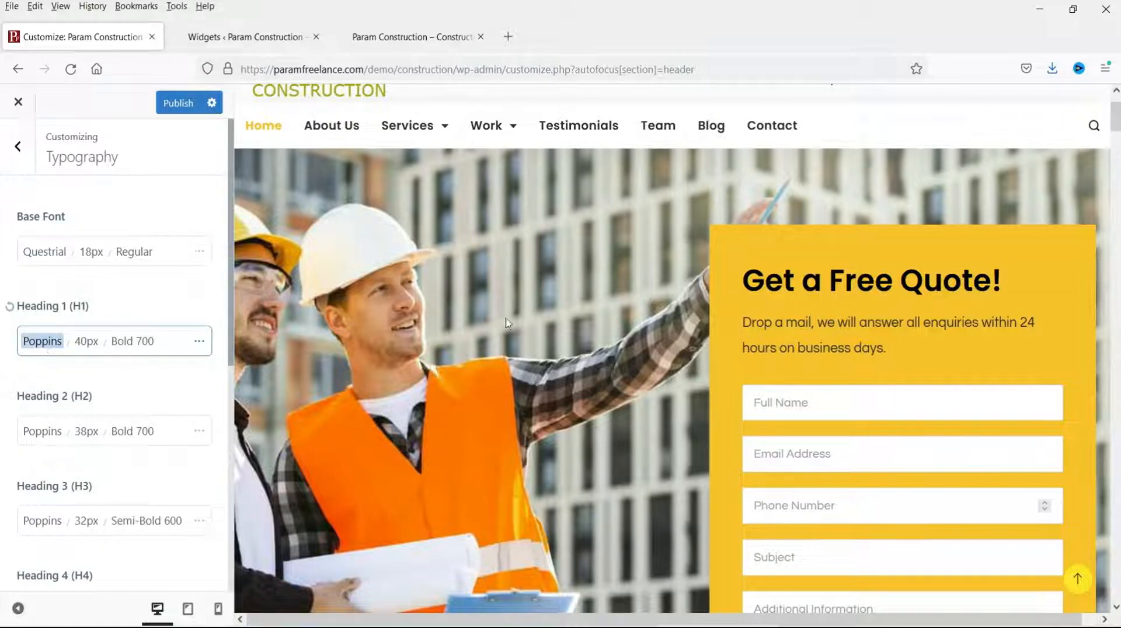
pyautogui.scroll(-4, 76, 425)
pyautogui.scroll(-3, 54, 431)
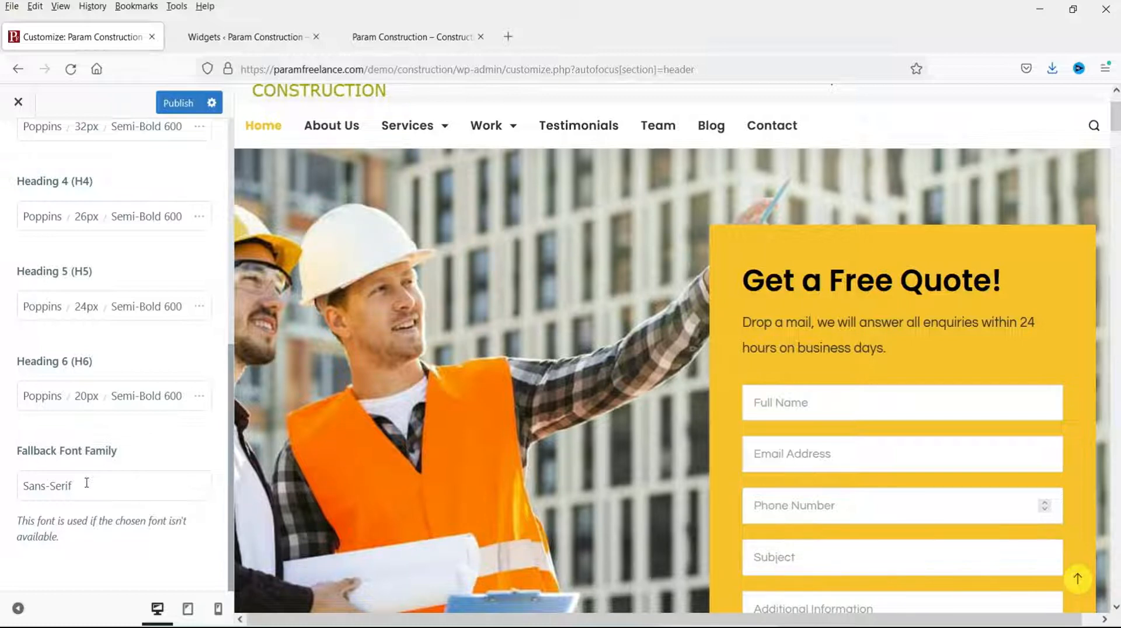
pyautogui.scroll(7, 87, 483)
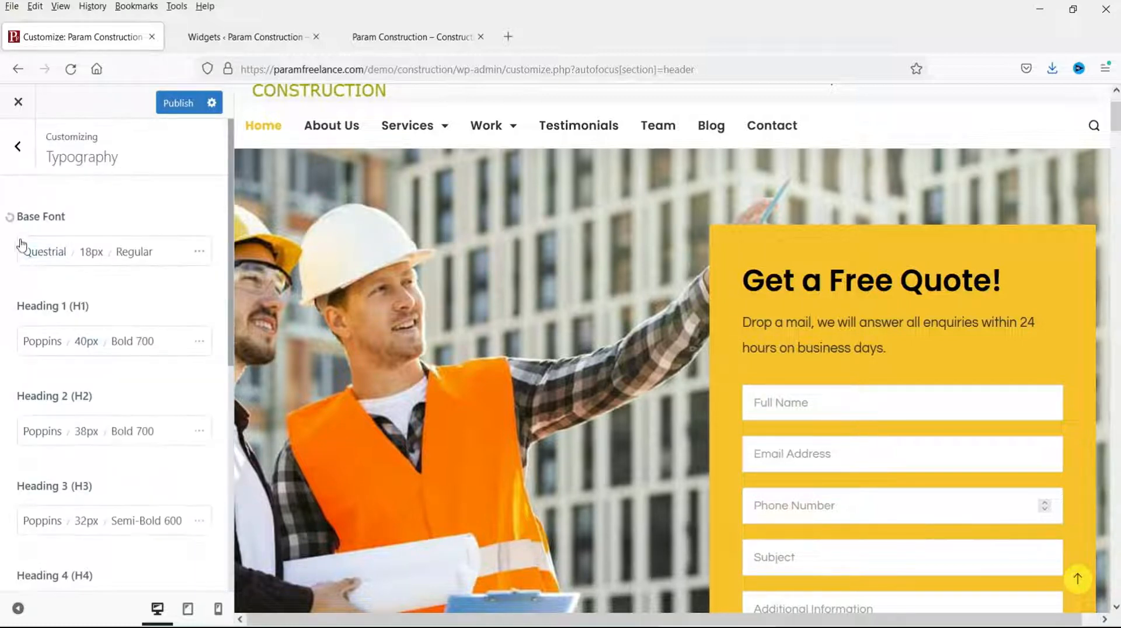
pyautogui.scroll(-8, 653, 438)
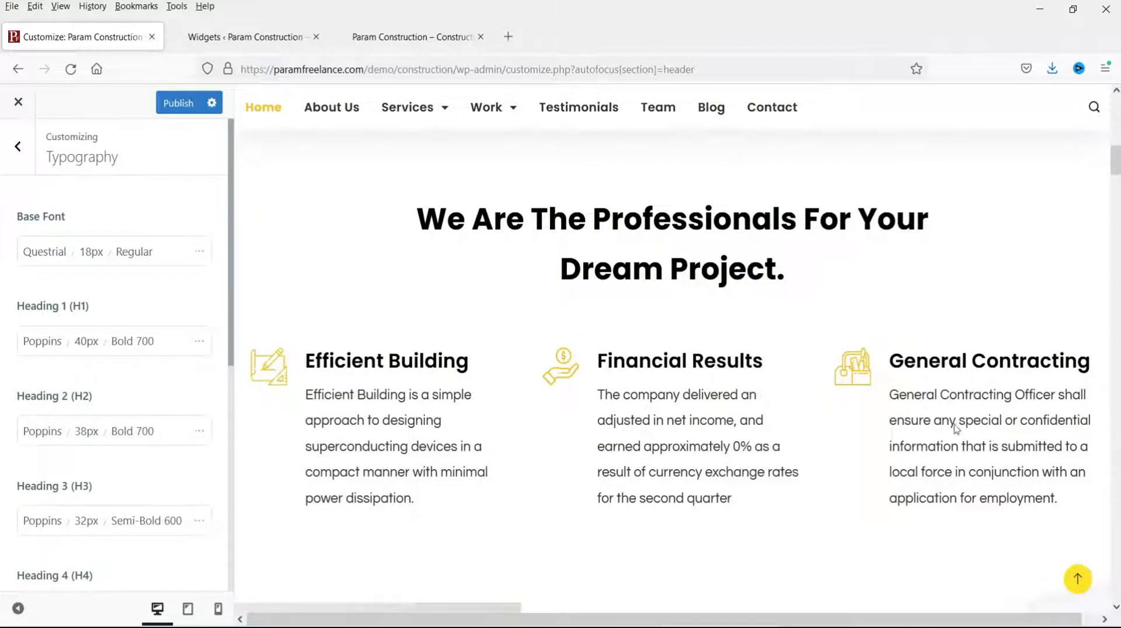
pyautogui.click(17, 146)
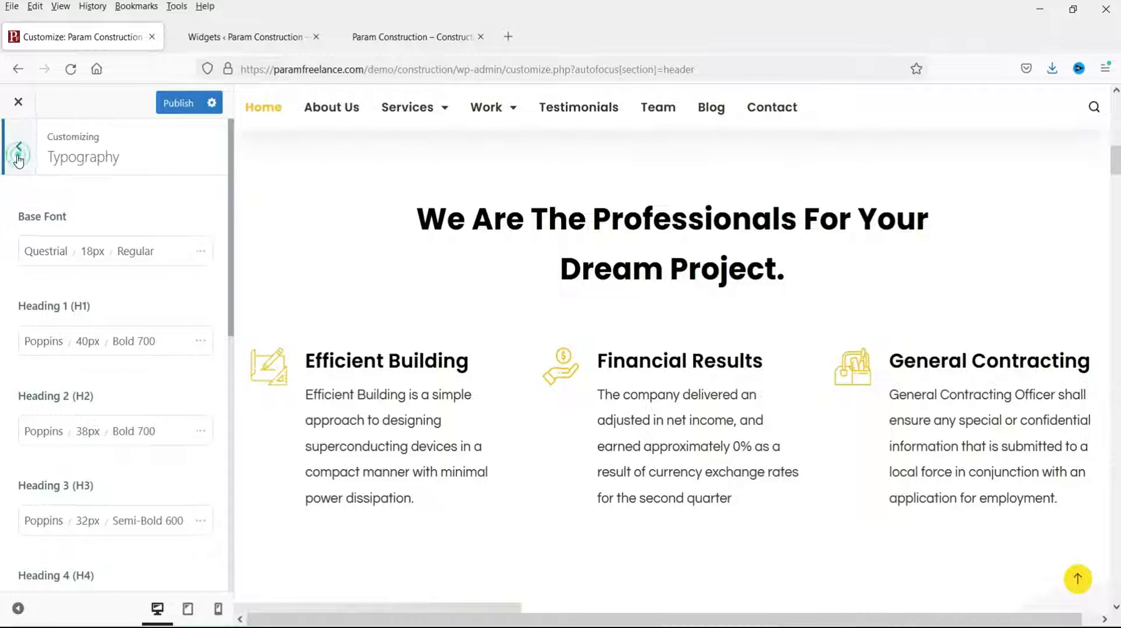
pyautogui.scroll(-2, 108, 464)
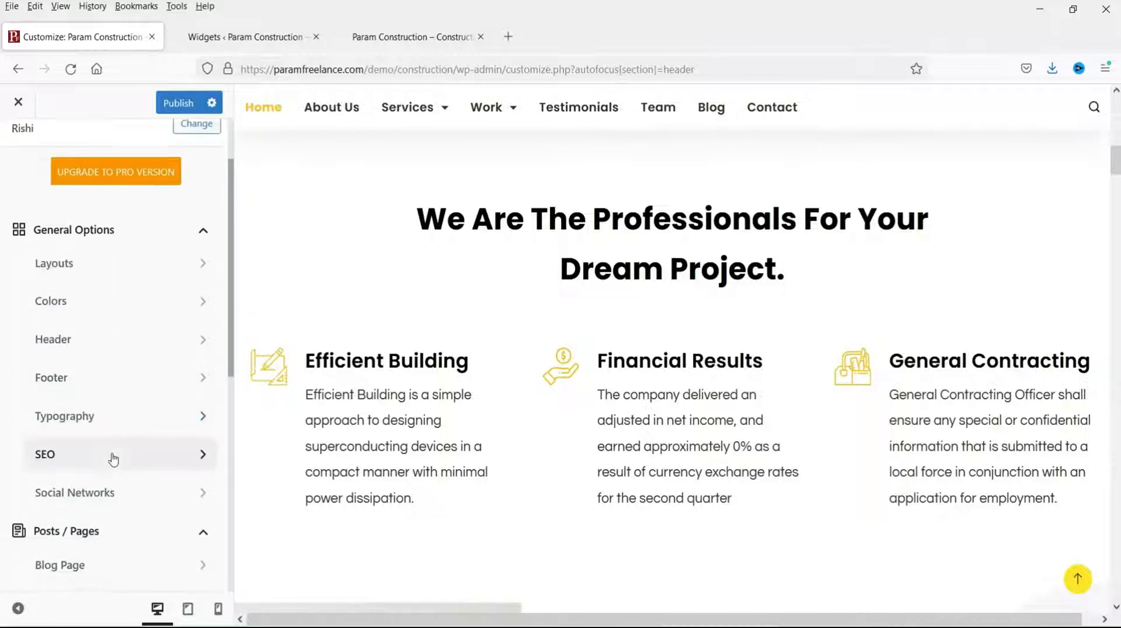
# Step: In Colors, try the teal Palette #2, then apply Palette #3 as the global palette
pyautogui.click(100, 299)
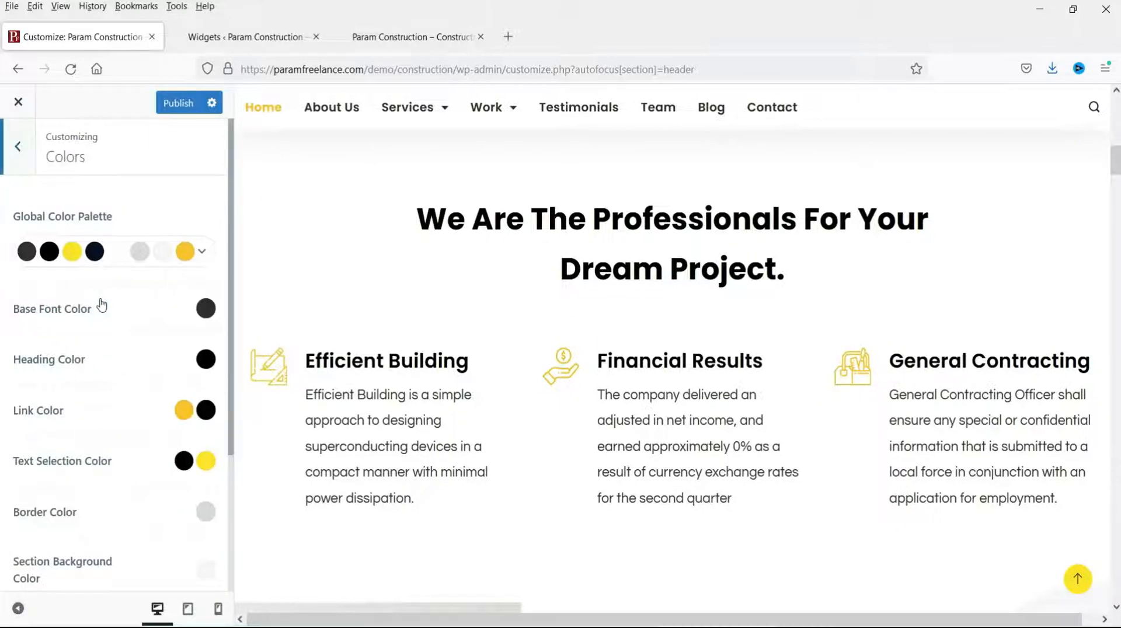
pyautogui.click(204, 254)
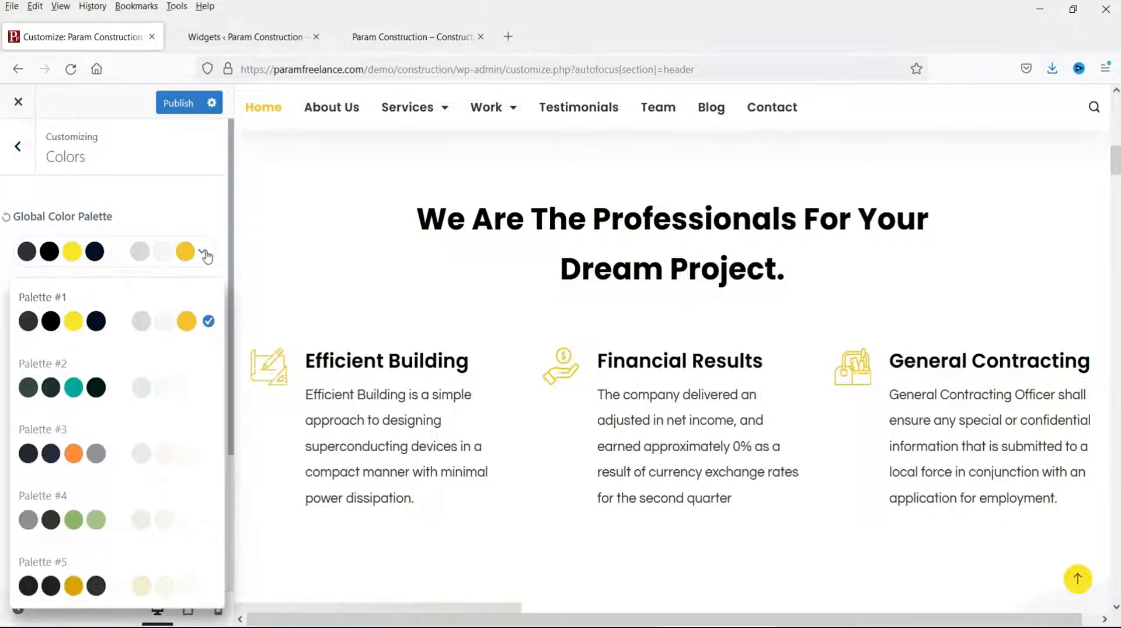
pyautogui.scroll(10, 850, 394)
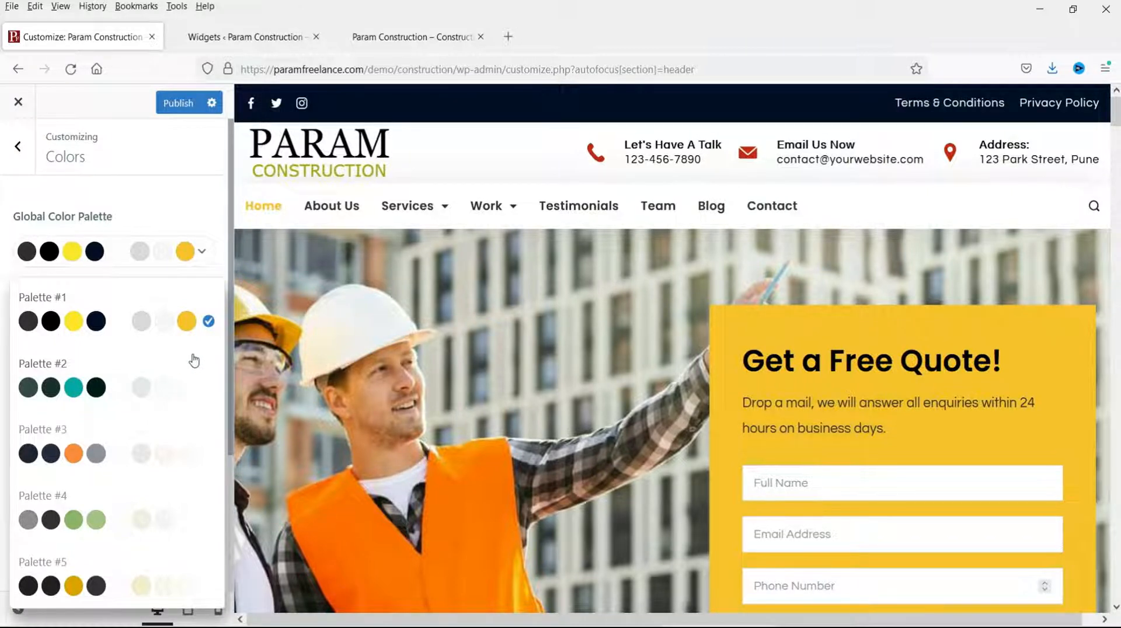
pyautogui.click(212, 389)
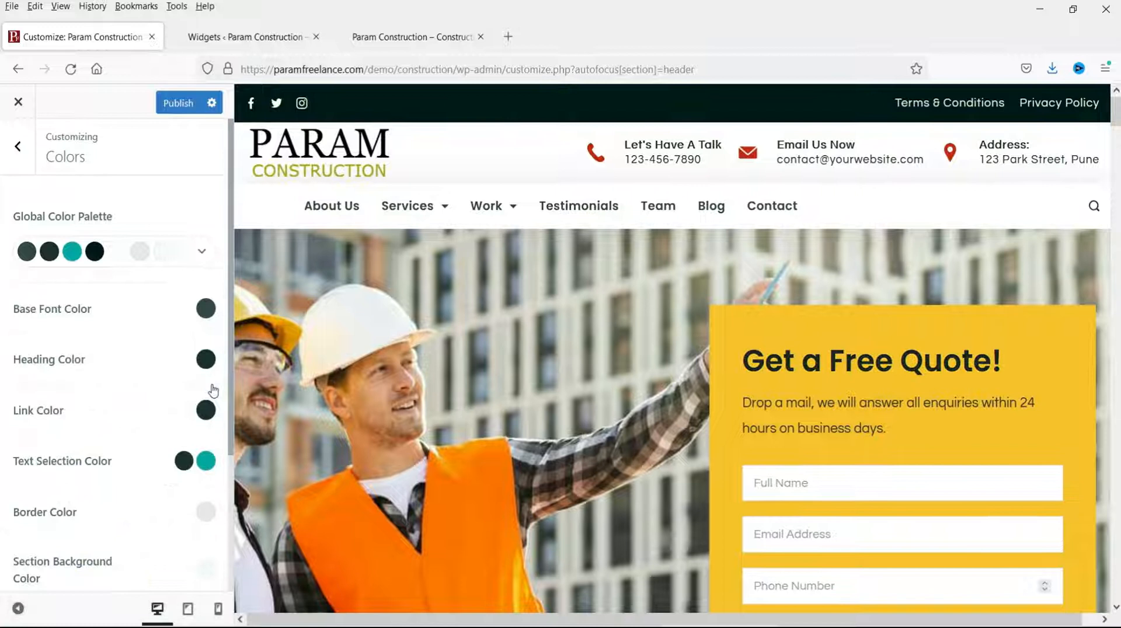
pyautogui.scroll(-10, 739, 330)
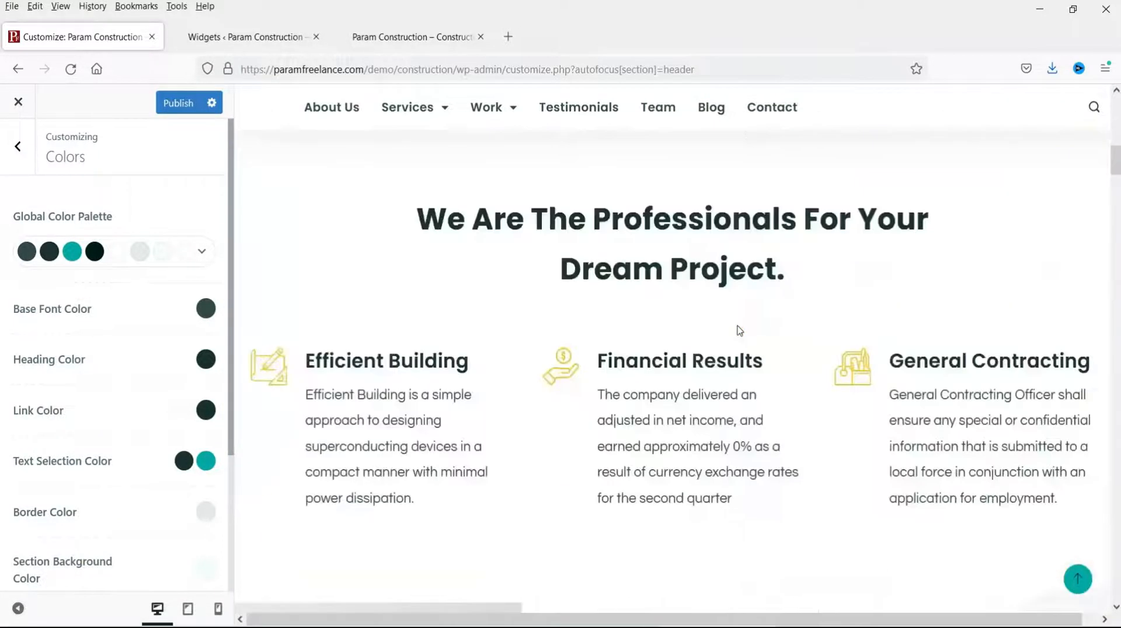
pyautogui.scroll(-5, 548, 355)
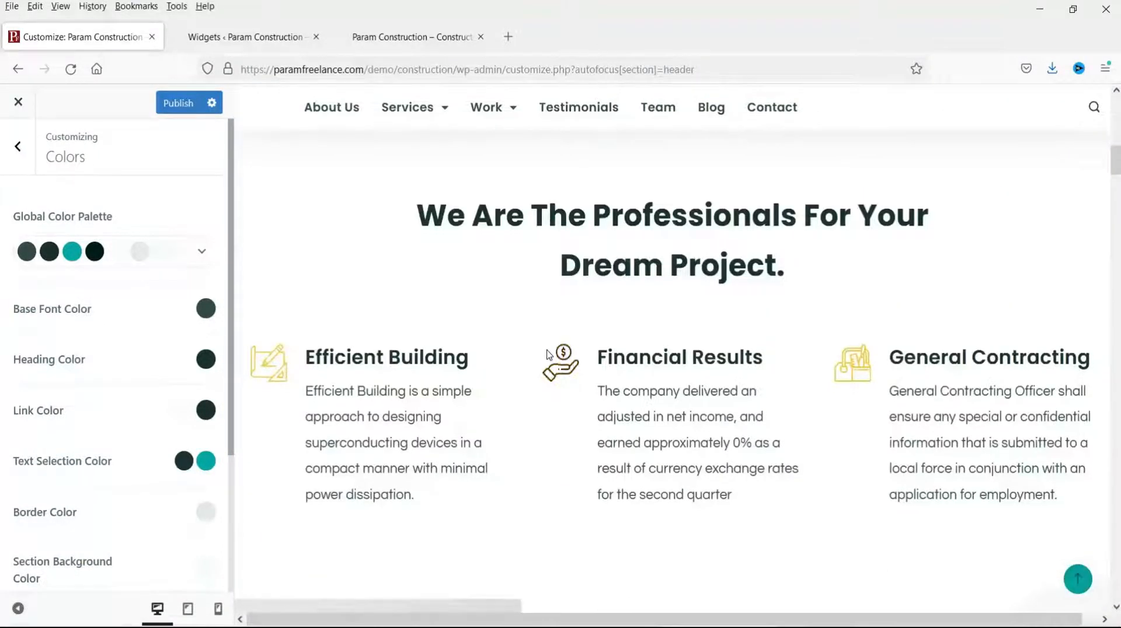
pyautogui.scroll(-10, 548, 354)
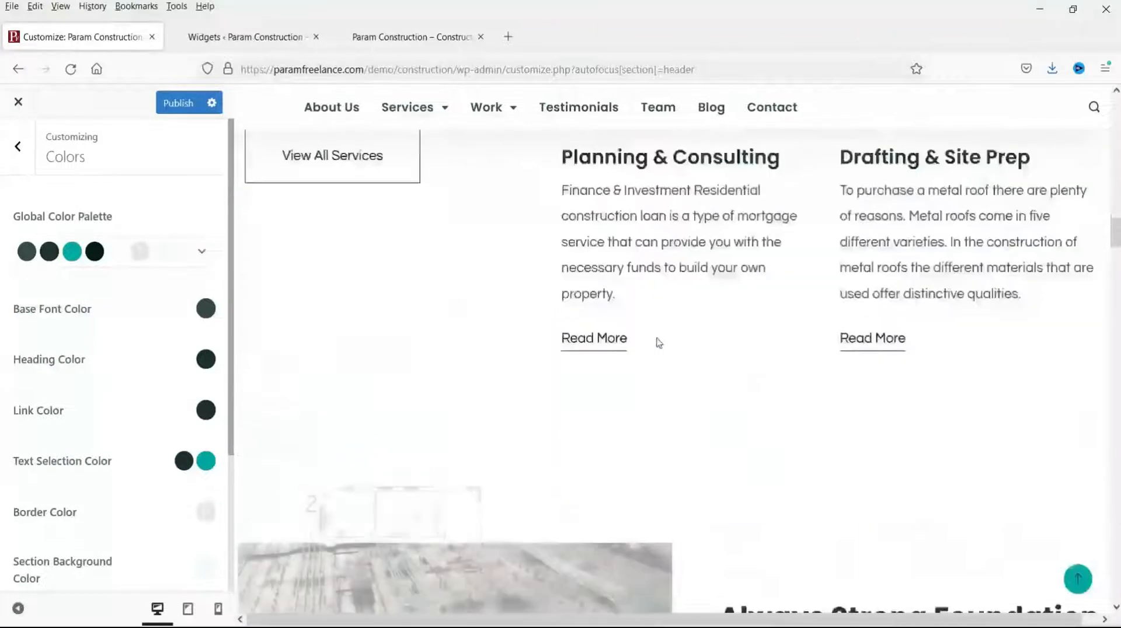
pyautogui.click(203, 252)
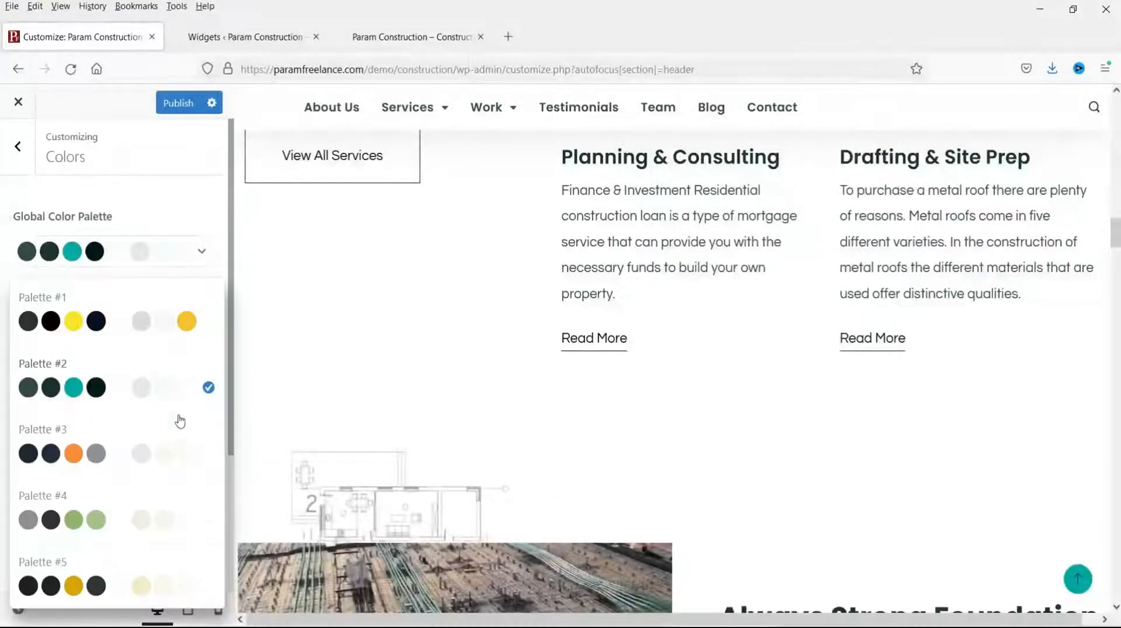
pyautogui.click(208, 453)
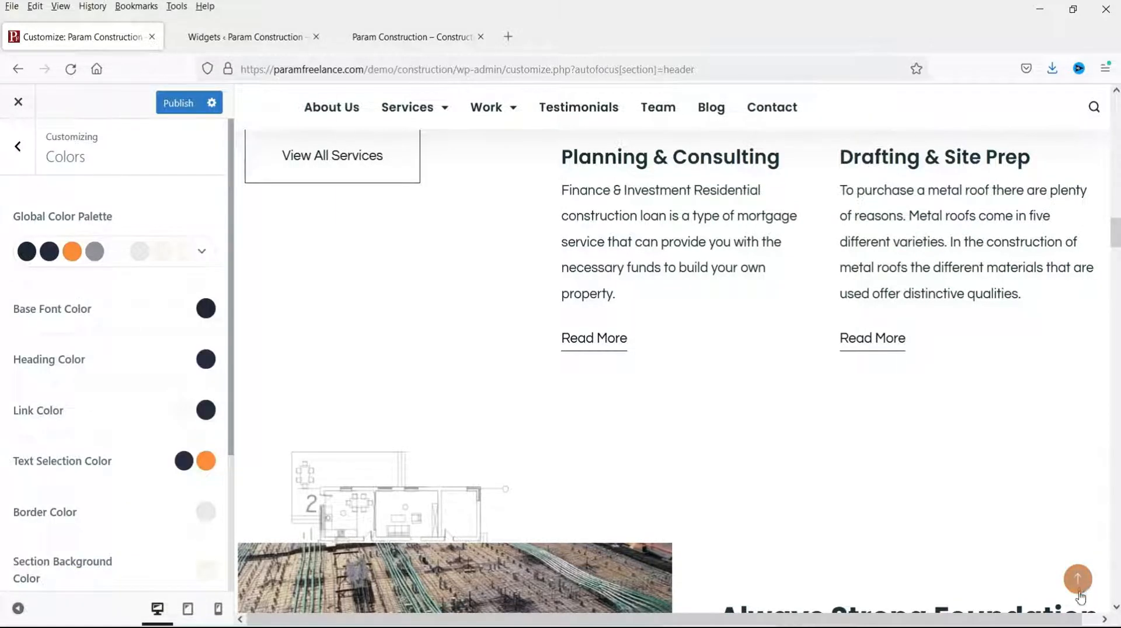
# Step: Change palette Color 3 to green #258b16, then settle on Global Color Palette #1
pyautogui.scroll(12, 803, 387)
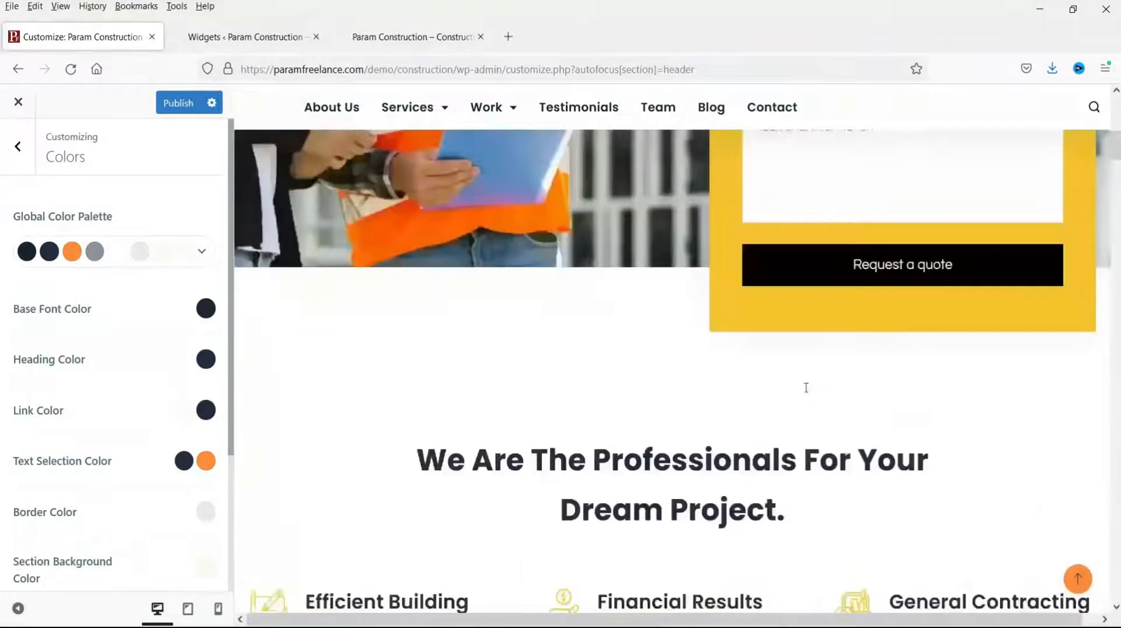
pyautogui.scroll(-5, 826, 374)
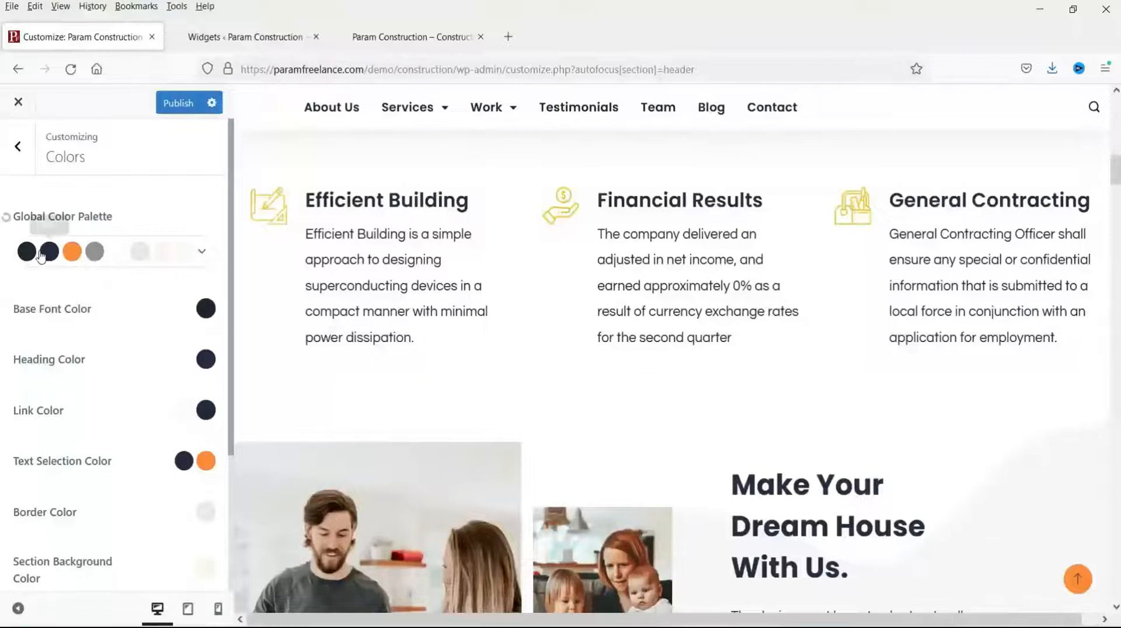
pyautogui.click(72, 254)
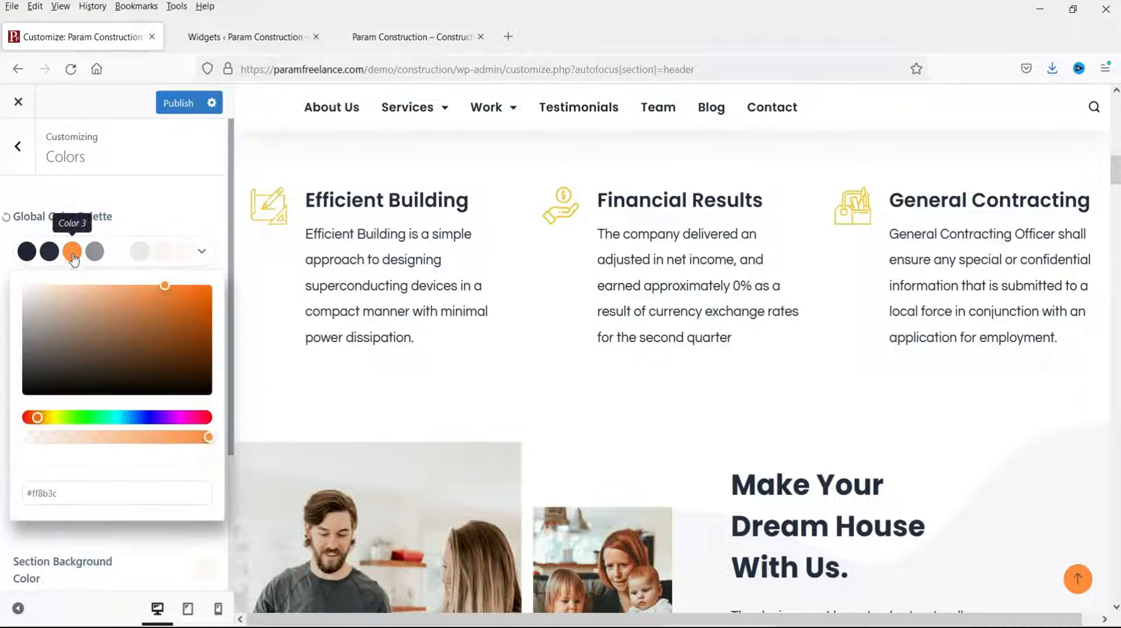
pyautogui.click(82, 417)
pyautogui.click(188, 308)
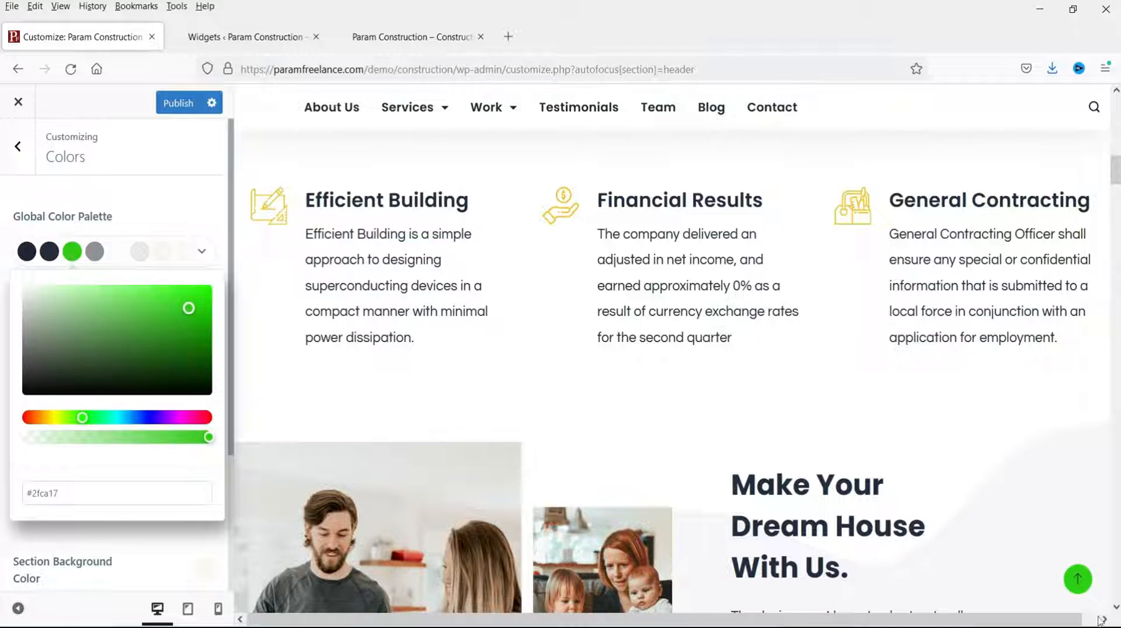
pyautogui.click(181, 338)
pyautogui.click(202, 251)
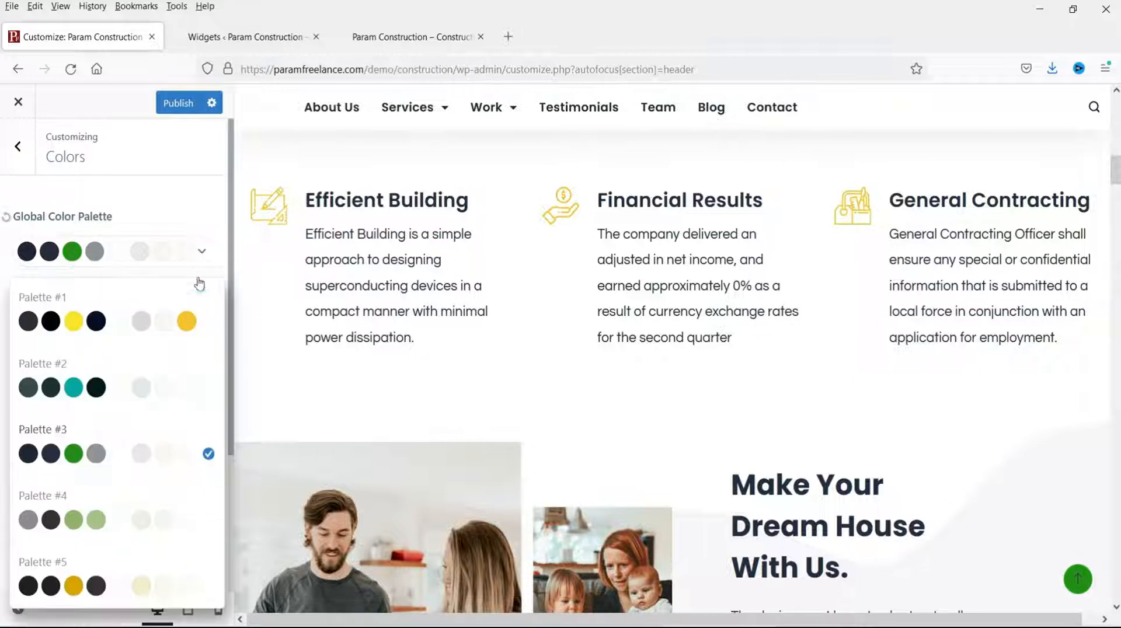
pyautogui.click(207, 327)
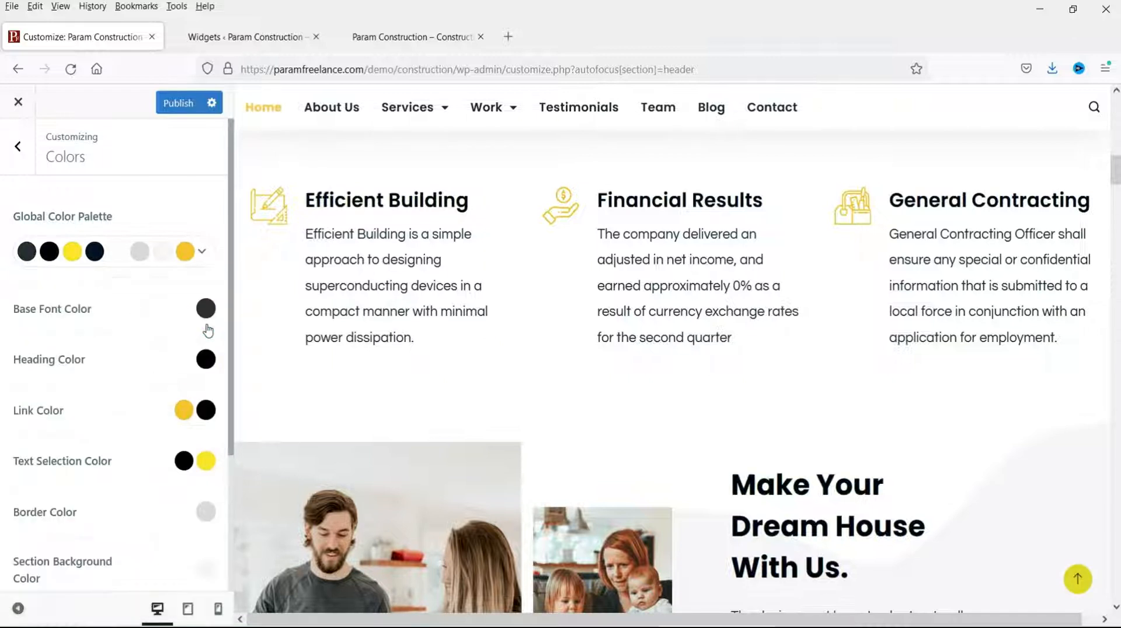
# Step: Try red for the base font colour, then set body text to palette Color 1
pyautogui.scroll(10, 771, 320)
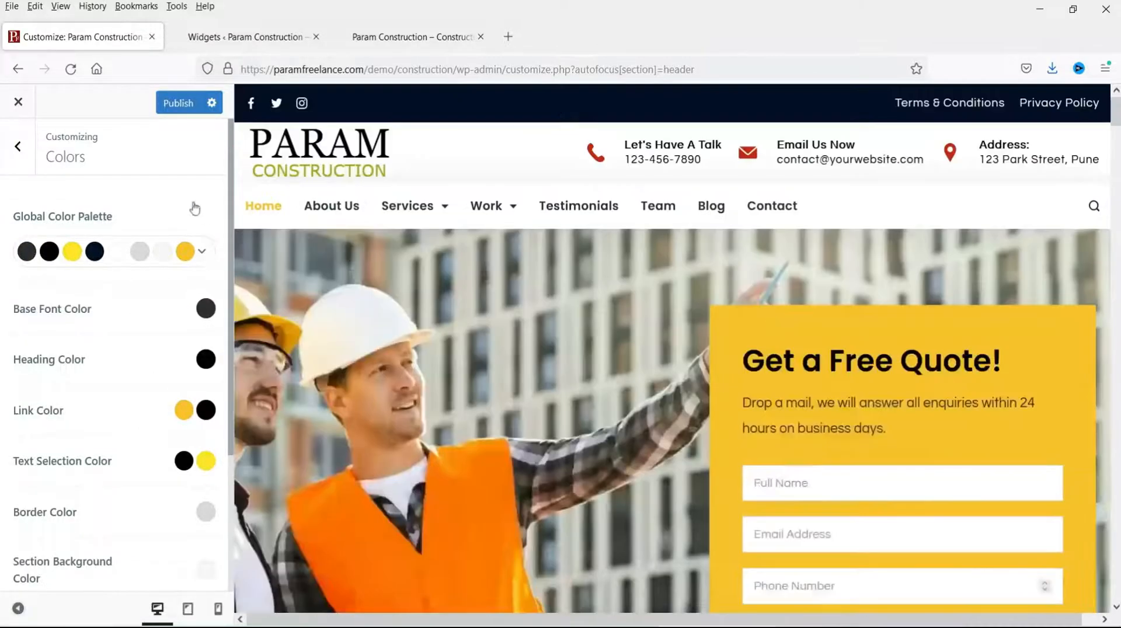
pyautogui.scroll(-3, 107, 335)
pyautogui.scroll(1, 103, 279)
pyautogui.scroll(2, 111, 298)
pyautogui.scroll(-8, 708, 426)
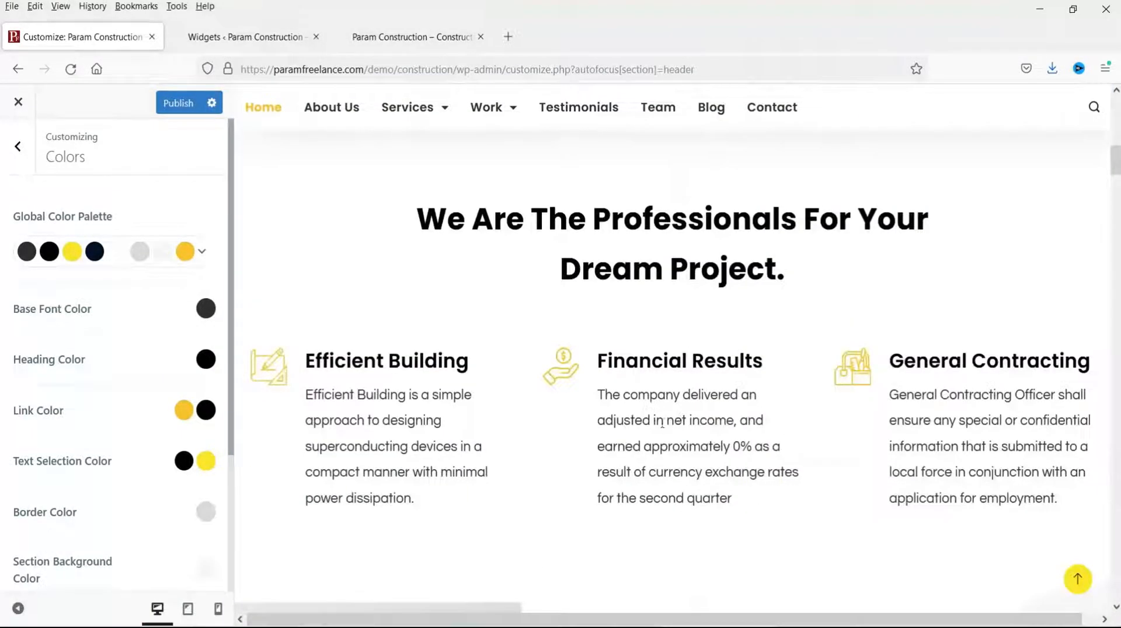
pyautogui.click(206, 308)
pyautogui.click(192, 412)
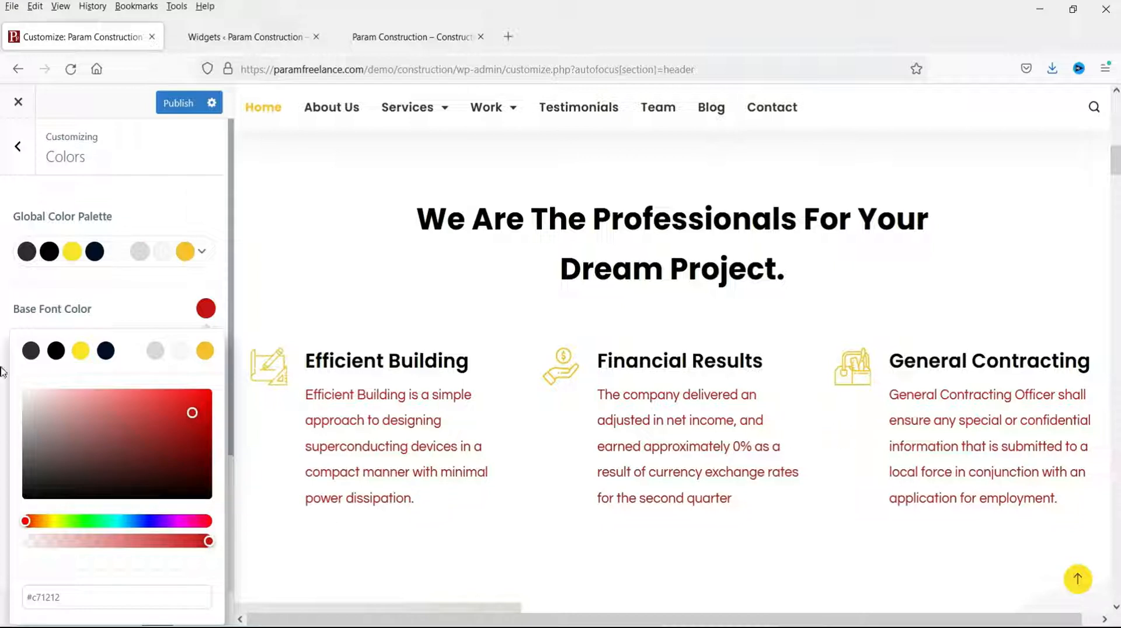
pyautogui.click(31, 351)
pyautogui.click(98, 302)
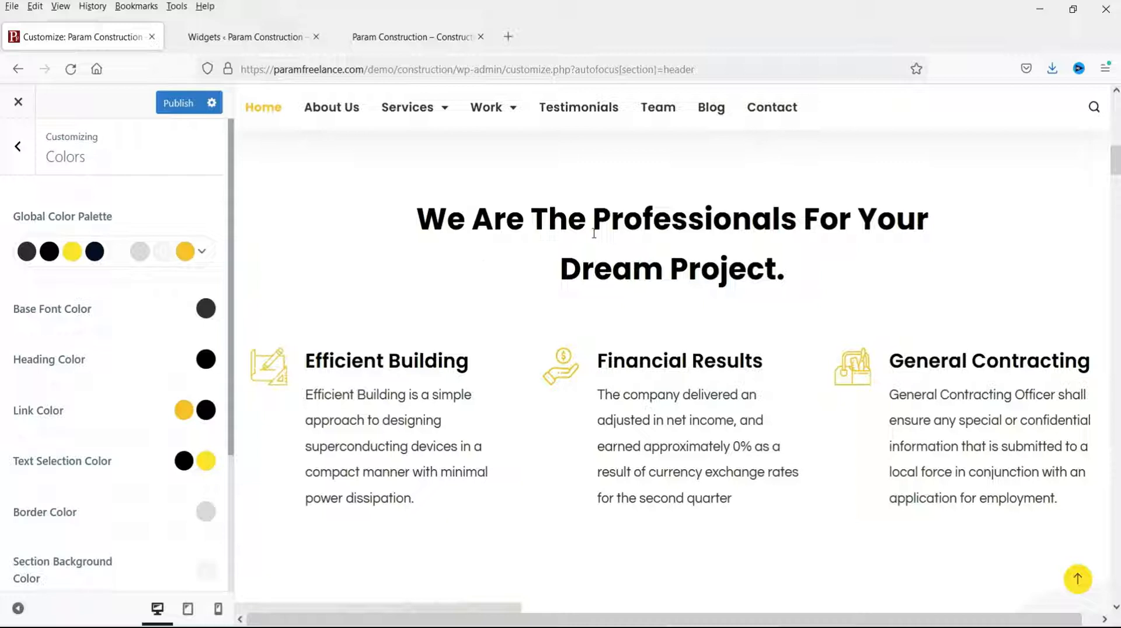
# Step: Try red for the heading colour, then set headings to palette Color 1
pyautogui.click(205, 359)
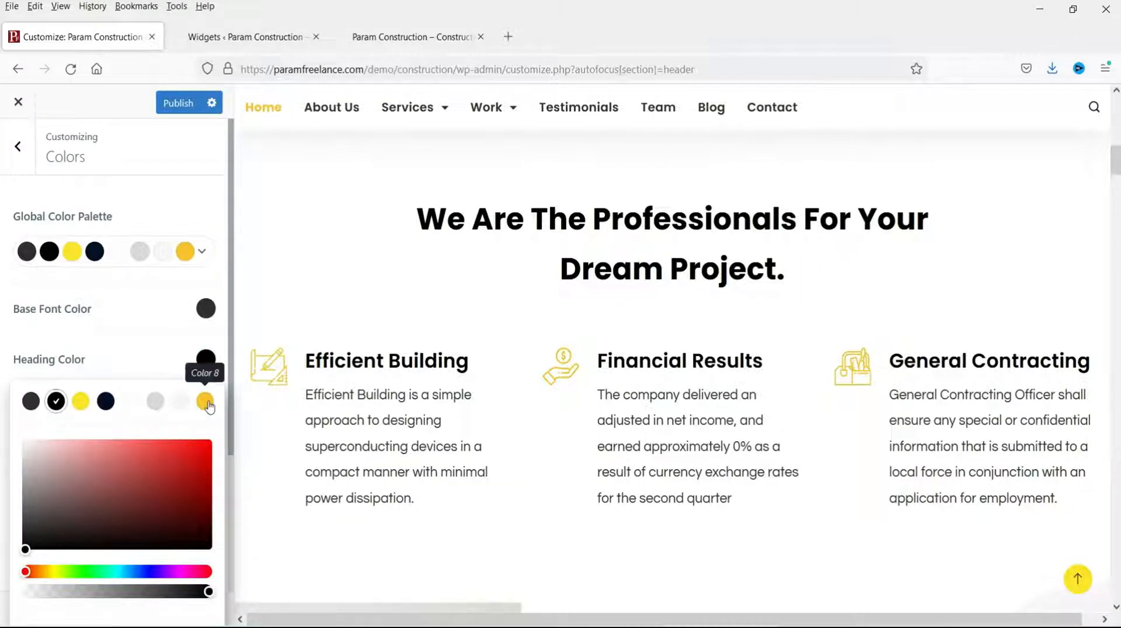
pyautogui.click(165, 454)
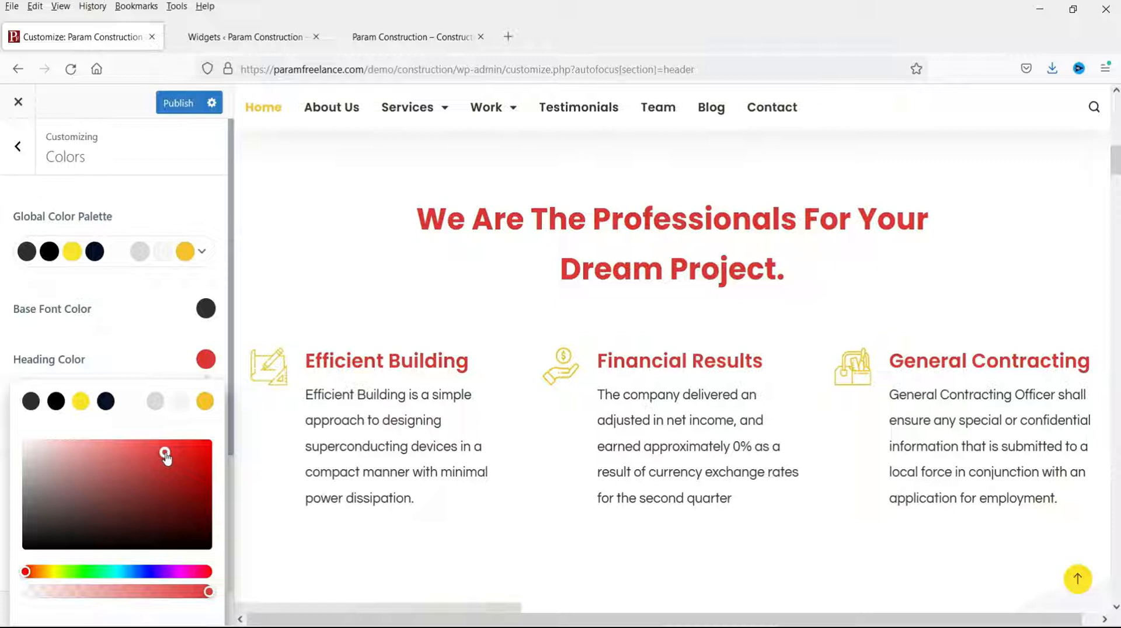
pyautogui.click(30, 401)
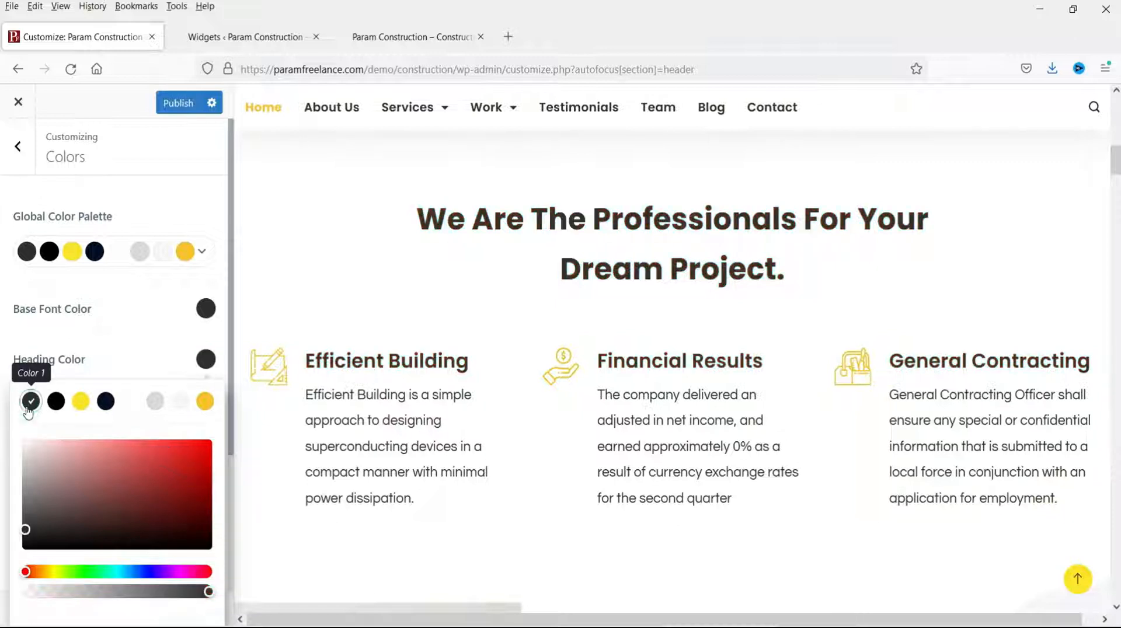
pyautogui.click(91, 354)
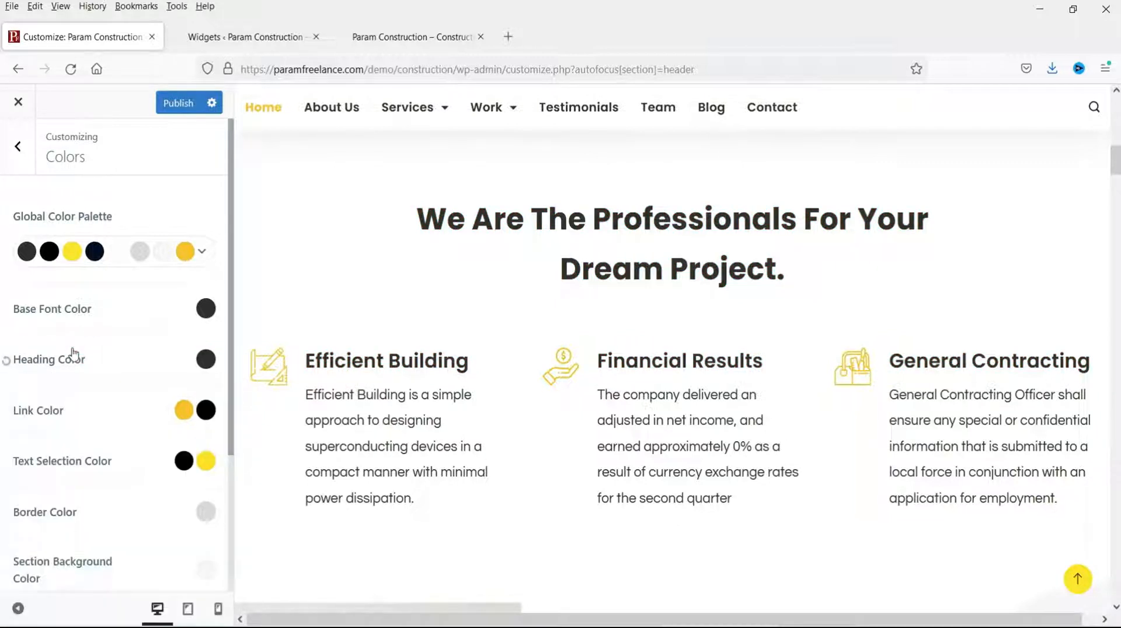
pyautogui.scroll(-2, 45, 340)
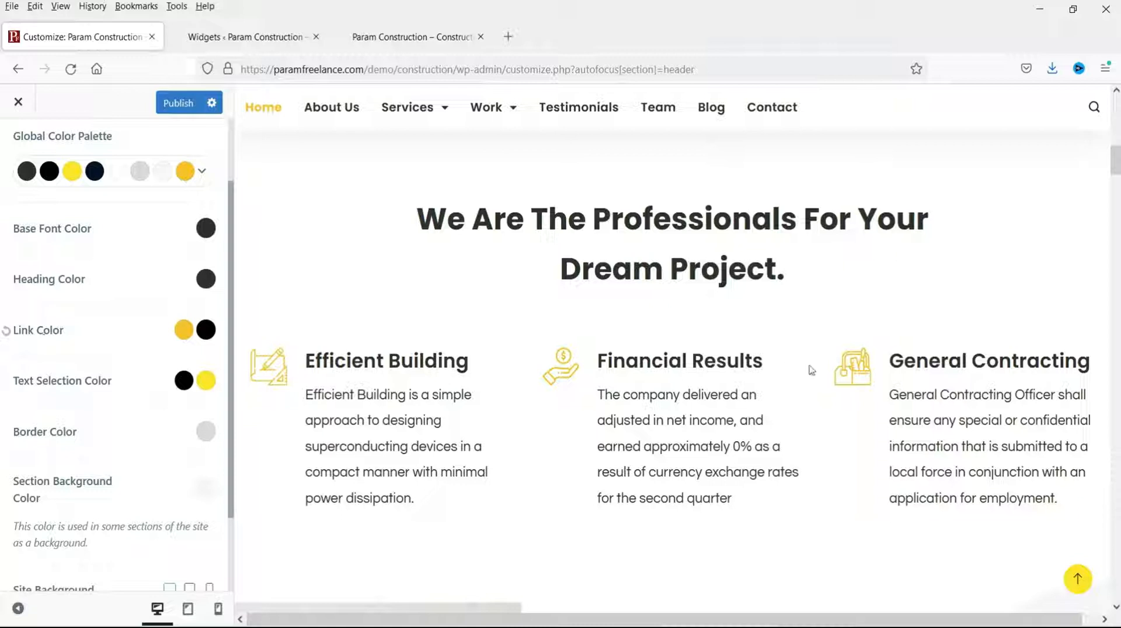
# Step: Try red as the link colour, then switch it to yellow palette Color 3 (#fde428)
pyautogui.scroll(-15, 812, 370)
pyautogui.scroll(8, 636, 367)
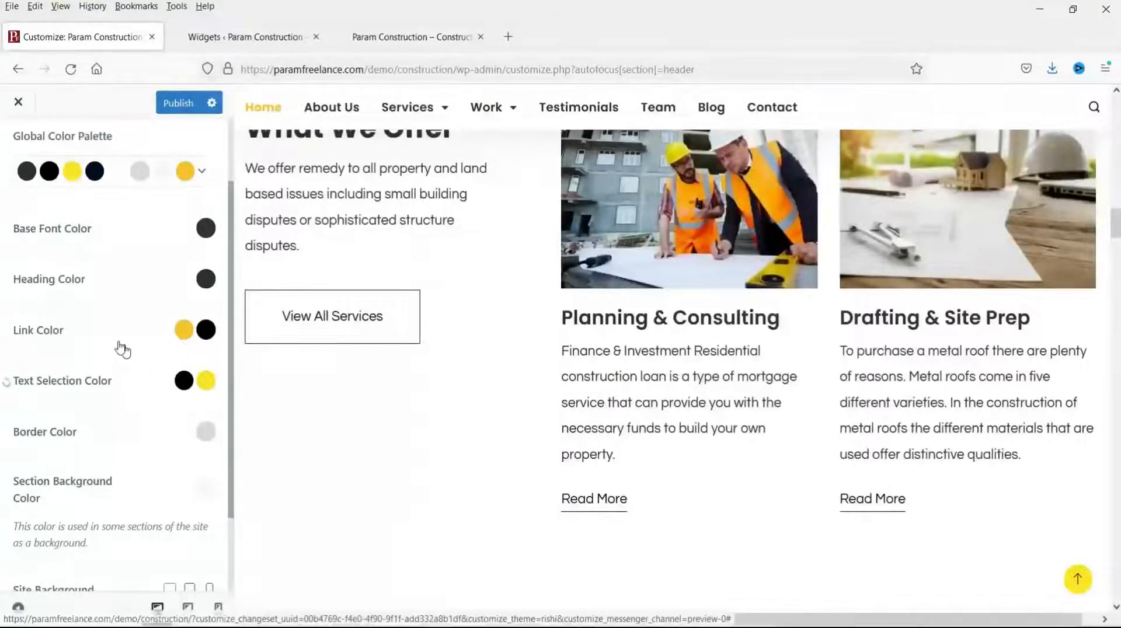
pyautogui.click(102, 335)
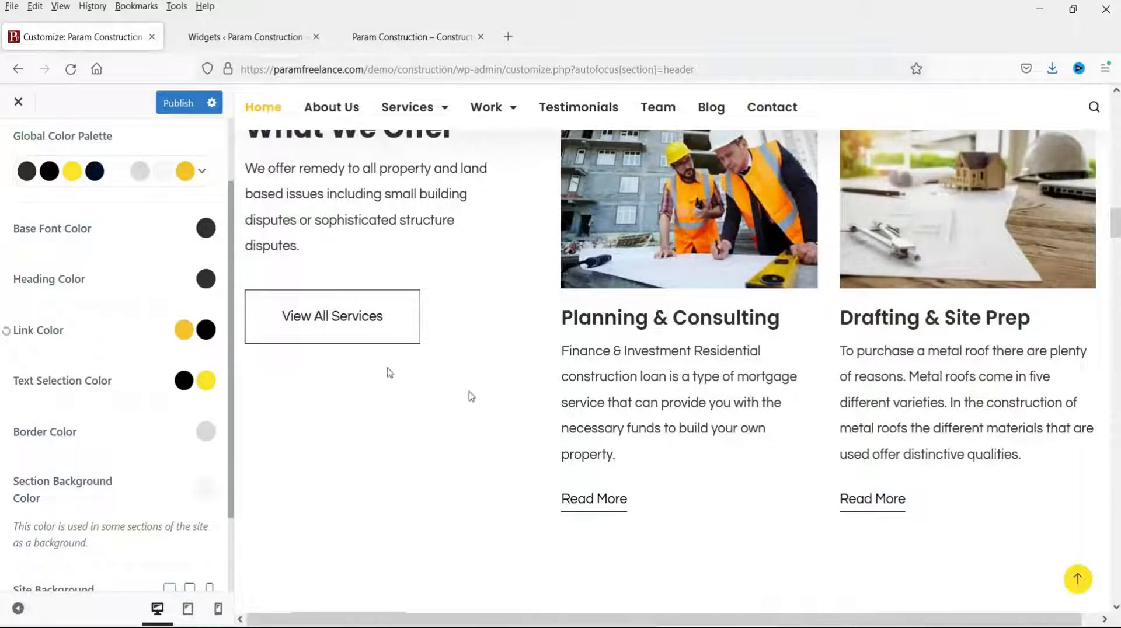
pyautogui.scroll(-3, 526, 421)
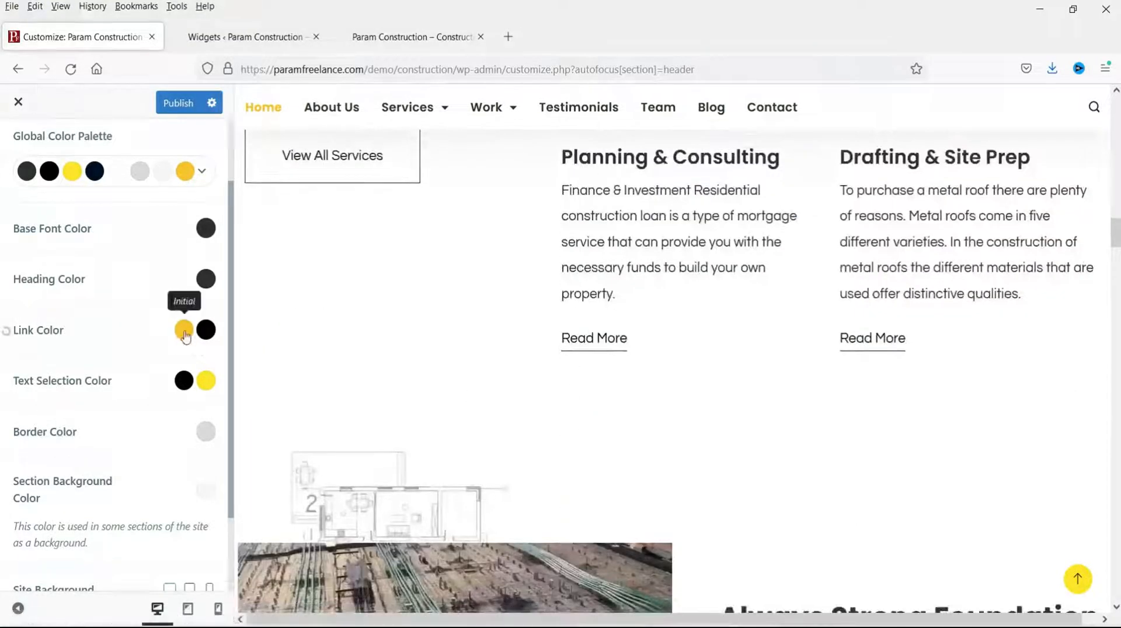
pyautogui.click(184, 330)
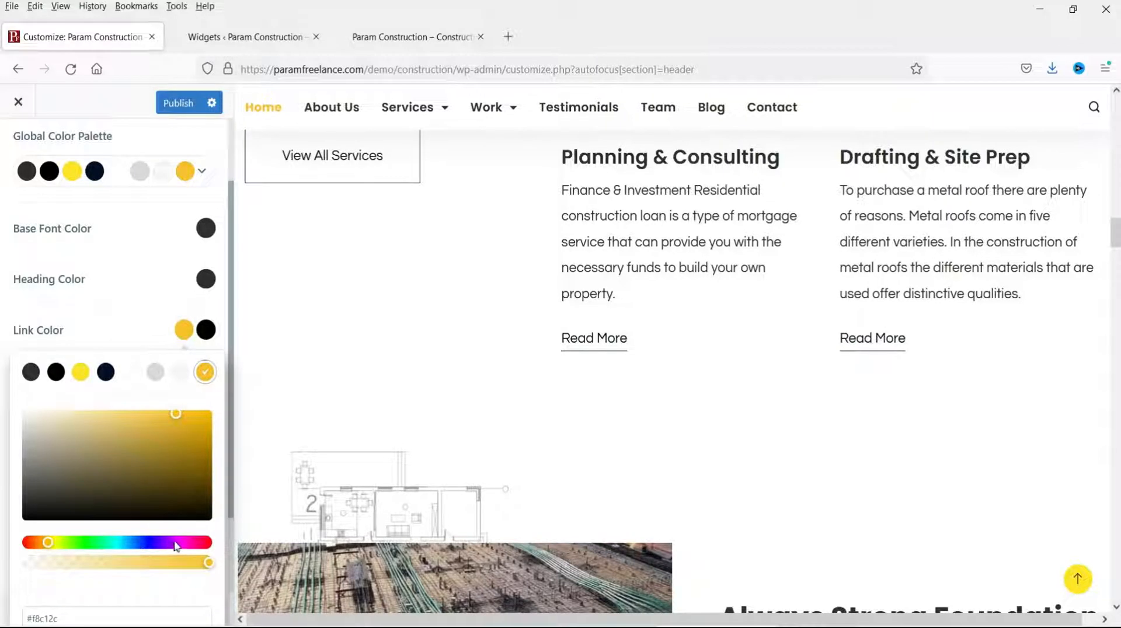
pyautogui.click(205, 543)
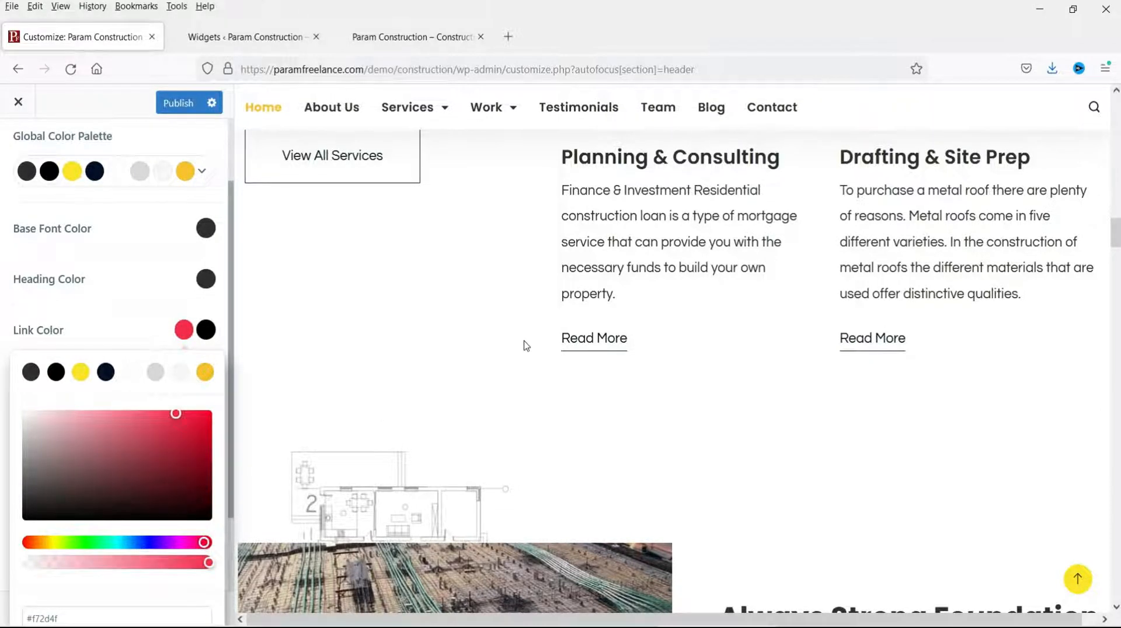
pyautogui.scroll(-15, 827, 345)
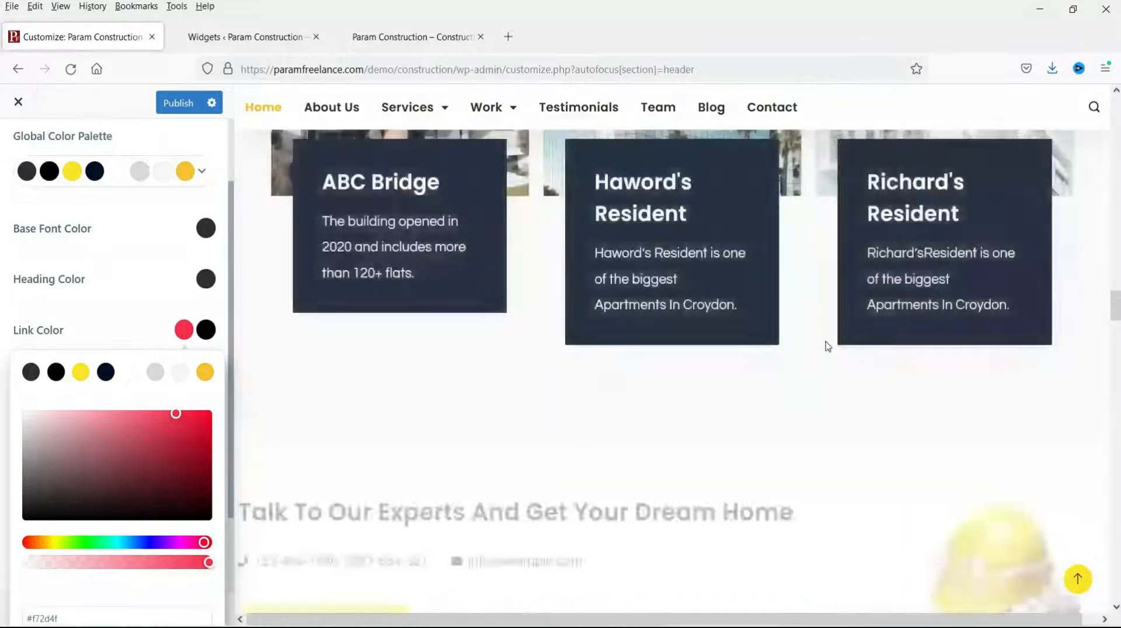
pyautogui.scroll(-15, 827, 345)
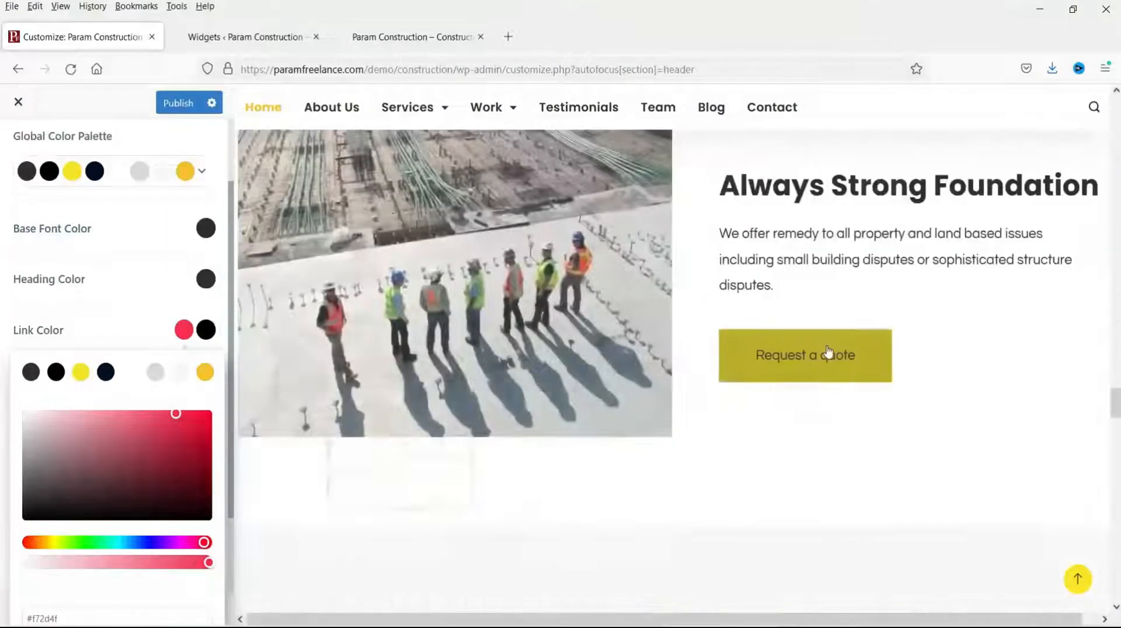
pyautogui.scroll(-15, 827, 350)
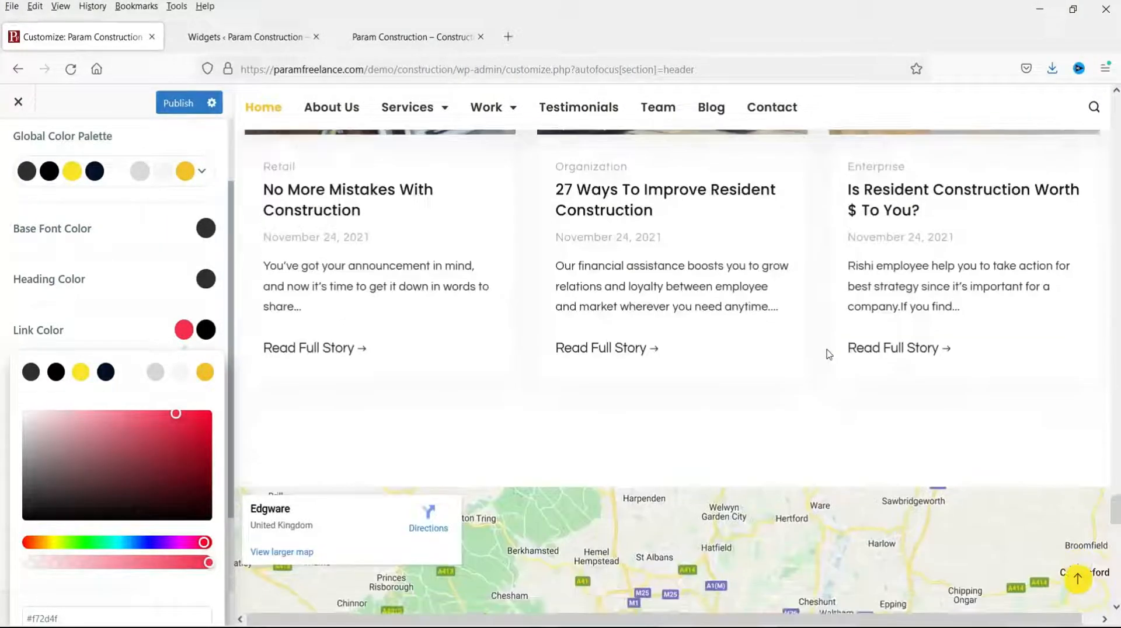
pyautogui.moveTo(1117, 521); pyautogui.dragTo(1086, 89)
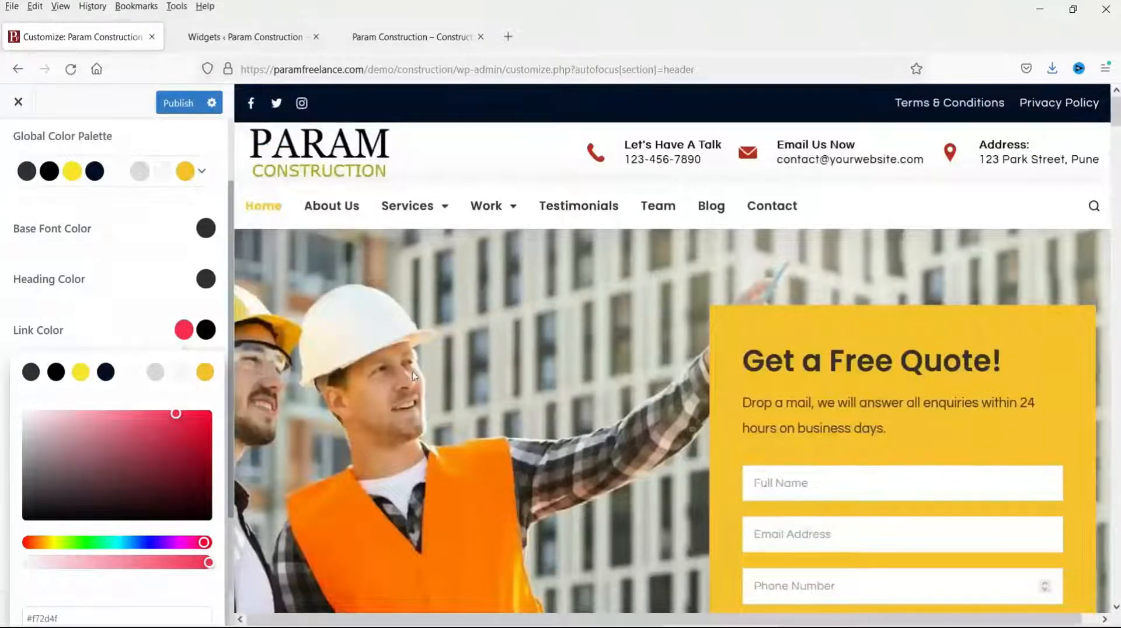
pyautogui.click(80, 373)
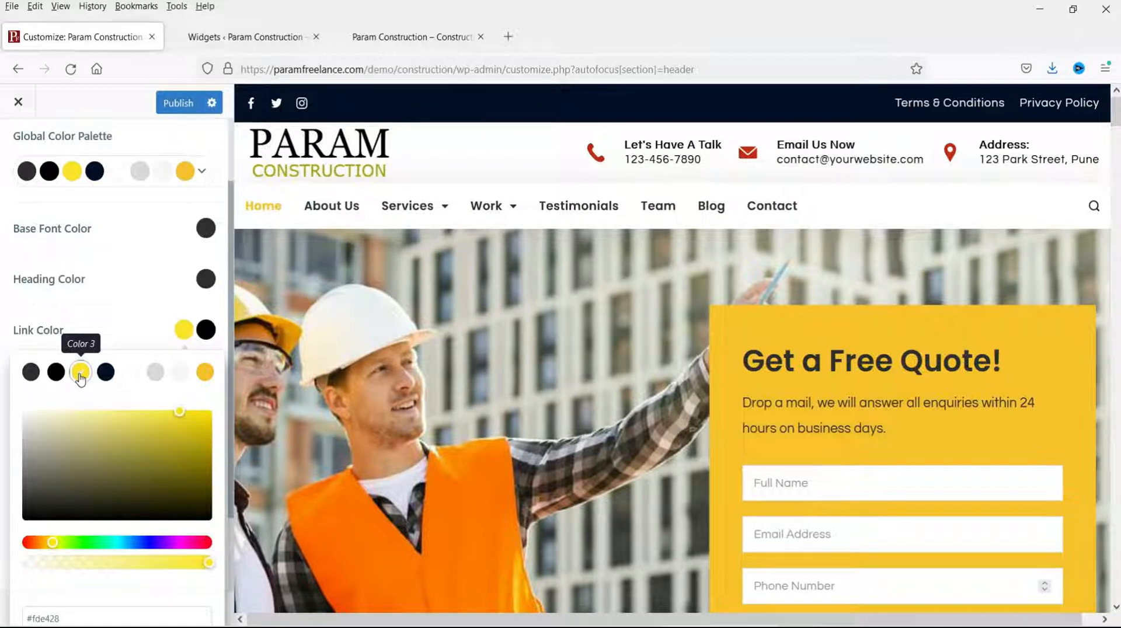
pyautogui.click(117, 328)
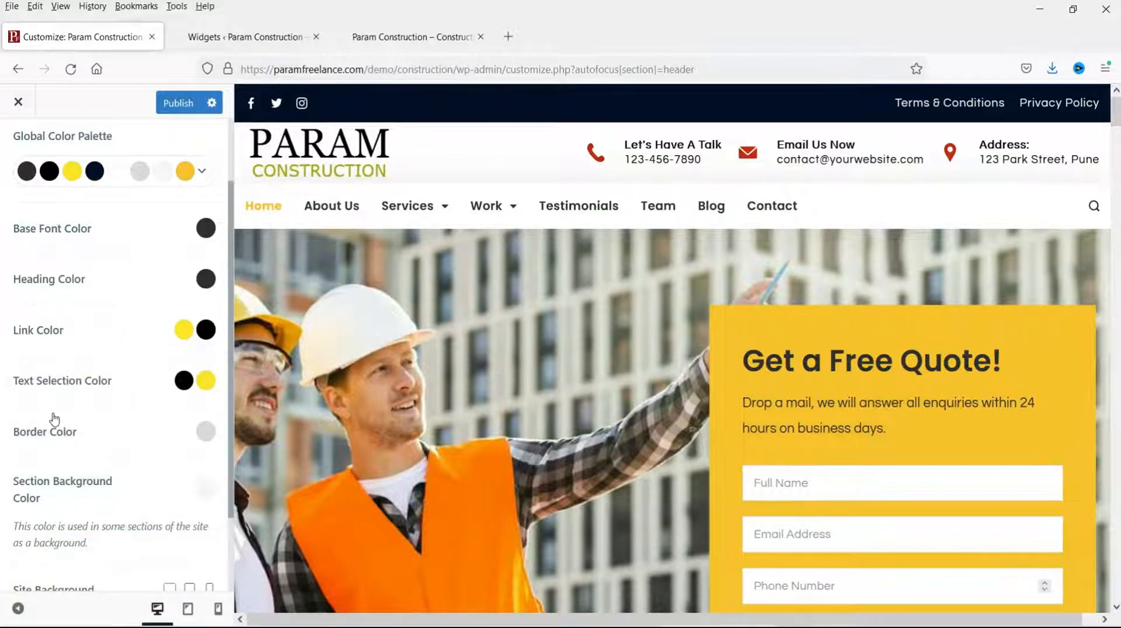
pyautogui.scroll(-3, 102, 387)
pyautogui.scroll(-5, 671, 333)
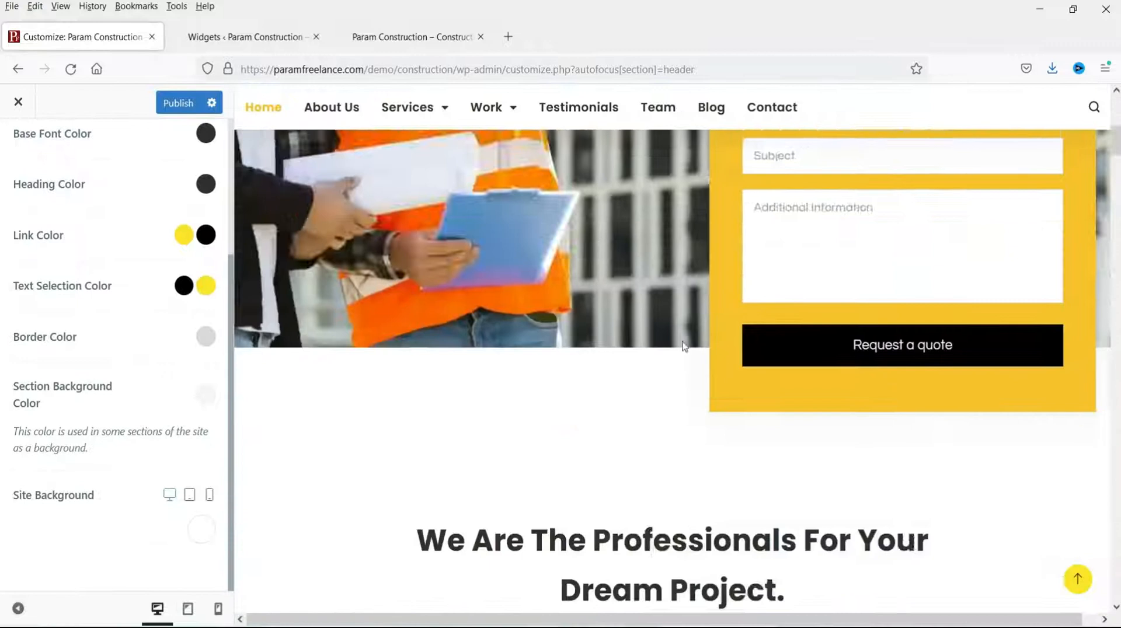
pyautogui.scroll(-5, 684, 346)
pyautogui.moveTo(600, 315); pyautogui.dragTo(757, 319)
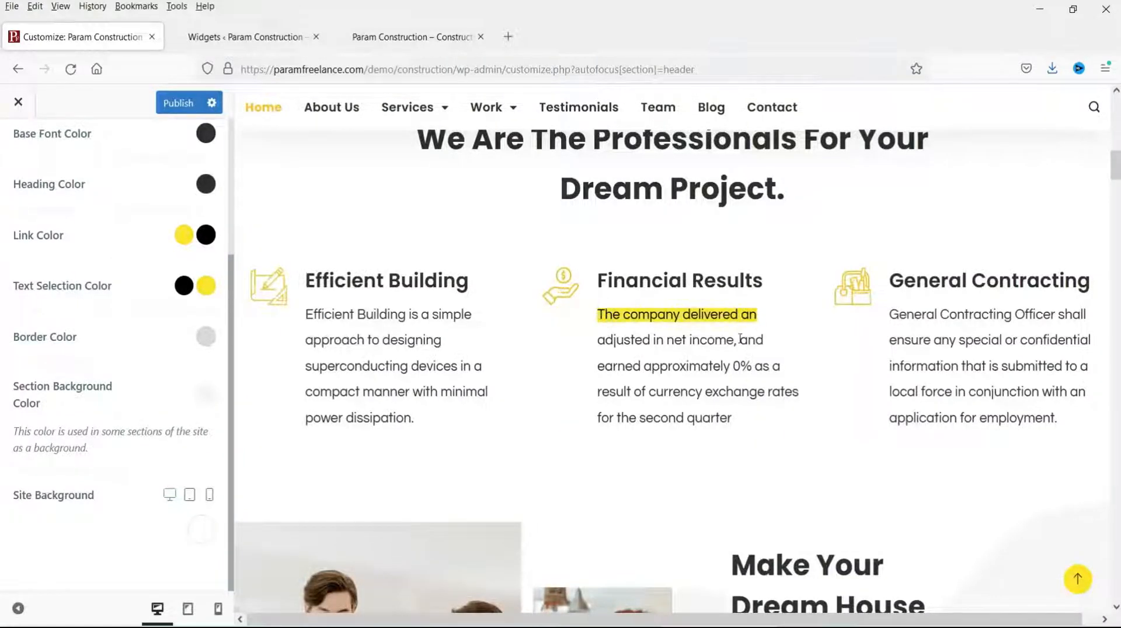
pyautogui.click(210, 286)
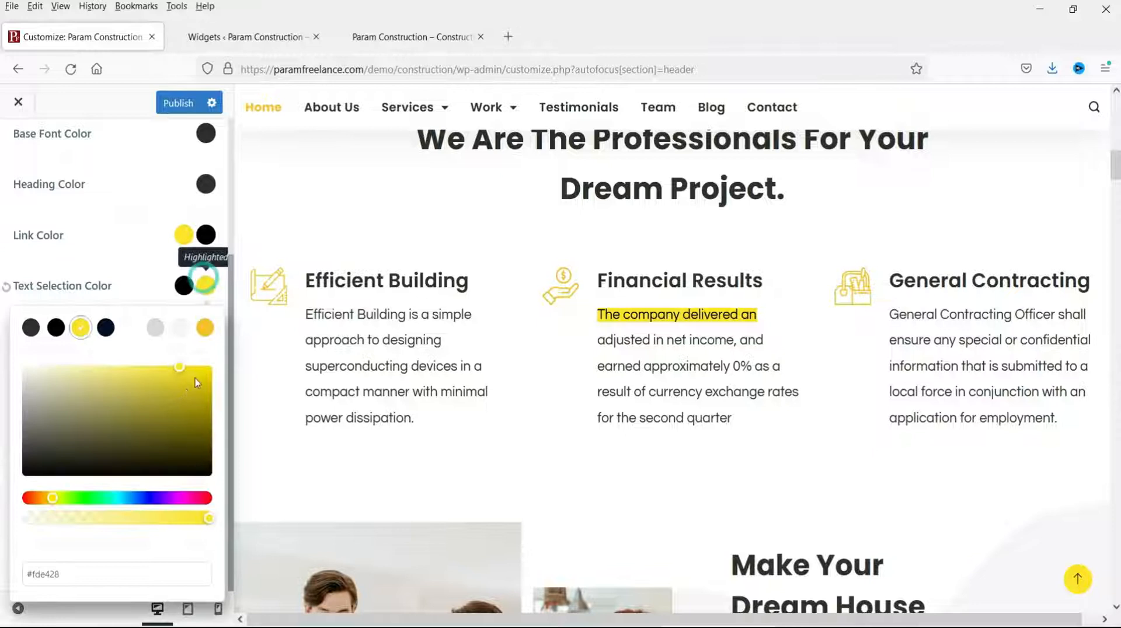
pyautogui.click(136, 498)
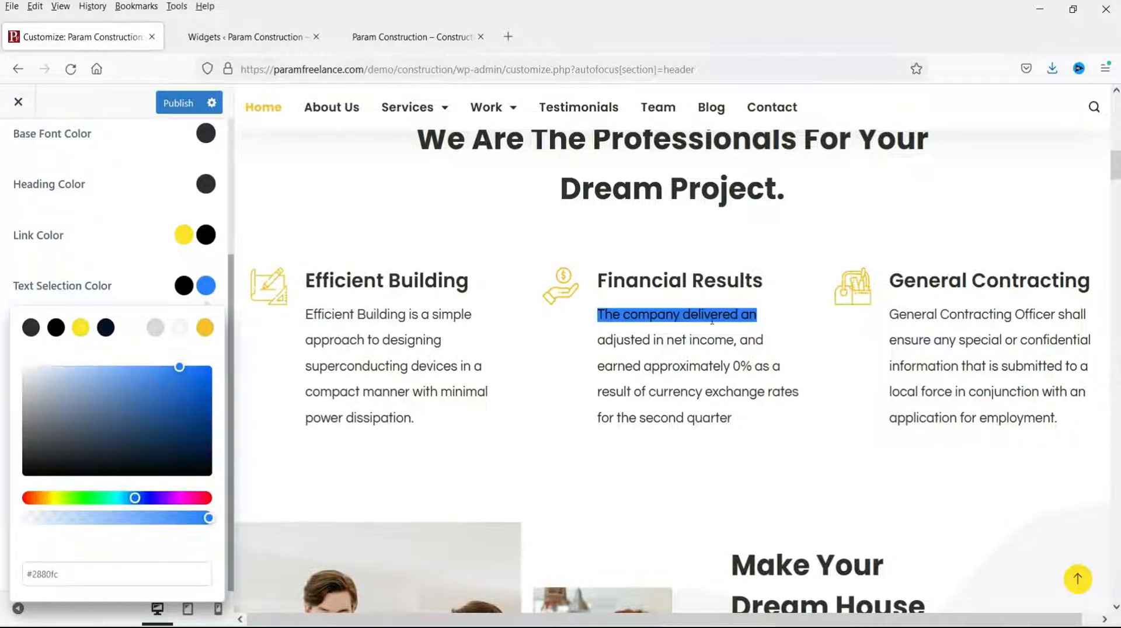
pyautogui.click(205, 499)
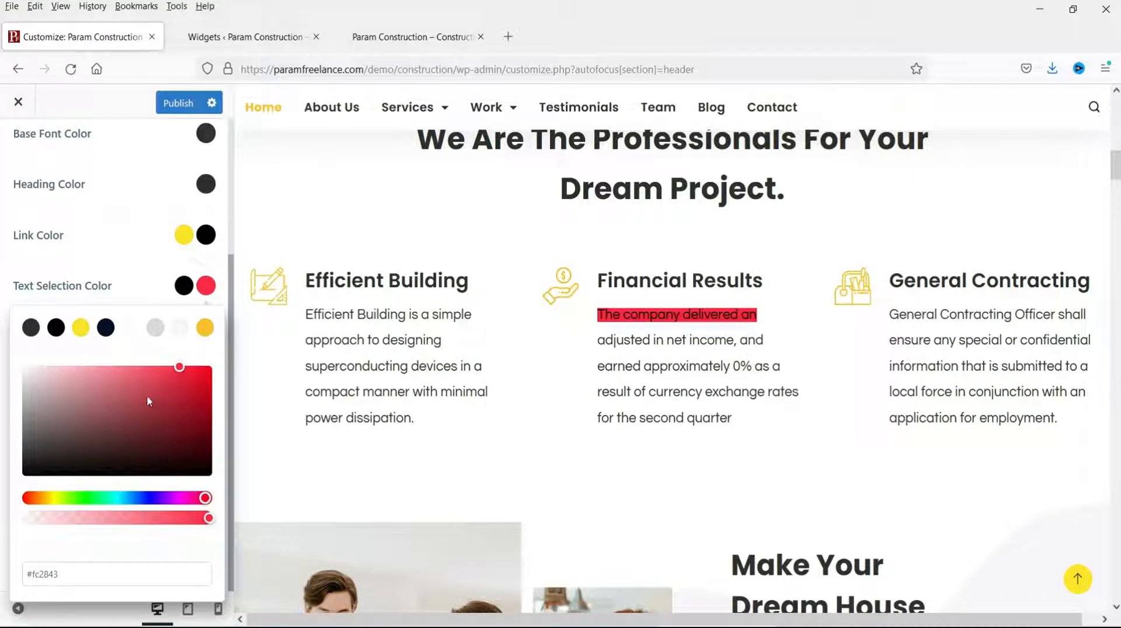
pyautogui.click(81, 328)
pyautogui.click(123, 278)
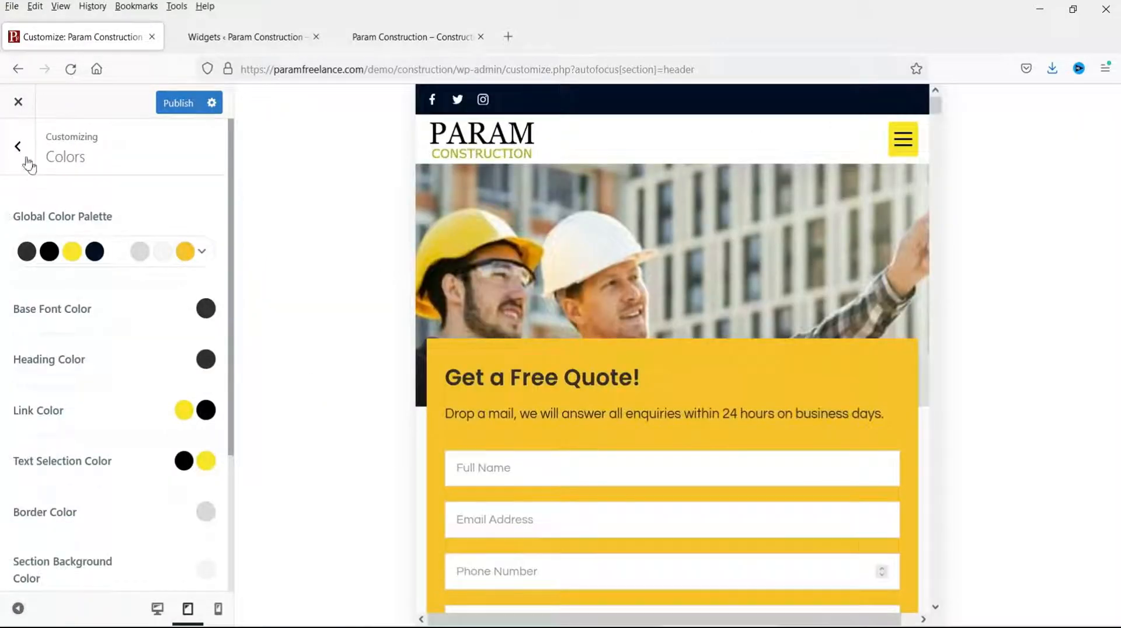
pyautogui.click(23, 150)
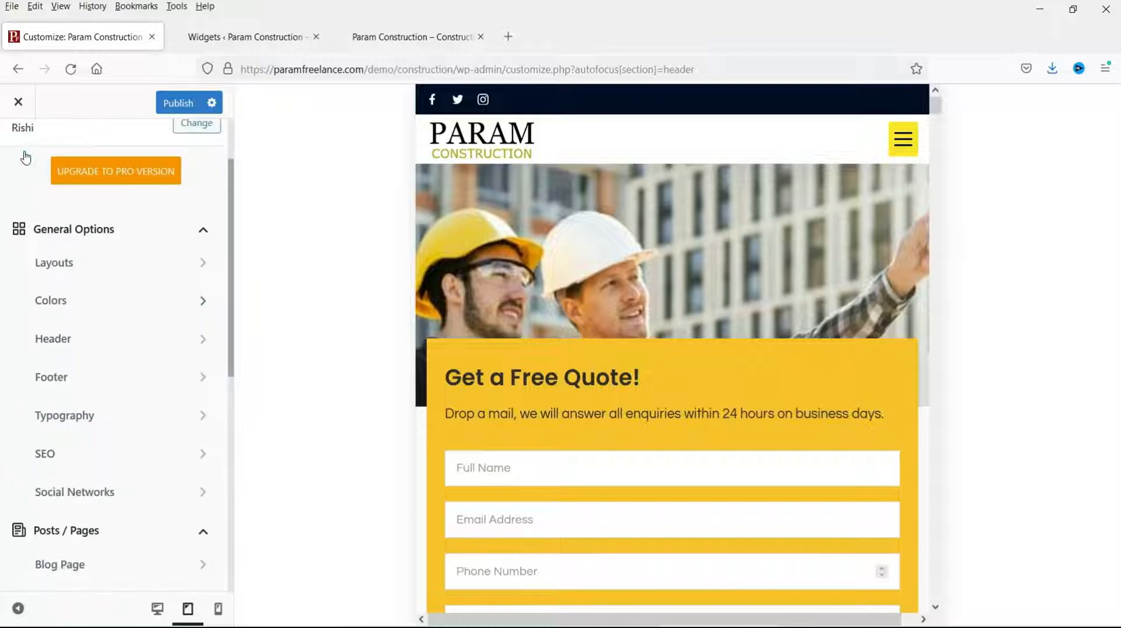
# Step: Compare the desktop and mobile header layouts and review the mobile menu trigger's settings
pyautogui.click(105, 346)
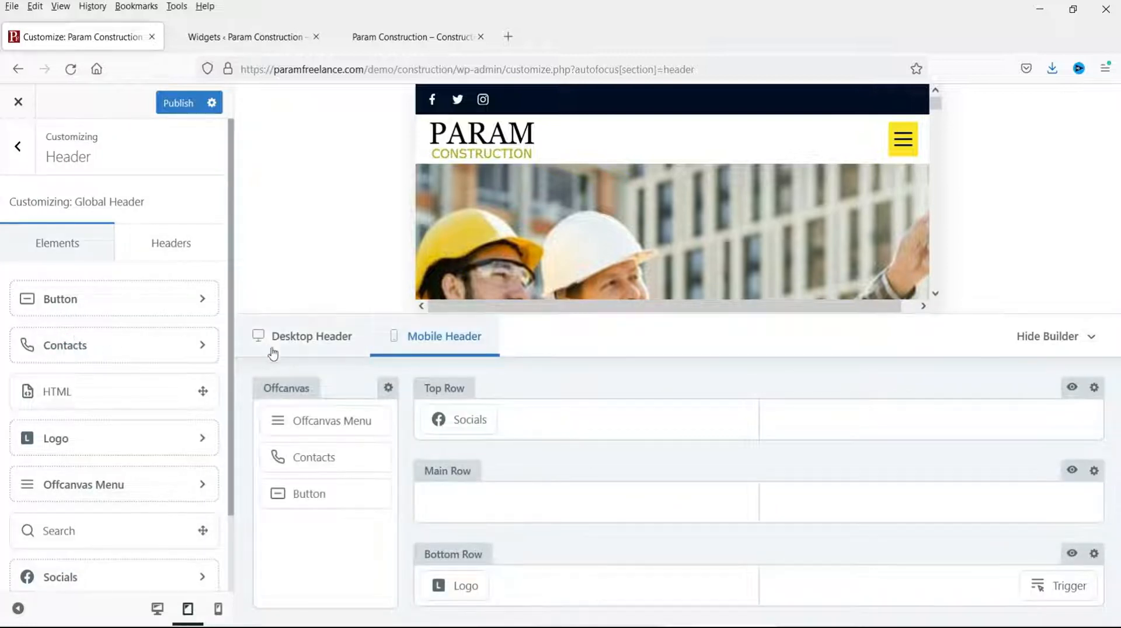
pyautogui.click(307, 343)
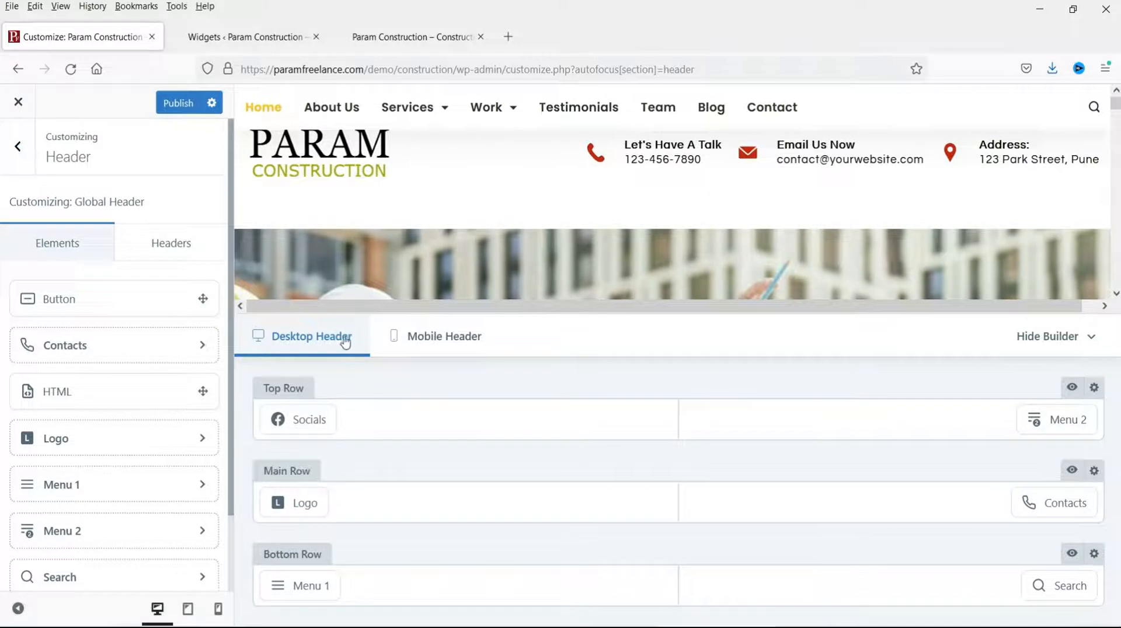
pyautogui.click(455, 346)
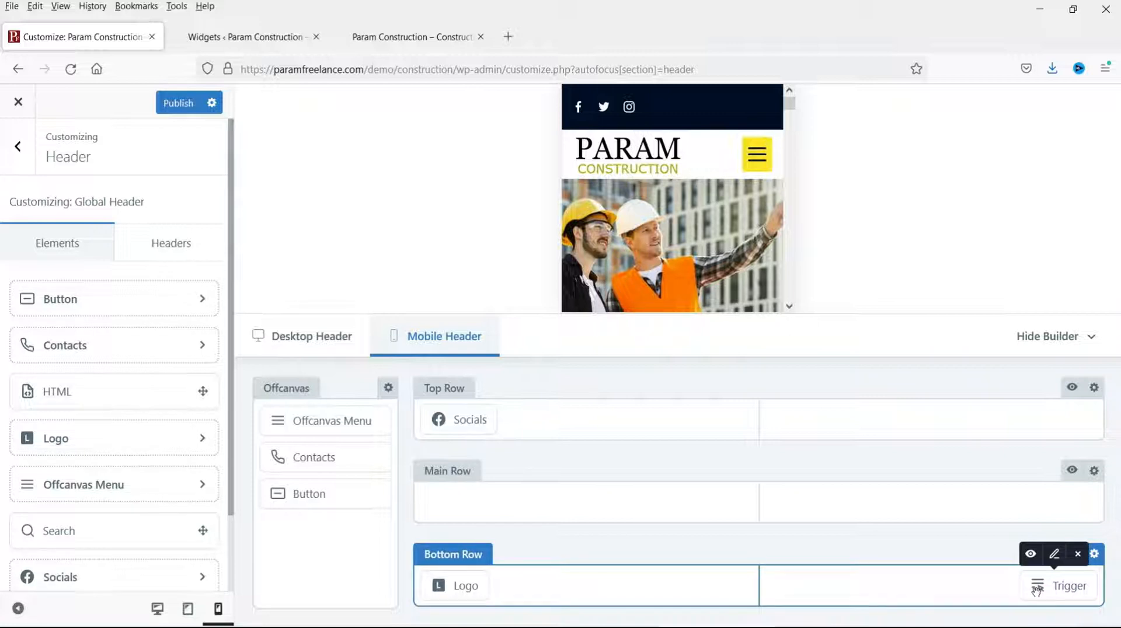
pyautogui.click(1037, 591)
pyautogui.click(175, 196)
pyautogui.click(68, 198)
pyautogui.click(166, 195)
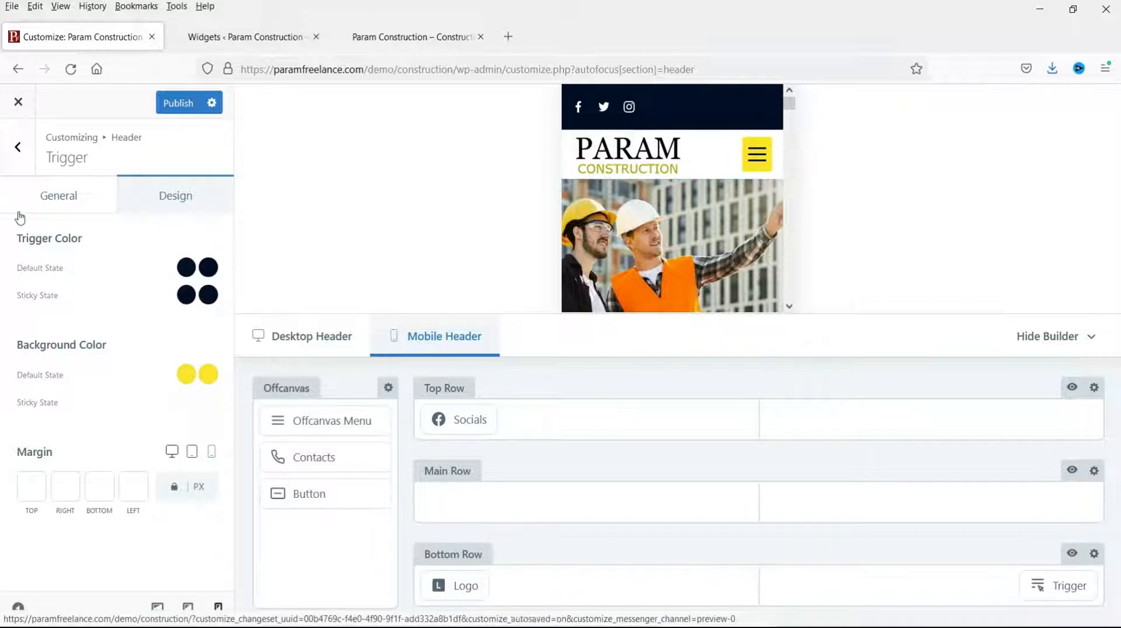
pyautogui.click(47, 197)
pyautogui.click(18, 148)
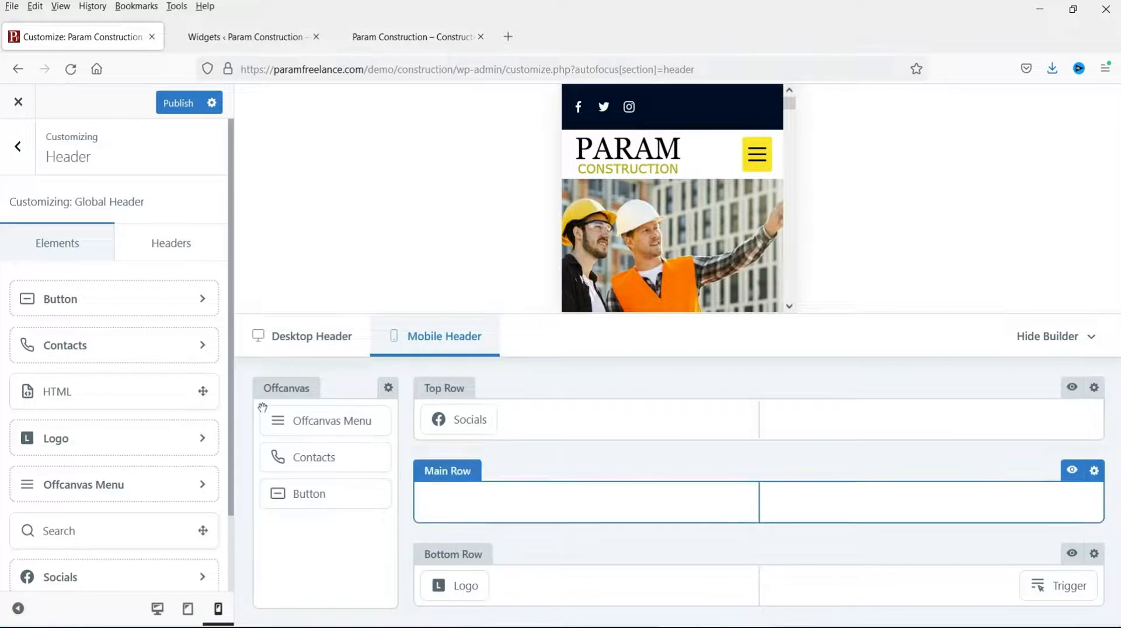
# Step: Move the Contacts element from Offcanvas into the mobile header's Main Row
pyautogui.click(301, 330)
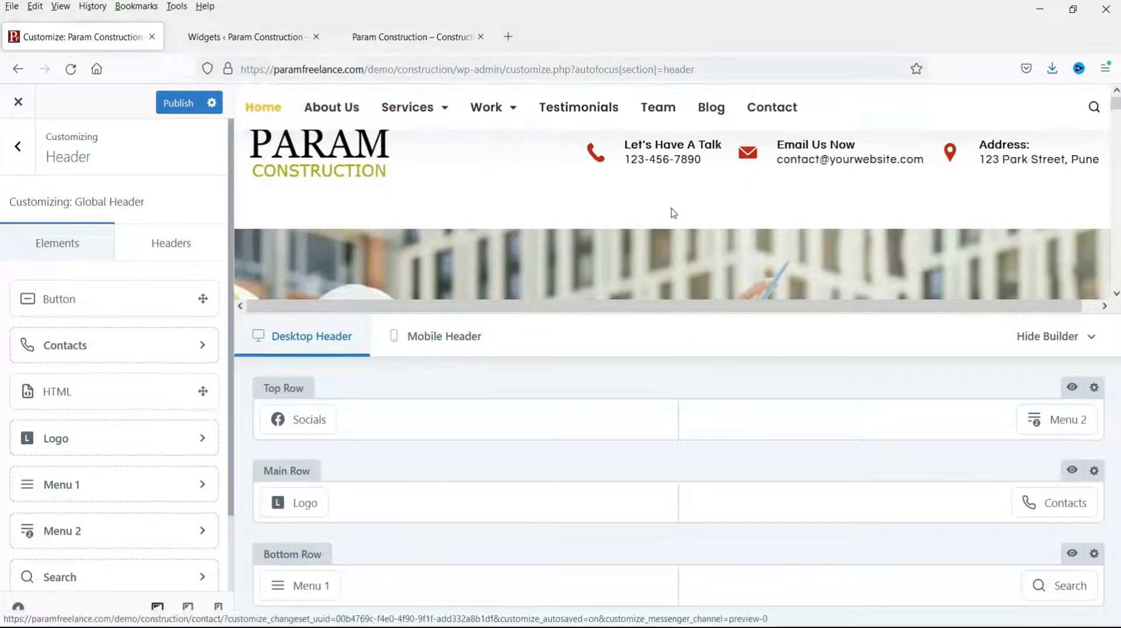
pyautogui.scroll(-3, 544, 259)
pyautogui.scroll(3, 545, 254)
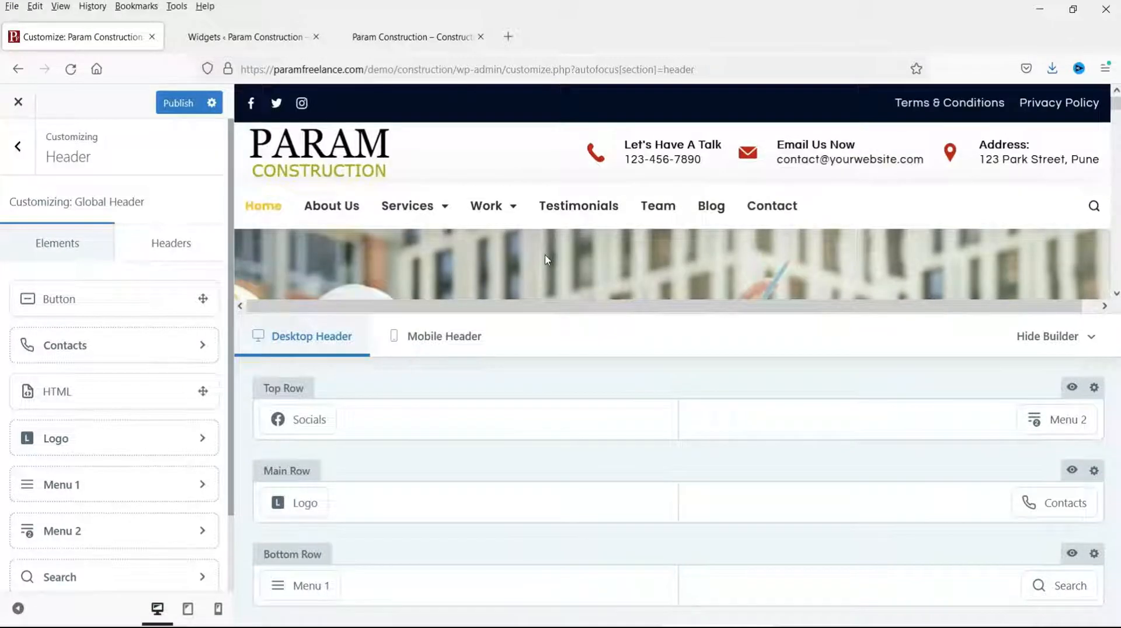
pyautogui.click(446, 337)
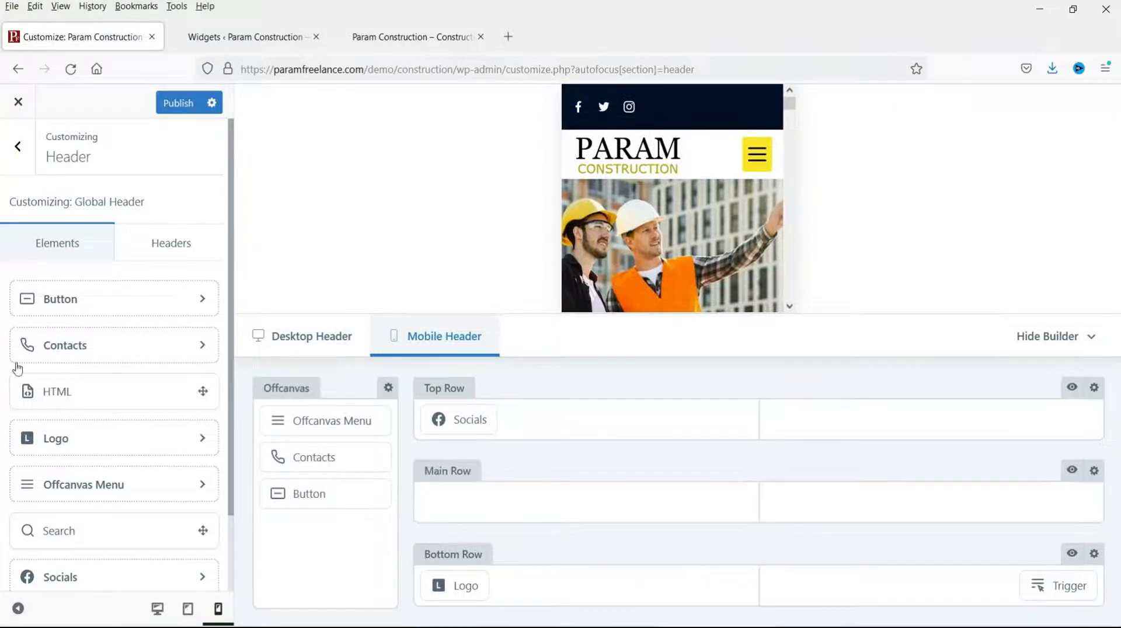
pyautogui.scroll(-2, 70, 419)
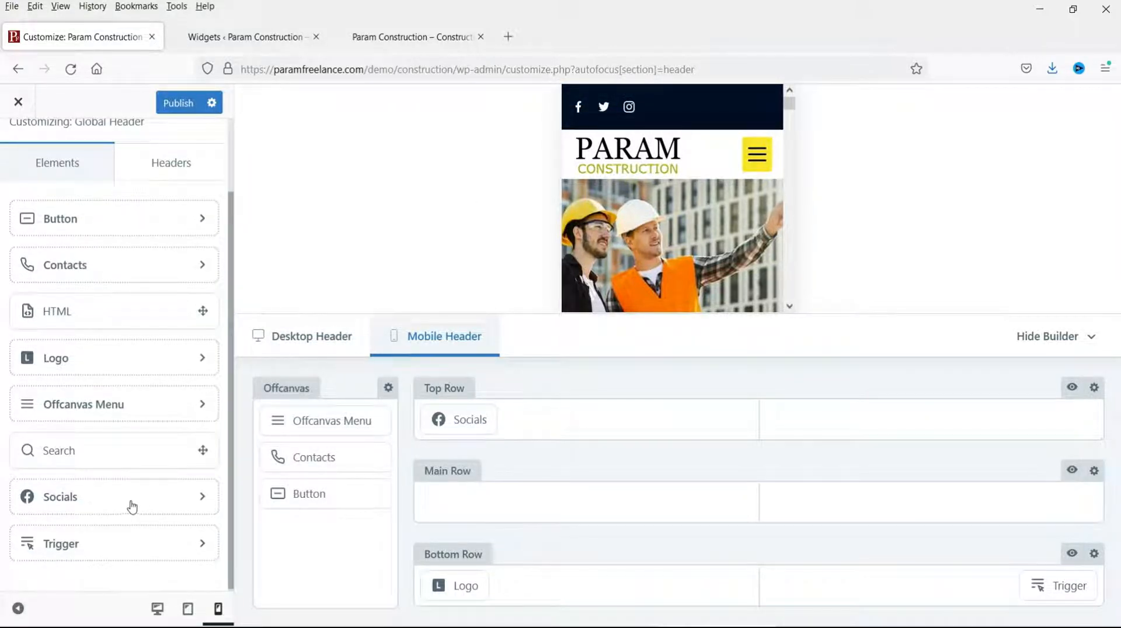
pyautogui.moveTo(294, 460); pyautogui.dragTo(490, 504)
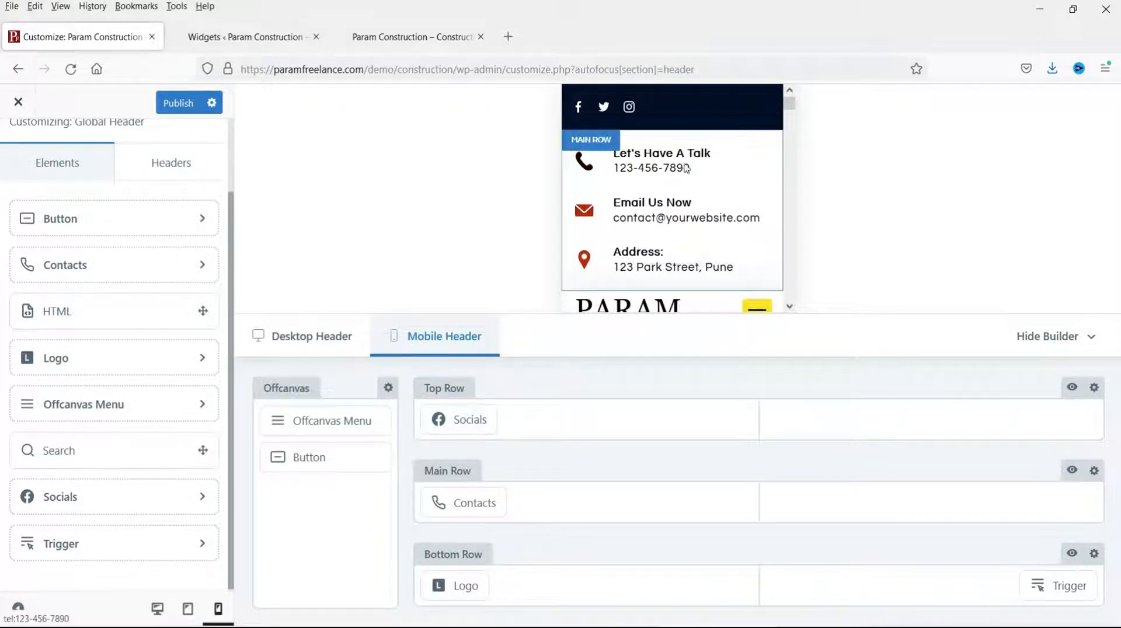
pyautogui.scroll(-3, 704, 194)
pyautogui.scroll(-3, 704, 194)
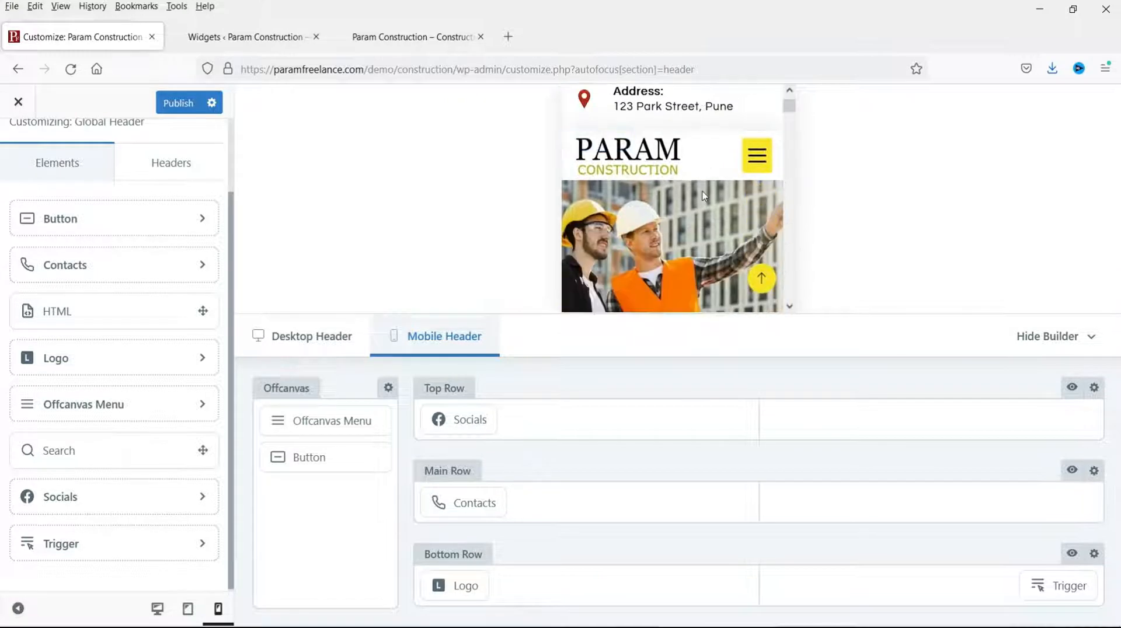
pyautogui.scroll(5, 704, 196)
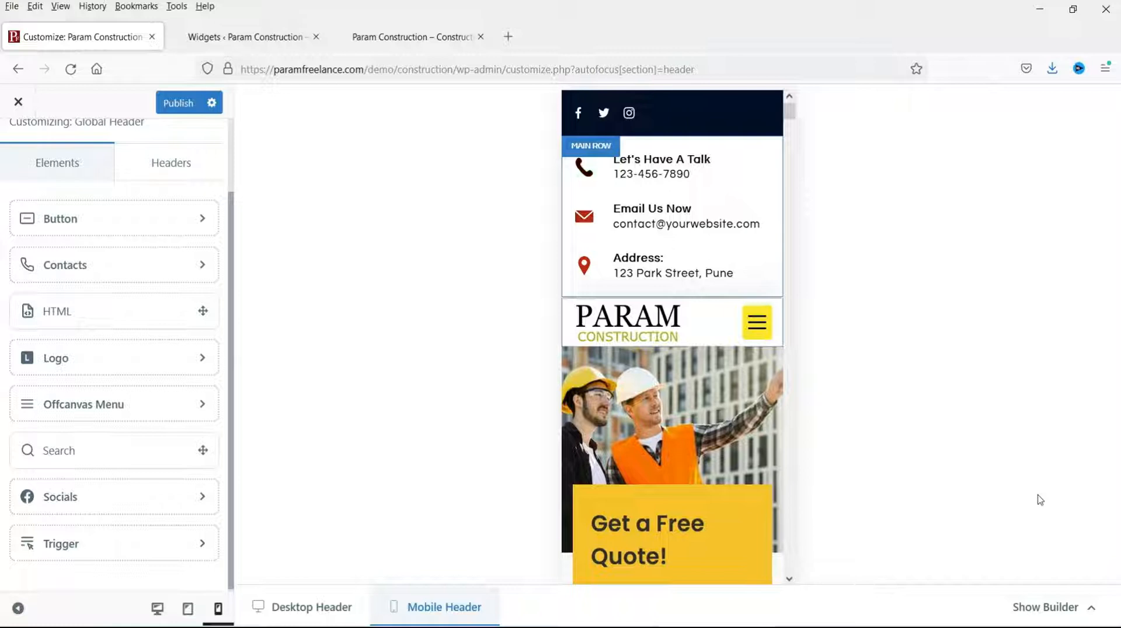
pyautogui.click(1090, 610)
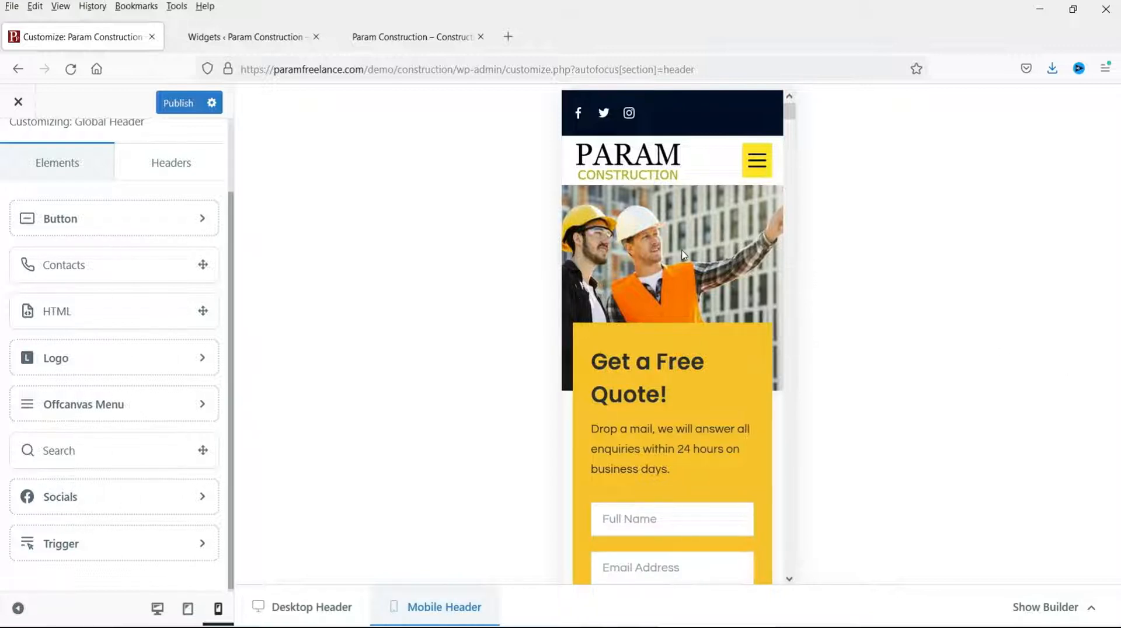
pyautogui.click(321, 616)
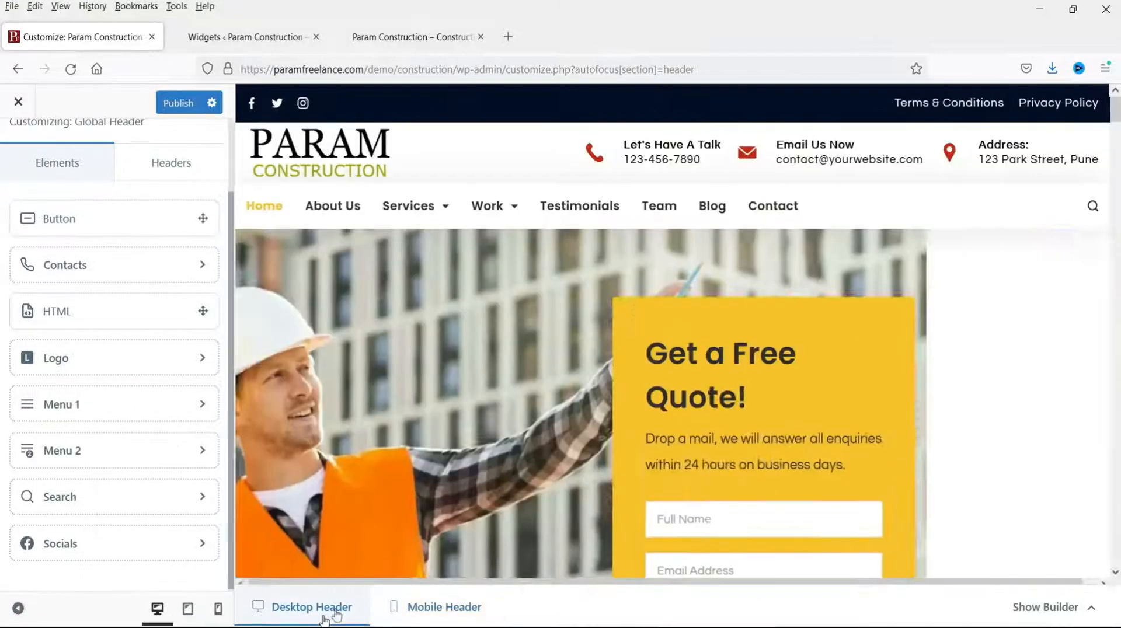
pyautogui.click(1087, 598)
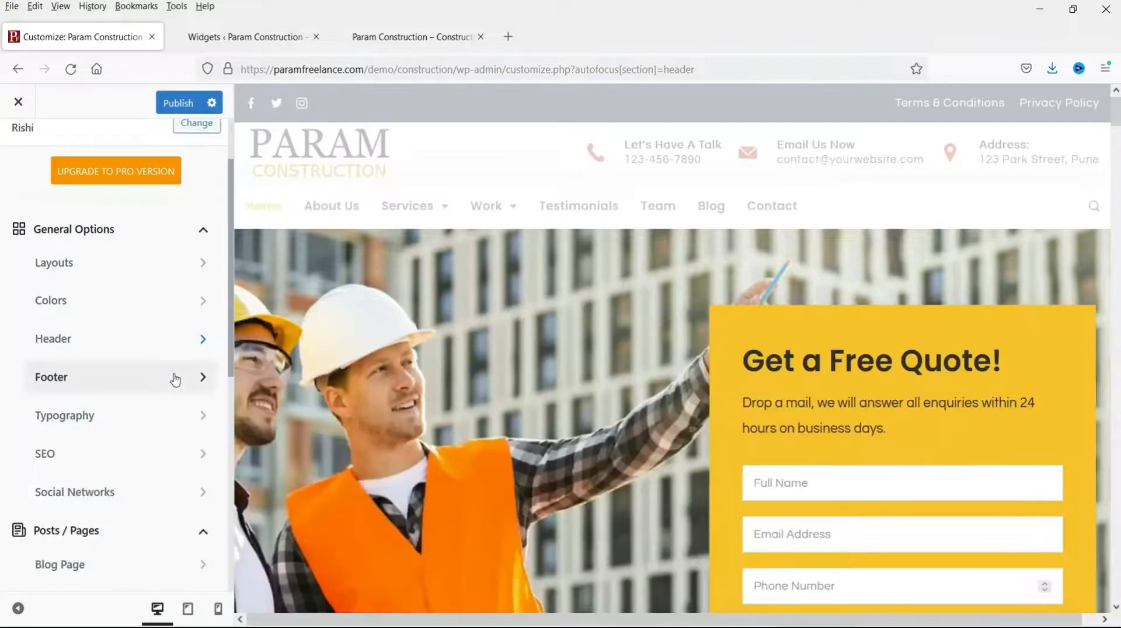
# Step: Review the container width and layout settings under Layouts
pyautogui.click(80, 261)
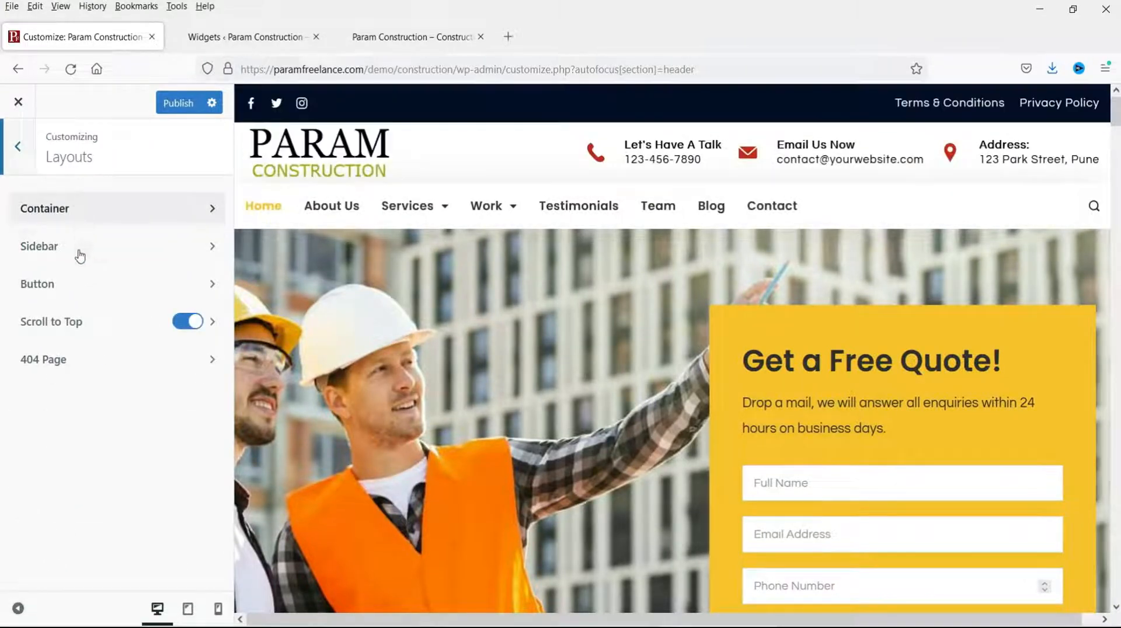
pyautogui.click(82, 216)
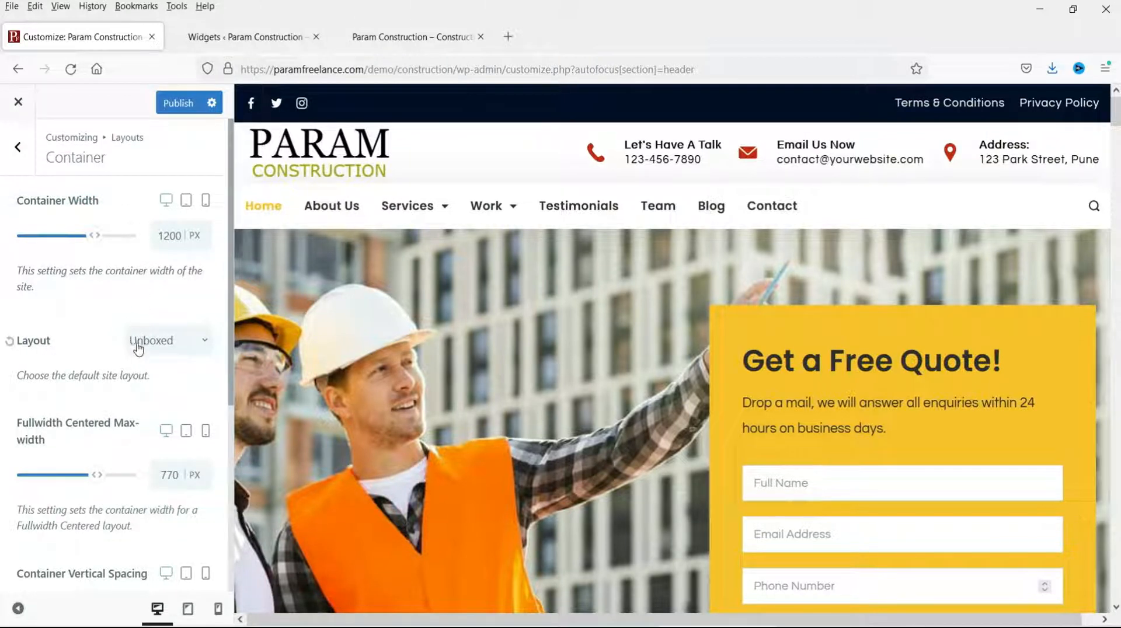
pyautogui.scroll(-5, 138, 351)
pyautogui.scroll(5, 138, 356)
pyautogui.click(20, 153)
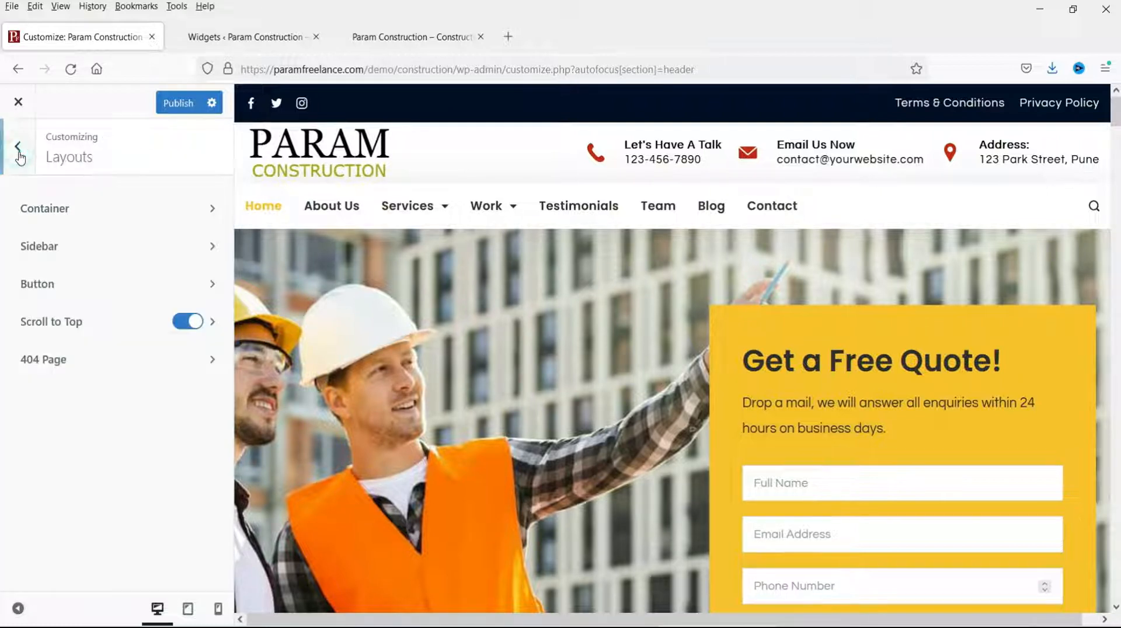
# Step: Preview the Blog page and check the Sidebar's layout and Design settings, then return to Layouts
pyautogui.click(65, 253)
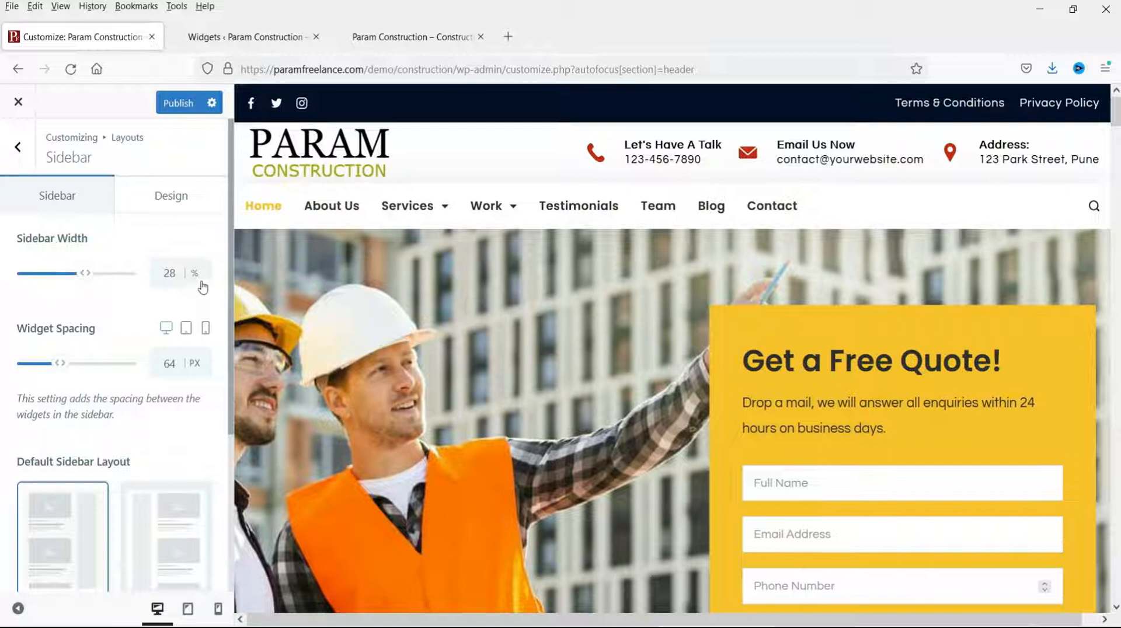
pyautogui.click(717, 213)
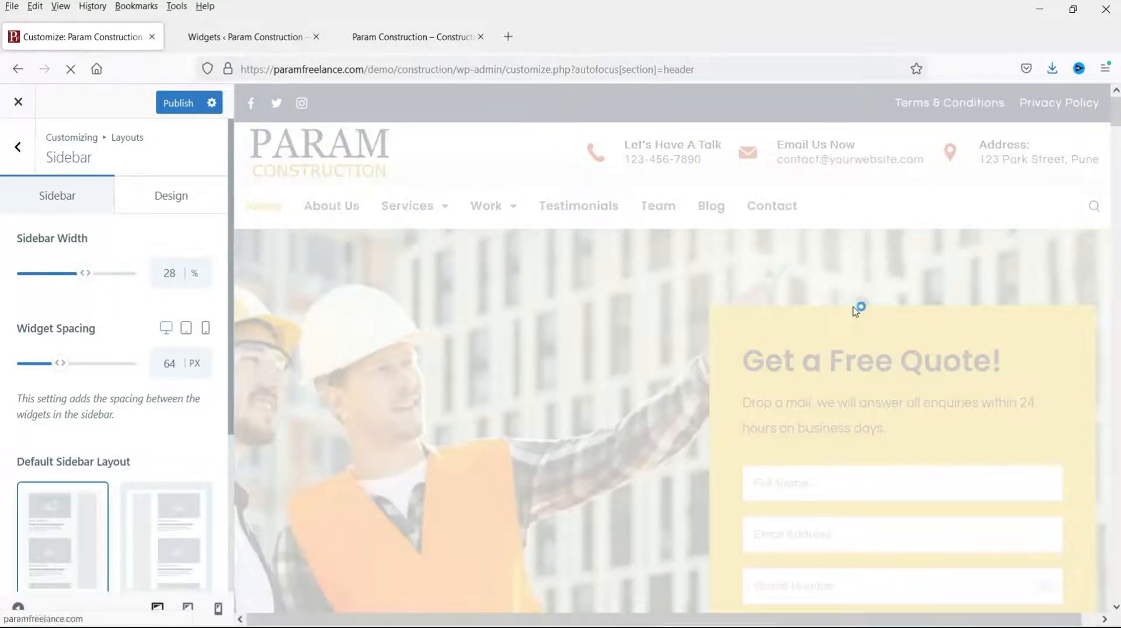
pyautogui.scroll(-3, 969, 397)
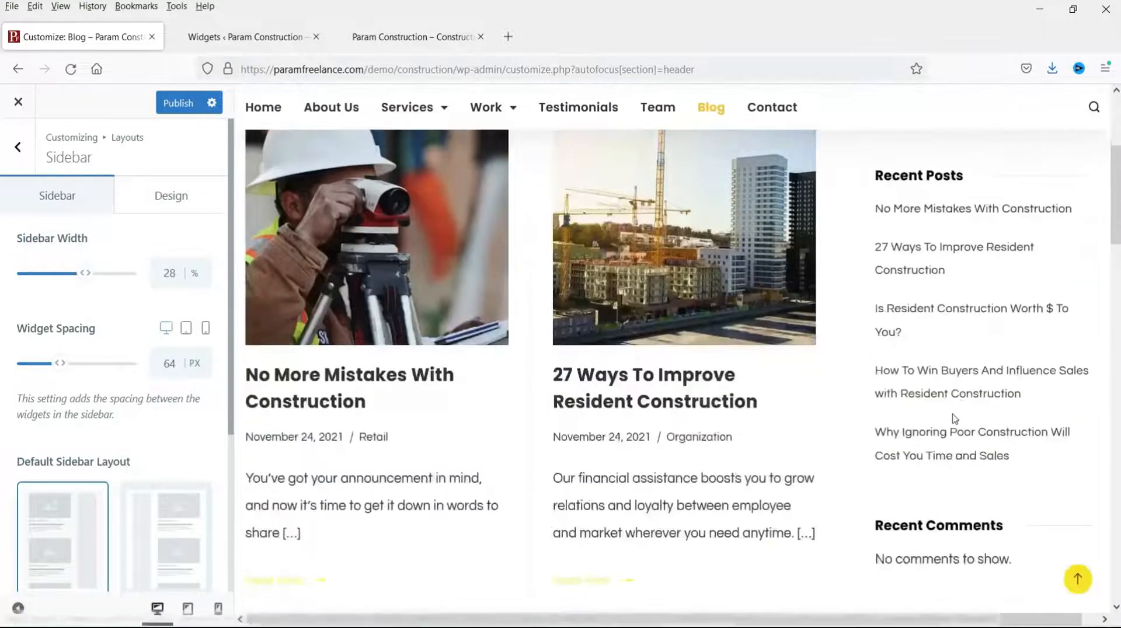
pyautogui.scroll(3, 954, 419)
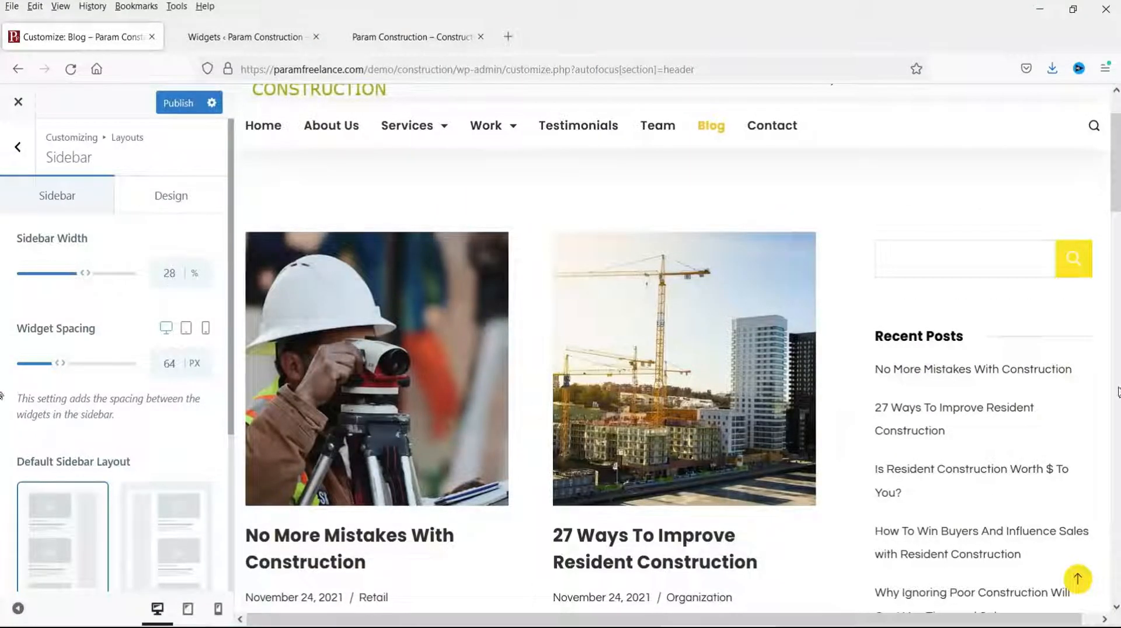
pyautogui.scroll(-2, 119, 311)
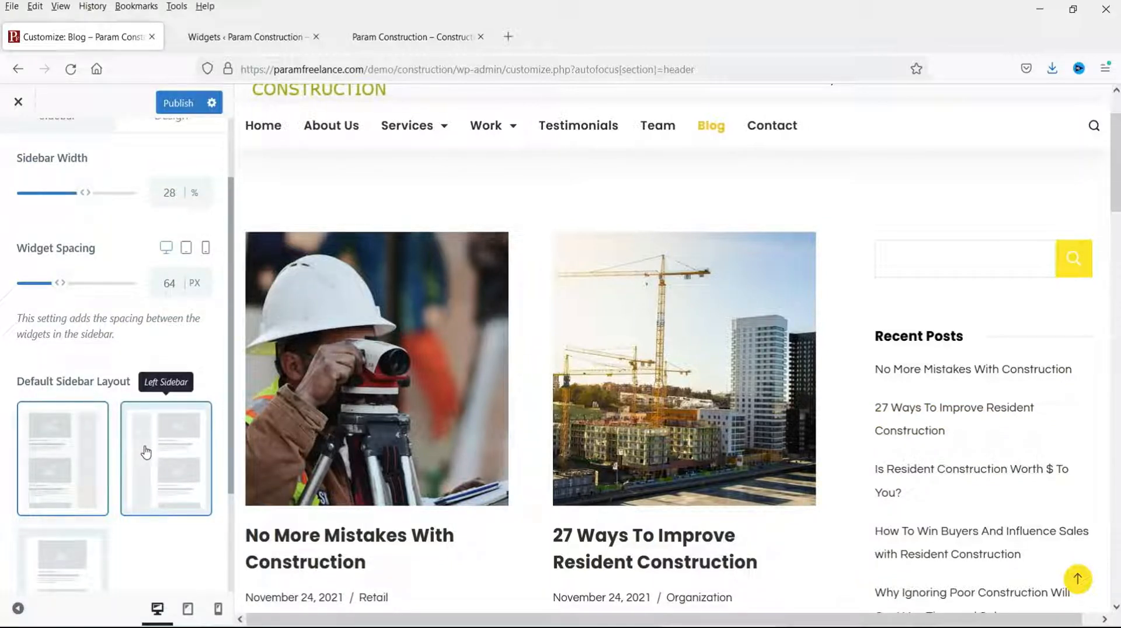
pyautogui.scroll(-3, 146, 453)
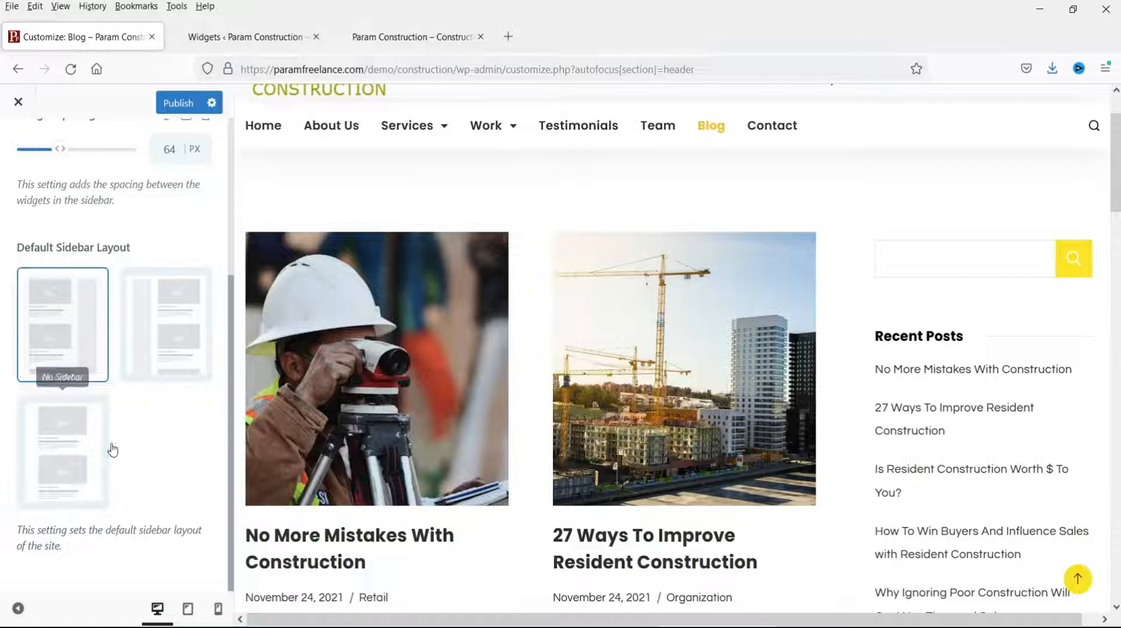
pyautogui.scroll(4, 130, 349)
pyautogui.click(174, 199)
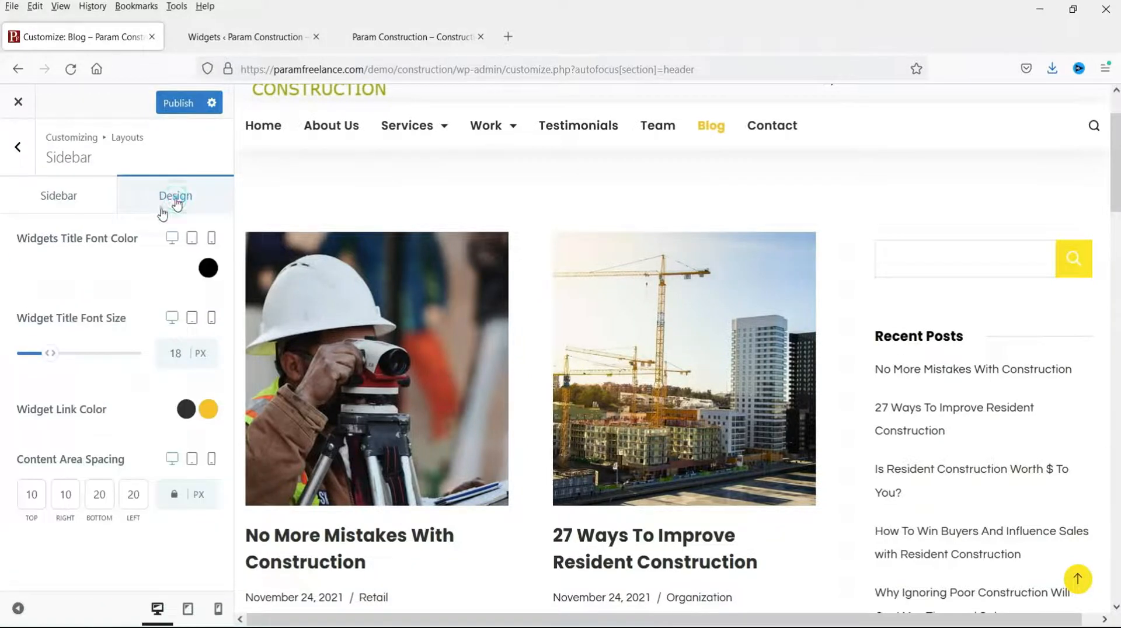
pyautogui.scroll(-3, 983, 386)
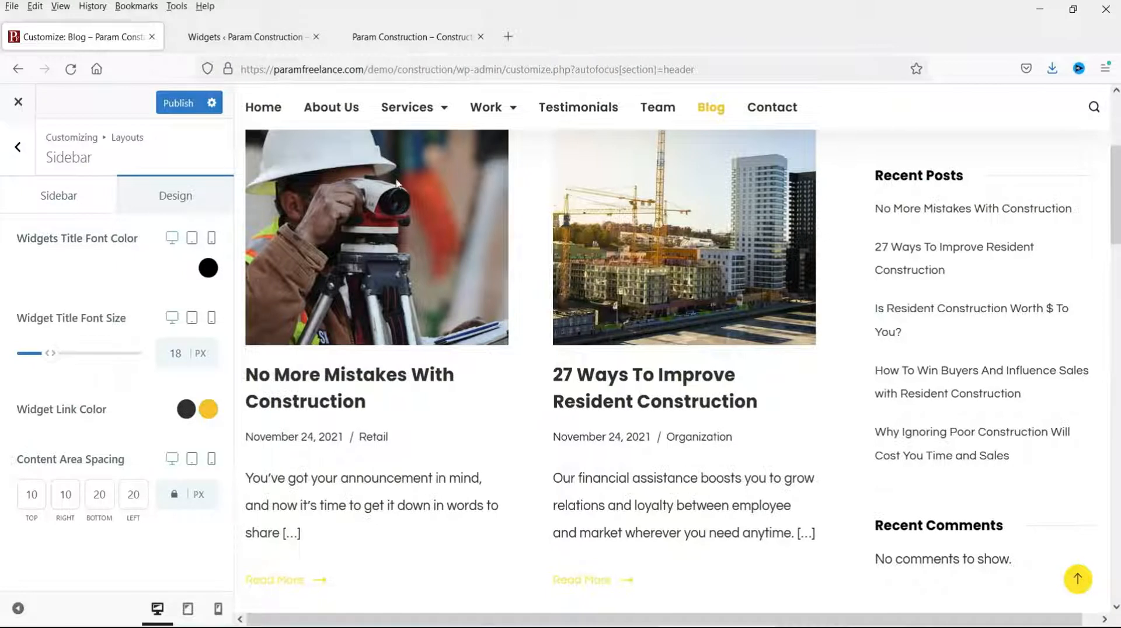
pyautogui.scroll(3, 946, 391)
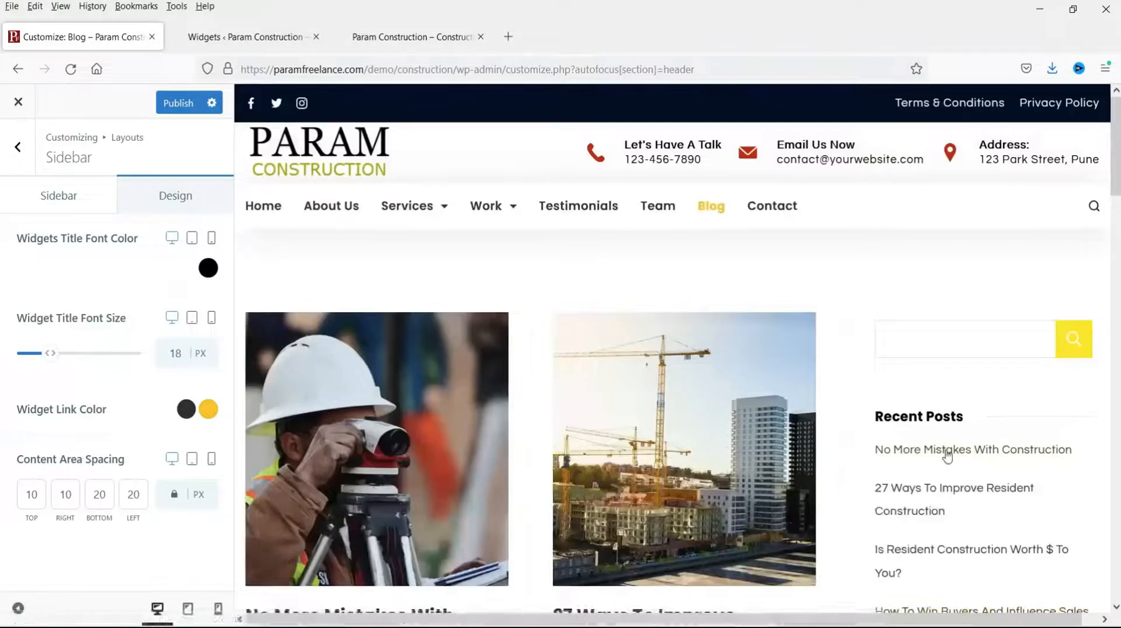
pyautogui.click(20, 147)
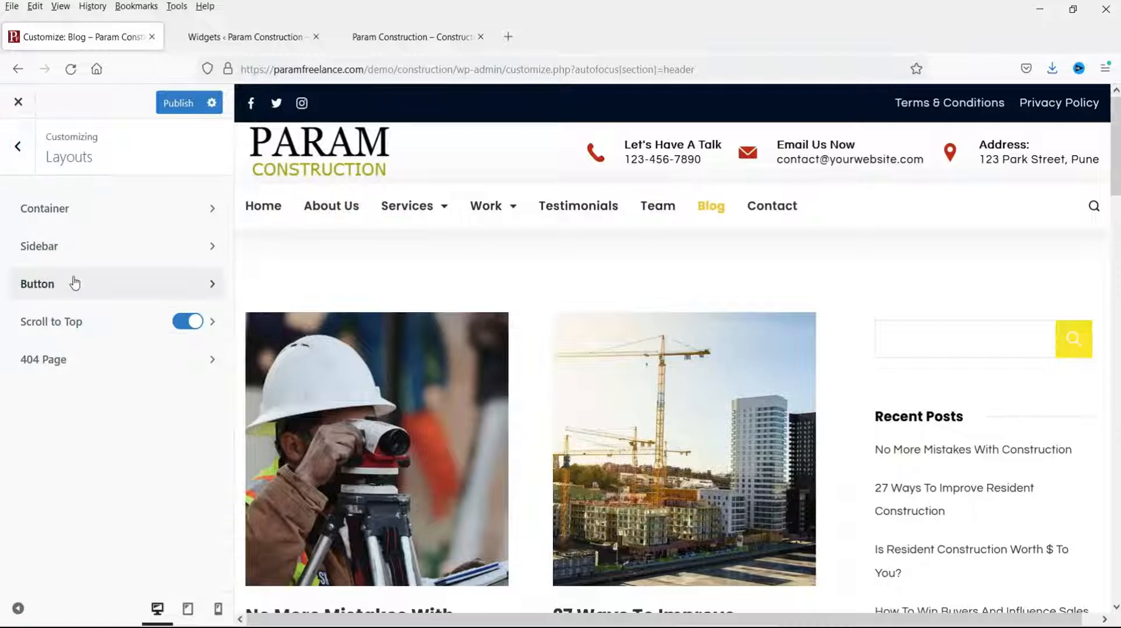
# Step: With the home page previewed, try a red button background with white button text
pyautogui.click(74, 283)
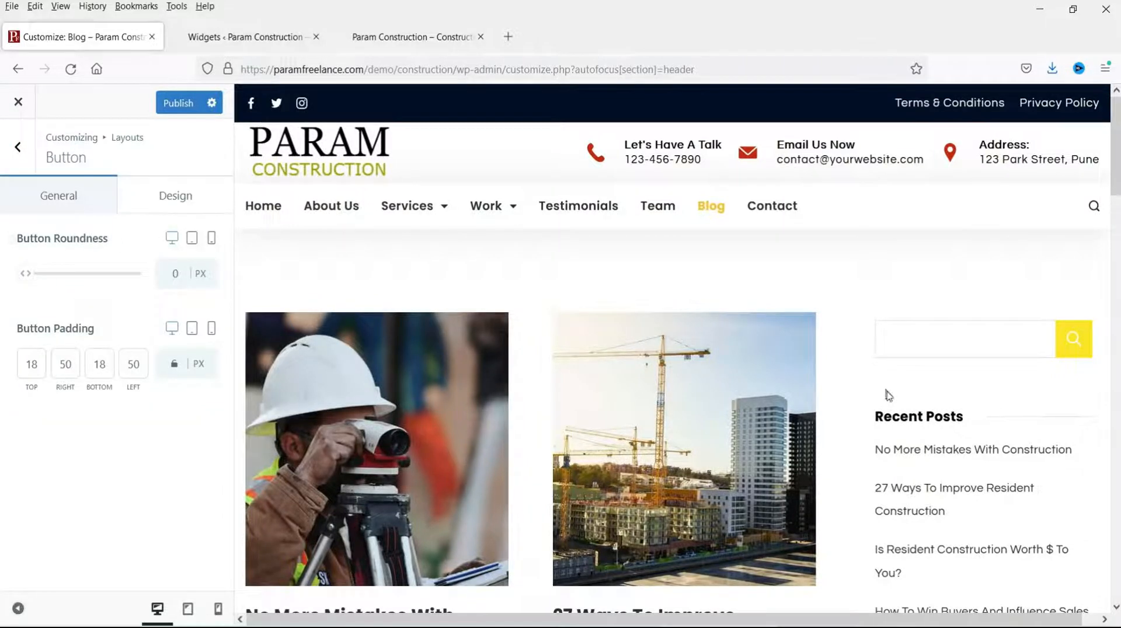
pyautogui.scroll(-10, 941, 407)
pyautogui.scroll(8, 939, 408)
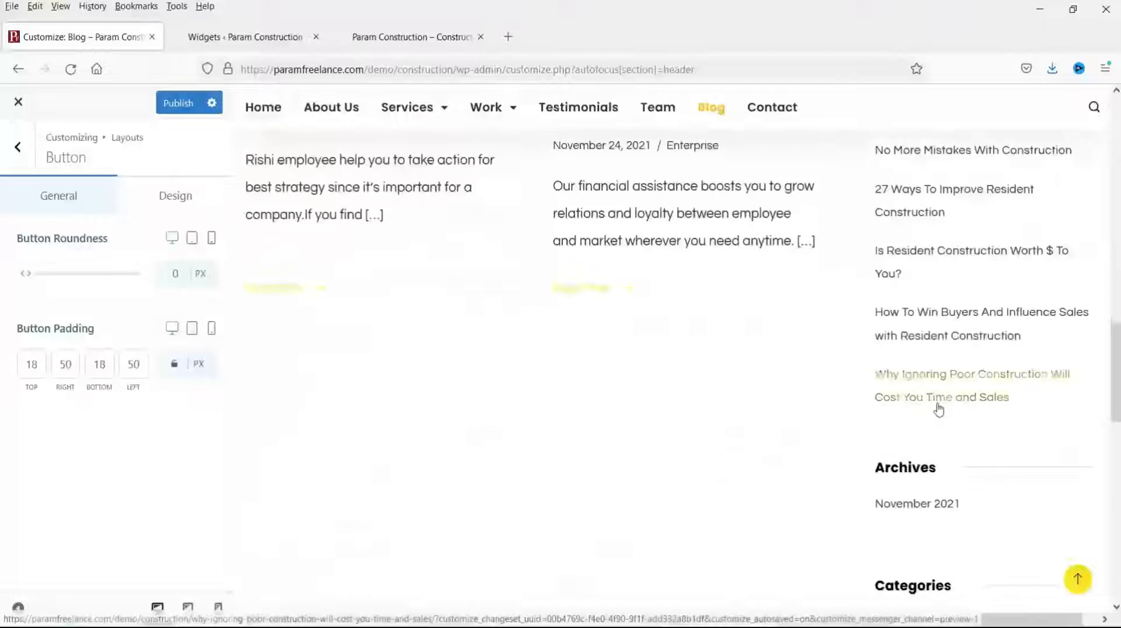
pyautogui.scroll(3, 938, 410)
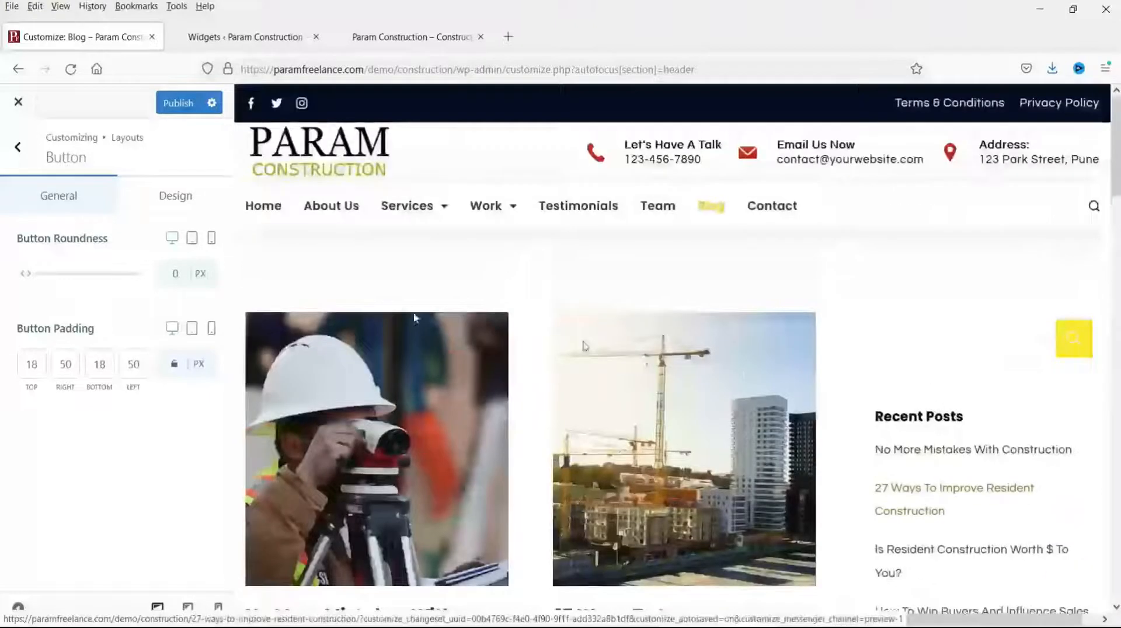
pyautogui.click(276, 214)
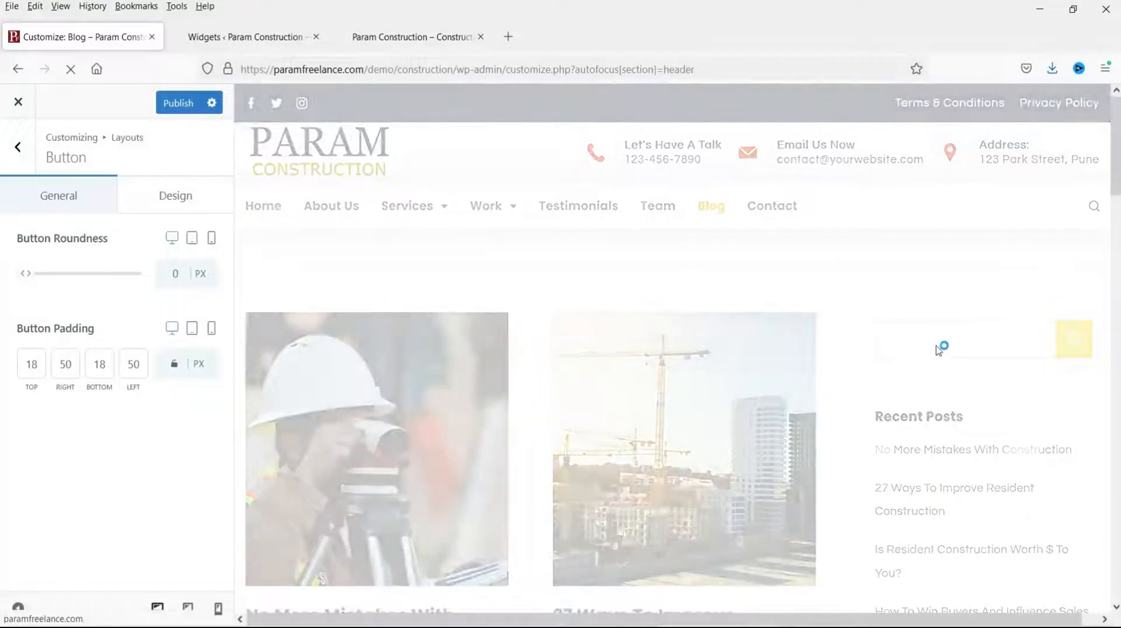
pyautogui.scroll(-5, 894, 352)
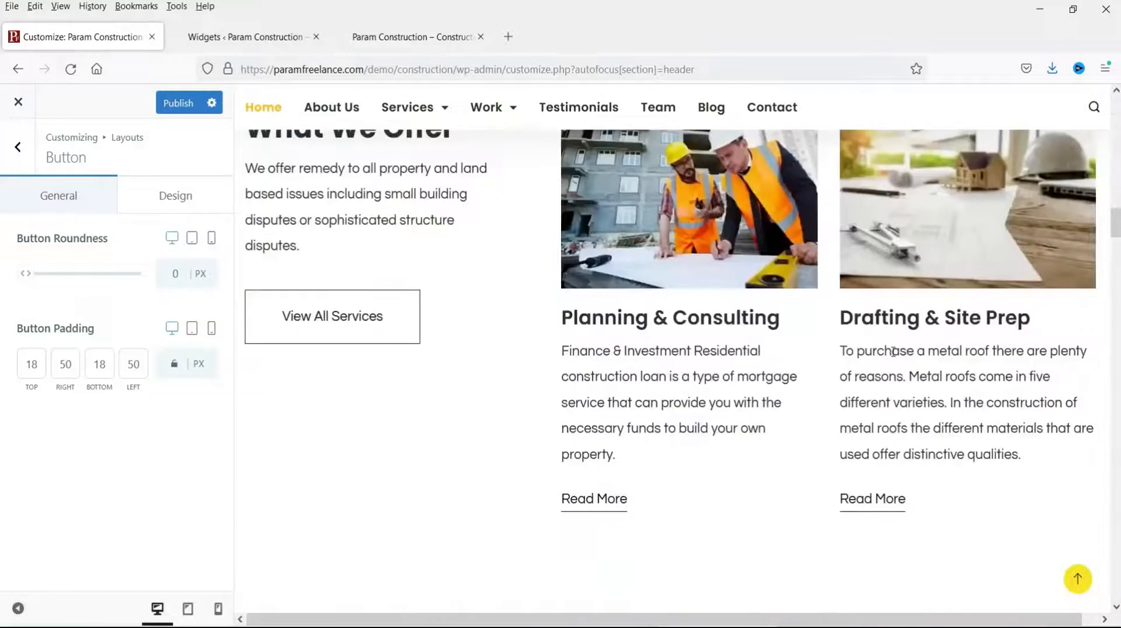
pyautogui.scroll(-5, 893, 351)
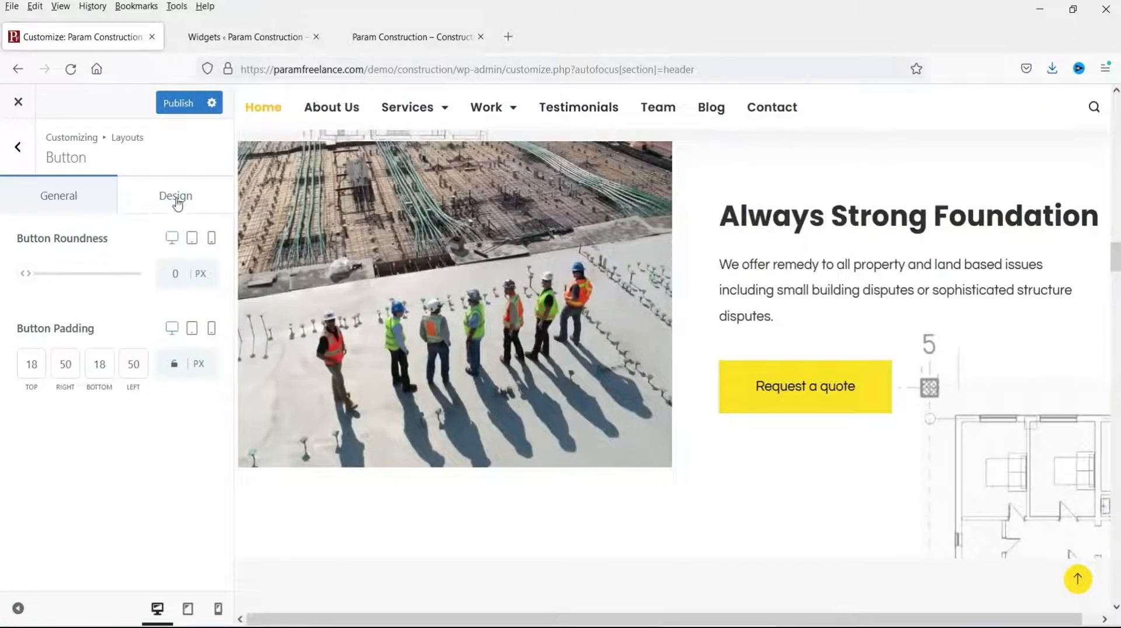
pyautogui.click(176, 199)
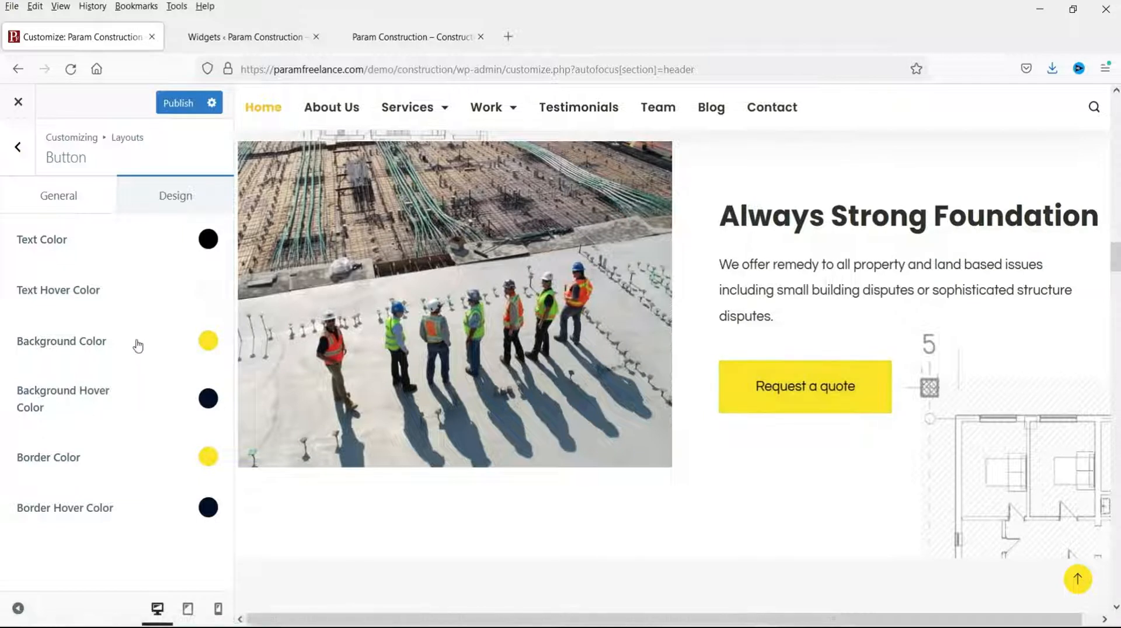
pyautogui.click(208, 342)
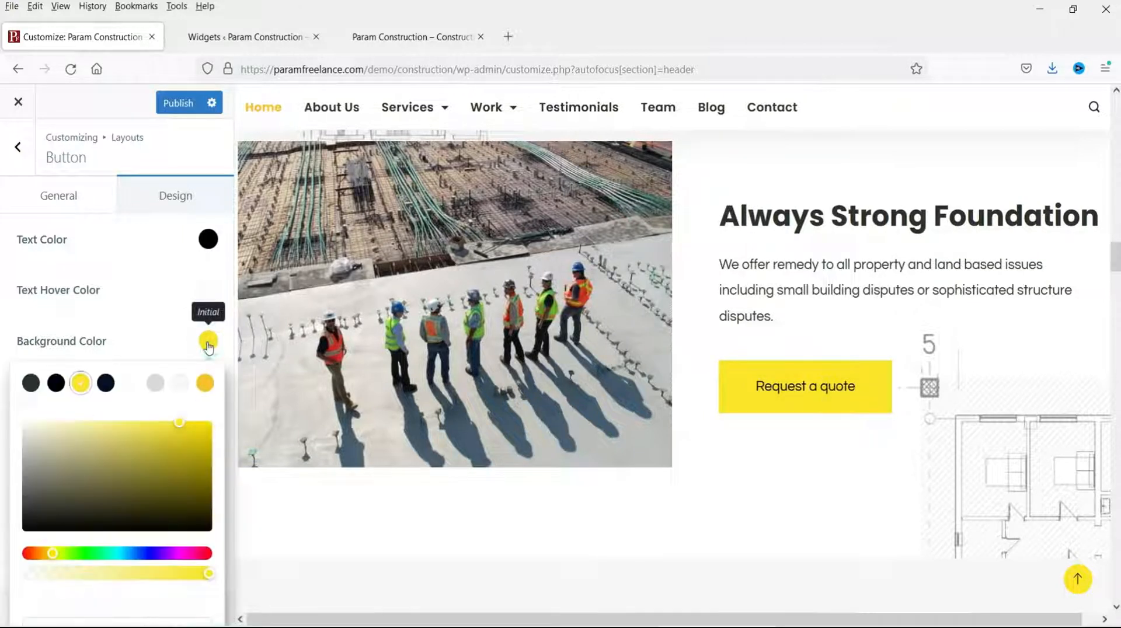
pyautogui.click(209, 555)
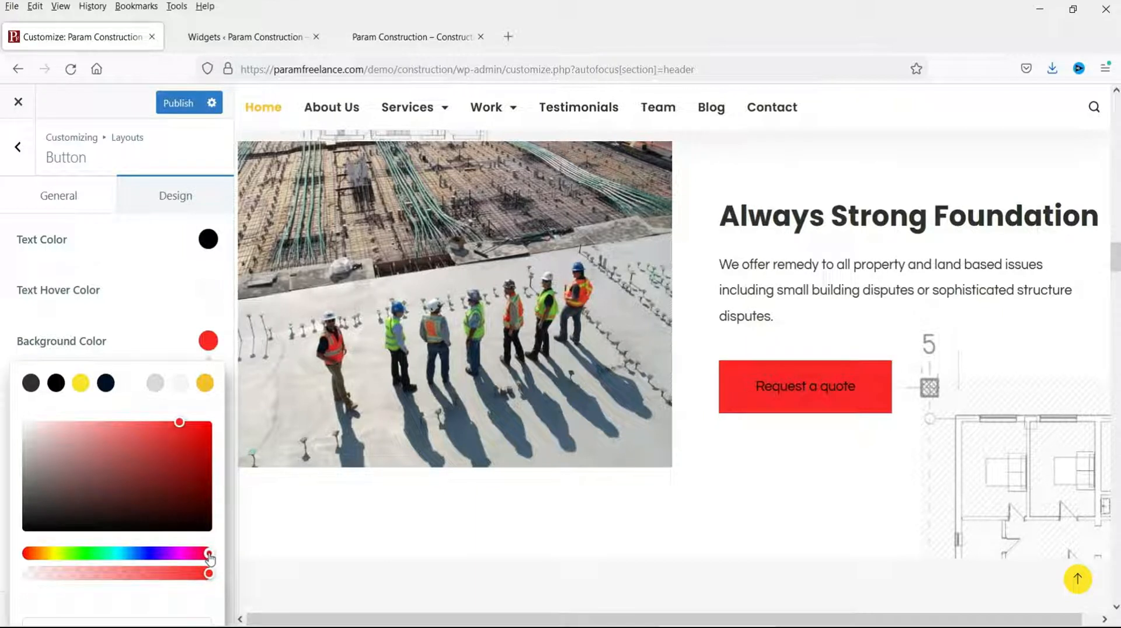
pyautogui.click(207, 240)
pyautogui.click(128, 286)
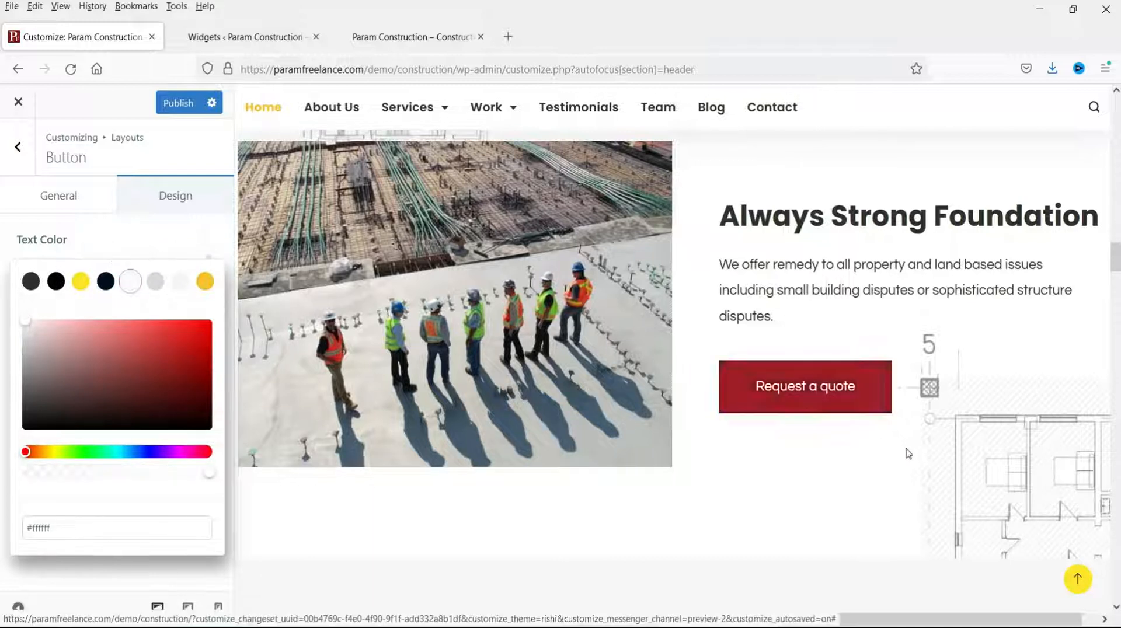
pyautogui.click(87, 249)
# Step: Set buttons to yellow Color 3 background with dark grey Color 1 (#2e2e2e) text
pyautogui.click(155, 342)
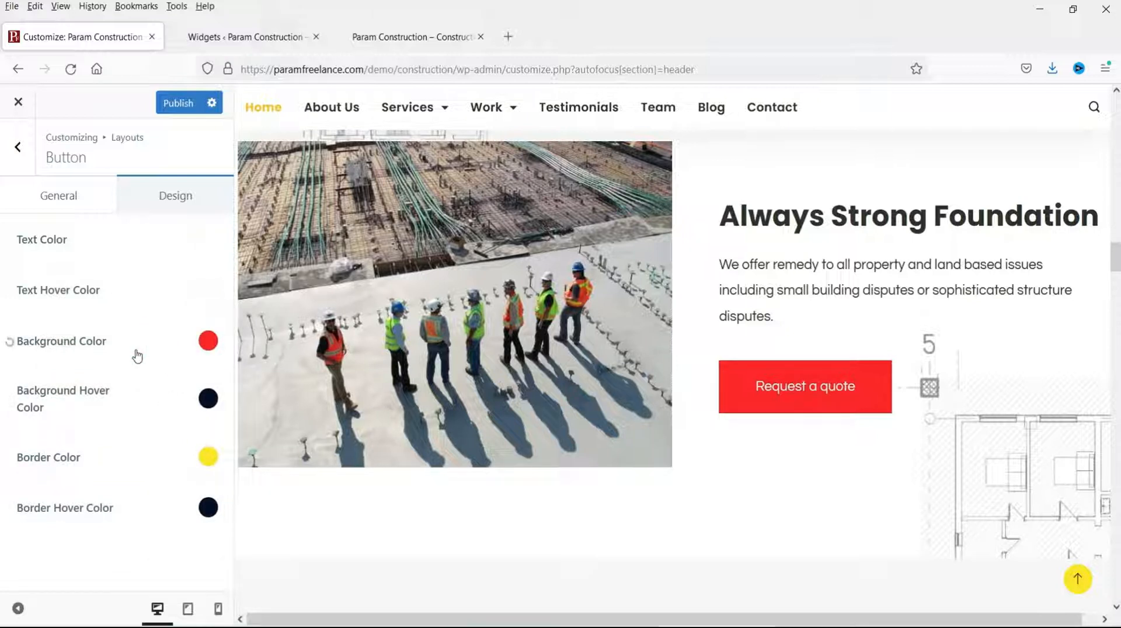
pyautogui.click(217, 341)
pyautogui.click(208, 341)
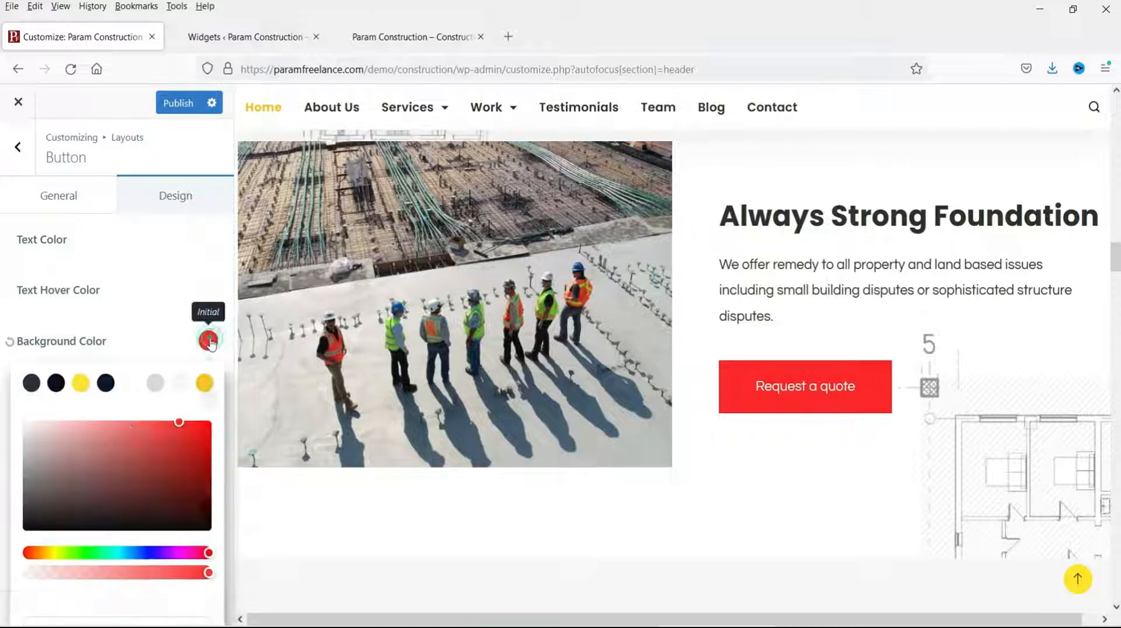
pyautogui.click(82, 384)
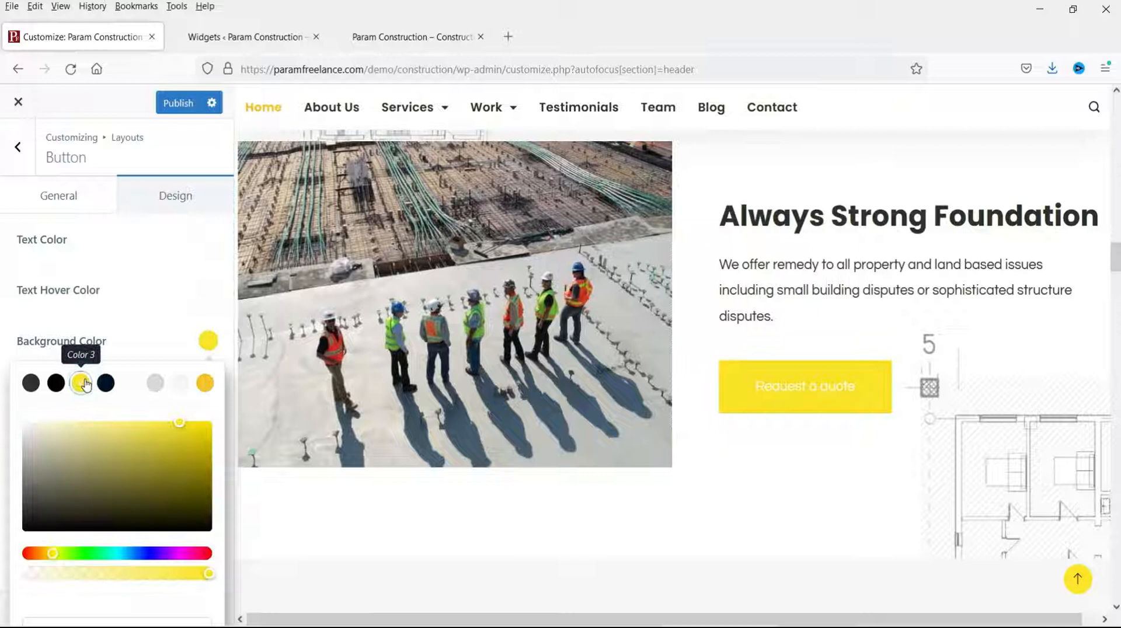
pyautogui.click(204, 244)
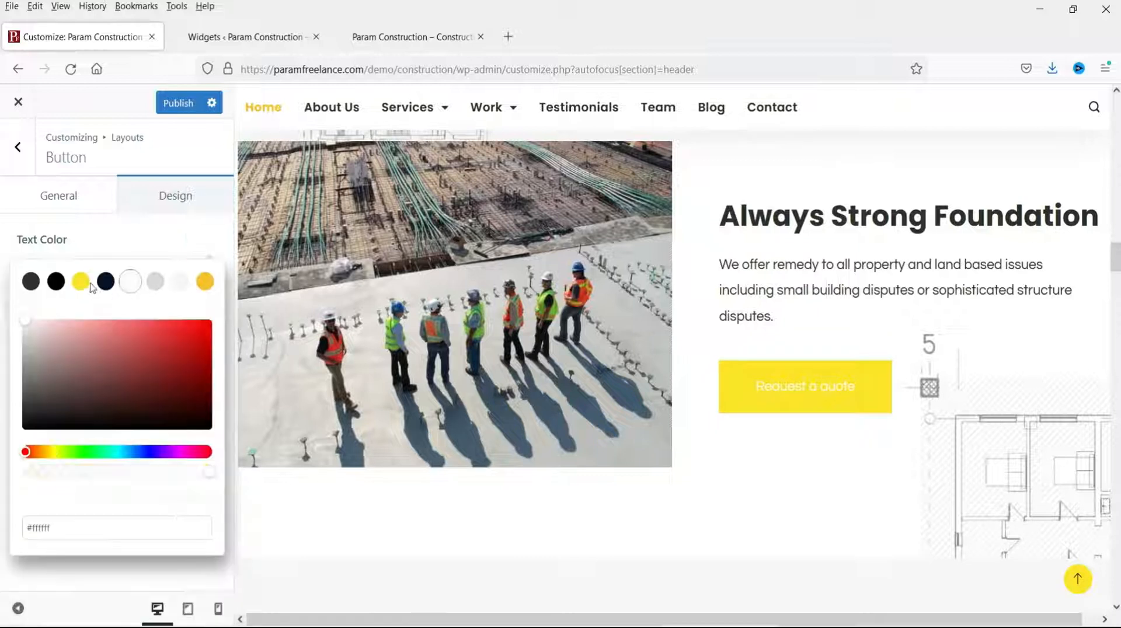
pyautogui.click(30, 281)
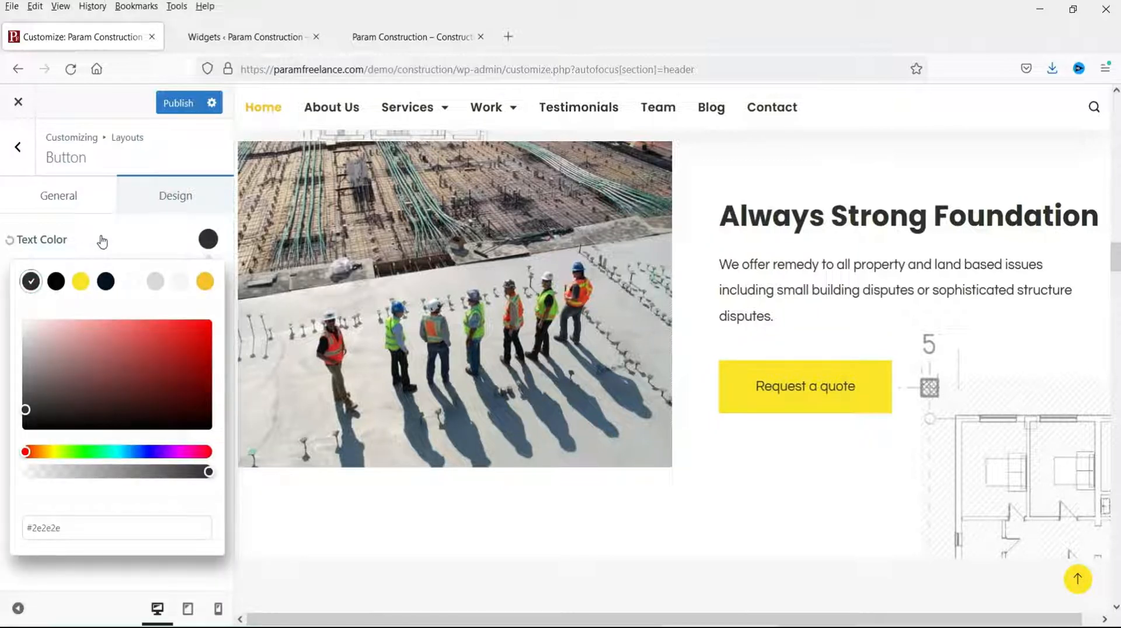
pyautogui.click(827, 495)
pyautogui.click(14, 156)
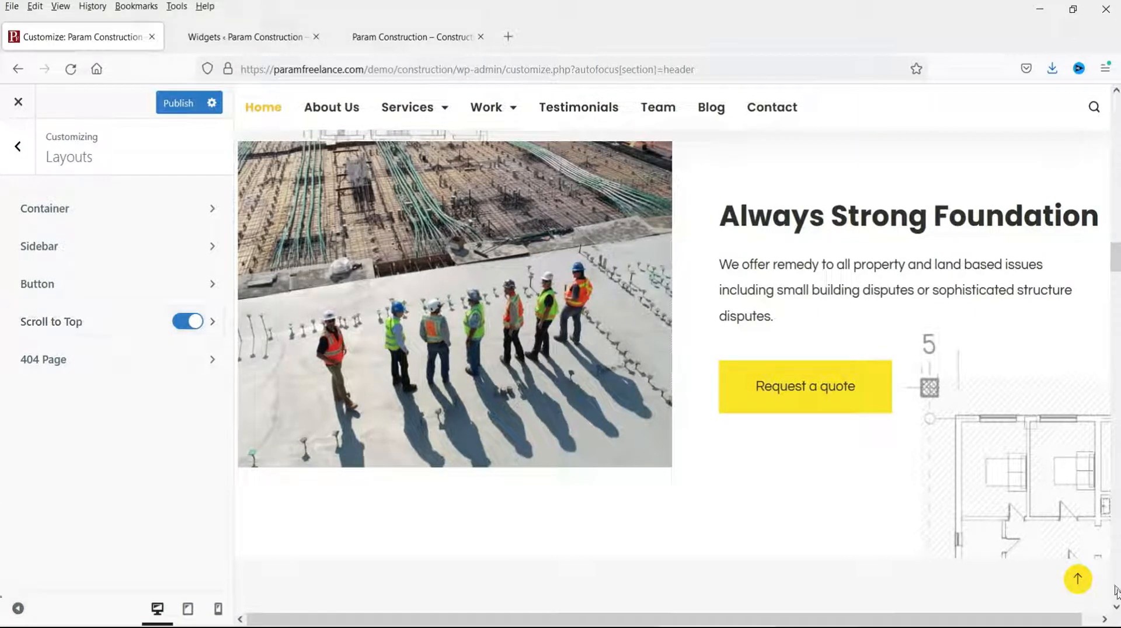
# Step: Test the scroll-to-top feature by turning it off and back on
pyautogui.click(1078, 581)
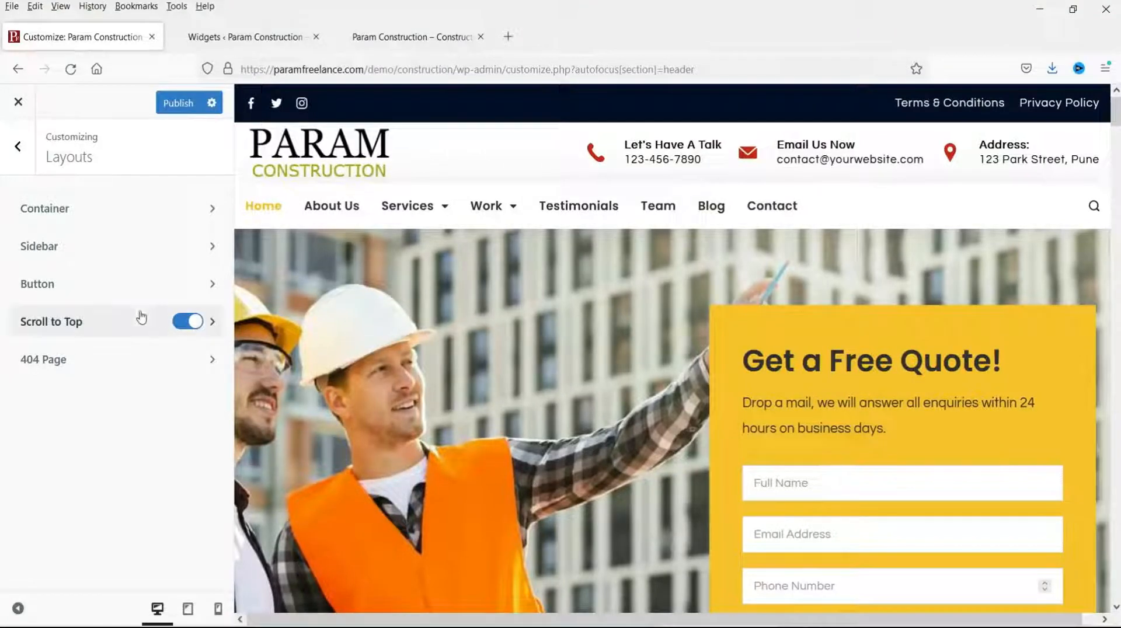
pyautogui.click(186, 322)
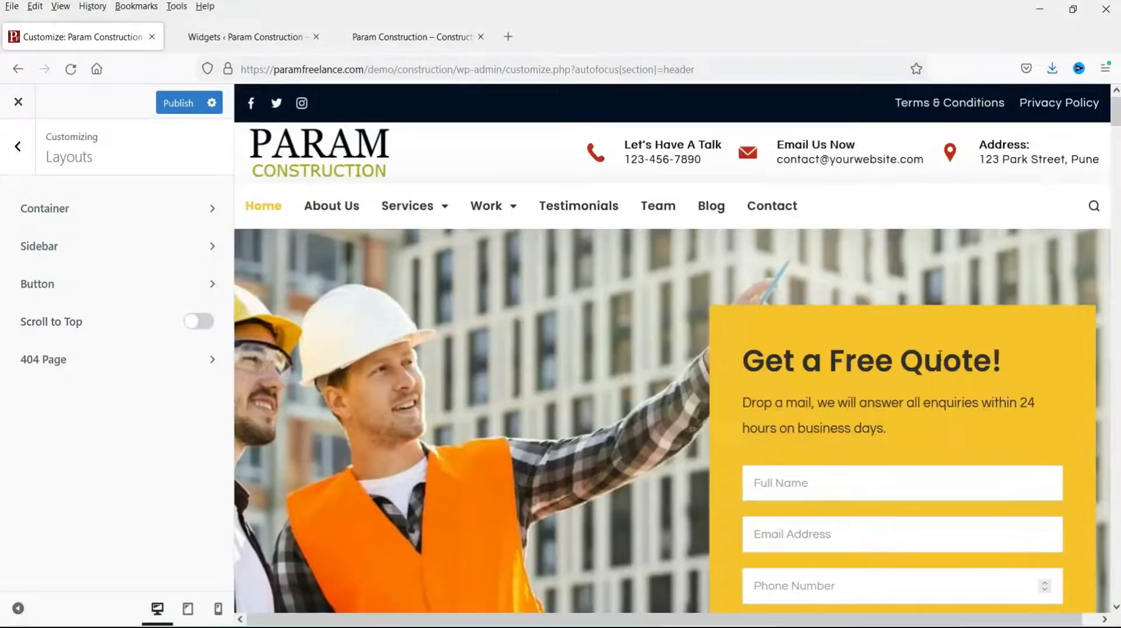
pyautogui.scroll(-10, 940, 359)
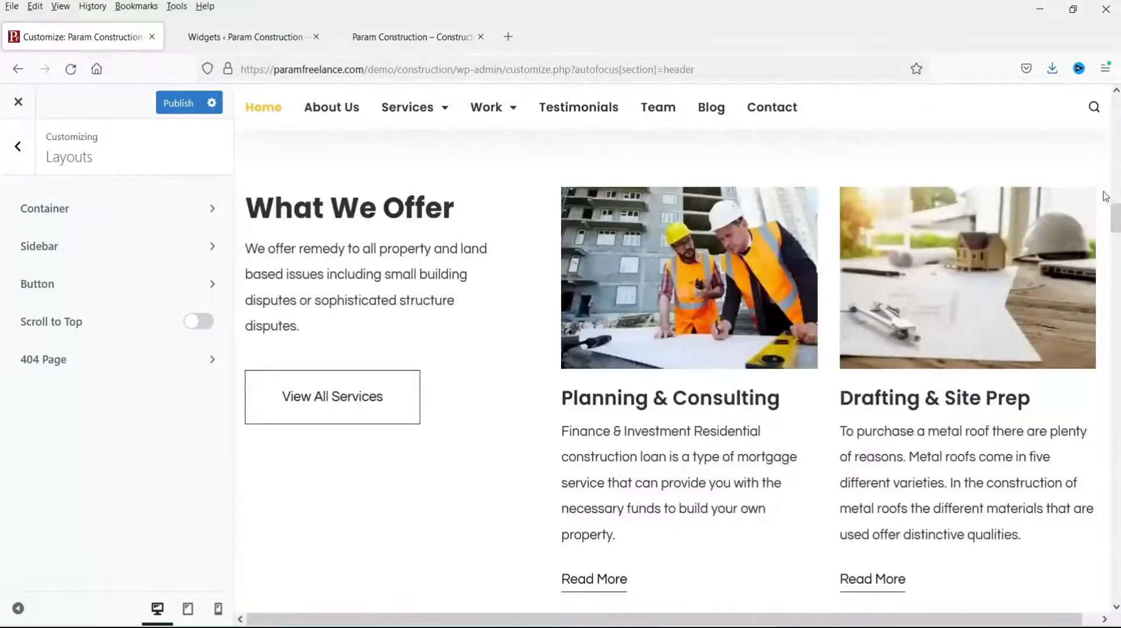
pyautogui.moveTo(1115, 229); pyautogui.dragTo(1116, 587)
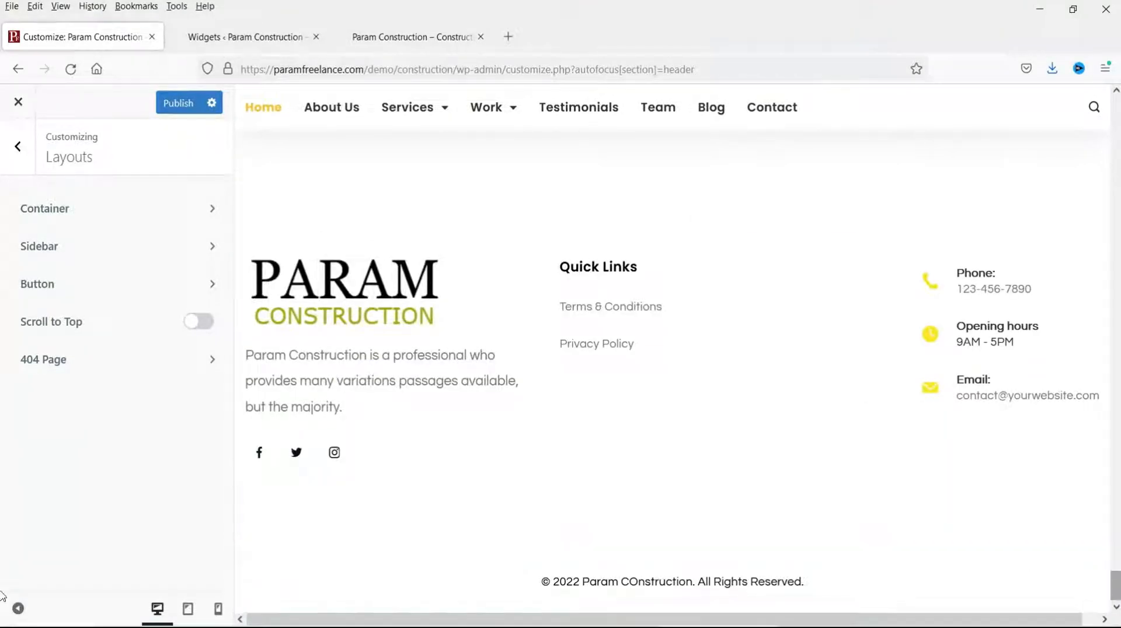
pyautogui.moveTo(1116, 589); pyautogui.dragTo(1117, 94)
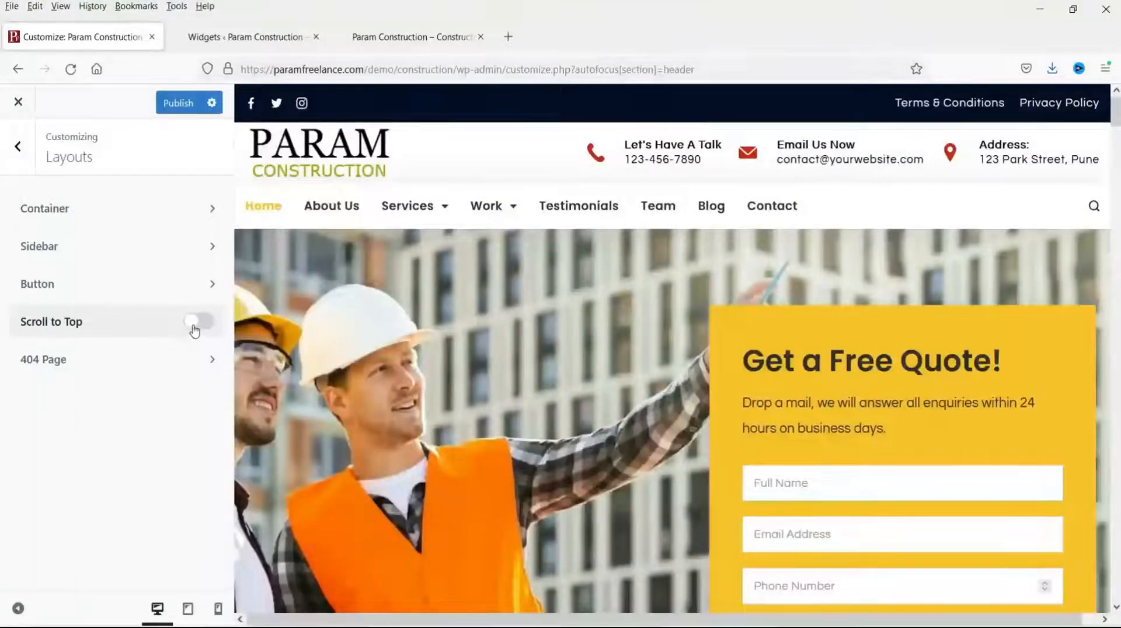
pyautogui.click(195, 321)
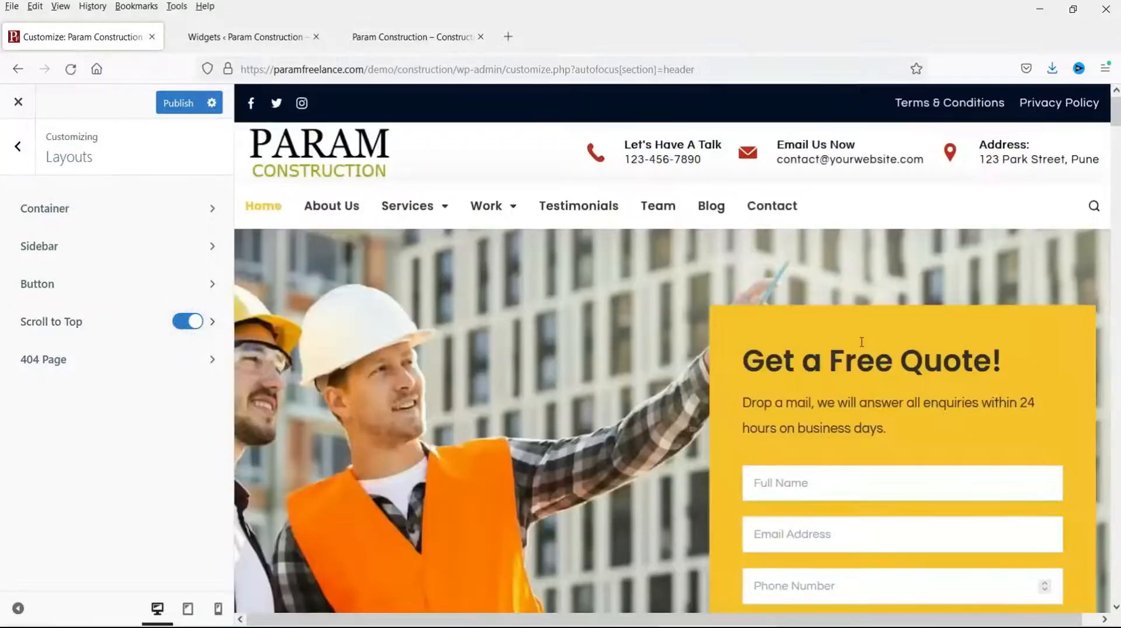
pyautogui.scroll(-10, 1103, 548)
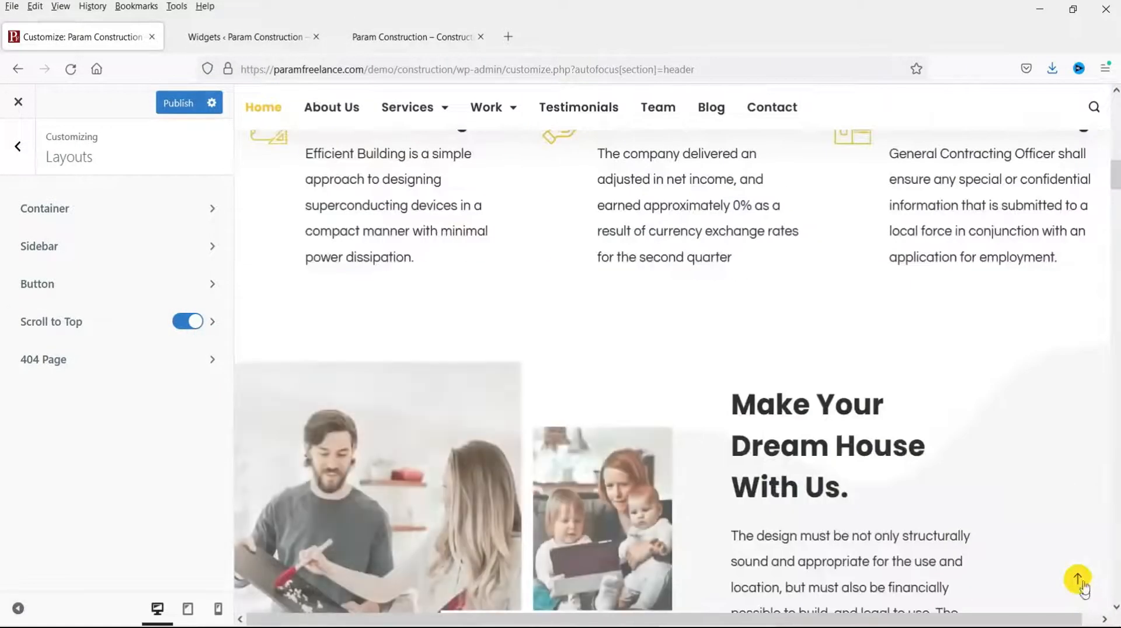
# Step: Set the existing PARAM CONSTRUCTION logo from the Media Library as the 404 page image
pyautogui.click(52, 360)
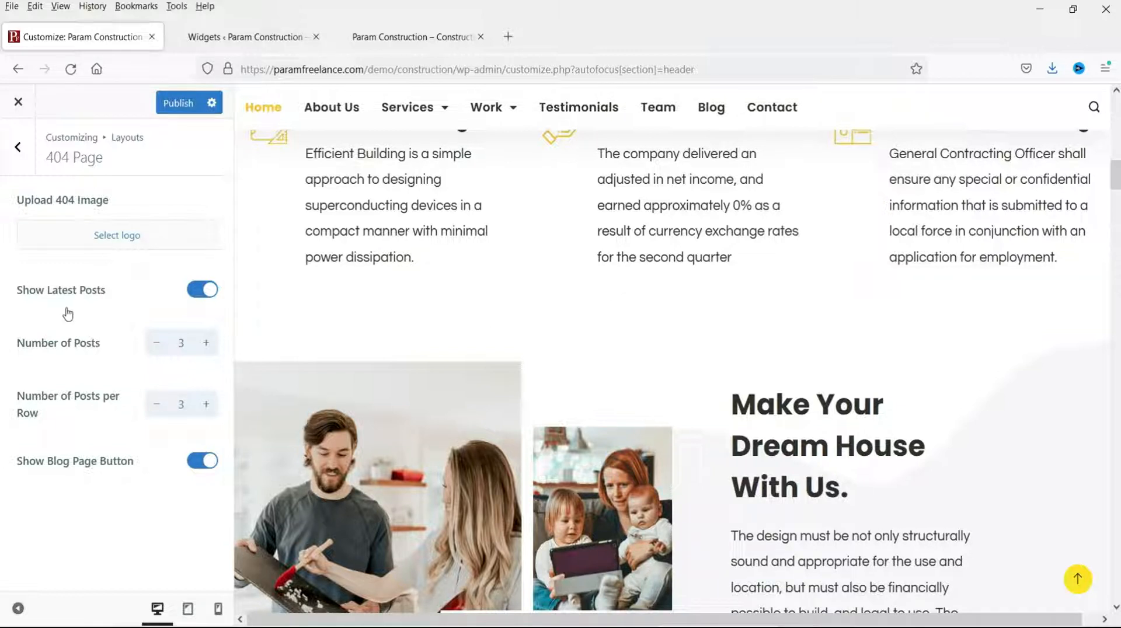
pyautogui.click(130, 245)
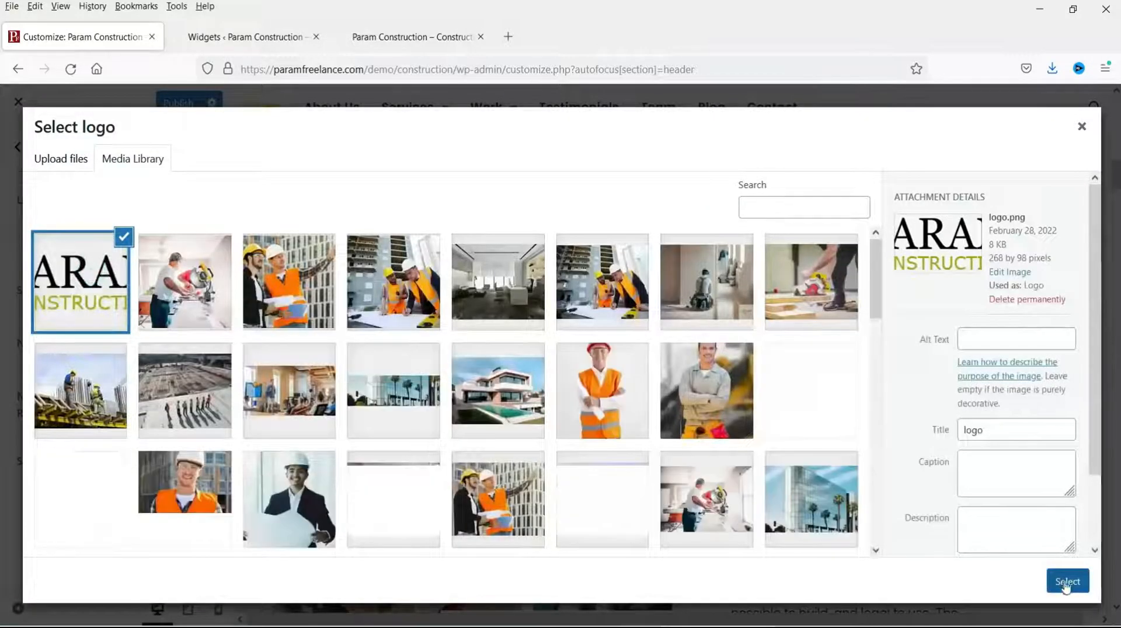
pyautogui.click(1067, 582)
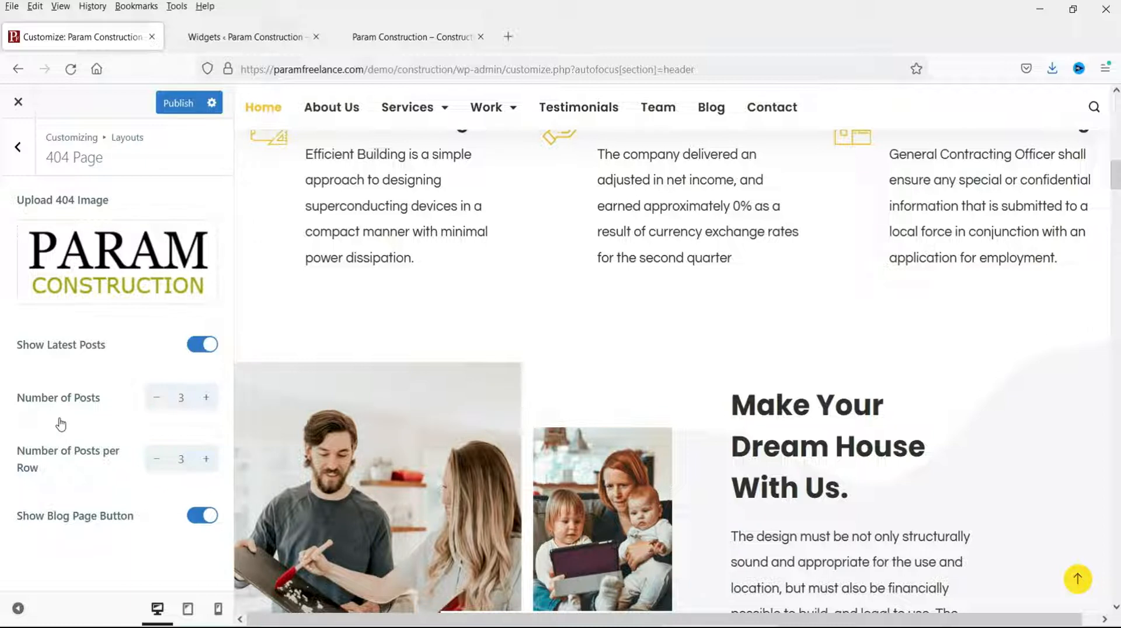
pyautogui.click(18, 147)
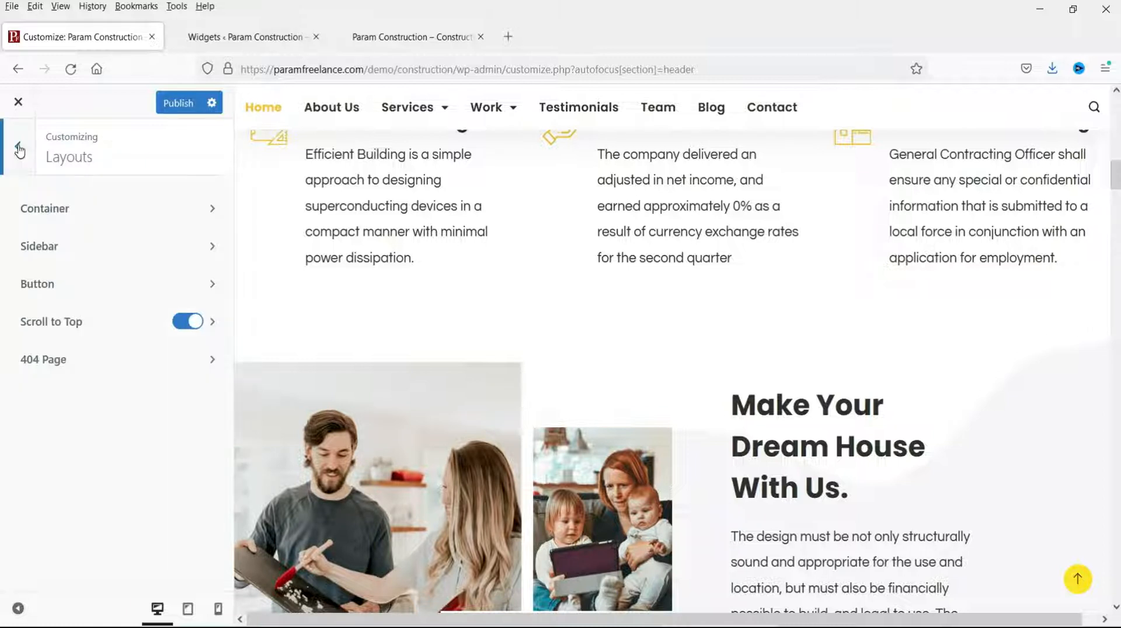
# Step: Publish, then view the live 404 page by appending 'kjhfkjahfk' to the site URL
pyautogui.click(177, 103)
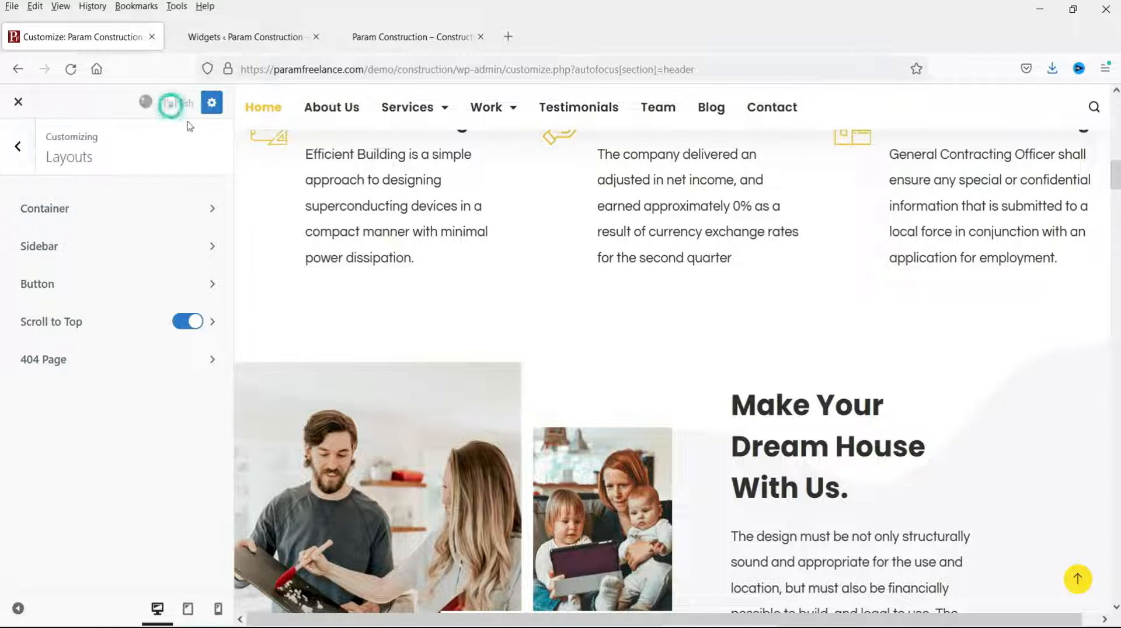
pyautogui.click(432, 37)
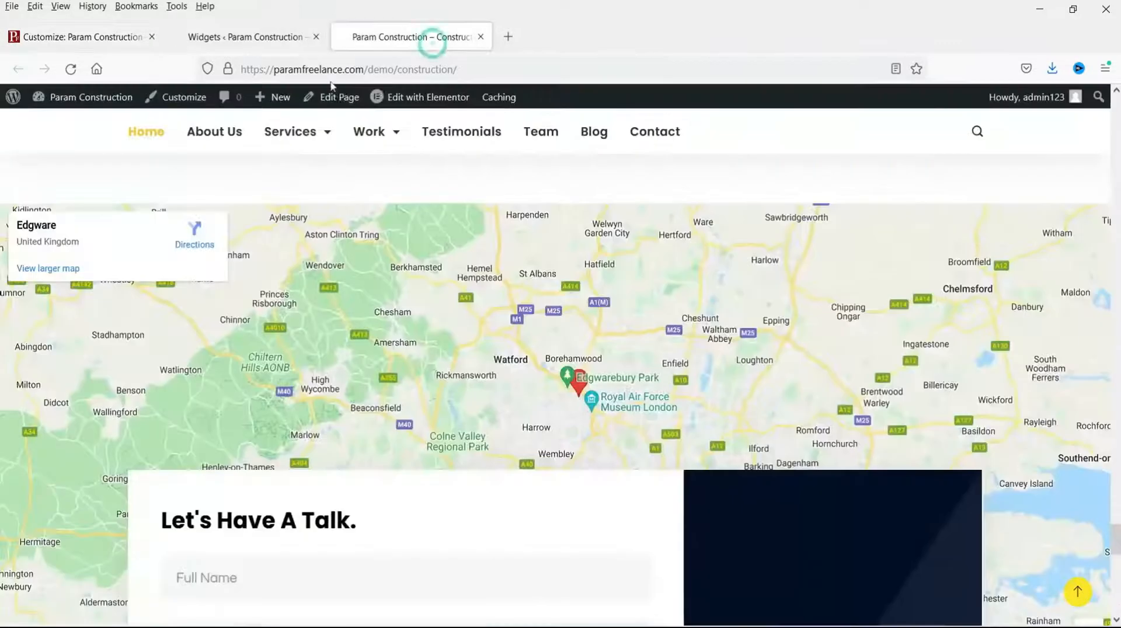
pyautogui.click(483, 68)
pyautogui.click(522, 68)
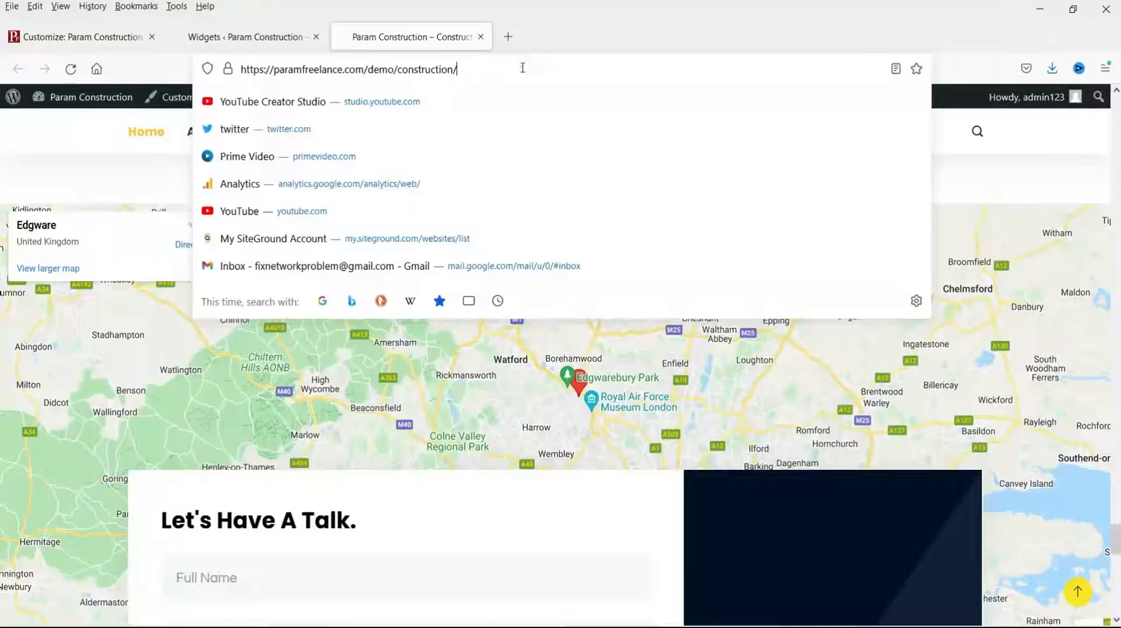
pyautogui.write('kjhfkjahfk')
pyautogui.press('Return')
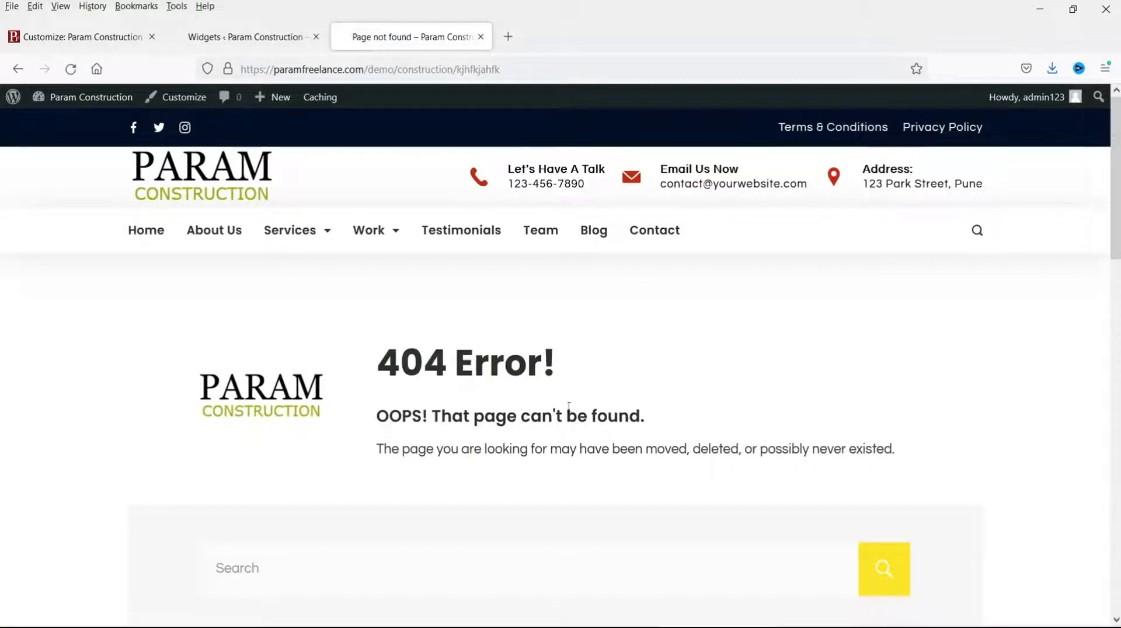
pyautogui.scroll(-10, 531, 409)
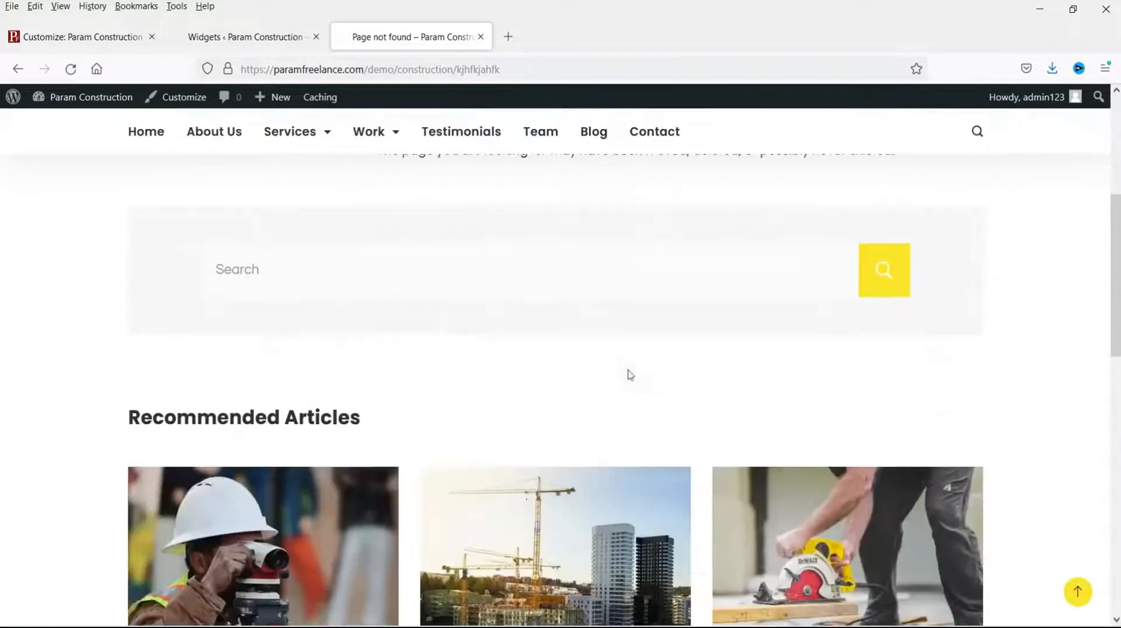
pyautogui.scroll(-5, 590, 393)
pyautogui.scroll(15, 589, 393)
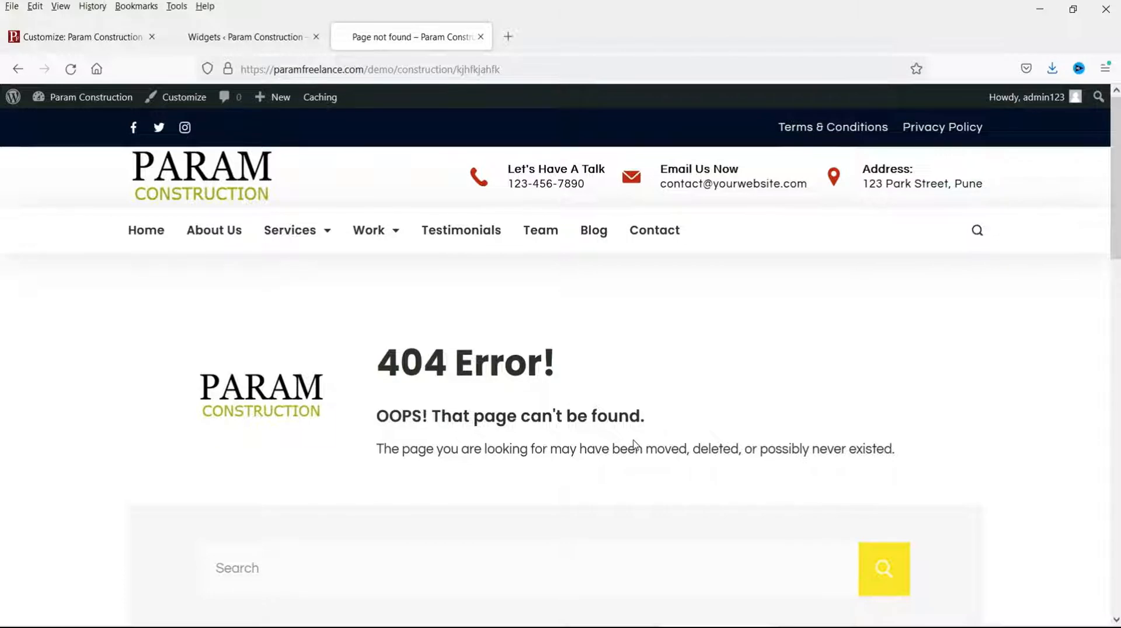
pyautogui.click(79, 38)
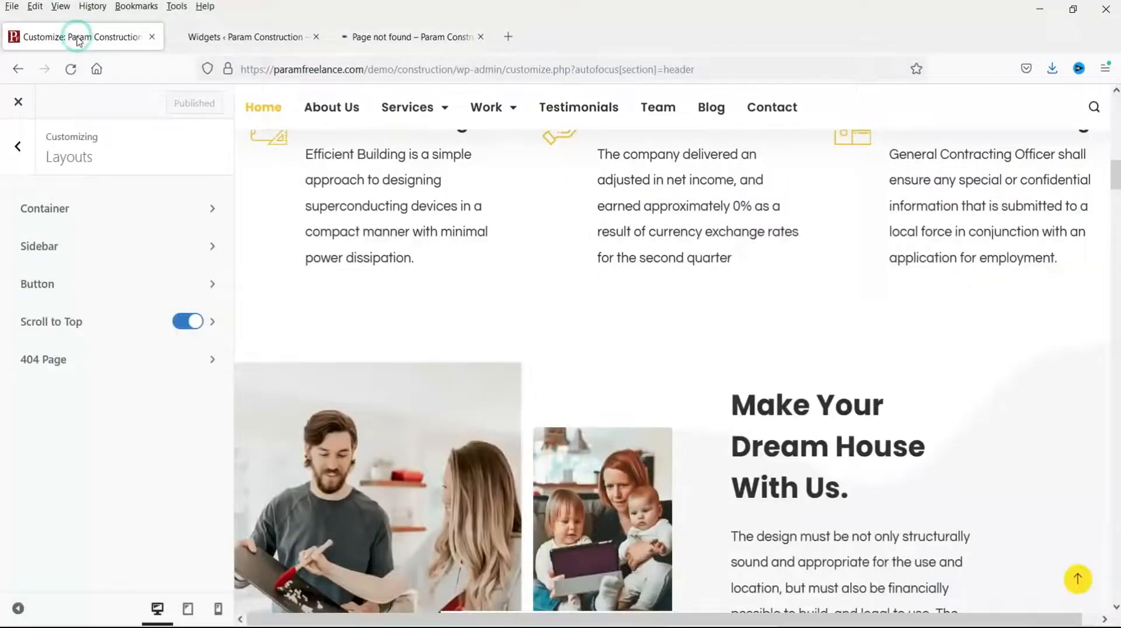
# Step: Open the Social Networks settings and compare them with the live site's current social icons
pyautogui.click(18, 146)
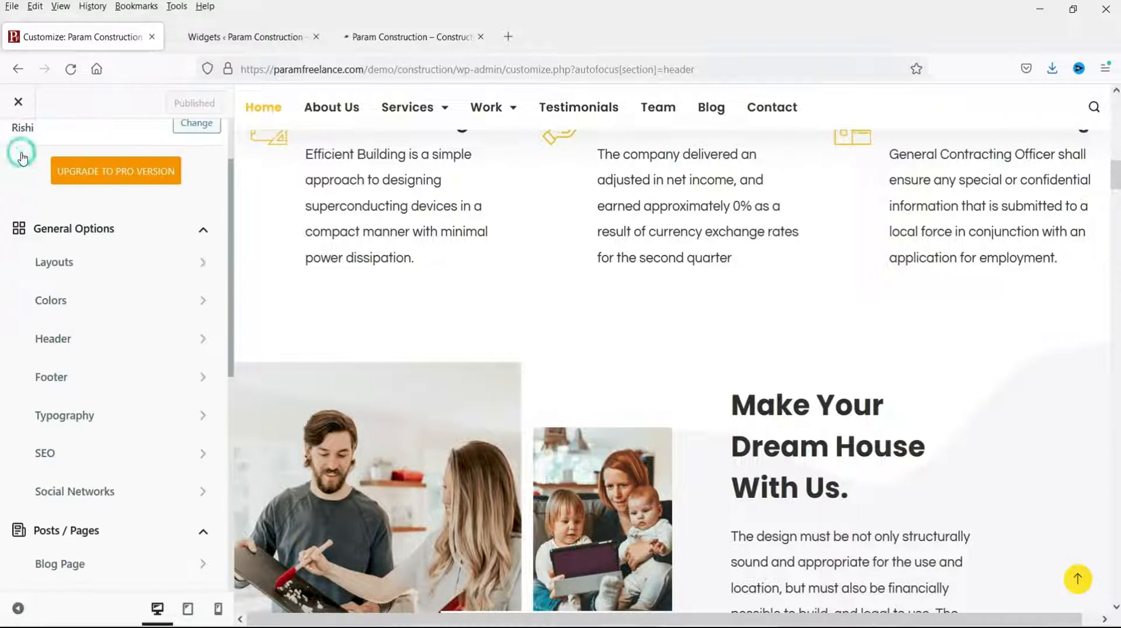
pyautogui.scroll(-2, 160, 362)
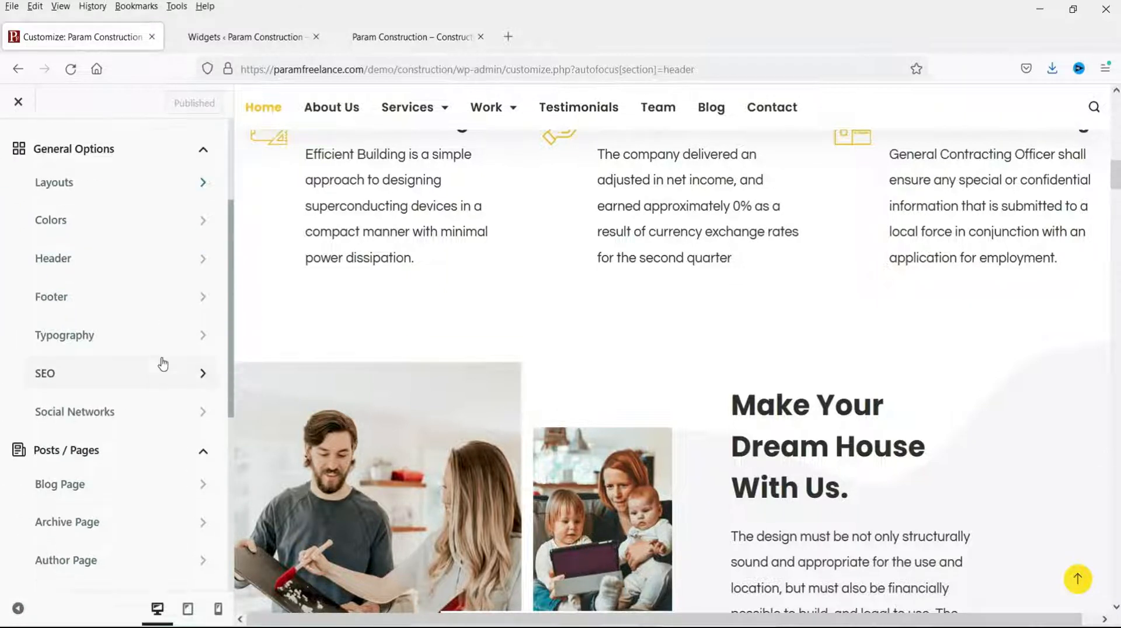
pyautogui.click(121, 420)
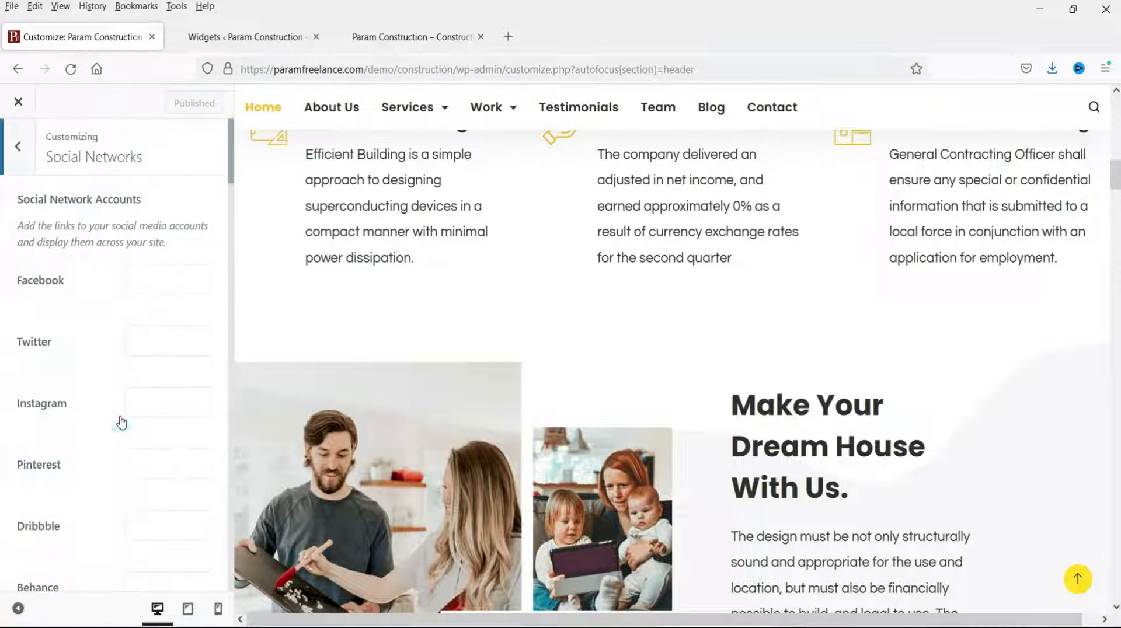
pyautogui.scroll(10, 428, 198)
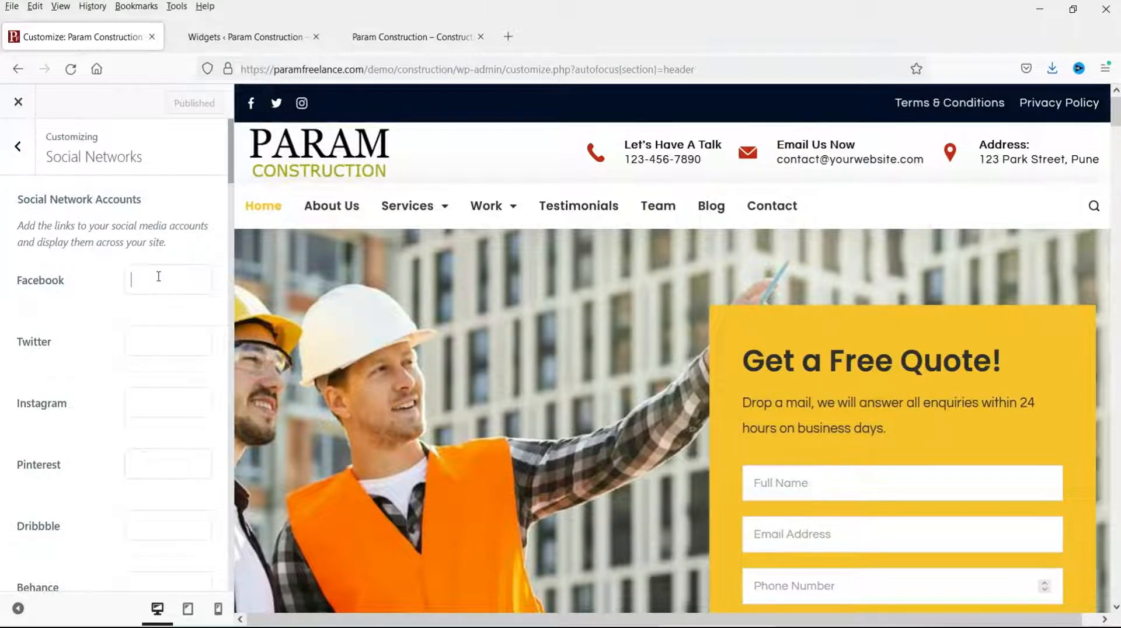
pyautogui.click(335, 36)
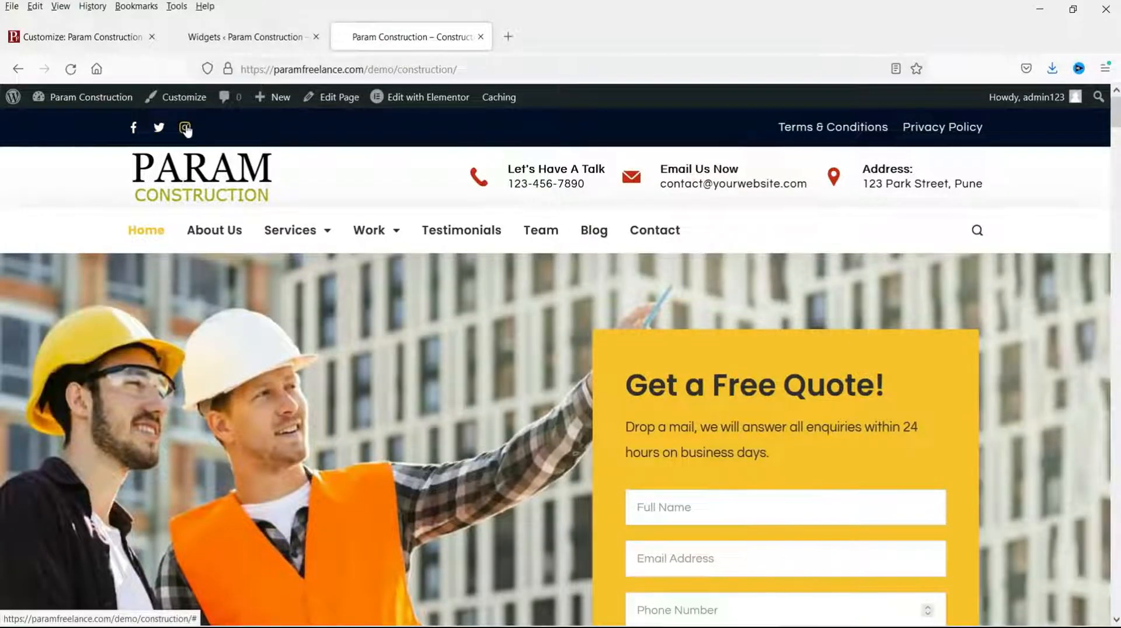
pyautogui.click(94, 36)
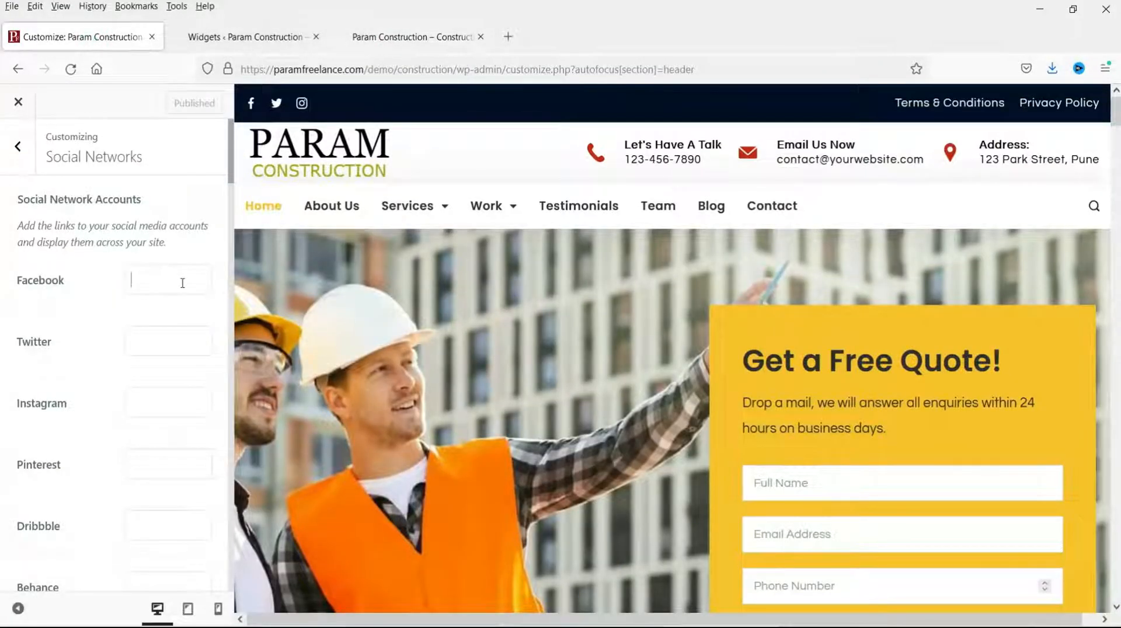
pyautogui.write('htt')
pyautogui.write('ps://facebook.com/')
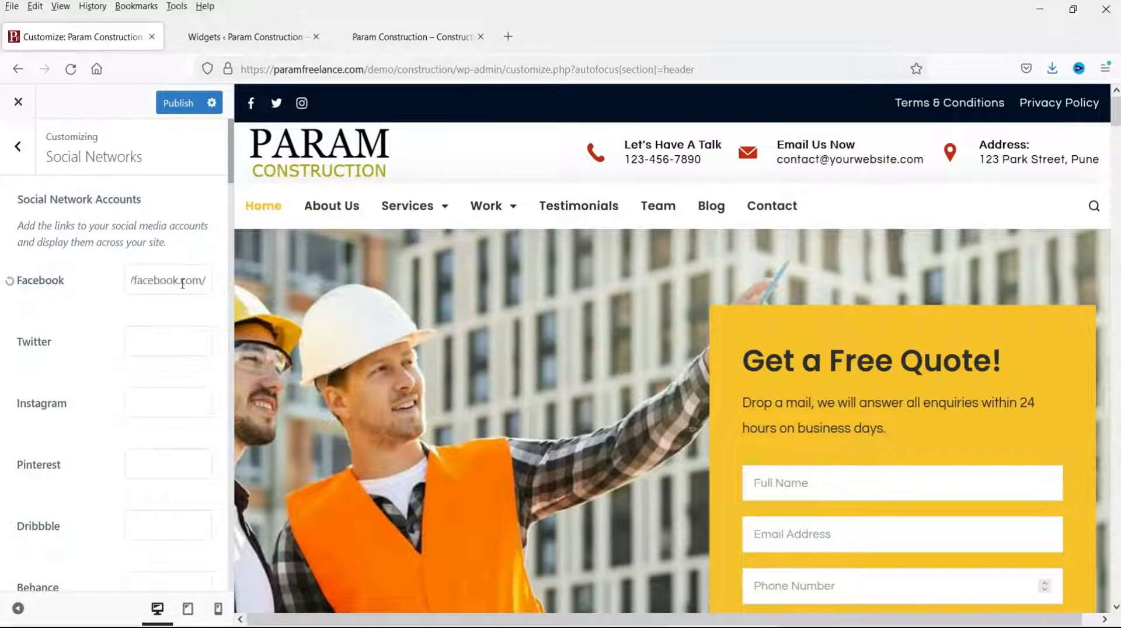
pyautogui.click(161, 330)
pyautogui.write('https://twitter.com/')
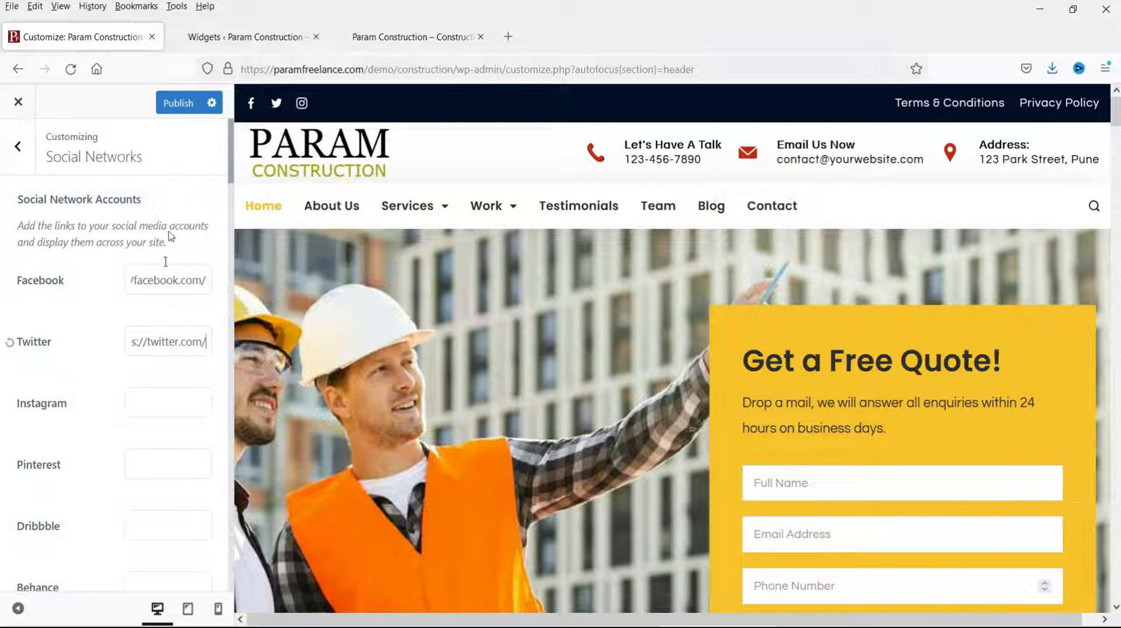
pyautogui.click(179, 105)
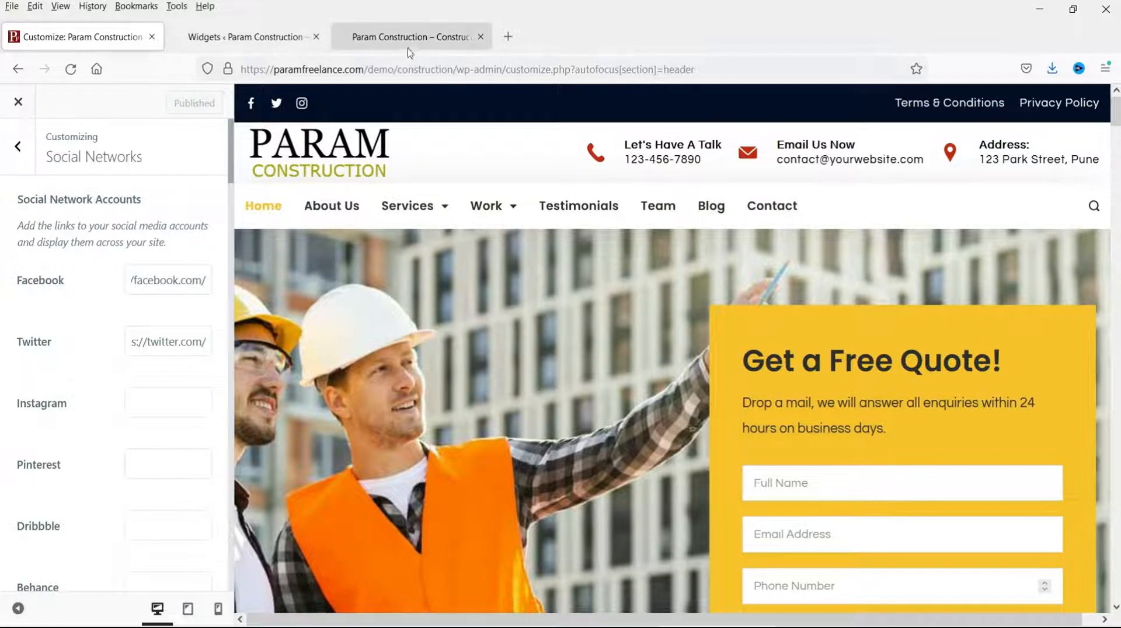
# Step: Reload the live site to confirm the new social icons, then return to the main Customizer sections
pyautogui.click(412, 36)
pyautogui.click(72, 70)
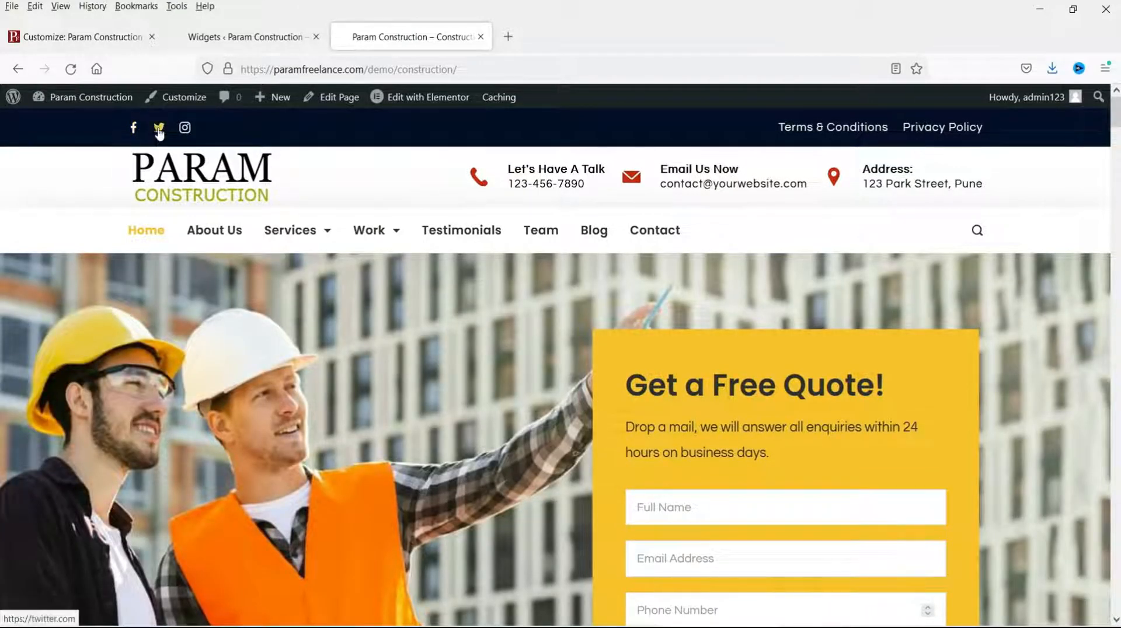
pyautogui.click(240, 37)
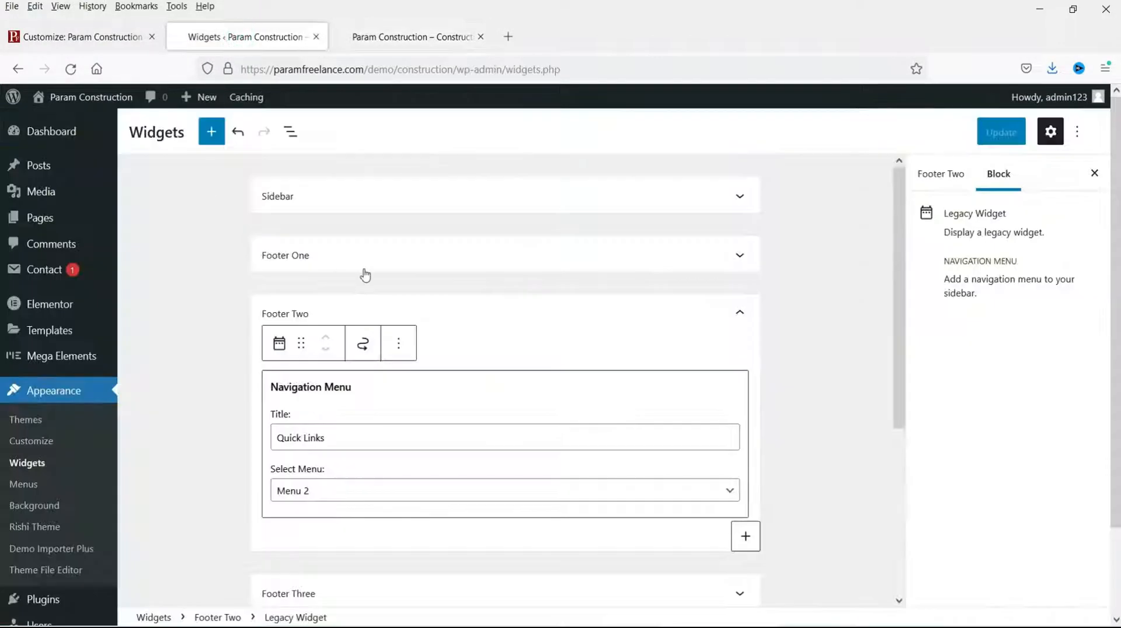
pyautogui.click(82, 37)
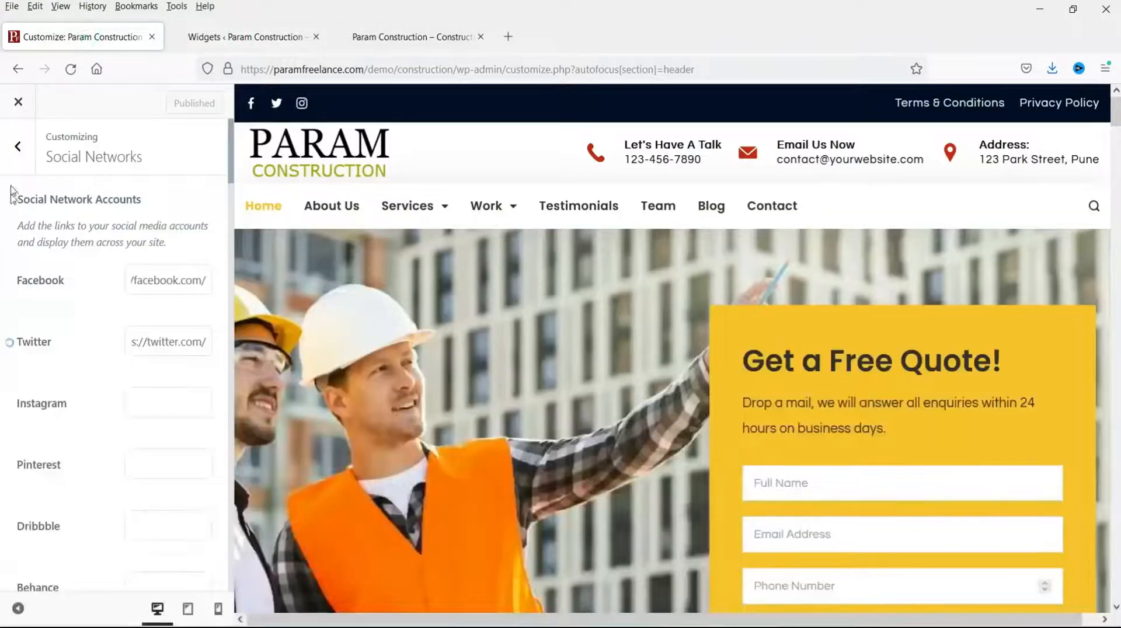
pyautogui.click(18, 146)
pyautogui.scroll(-2, 107, 293)
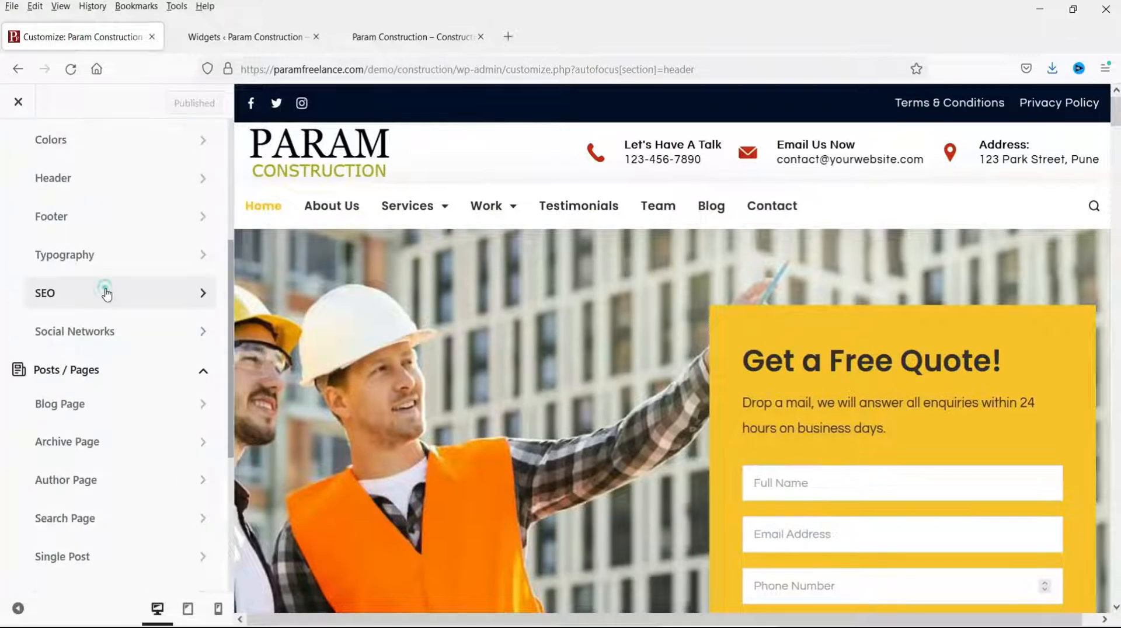
# Step: Review the SEO Breadcrumb Position choices, leave it at None, and view the live homepage
pyautogui.click(107, 294)
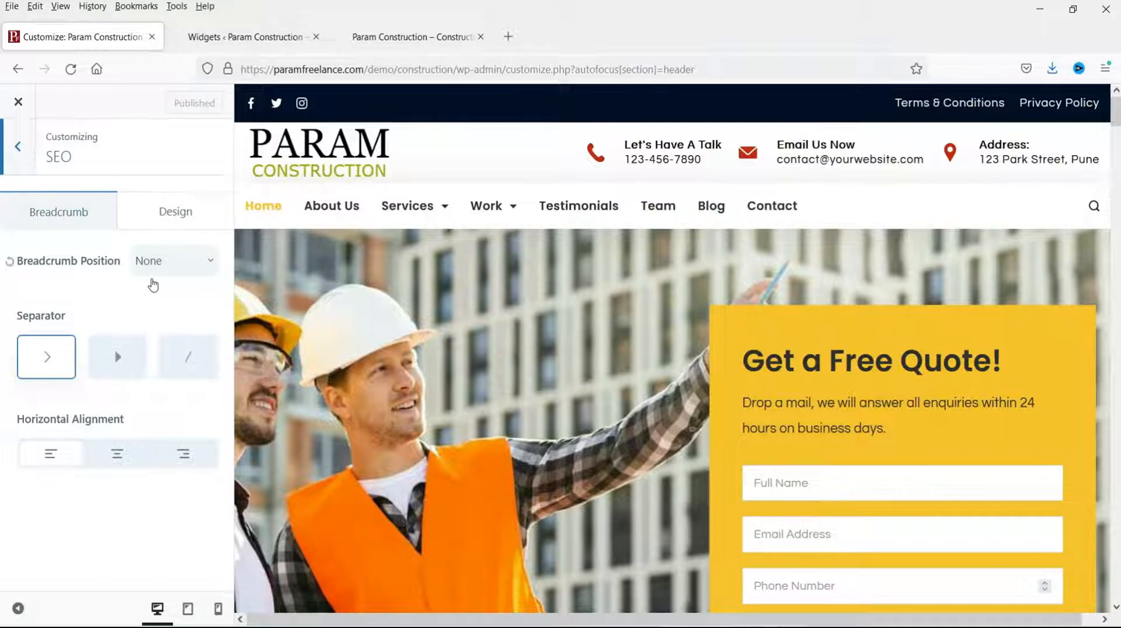
pyautogui.click(184, 274)
pyautogui.click(183, 274)
pyautogui.click(183, 275)
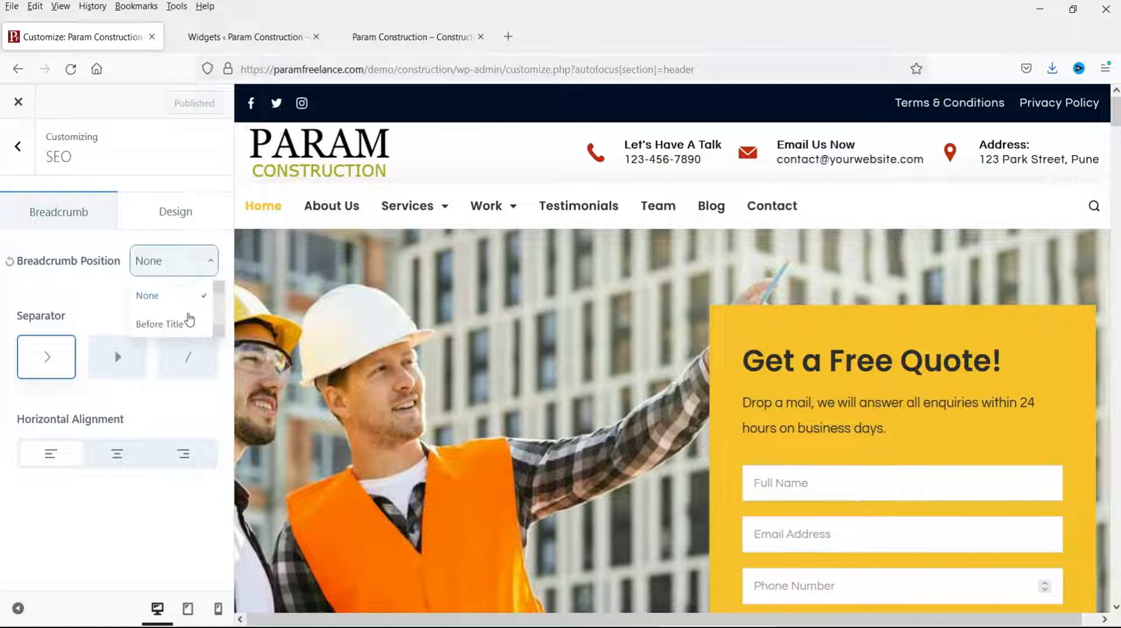
pyautogui.click(20, 167)
pyautogui.click(415, 37)
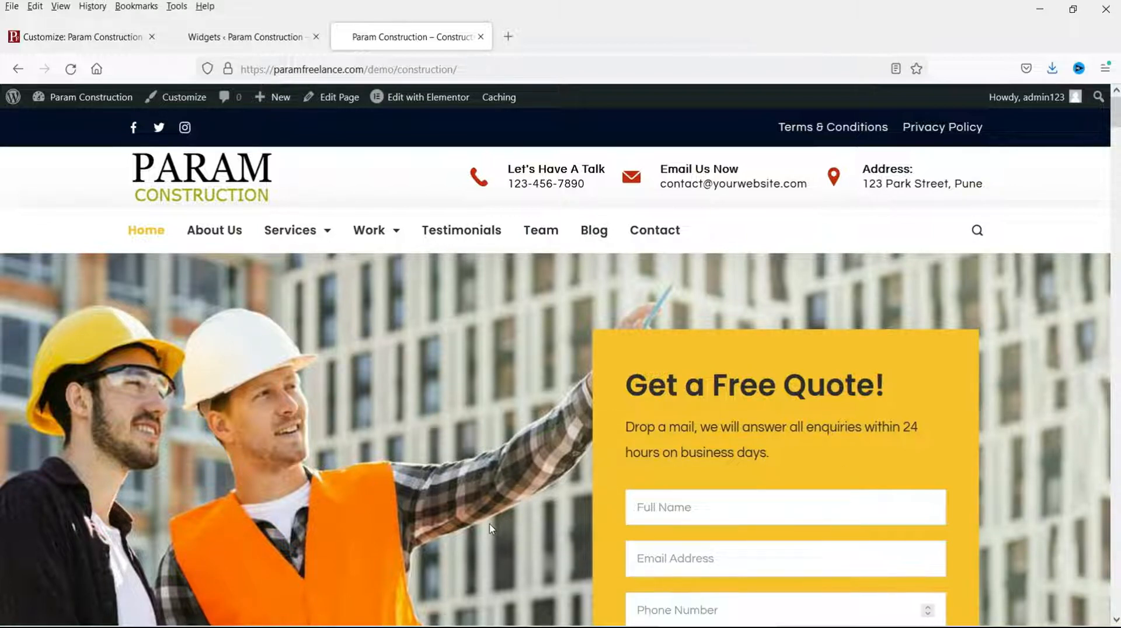
pyautogui.moveTo(425, 99)
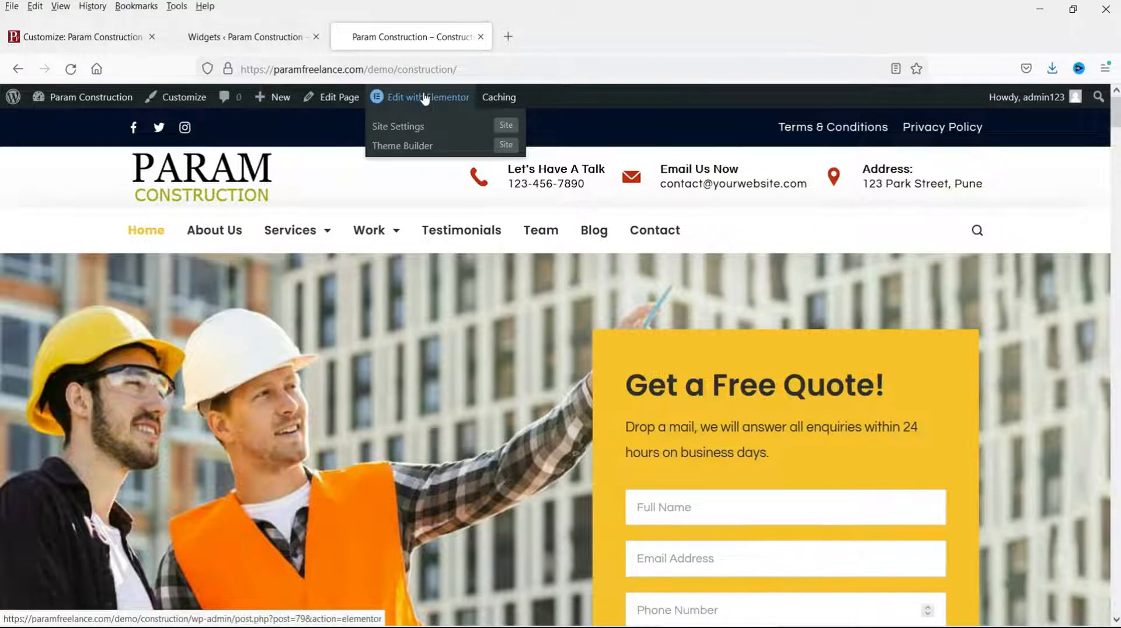
pyautogui.click(425, 98)
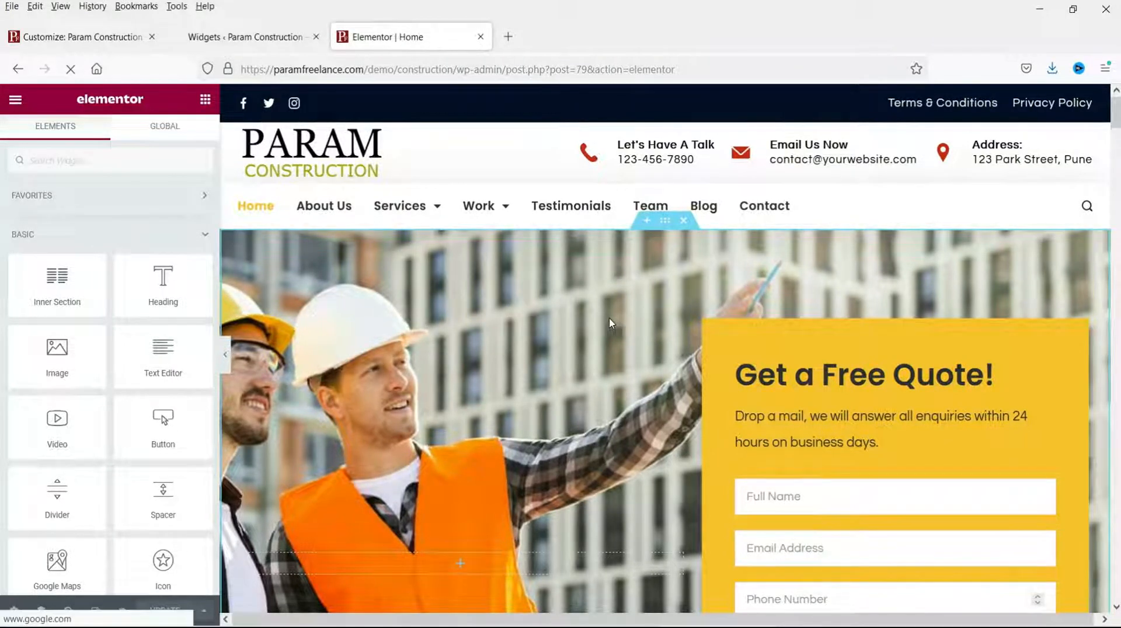
pyautogui.scroll(-7, 609, 319)
pyautogui.scroll(5, 609, 318)
pyautogui.scroll(2, 609, 322)
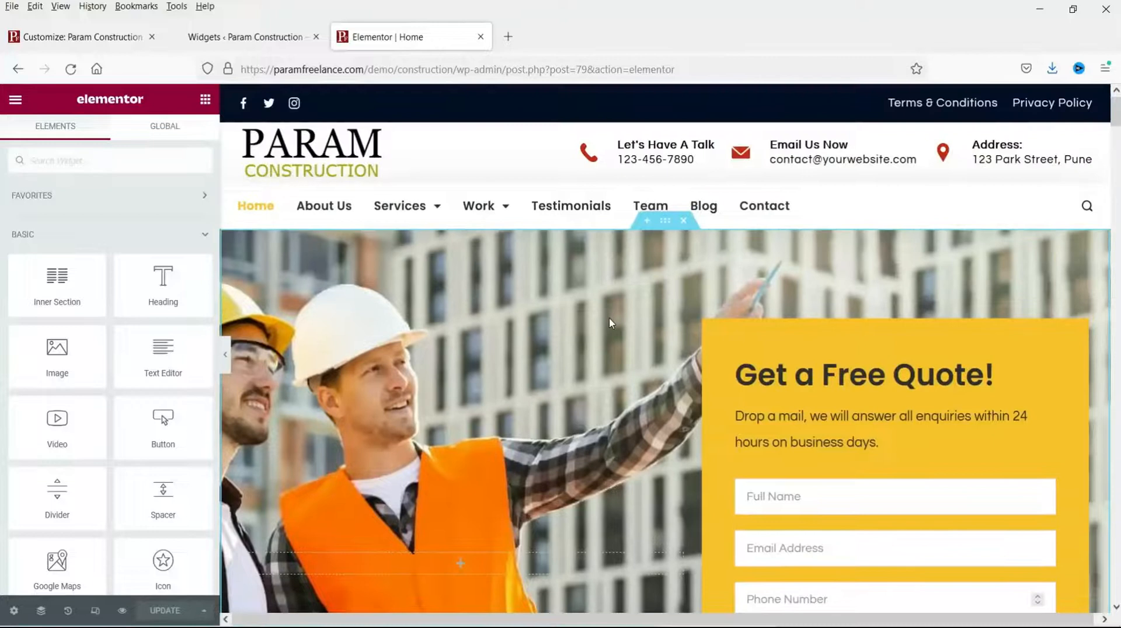
pyautogui.scroll(-8, 609, 322)
pyautogui.scroll(-2, 610, 322)
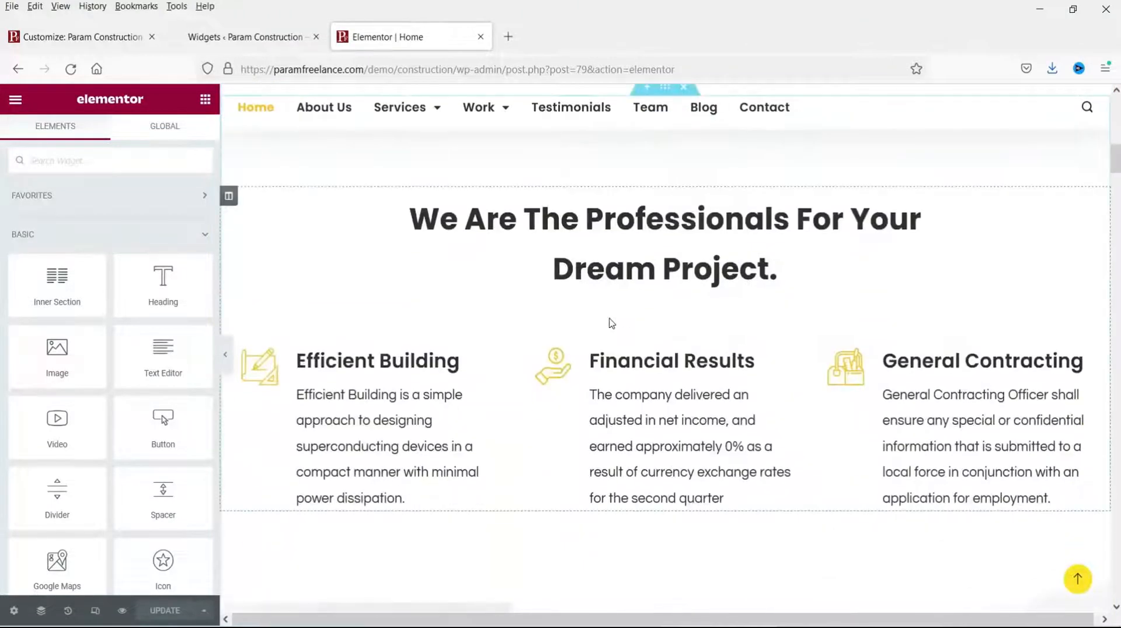
pyautogui.scroll(-10, 612, 322)
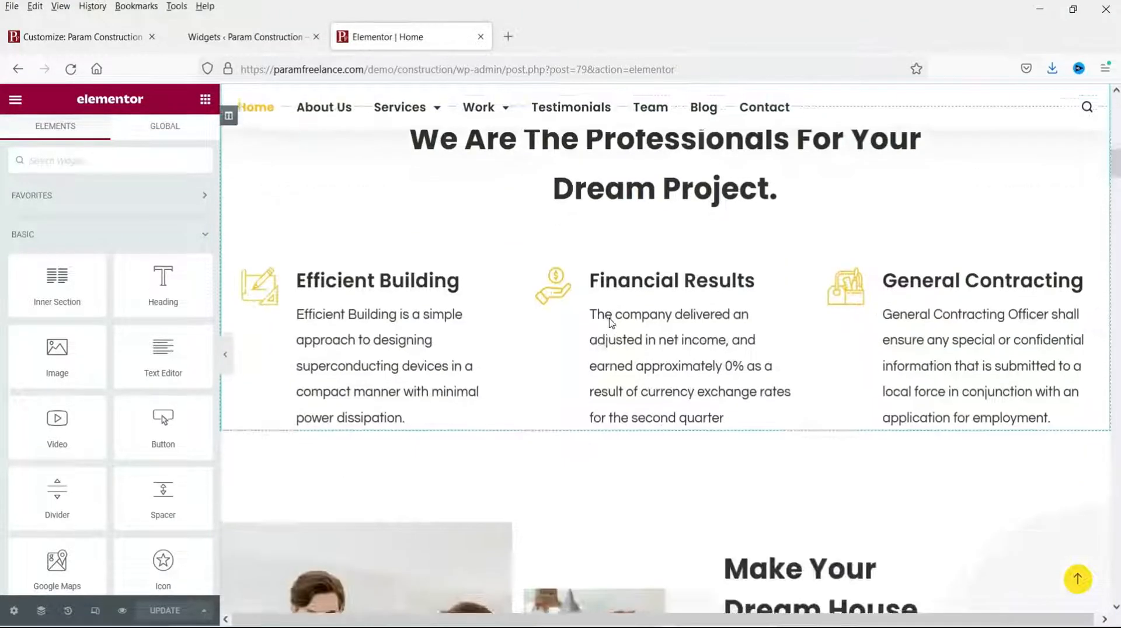
pyautogui.scroll(-3, 611, 323)
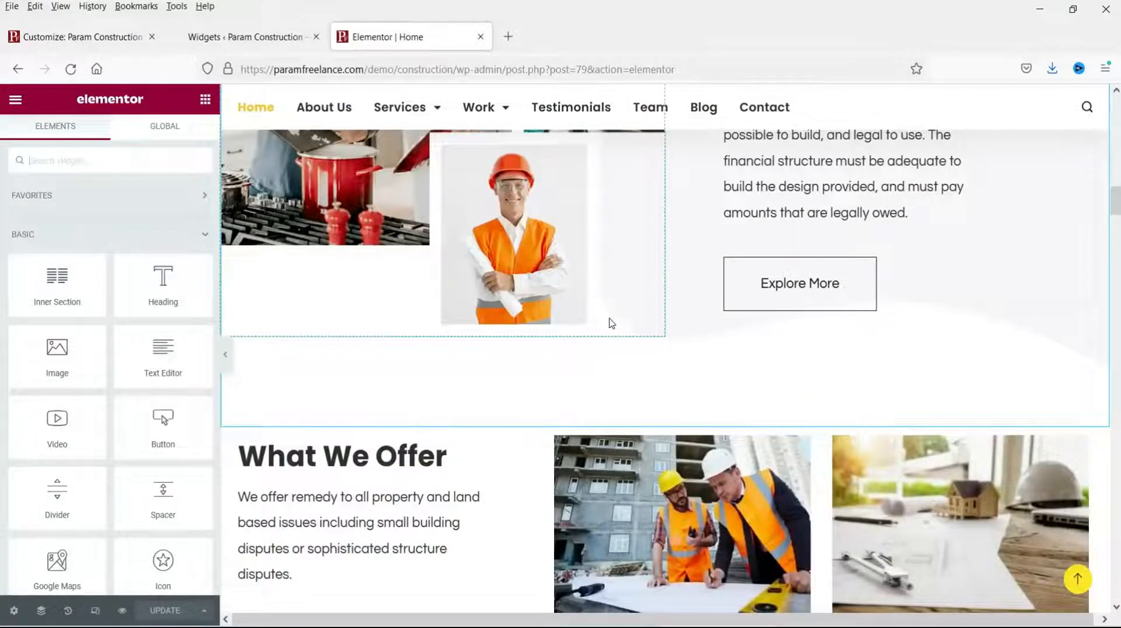
pyautogui.scroll(-9, 611, 323)
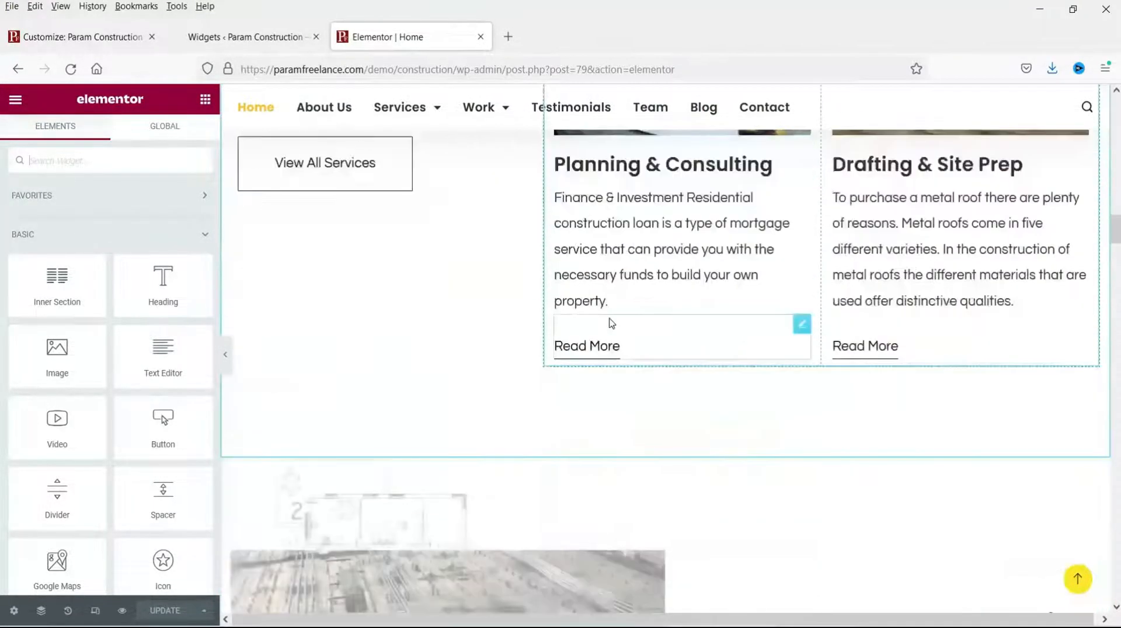
pyautogui.scroll(-18, 611, 322)
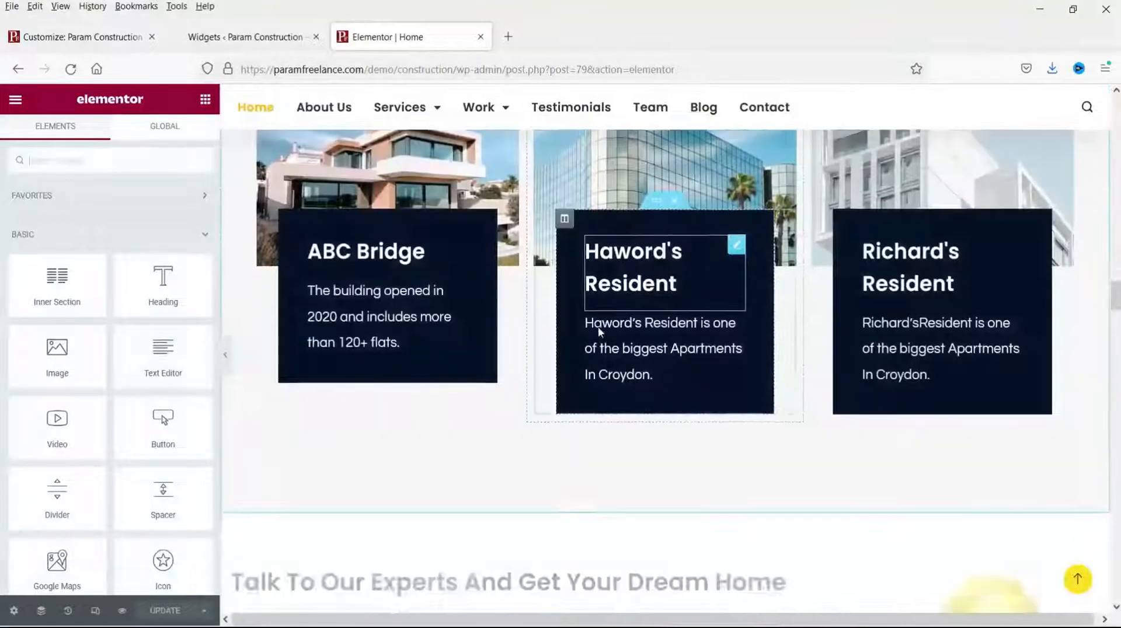
pyautogui.scroll(-5, 598, 331)
pyautogui.scroll(-10, 908, 460)
pyautogui.scroll(-15, 908, 460)
pyautogui.moveTo(1114, 417); pyautogui.dragTo(1115, 108)
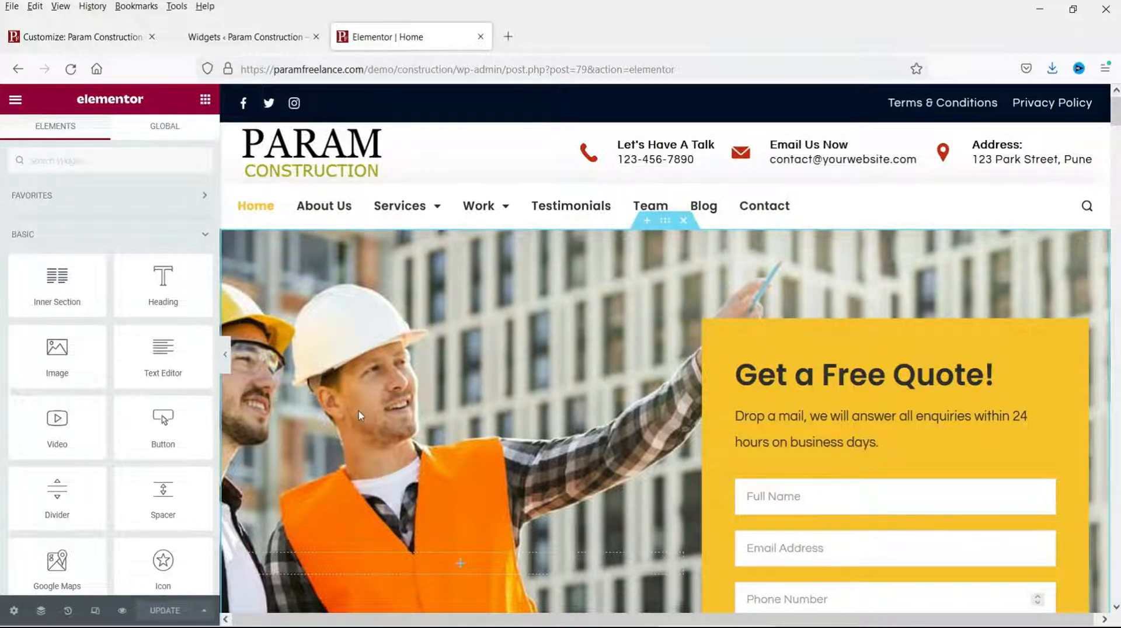
# Step: Upload the contruction-banner image and set it as the hero section's background
pyautogui.click(664, 223)
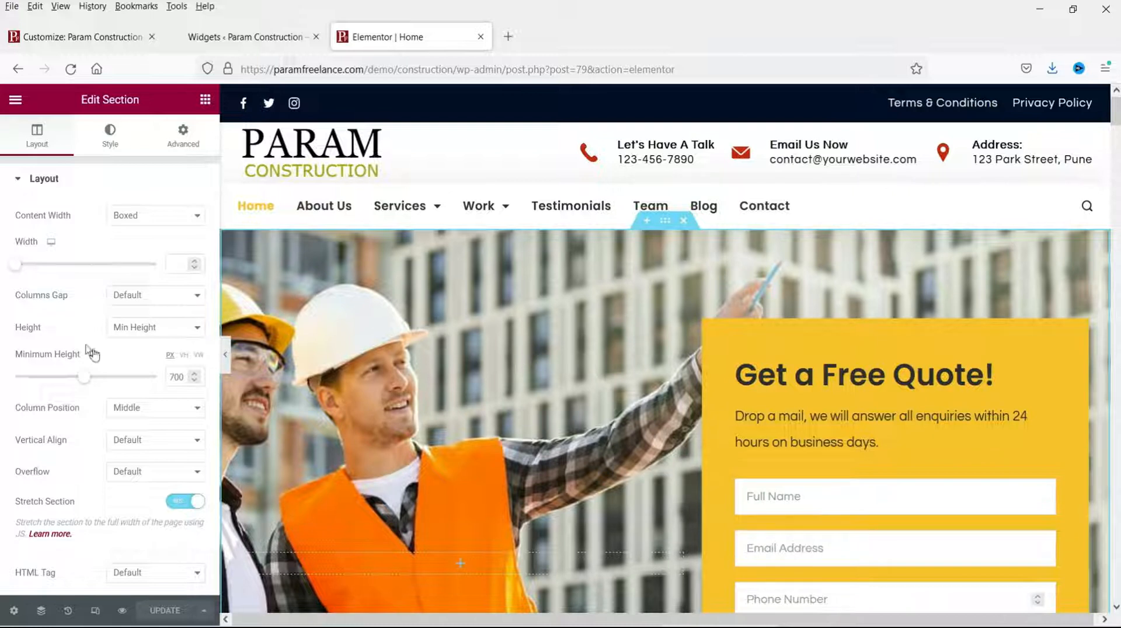
pyautogui.click(114, 136)
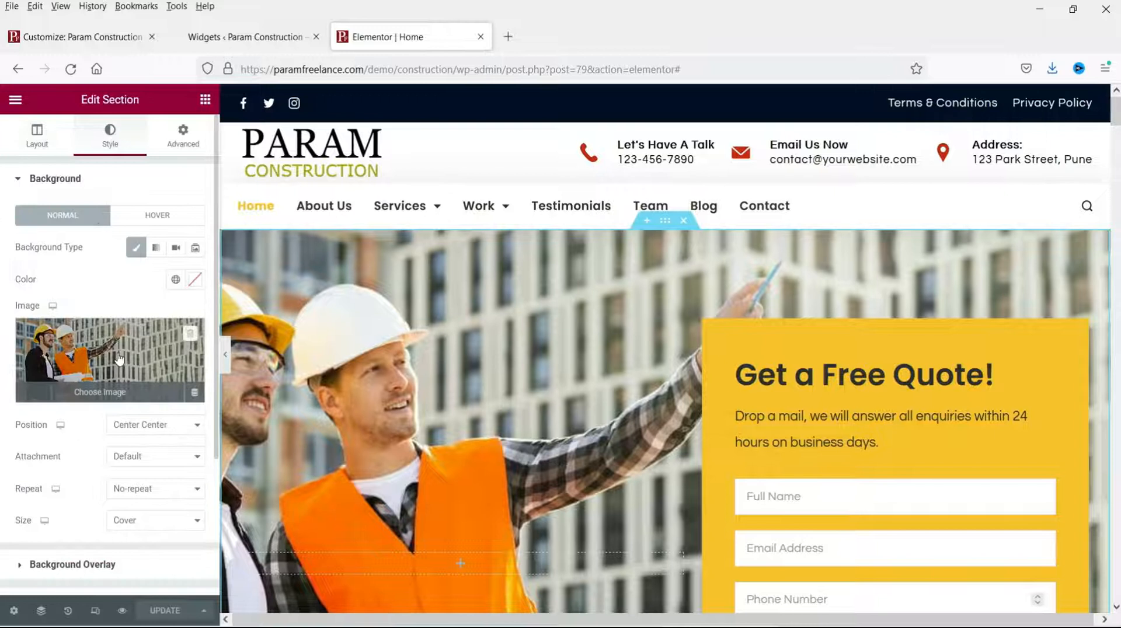
pyautogui.click(92, 354)
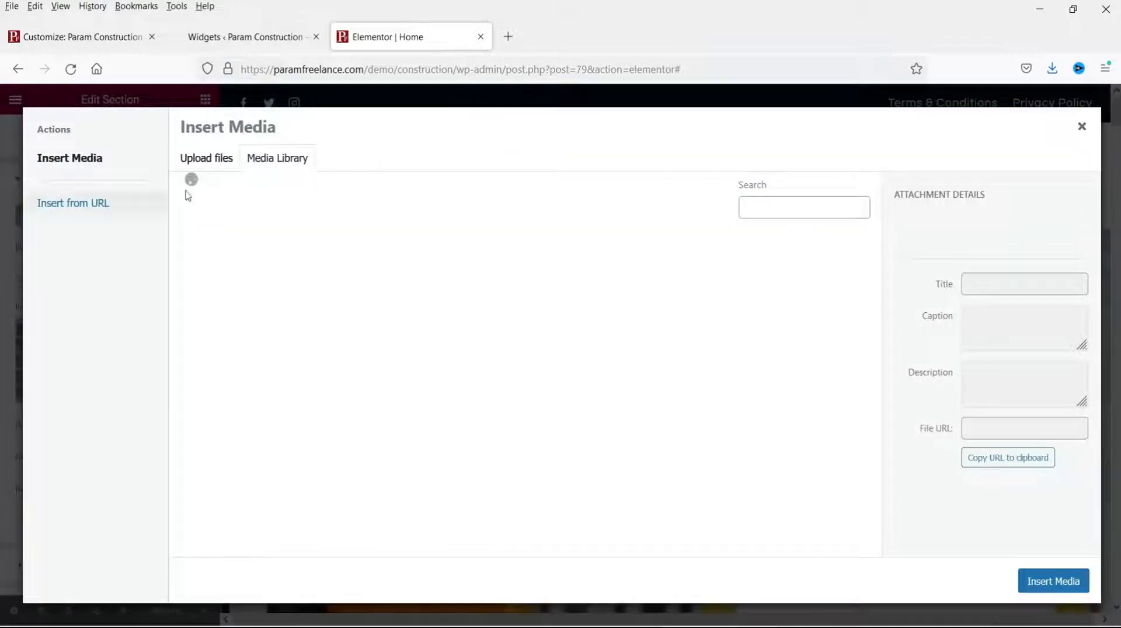
pyautogui.click(210, 157)
pyautogui.click(629, 373)
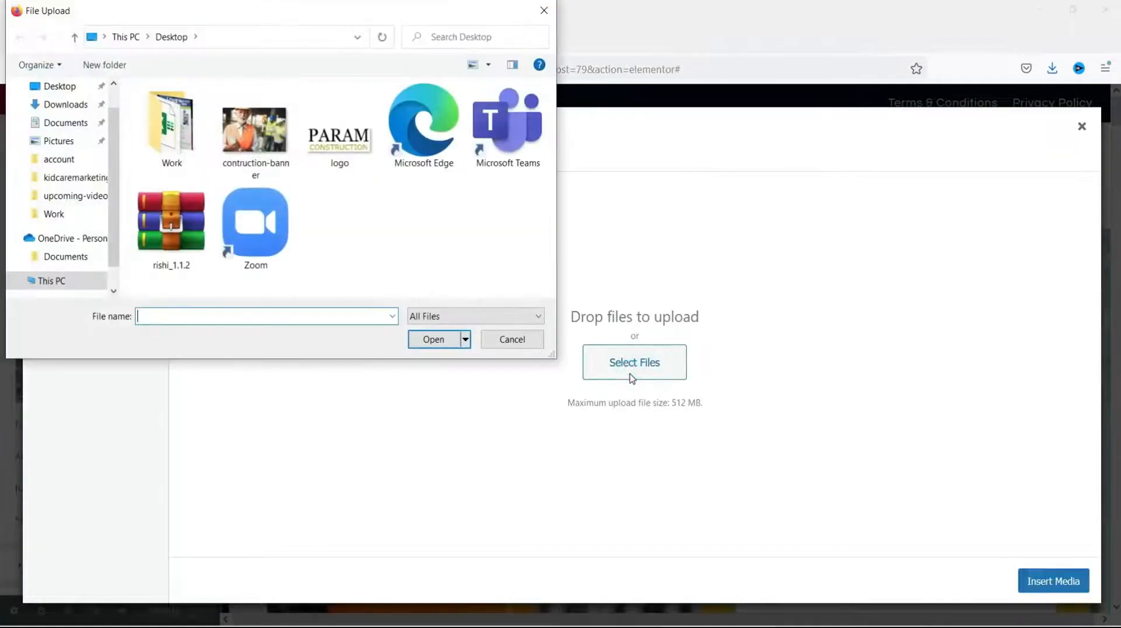
pyautogui.click(264, 155)
pyautogui.click(453, 340)
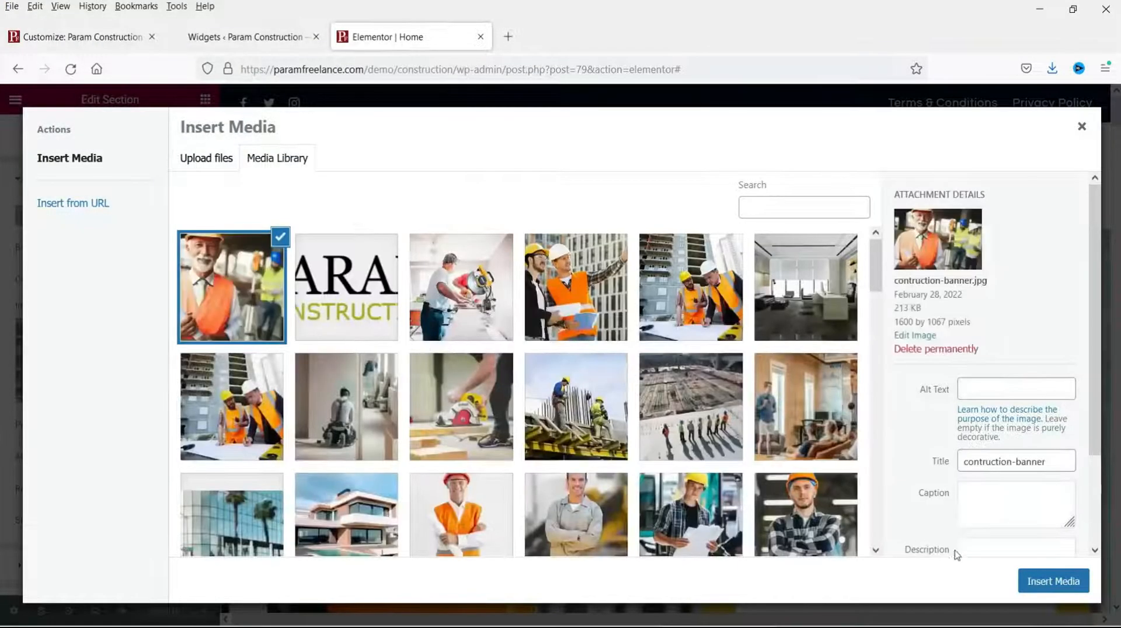
pyautogui.click(1033, 584)
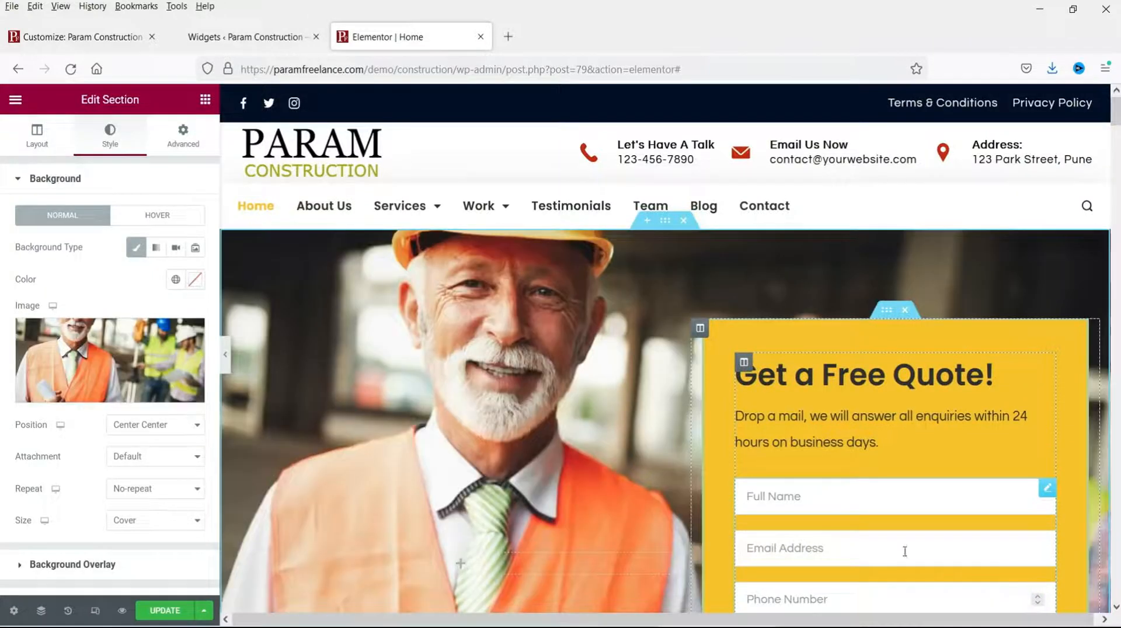
# Step: Preview the new hero background at full width with the editor panel hidden
pyautogui.scroll(-4, 608, 361)
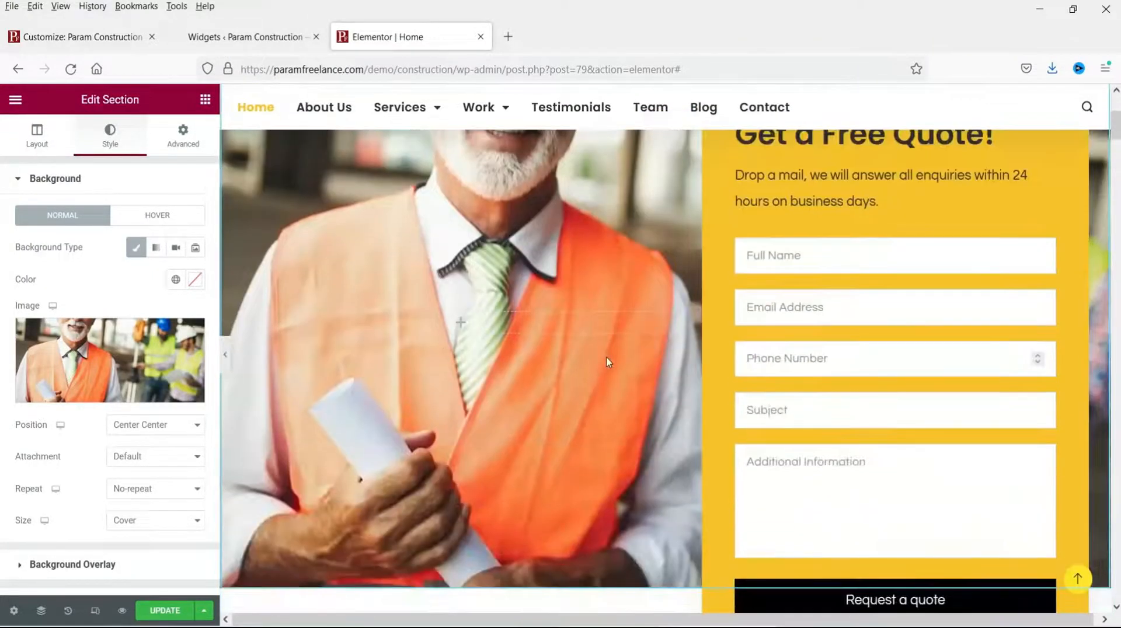
pyautogui.scroll(4, 607, 362)
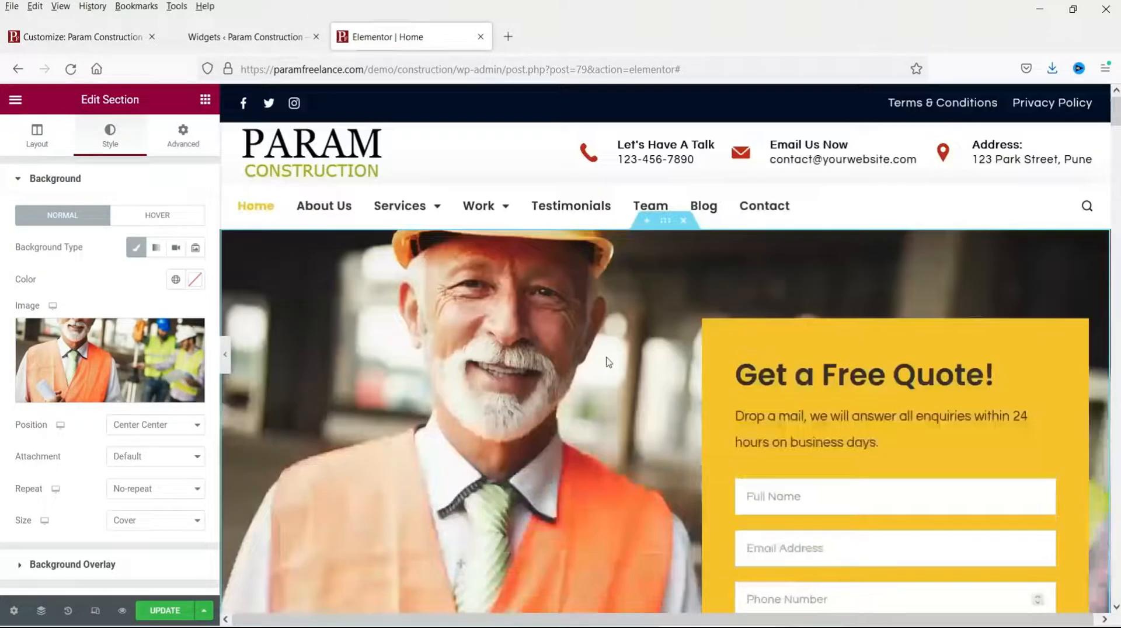
pyautogui.click(226, 354)
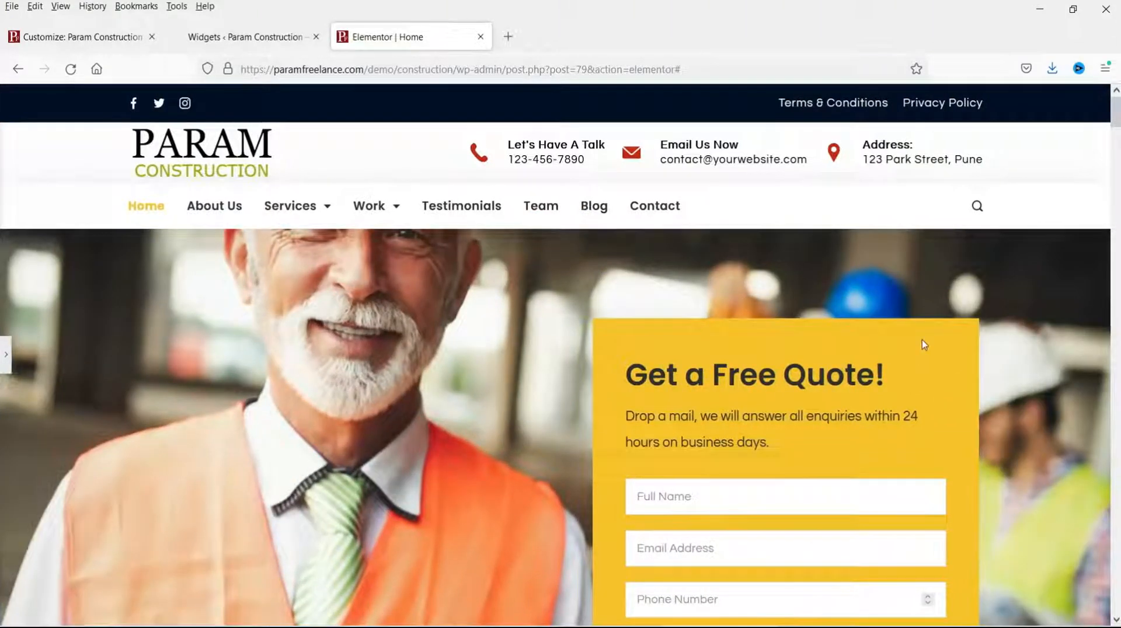
pyautogui.scroll(-4, 922, 341)
pyautogui.scroll(4, 922, 341)
pyautogui.click(6, 356)
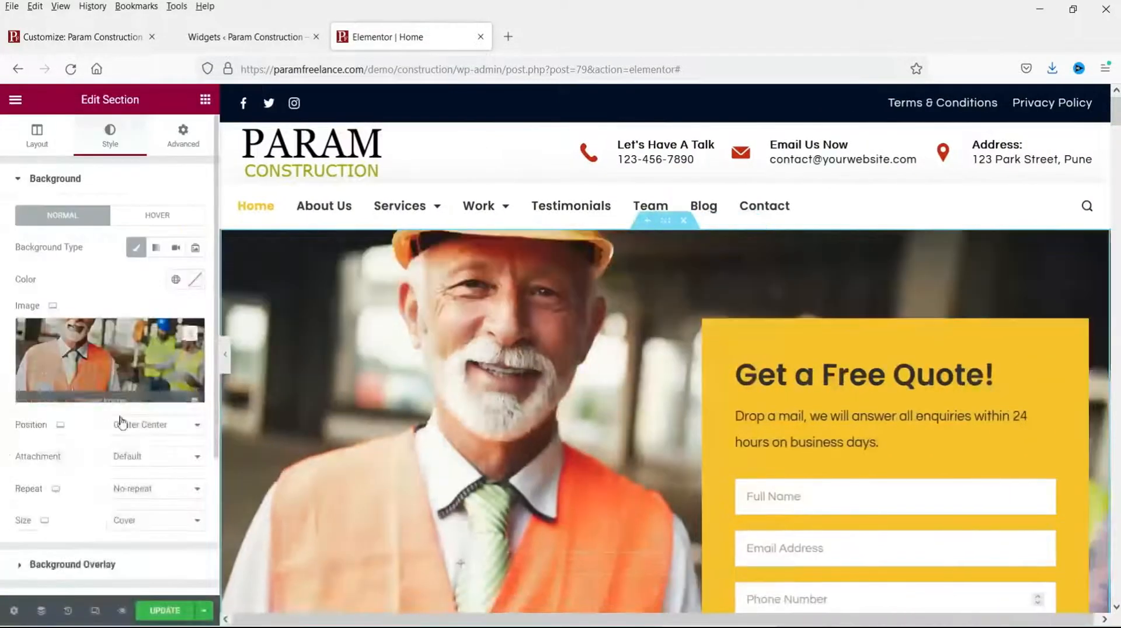
# Step: Set the hero background to Position Top Left, Attachment Scroll and Size Cover
pyautogui.click(148, 430)
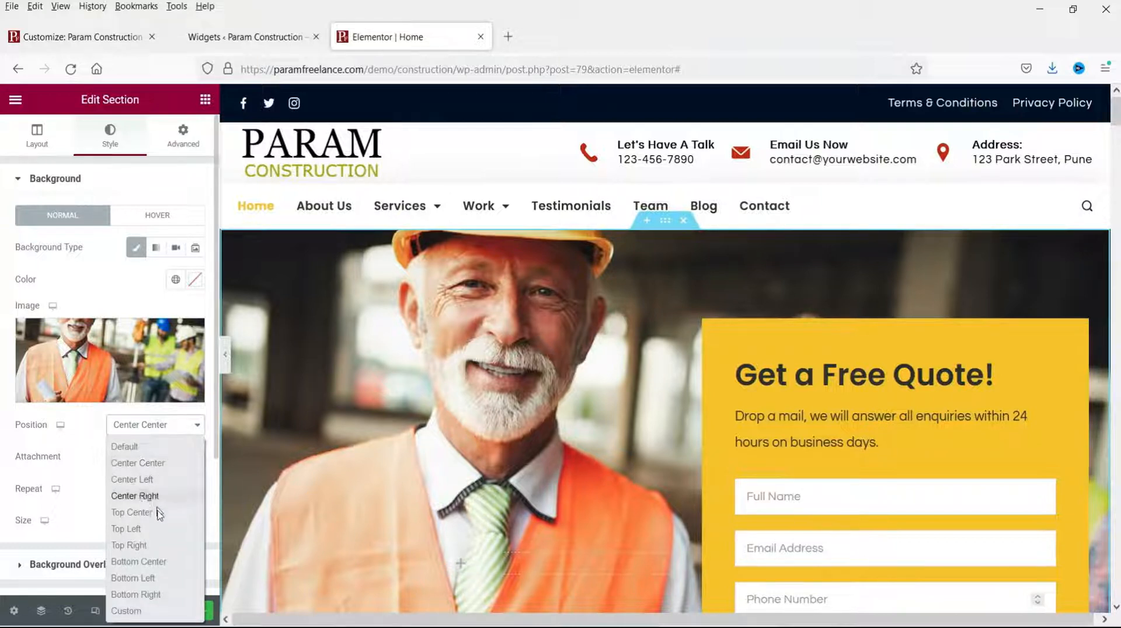
pyautogui.click(132, 512)
pyautogui.click(153, 456)
pyautogui.click(134, 512)
pyautogui.click(140, 456)
pyautogui.click(134, 495)
pyautogui.click(140, 520)
pyautogui.click(125, 591)
pyautogui.click(153, 520)
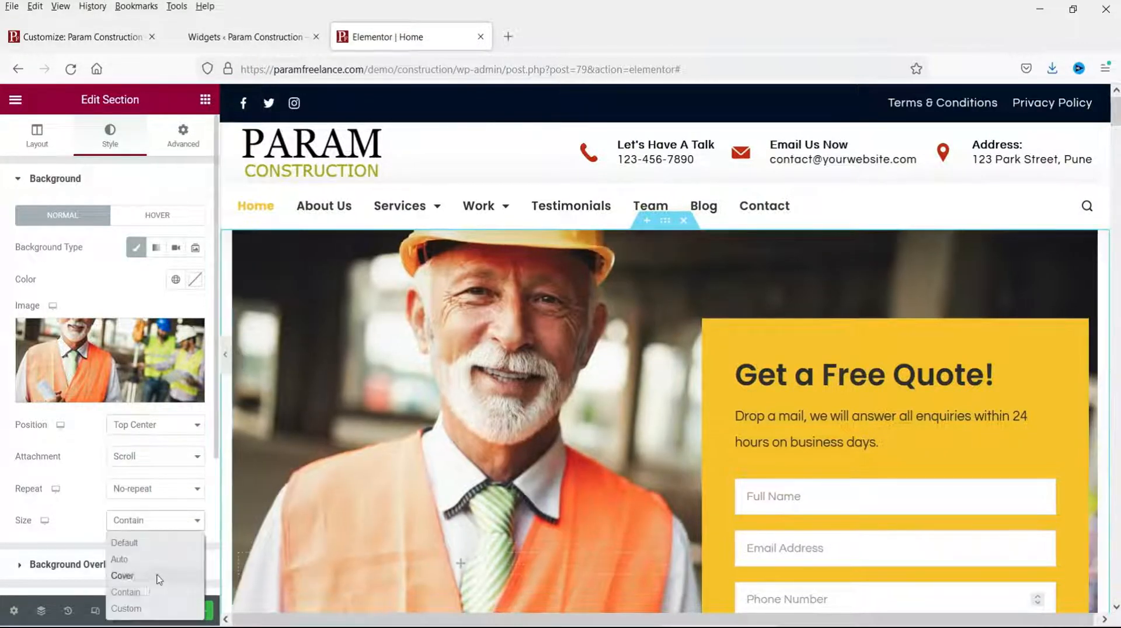
pyautogui.click(159, 580)
pyautogui.click(154, 424)
pyautogui.click(175, 528)
pyautogui.click(225, 354)
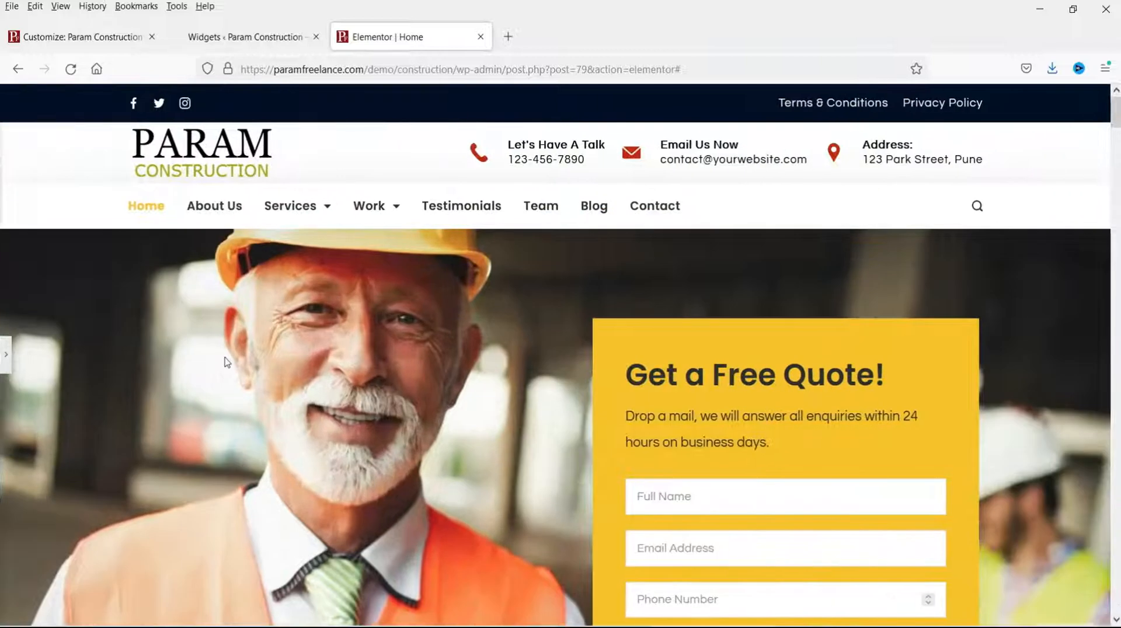
pyautogui.click(5, 354)
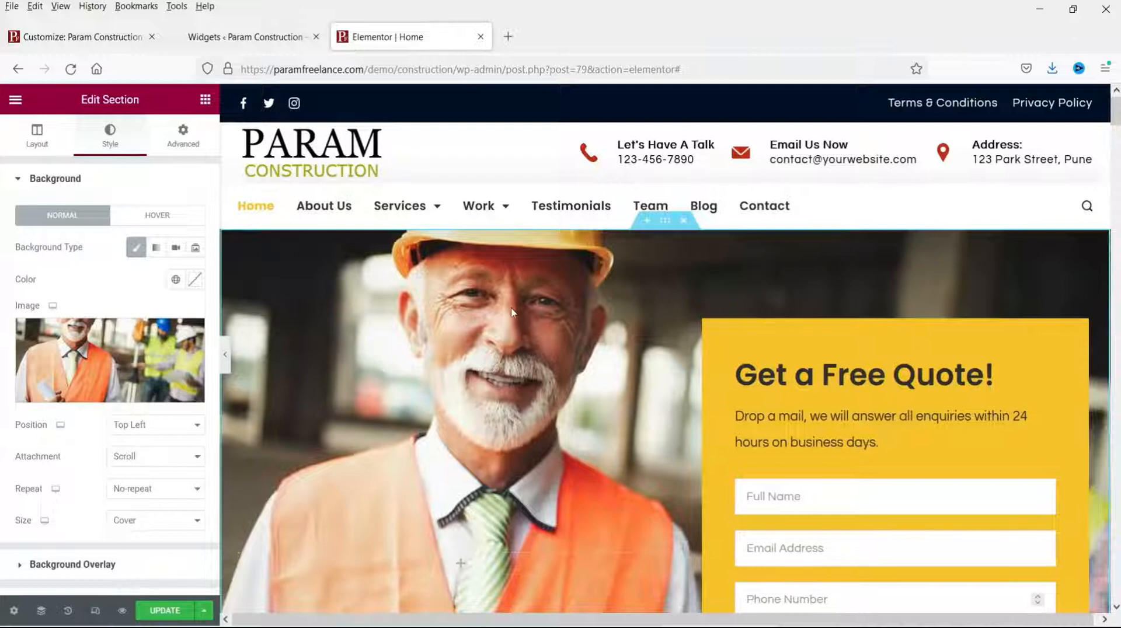
# Step: Inspect the quote box container's yellow #f8c12c background settings
pyautogui.scroll(-2, 514, 316)
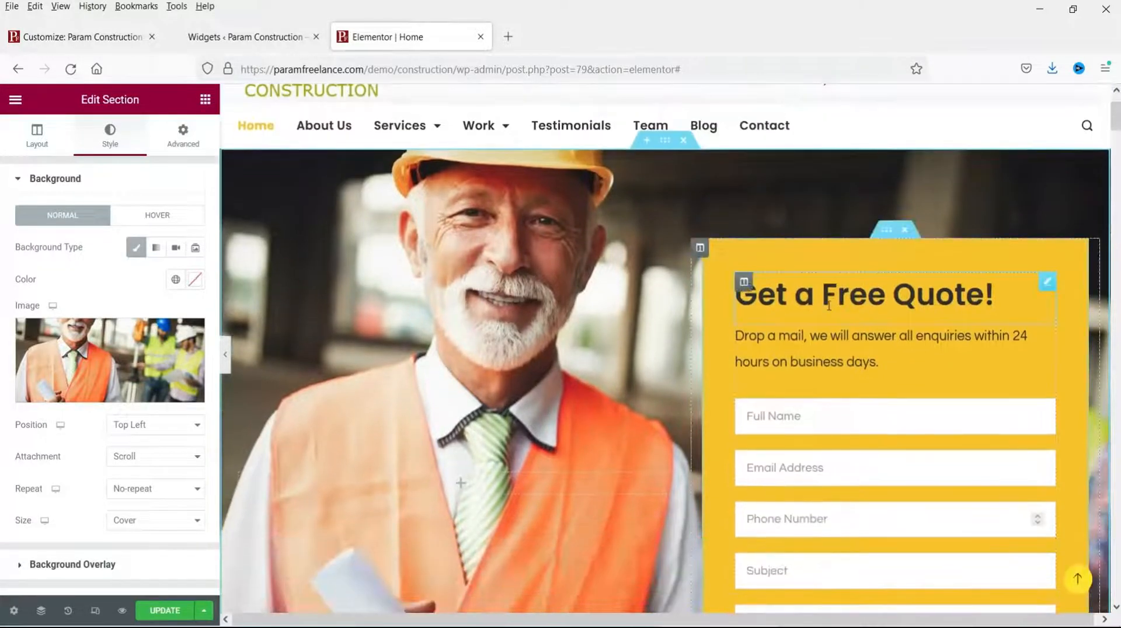
pyautogui.click(886, 229)
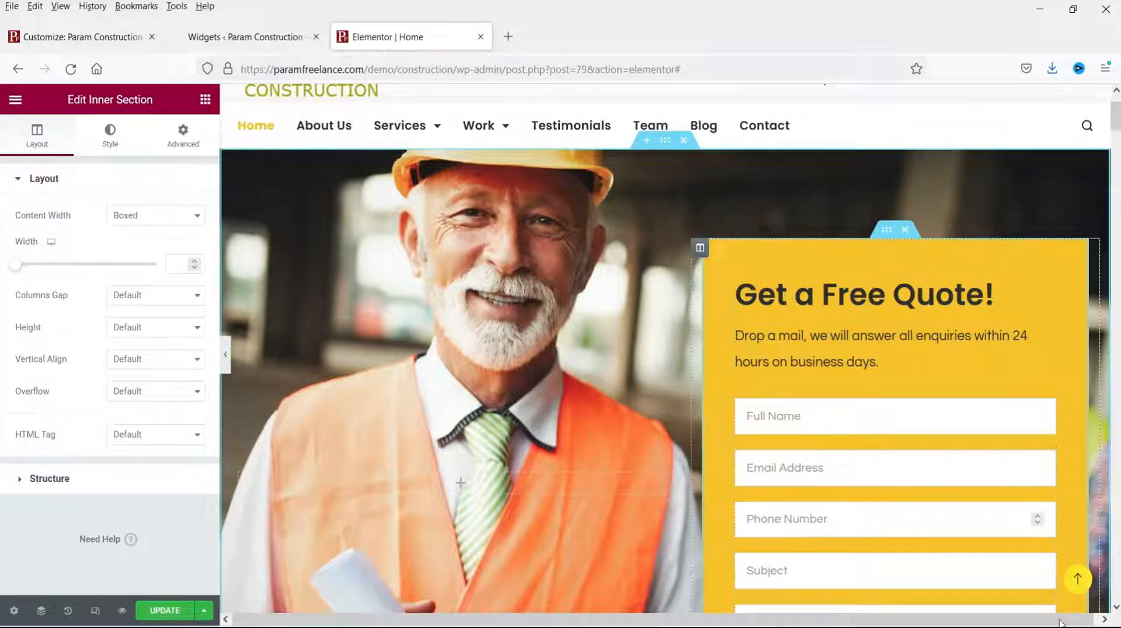
pyautogui.click(882, 234)
pyautogui.click(110, 135)
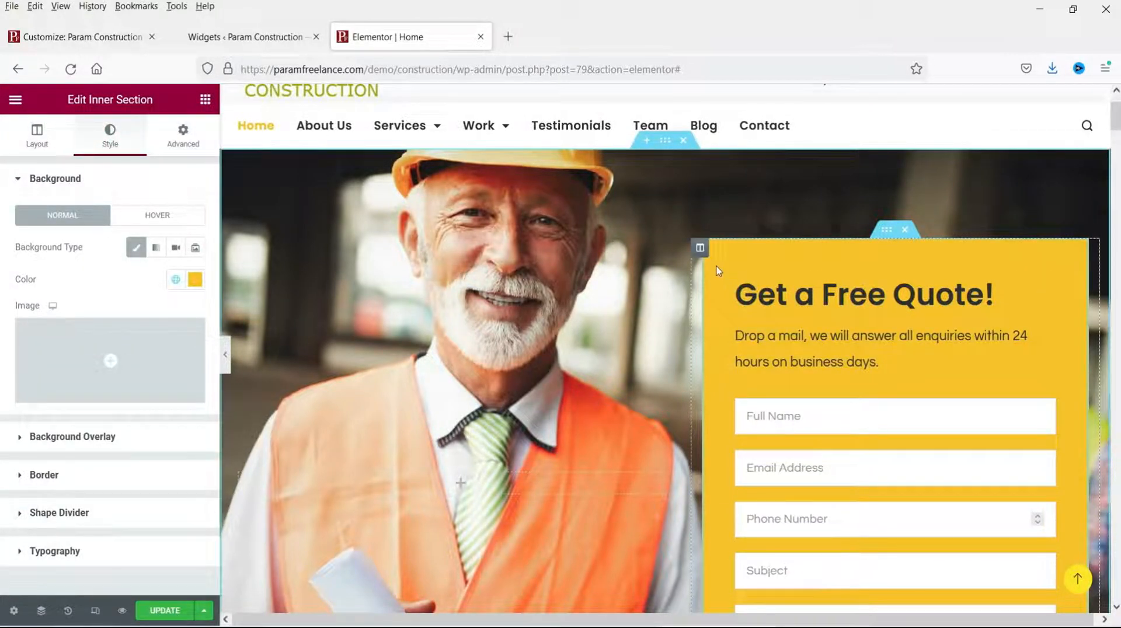
pyautogui.click(830, 288)
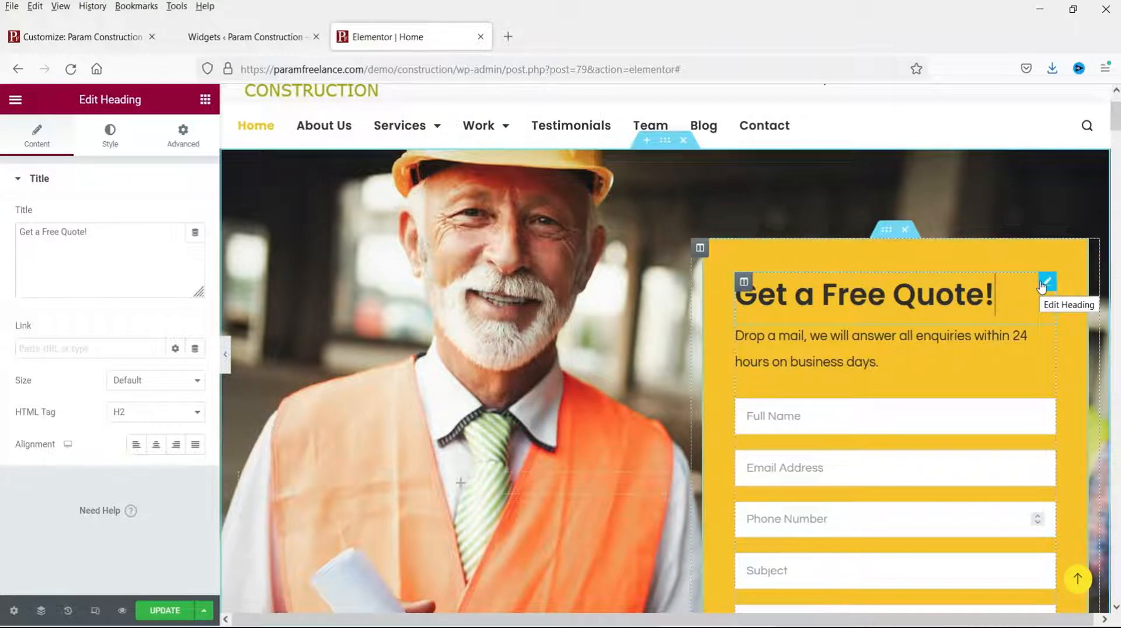
# Step: Delete the word 'a' from the Get a Free Quote! heading title
pyautogui.click(864, 292)
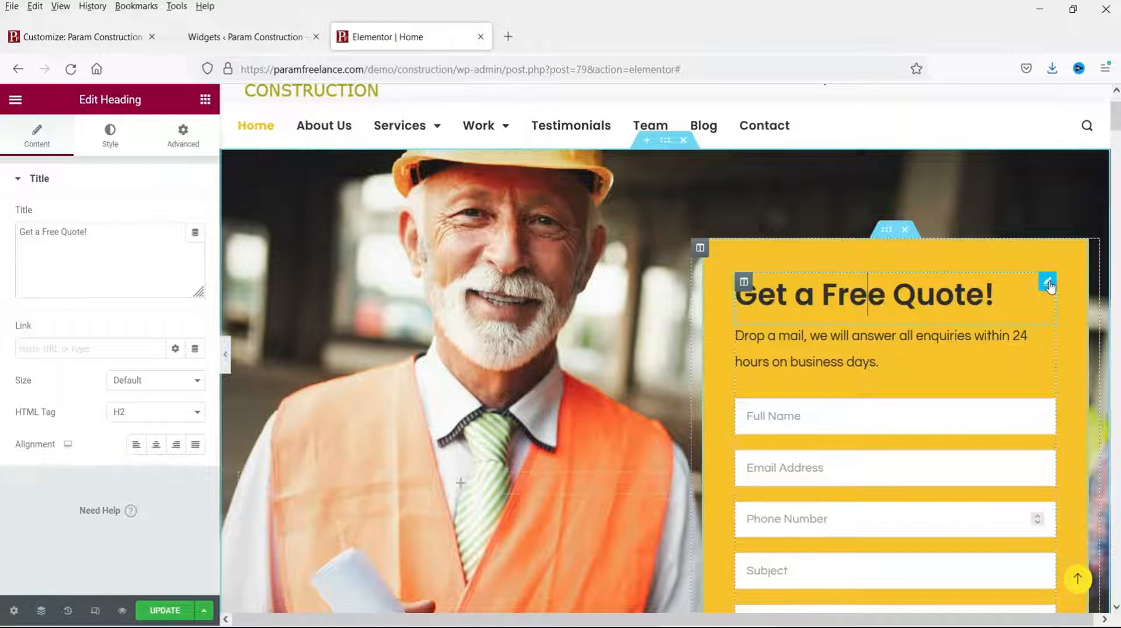
pyautogui.moveTo(98, 236); pyautogui.dragTo(22, 242)
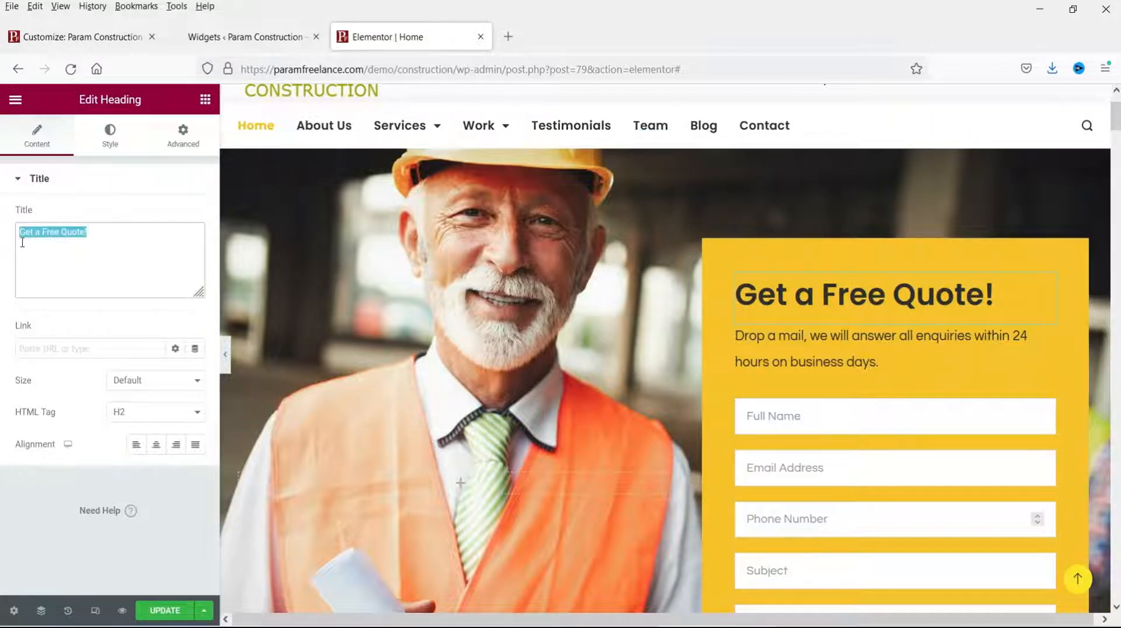
pyautogui.click(105, 235)
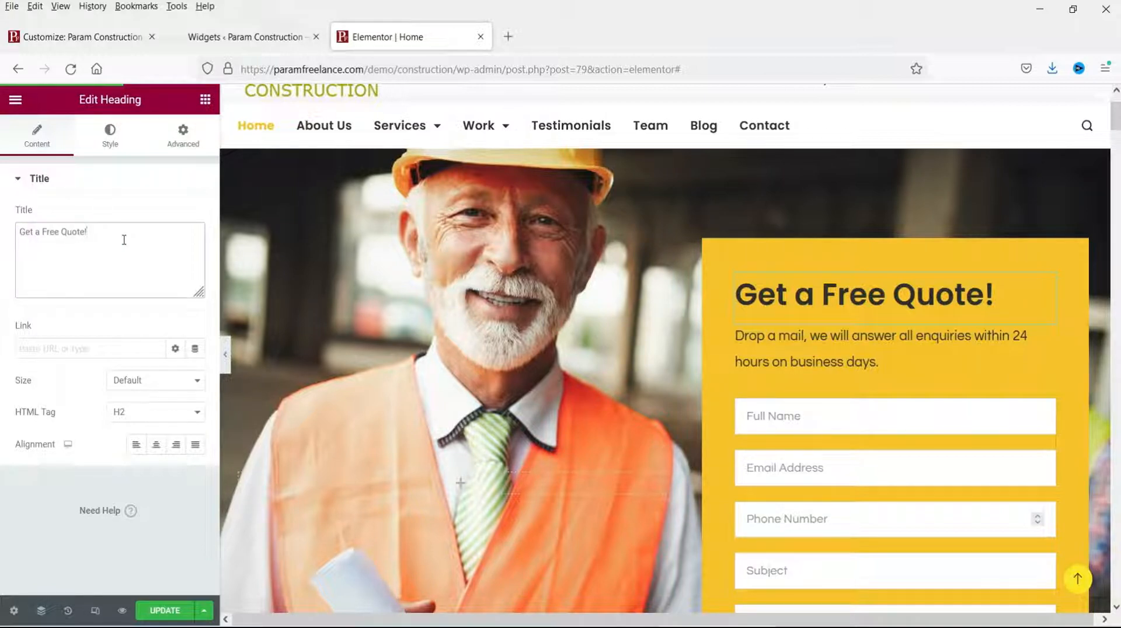
pyautogui.doubleClick(42, 233)
pyautogui.press('BackSpace')
# Step: Remove 'on business days' from the Drop a mail paragraph and open the quote form's settings
pyautogui.click(813, 350)
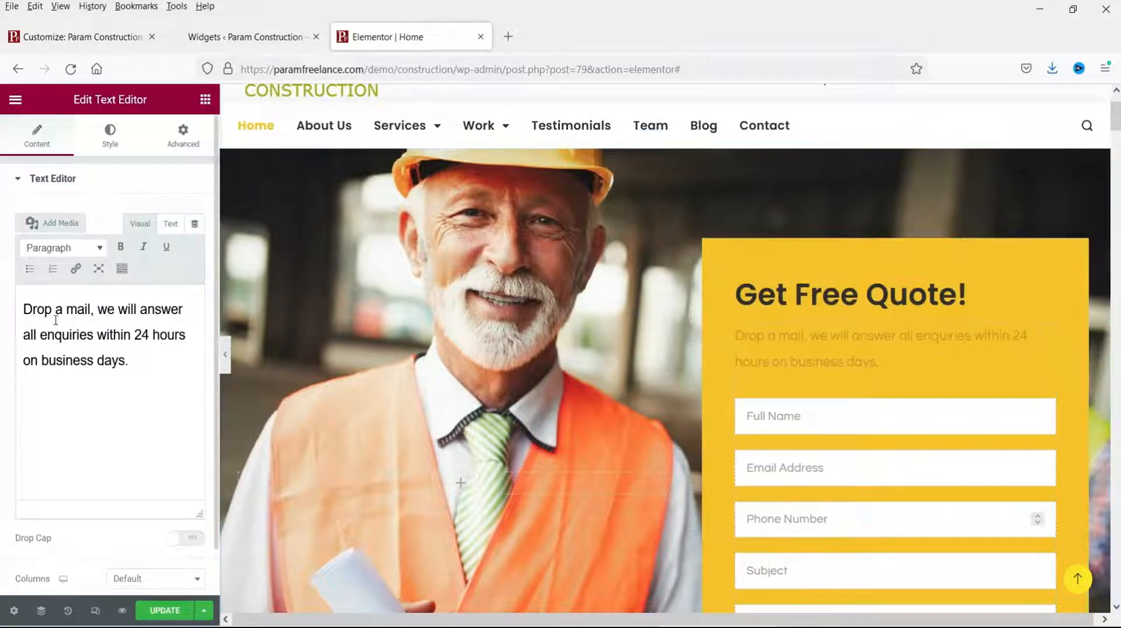
pyautogui.moveTo(22, 303); pyautogui.dragTo(132, 363)
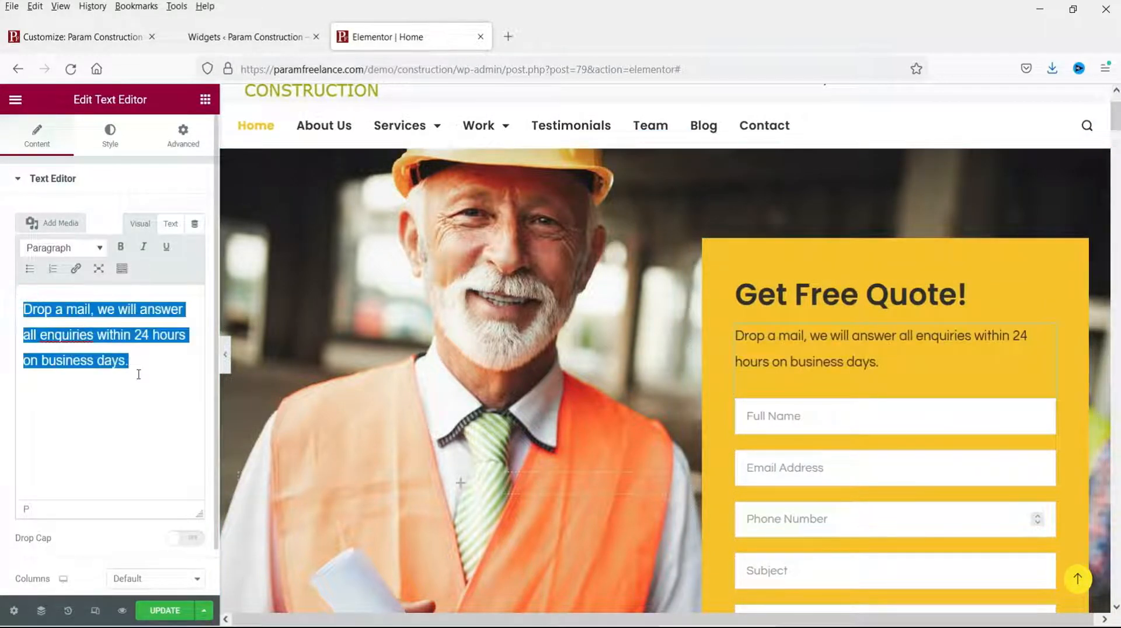
pyautogui.click(139, 375)
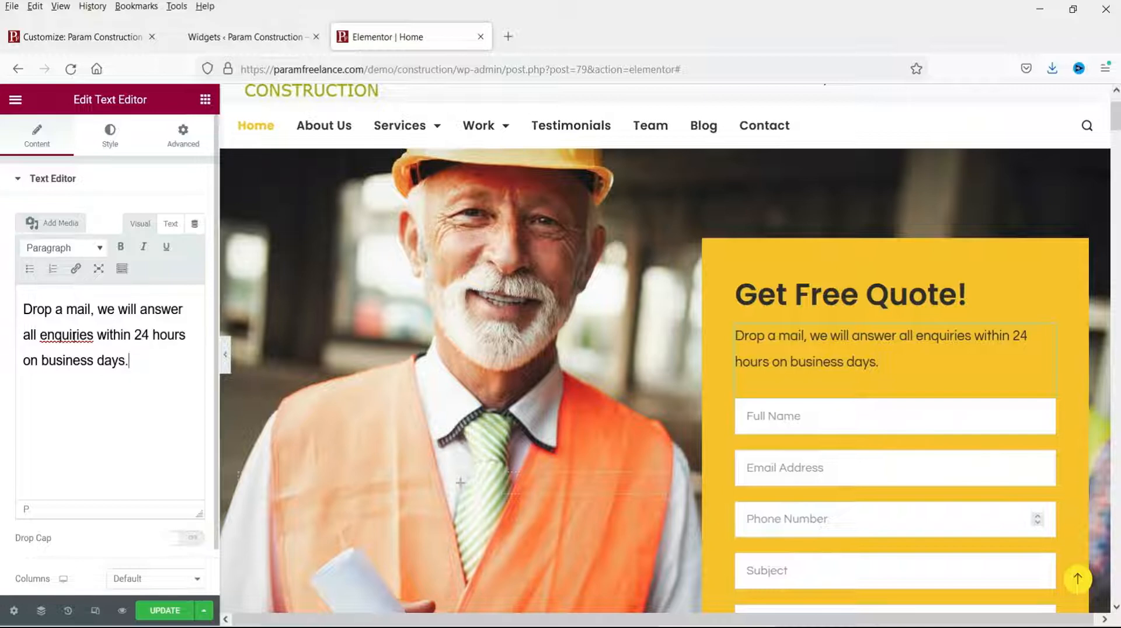
pyautogui.moveTo(189, 335); pyautogui.dragTo(125, 363)
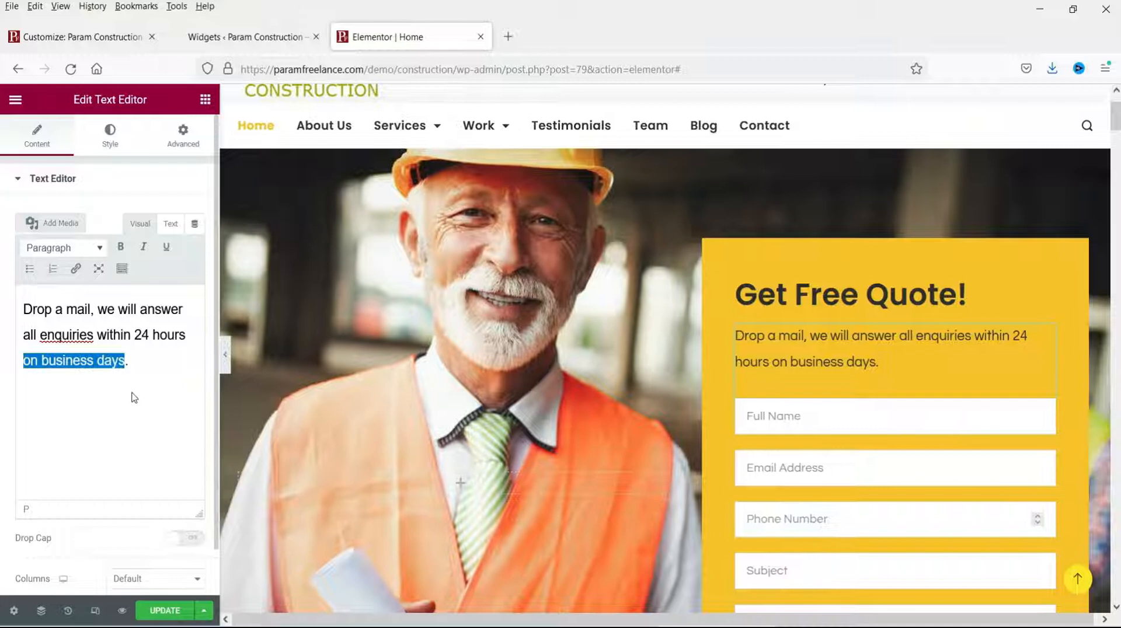
pyautogui.press('BackSpace')
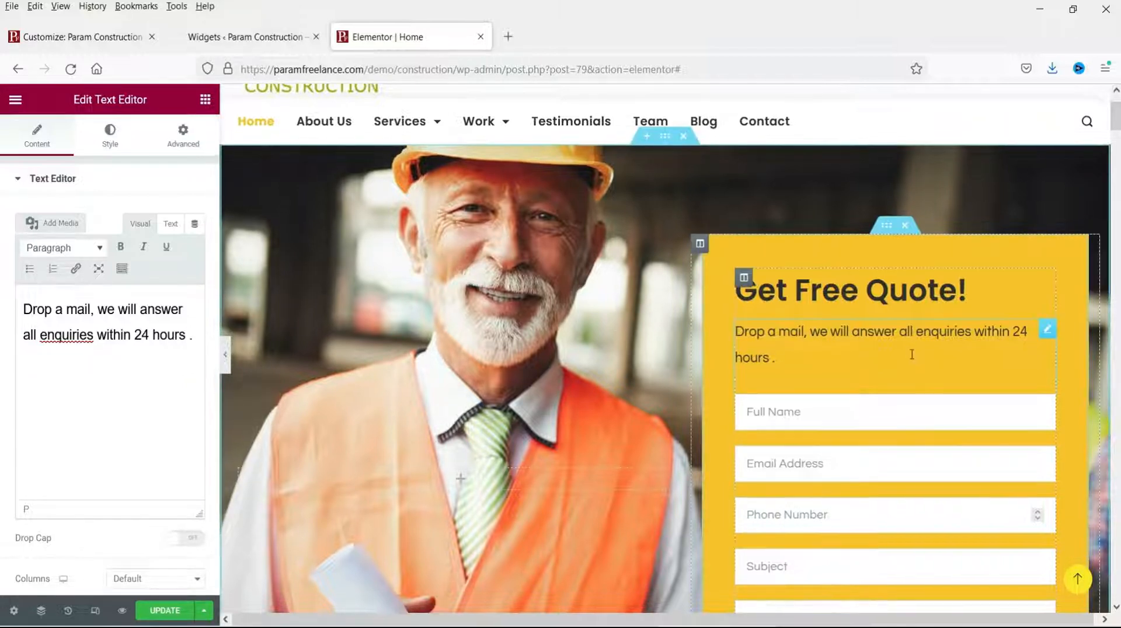
pyautogui.scroll(-3, 910, 351)
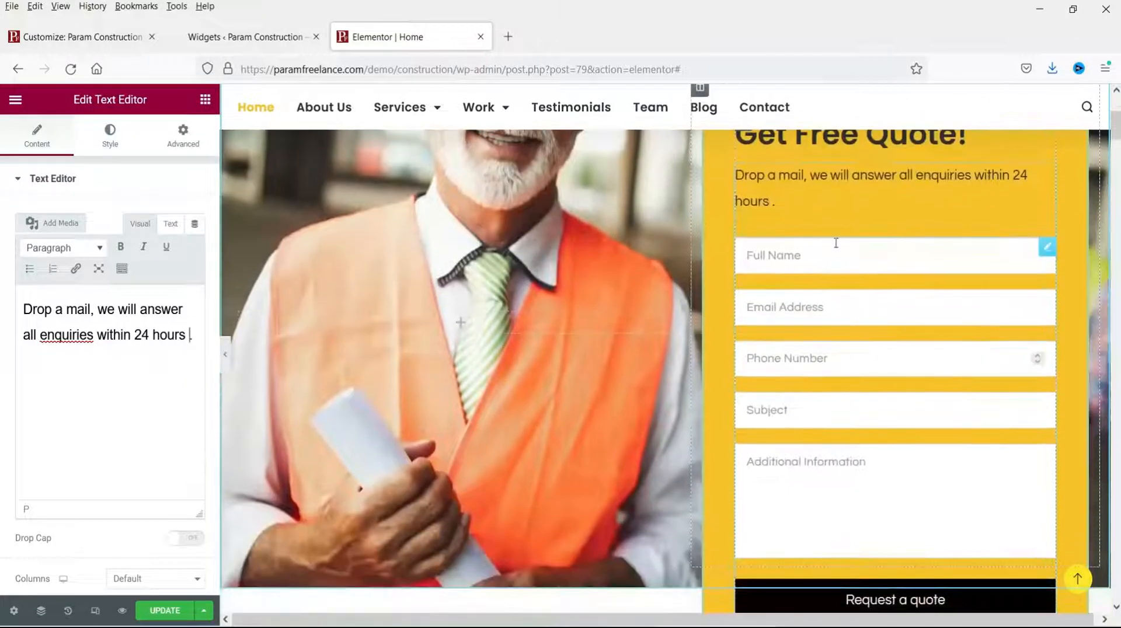
pyautogui.click(1048, 250)
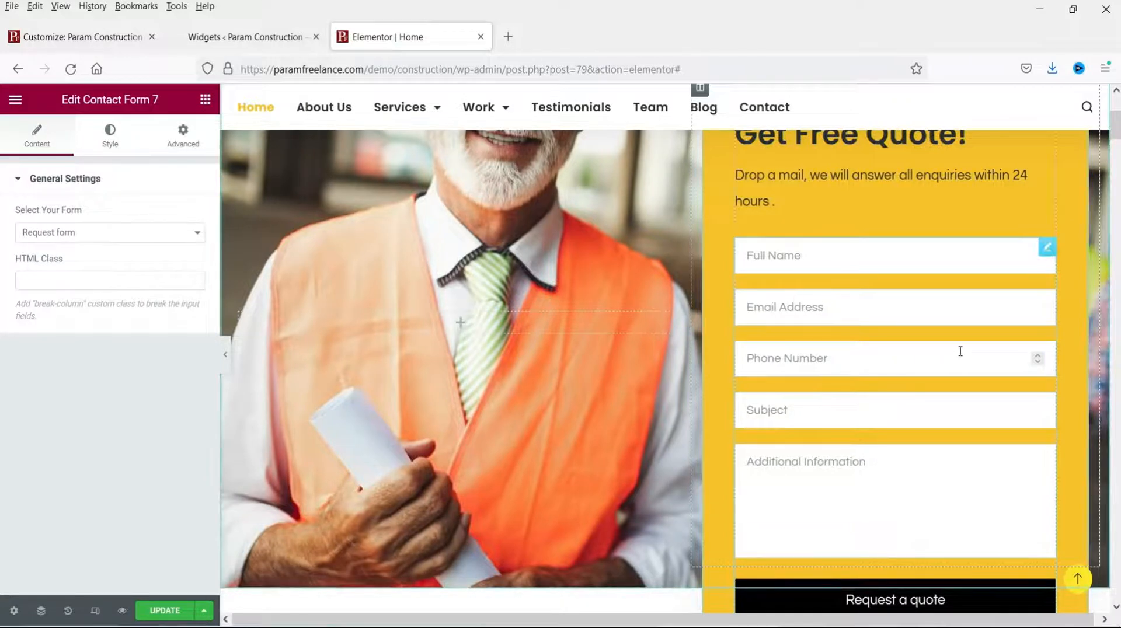
# Step: Review the Contact Form 7 'Request form' fields in the admin, then return to Elementor
pyautogui.click(234, 36)
pyautogui.moveTo(43, 141)
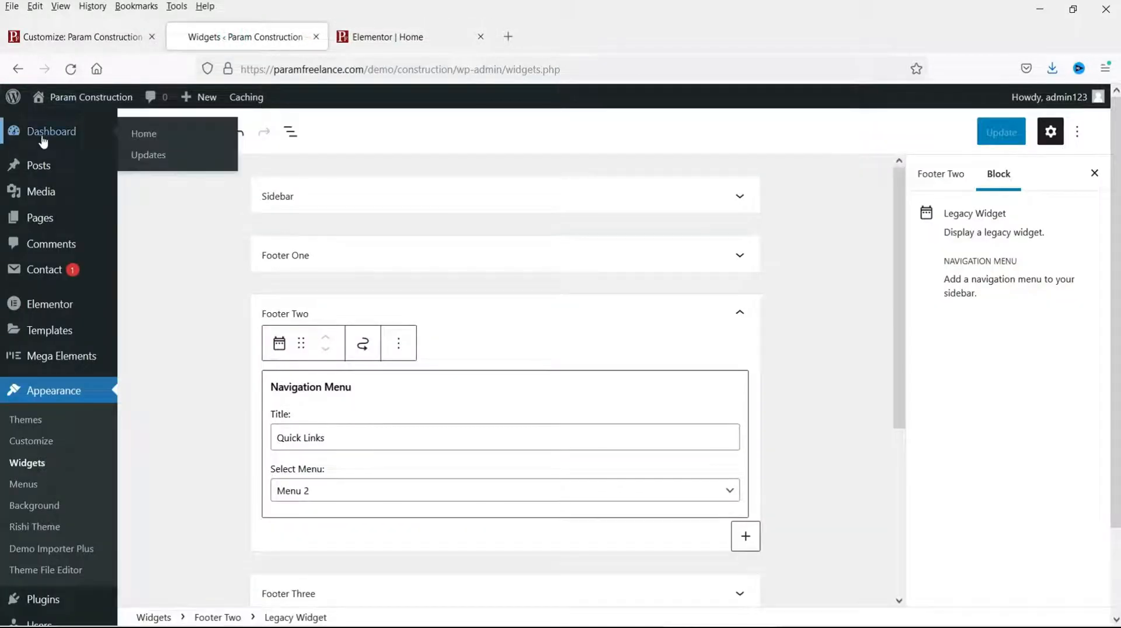
pyautogui.click(44, 275)
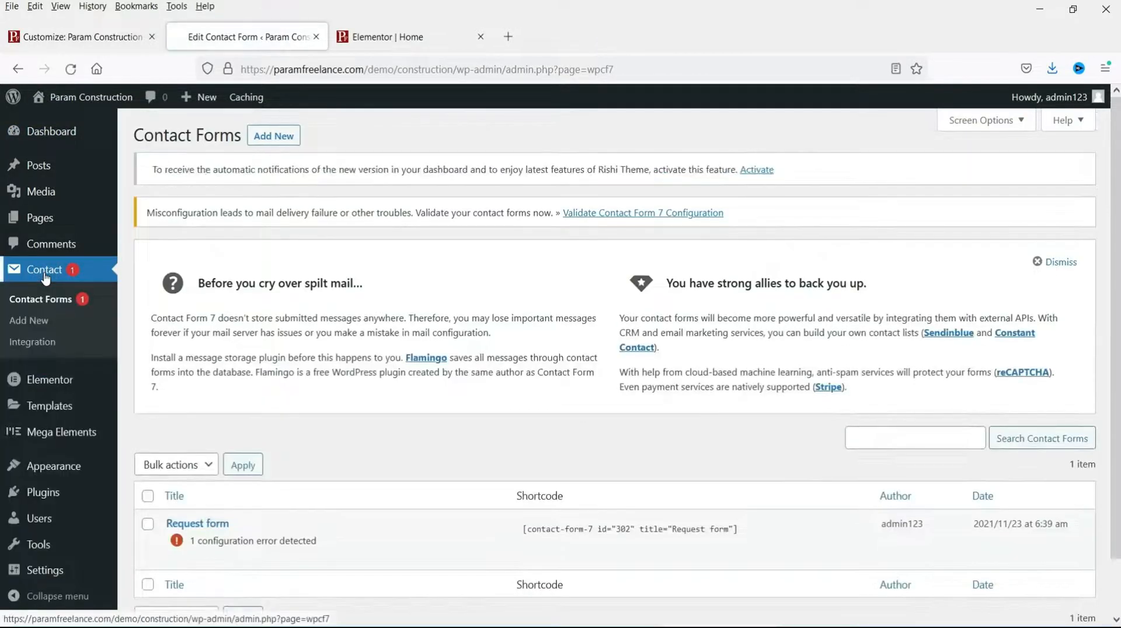
pyautogui.scroll(-2, 336, 261)
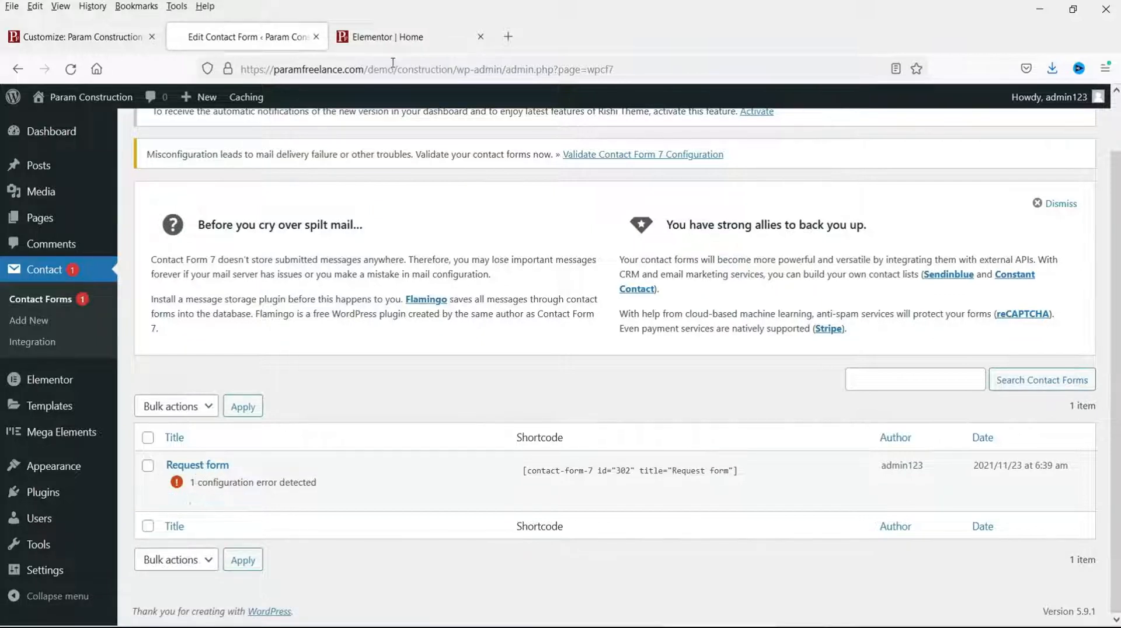
pyautogui.click(392, 40)
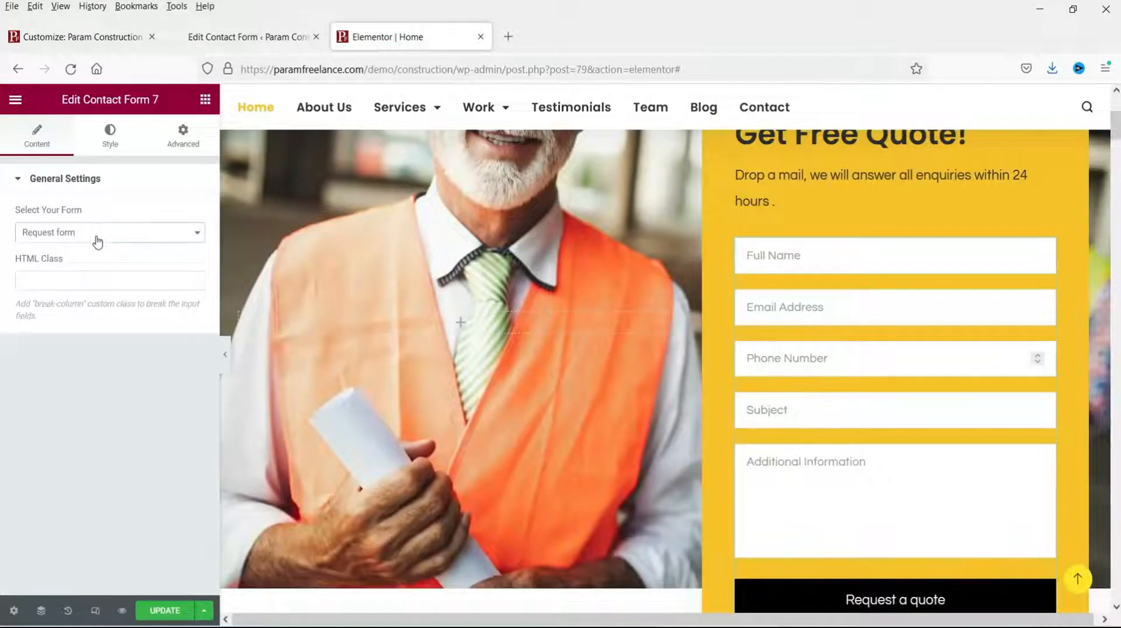
pyautogui.click(282, 34)
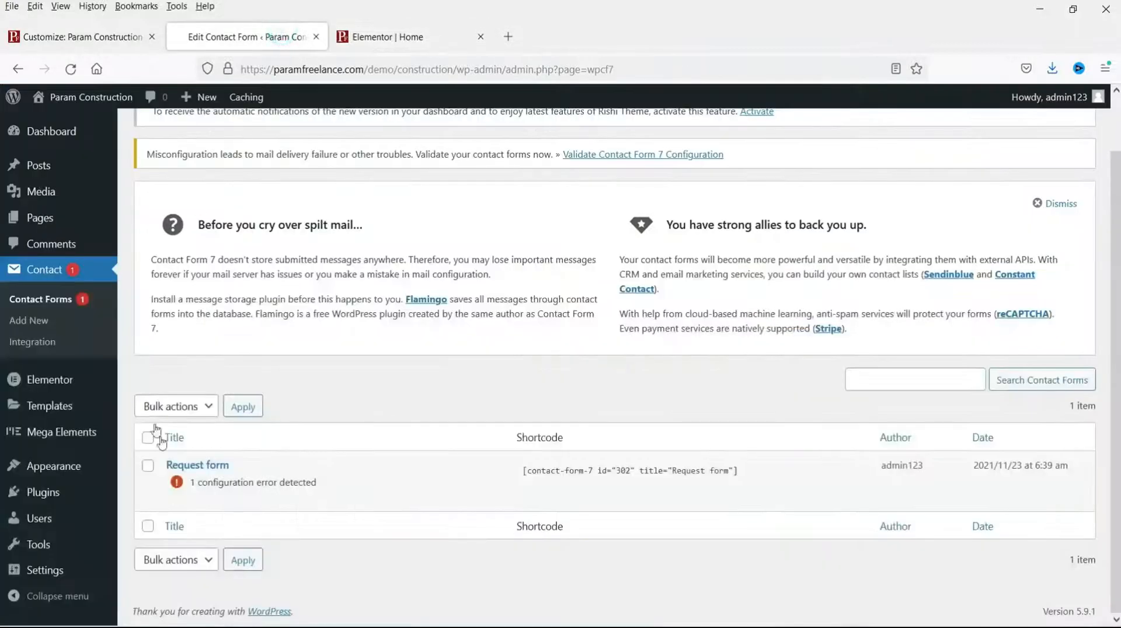
pyautogui.click(174, 500)
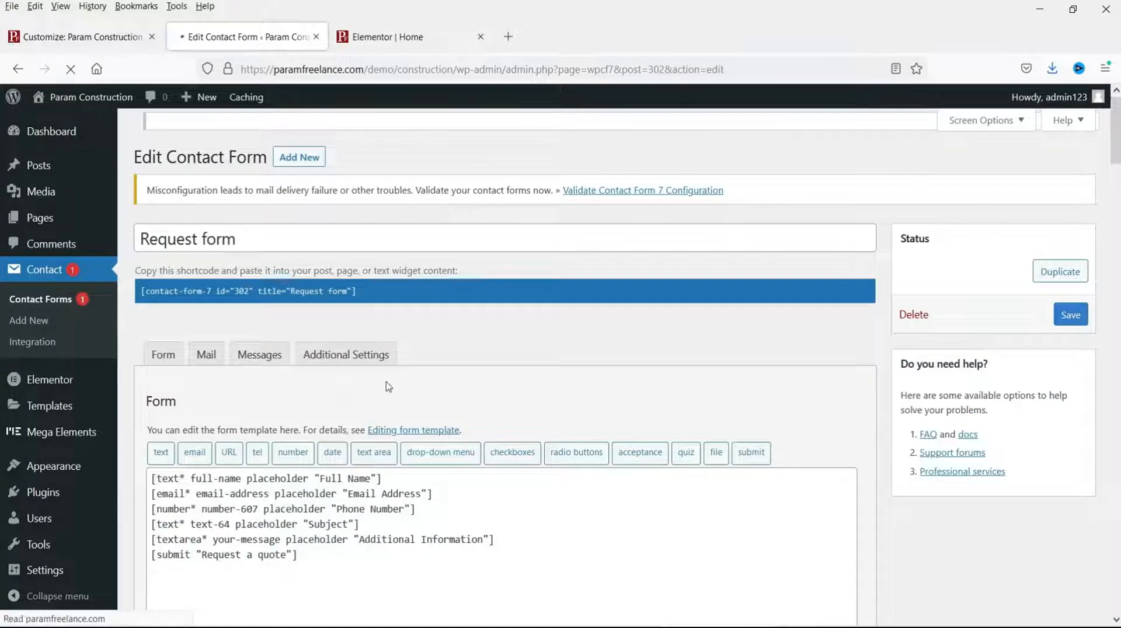
pyautogui.scroll(-3, 331, 432)
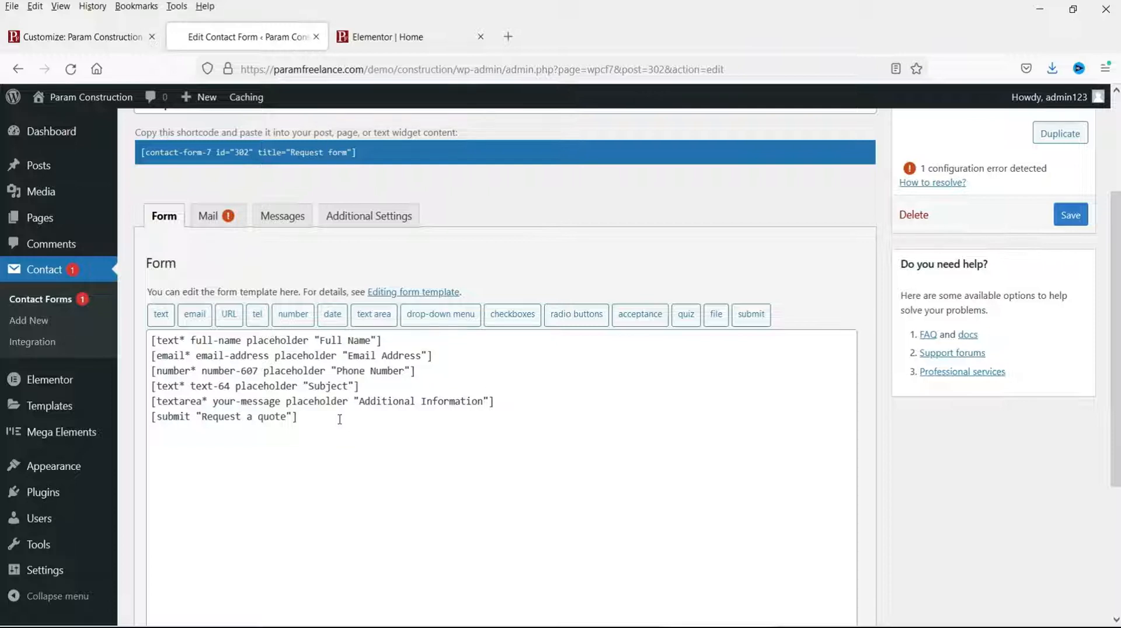
pyautogui.click(385, 36)
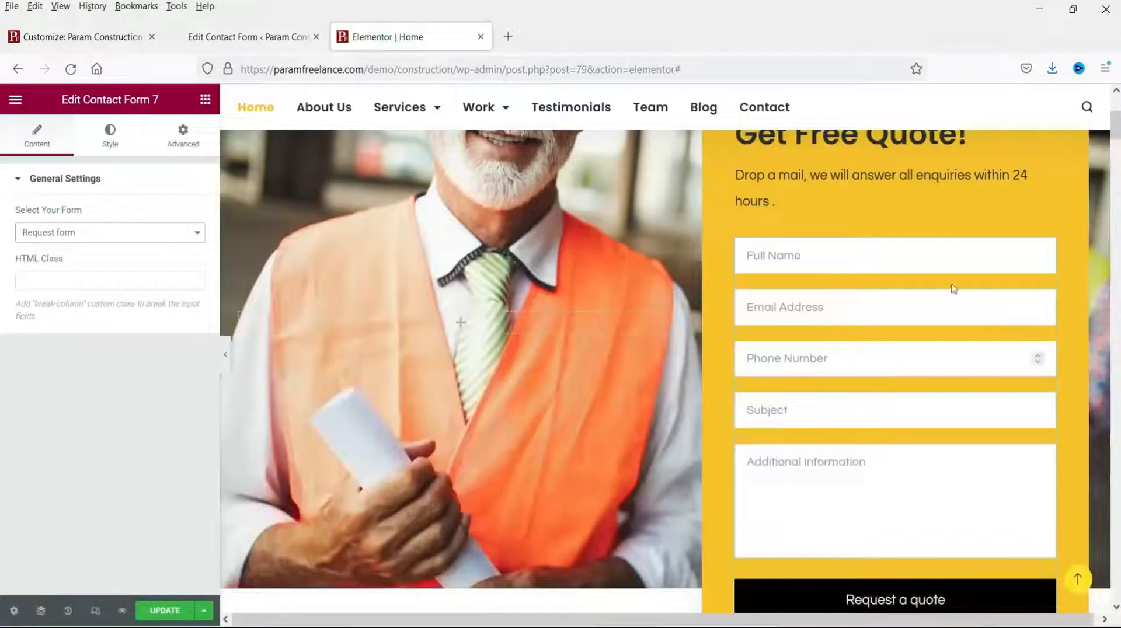
# Step: Replace 'We Are' with 'Param Freelance is' in the intro heading title
pyautogui.scroll(5, 759, 269)
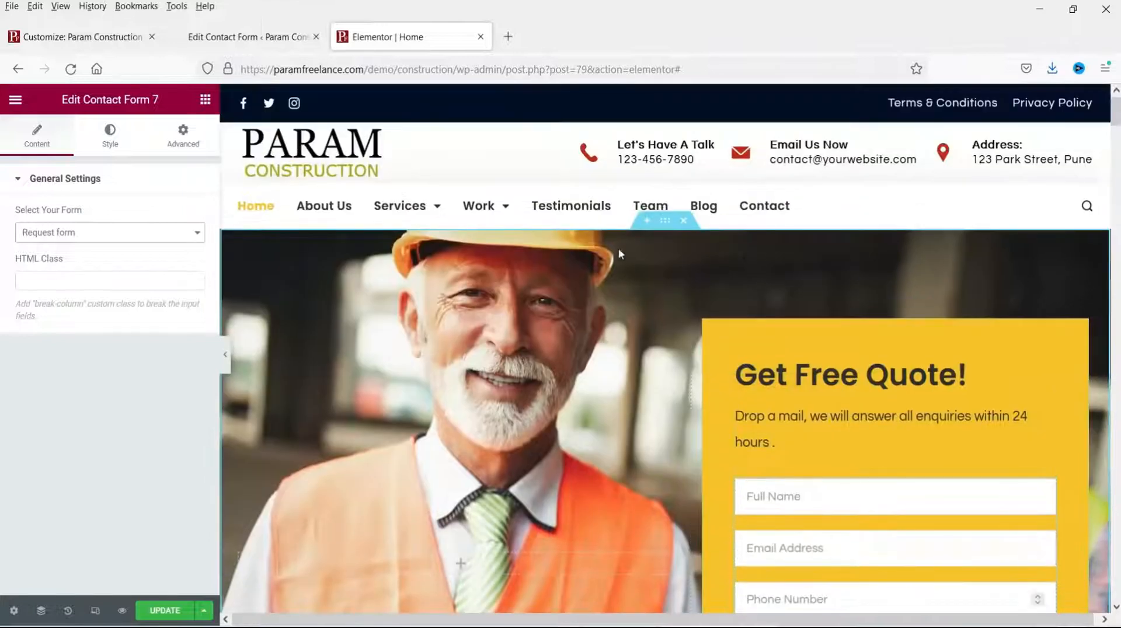
pyautogui.scroll(-10, 696, 288)
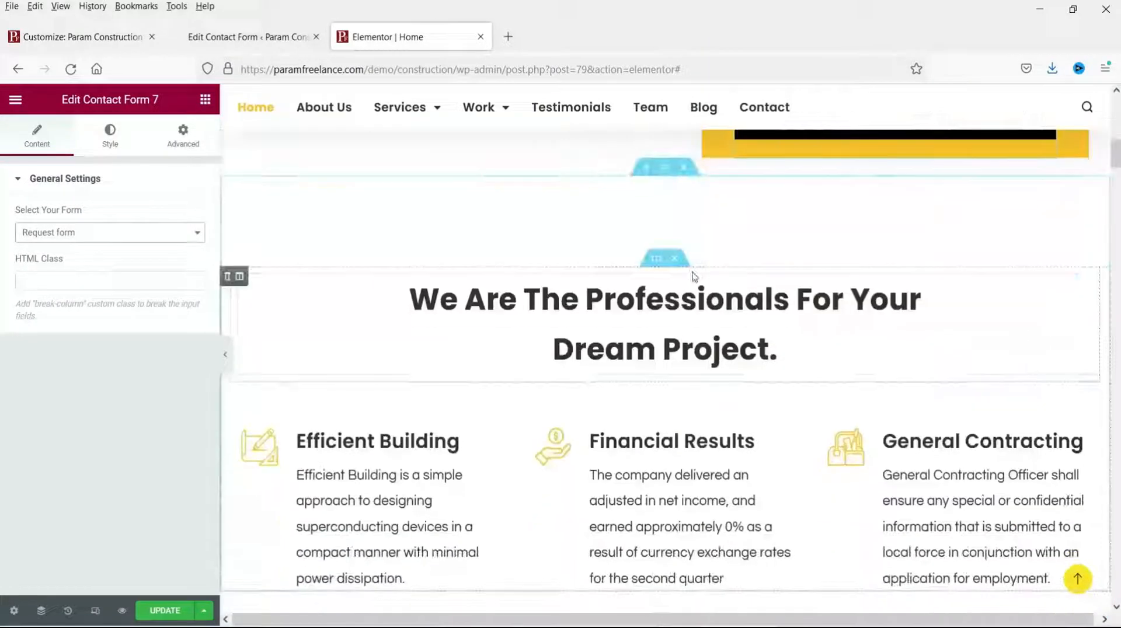
pyautogui.scroll(-2, 498, 325)
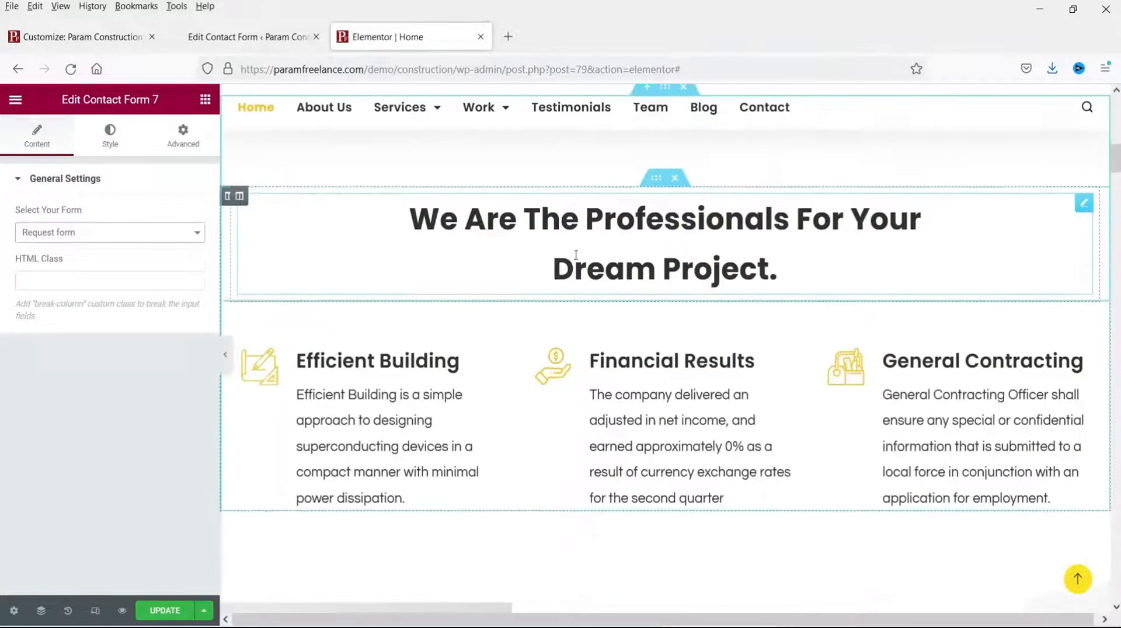
pyautogui.click(625, 207)
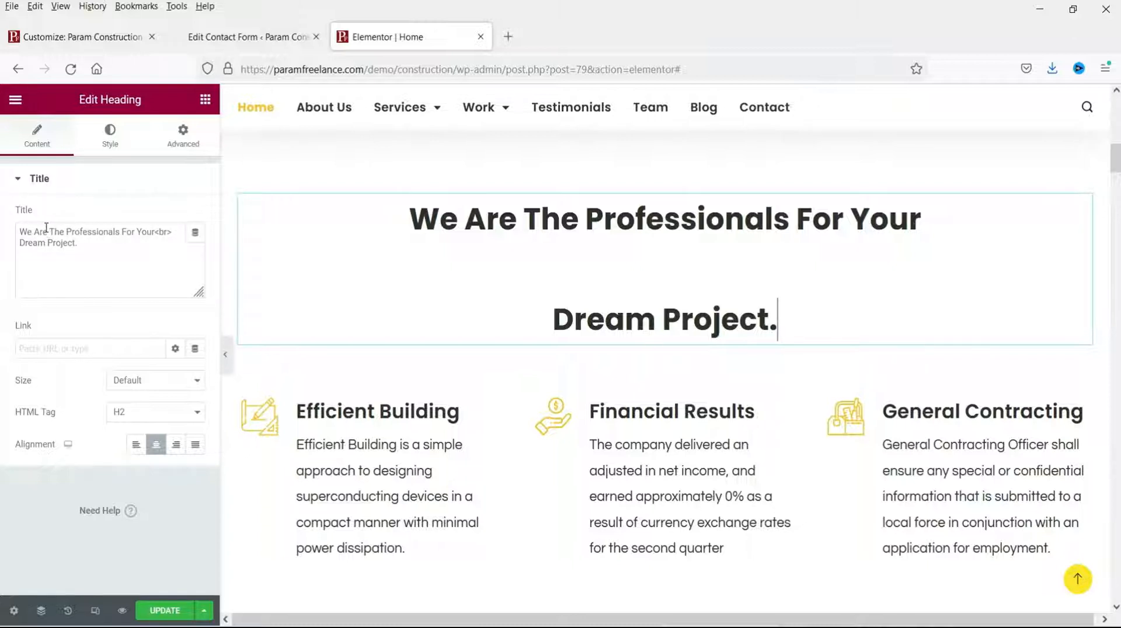
pyautogui.moveTo(47, 231); pyautogui.dragTo(1, 232)
pyautogui.write('Param Freelance')
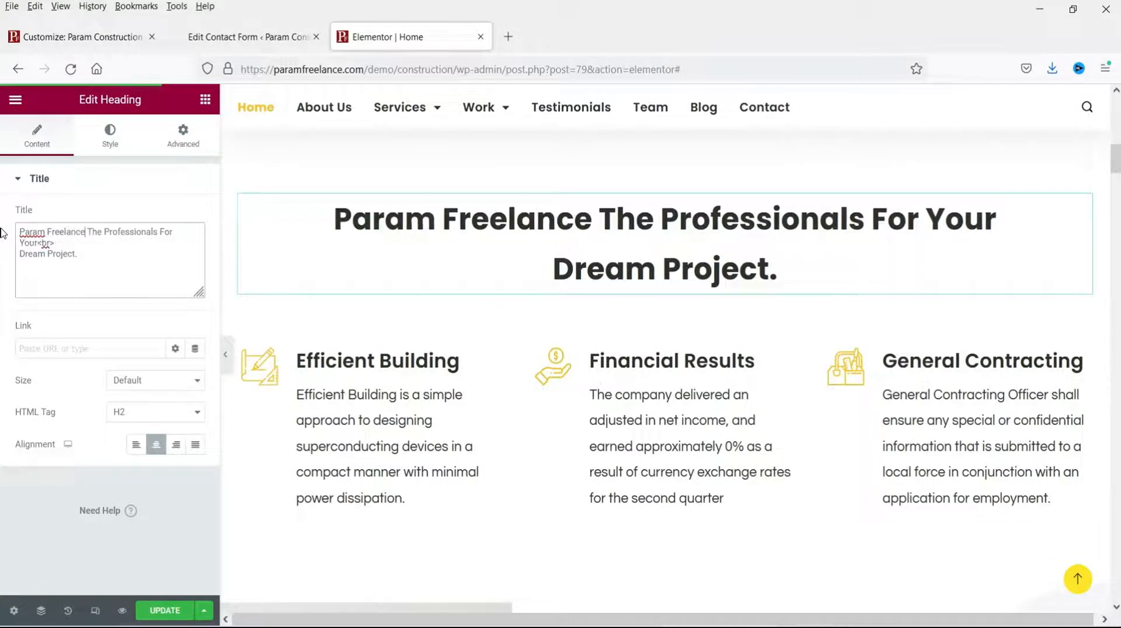
pyautogui.write(' is')
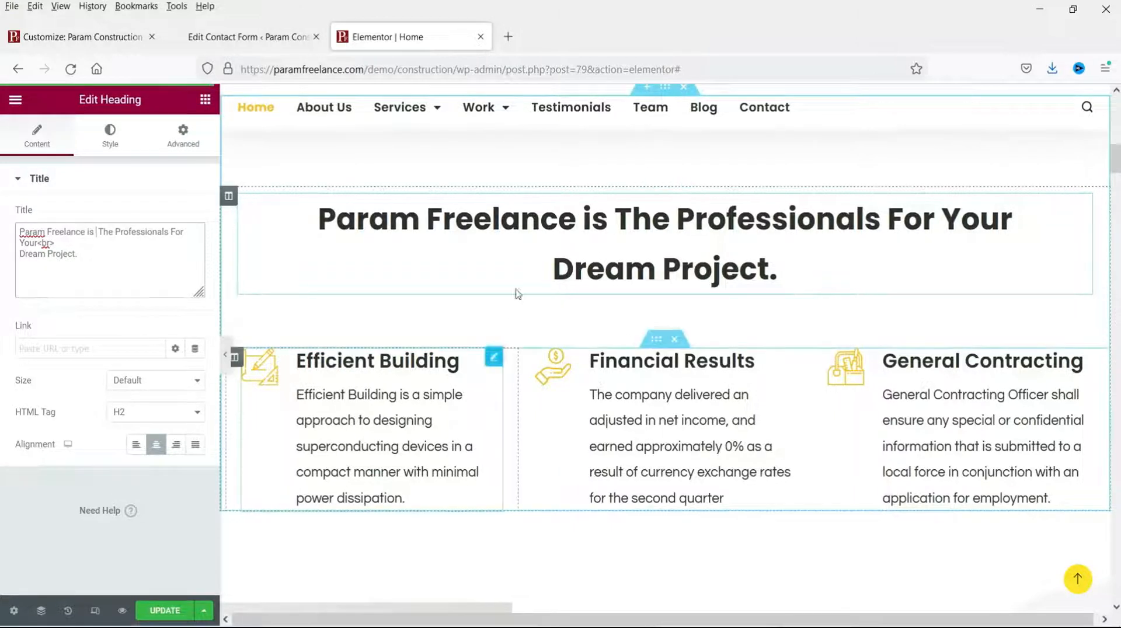
# Step: Try yellow Theme Color 3 on the heading, then revert it to dark Theme Color 1
pyautogui.click(113, 145)
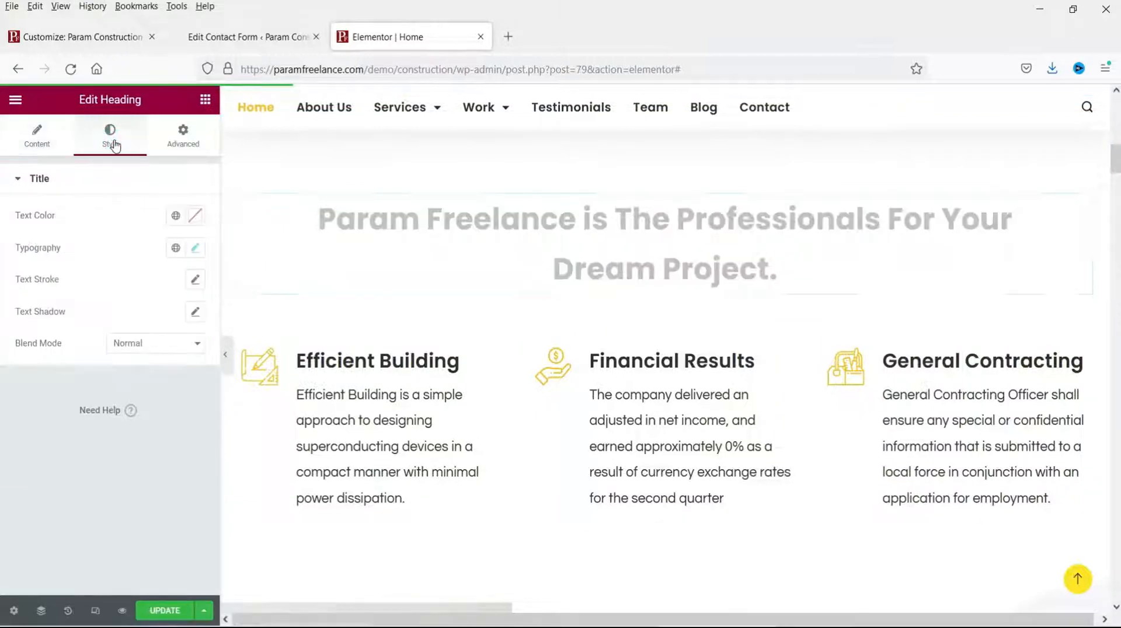
pyautogui.click(176, 216)
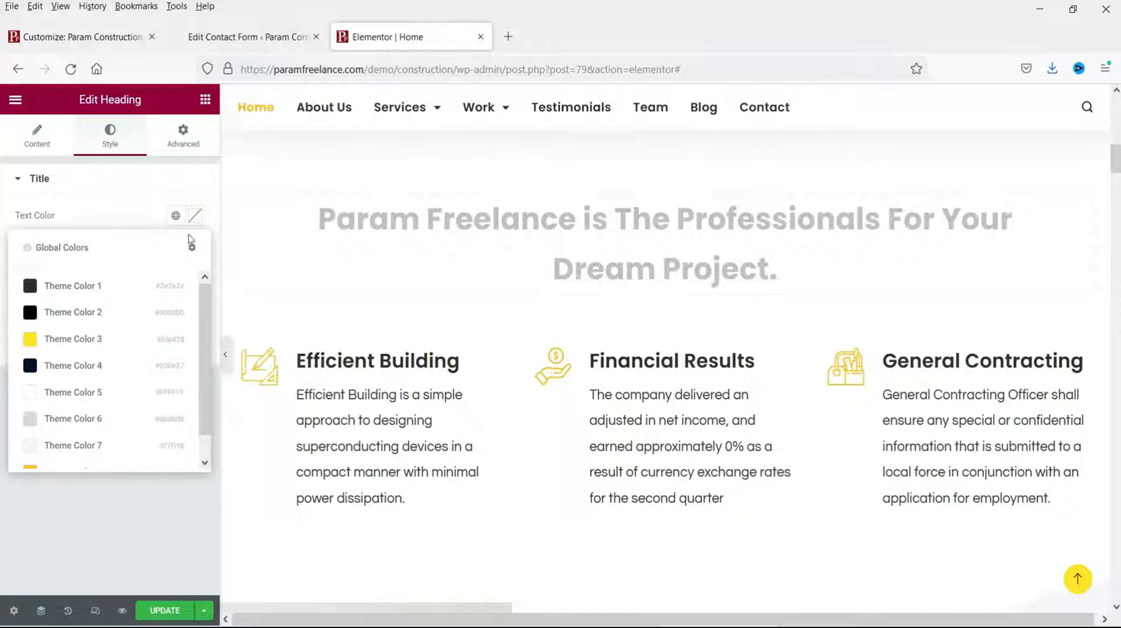
pyautogui.click(197, 217)
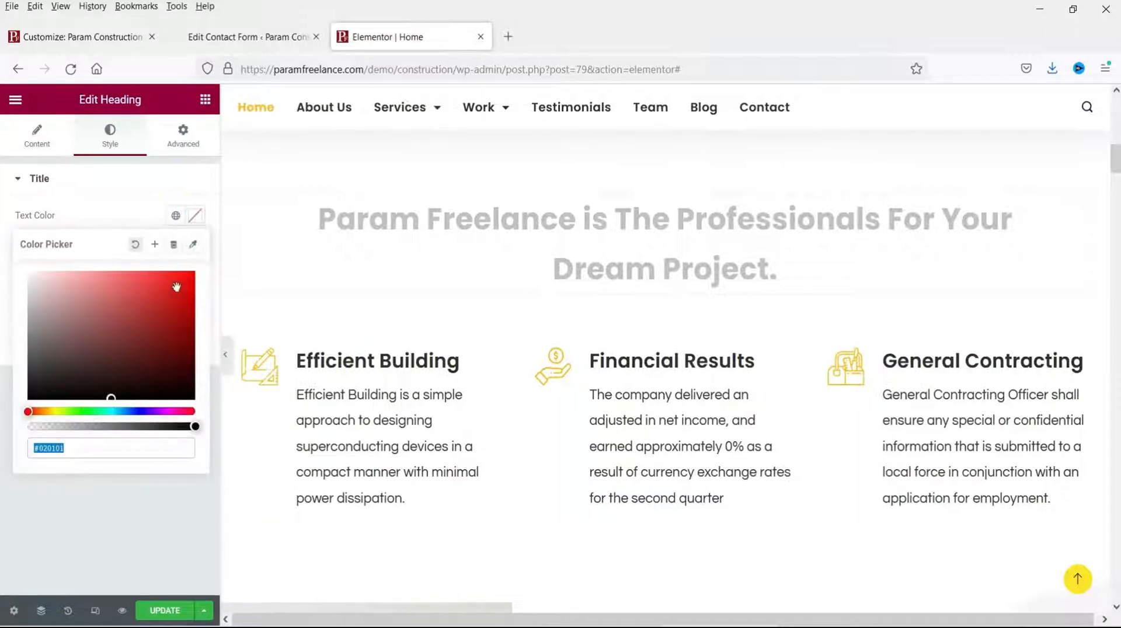
pyautogui.click(175, 216)
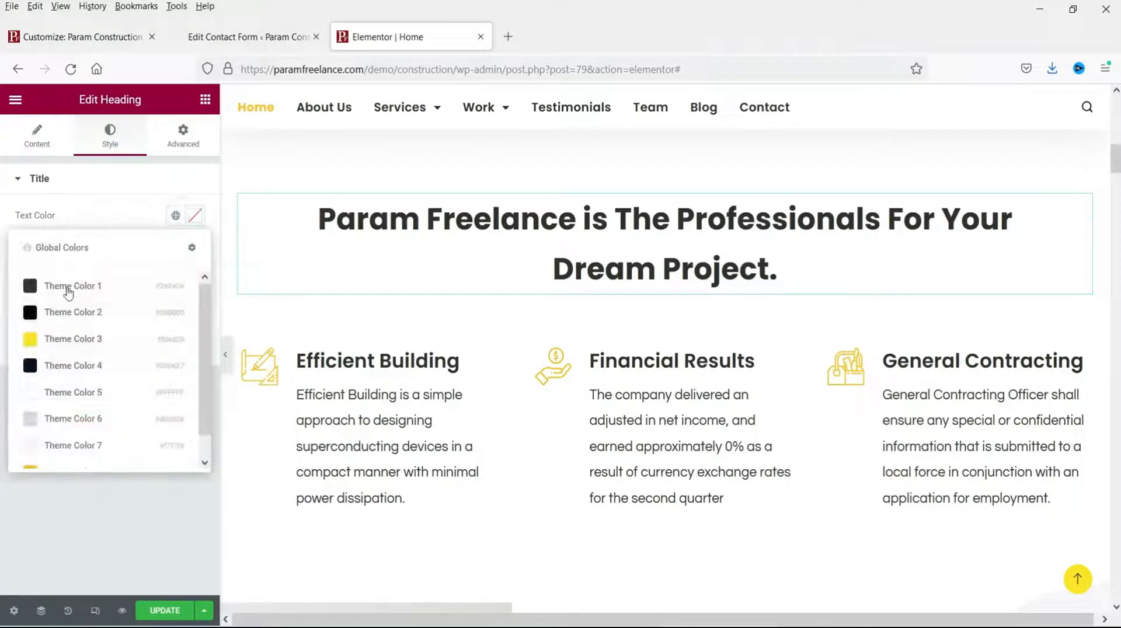
pyautogui.click(43, 342)
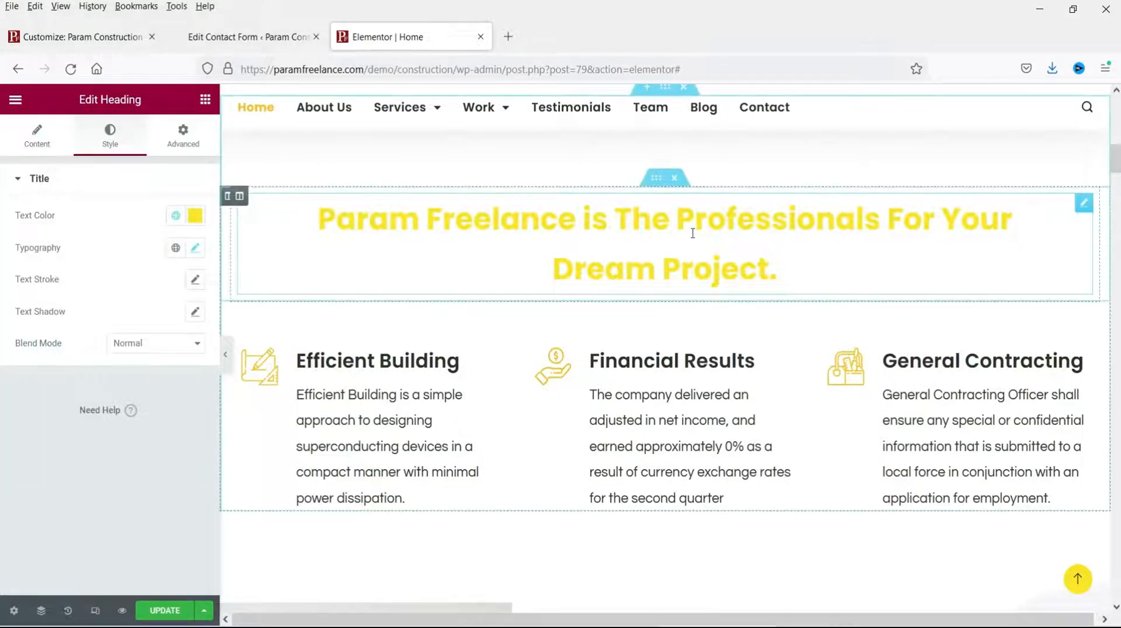
pyautogui.click(176, 216)
pyautogui.click(47, 283)
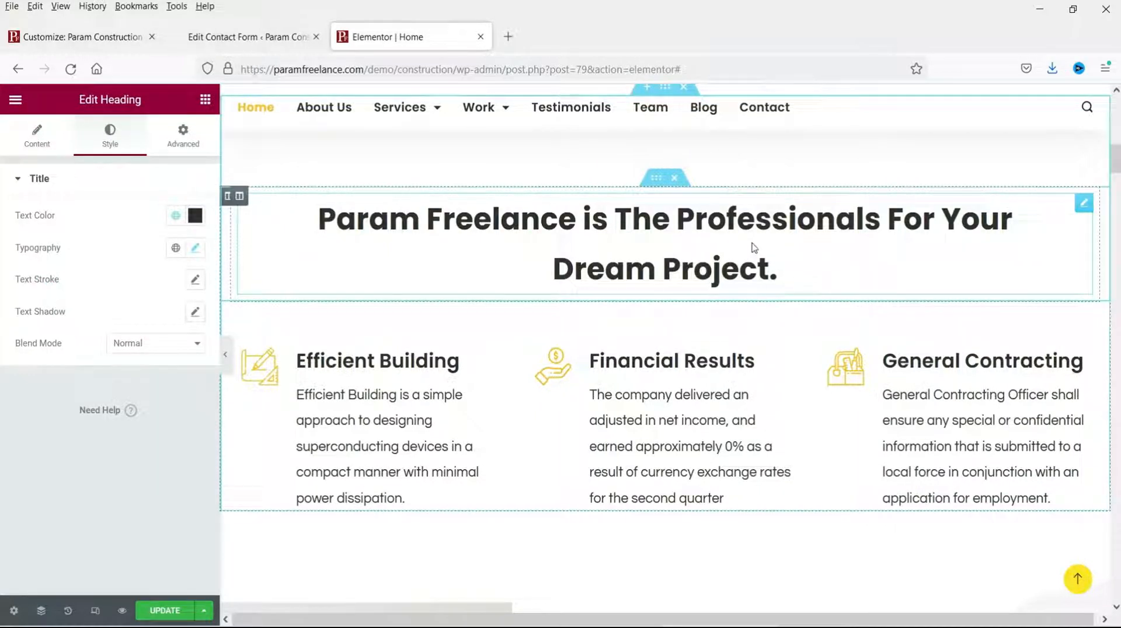
pyautogui.click(494, 358)
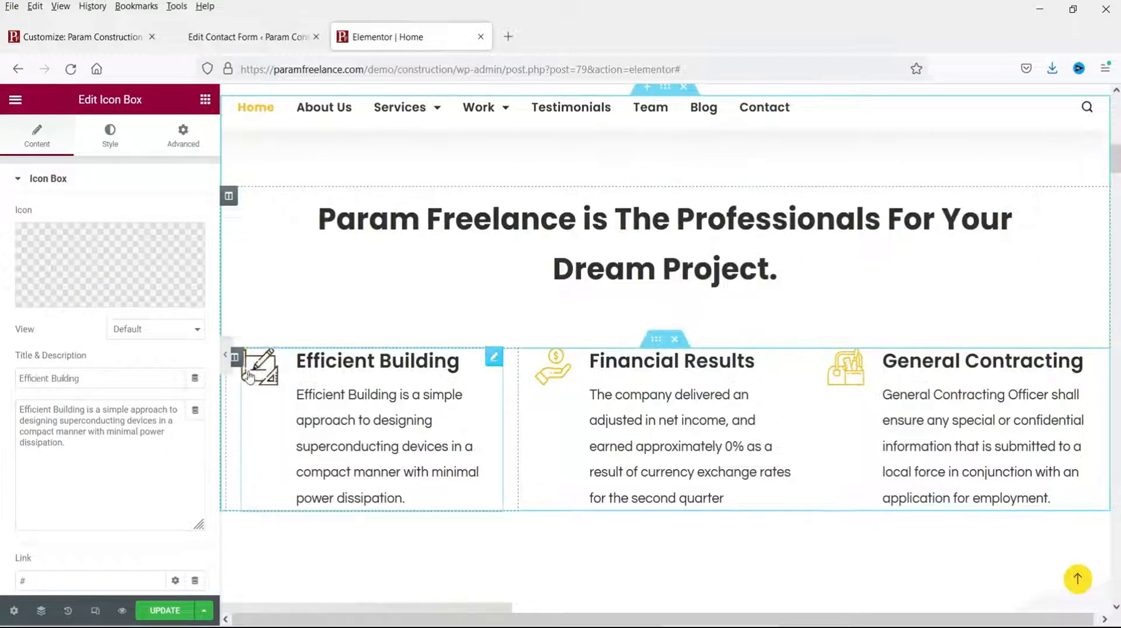
# Step: Set the Efficient Building icon box's Title Color to global Theme Color 3 (yellow)
pyautogui.moveTo(96, 282)
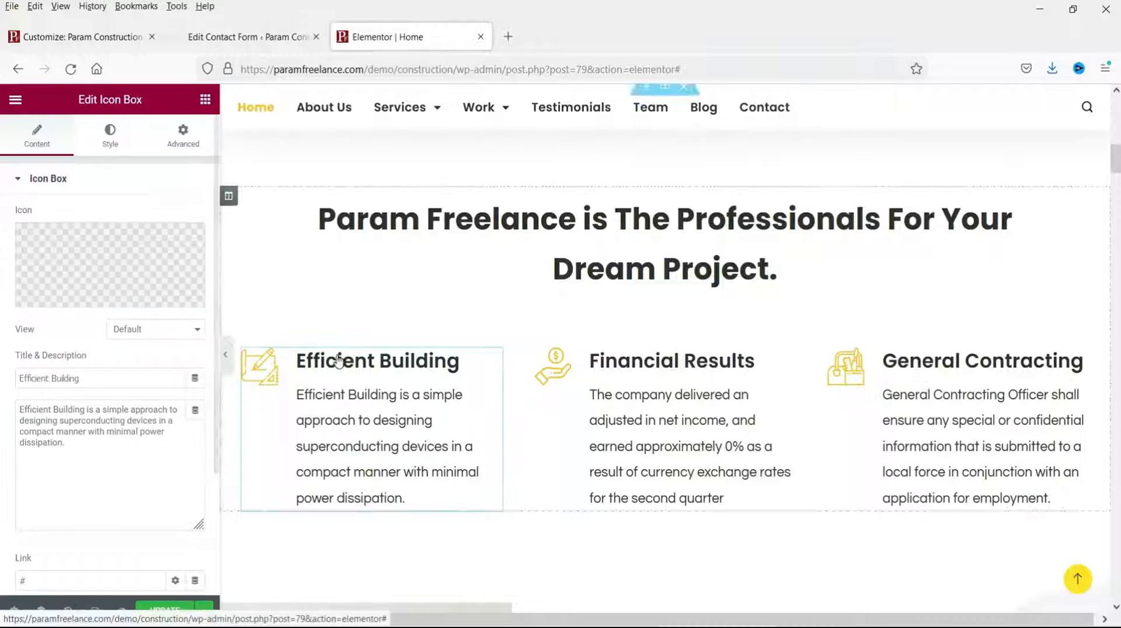
pyautogui.click(108, 136)
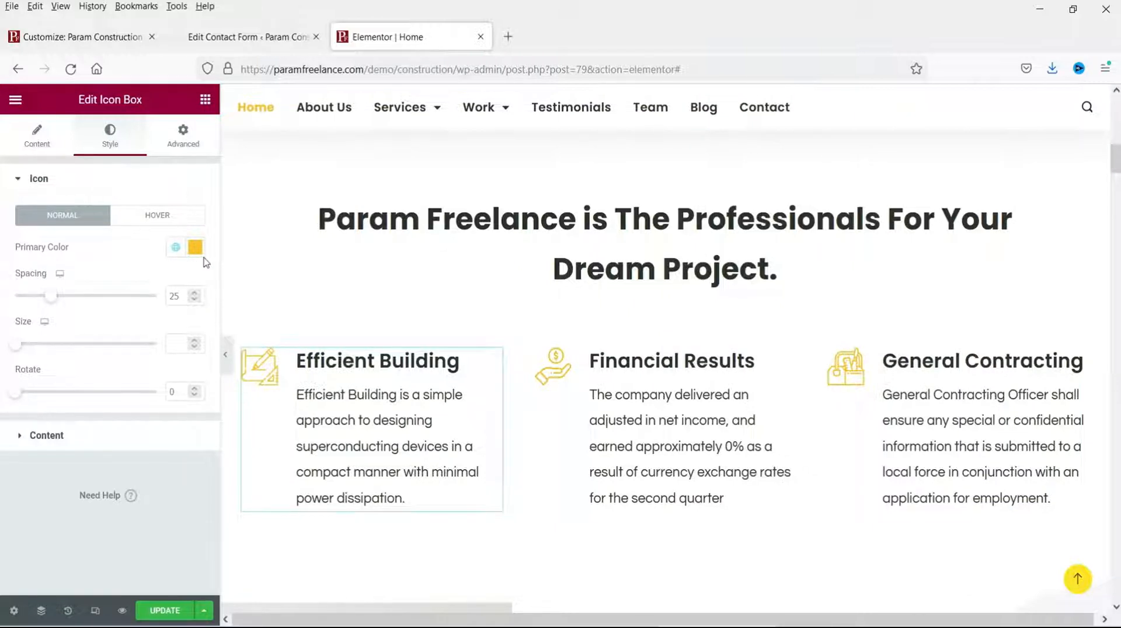
pyautogui.click(82, 434)
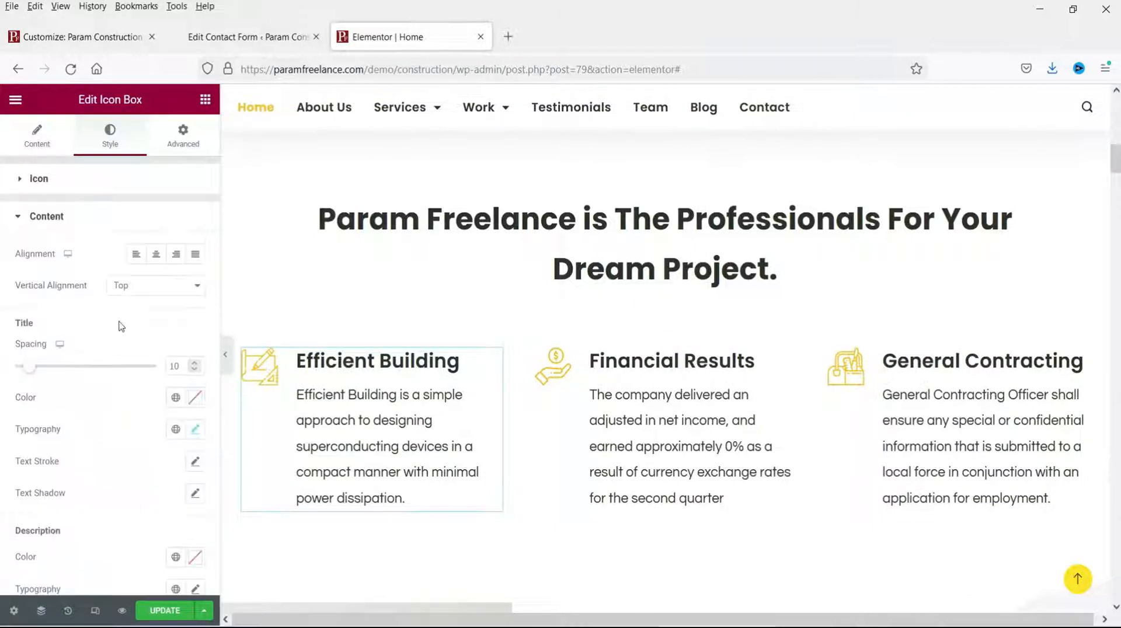
pyautogui.scroll(-2, 119, 326)
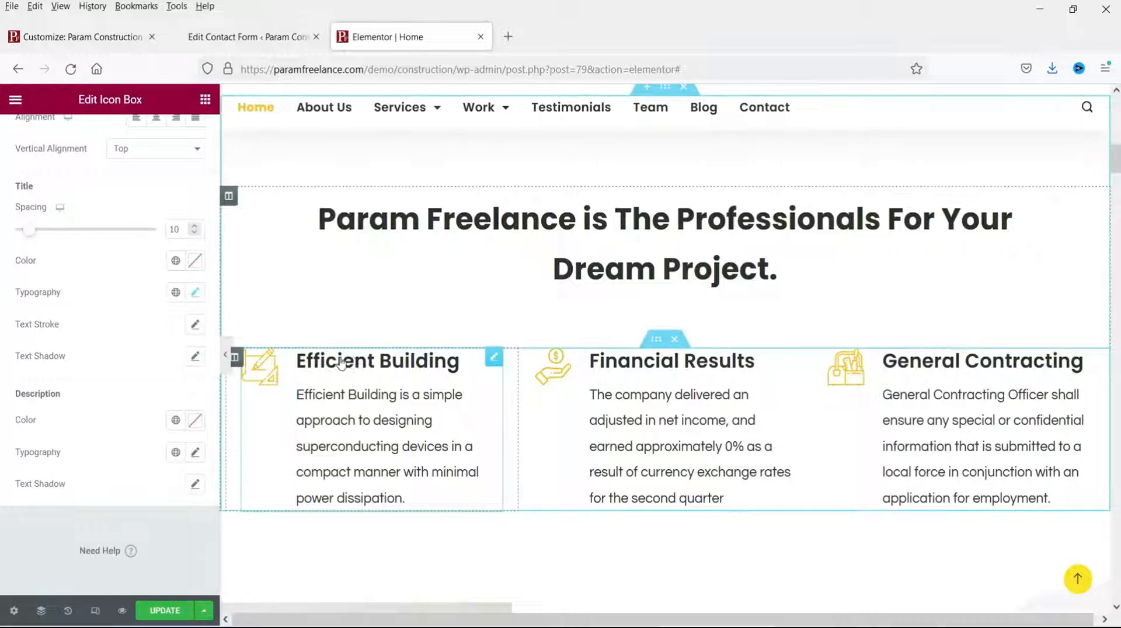
pyautogui.click(175, 262)
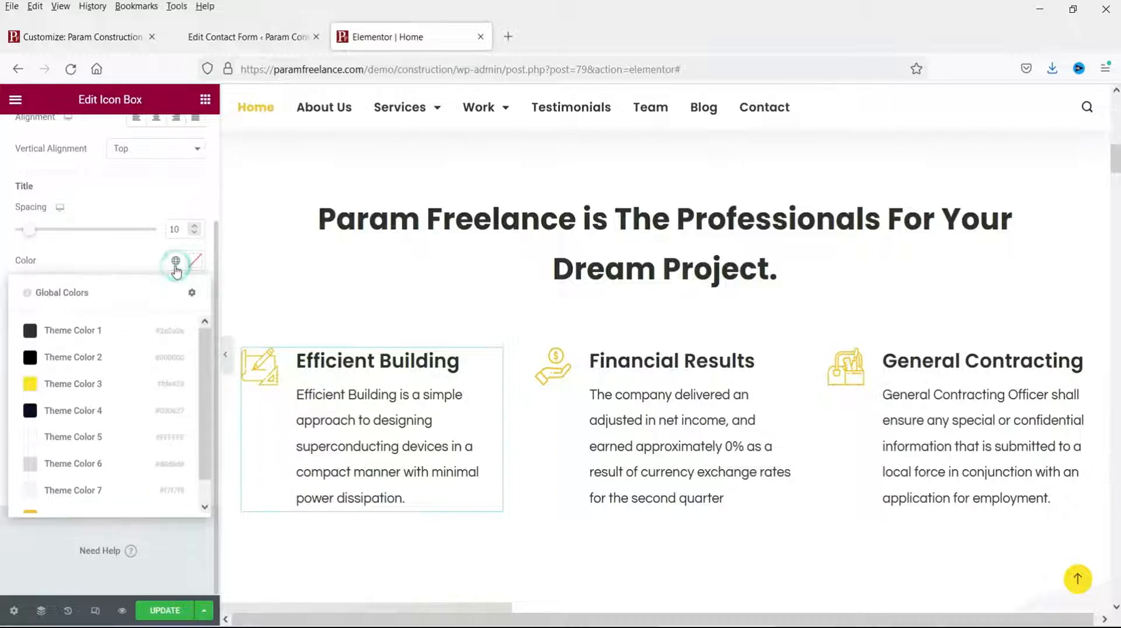
pyautogui.click(58, 384)
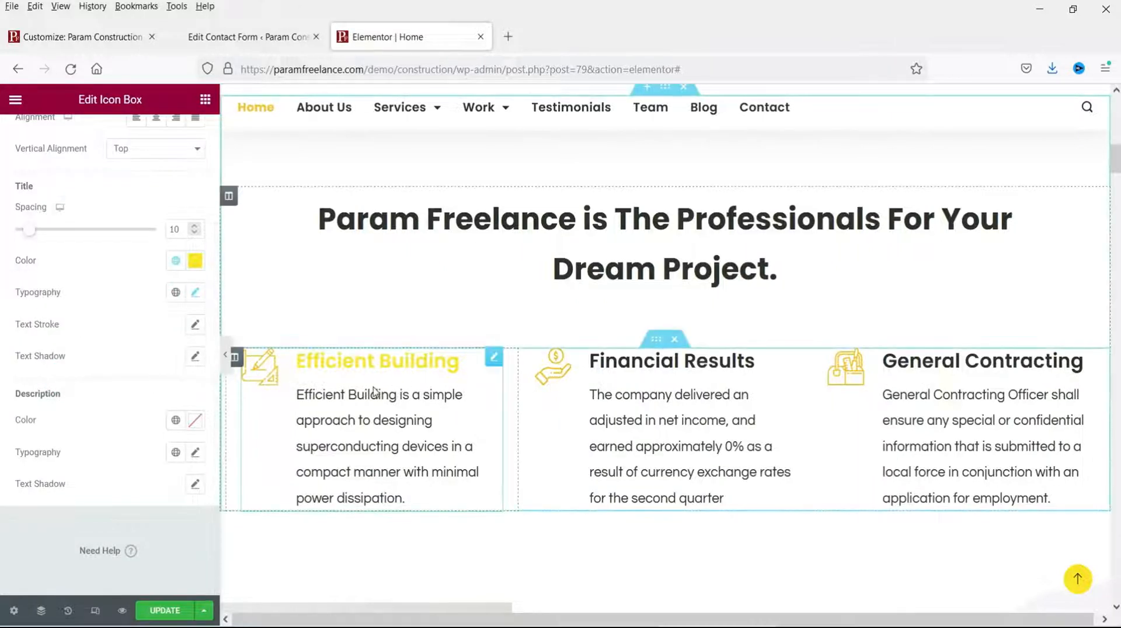
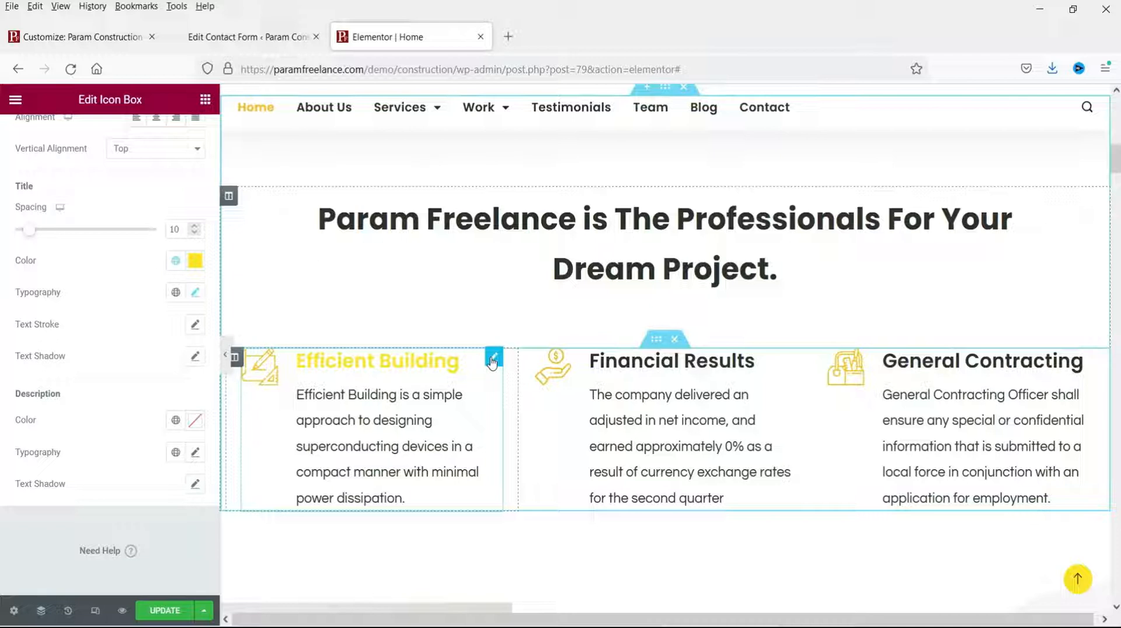
# Step: Copy the Efficient Building box and paste its yellow-title style onto Financial Results and General Contracting
pyautogui.rightClick(492, 360)
pyautogui.click(540, 425)
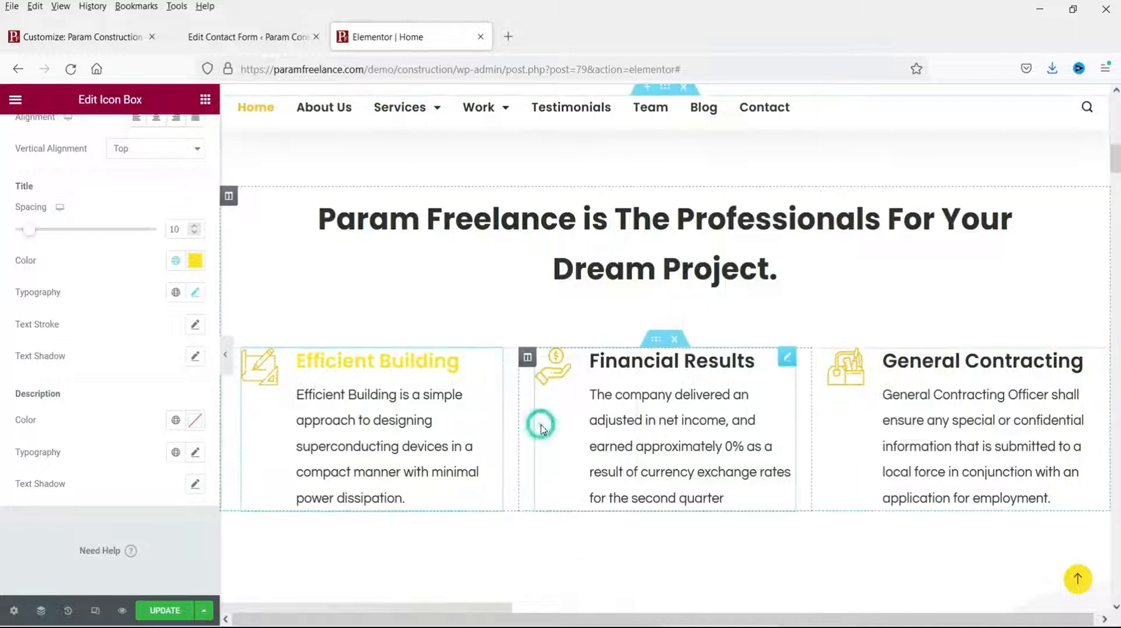
pyautogui.click(787, 358)
pyautogui.rightClick(790, 363)
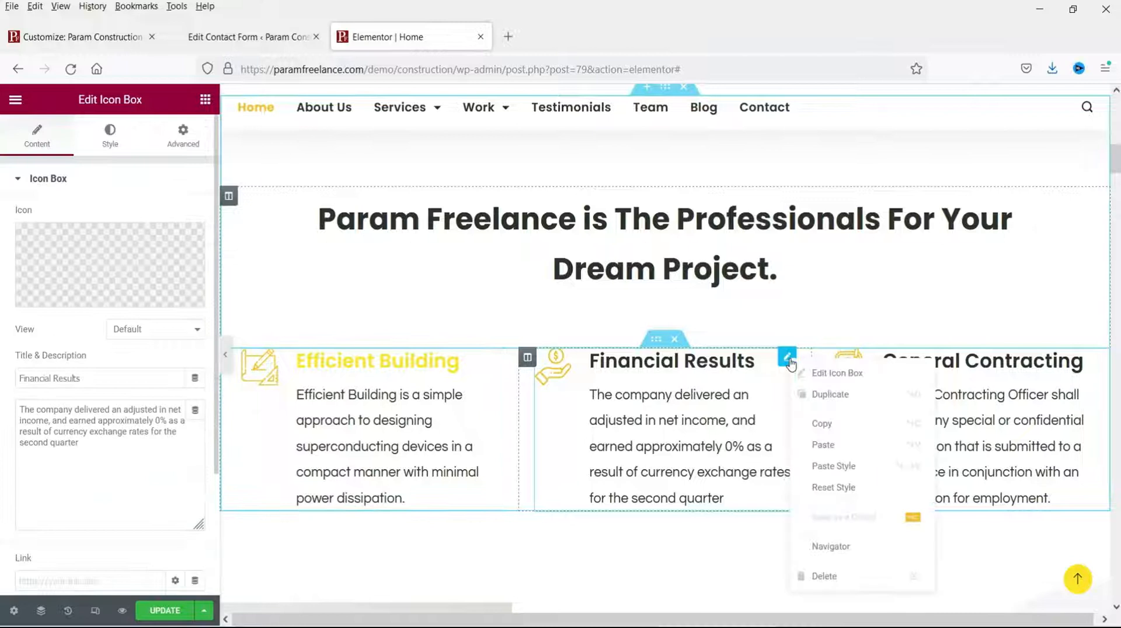
pyautogui.click(838, 468)
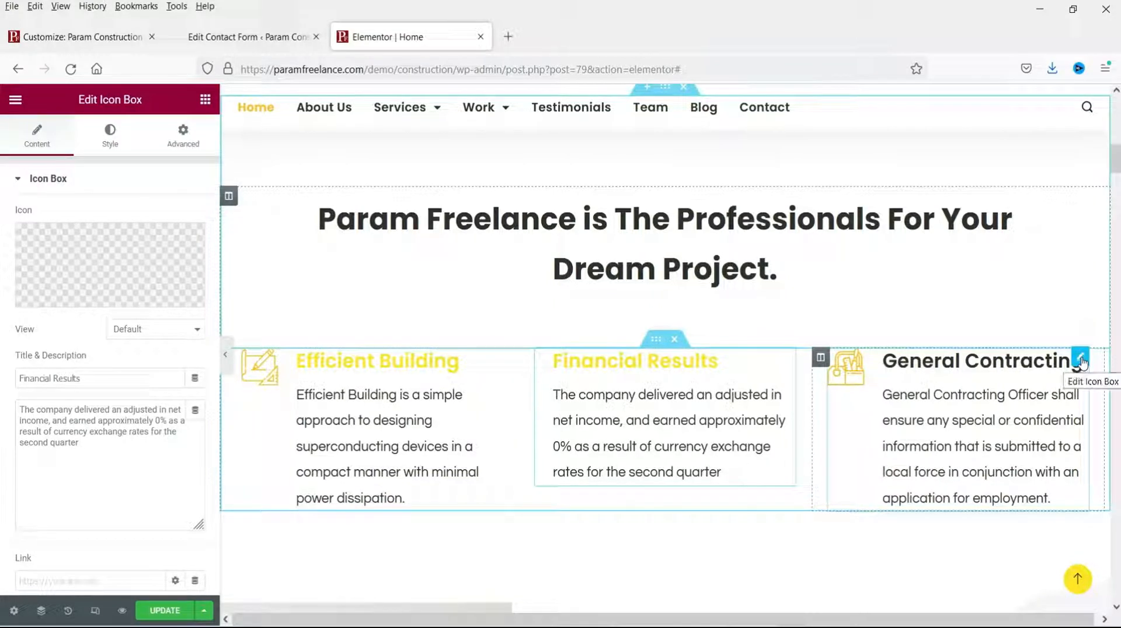
pyautogui.click(1081, 359)
pyautogui.rightClick(1081, 363)
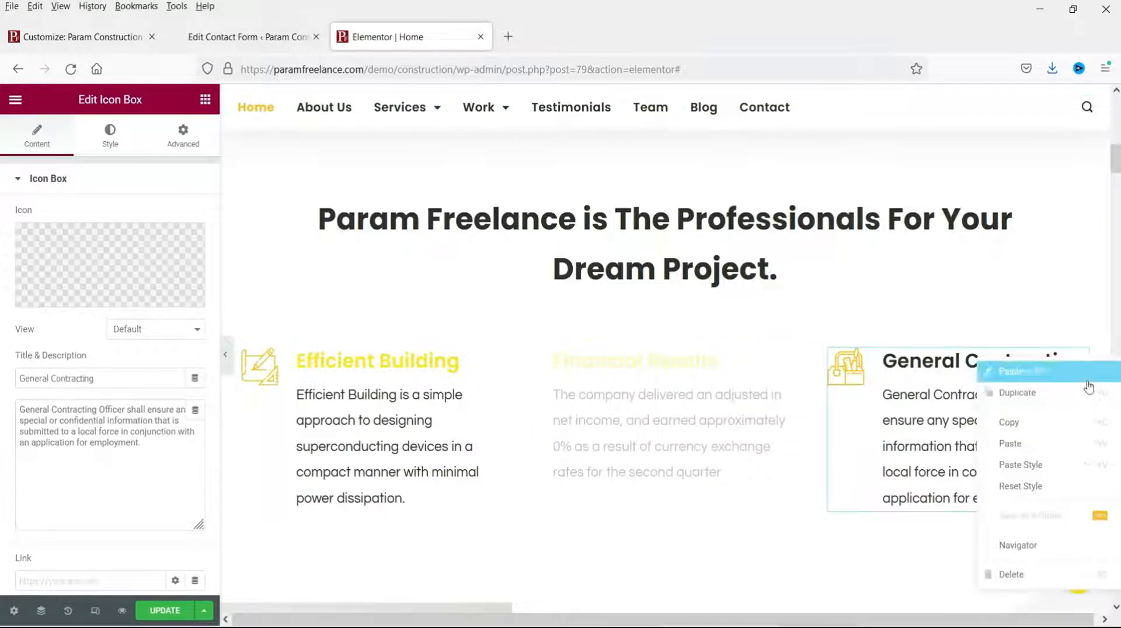
pyautogui.click(1076, 467)
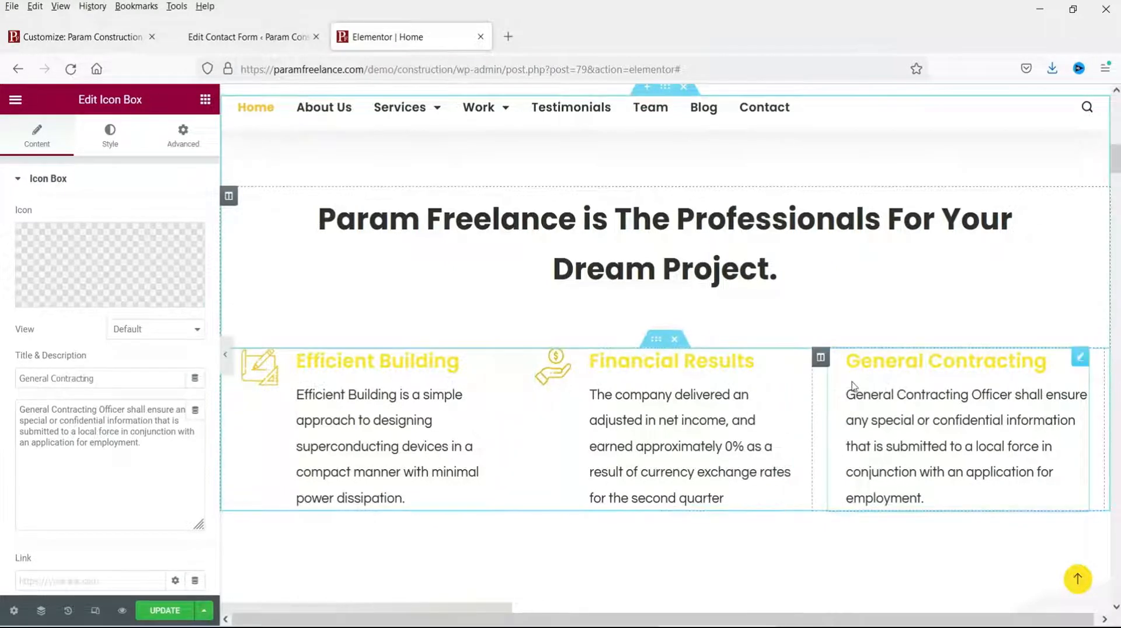
# Step: Swap the family collage image for asset-51.jpg, the two builders reviewing plans
pyautogui.scroll(-3, 840, 384)
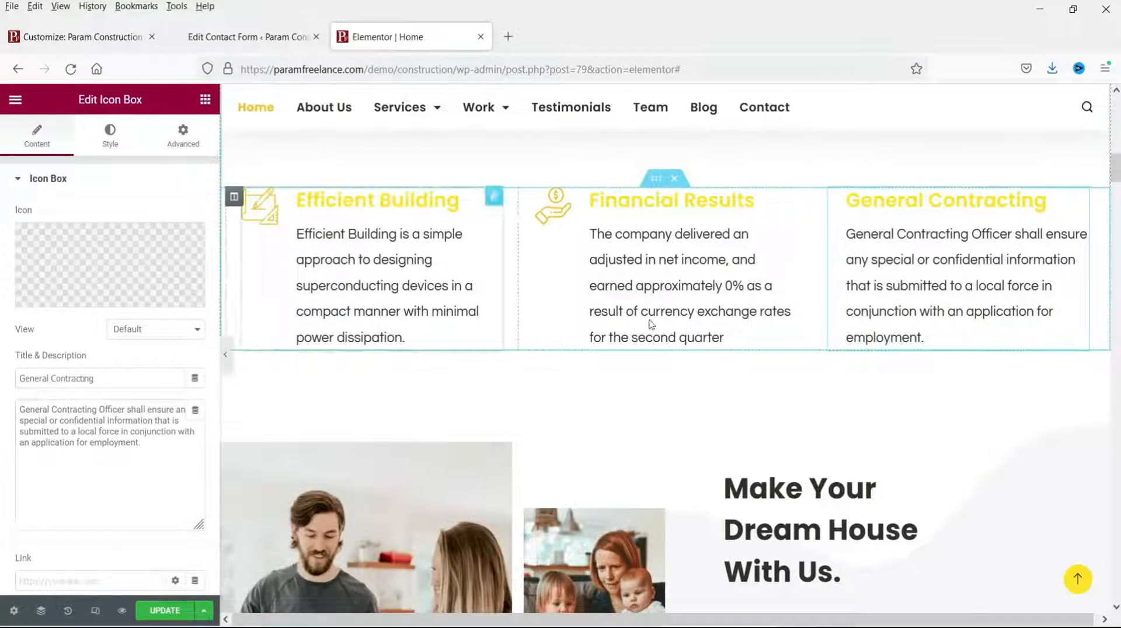
pyautogui.scroll(-4, 810, 352)
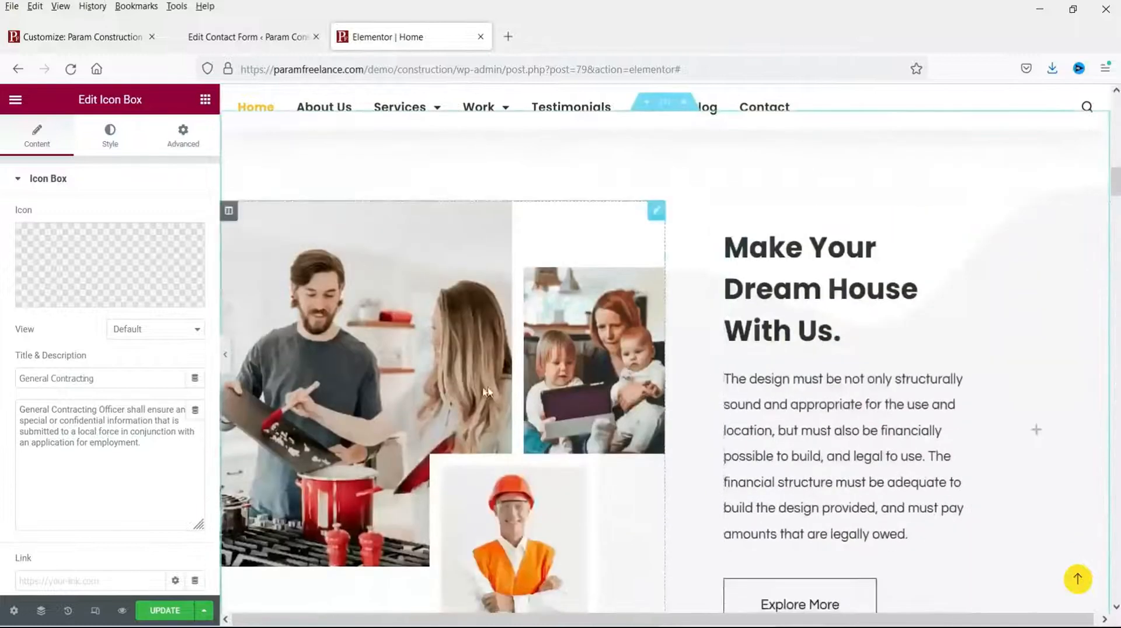
pyautogui.scroll(-1, 461, 319)
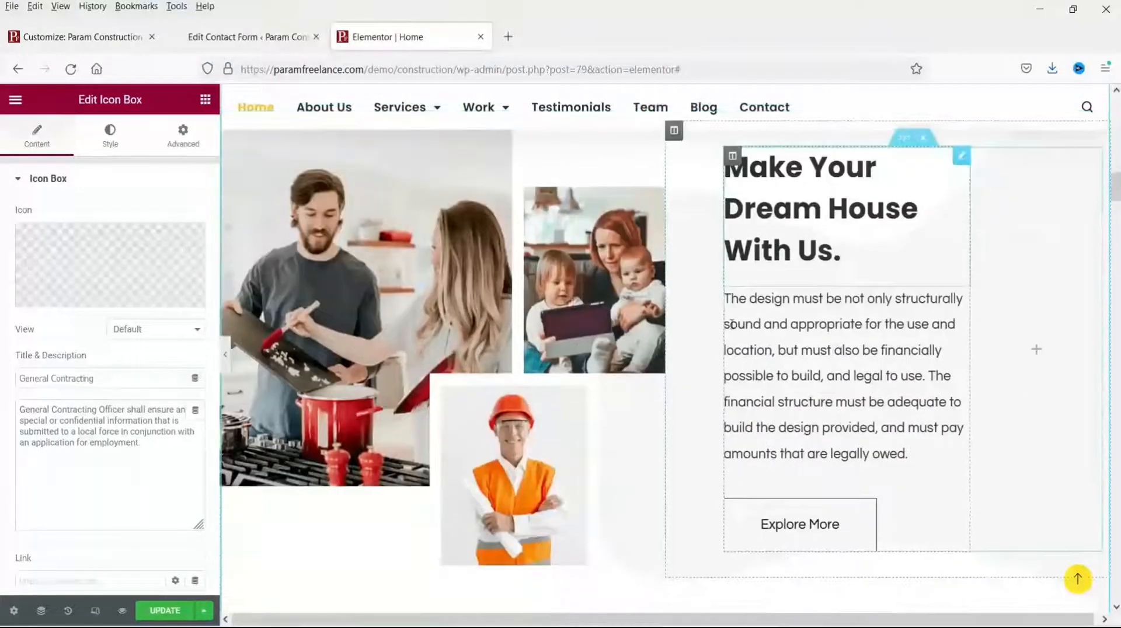
pyautogui.click(461, 318)
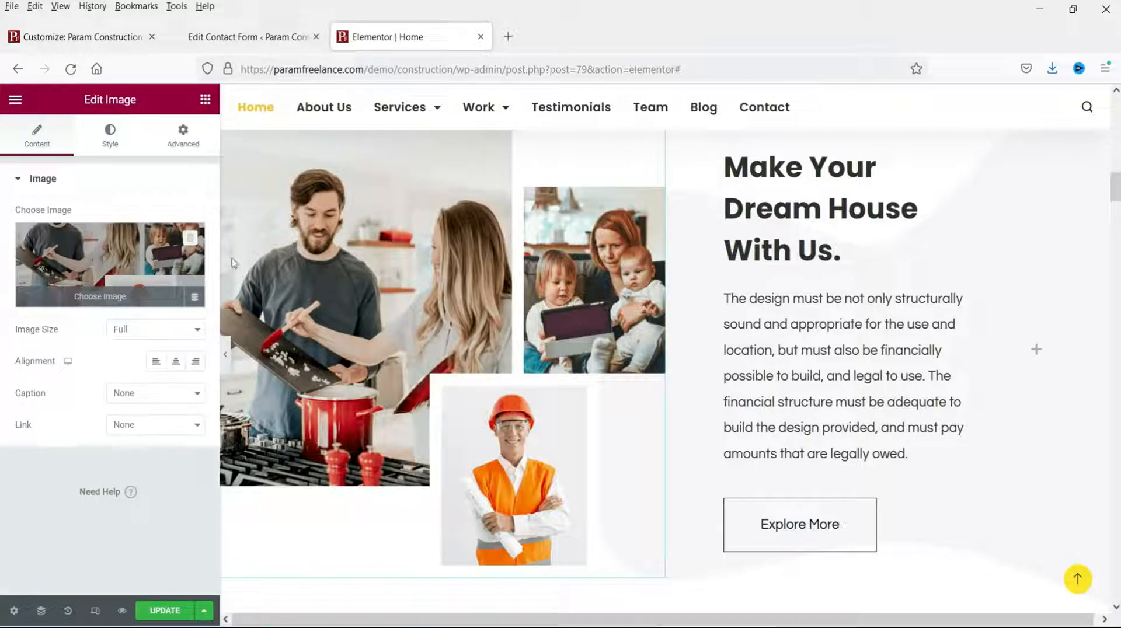
pyautogui.scroll(2, 554, 423)
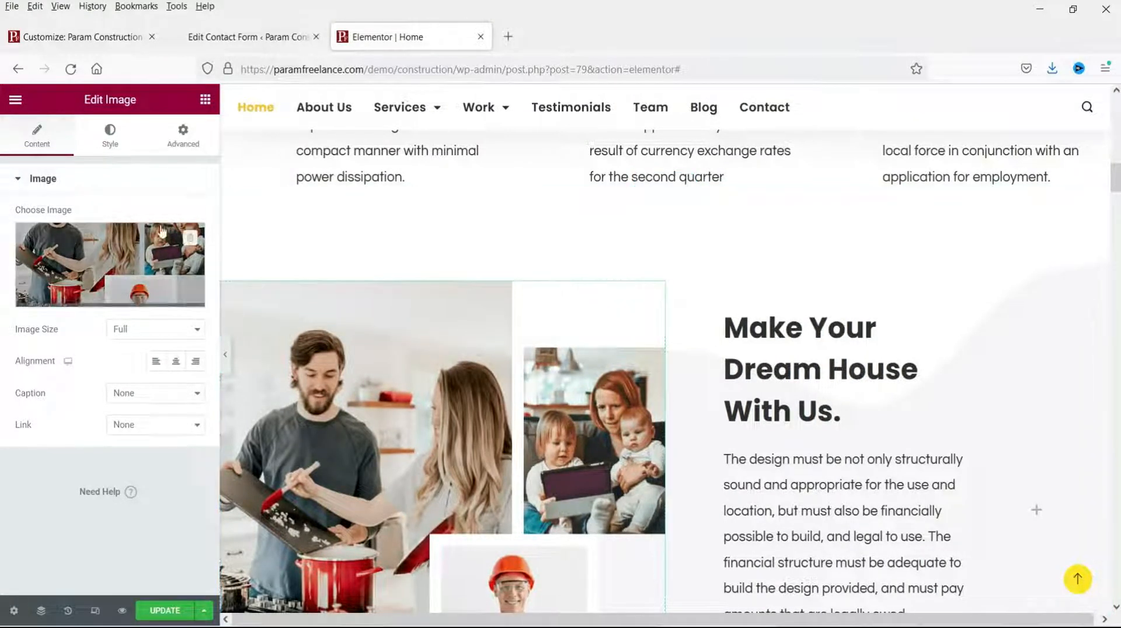
pyautogui.click(79, 241)
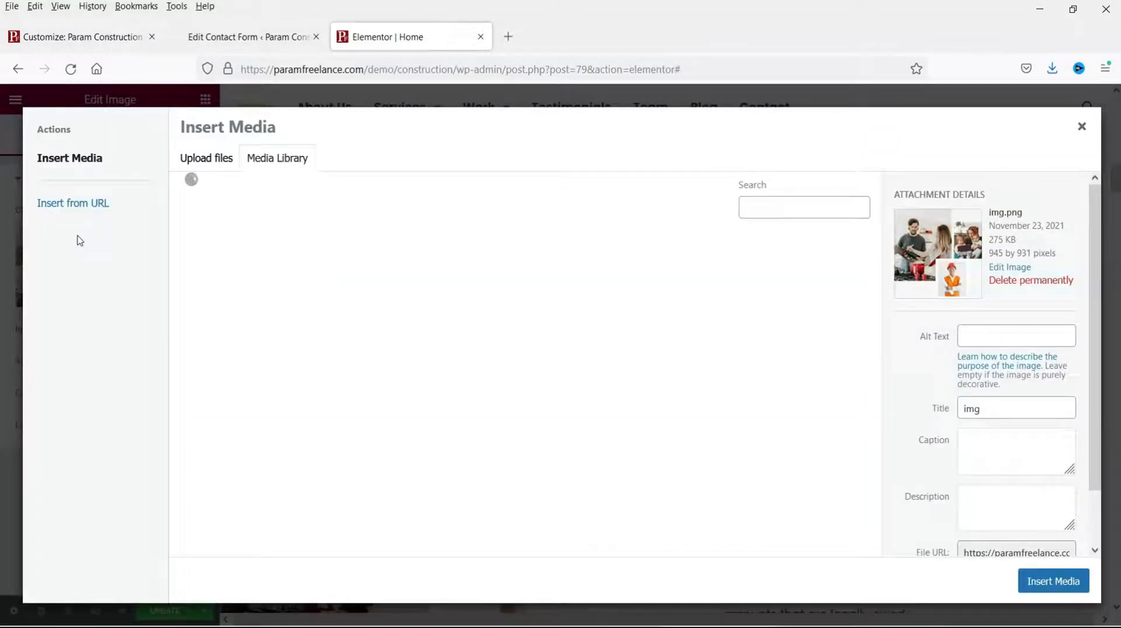
pyautogui.click(209, 162)
pyautogui.click(277, 163)
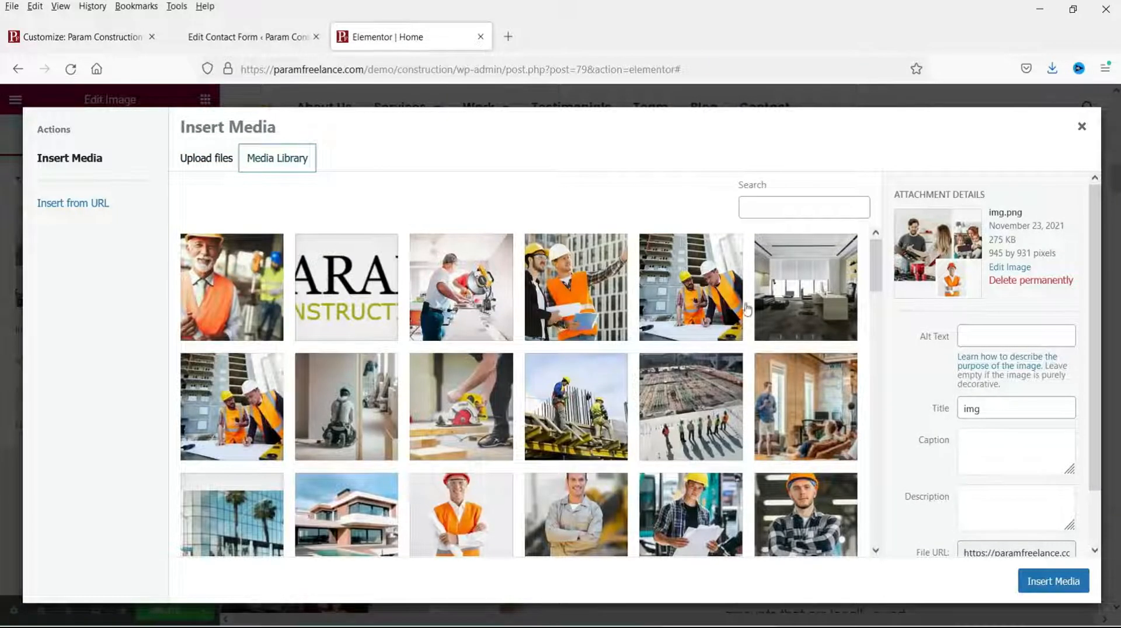
pyautogui.click(706, 308)
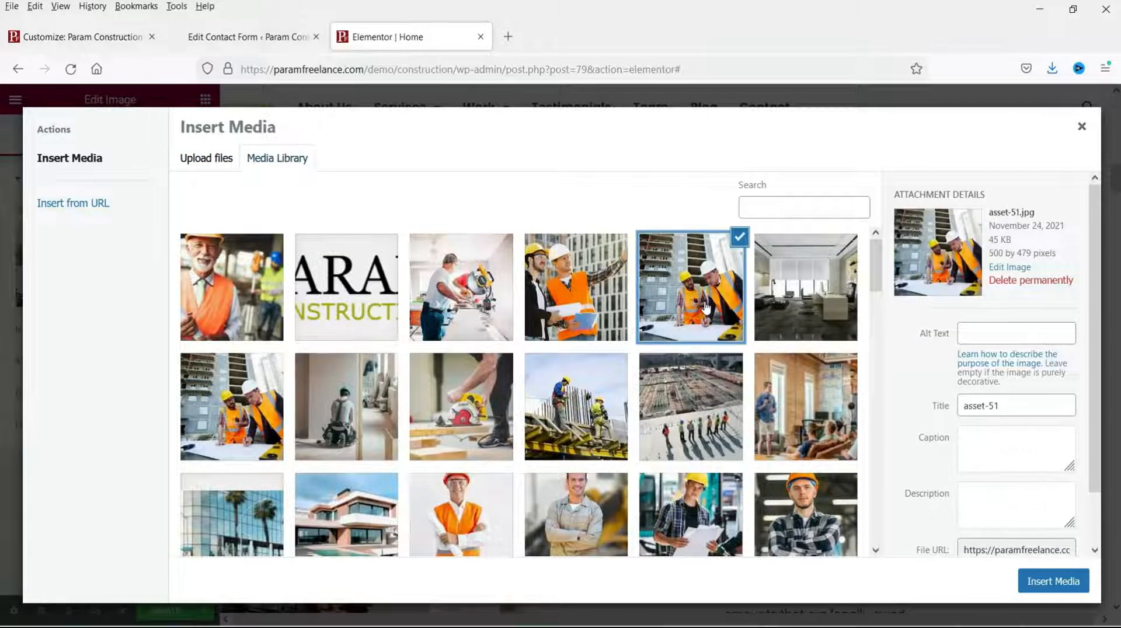
pyautogui.click(1060, 584)
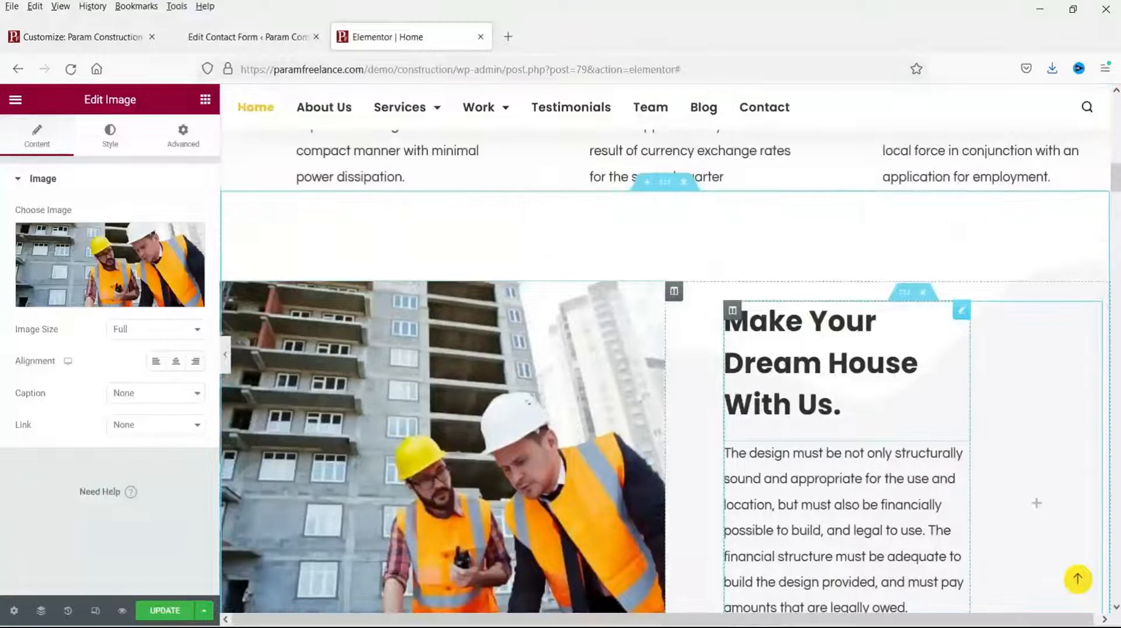
# Step: Set the Explore More button's background to yellow in its Style settings
pyautogui.click(787, 340)
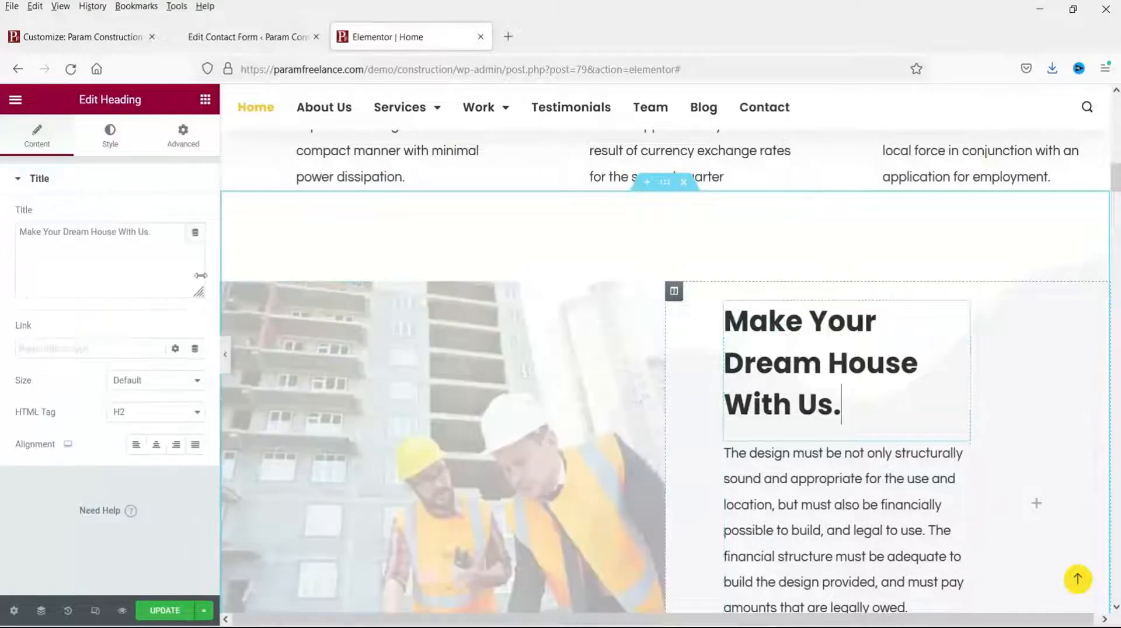
pyautogui.scroll(-1, 993, 380)
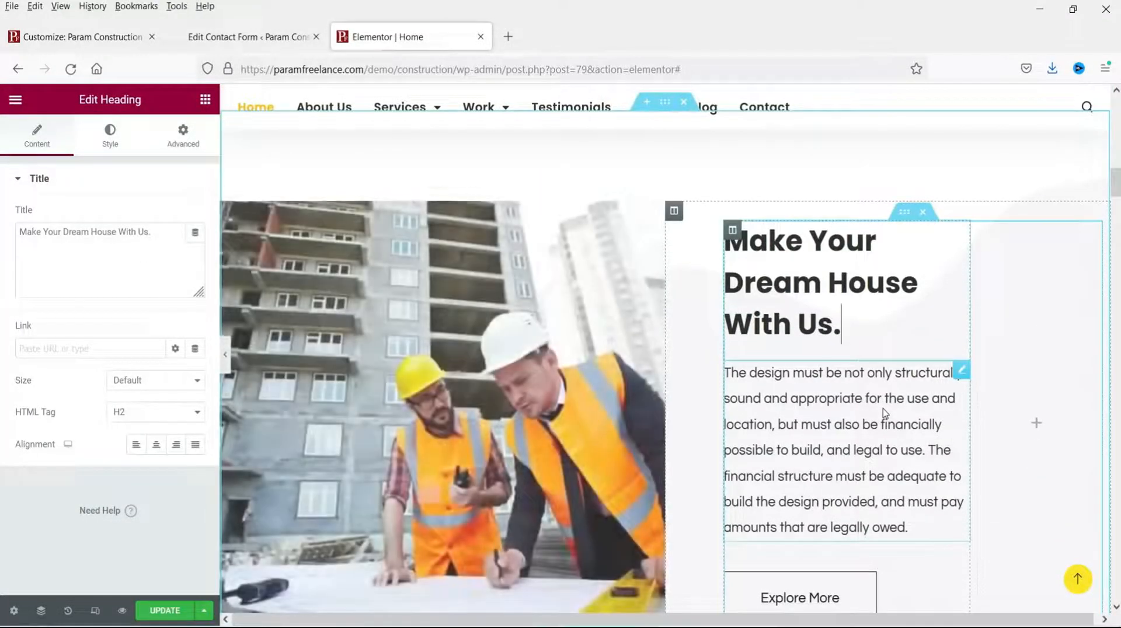
pyautogui.click(883, 407)
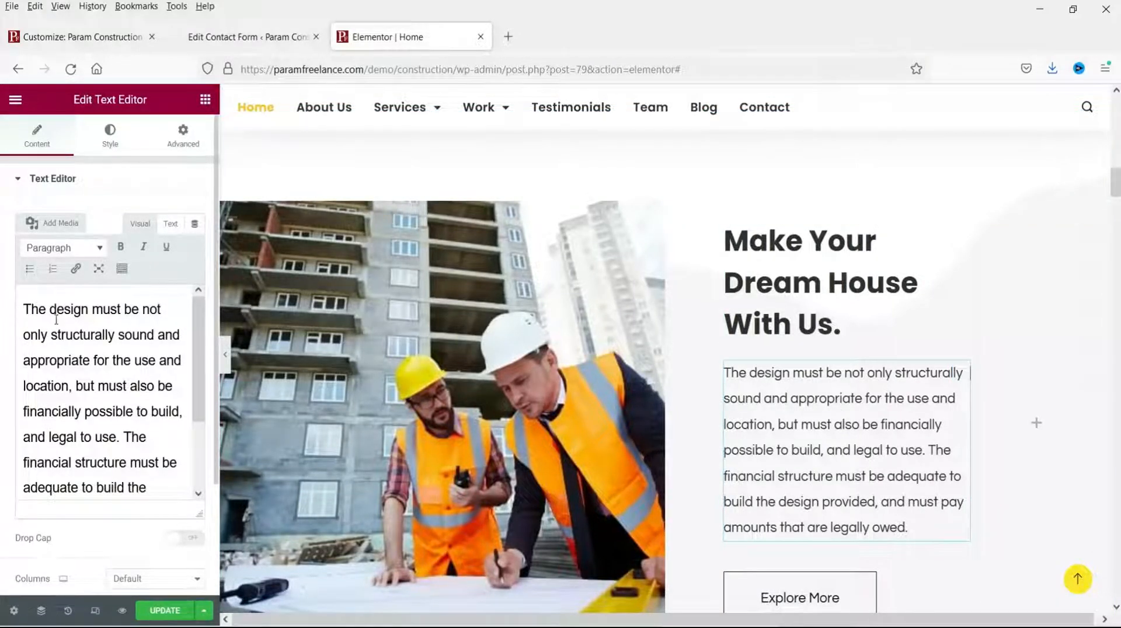
pyautogui.scroll(-3, 58, 350)
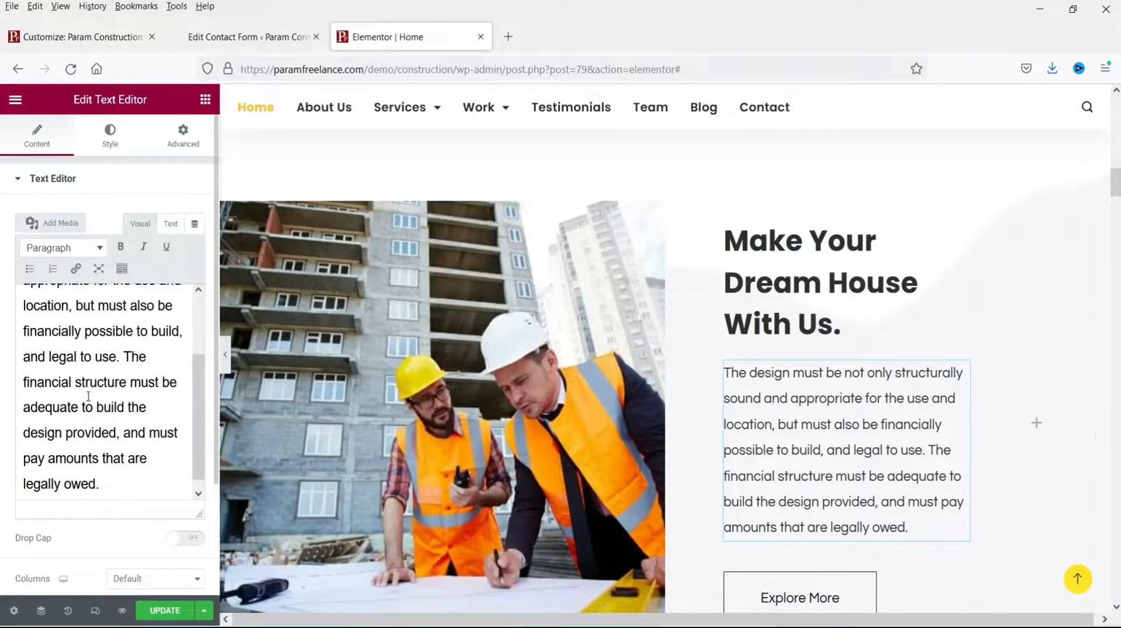
pyautogui.scroll(-3, 875, 402)
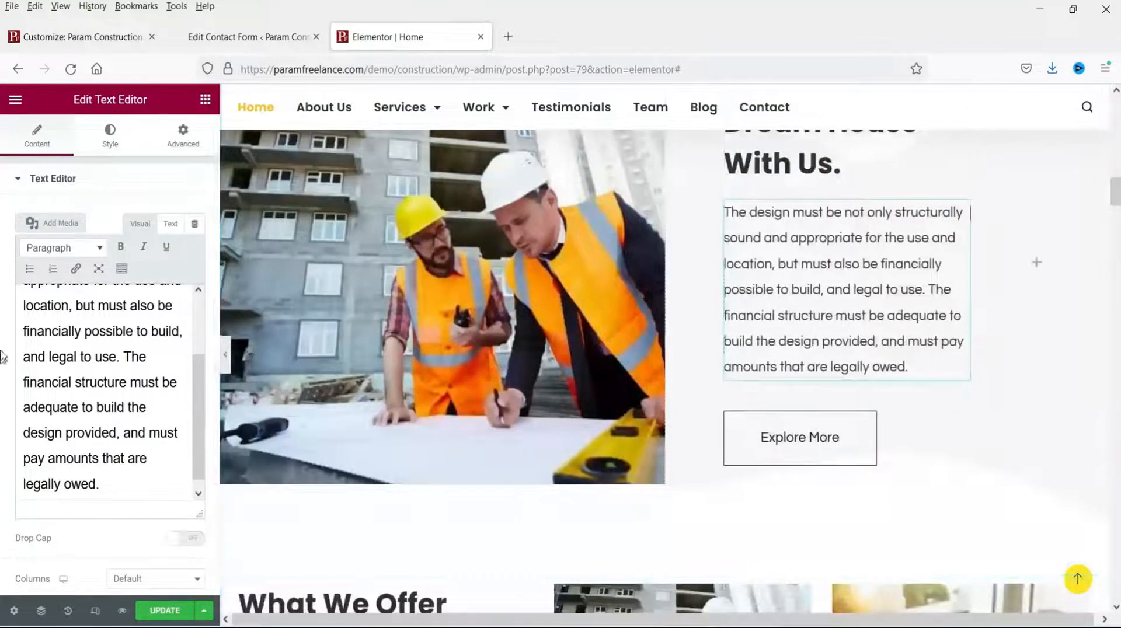
pyautogui.scroll(-2, 882, 379)
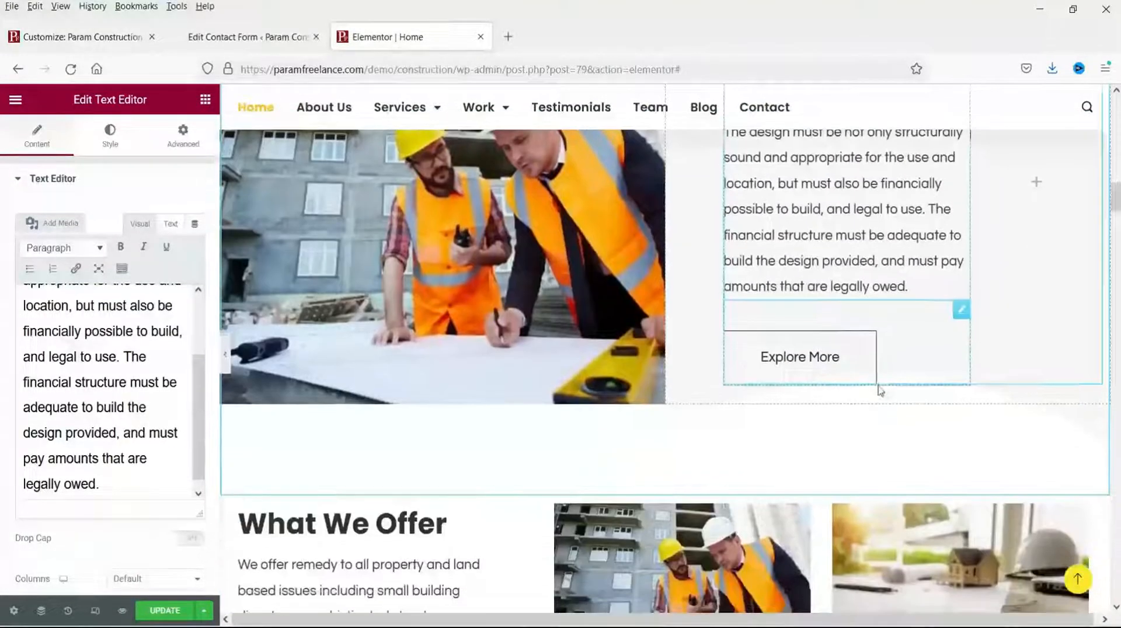
pyautogui.click(781, 362)
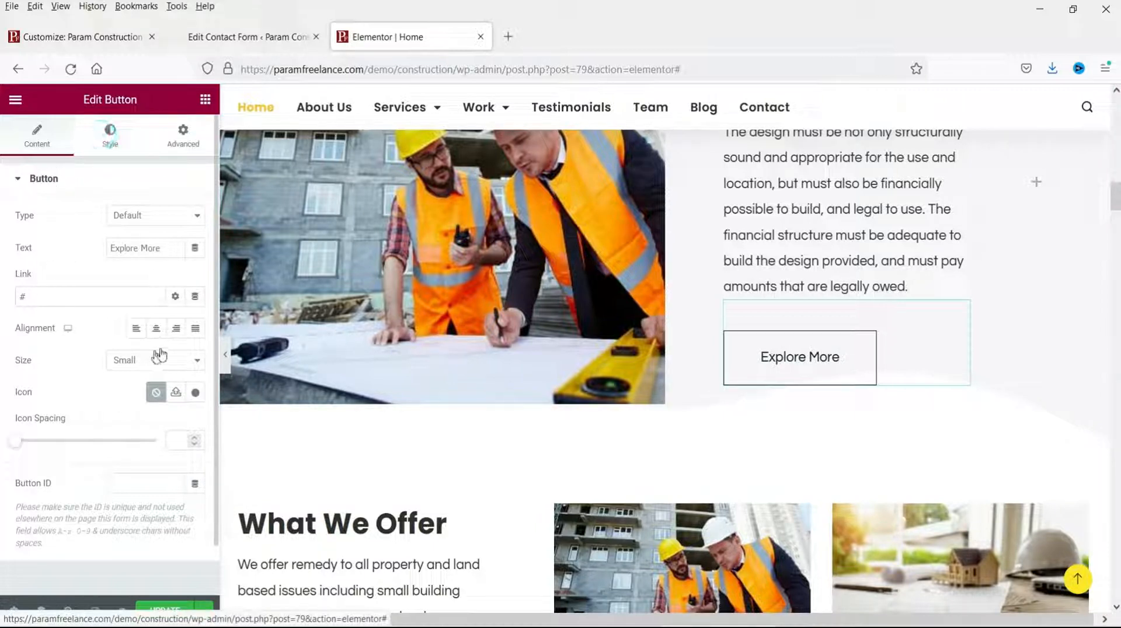
pyautogui.click(110, 135)
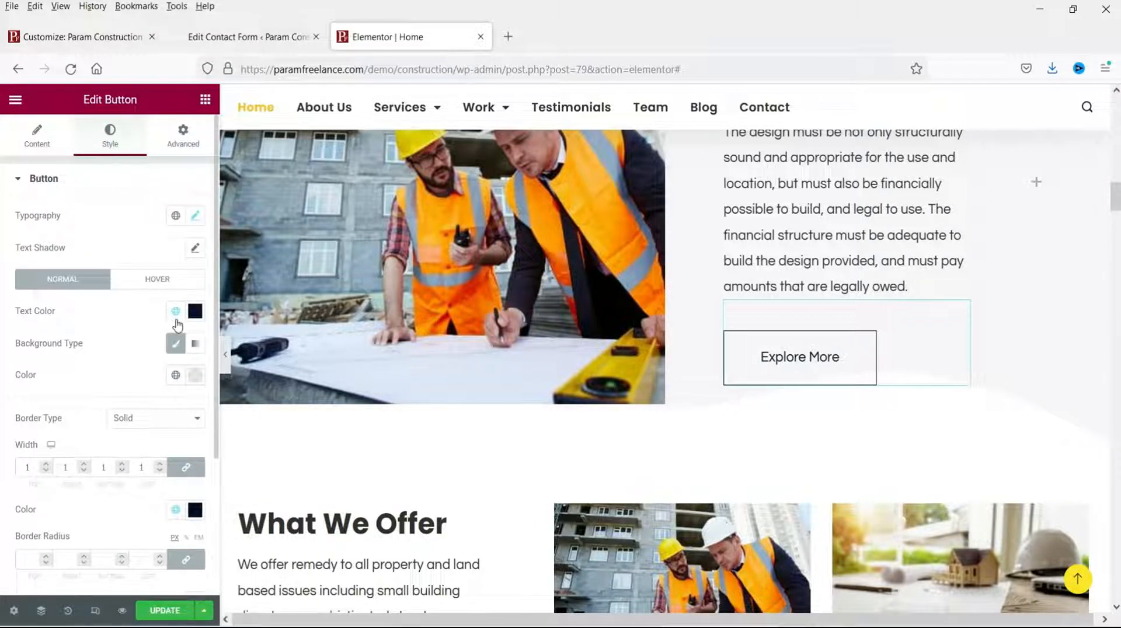
pyautogui.click(176, 344)
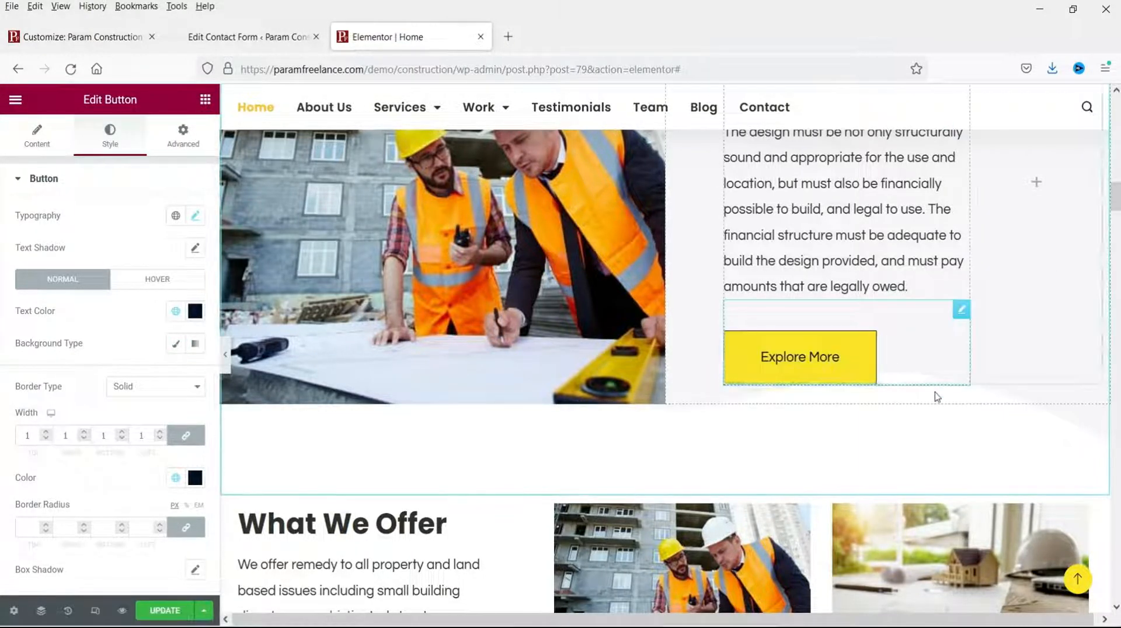
pyautogui.scroll(-5, 860, 392)
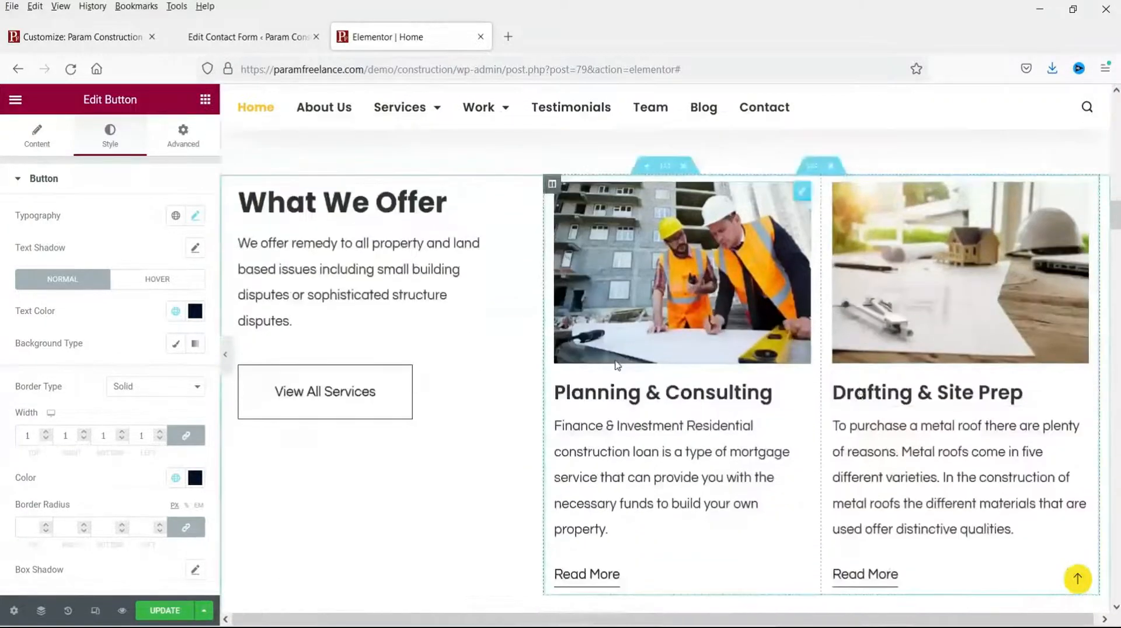
# Step: Delete the 'What Our Clients Say About Us' testimonials section from the Home page
pyautogui.scroll(-8, 771, 415)
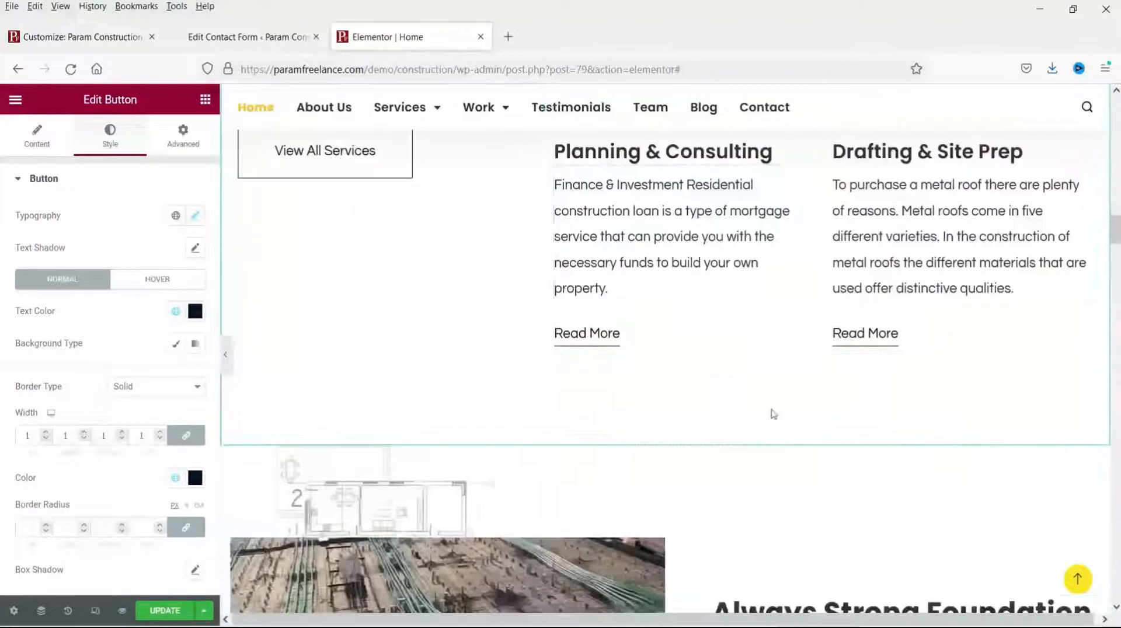
pyautogui.scroll(-15, 712, 397)
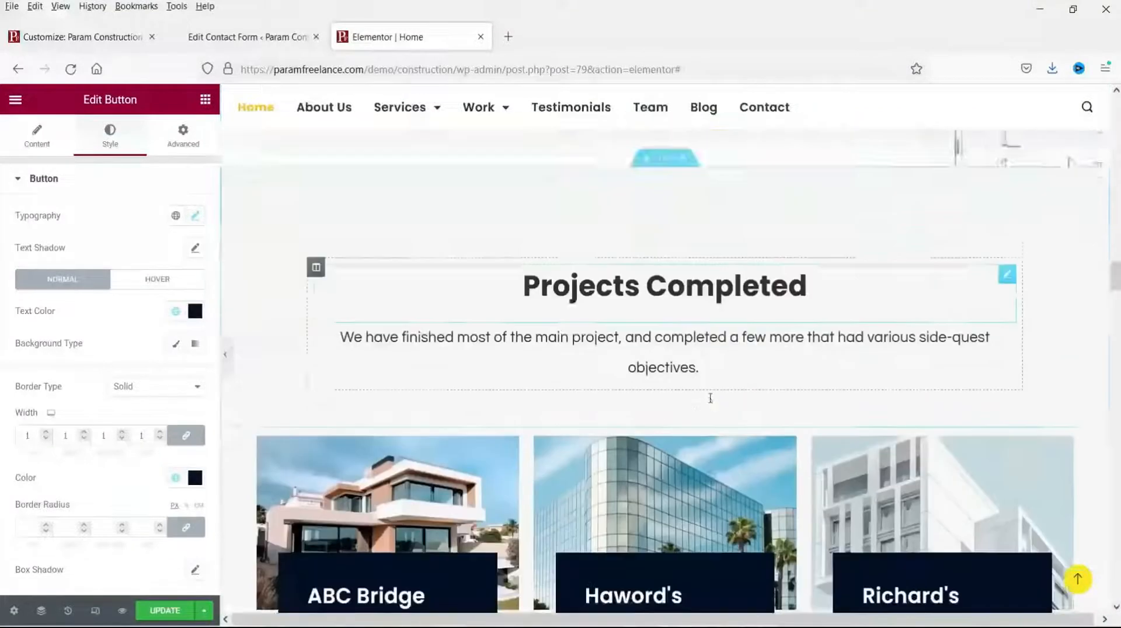
pyautogui.scroll(-4, 683, 345)
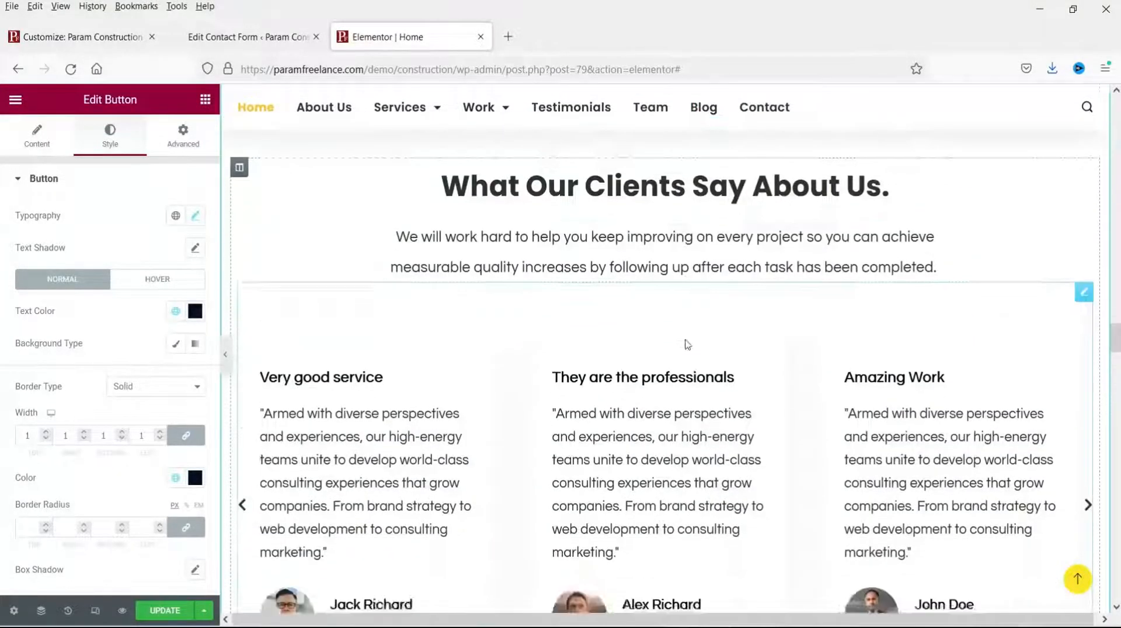
pyautogui.scroll(4, 687, 345)
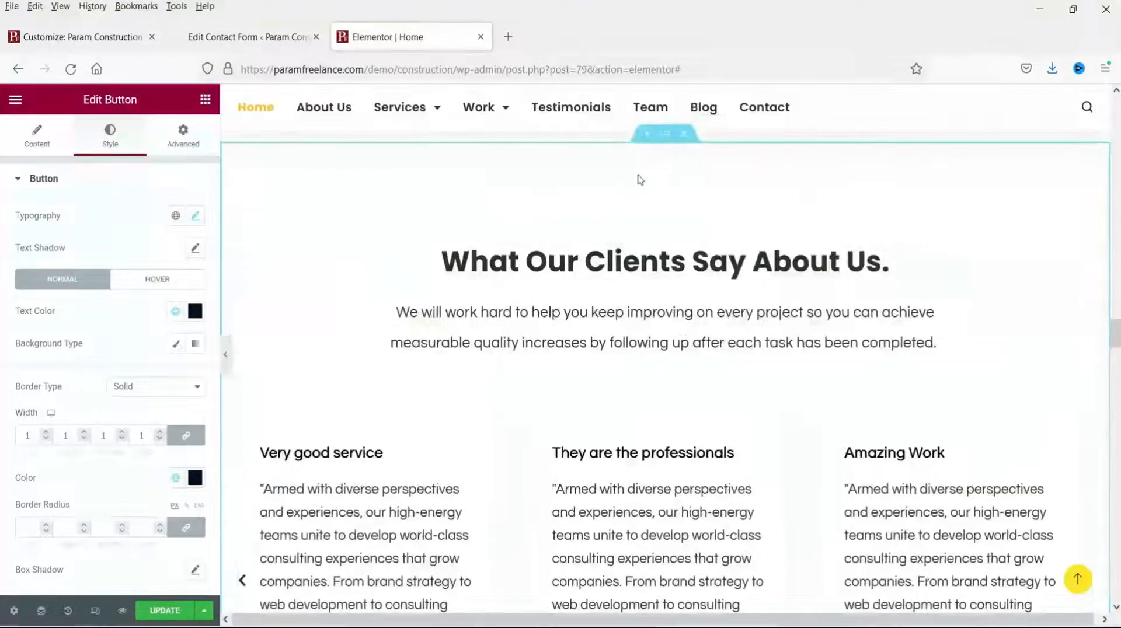
pyautogui.click(664, 135)
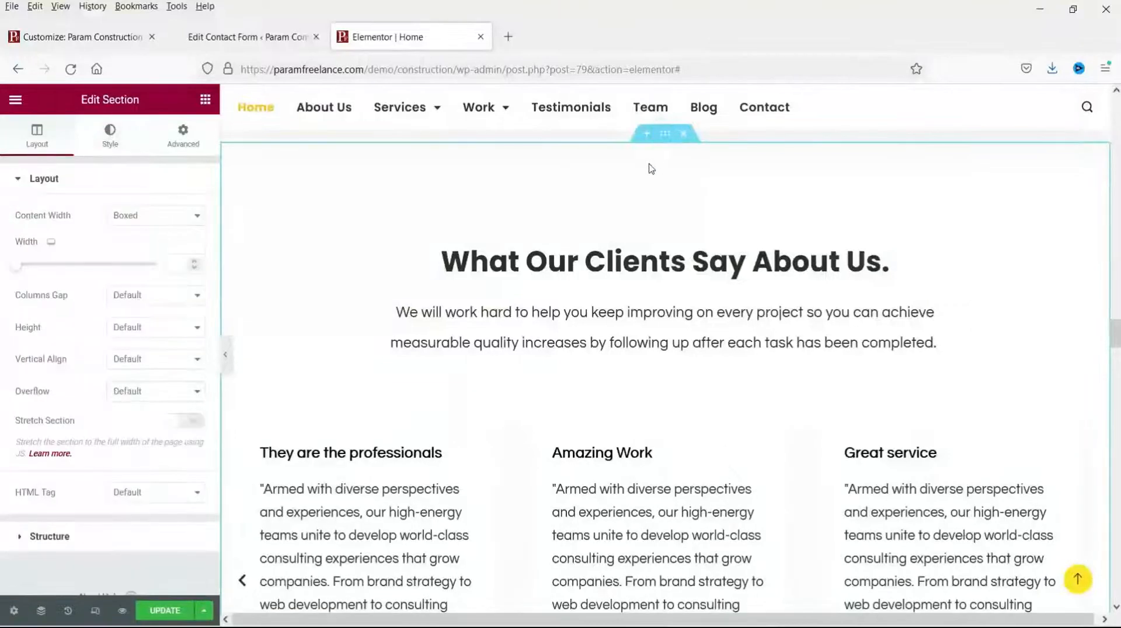
pyautogui.scroll(-8, 645, 203)
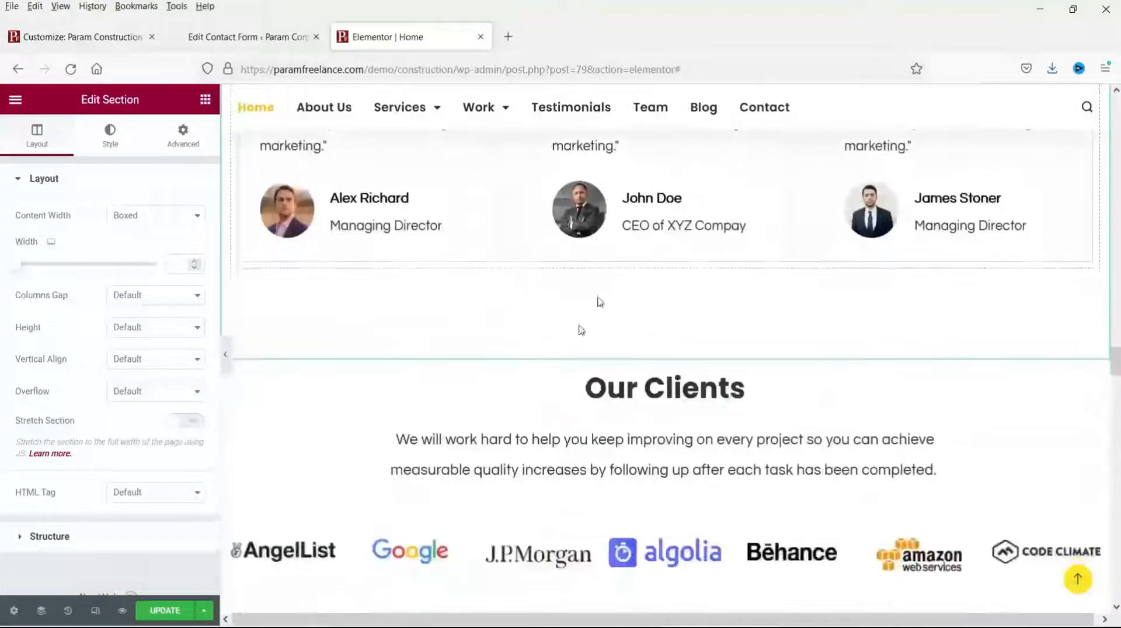
pyautogui.scroll(6, 937, 292)
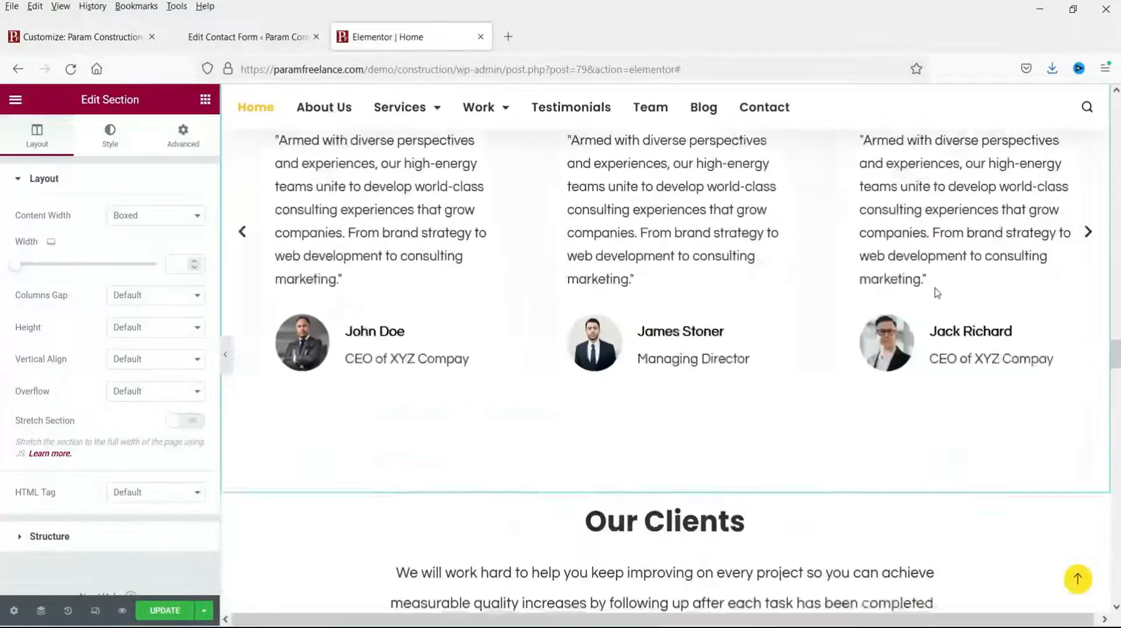
pyautogui.scroll(3, 937, 293)
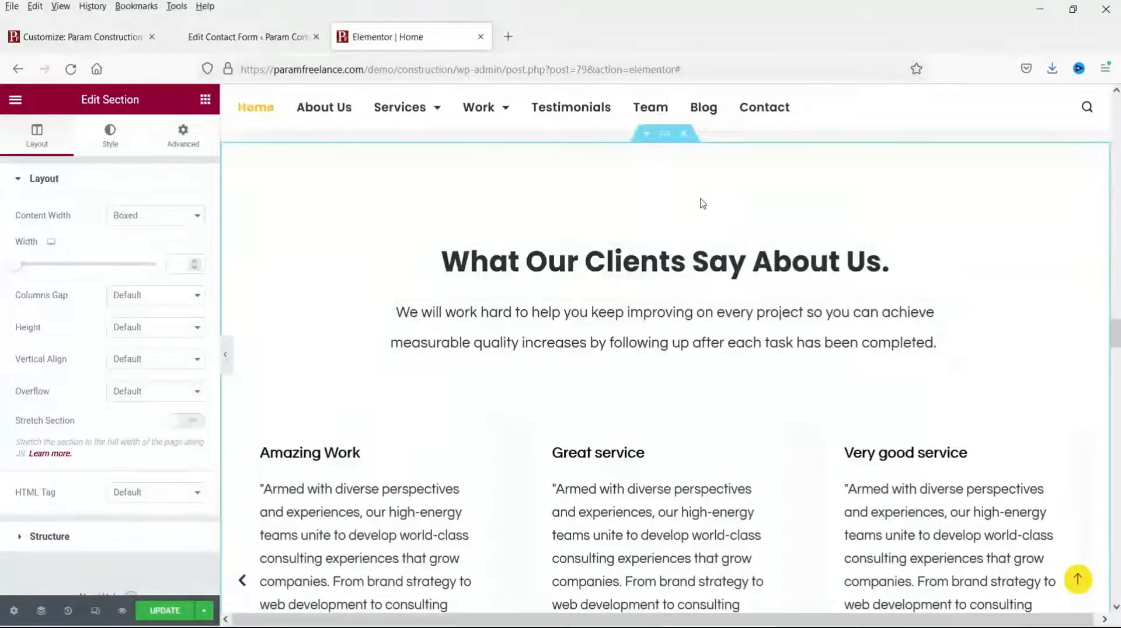
pyautogui.click(683, 135)
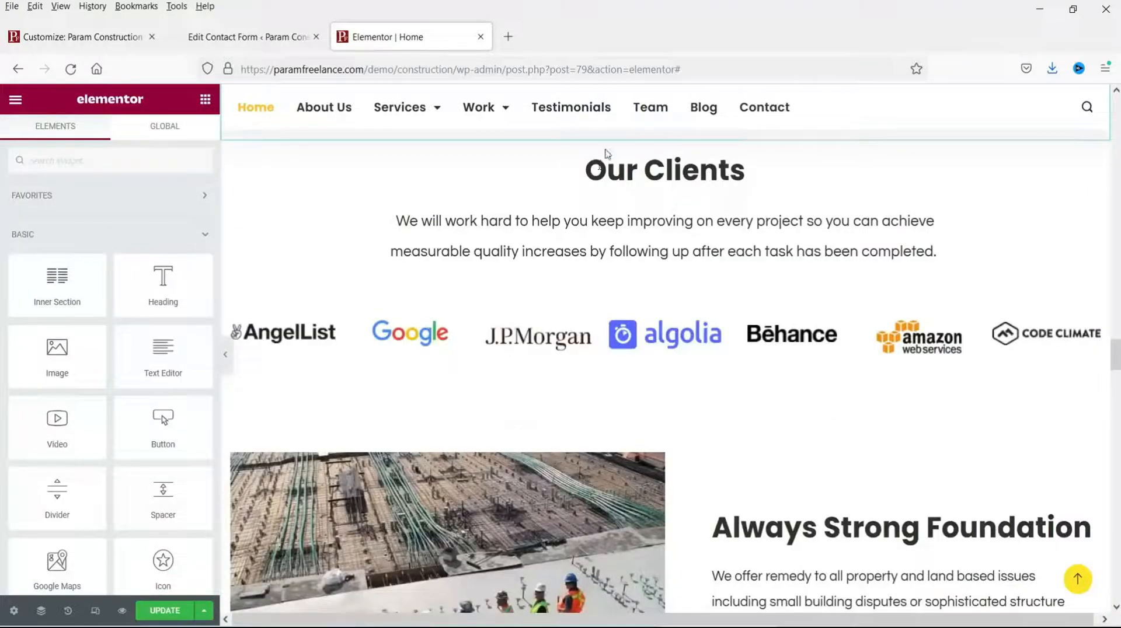
pyautogui.scroll(3, 583, 309)
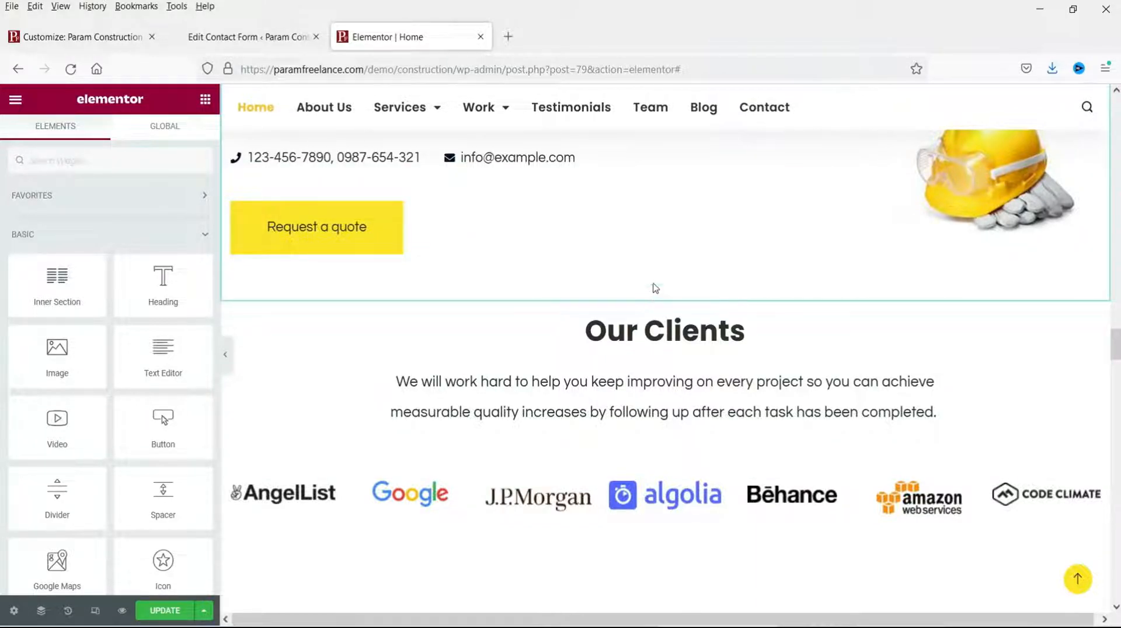
pyautogui.click(649, 298)
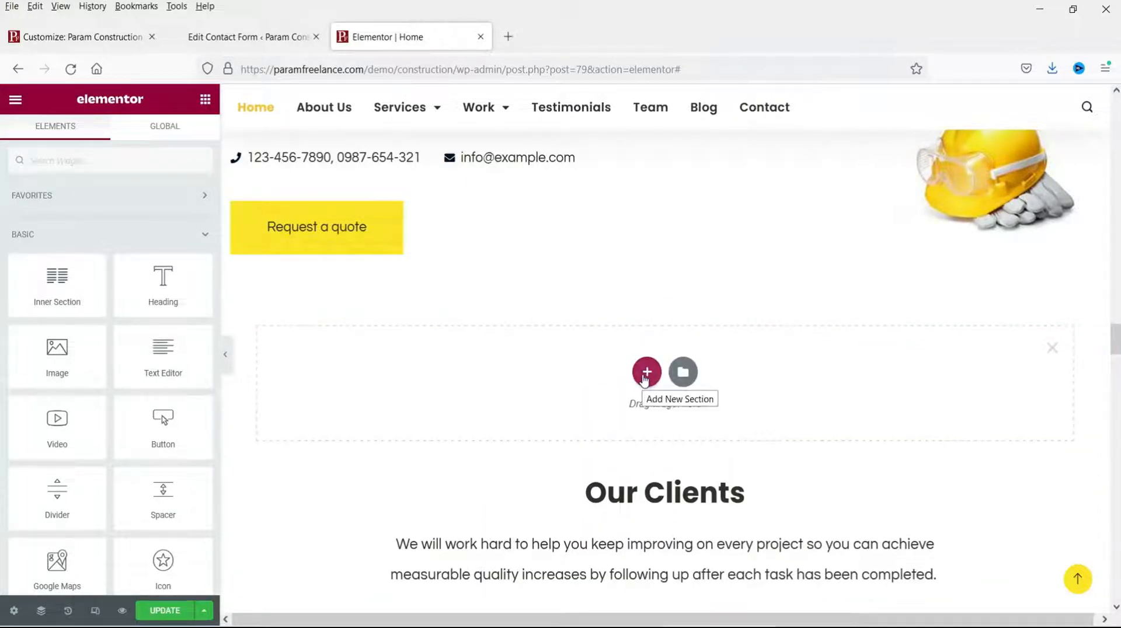
# Step: Insert a single-column section above Our Clients with unlinked padding of 60 top and bottom
pyautogui.click(646, 373)
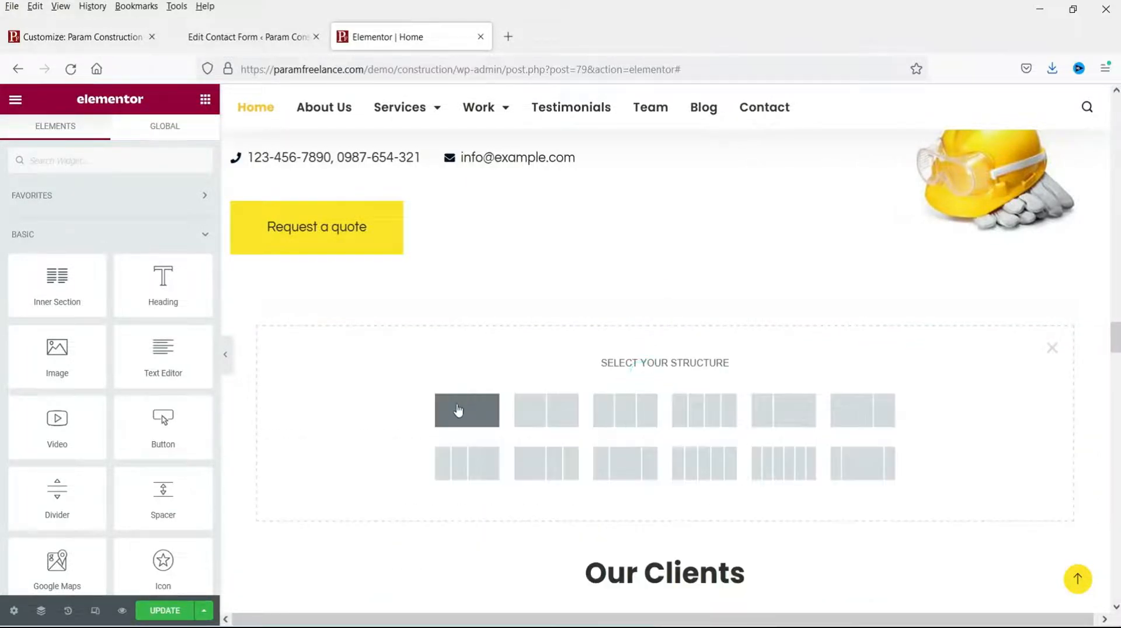
pyautogui.click(458, 409)
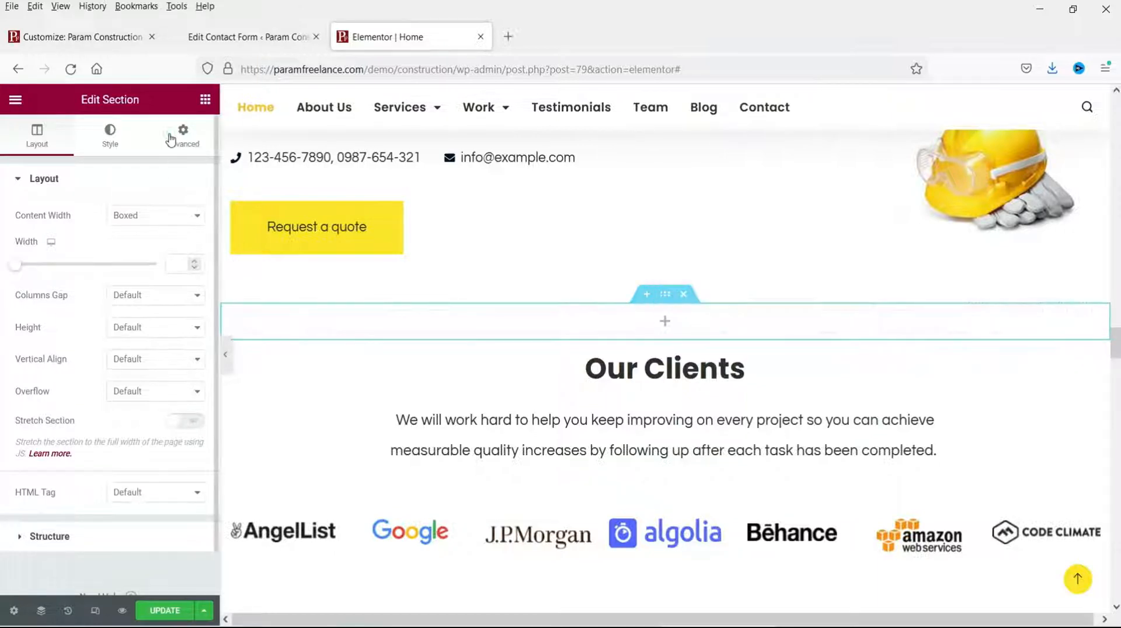
pyautogui.click(179, 137)
pyautogui.click(185, 294)
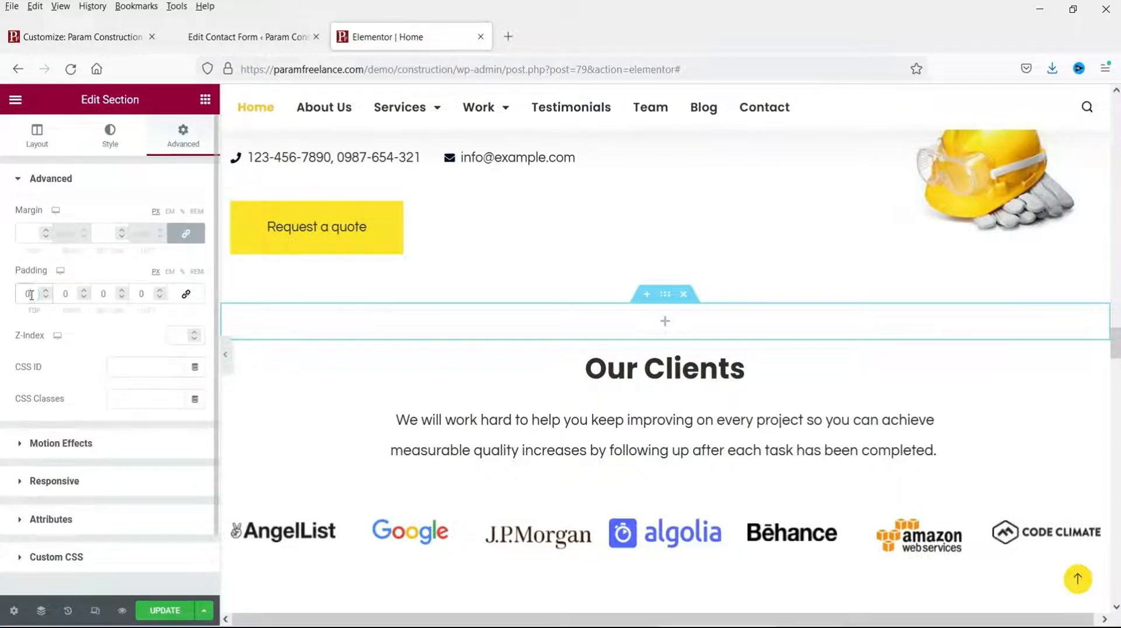
pyautogui.write('60')
pyautogui.doubleClick(107, 294)
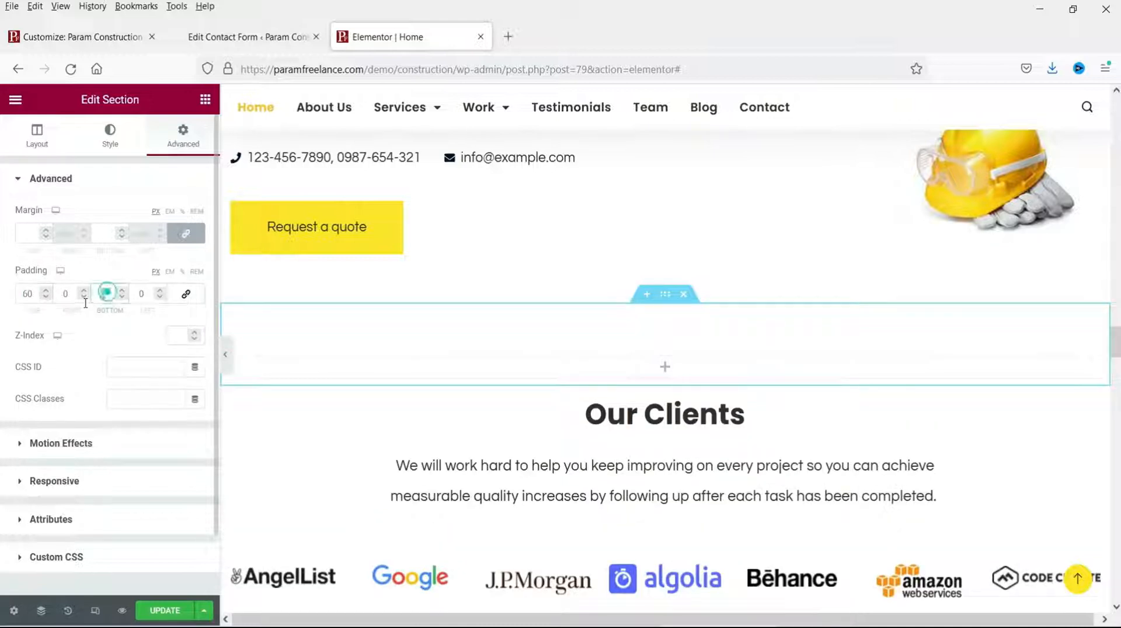
pyautogui.write('60')
pyautogui.click(37, 137)
pyautogui.click(205, 99)
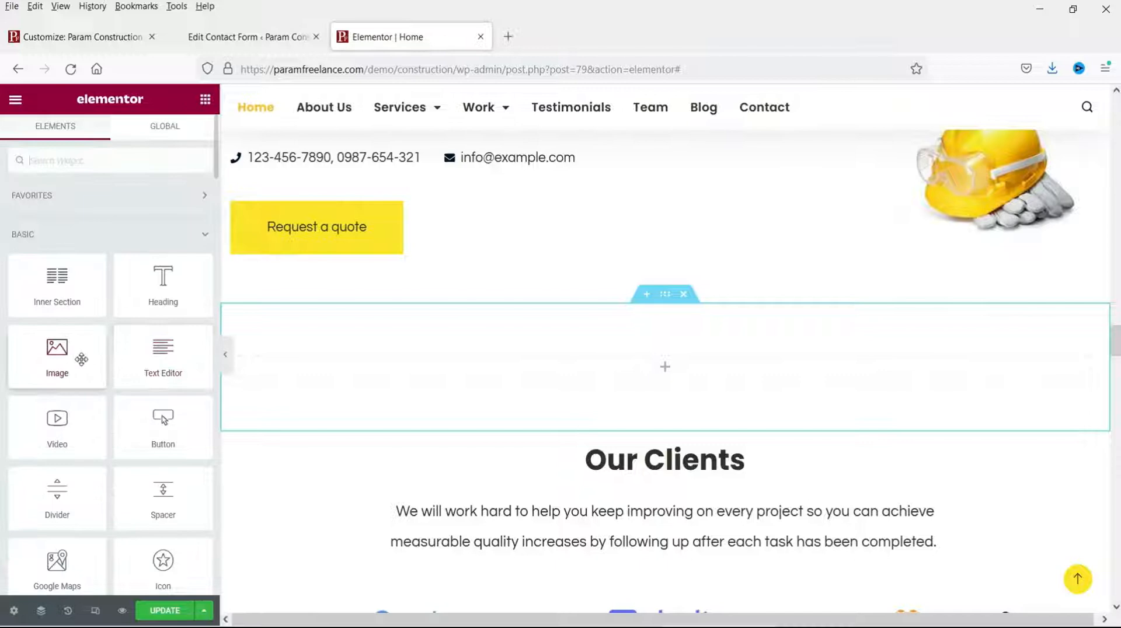
# Step: Add a two-column inner section and place the construction-workers photo in its left column
pyautogui.moveTo(57, 280); pyautogui.dragTo(491, 375)
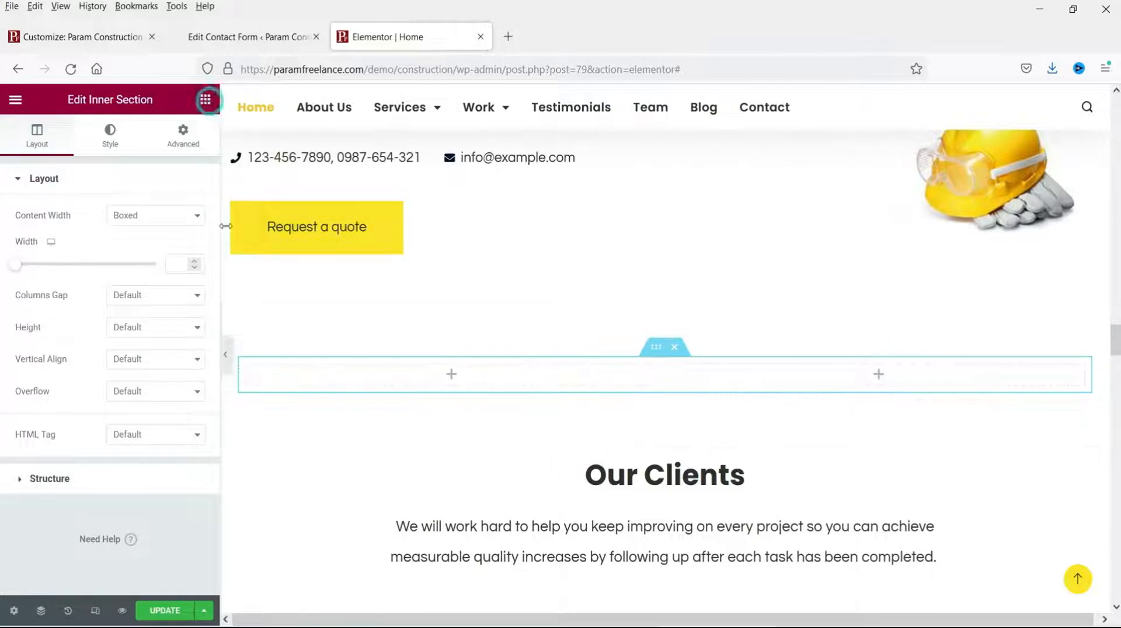
pyautogui.click(205, 100)
pyautogui.moveTo(55, 353); pyautogui.dragTo(335, 380)
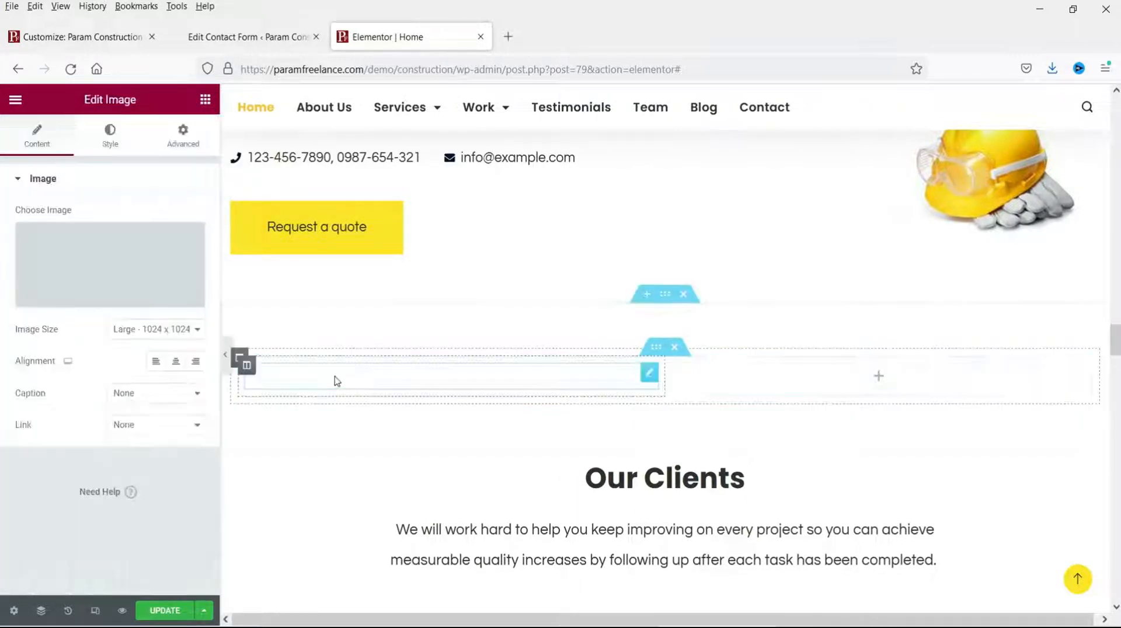
pyautogui.moveTo(154, 303)
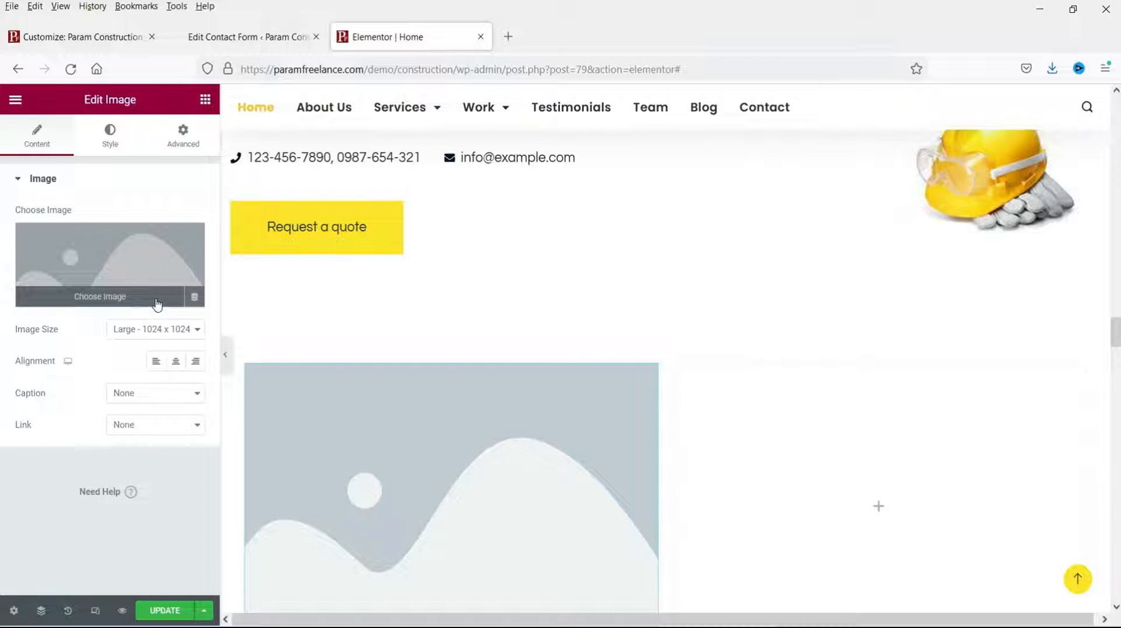
pyautogui.click(143, 270)
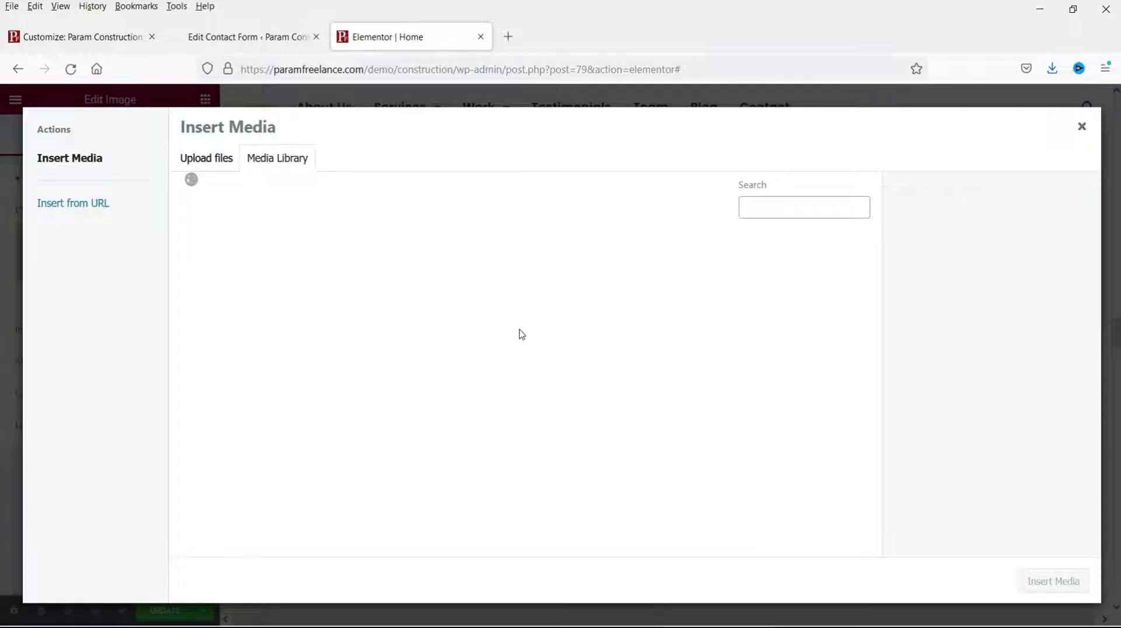
pyautogui.click(584, 284)
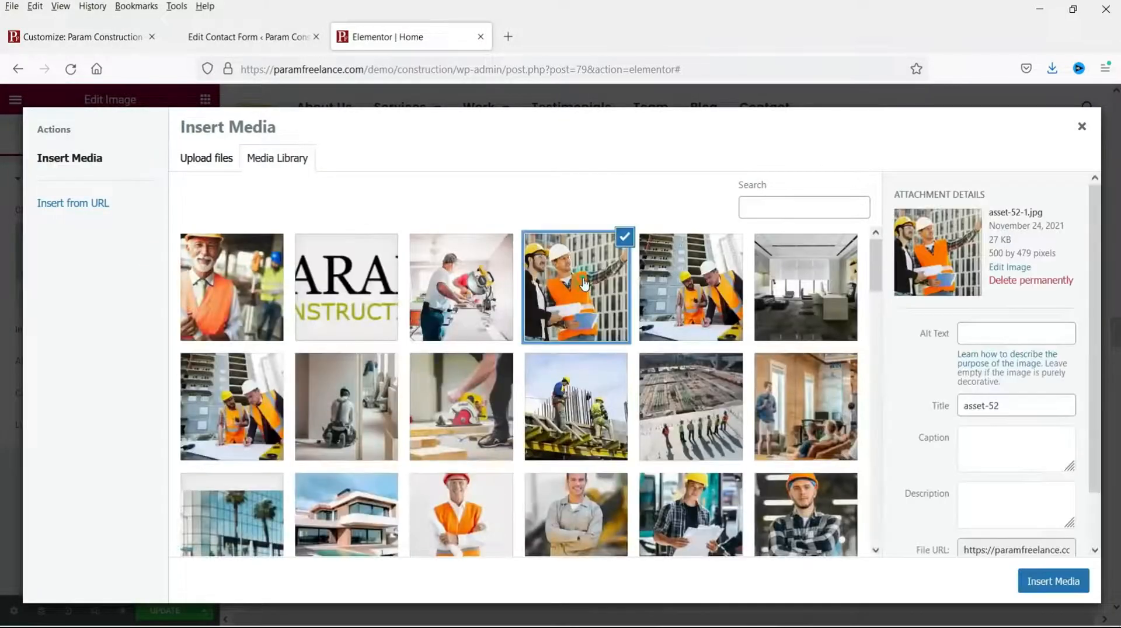
pyautogui.click(1049, 581)
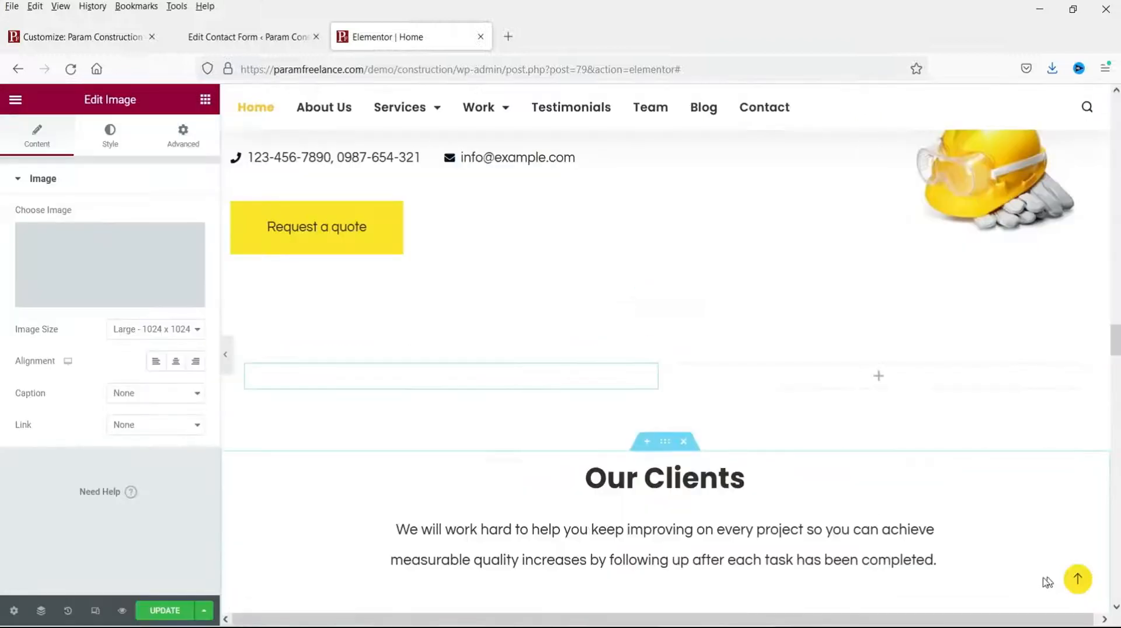
# Step: Set the photo's image size to Full and its style width to 100
pyautogui.click(125, 330)
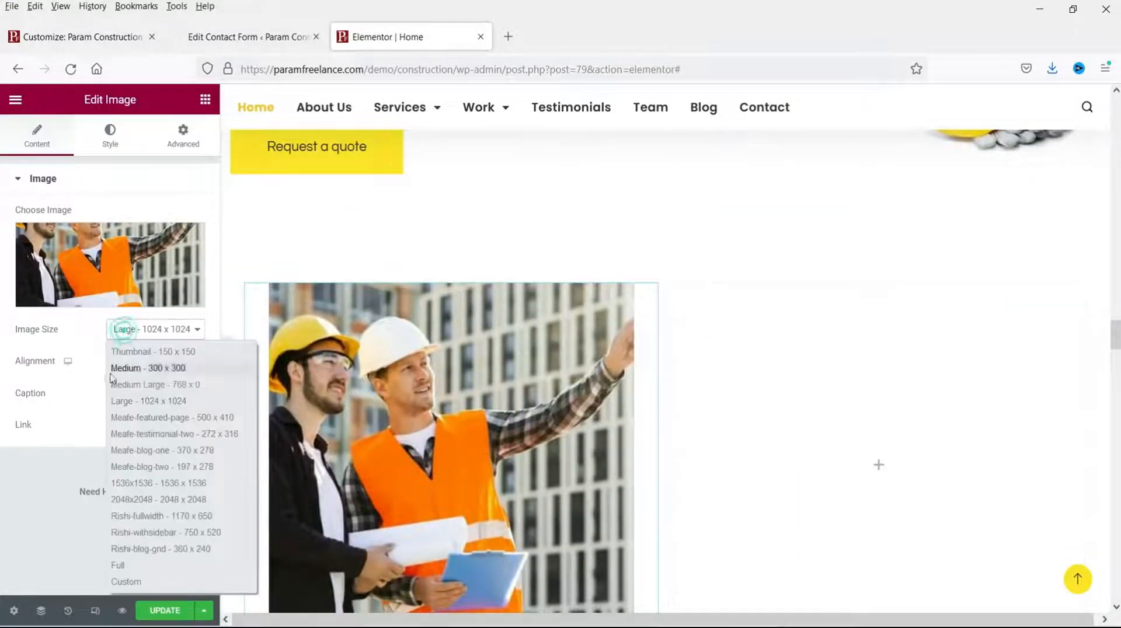
pyautogui.click(135, 569)
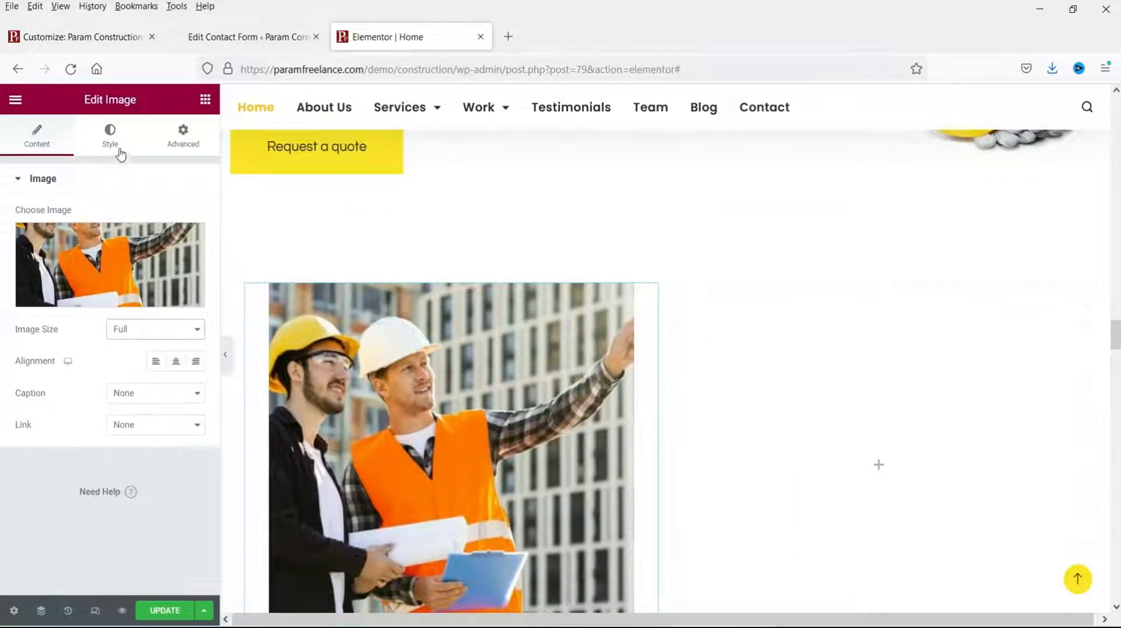
pyautogui.click(112, 134)
pyautogui.click(173, 234)
pyautogui.write('100')
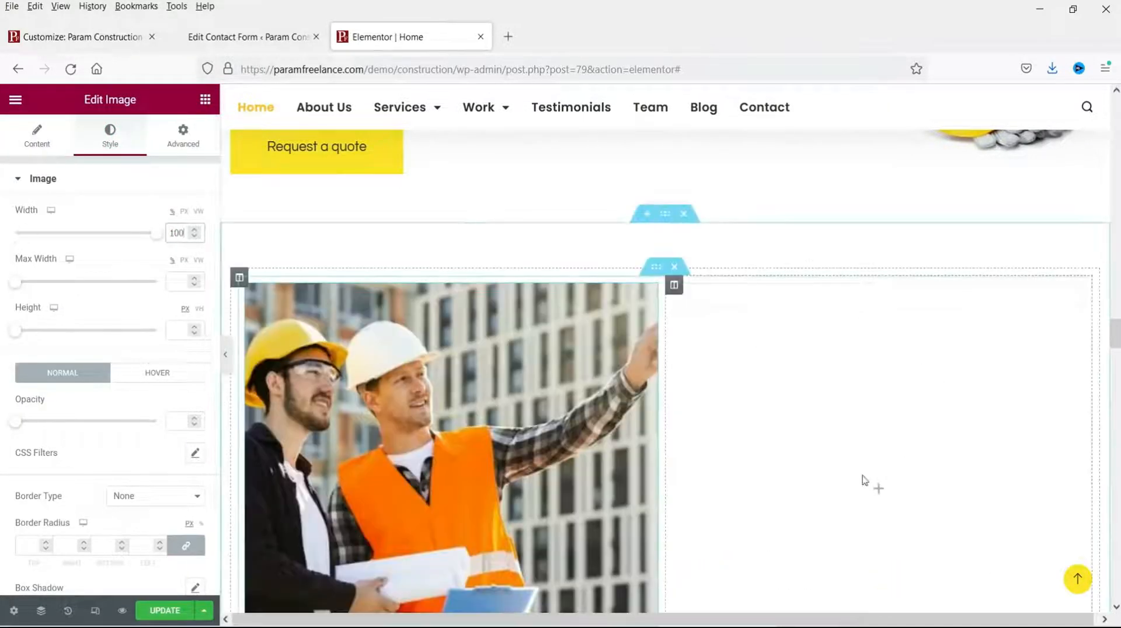
pyautogui.scroll(-3, 935, 433)
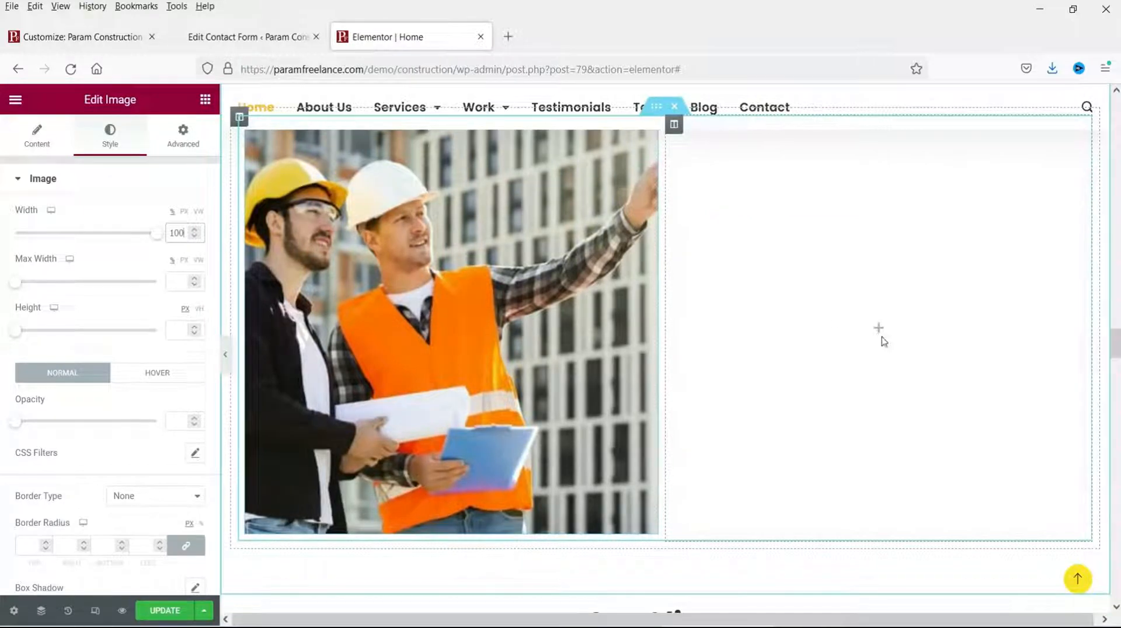
pyautogui.click(882, 337)
# Step: Add a heading and a Text Editor to the right column, pasting extra plain Lorem ipsum copies
pyautogui.moveTo(163, 286); pyautogui.dragTo(978, 314)
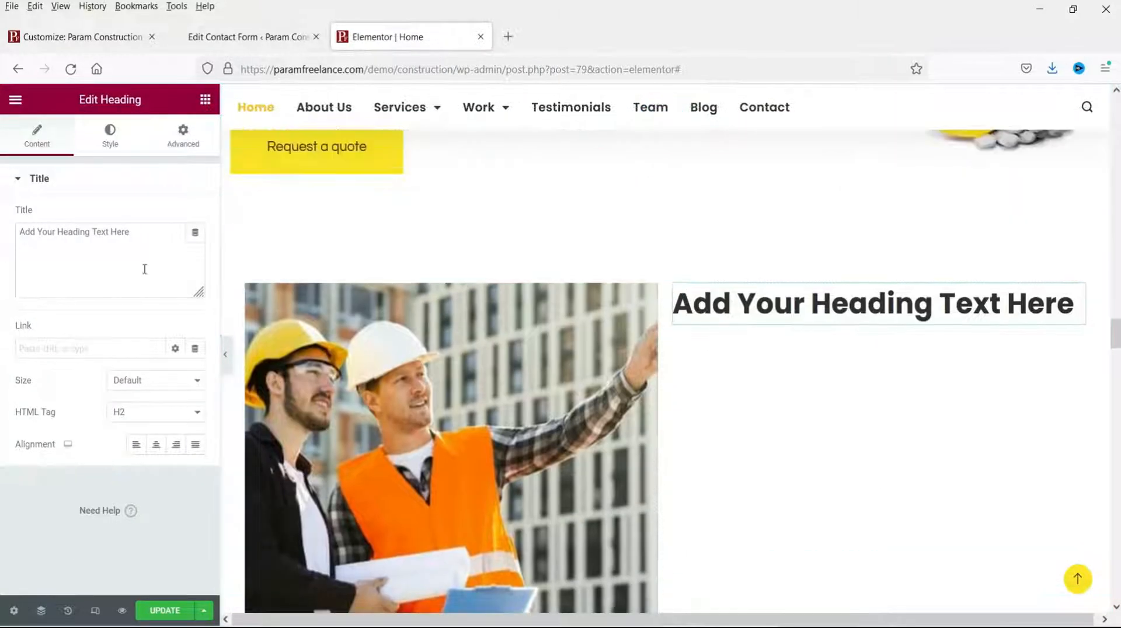
pyautogui.click(202, 101)
pyautogui.moveTo(163, 350); pyautogui.dragTo(893, 315)
pyautogui.moveTo(150, 424); pyautogui.dragTo(7, 291)
pyautogui.hotkey('ctrl', 'c')
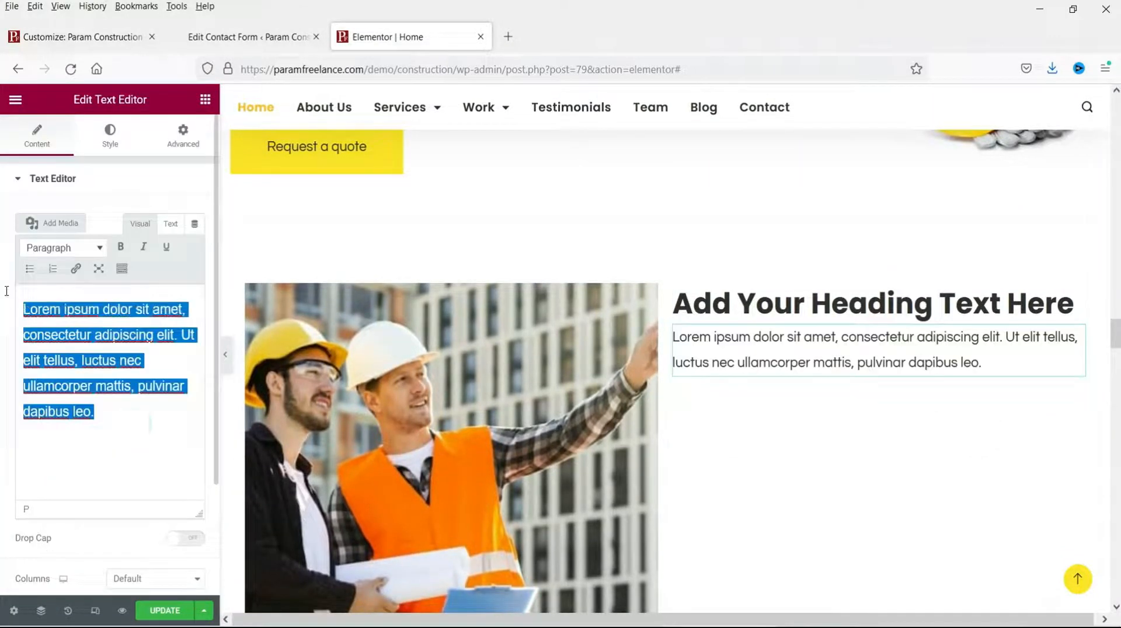
pyautogui.click(137, 408)
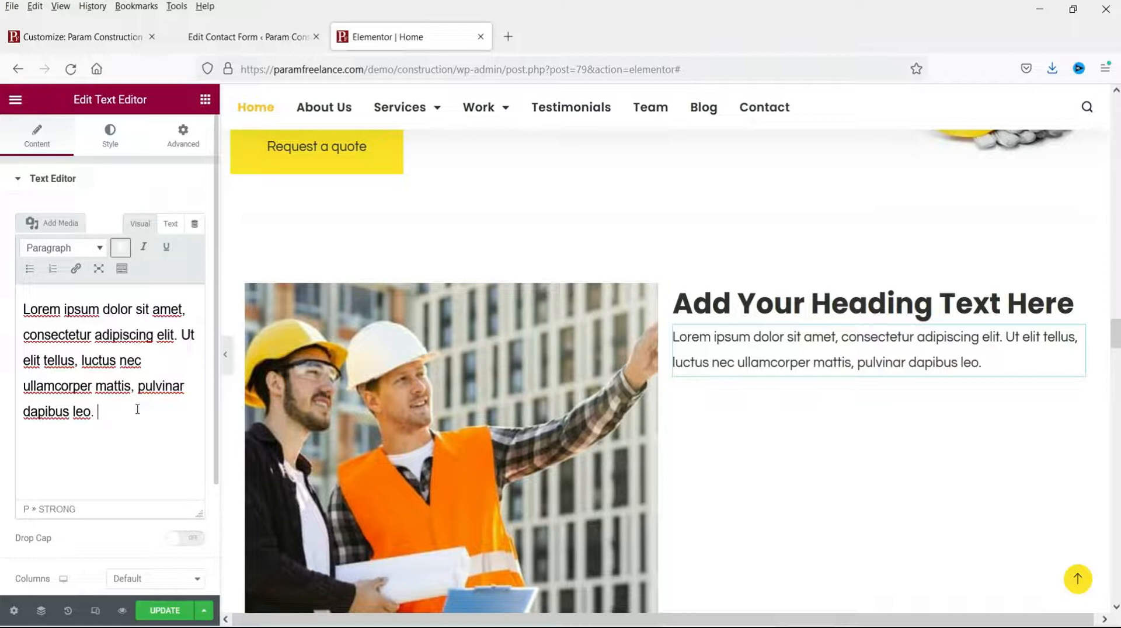
pyautogui.hotkey('ctrl', 'v')
pyautogui.hotkey('ctrl', 'z')
pyautogui.hotkey('ctrl', 'shift', 'v')
pyautogui.hotkey('ctrl', 'shift', 'v')
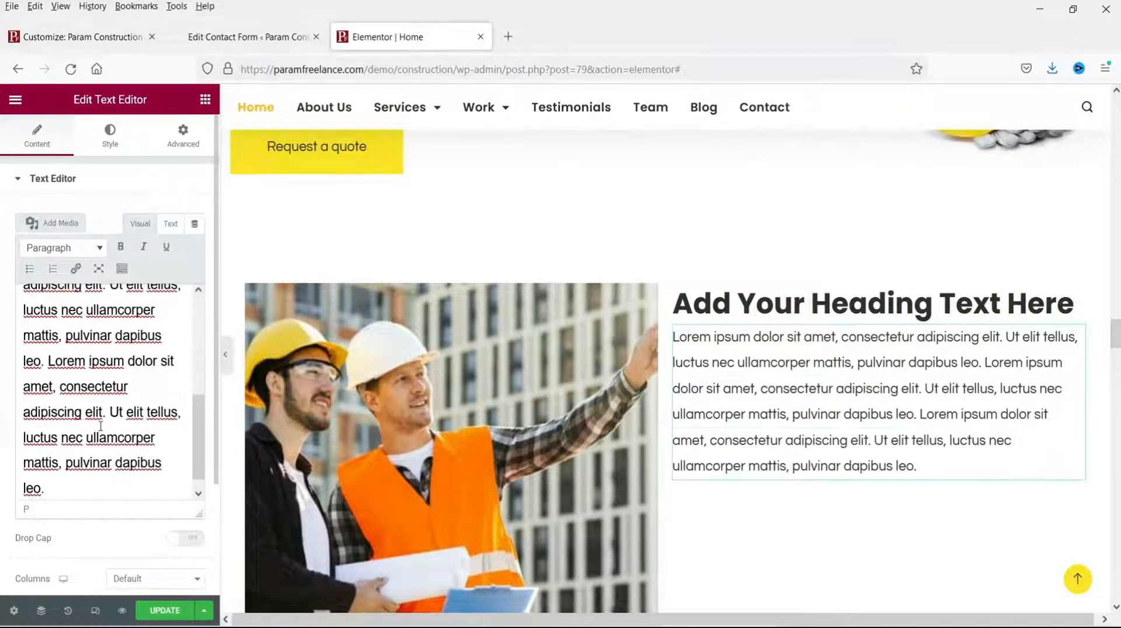
pyautogui.hotkey('ctrl', 'shift', 'v')
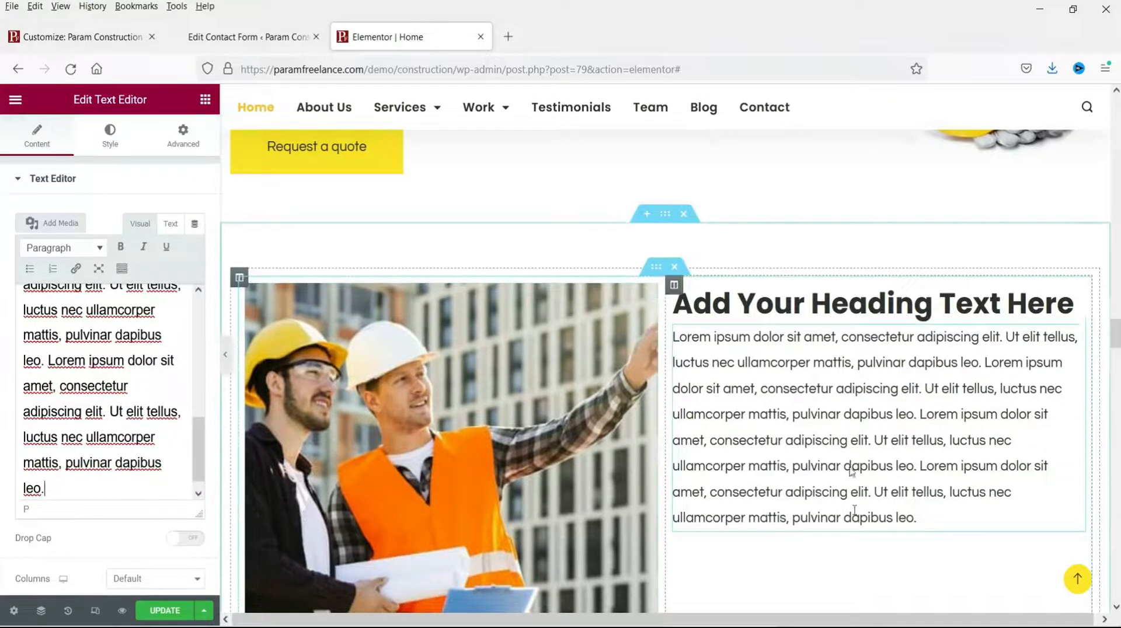
pyautogui.click(205, 101)
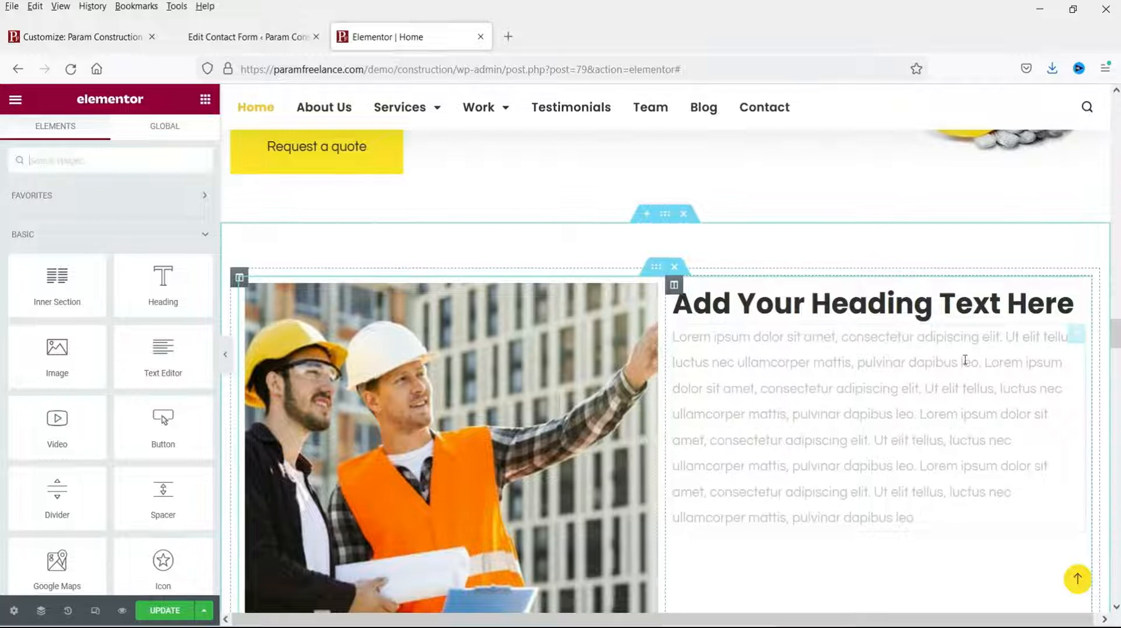
pyautogui.scroll(-2, 964, 360)
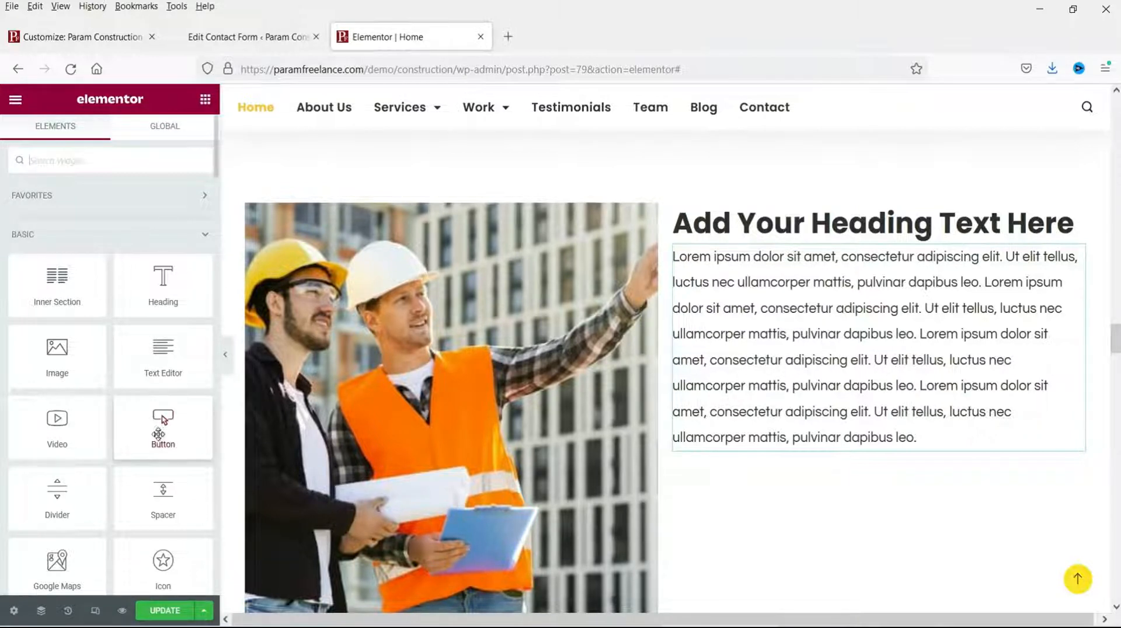
# Step: Add a 'Click here' button under the paragraph and set the column's Vertical Align to Middle
pyautogui.moveTo(163, 419); pyautogui.dragTo(851, 436)
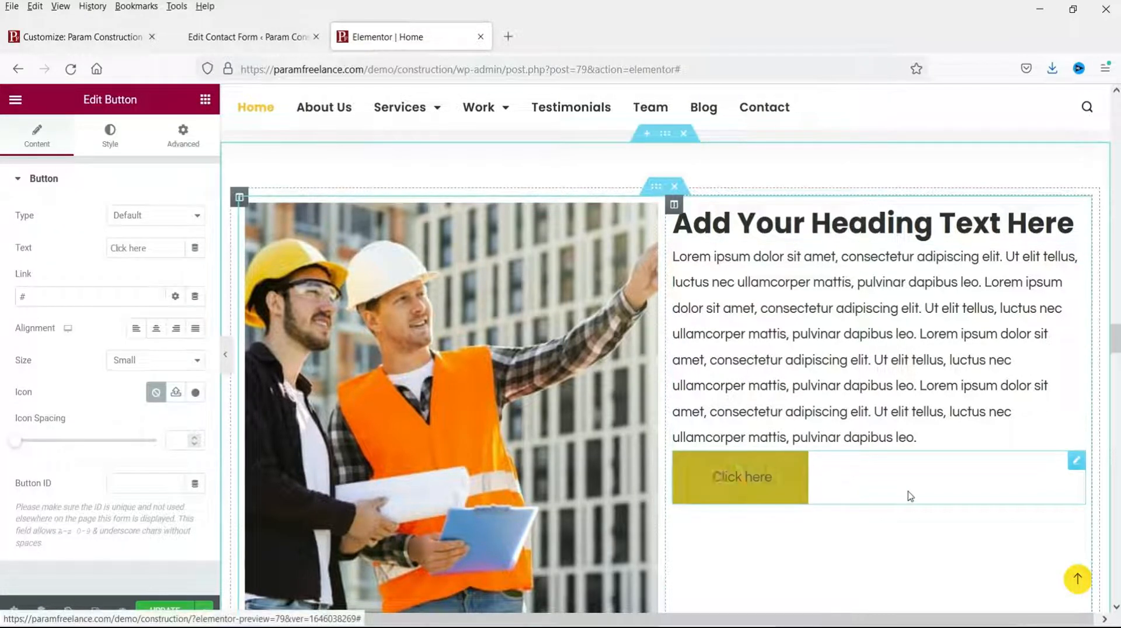
pyautogui.click(672, 206)
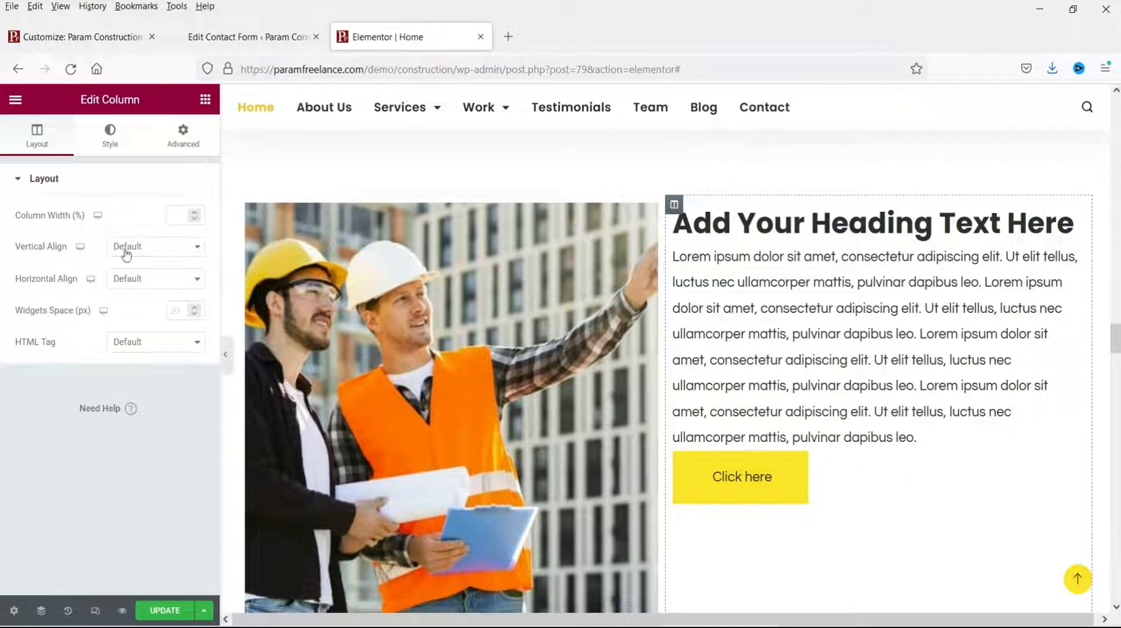
pyautogui.click(155, 247)
pyautogui.click(161, 303)
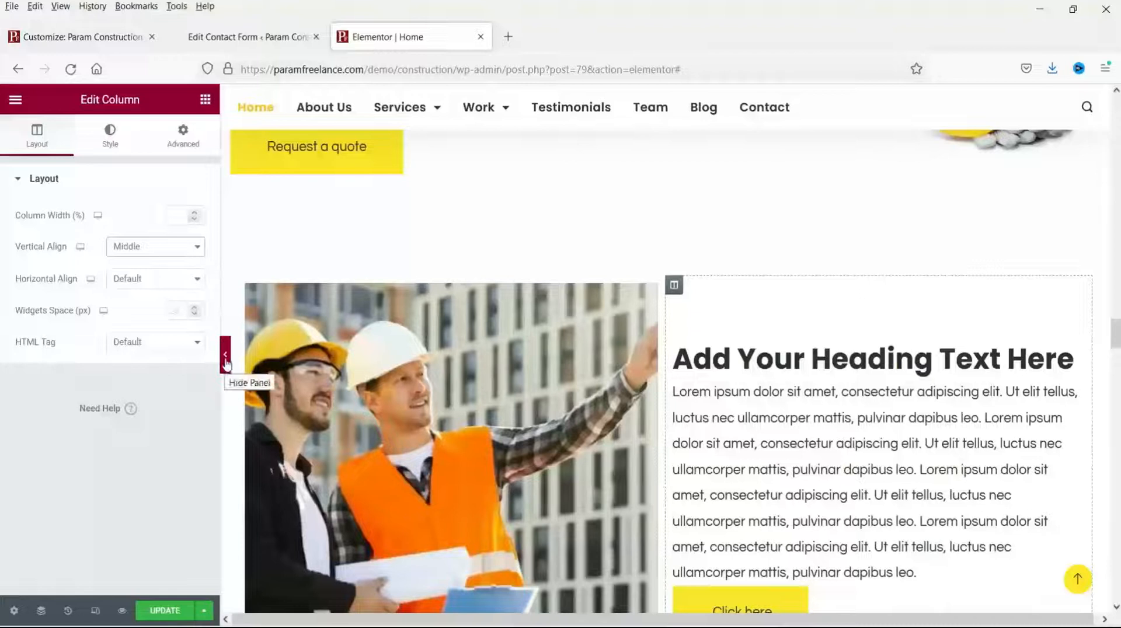
pyautogui.click(225, 361)
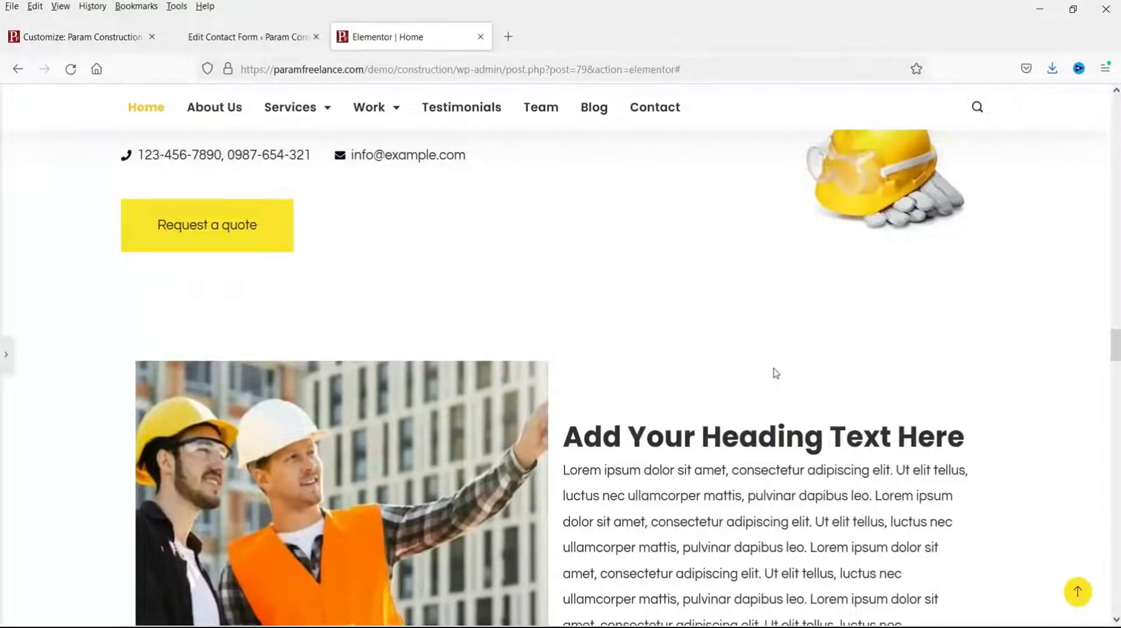
pyautogui.scroll(-8, 773, 382)
pyautogui.scroll(8, 771, 385)
pyautogui.click(10, 357)
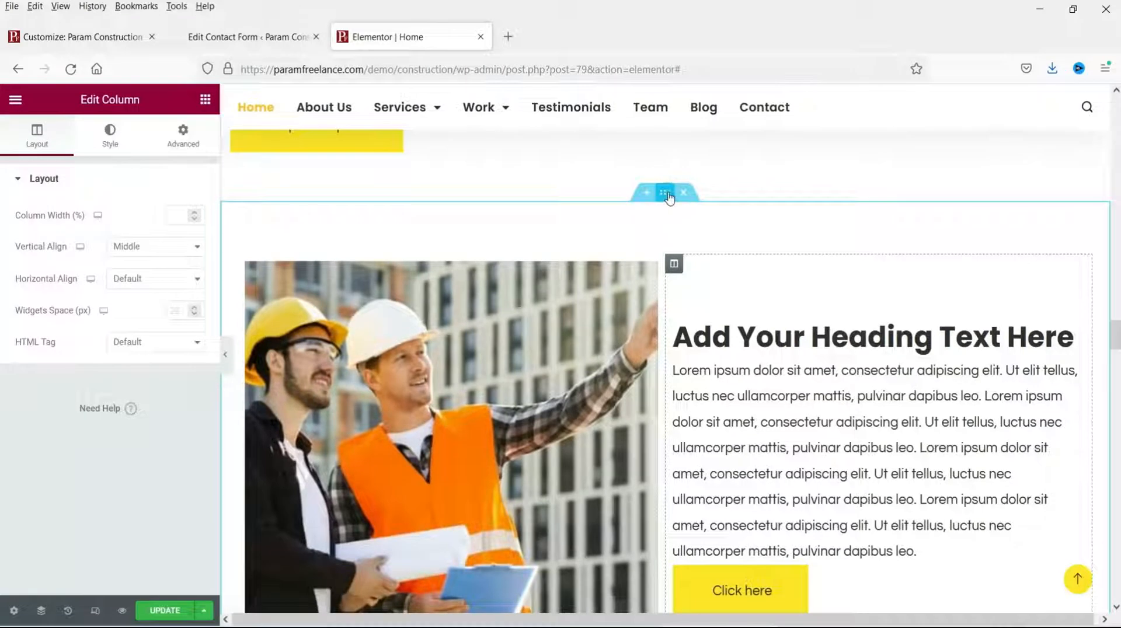
# Step: Give the workers section a Classic background, Theme Color 3 lightened to #FEFADD
pyautogui.click(665, 194)
pyautogui.click(108, 138)
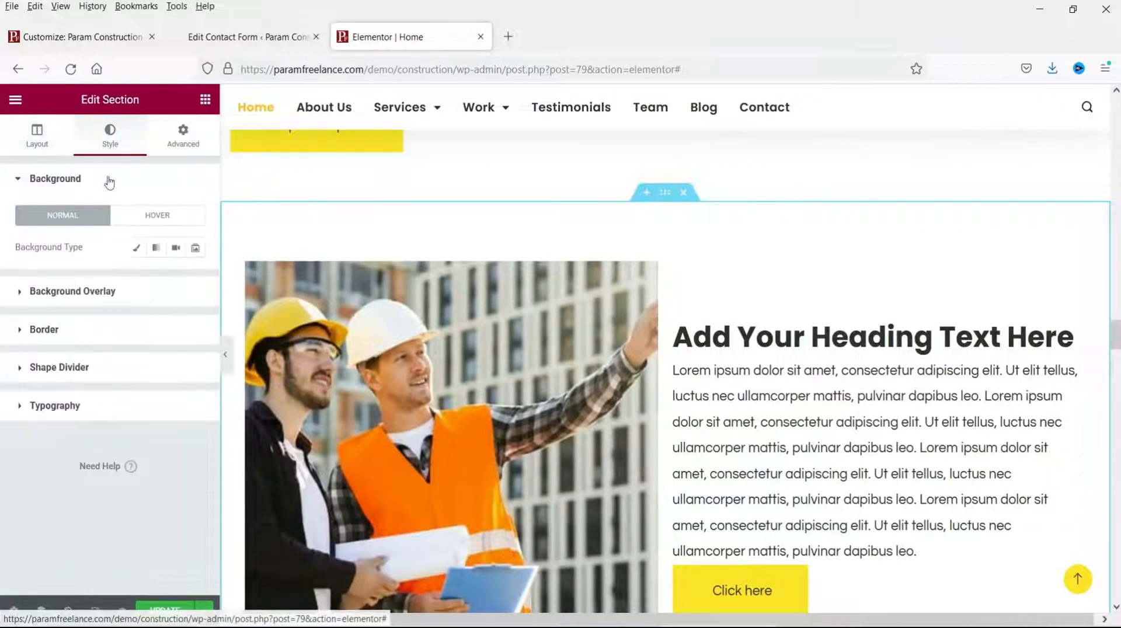
pyautogui.click(136, 247)
pyautogui.click(175, 279)
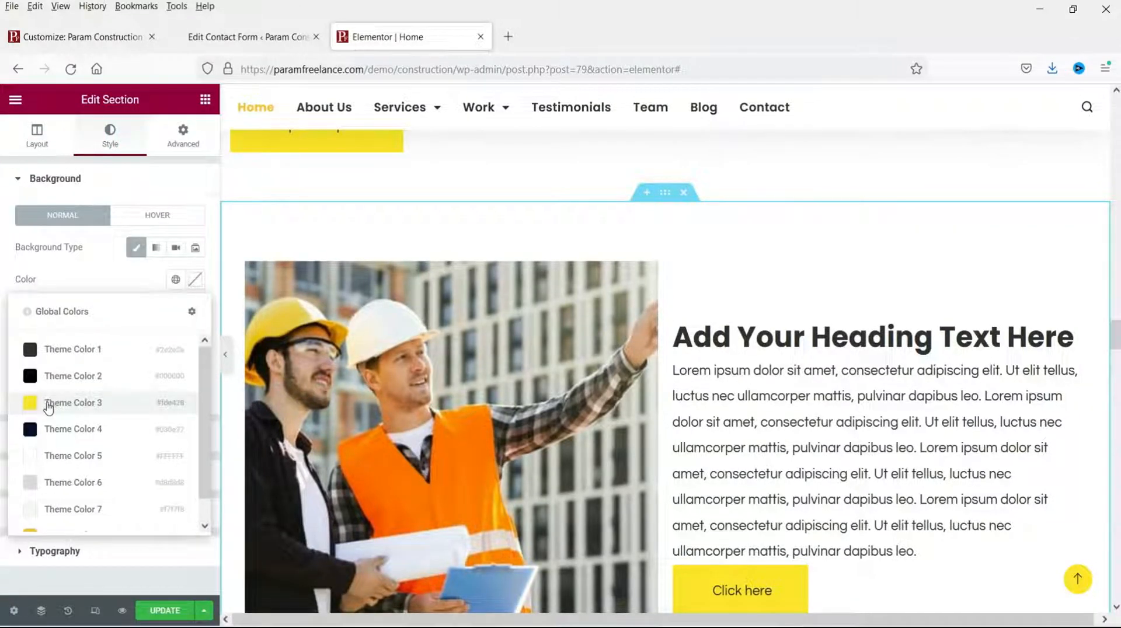
pyautogui.click(48, 404)
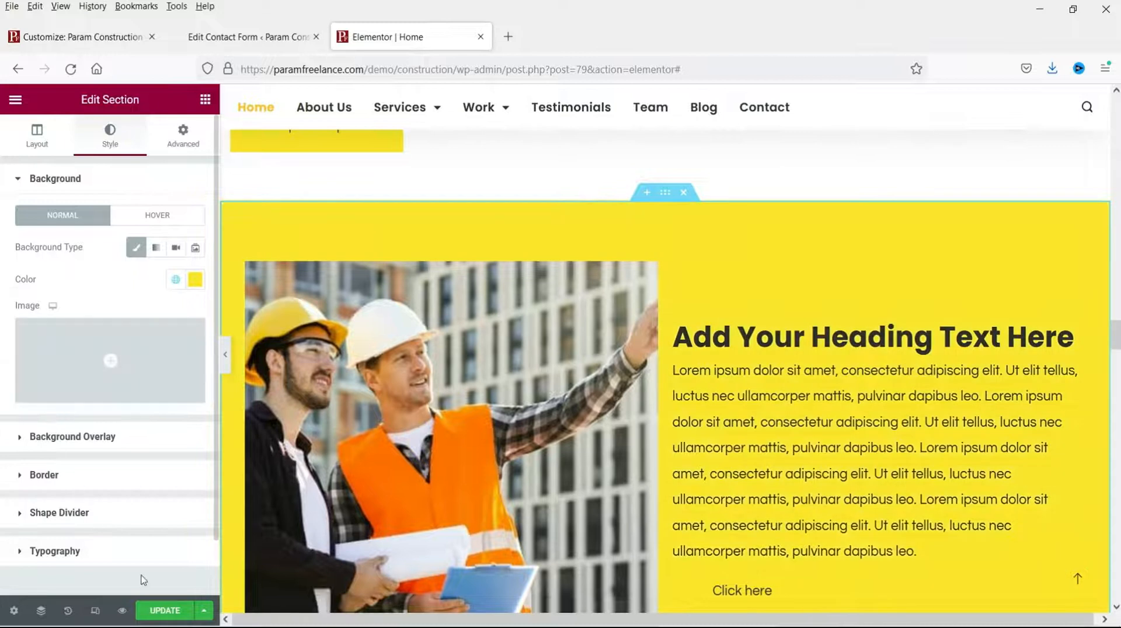
pyautogui.click(197, 281)
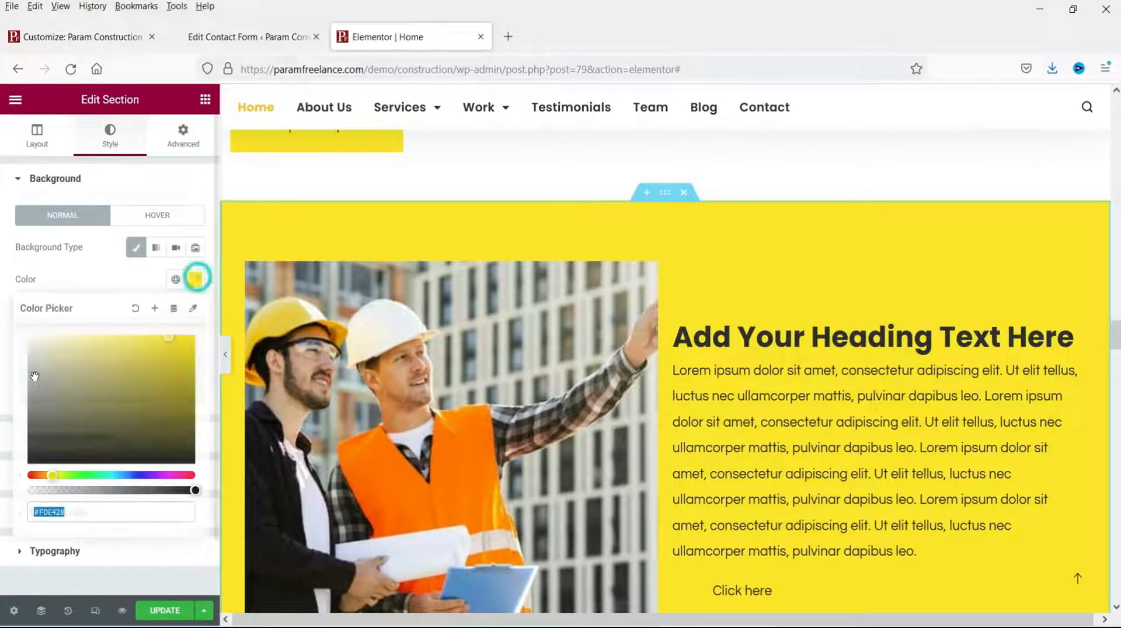
pyautogui.click(50, 337)
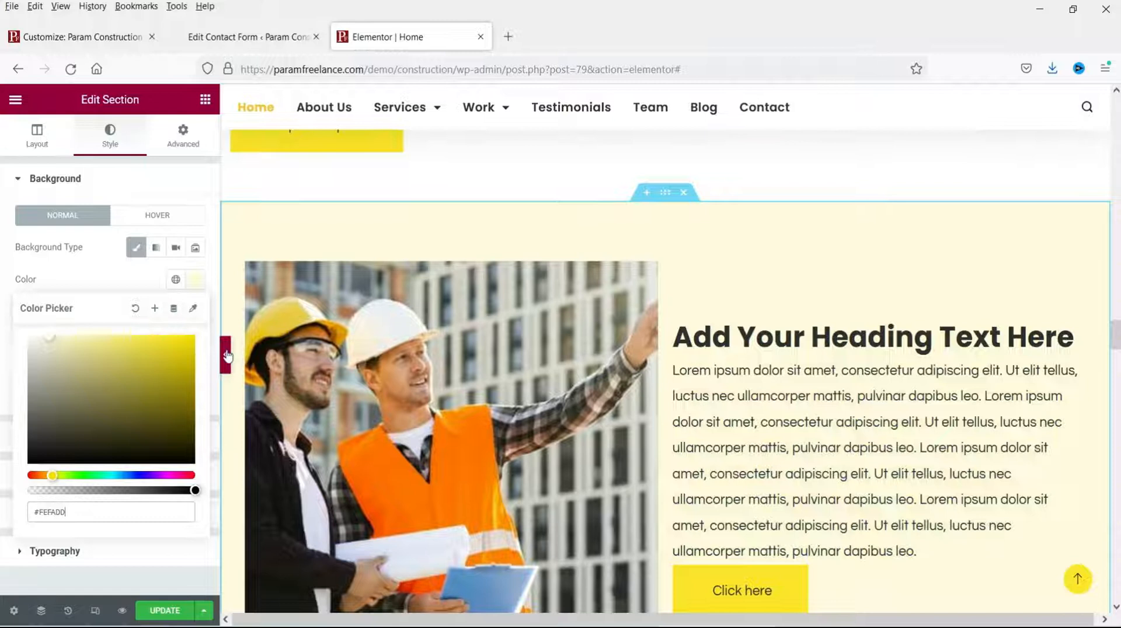
pyautogui.click(231, 356)
pyautogui.scroll(-8, 987, 373)
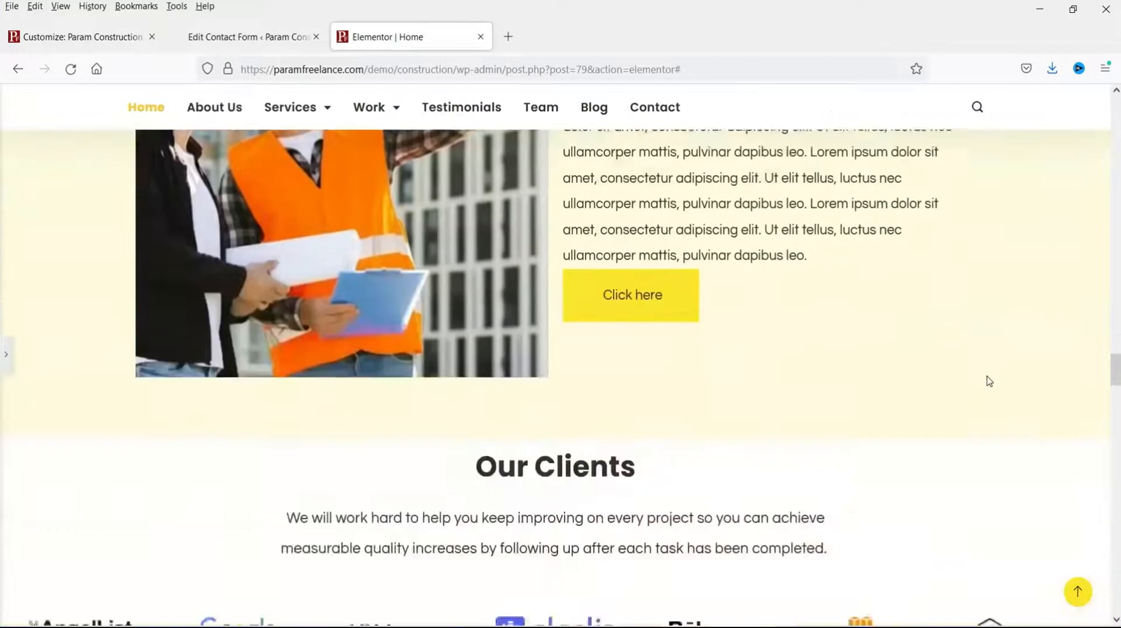
pyautogui.scroll(5, 989, 380)
pyautogui.click(6, 353)
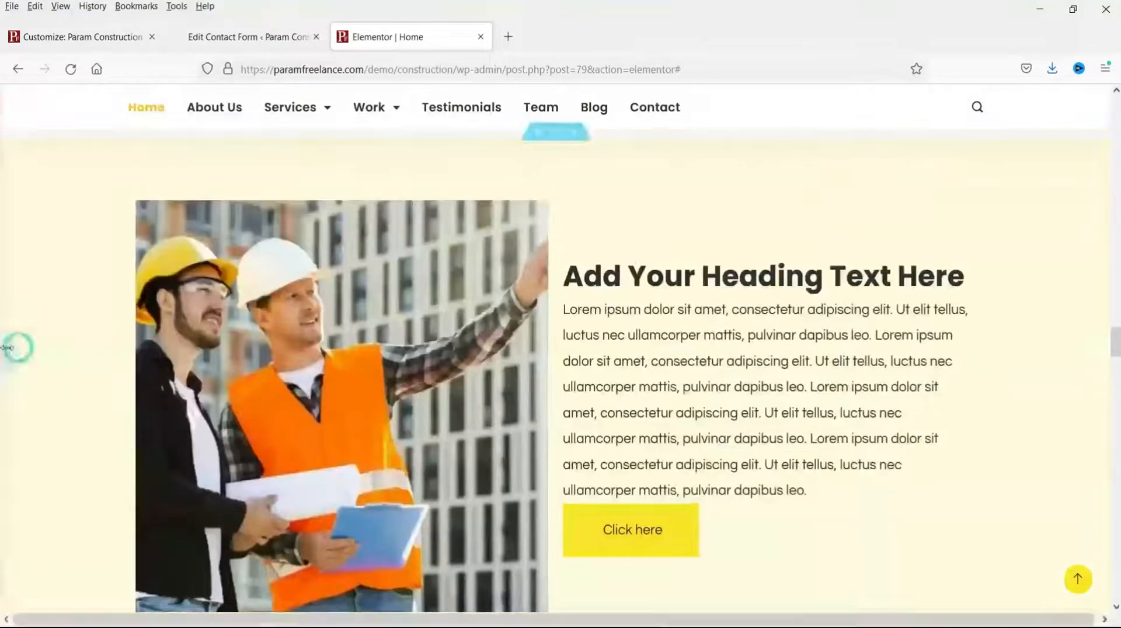
pyautogui.scroll(5, 859, 349)
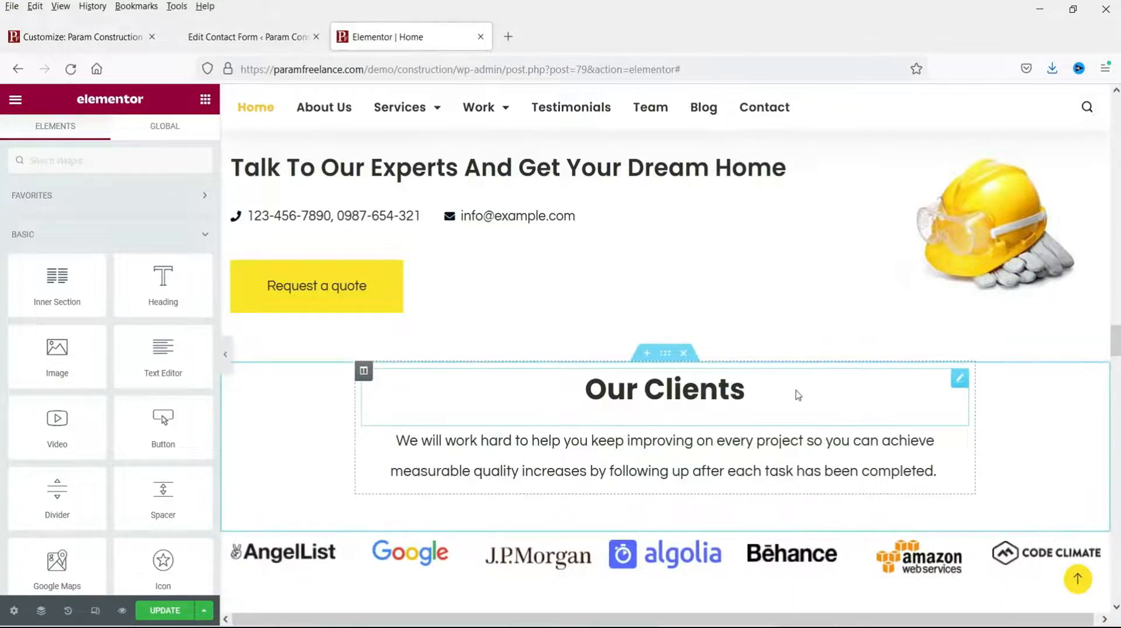
# Step: Delete the client logo carousel section under Our Clients and Update the page
pyautogui.scroll(-4, 369, 417)
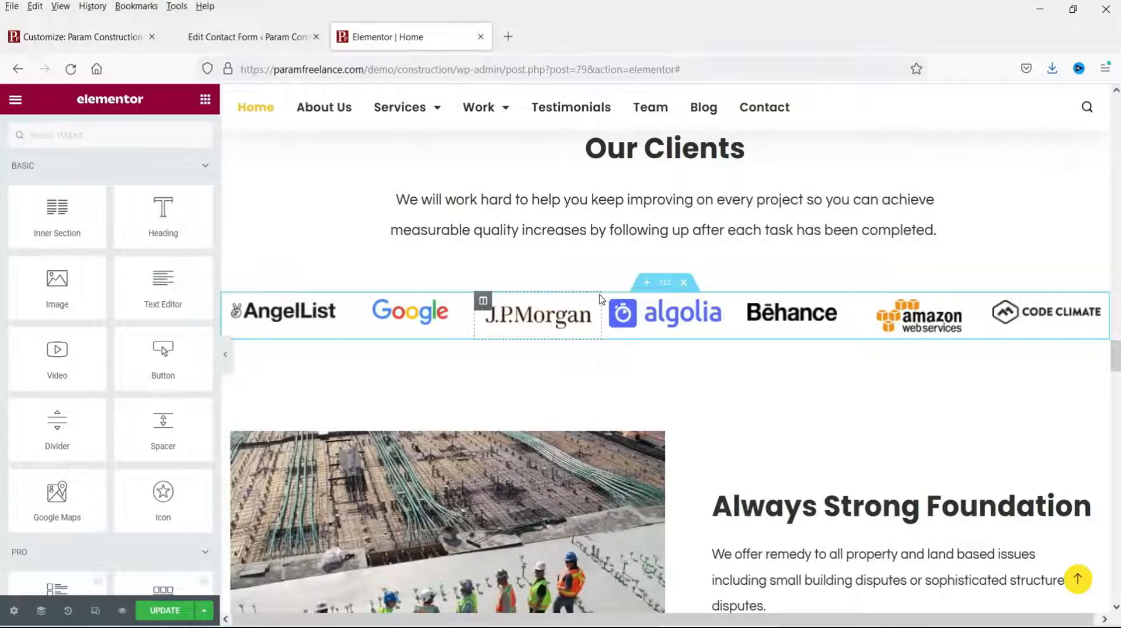
pyautogui.click(683, 283)
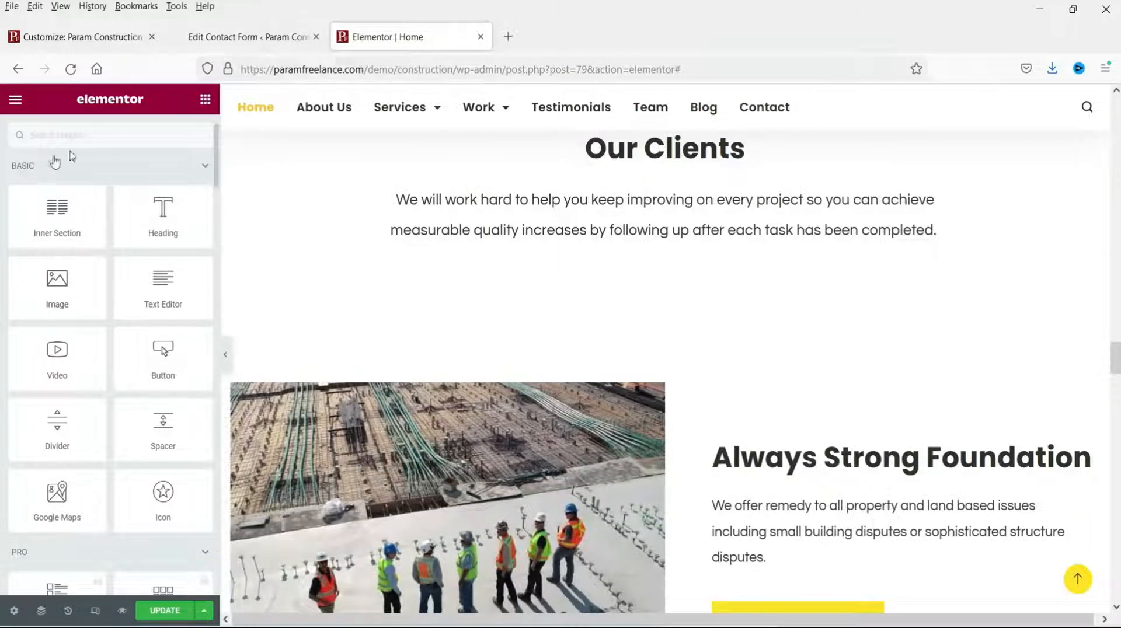
pyautogui.scroll(-6, 105, 313)
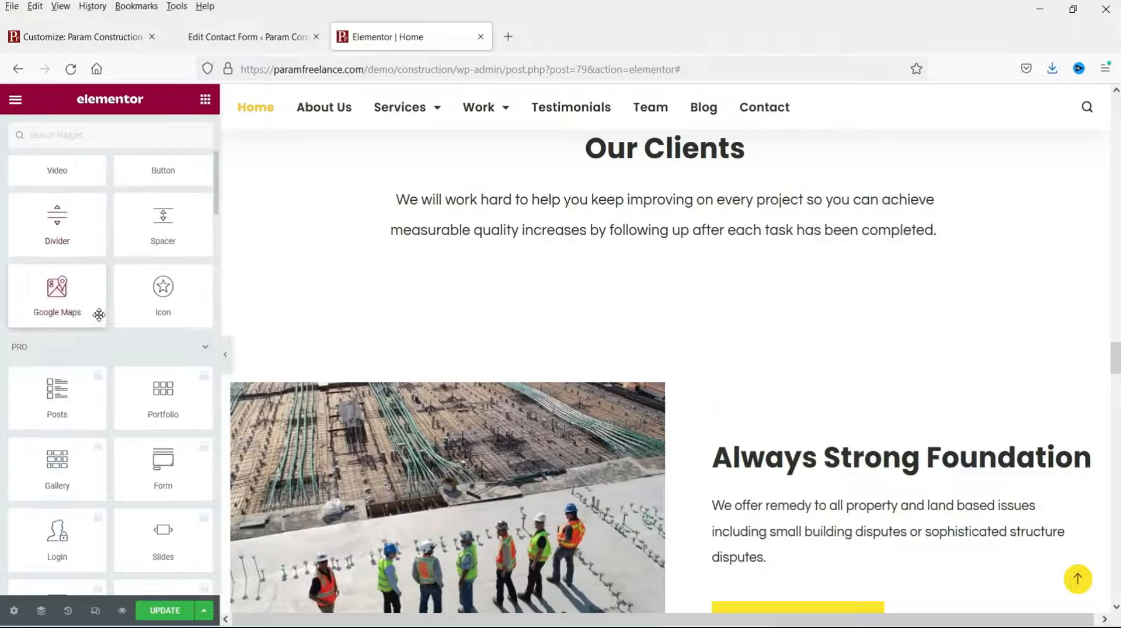
pyautogui.scroll(-1, 100, 320)
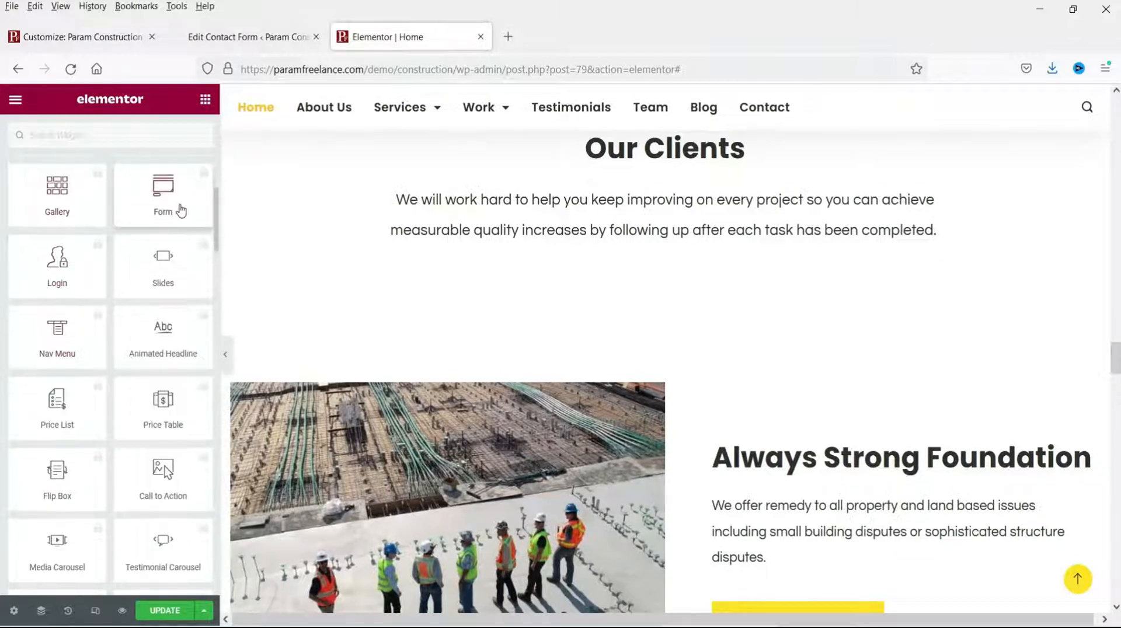
pyautogui.scroll(-3, 151, 391)
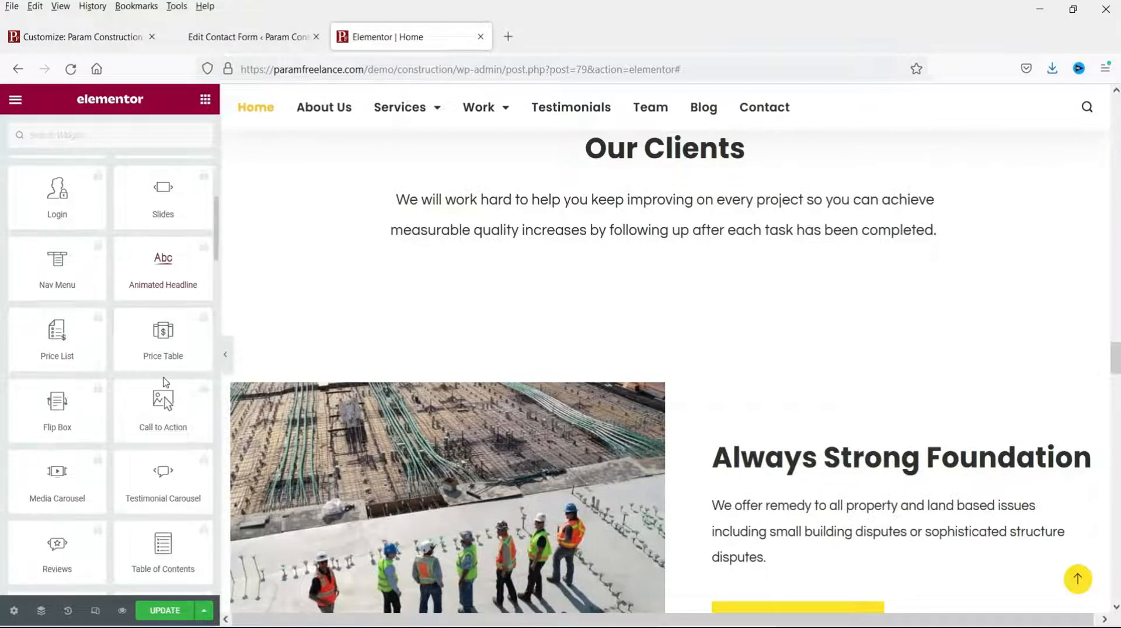
pyautogui.scroll(-2, 141, 415)
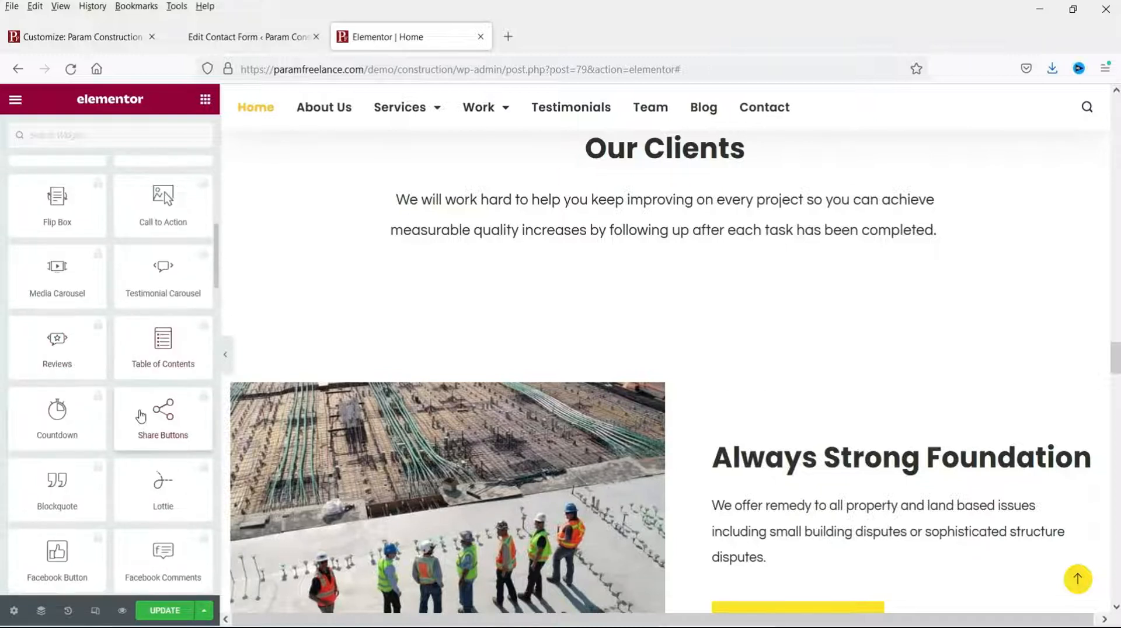
pyautogui.scroll(-6, 113, 415)
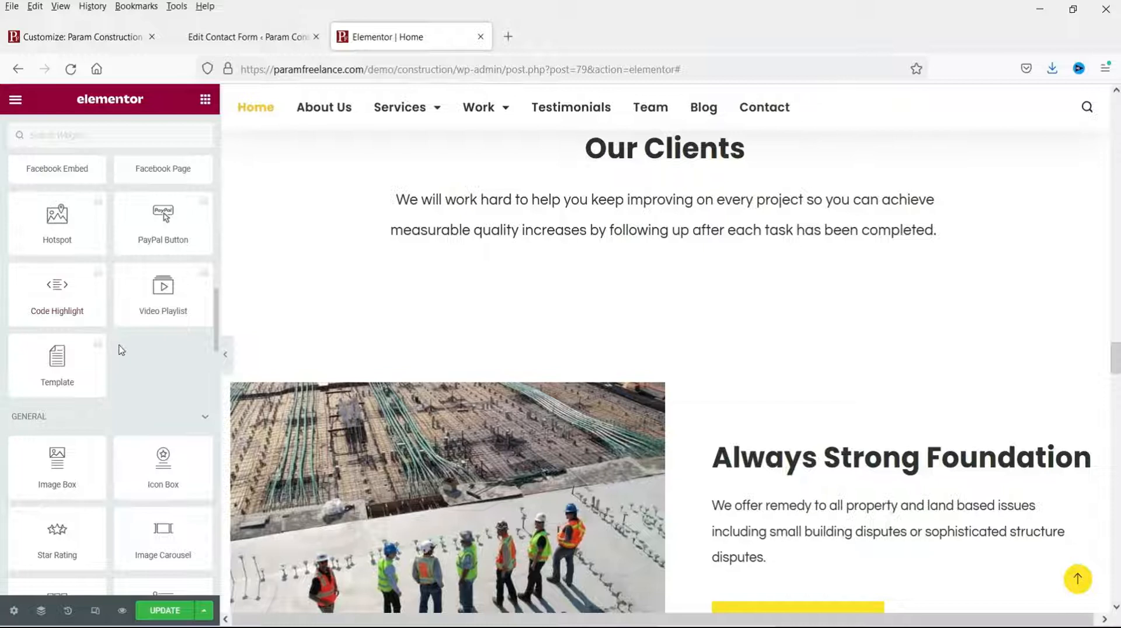
pyautogui.scroll(-2, 121, 349)
pyautogui.scroll(-5, 748, 344)
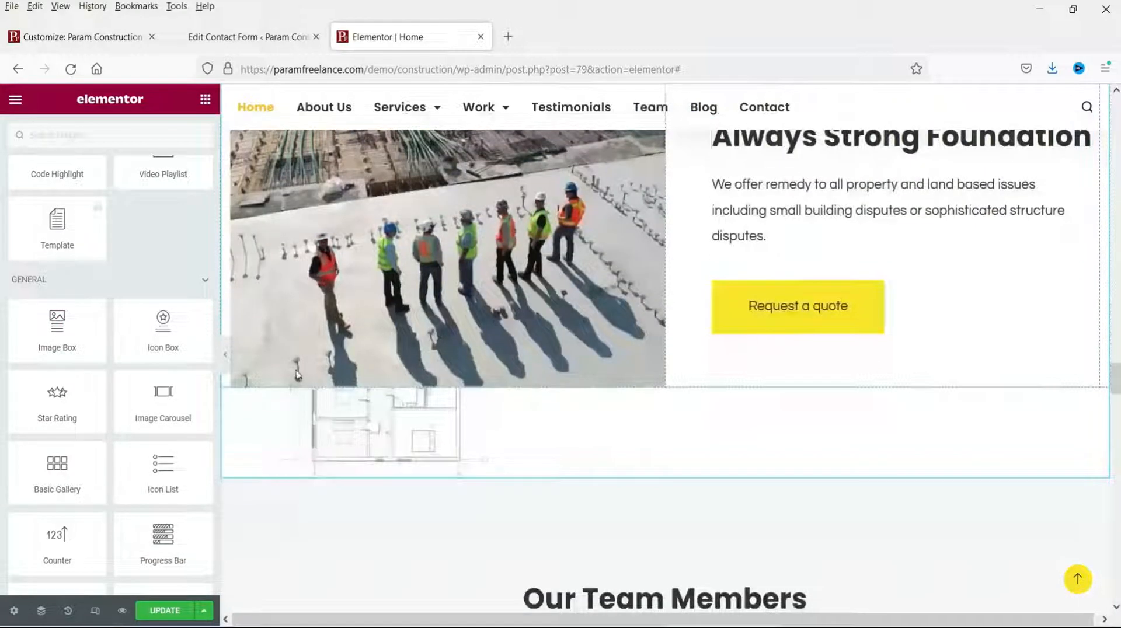
pyautogui.click(165, 610)
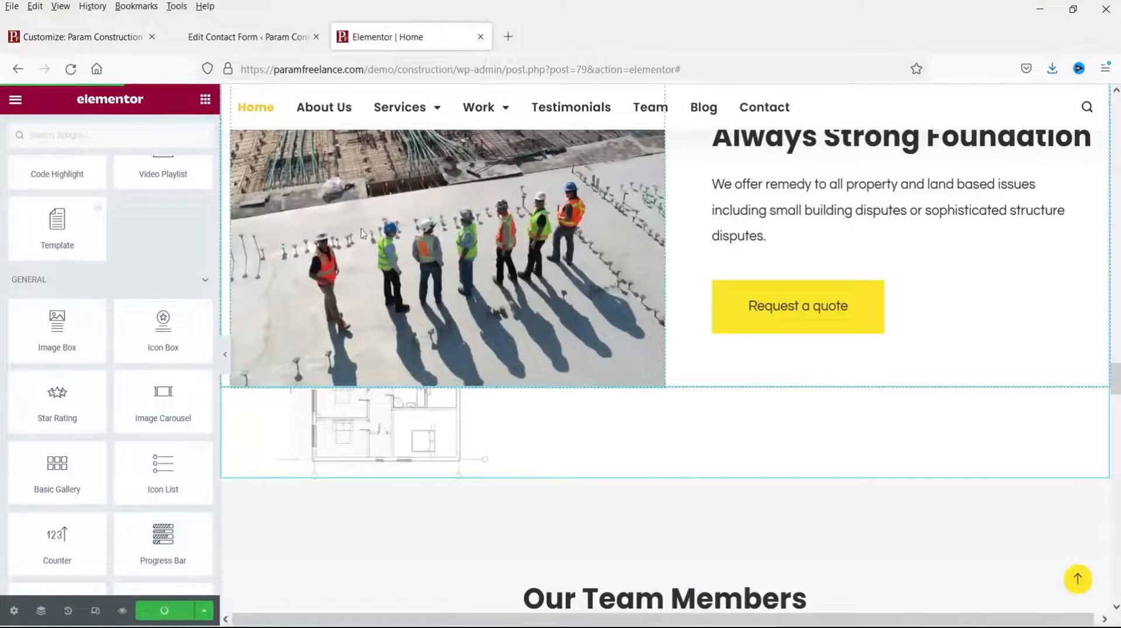
# Step: Open the live home page from the Elementor menu in a new browser tab
pyautogui.click(16, 103)
pyautogui.rightClick(66, 331)
pyautogui.click(121, 348)
pyautogui.click(555, 41)
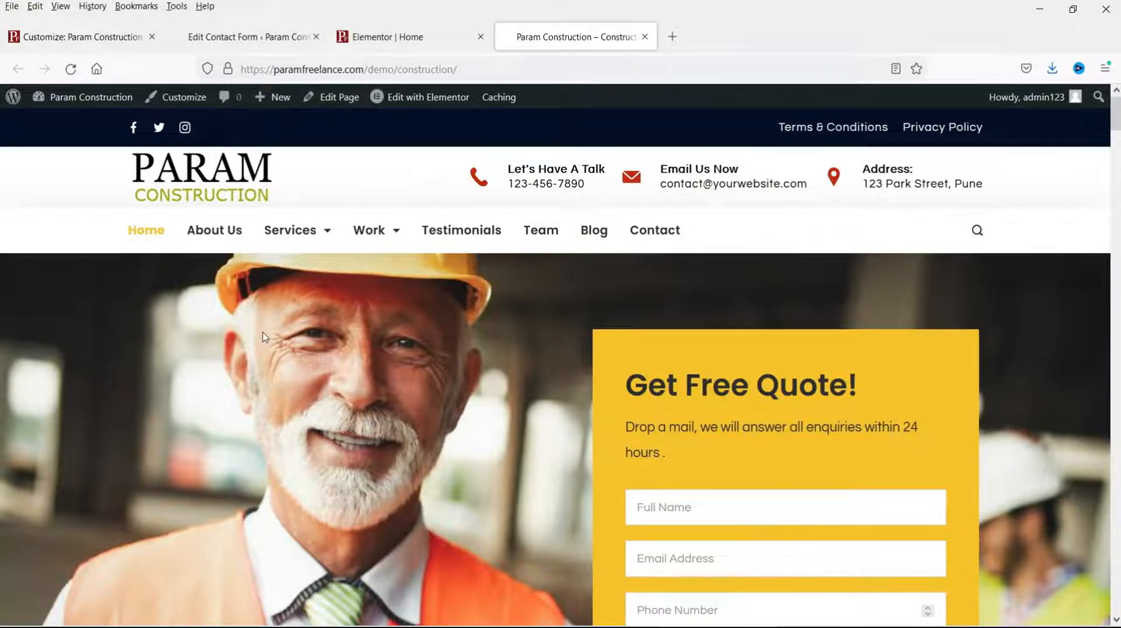
# Step: Review the updated home page top to bottom, then go to the About Us page
pyautogui.scroll(-3, 264, 337)
pyautogui.scroll(-4, 683, 271)
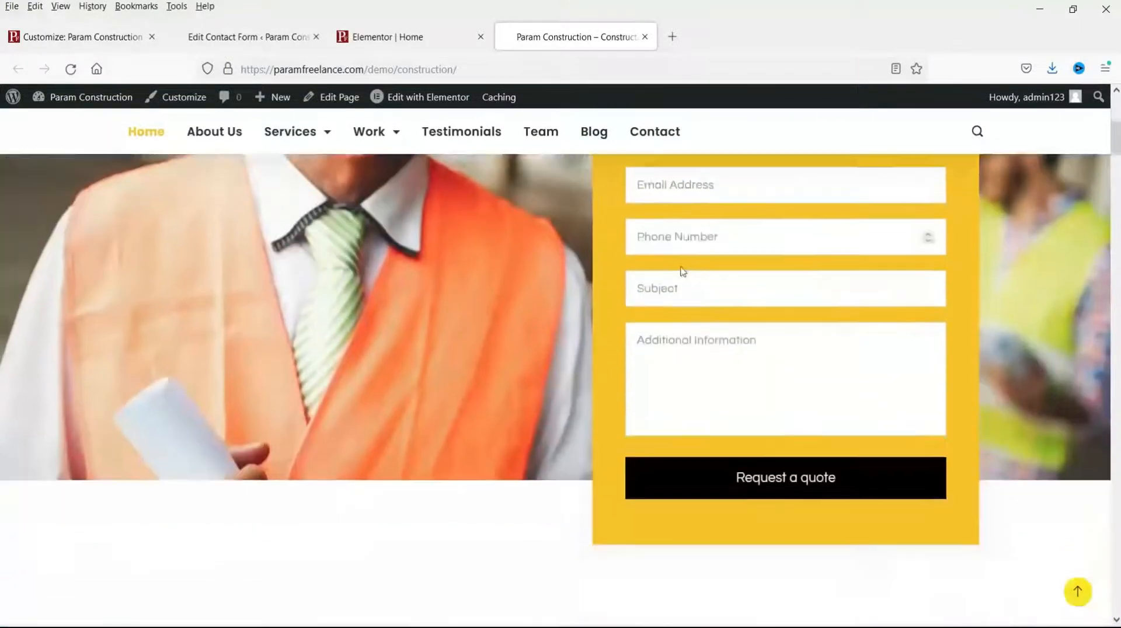
pyautogui.scroll(-10, 683, 272)
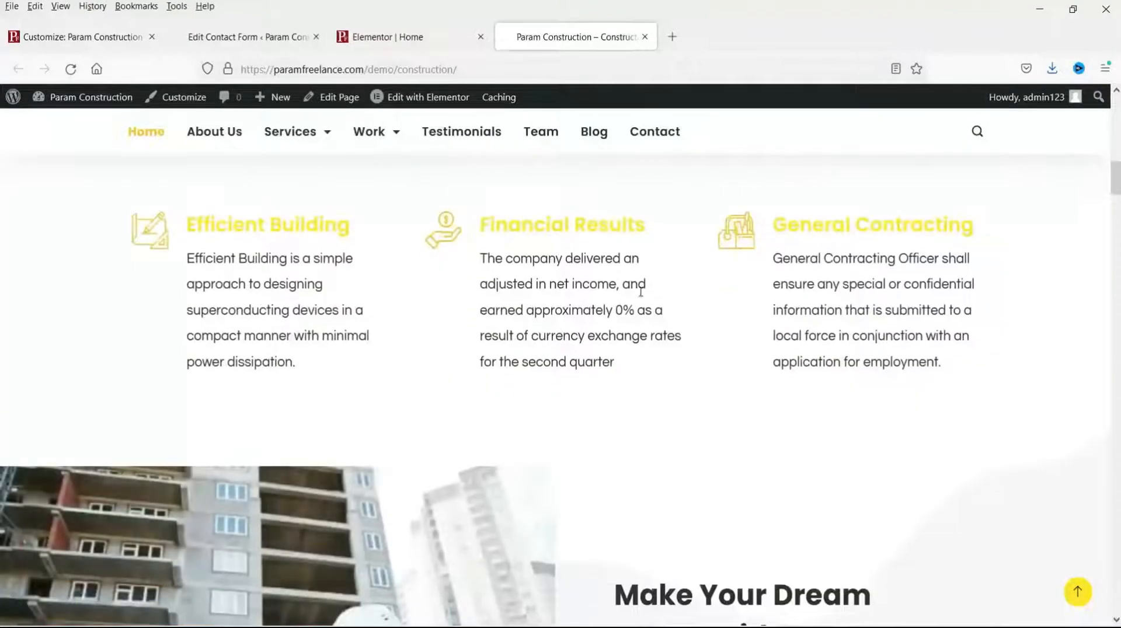
pyautogui.scroll(-11, 586, 315)
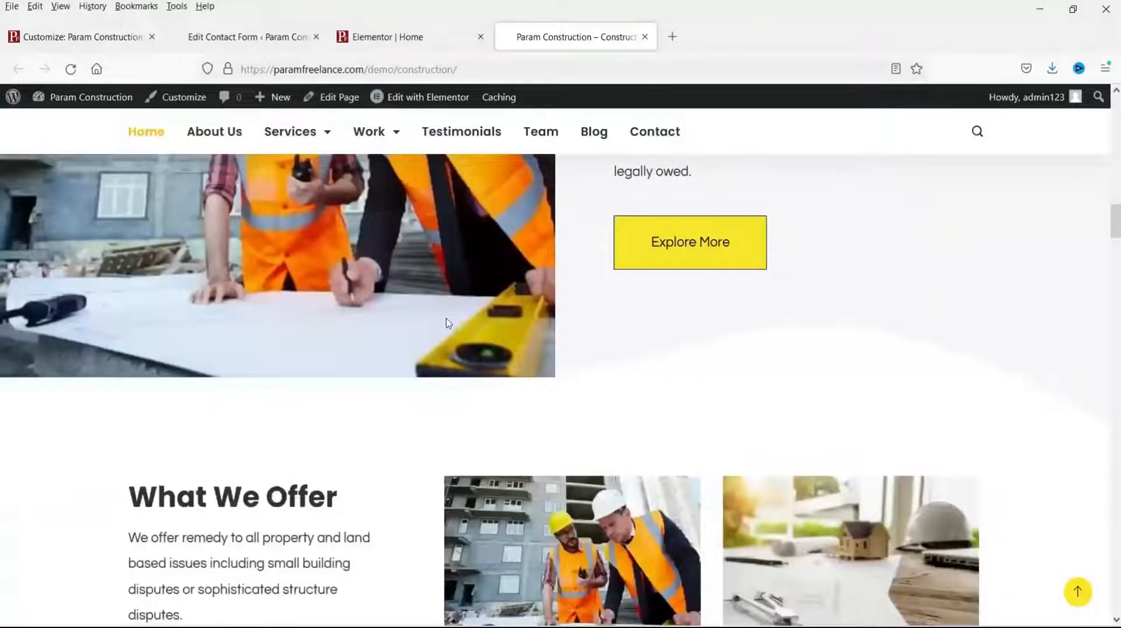
pyautogui.scroll(4, 448, 323)
pyautogui.scroll(-20, 373, 349)
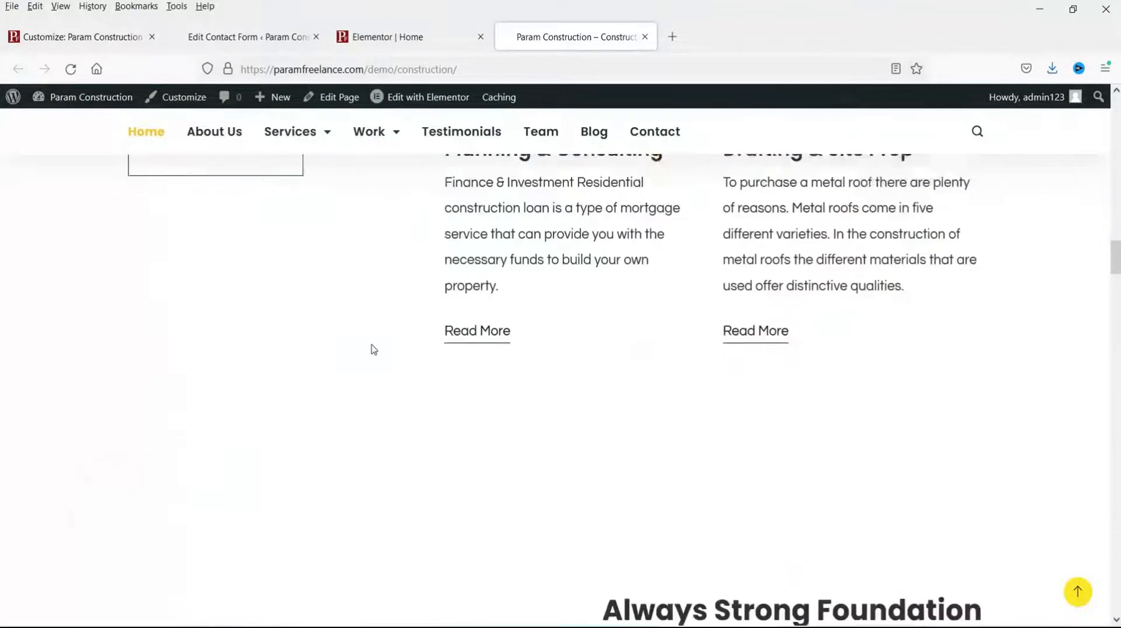
pyautogui.scroll(-20, 374, 349)
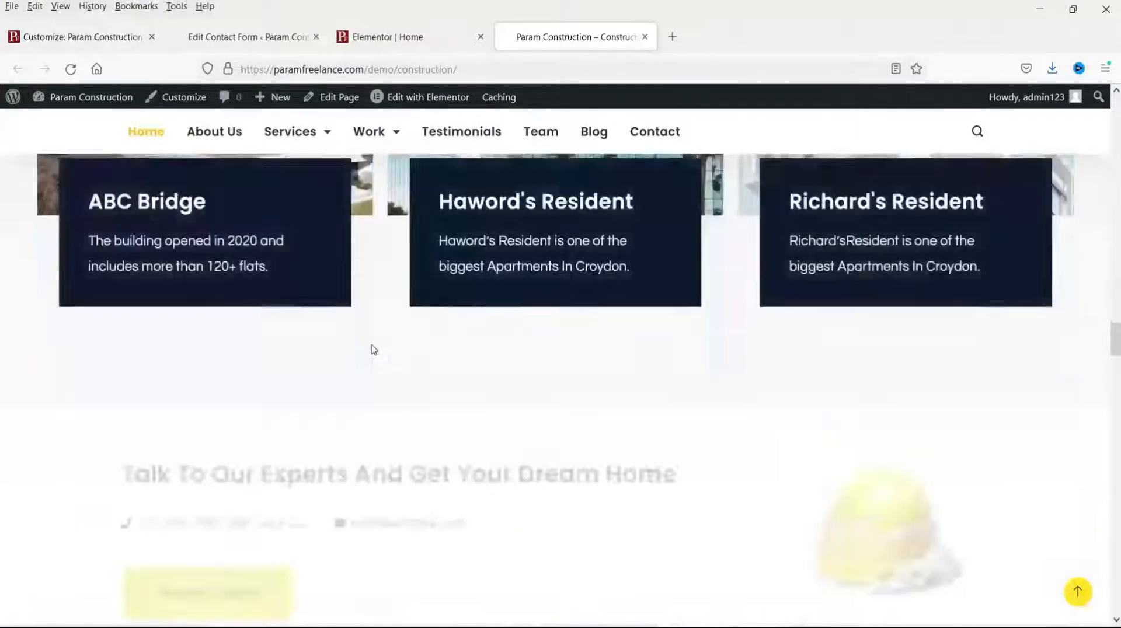
pyautogui.scroll(-8, 373, 349)
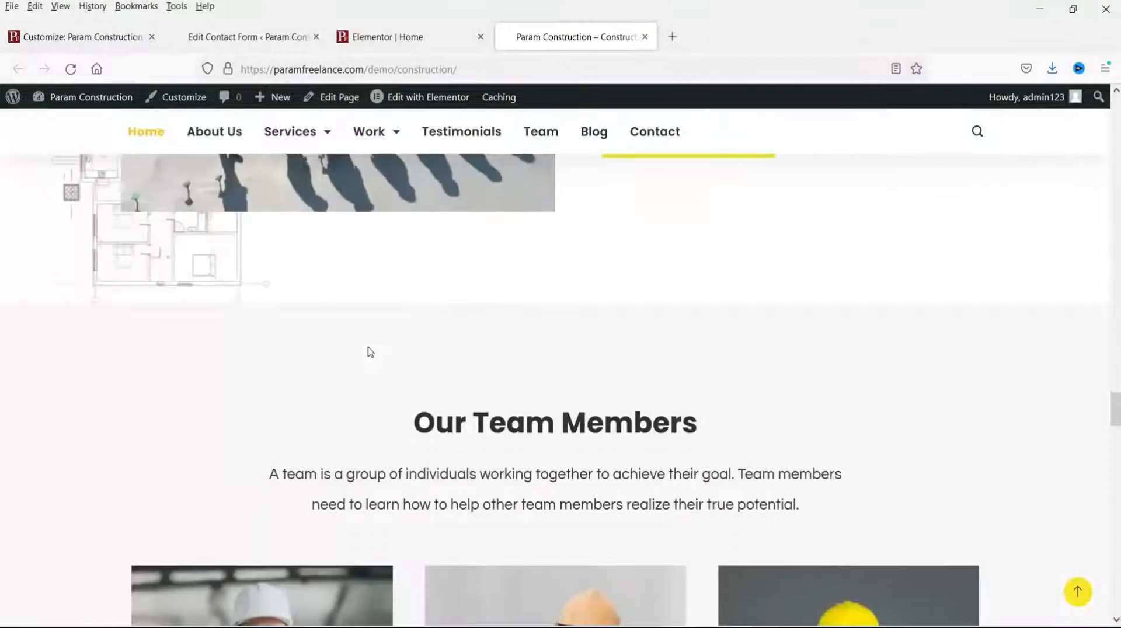
pyautogui.scroll(-10, 701, 347)
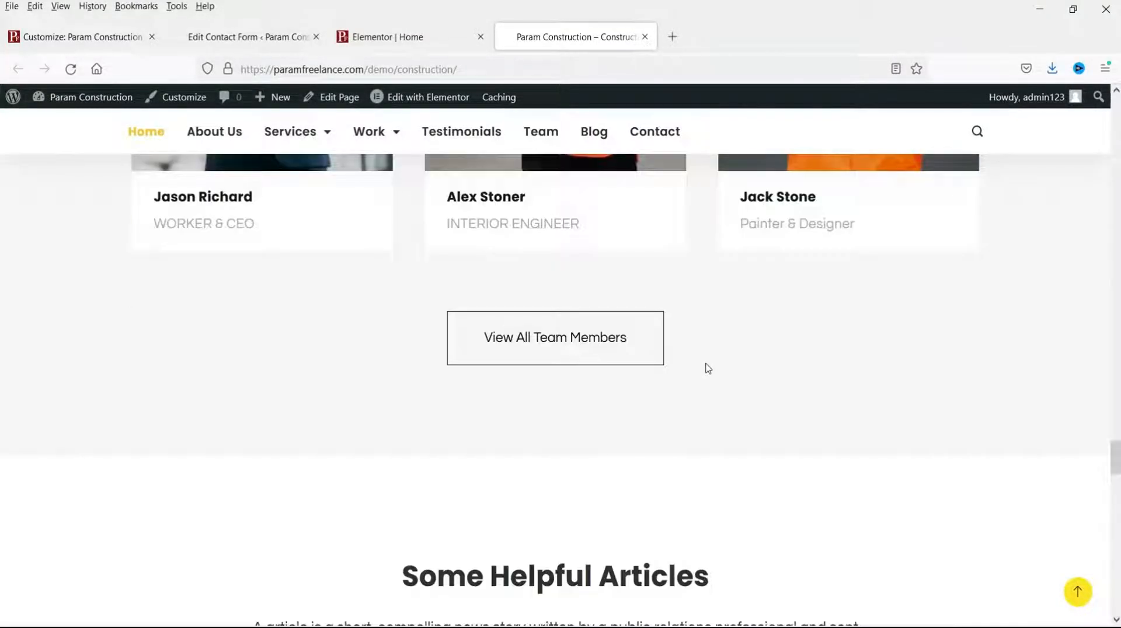
pyautogui.scroll(4, 706, 368)
pyautogui.scroll(-5, 707, 368)
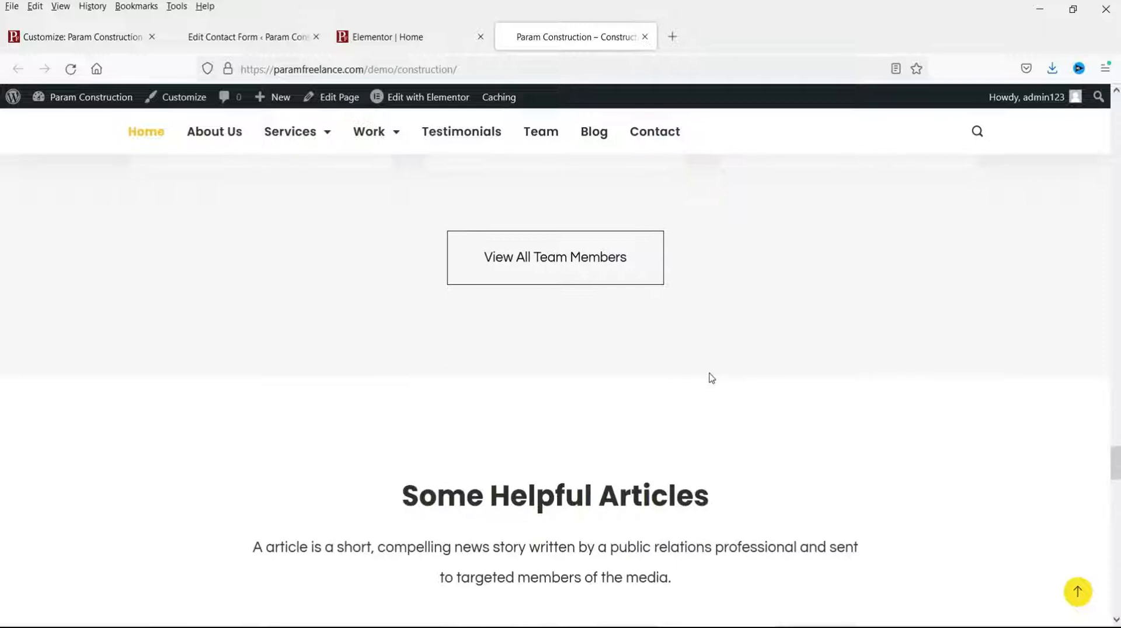
pyautogui.scroll(-15, 711, 378)
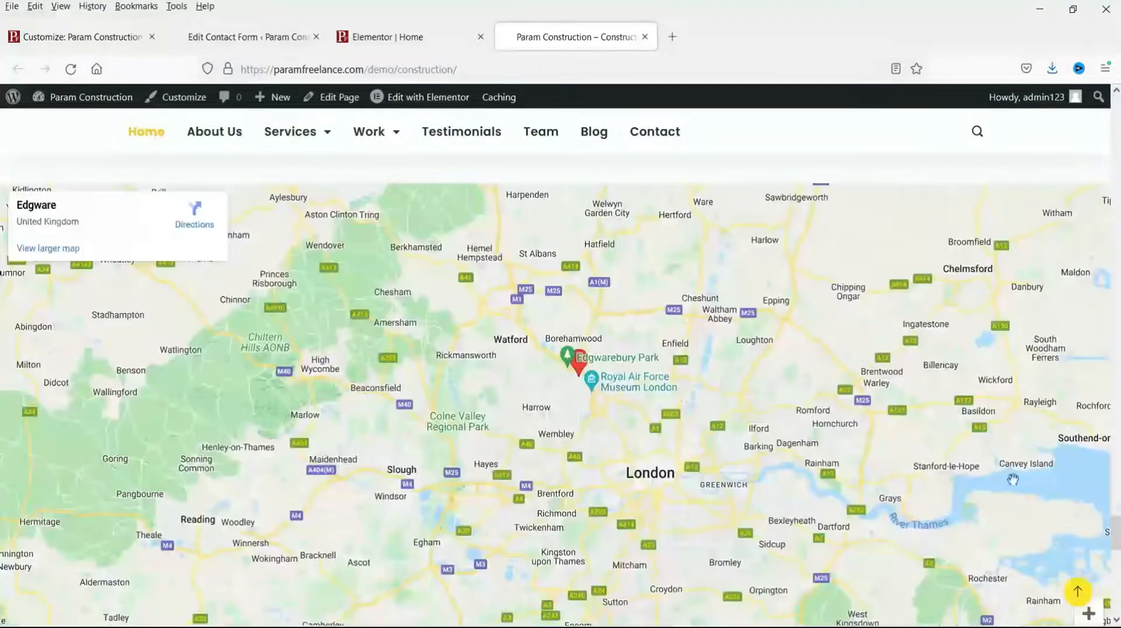
pyautogui.scroll(-4, 1004, 467)
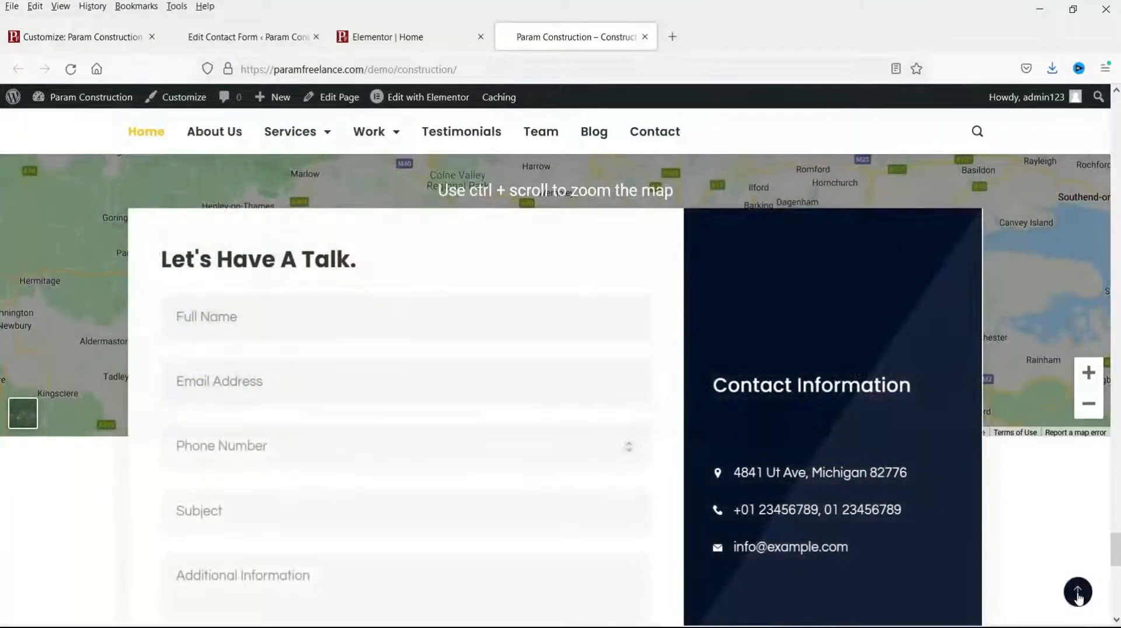
pyautogui.click(1078, 593)
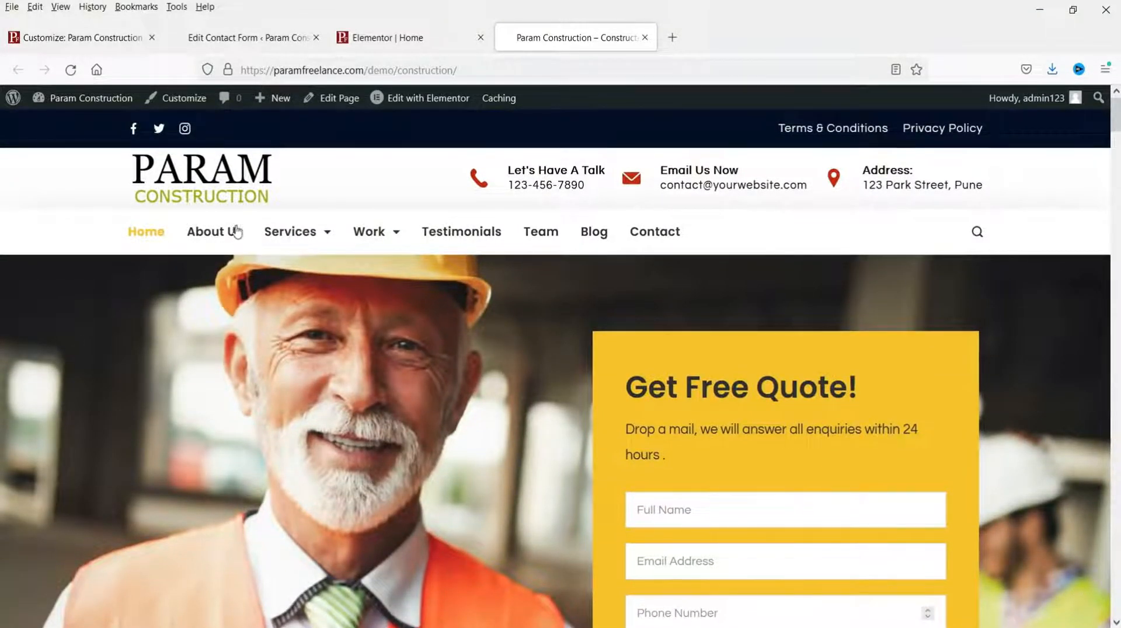
pyautogui.click(219, 232)
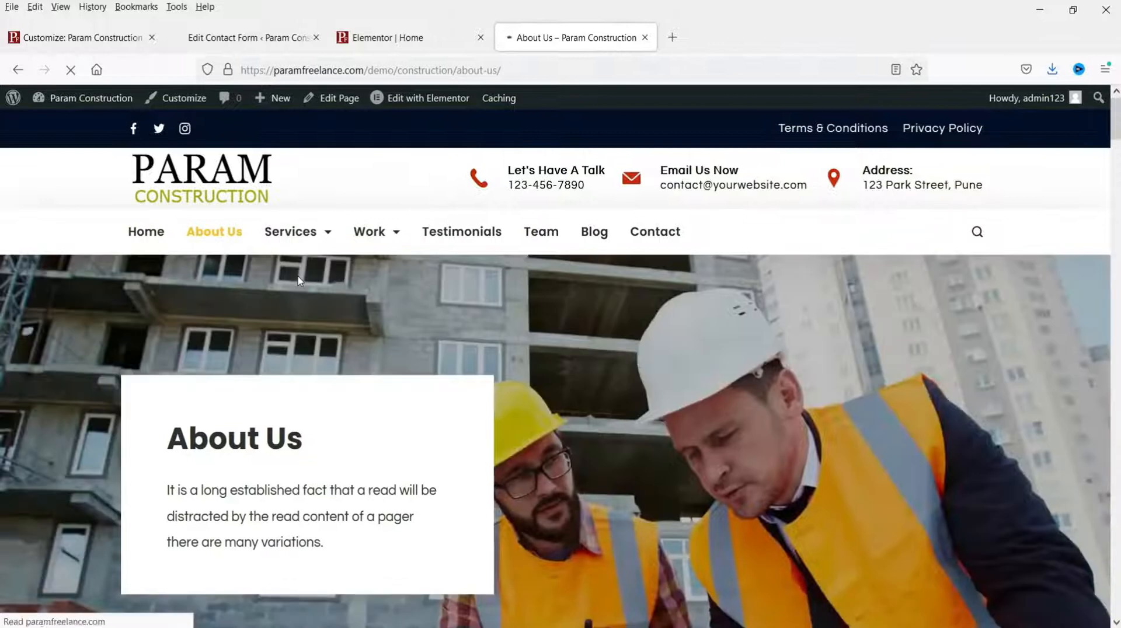
# Step: Launch Edit with Elementor on About Us and check its hero and services sections
pyautogui.scroll(-15, 955, 320)
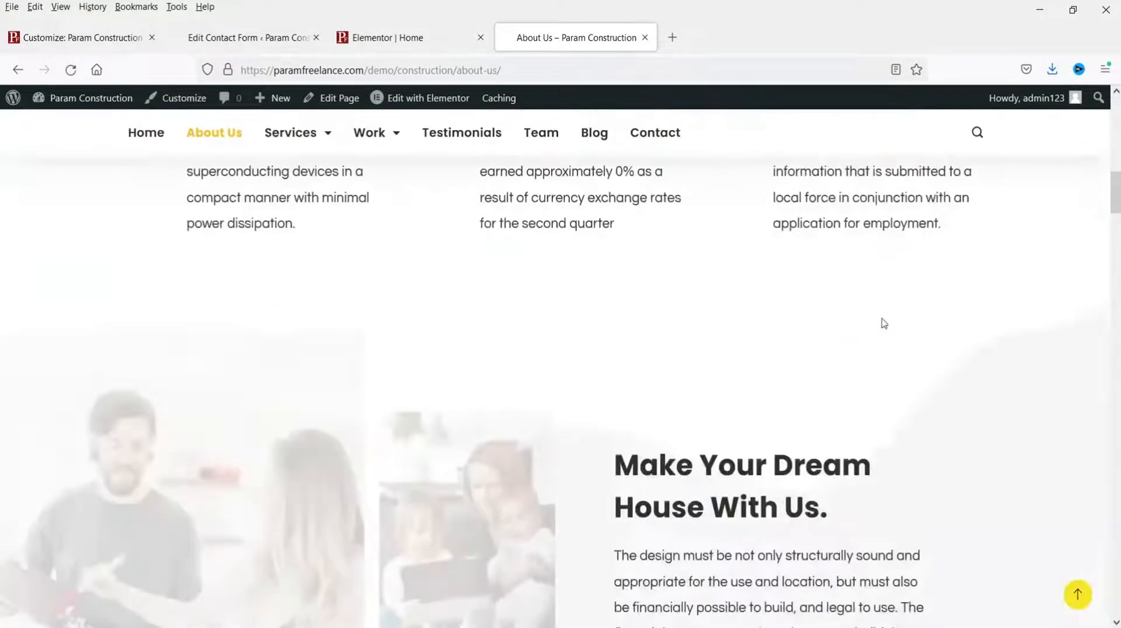
pyautogui.scroll(15, 868, 400)
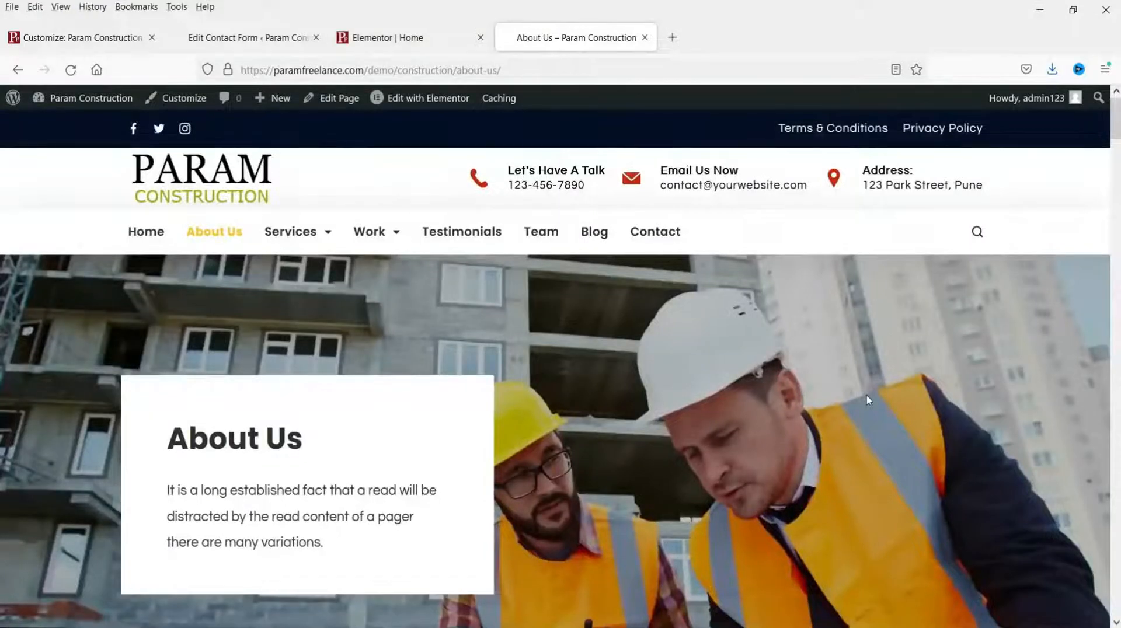
pyautogui.moveTo(429, 105)
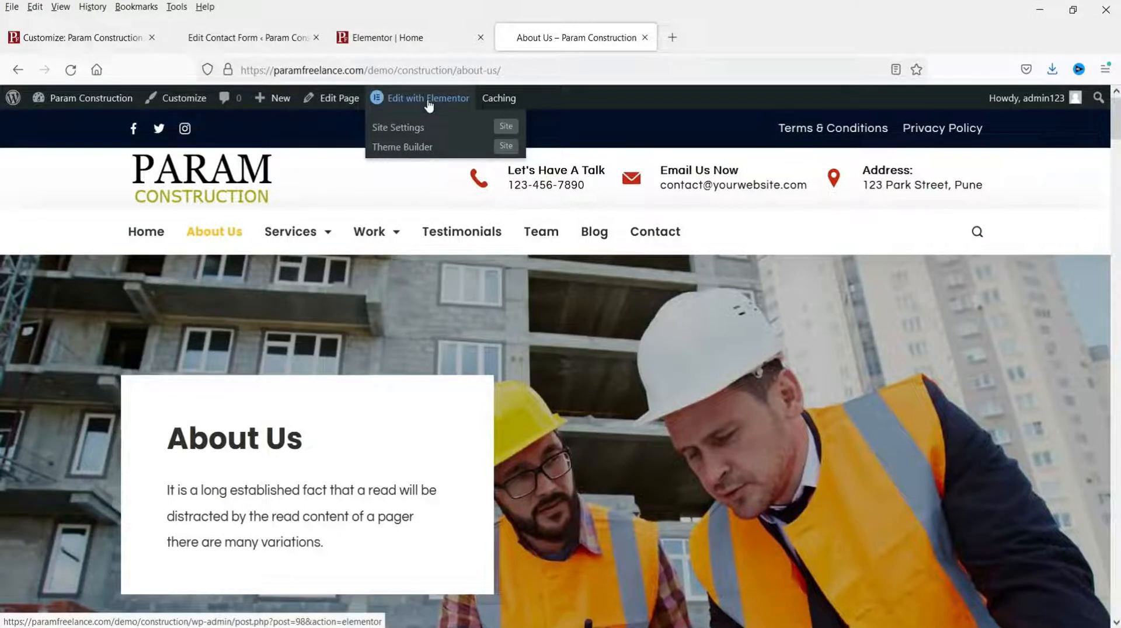
pyautogui.click(428, 100)
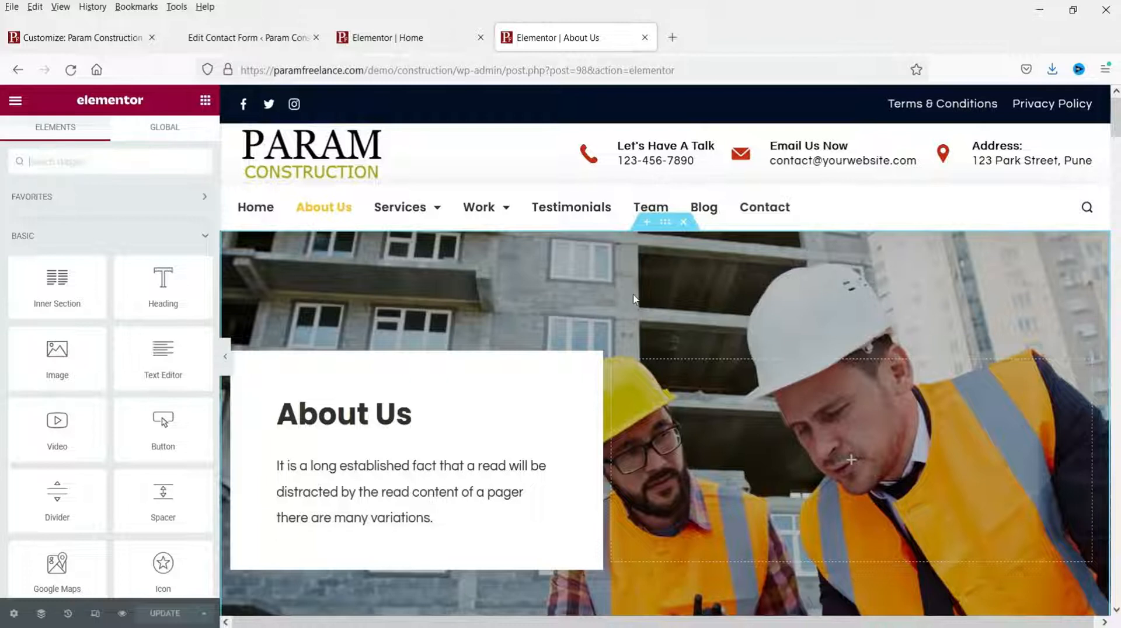
pyautogui.scroll(-5, 755, 309)
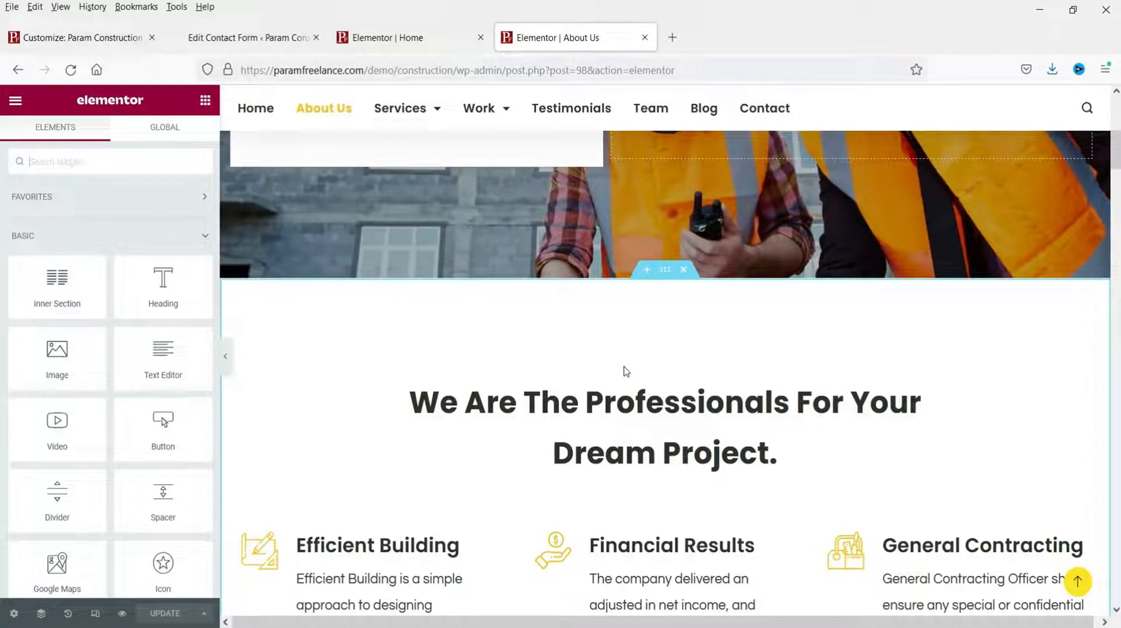
pyautogui.scroll(6, 643, 297)
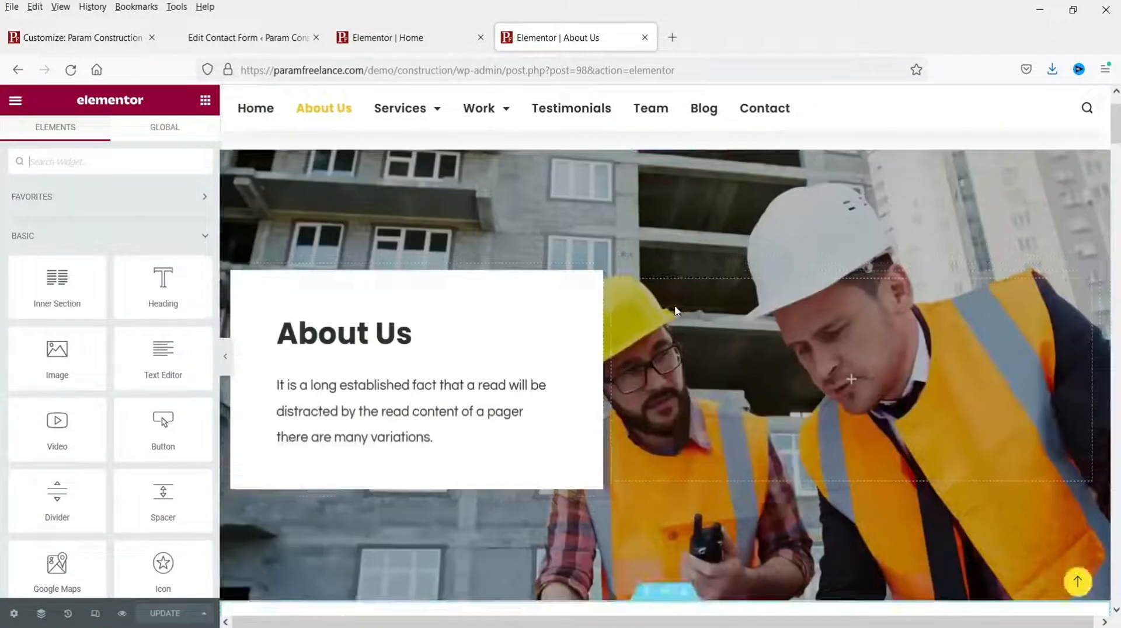
# Step: Set the hero section's background image to OI-1.jpg from the Media Library
pyautogui.click(665, 223)
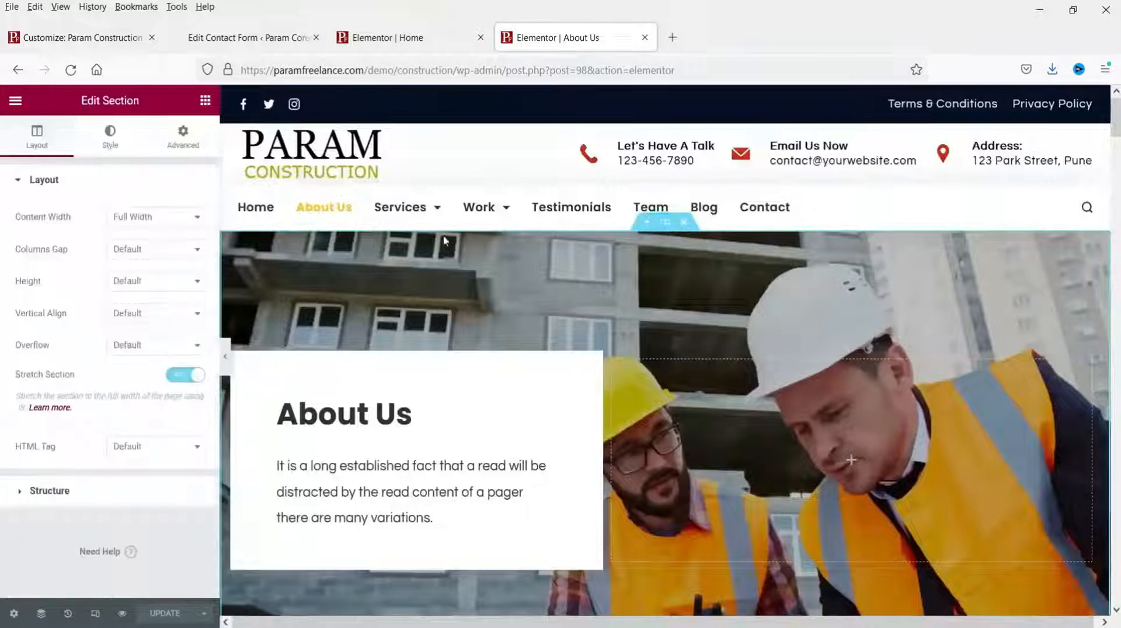
pyautogui.click(105, 138)
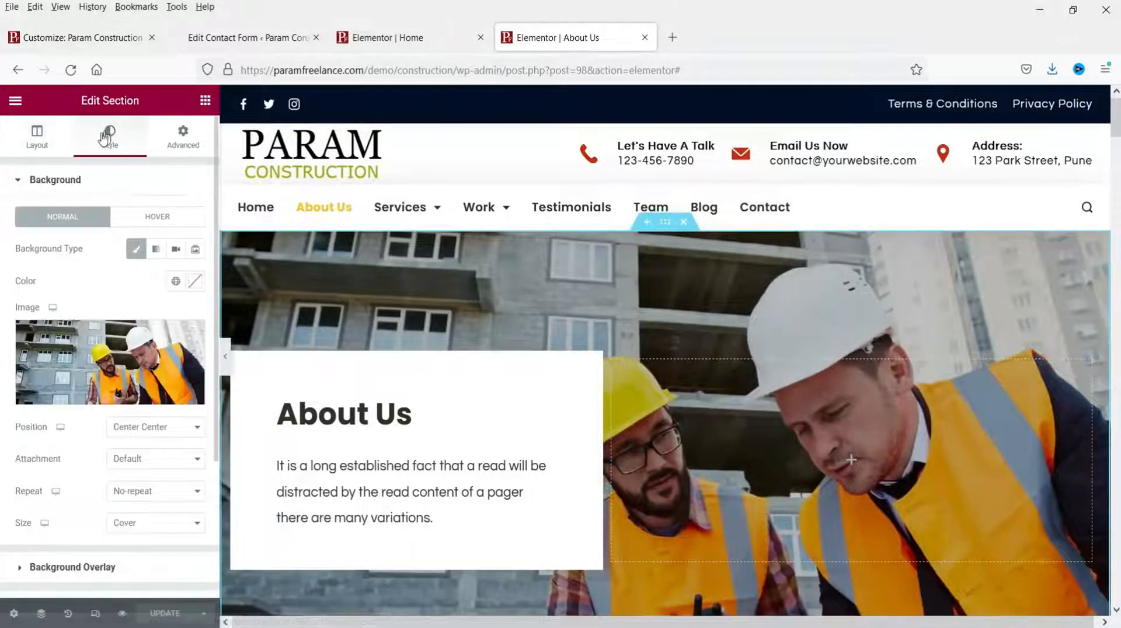
pyautogui.click(97, 353)
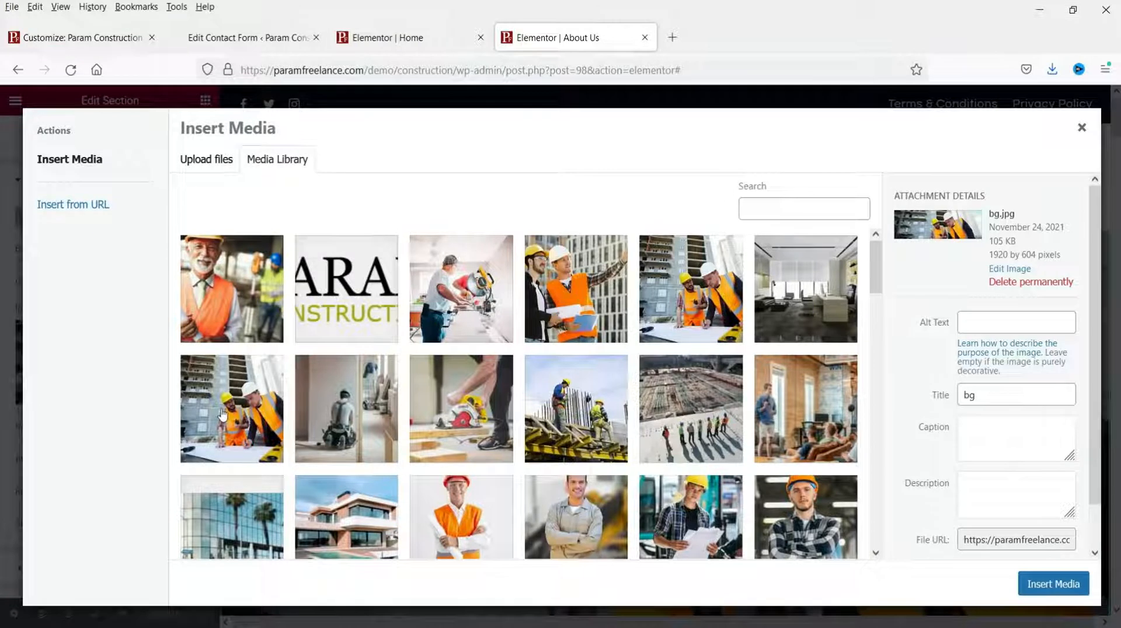
pyautogui.click(565, 424)
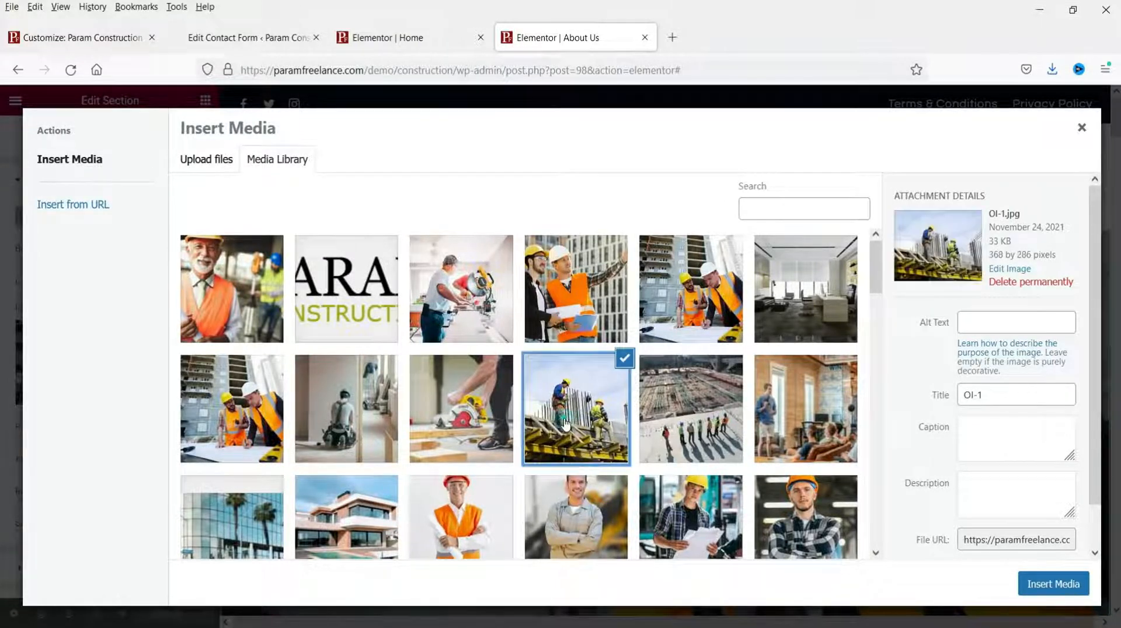
pyautogui.click(1060, 583)
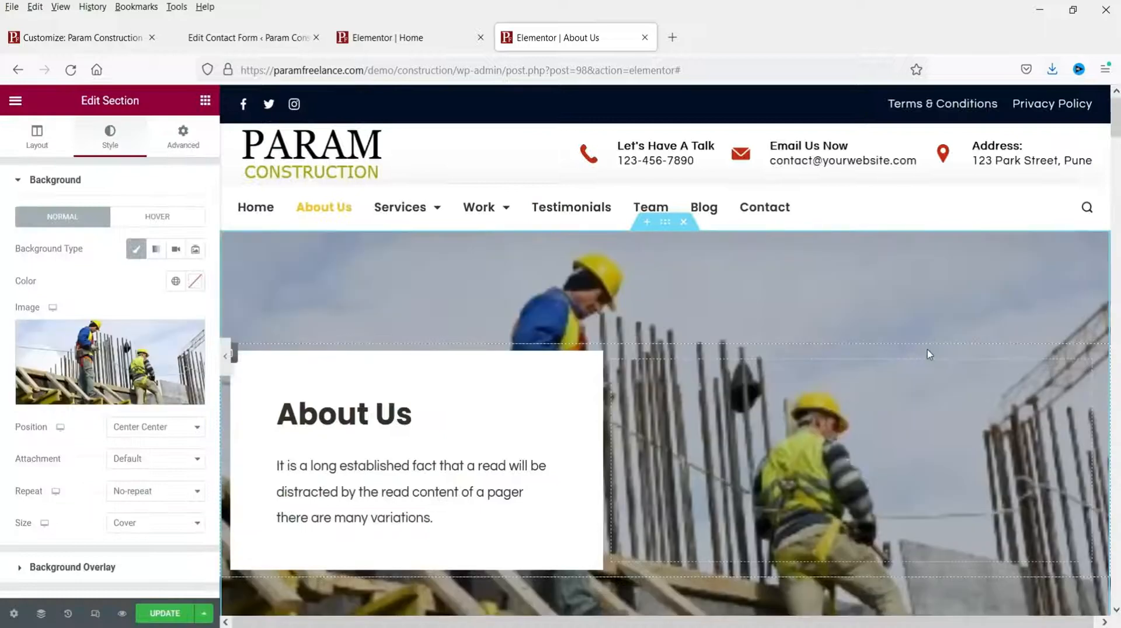
pyautogui.scroll(-2, 927, 349)
pyautogui.scroll(-3, 102, 397)
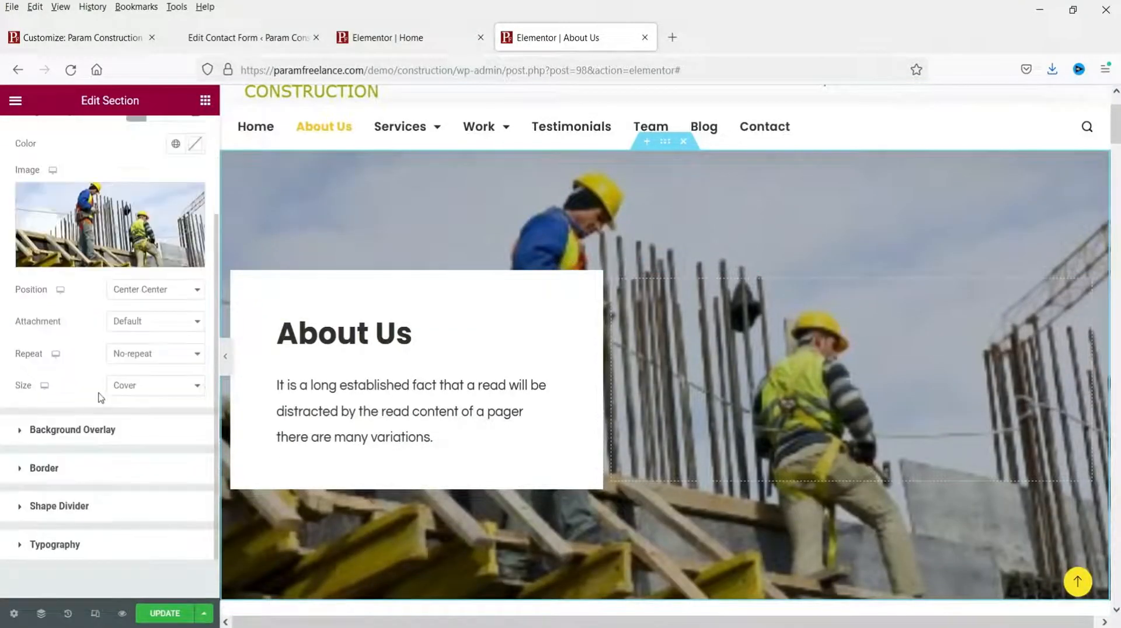
pyautogui.scroll(-1, 798, 403)
pyautogui.scroll(-3, 797, 398)
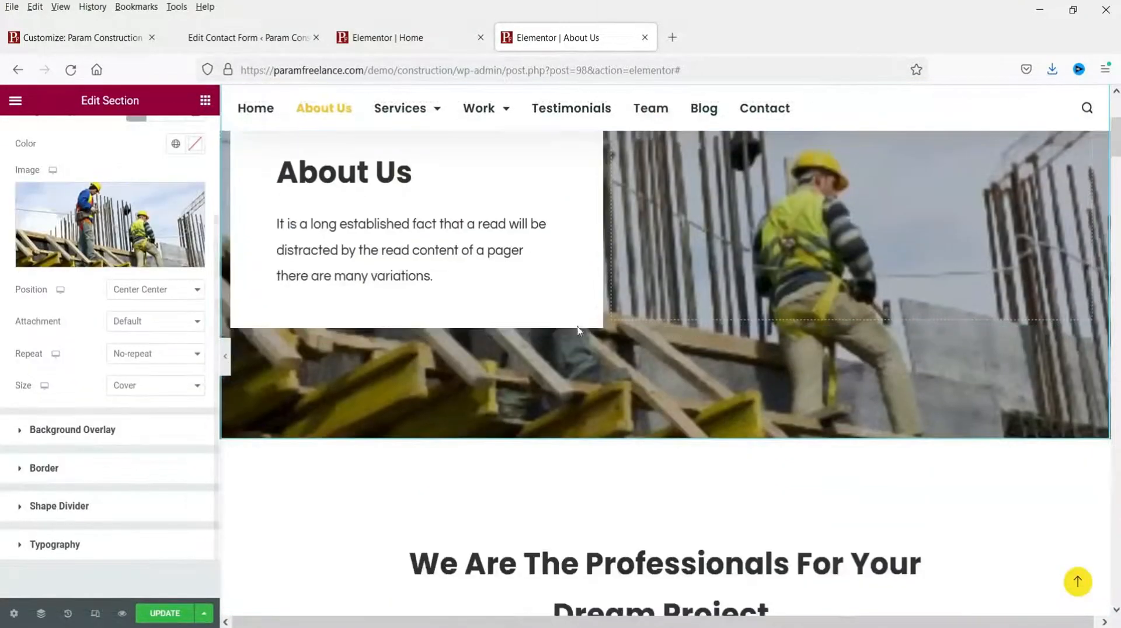
# Step: Delete the testimonials, Talk To Our Experts, Our Clients and logo sections, keeping Always Strong Foundation
pyautogui.click(346, 172)
pyautogui.click(350, 240)
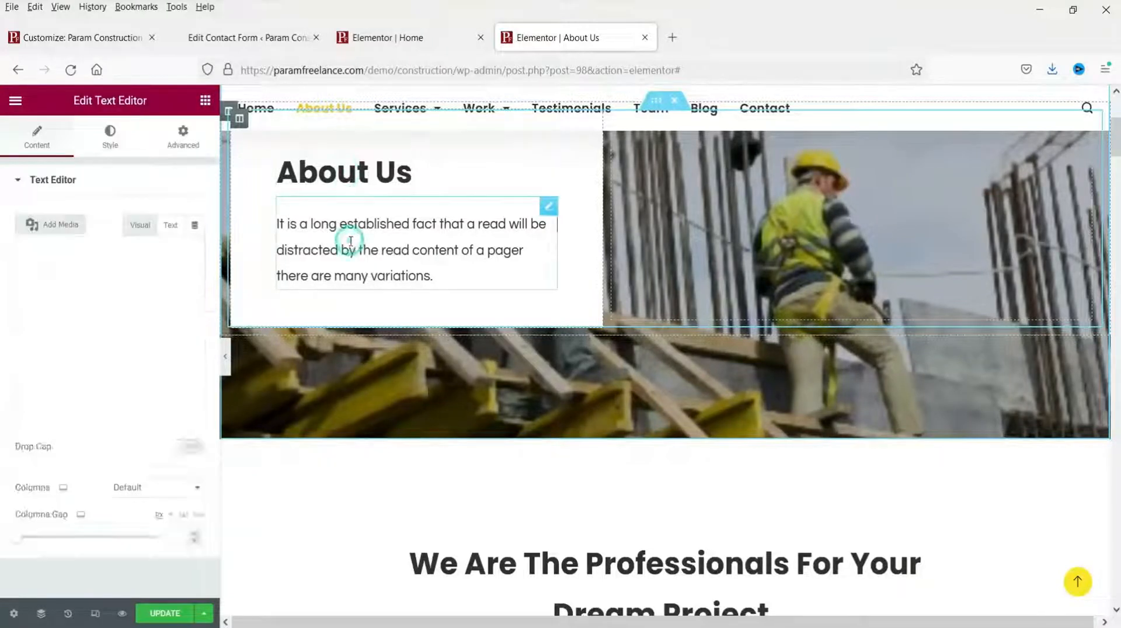
pyautogui.scroll(-13, 845, 423)
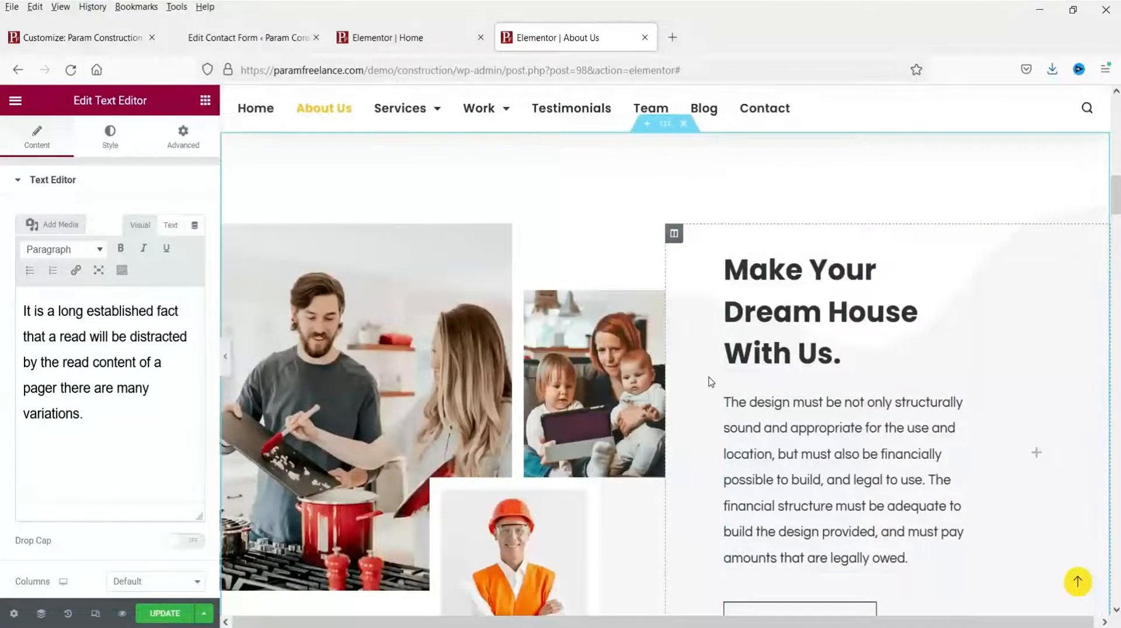
pyautogui.scroll(-15, 706, 382)
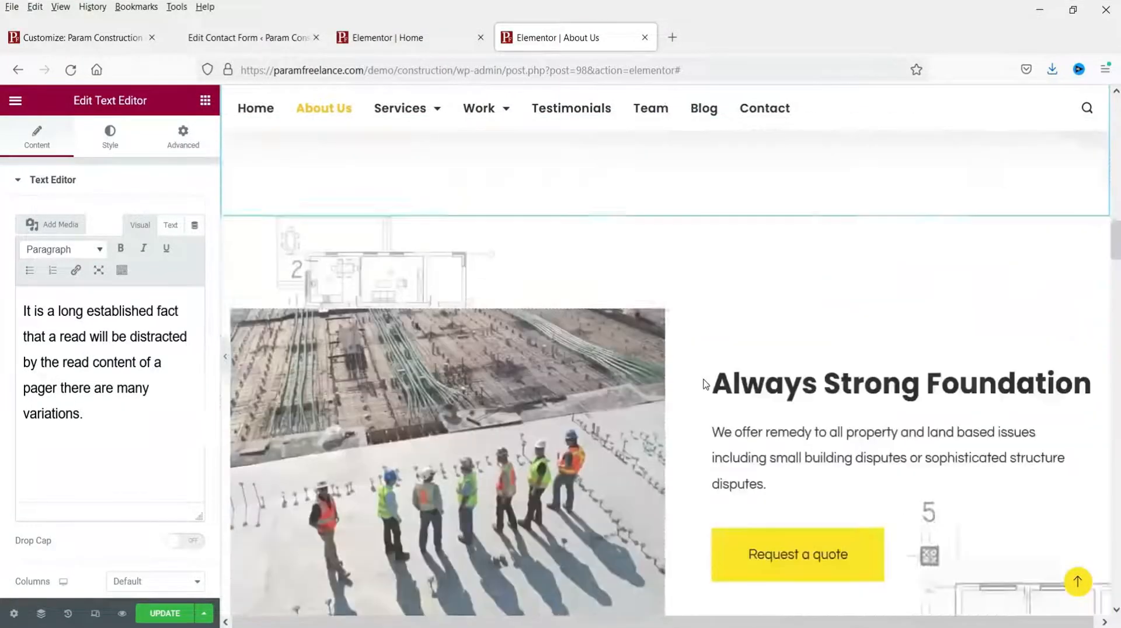
pyautogui.scroll(-2, 706, 384)
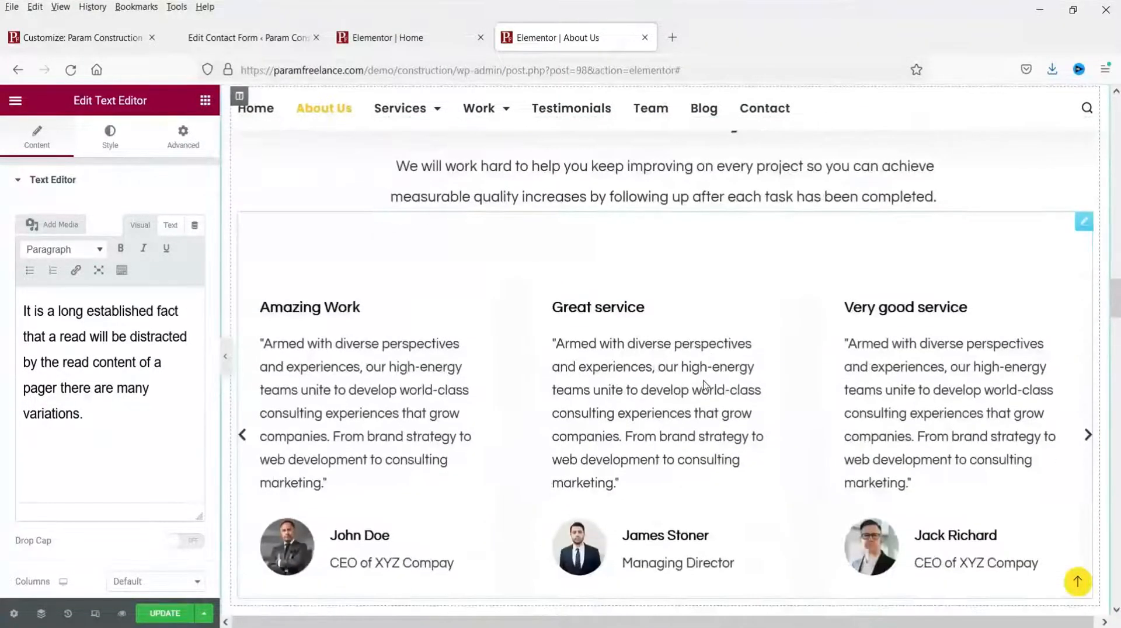
pyautogui.scroll(4, 705, 385)
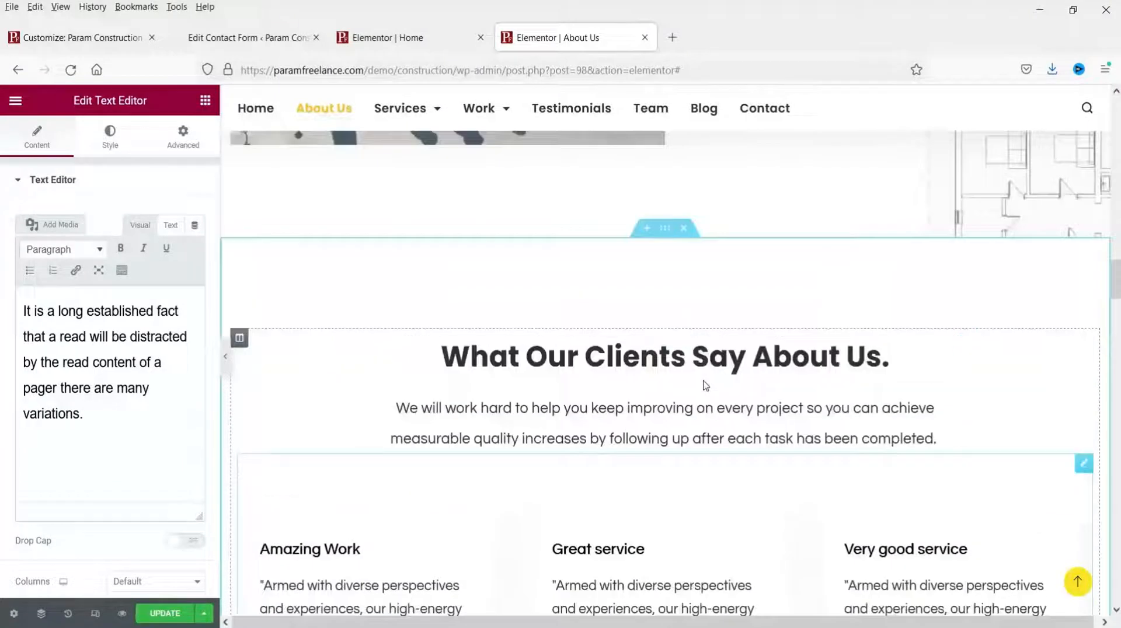
pyautogui.click(684, 228)
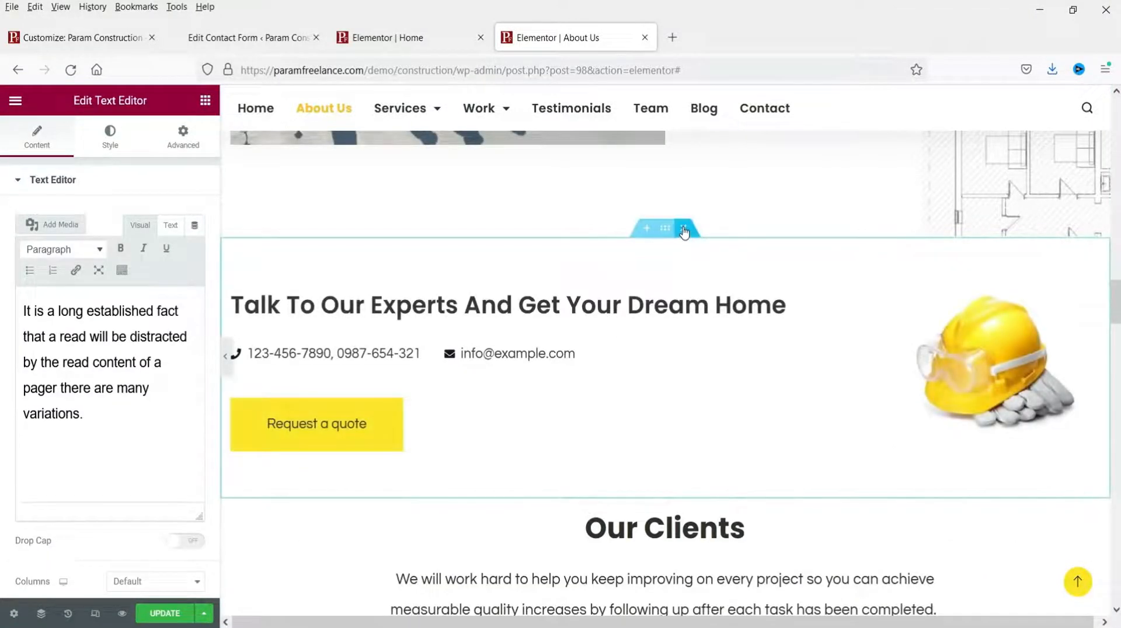
pyautogui.click(684, 229)
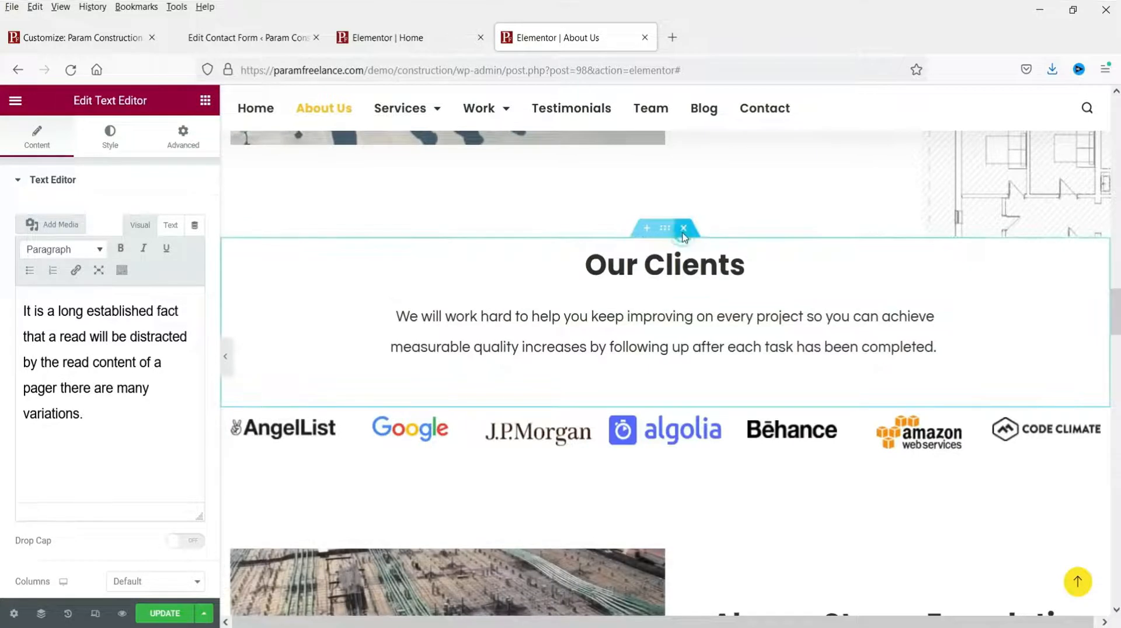
pyautogui.click(684, 229)
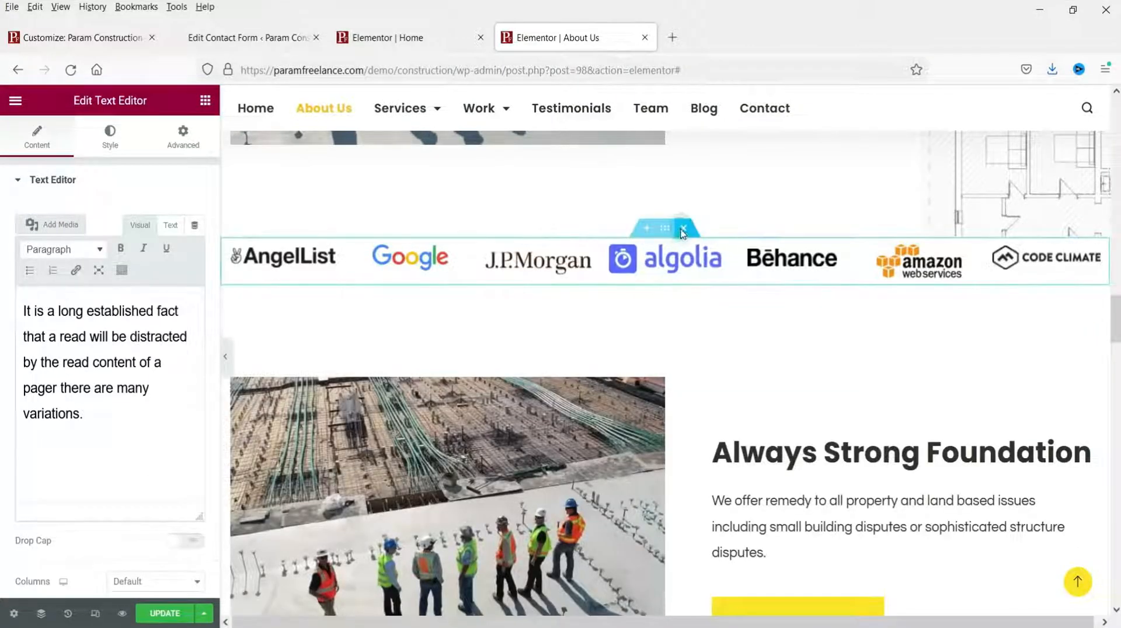
pyautogui.click(683, 230)
pyautogui.click(681, 232)
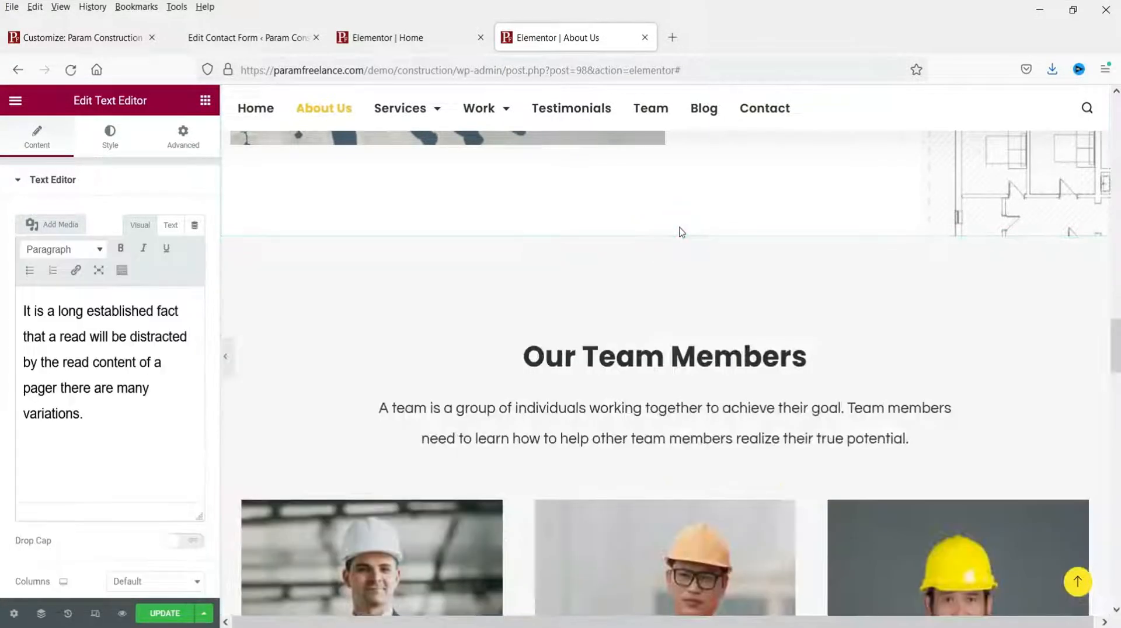
pyautogui.hotkey('ctrl', 'z')
# Step: Swap the first team member's avatar for the plaid-shirt worker photo
pyautogui.scroll(5, 720, 321)
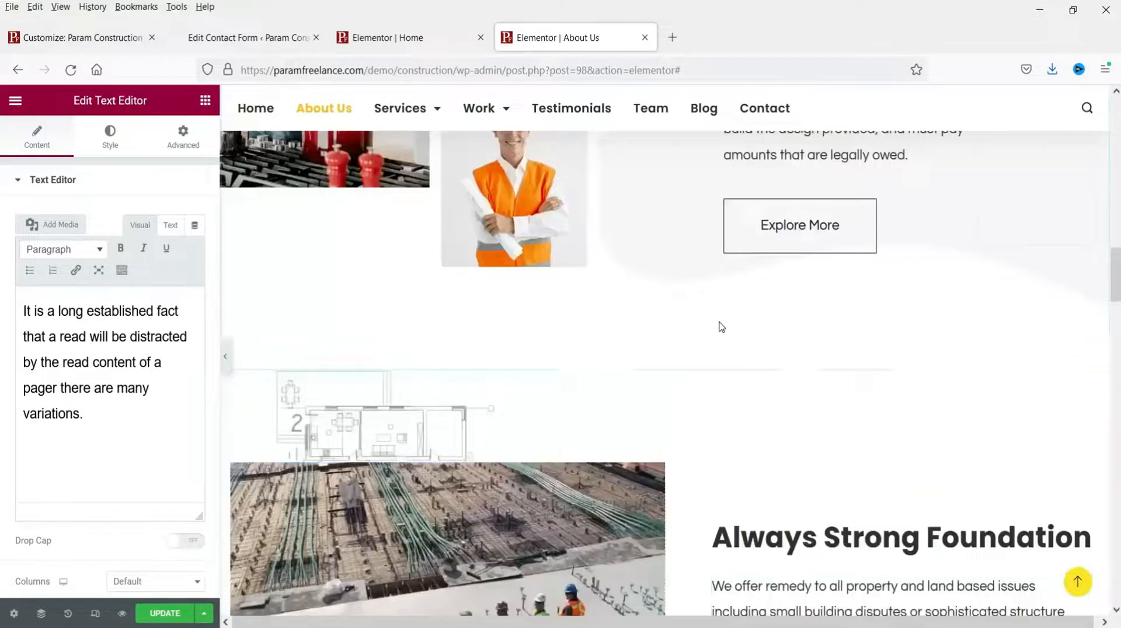
pyautogui.scroll(-7, 720, 326)
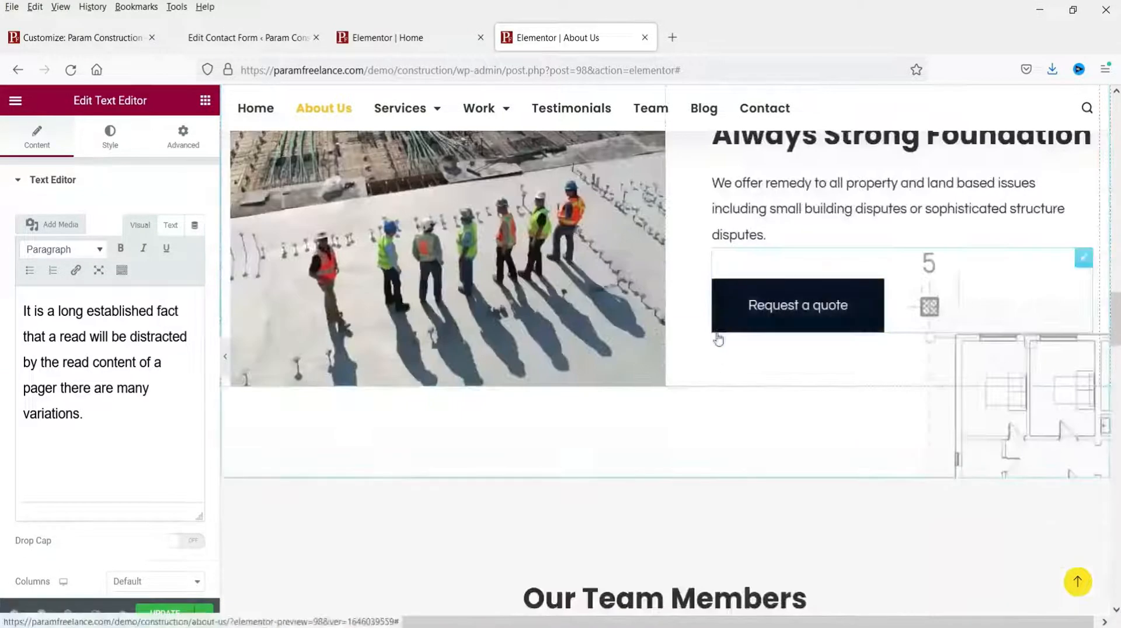
pyautogui.scroll(-9, 718, 344)
pyautogui.scroll(-4, 716, 362)
pyautogui.scroll(5, 645, 395)
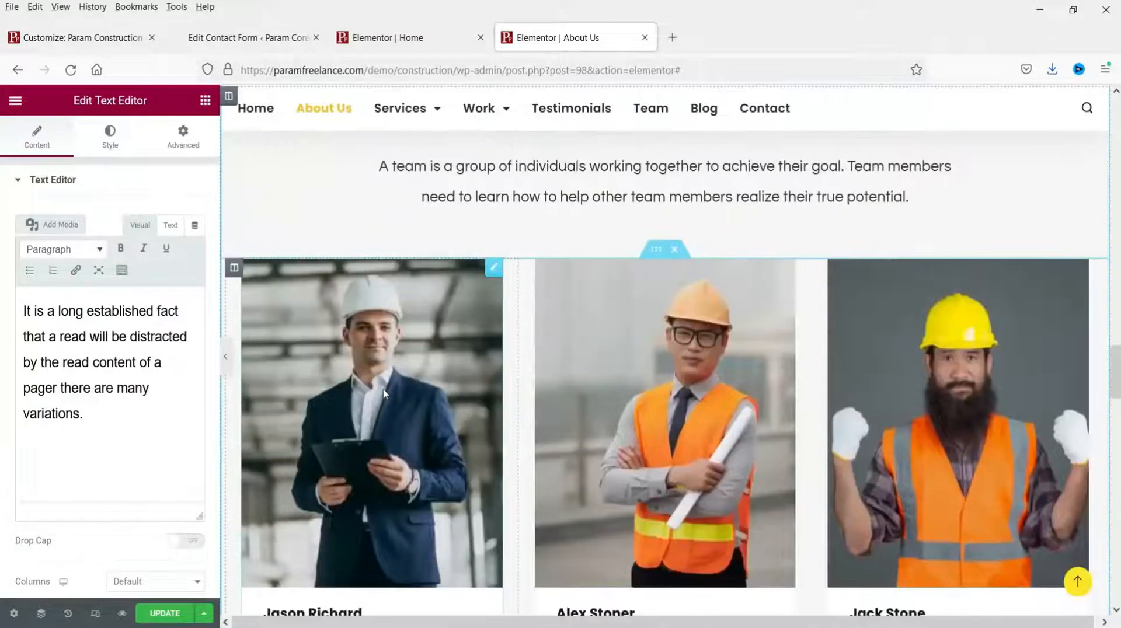
pyautogui.click(494, 270)
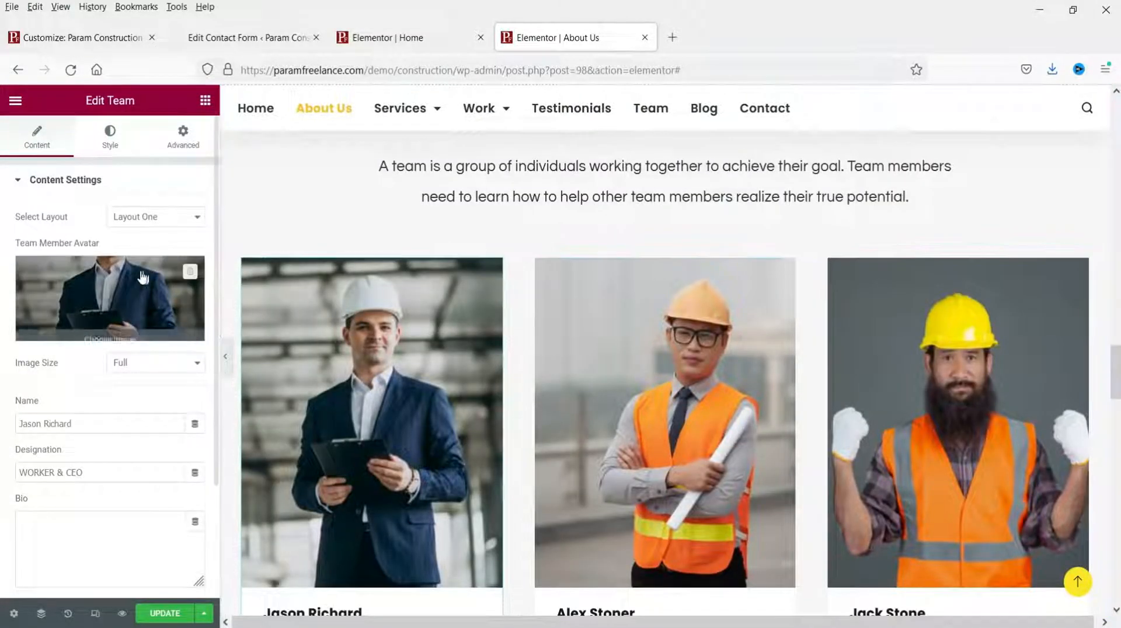
pyautogui.click(137, 270)
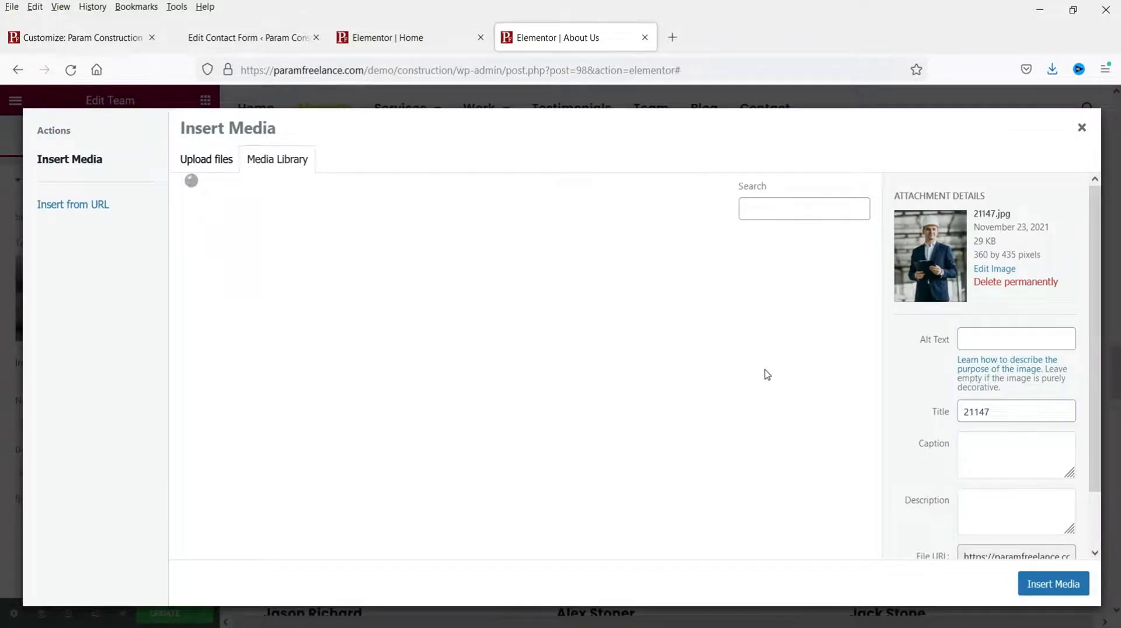
pyautogui.click(1056, 587)
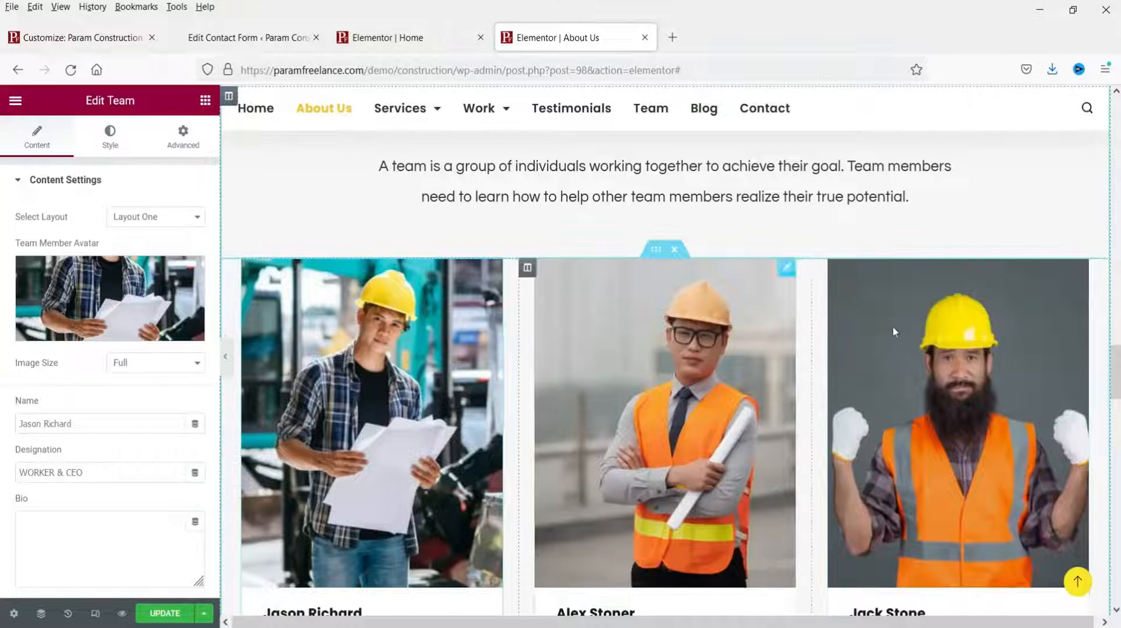
# Step: Select the first member's name and bio, then move to the second member card
pyautogui.scroll(-3, 335, 264)
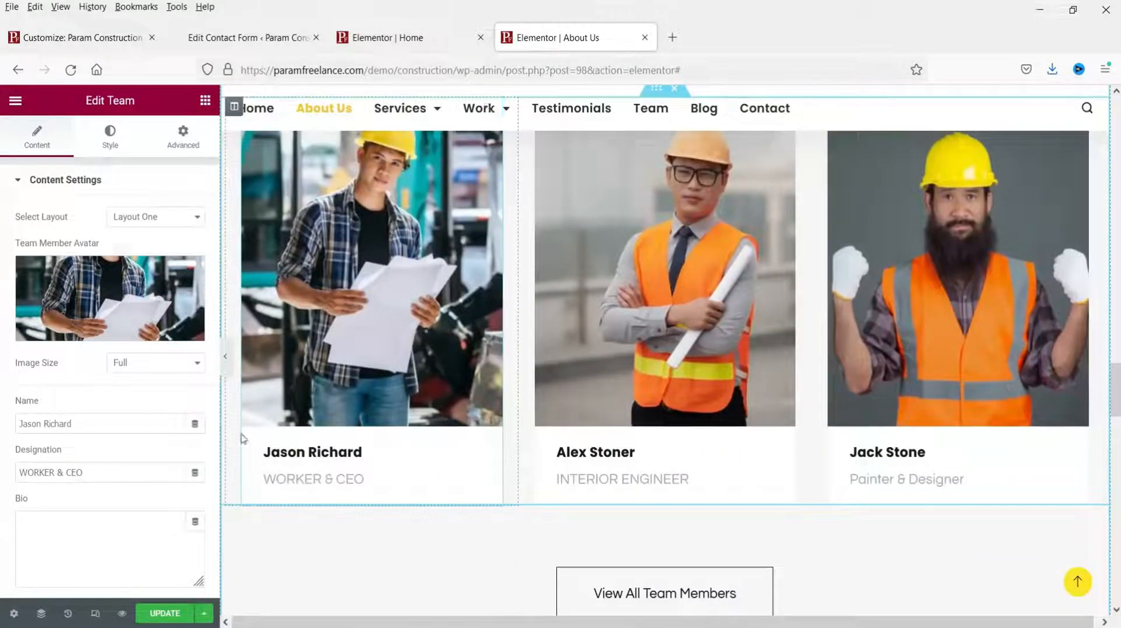
pyautogui.click(271, 450)
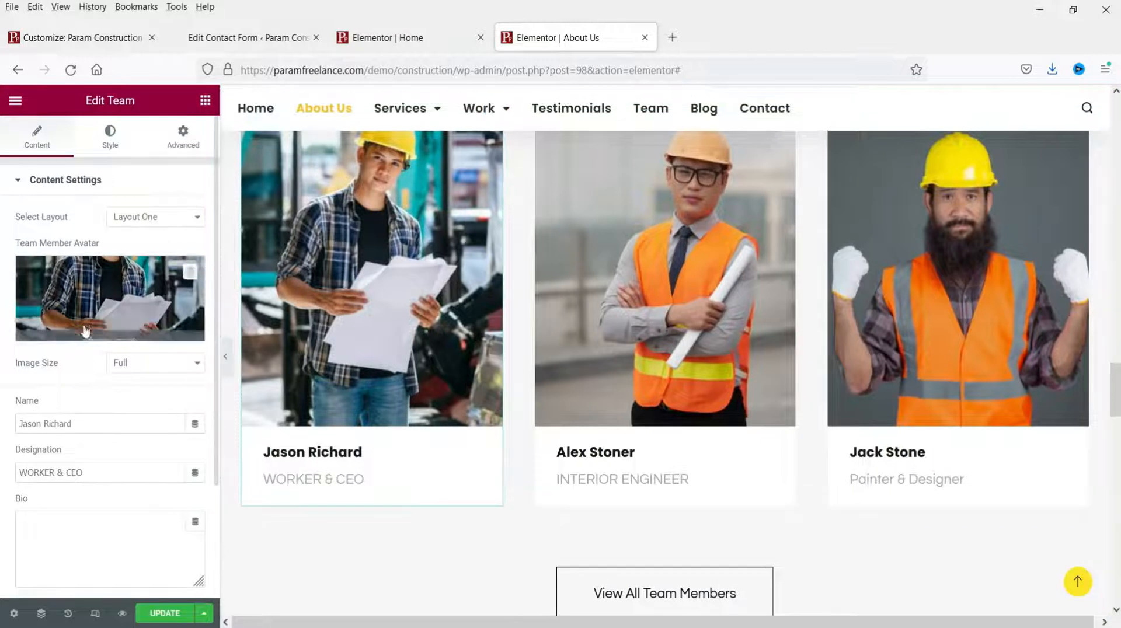
pyautogui.click(58, 532)
pyautogui.scroll(-2, 65, 531)
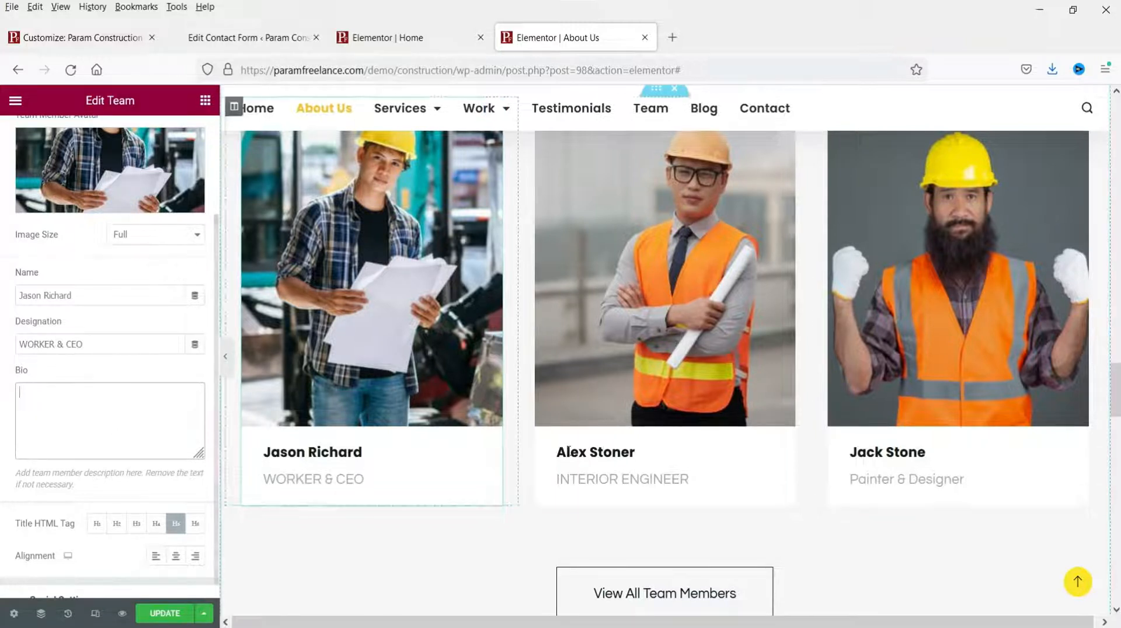
pyautogui.click(579, 452)
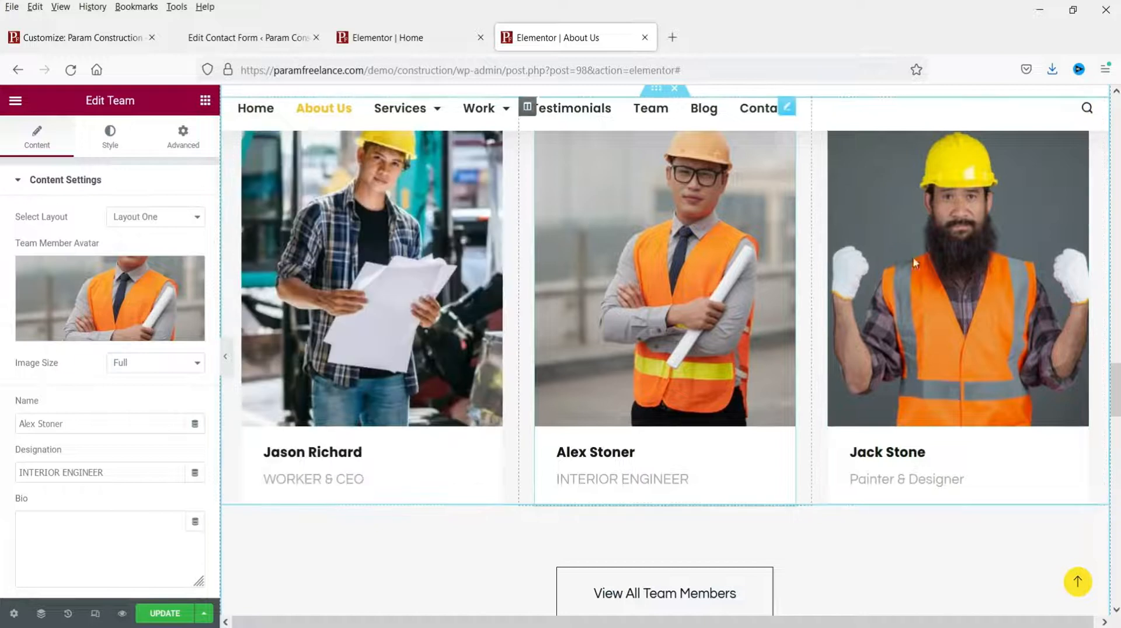
# Step: Delete the View All Team Members button via right-click, then update the About Us page
pyautogui.scroll(-6, 914, 263)
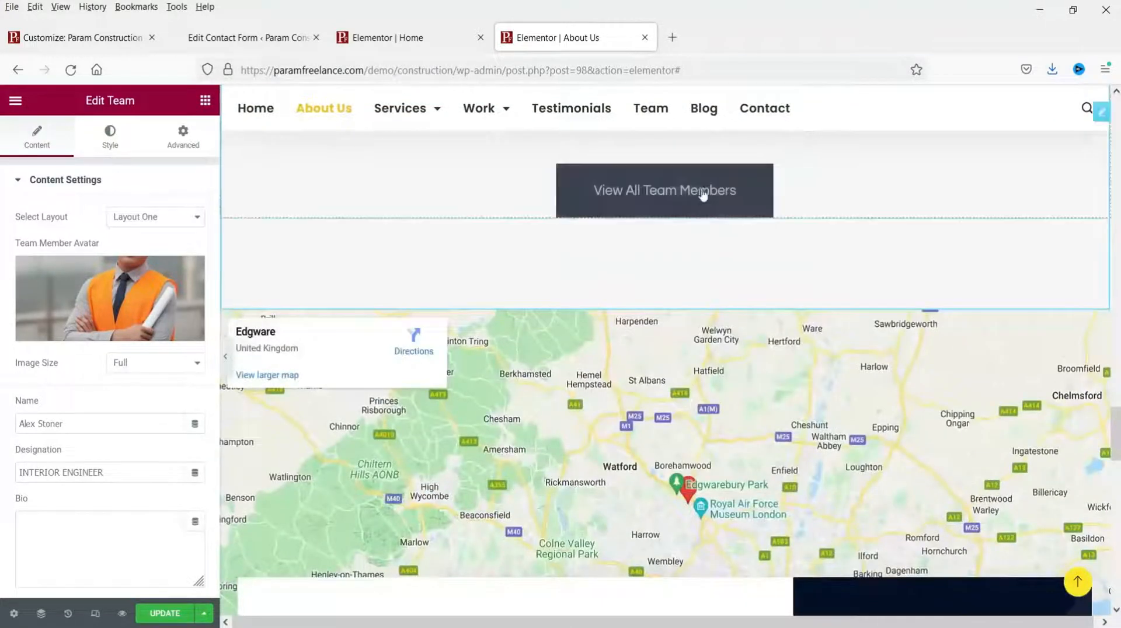
pyautogui.rightClick(742, 197)
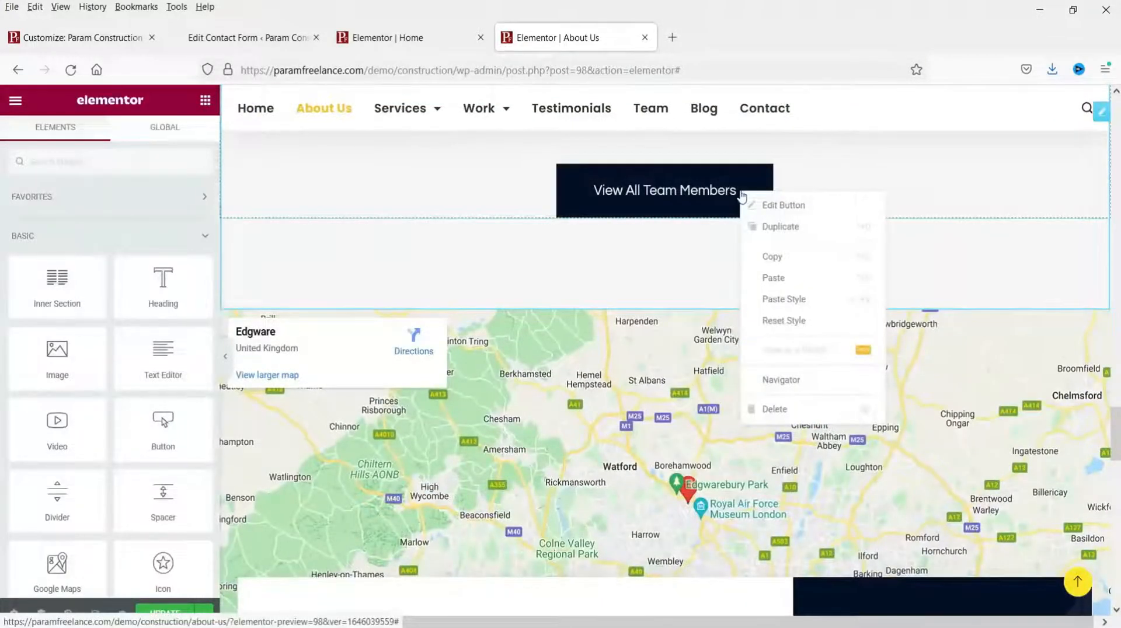
pyautogui.click(780, 408)
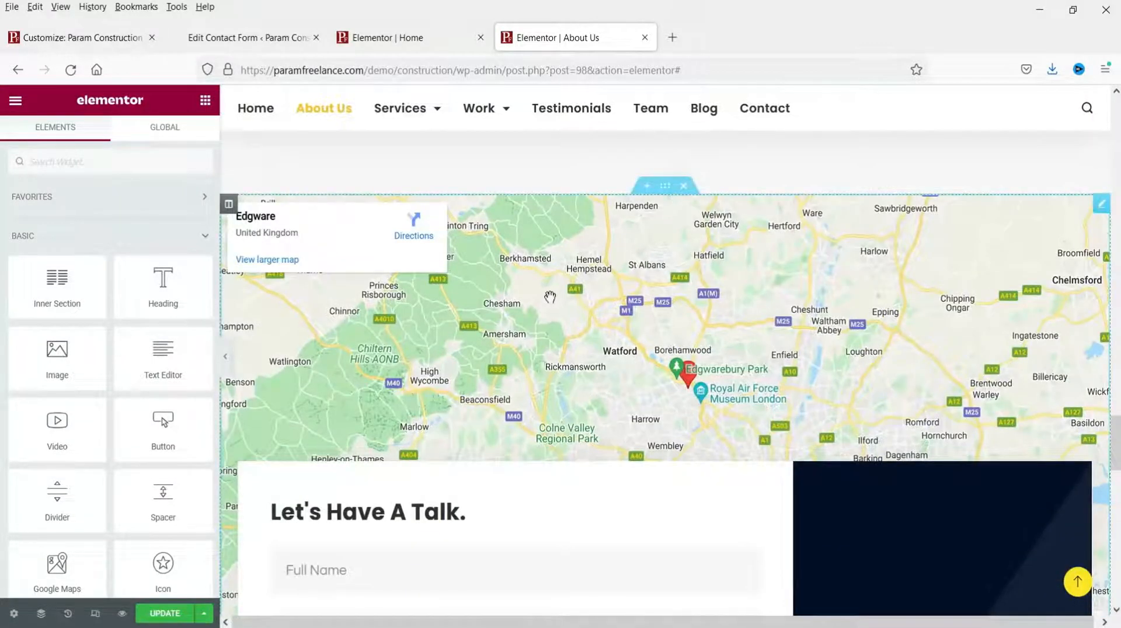
pyautogui.scroll(-4, 550, 297)
pyautogui.scroll(5, 565, 290)
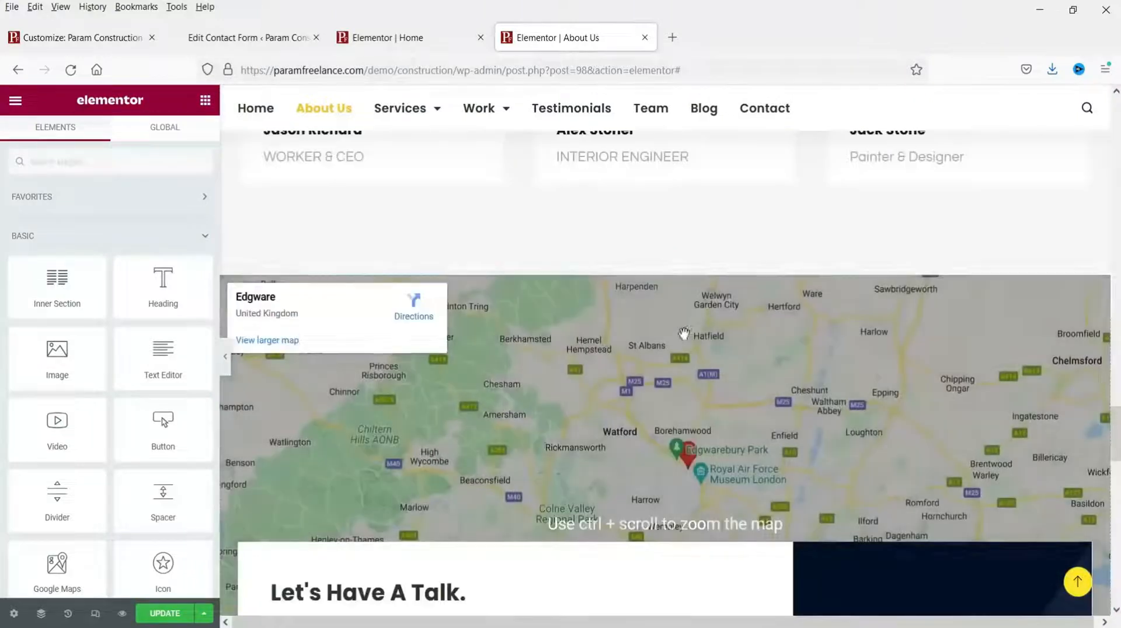
pyautogui.scroll(-4, 684, 334)
pyautogui.scroll(4, 672, 300)
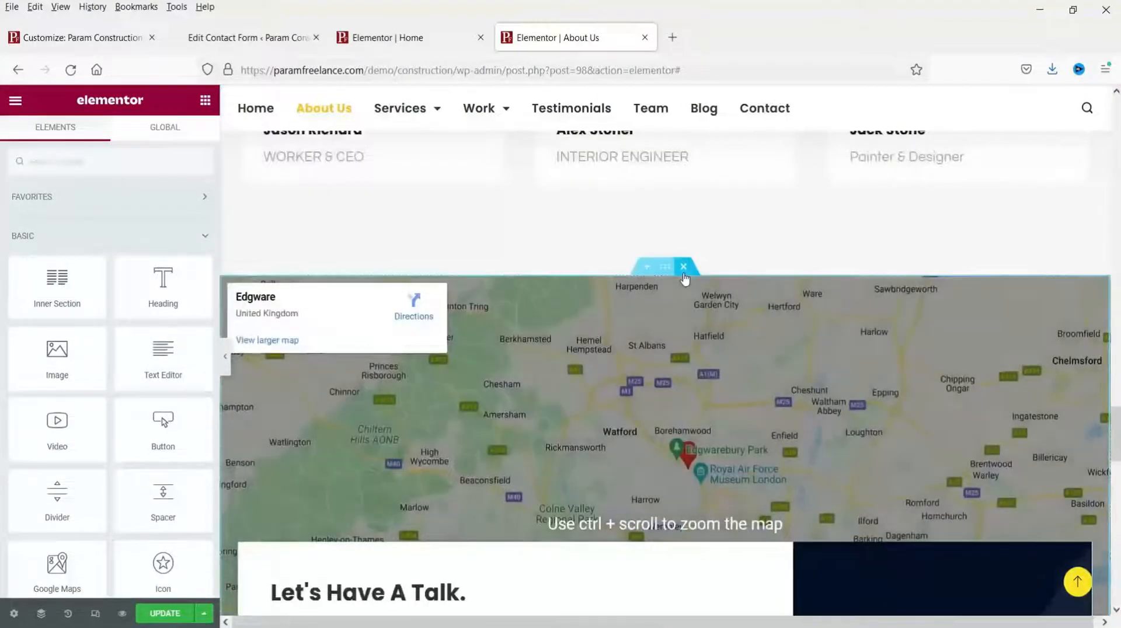
pyautogui.scroll(-10, 779, 327)
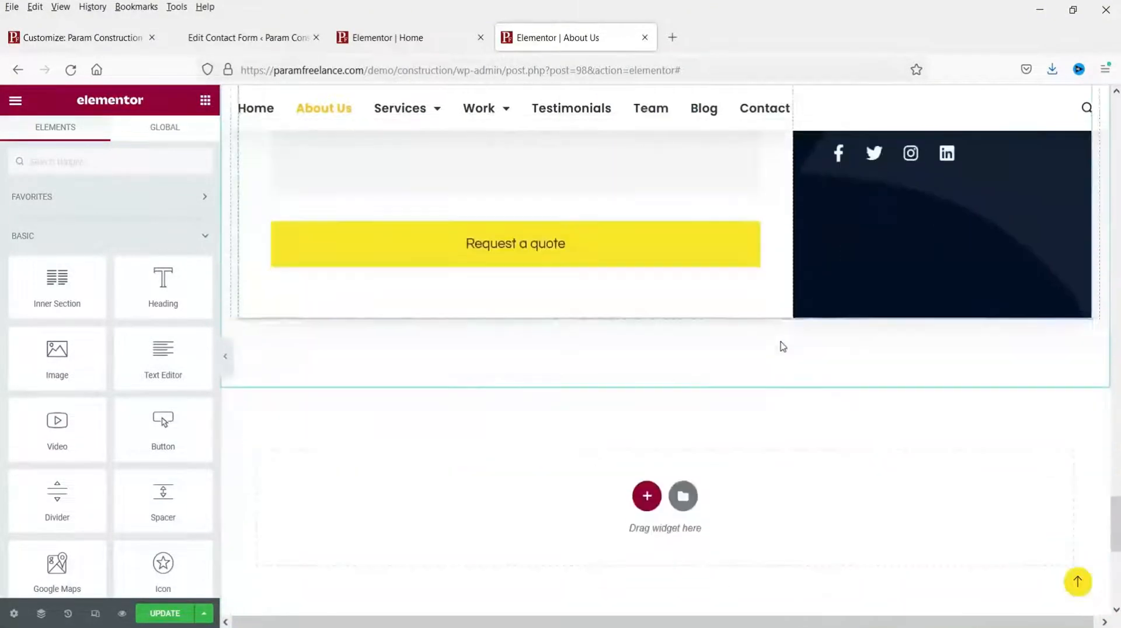
pyautogui.scroll(10, 647, 365)
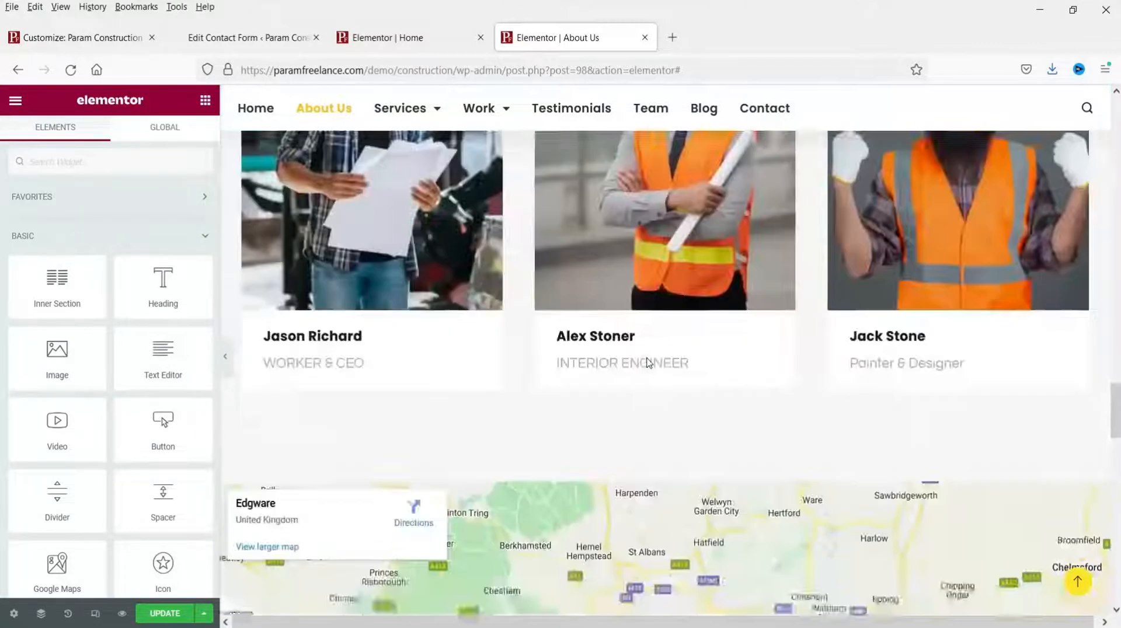
pyautogui.click(165, 615)
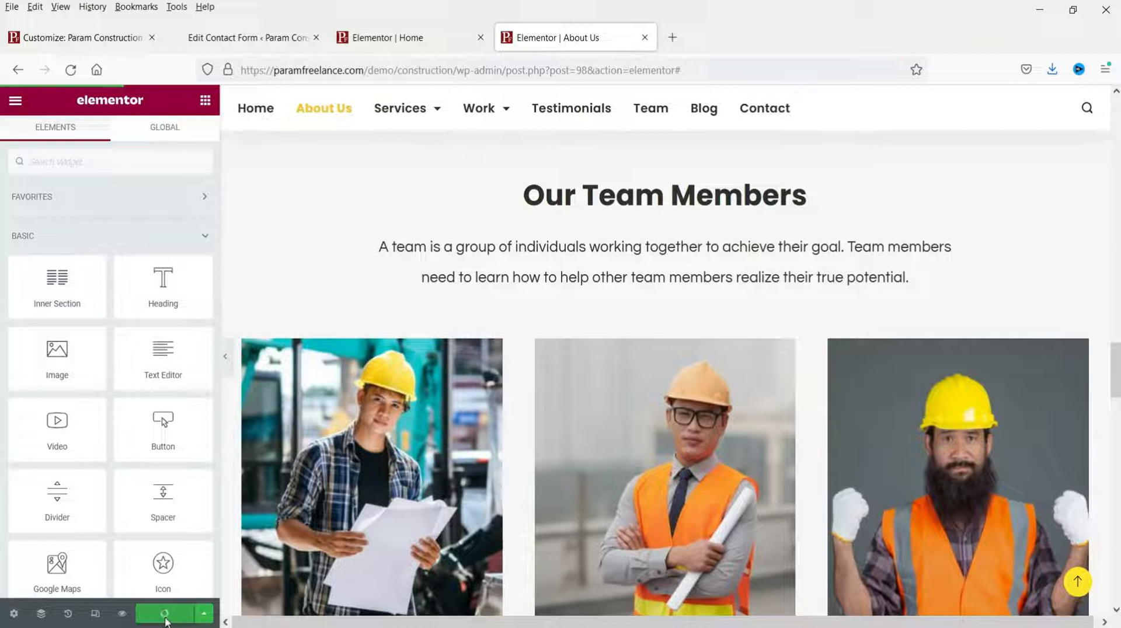
# Step: View the live About Us page, then navigate to the Services page
pyautogui.click(16, 100)
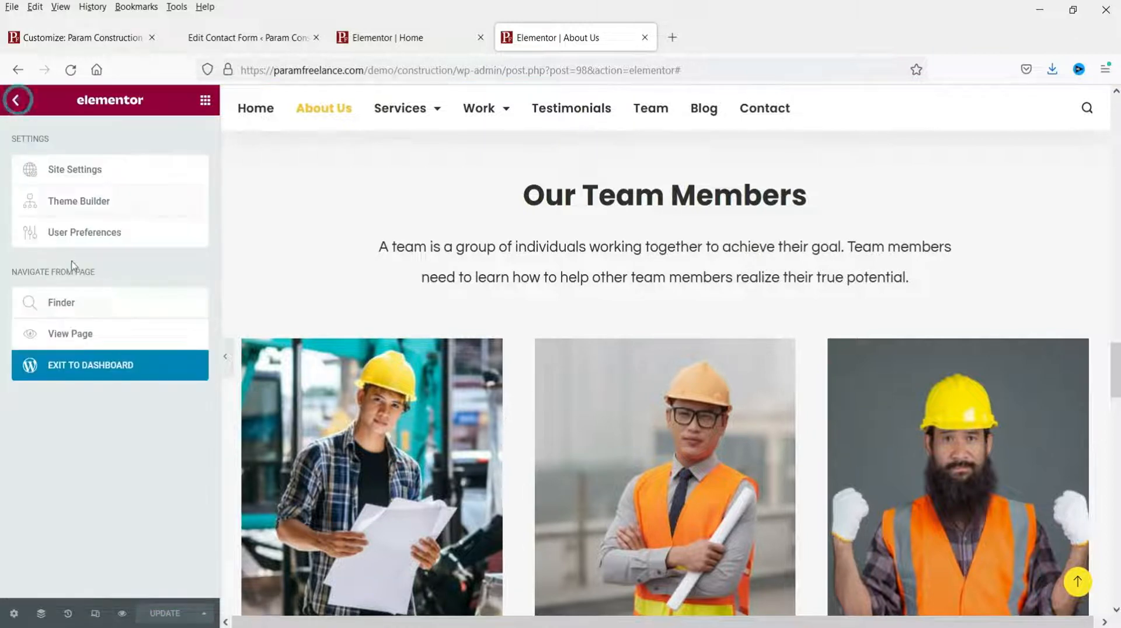
pyautogui.click(61, 334)
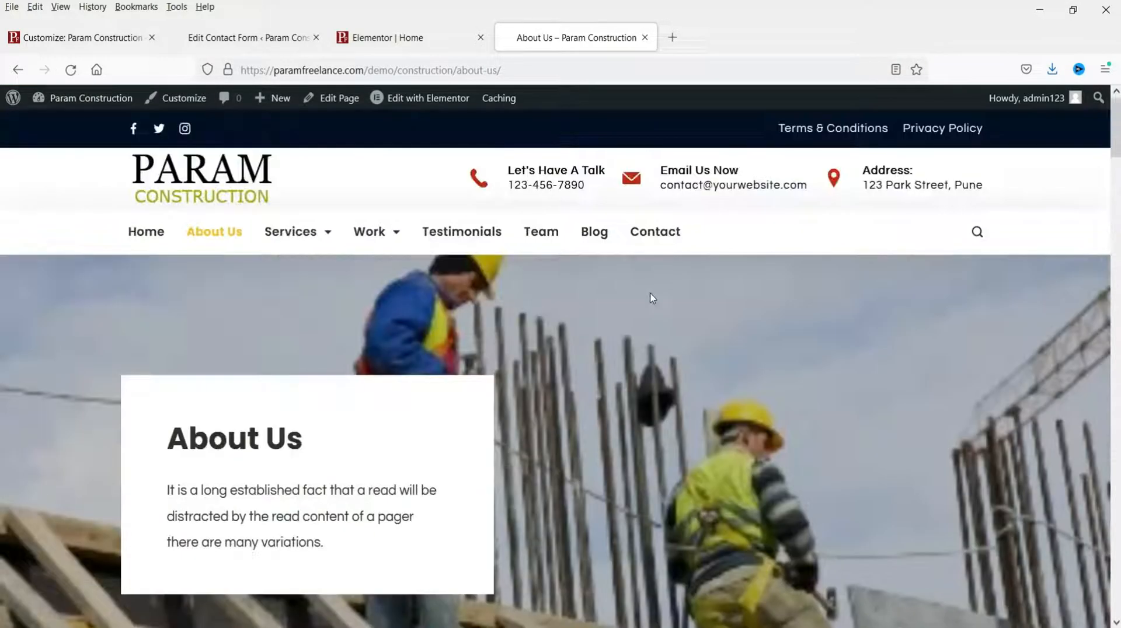
pyautogui.scroll(-20, 652, 298)
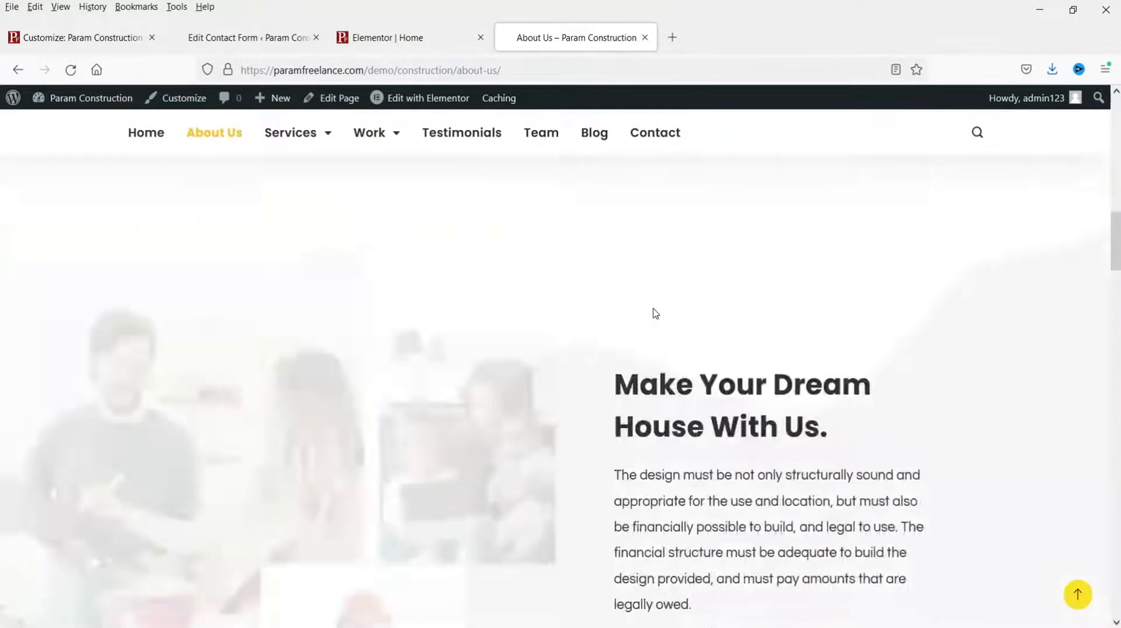
pyautogui.scroll(-10, 655, 313)
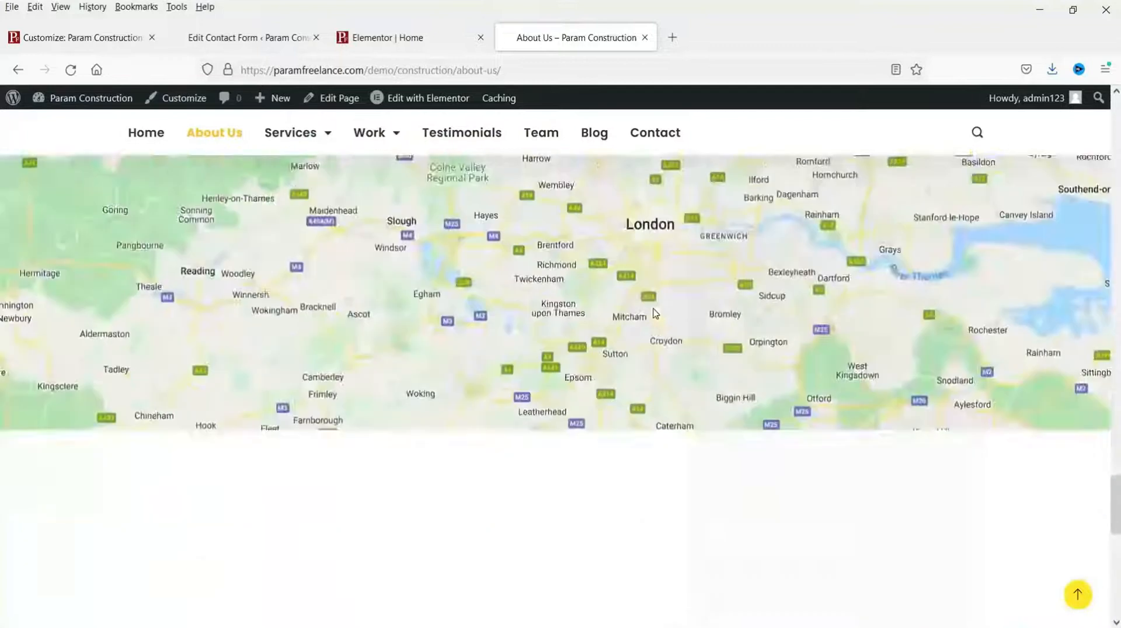
pyautogui.click(1081, 602)
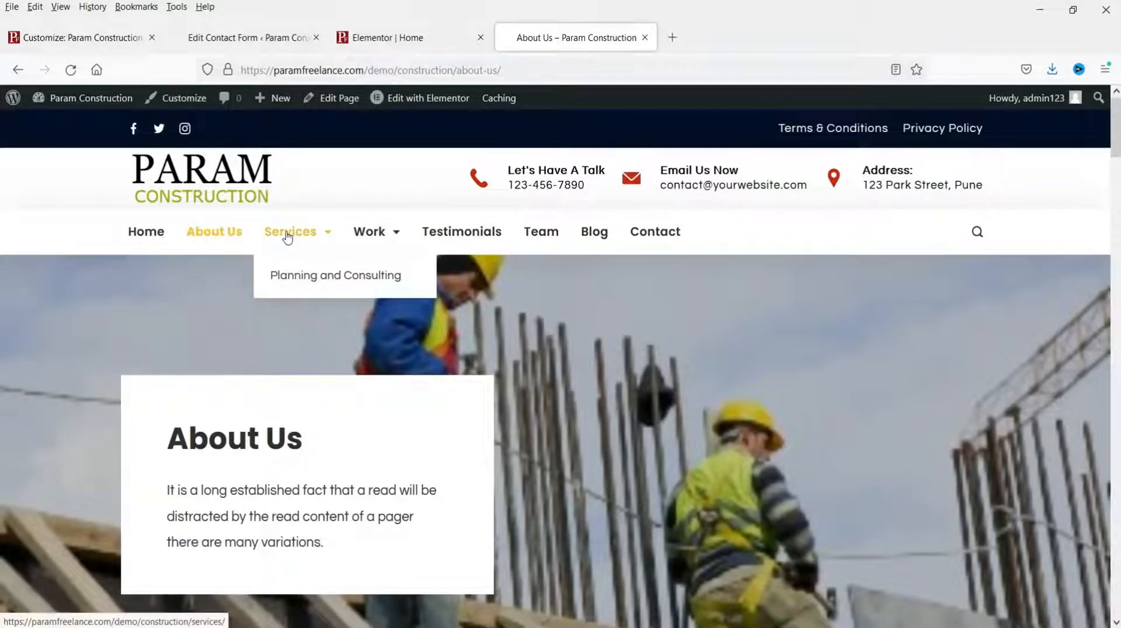
pyautogui.click(288, 235)
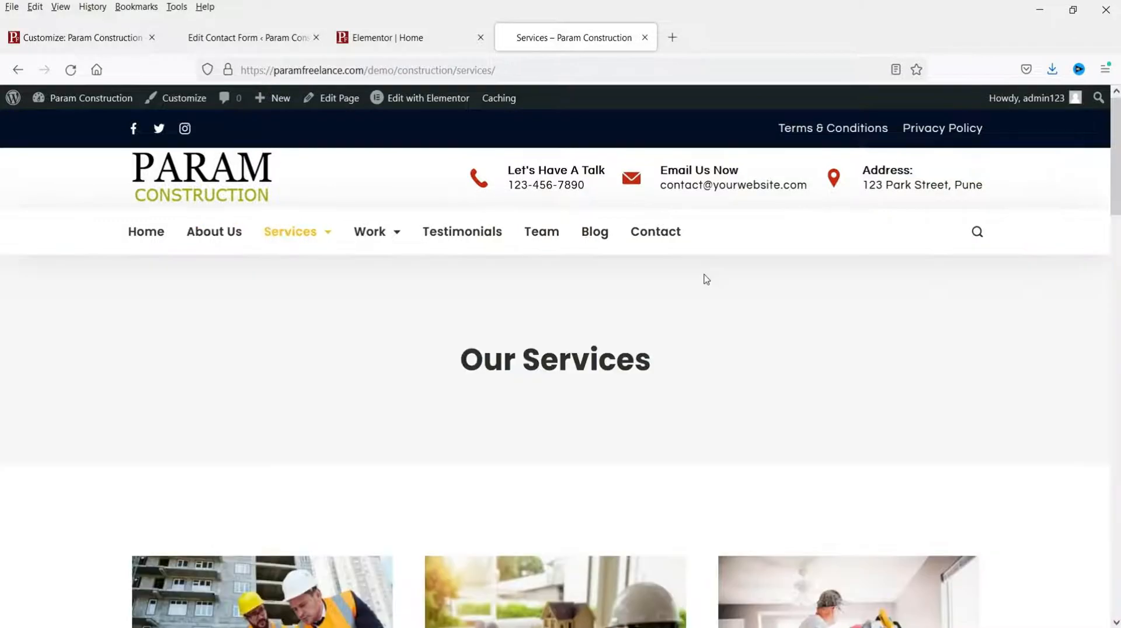
# Step: Scroll through the live Services page to review the service cards, including Drafting & Site Prep
pyautogui.scroll(-5, 705, 279)
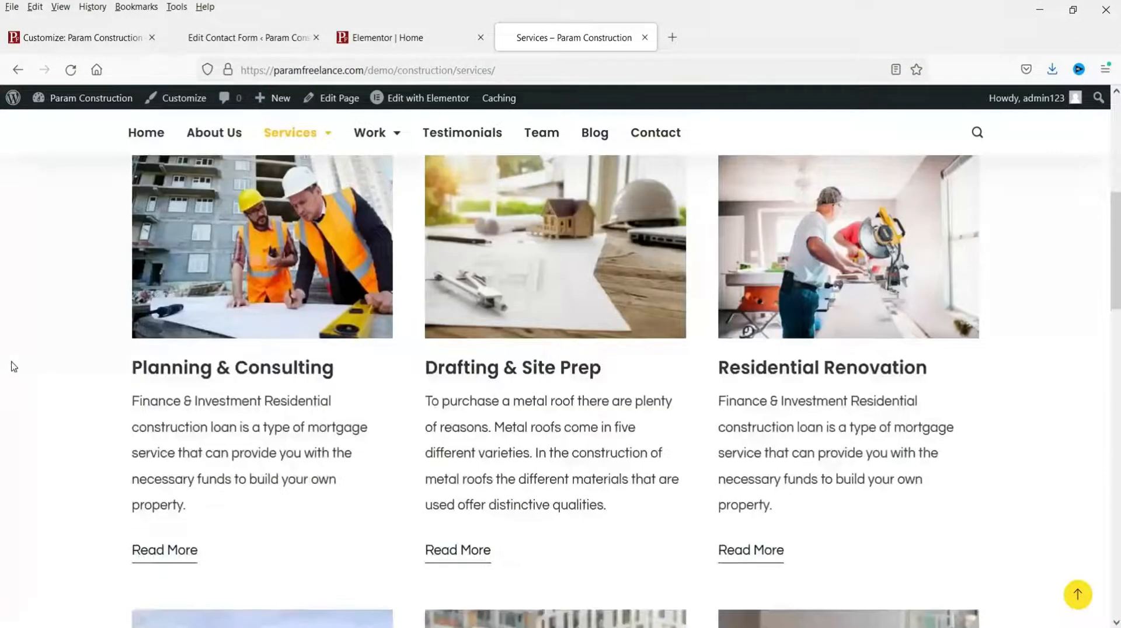
pyautogui.scroll(-15, 12, 367)
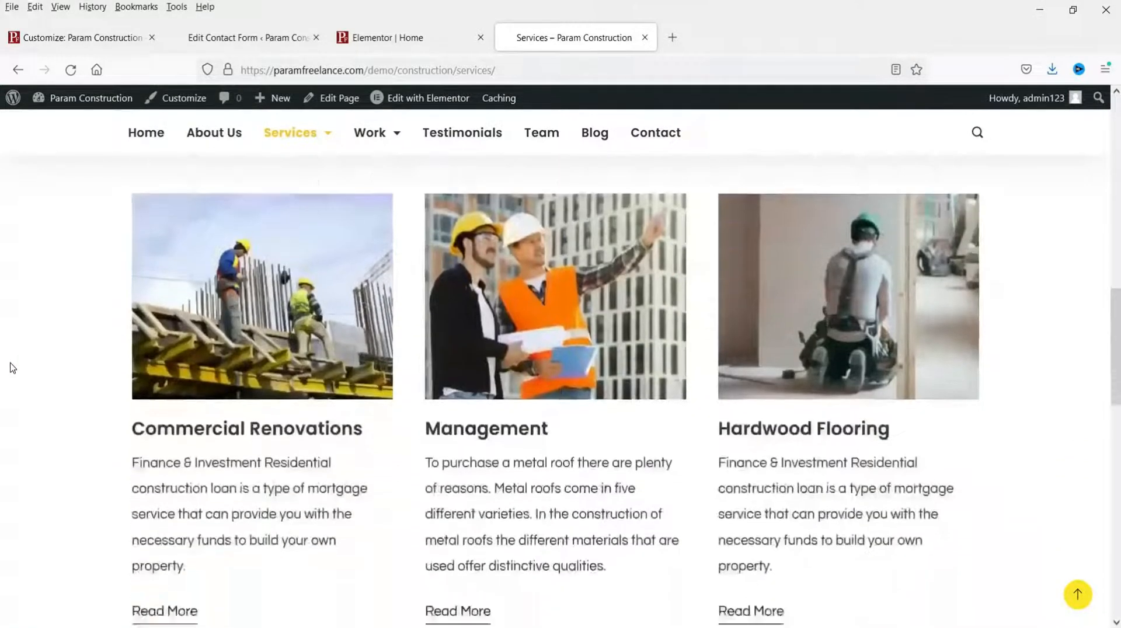
pyautogui.scroll(10, 12, 368)
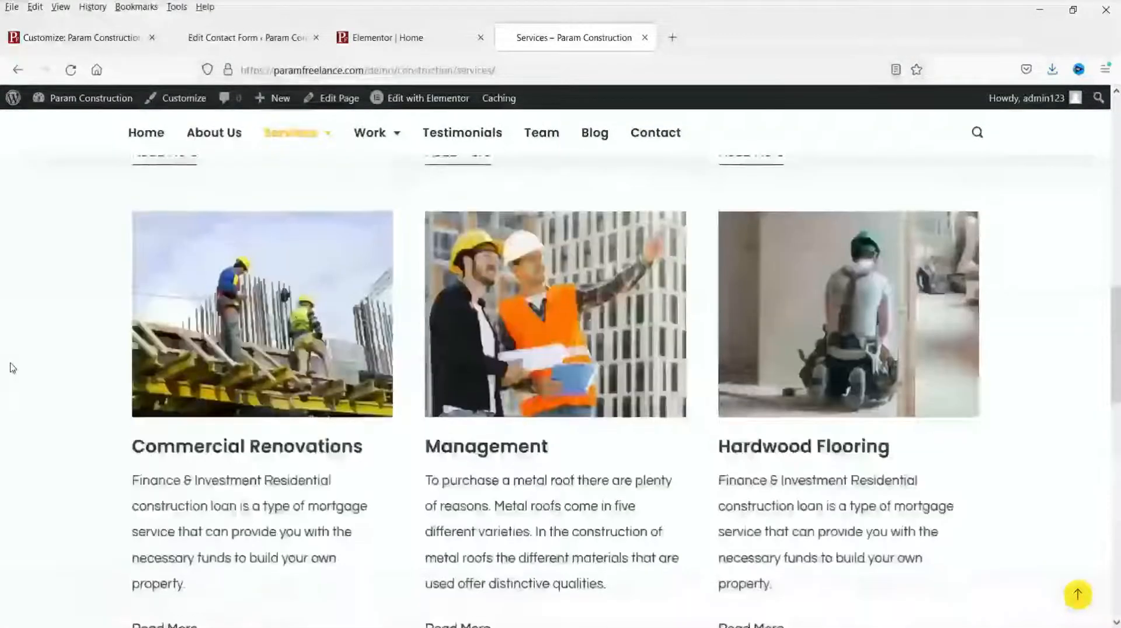
pyautogui.scroll(-3, 12, 368)
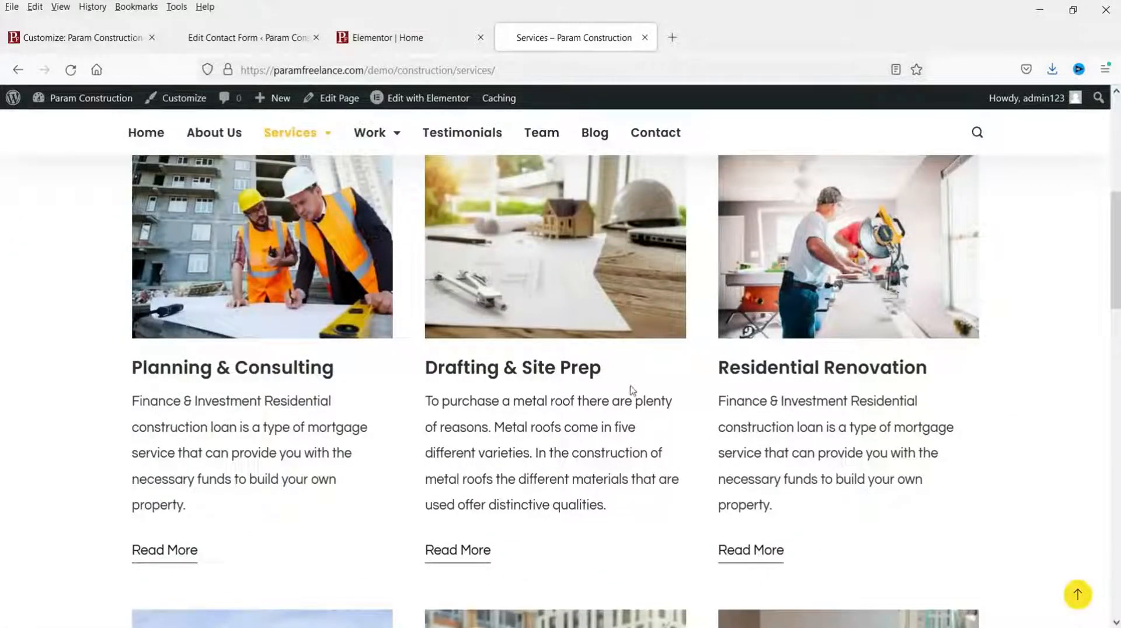
pyautogui.scroll(6, 499, 429)
pyautogui.moveTo(305, 165)
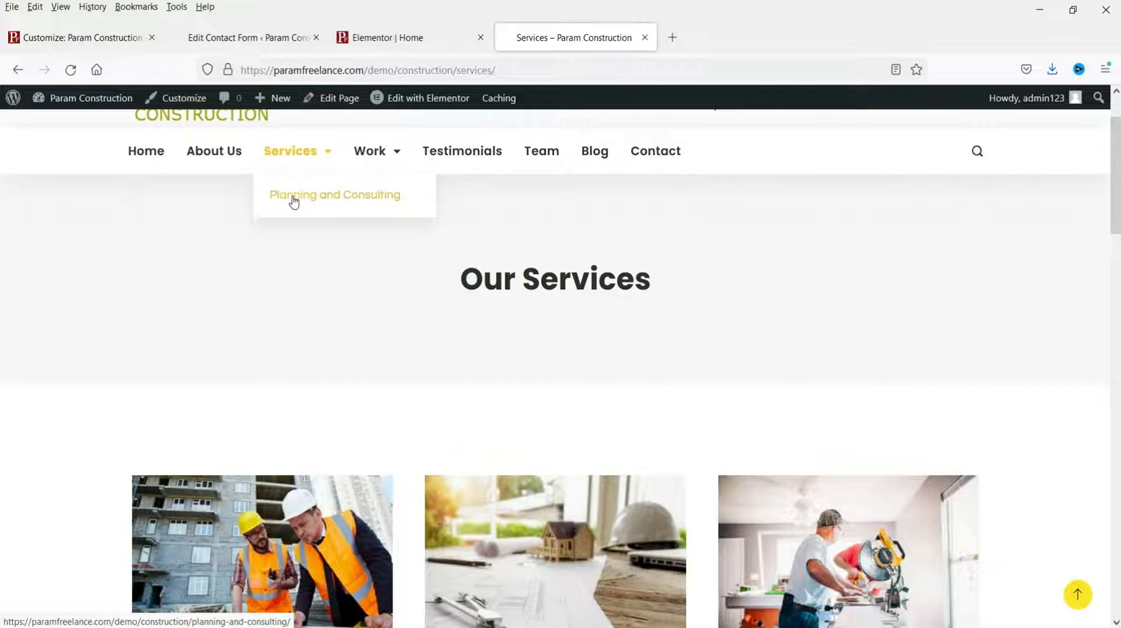
pyautogui.scroll(-4, 345, 262)
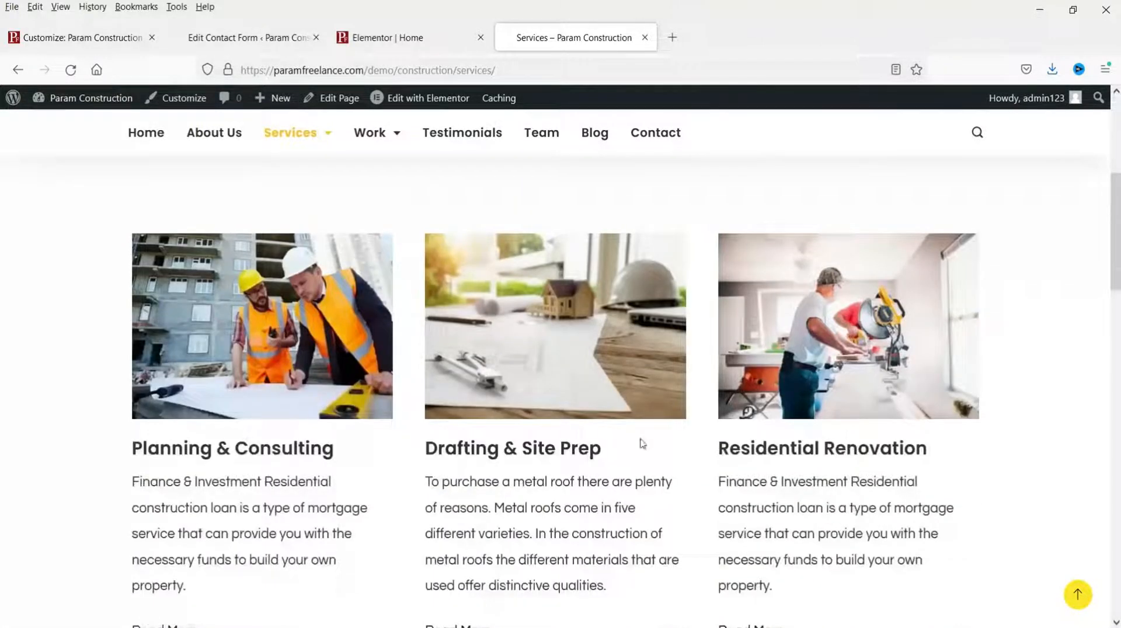
pyautogui.scroll(3, 463, 238)
pyautogui.scroll(-4, 713, 325)
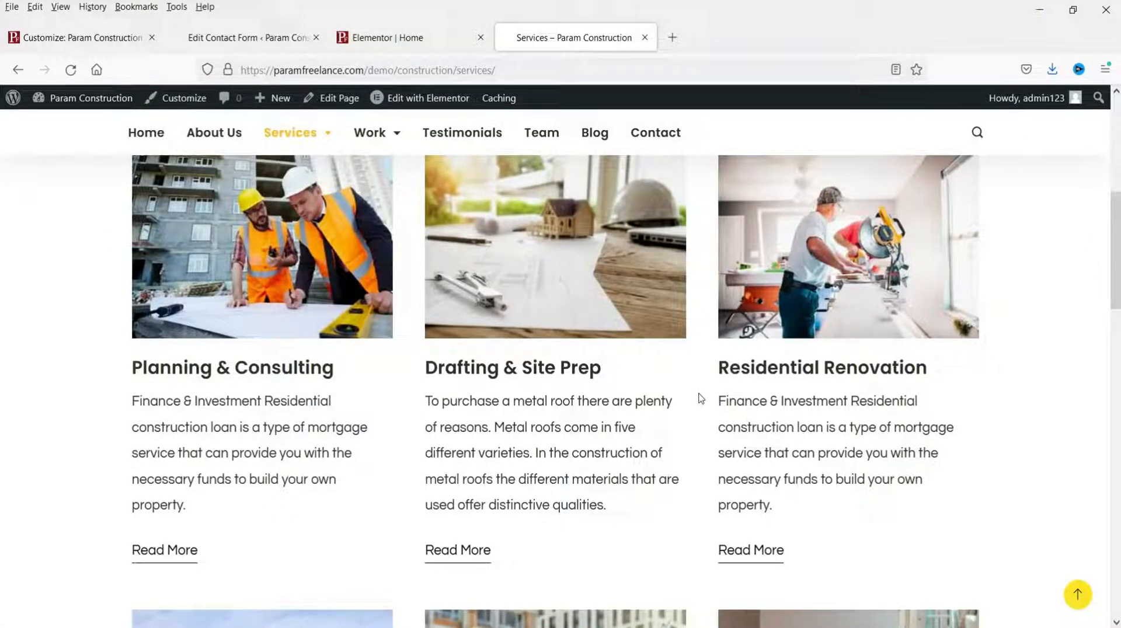
pyautogui.scroll(3, 457, 394)
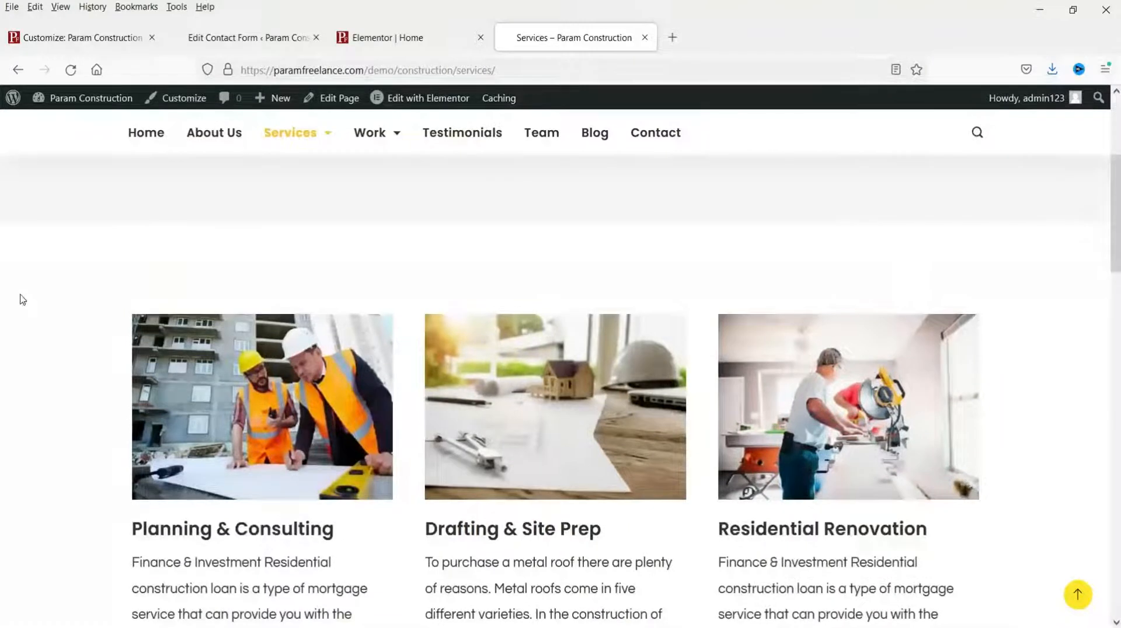
pyautogui.scroll(-10, 107, 288)
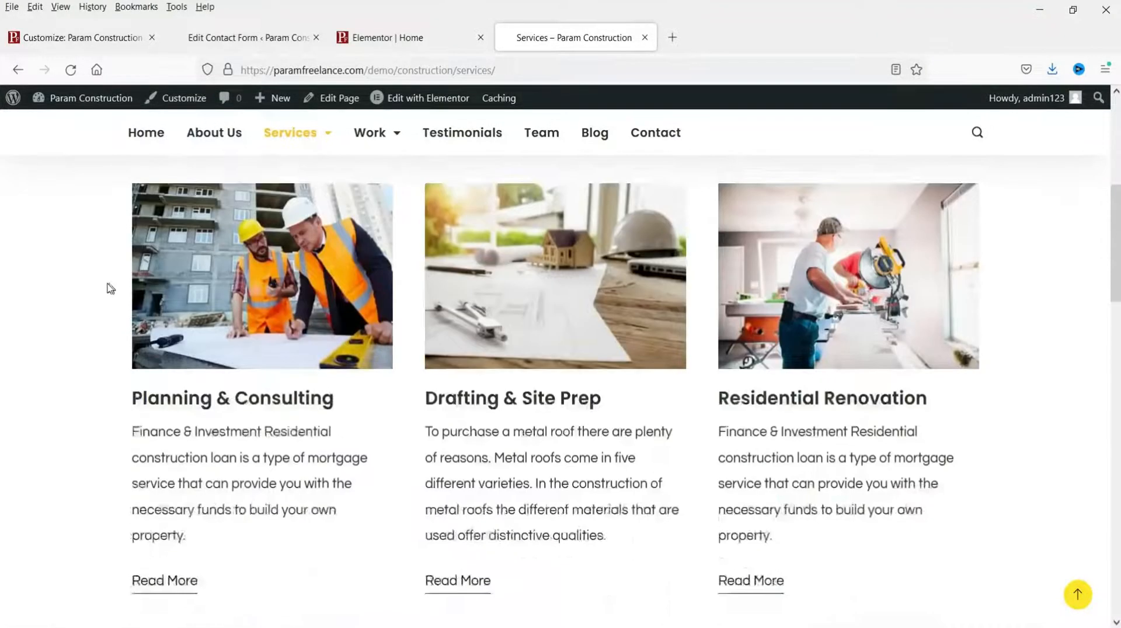
pyautogui.scroll(10, 99, 315)
# Step: Open the Services page in Elementor and scroll to the service cards
pyautogui.click(419, 102)
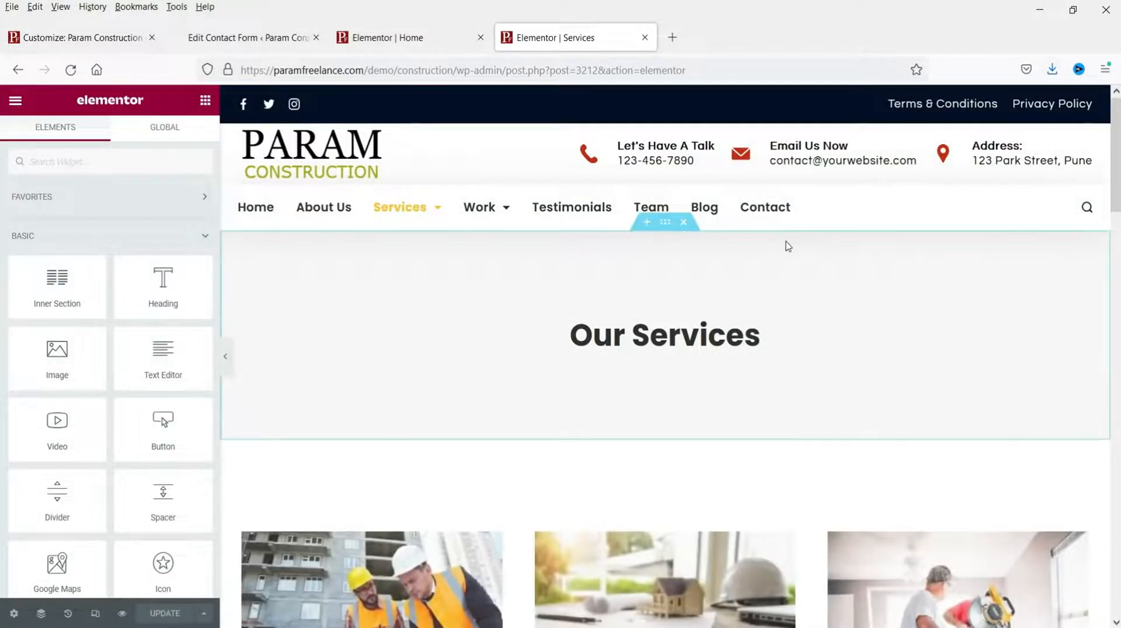
pyautogui.scroll(-5, 787, 246)
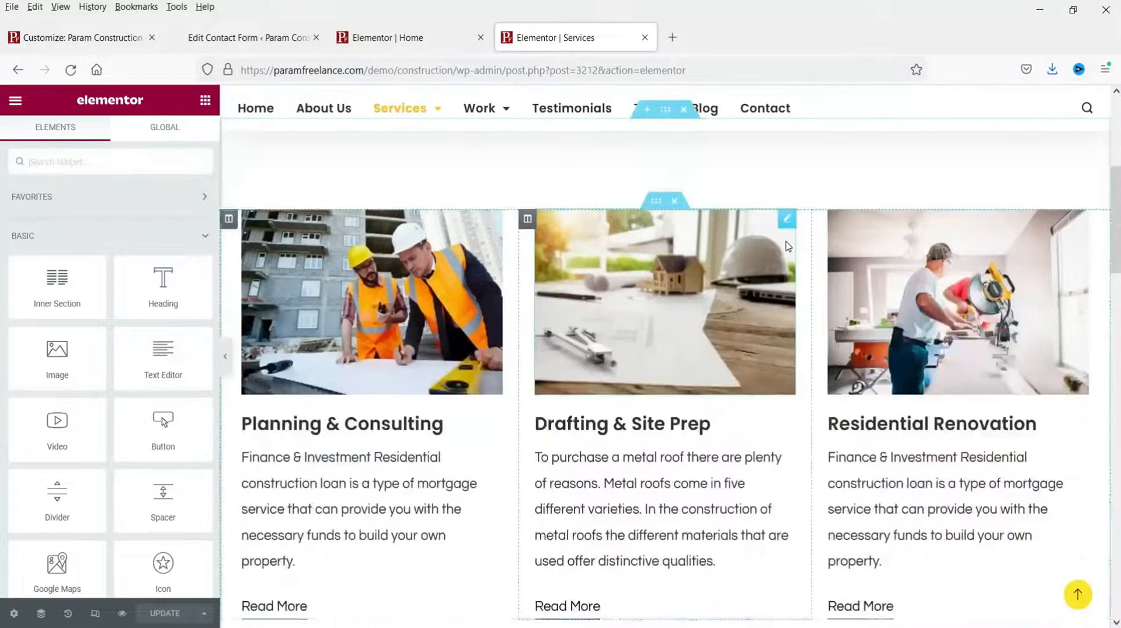
pyautogui.scroll(-6, 750, 254)
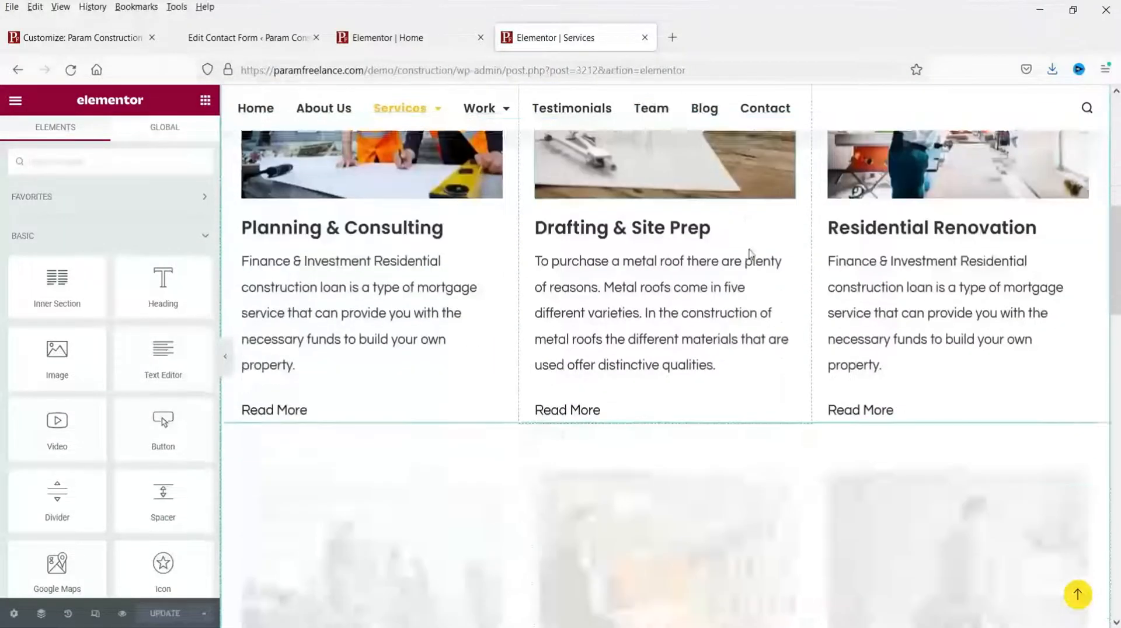
pyautogui.scroll(10, 731, 454)
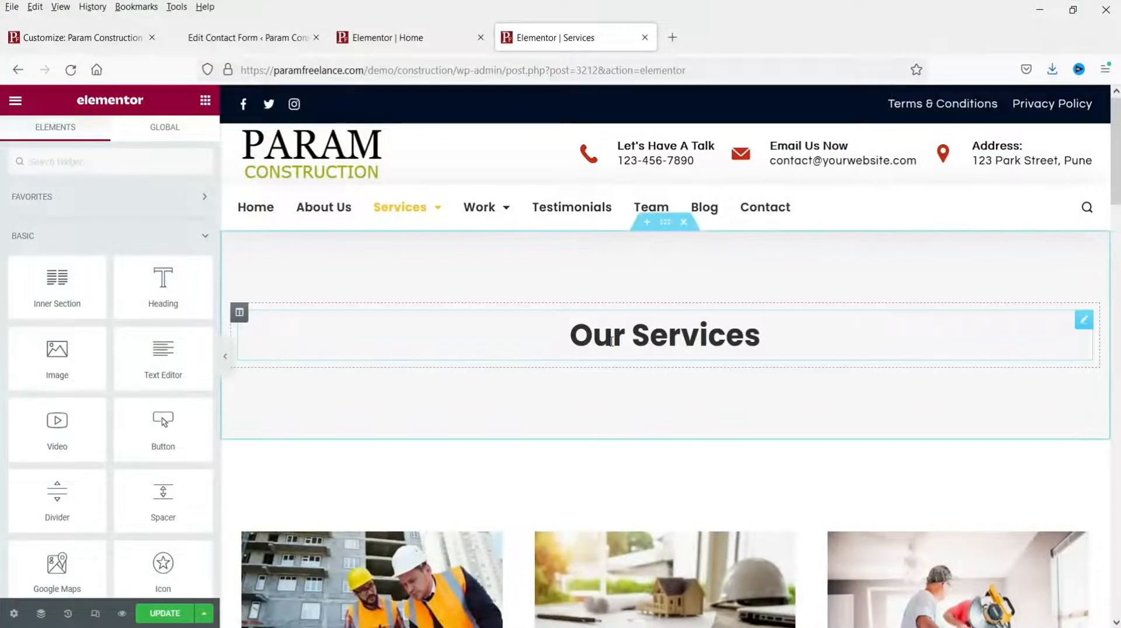
pyautogui.scroll(-5, 611, 341)
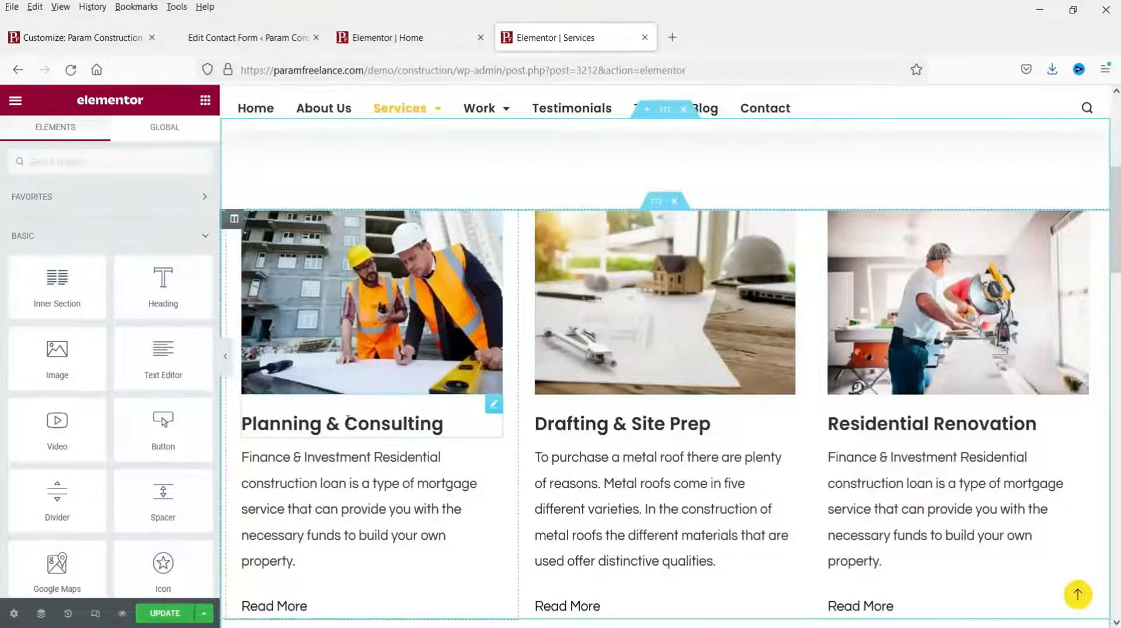
# Step: Check the Planning & Consulting card's title, description and Read More link, then save the page
pyautogui.click(389, 421)
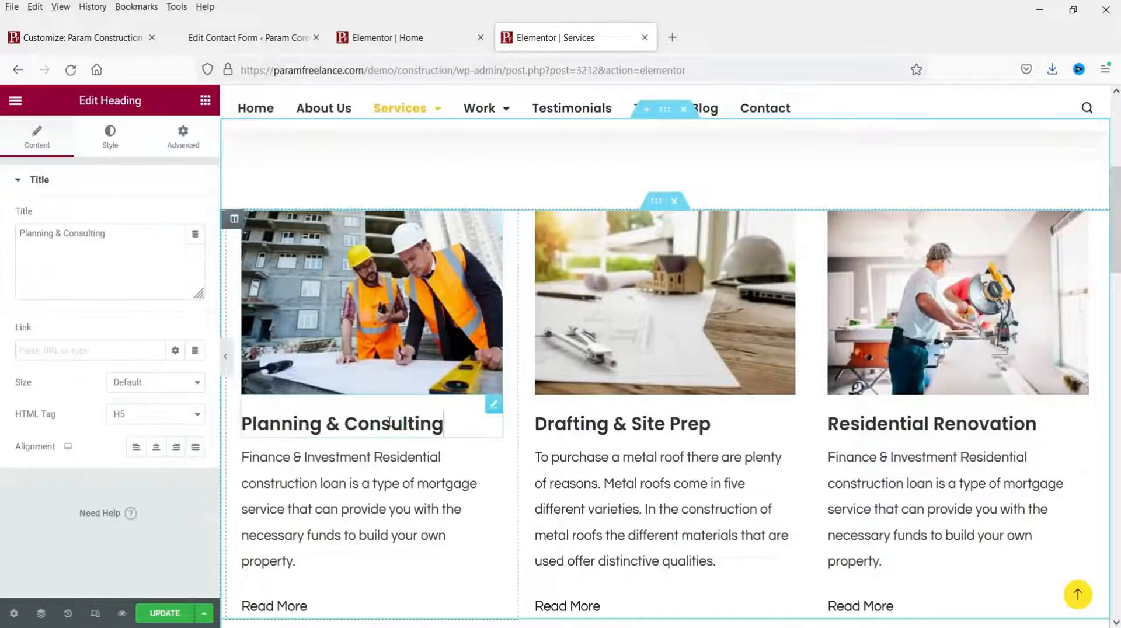
pyautogui.click(276, 501)
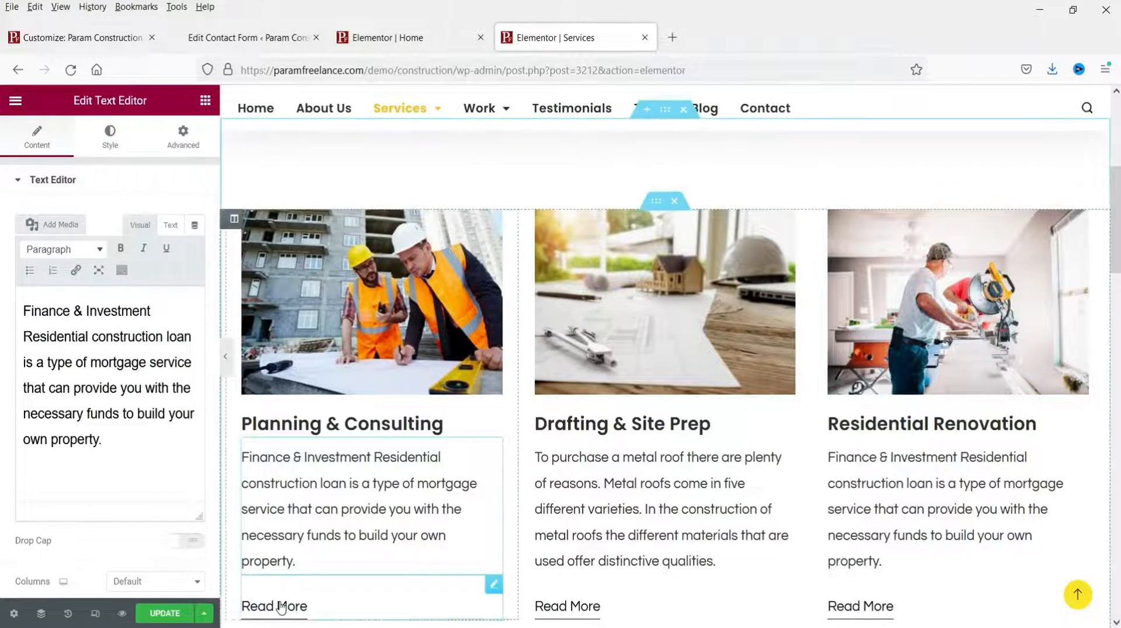
pyautogui.click(375, 604)
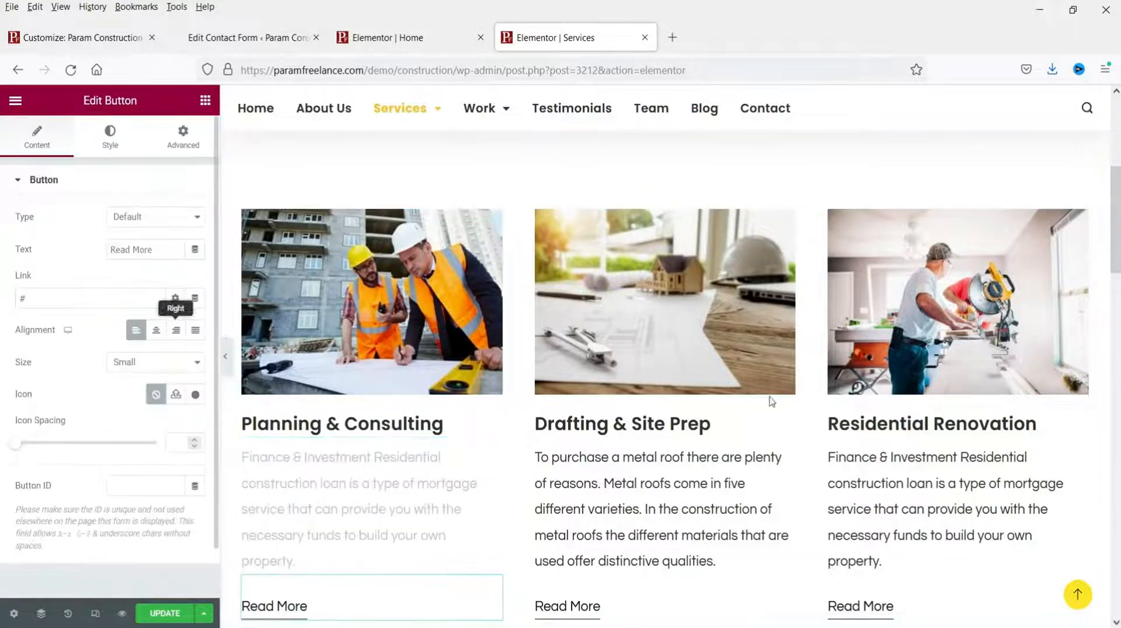
pyautogui.scroll(-3, 922, 432)
pyautogui.scroll(-3, 726, 397)
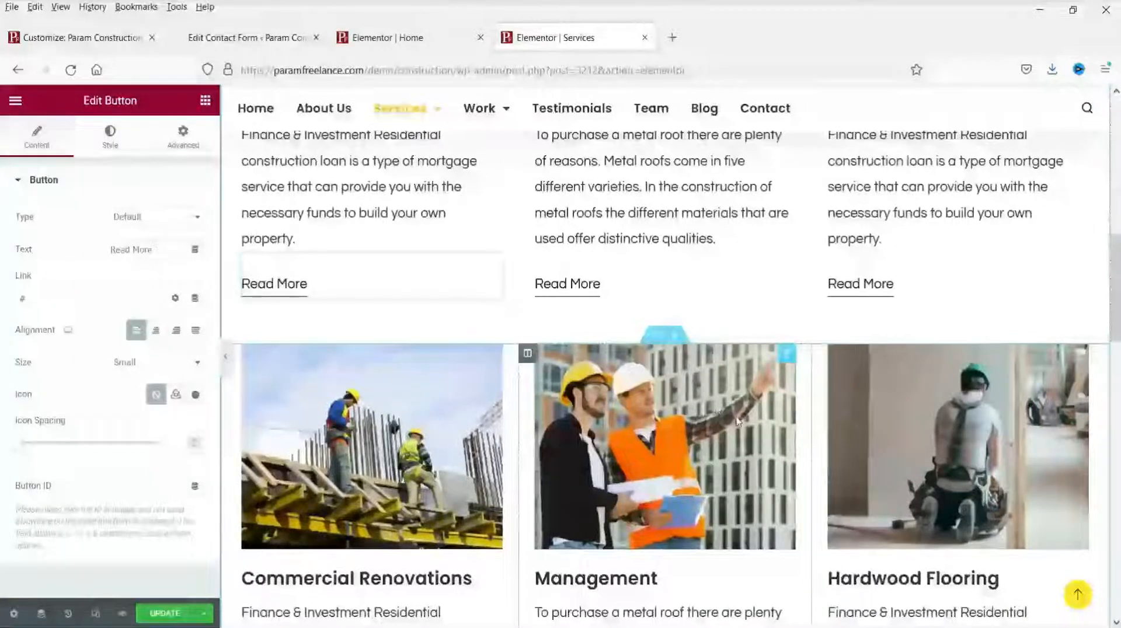
pyautogui.scroll(6, 792, 360)
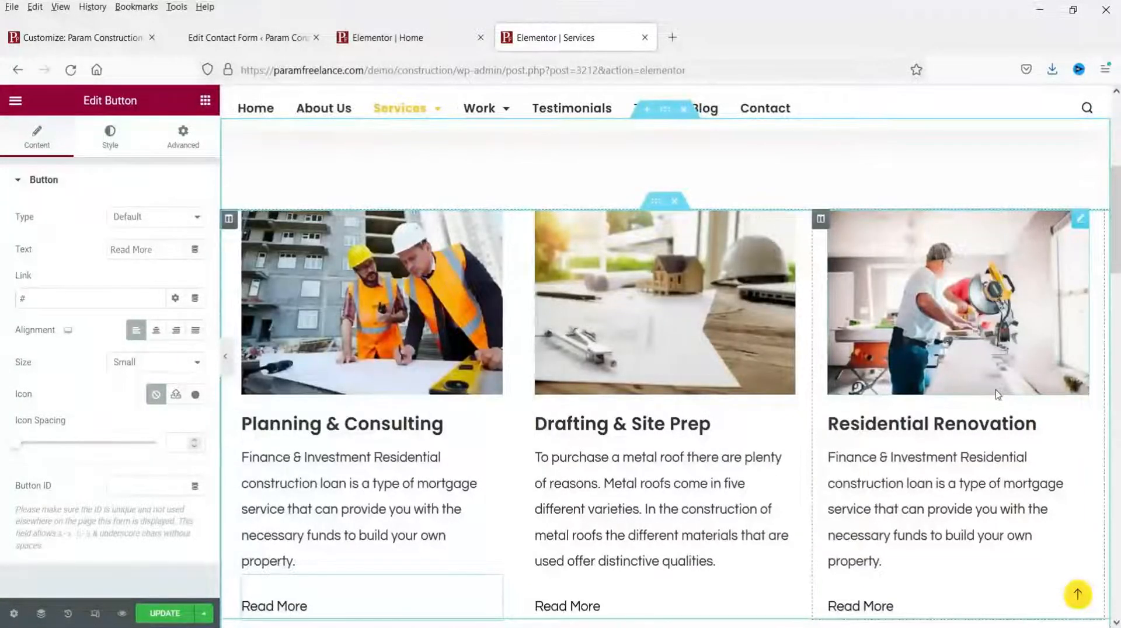
pyautogui.scroll(-10, 997, 394)
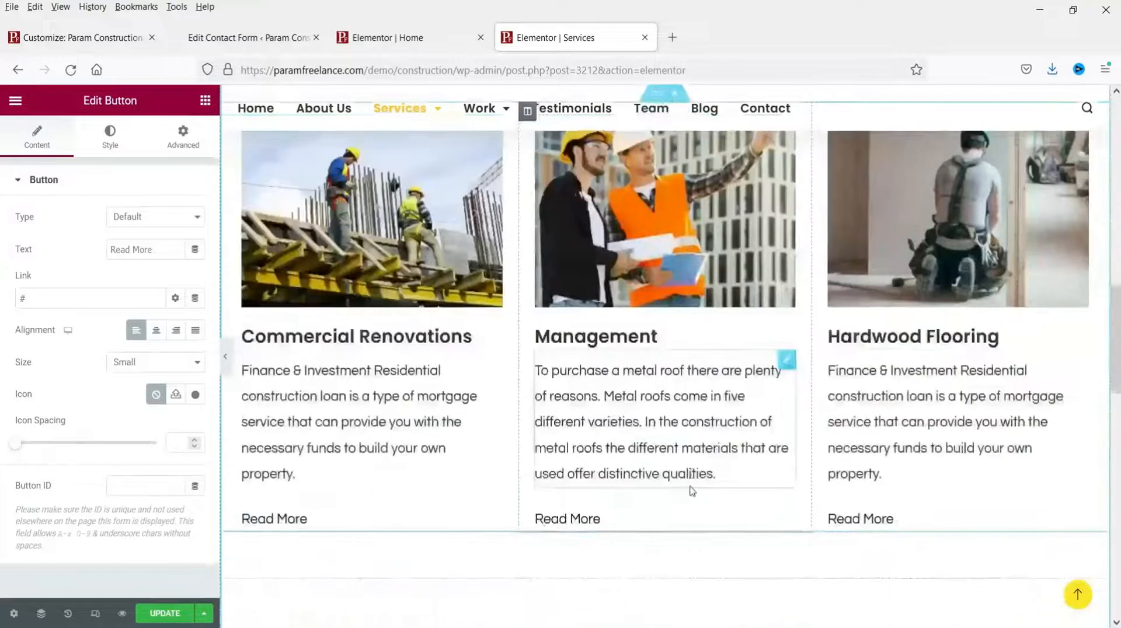
pyautogui.scroll(-4, 691, 490)
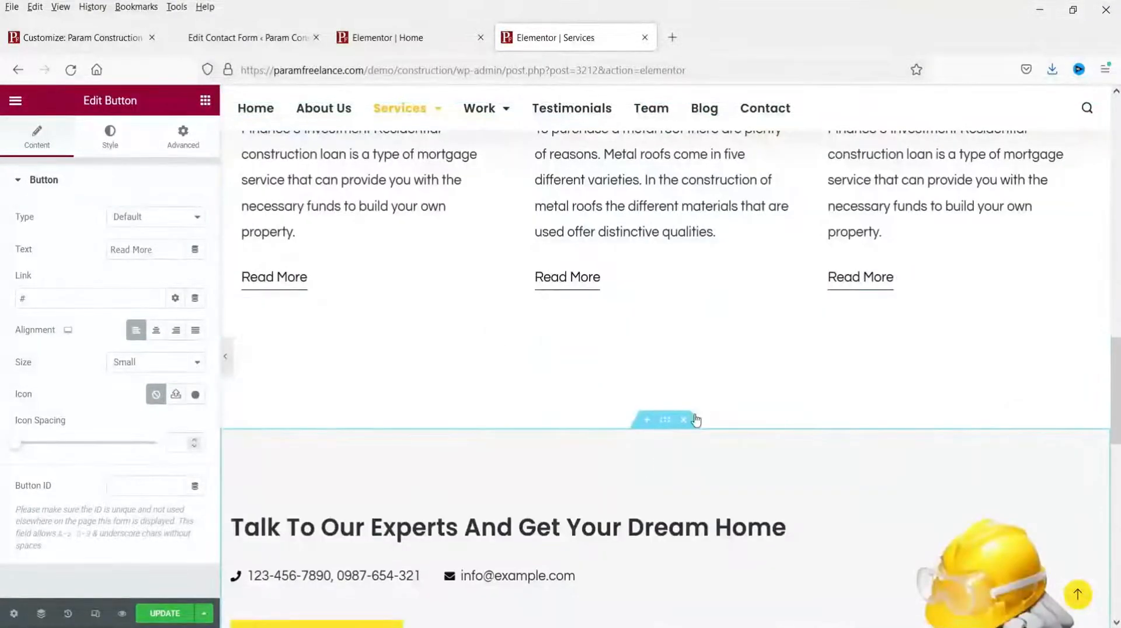
pyautogui.scroll(-3, 698, 414)
pyautogui.scroll(7, 700, 408)
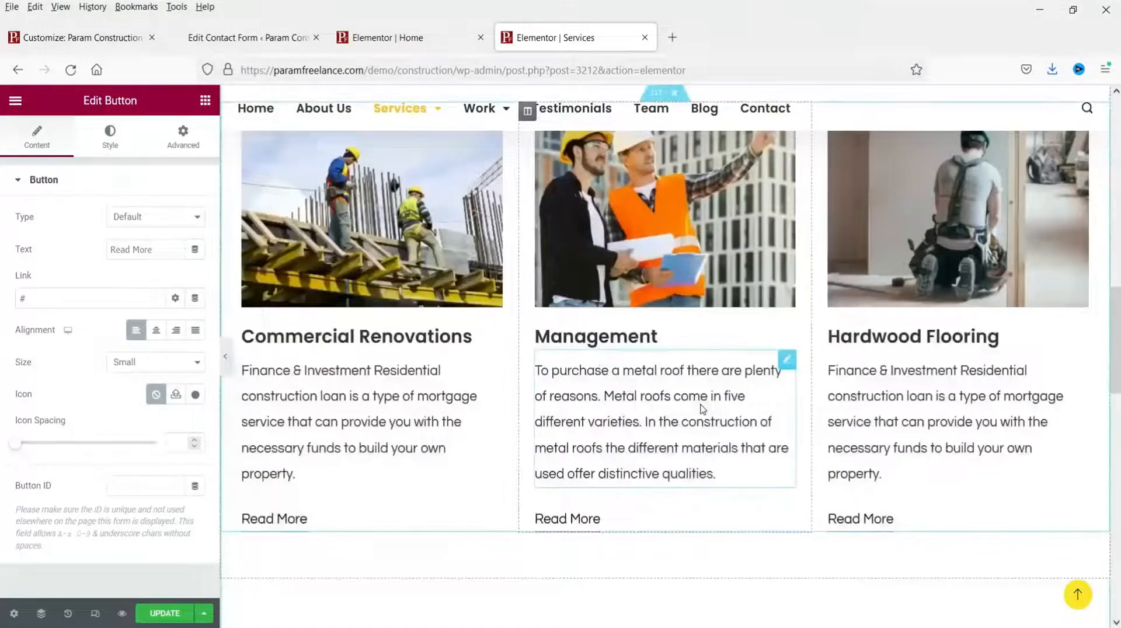
pyautogui.scroll(12, 702, 409)
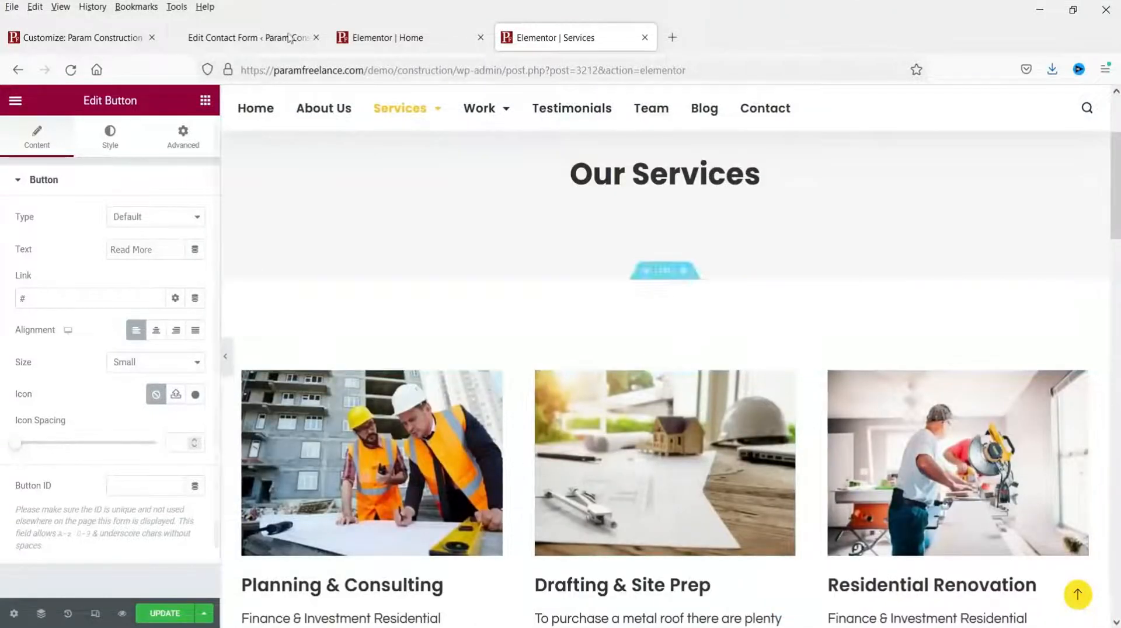
pyautogui.hotkey('ctrl', 's')
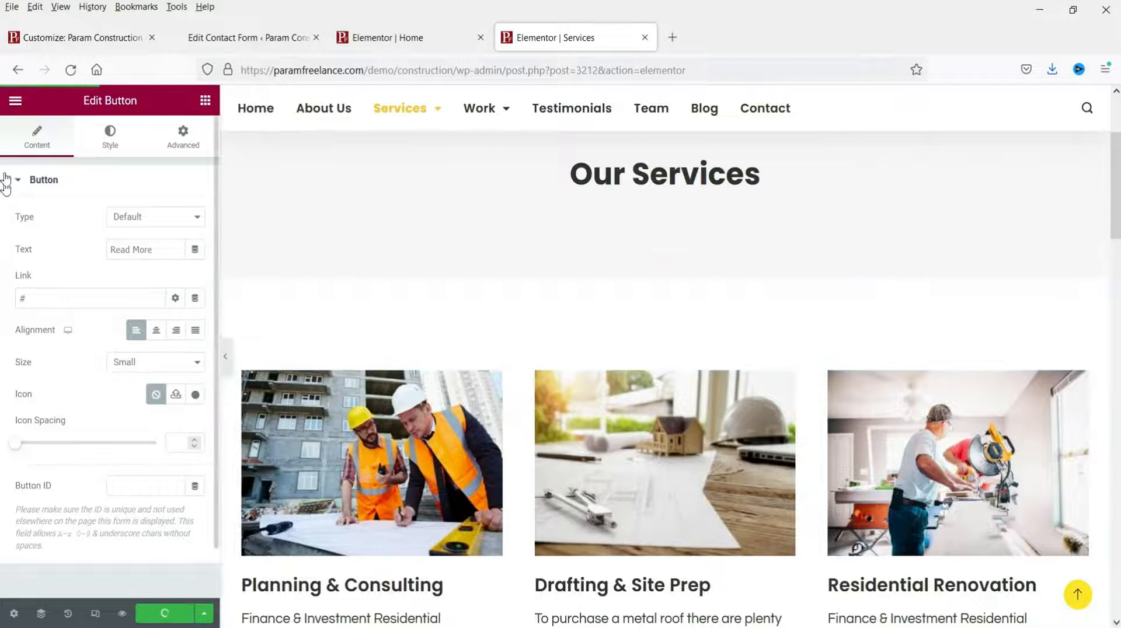
pyautogui.click(17, 105)
# Step: View the saved Services page live and review Planning and Consulting in a new tab
pyautogui.click(124, 340)
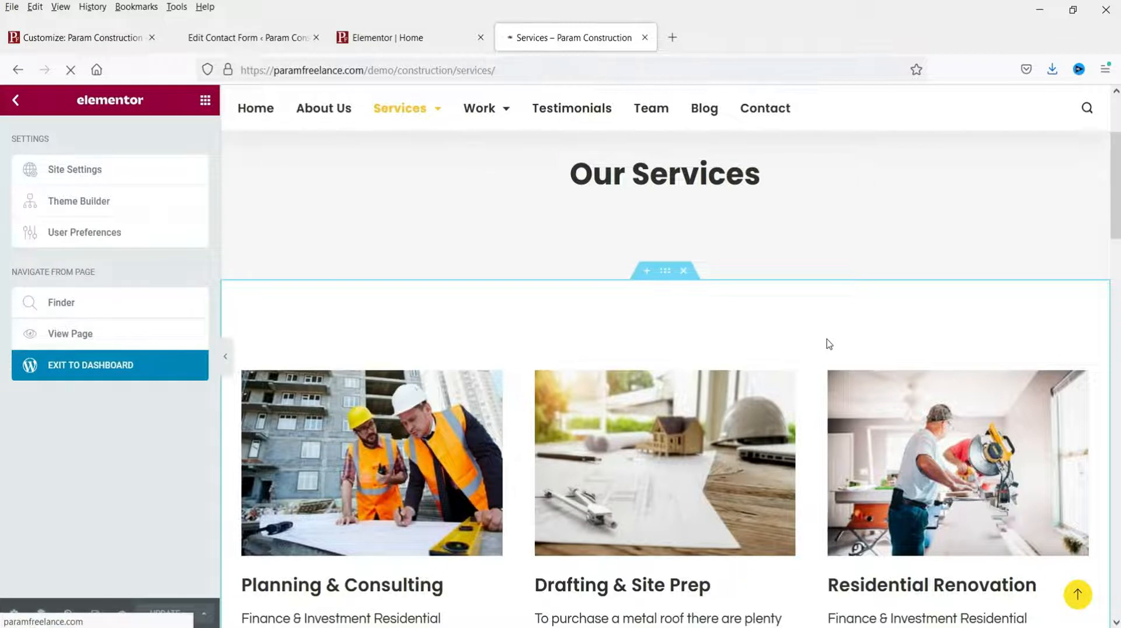
pyautogui.scroll(-5, 453, 340)
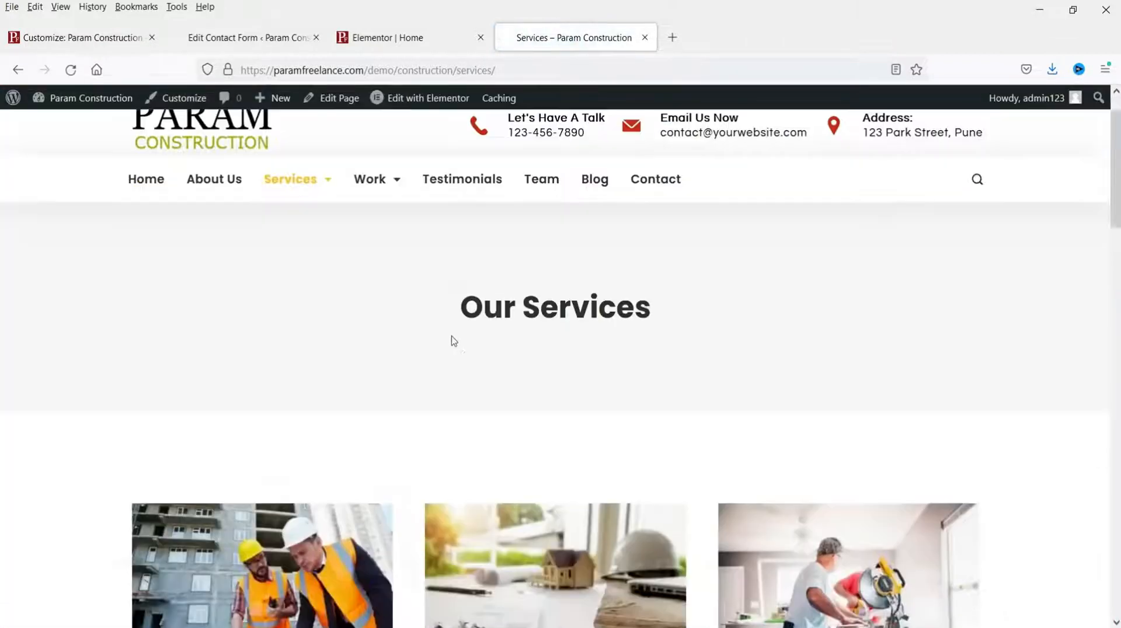
pyautogui.scroll(5, 415, 328)
pyautogui.moveTo(303, 228)
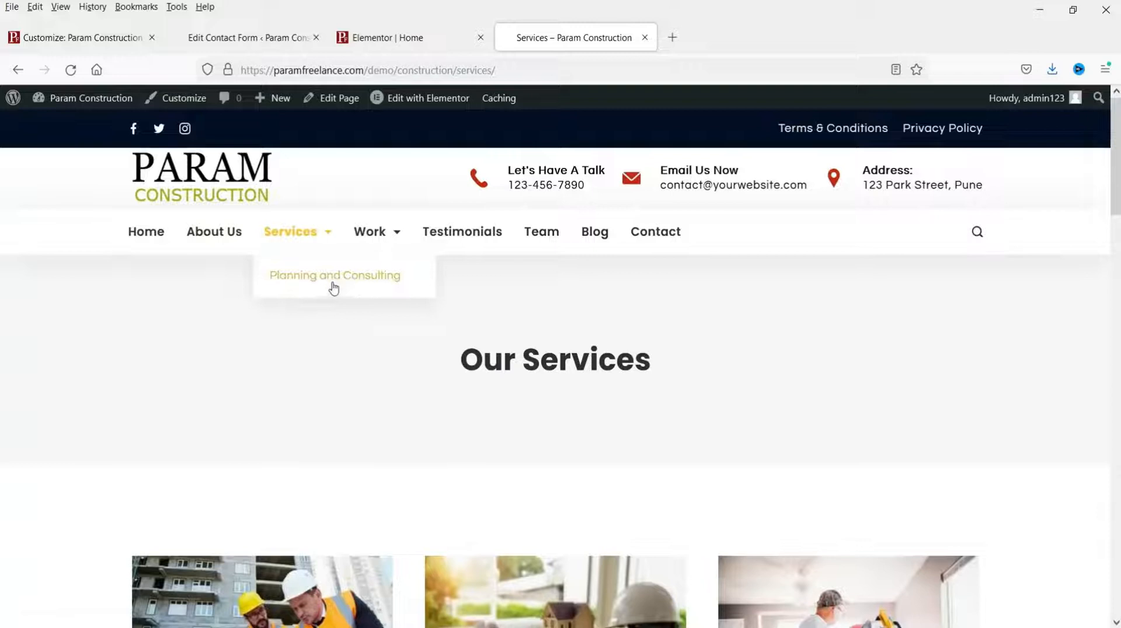
pyautogui.rightClick(324, 285)
pyautogui.click(375, 295)
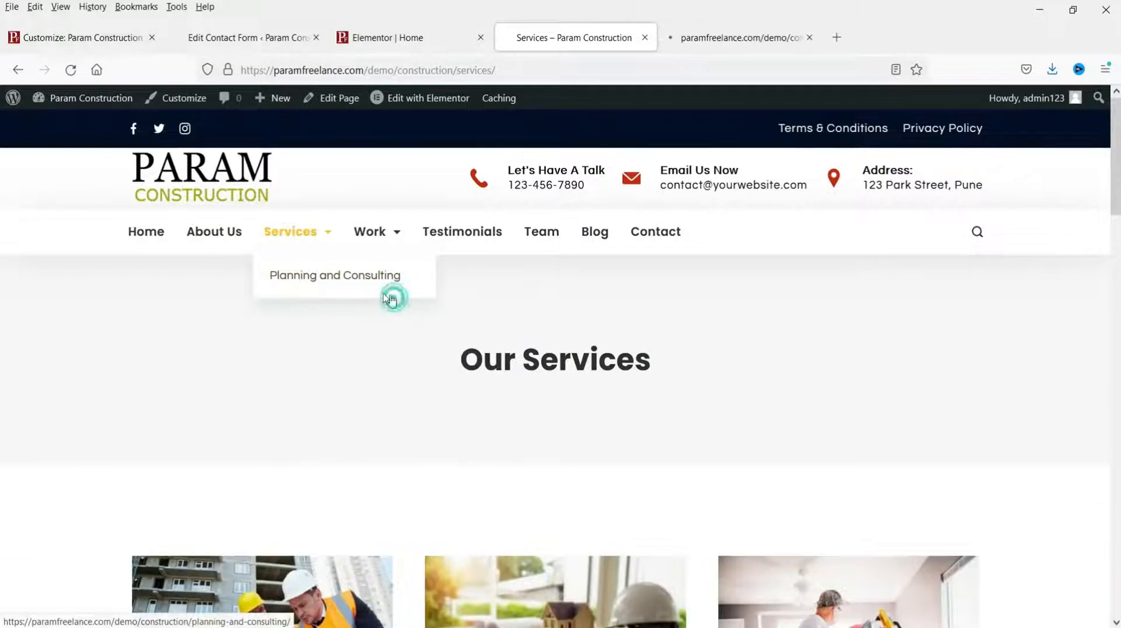
pyautogui.scroll(-5, 290, 388)
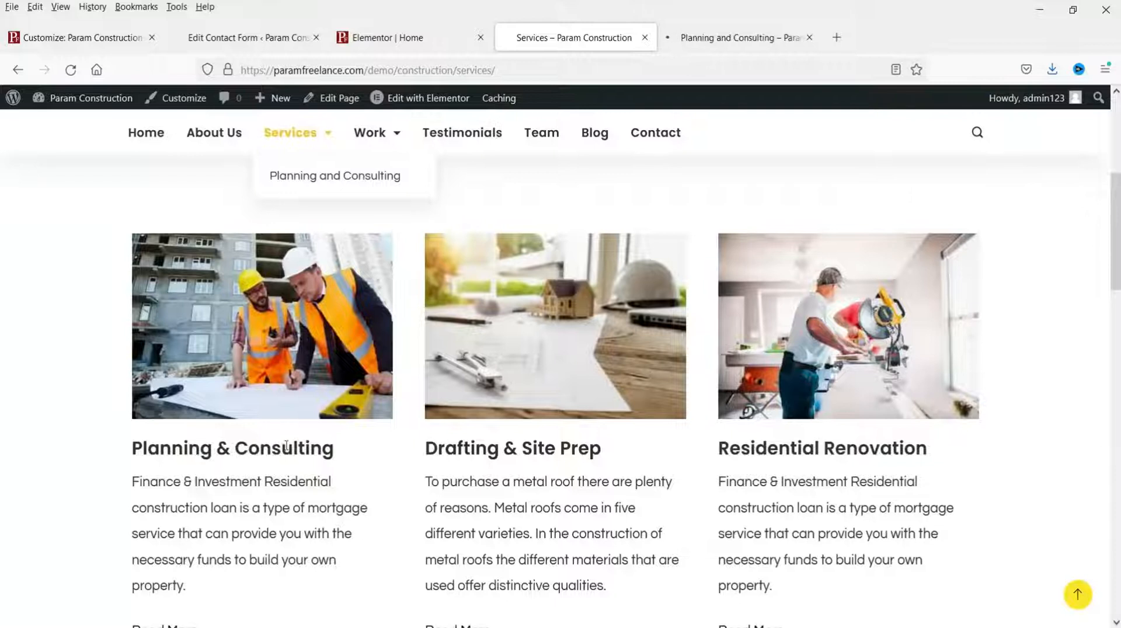
pyautogui.click(757, 46)
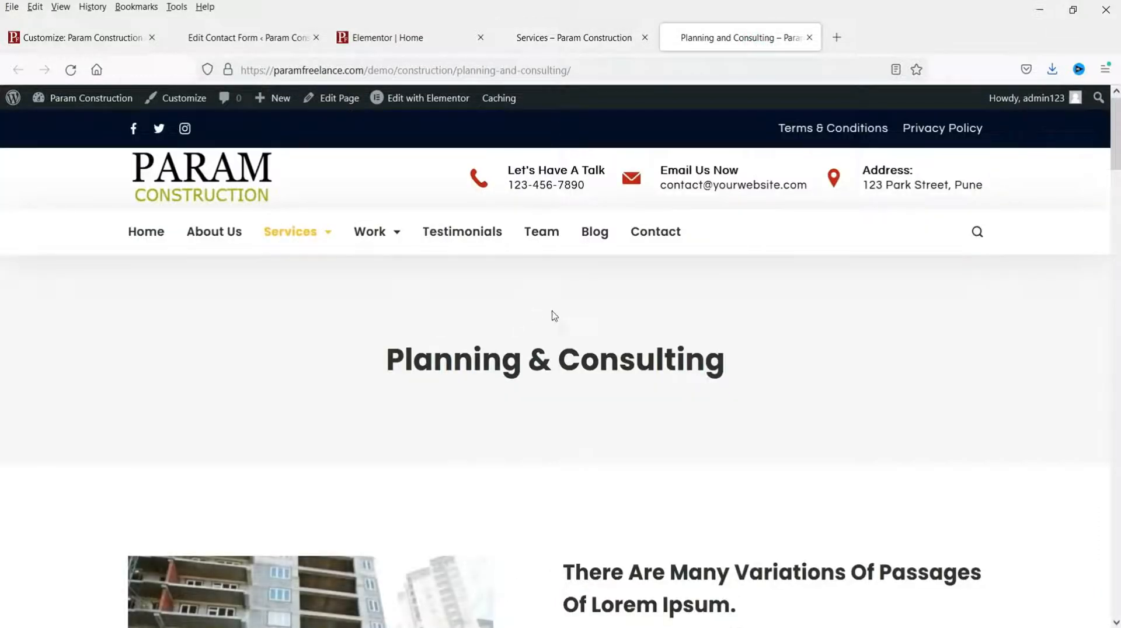
pyautogui.scroll(-4, 456, 277)
pyautogui.scroll(-8, 616, 405)
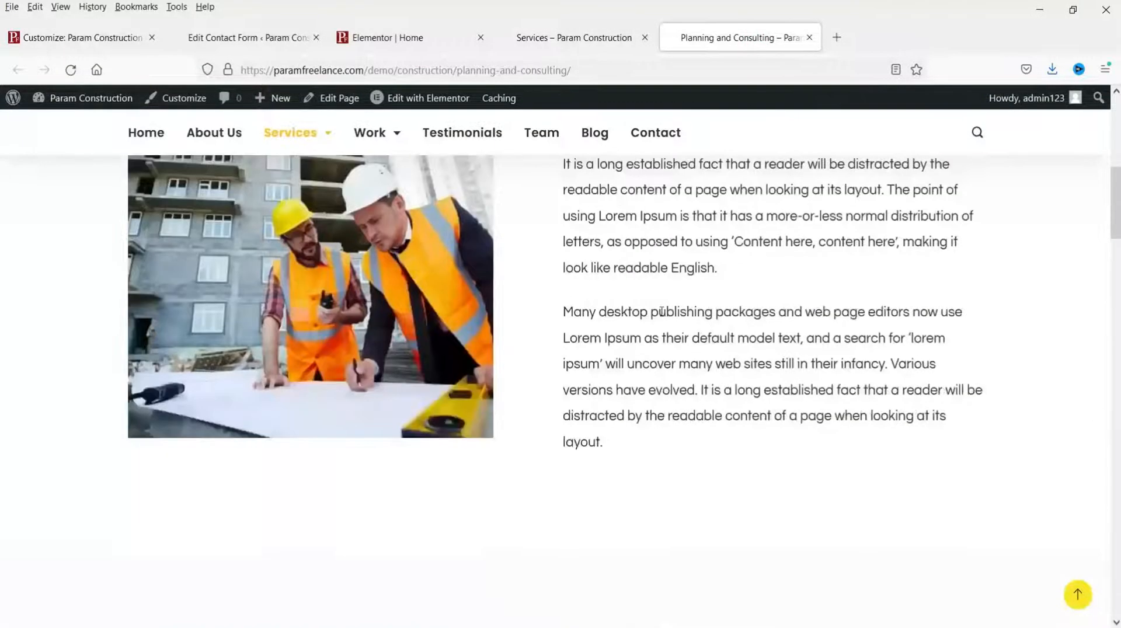
pyautogui.scroll(-15, 659, 321)
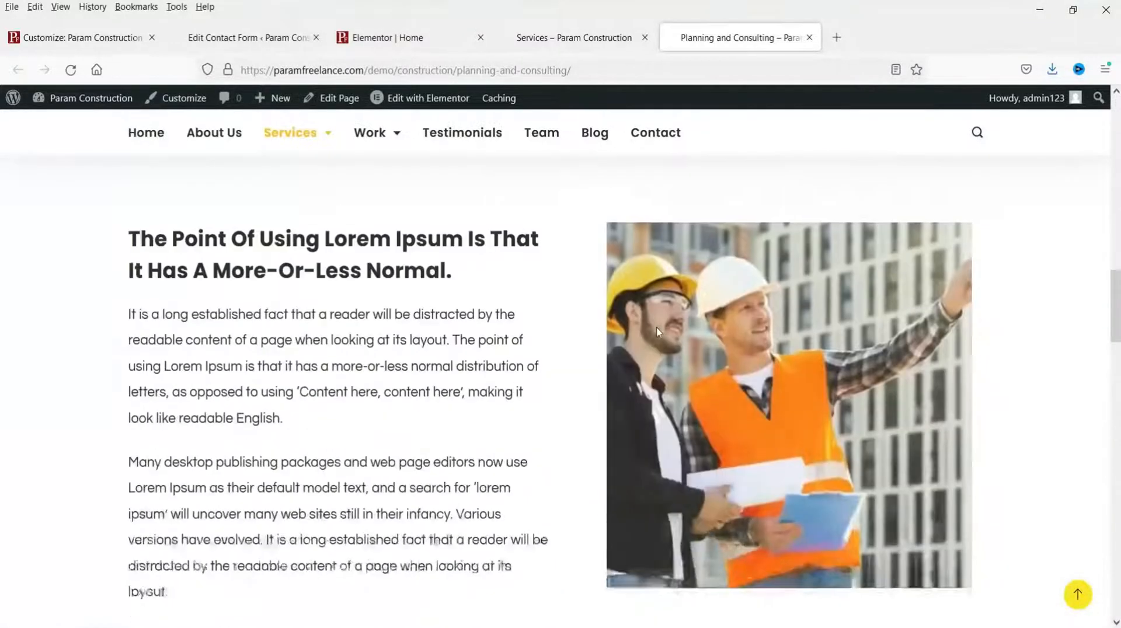
pyautogui.scroll(-8, 659, 331)
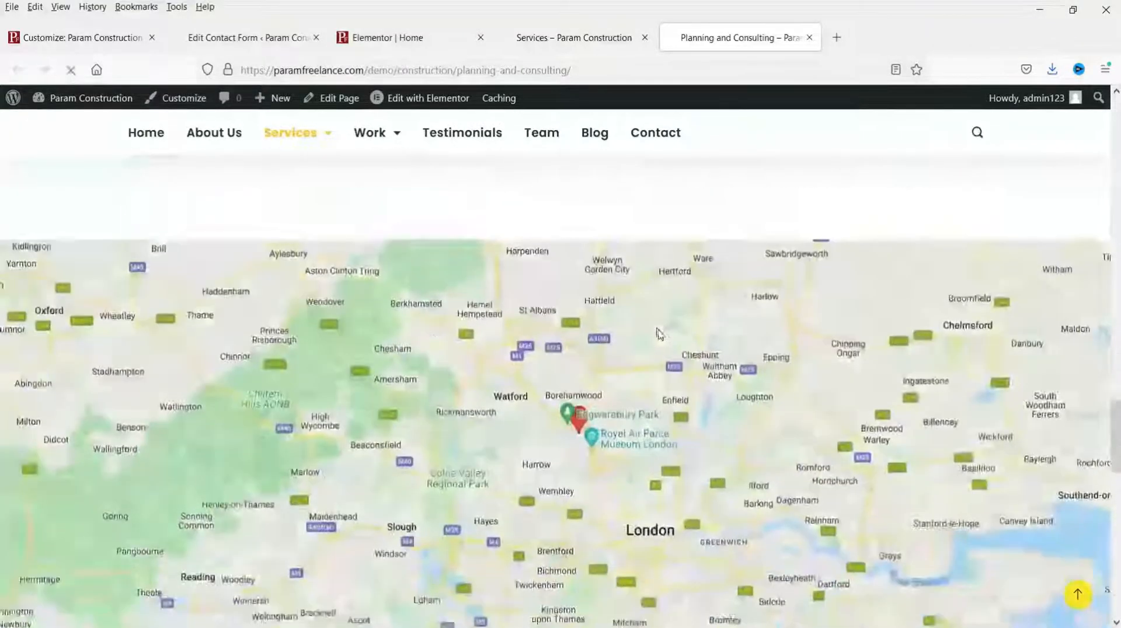
pyautogui.click(1078, 596)
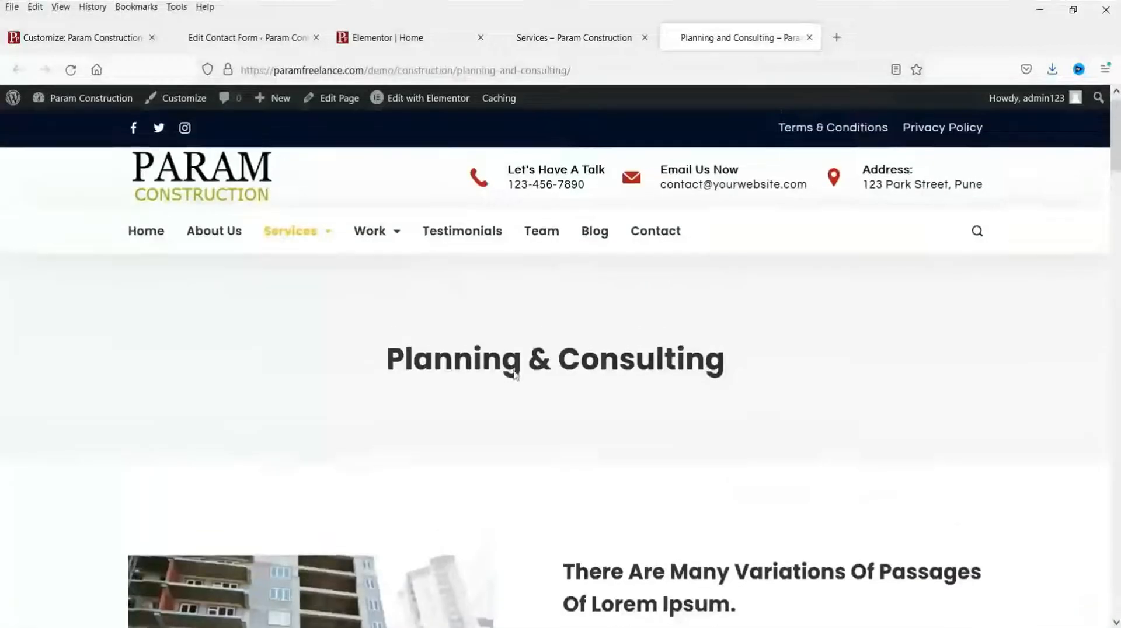
# Step: Select the 'Drafting & Site Prep' heading text on Services, then return to the Planning tab
pyautogui.click(565, 35)
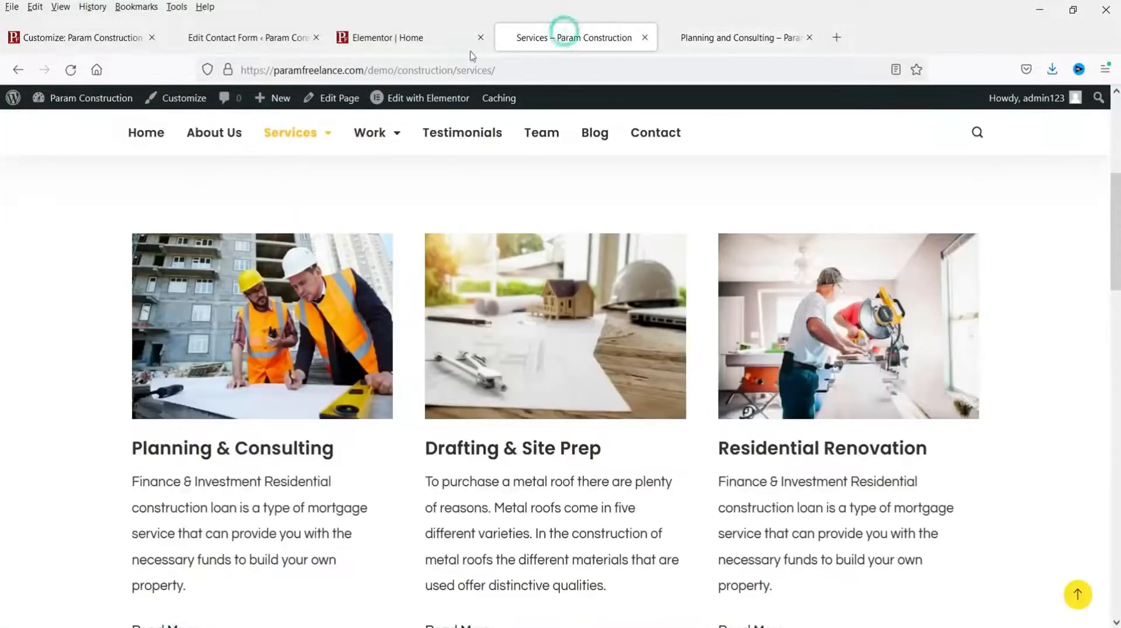
pyautogui.moveTo(427, 447); pyautogui.dragTo(598, 453)
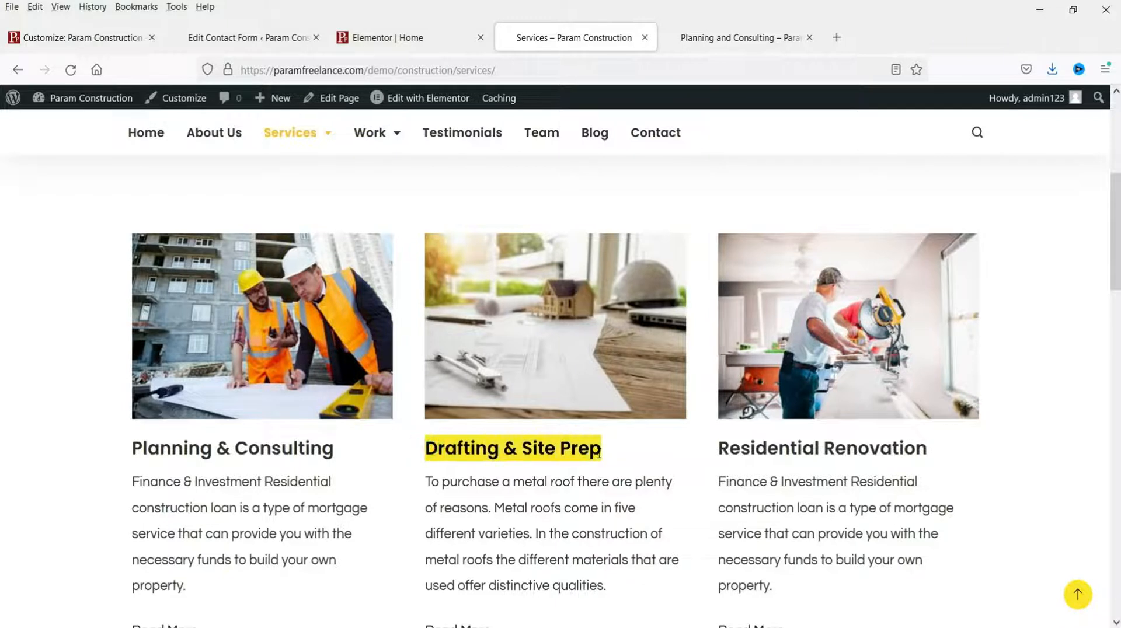
pyautogui.click(582, 505)
pyautogui.moveTo(427, 449); pyautogui.dragTo(598, 478)
pyautogui.click(765, 45)
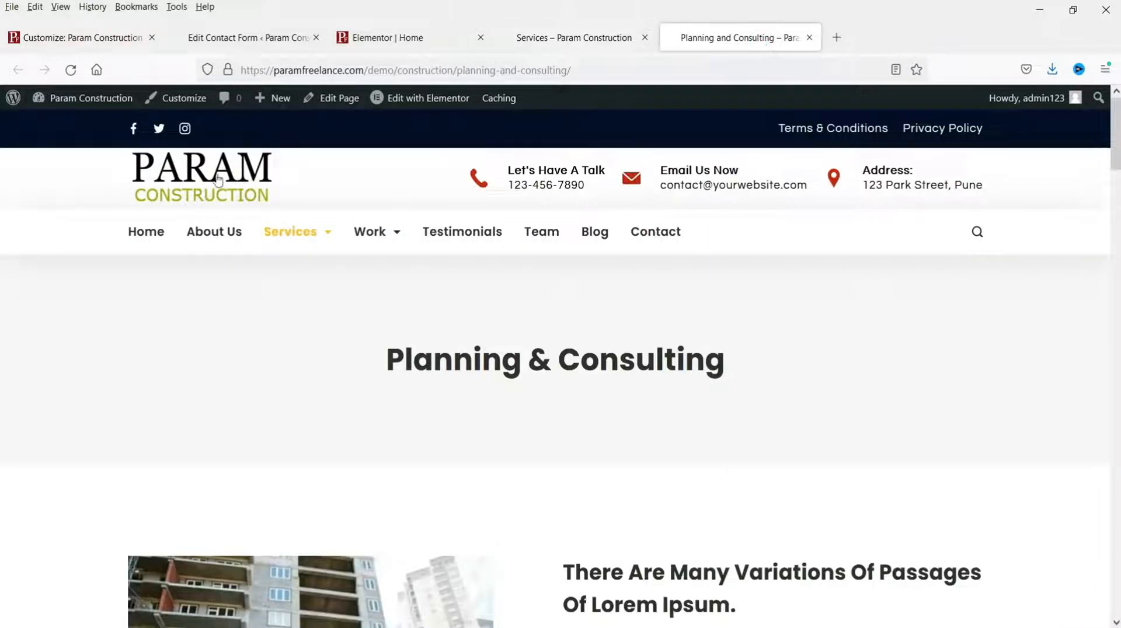
pyautogui.moveTo(286, 103)
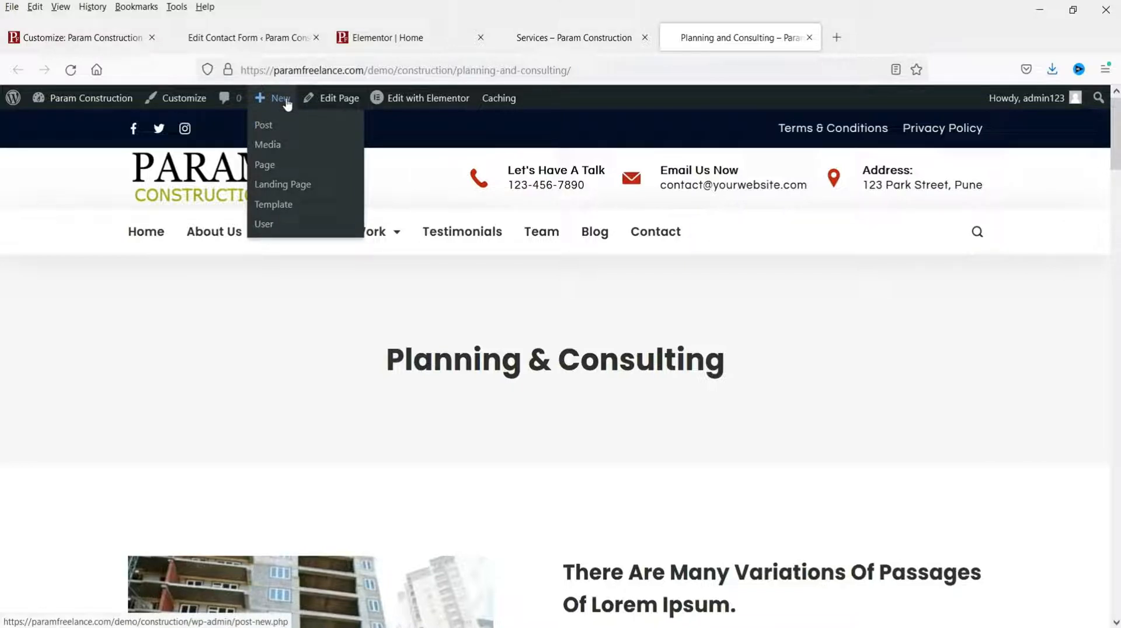
# Step: Create a new page titled 'Drafting & Site Prep', copying the title from the Services page heading
pyautogui.click(264, 167)
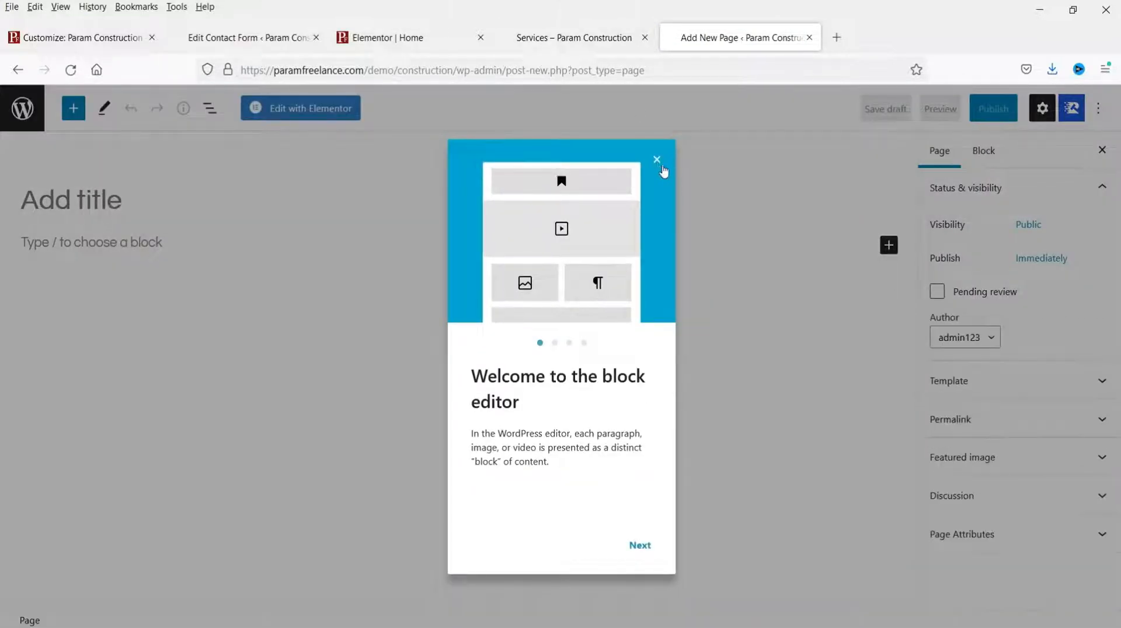
pyautogui.hotkey('ctrl', 'shift', 'Tab')
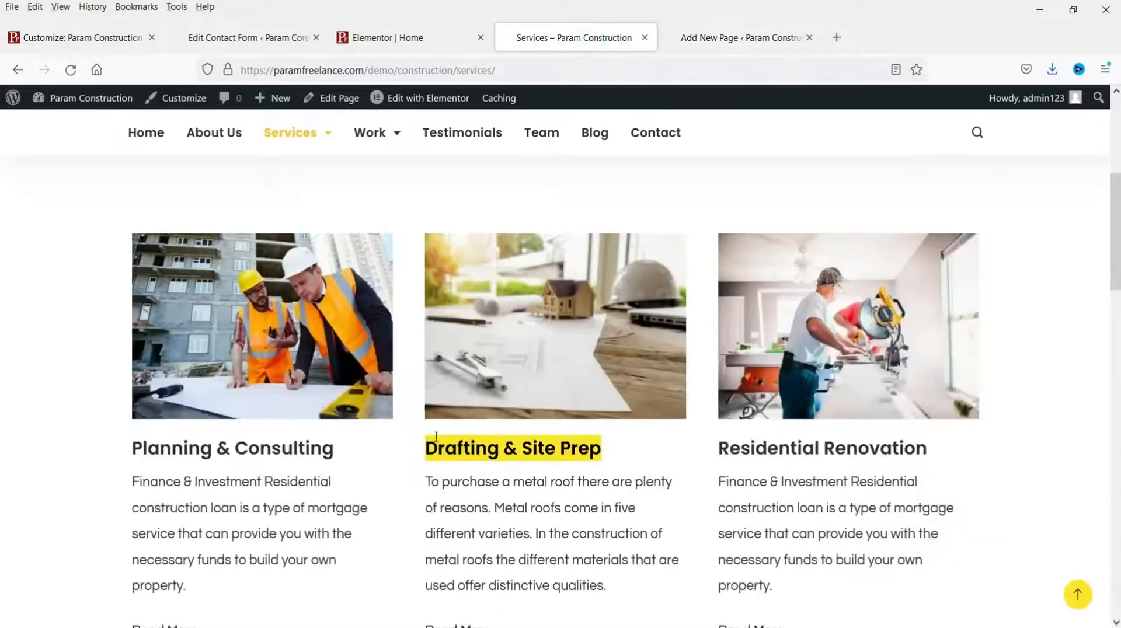
pyautogui.tripleClick(451, 450)
pyautogui.hotkey('ctrl', 'c')
pyautogui.click(759, 37)
pyautogui.click(95, 203)
pyautogui.hotkey('ctrl', 'v')
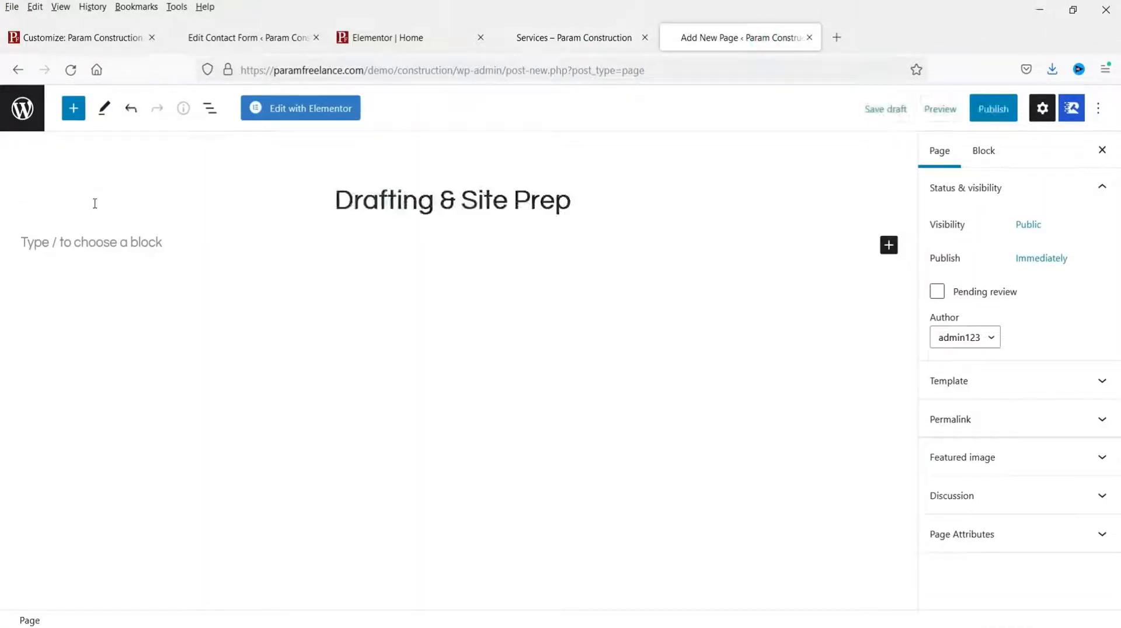
pyautogui.moveTo(301, 221); pyautogui.dragTo(2, 211)
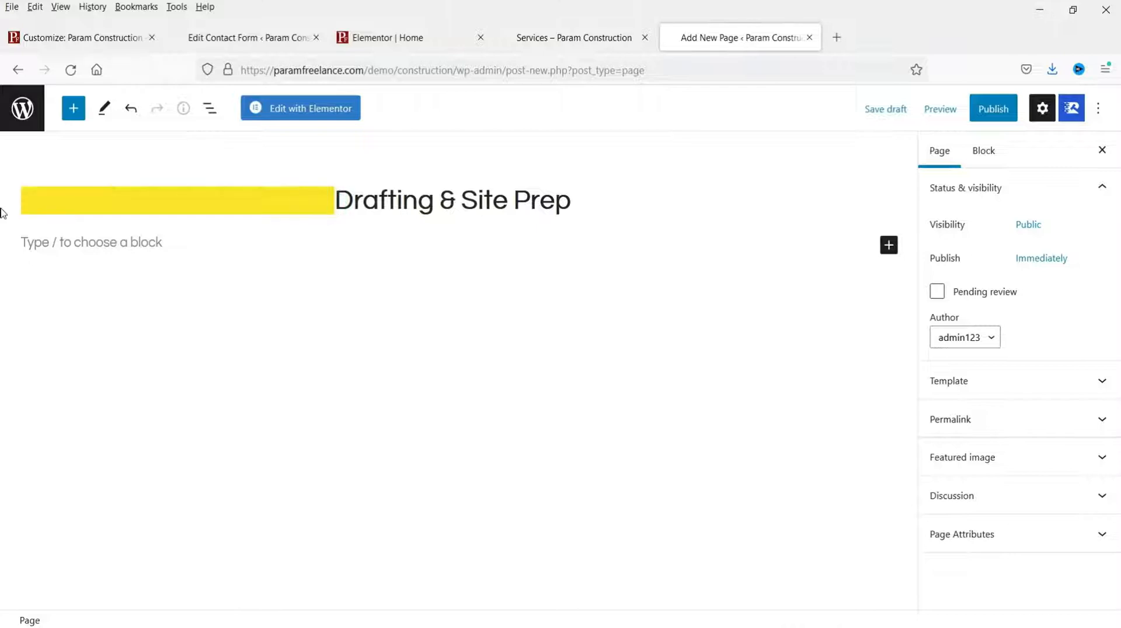
pyautogui.press('BackSpace')
pyautogui.click(268, 202)
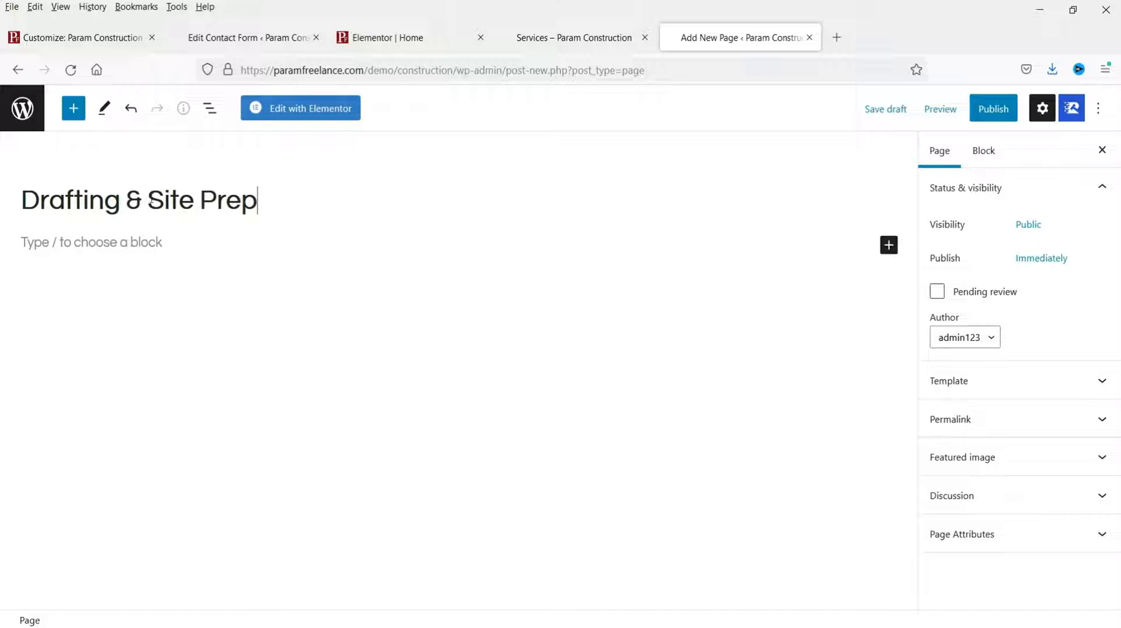
# Step: Set the page template to Elementor Full Width, publish the page, and edit it with Elementor
pyautogui.click(1068, 393)
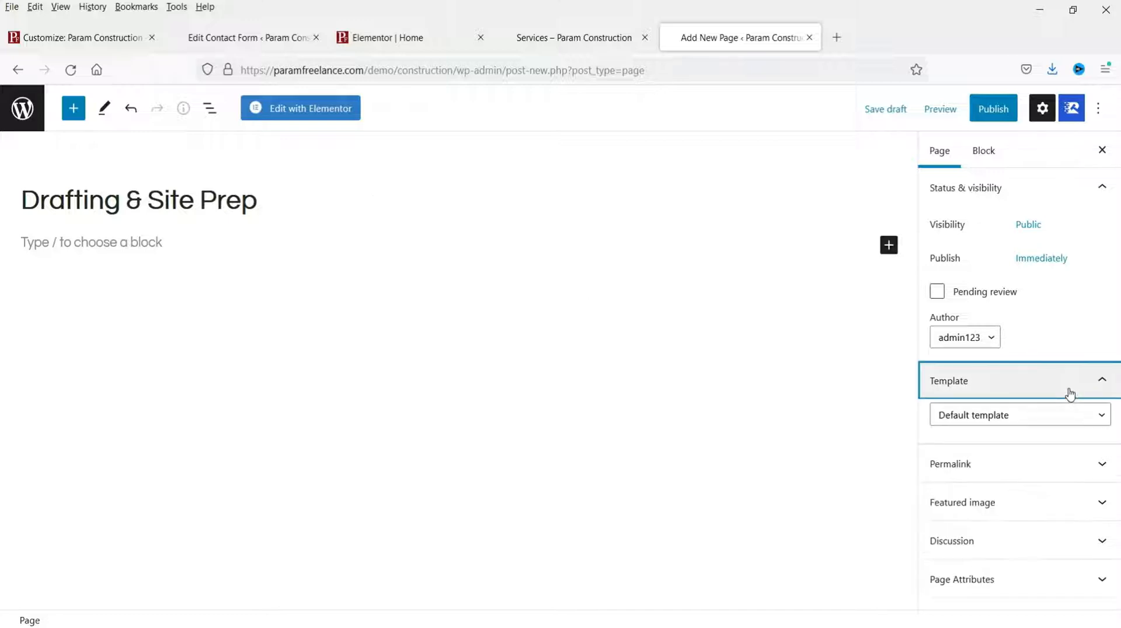
pyautogui.click(1061, 416)
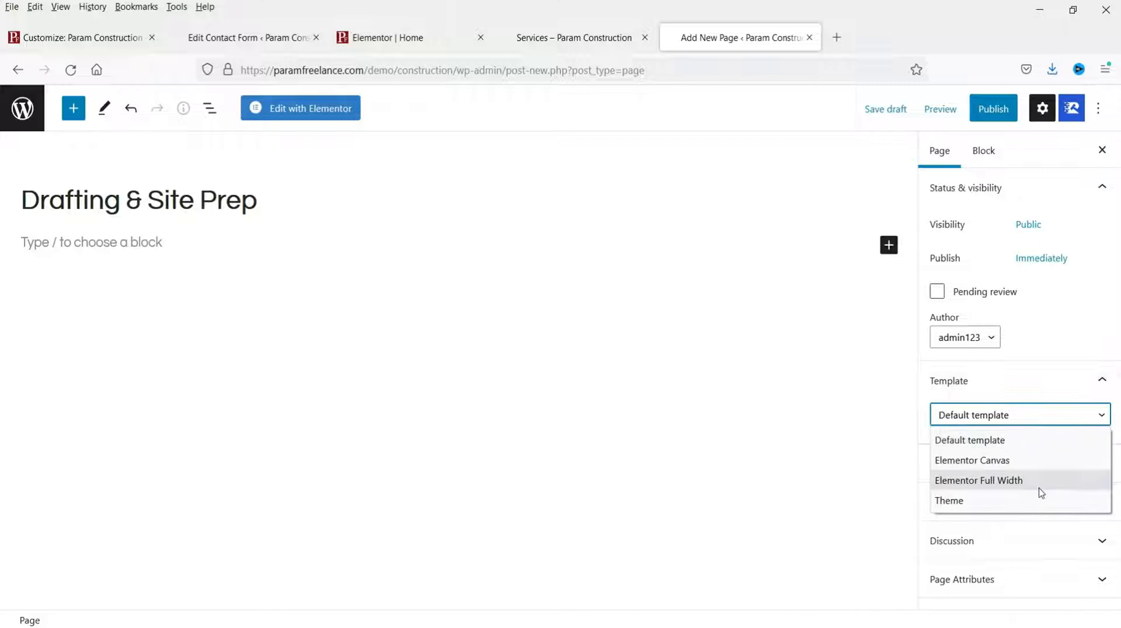
pyautogui.click(1039, 483)
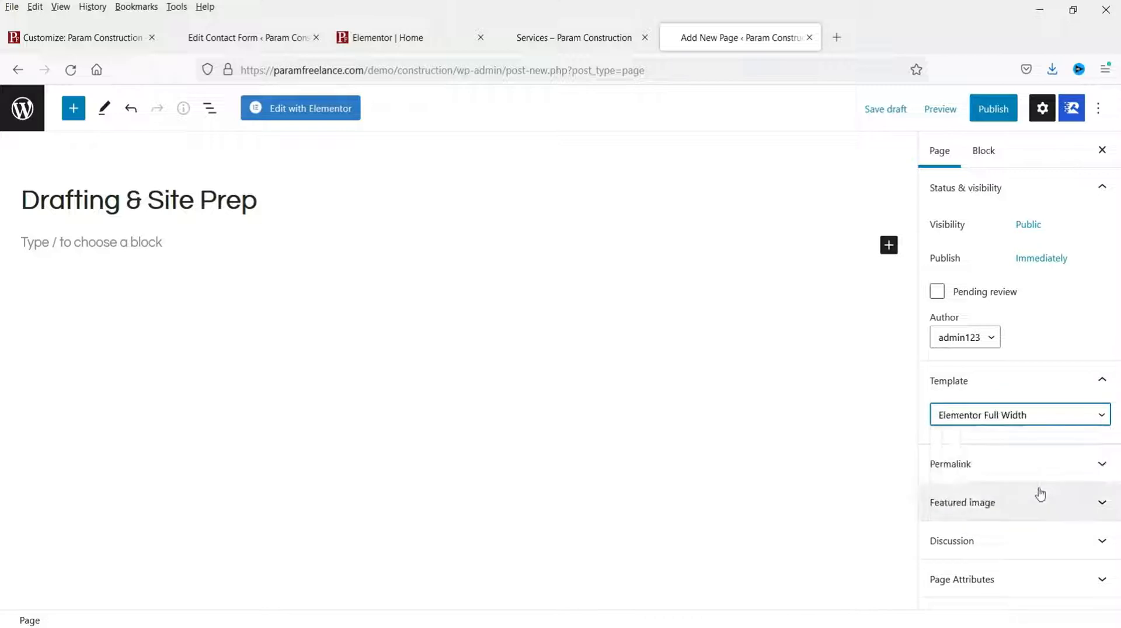
pyautogui.click(992, 117)
pyautogui.click(990, 117)
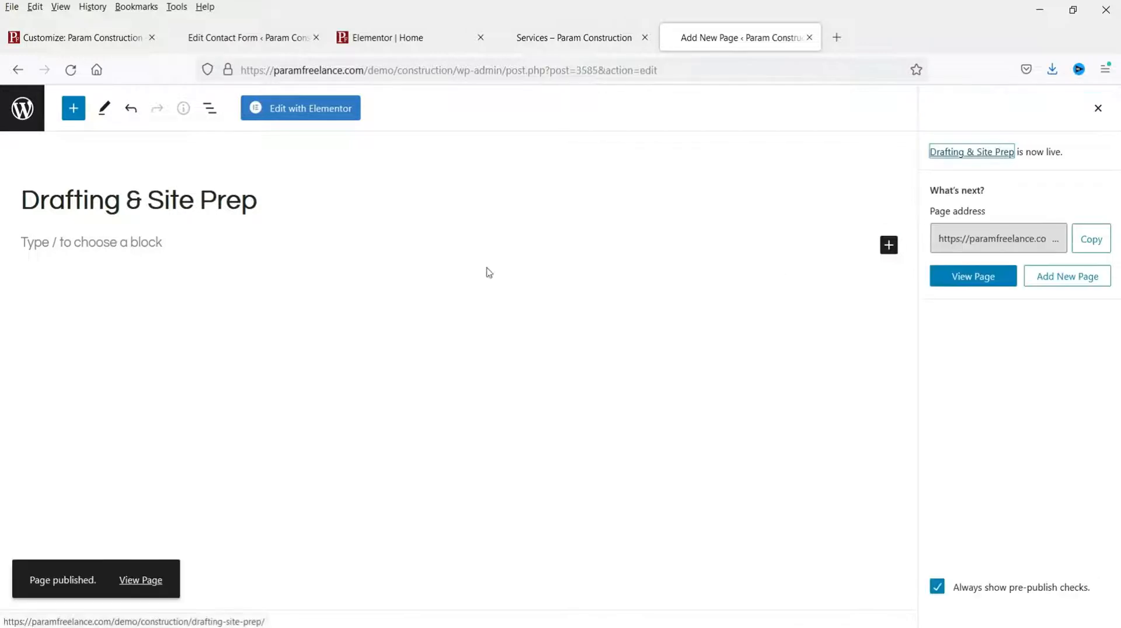
pyautogui.click(318, 115)
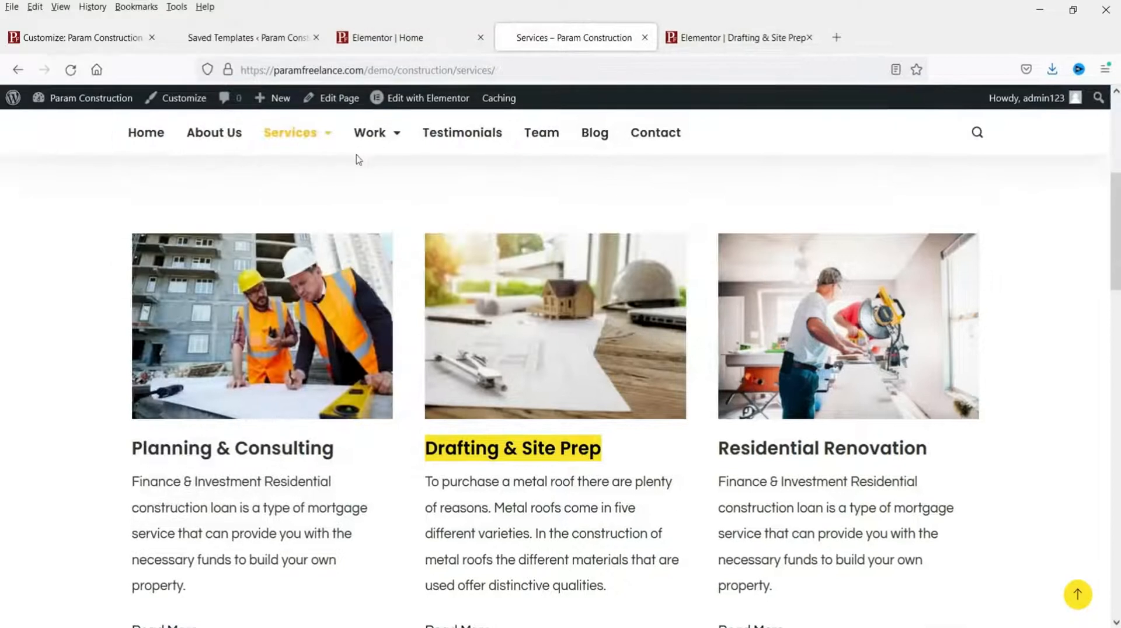
# Step: Go to Planning and Consulting from the site's Services menu and scroll through its photo and text
pyautogui.moveTo(315, 146)
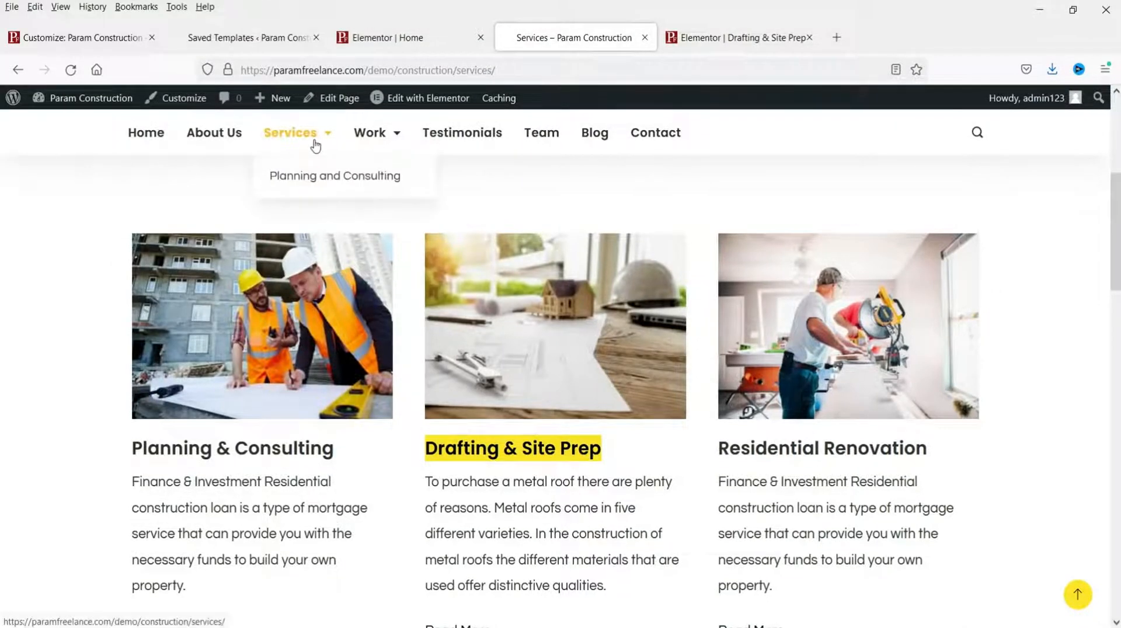
pyautogui.click(320, 181)
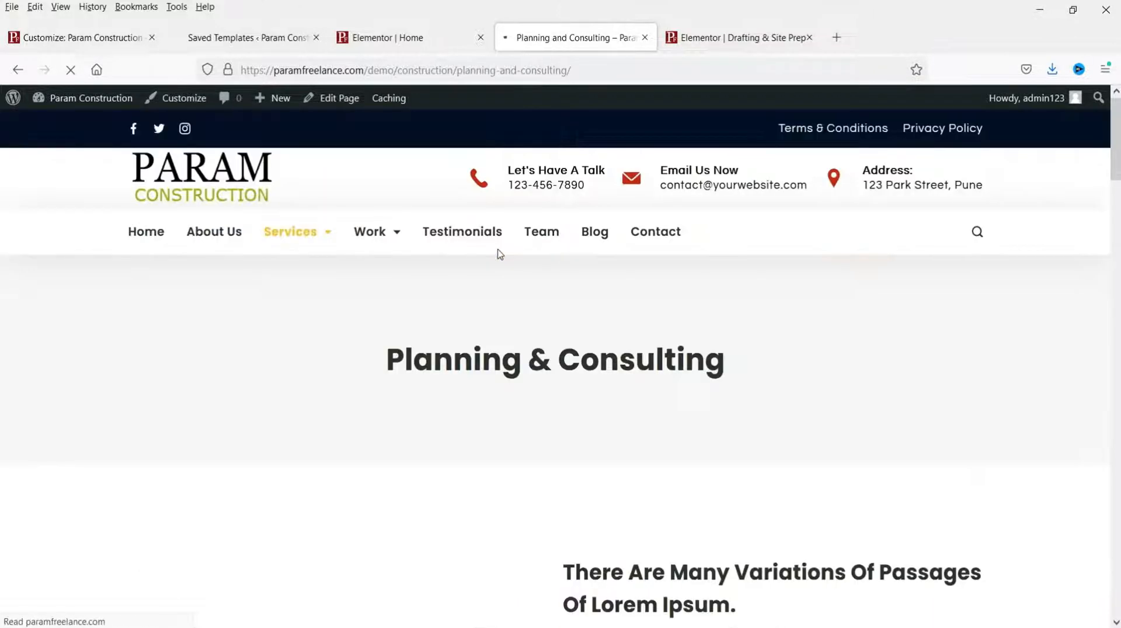
pyautogui.scroll(-5, 730, 286)
pyautogui.scroll(-12, 656, 292)
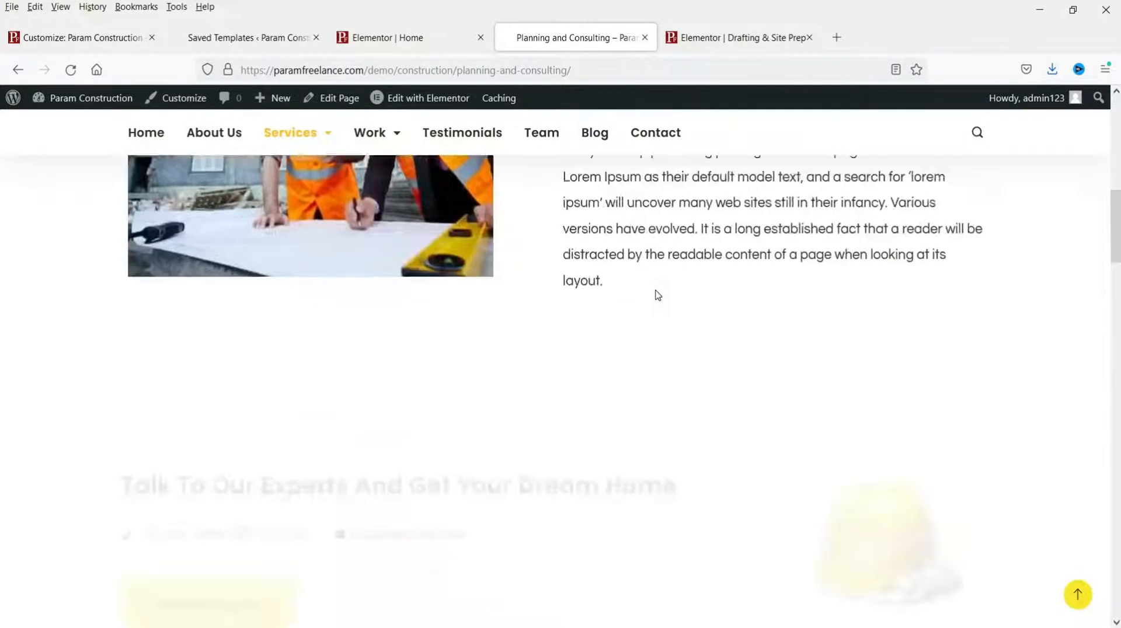
pyautogui.scroll(12, 656, 291)
pyautogui.scroll(5, 656, 290)
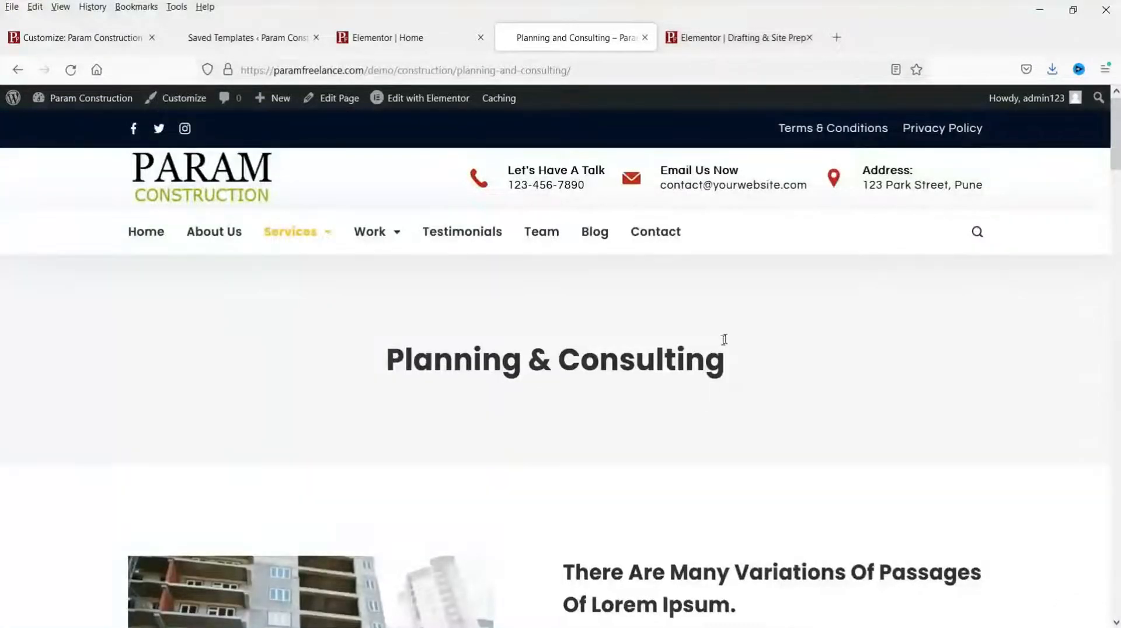
pyautogui.scroll(-6, 723, 339)
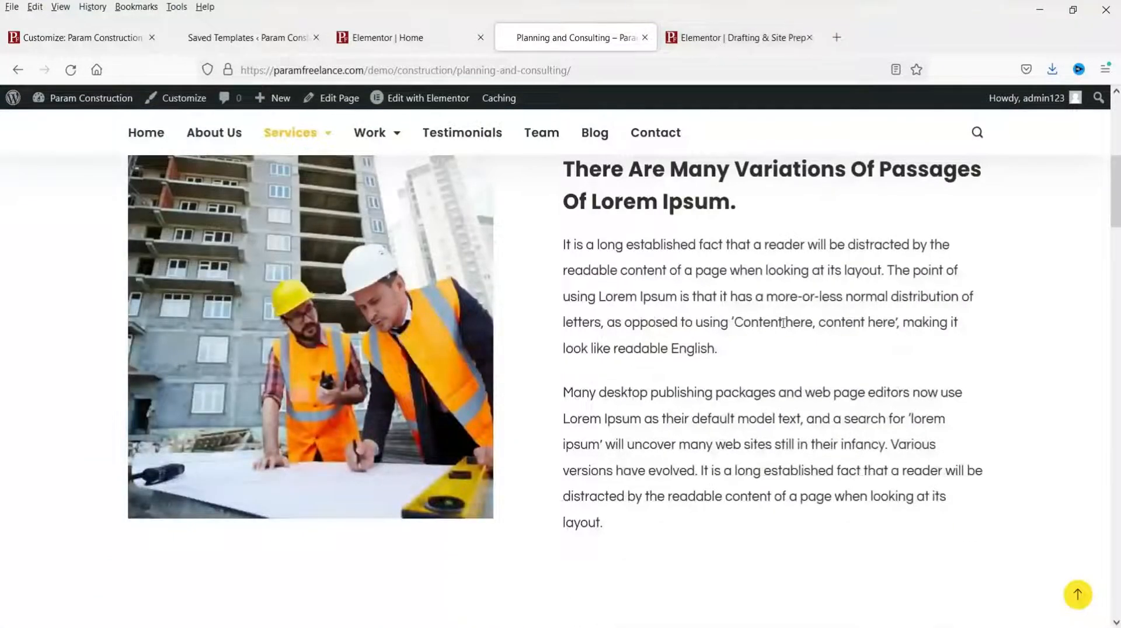
pyautogui.scroll(6, 784, 323)
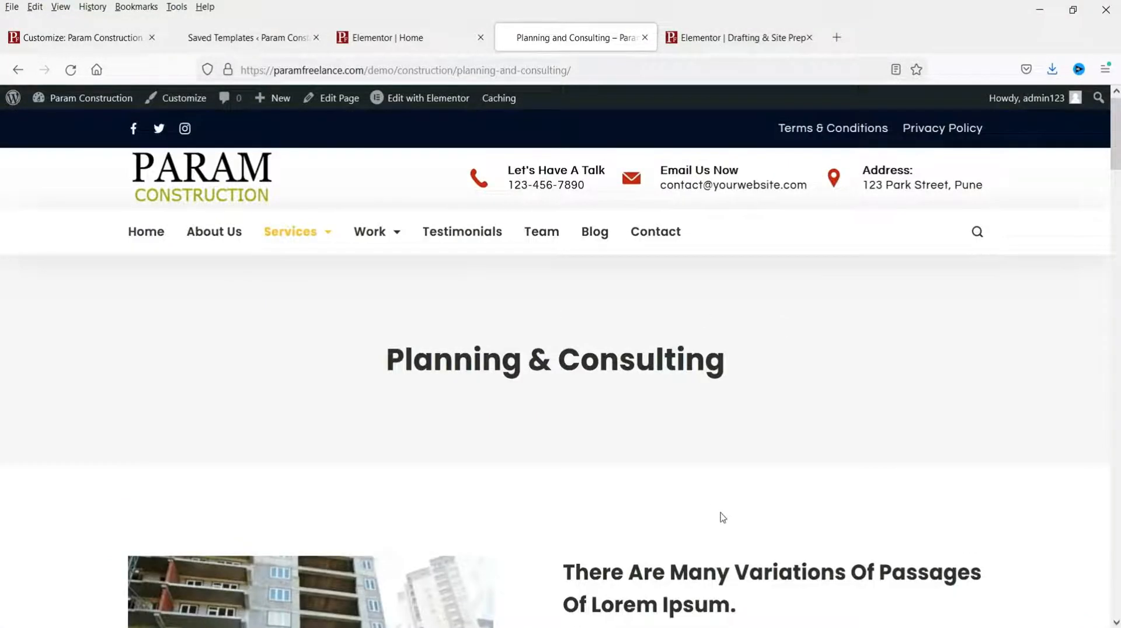
# Step: Save the Planning & Consulting Elementor design as a library template named 'Service page'
pyautogui.click(416, 99)
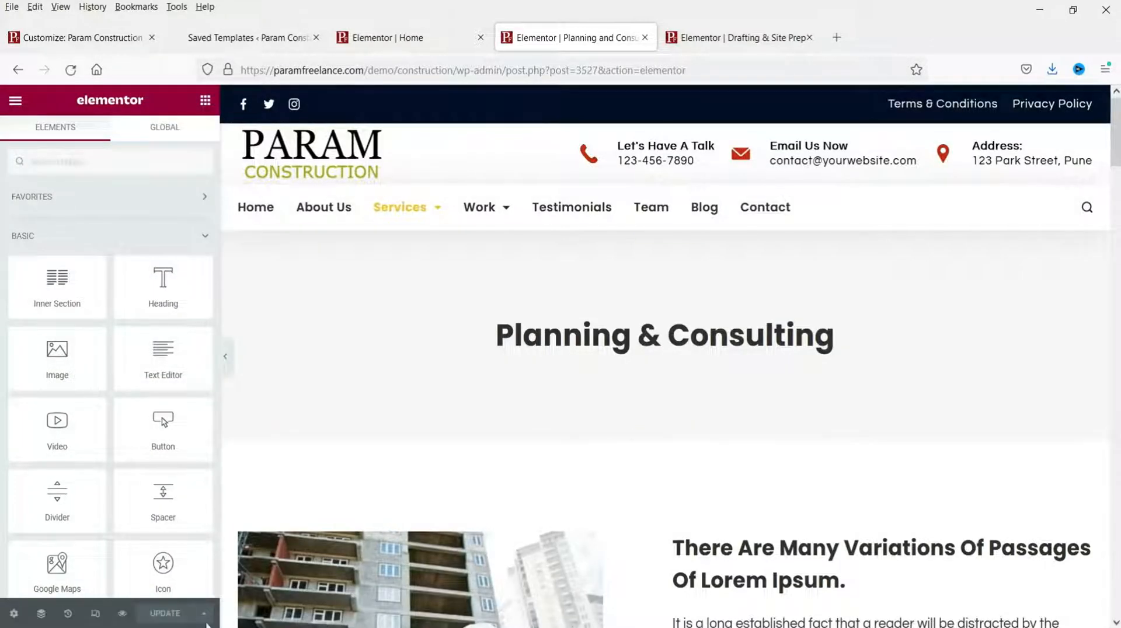
pyautogui.scroll(-5, 684, 403)
pyautogui.scroll(5, 500, 371)
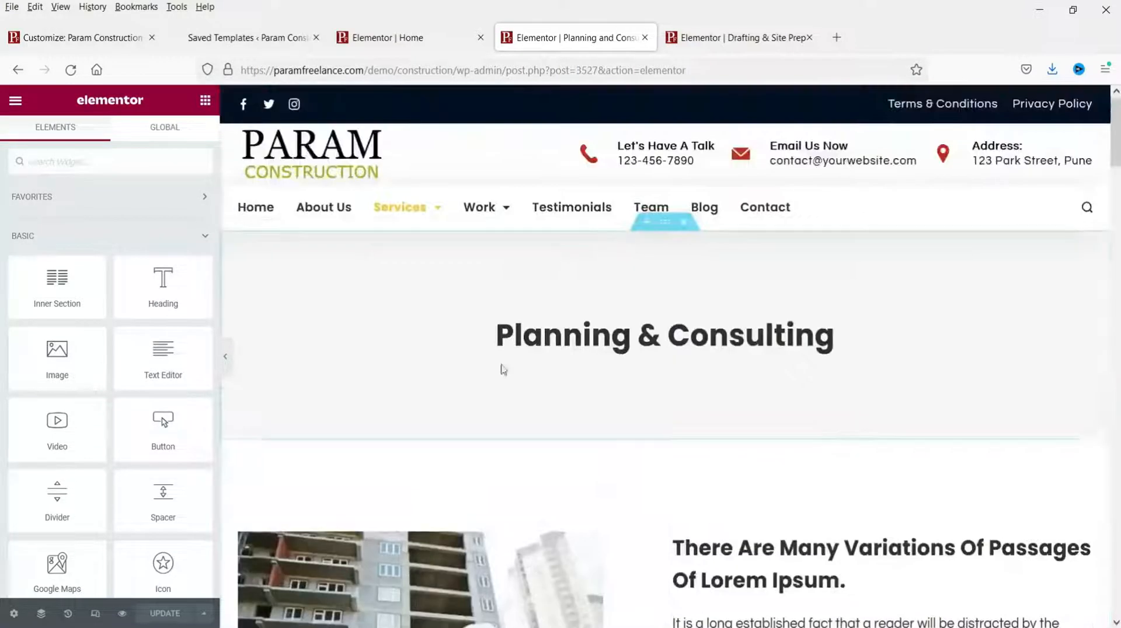
pyautogui.click(203, 617)
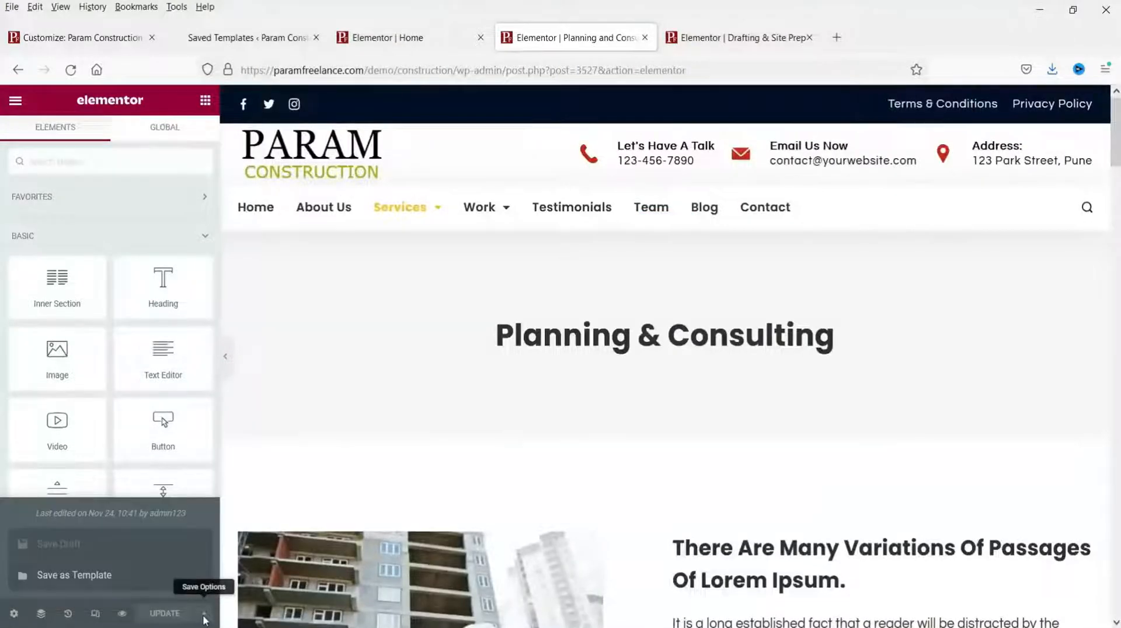
pyautogui.click(86, 578)
pyautogui.click(407, 400)
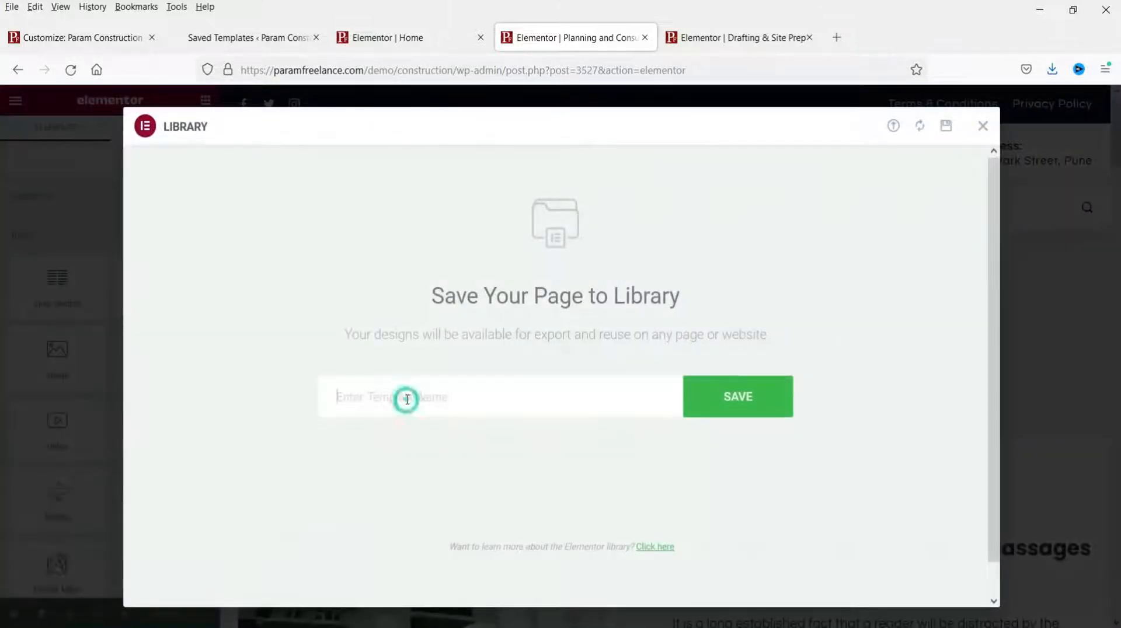
pyautogui.write('Service page')
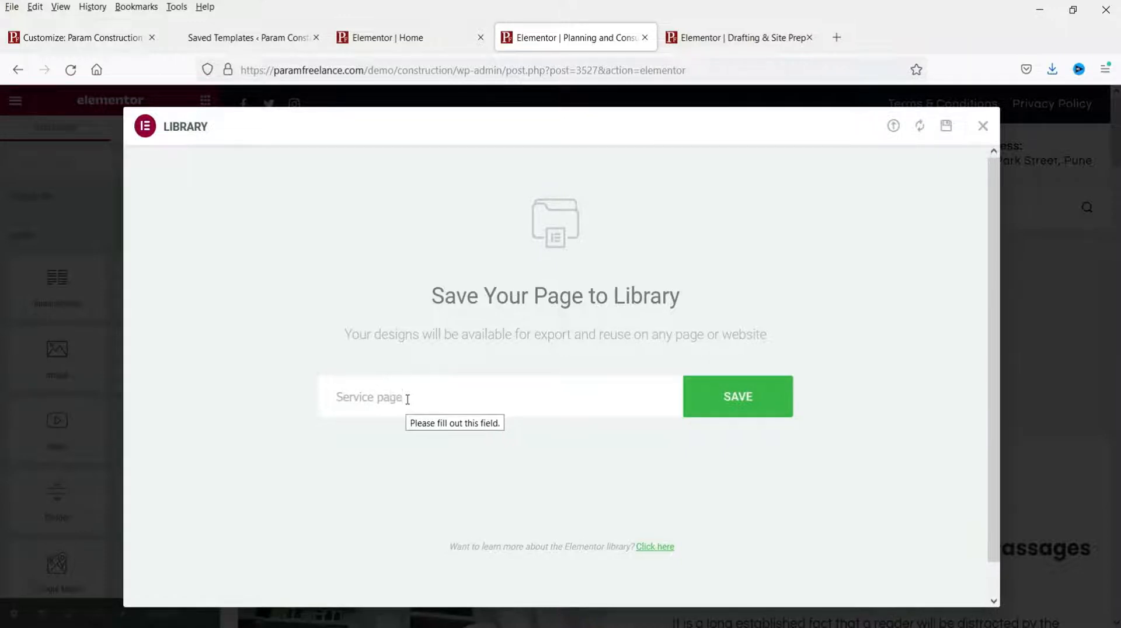
pyautogui.click(716, 397)
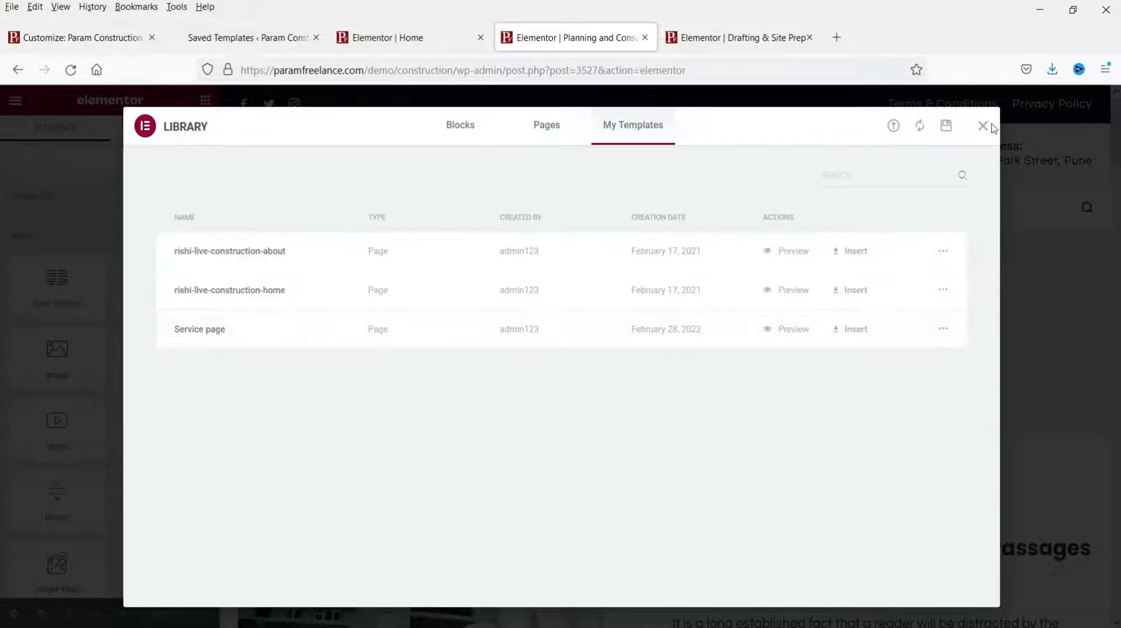
pyautogui.click(983, 128)
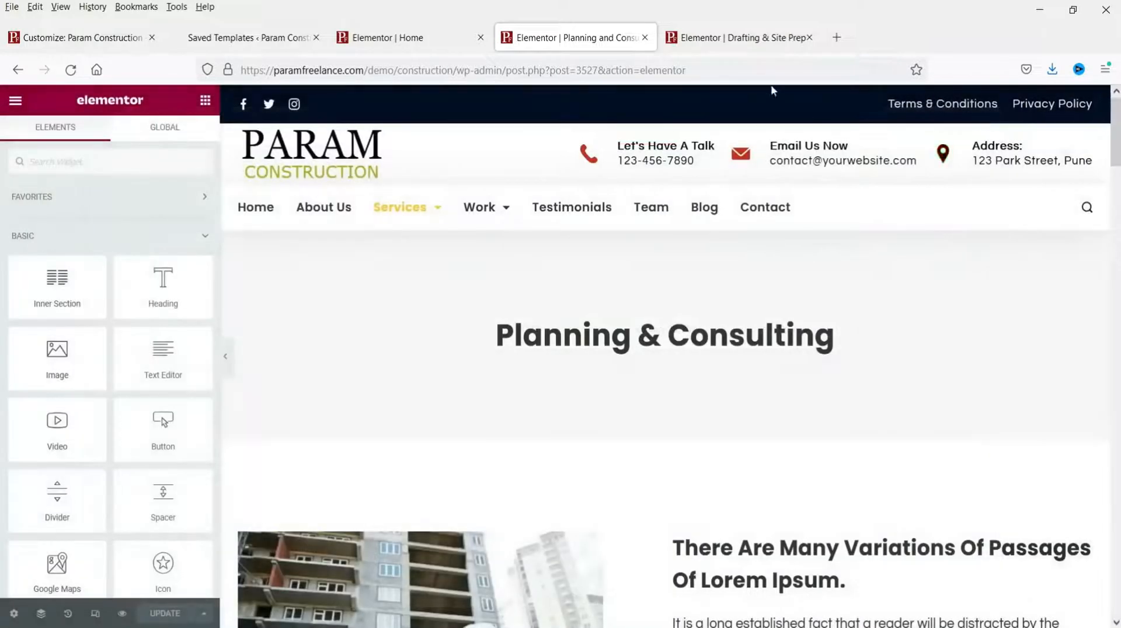
# Step: Insert the 'Service page' template into the Drafting & Site Prep page, including its document settings
pyautogui.click(724, 38)
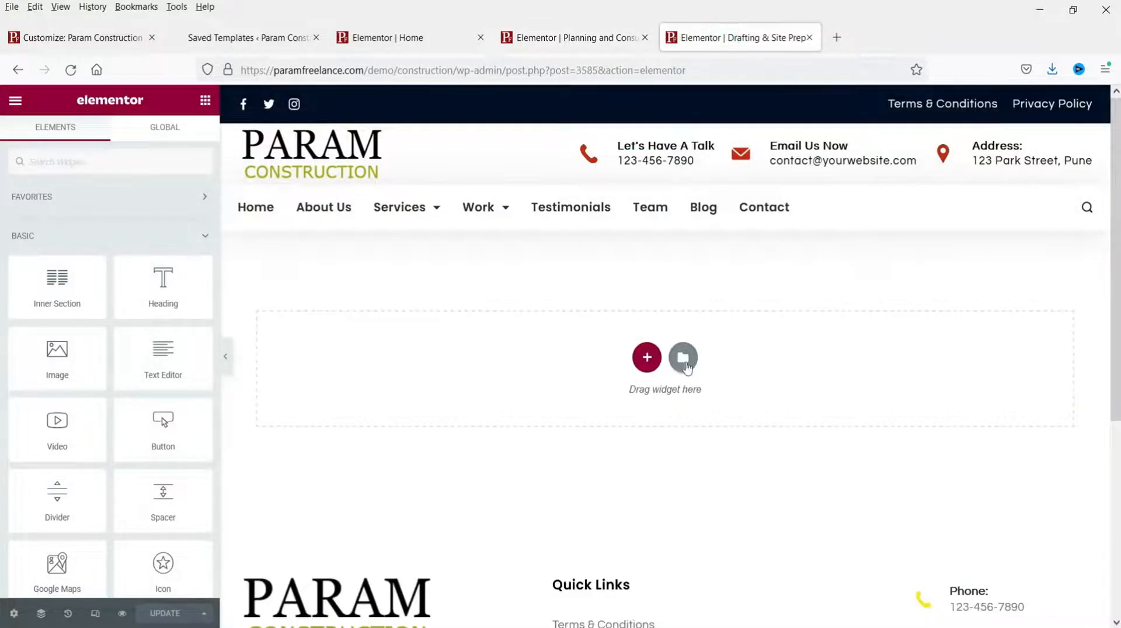
pyautogui.click(683, 358)
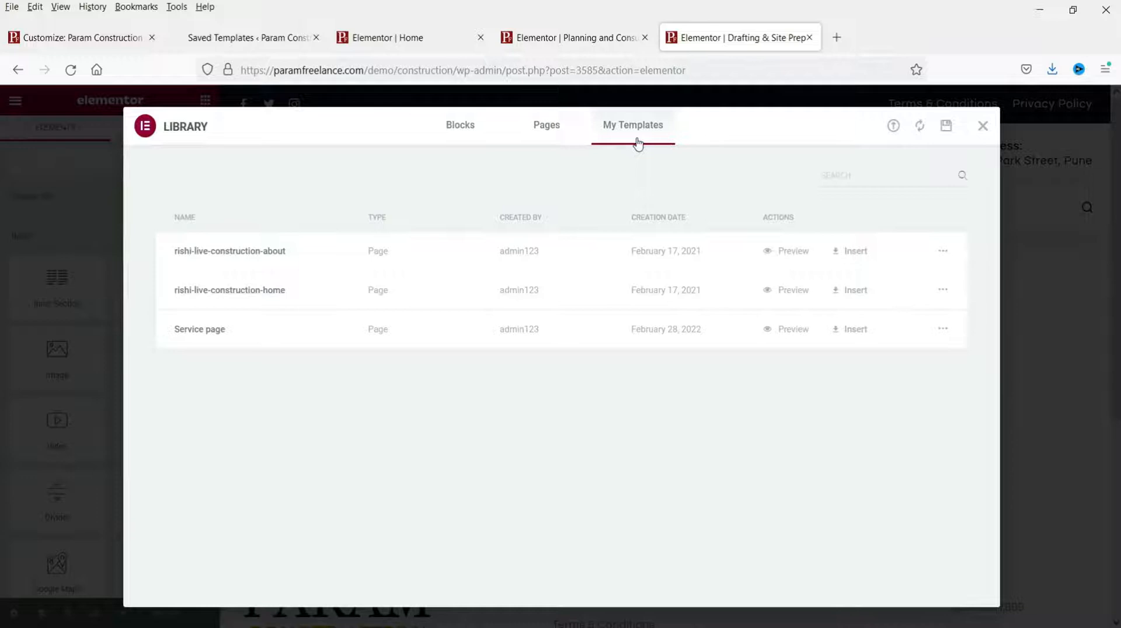
pyautogui.click(854, 332)
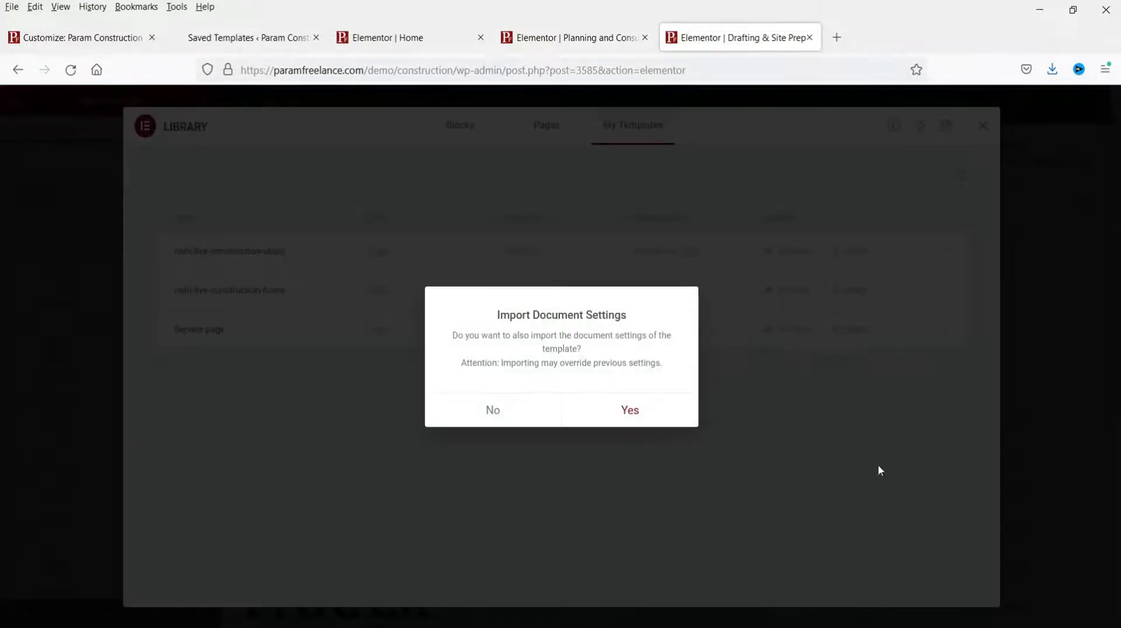
pyautogui.click(630, 411)
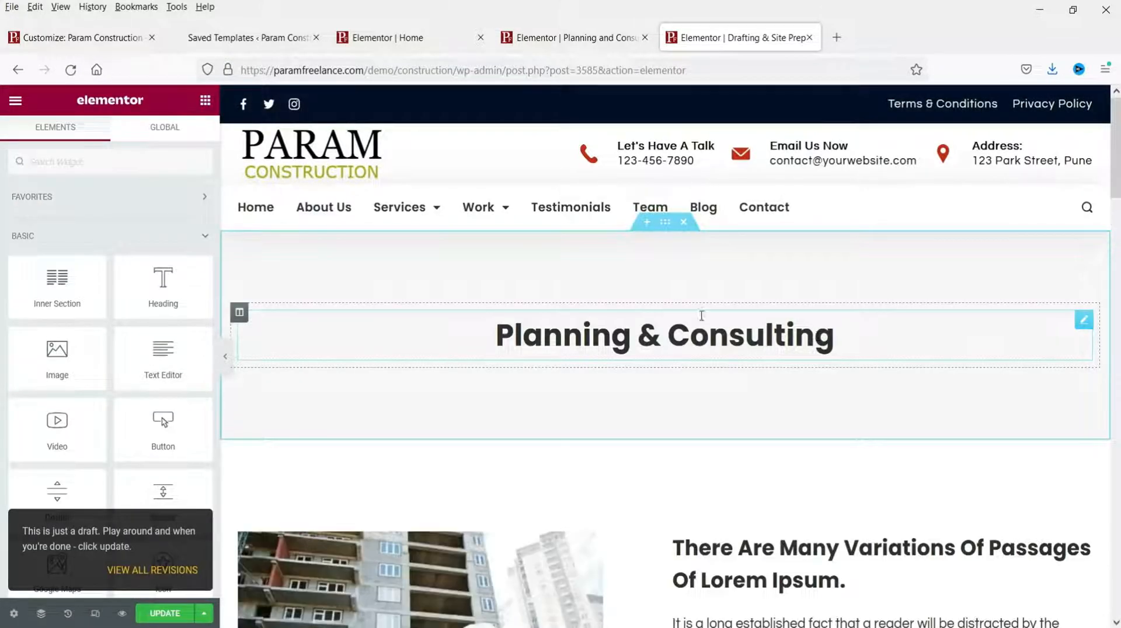
# Step: Replace the Planning & Consulting heading with 'Drafting & Site Prep', removing the stray blank line
pyautogui.click(560, 345)
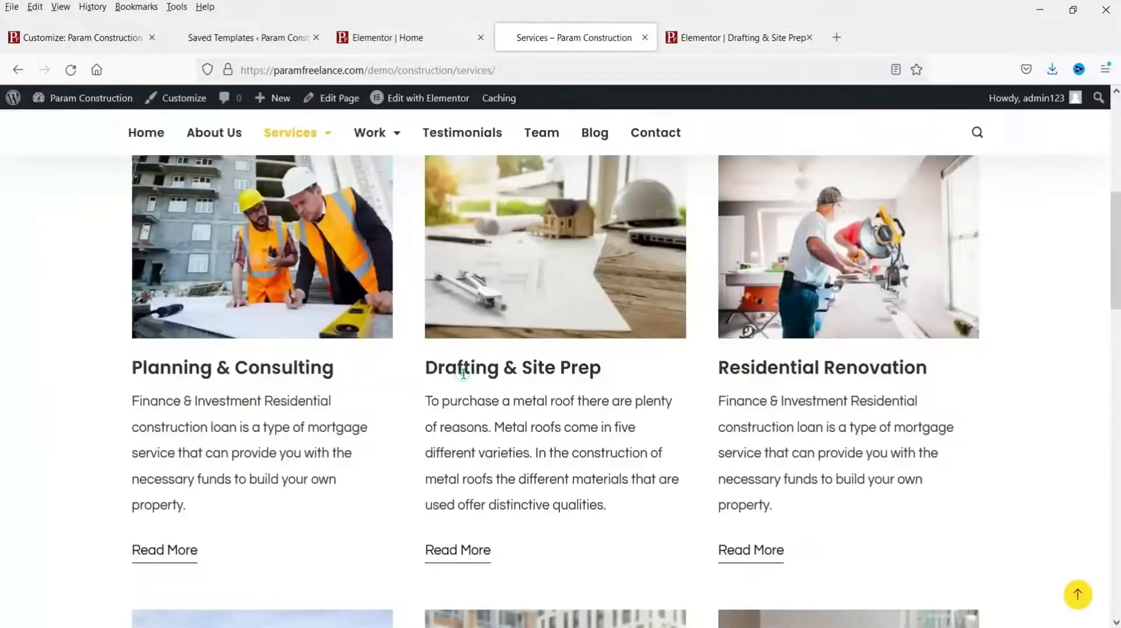
pyautogui.tripleClick(463, 371)
pyautogui.hotkey('ctrl', 'c')
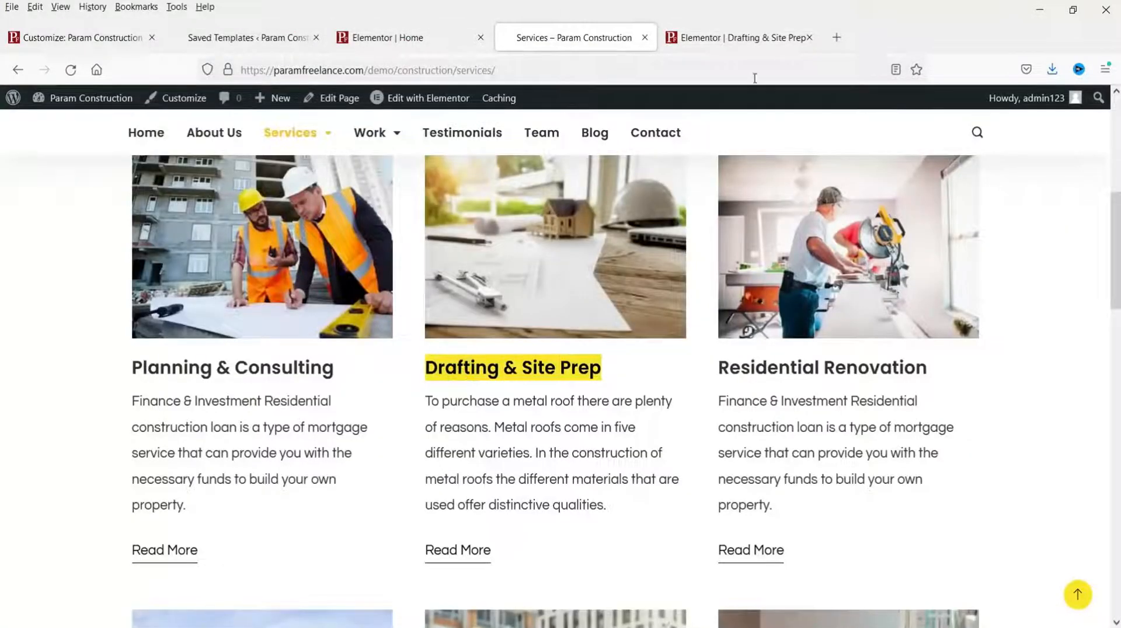
pyautogui.click(737, 38)
pyautogui.click(533, 333)
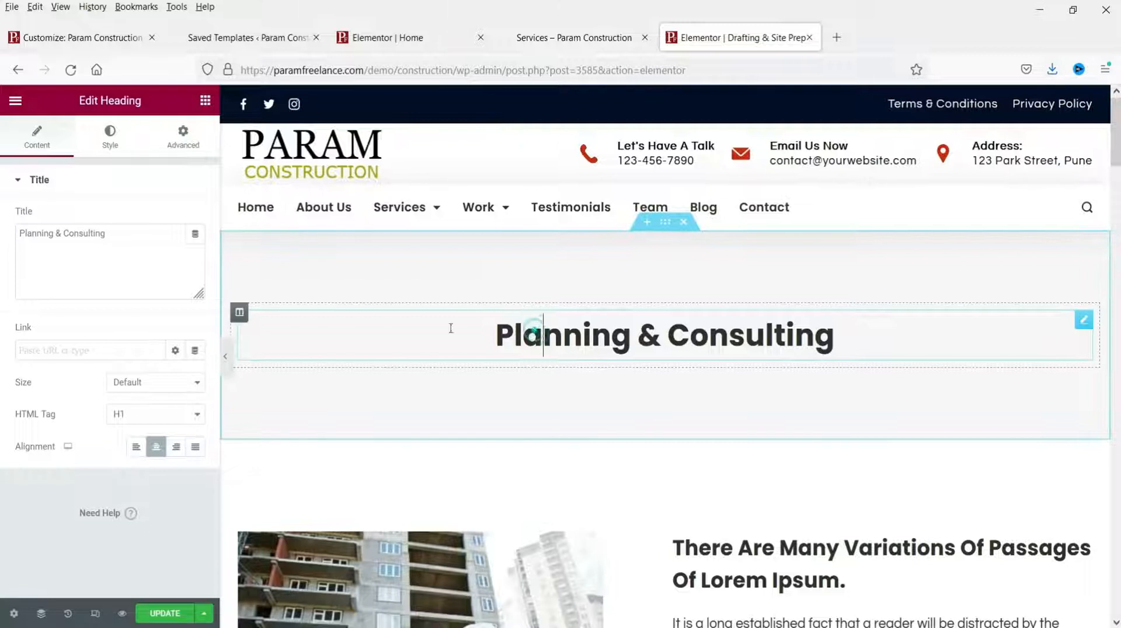
pyautogui.tripleClick(145, 240)
pyautogui.hotkey('ctrl', 'v')
pyautogui.click(108, 233)
pyautogui.press('Delete')
pyautogui.click(137, 232)
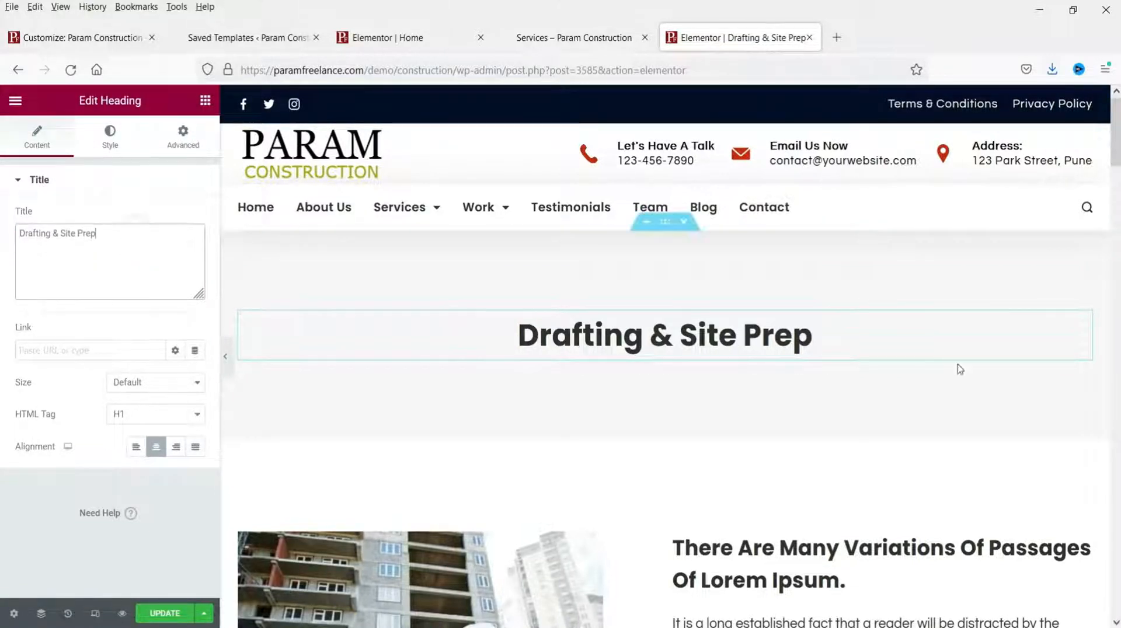
# Step: Review the rest of the page, including the Lorem Ipsum heading, and save with Update
pyautogui.scroll(-1, 992, 368)
pyautogui.scroll(-4, 818, 292)
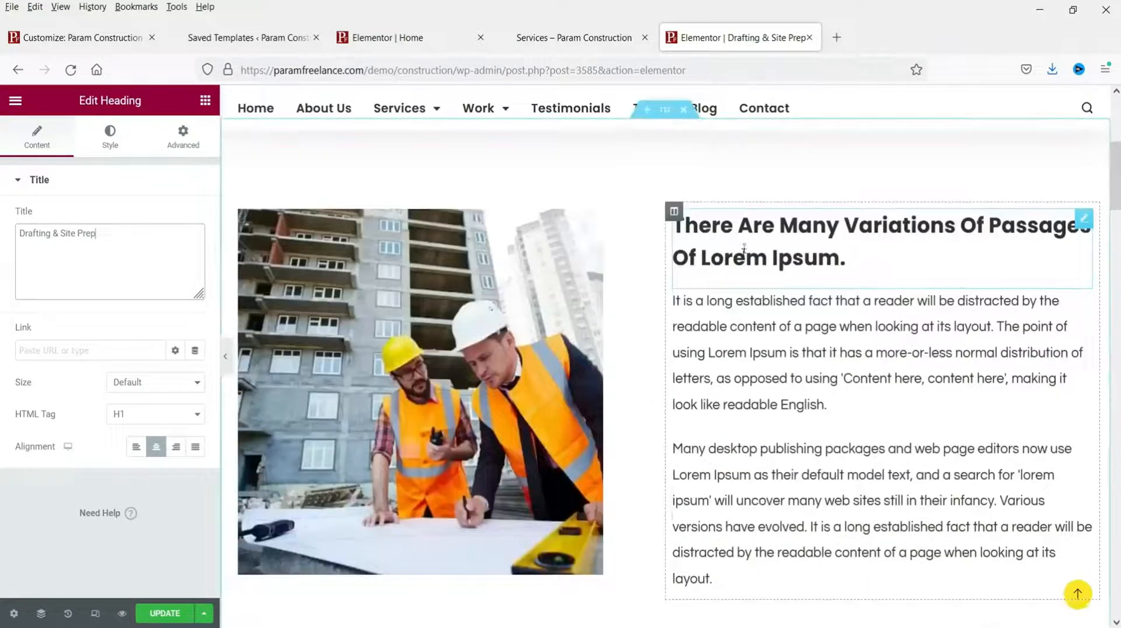
pyautogui.click(741, 234)
pyautogui.scroll(-4, 881, 327)
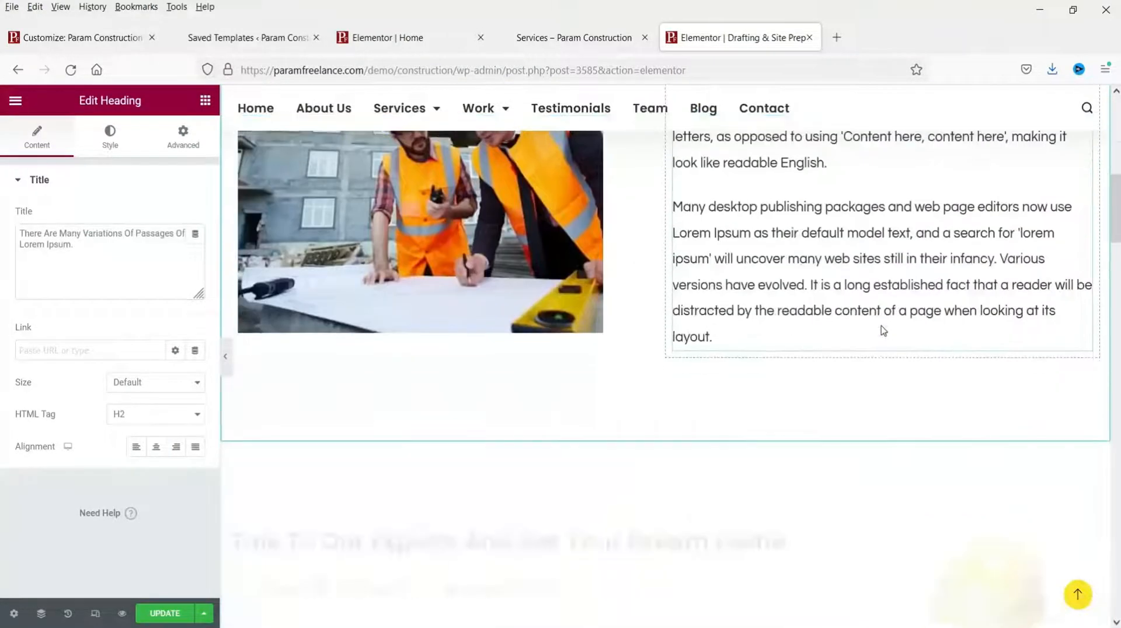
pyautogui.scroll(-5, 773, 309)
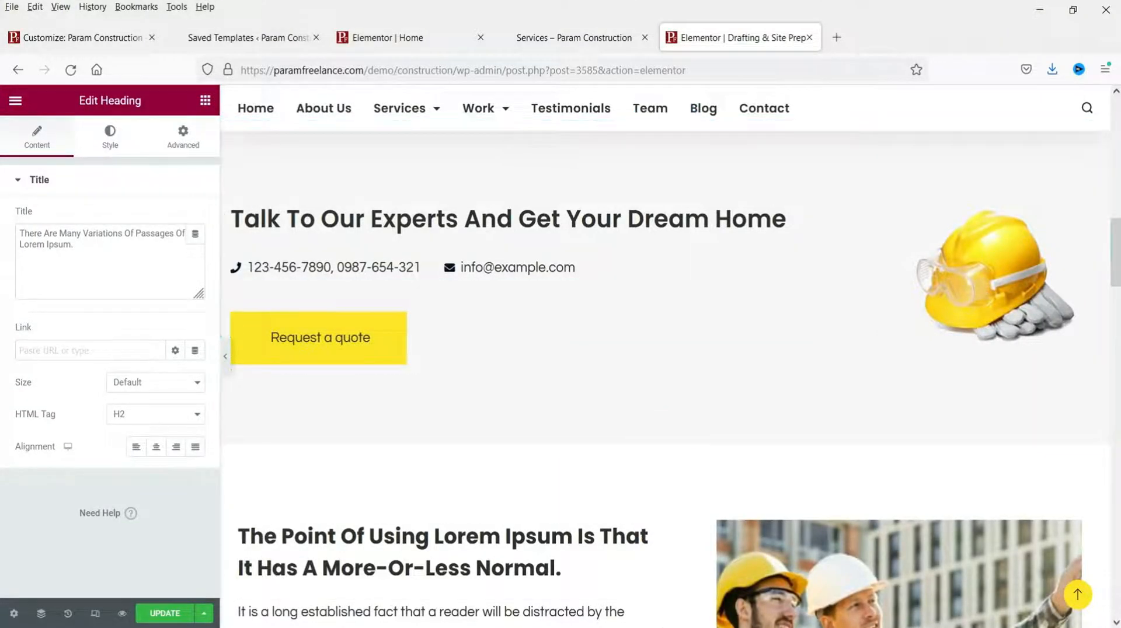
pyautogui.click(161, 613)
# Step: Check the new heading on the live Drafting & Site Prep page, then switch to Saved Templates
pyautogui.click(15, 101)
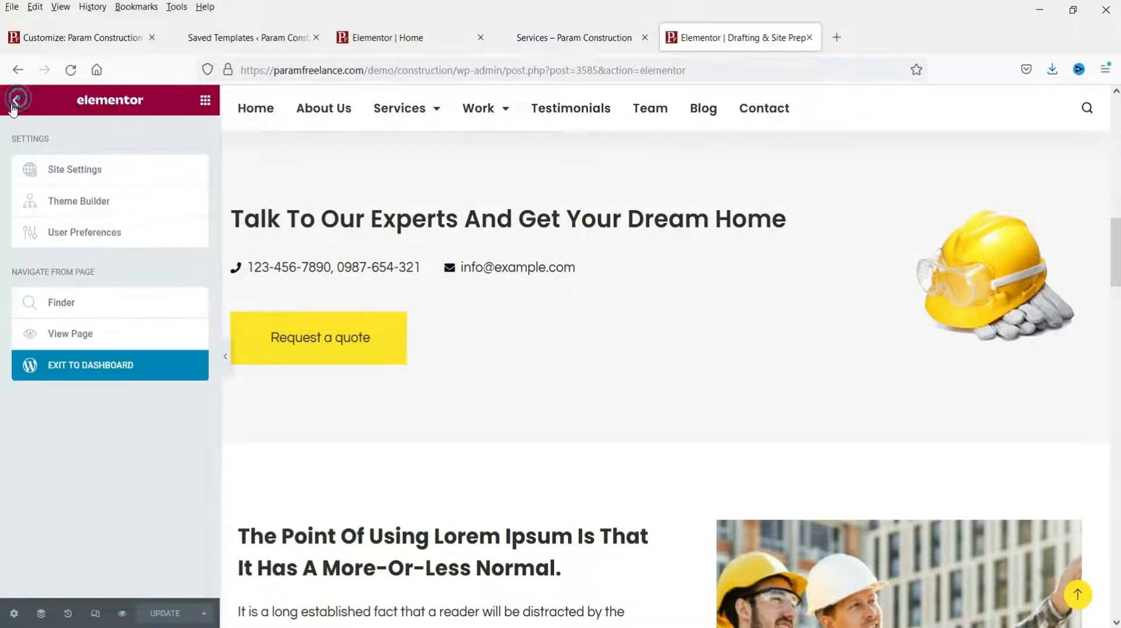
pyautogui.click(94, 334)
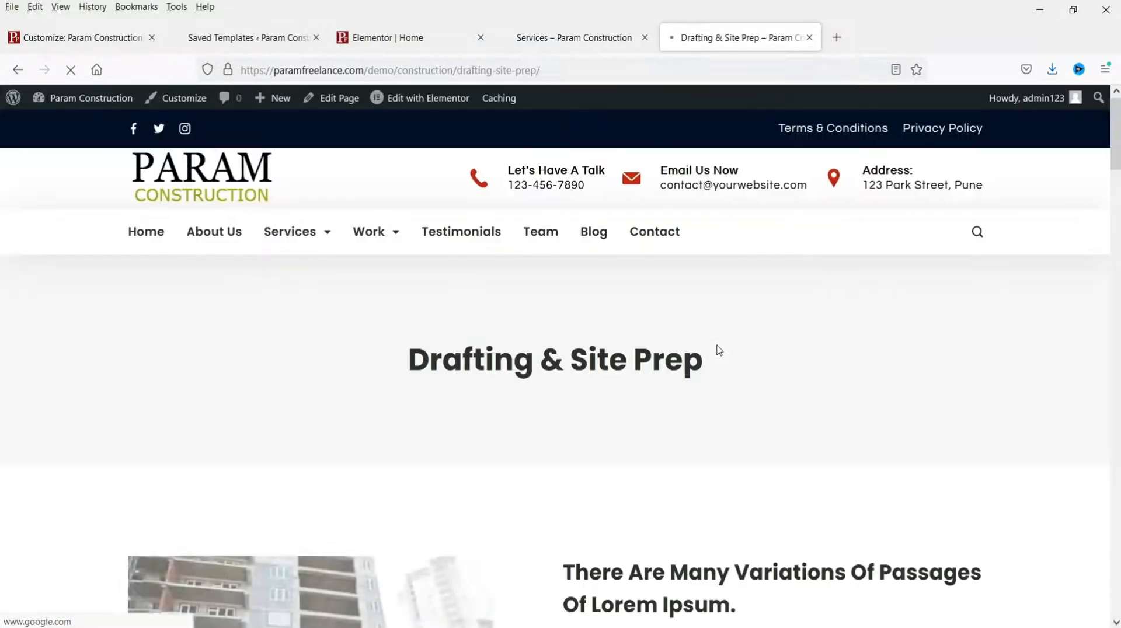
pyautogui.moveTo(407, 358)
pyautogui.mouseDown()
pyautogui.moveTo(709, 360)
pyautogui.moveTo(409, 359)
pyautogui.mouseUp()
pyautogui.click(756, 361)
pyautogui.click(797, 362)
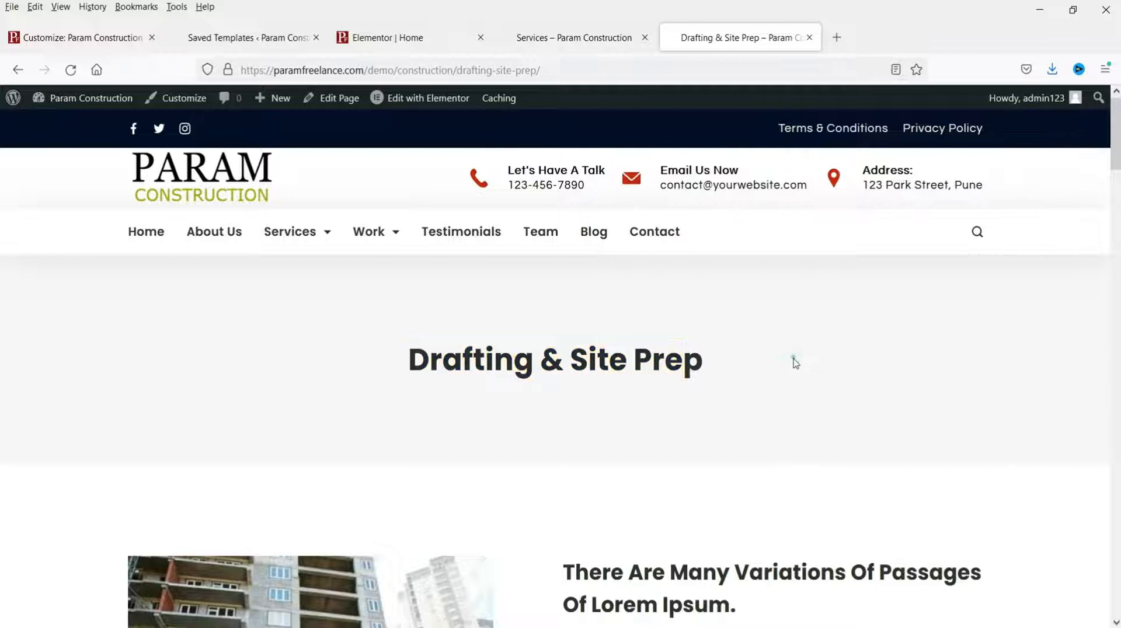
pyautogui.scroll(-5, 800, 368)
pyautogui.scroll(5, 803, 374)
pyautogui.scroll(-5, 803, 375)
pyautogui.scroll(5, 745, 372)
pyautogui.moveTo(290, 232)
pyautogui.click(231, 38)
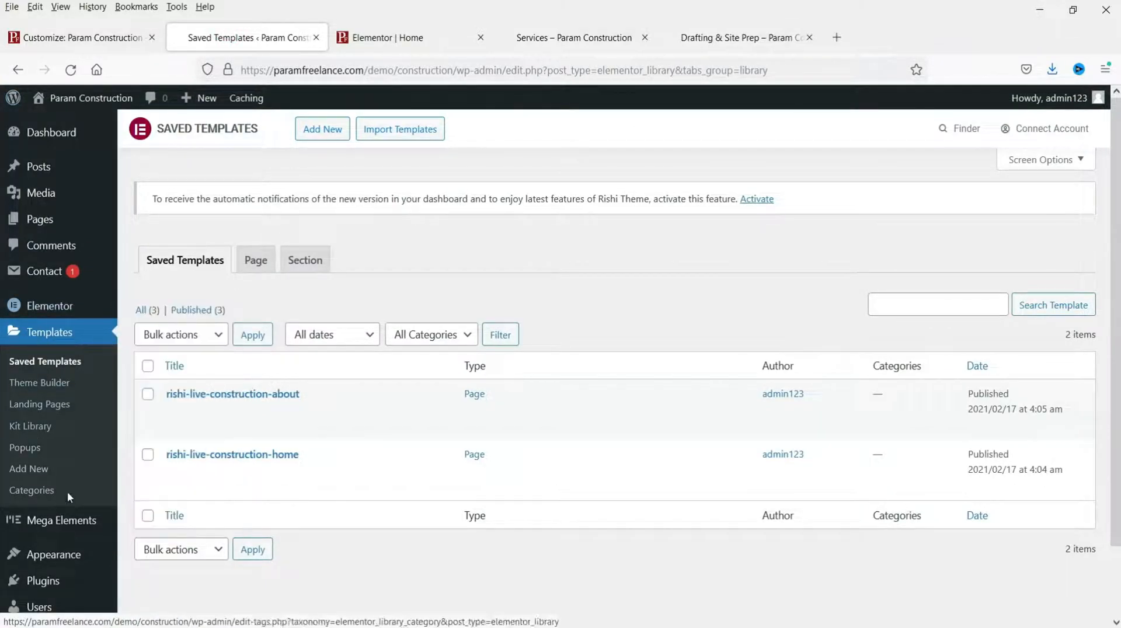
# Step: Add Drafting & Site Prep to Menu 1 as a sub item under Services and save the menu
pyautogui.scroll(-2, 42, 309)
pyautogui.moveTo(61, 479)
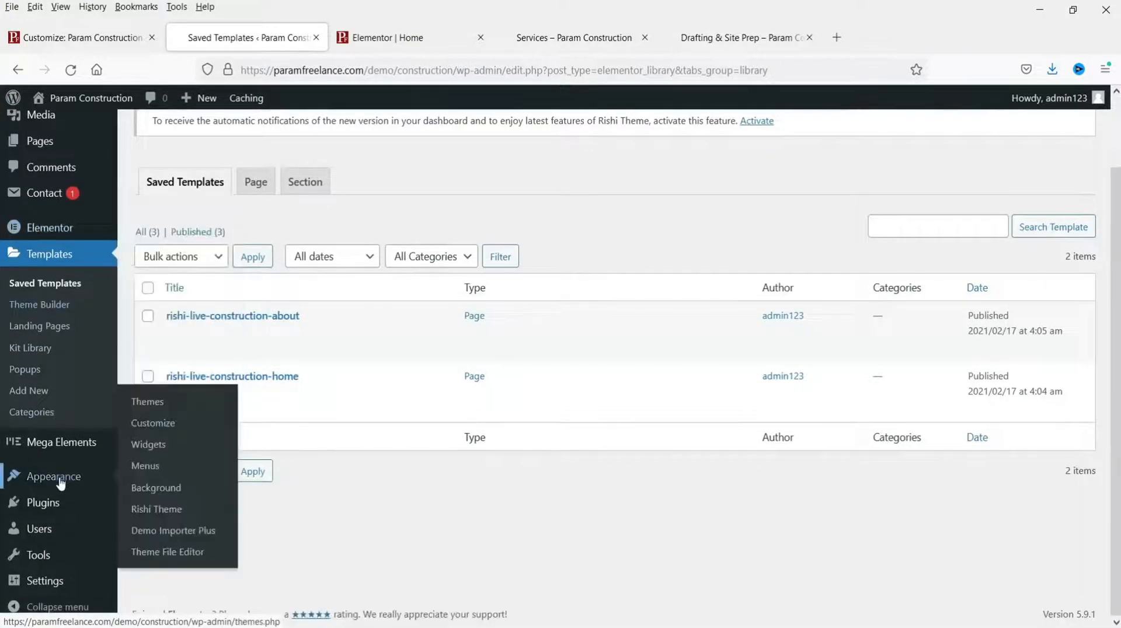
pyautogui.click(158, 467)
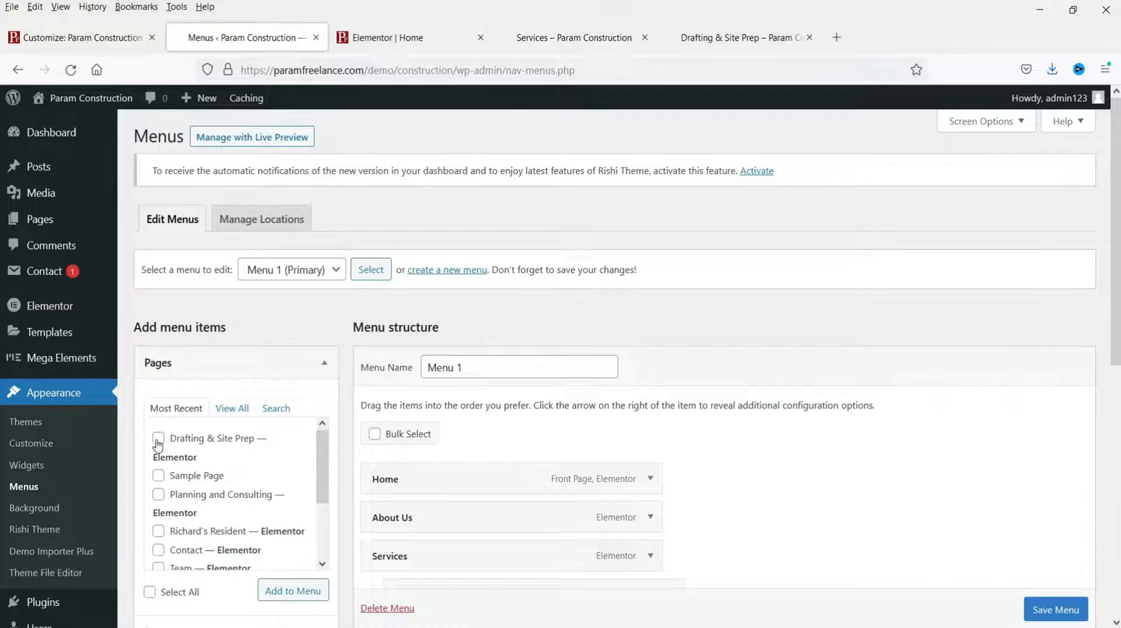
pyautogui.click(158, 439)
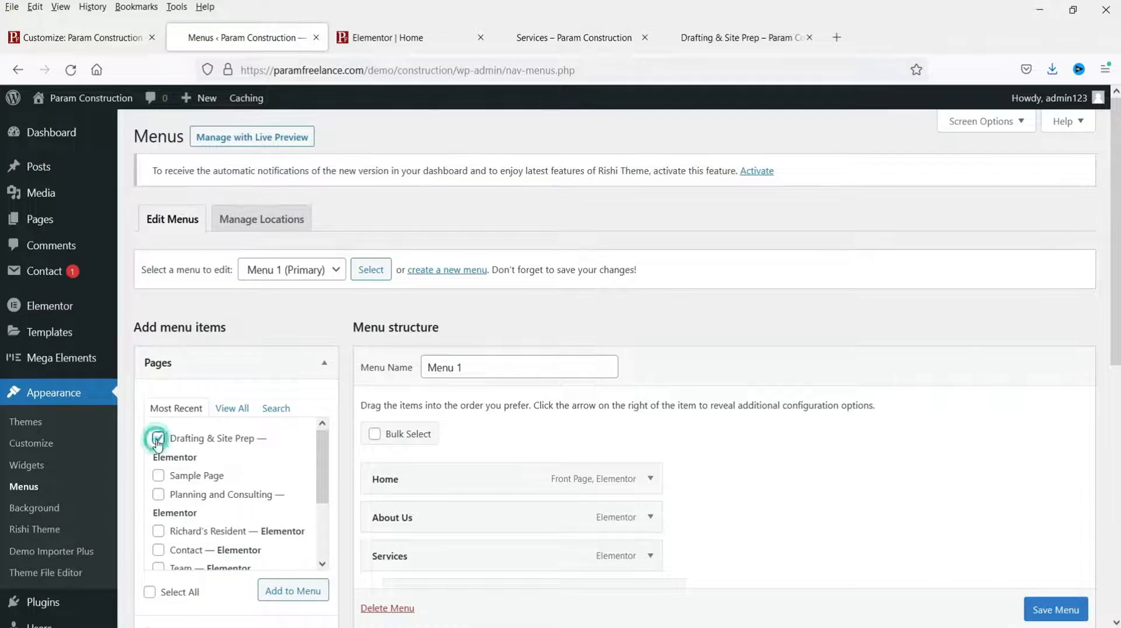
pyautogui.click(280, 600)
pyautogui.scroll(-5, 857, 370)
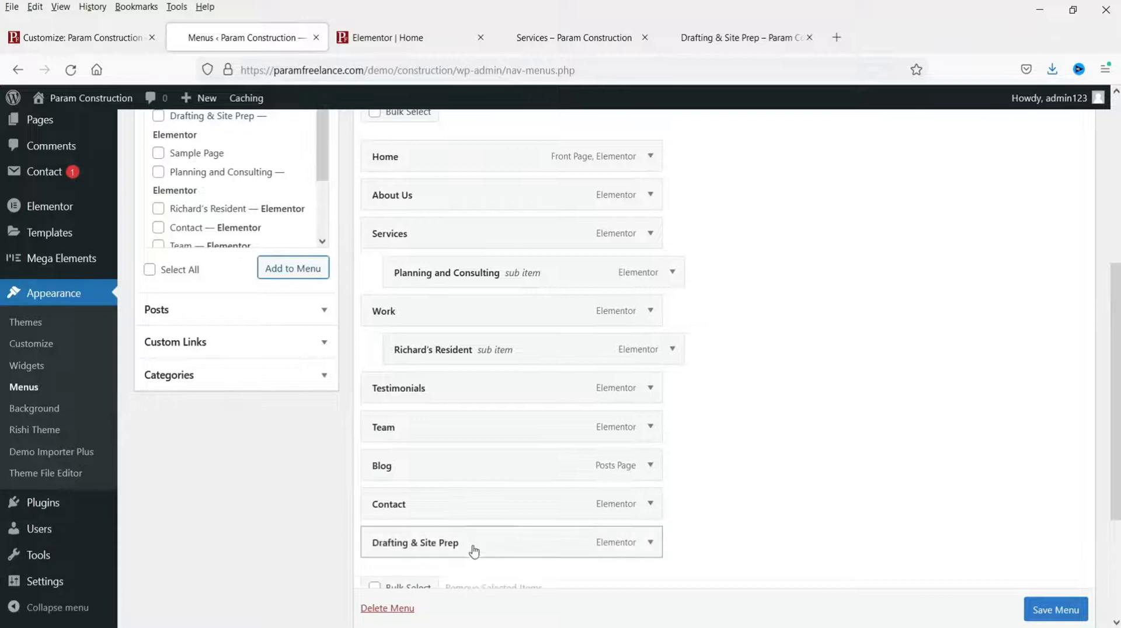
pyautogui.moveTo(575, 534); pyautogui.dragTo(498, 313)
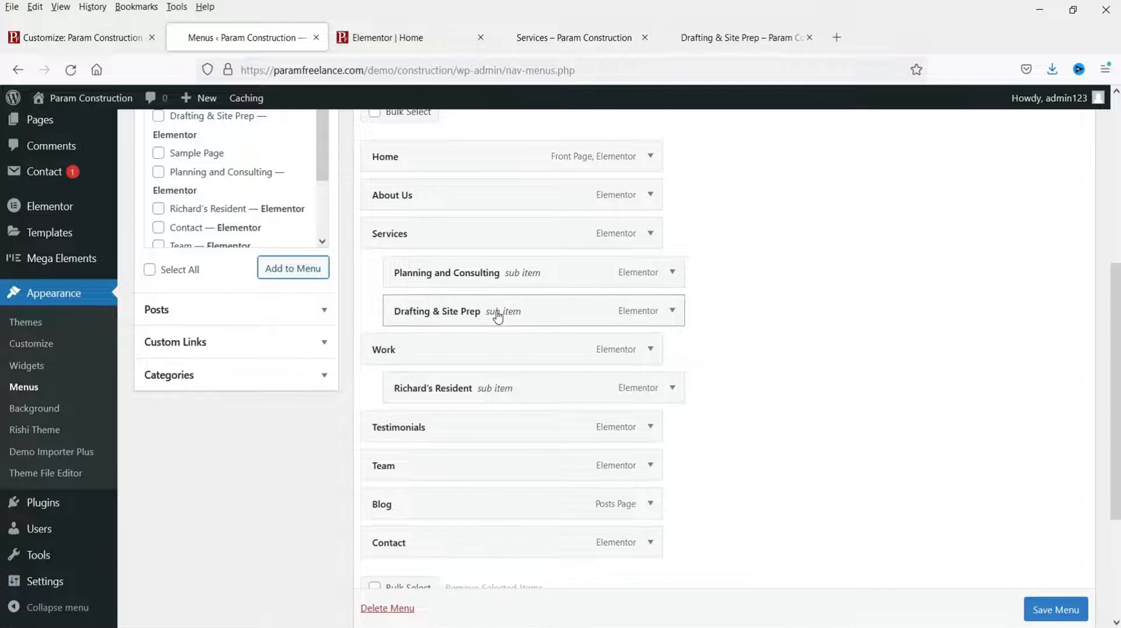
pyautogui.click(1060, 616)
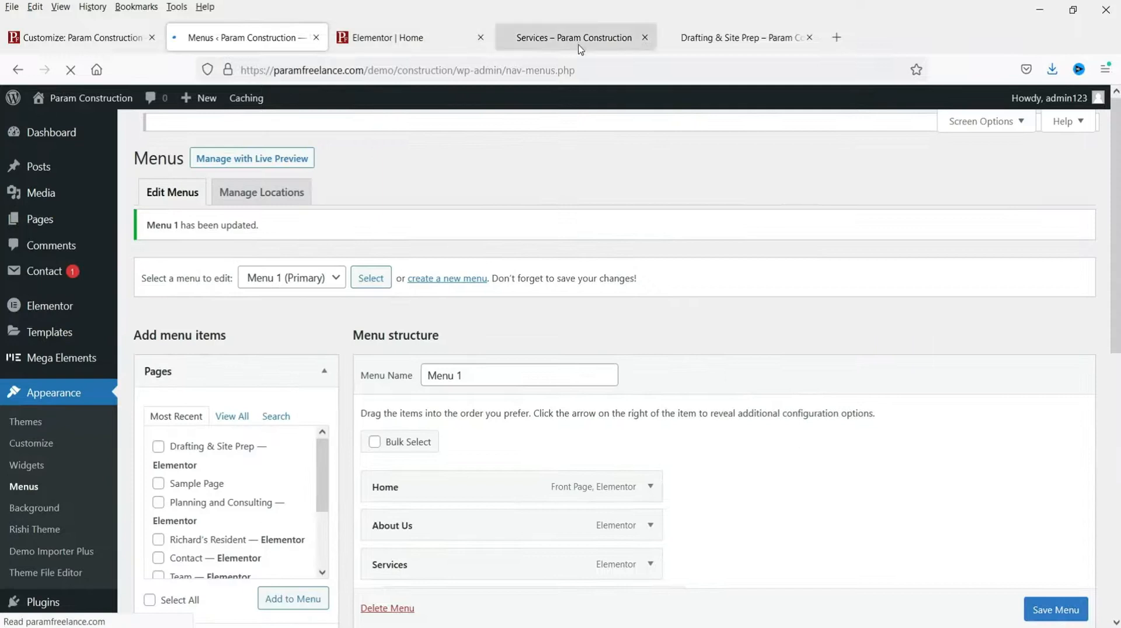
# Step: Reload the live Services page and confirm Drafting & Site Prep appears in the Services submenu
pyautogui.click(578, 42)
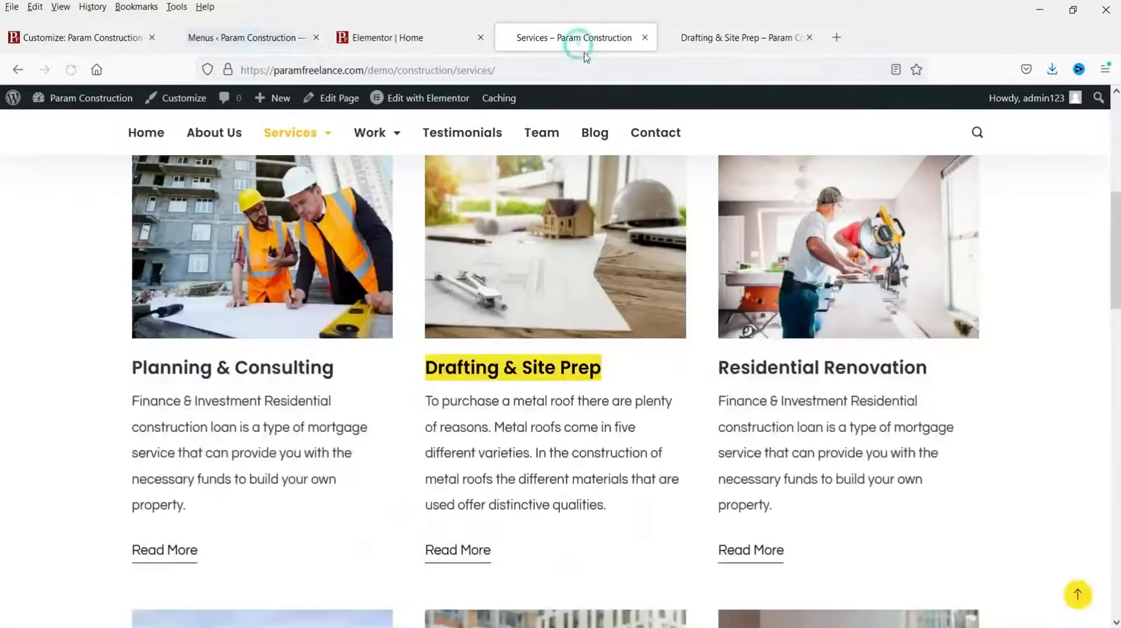
pyautogui.click(71, 70)
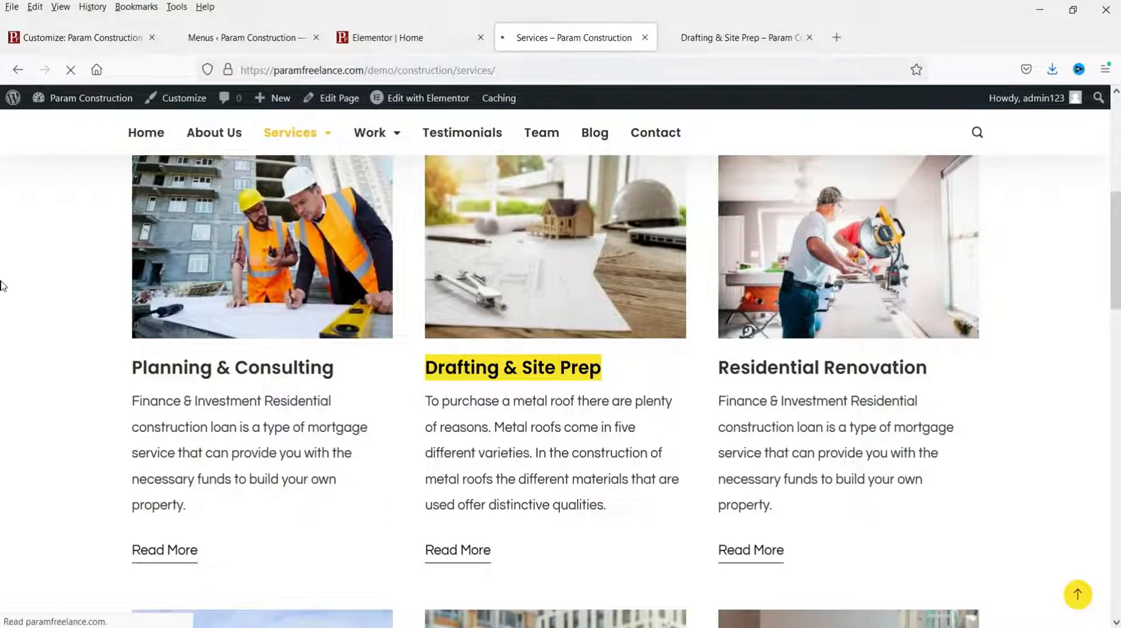
pyautogui.moveTo(319, 131)
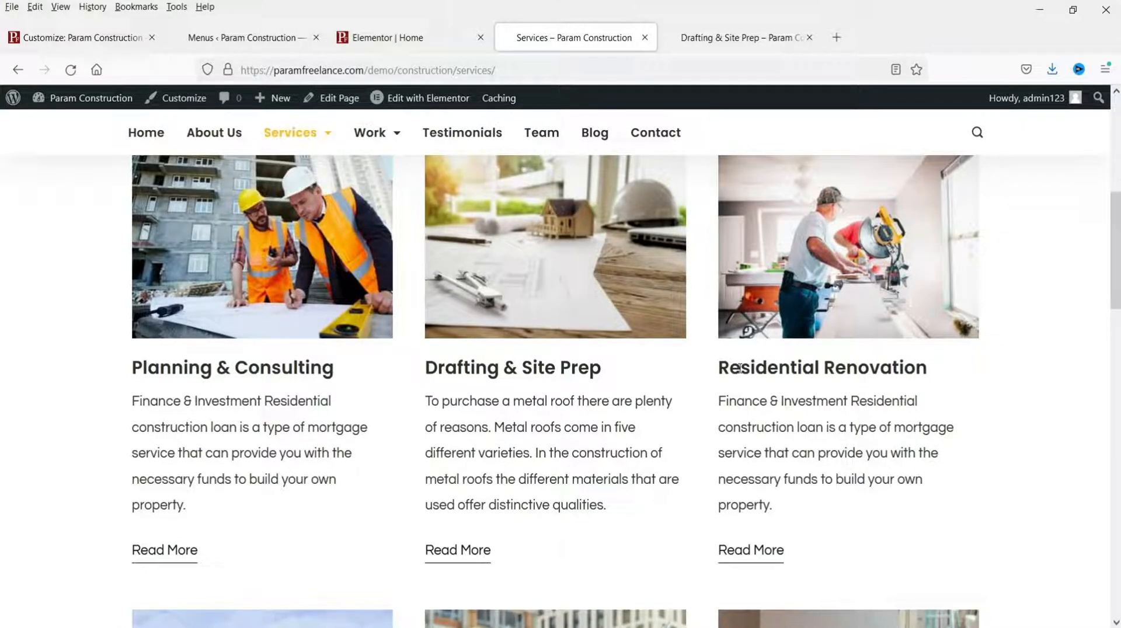
pyautogui.hotkey('ctrl', 'Tab')
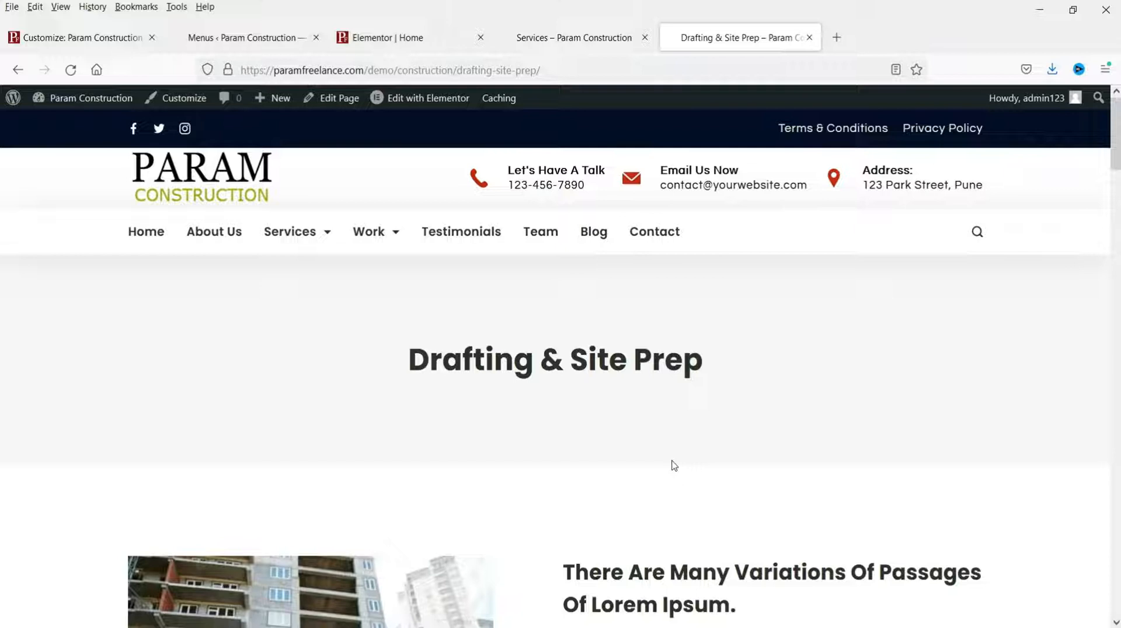
# Step: Open the Work page and scroll through its XYZ Company, ABC Bridge and Richard's Resident projects
pyautogui.click(375, 238)
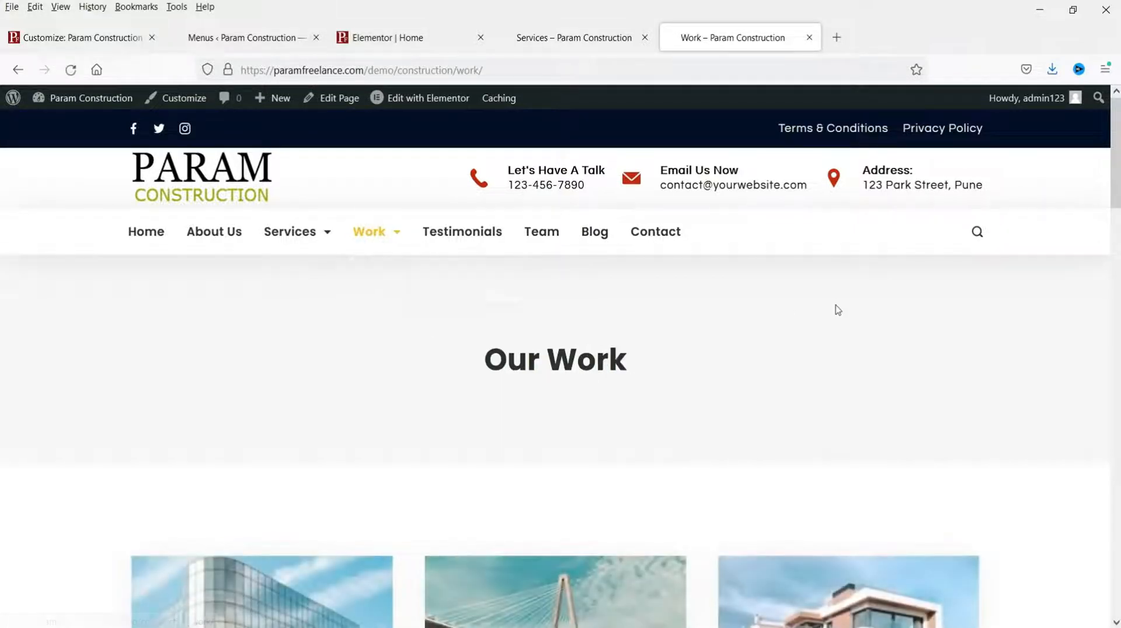
pyautogui.scroll(-4, 837, 309)
pyautogui.scroll(-3, 86, 353)
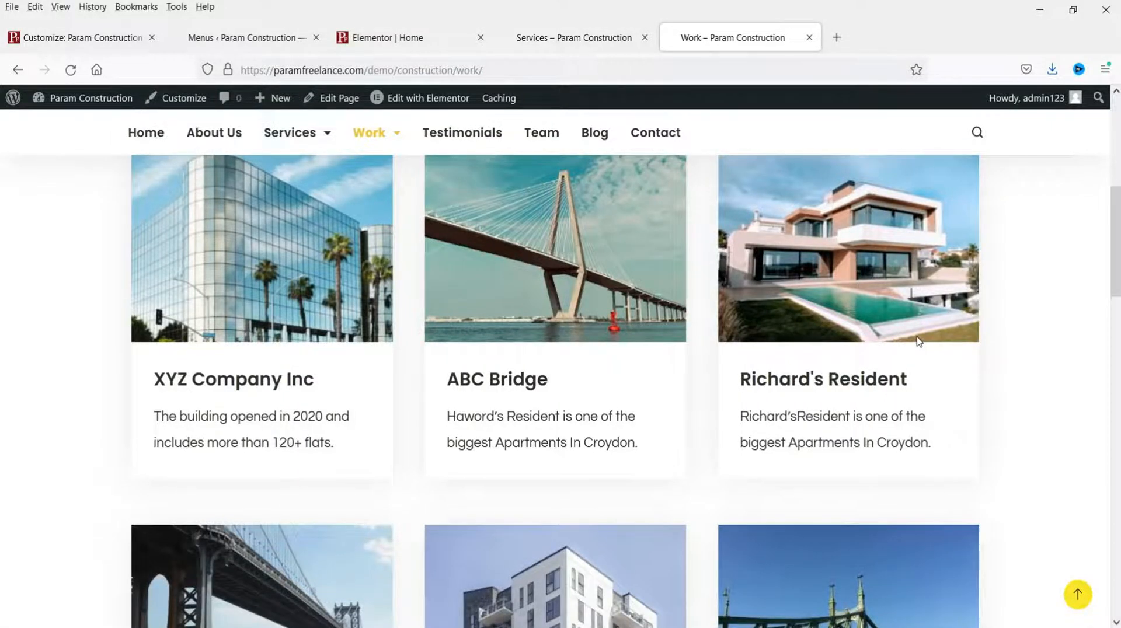
pyautogui.moveTo(402, 184)
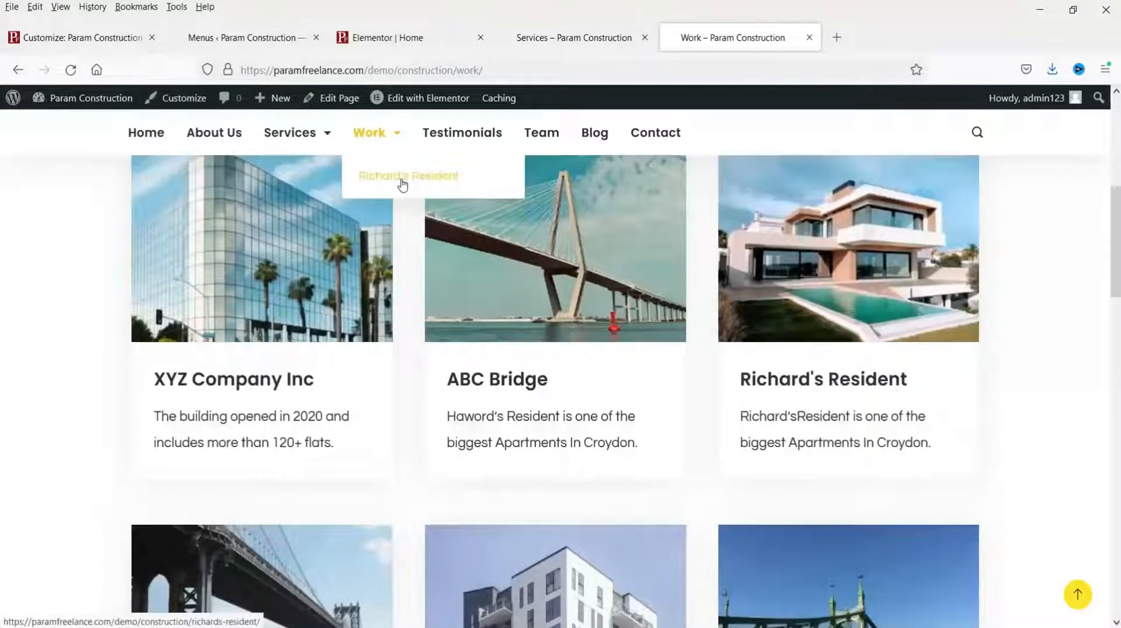
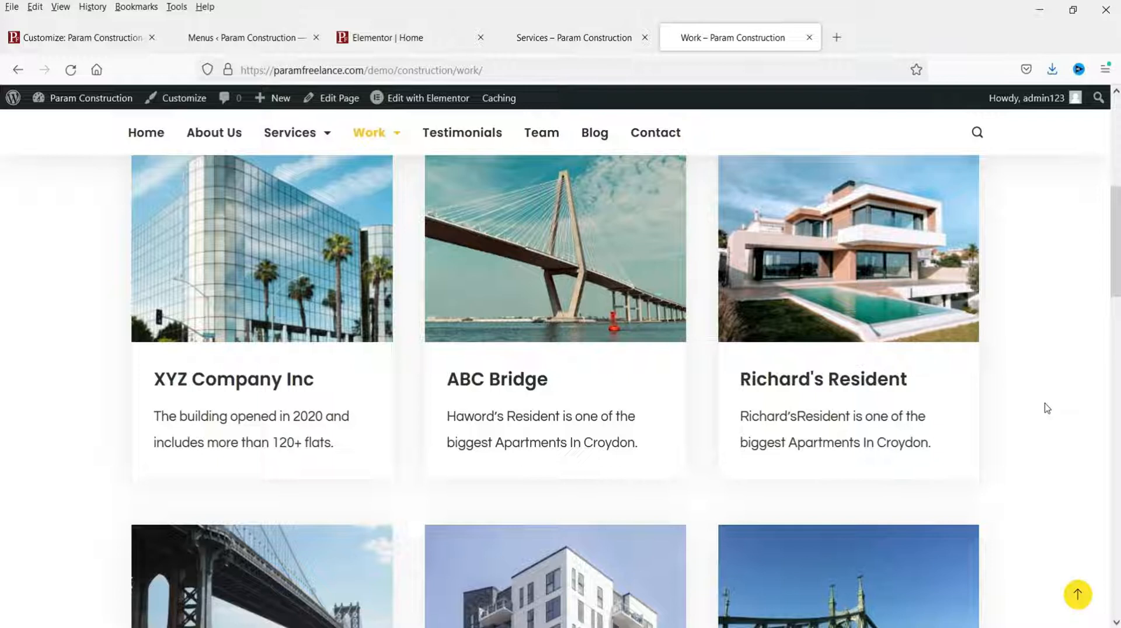
# Step: Open Richard's Resident from the Work submenu in a new tab and scroll through it
pyautogui.moveTo(367, 138)
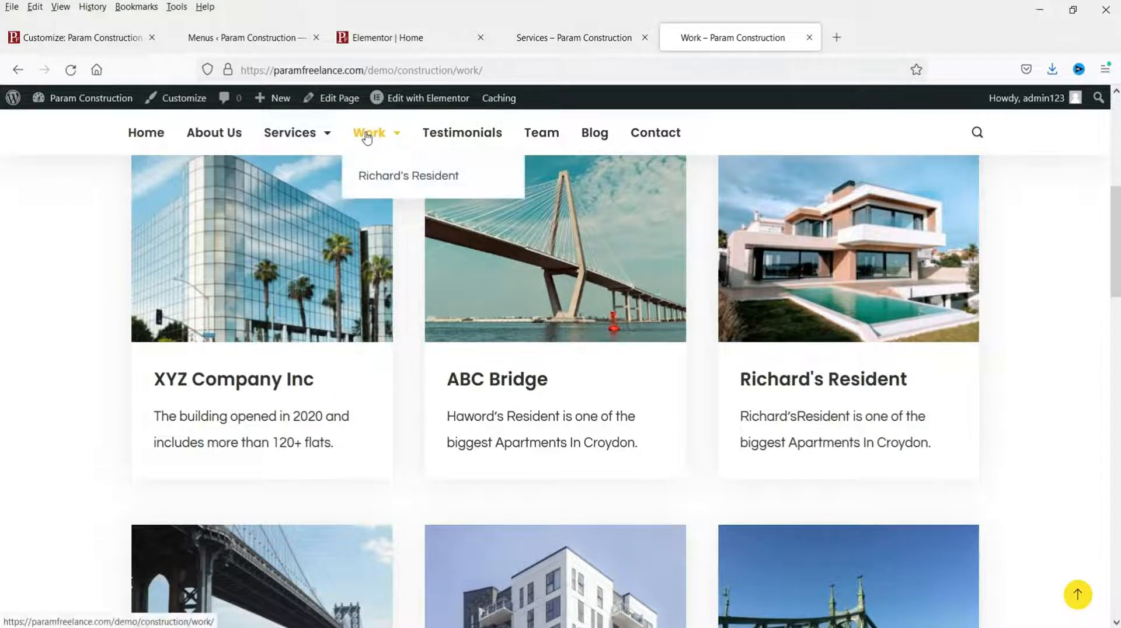
pyautogui.rightClick(395, 178)
pyautogui.click(444, 188)
pyautogui.click(645, 37)
pyautogui.click(724, 40)
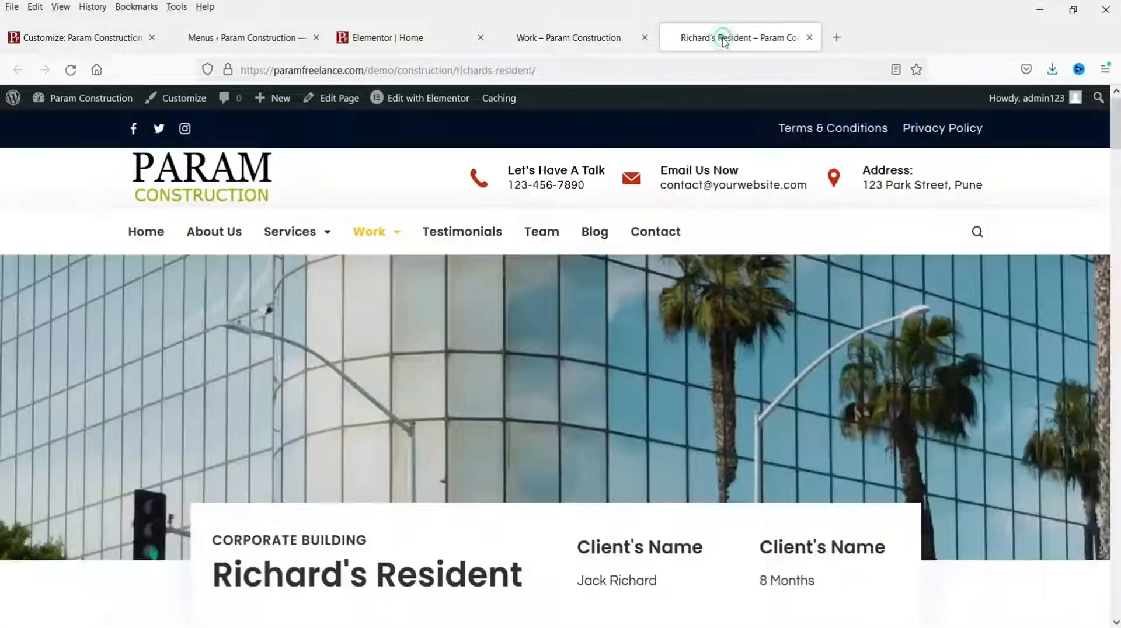
pyautogui.scroll(-10, 619, 309)
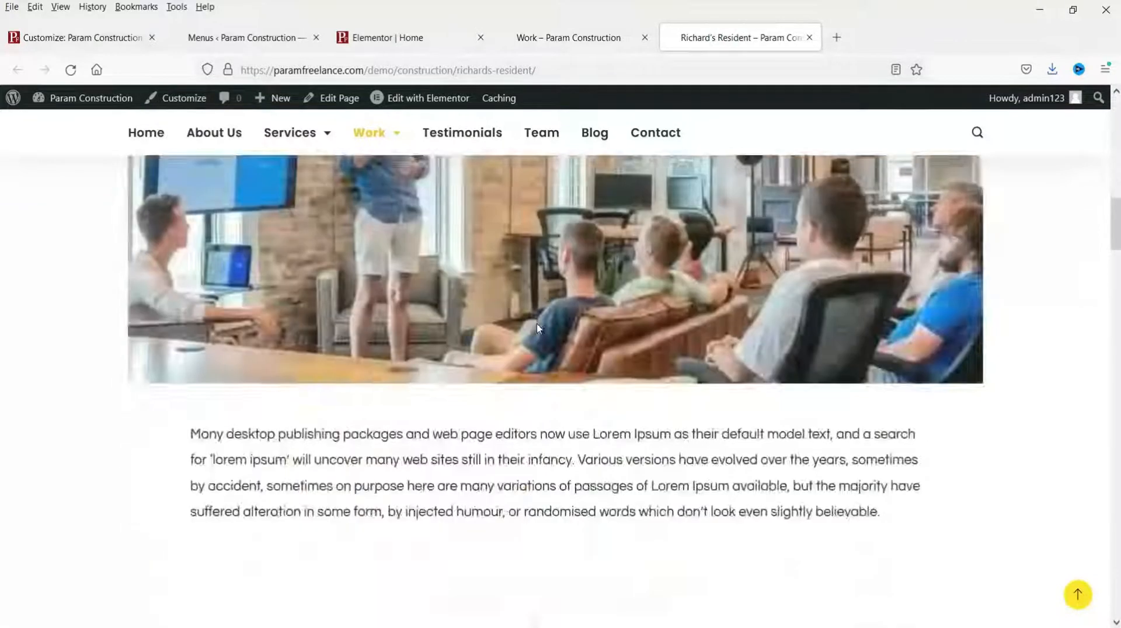
pyautogui.scroll(-3, 538, 328)
pyautogui.scroll(15, 534, 330)
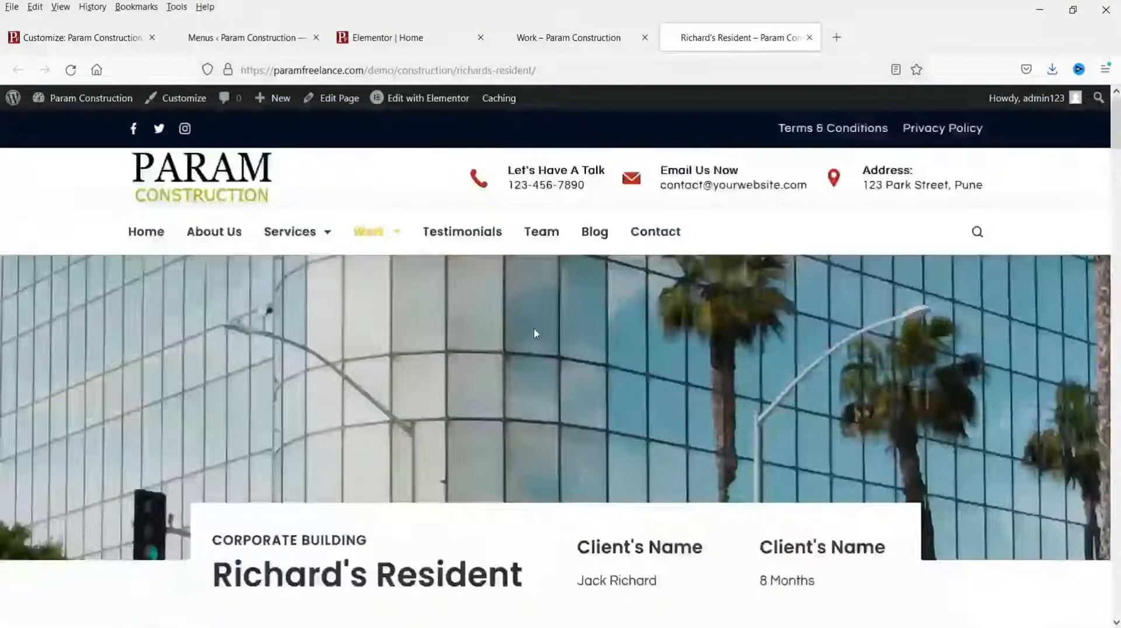
# Step: Open the Richard's Resident page in Elementor and scroll through its layout
pyautogui.moveTo(432, 104)
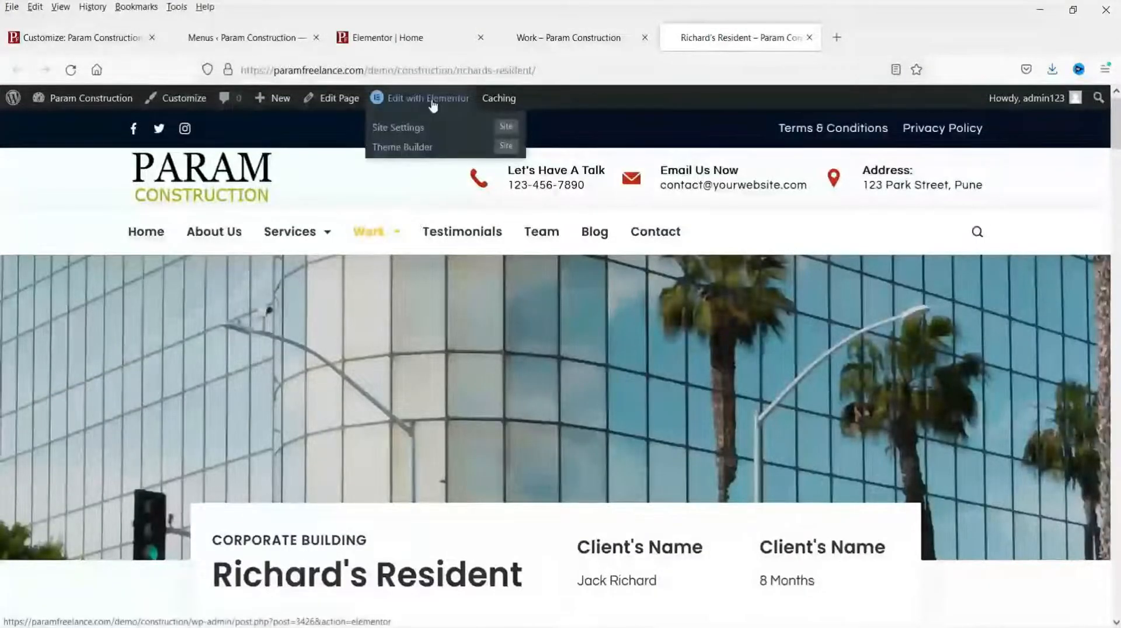
pyautogui.click(432, 103)
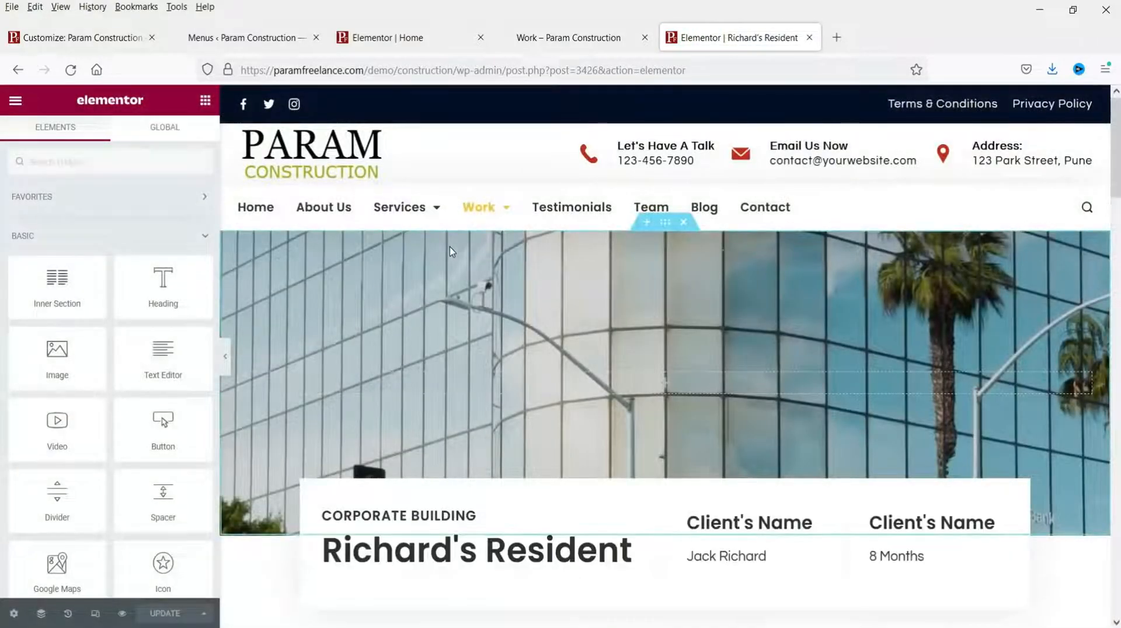
pyautogui.scroll(-2, 837, 349)
pyautogui.scroll(-5, 837, 349)
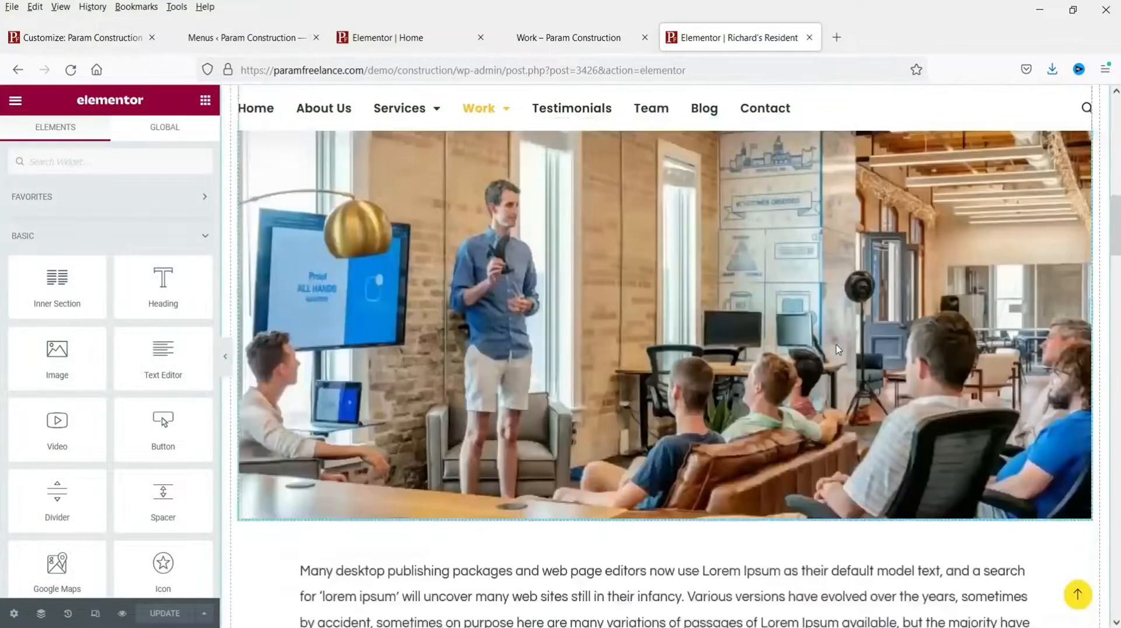
pyautogui.scroll(7, 809, 349)
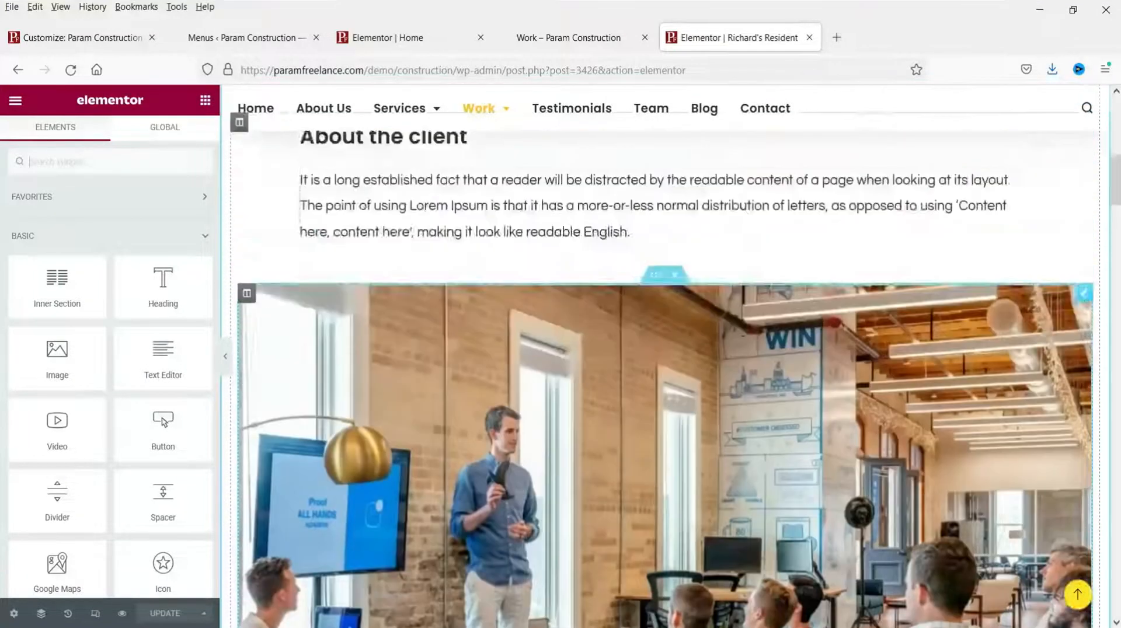
# Step: Save the layout as template 'Portfoilio Single page', then return to the live page
pyautogui.click(204, 614)
pyautogui.click(77, 577)
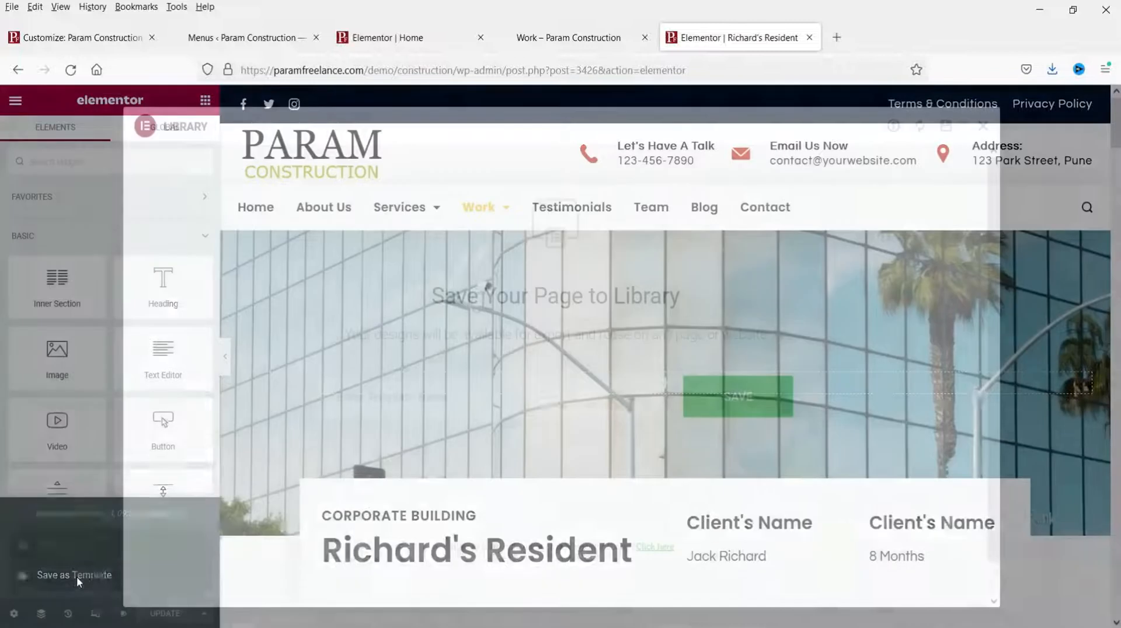
pyautogui.click(425, 406)
pyautogui.write('Po')
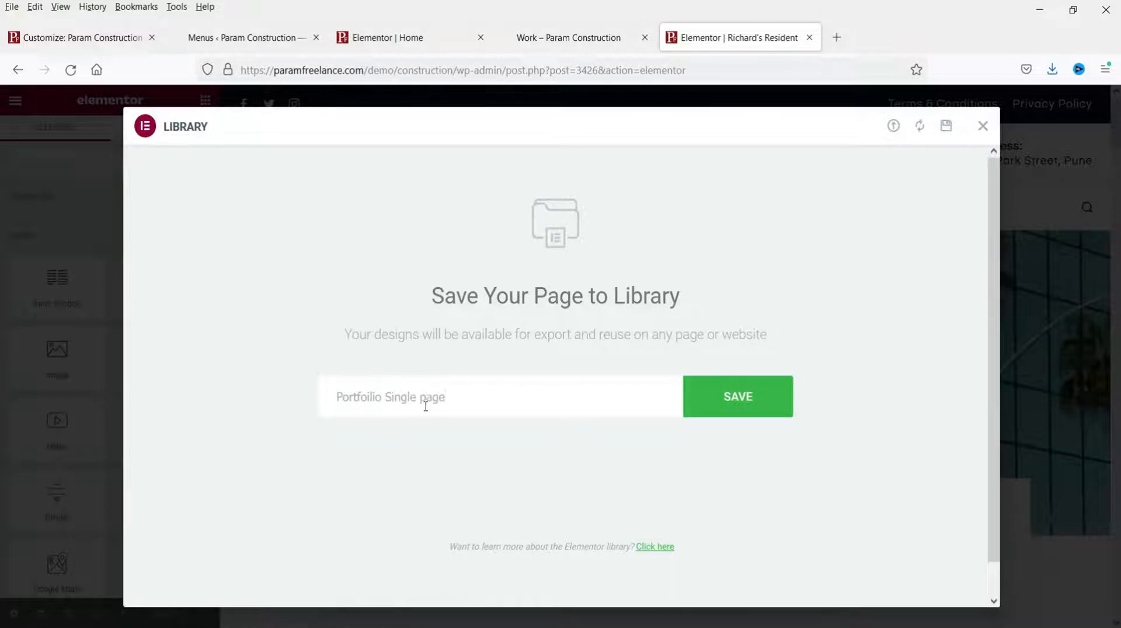
pyautogui.write('rtfoilio Single page')
pyautogui.click(727, 402)
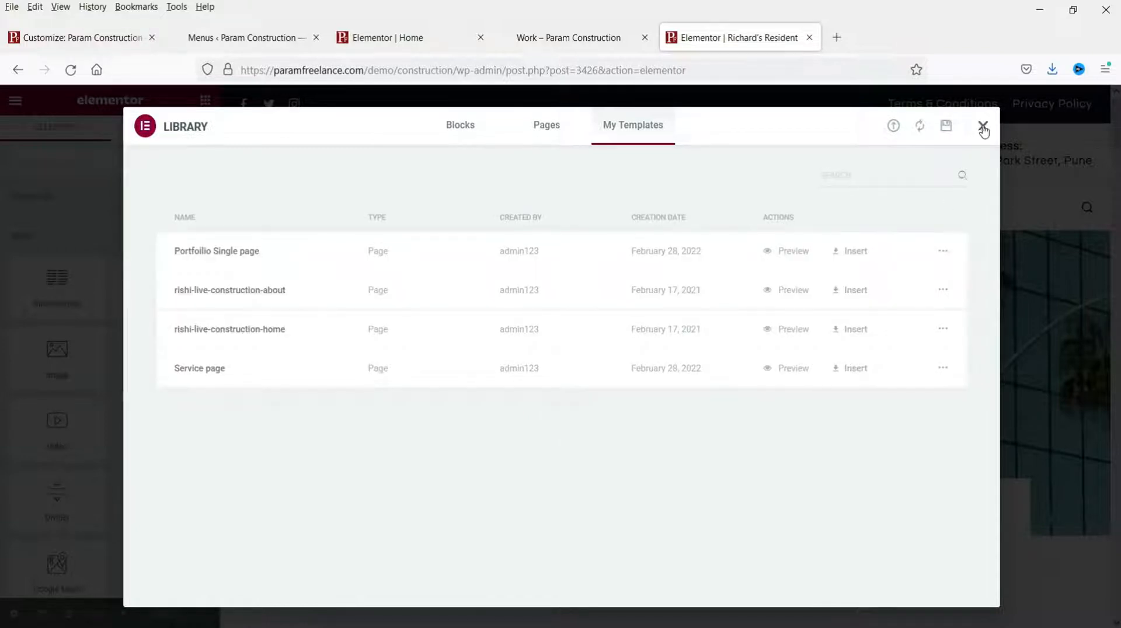
pyautogui.click(984, 127)
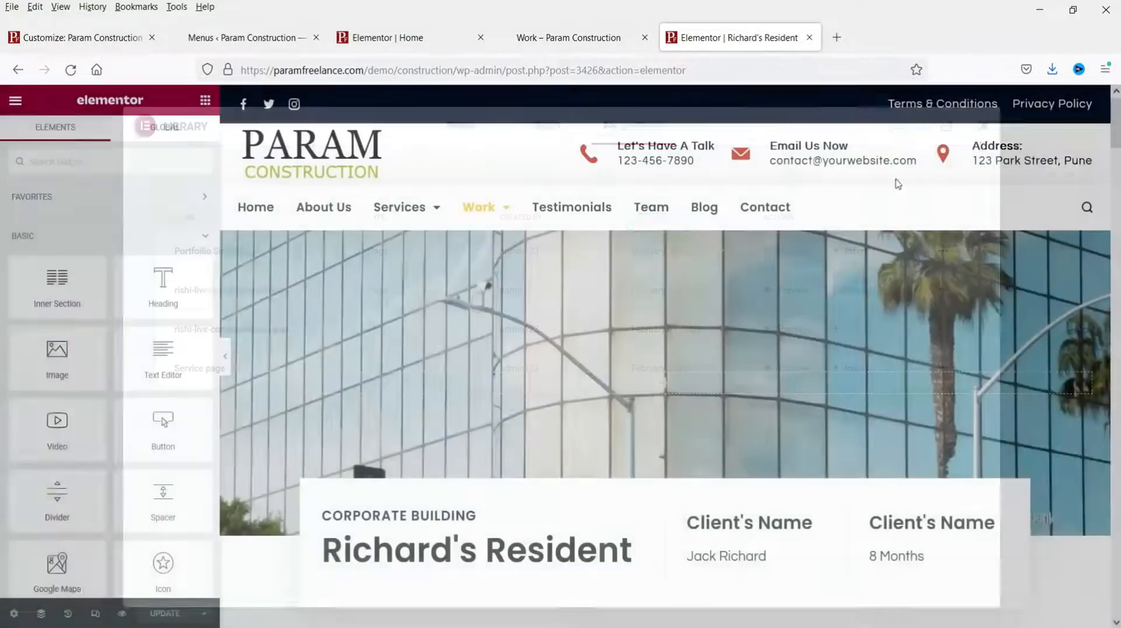
pyautogui.click(56, 331)
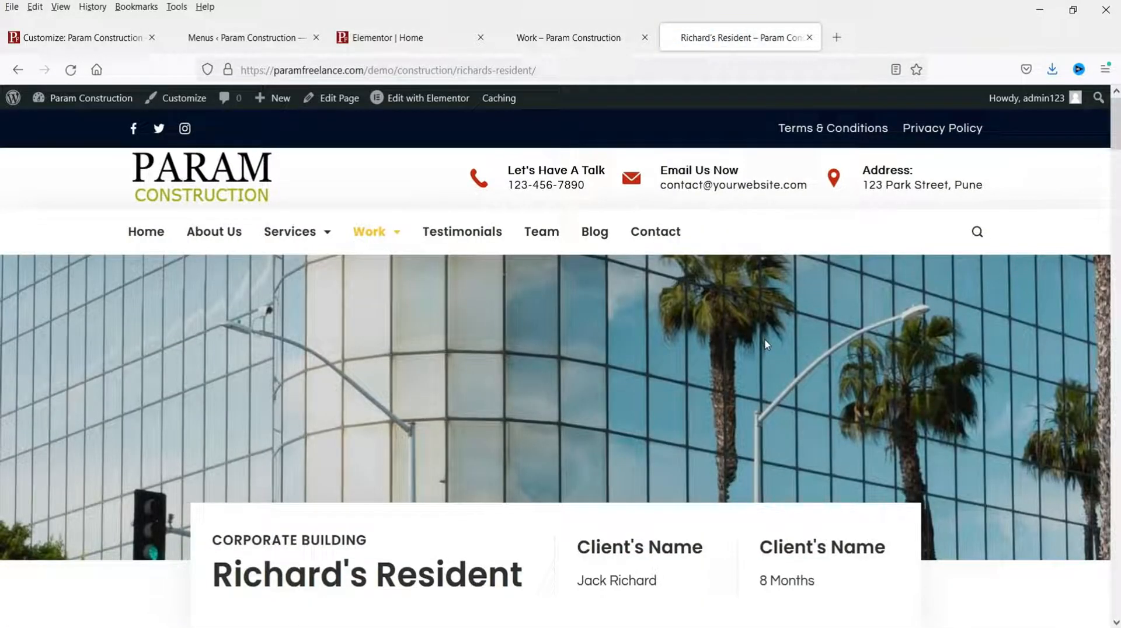
# Step: Copy the ABC Bridge title from the Work page into the new page's title
pyautogui.moveTo(273, 98)
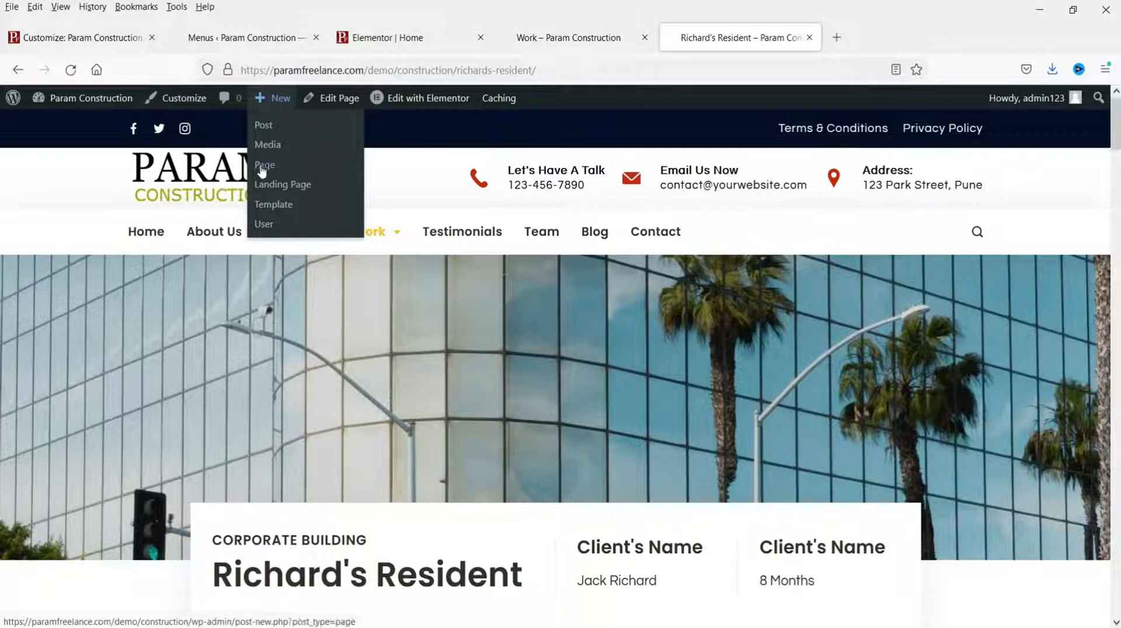
pyautogui.click(583, 38)
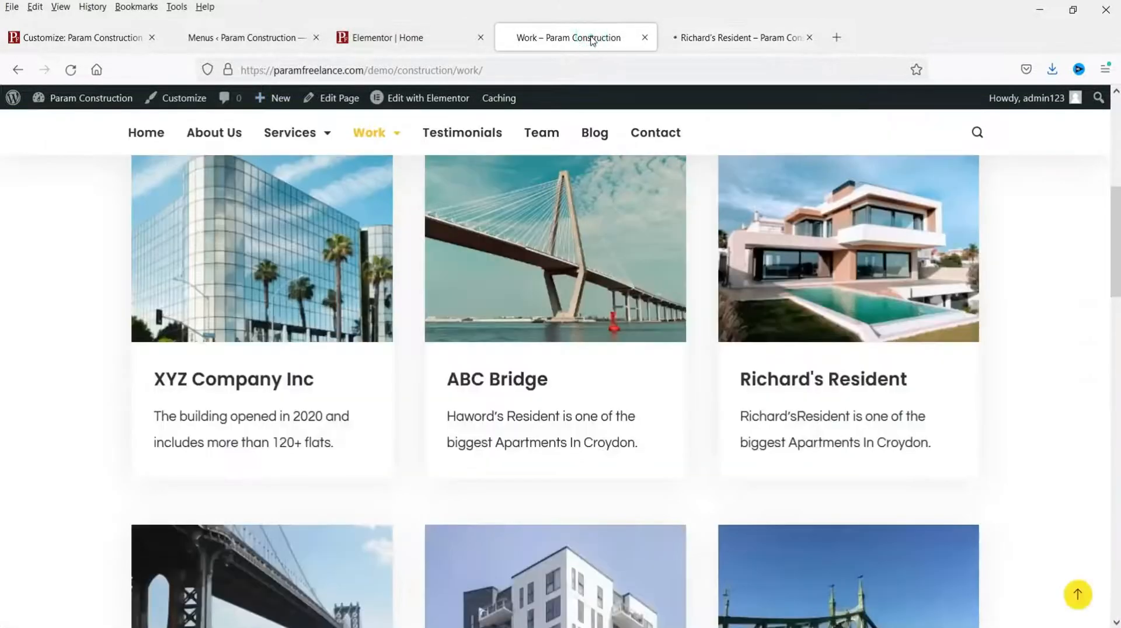
pyautogui.moveTo(548, 379); pyautogui.dragTo(450, 389)
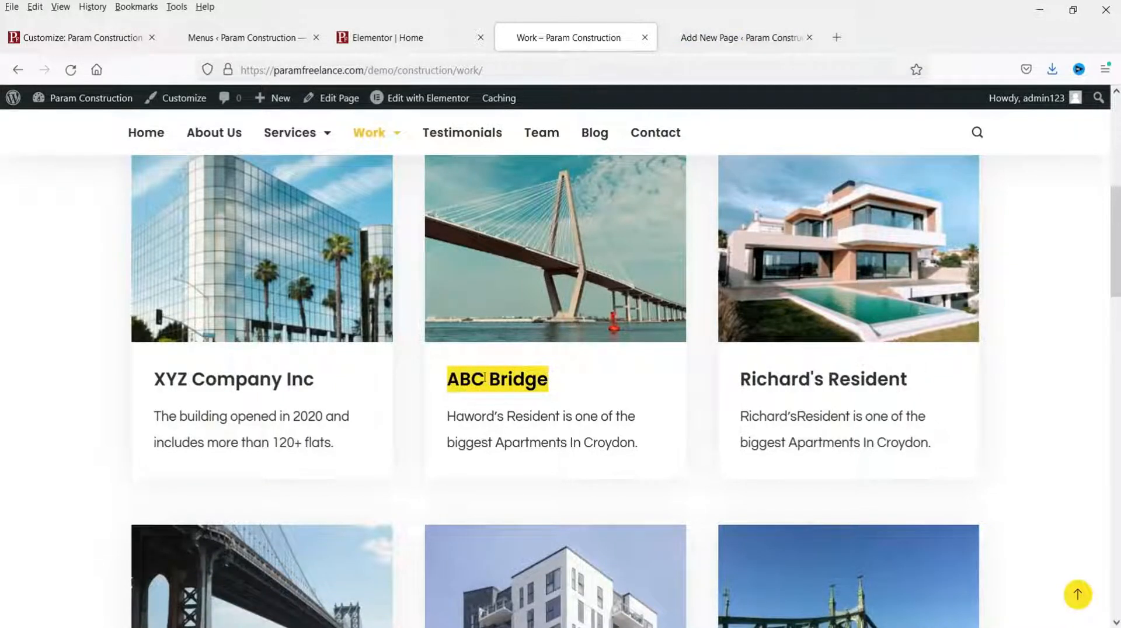
pyautogui.click(743, 26)
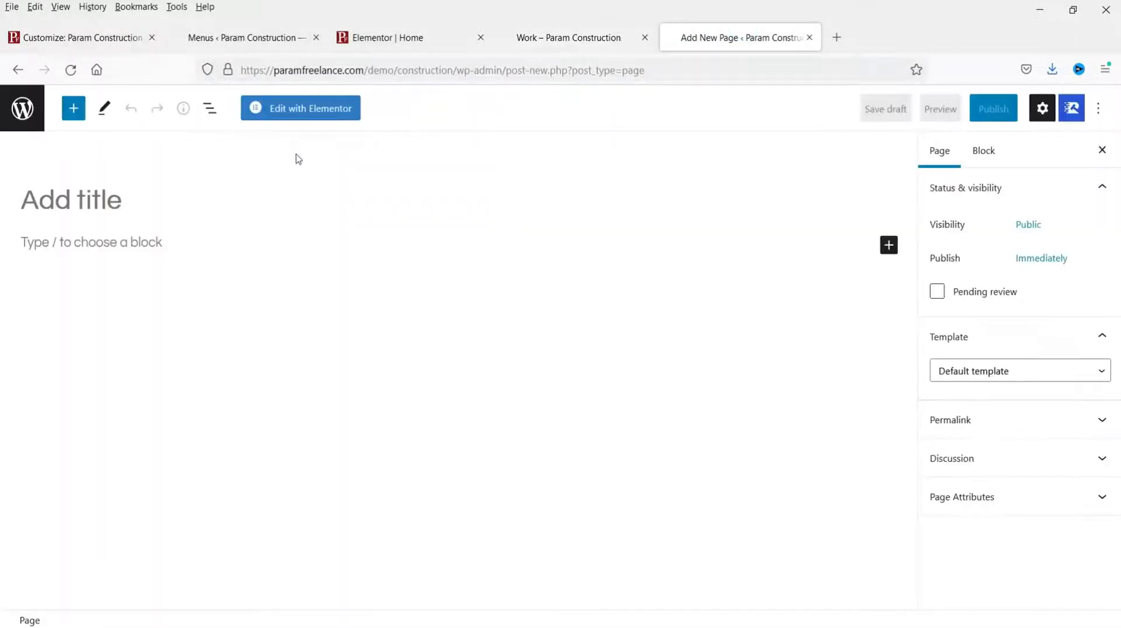
pyautogui.click(116, 195)
pyautogui.write('ABC Bridge')
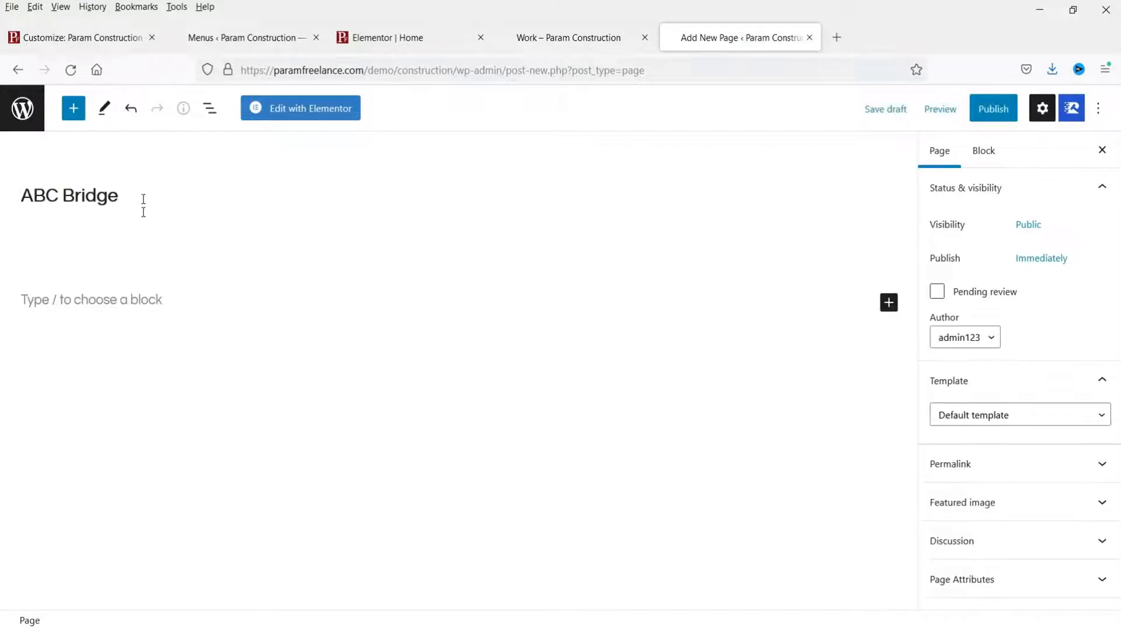
# Step: Set the Elementor Full Width template, publish the page, and open it in Elementor
pyautogui.click(1045, 428)
pyautogui.click(1046, 478)
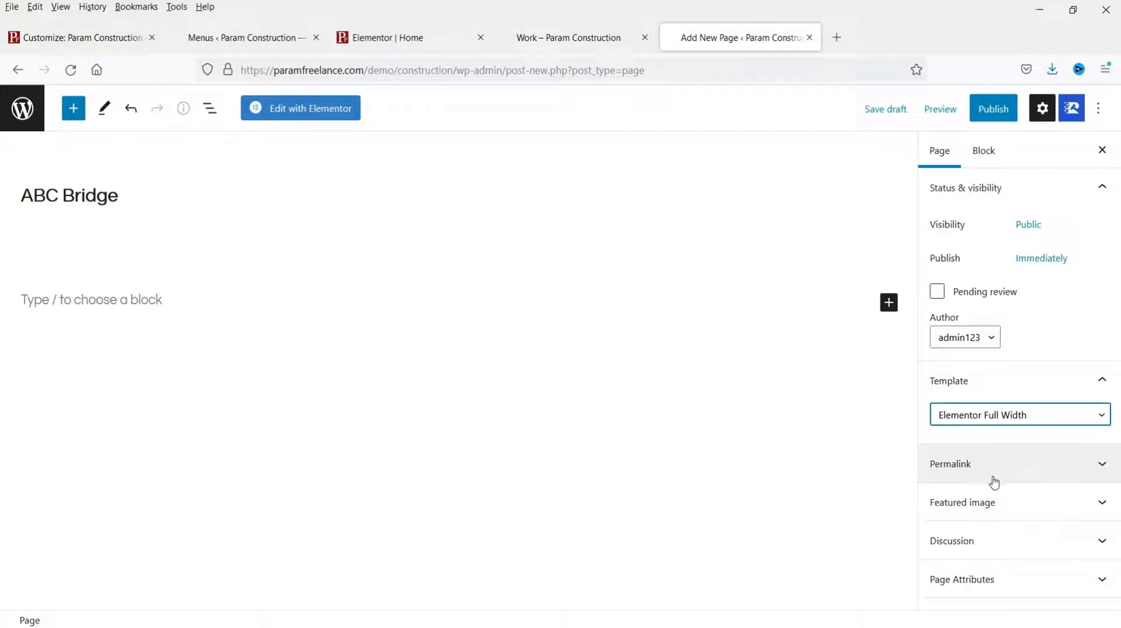
pyautogui.click(994, 108)
pyautogui.click(984, 109)
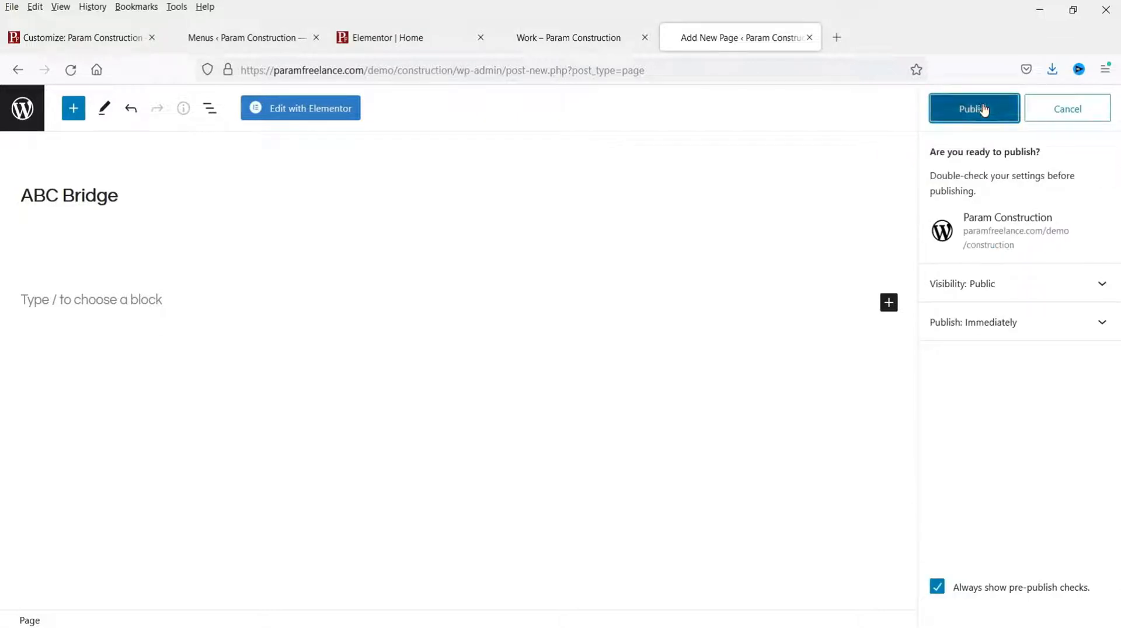
pyautogui.click(316, 116)
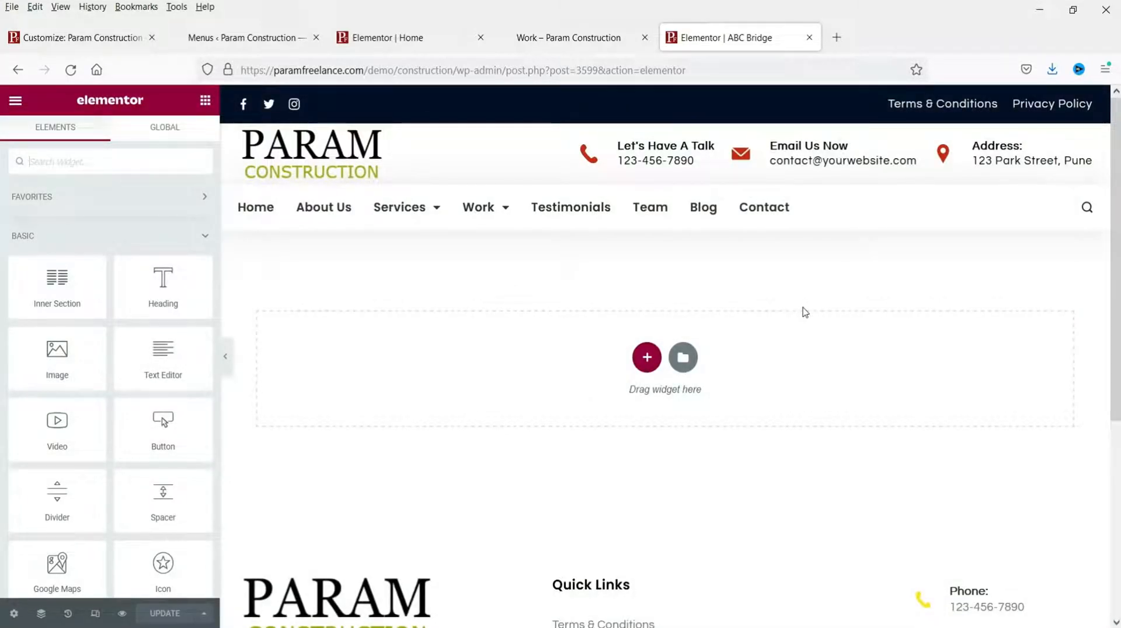
# Step: Insert the saved Portfoilio Single page template, accepting its page settings
pyautogui.scroll(-5, 703, 492)
pyautogui.scroll(5, 705, 486)
pyautogui.click(683, 358)
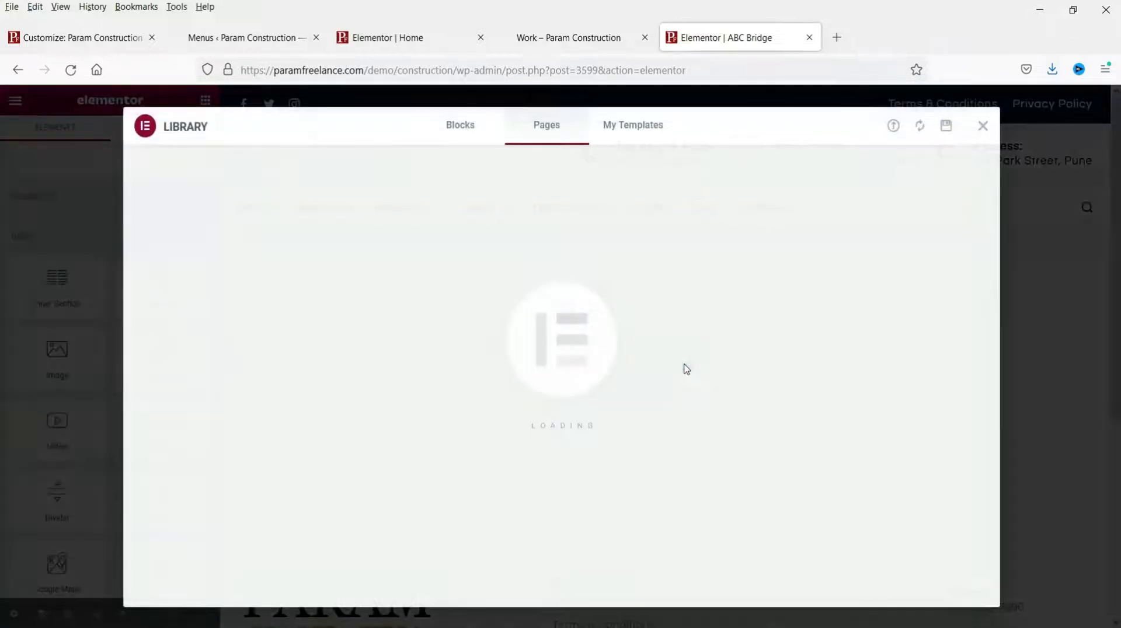
pyautogui.click(643, 132)
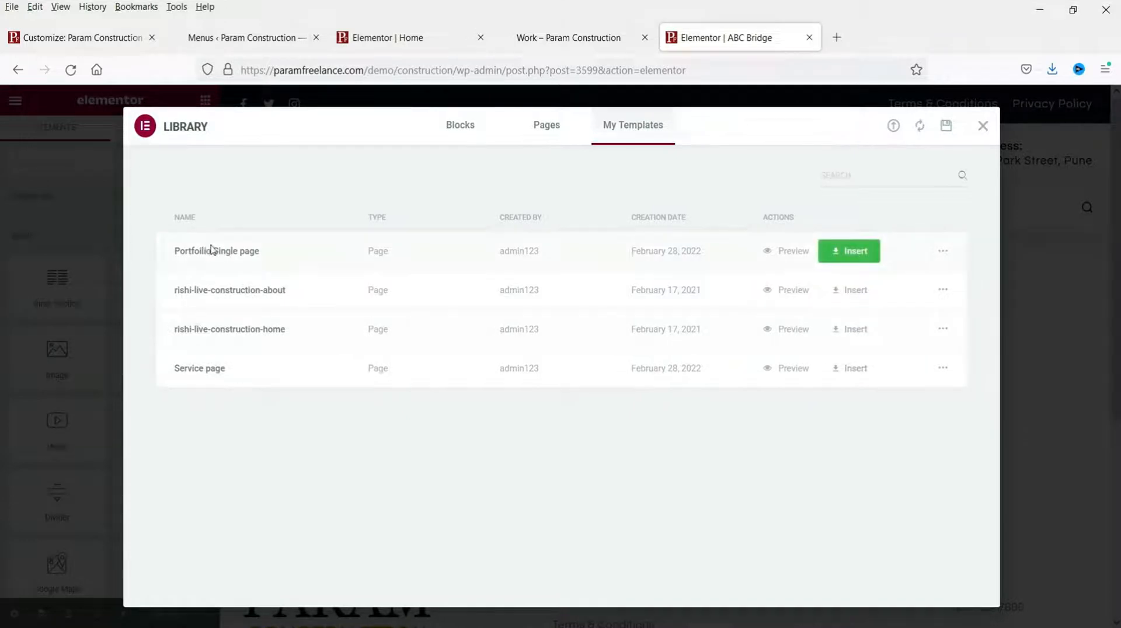
pyautogui.click(851, 257)
pyautogui.click(629, 410)
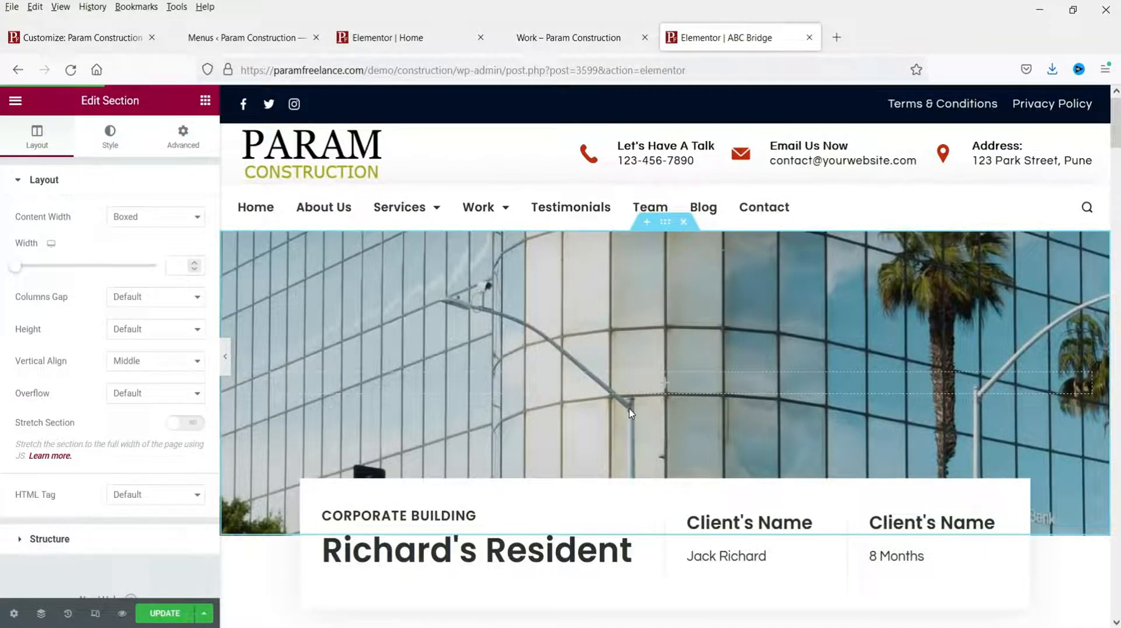
# Step: Change the main heading from Richard's Resident to 'ABC Bridge'
pyautogui.scroll(-3, 631, 413)
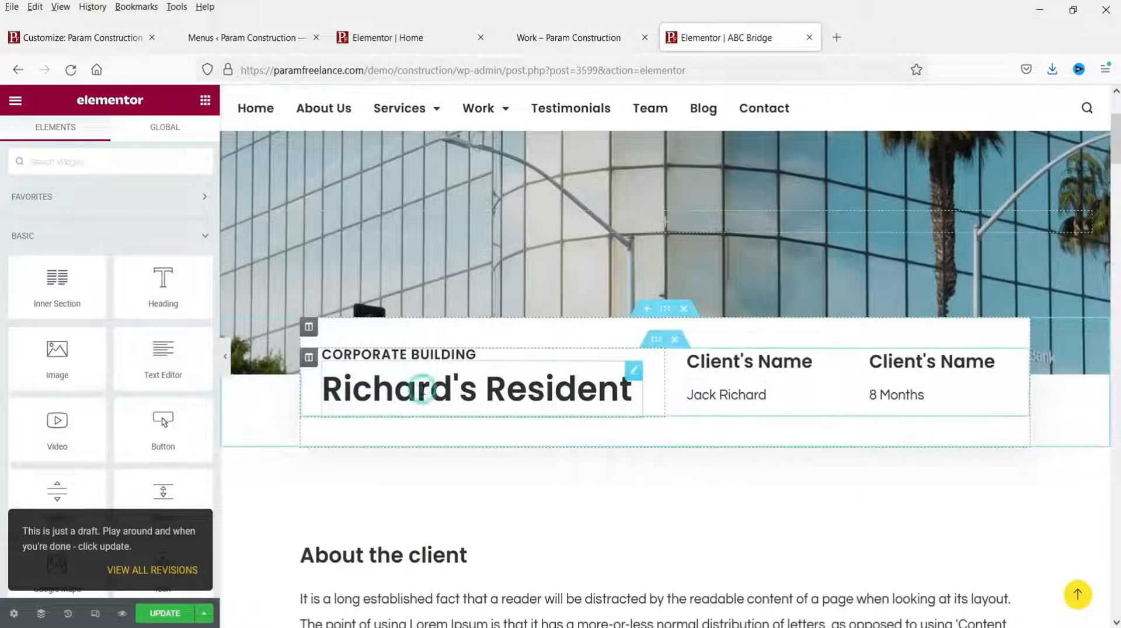
pyautogui.click(419, 390)
pyautogui.tripleClick(112, 232)
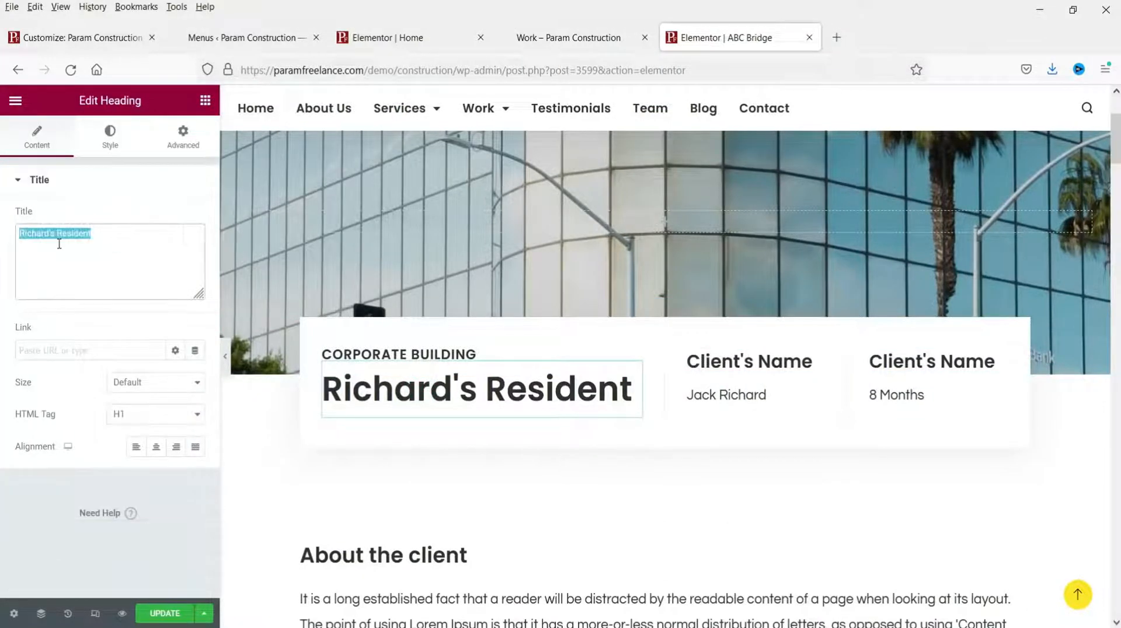
pyautogui.write('ABC Bridge')
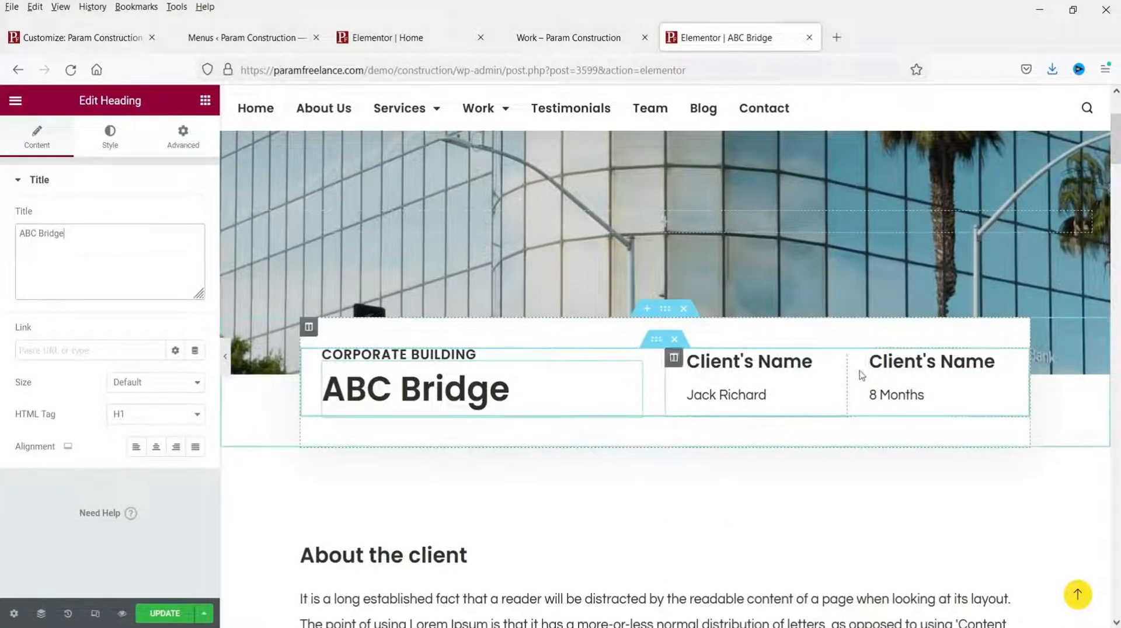
# Step: Review the About the client heading, paragraph and office photo, then save the page
pyautogui.scroll(-4, 846, 379)
pyautogui.click(423, 231)
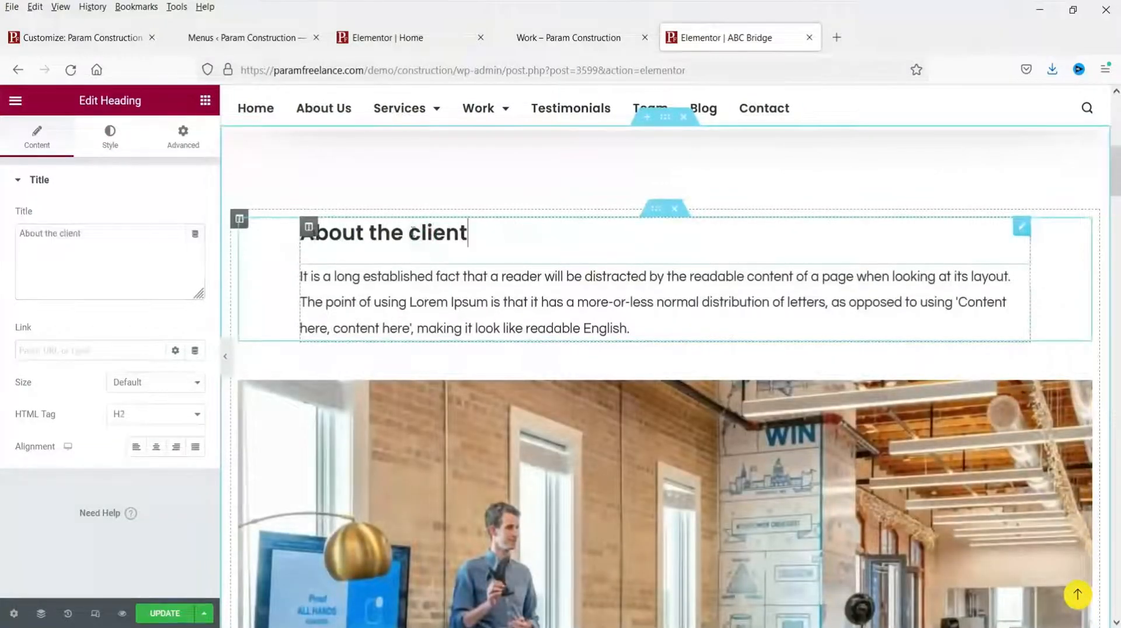
pyautogui.click(538, 303)
pyautogui.scroll(-5, 639, 401)
pyautogui.click(638, 400)
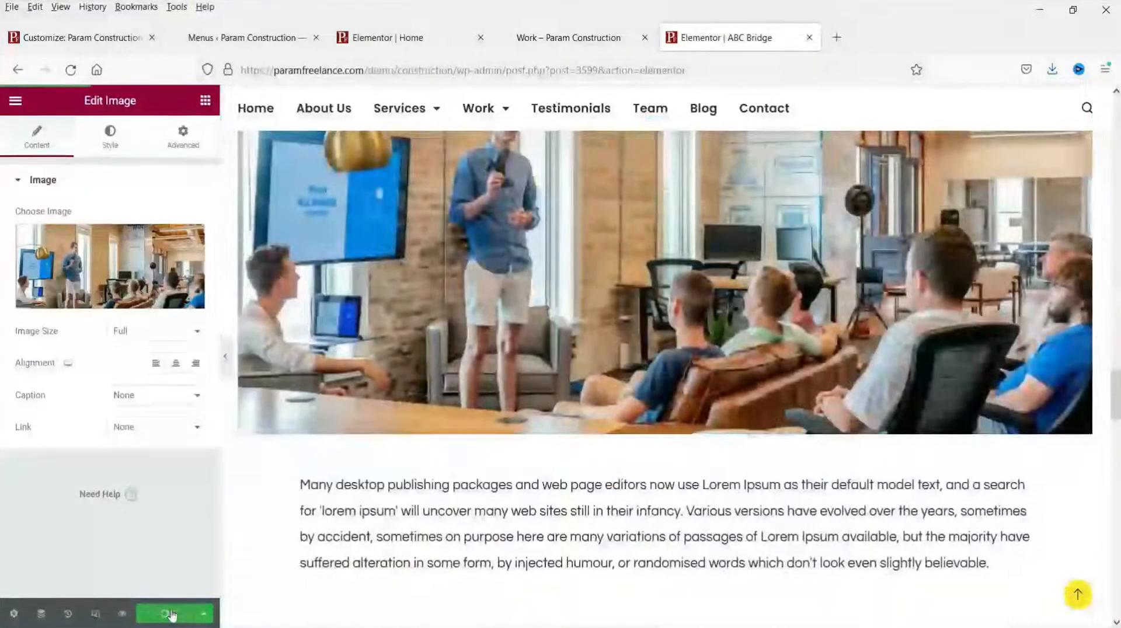
pyautogui.click(168, 612)
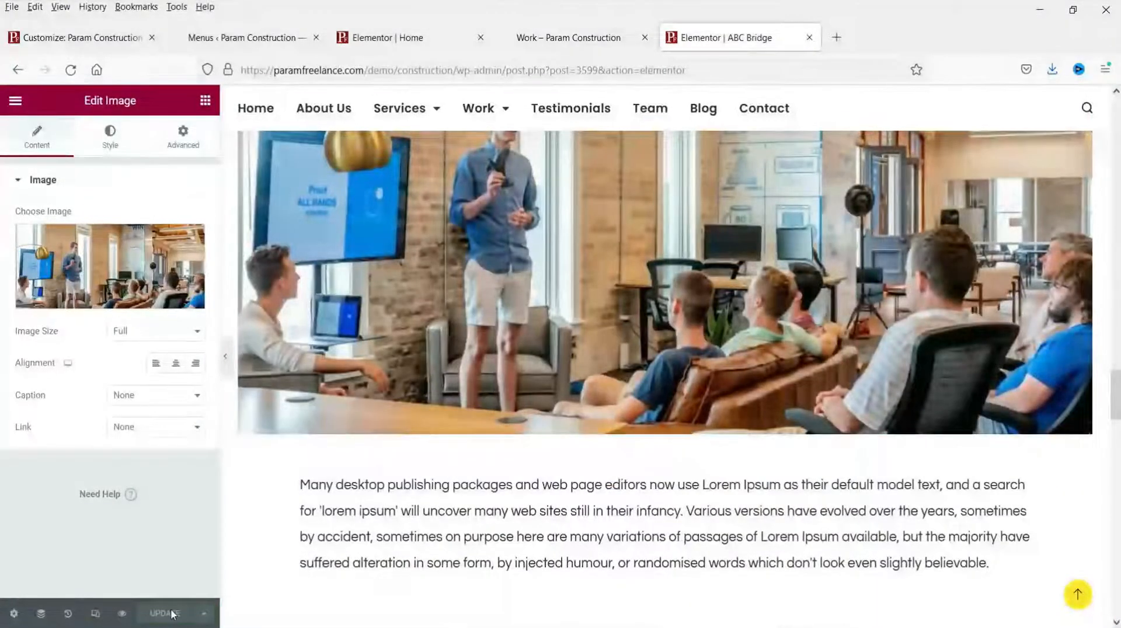
pyautogui.click(26, 108)
# Step: View the published ABC Bridge page, then return to the Menus settings tab
pyautogui.click(73, 334)
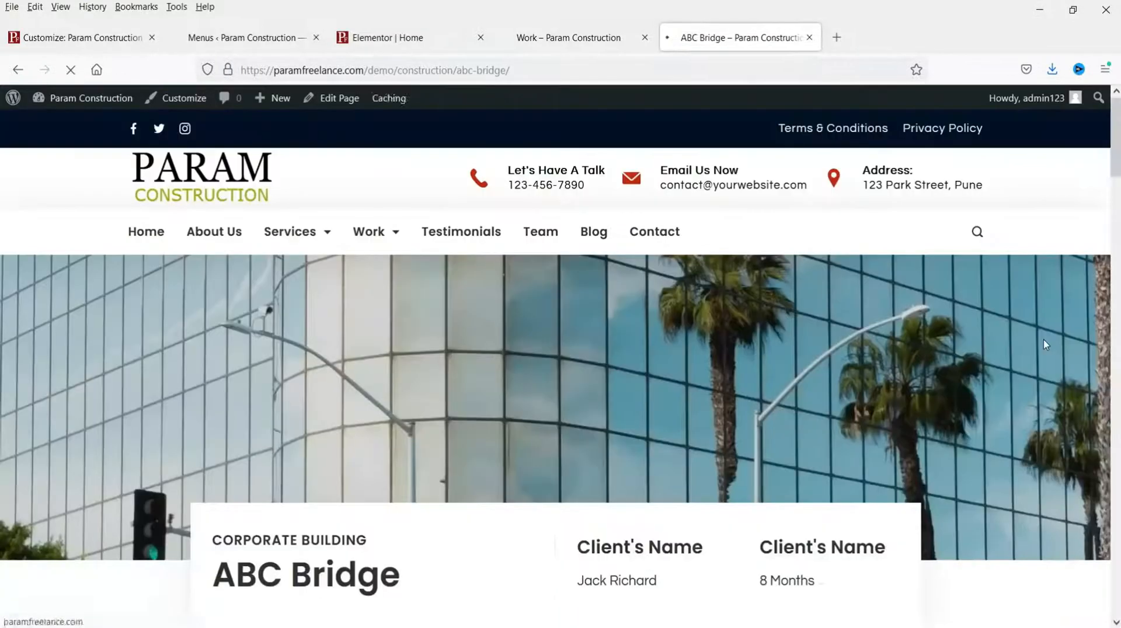
pyautogui.scroll(-3, 447, 357)
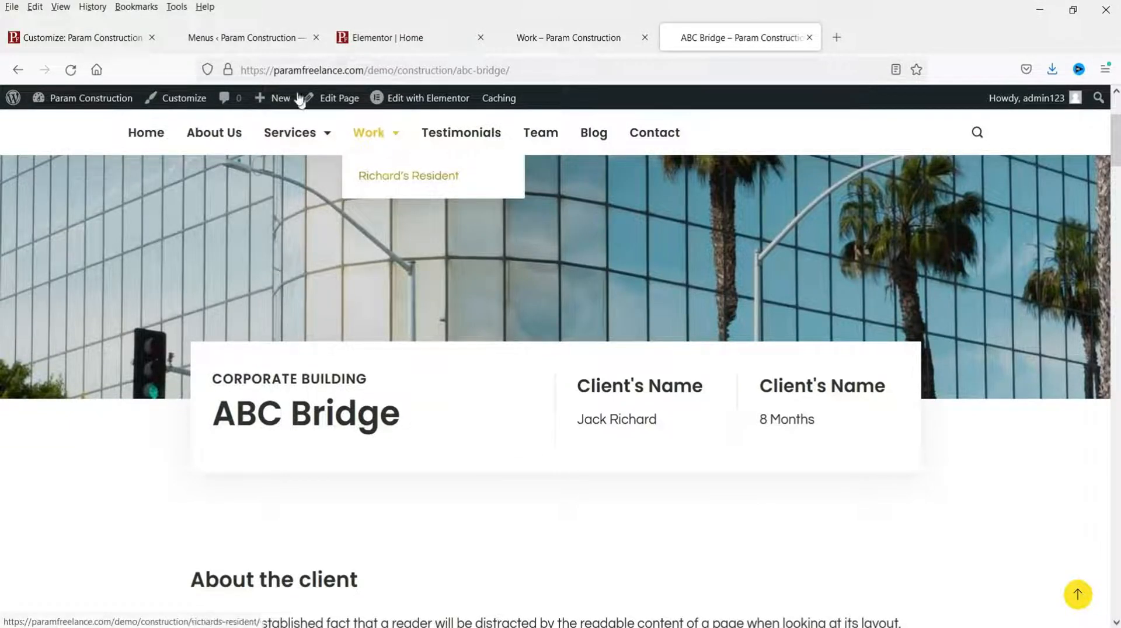
pyautogui.click(273, 41)
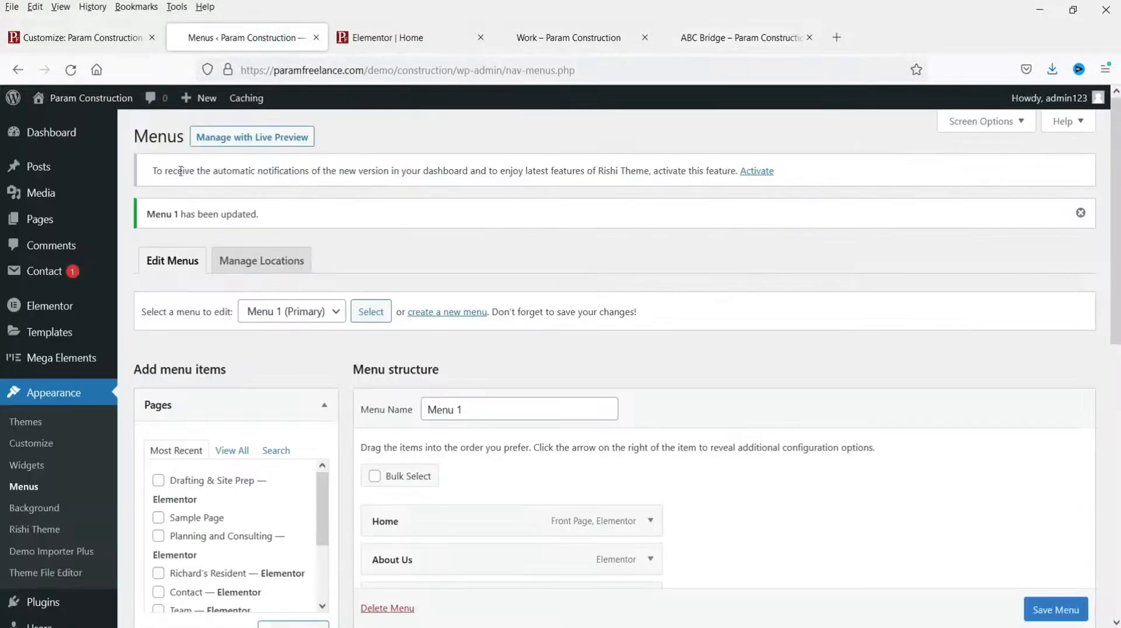
# Step: Reload Menus, nest ABC Bridge under Work below Richard's Resident in Menu 1, and save
pyautogui.click(71, 70)
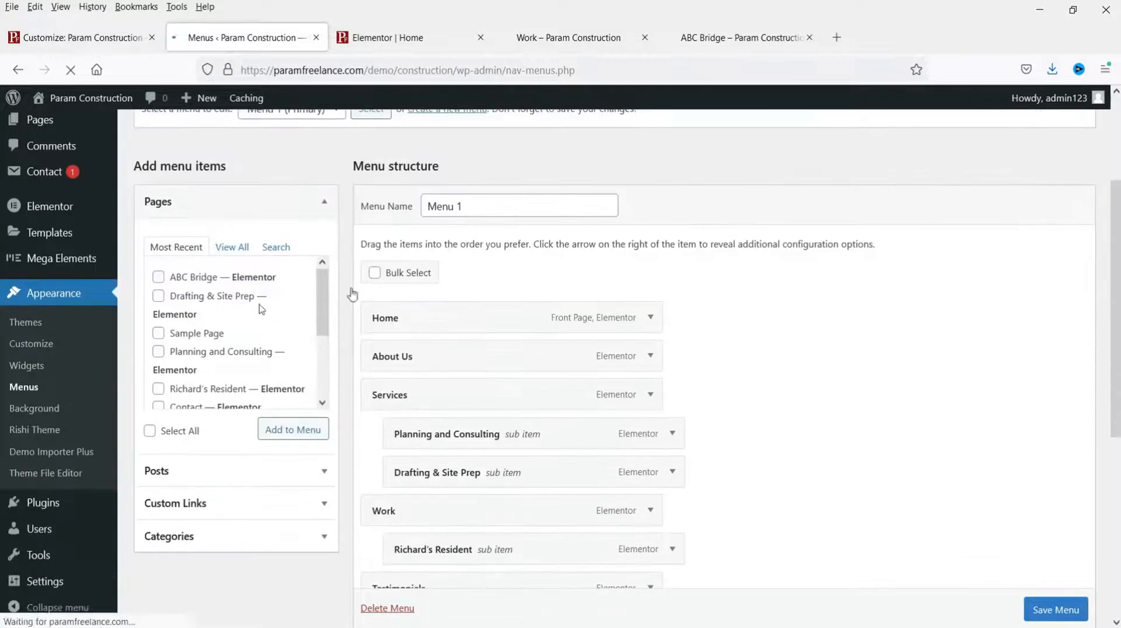
pyautogui.click(158, 278)
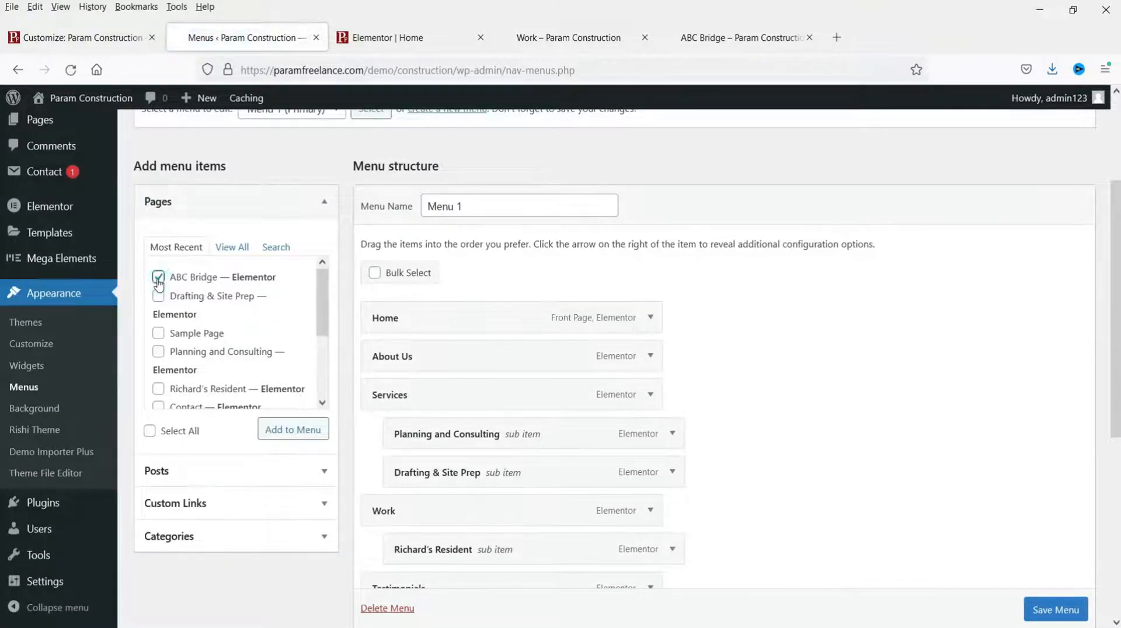
pyautogui.click(290, 430)
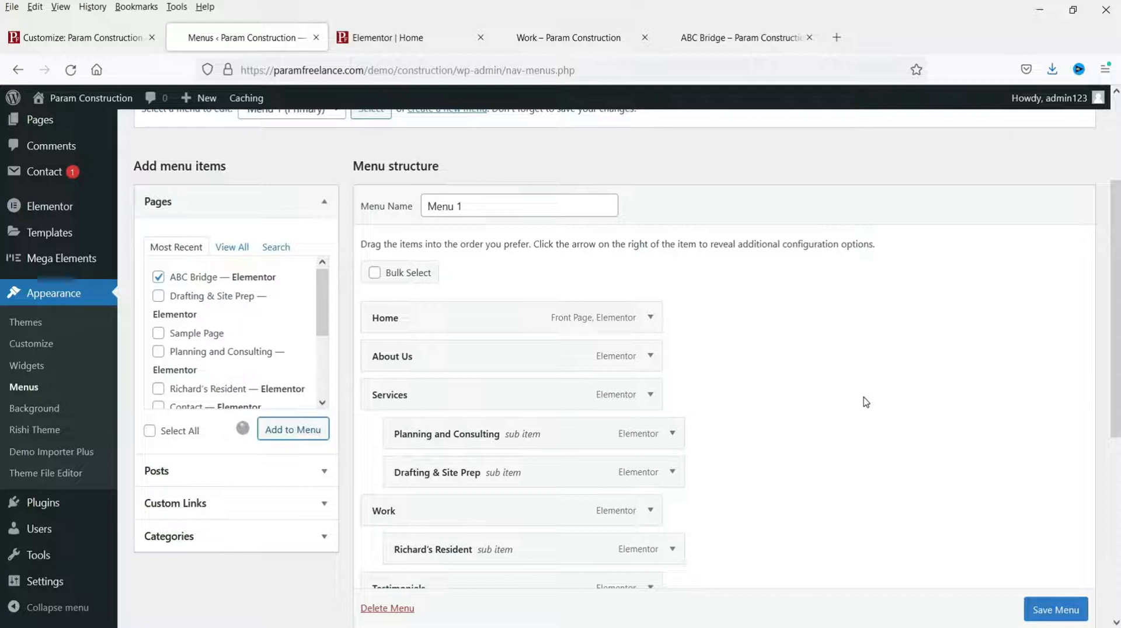
pyautogui.scroll(-3, 865, 401)
pyautogui.scroll(-2, 870, 416)
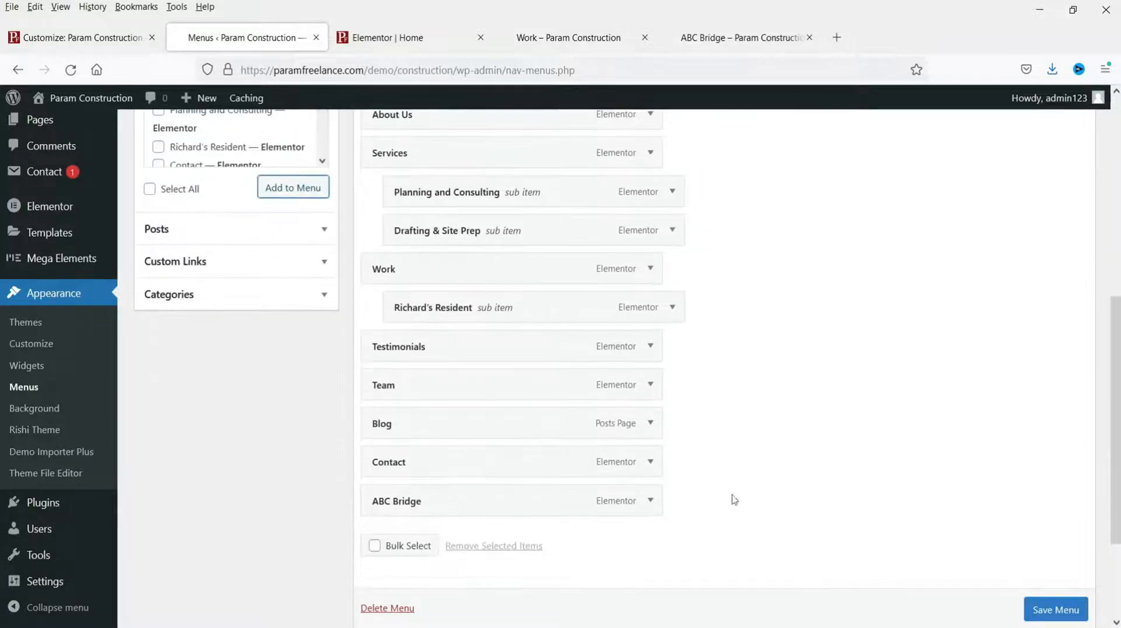
pyautogui.moveTo(440, 490); pyautogui.dragTo(430, 353)
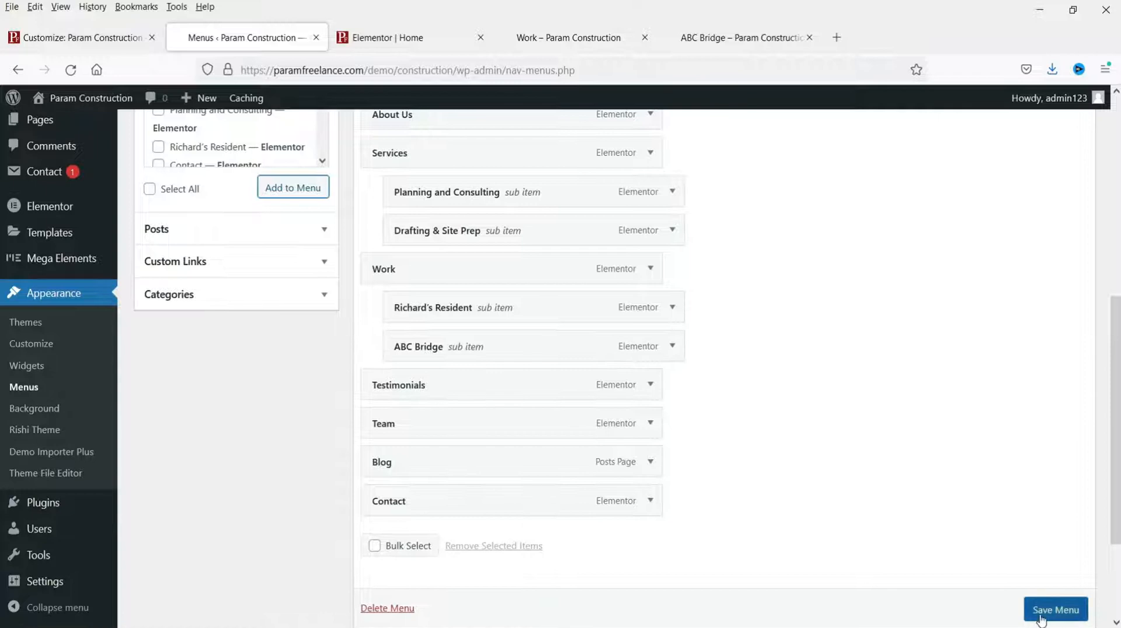
pyautogui.scroll(-1, 1039, 610)
pyautogui.click(1042, 614)
pyautogui.click(575, 36)
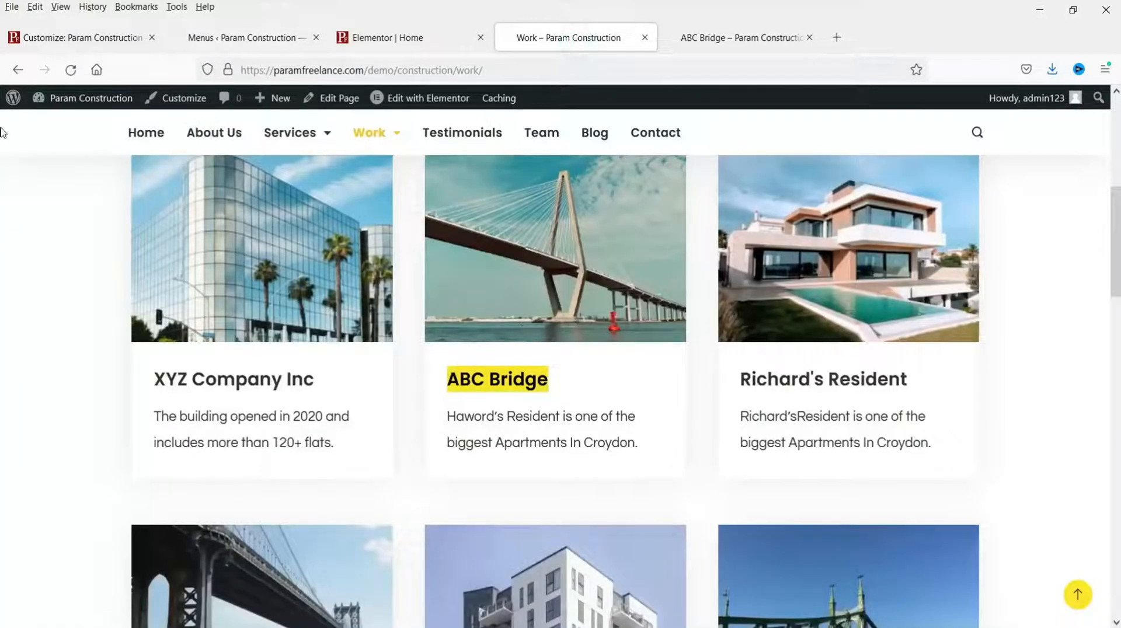
# Step: Reload the Work page and confirm ABC Bridge appears in the Work submenu
pyautogui.click(77, 75)
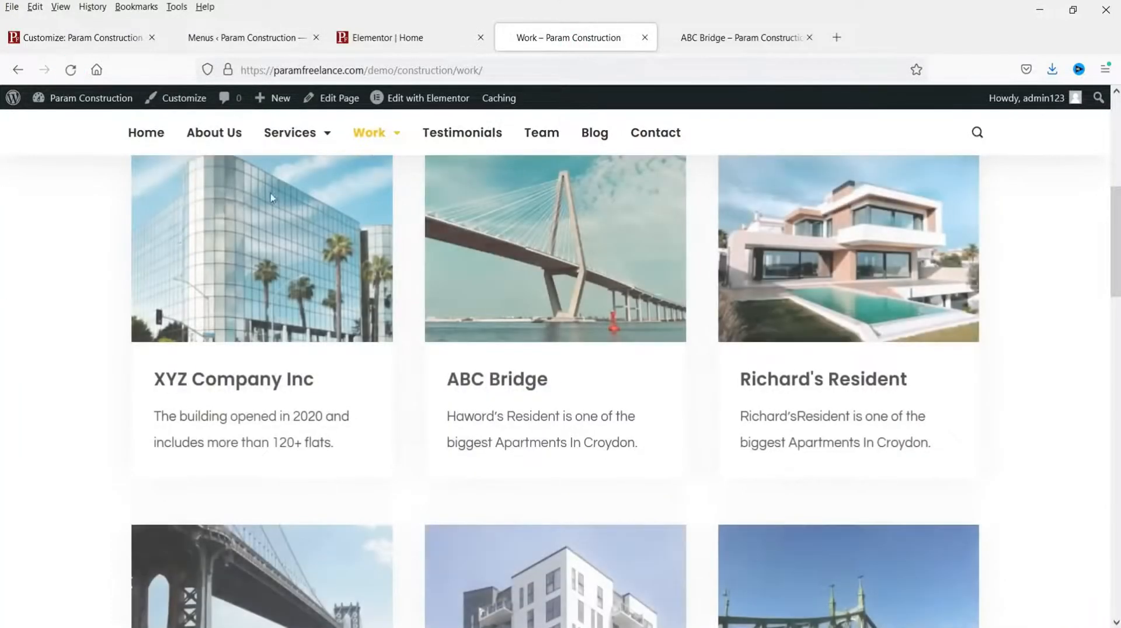
pyautogui.moveTo(390, 141)
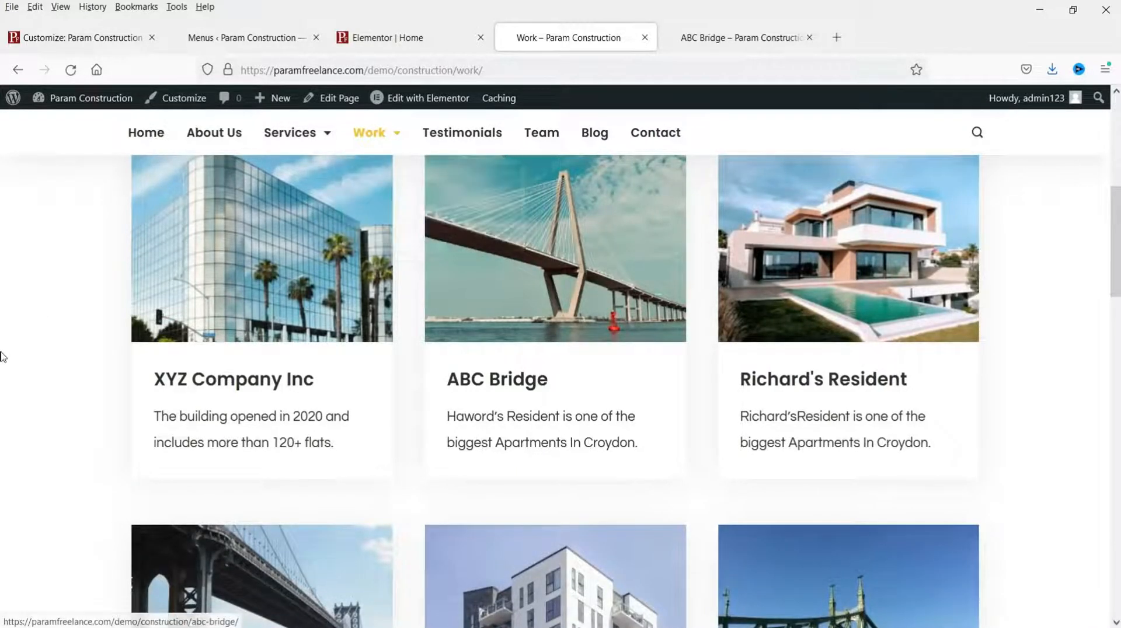
pyautogui.scroll(-5, 512, 320)
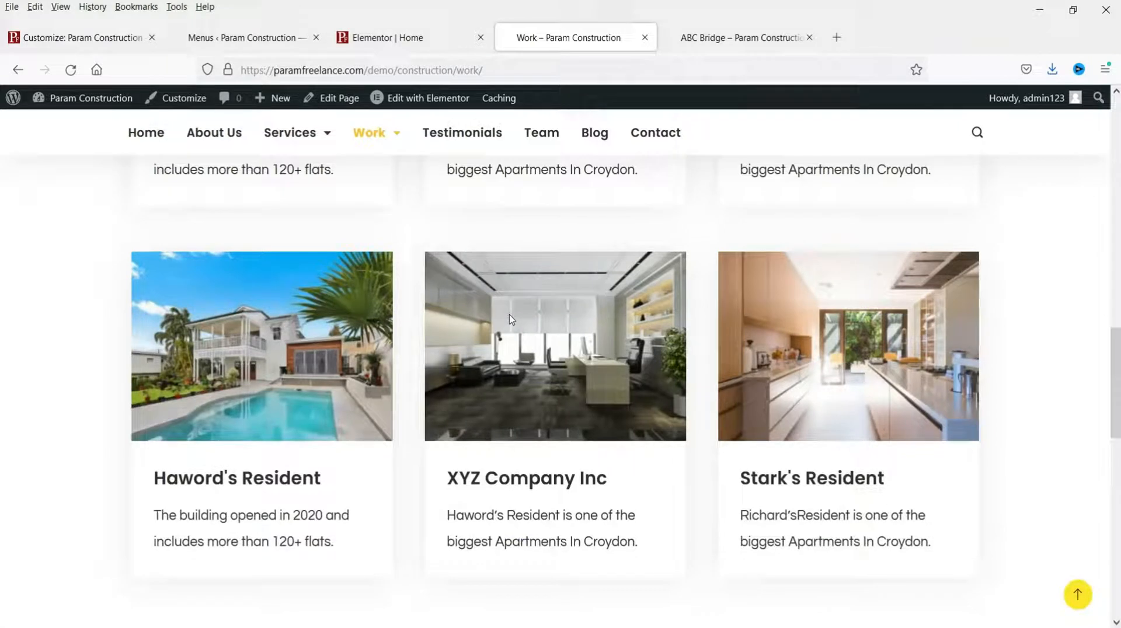
pyautogui.scroll(-3, 511, 320)
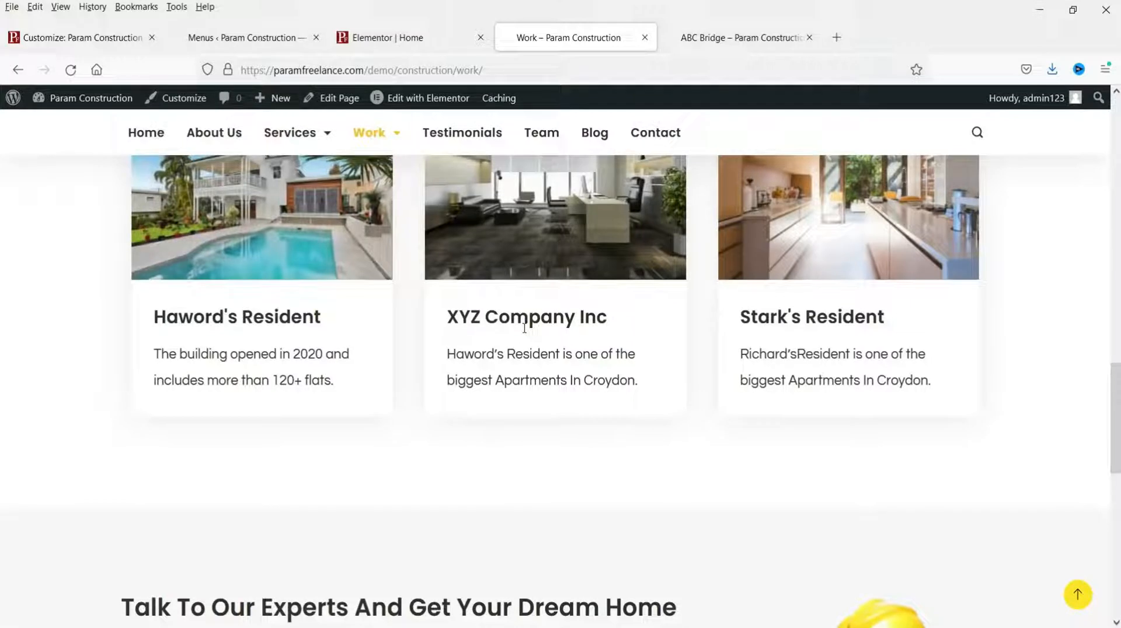
pyautogui.scroll(-4, 524, 328)
pyautogui.scroll(11, 525, 335)
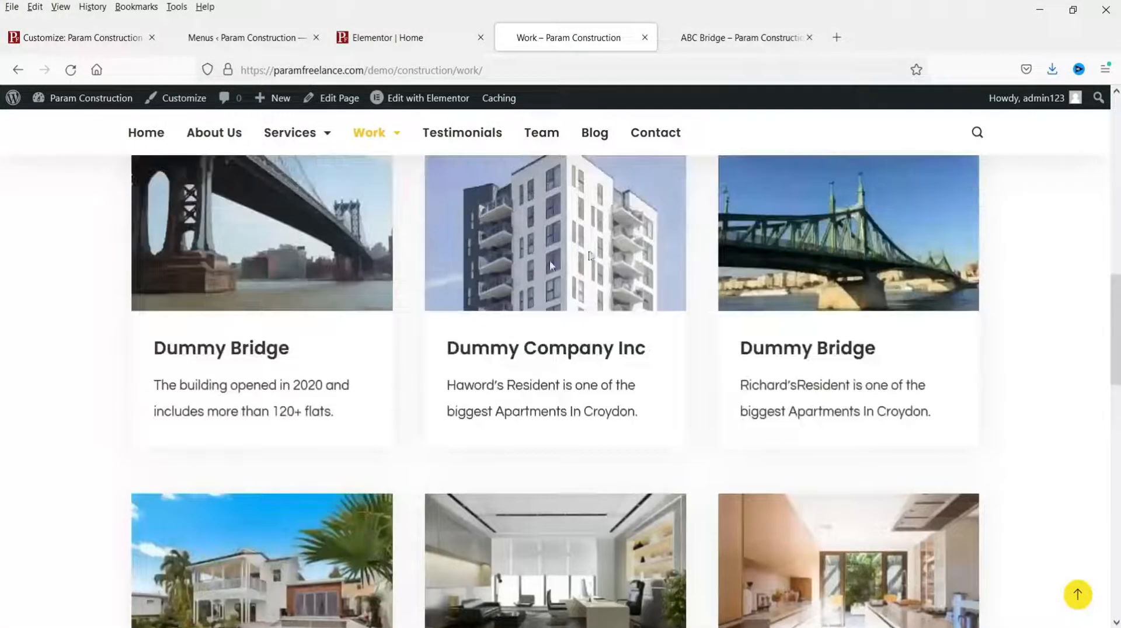
pyautogui.scroll(13, 566, 325)
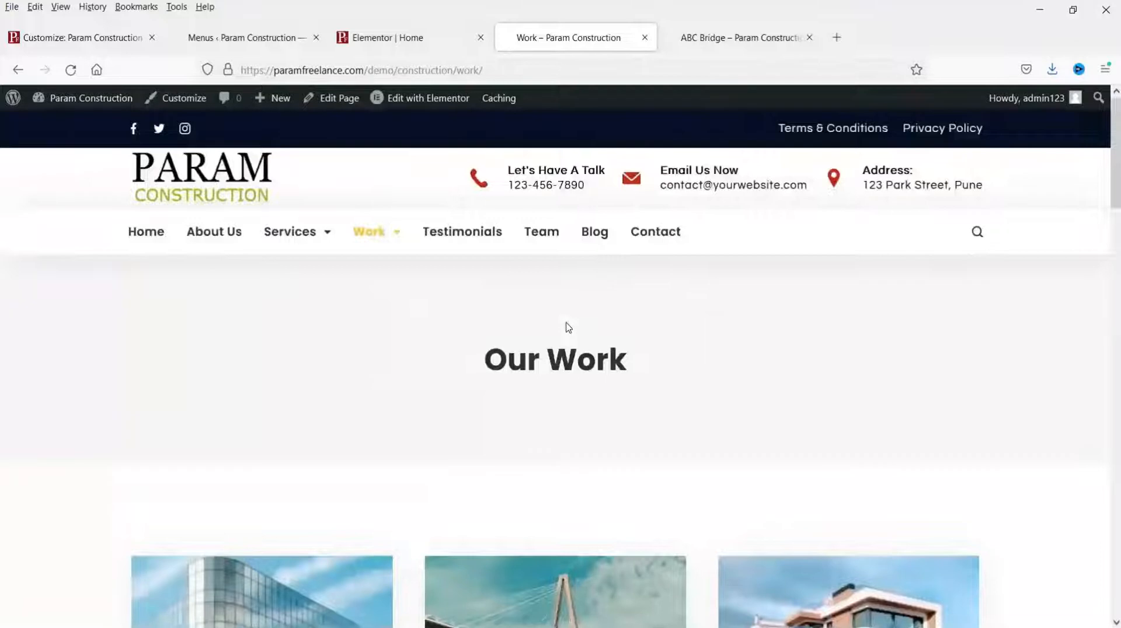
# Step: Open the live Testimonials page and close the ABC Bridge tab
pyautogui.click(468, 233)
pyautogui.scroll(-5, 469, 238)
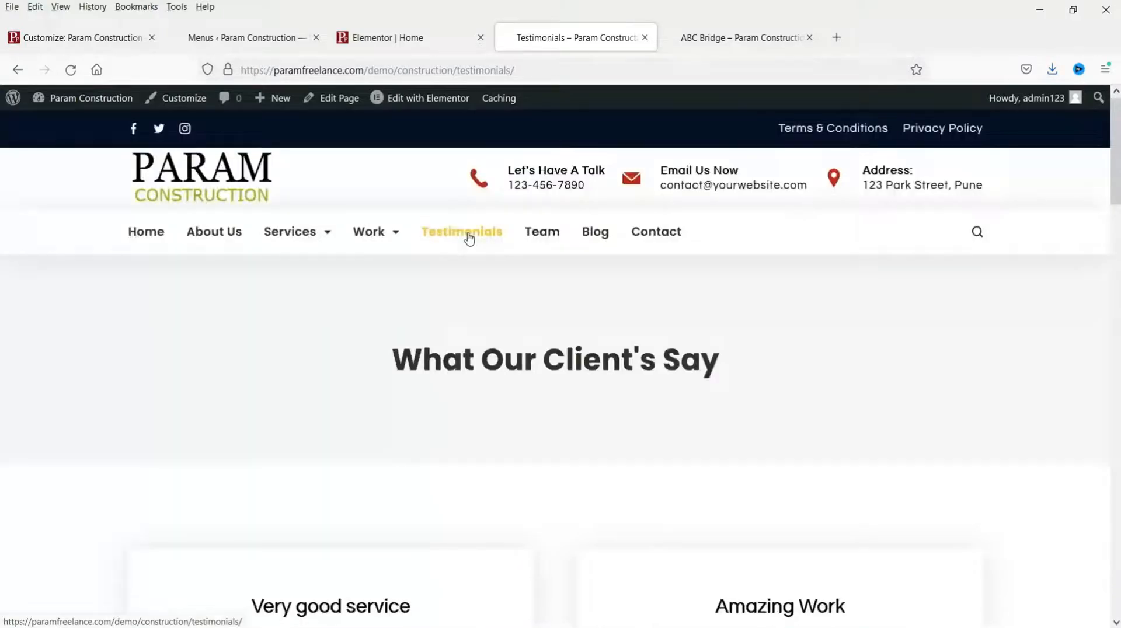
pyautogui.click(809, 37)
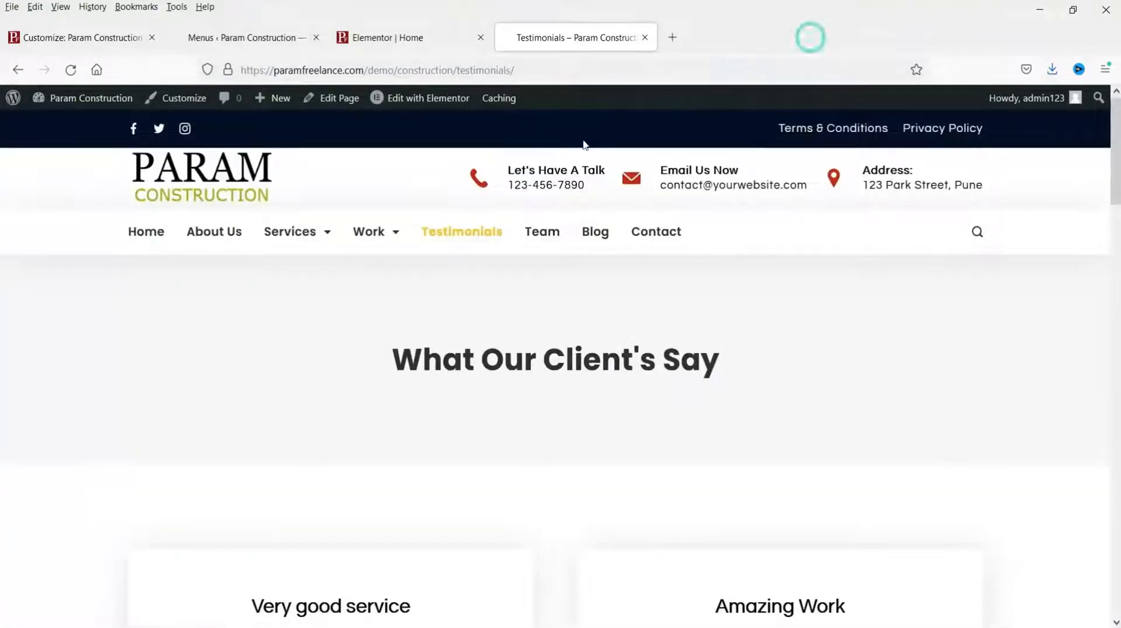
# Step: Open the Testimonials page in Elementor in a separate tab and select the Very good service testimonial
pyautogui.rightClick(435, 104)
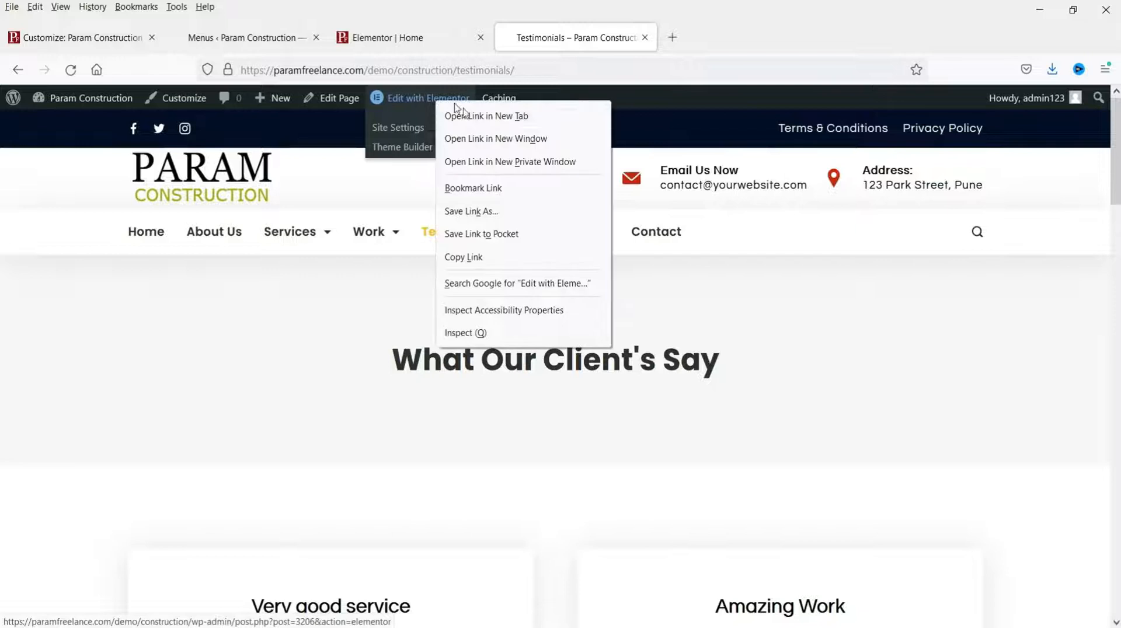
pyautogui.click(461, 113)
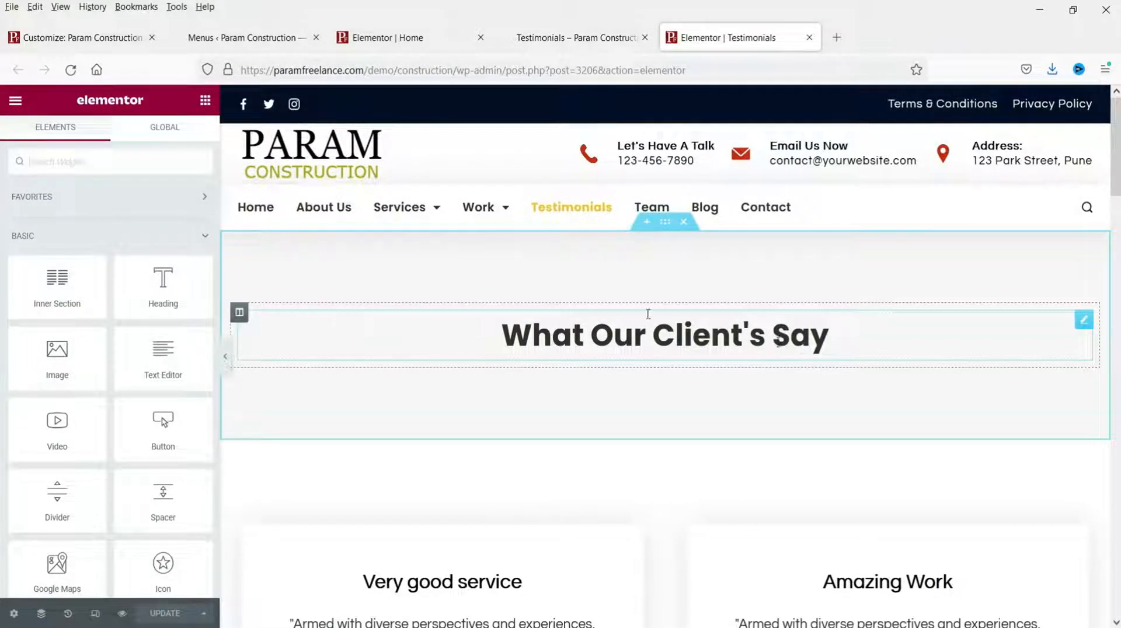
pyautogui.click(594, 343)
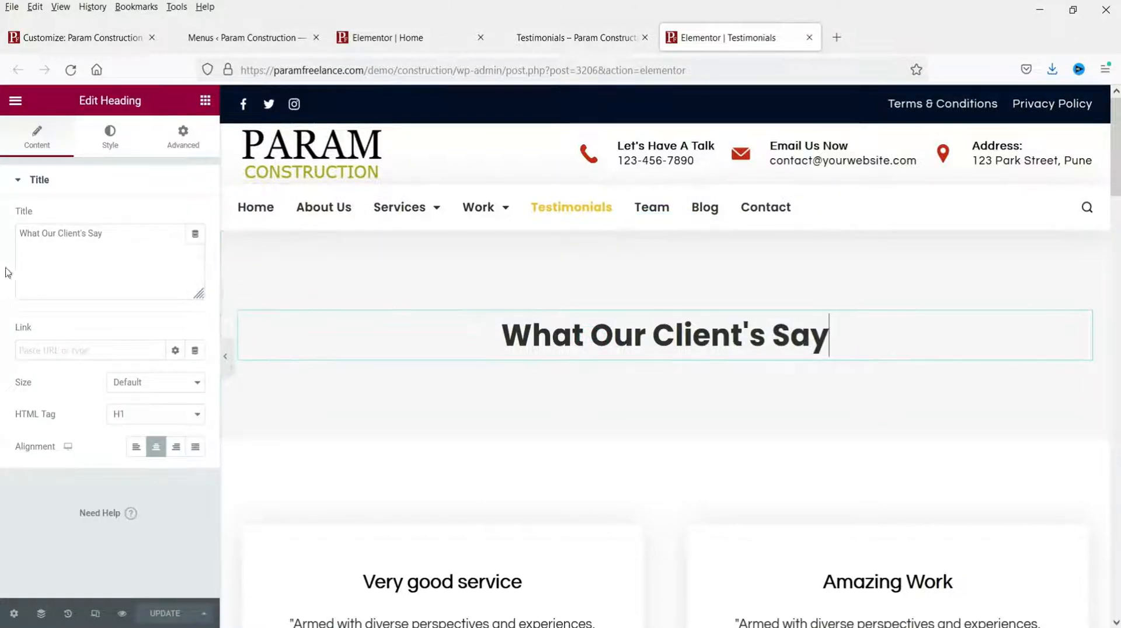
pyautogui.scroll(-5, 690, 340)
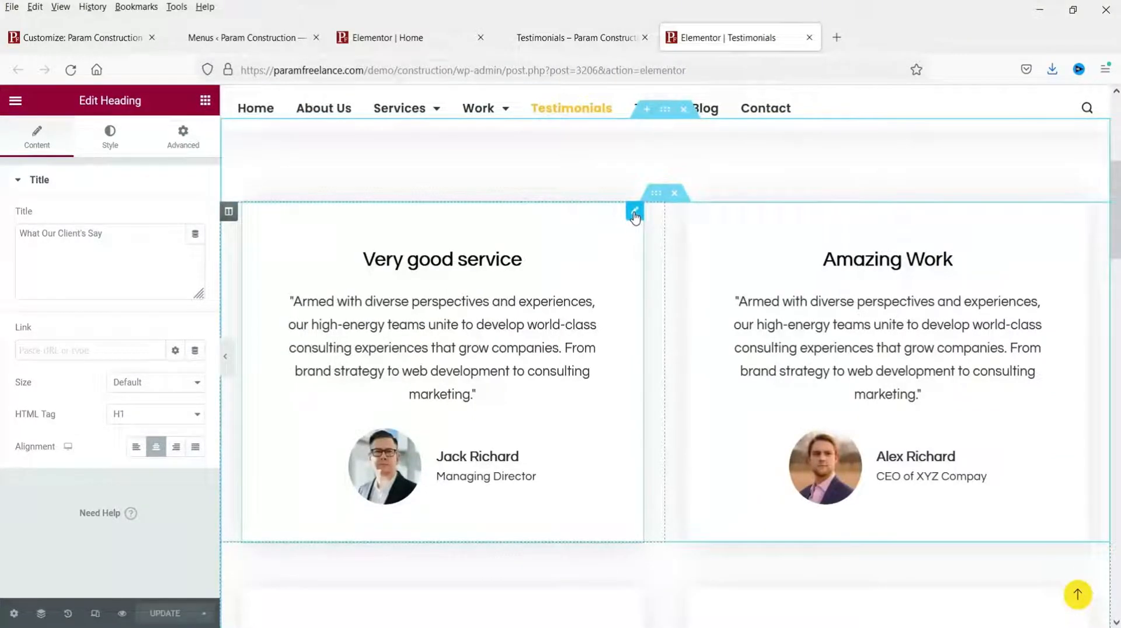
pyautogui.click(635, 216)
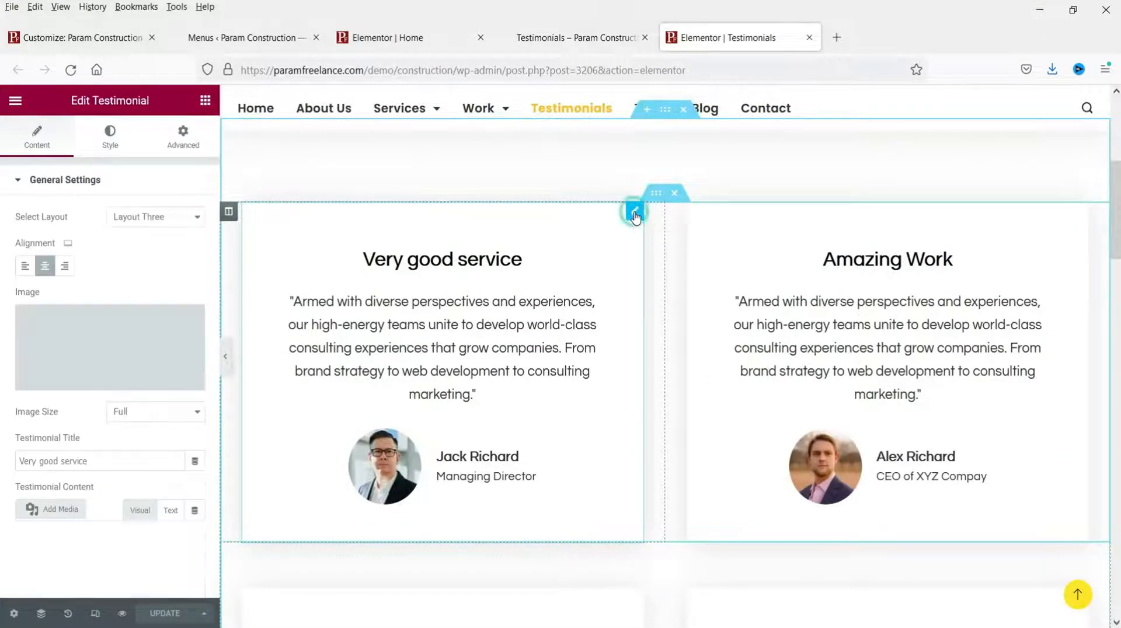
# Step: Review the Very good service testimonial's title and quote text in the settings panel
pyautogui.scroll(-3, 88, 374)
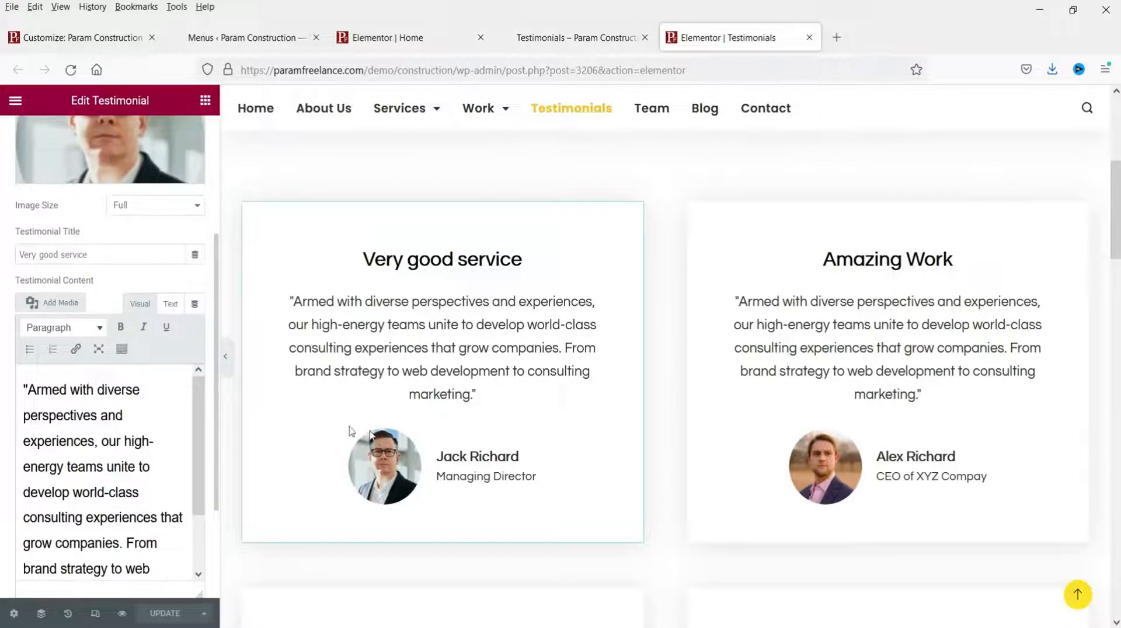
pyautogui.scroll(2, 57, 151)
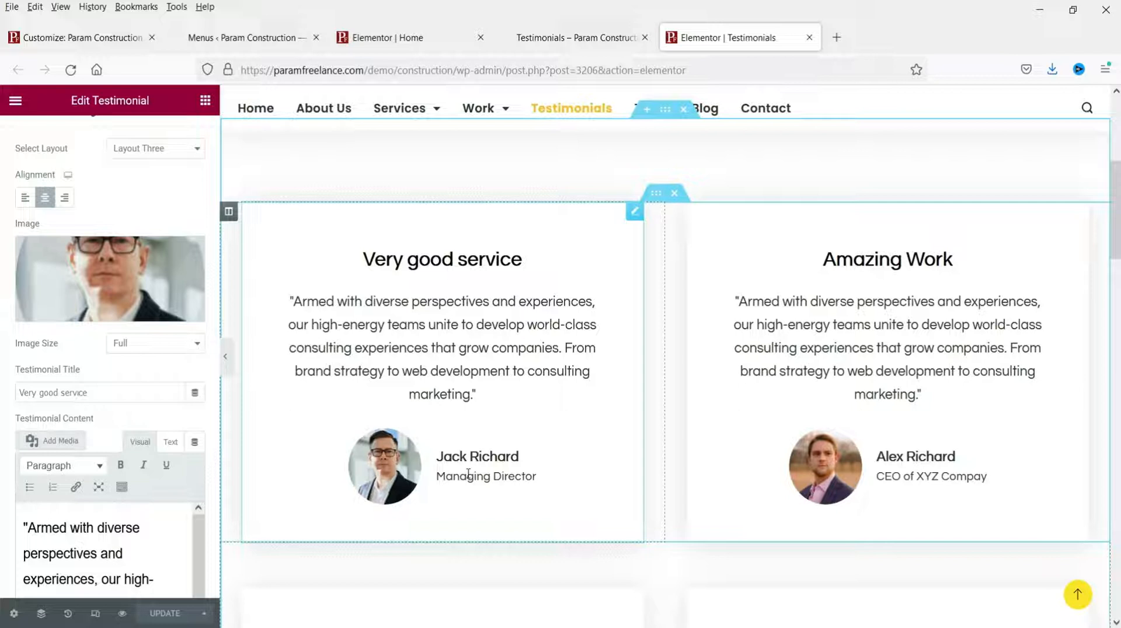
pyautogui.scroll(-1, 150, 394)
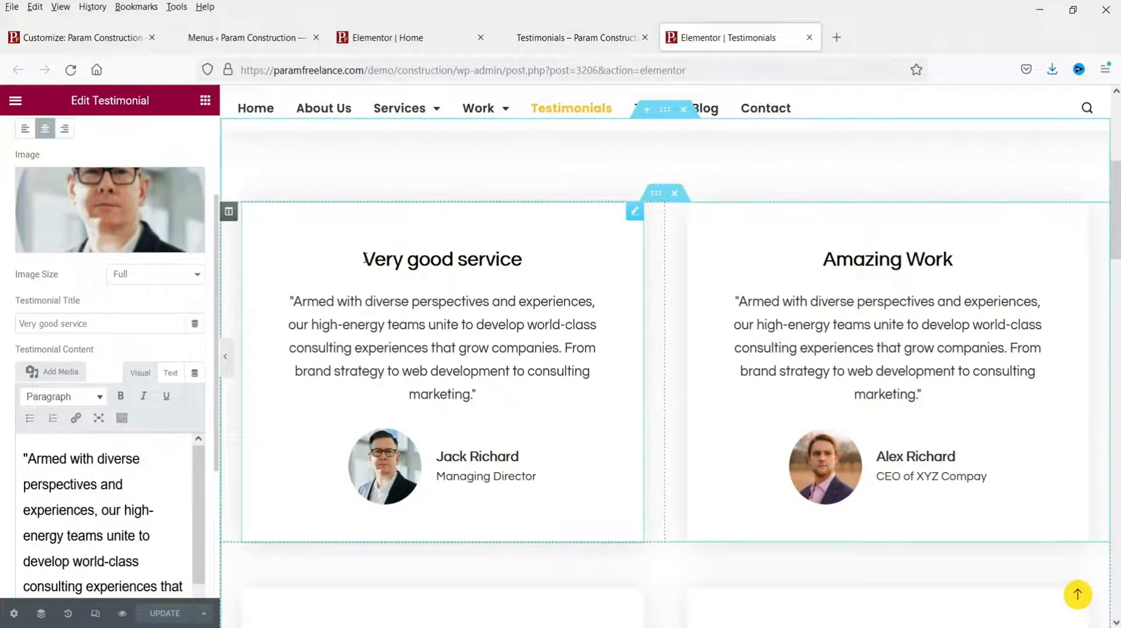
pyautogui.moveTo(363, 259); pyautogui.dragTo(524, 260)
pyautogui.click(524, 259)
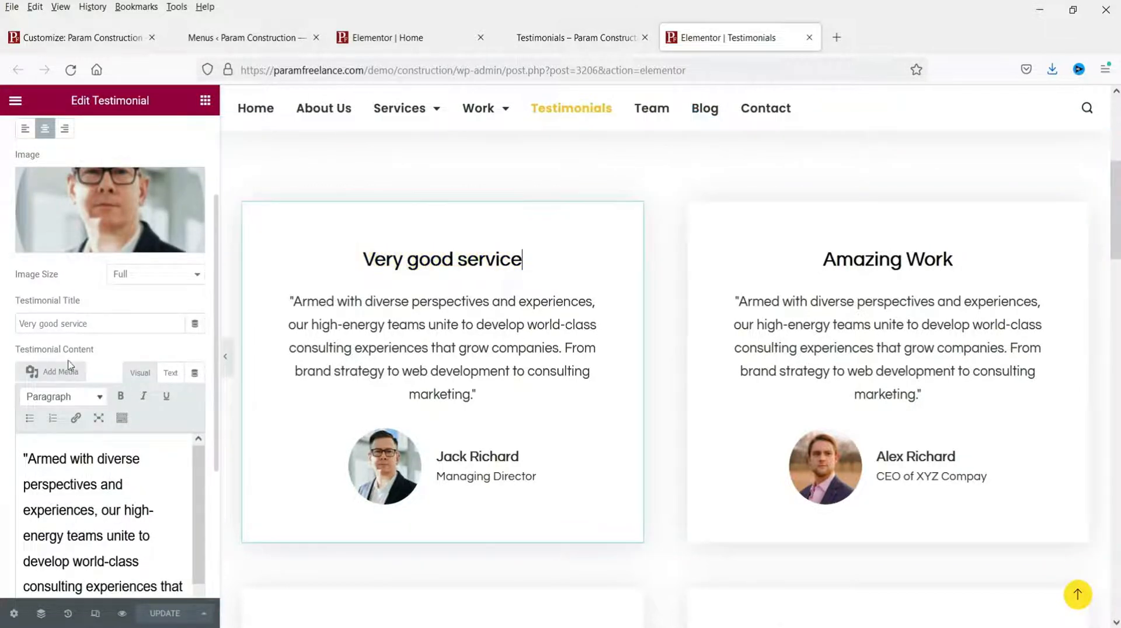
pyautogui.tripleClick(48, 323)
pyautogui.click(65, 497)
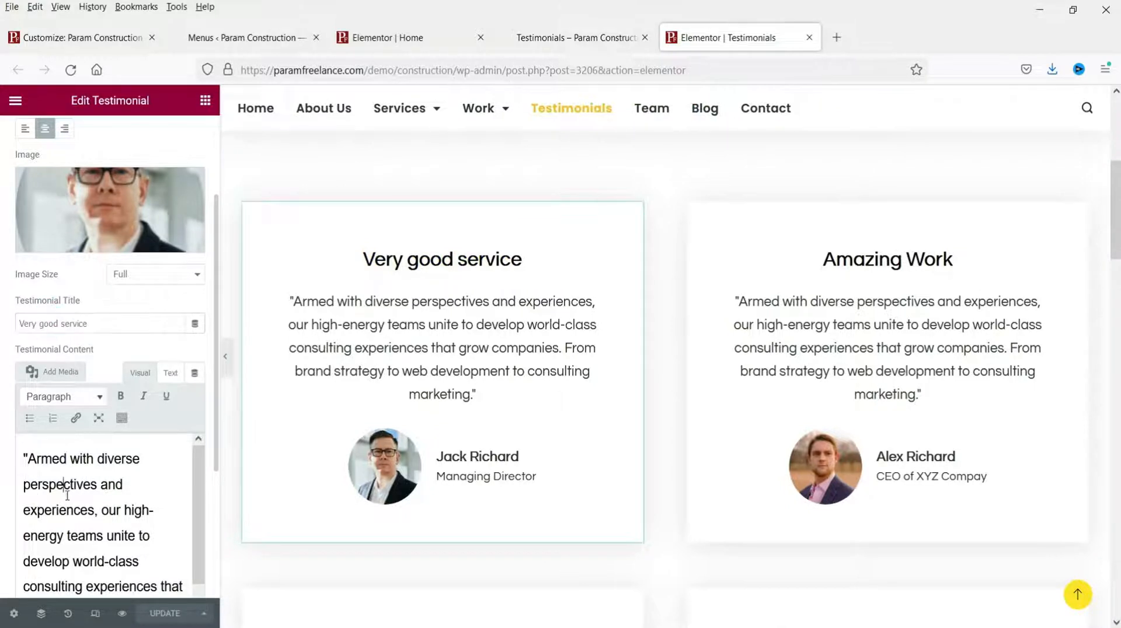
pyautogui.moveTo(117, 523); pyautogui.dragTo(139, 561)
pyautogui.scroll(-3, 333, 438)
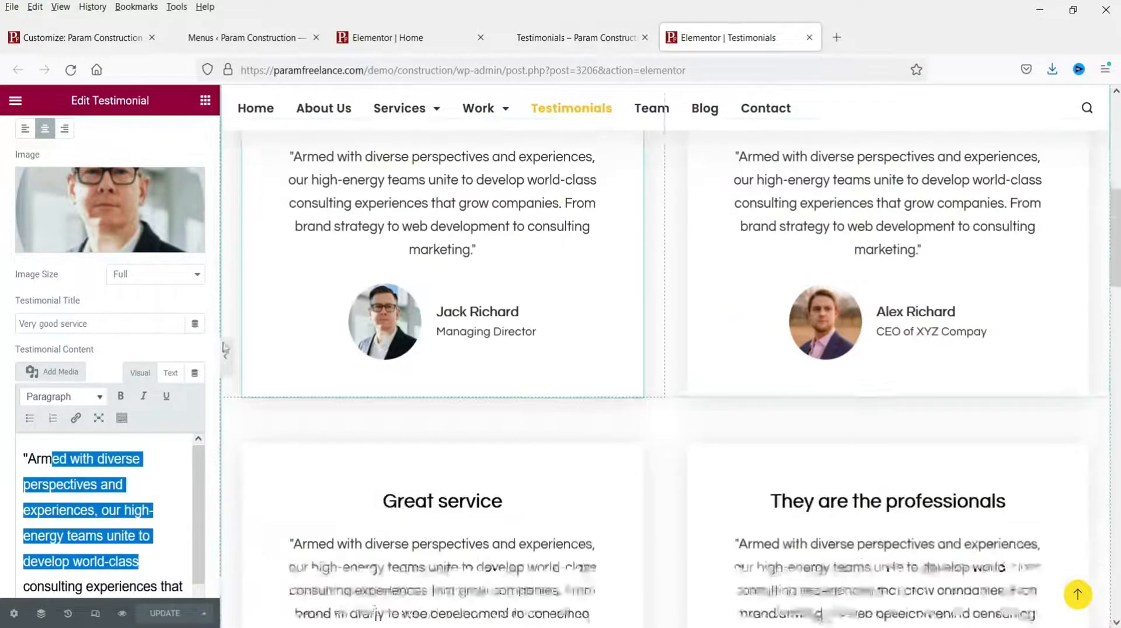
pyautogui.scroll(-3, 49, 370)
pyautogui.scroll(-3, 304, 441)
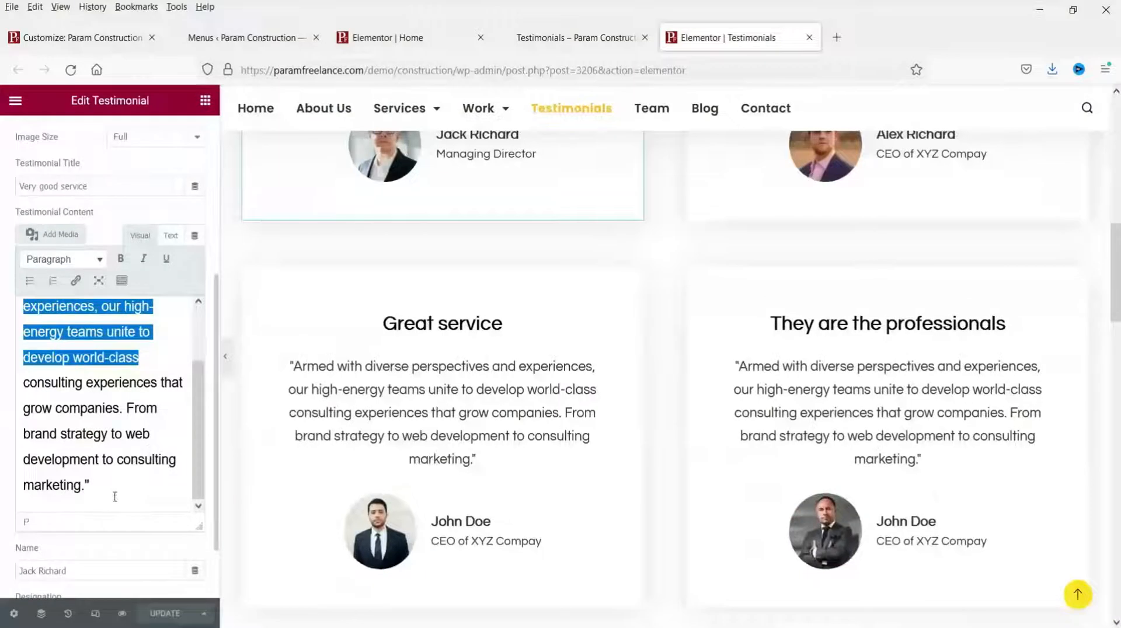
# Step: Check the reviewer name, widen the settings panel, and select the Amazing Work testimonial
pyautogui.moveTo(66, 571); pyautogui.dragTo(29, 585)
pyautogui.moveTo(218, 483); pyautogui.dragTo(202, 526)
pyautogui.click(167, 547)
pyautogui.scroll(-2, 169, 544)
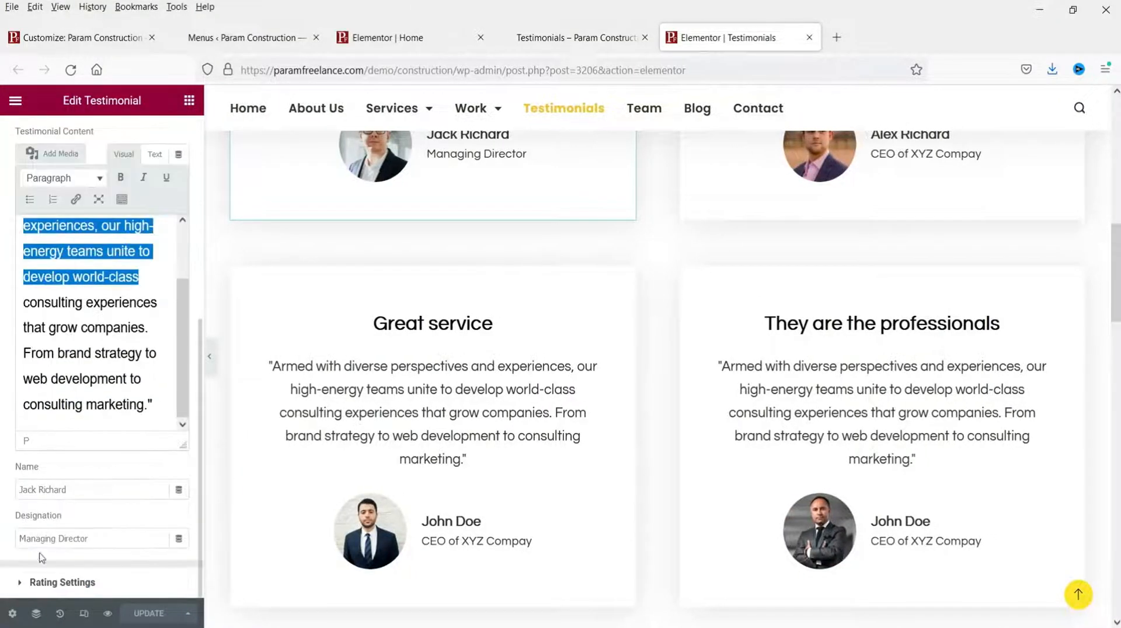
pyautogui.scroll(5, 452, 285)
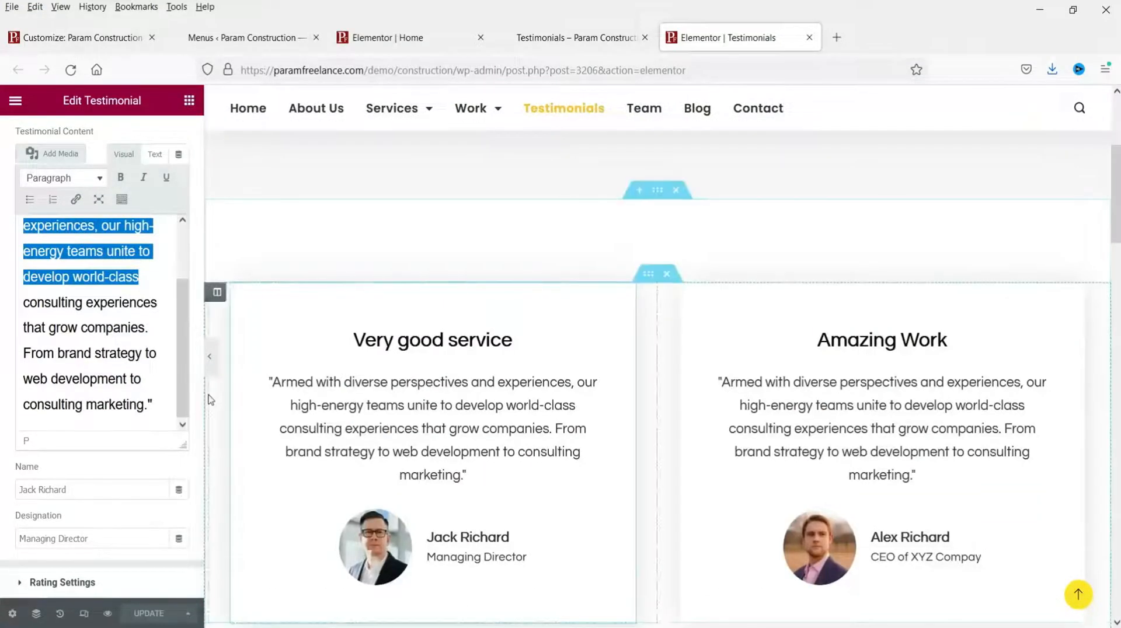
pyautogui.moveTo(204, 392); pyautogui.dragTo(240, 396)
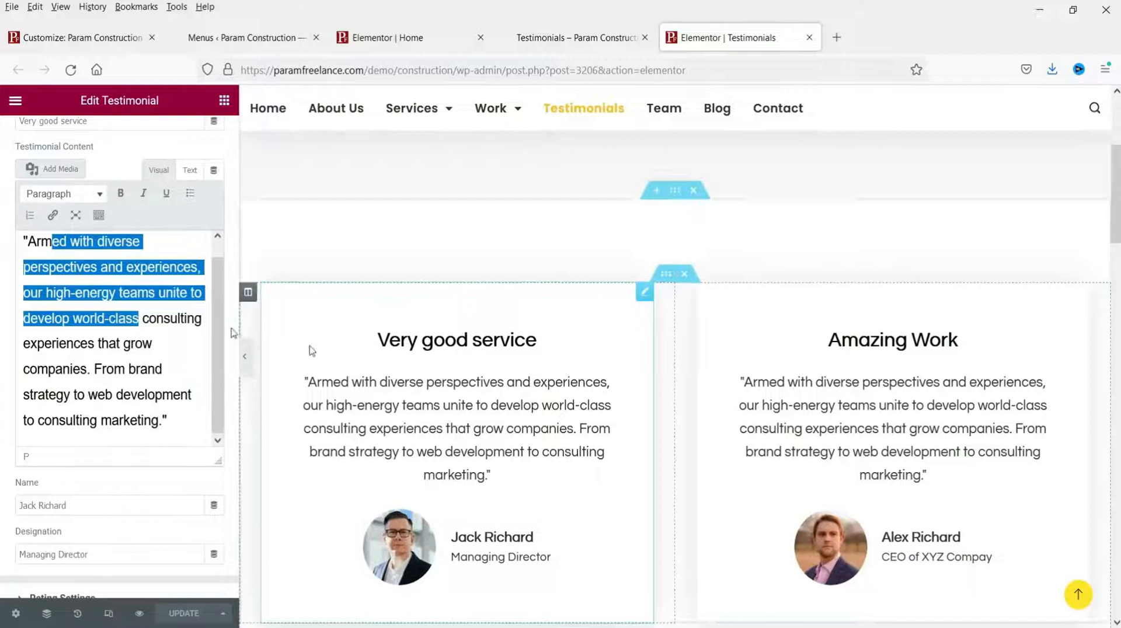
pyautogui.click(129, 295)
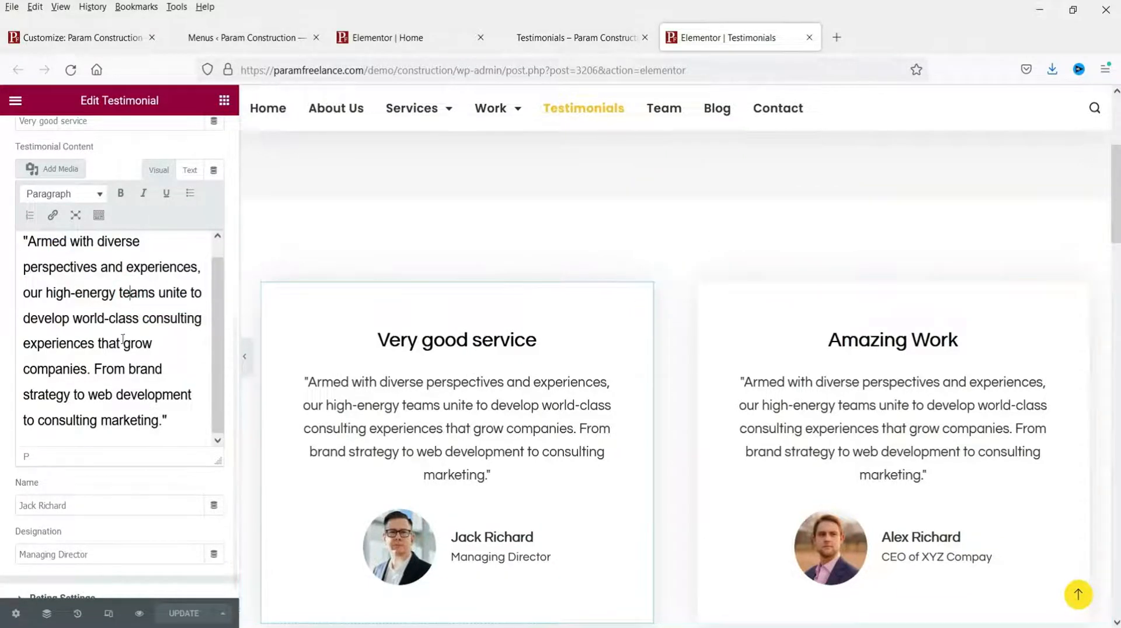
pyautogui.click(1080, 291)
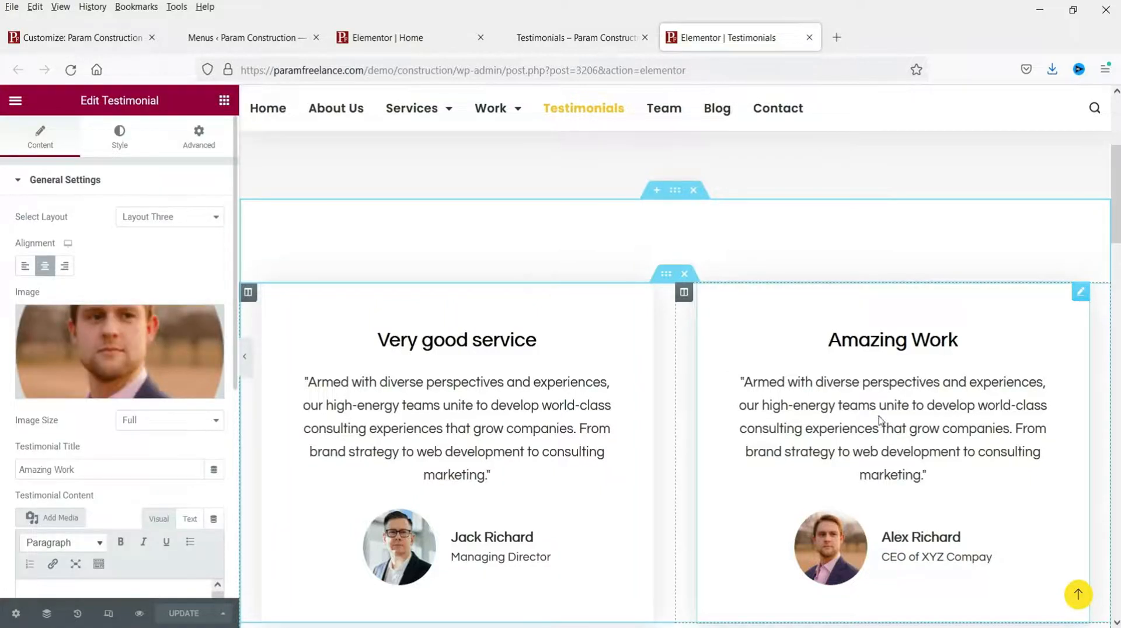
# Step: Review the Great service and They are the professionals testimonial settings
pyautogui.scroll(-7, 896, 405)
pyautogui.click(644, 283)
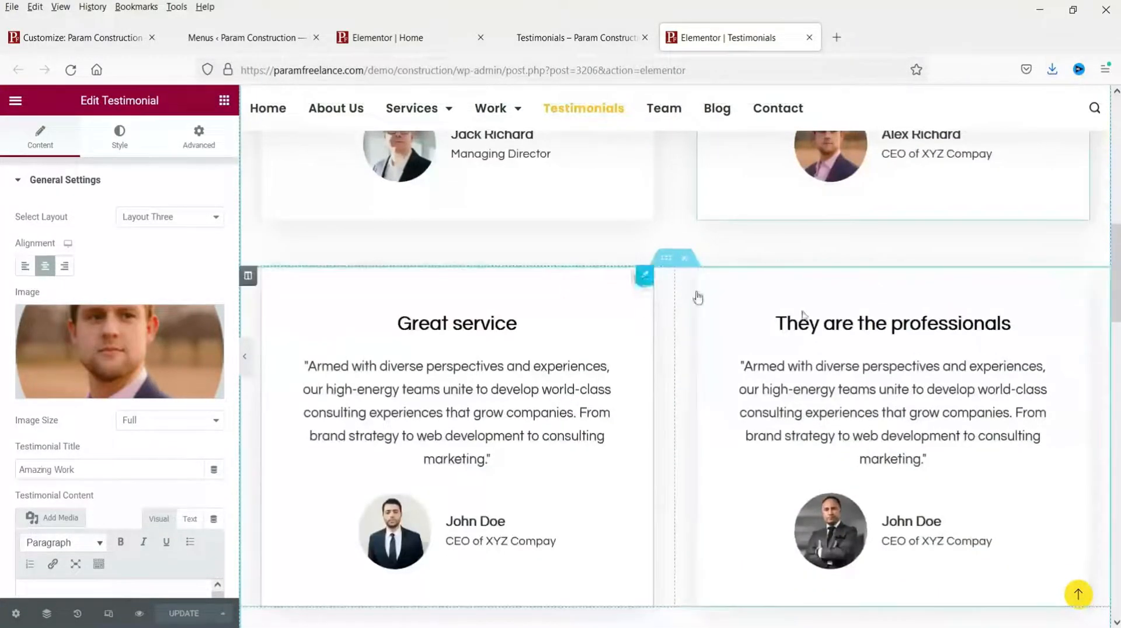
pyautogui.click(1079, 276)
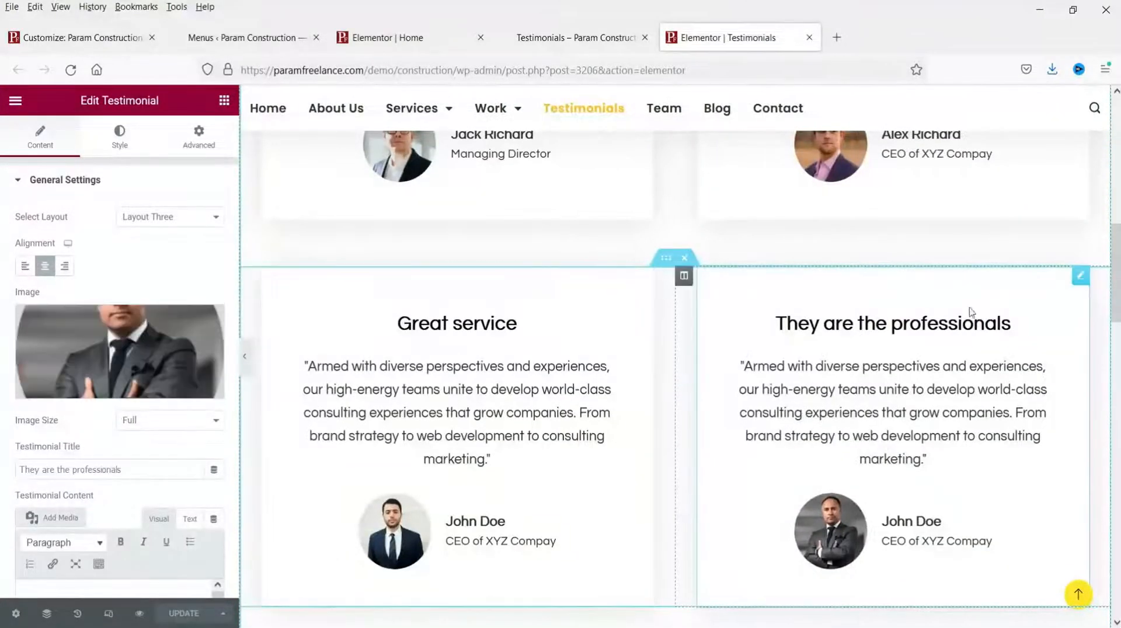
pyautogui.scroll(-5, 803, 429)
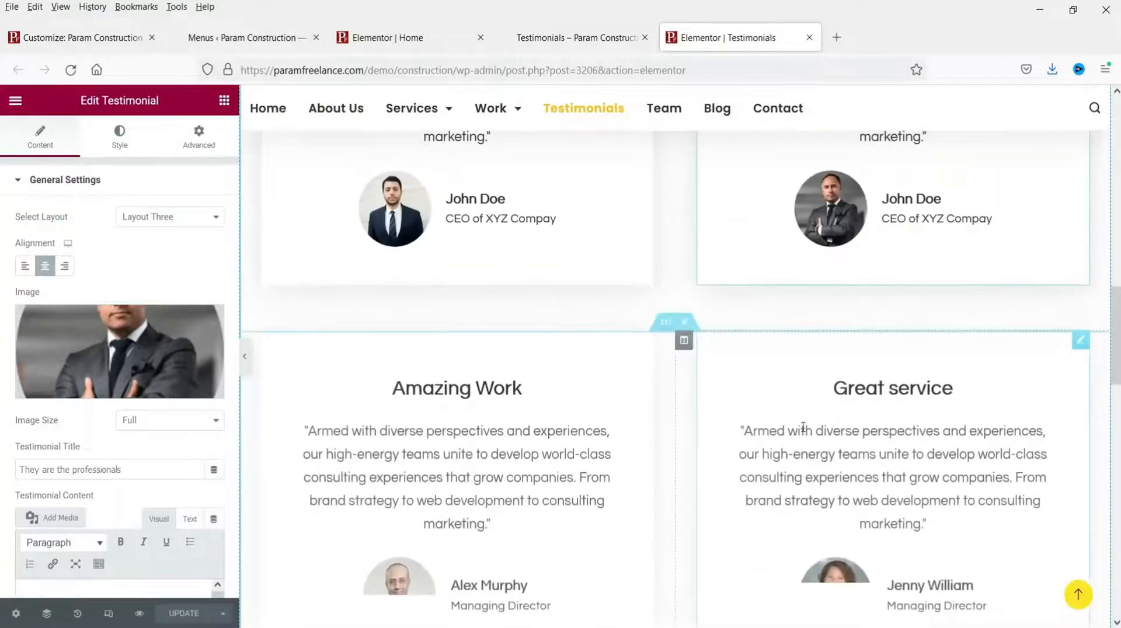
pyautogui.scroll(15, 803, 429)
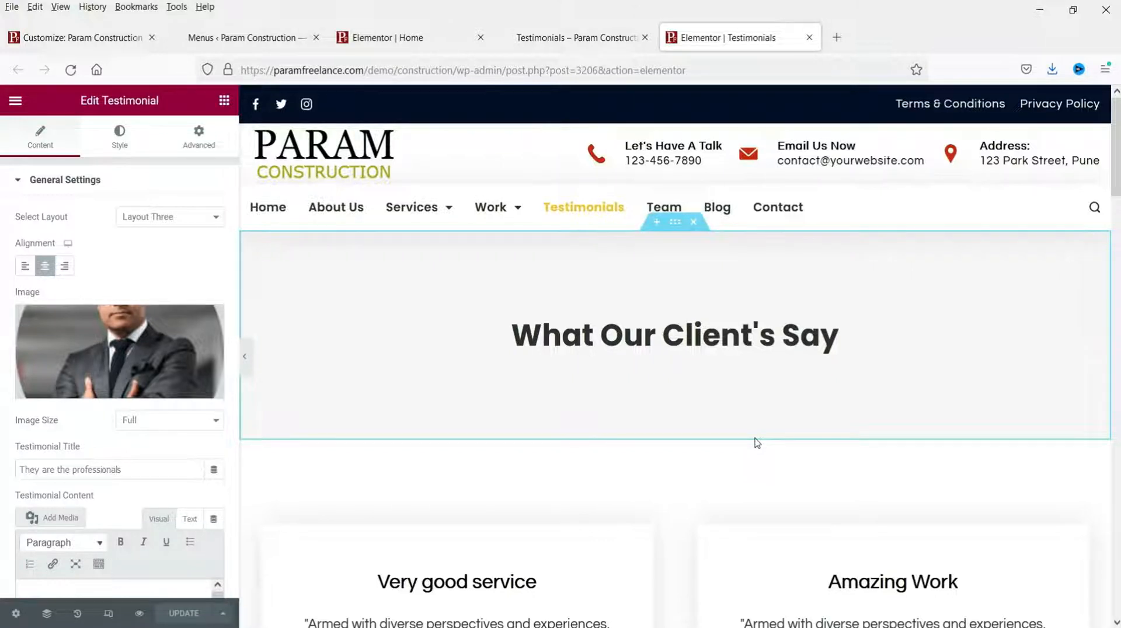
pyautogui.scroll(-4, 586, 352)
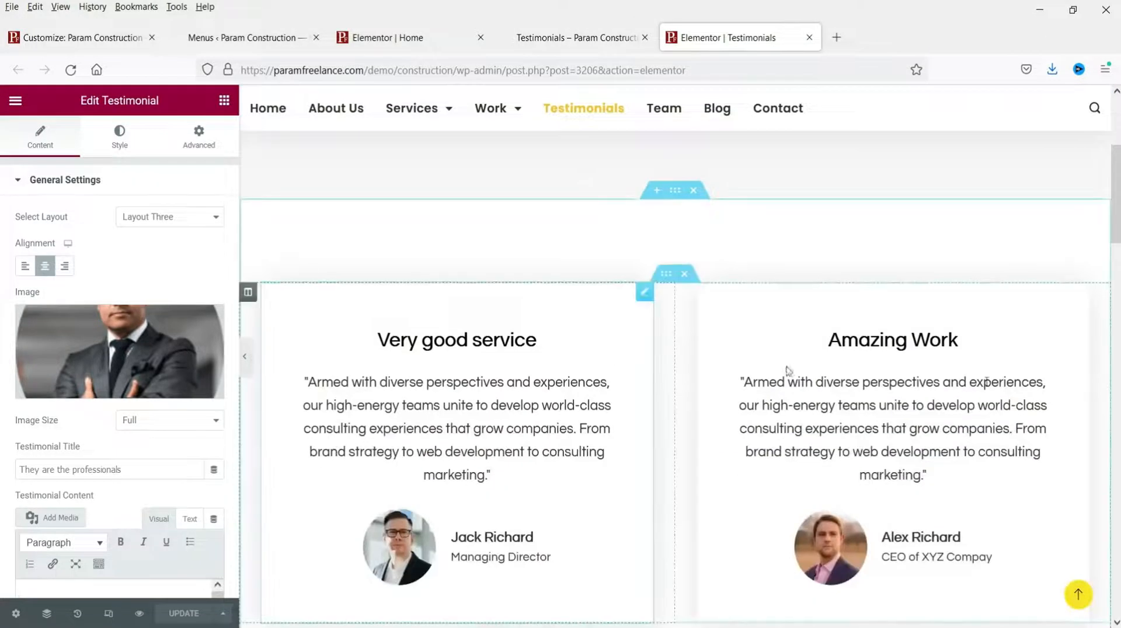
pyautogui.scroll(-6, 788, 371)
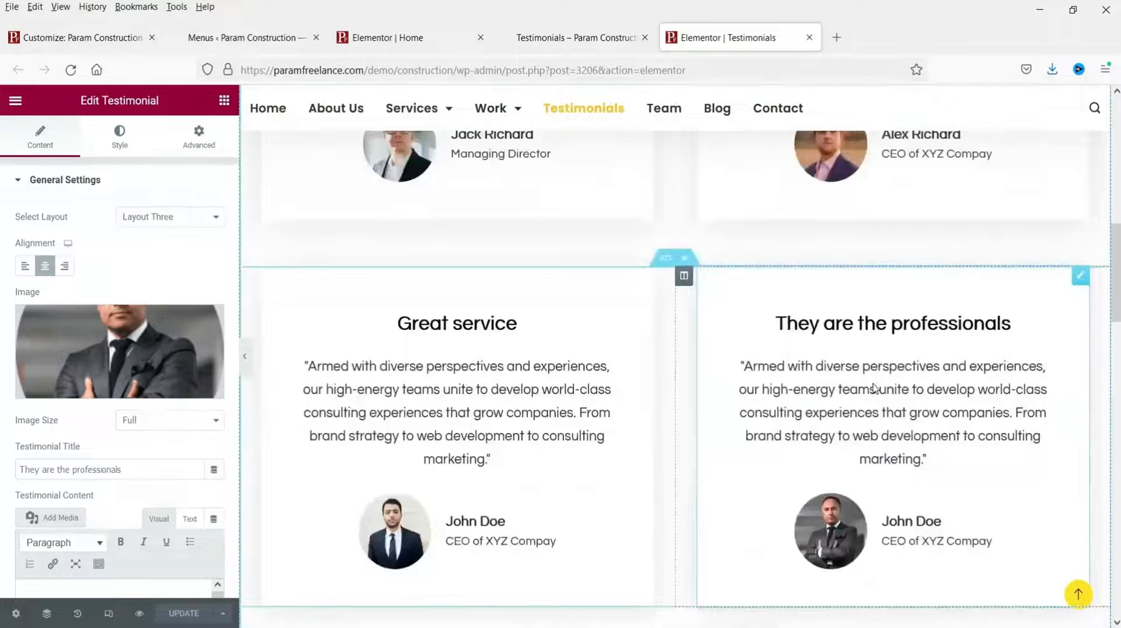
pyautogui.scroll(10, 874, 388)
# Step: Close the Elementor Testimonials editor tab, leaving the live page open
pyautogui.click(575, 37)
pyautogui.click(728, 38)
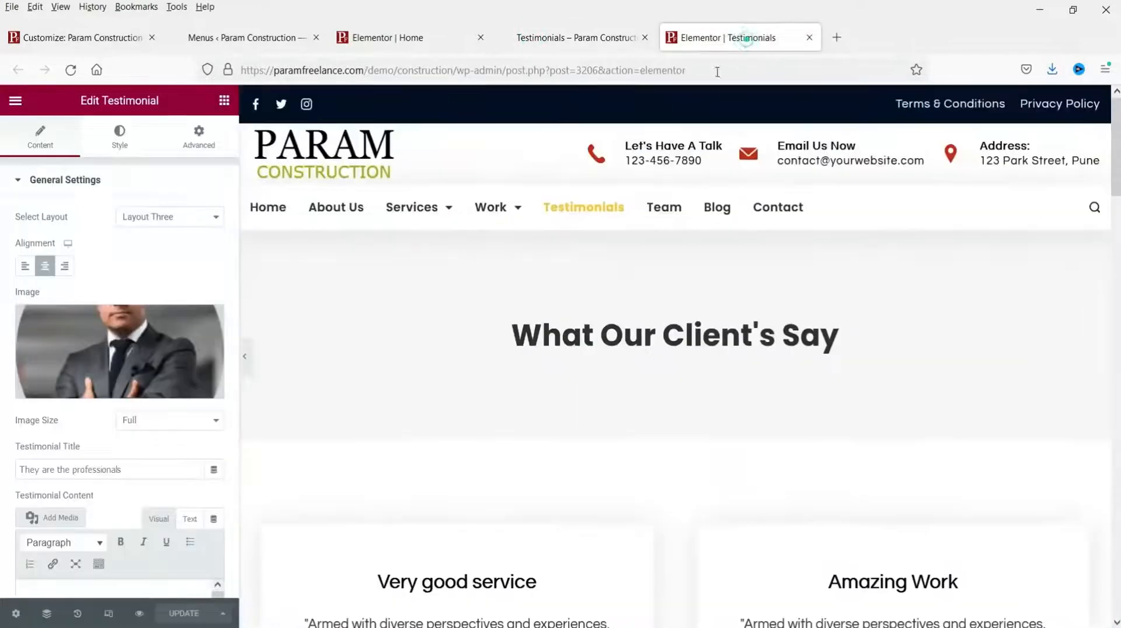
pyautogui.click(809, 37)
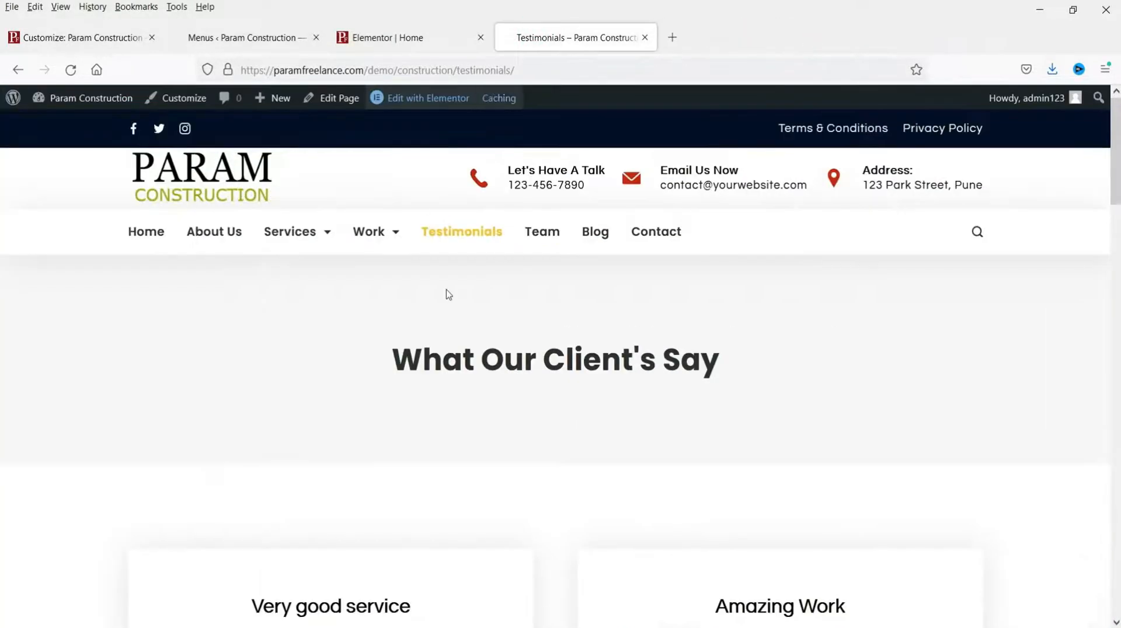
# Step: Go to the live Team page and scroll through it
pyautogui.click(550, 236)
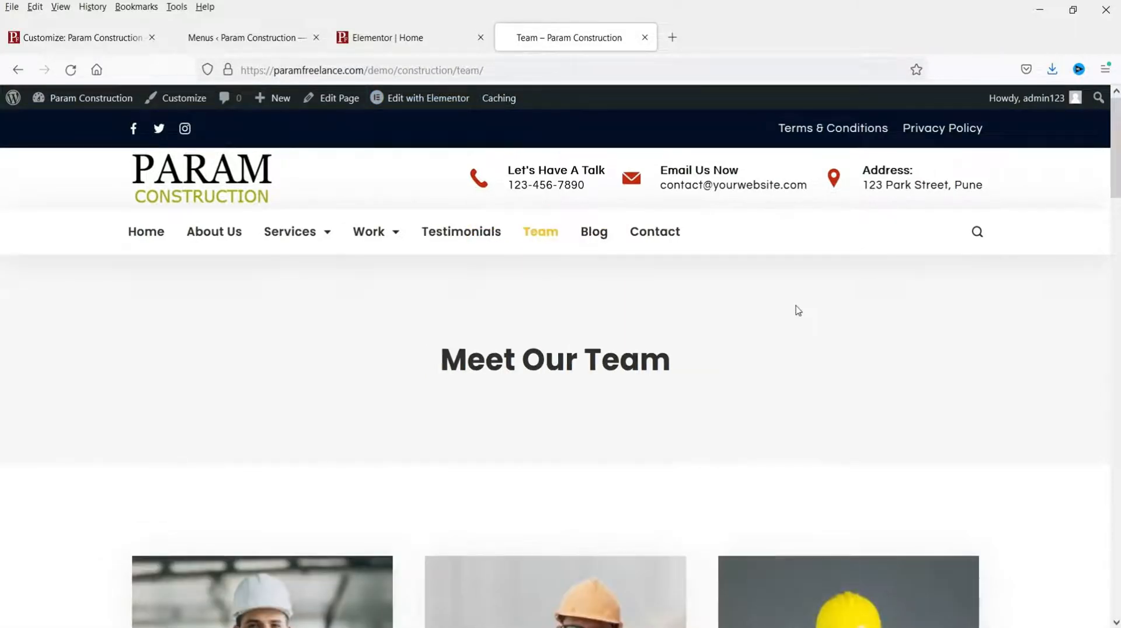
pyautogui.scroll(-15, 801, 317)
pyautogui.scroll(15, 805, 333)
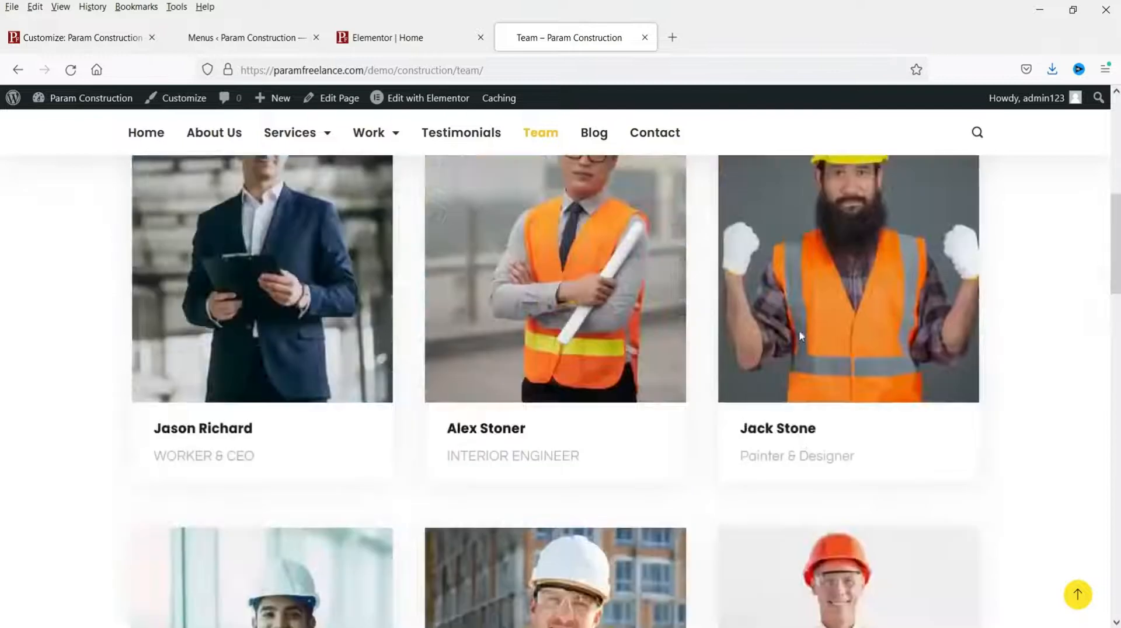
# Step: Open the Team page's Elementor editor in a new tab and switch to it
pyautogui.rightClick(413, 99)
pyautogui.click(445, 117)
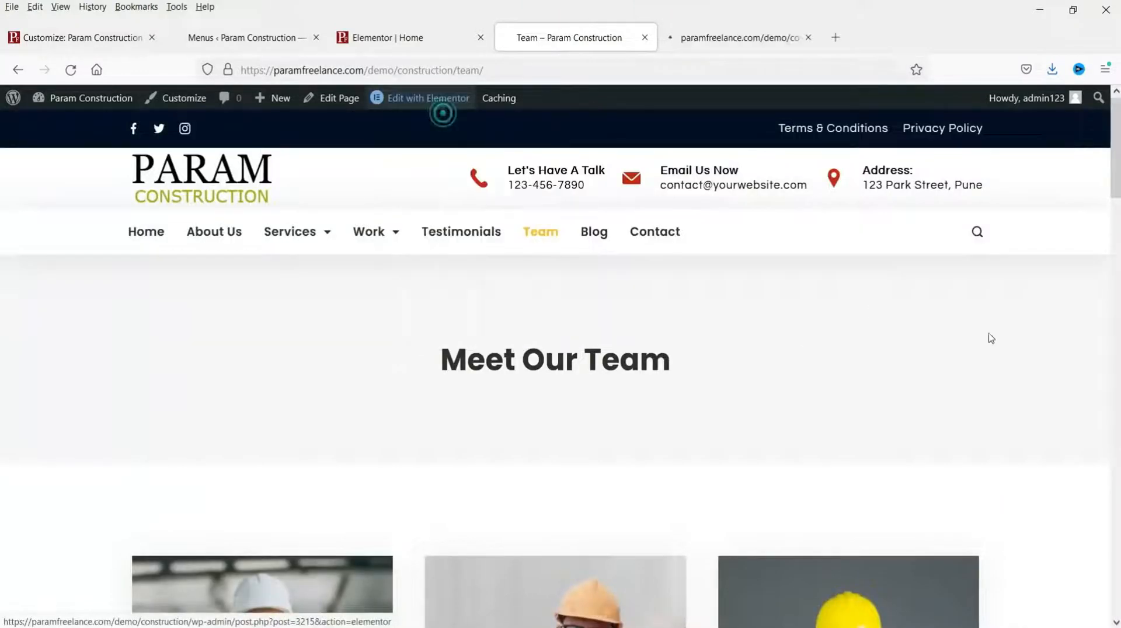
pyautogui.scroll(-8, 1007, 344)
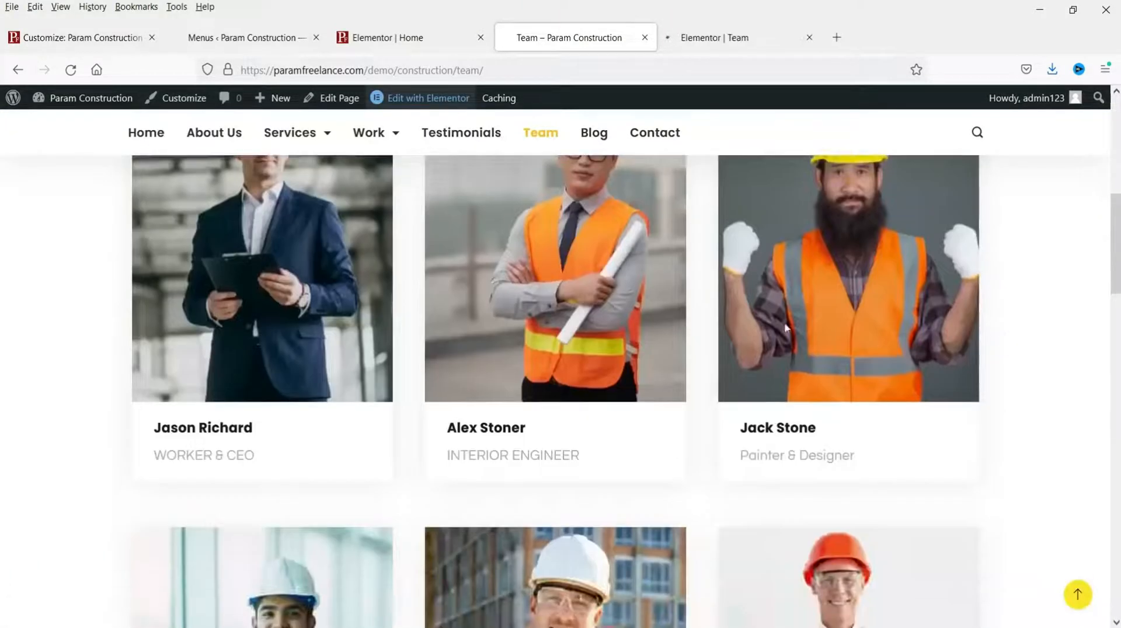
pyautogui.scroll(-4, 801, 346)
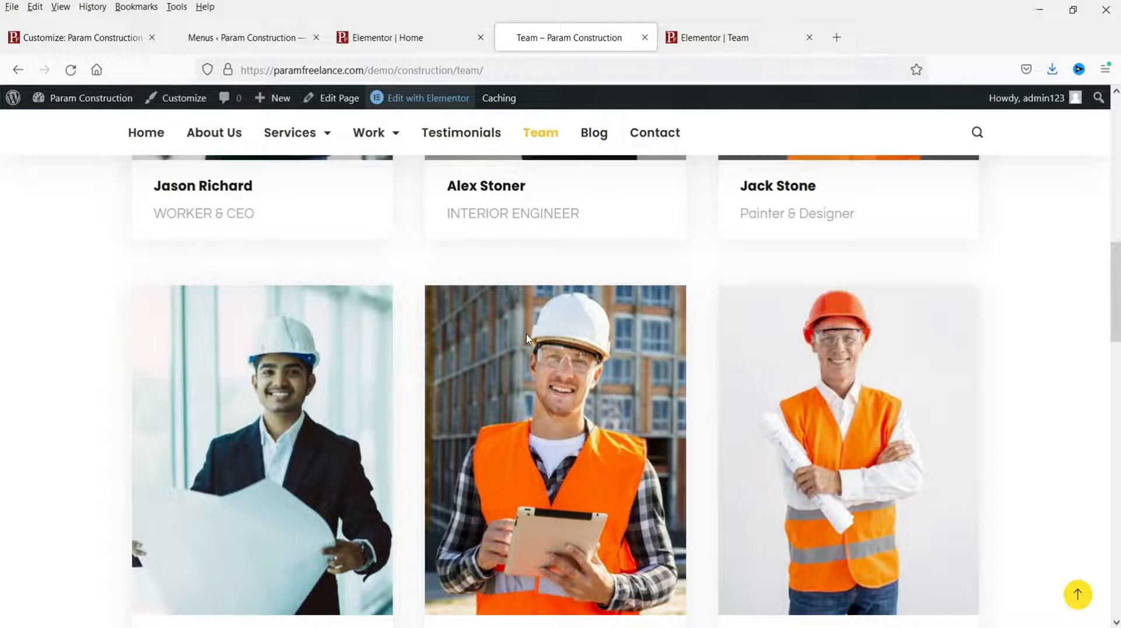
pyautogui.scroll(-3, 529, 338)
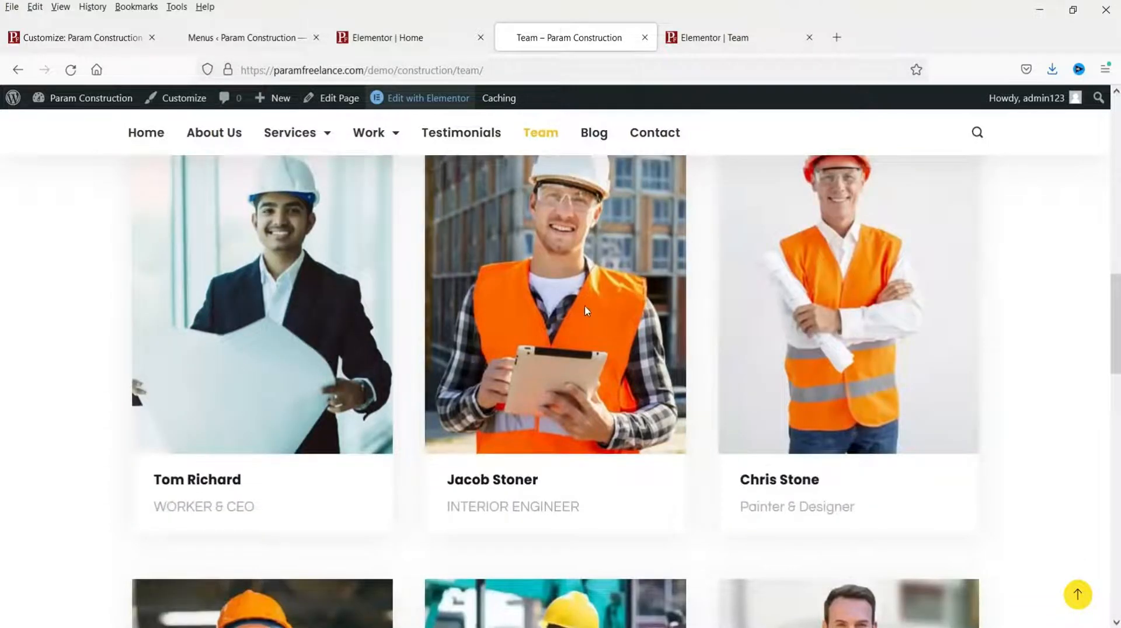
pyautogui.scroll(-10, 627, 314)
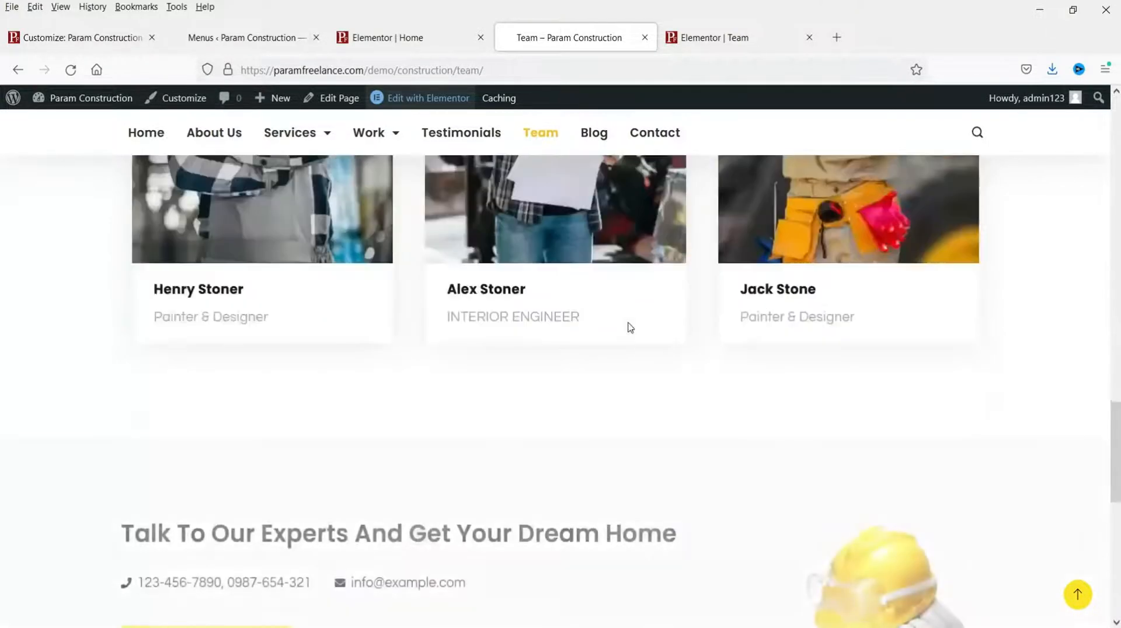
pyautogui.scroll(-5, 622, 315)
pyautogui.click(715, 37)
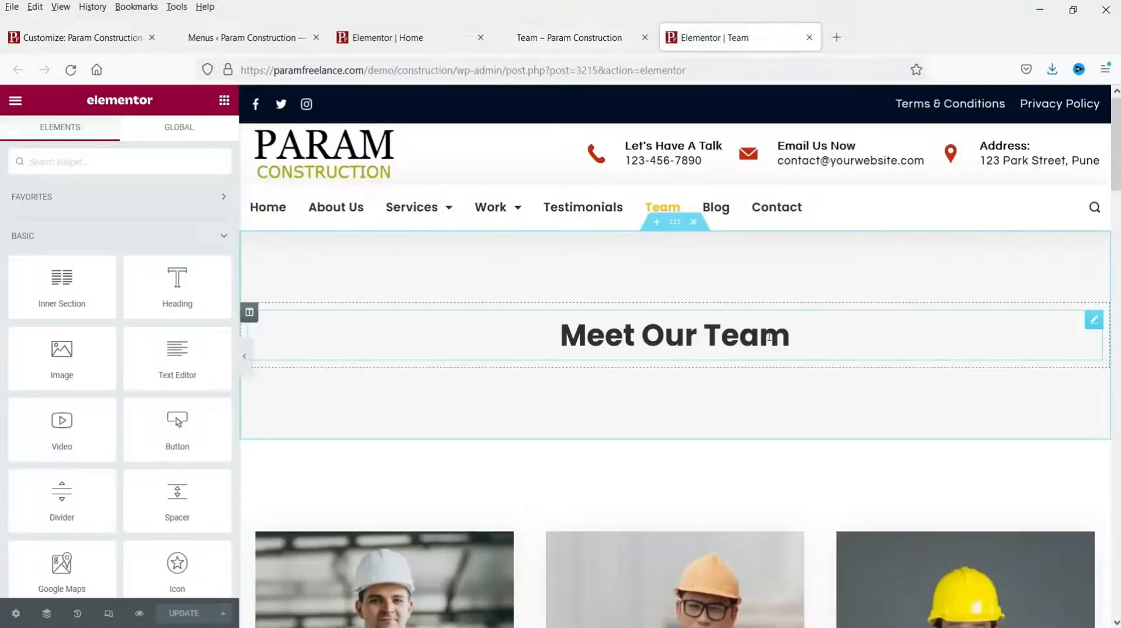
# Step: Replace the first team member's photo with the checked-shirt worker image
pyautogui.scroll(-5, 703, 316)
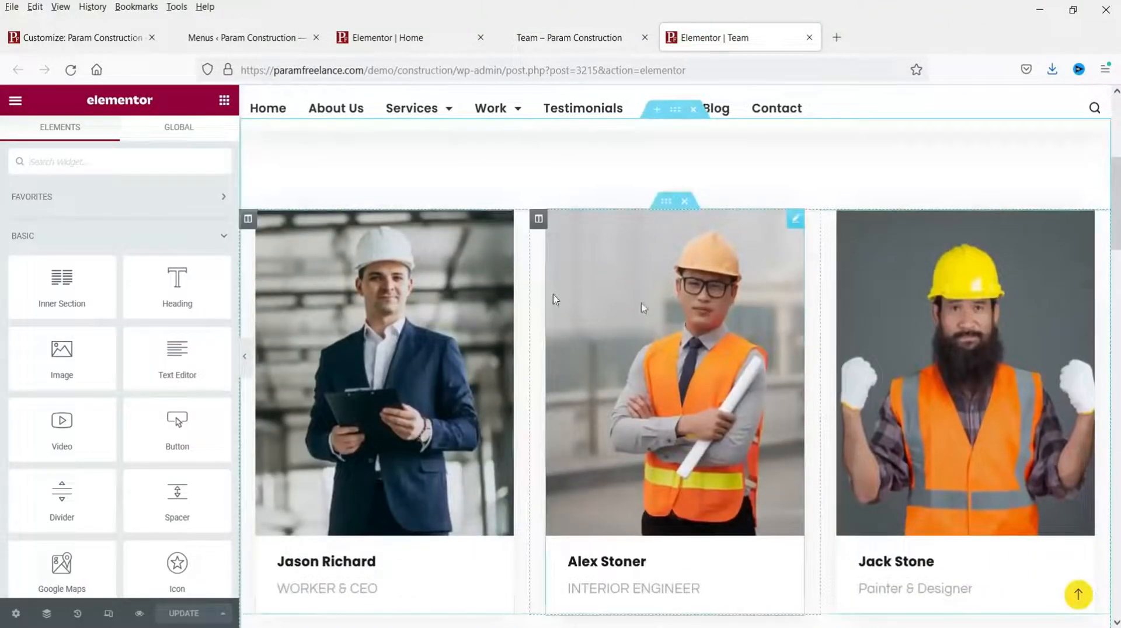
pyautogui.click(445, 284)
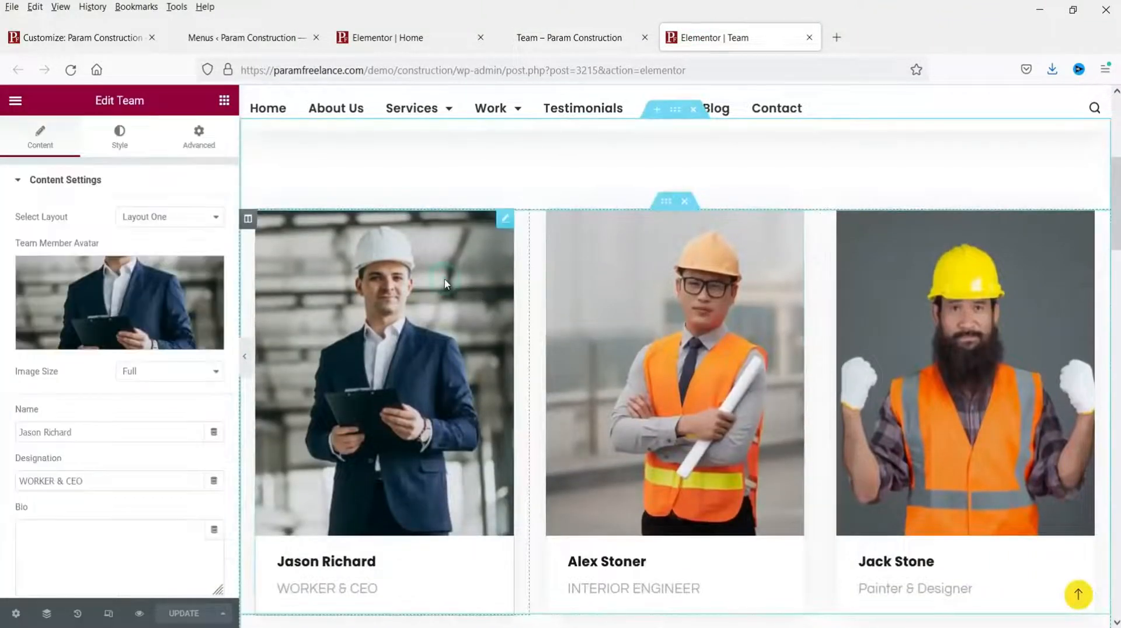
pyautogui.click(145, 302)
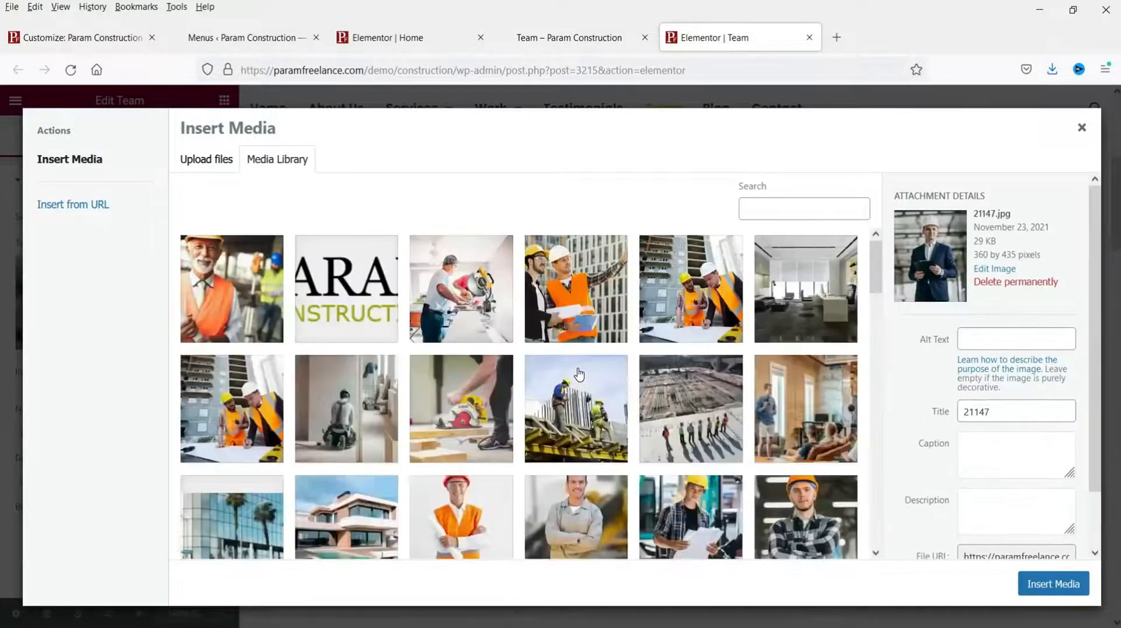
pyautogui.scroll(-4, 578, 374)
pyautogui.click(798, 315)
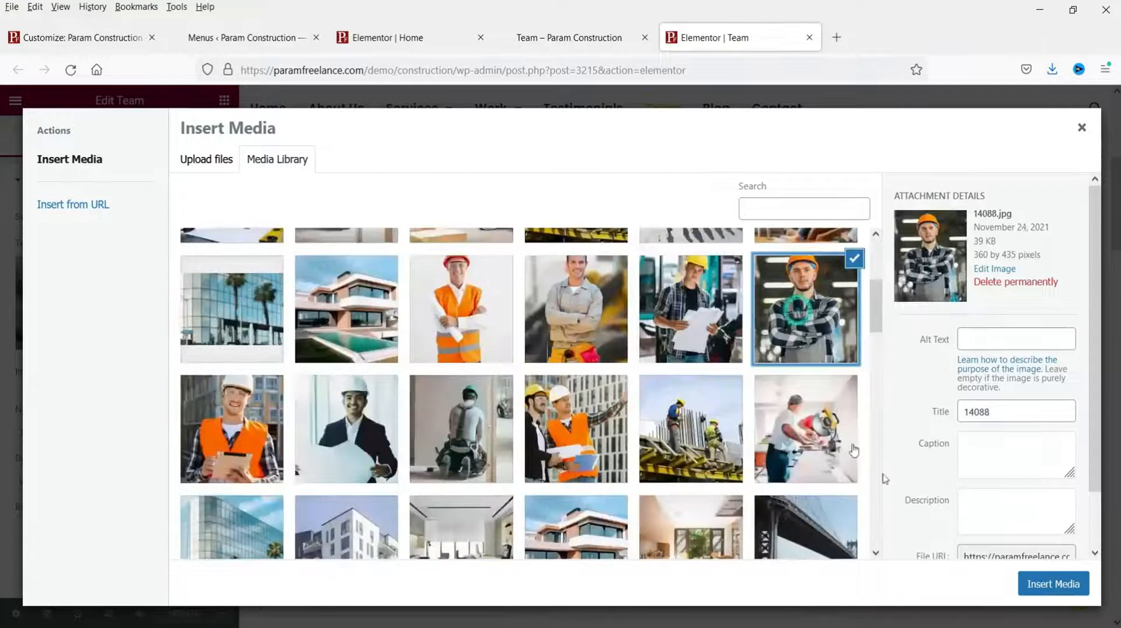
pyautogui.click(1067, 586)
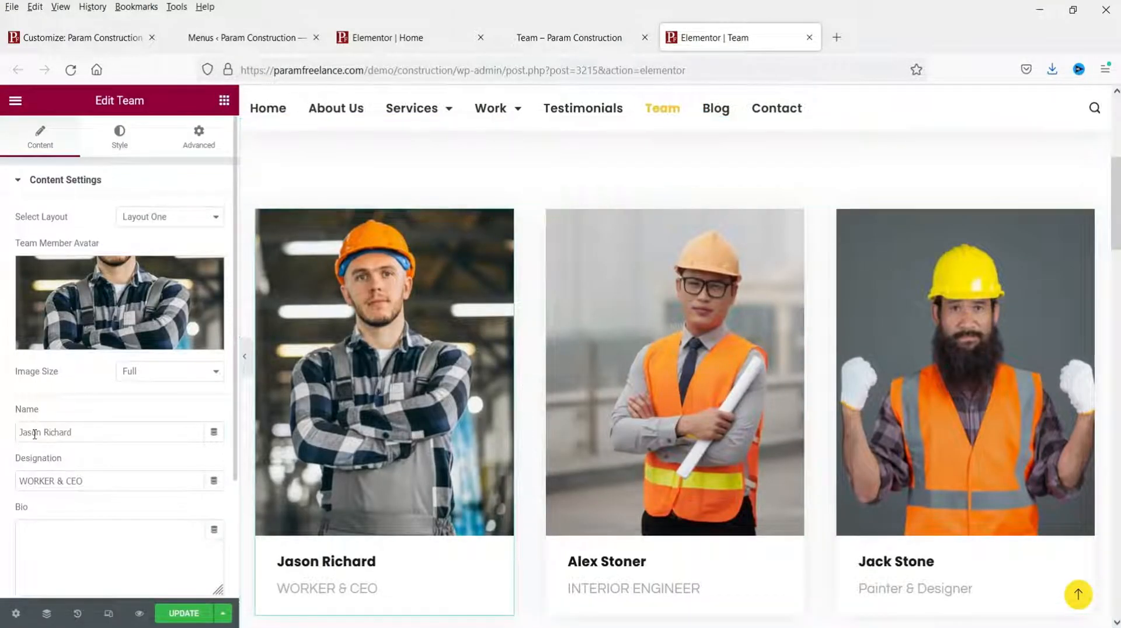
pyautogui.click(52, 541)
pyautogui.scroll(-2, 23, 535)
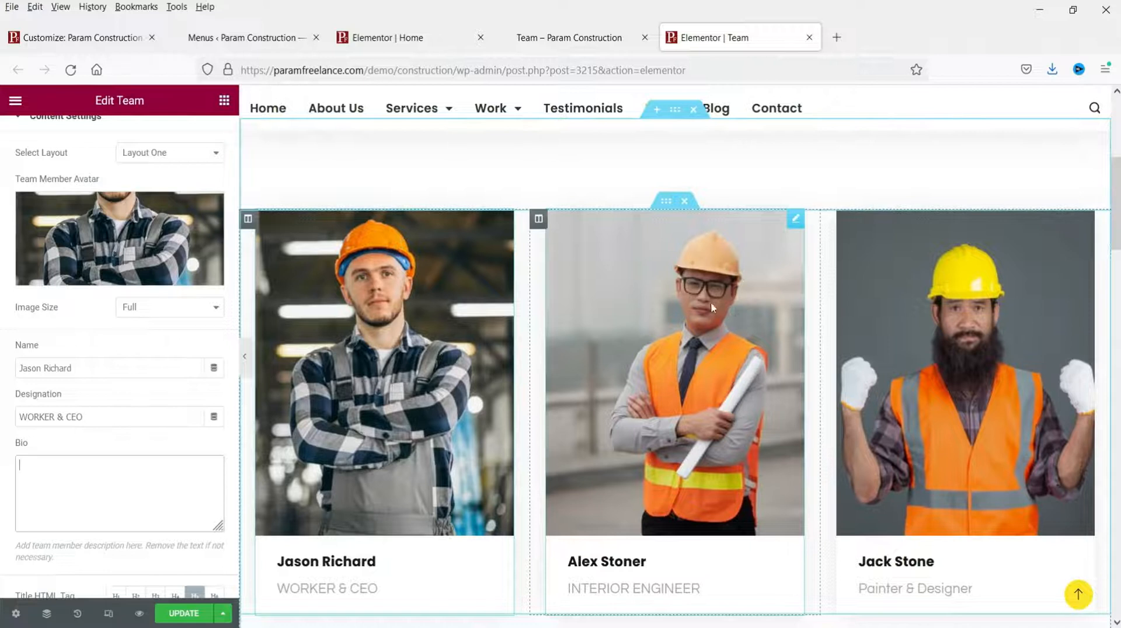
pyautogui.click(795, 219)
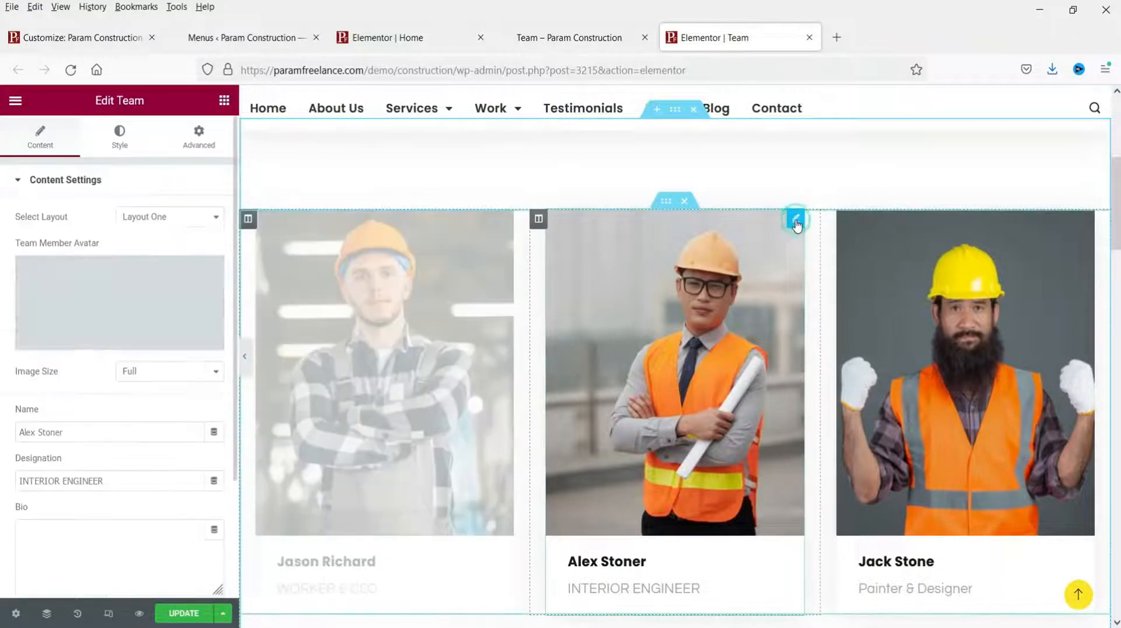
pyautogui.click(1086, 219)
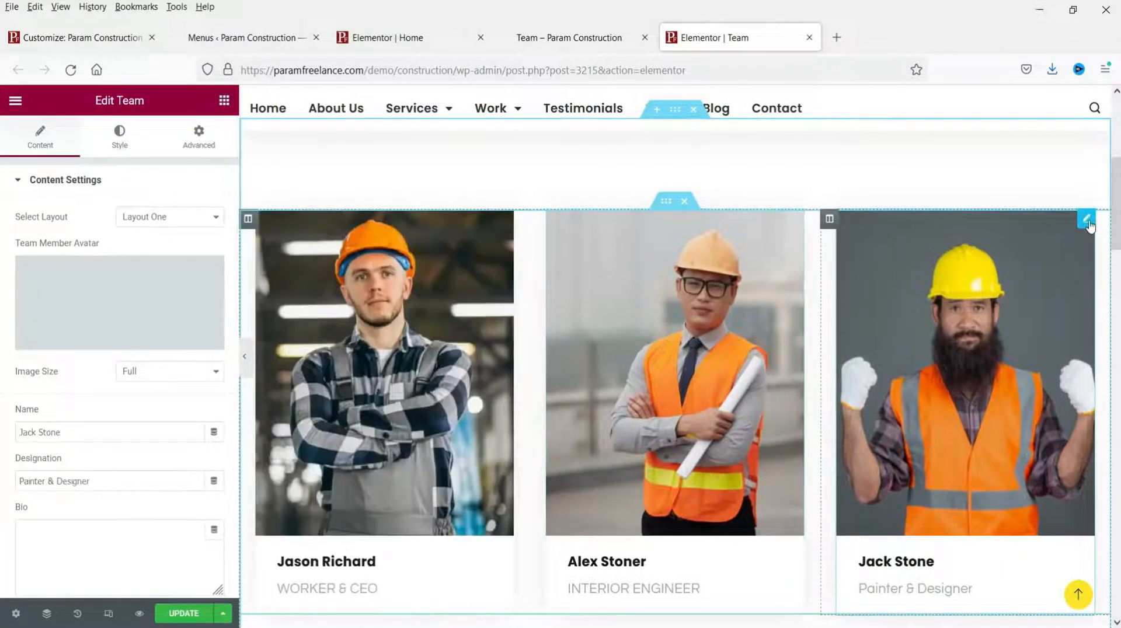
# Step: Delete the third row of team cards, update the page, and view the live Team page
pyautogui.scroll(-6, 719, 380)
pyautogui.scroll(-6, 696, 329)
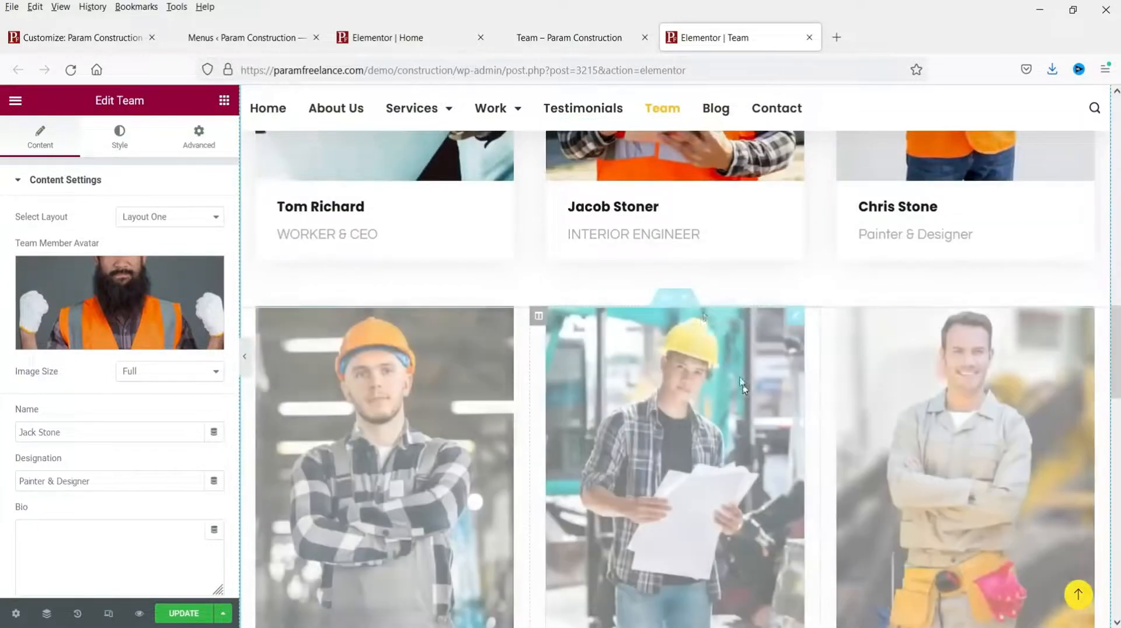
pyautogui.click(684, 299)
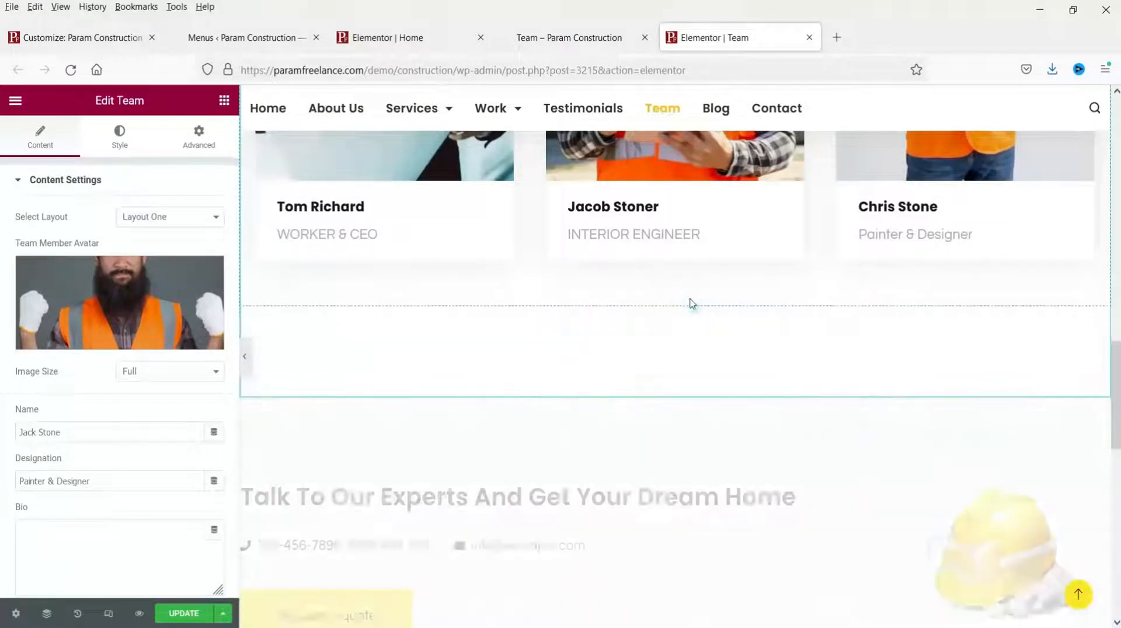
pyautogui.click(182, 618)
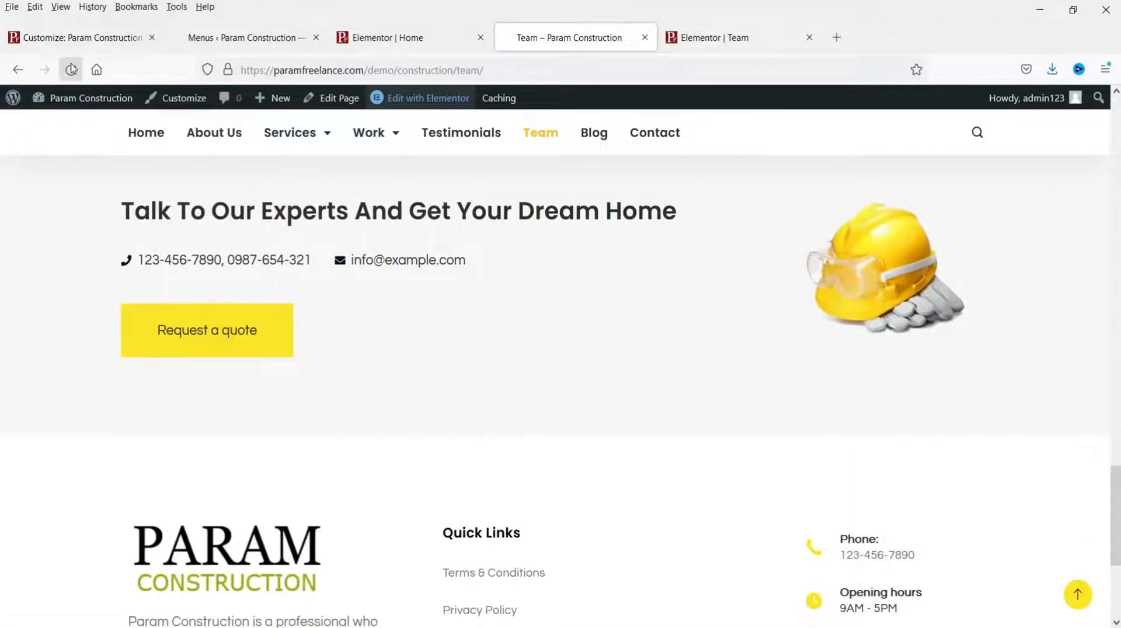
pyautogui.click(70, 71)
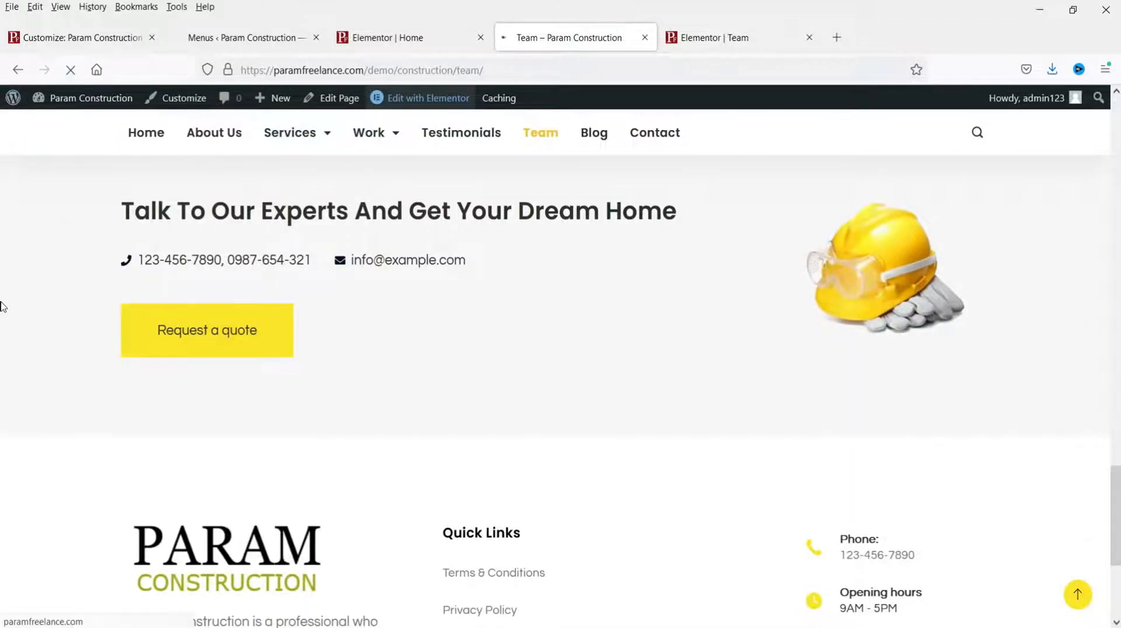
# Step: Scroll through the updated live Team page, then go to the Contact page
pyautogui.scroll(15, 934, 334)
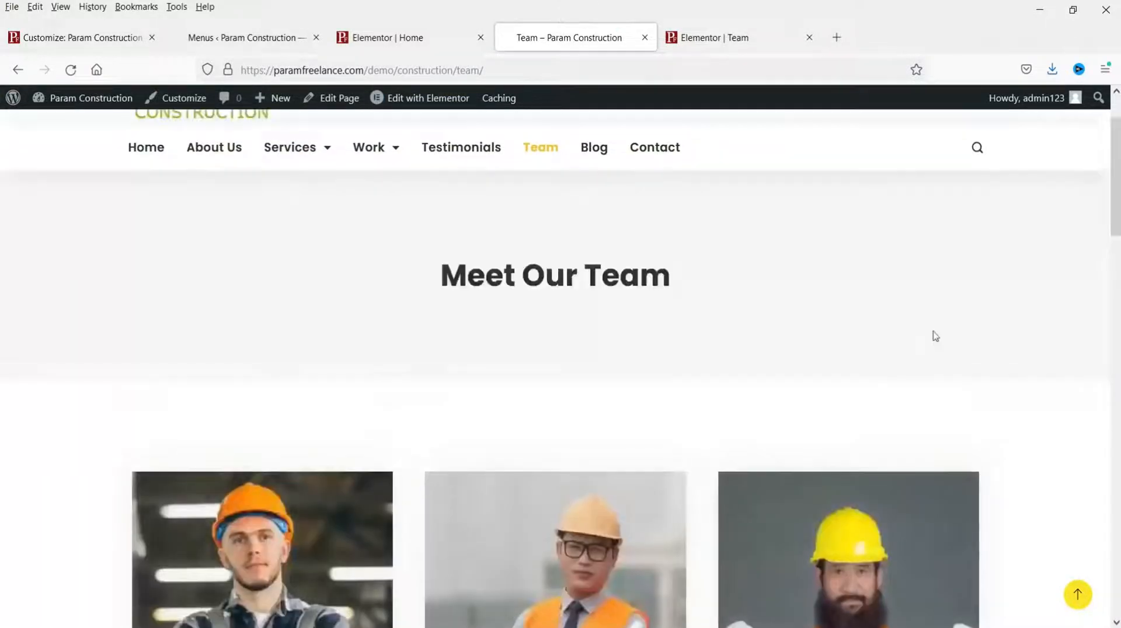
pyautogui.scroll(-10, 935, 336)
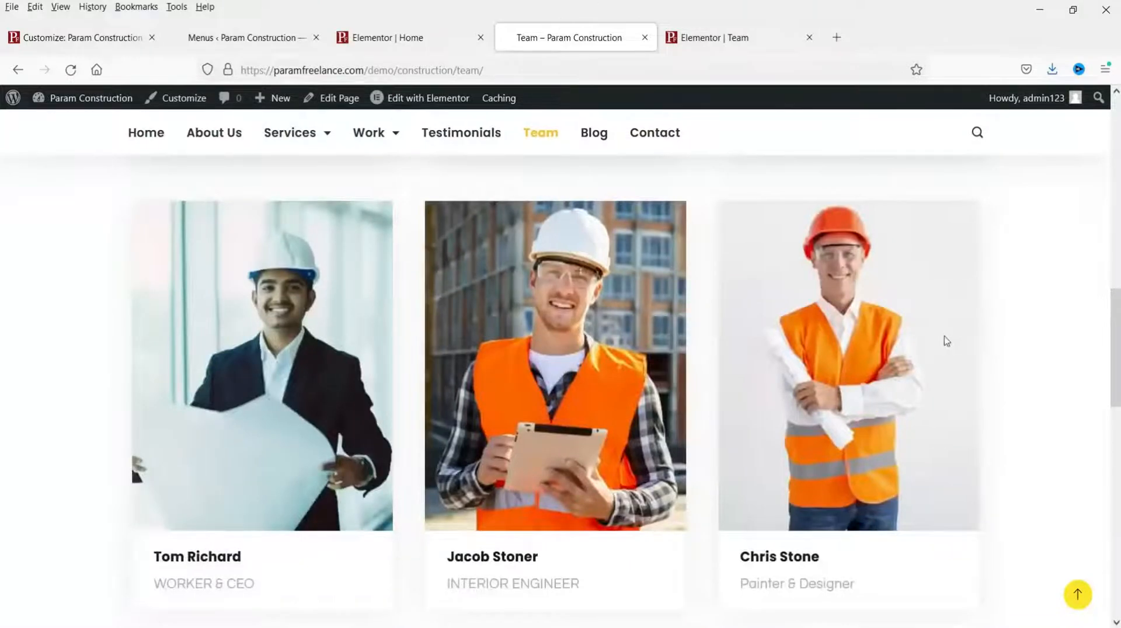
pyautogui.scroll(6, 946, 341)
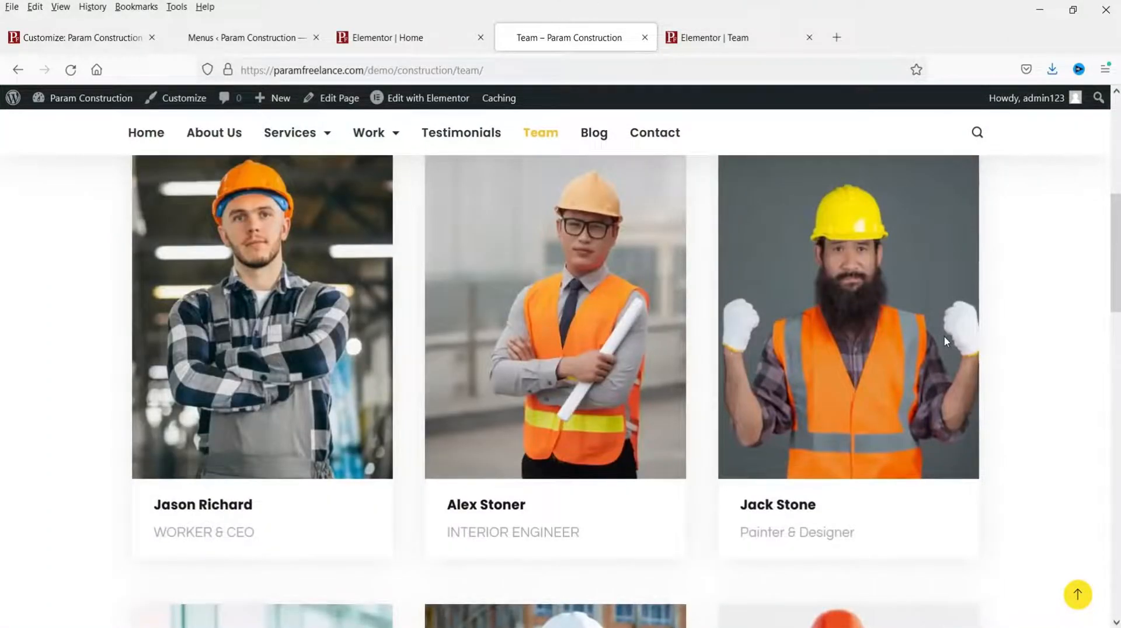
pyautogui.scroll(5, 1116, 316)
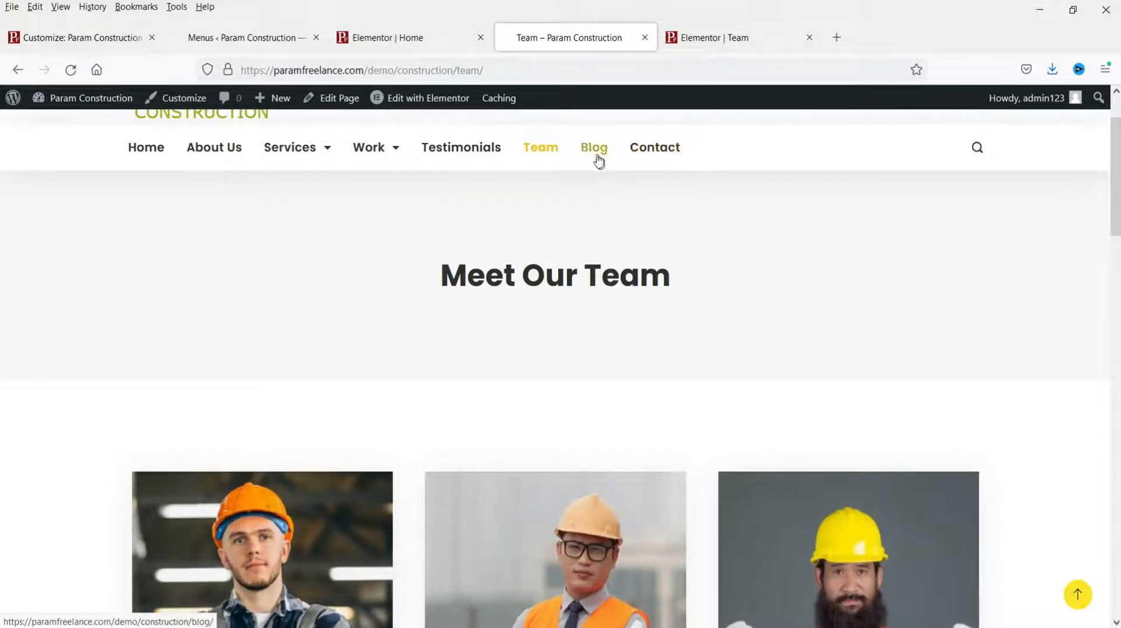
pyautogui.click(660, 150)
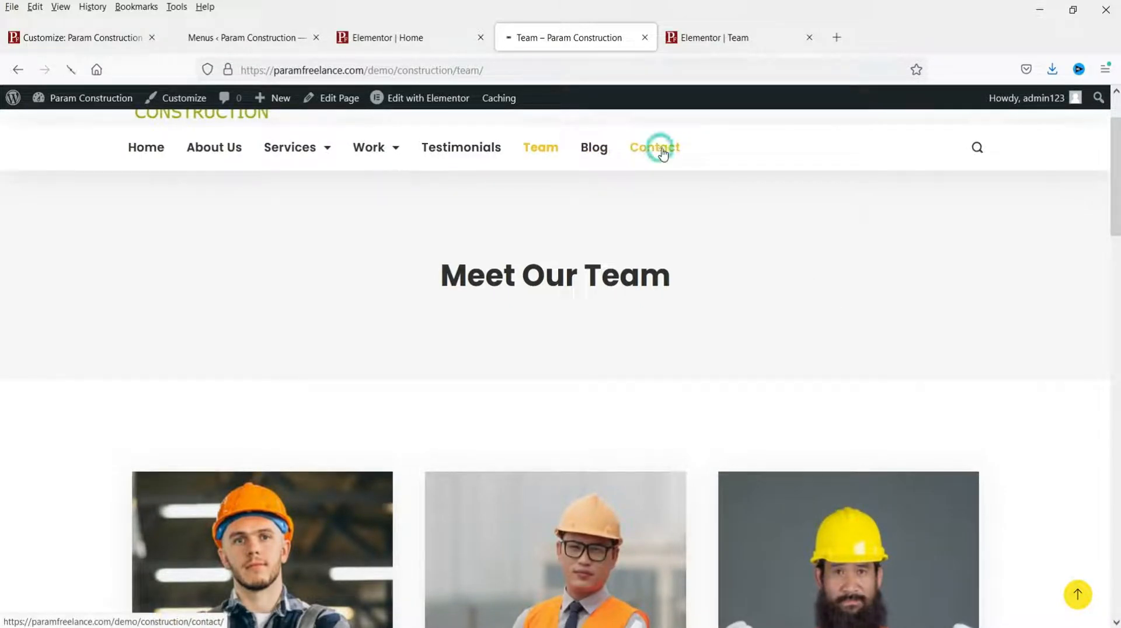
# Step: Close the Team editor tab and open the Contact page in Elementor in a new tab
pyautogui.click(808, 37)
pyautogui.scroll(-10, 972, 300)
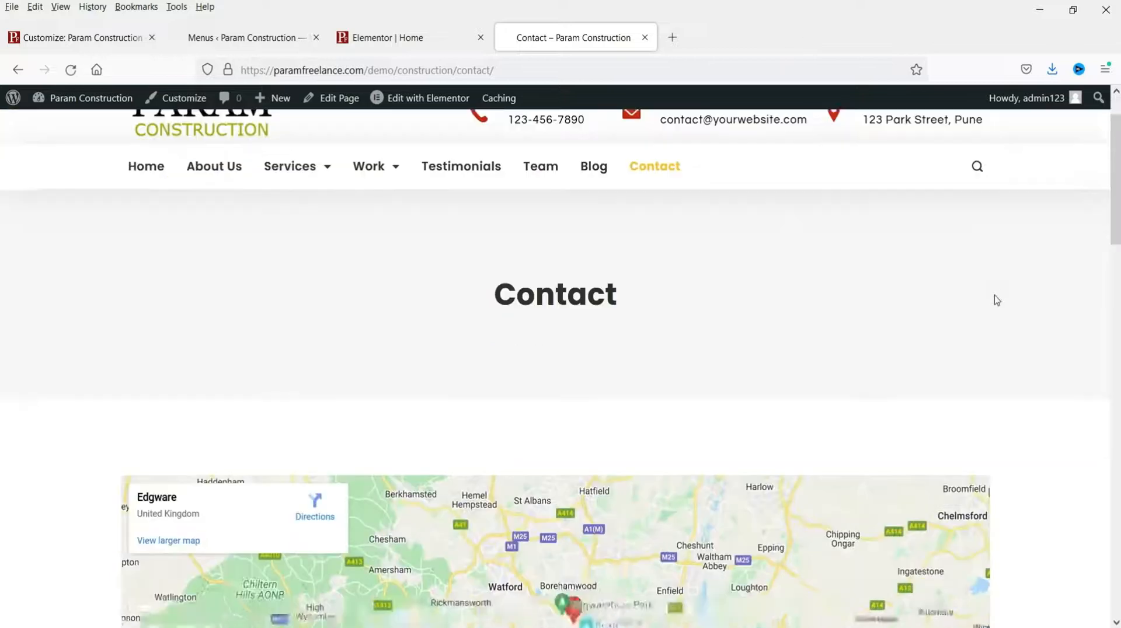
pyautogui.scroll(-10, 1019, 338)
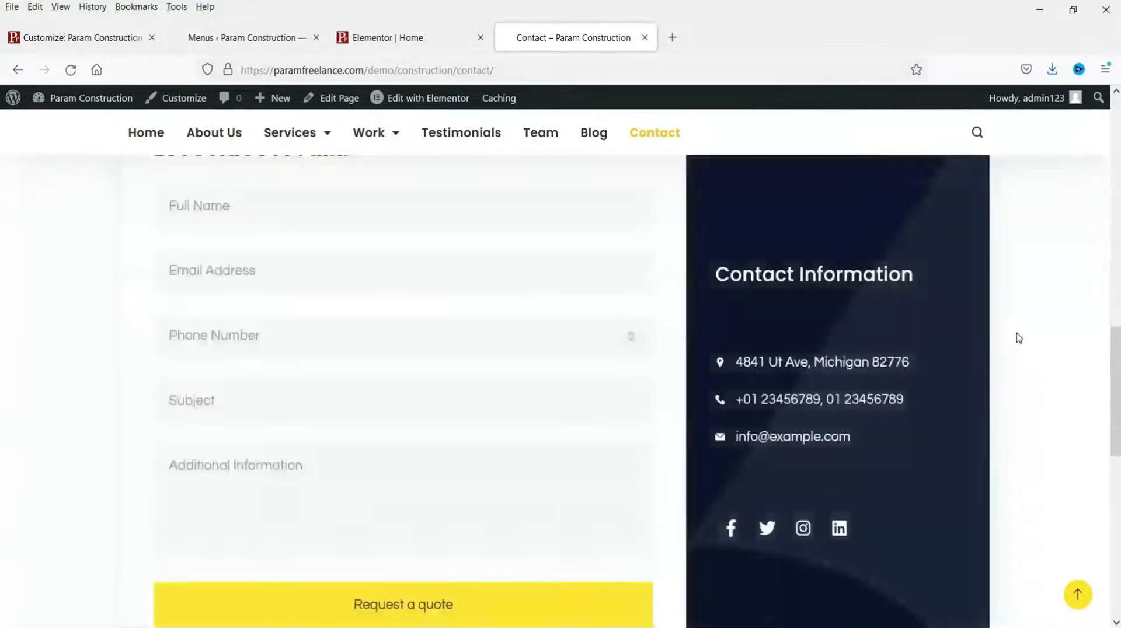
pyautogui.scroll(20, 1019, 338)
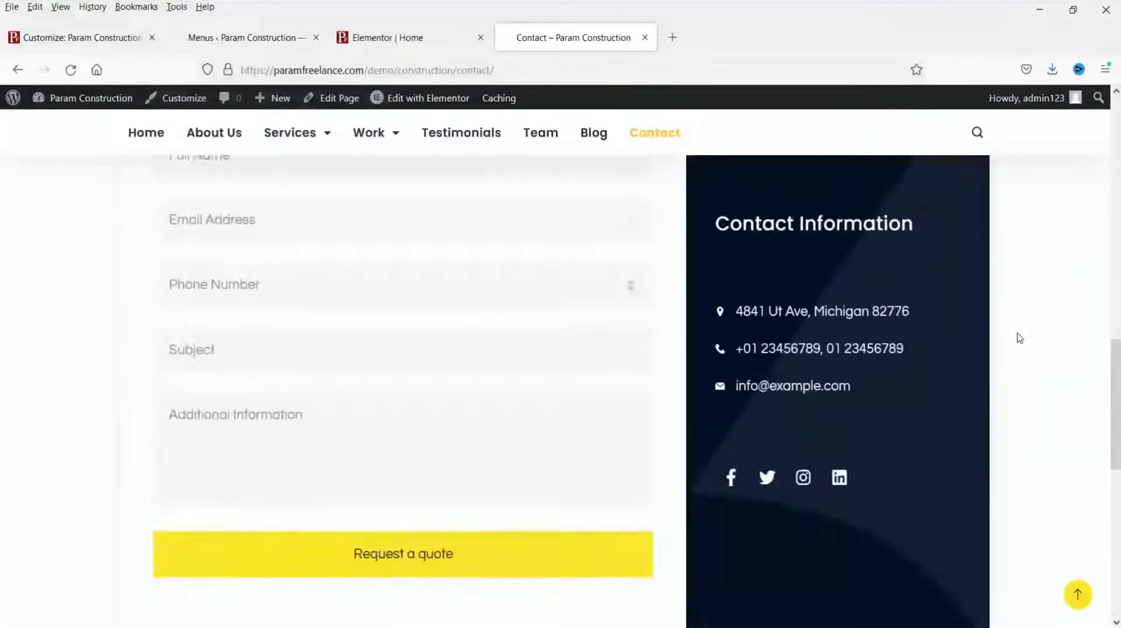
pyautogui.rightClick(411, 99)
pyautogui.click(450, 111)
# Step: Switch to the Contact page editor and select its Google Maps widget
pyautogui.click(734, 42)
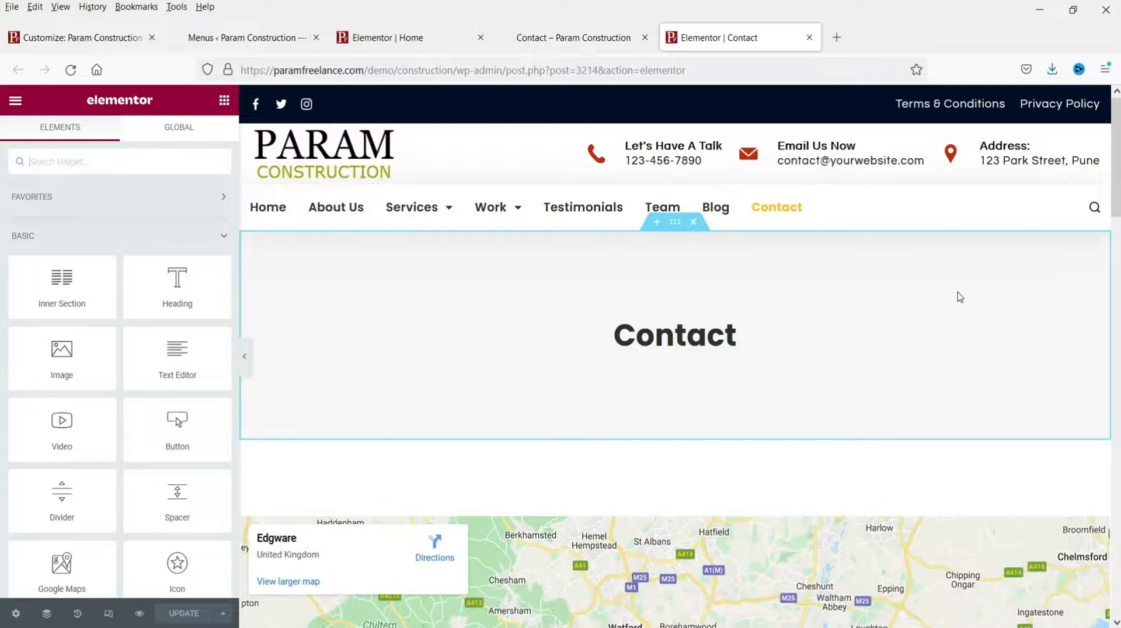
pyautogui.click(638, 337)
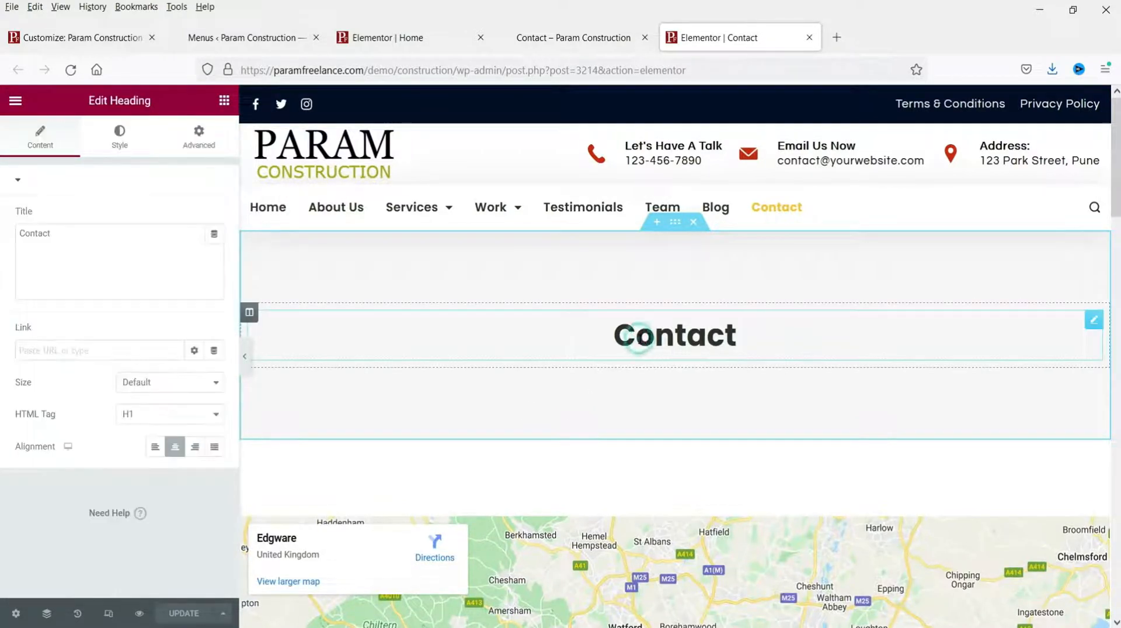
pyautogui.scroll(-3, 810, 327)
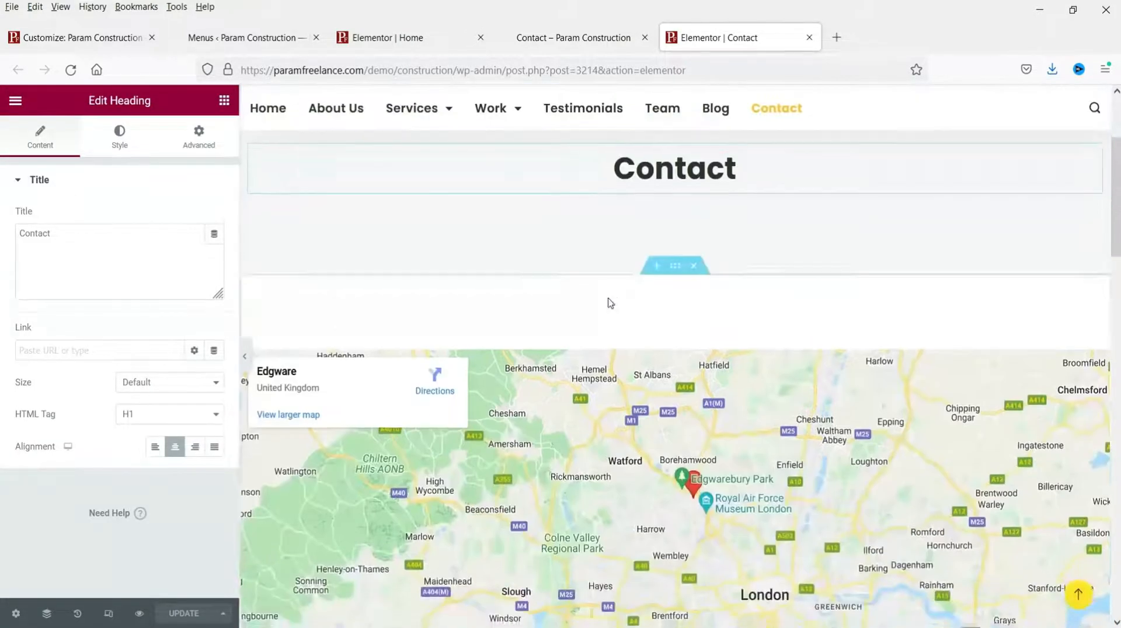
pyautogui.scroll(-3, 609, 302)
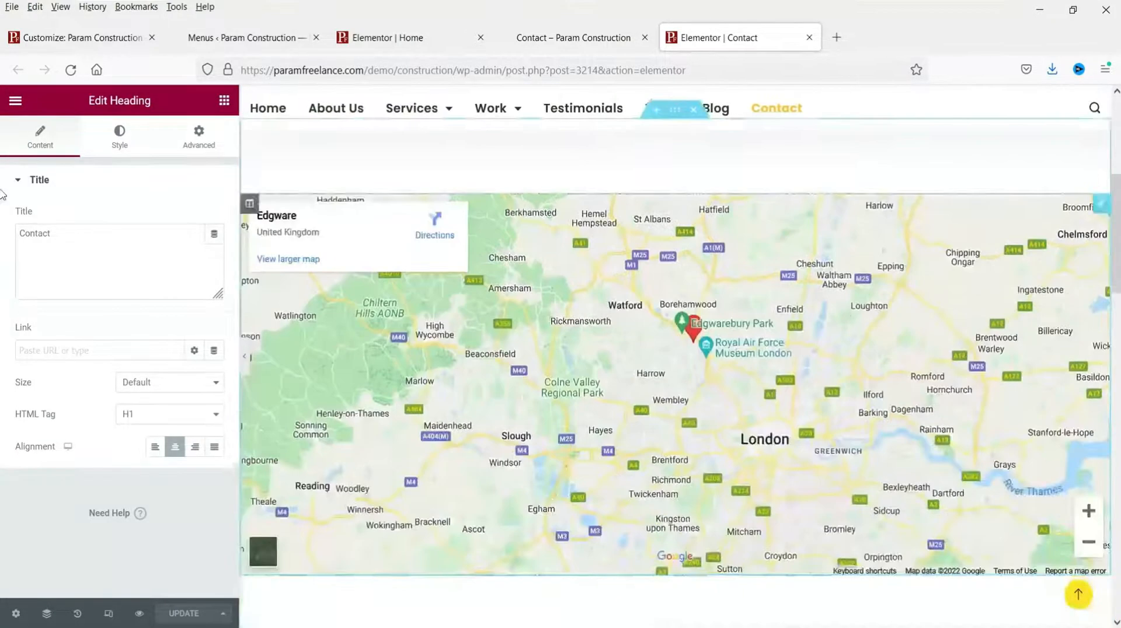
pyautogui.click(1104, 201)
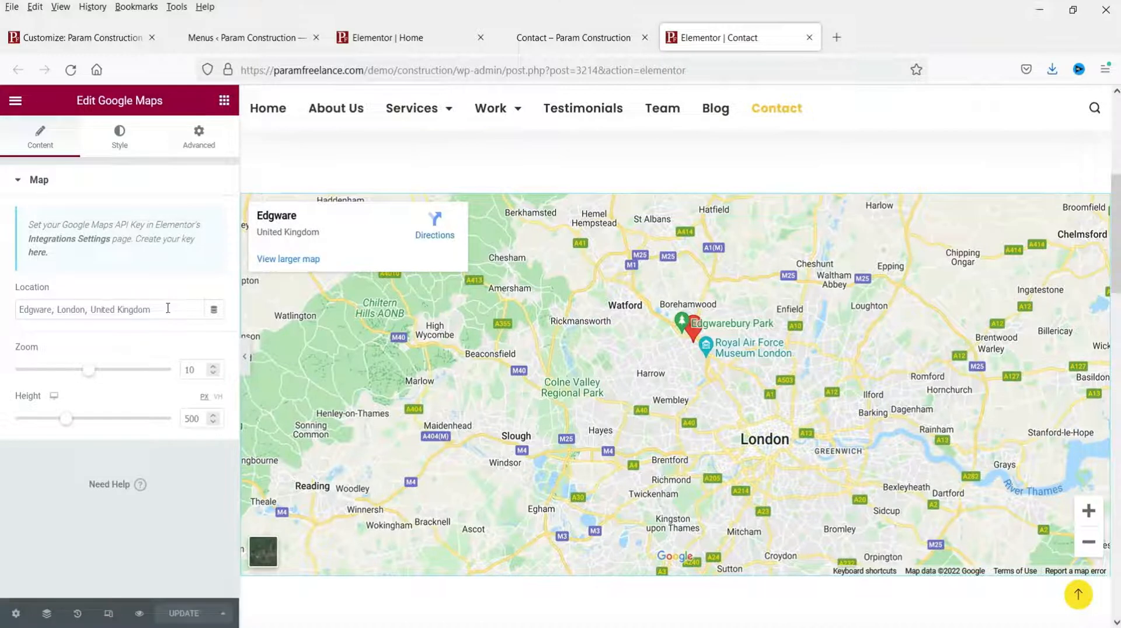
# Step: Change the map location from Edgware, London to 'maharashtra, India'
pyautogui.moveTo(168, 308); pyautogui.dragTo(7, 317)
pyautogui.write('Pu')
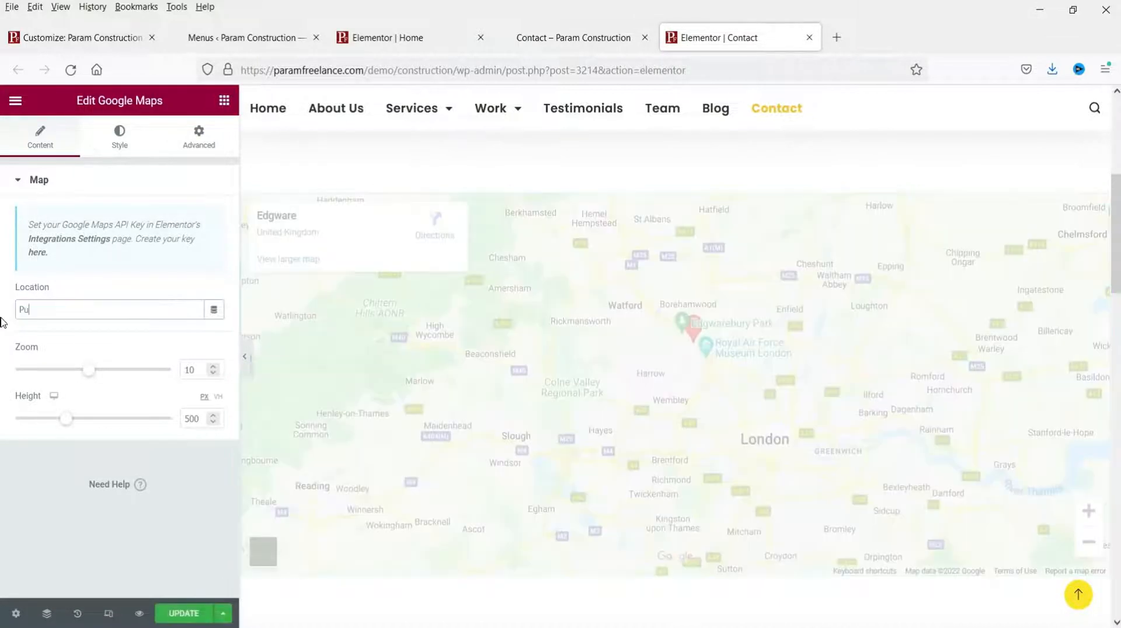
pyautogui.write('ne, India')
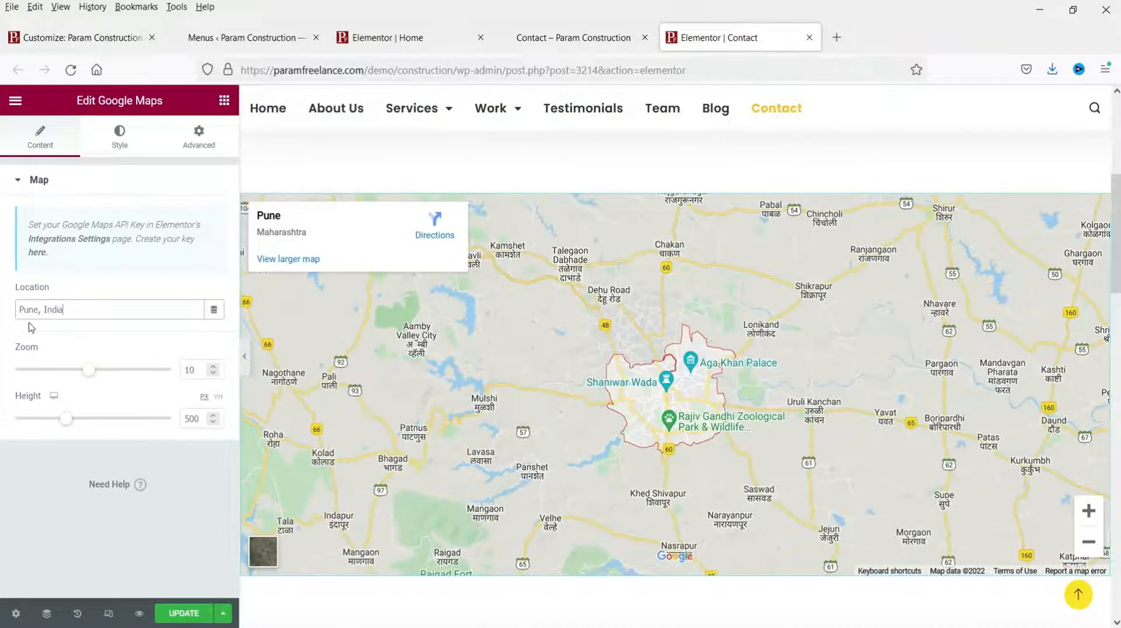
pyautogui.moveTo(36, 310); pyautogui.dragTo(6, 305)
pyautogui.press('BackSpace')
pyautogui.write('maharashtra')
pyautogui.press('Delete')
pyautogui.scroll(-6, 916, 387)
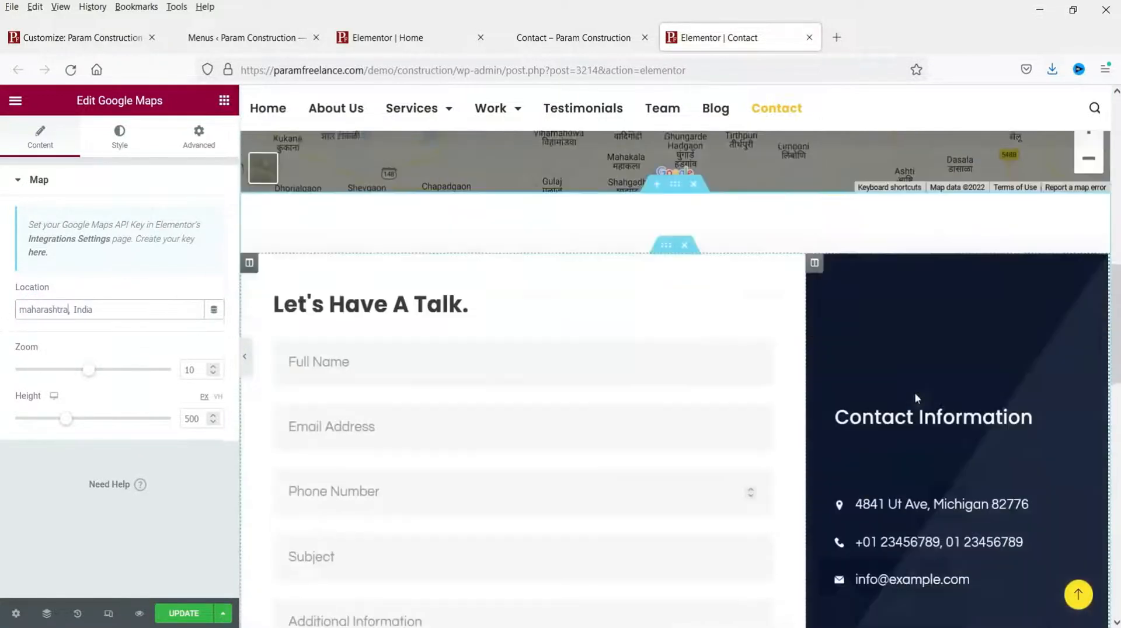
# Step: Inspect the 'Let's Have A Talk.' heading and the contact form's settings
pyautogui.click(445, 291)
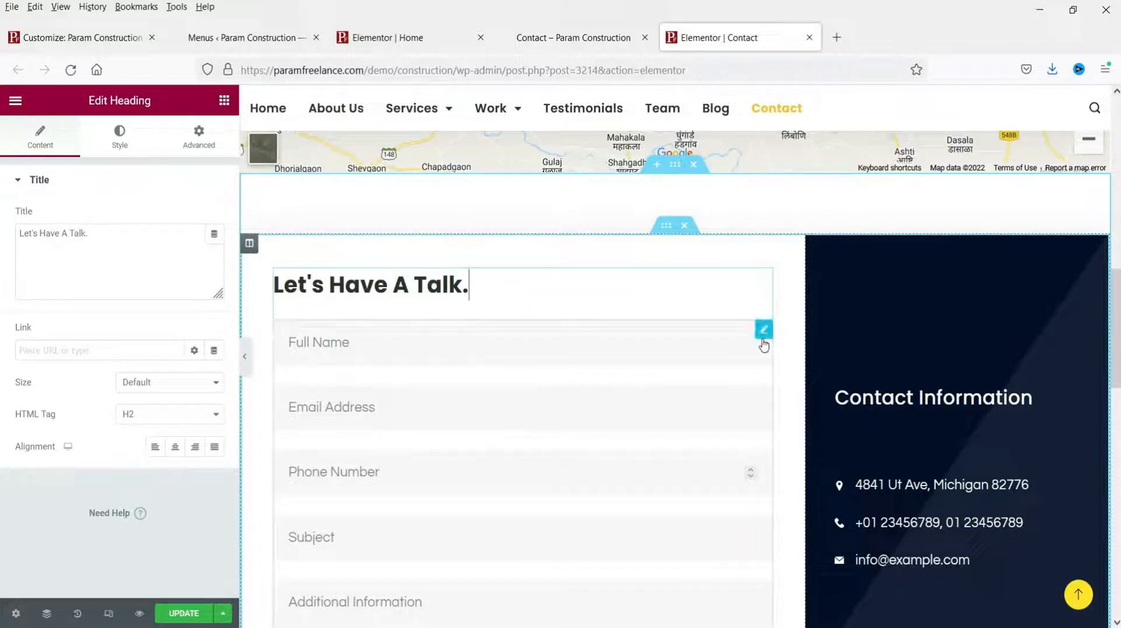
pyautogui.click(763, 329)
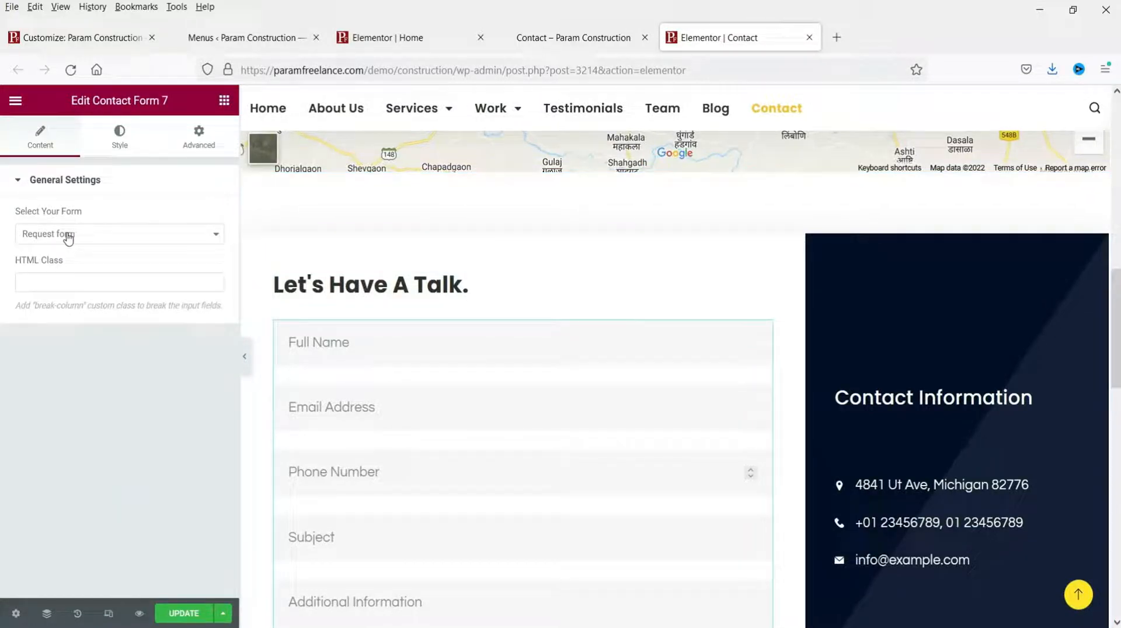
pyautogui.scroll(-3, 1021, 397)
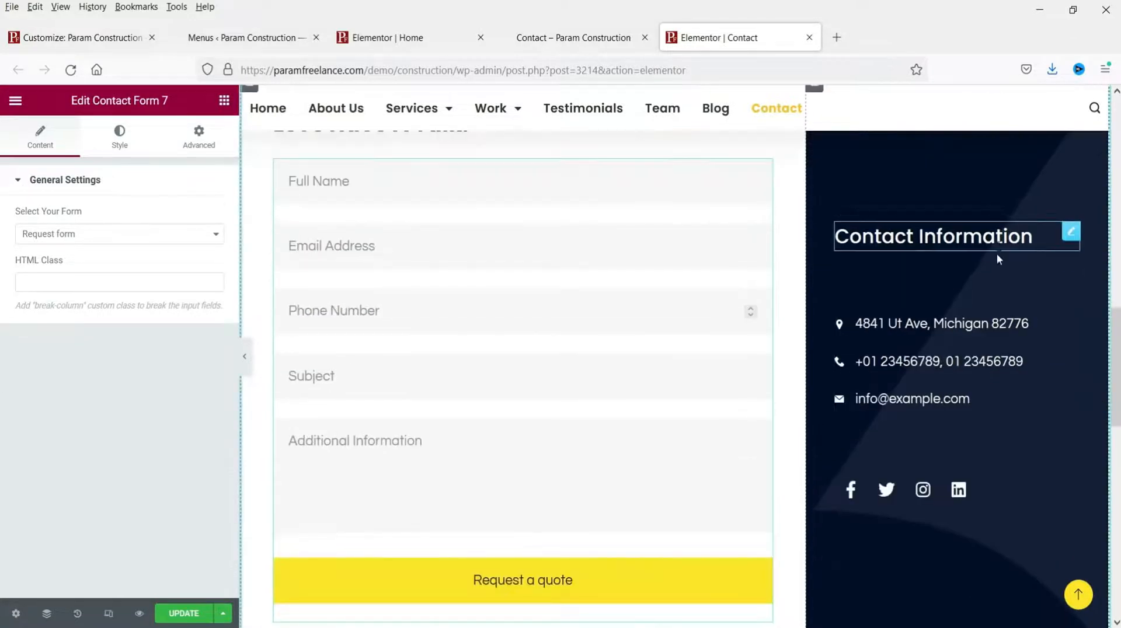
pyautogui.scroll(3, 1010, 421)
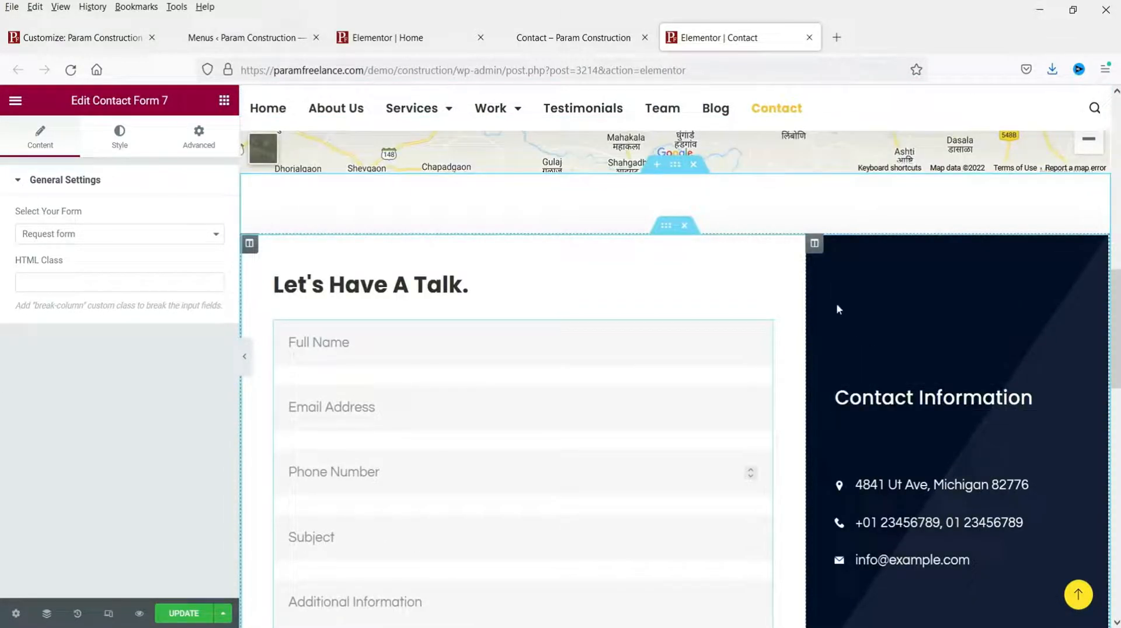
# Step: Select the Contact Information column and open its address, phone and email icon list
pyautogui.click(816, 247)
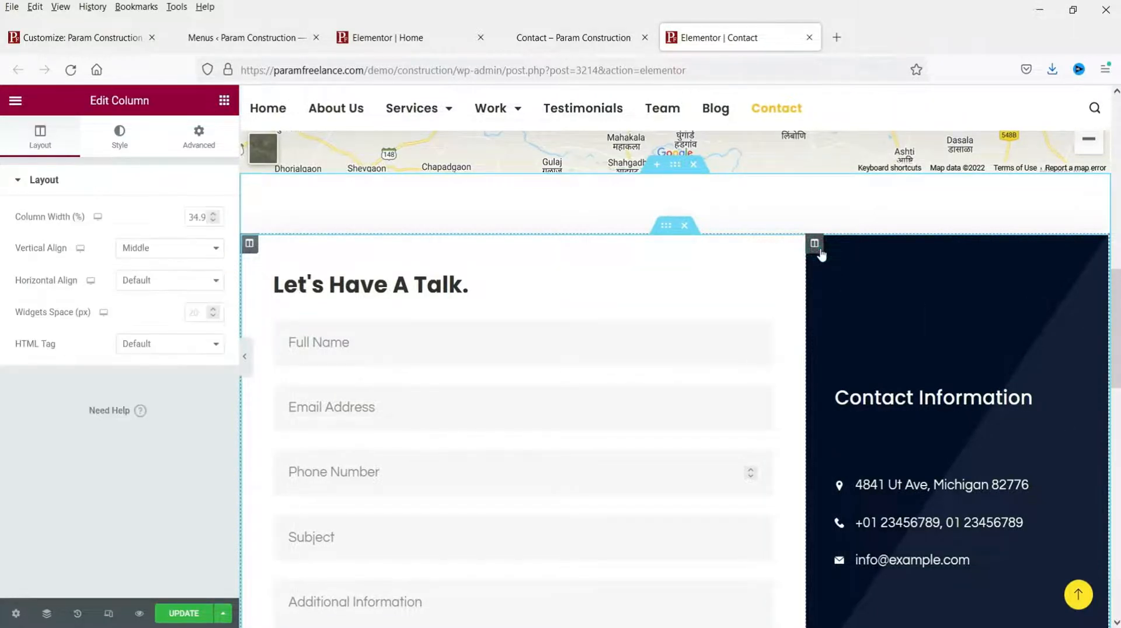
pyautogui.click(122, 139)
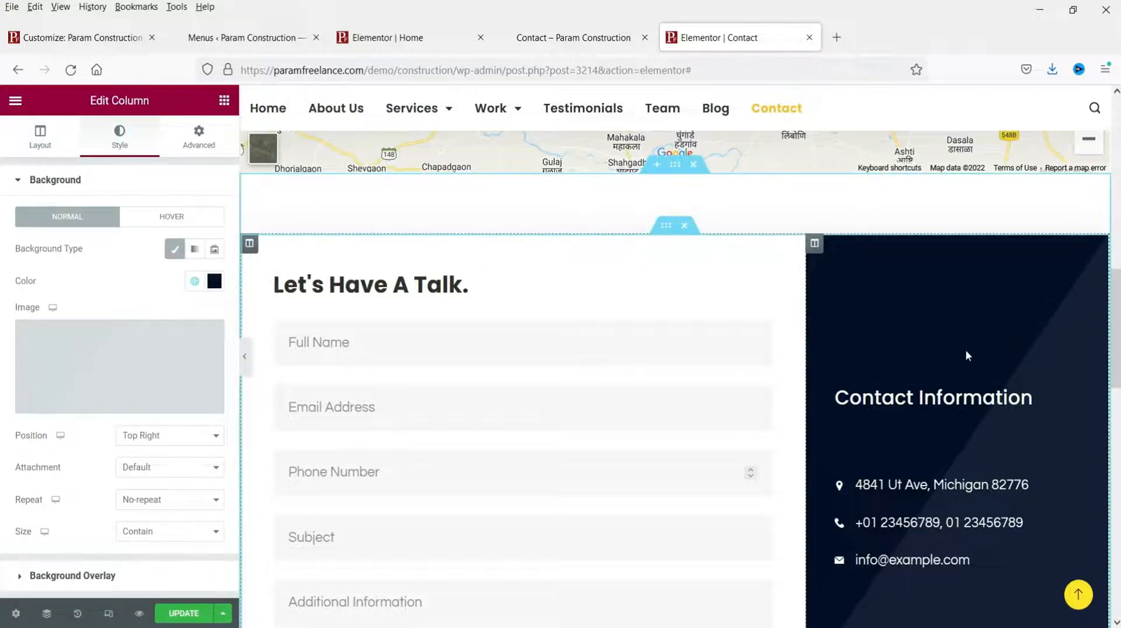
pyautogui.scroll(-3, 966, 351)
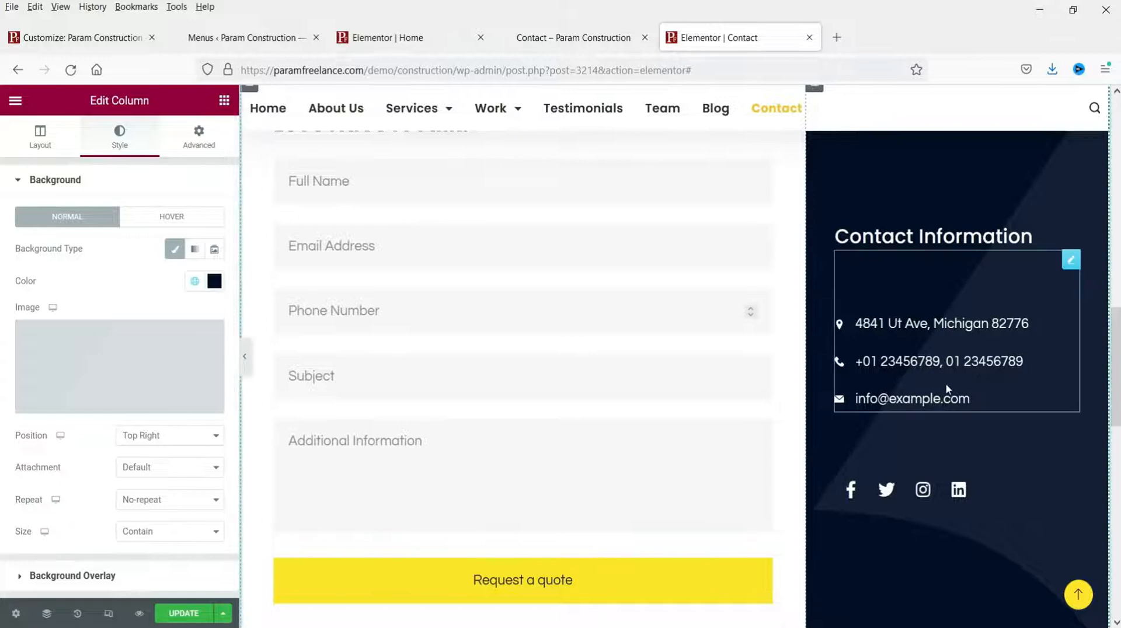
pyautogui.scroll(-2, 944, 383)
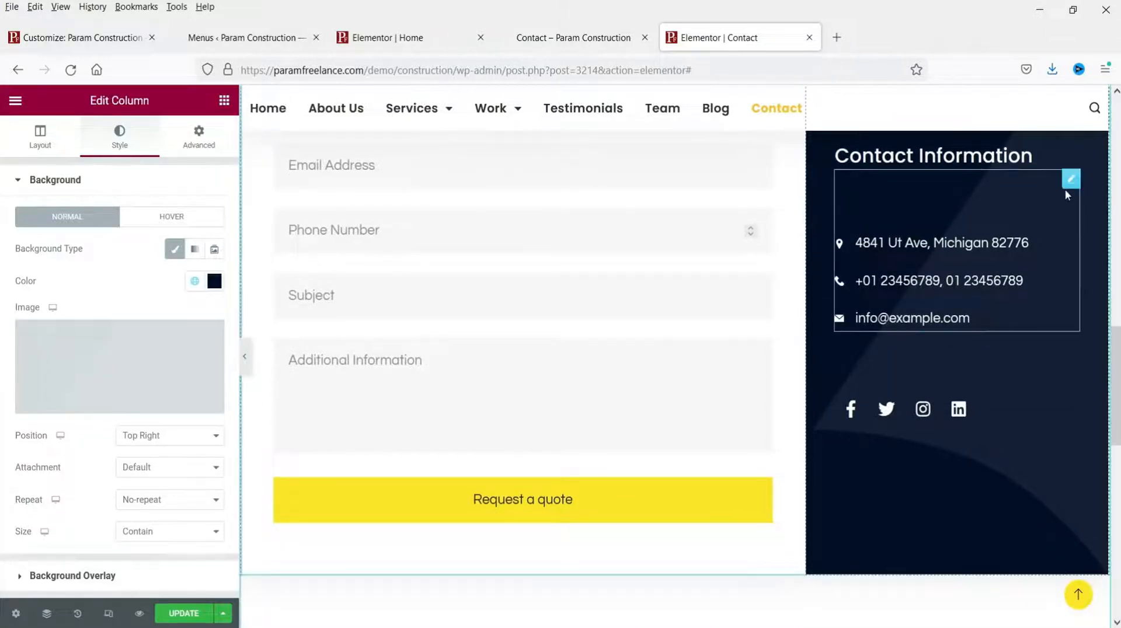
pyautogui.click(1042, 167)
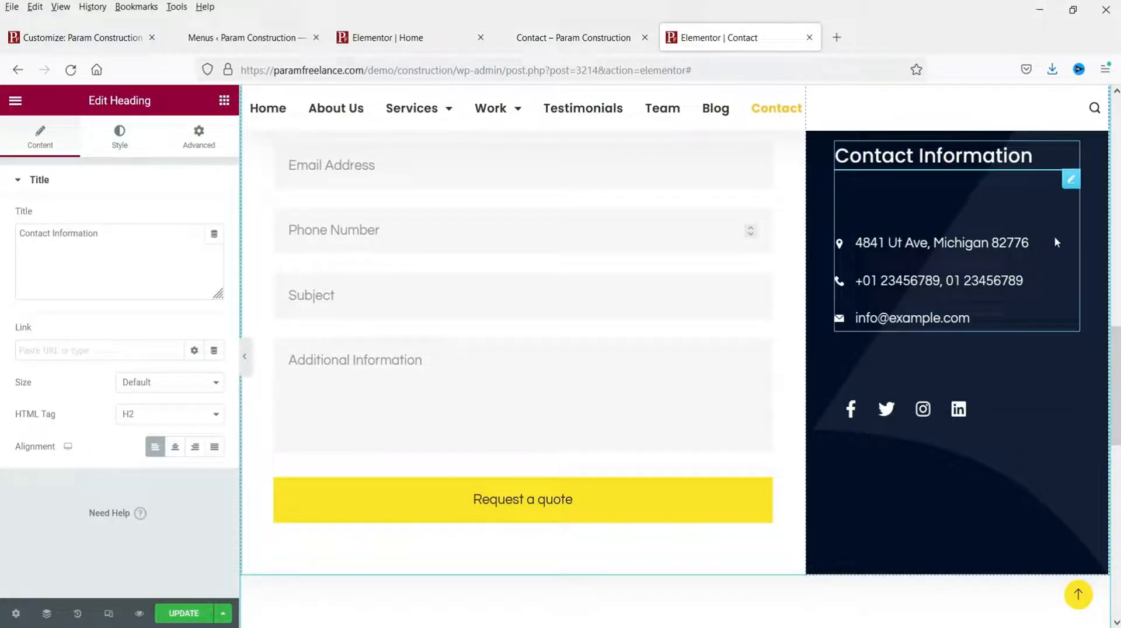
pyautogui.click(1069, 182)
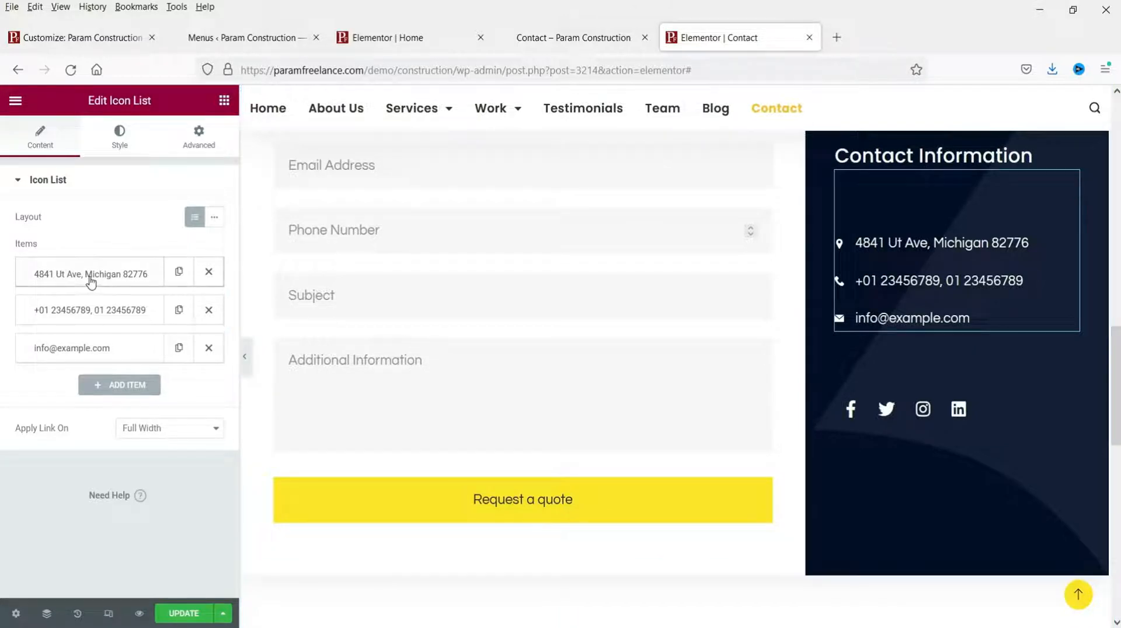
# Step: Change the contact address entry to 'Pune, India'
pyautogui.click(90, 279)
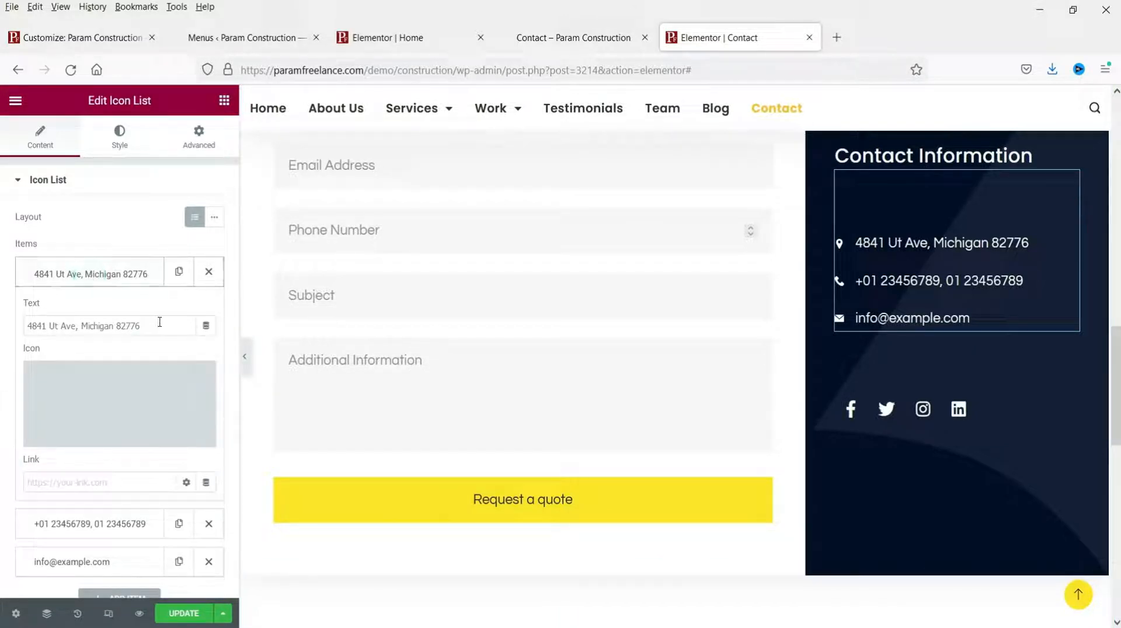
pyautogui.moveTo(160, 321); pyautogui.dragTo(10, 342)
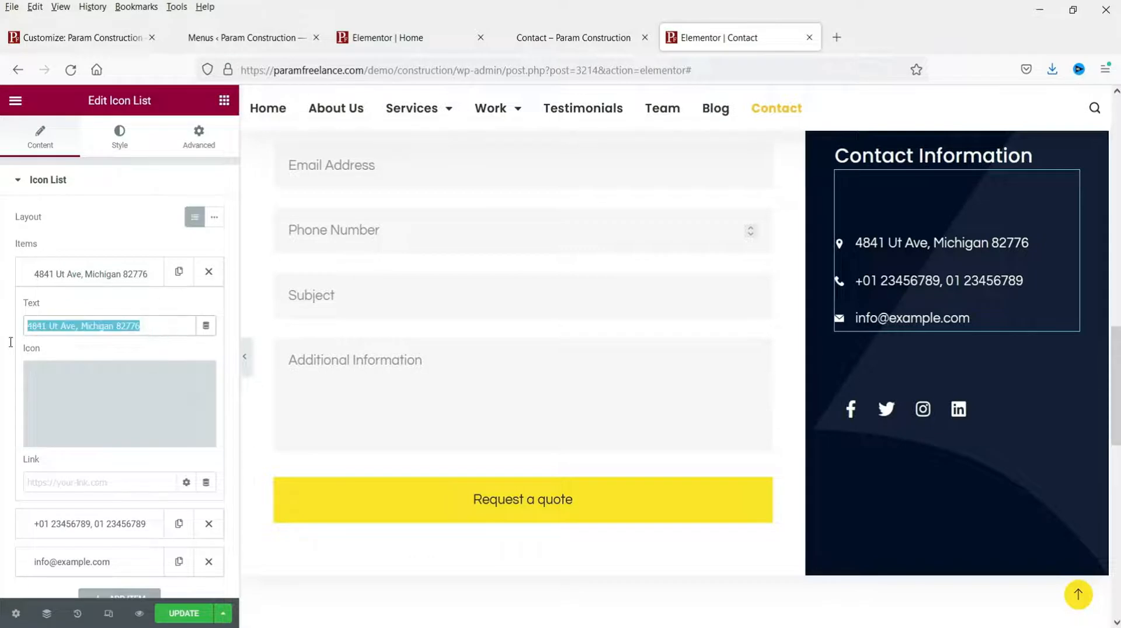
pyautogui.write('Pune, India')
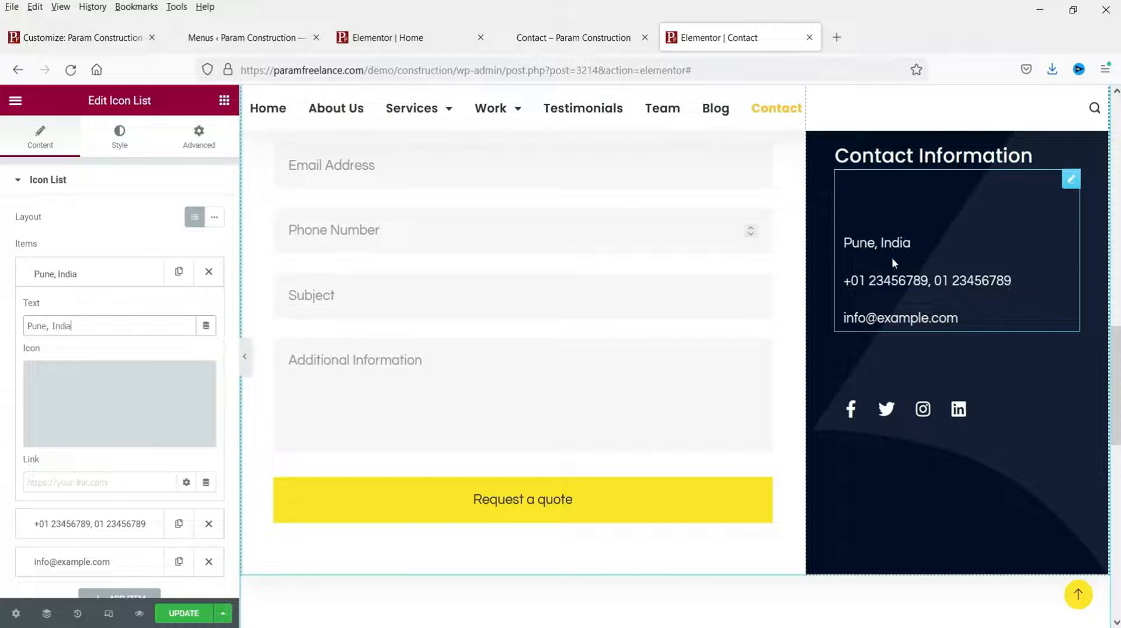
pyautogui.click(65, 278)
pyautogui.click(66, 316)
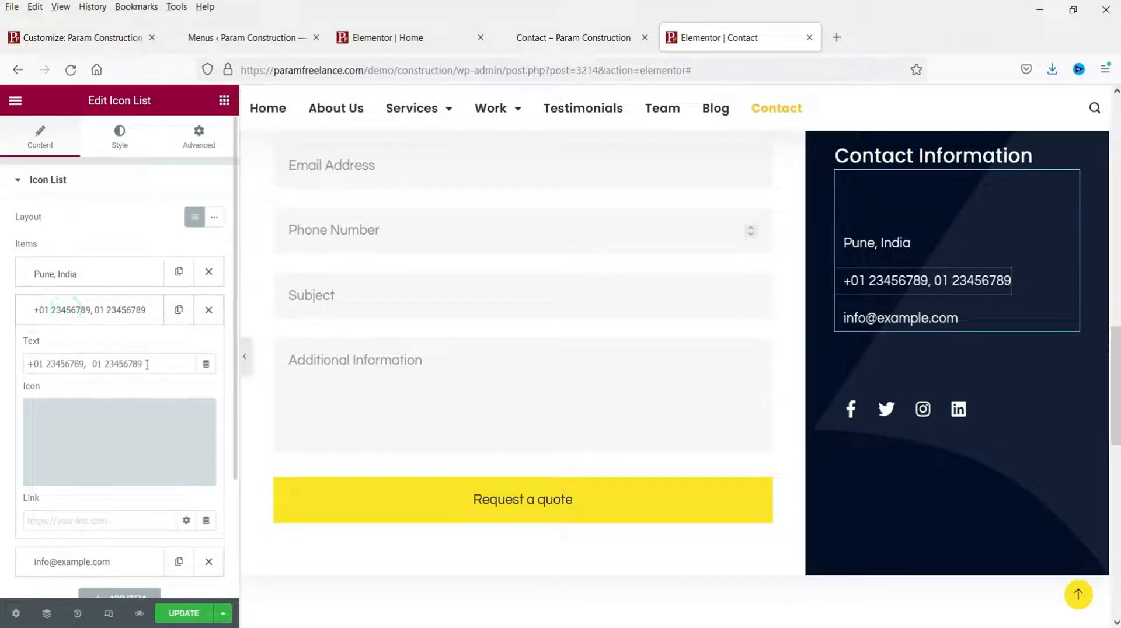
pyautogui.moveTo(145, 364); pyautogui.dragTo(6, 380)
pyautogui.hotkey('ctrl', 'v')
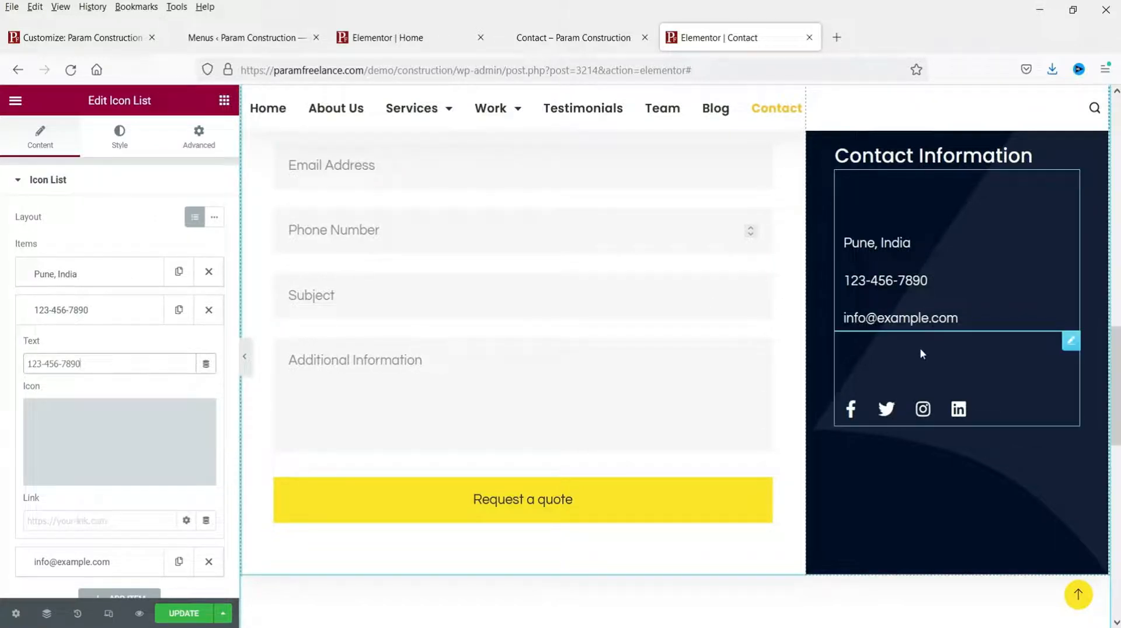
pyautogui.click(64, 310)
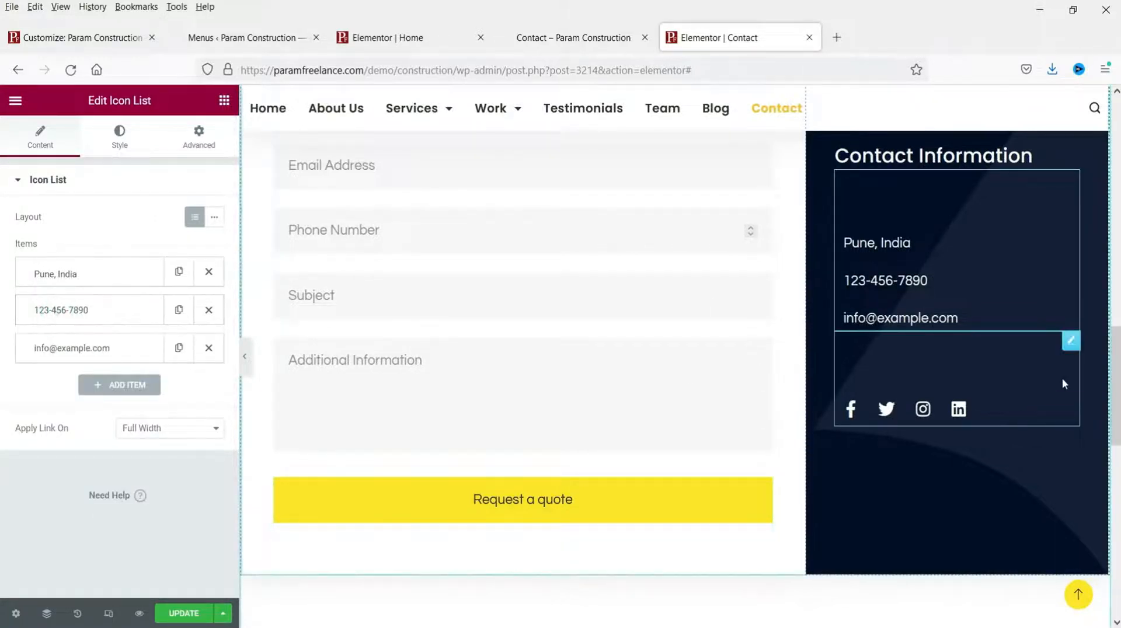
pyautogui.click(1072, 343)
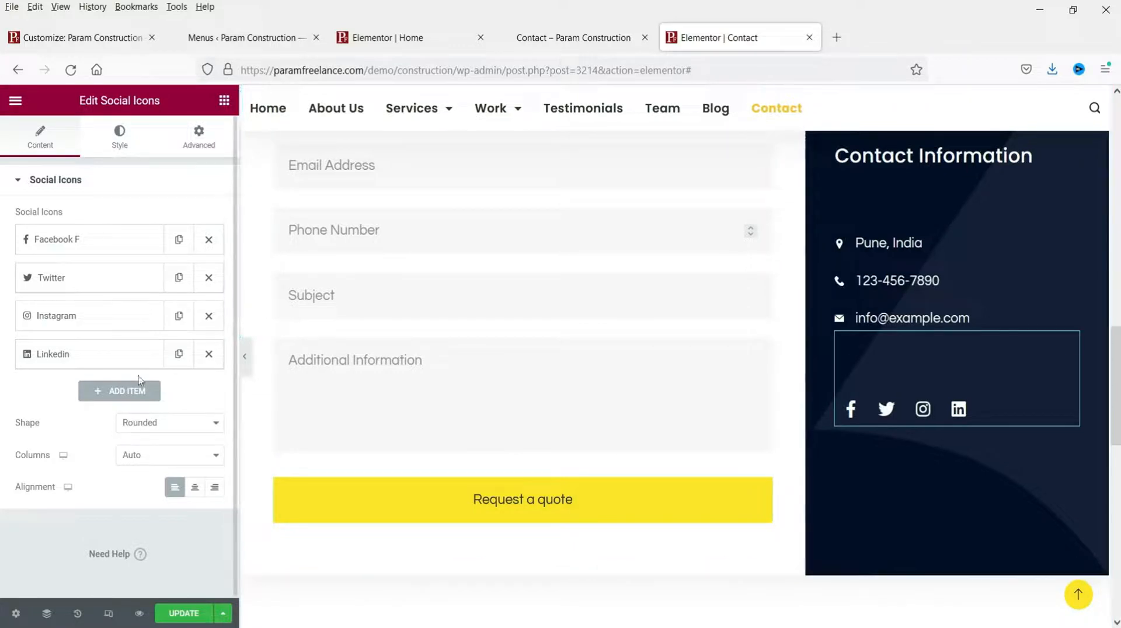
# Step: Remove the LinkedIn icon and add a Youtube icon, found by searching 'you'
pyautogui.click(209, 354)
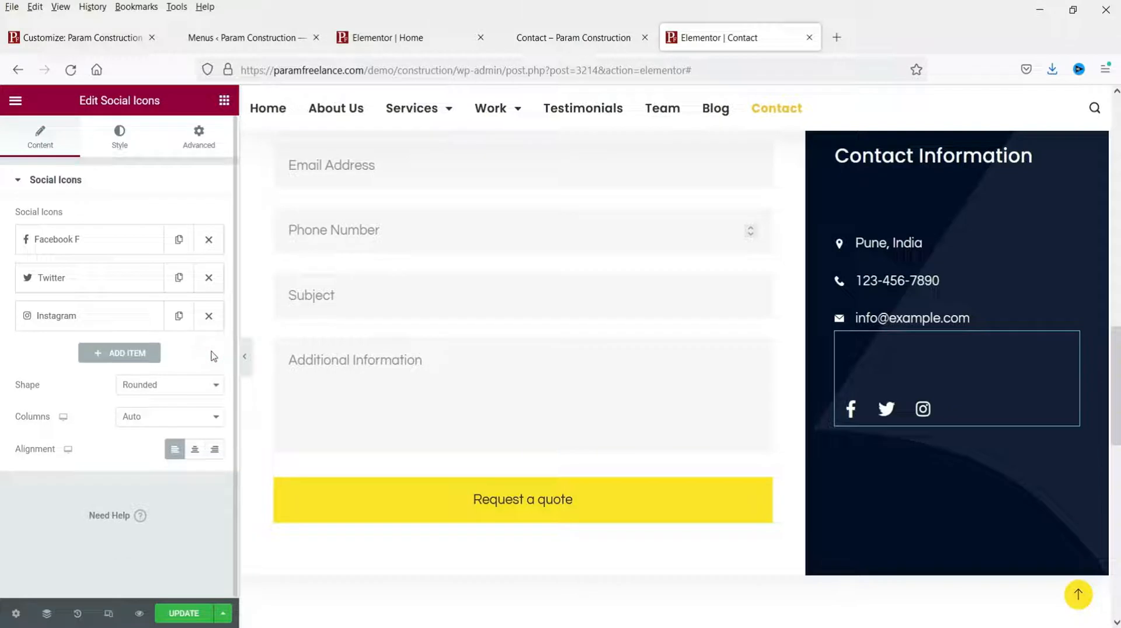
pyautogui.click(109, 354)
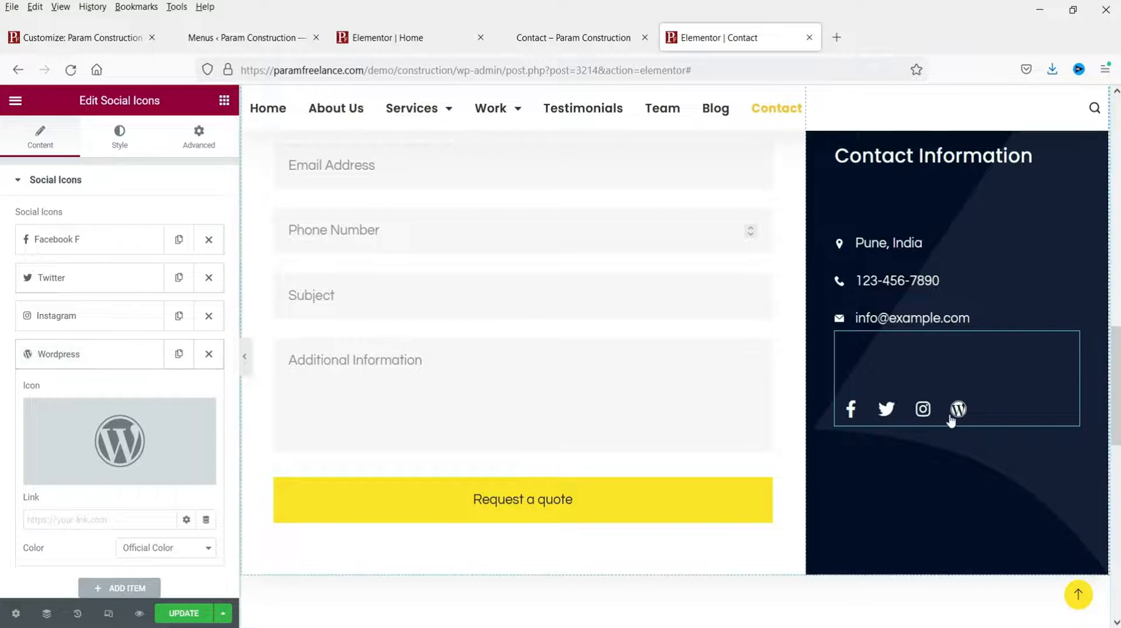
pyautogui.scroll(-3, 110, 383)
pyautogui.click(113, 302)
pyautogui.click(461, 160)
pyautogui.write('you')
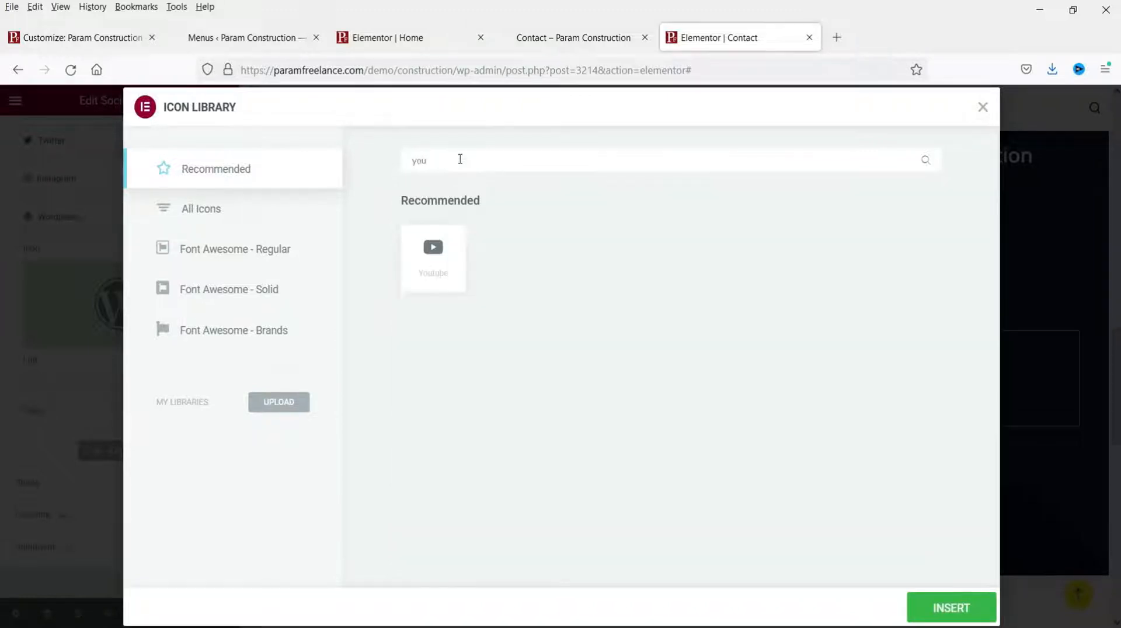
pyautogui.click(433, 257)
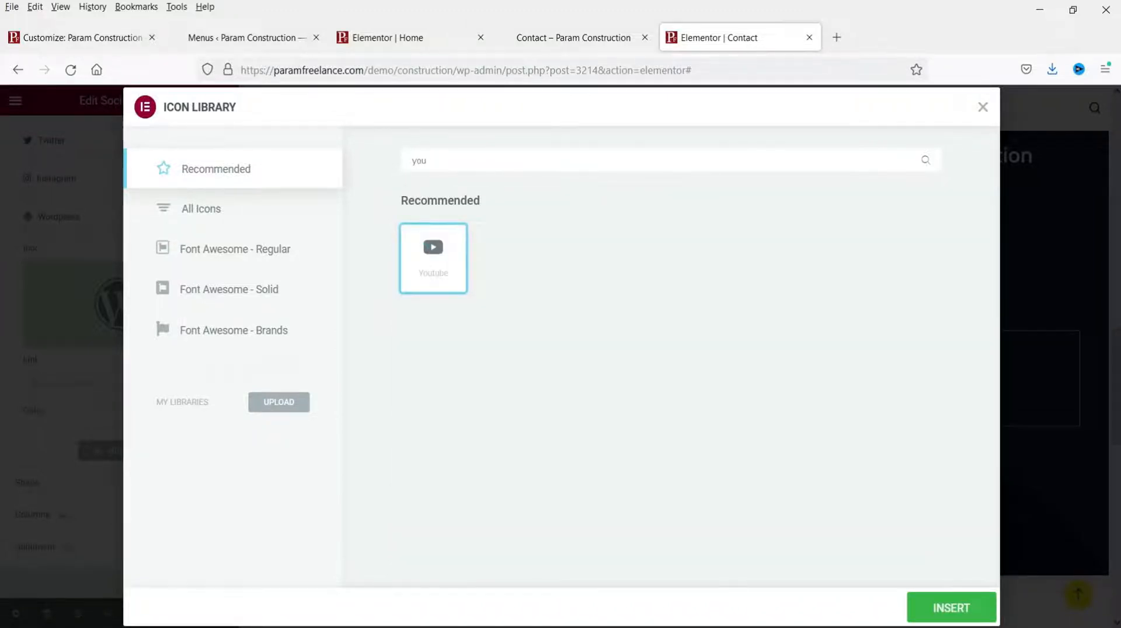
pyautogui.click(976, 608)
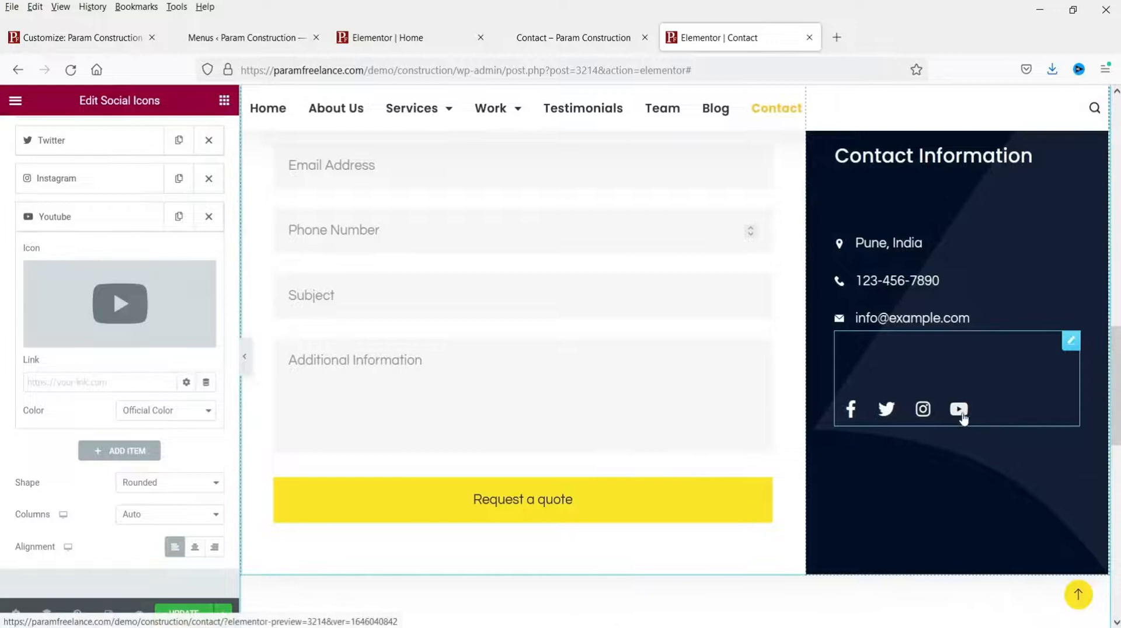
pyautogui.scroll(-5, 1014, 390)
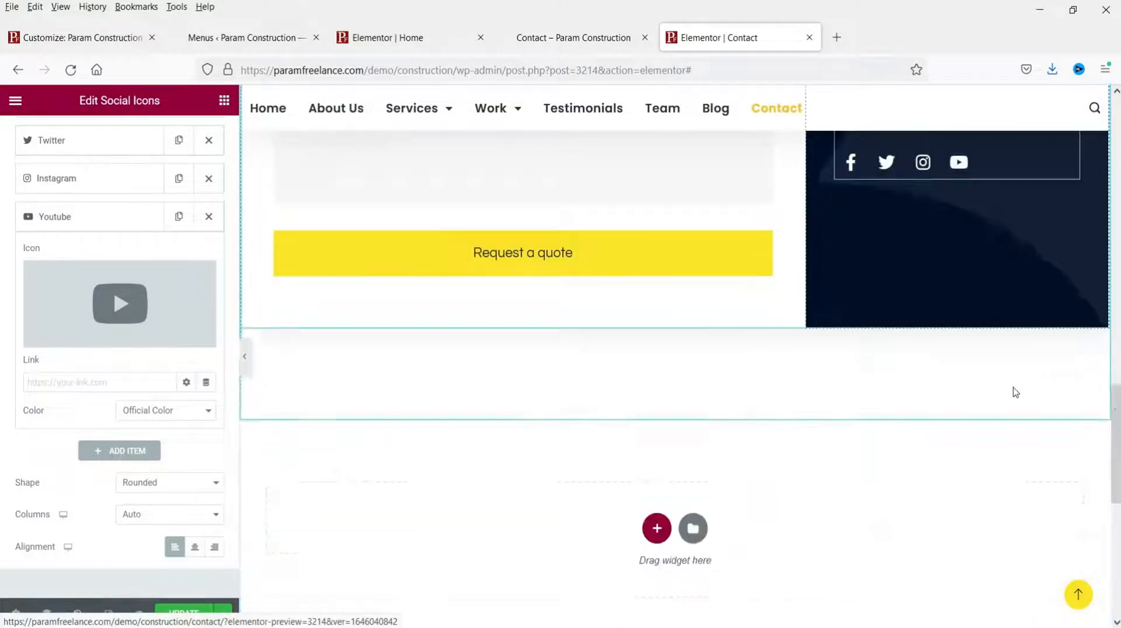
# Step: Update the Contact page, review the changes live, and close the Elementor tab
pyautogui.scroll(6, 1008, 389)
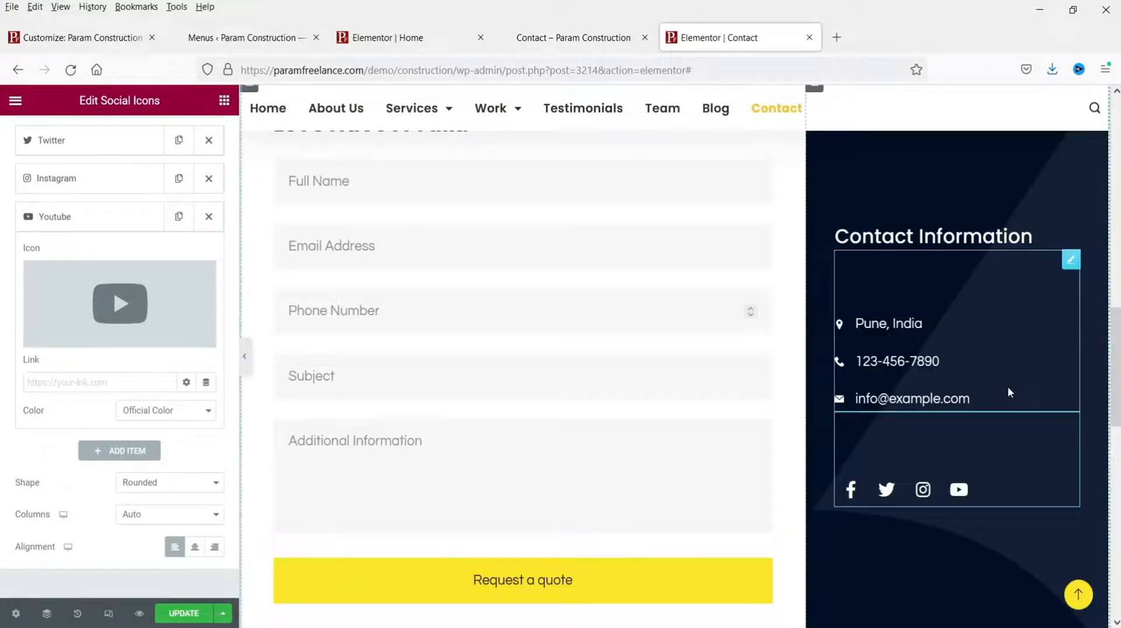
pyautogui.click(184, 614)
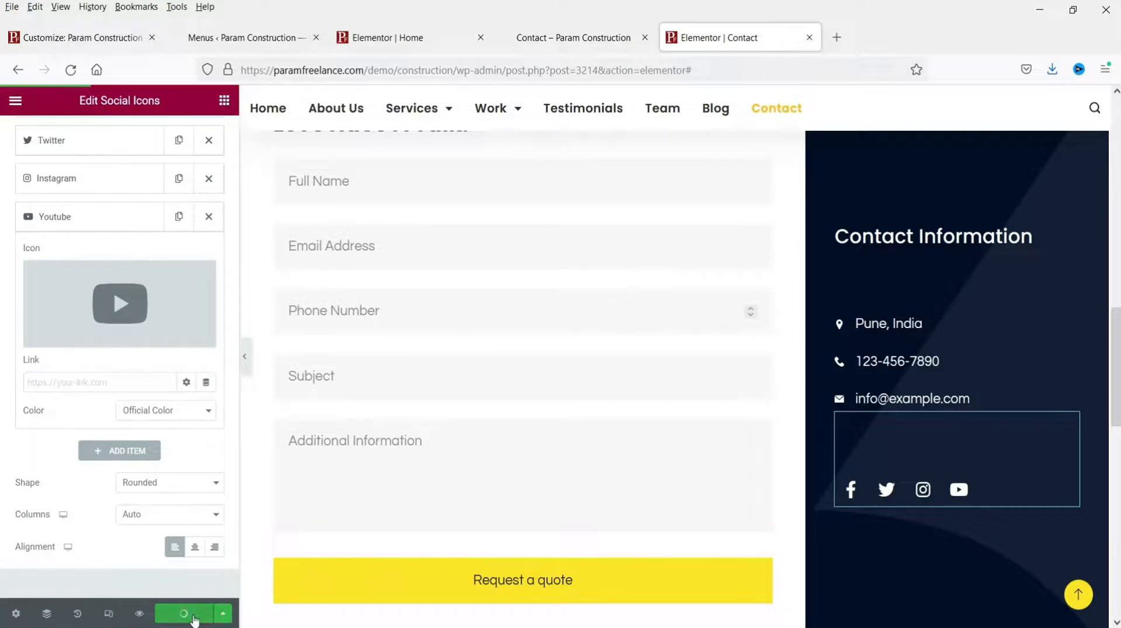
pyautogui.click(571, 38)
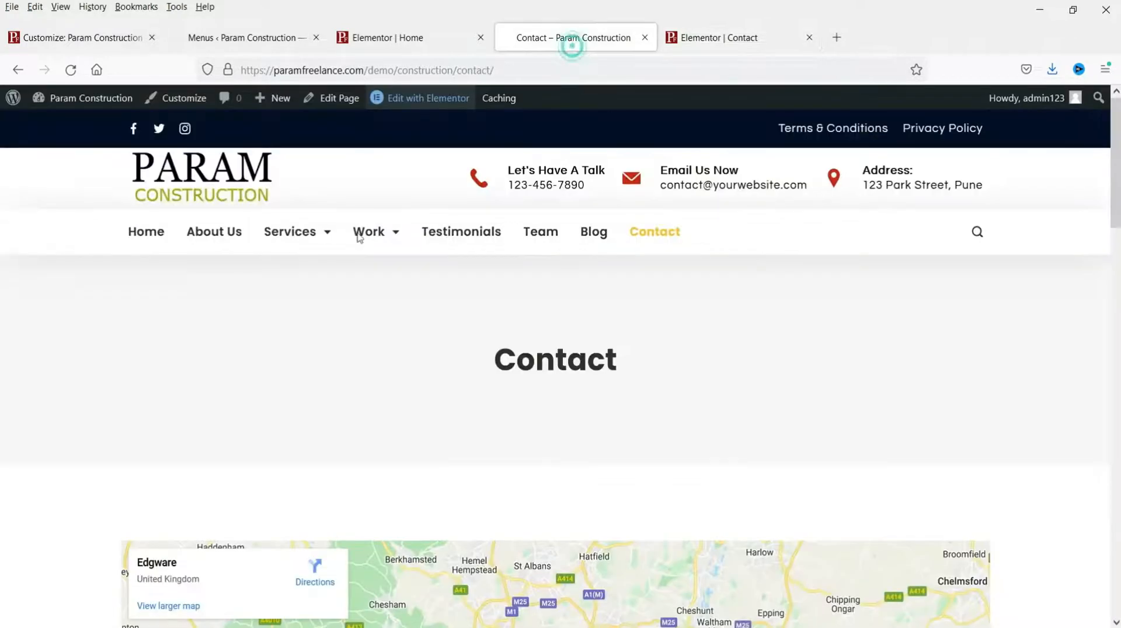
pyautogui.scroll(-4, 1079, 324)
pyautogui.scroll(-1, 1079, 325)
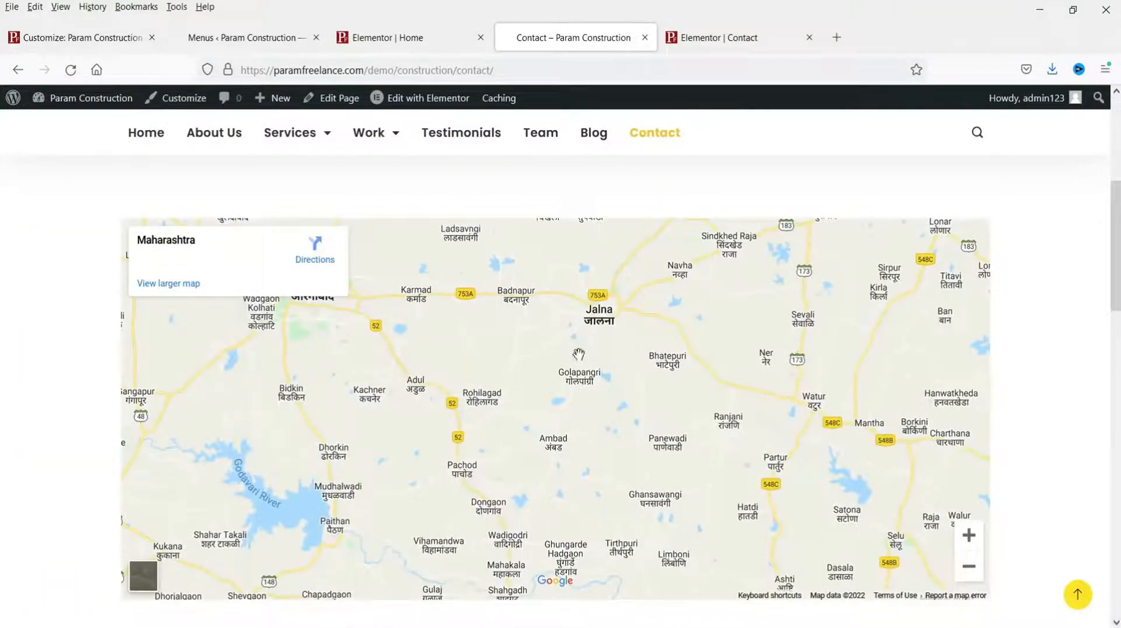
pyautogui.scroll(-8, 1079, 310)
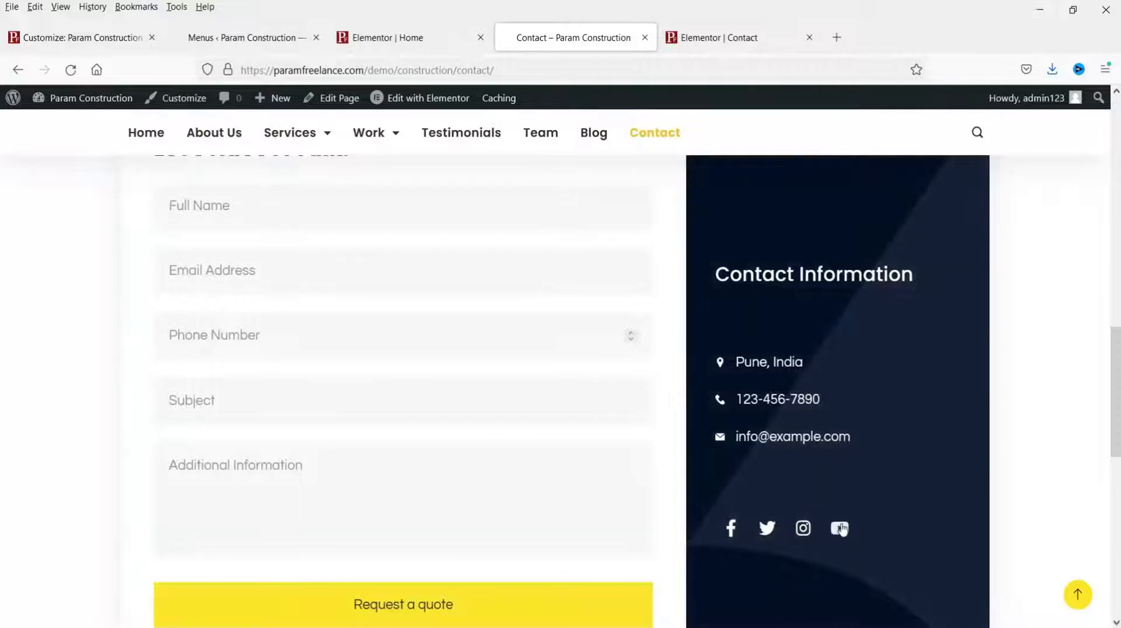
pyautogui.scroll(-10, 1000, 395)
pyautogui.scroll(9, 1000, 401)
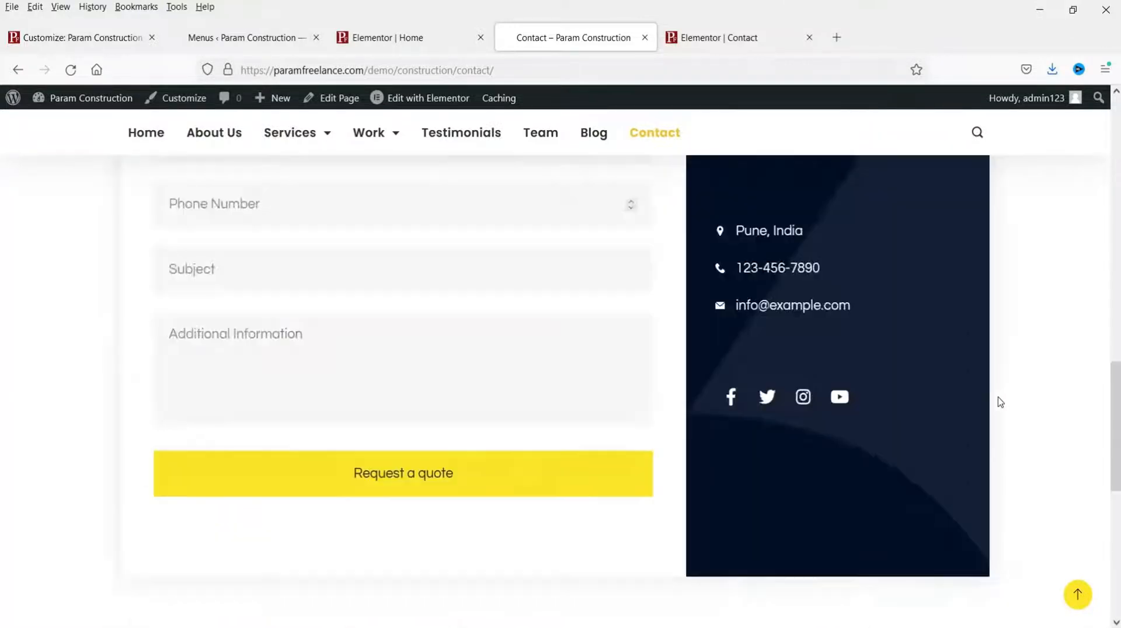
pyautogui.scroll(10, 1001, 402)
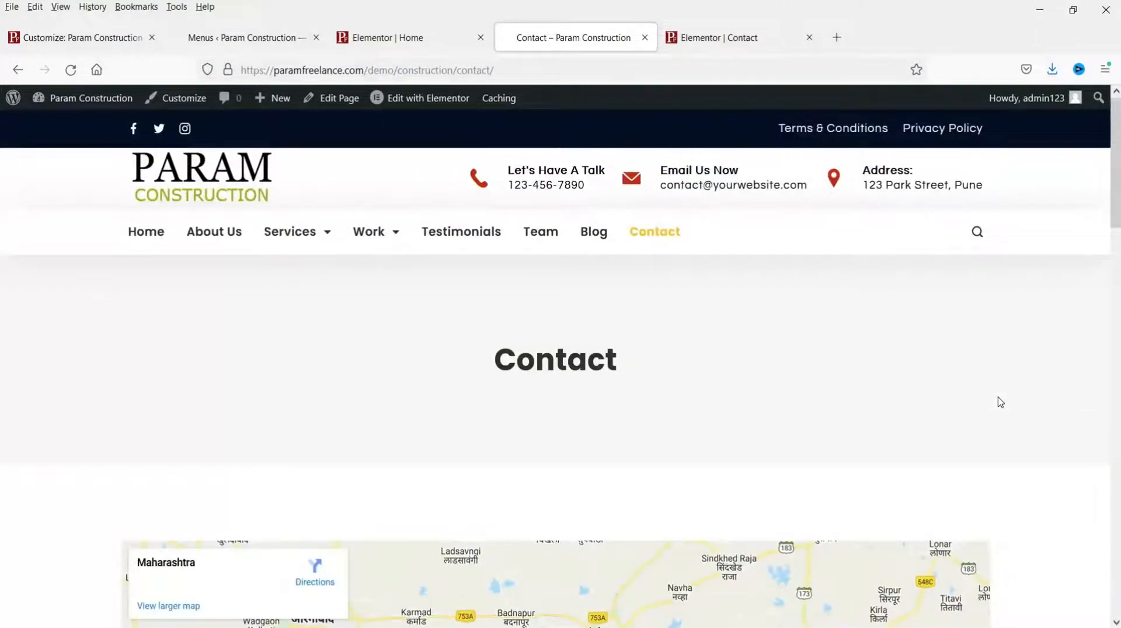
pyautogui.click(809, 37)
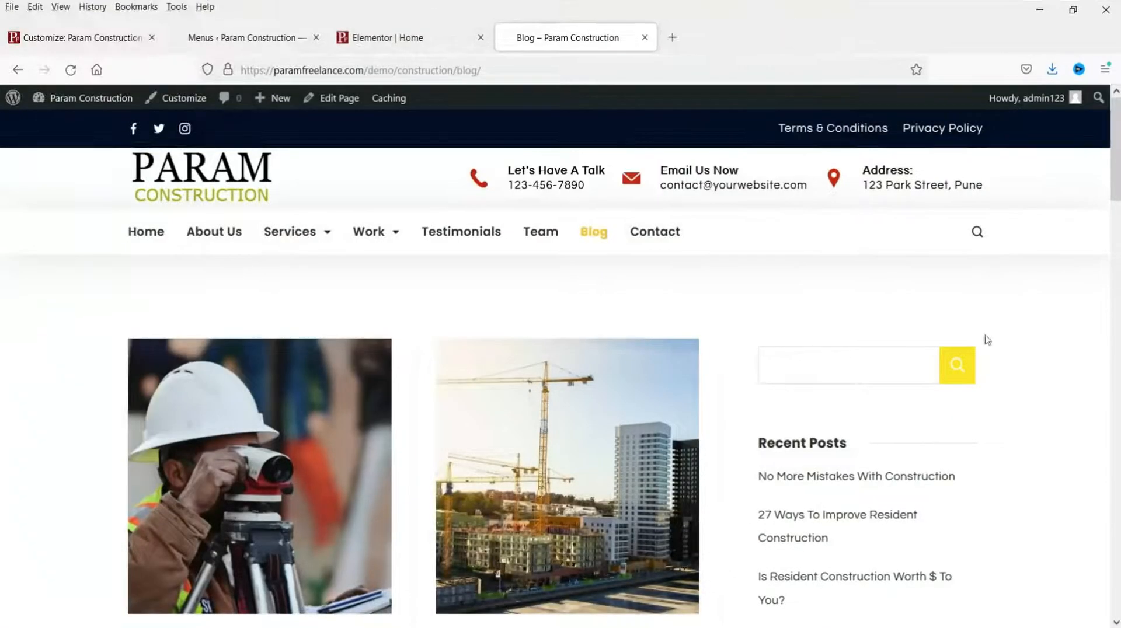
# Step: Open the Customizer's Blog Page settings with the Blog page shown in the preview
pyautogui.scroll(-10, 450, 359)
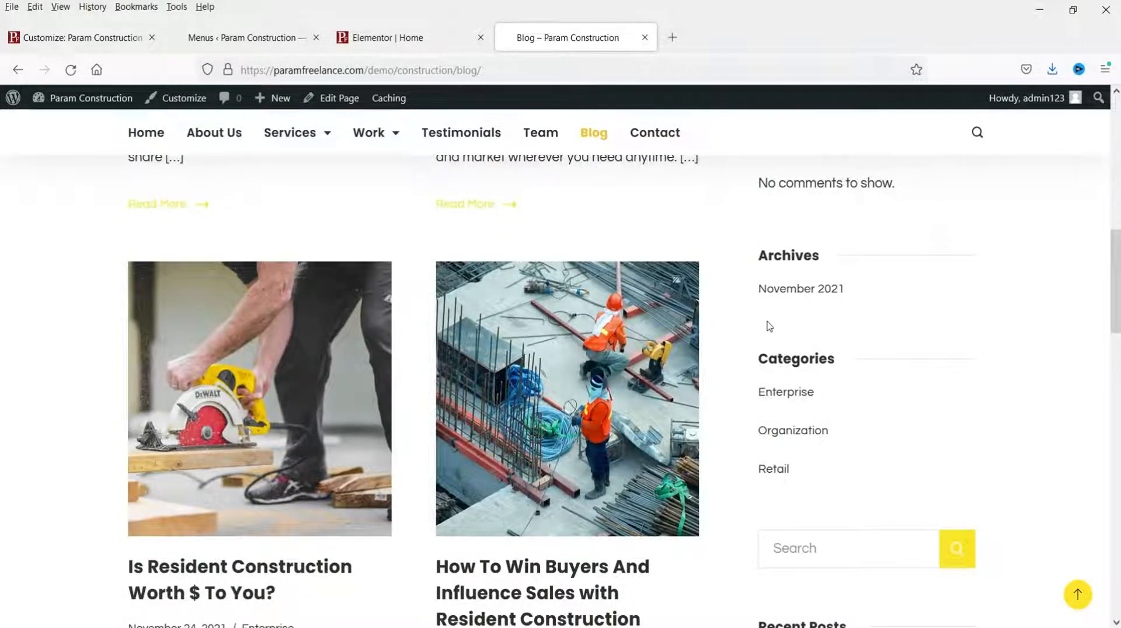
pyautogui.click(64, 38)
pyautogui.scroll(-5, 52, 350)
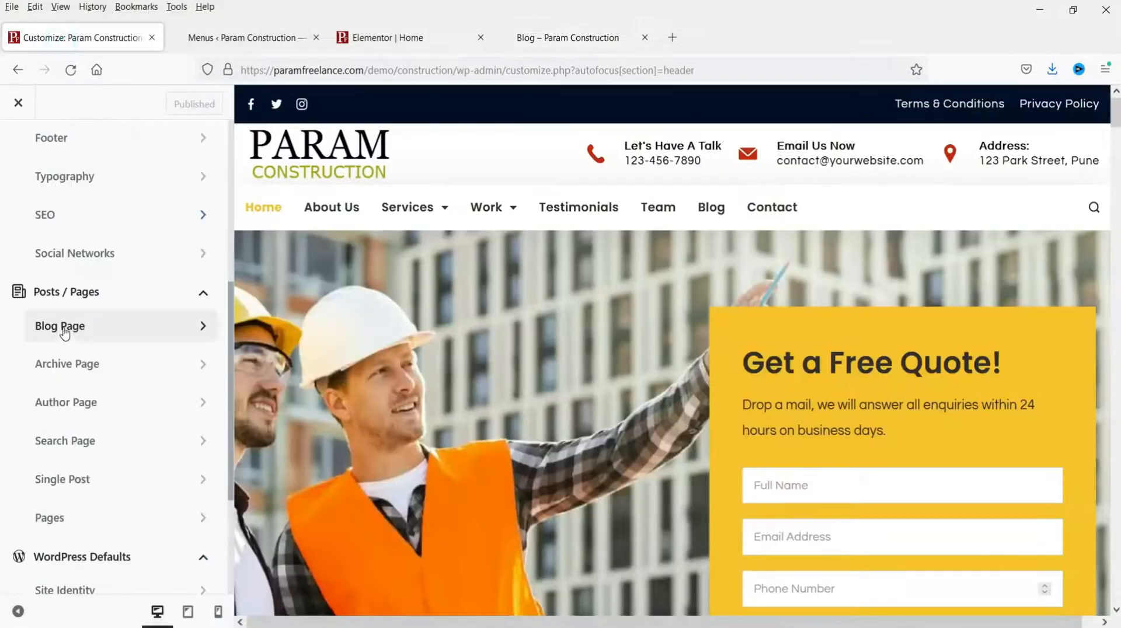
pyautogui.click(65, 328)
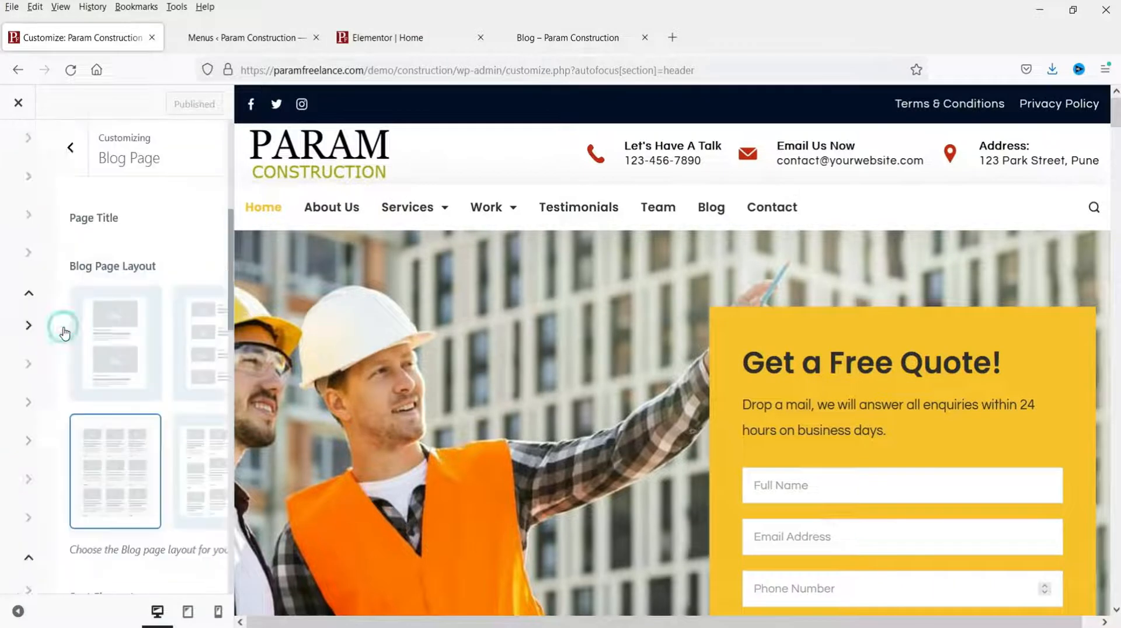
pyautogui.click(716, 211)
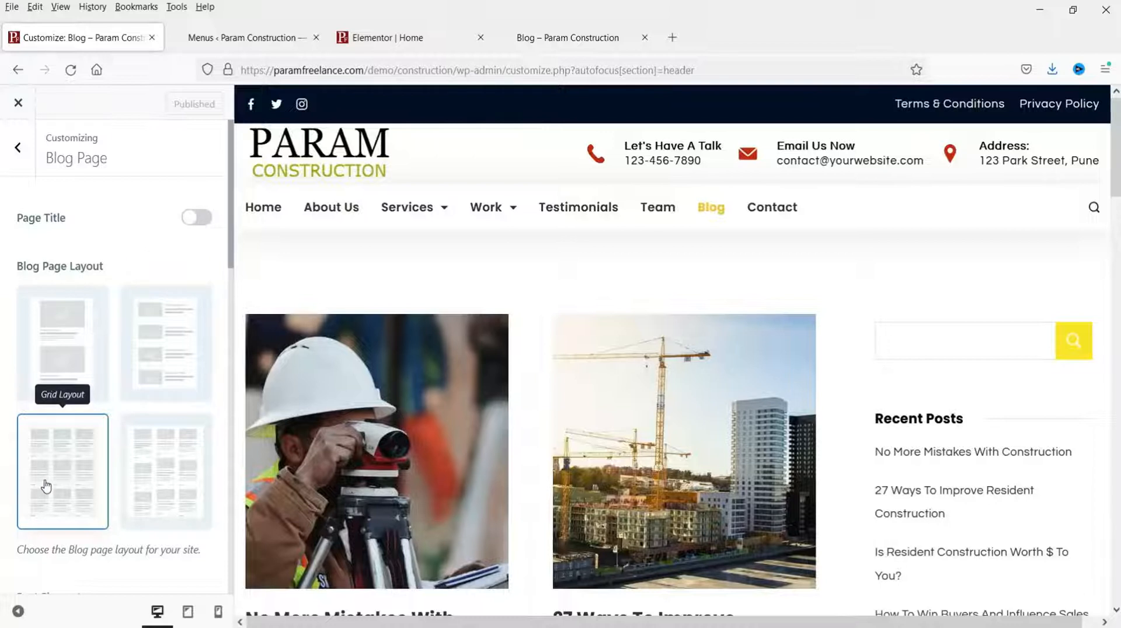
# Step: Set the blog Sidebar Layout to Right Sidebar after briefly trying No Sidebar
pyautogui.scroll(-4, 1059, 352)
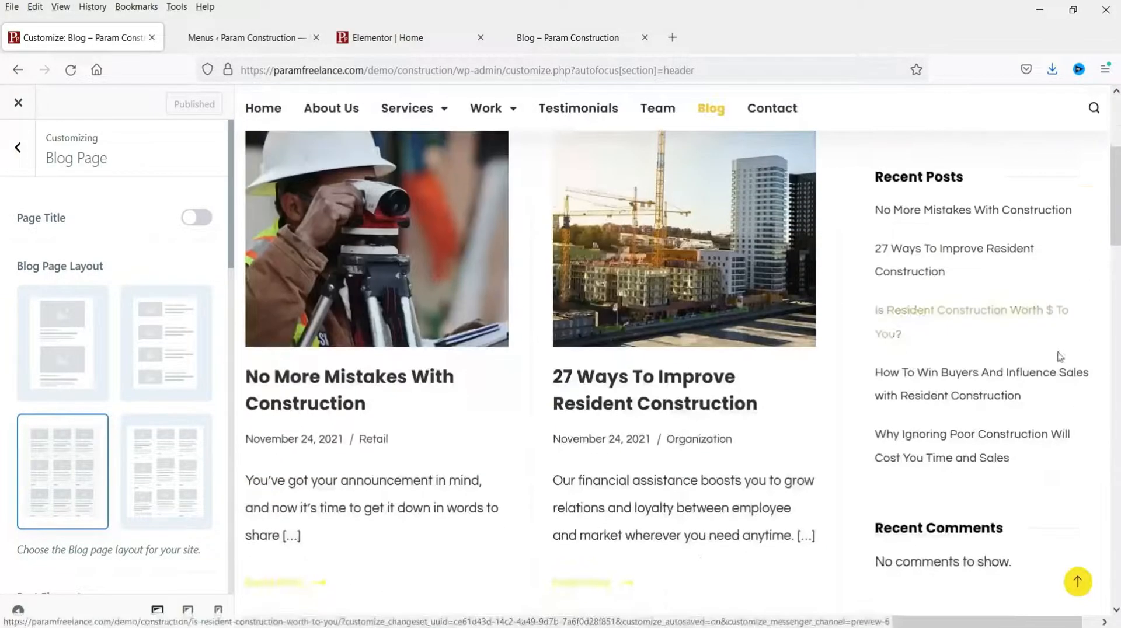
pyautogui.scroll(-9, 102, 449)
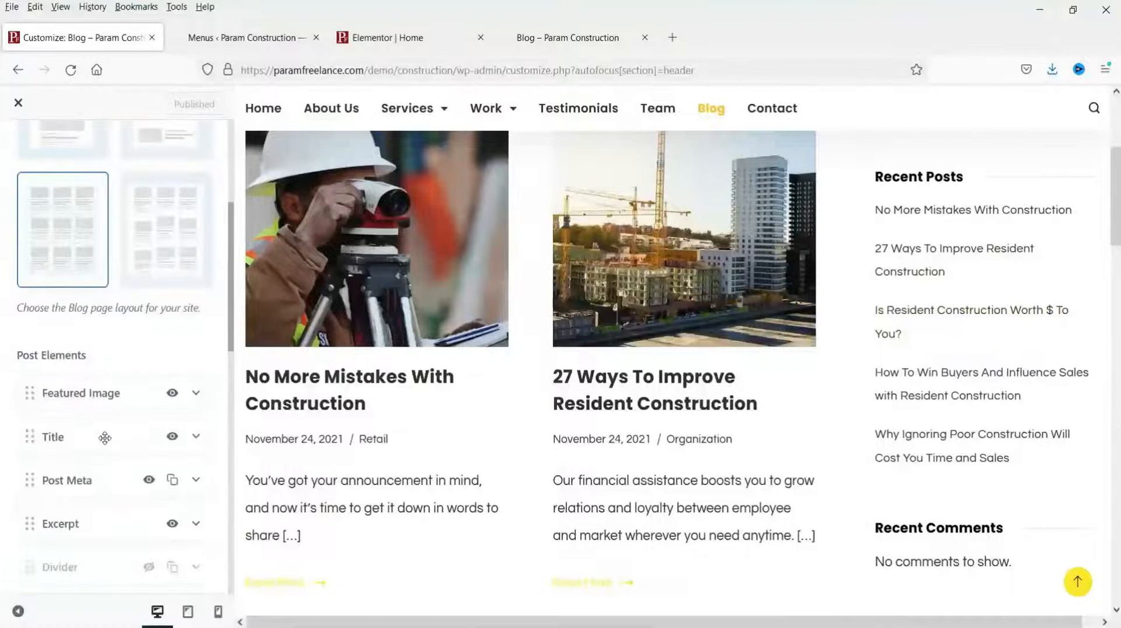
pyautogui.scroll(-5, 102, 456)
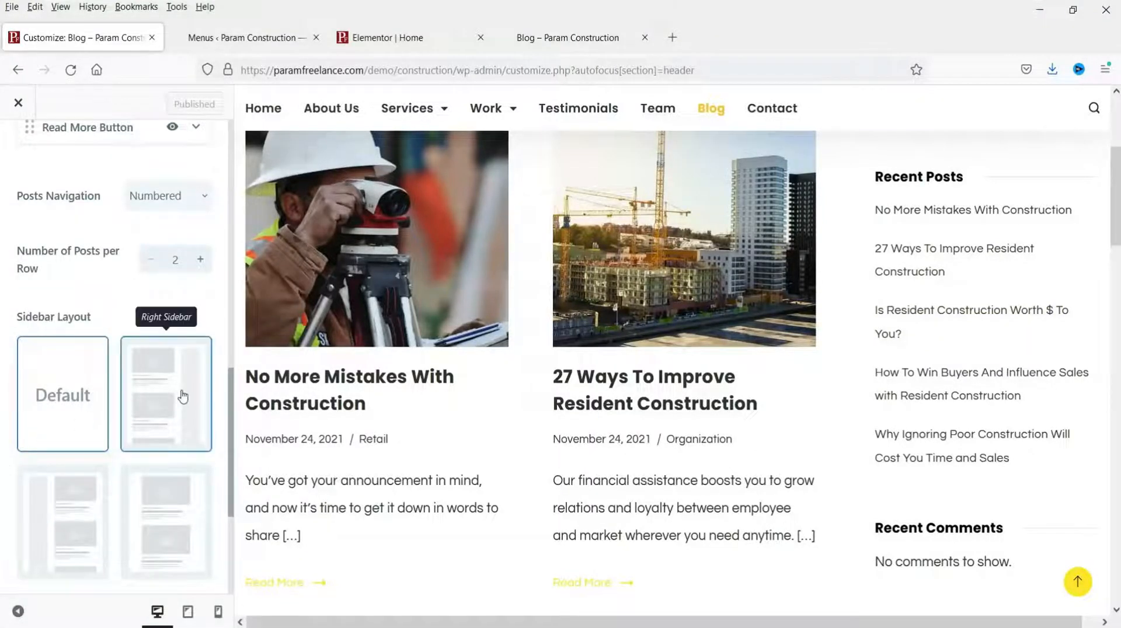
pyautogui.click(171, 521)
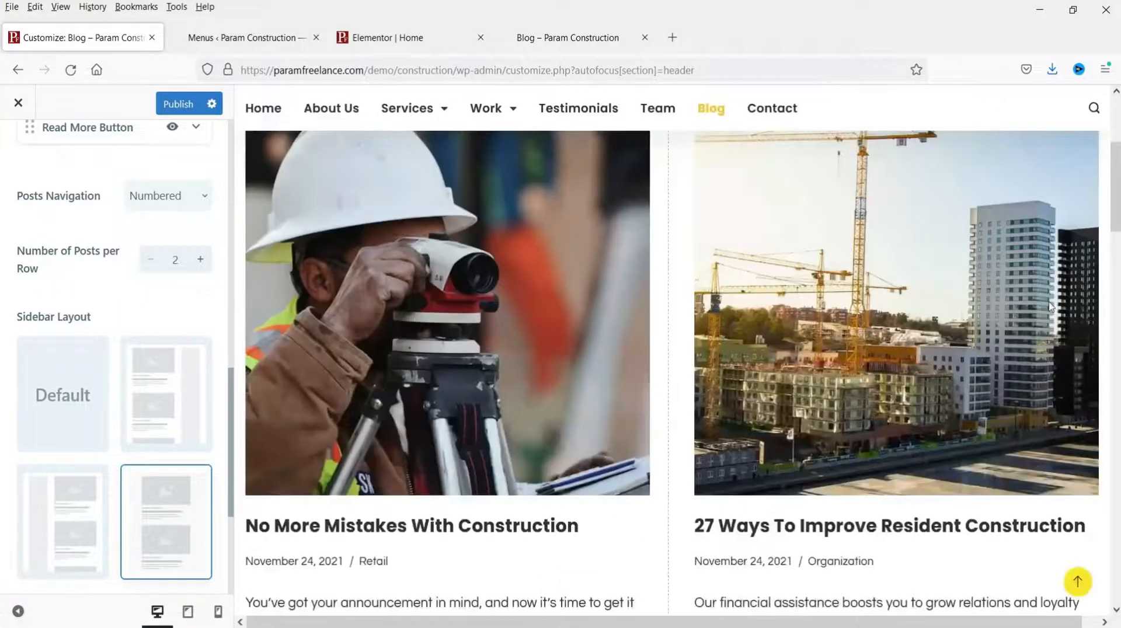
pyautogui.click(157, 411)
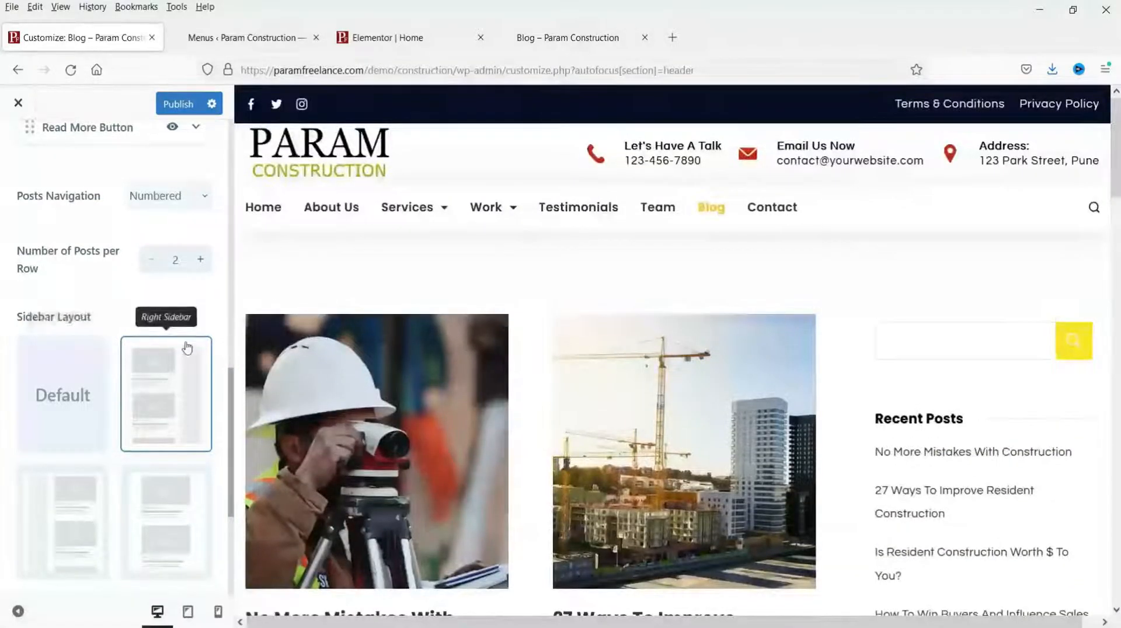
pyautogui.scroll(2, 87, 356)
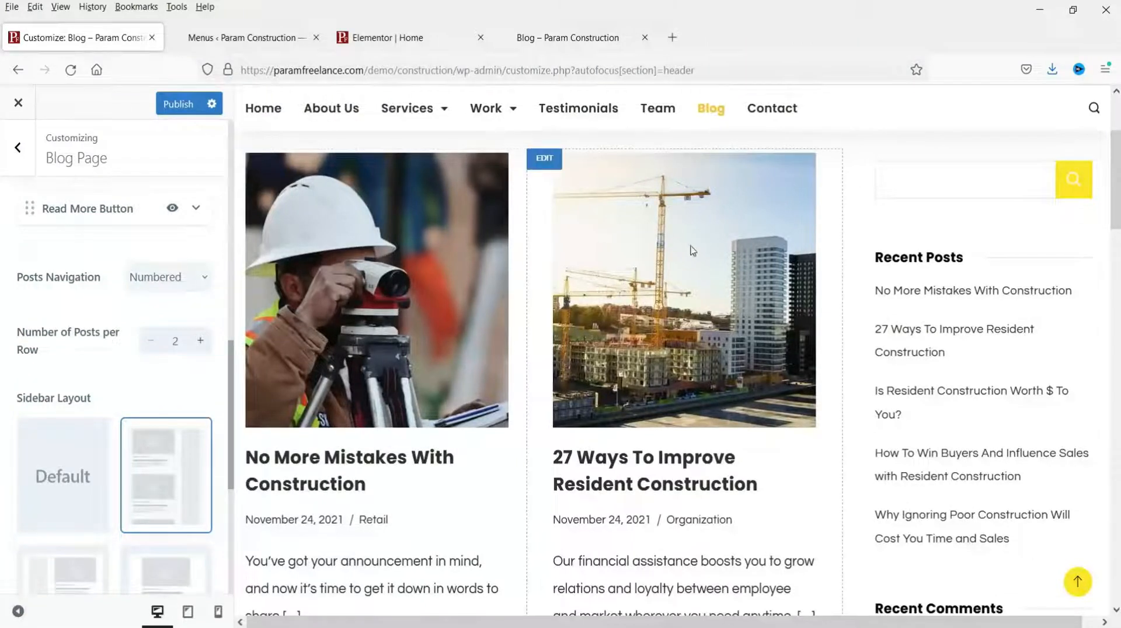
pyautogui.click(201, 341)
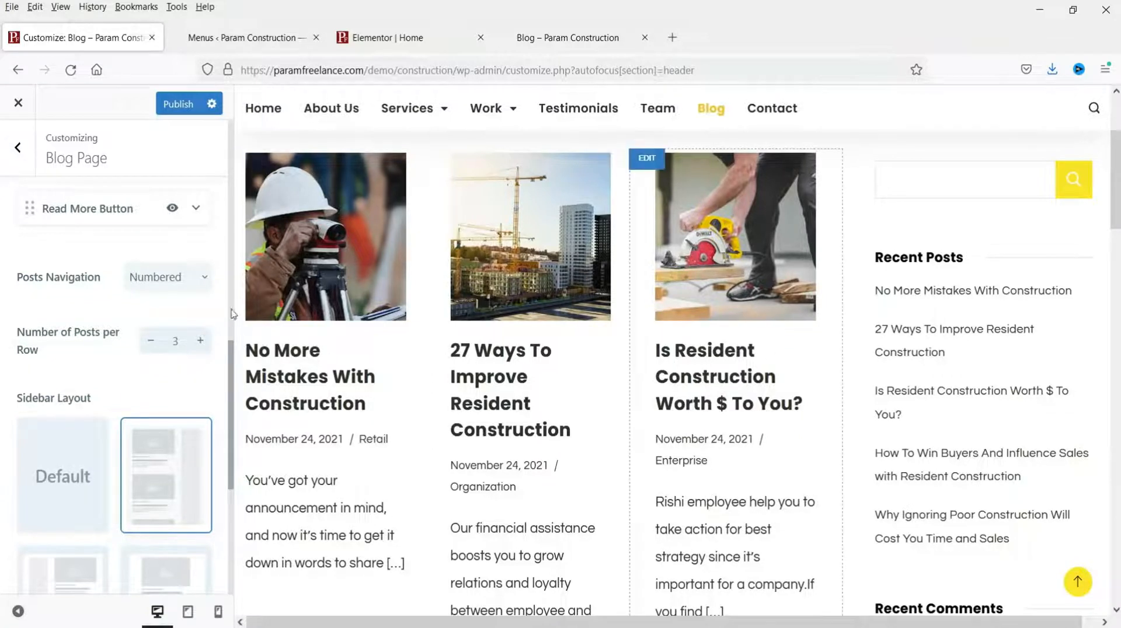
pyautogui.scroll(-2, 129, 408)
pyautogui.scroll(2, 134, 356)
pyautogui.click(151, 345)
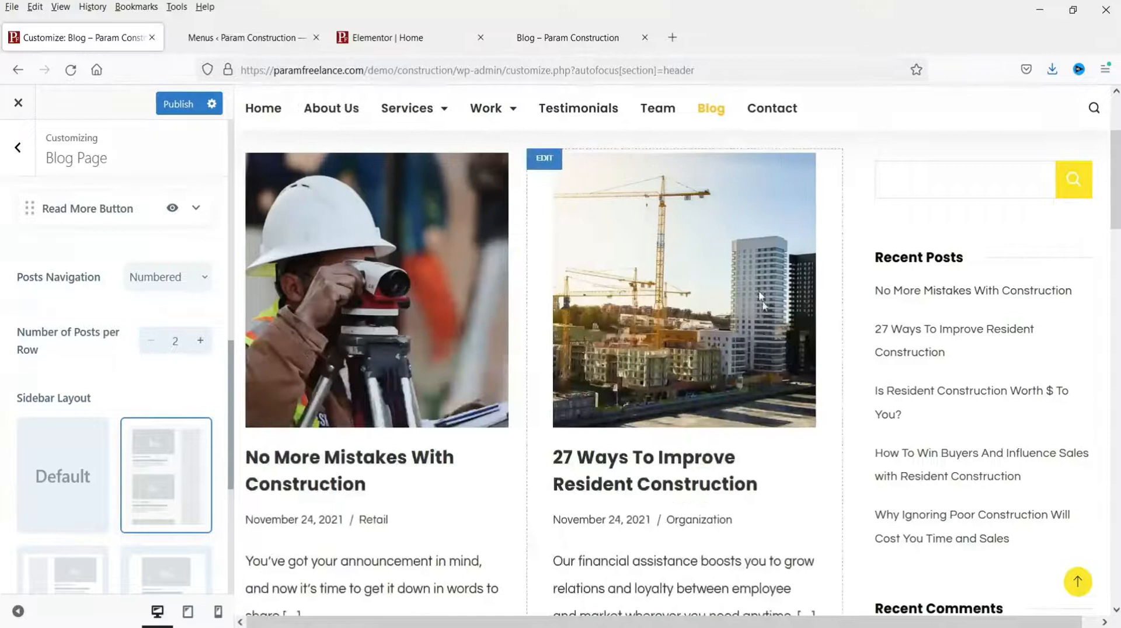
pyautogui.scroll(5, 117, 351)
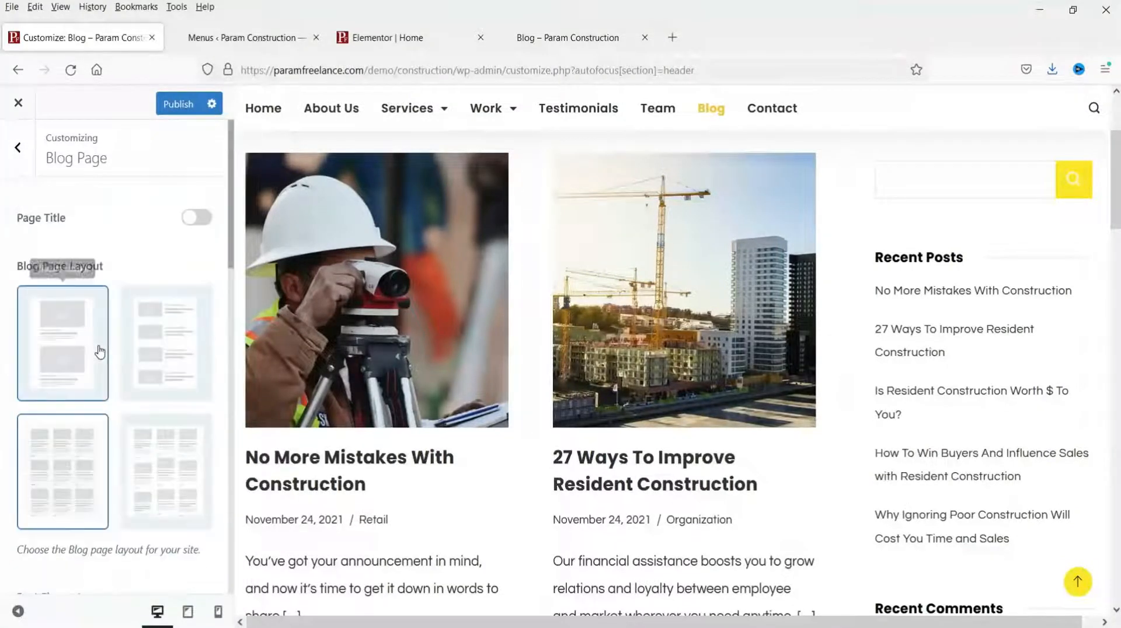
pyautogui.click(177, 342)
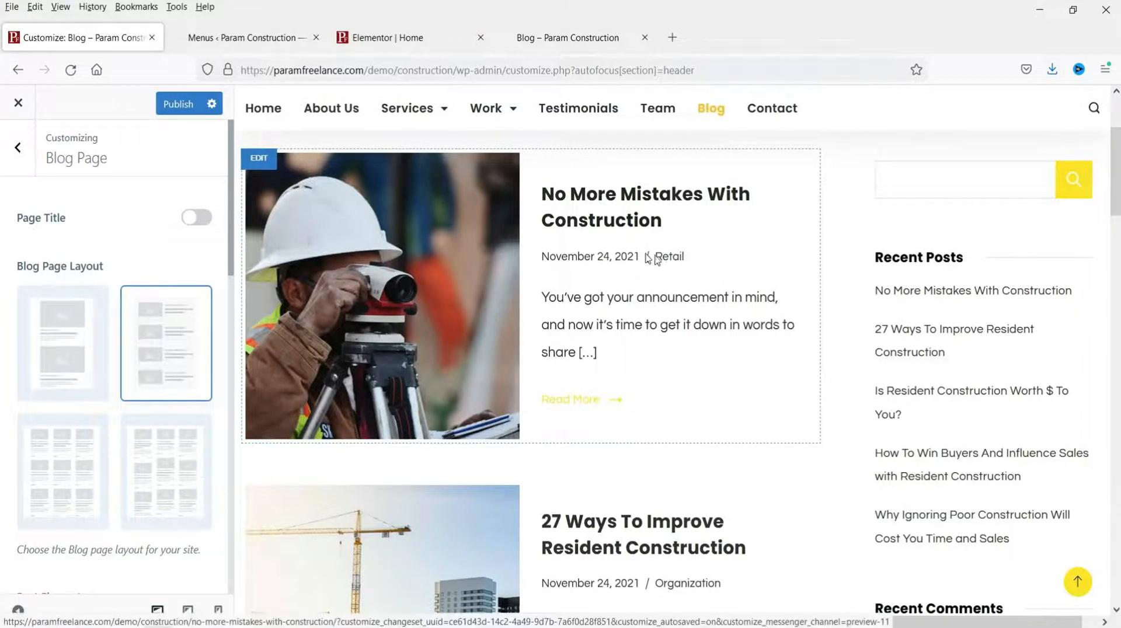
pyautogui.scroll(-10, 654, 257)
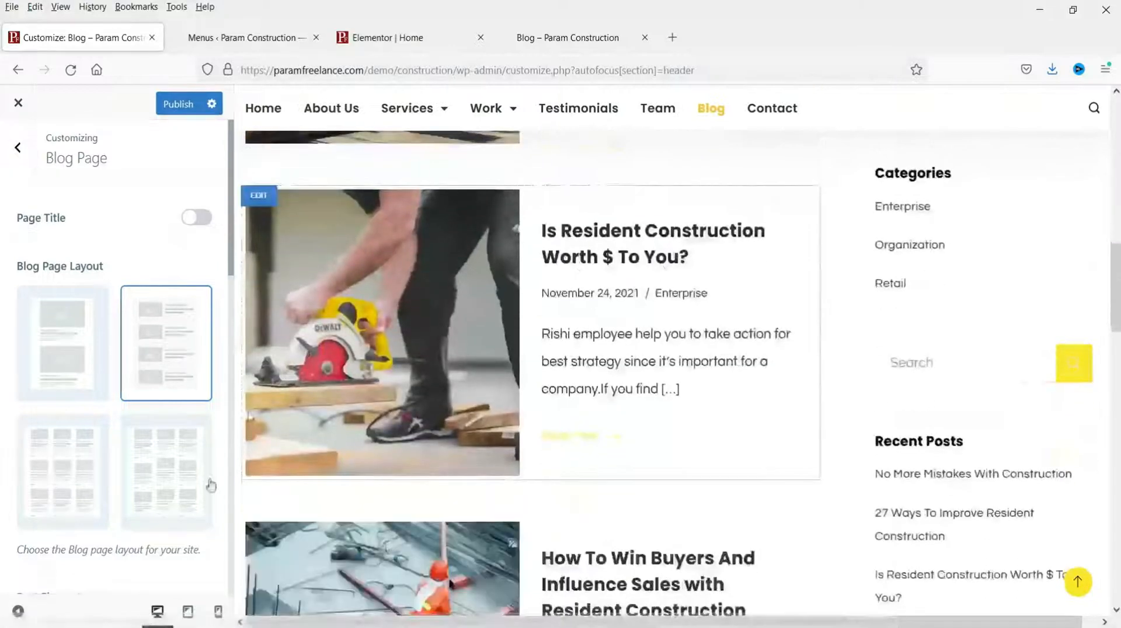
pyautogui.click(16, 612)
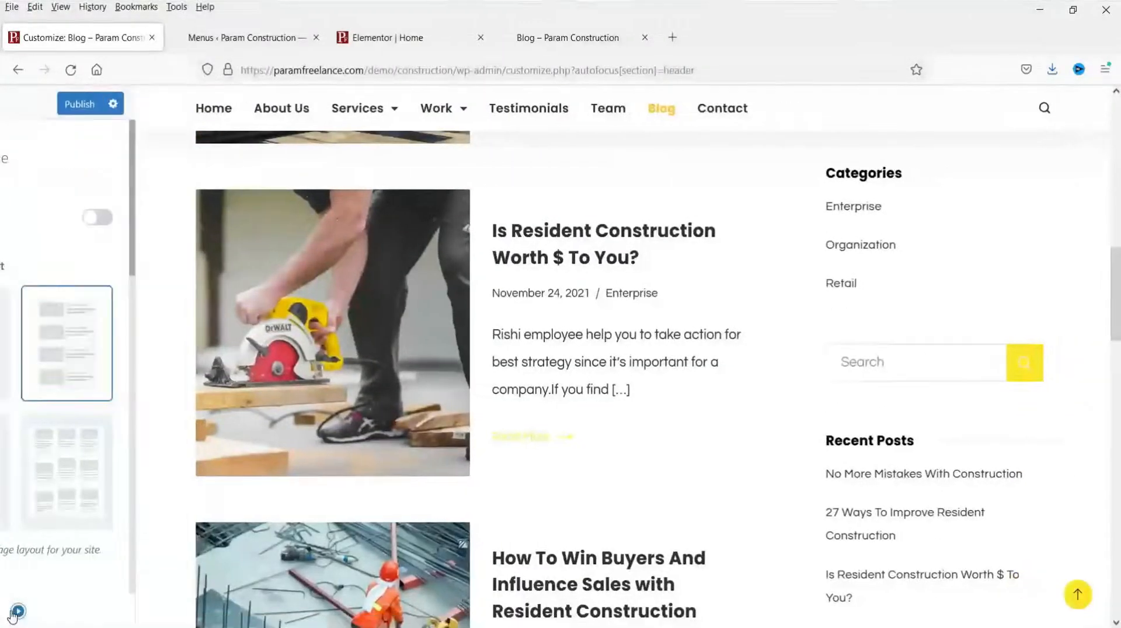
pyautogui.scroll(-5, 663, 409)
pyautogui.scroll(5, 661, 409)
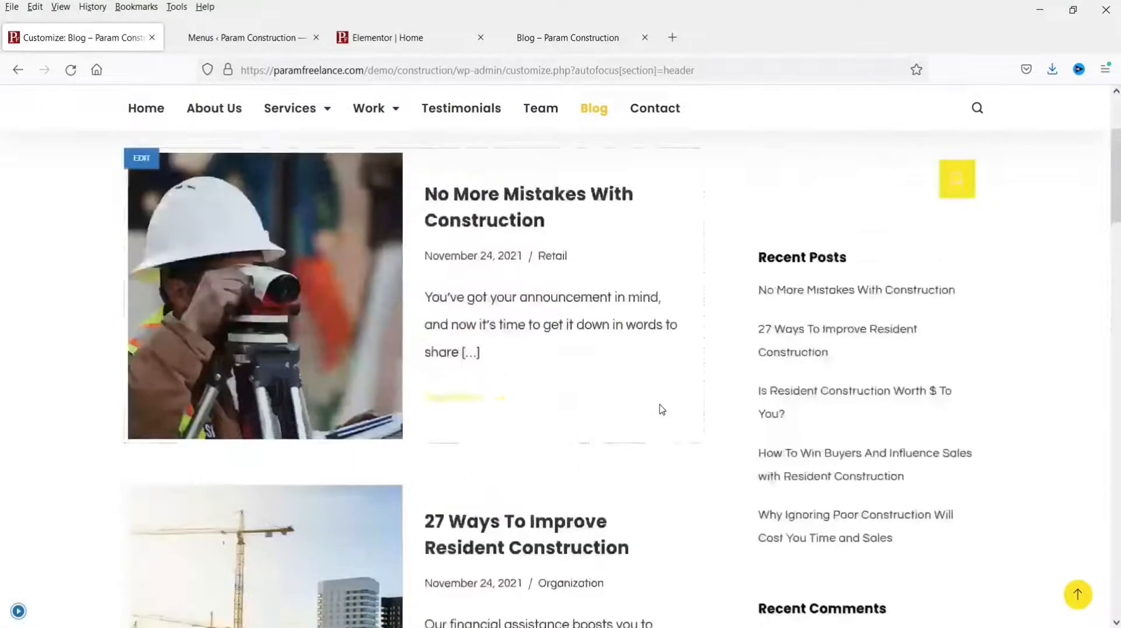
pyautogui.scroll(-8, 647, 404)
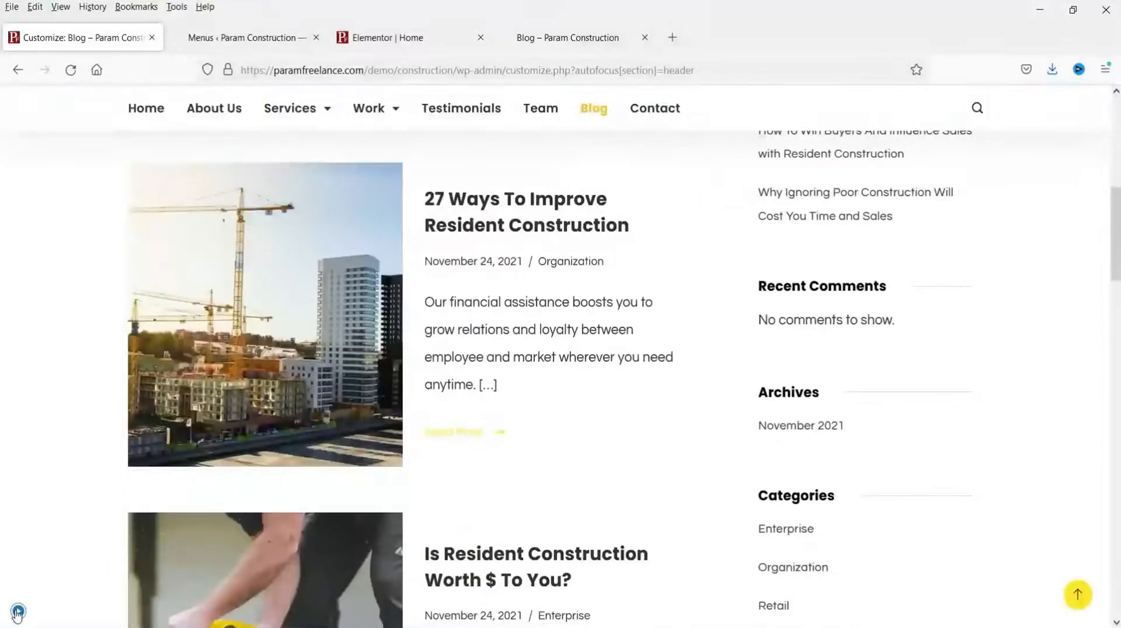
pyautogui.click(18, 611)
pyautogui.click(166, 472)
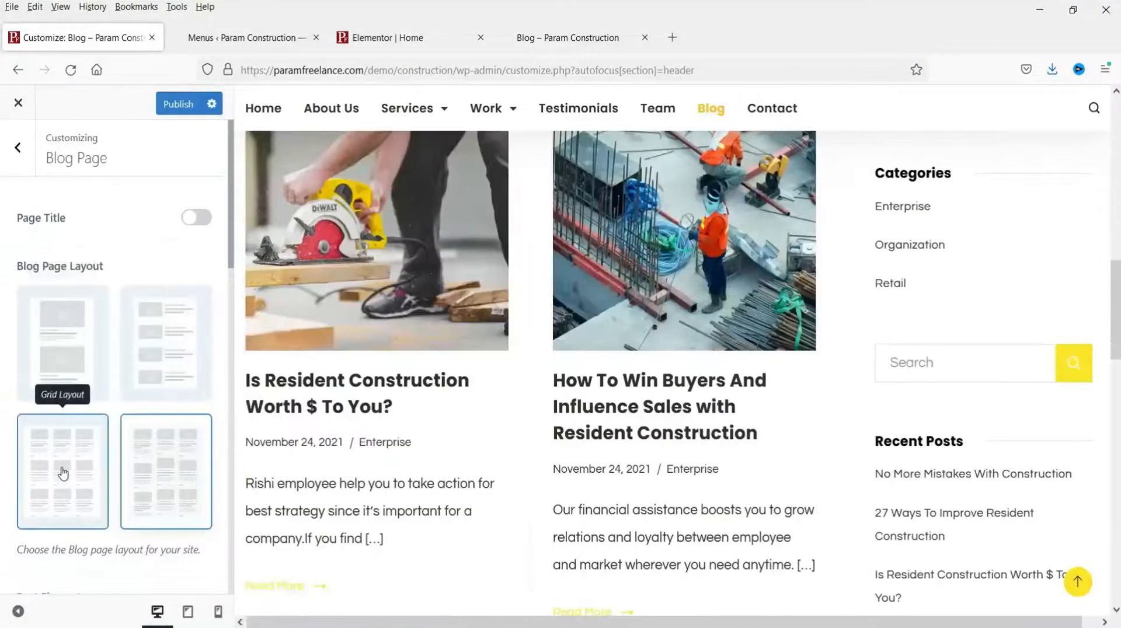
pyautogui.click(37, 449)
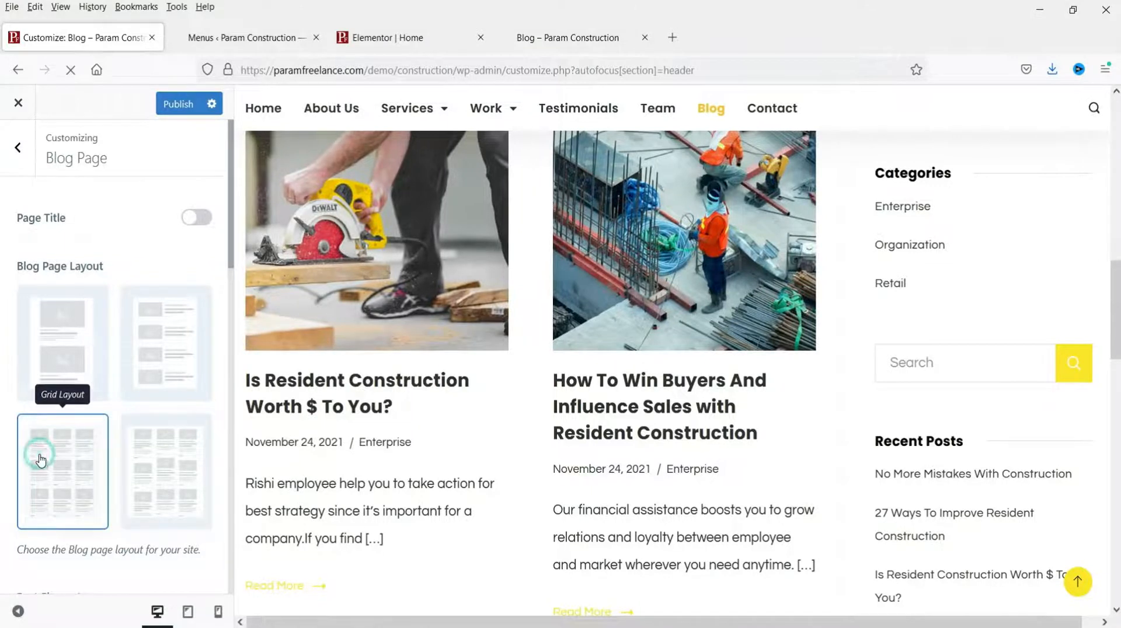
pyautogui.scroll(-1, 327, 390)
pyautogui.scroll(3, 327, 390)
pyautogui.scroll(8, 348, 392)
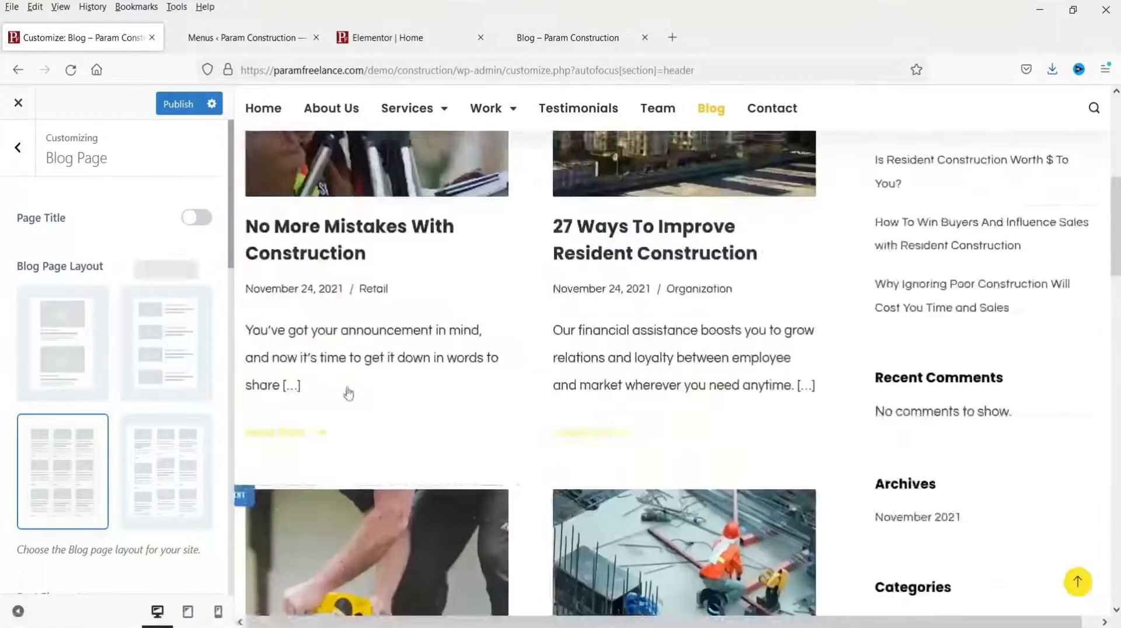
pyautogui.scroll(-7, 82, 383)
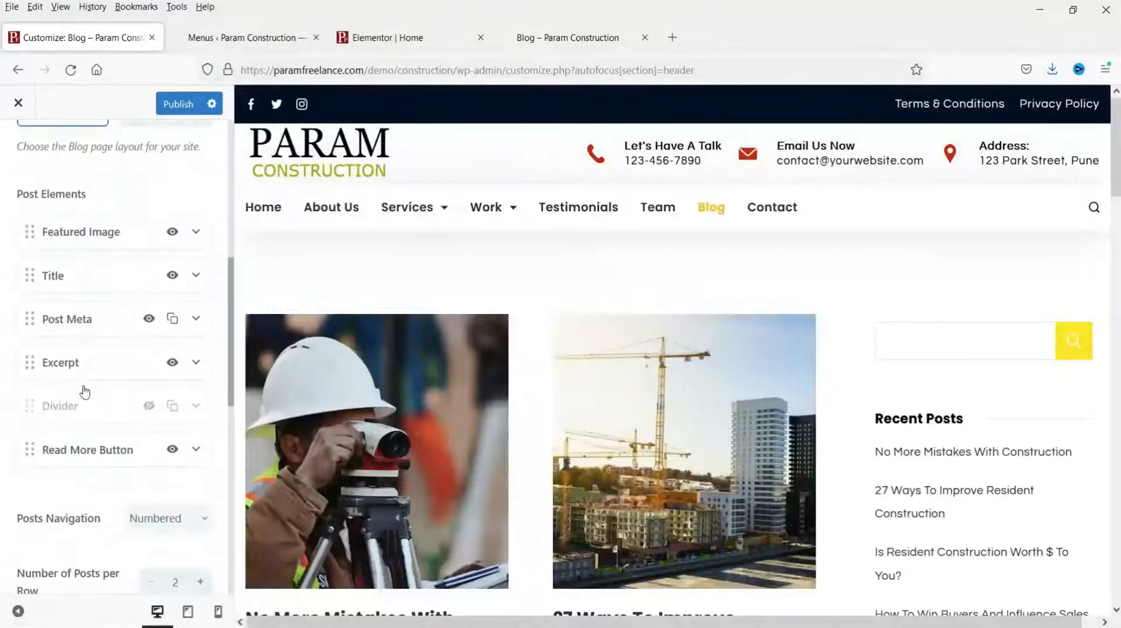
pyautogui.scroll(-2, 576, 341)
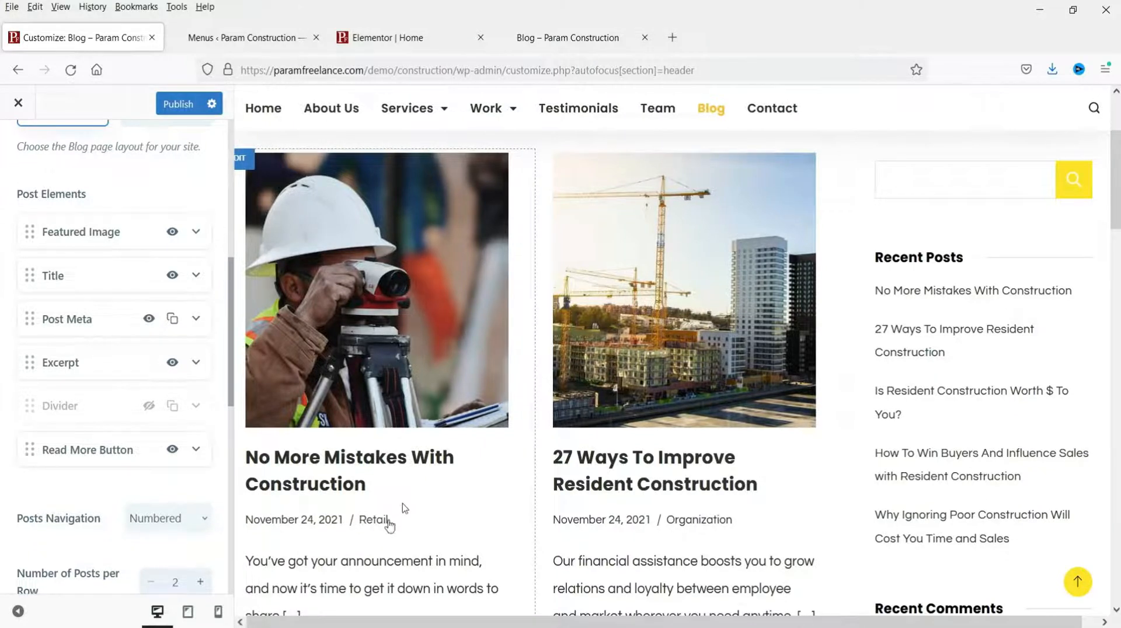
pyautogui.scroll(-3, 390, 526)
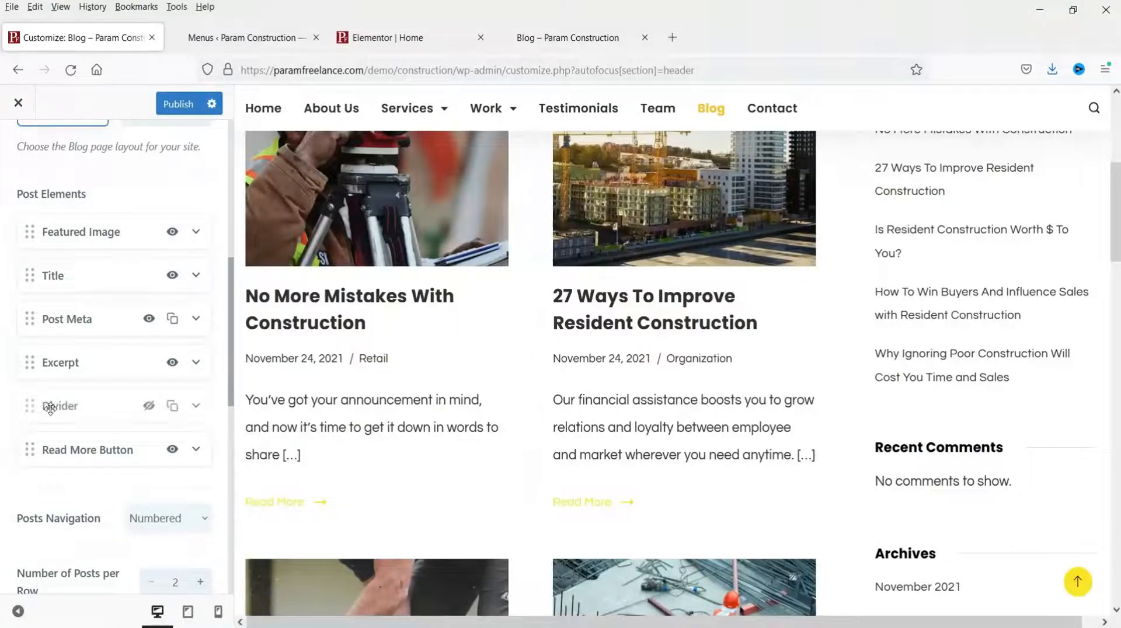
pyautogui.click(150, 407)
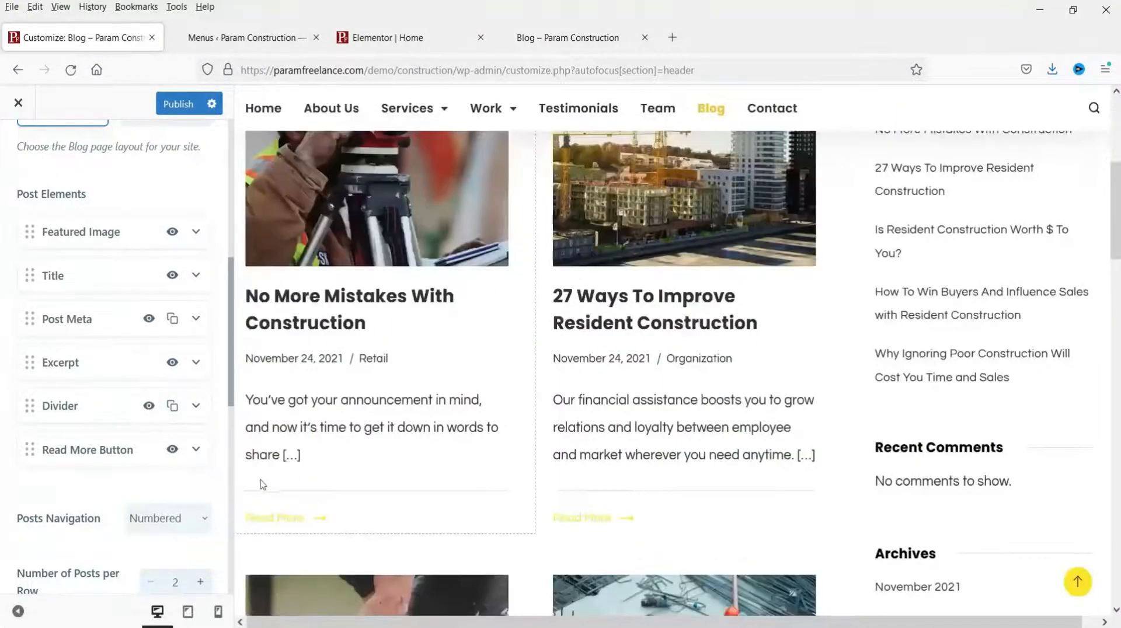
pyautogui.click(150, 407)
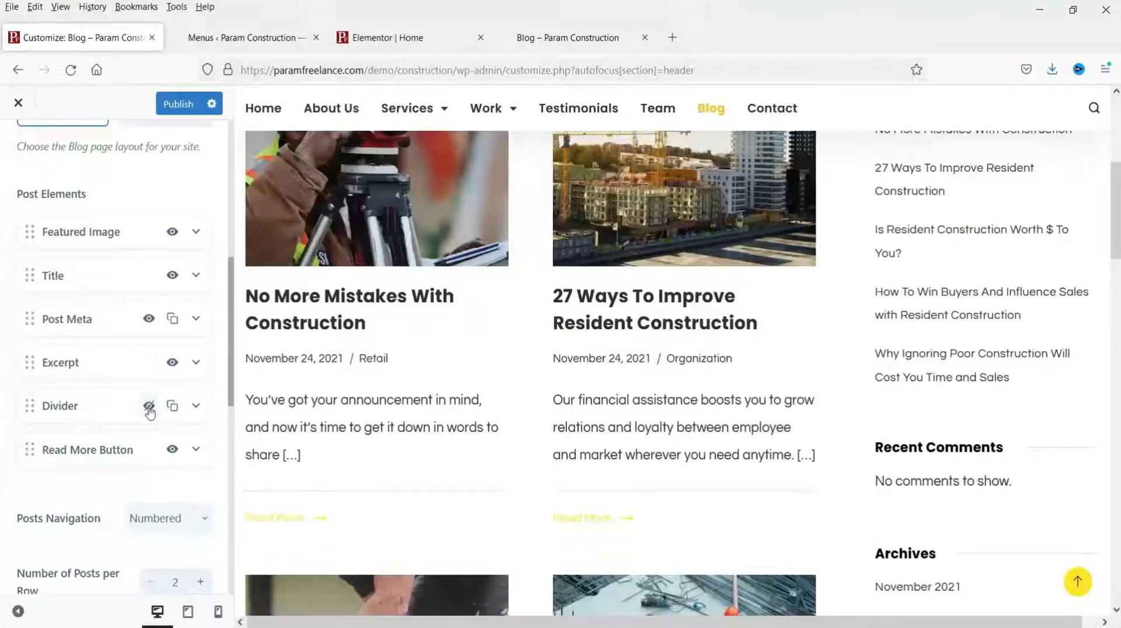
pyautogui.scroll(-2, 121, 370)
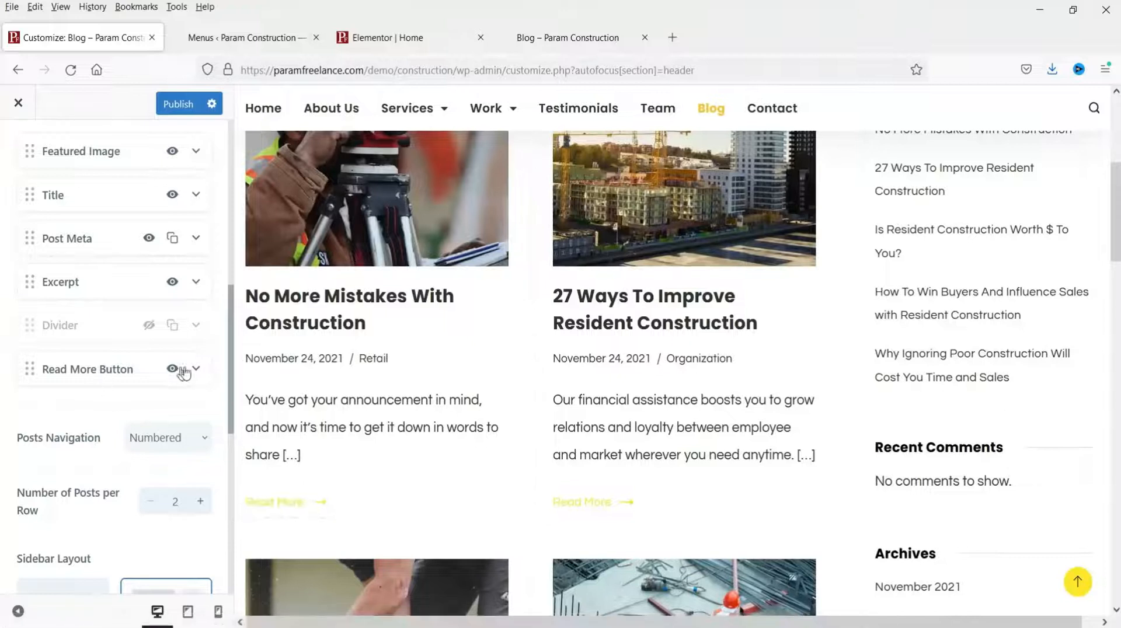
pyautogui.click(197, 371)
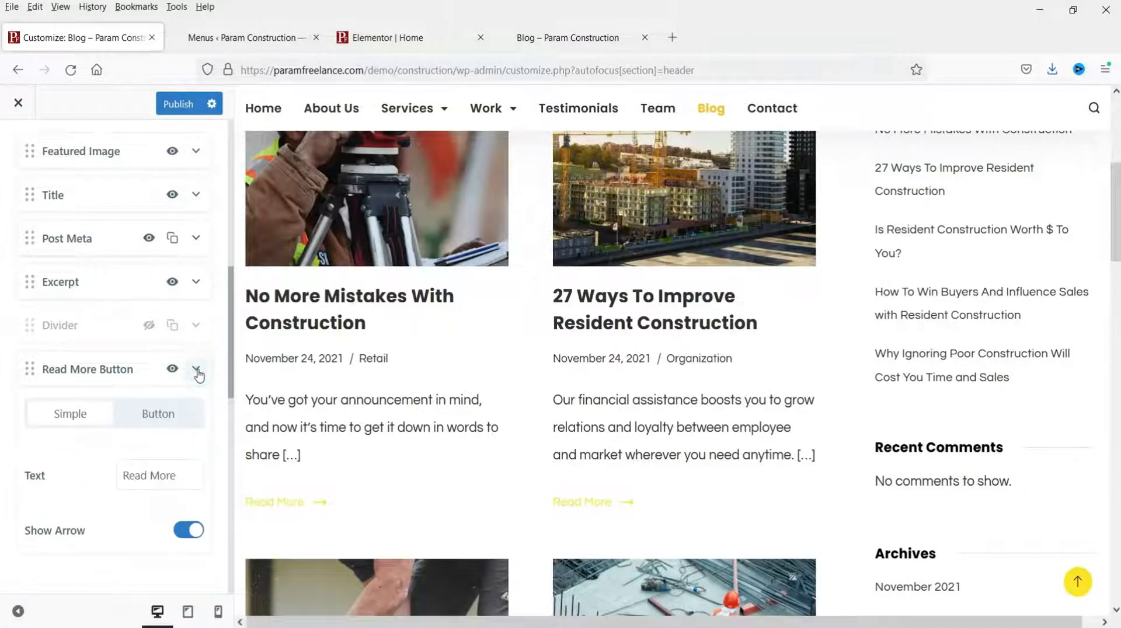
pyautogui.click(153, 418)
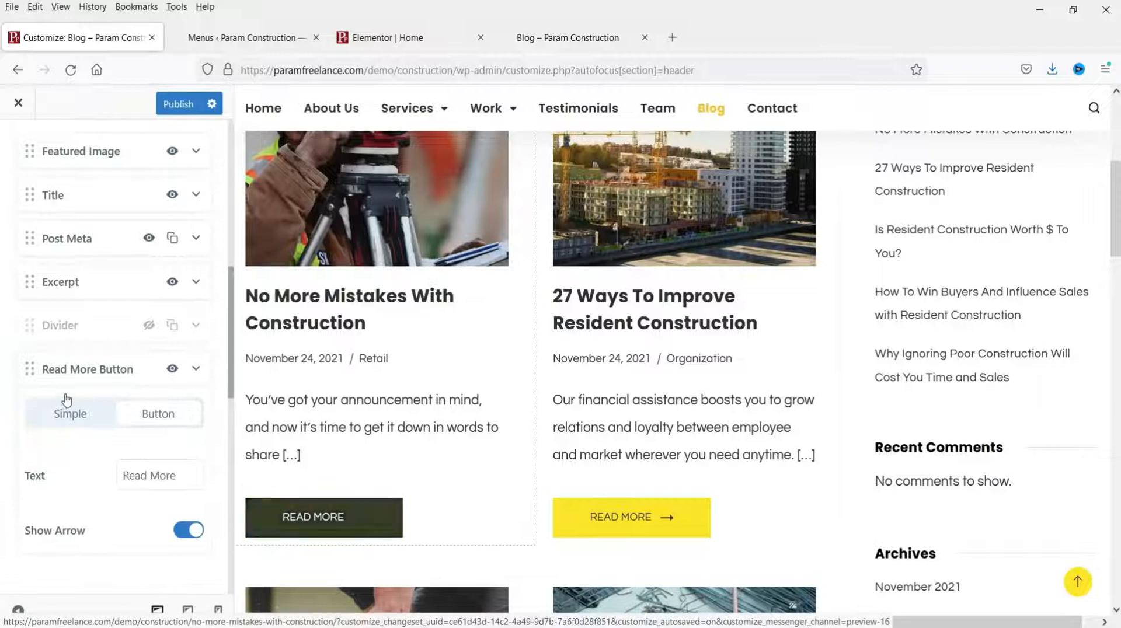
pyautogui.click(80, 415)
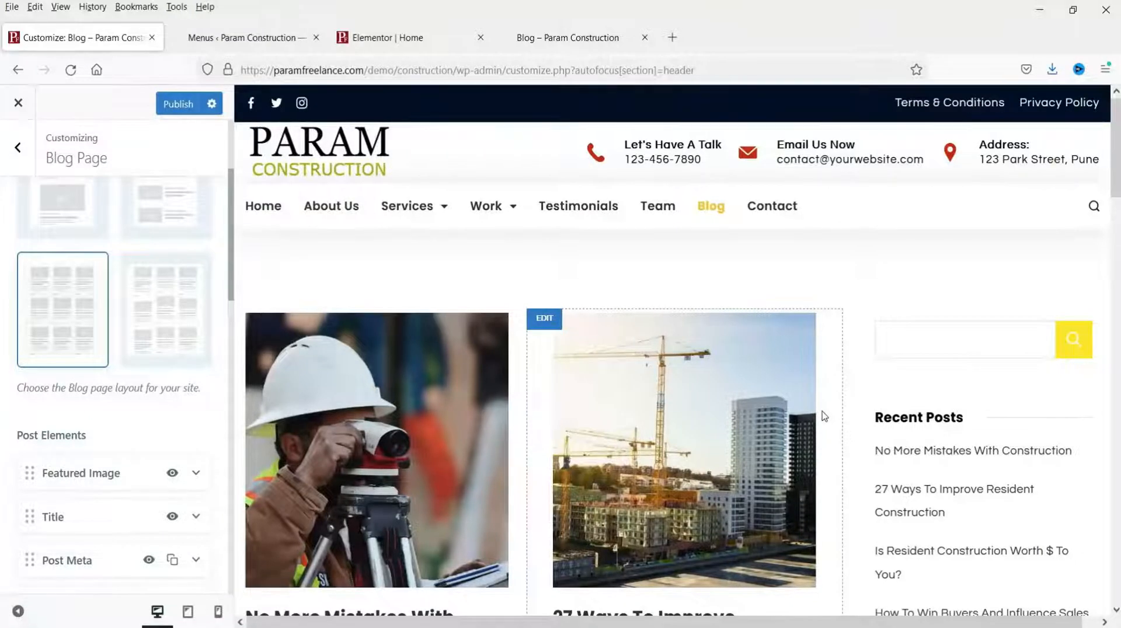
# Step: Publish the blog page changes and reload the live blog page to check them
pyautogui.click(168, 104)
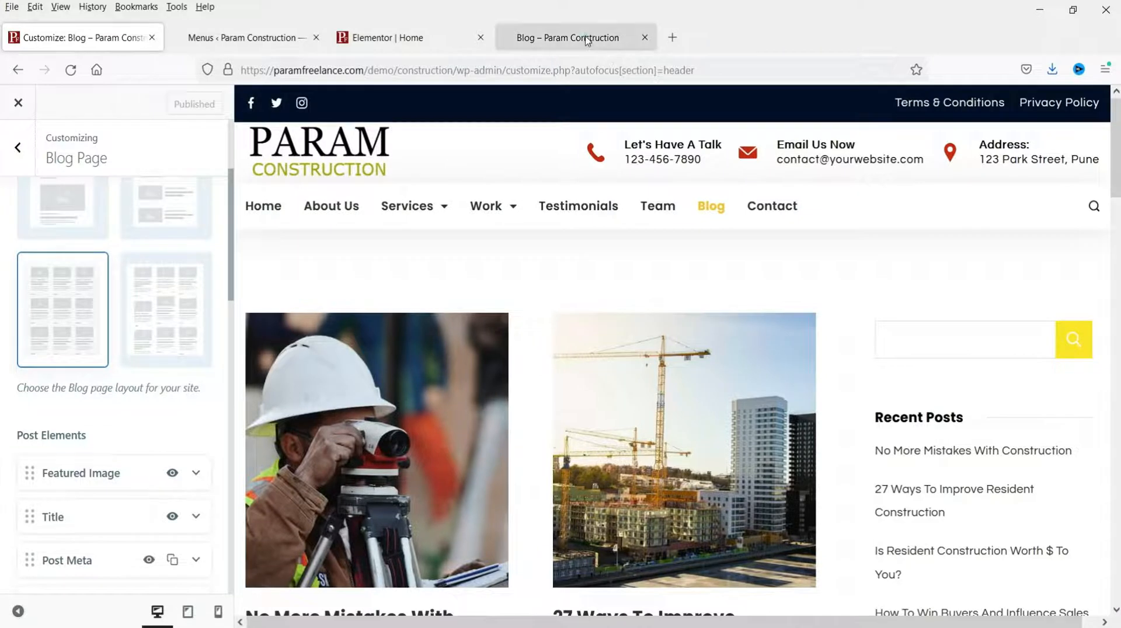
pyautogui.click(582, 37)
pyautogui.press('F5')
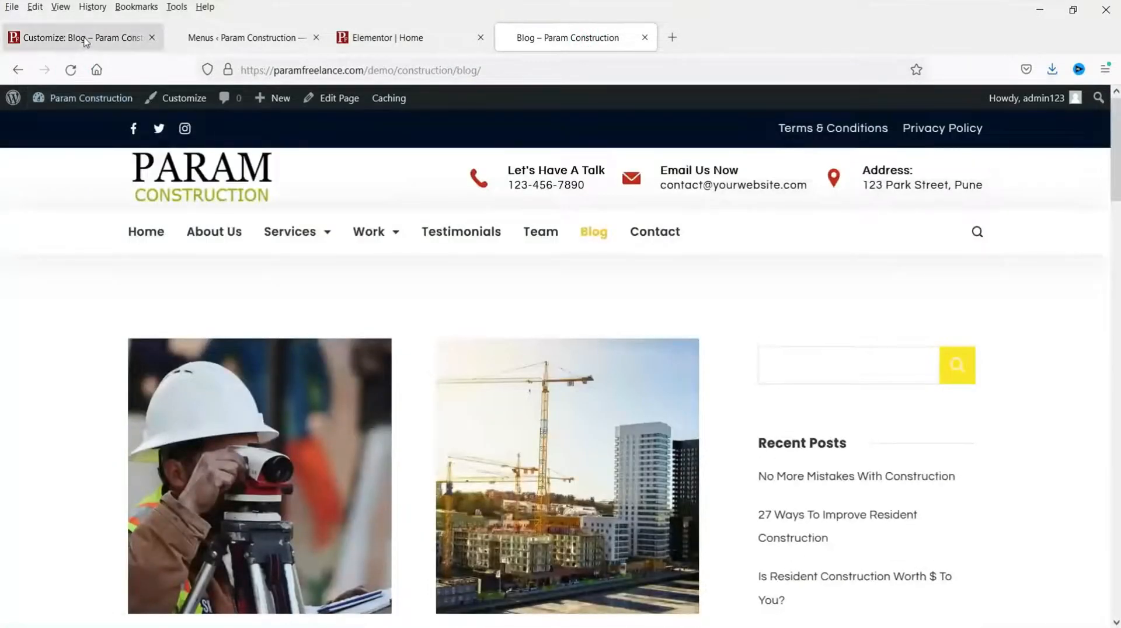
pyautogui.click(85, 41)
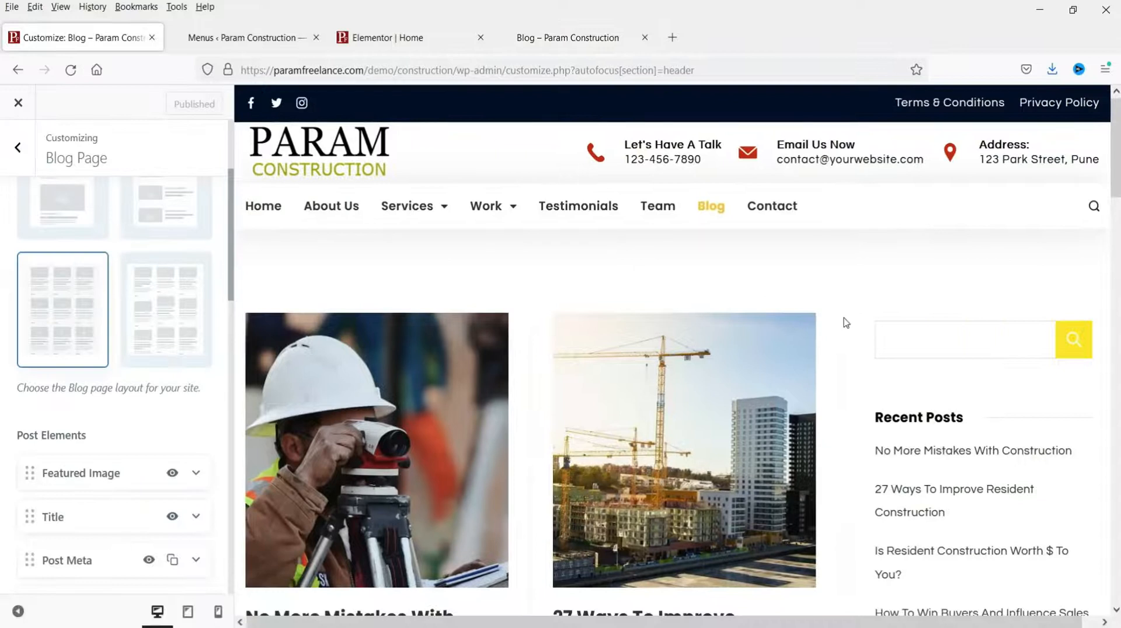
# Step: Preview the '27 Ways To Improve Resident Construction' post and open the Single Post settings
pyautogui.scroll(-4, 839, 276)
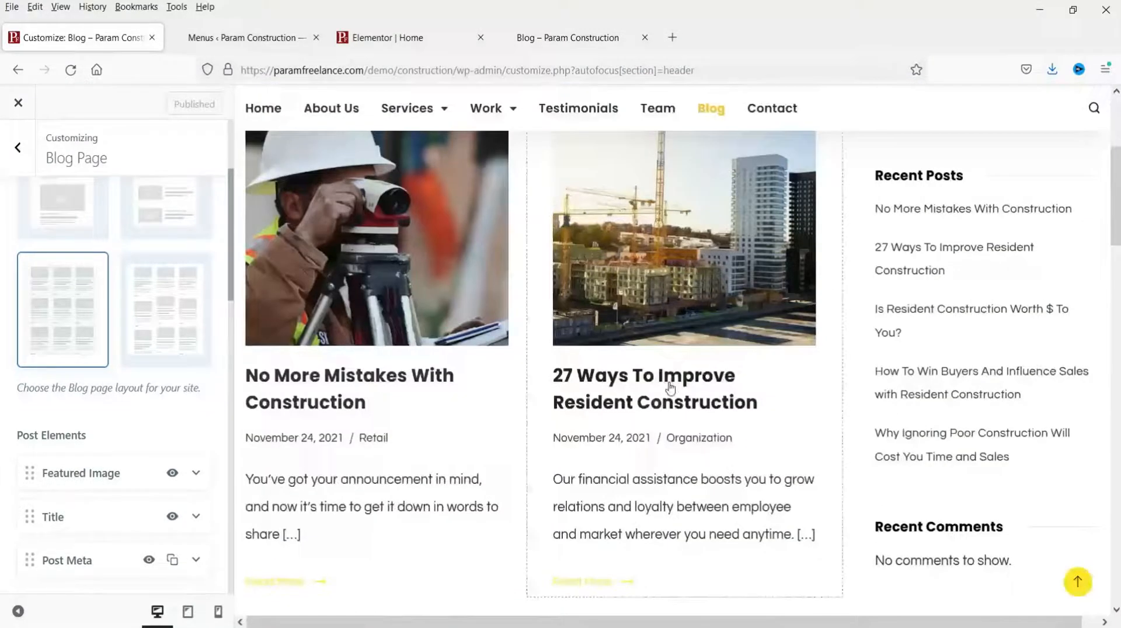
pyautogui.click(598, 374)
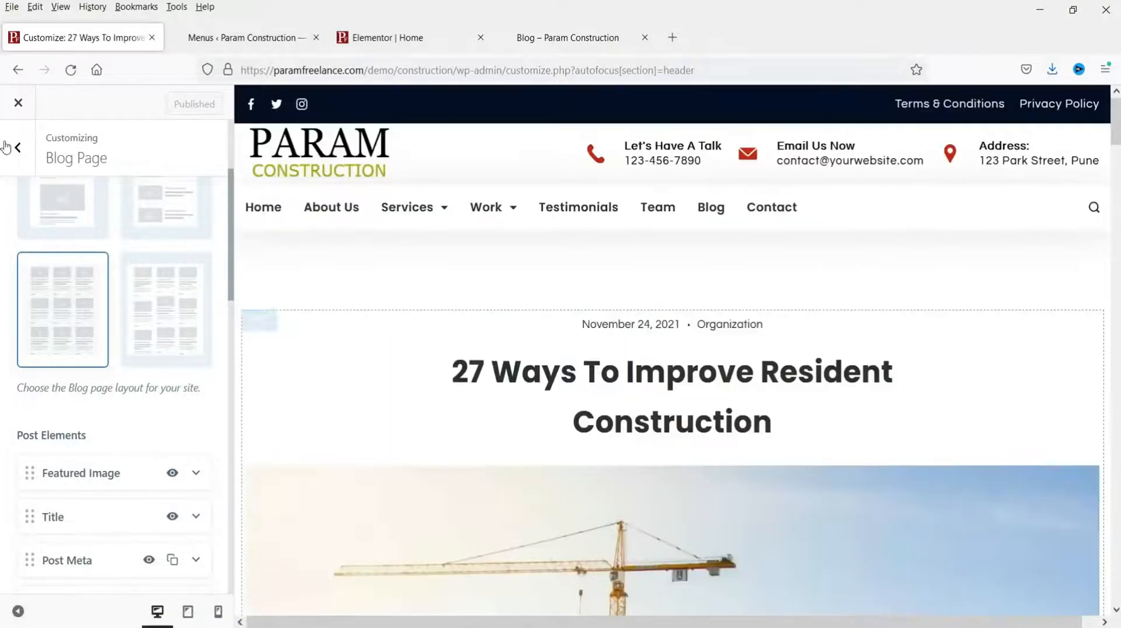
pyautogui.click(19, 150)
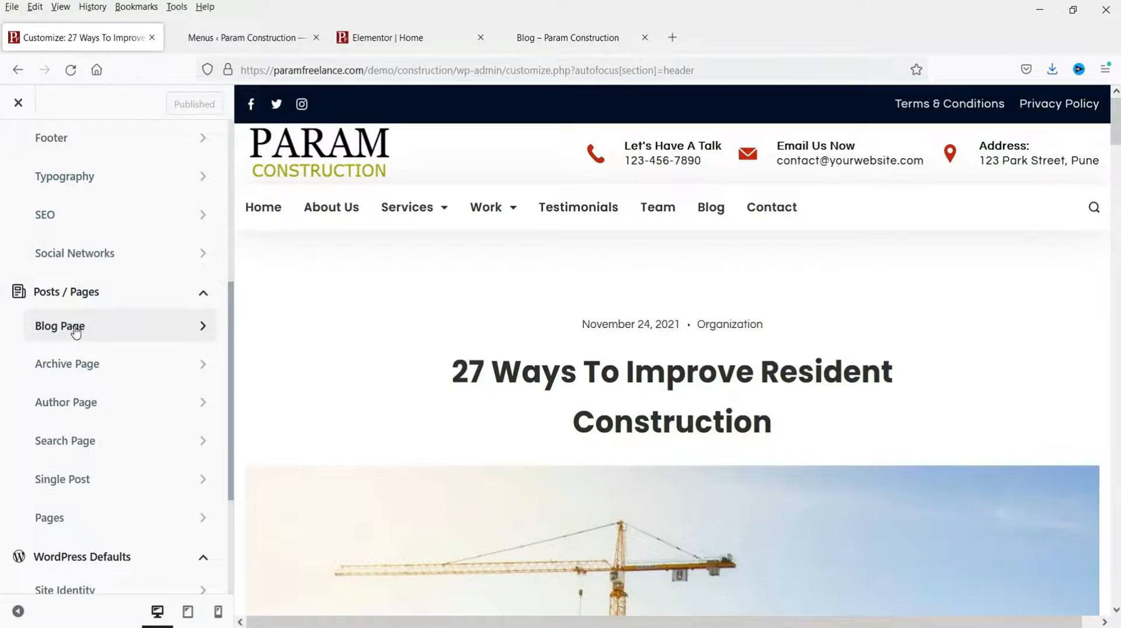
pyautogui.click(97, 485)
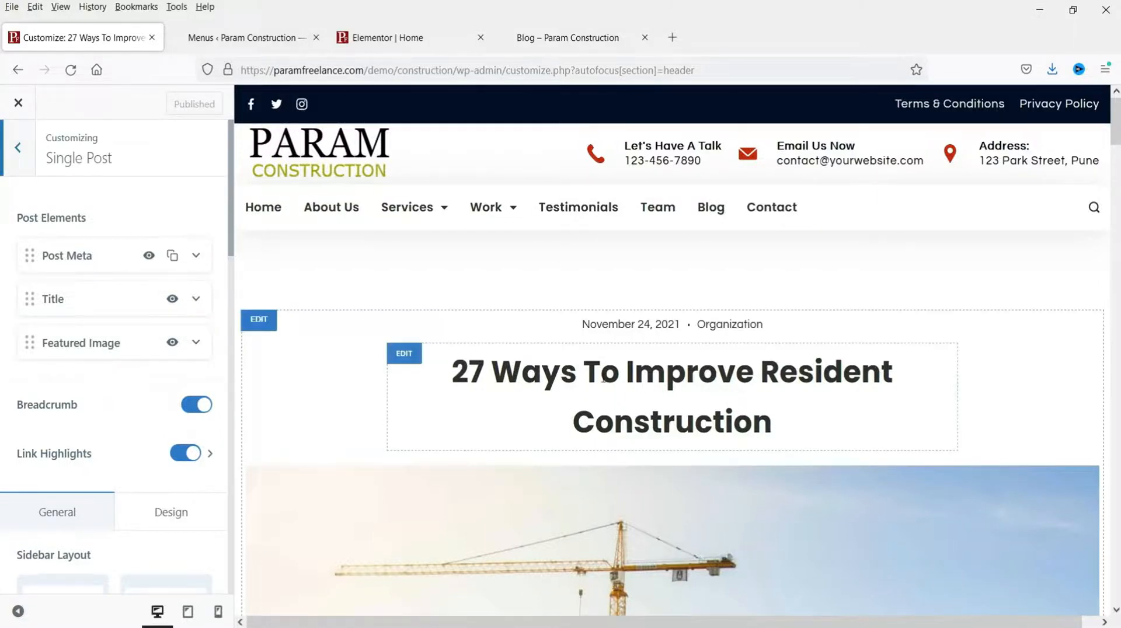
# Step: Set the Single Post sidebar layout to Right Sidebar
pyautogui.scroll(-2, 629, 326)
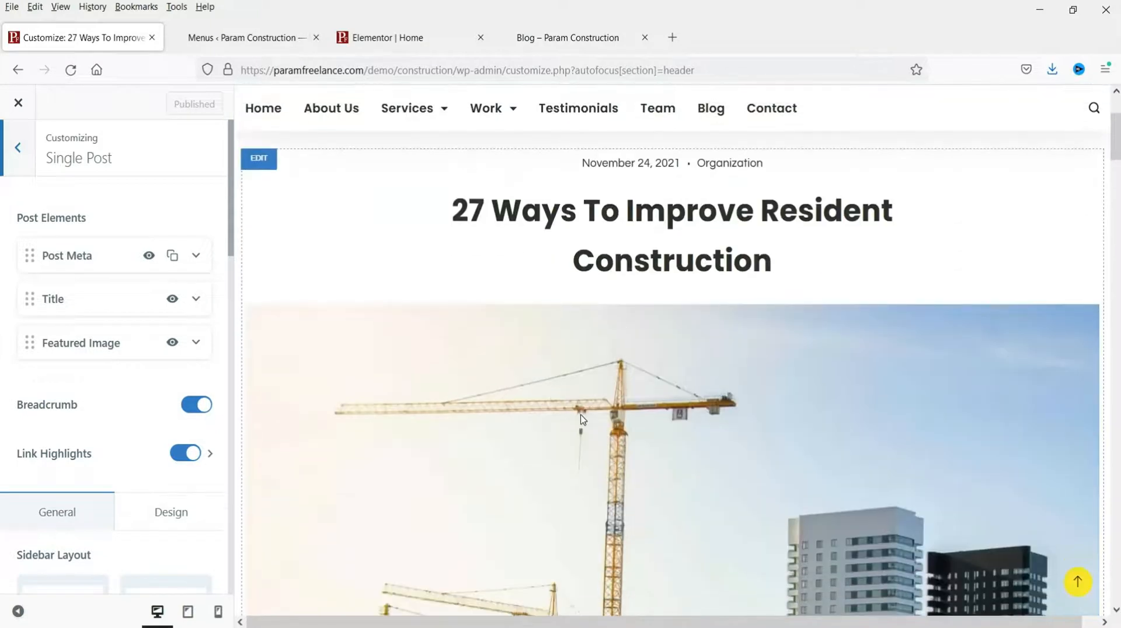
pyautogui.scroll(-7, 586, 396)
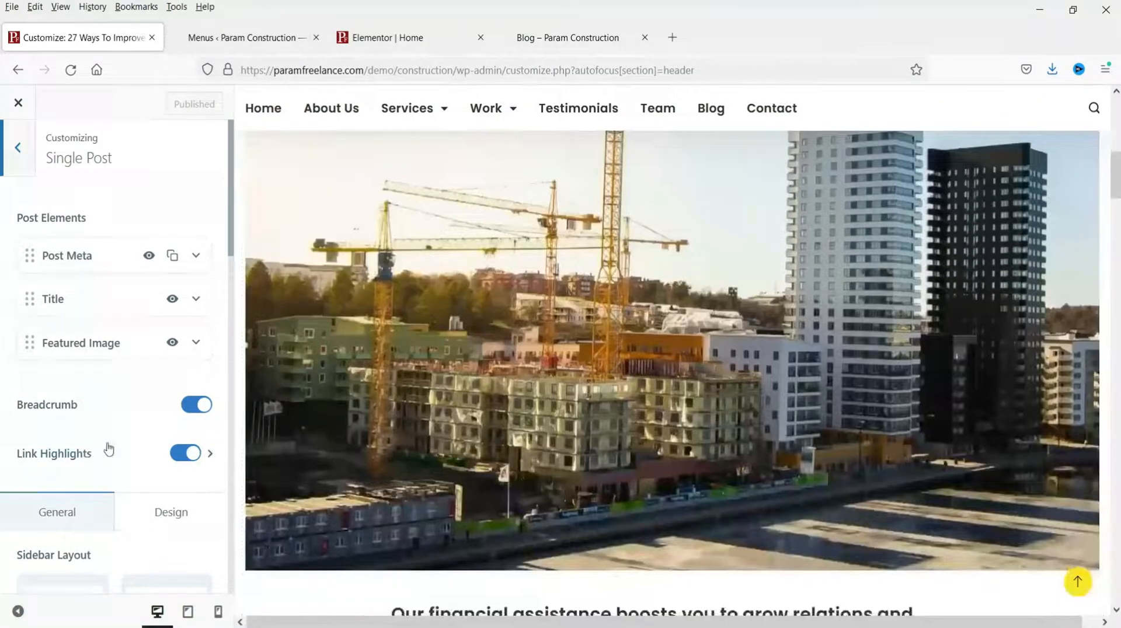
pyautogui.scroll(-1, 107, 450)
pyautogui.scroll(-4, 822, 308)
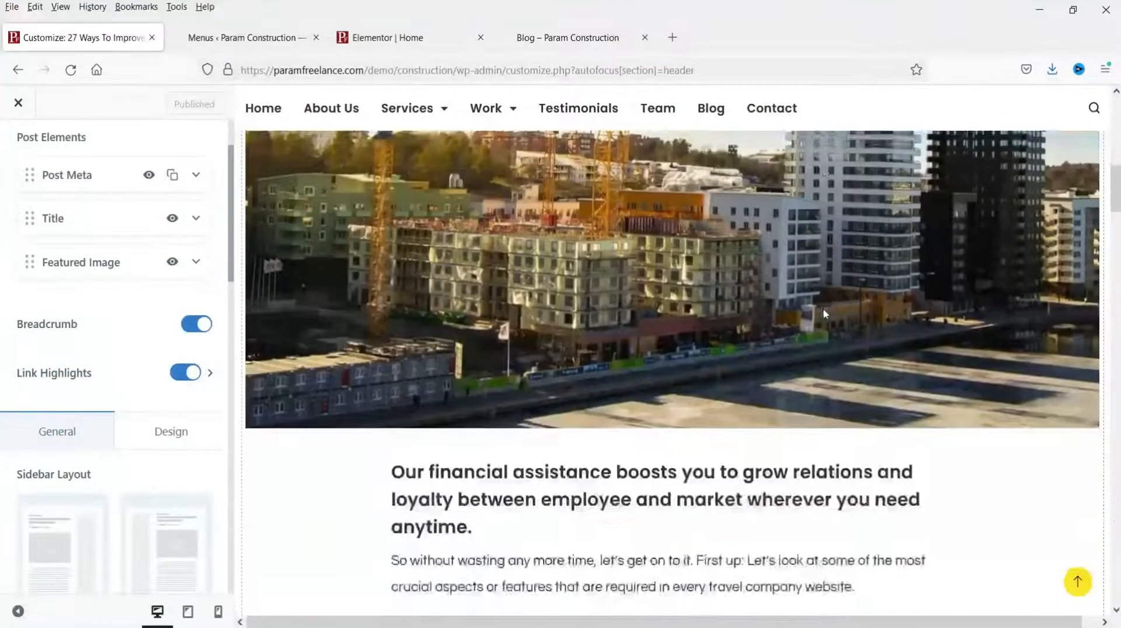
pyautogui.scroll(-1, 492, 289)
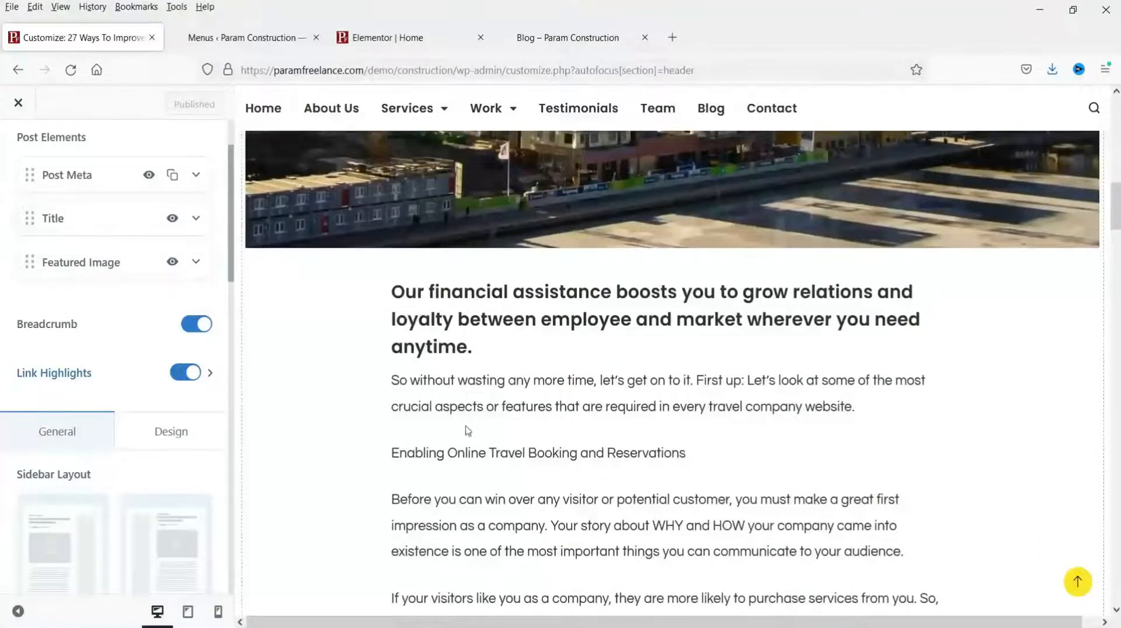
pyautogui.scroll(-8, 583, 327)
pyautogui.scroll(5, 590, 309)
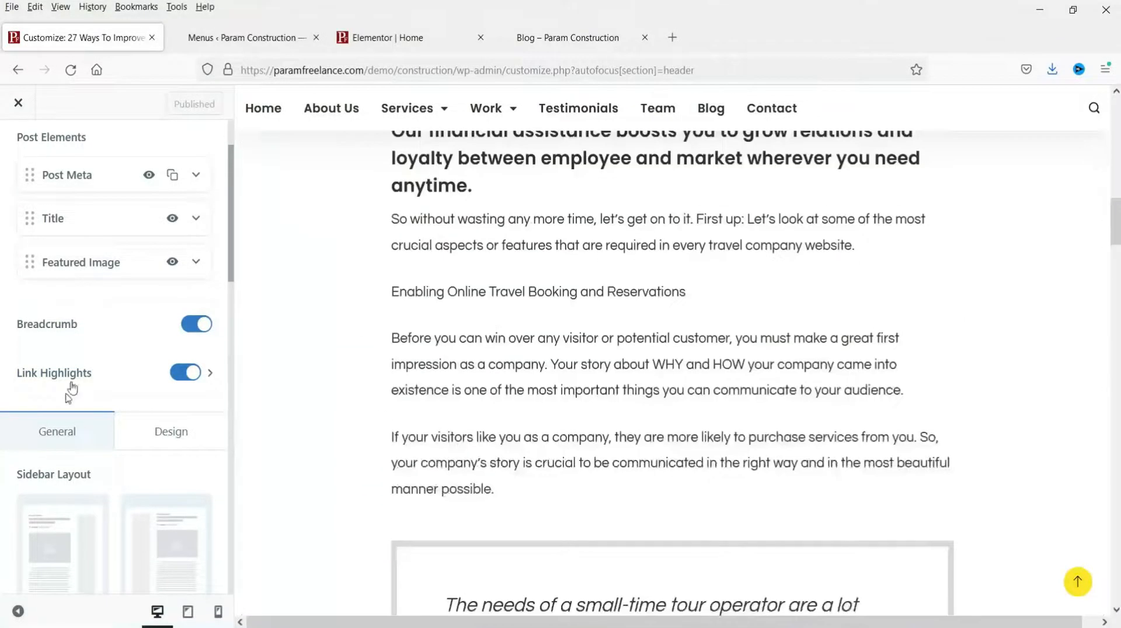
pyautogui.scroll(-3, 73, 382)
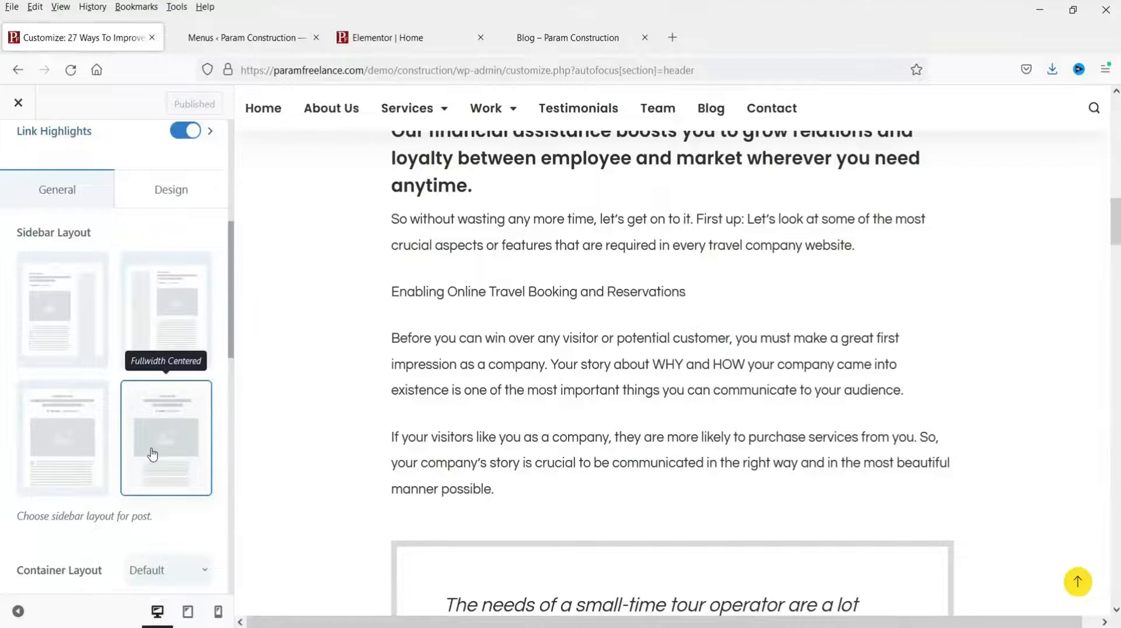
pyautogui.click(70, 306)
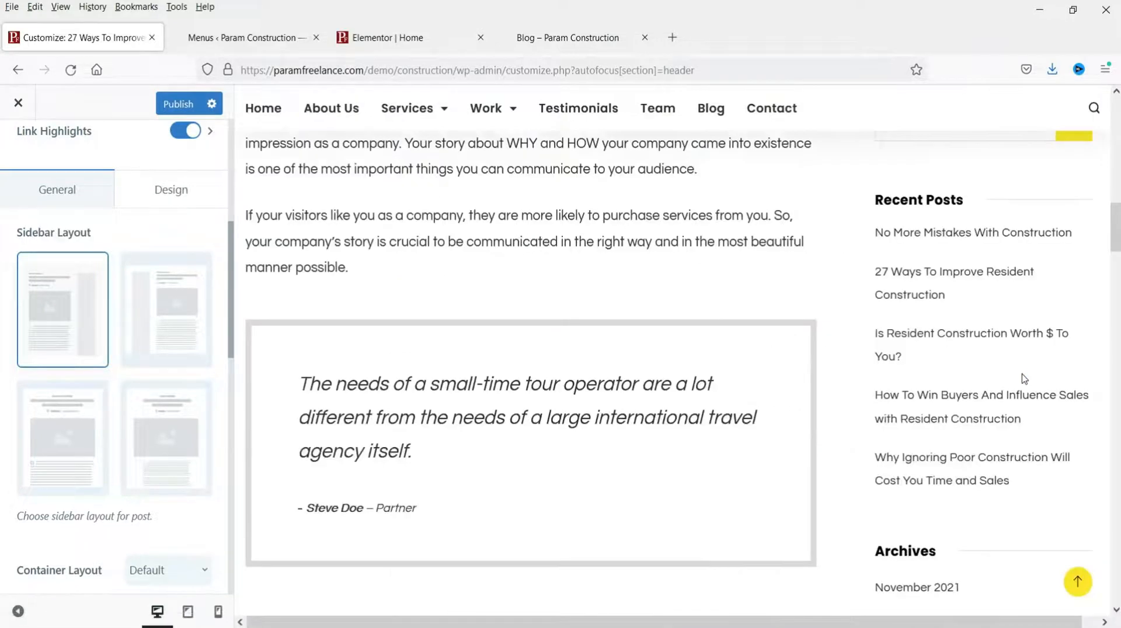
# Step: Review the remaining Single Post options and publish the layout change
pyautogui.scroll(10, 1023, 377)
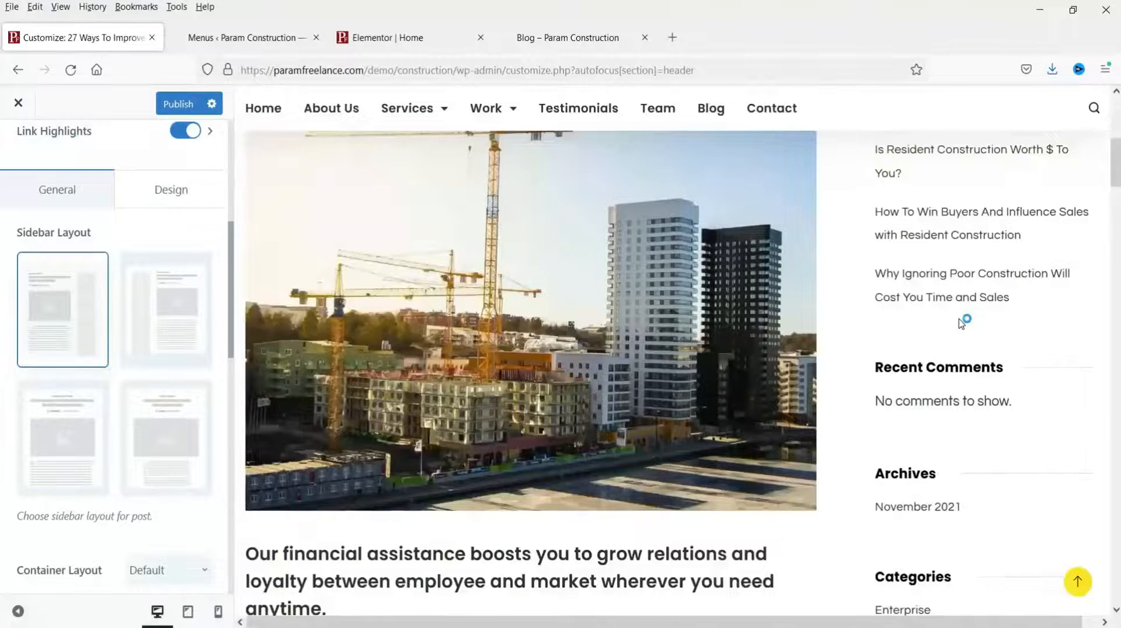
pyautogui.scroll(-5, 702, 383)
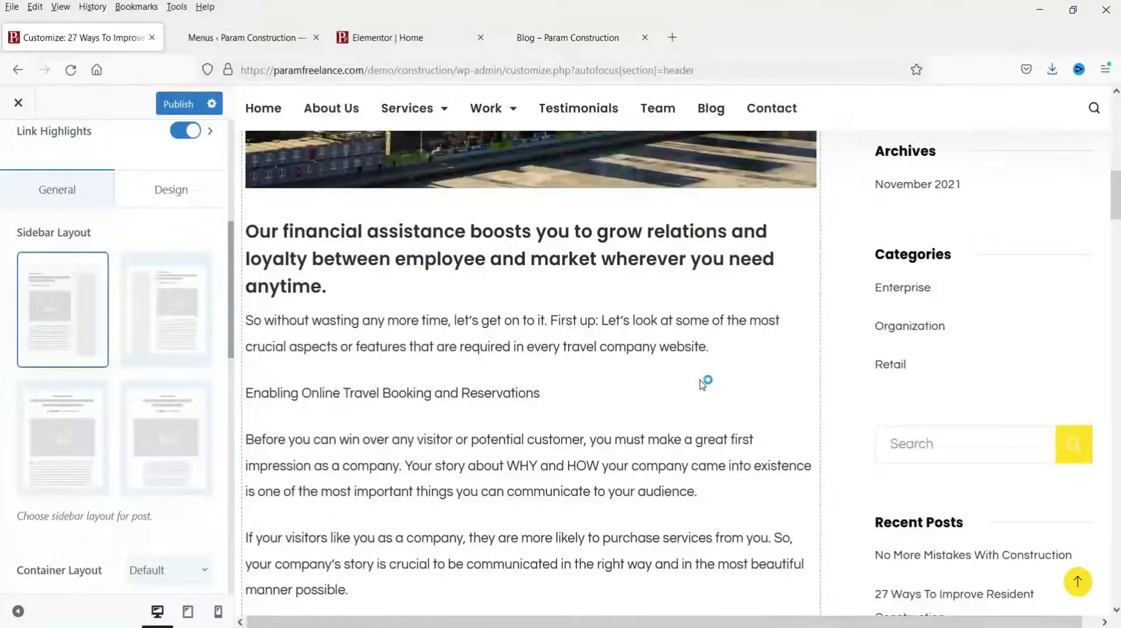
pyautogui.scroll(-4, 580, 358)
pyautogui.scroll(-7, 153, 355)
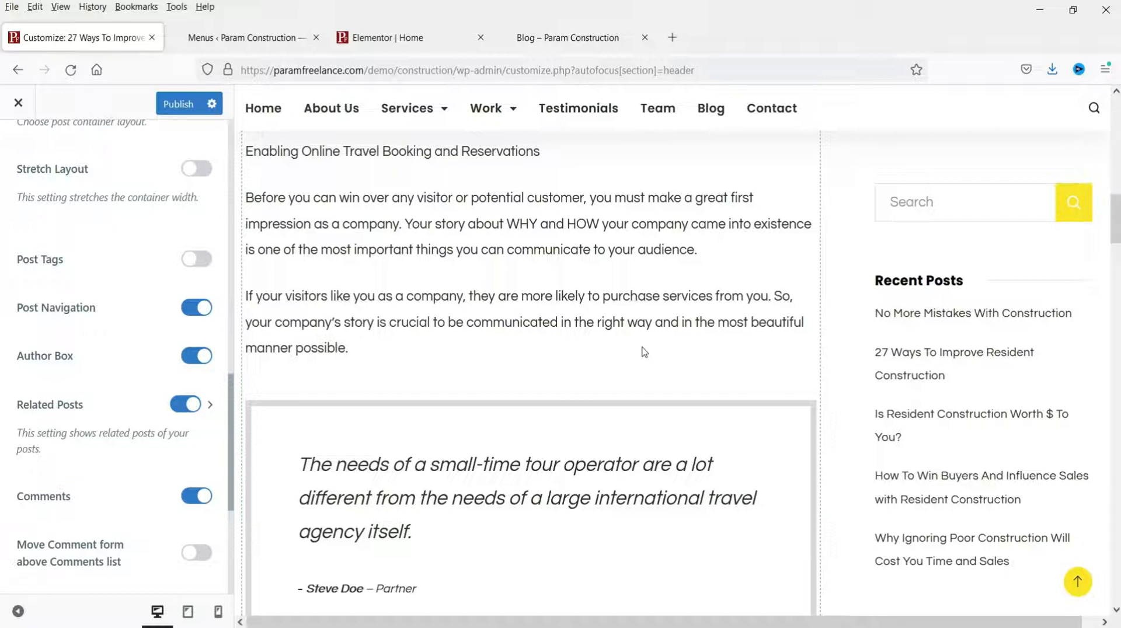
pyautogui.click(174, 103)
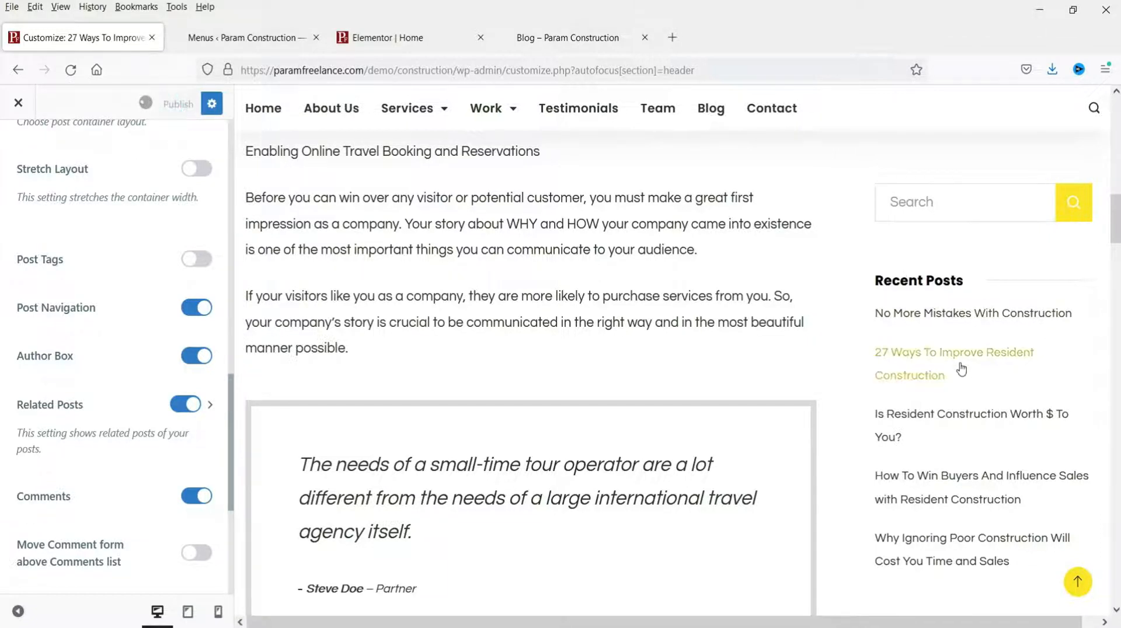
pyautogui.click(248, 40)
# Step: Open the first two posts from the Posts list in new browser tabs
pyautogui.click(46, 173)
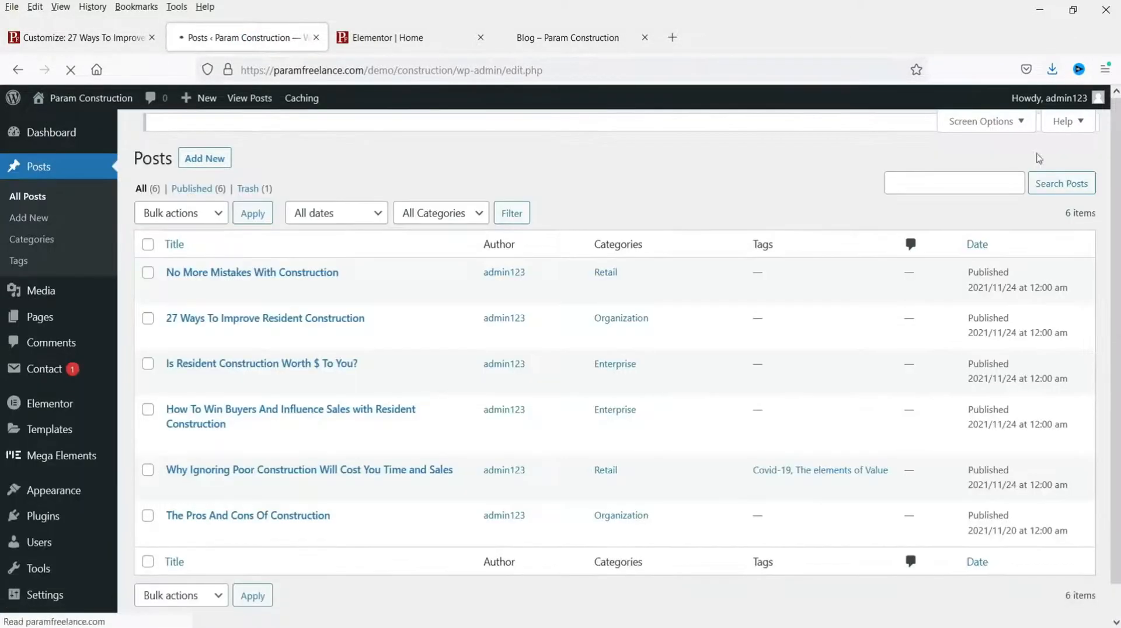
pyautogui.rightClick(280, 319)
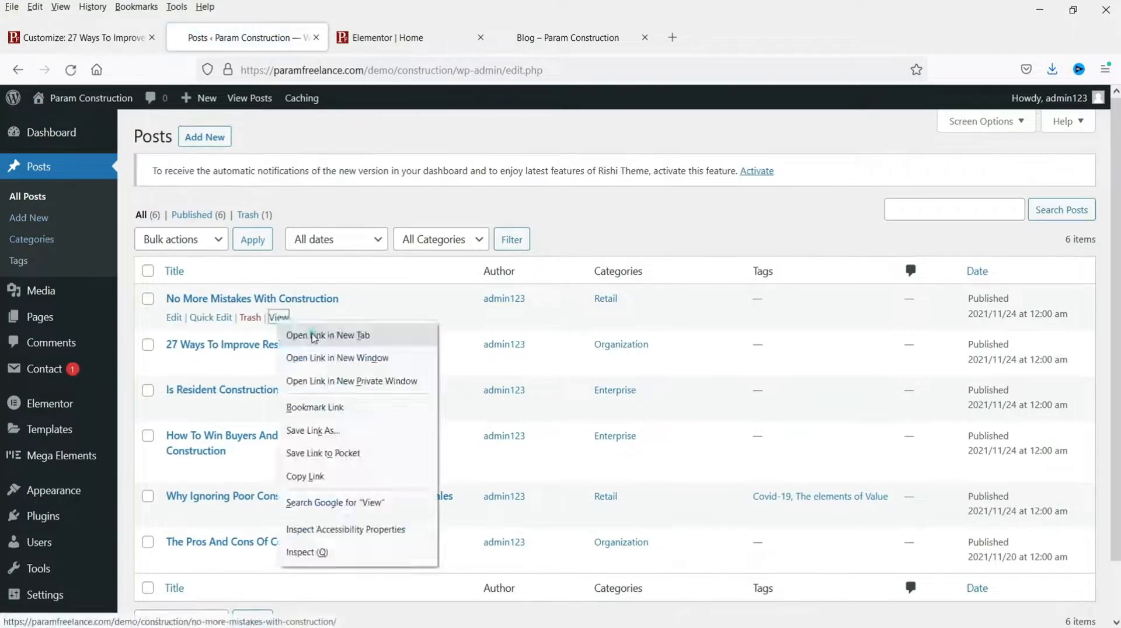
pyautogui.click(305, 333)
pyautogui.rightClick(279, 364)
pyautogui.click(306, 380)
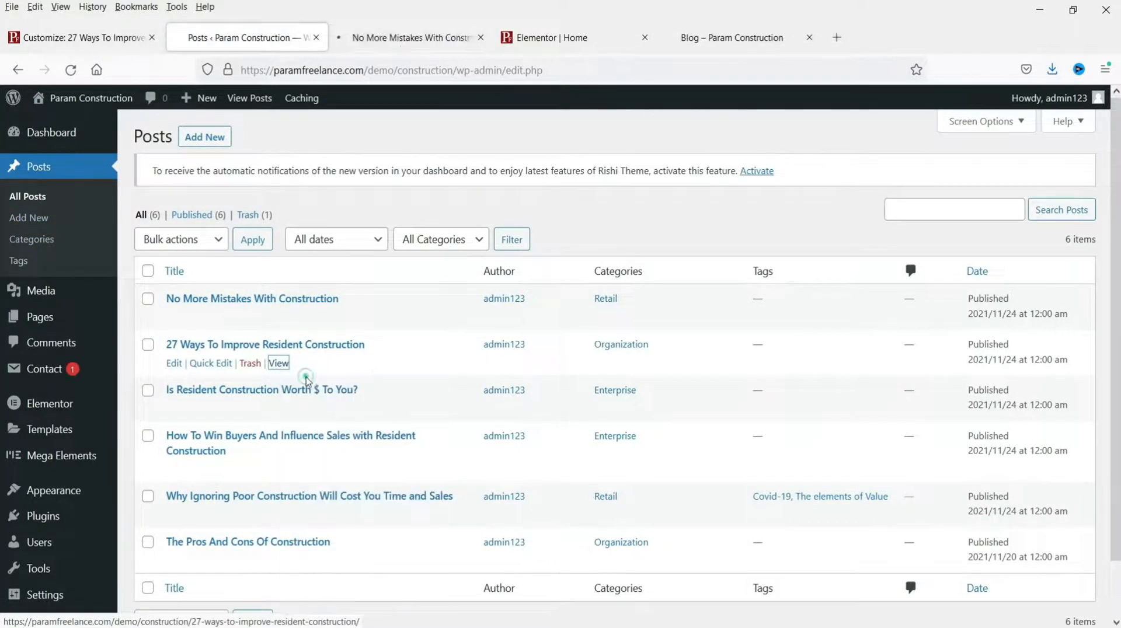
# Step: Look over the No More Mistakes and 27 Ways posts side by side
pyautogui.click(386, 37)
pyautogui.scroll(-4, 828, 356)
pyautogui.scroll(5, 827, 372)
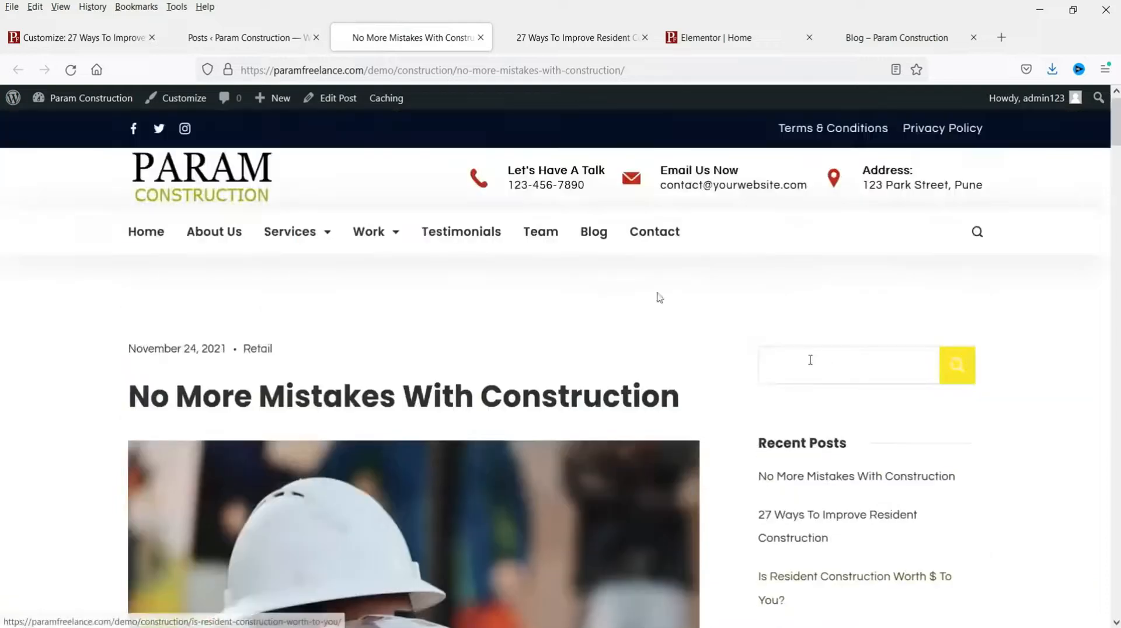
pyautogui.click(581, 39)
pyautogui.scroll(-1, 854, 345)
pyautogui.scroll(-4, 844, 356)
pyautogui.scroll(5, 844, 355)
pyautogui.click(408, 38)
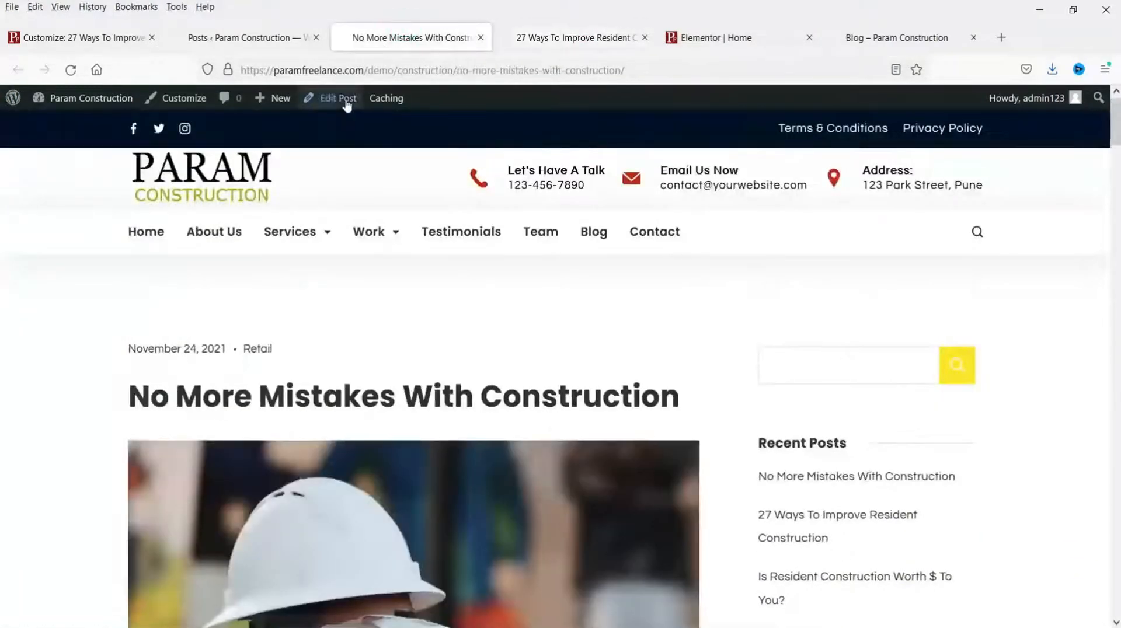
# Step: Give the No More Mistakes post a Left Sidebar layout in Rishi Page Settings and update it
pyautogui.click(346, 100)
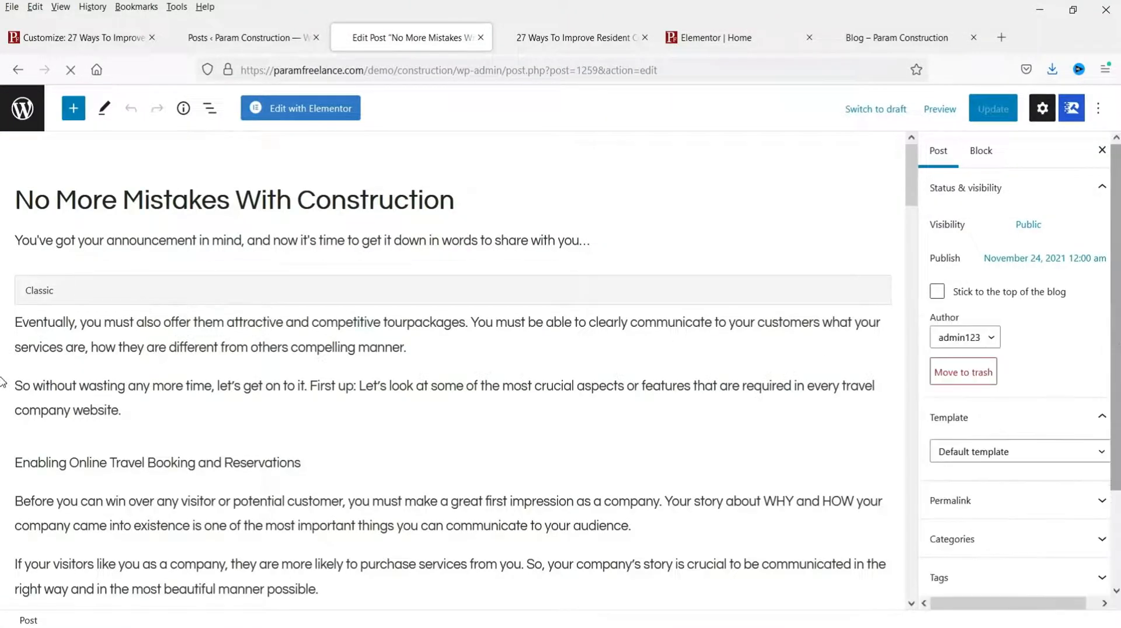
pyautogui.scroll(-2, 1047, 349)
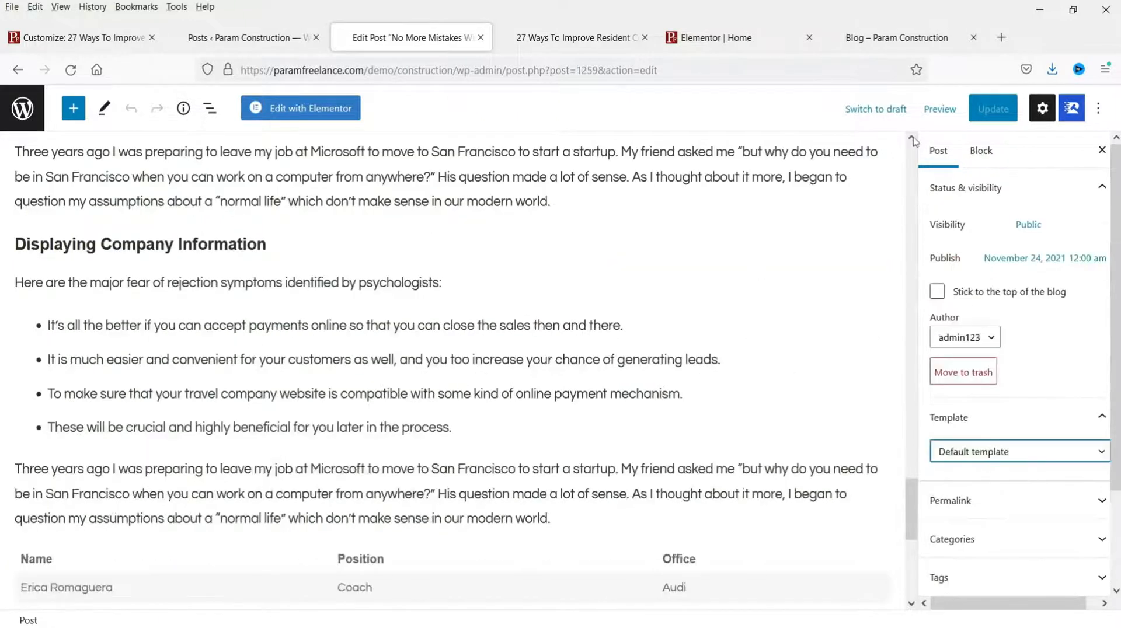
pyautogui.click(1071, 111)
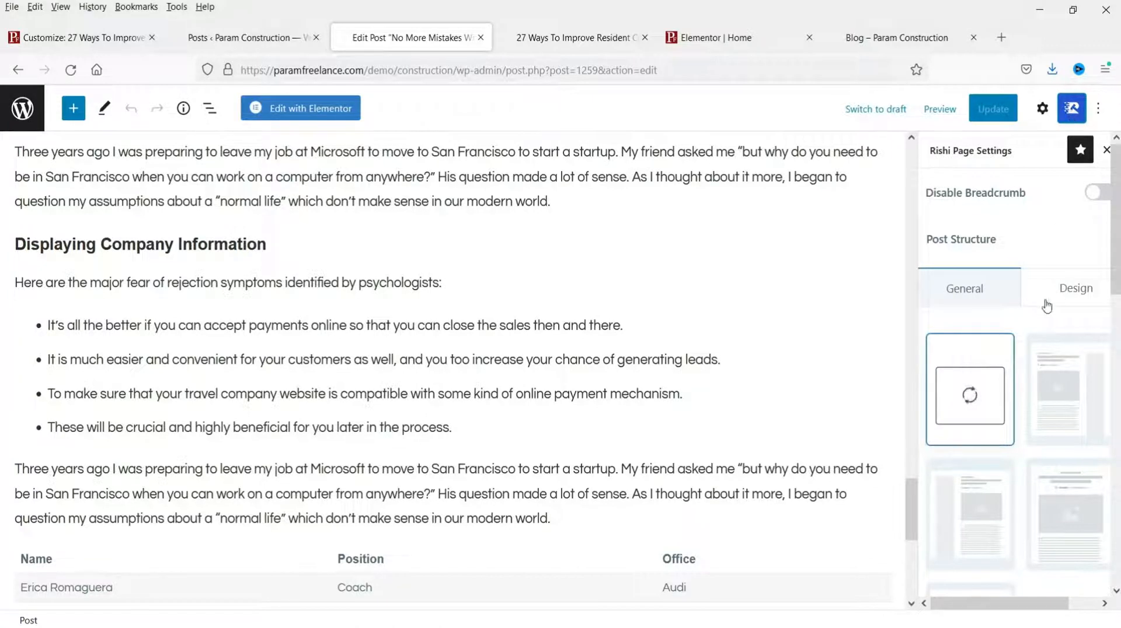
pyautogui.scroll(-2, 1045, 408)
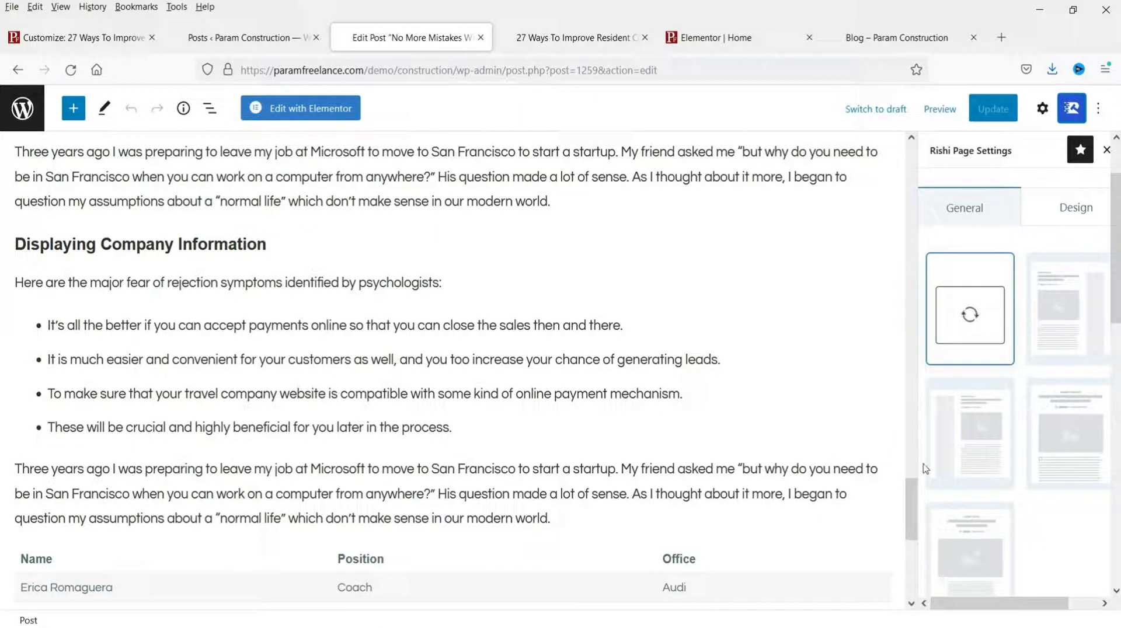
pyautogui.click(970, 453)
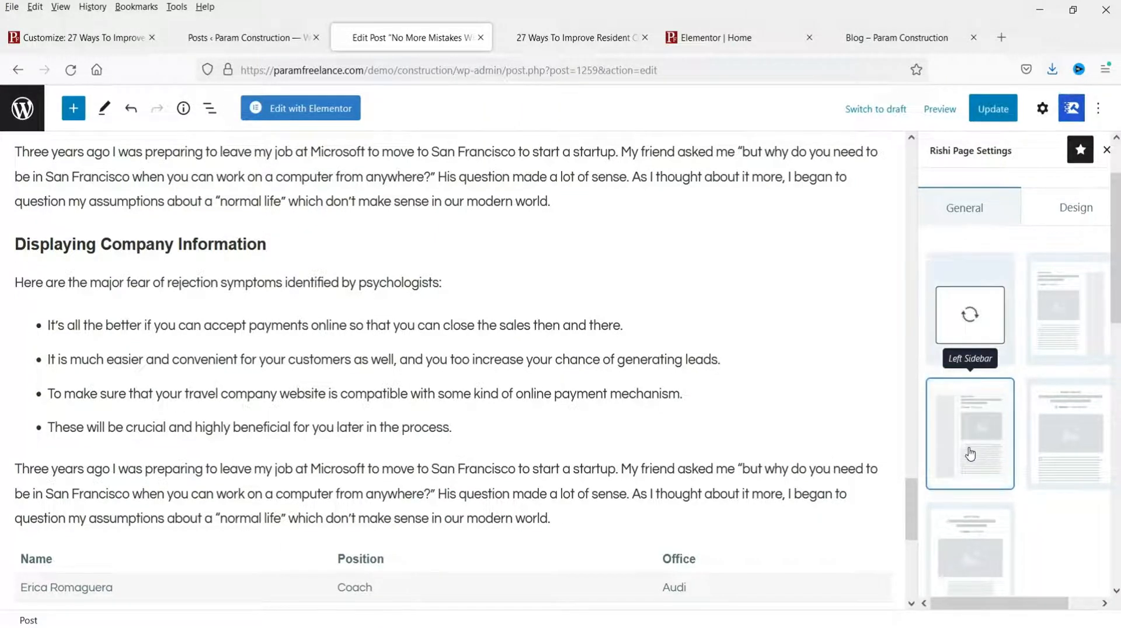
pyautogui.click(993, 109)
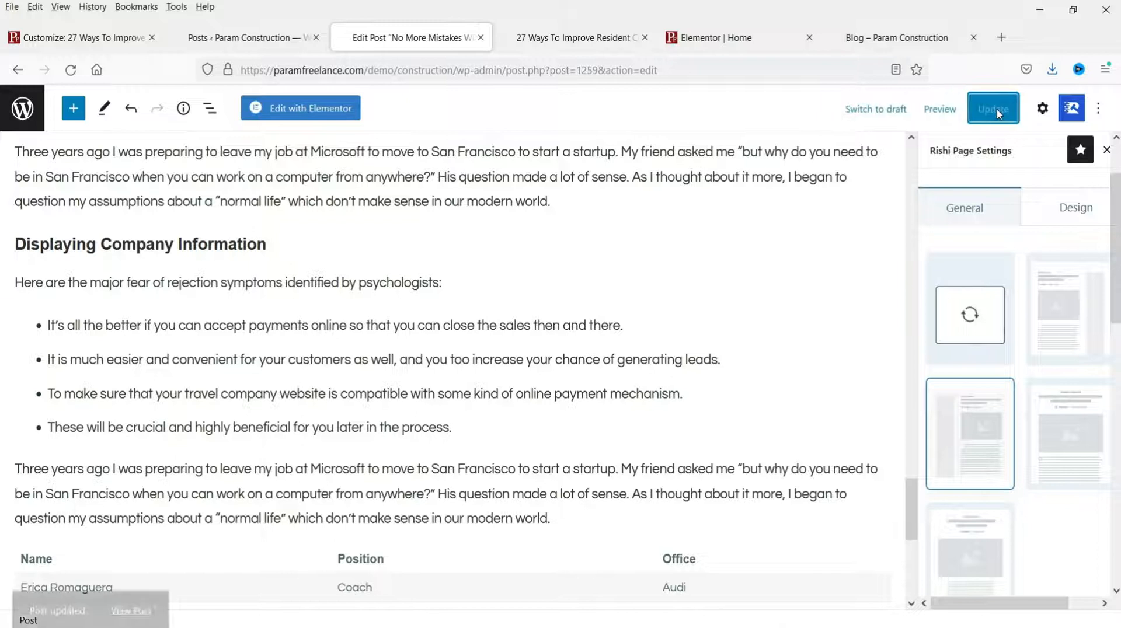
# Step: View the updated No More Mistakes post live, comparing it with the 27 Ways post
pyautogui.click(126, 580)
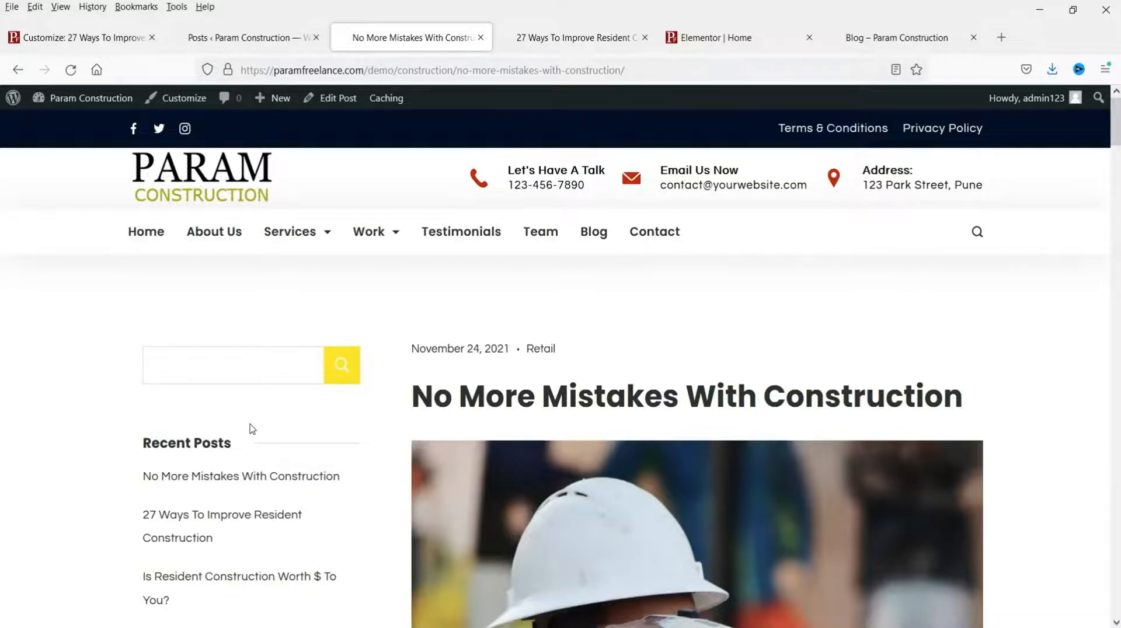
pyautogui.click(575, 40)
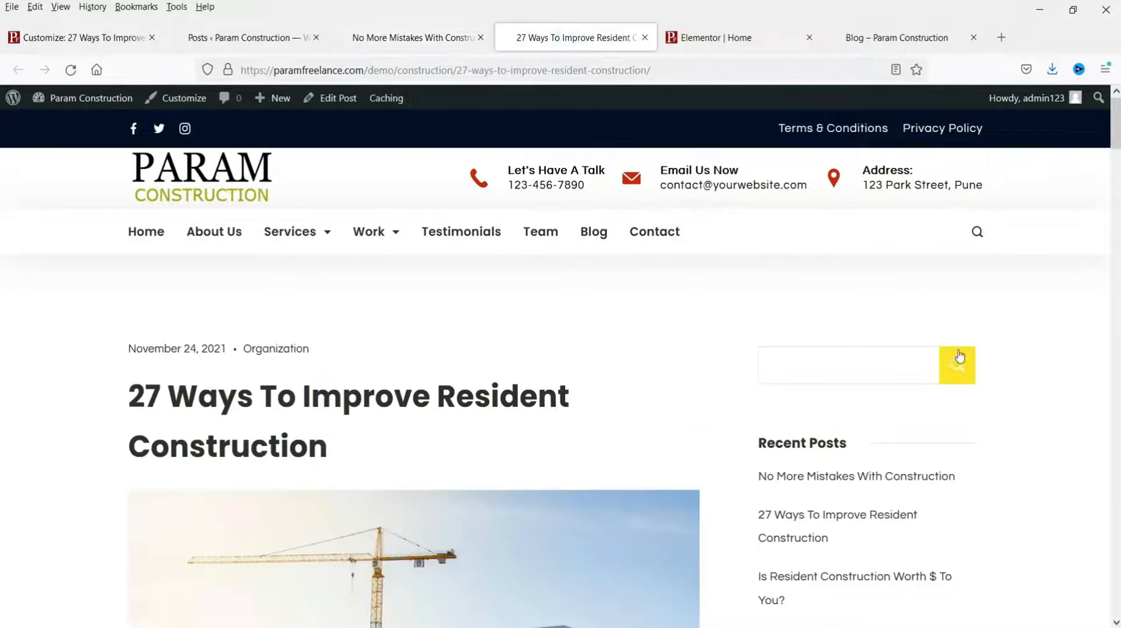
pyautogui.scroll(-4, 950, 445)
pyautogui.scroll(4, 950, 446)
pyautogui.click(412, 38)
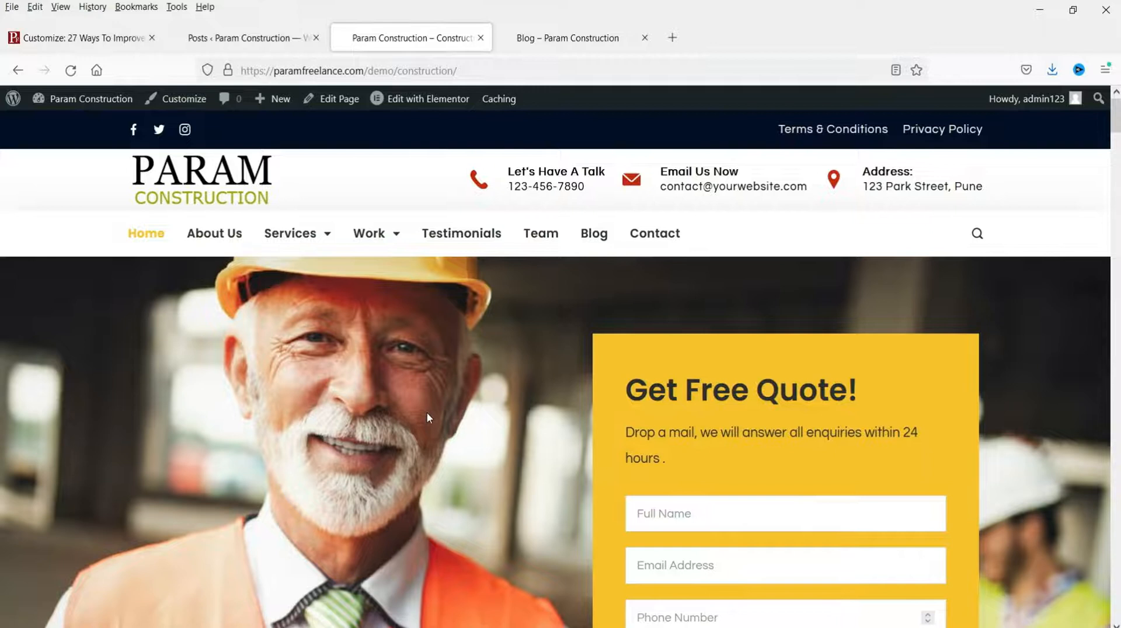
# Step: Scroll the Param Construction homepage and return to the top with the Get Free Quote form
pyautogui.moveTo(290, 234)
pyautogui.scroll(-15, 455, 395)
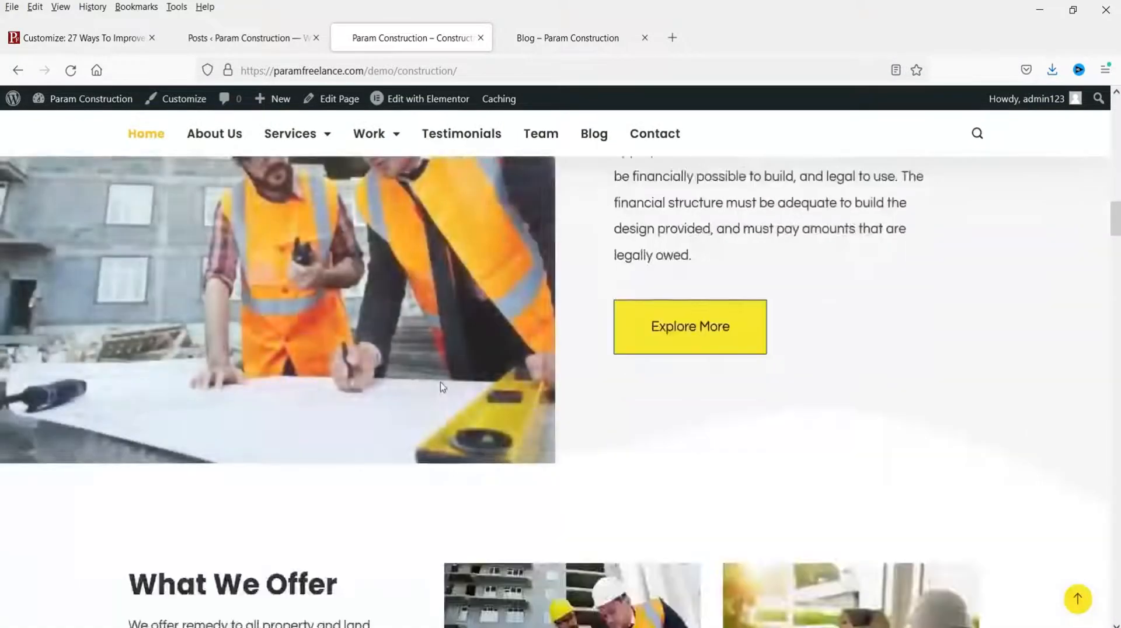
pyautogui.scroll(-10, 442, 386)
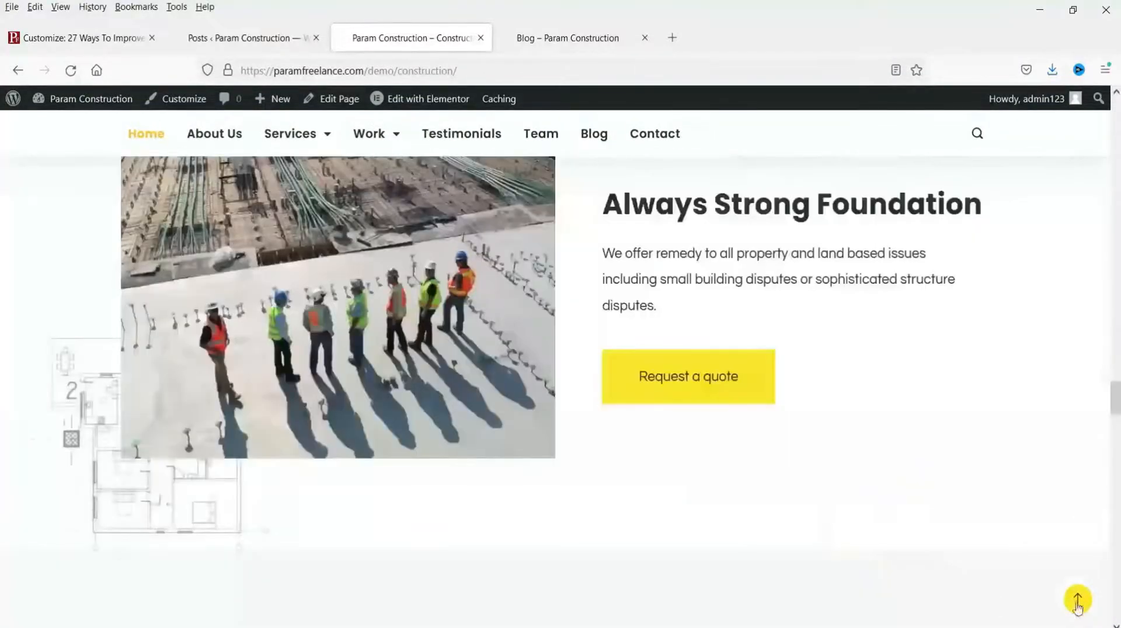
pyautogui.click(1077, 601)
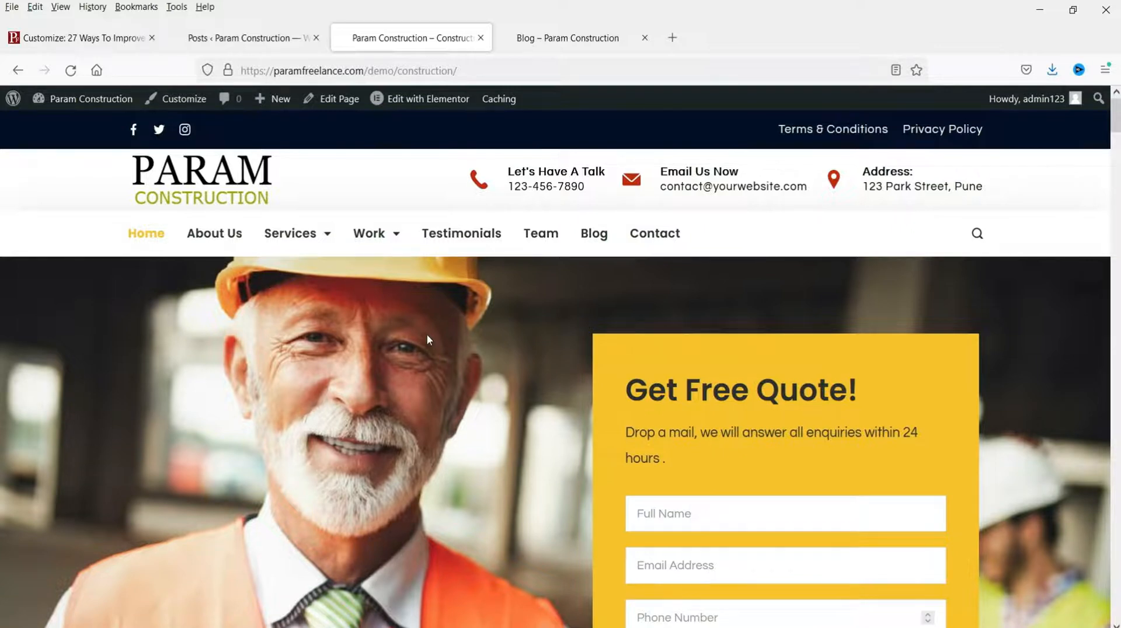
# Step: Copy the construction site's URL and open PageSpeed Insights and GTmetrix in separate tabs
pyautogui.click(519, 71)
pyautogui.hotkey('ctrl', 'c')
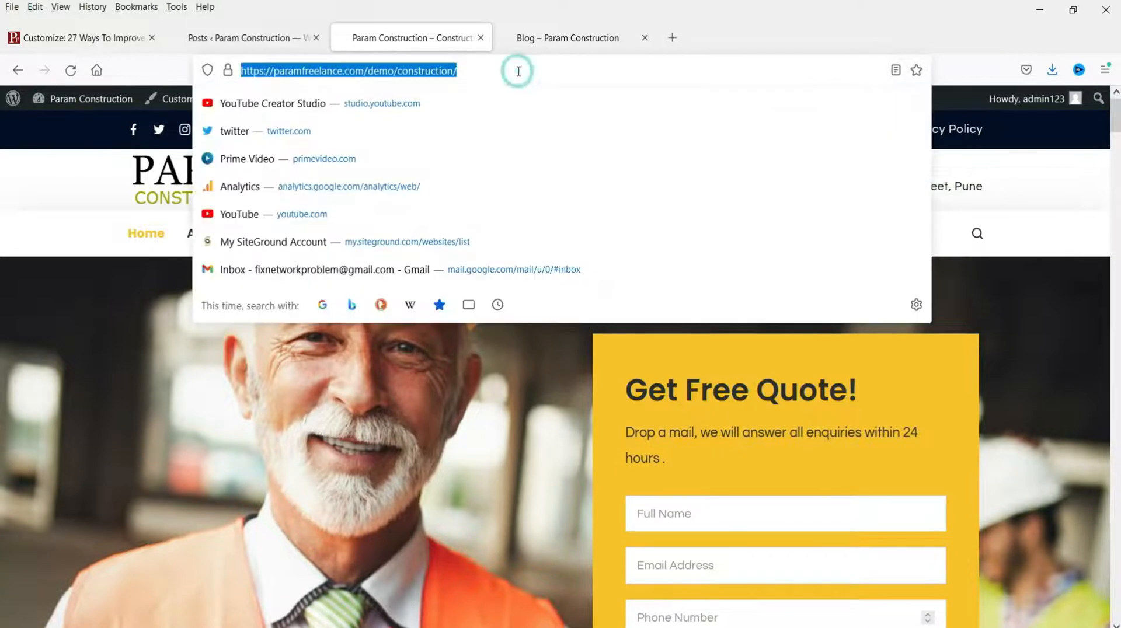
pyautogui.hotkey('ctrl', 'Tab')
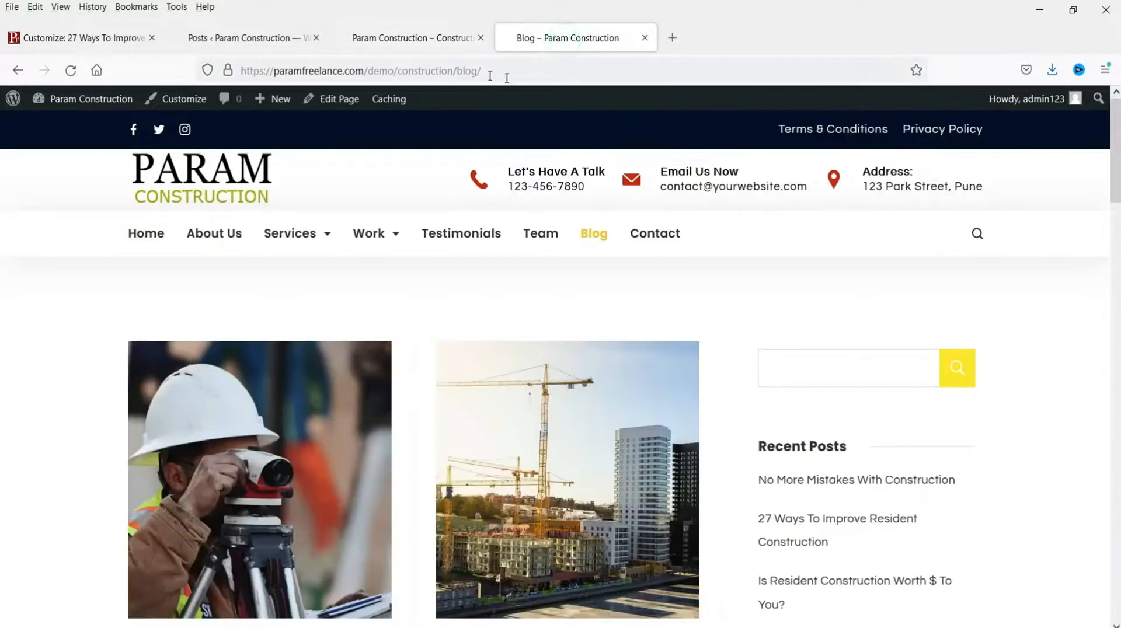
pyautogui.click(97, 70)
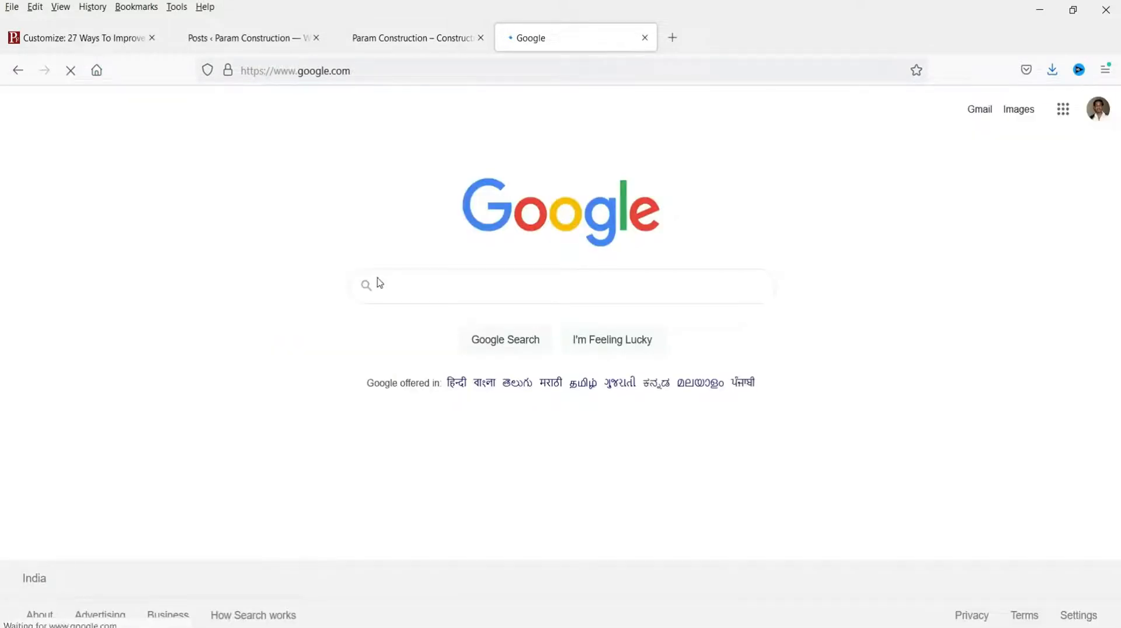
pyautogui.write('google pagespeed insights')
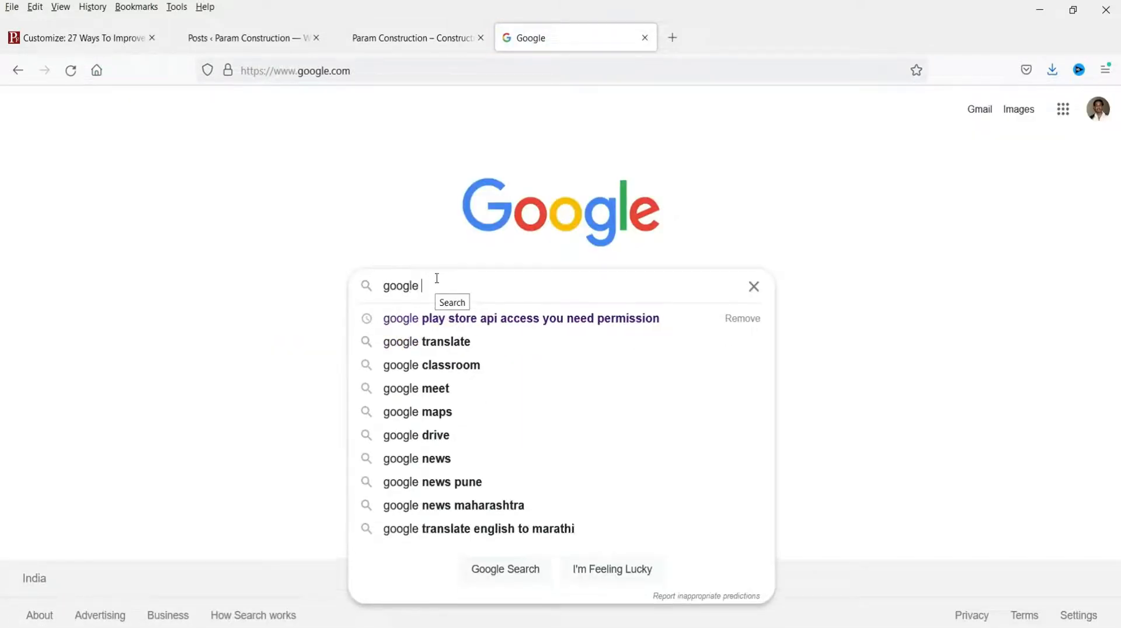
pyautogui.press('Return')
pyautogui.click(670, 38)
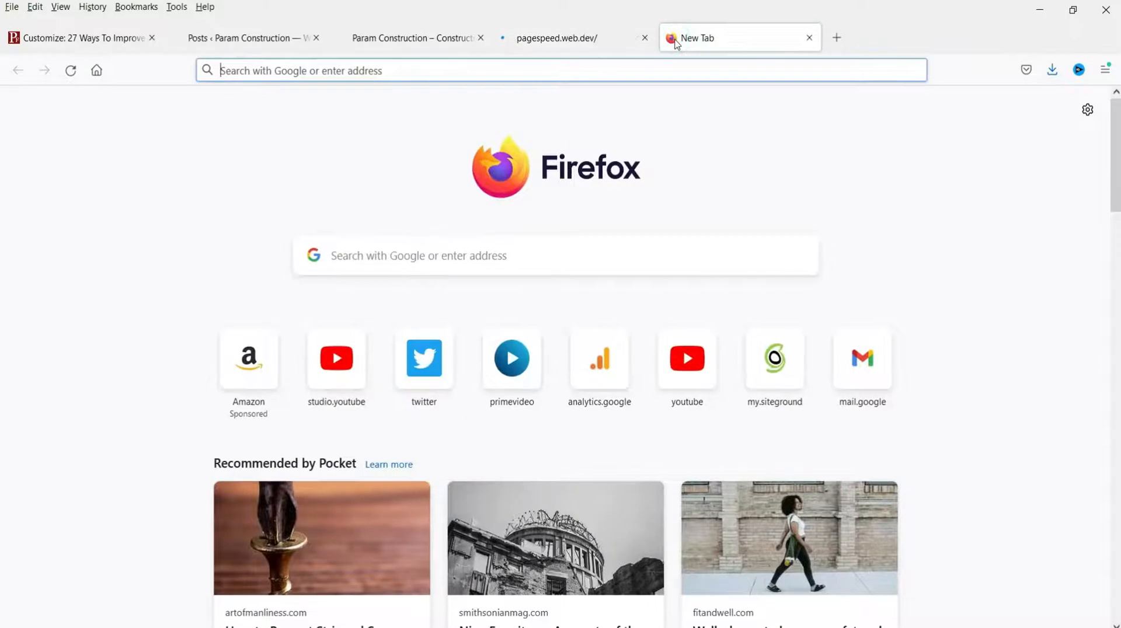
pyautogui.write('gt')
pyautogui.press('Return')
# Step: Start speed tests of the site URL in both PageSpeed Insights and GTmetrix
pyautogui.click(560, 37)
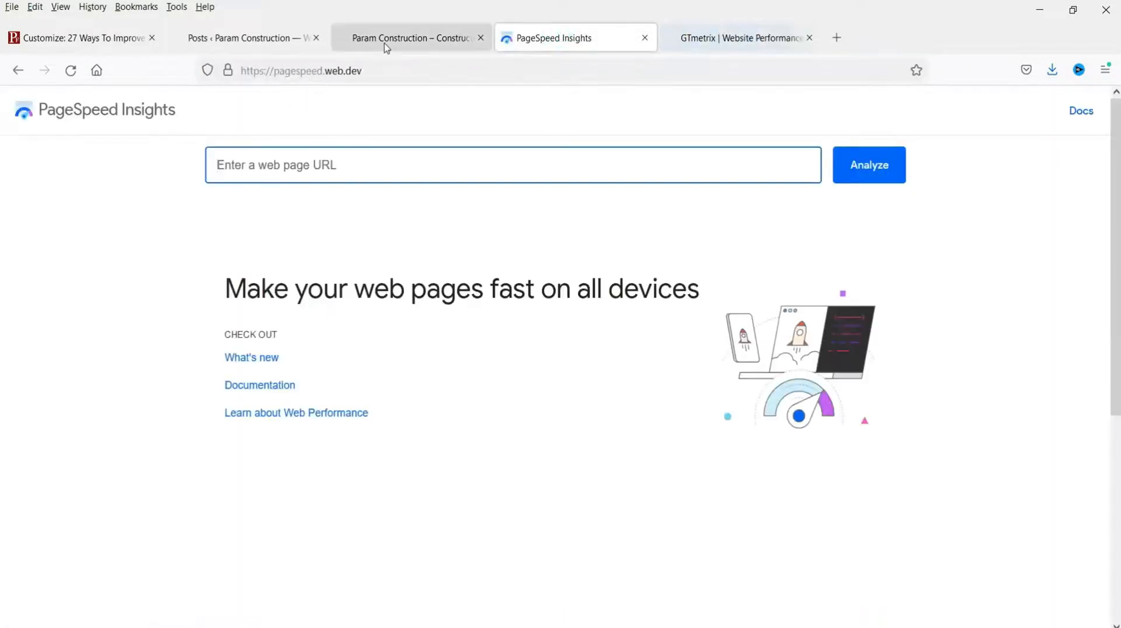
pyautogui.hotkey('ctrl', 'v')
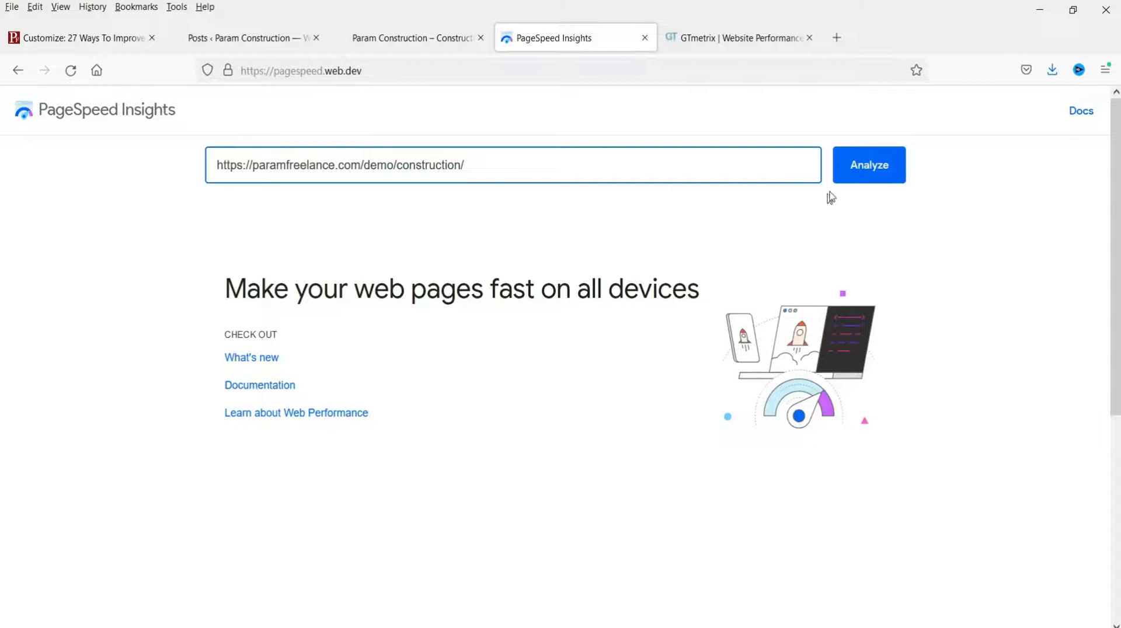
pyautogui.click(878, 168)
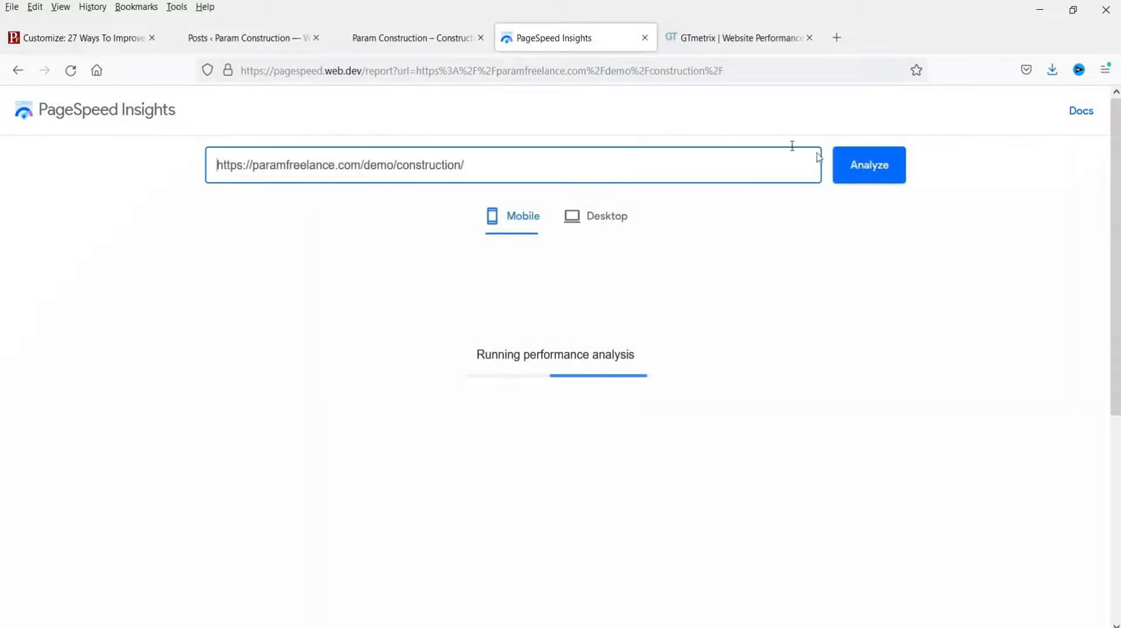
pyautogui.click(730, 37)
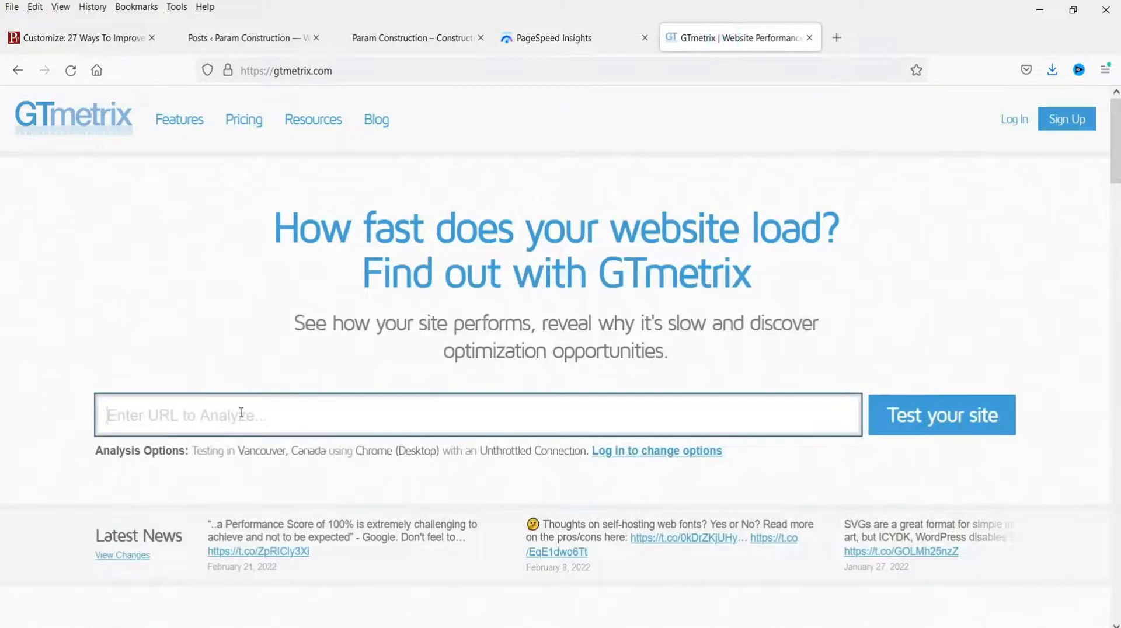
pyautogui.hotkey('ctrl', 'v')
pyautogui.click(953, 430)
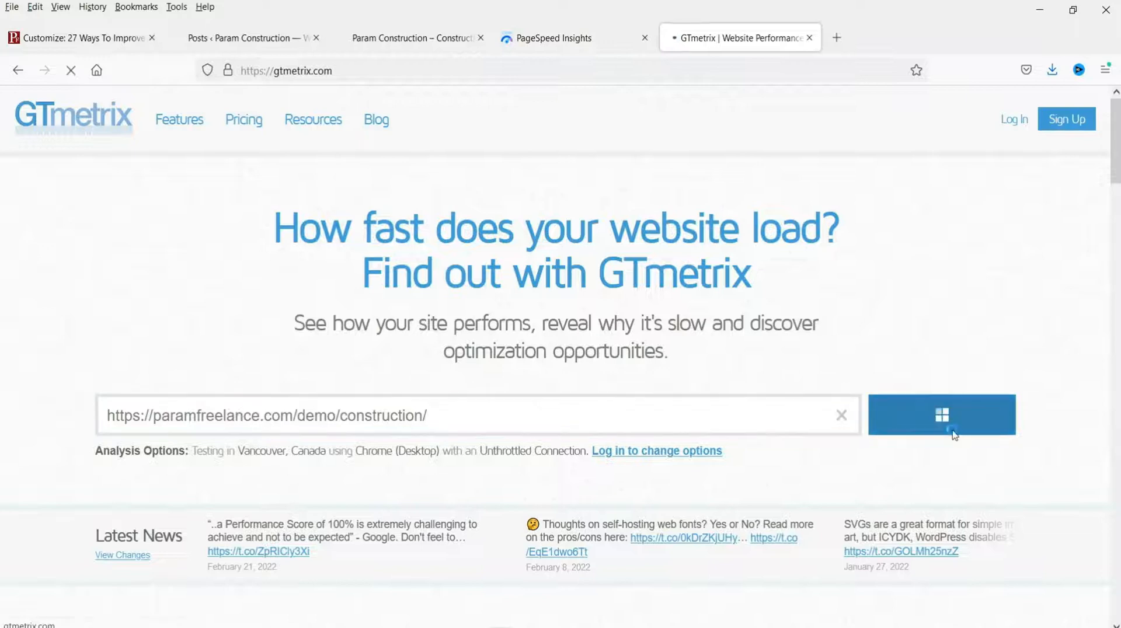
# Step: Review results: PageSpeed 46 mobile and 86 desktop, GTmetrix grade C with 72% performance
pyautogui.hotkey('ctrl', 'pageup')
pyautogui.scroll(-2, 81, 319)
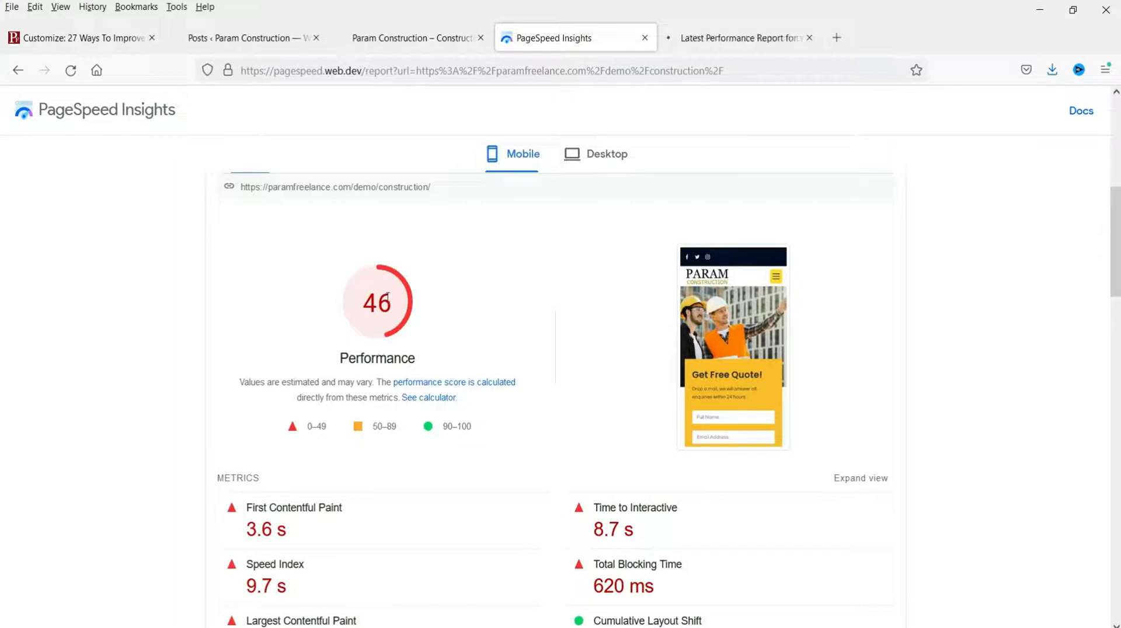
pyautogui.click(595, 155)
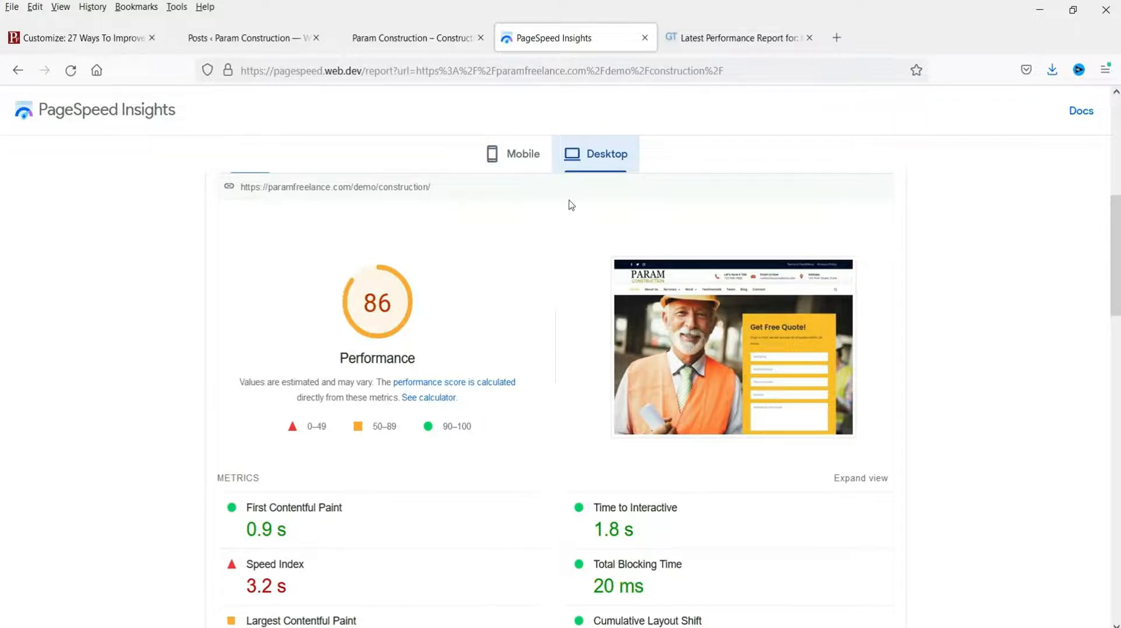
pyautogui.click(735, 37)
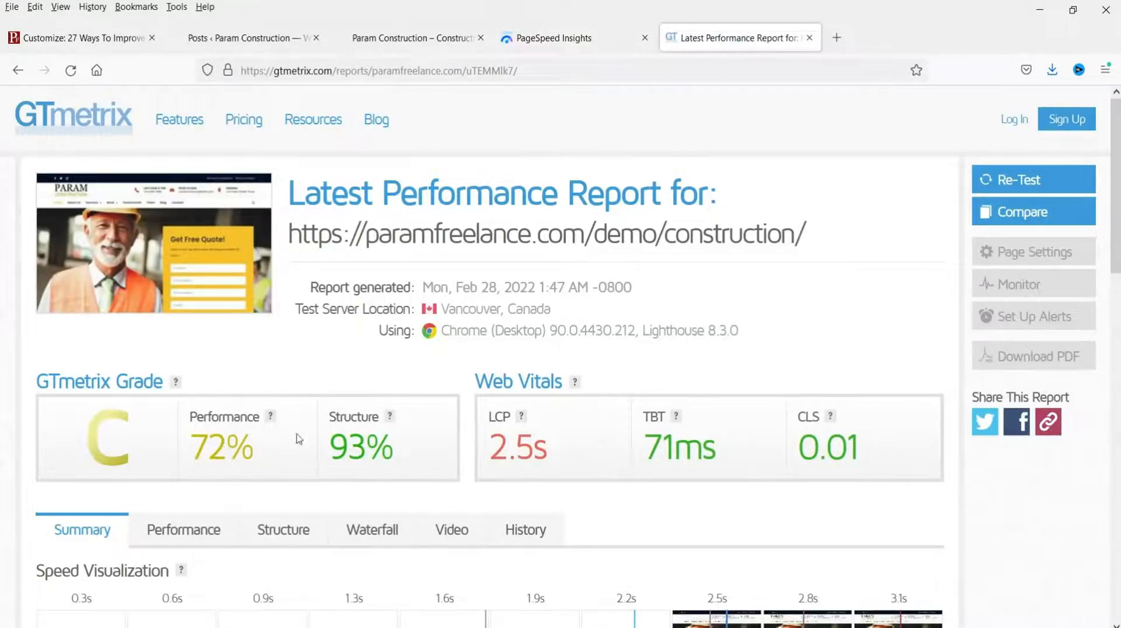
# Step: Return to the Posts admin list and open Appearance > Rishi Theme dashboard
pyautogui.click(215, 35)
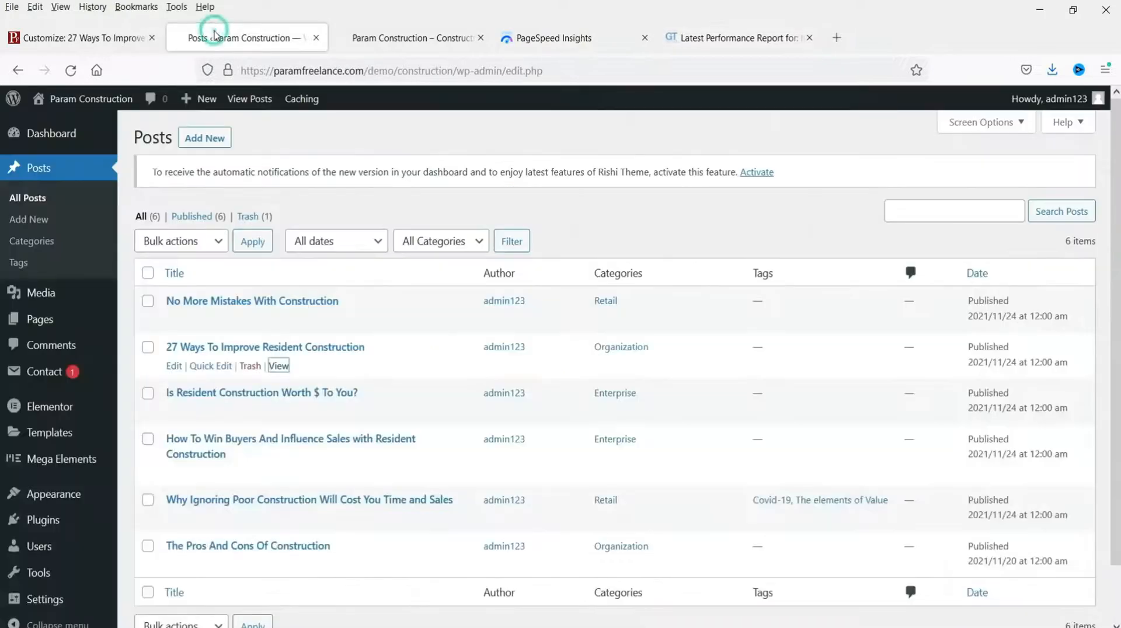
pyautogui.click(52, 41)
pyautogui.click(178, 40)
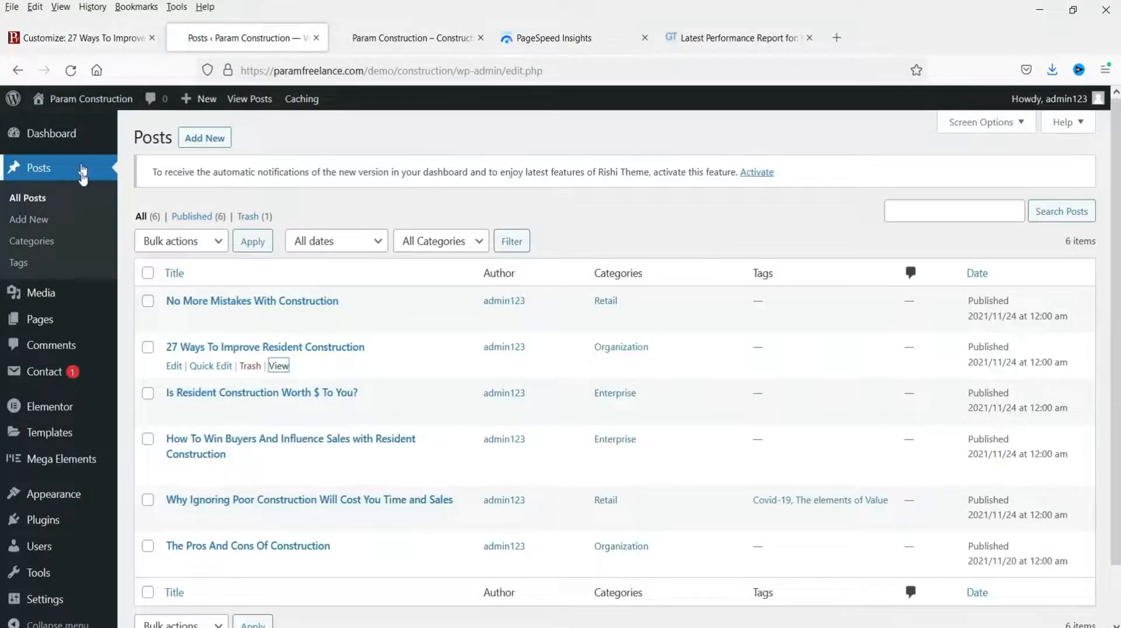
pyautogui.scroll(-1, 77, 484)
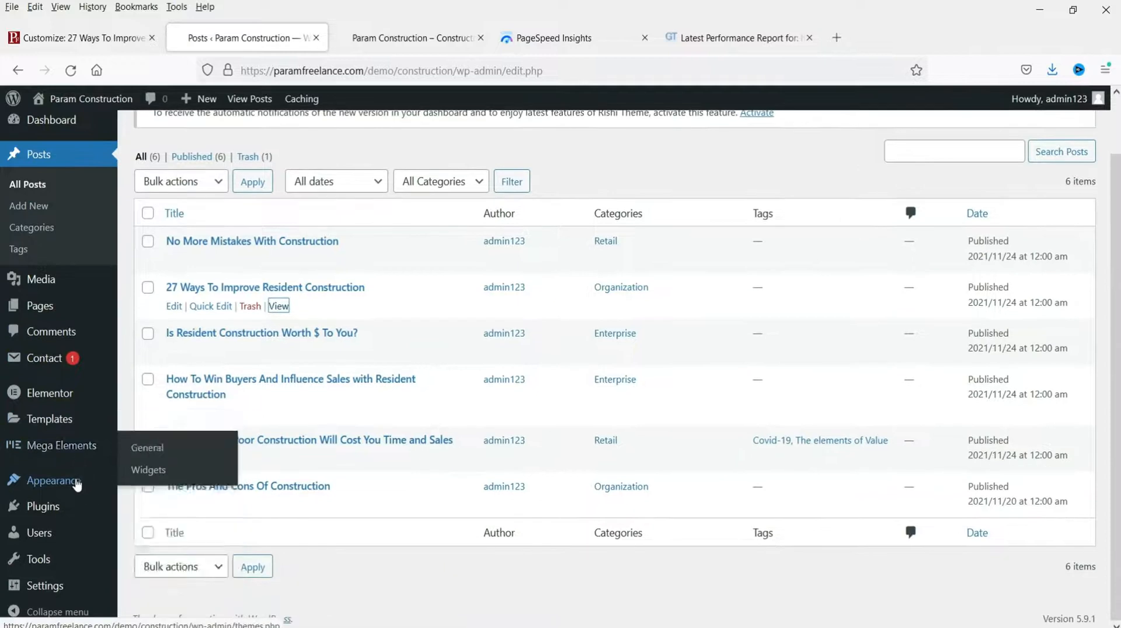
pyautogui.click(153, 513)
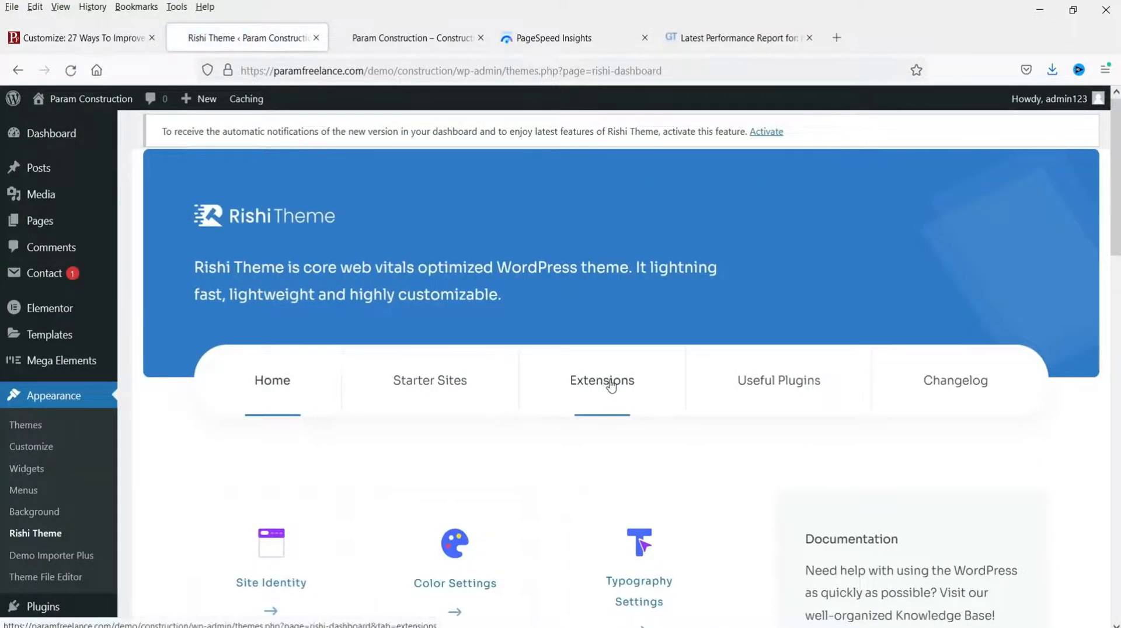
# Step: Activate the Performance card under Rishi Theme Extensions and open its Configure settings
pyautogui.click(611, 385)
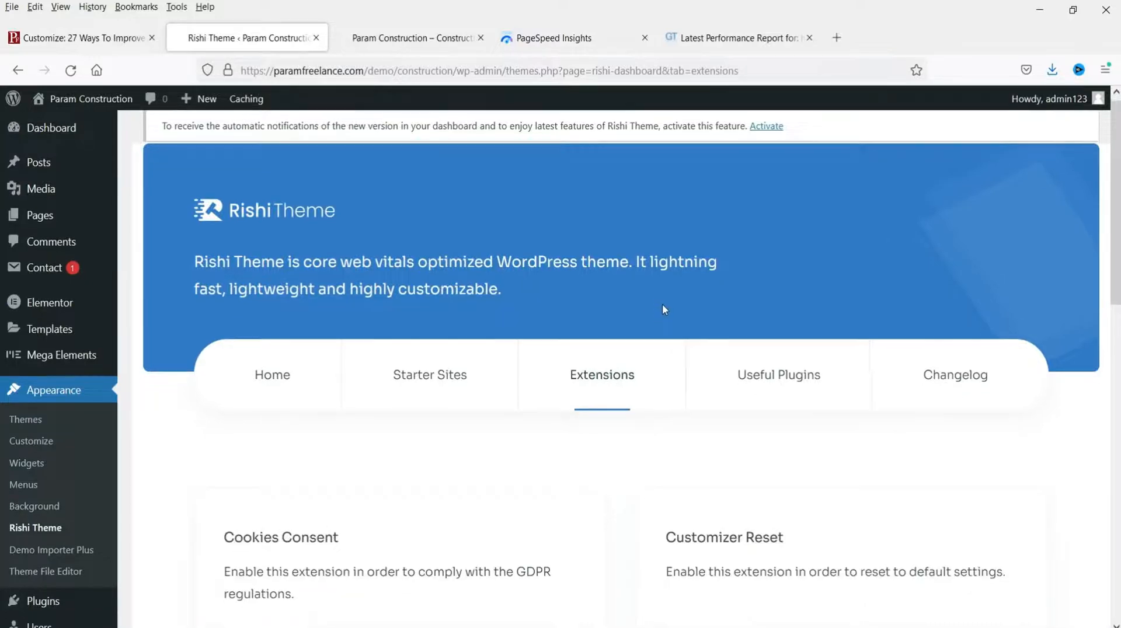
pyautogui.scroll(-8, 663, 308)
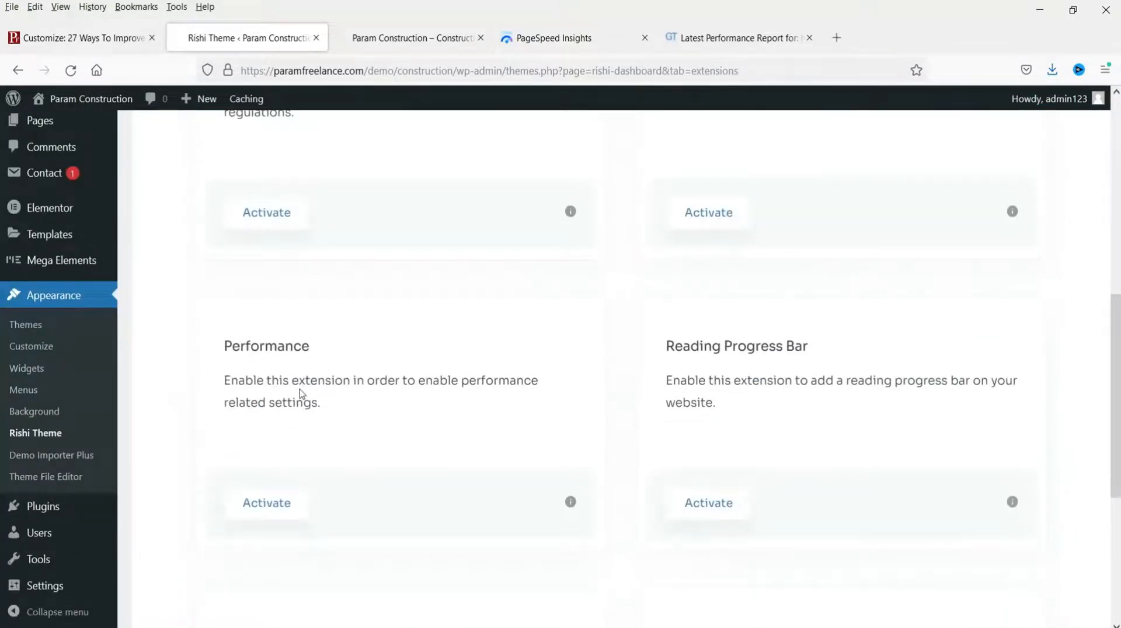
pyautogui.click(279, 505)
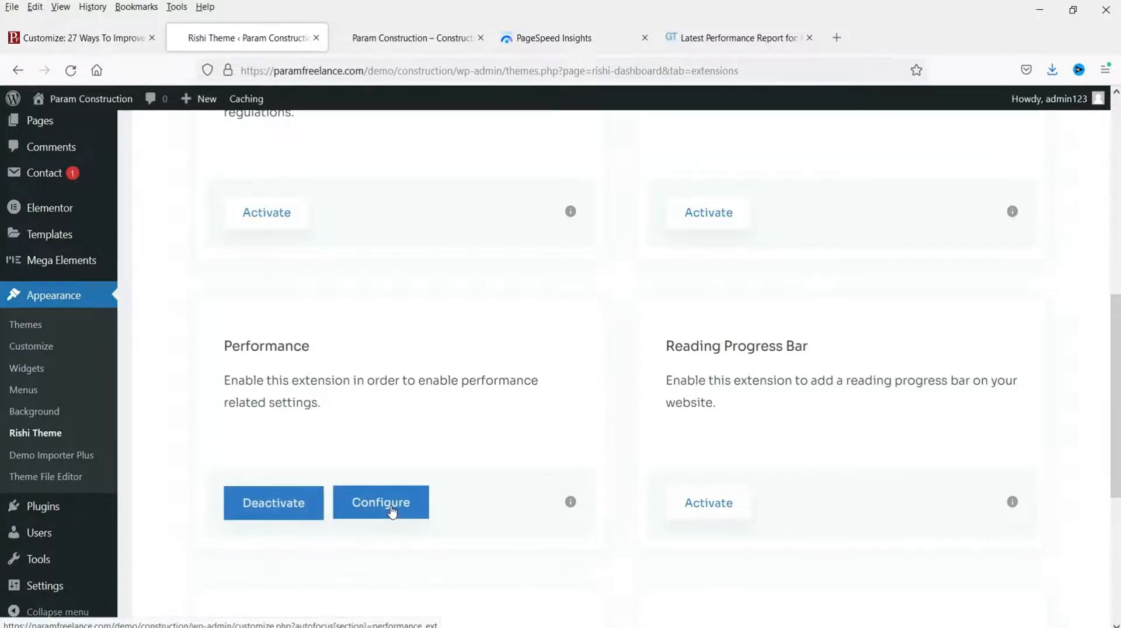
pyautogui.click(392, 511)
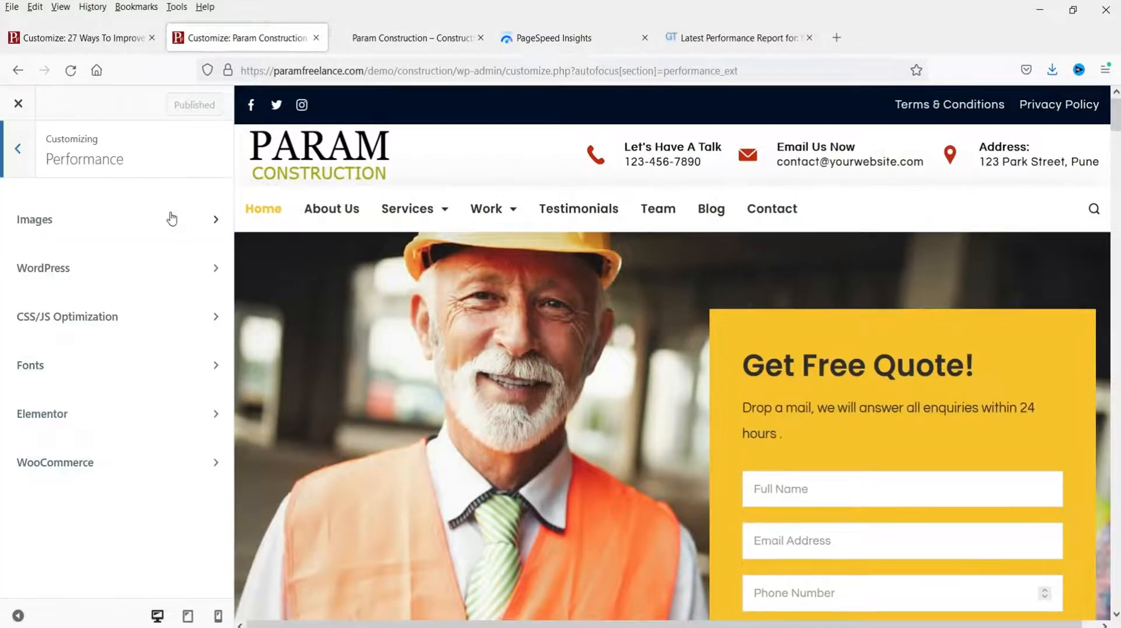
pyautogui.click(105, 220)
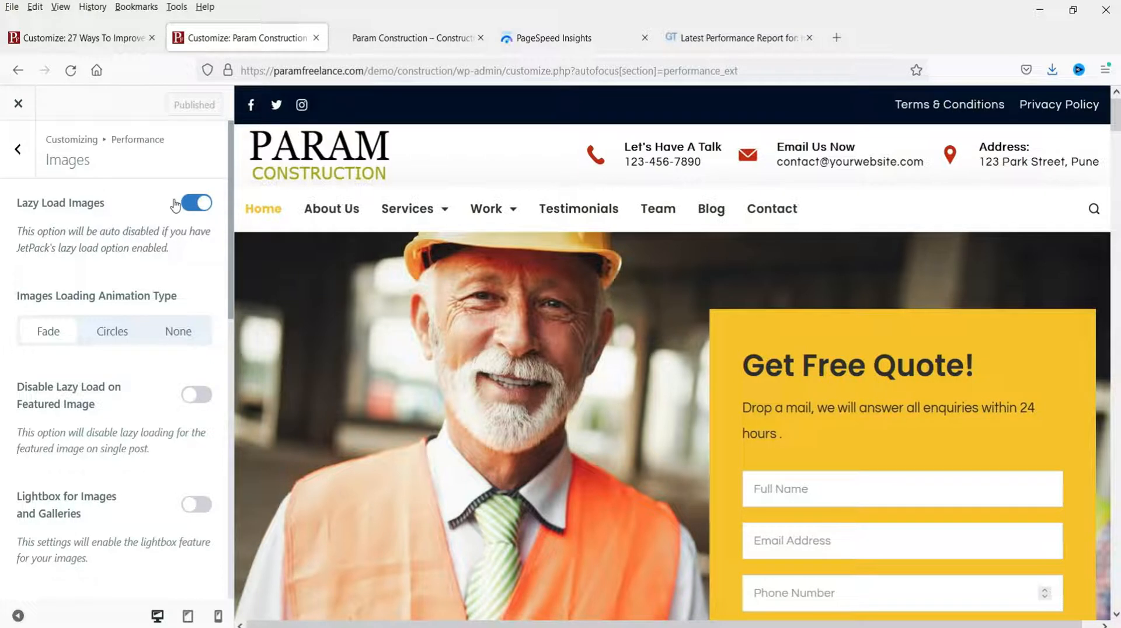
pyautogui.scroll(-7, 175, 204)
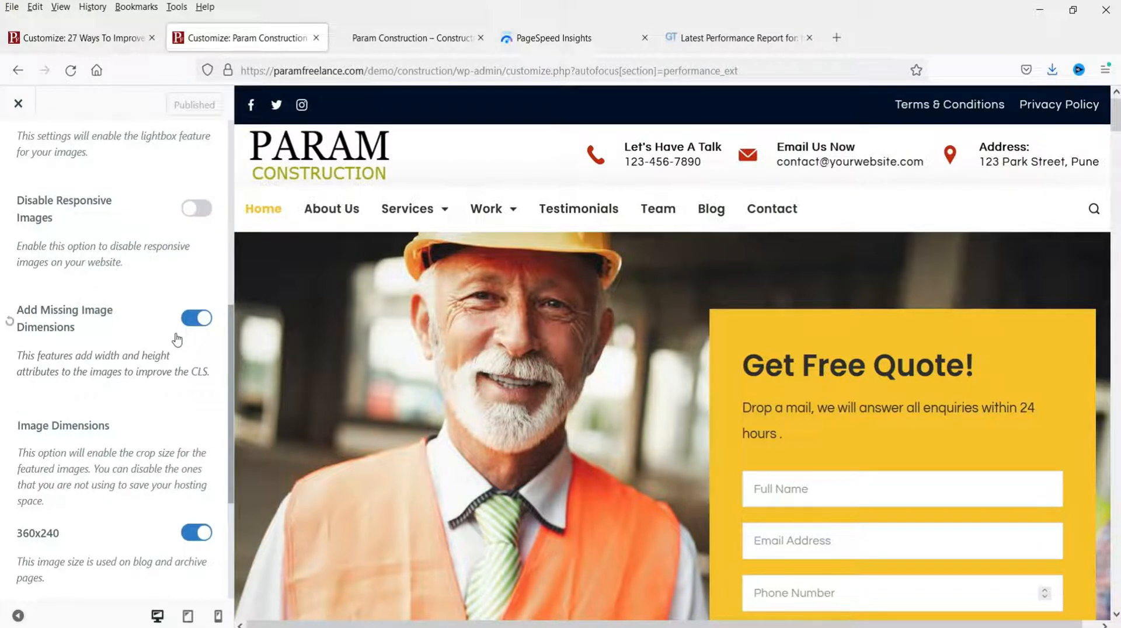
pyautogui.scroll(-2, 177, 339)
pyautogui.scroll(-3, 178, 339)
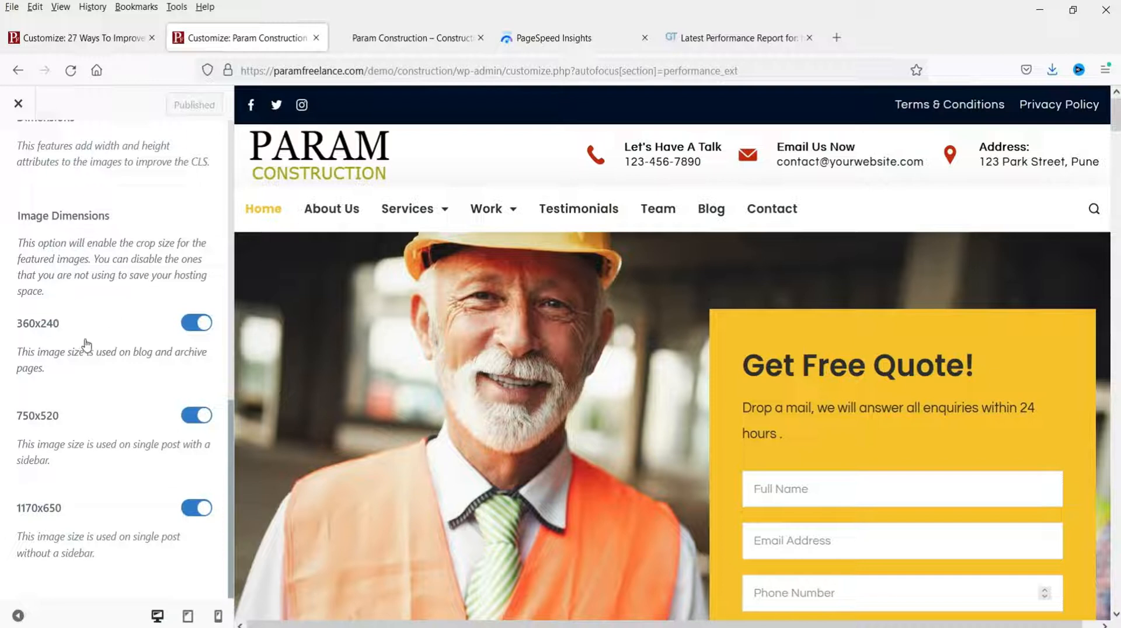
pyautogui.scroll(4, 153, 441)
pyautogui.scroll(8, 153, 439)
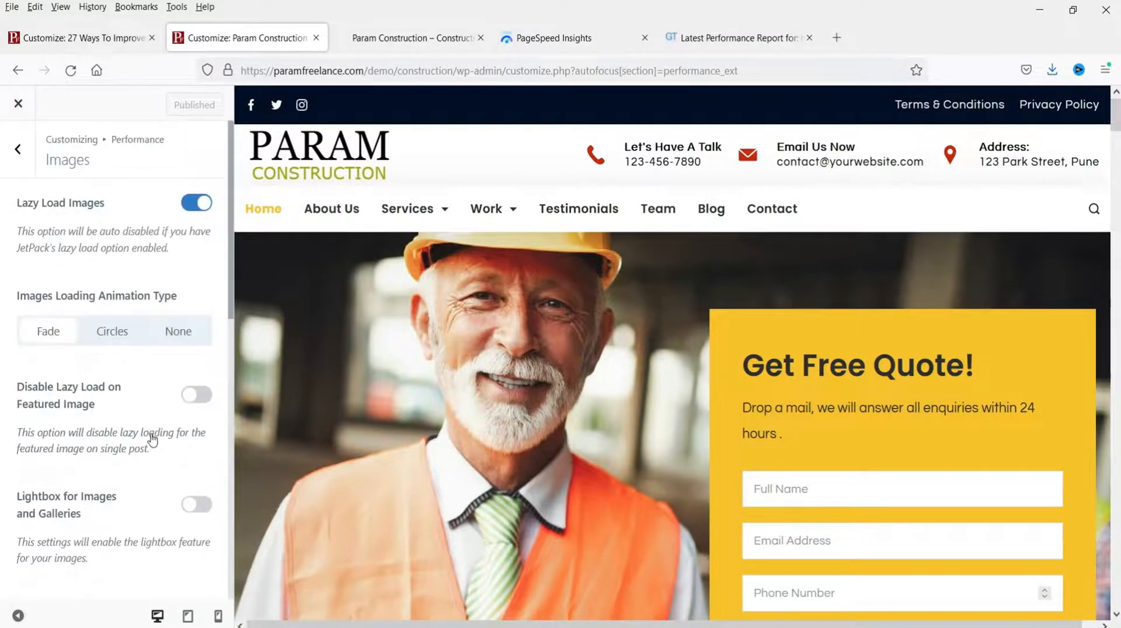
pyautogui.click(14, 148)
# Step: Review the WordPress performance panel: favicon requests, emojis, self pingbacks and RSS feeds disabled
pyautogui.click(92, 272)
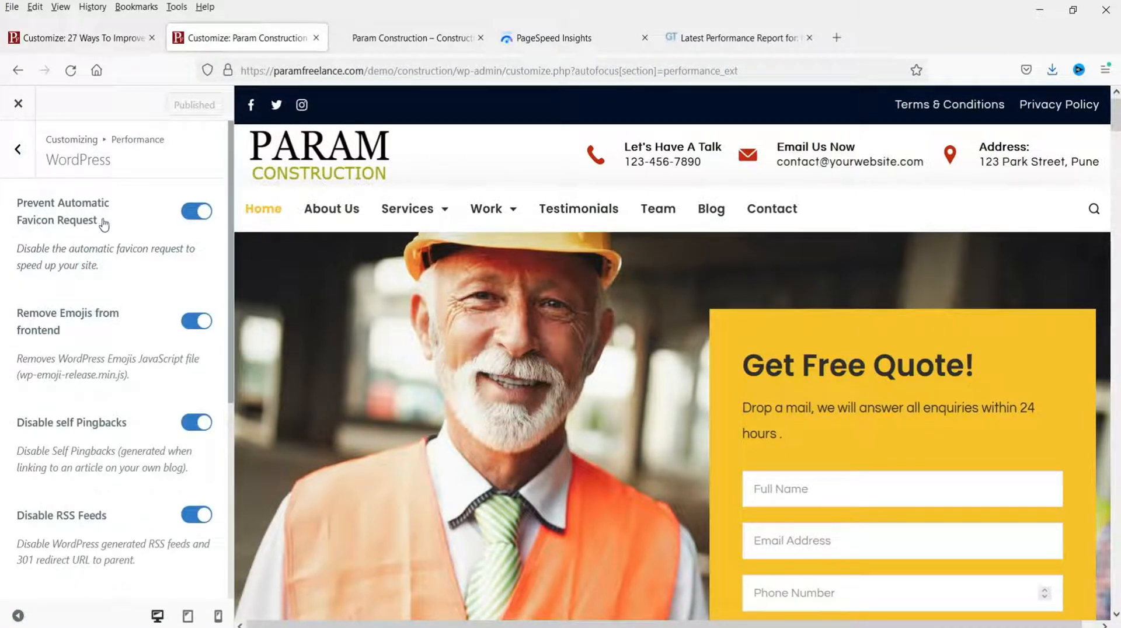
pyautogui.scroll(-3, 142, 324)
pyautogui.scroll(3, 142, 325)
pyautogui.scroll(-3, 75, 341)
pyautogui.scroll(-5, 93, 369)
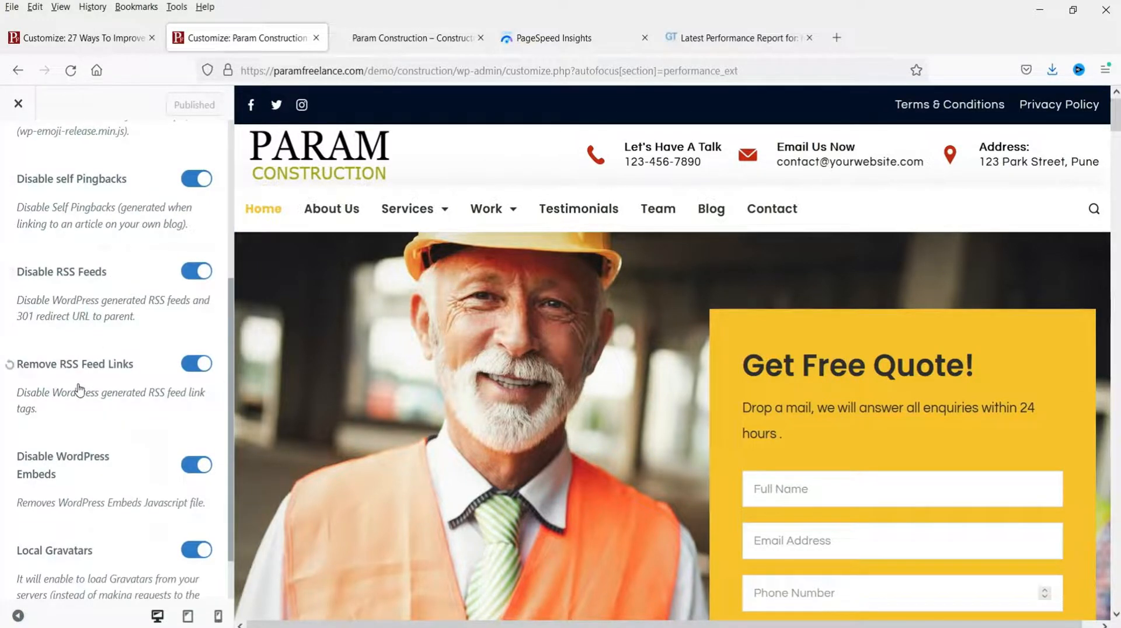
pyautogui.scroll(-2, 80, 389)
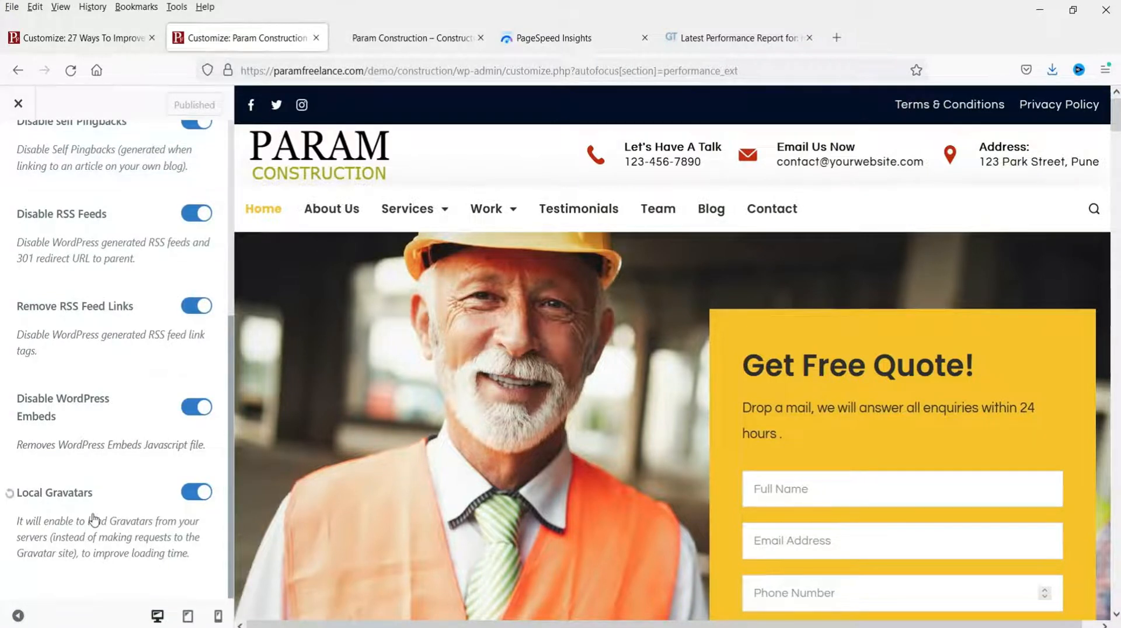
pyautogui.scroll(5, 59, 519)
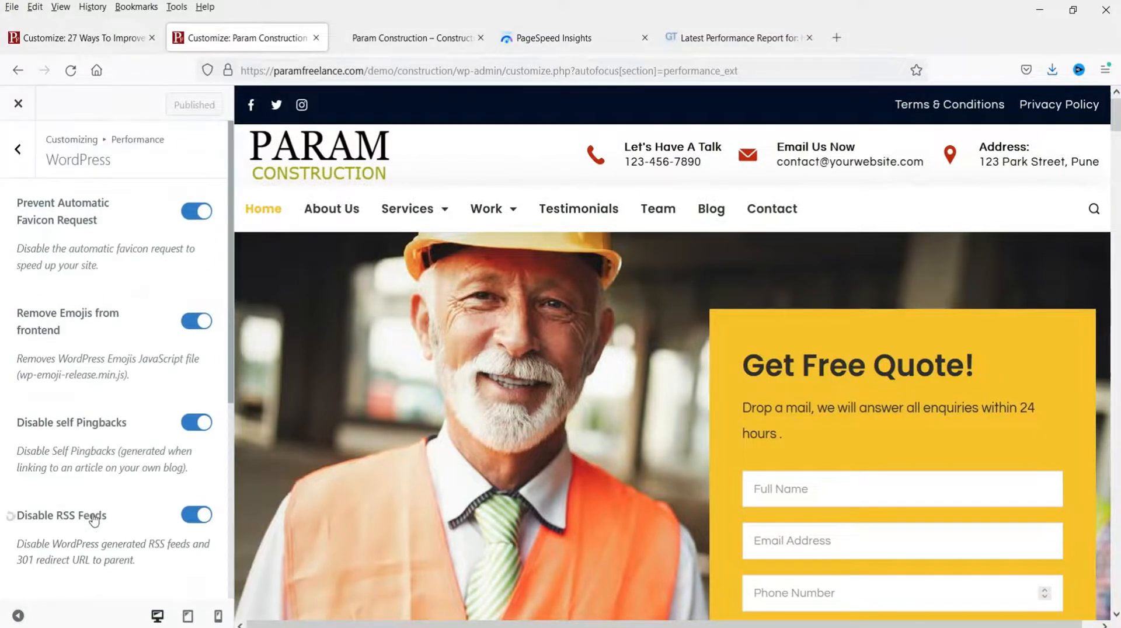
pyautogui.click(17, 149)
# Step: Scroll through the CSS/JS Optimization settings, then return to the Performance list
pyautogui.click(113, 317)
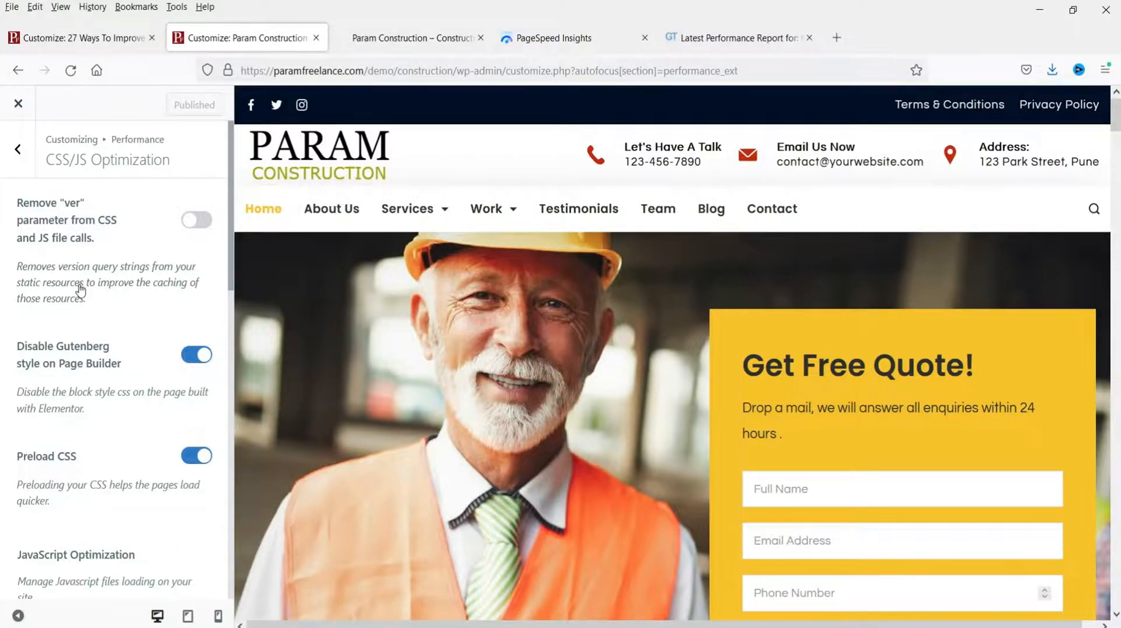
pyautogui.scroll(-2, 80, 289)
pyautogui.scroll(-10, 80, 289)
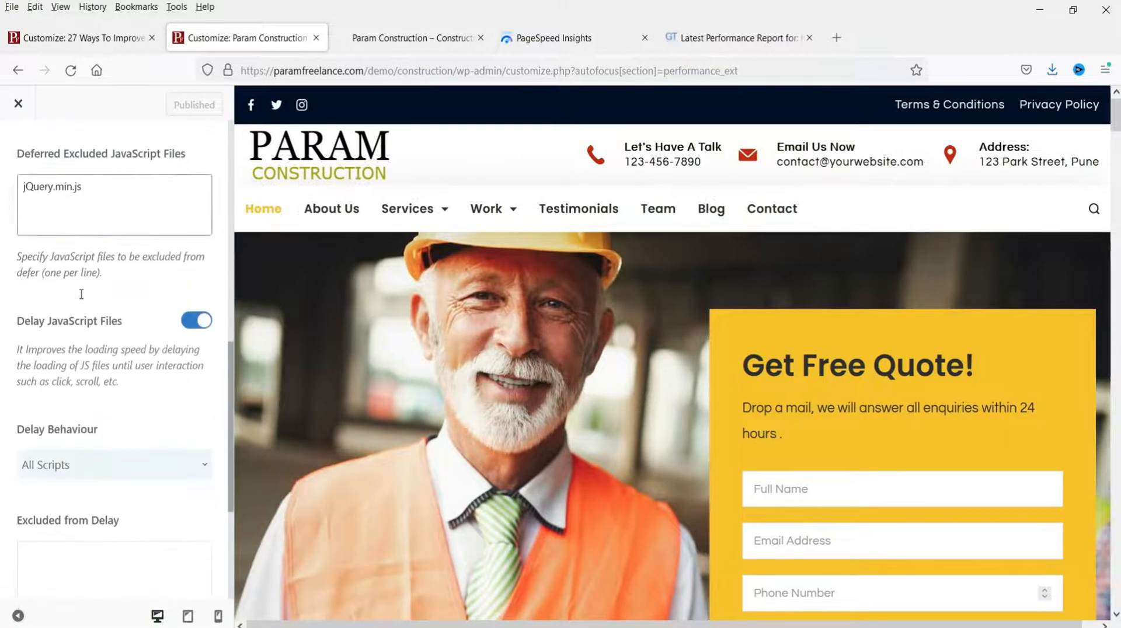
pyautogui.scroll(-3, 82, 313)
pyautogui.scroll(15, 82, 314)
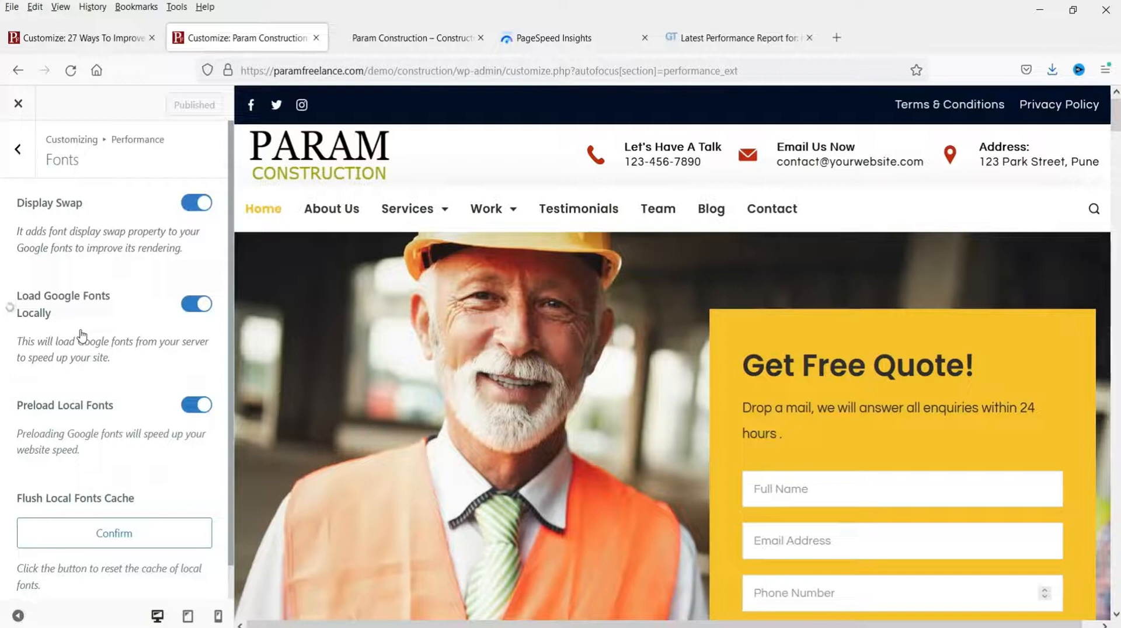
pyautogui.scroll(-1, 82, 334)
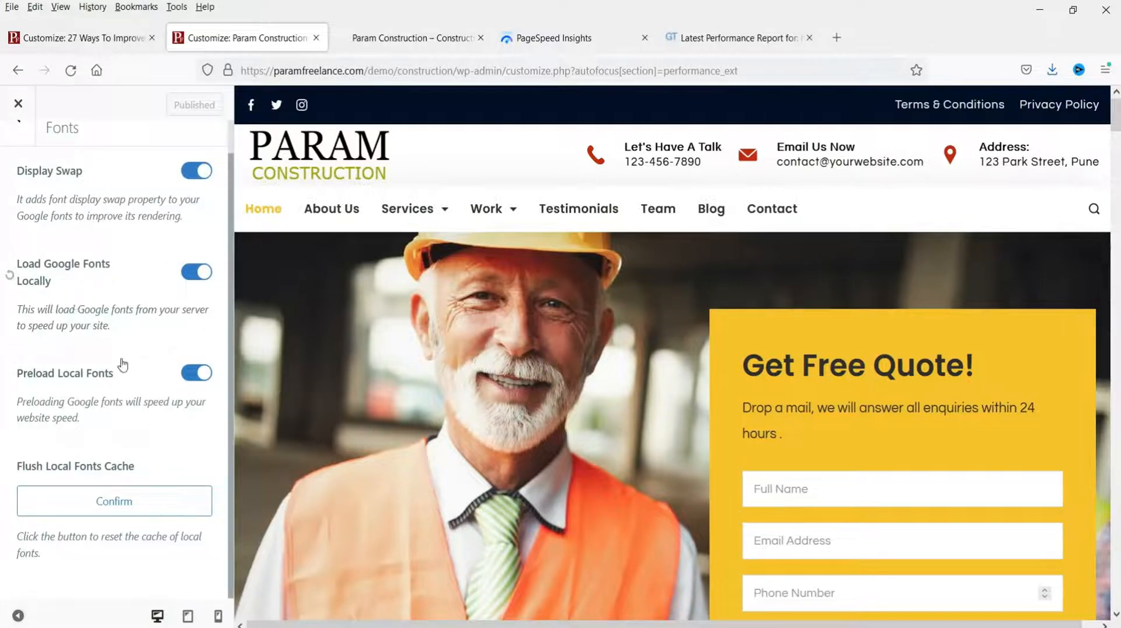
pyautogui.scroll(1, 105, 339)
pyautogui.click(18, 149)
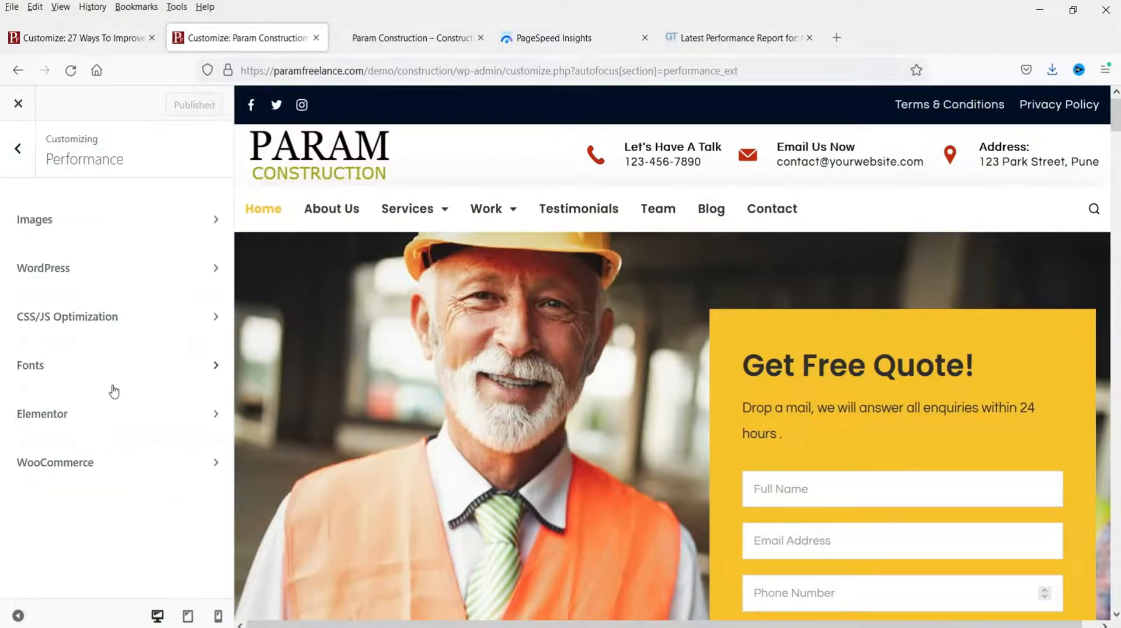
# Step: Check the Elementor performance settings, leaving all disabling options off
pyautogui.click(105, 425)
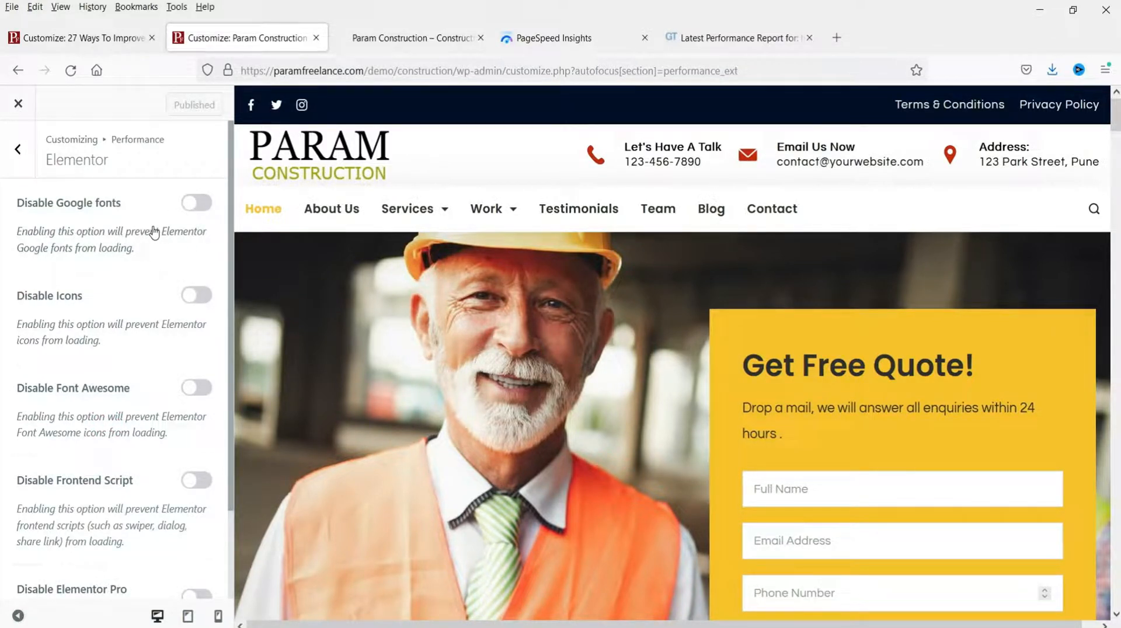
pyautogui.scroll(-3, 125, 327)
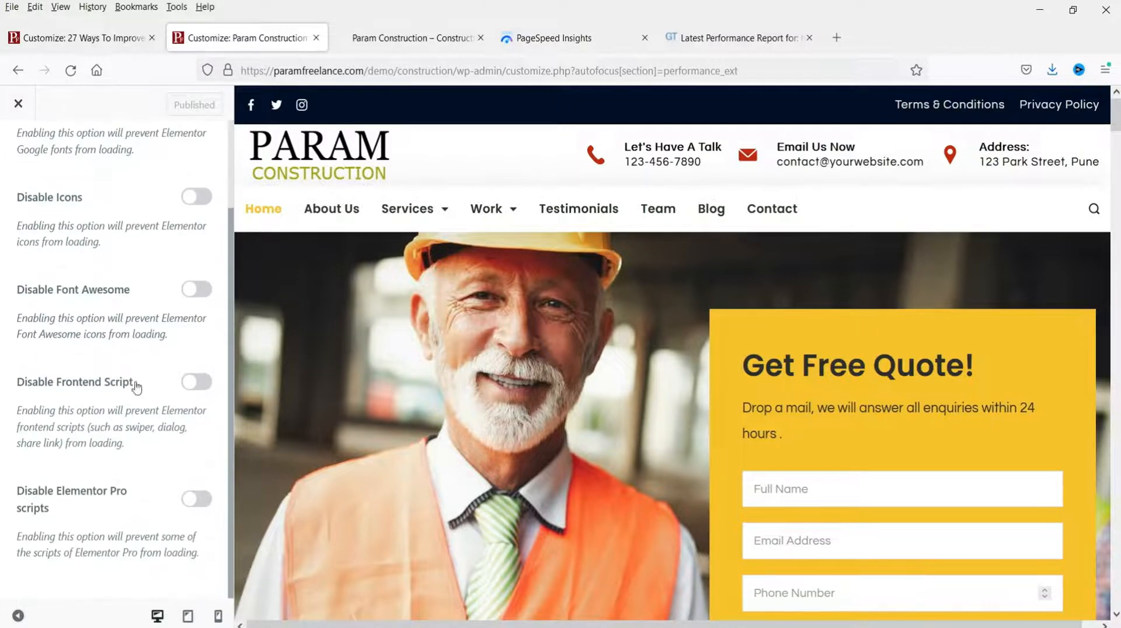
pyautogui.scroll(3, 135, 396)
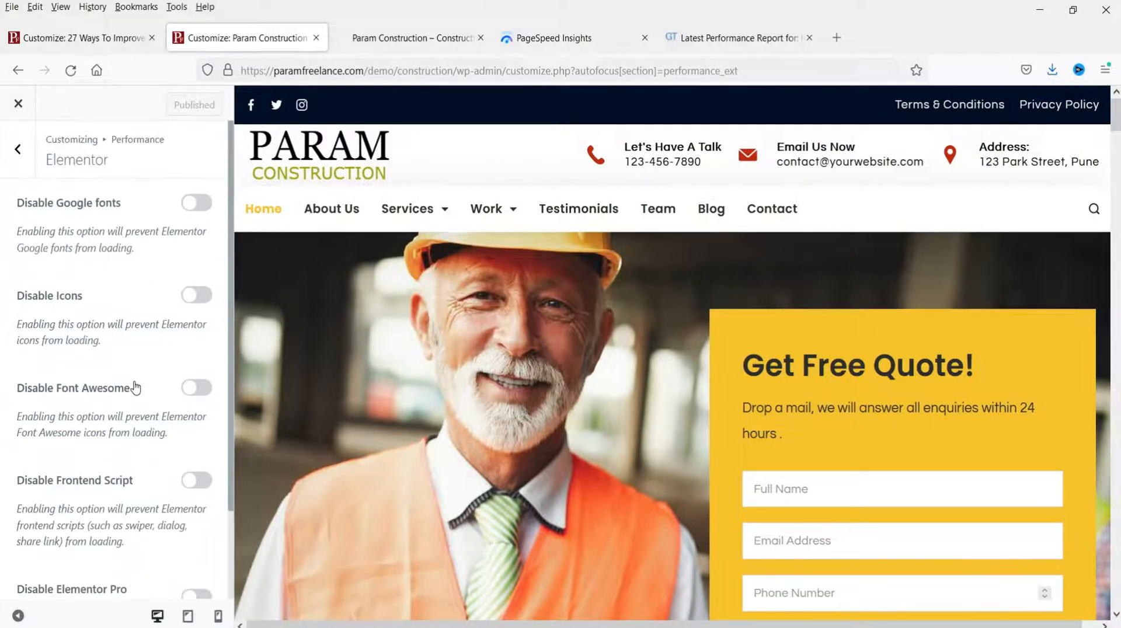
pyautogui.click(23, 148)
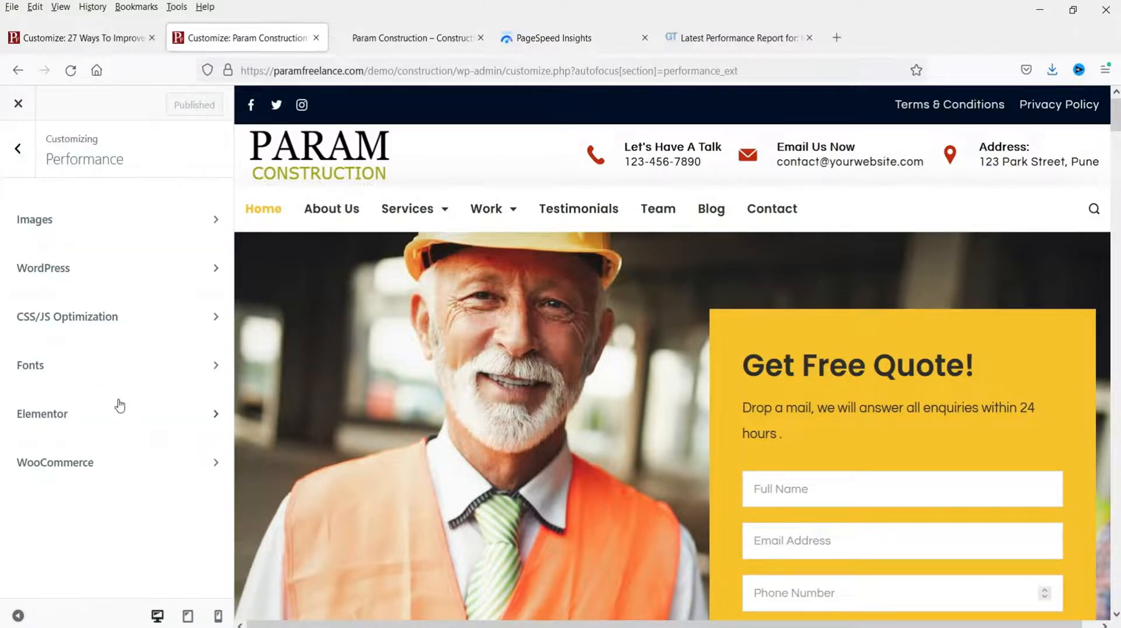
# Step: Turn on WooCommerce Disable Scripts and Styles, publish, and bring up the PageSpeed report
pyautogui.click(85, 472)
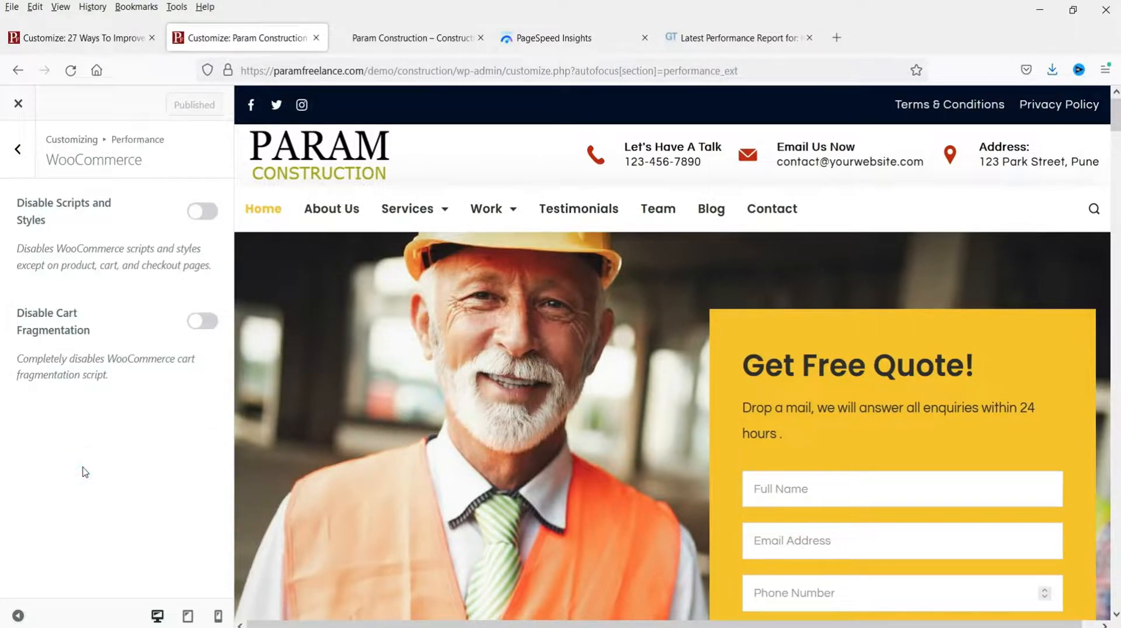
pyautogui.click(207, 216)
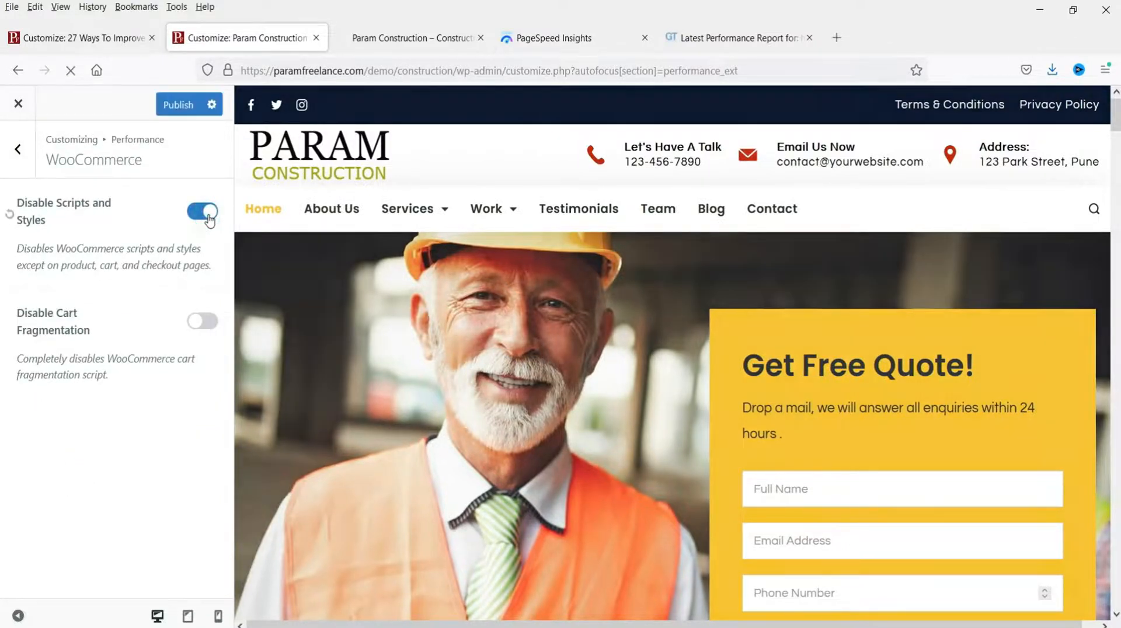
pyautogui.click(178, 105)
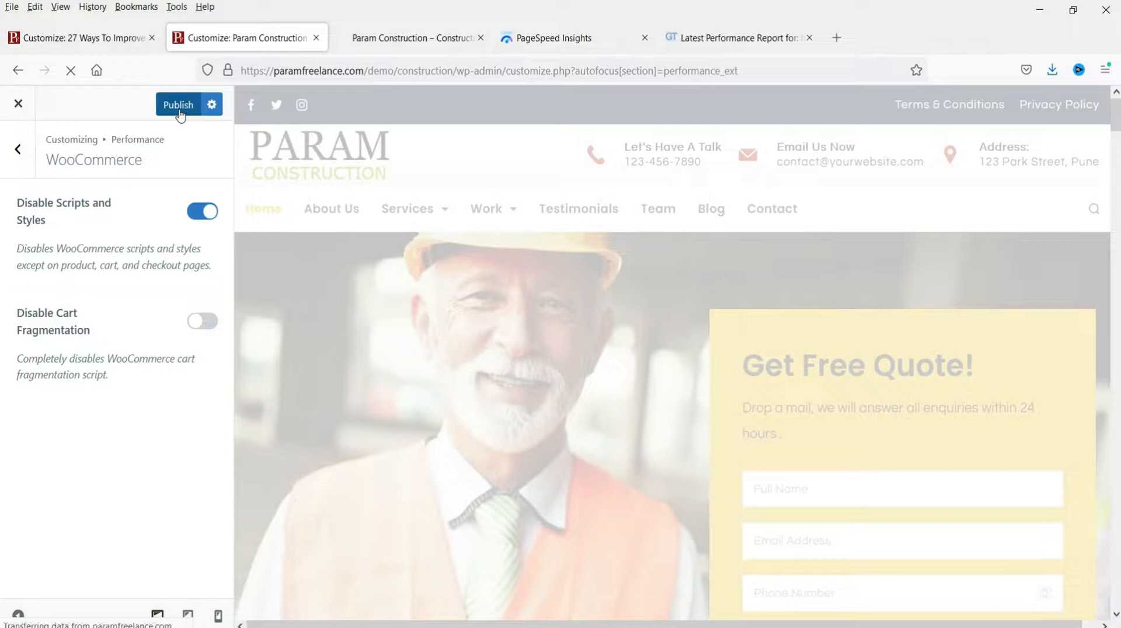
pyautogui.click(555, 38)
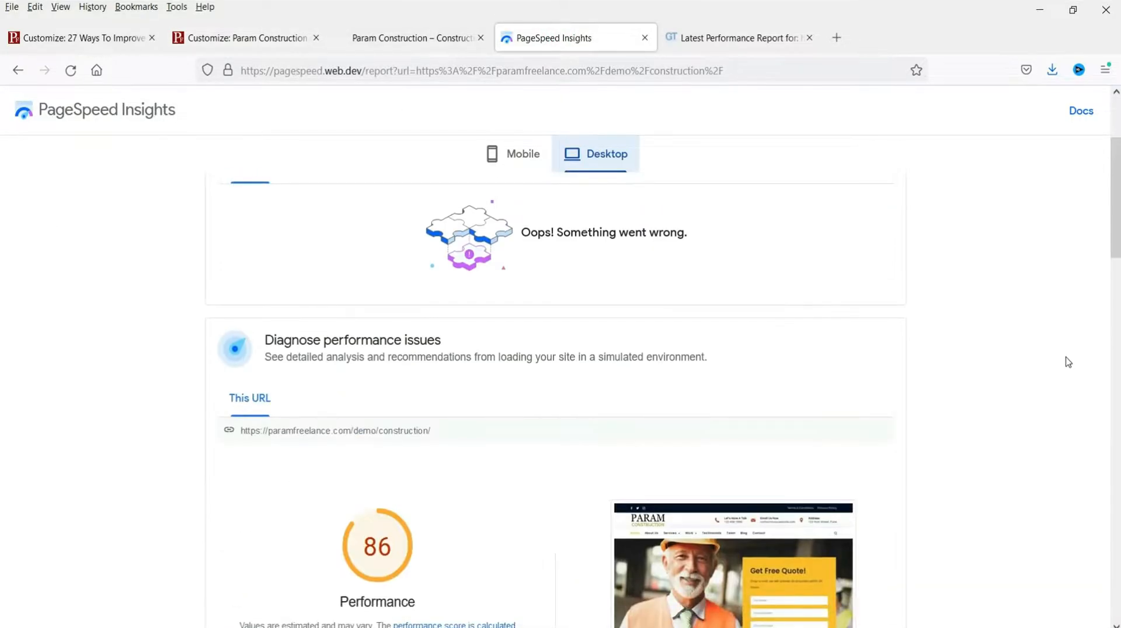
# Step: Rerun the PageSpeed Insights analysis of the construction site
pyautogui.click(740, 36)
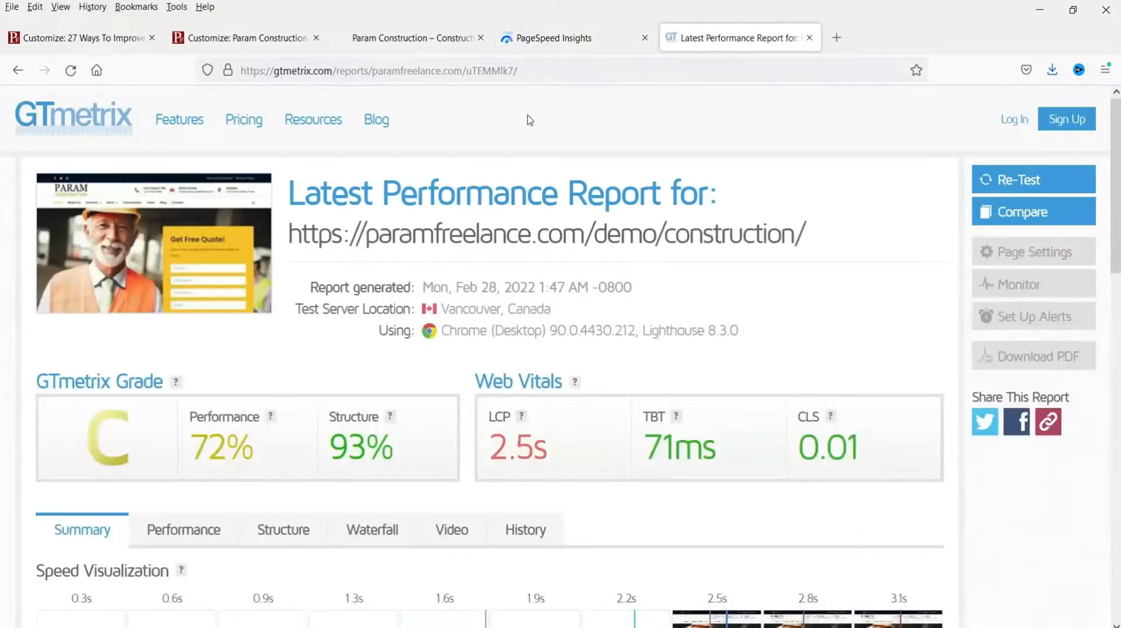
pyautogui.click(528, 37)
pyautogui.scroll(3, 602, 355)
pyautogui.click(878, 175)
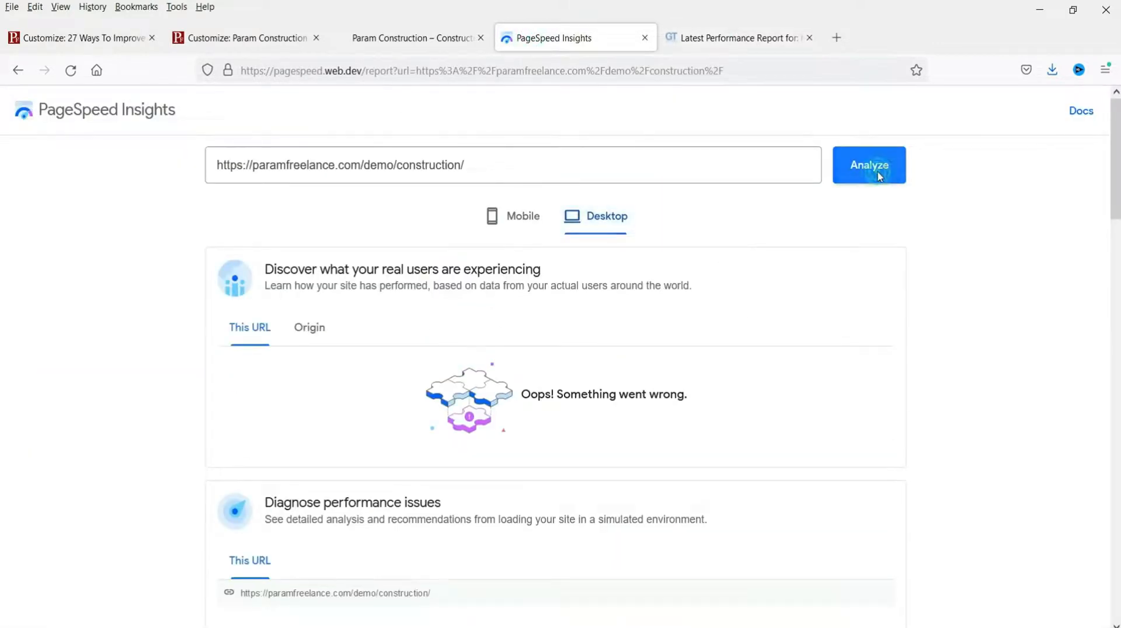
# Step: Re-test the site in GTmetrix and highlight the new 98% performance score
pyautogui.click(739, 37)
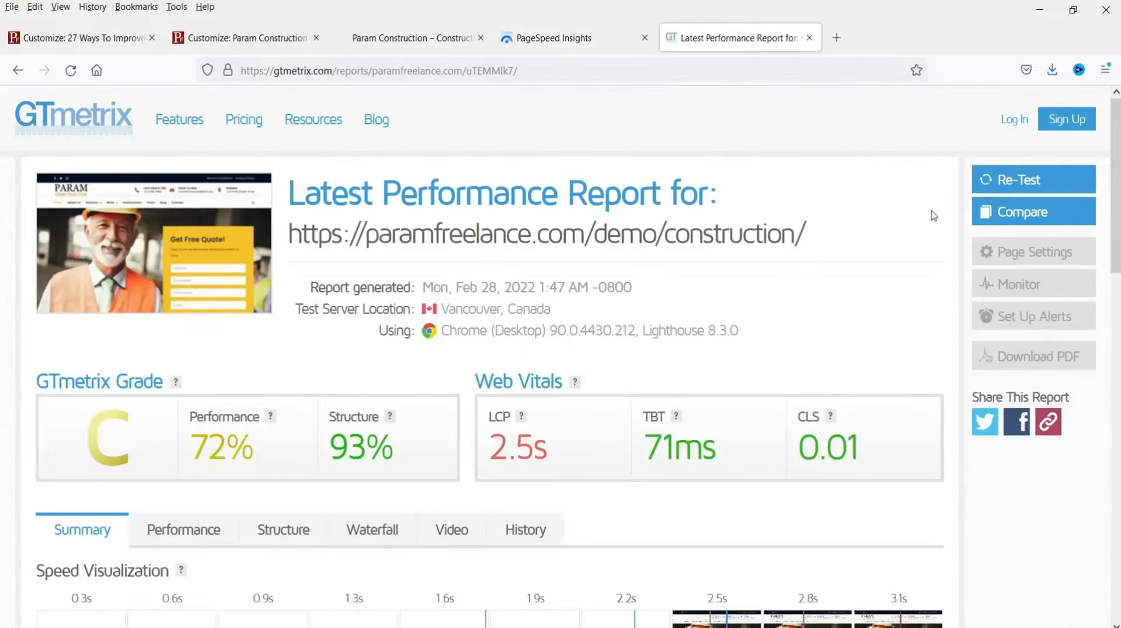
pyautogui.click(1039, 181)
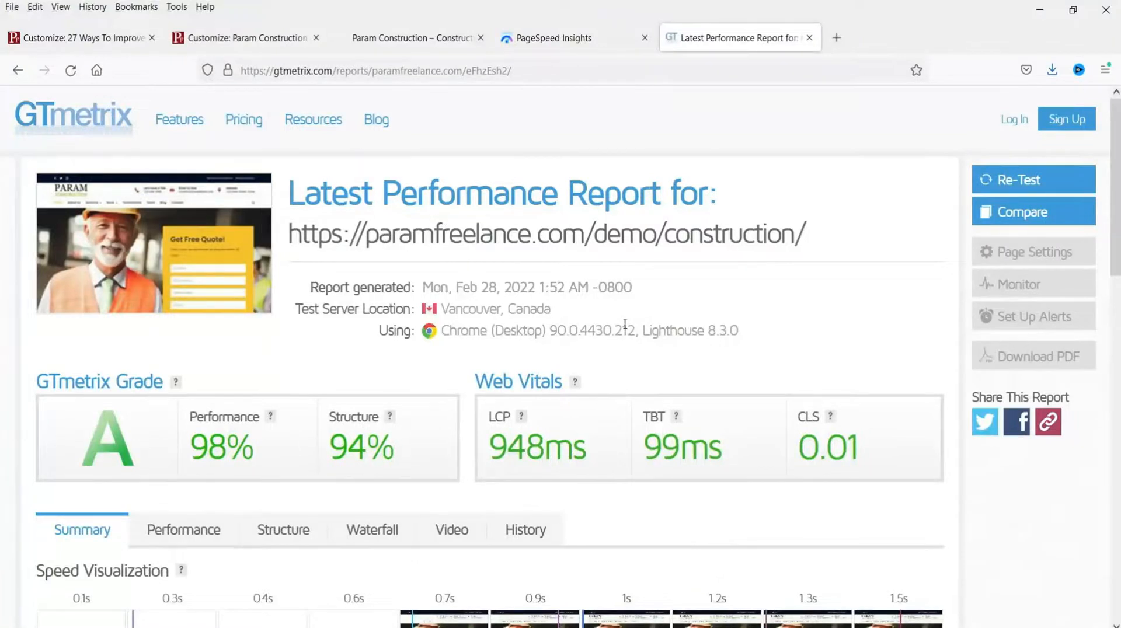
pyautogui.moveTo(193, 444); pyautogui.dragTo(275, 463)
pyautogui.click(270, 460)
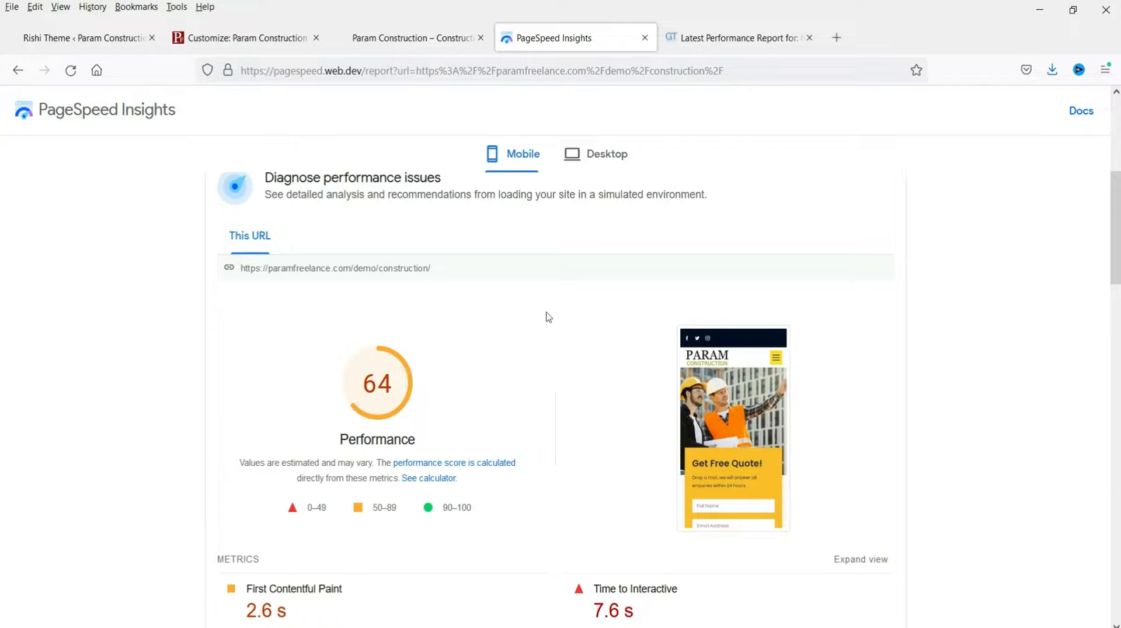
# Step: Check the desktop score of 89 and the Reduce initial server response time advice, then return to Rishi Theme
pyautogui.click(610, 155)
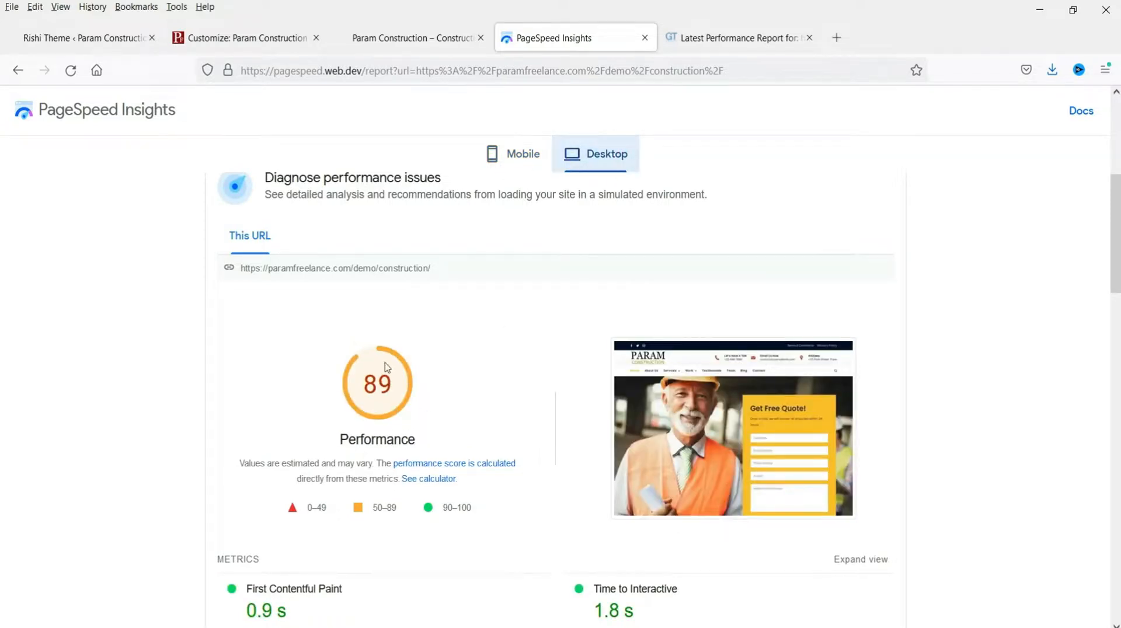
pyautogui.scroll(-3, 443, 386)
pyautogui.scroll(-8, 443, 397)
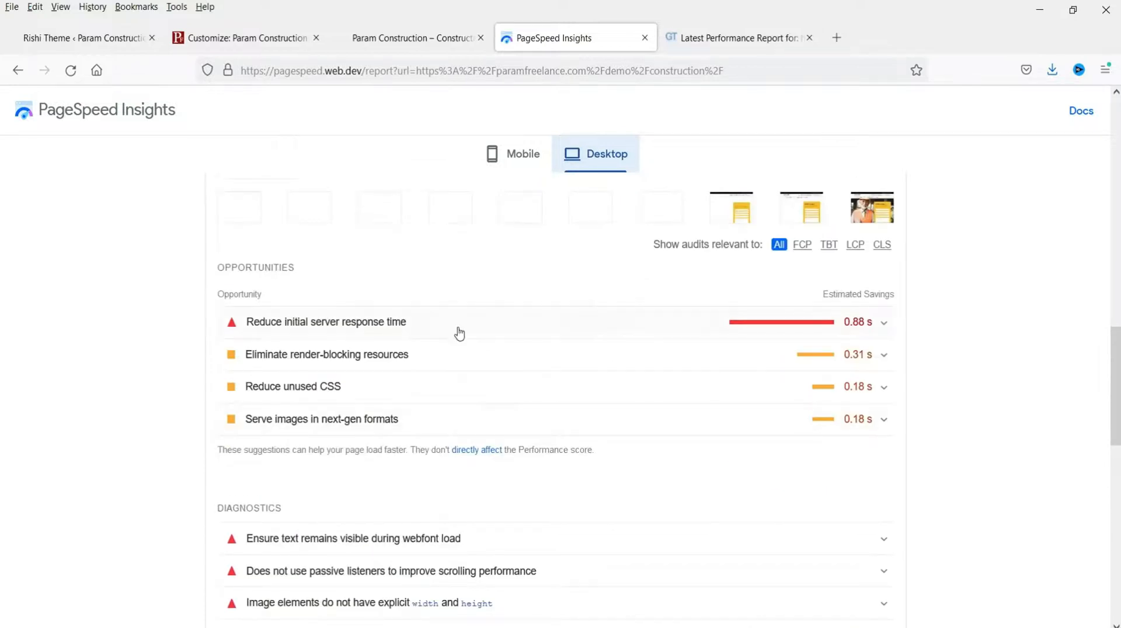
pyautogui.click(459, 330)
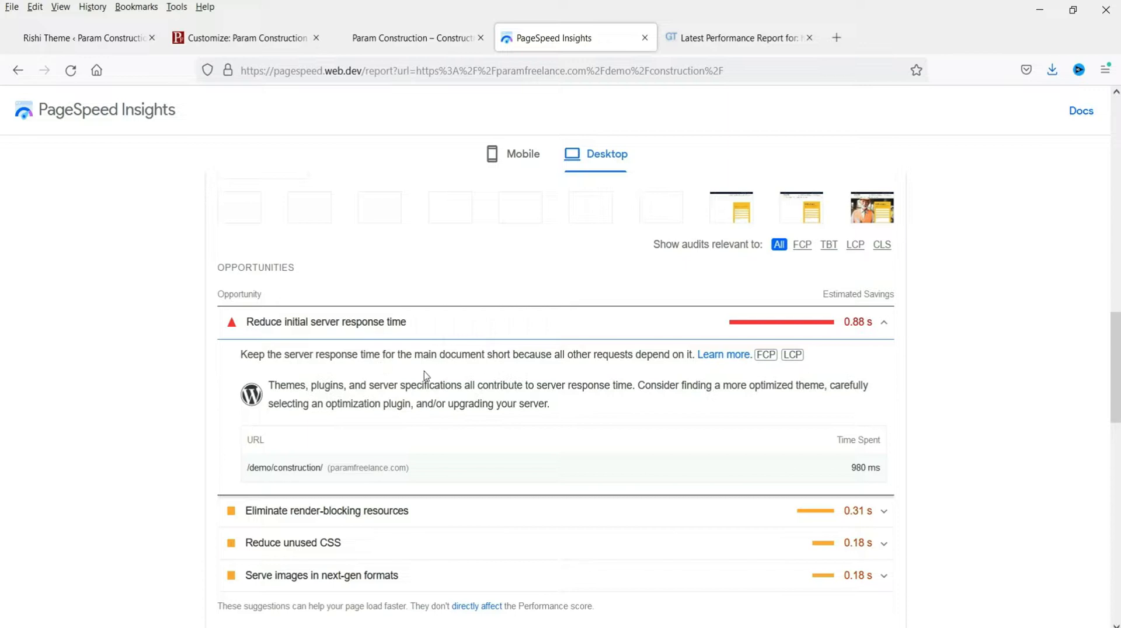
pyautogui.scroll(10, 425, 380)
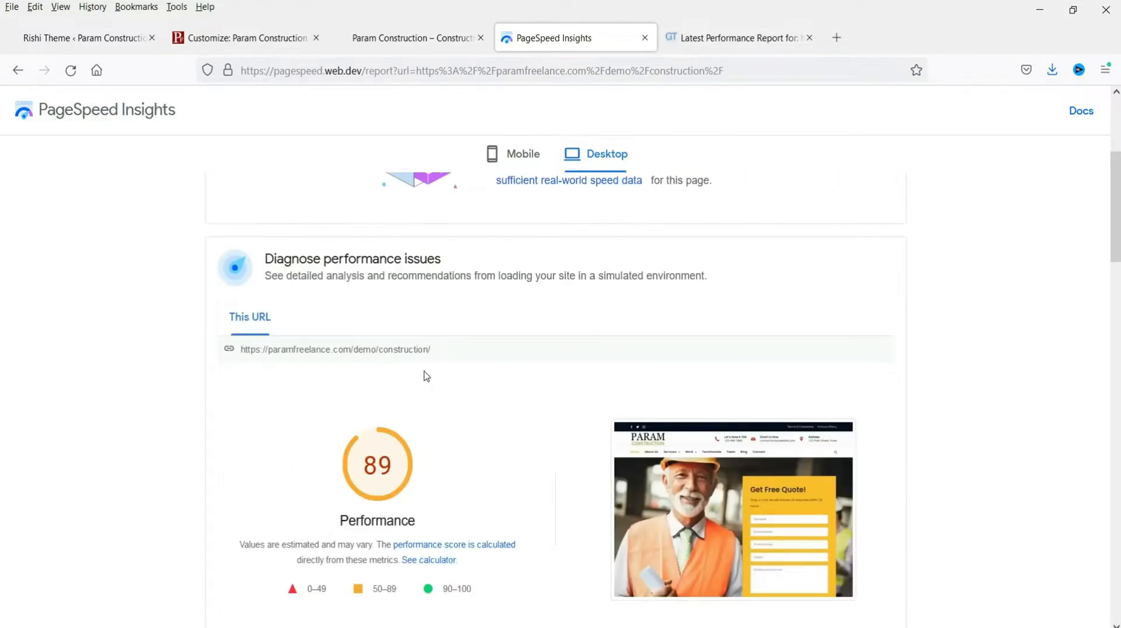
pyautogui.click(83, 37)
# Step: Go to the Rishi Theme Extensions tab and scroll to the active Performance extension card
pyautogui.scroll(-3, 918, 350)
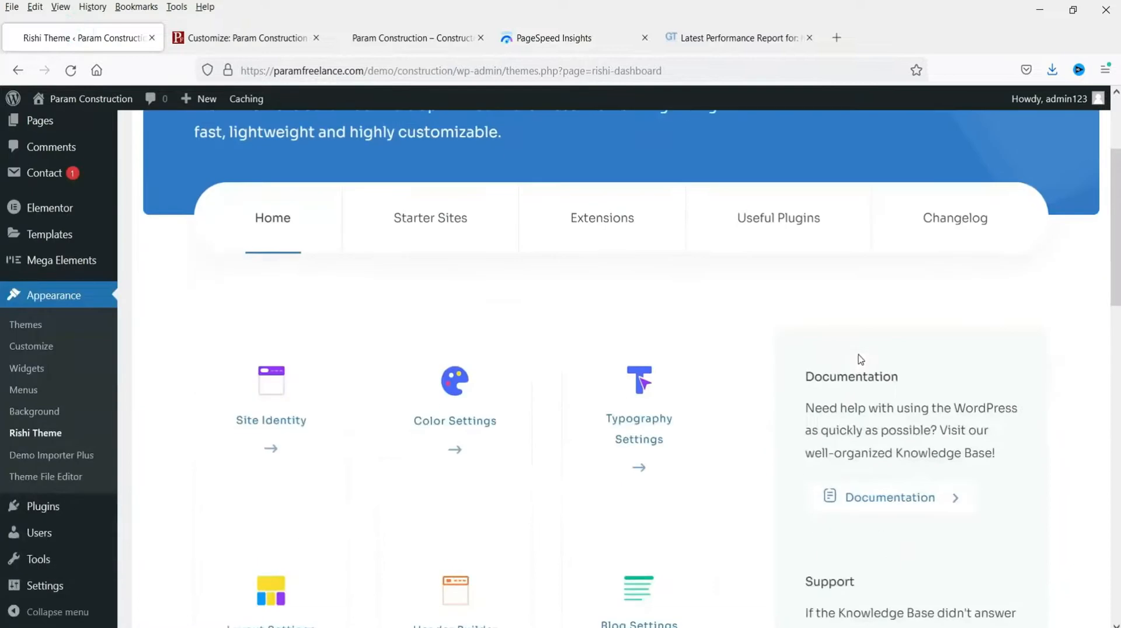
pyautogui.click(616, 233)
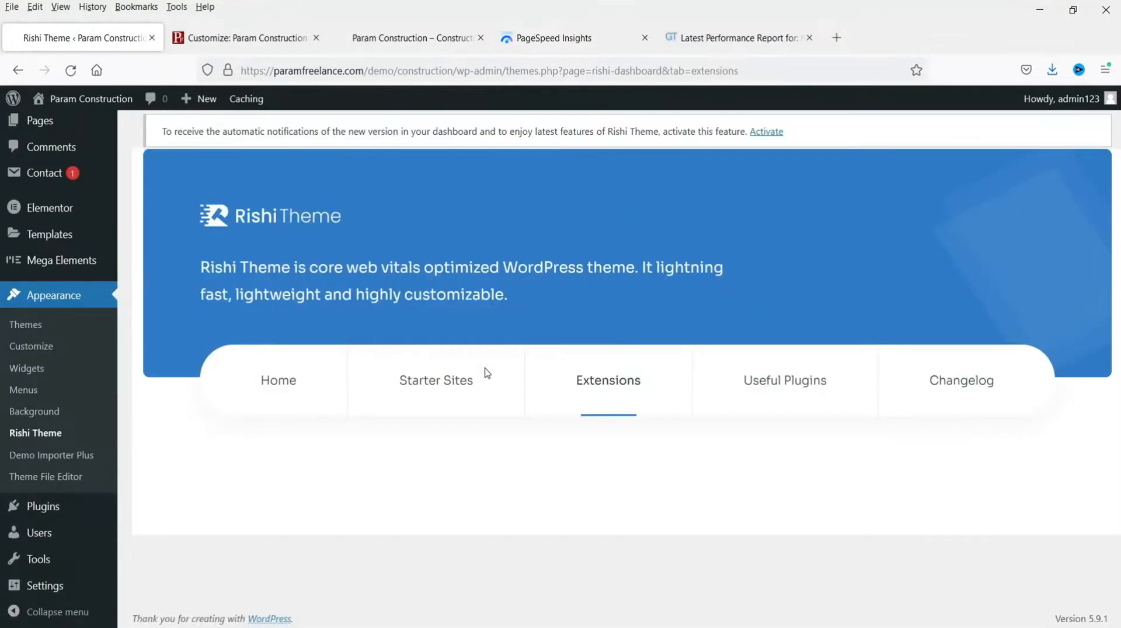
pyautogui.scroll(-5, 490, 375)
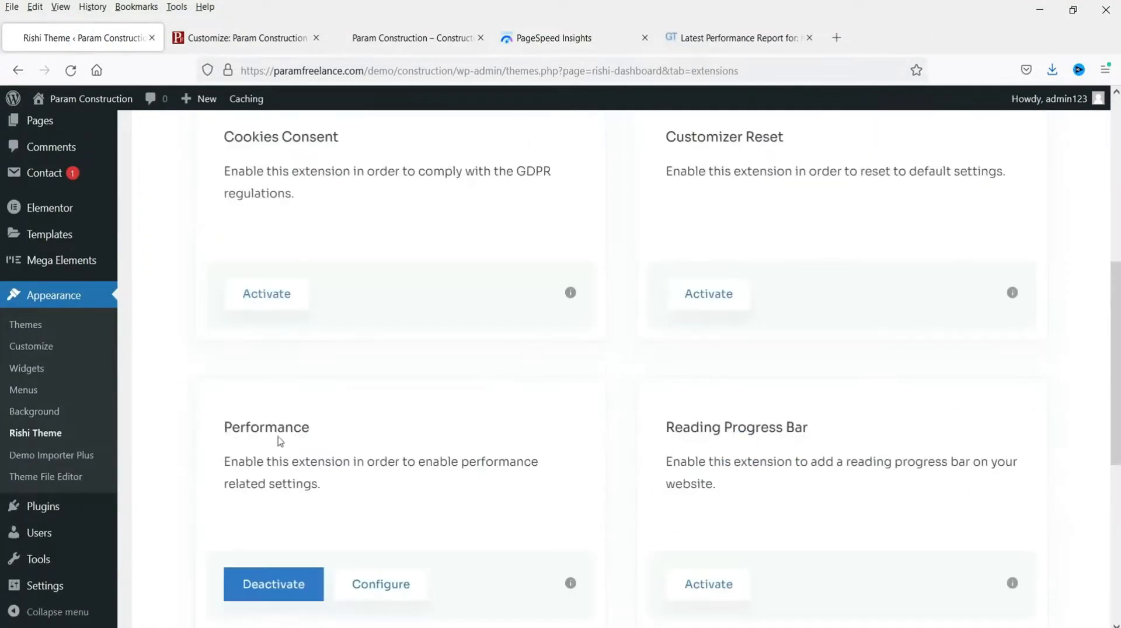
pyautogui.scroll(-3, 603, 439)
pyautogui.scroll(5, 601, 441)
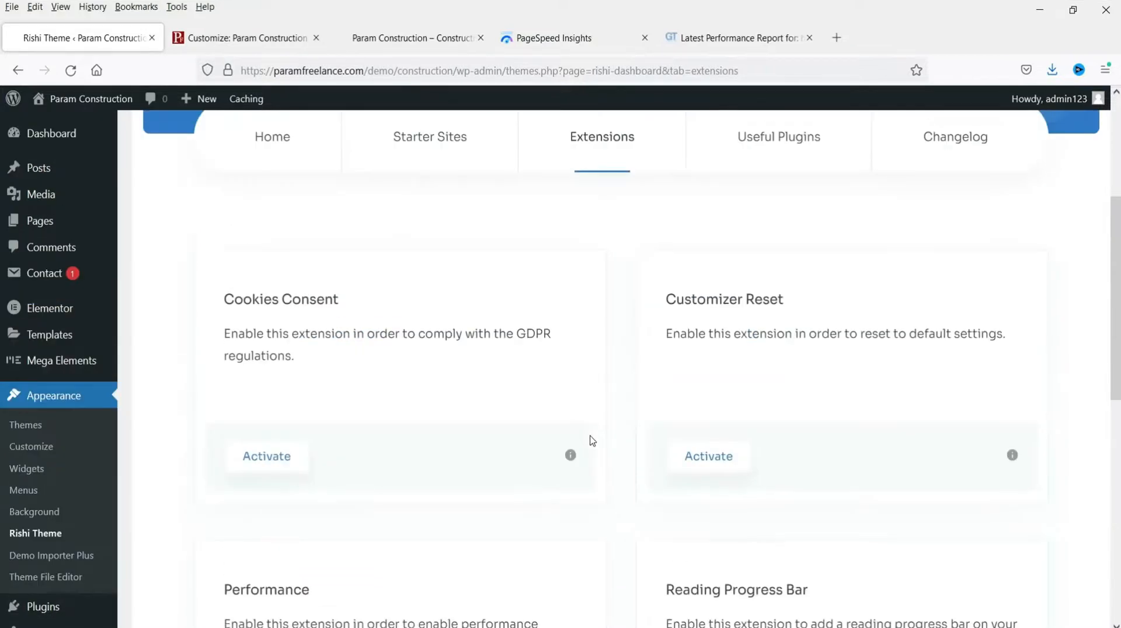